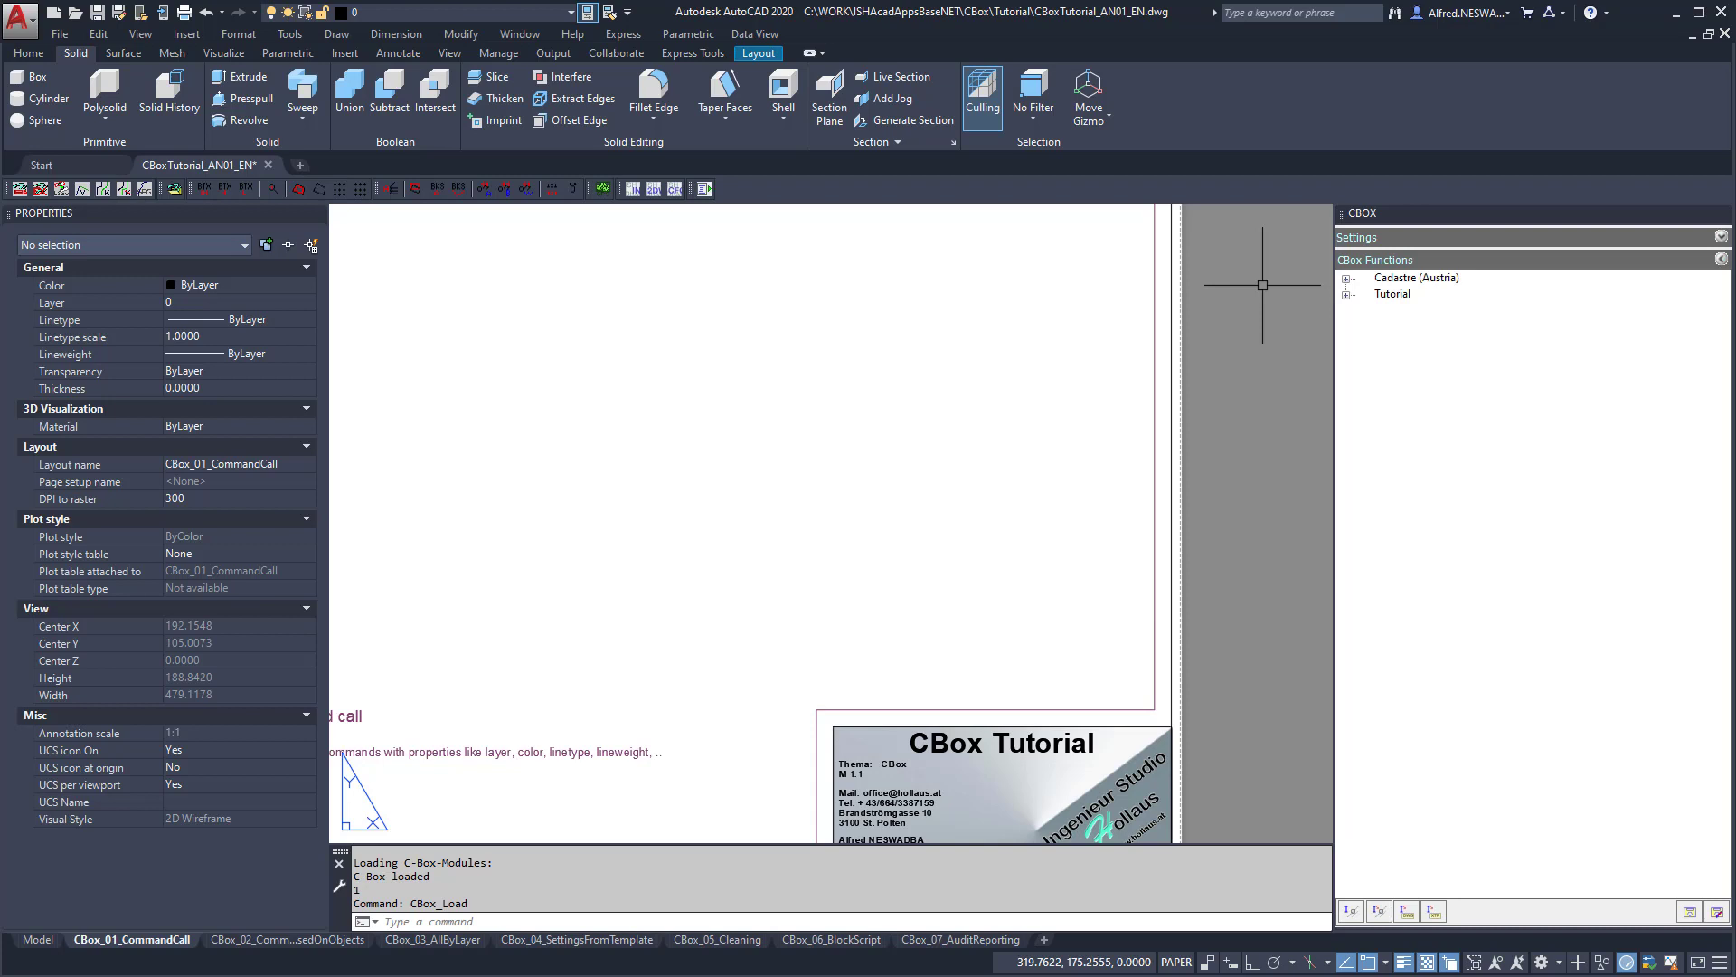
Draw a two-segment parcel border polyline inside the layout viewport using the Parcel border function under Cadastre (Austria), Border.
click(1346, 279)
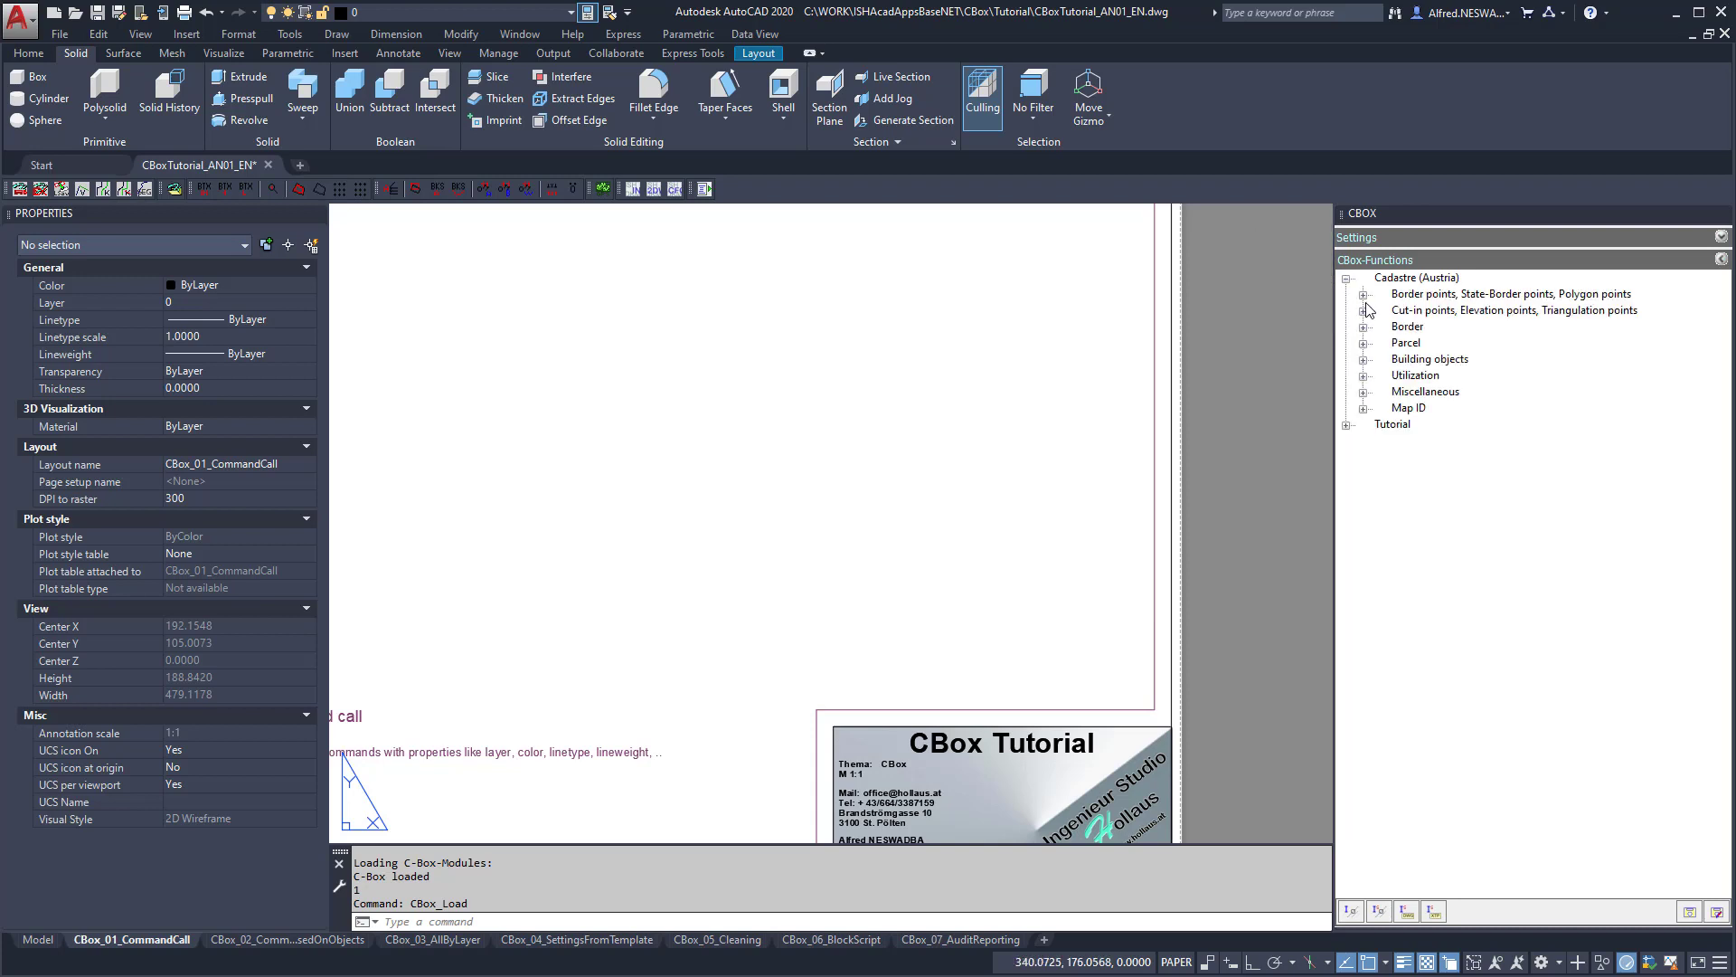
click(1363, 329)
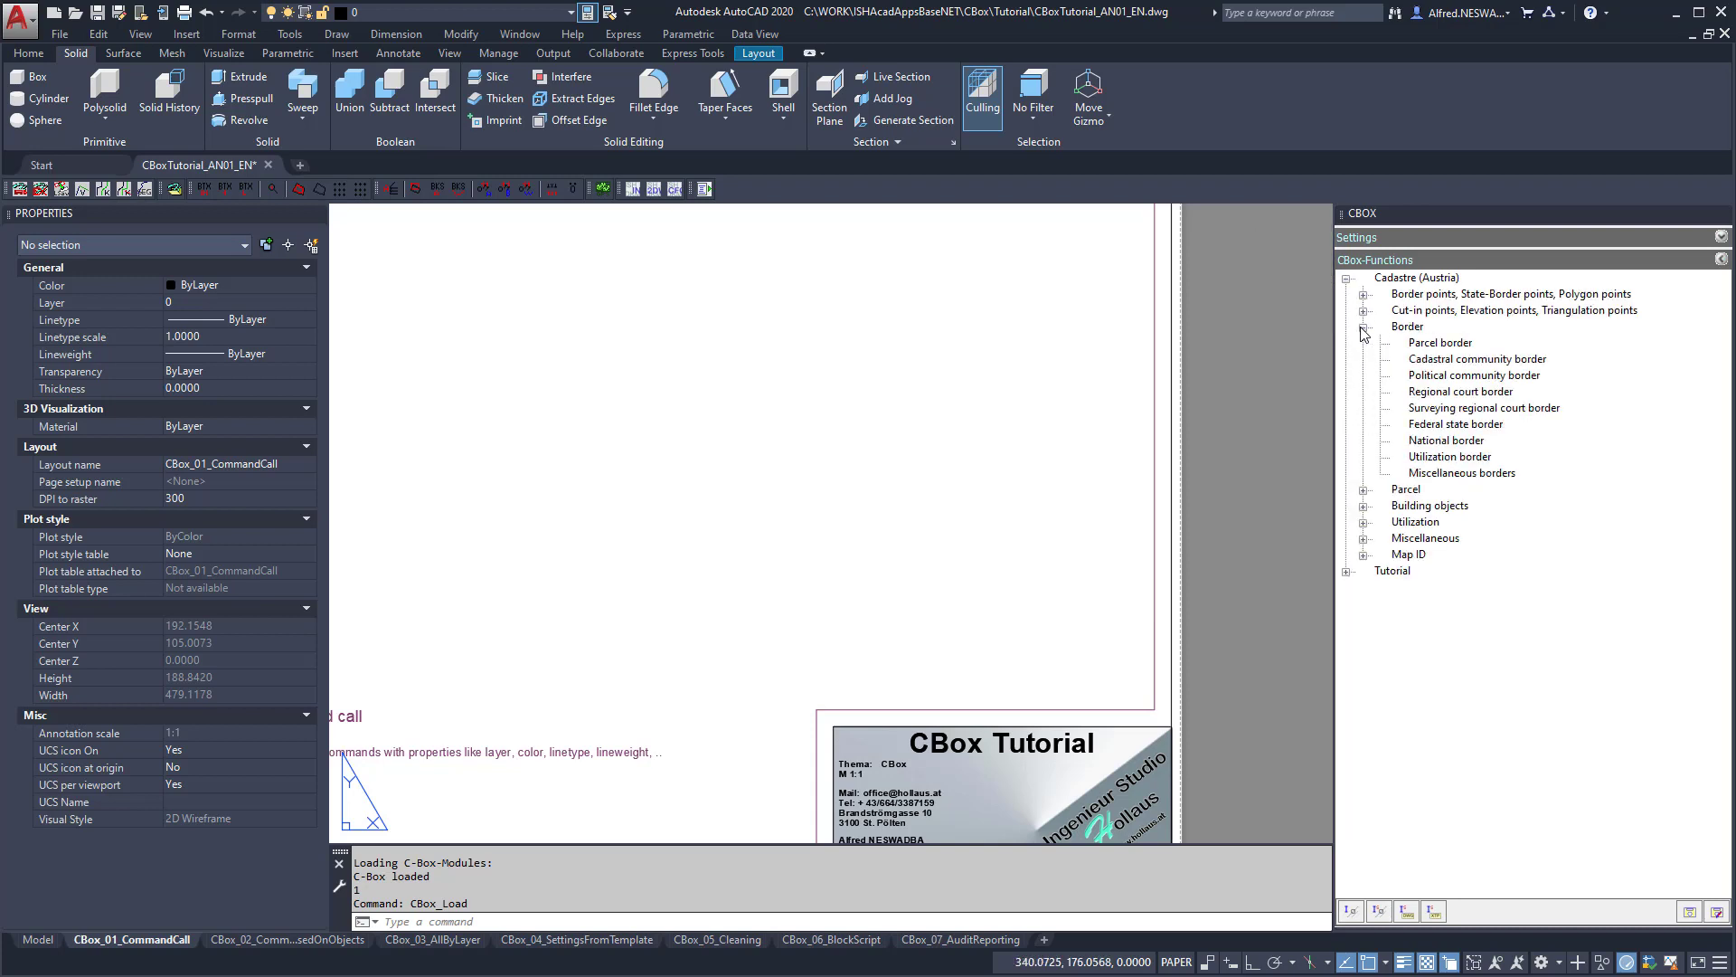
double_click(861, 519)
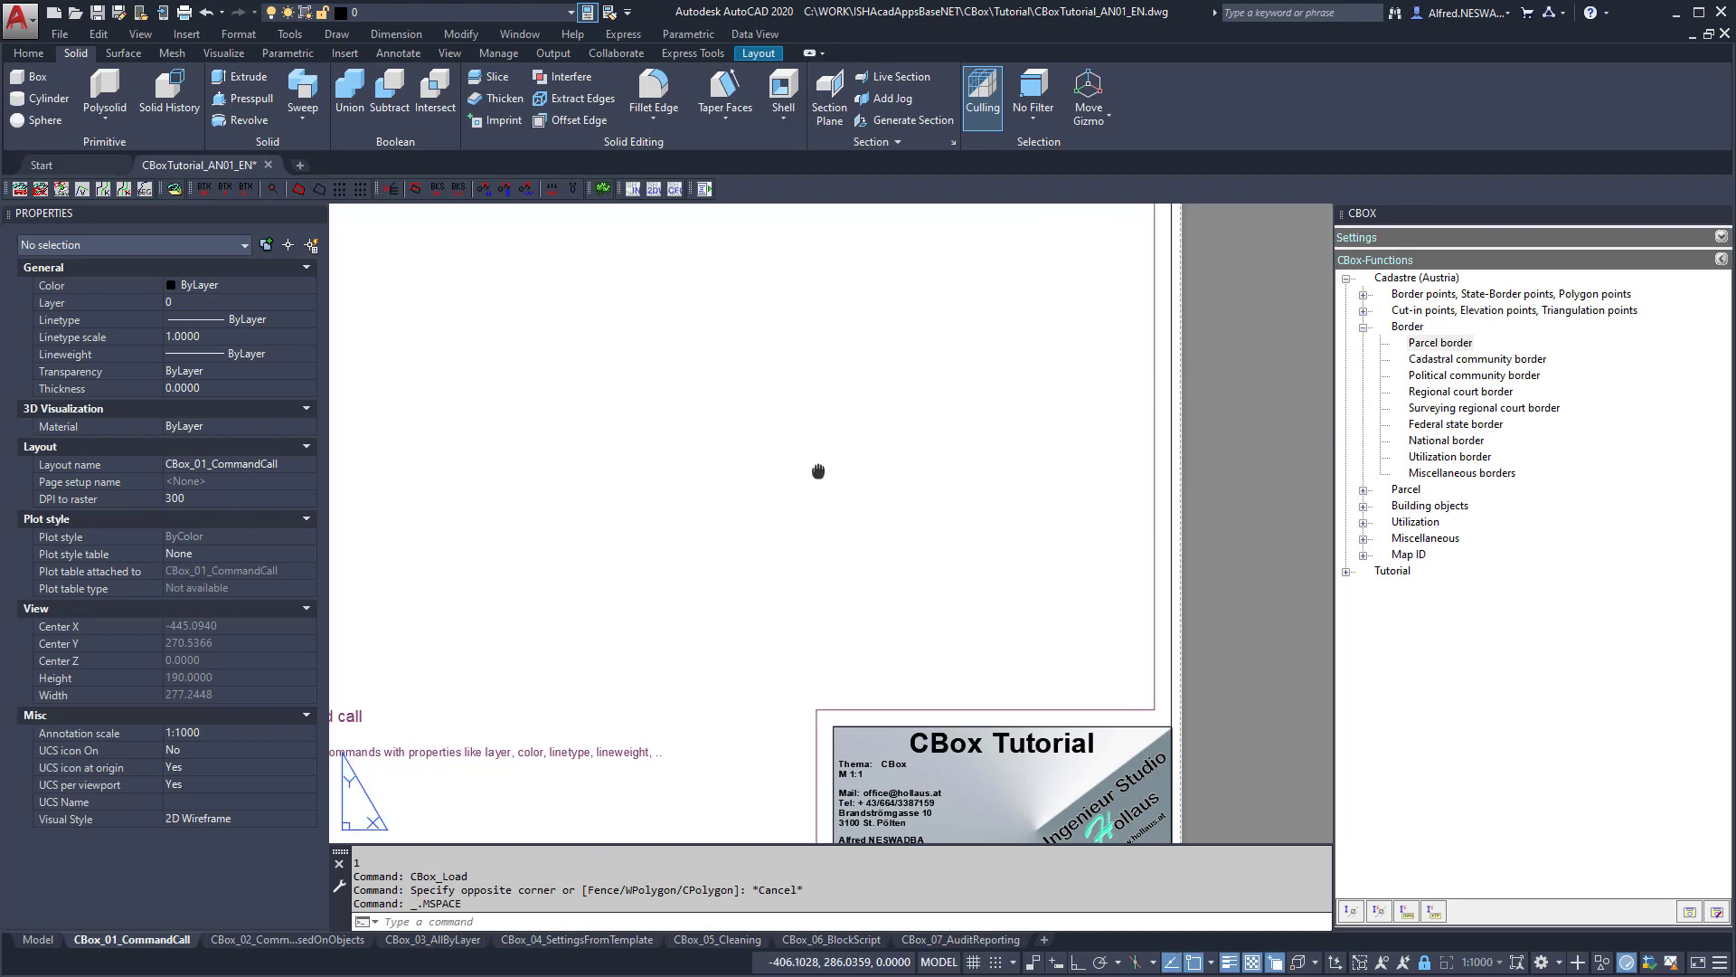
scroll(814, 473, up, 2)
double_click(1448, 345)
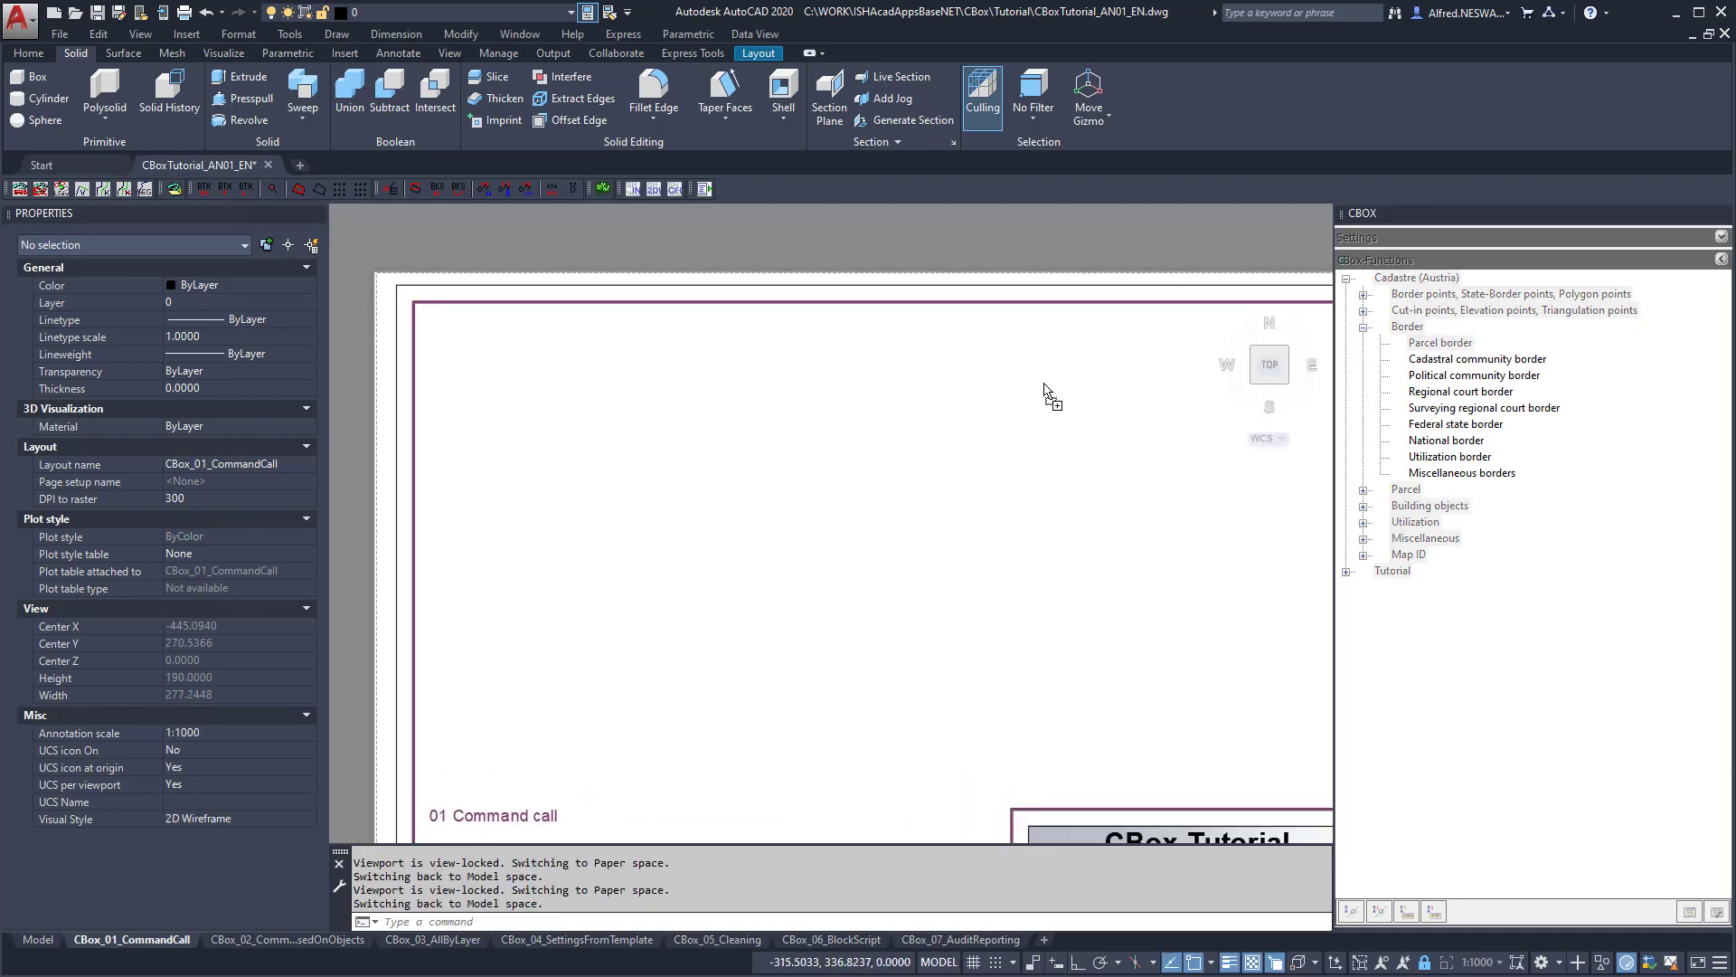
click(483, 515)
click(662, 401)
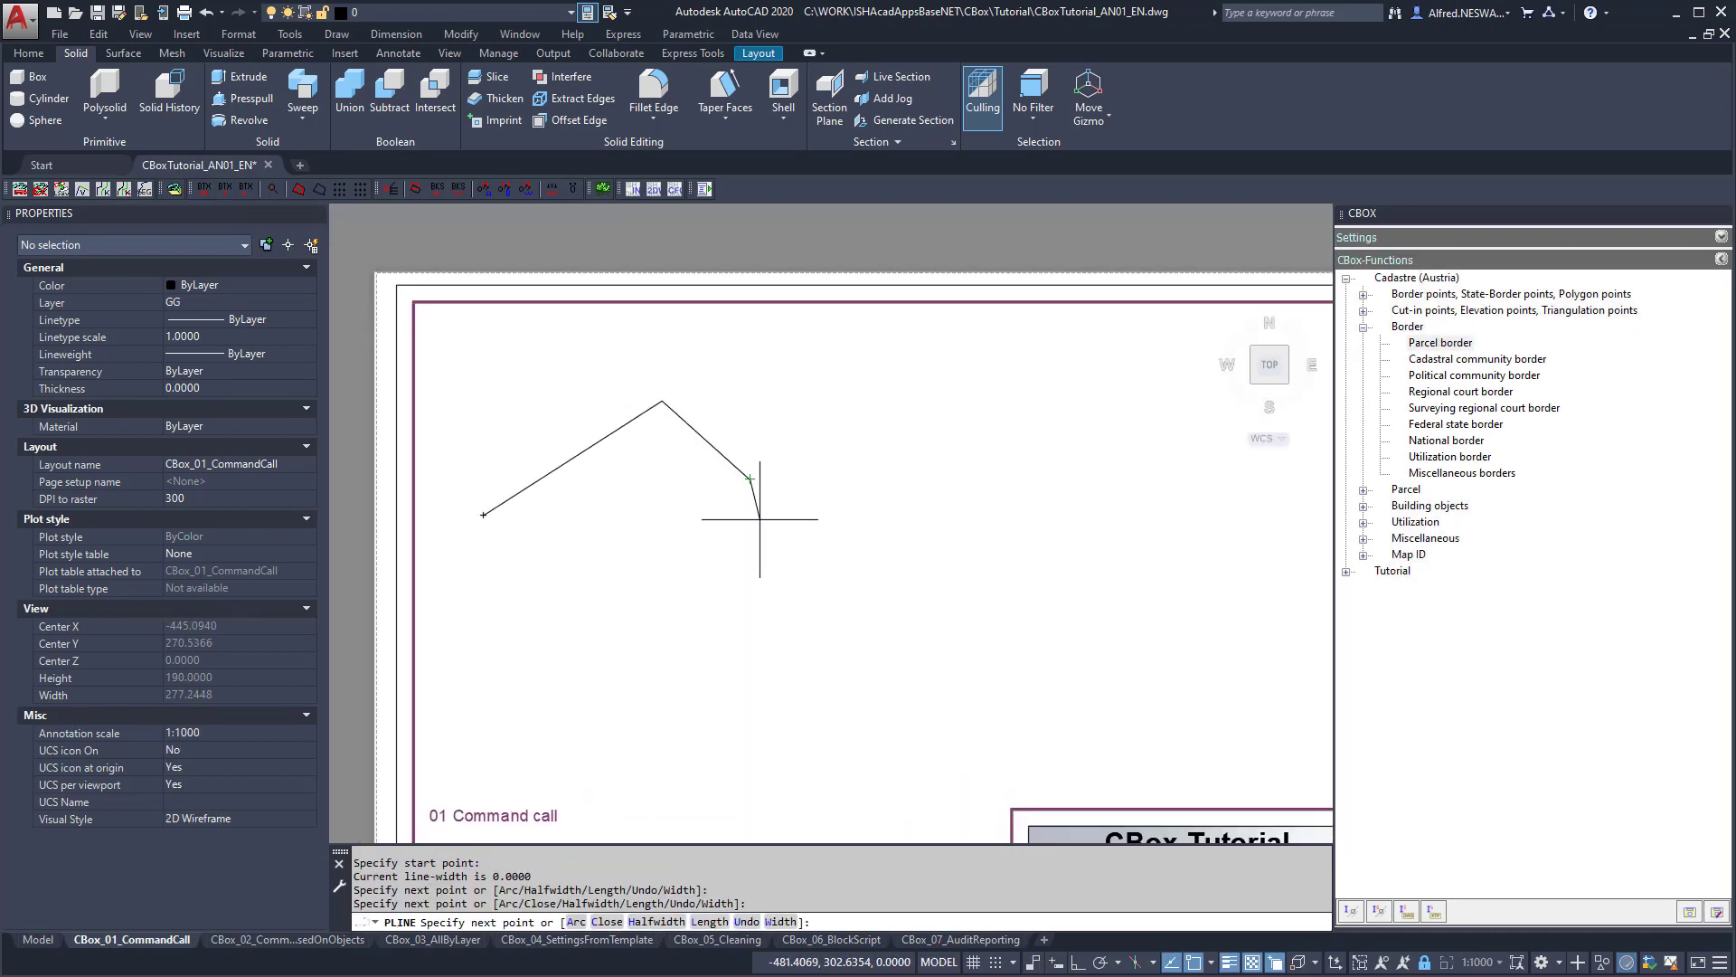
click(749, 478)
key(Return)
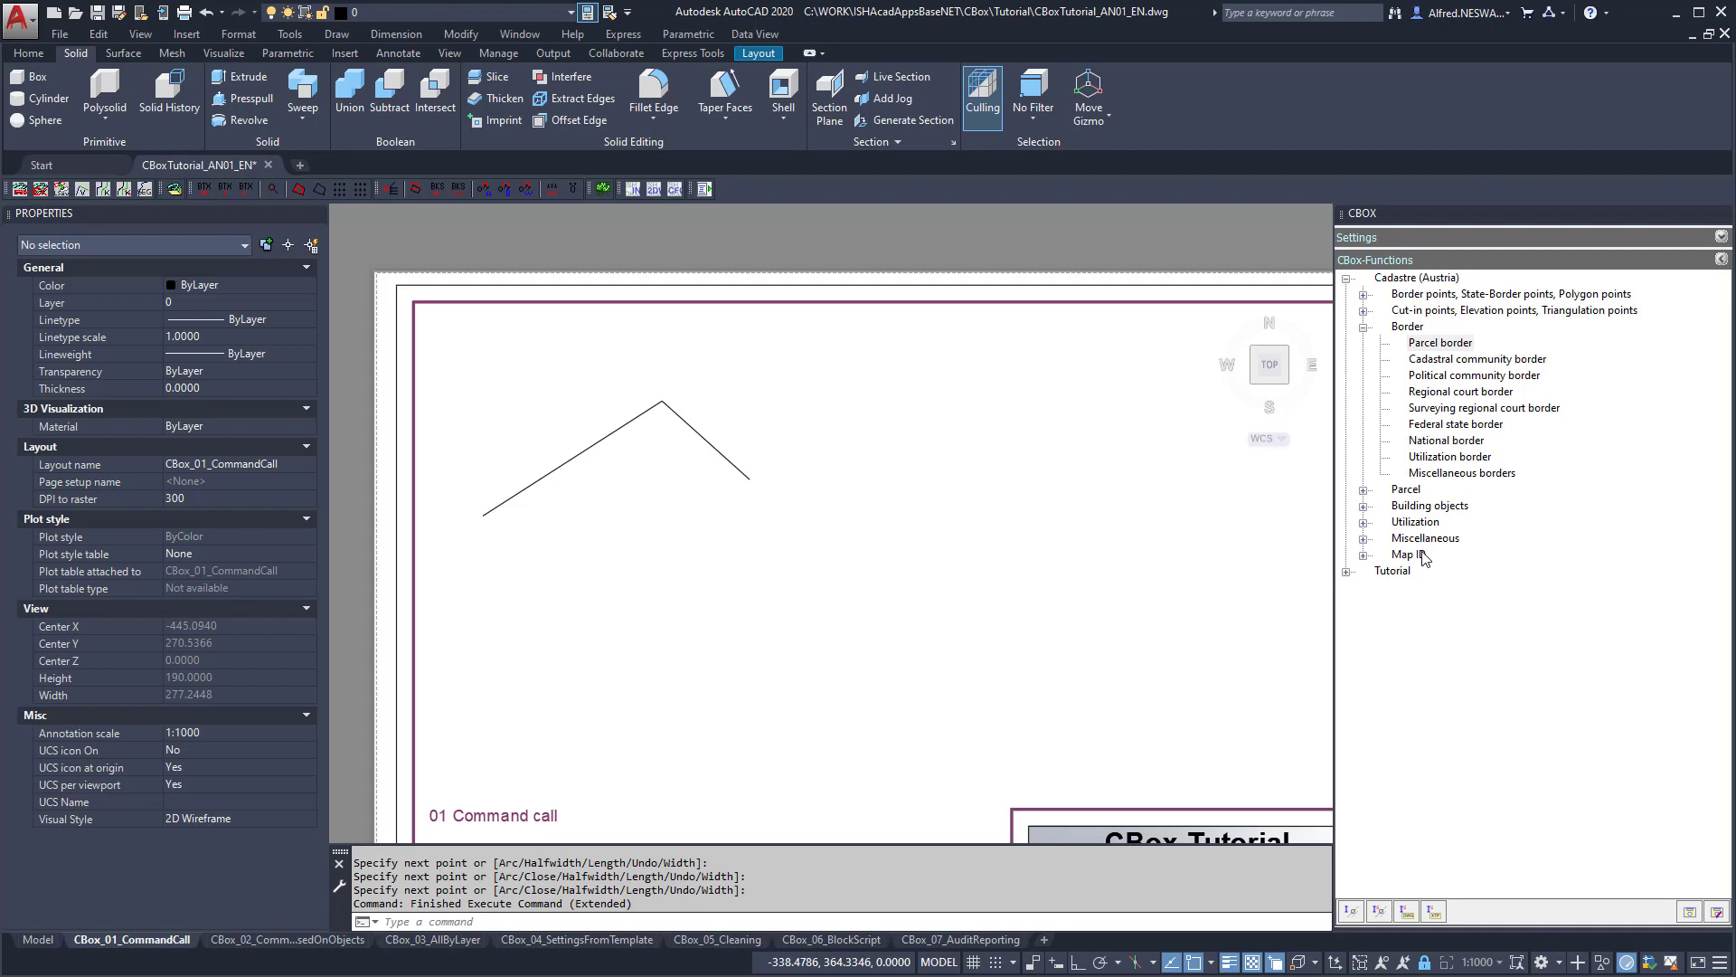
Collapse the Cadastre (Austria) functions, expand the Tutorial group's 01_Command call entry and activate its layout.
click(1364, 327)
click(1347, 425)
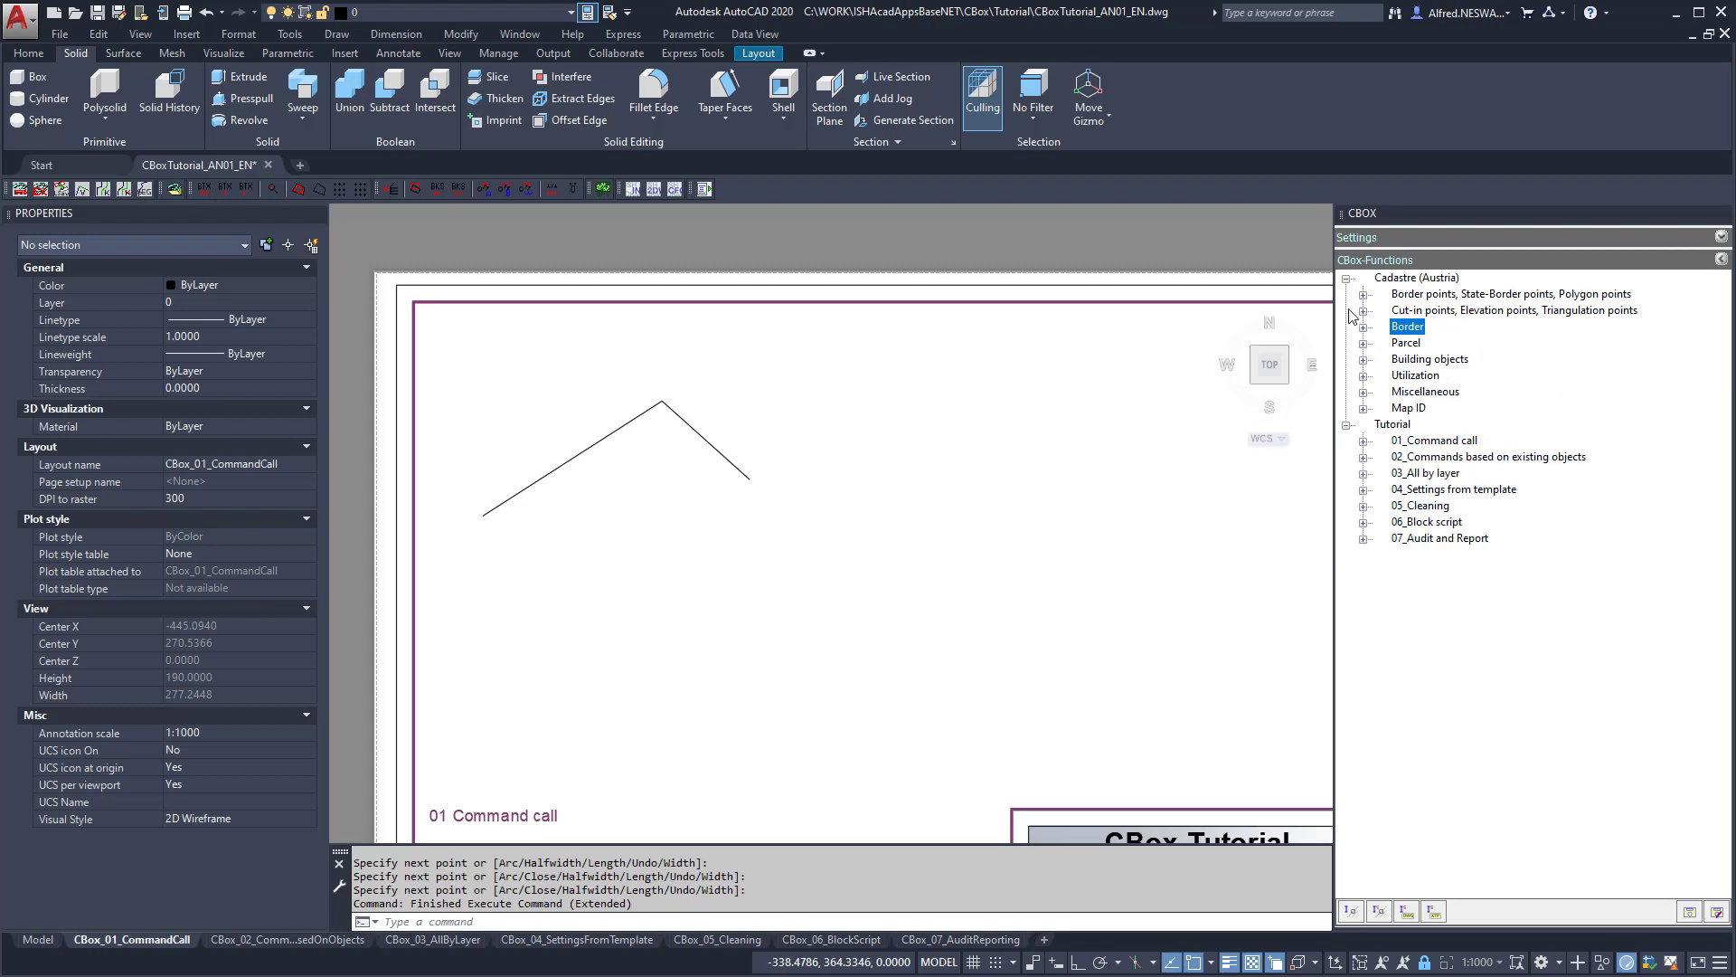
click(1346, 278)
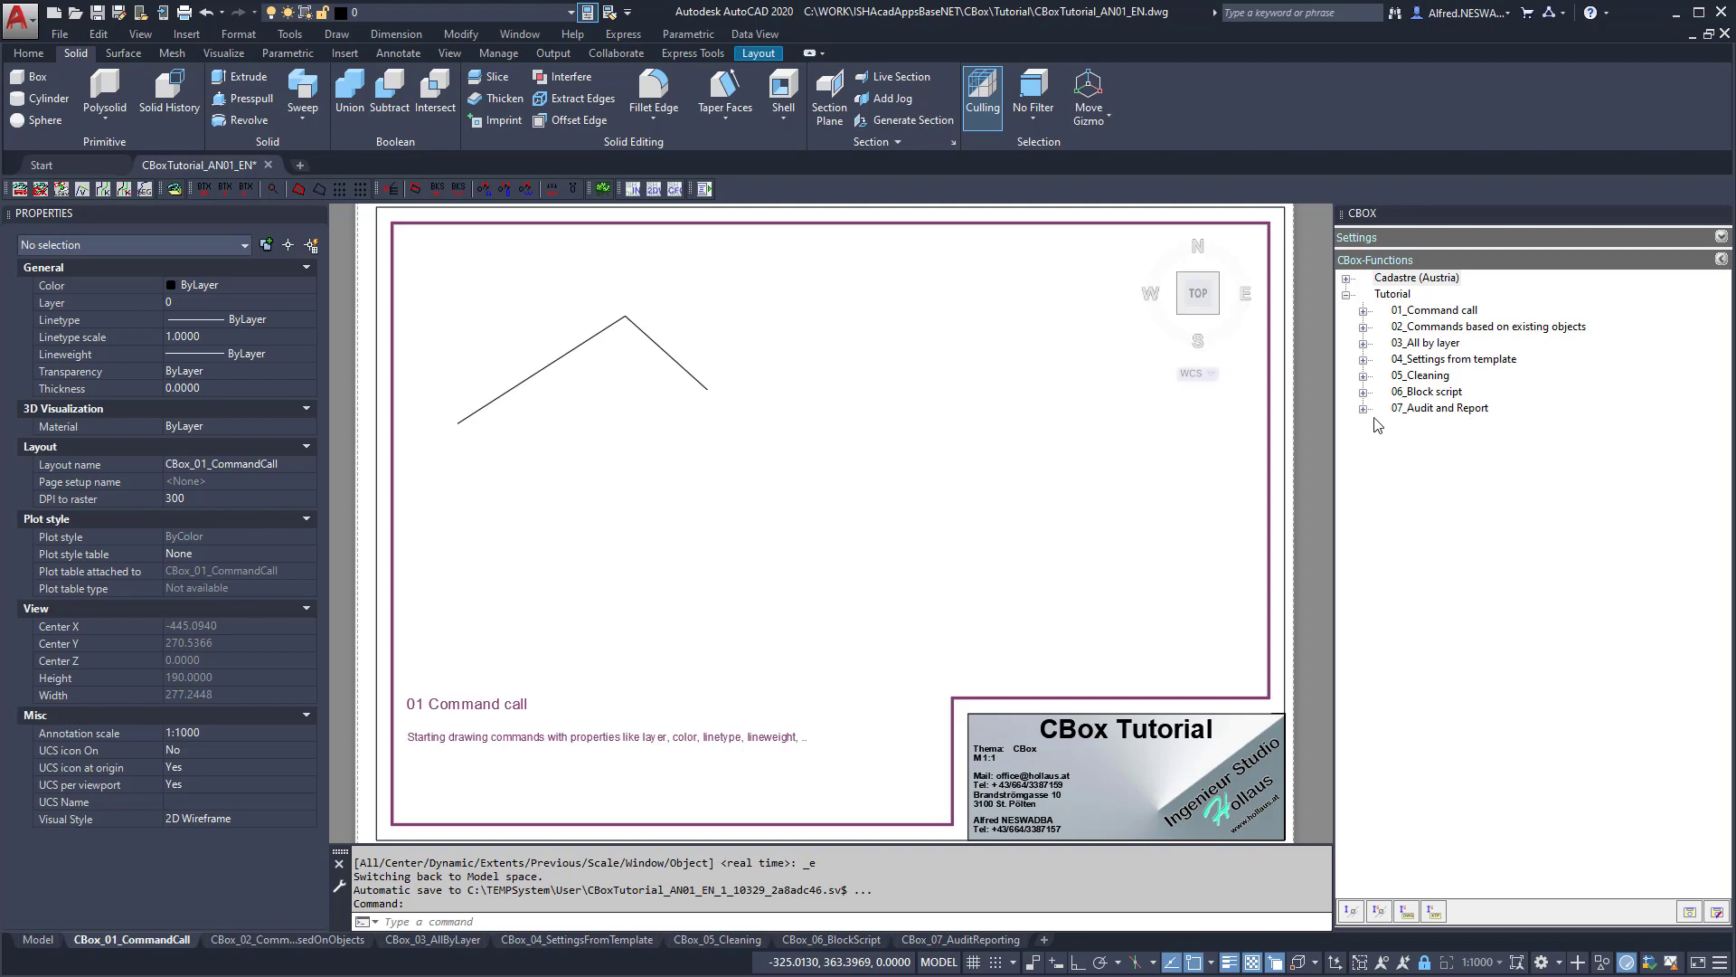
click(1364, 310)
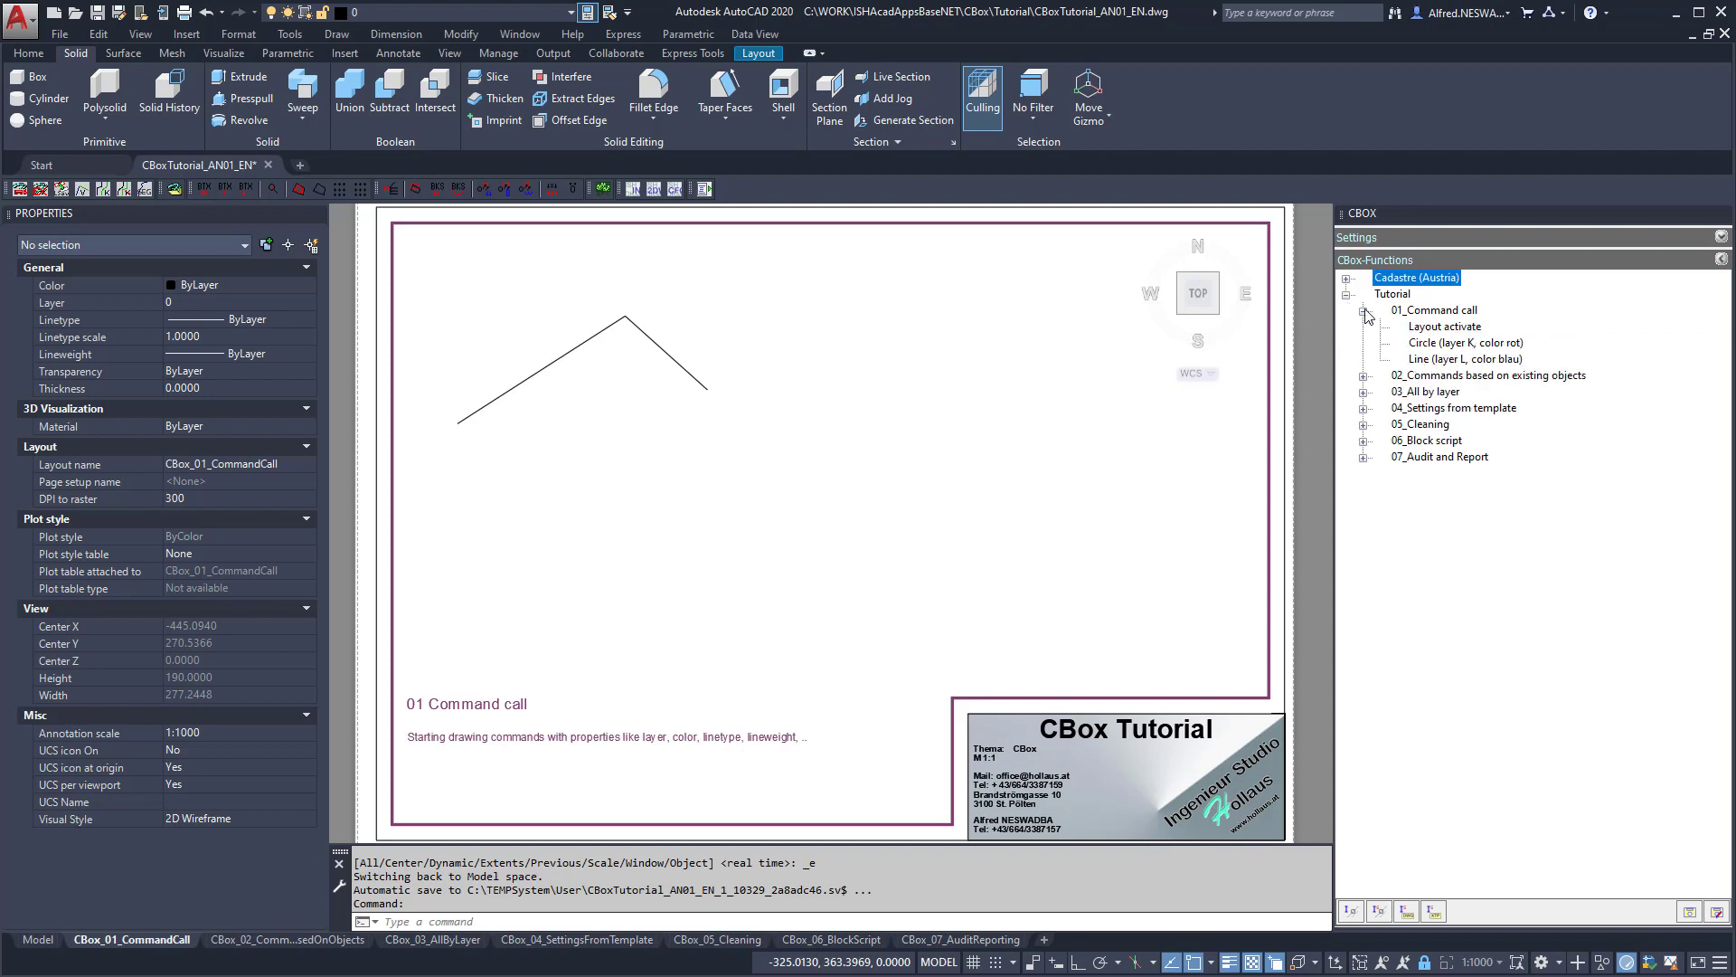
click(1444, 330)
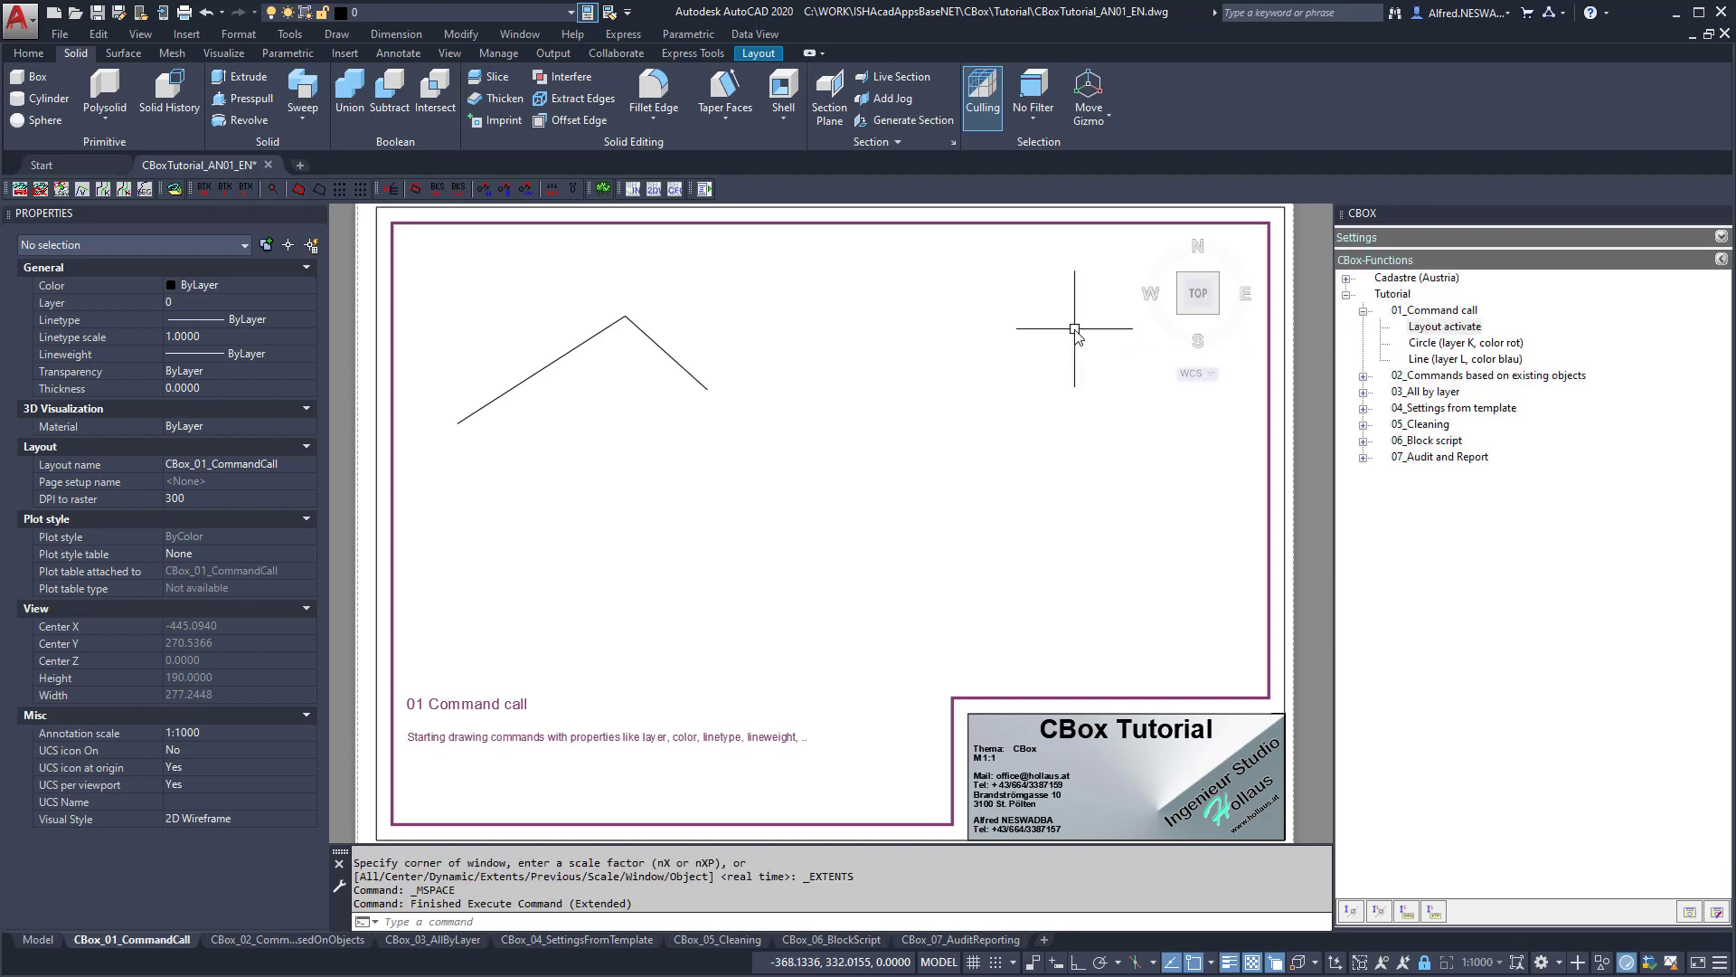
Activate the layout of 02_Commands based on existing objects and return to the 01_Command call layout with the Layout activate functions.
click(1364, 375)
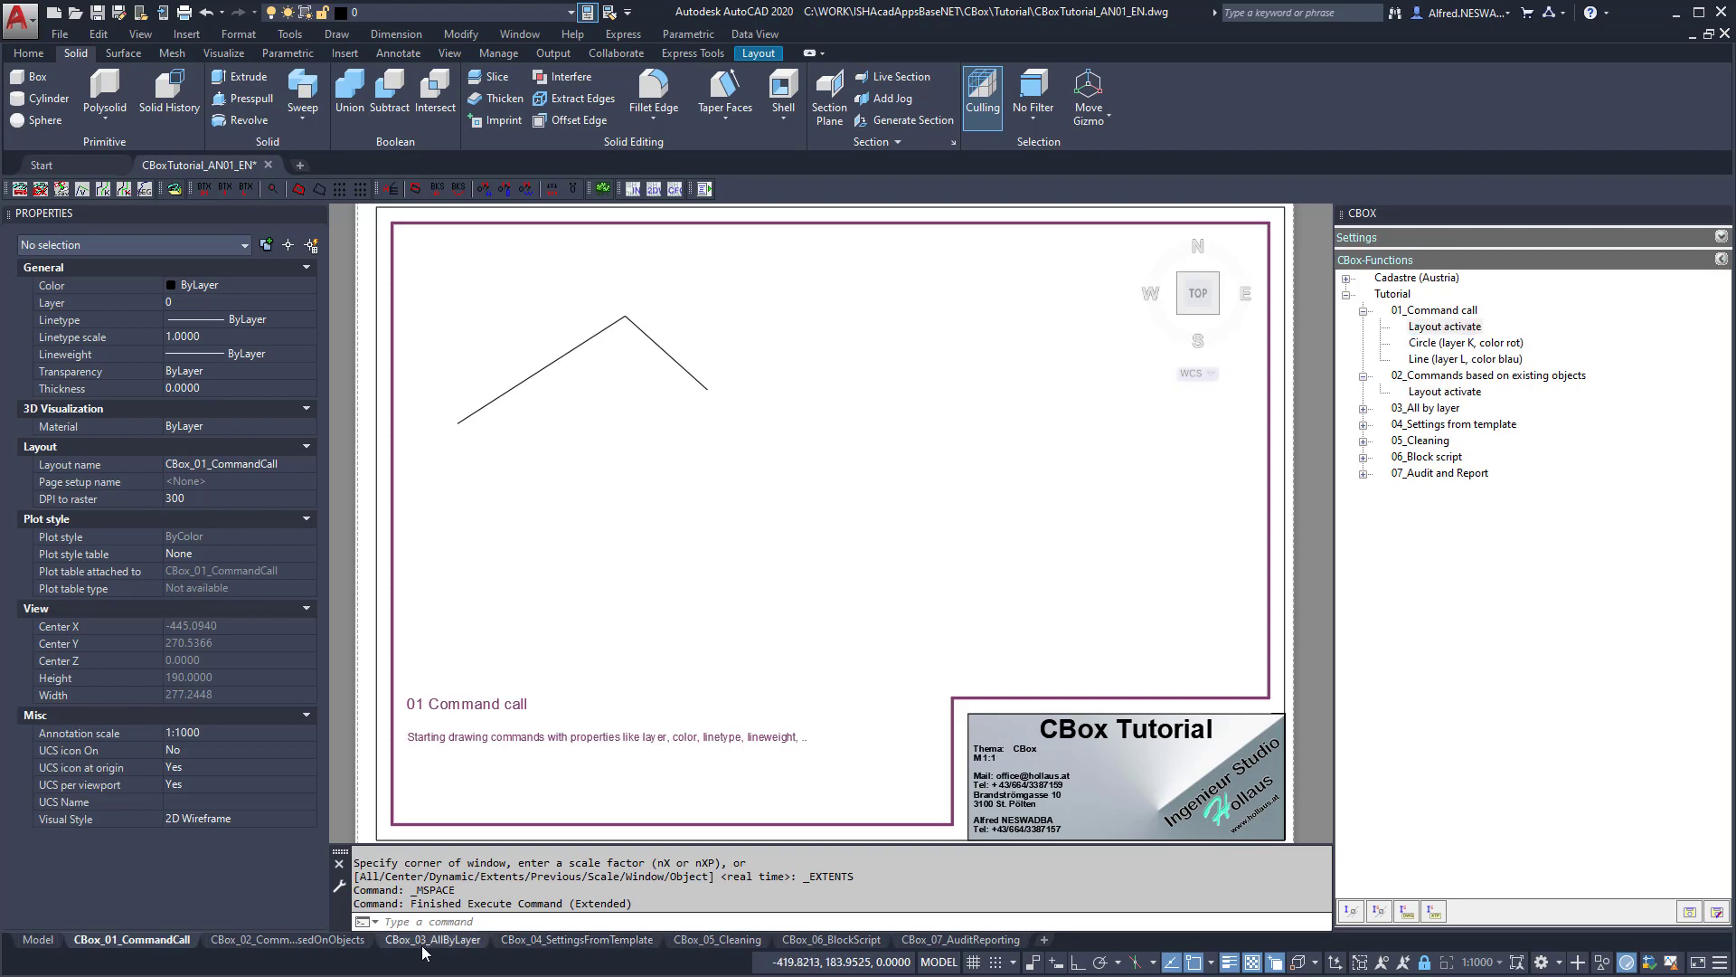
click(1444, 394)
double_click(1444, 394)
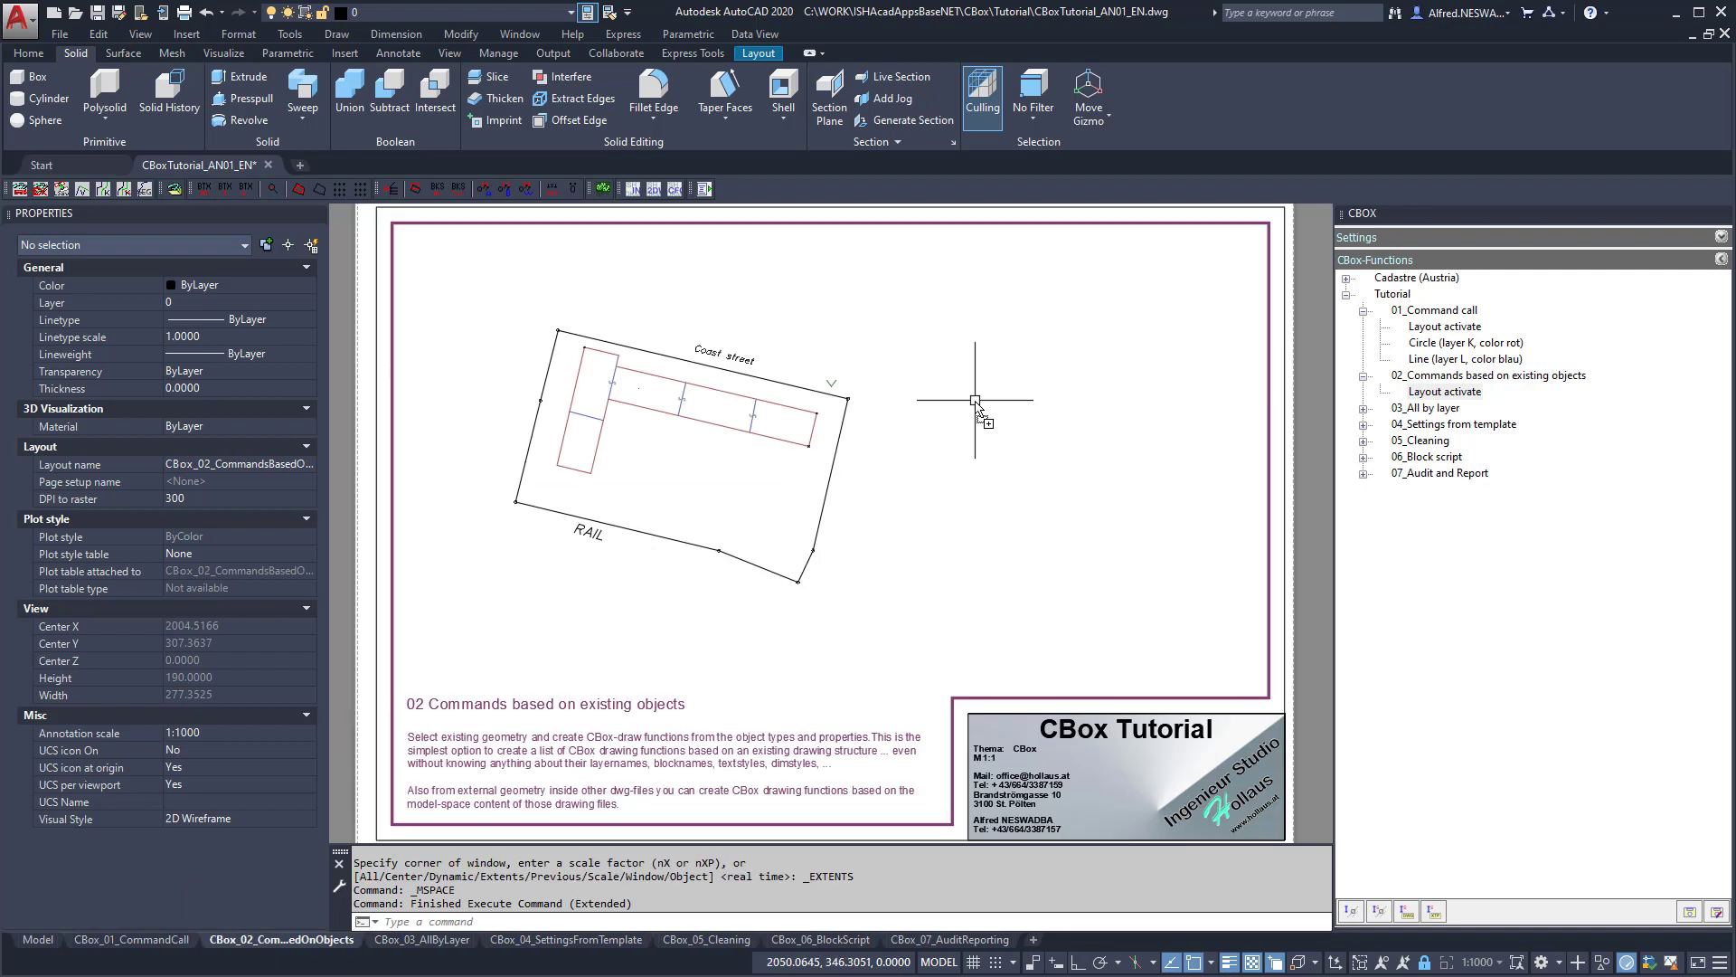
click(1423, 330)
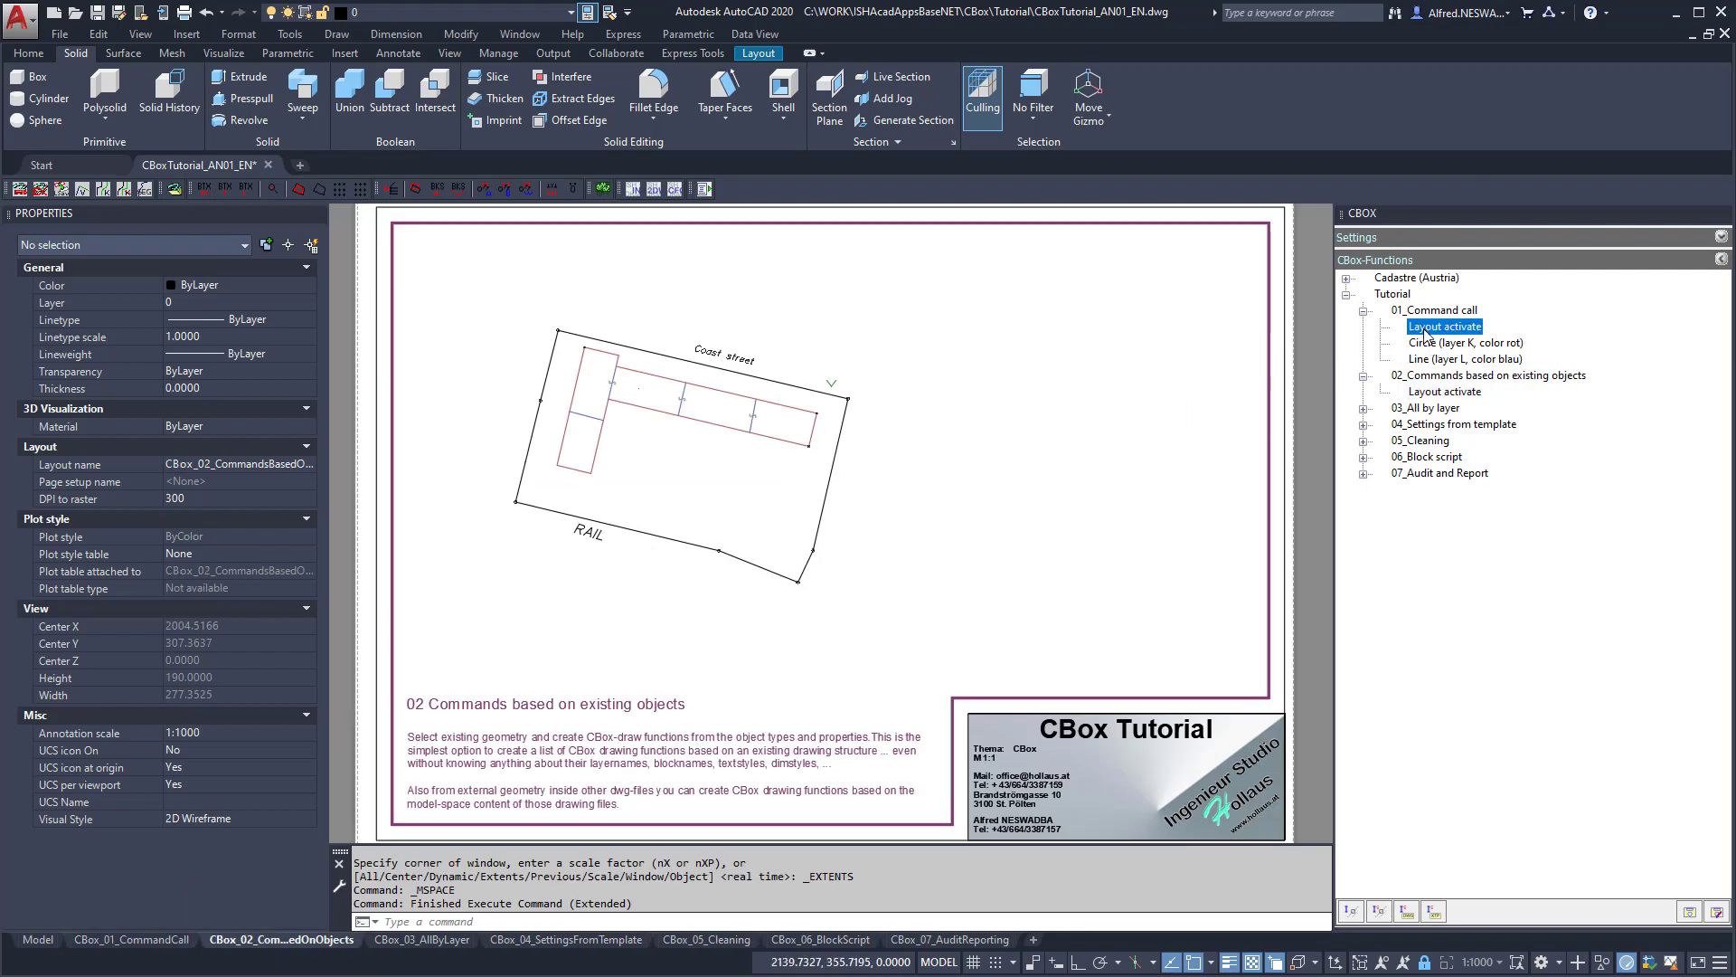
double_click(1420, 331)
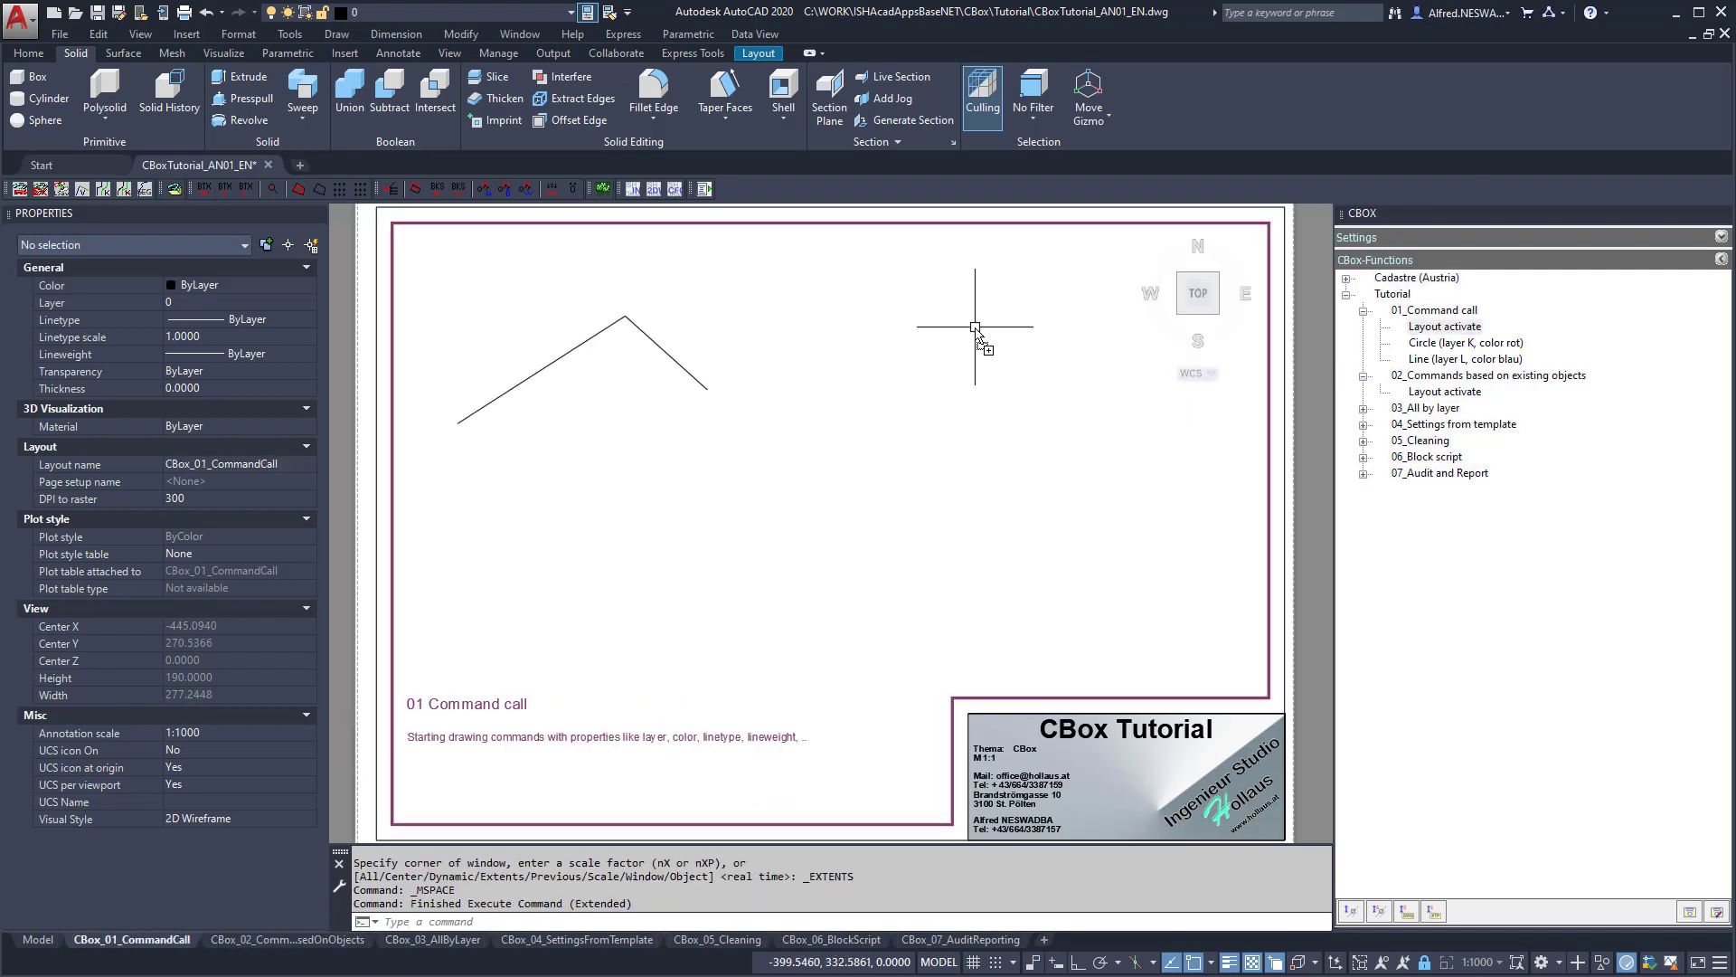
Draw a circle of about 16.6 radius beside the parcel border using the Circle (layer K, color rot) function.
click(1423, 344)
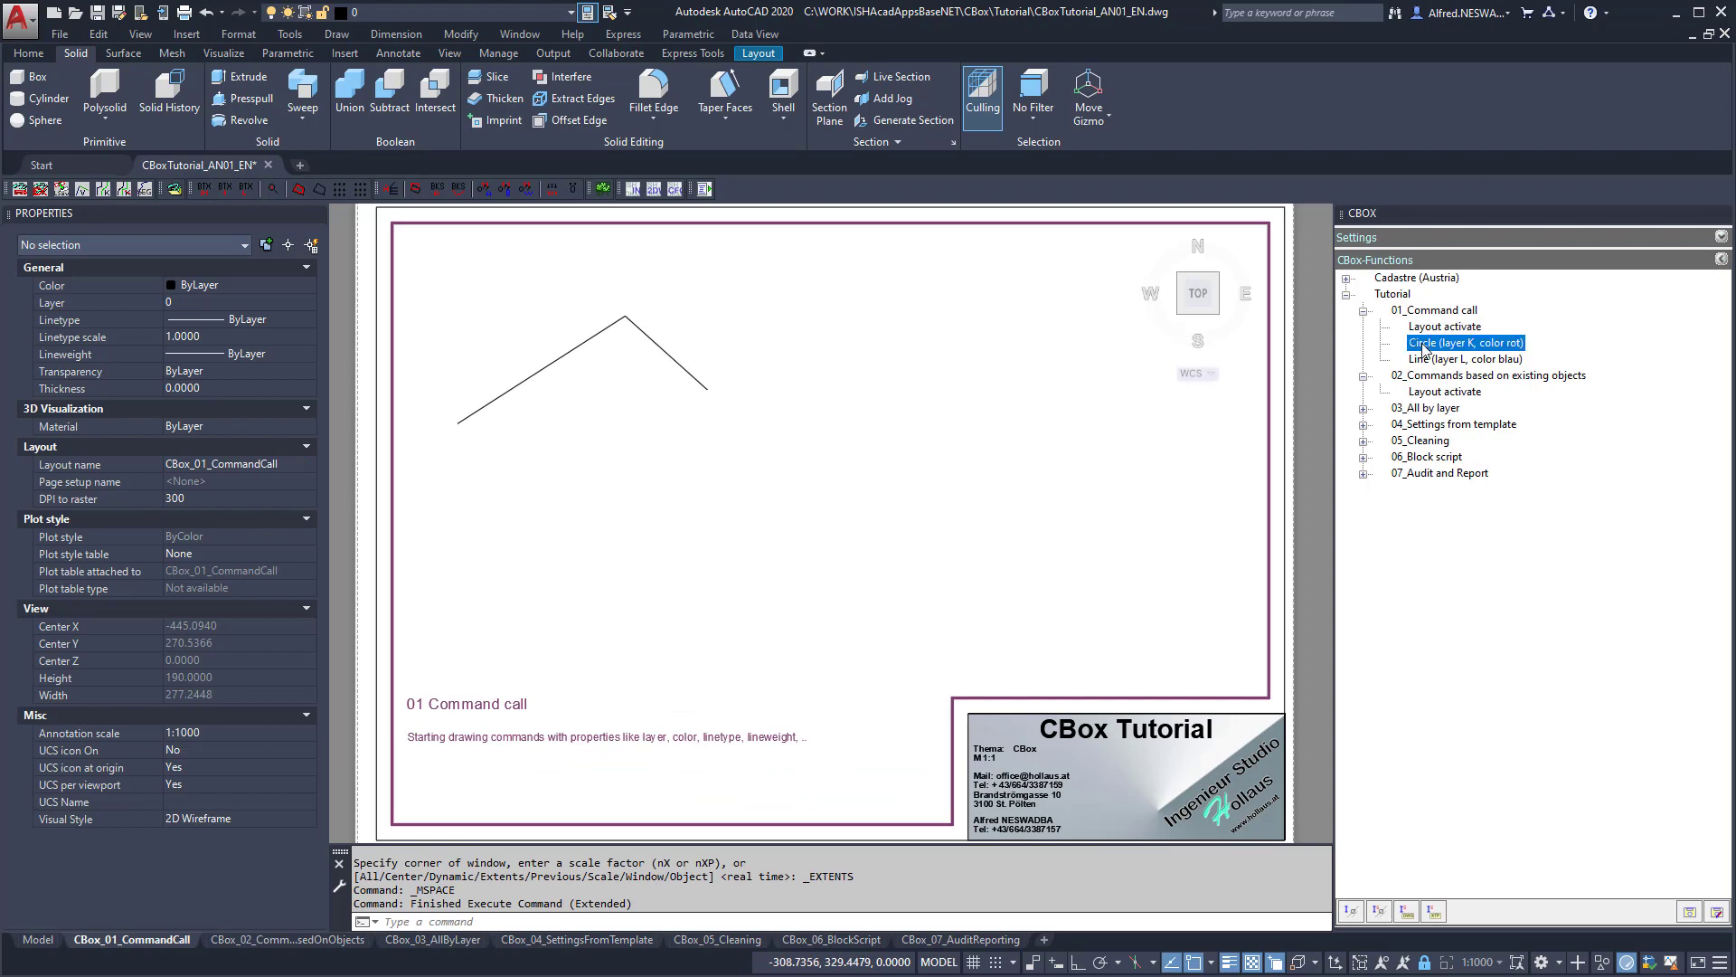
double_click(1469, 346)
click(803, 338)
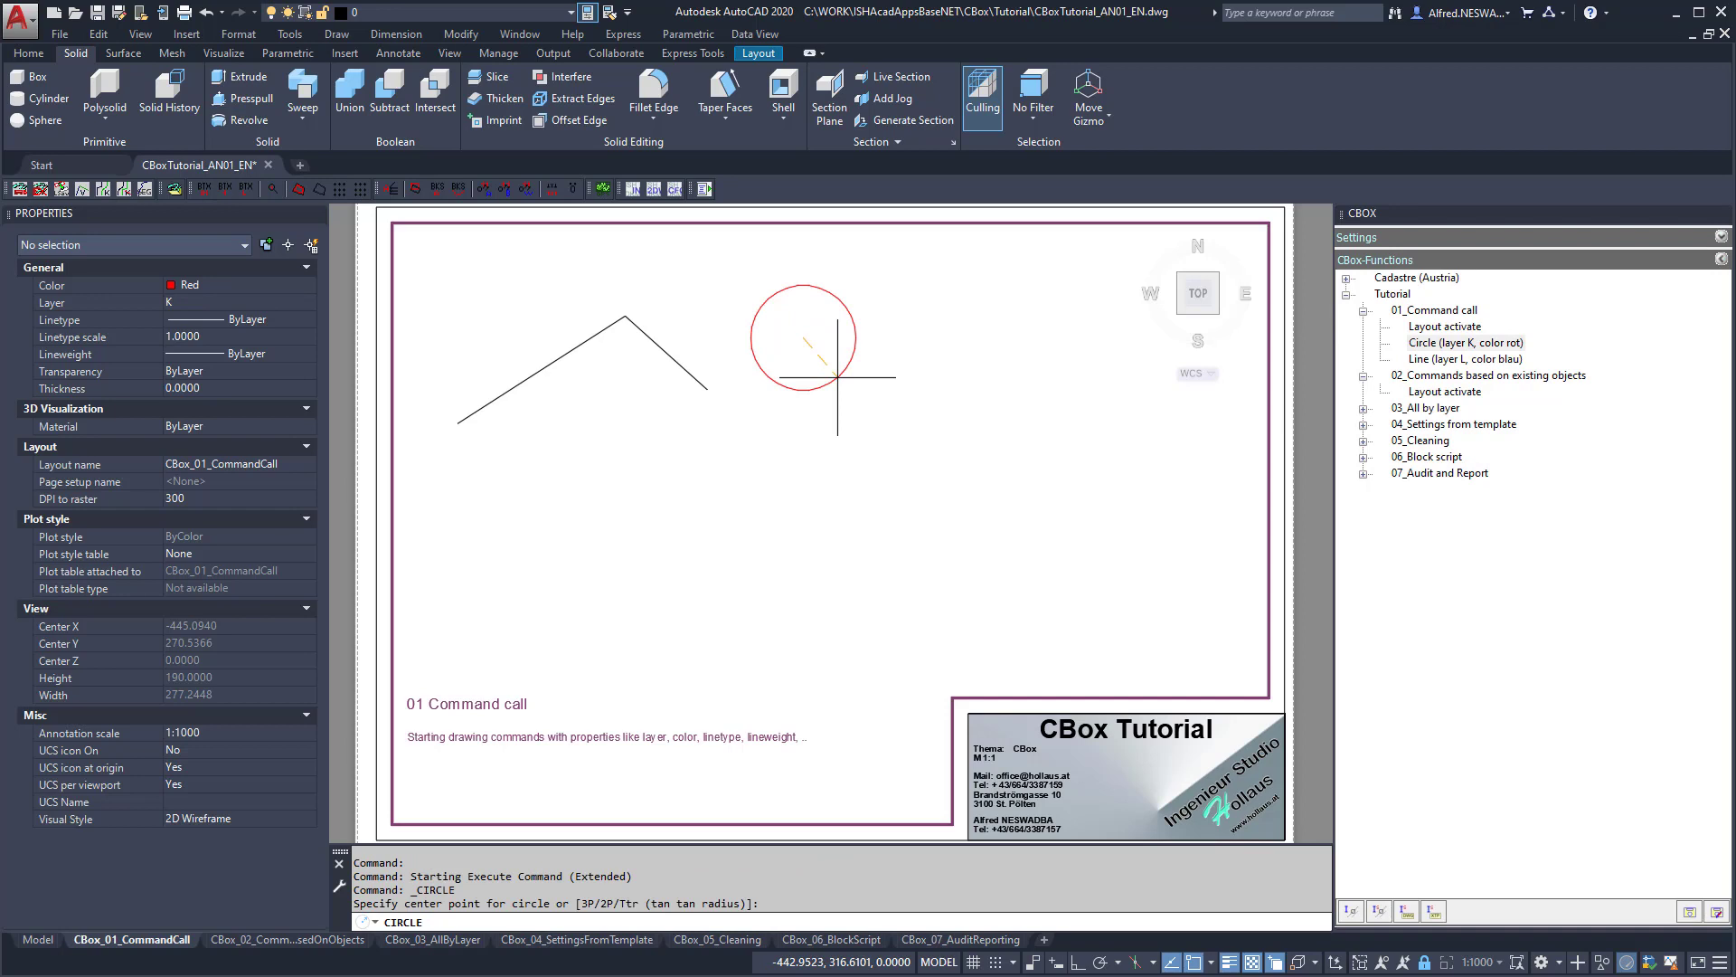
click(837, 377)
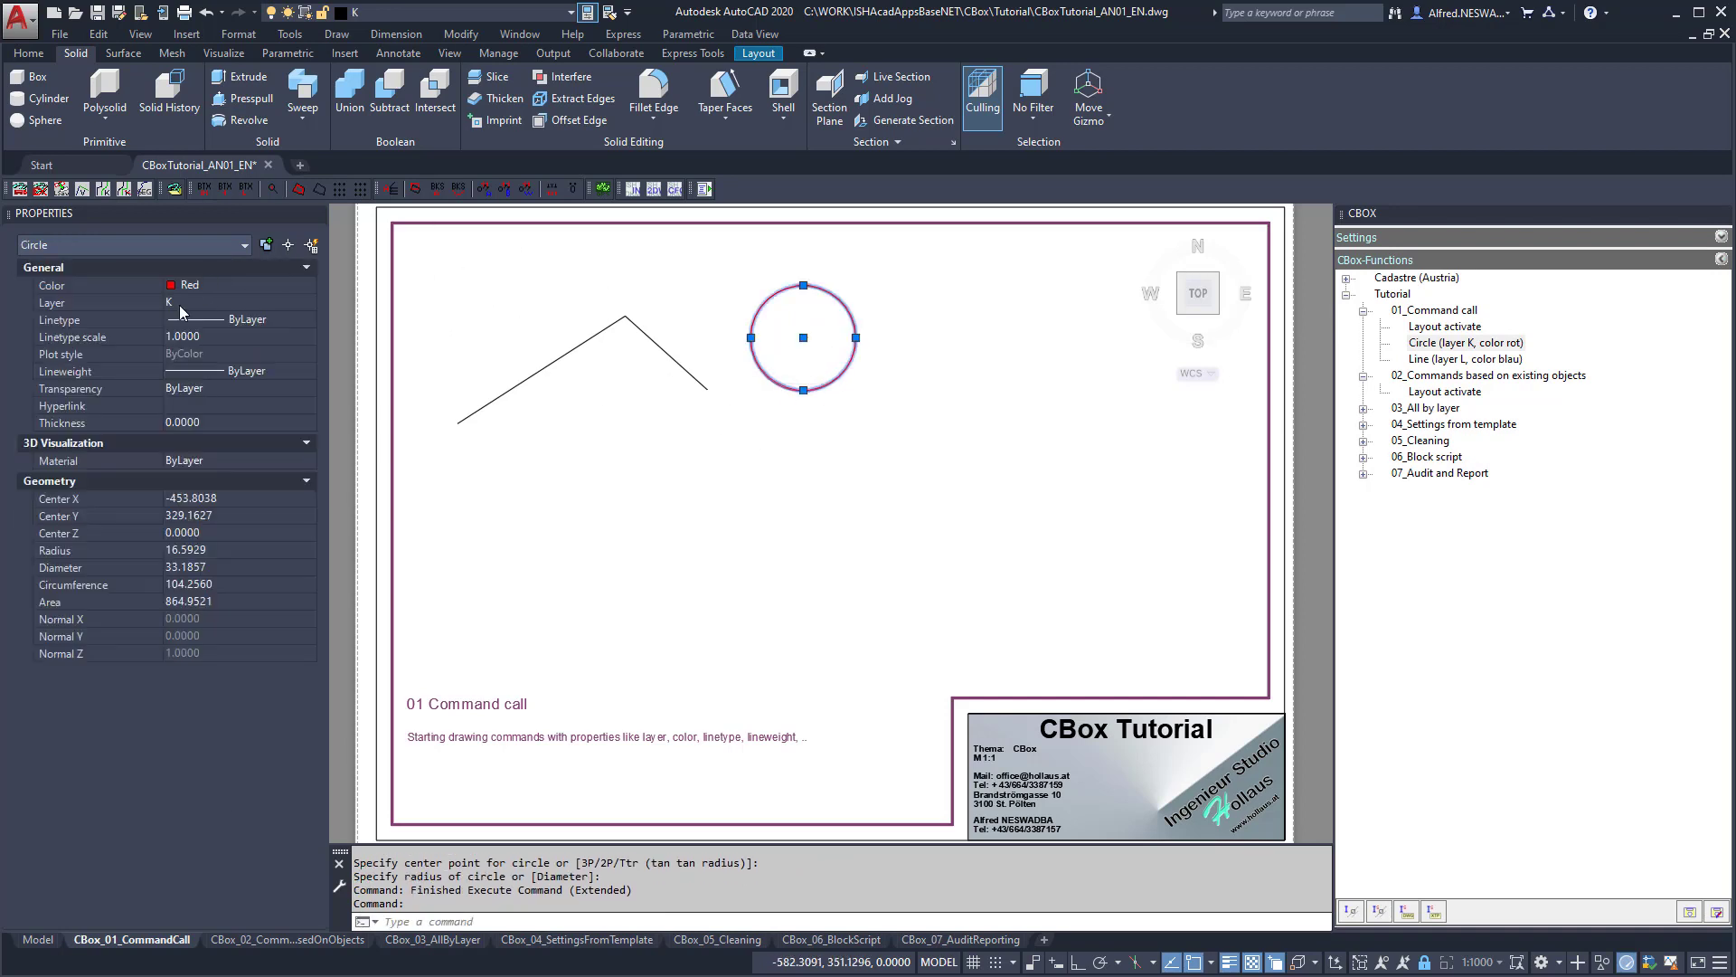
Draw a slanted line about 115.9 long below the circle using the Line (layer L, color blau) function.
double_click(1427, 360)
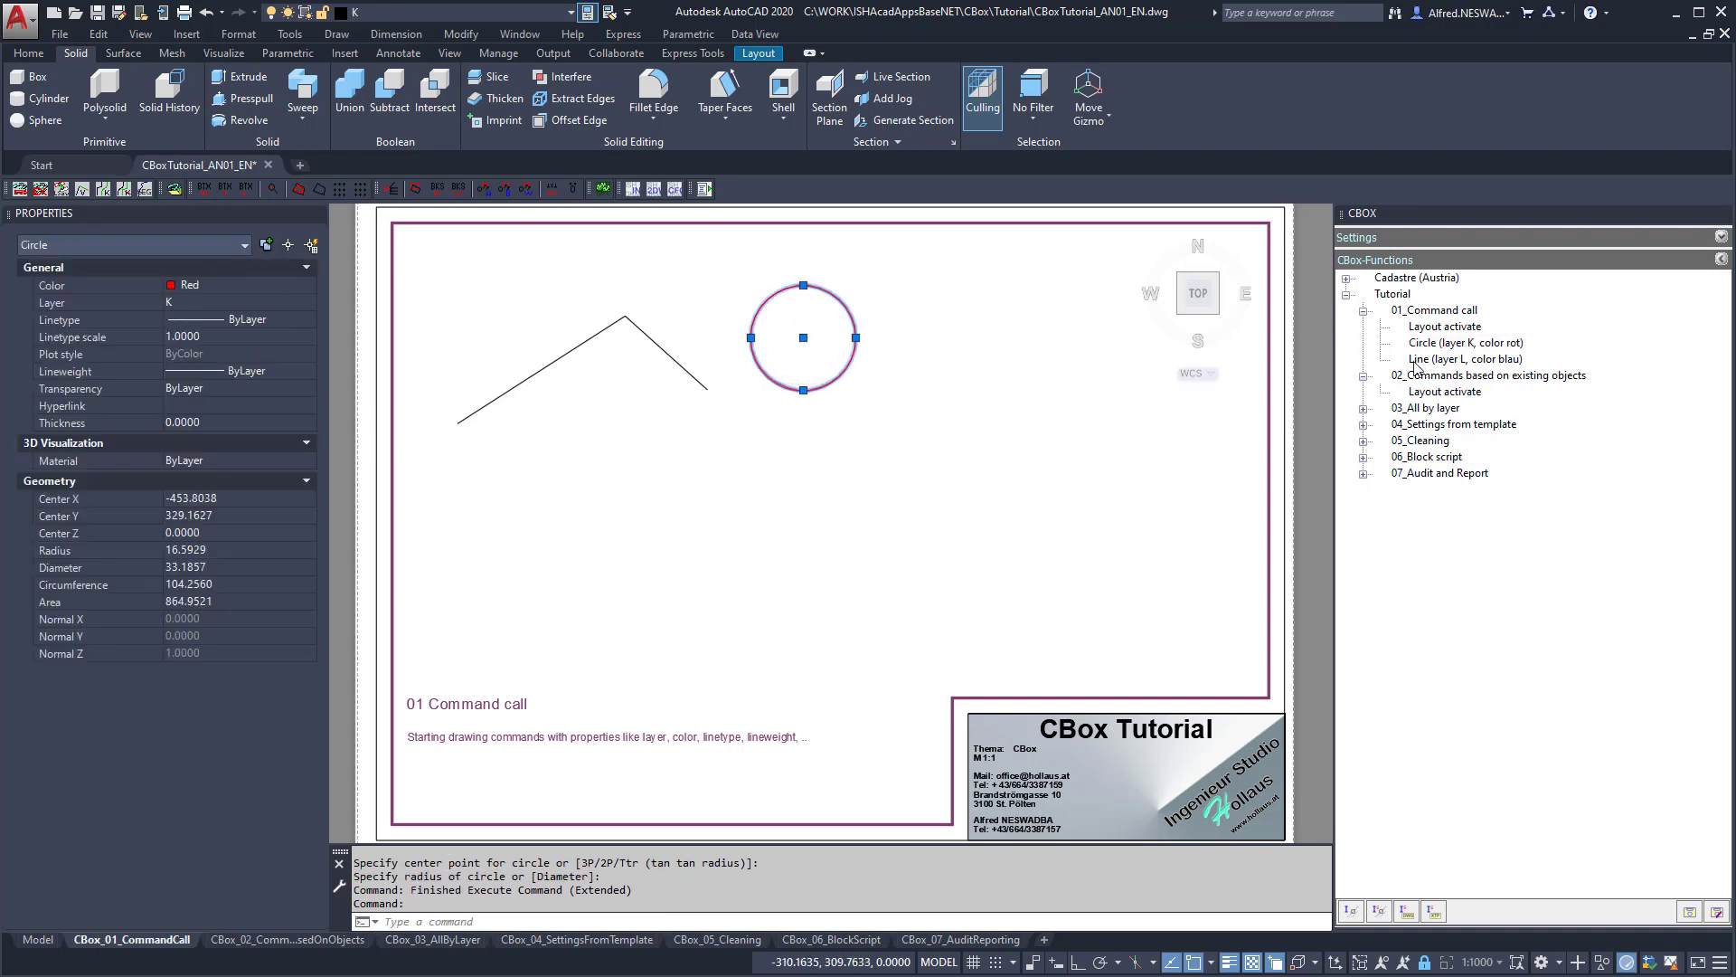
click(643, 443)
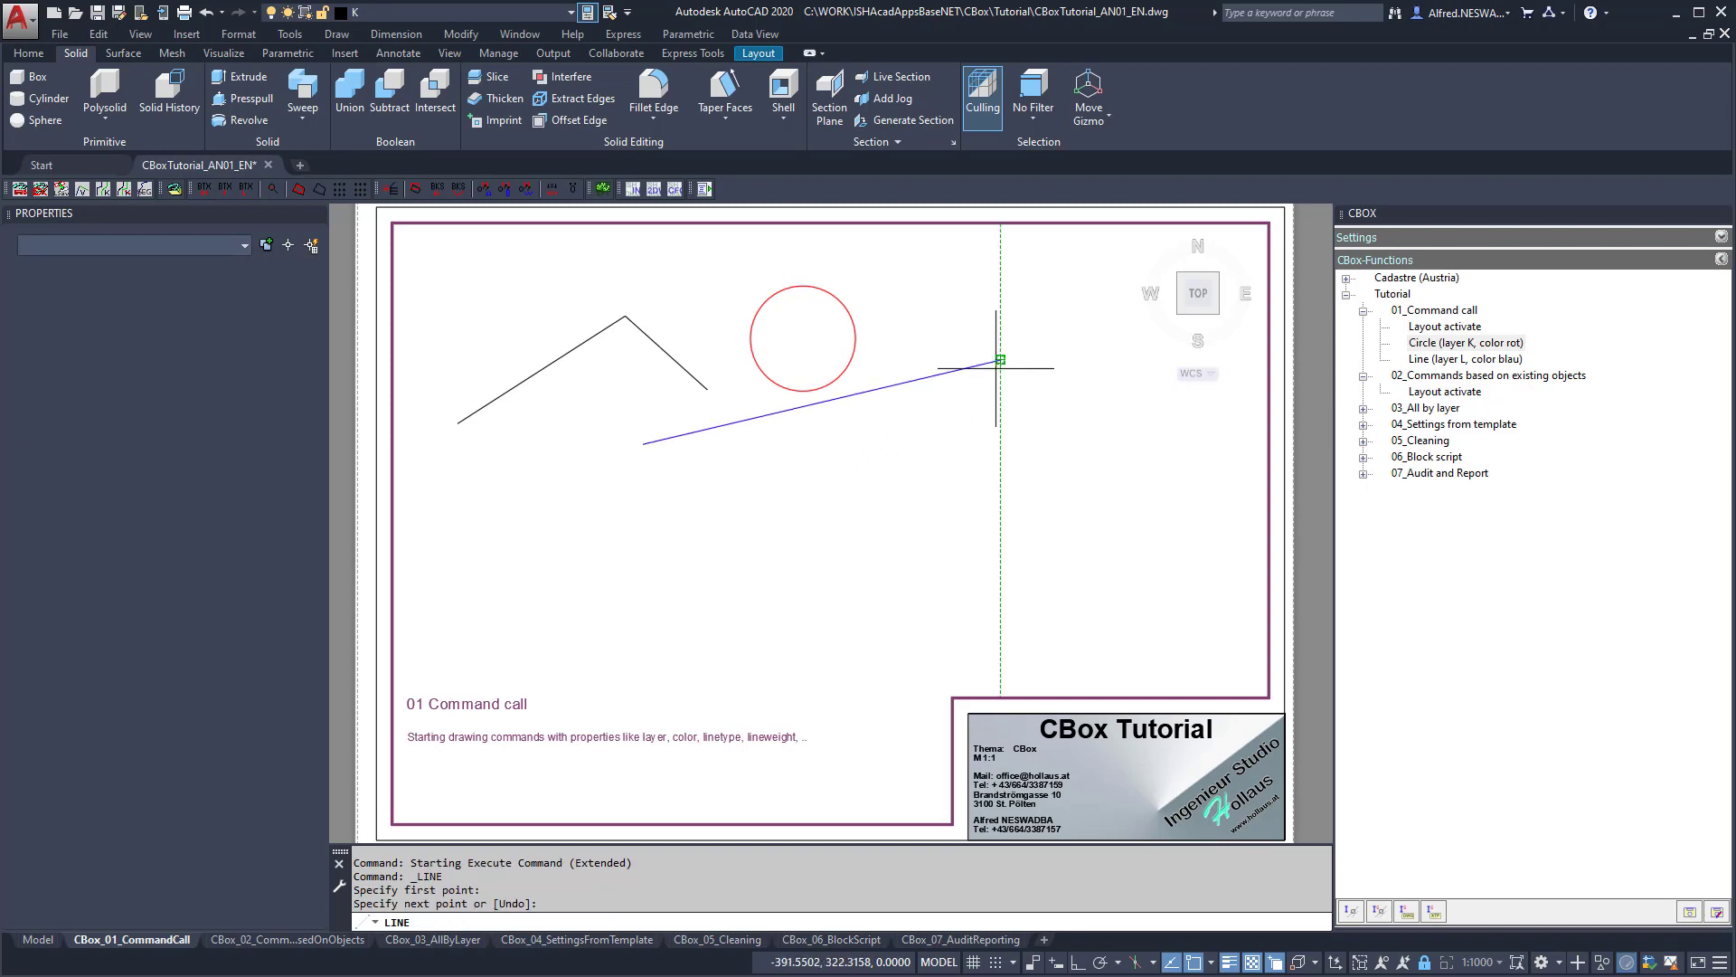
click(1001, 360)
right_click(902, 411)
click(945, 433)
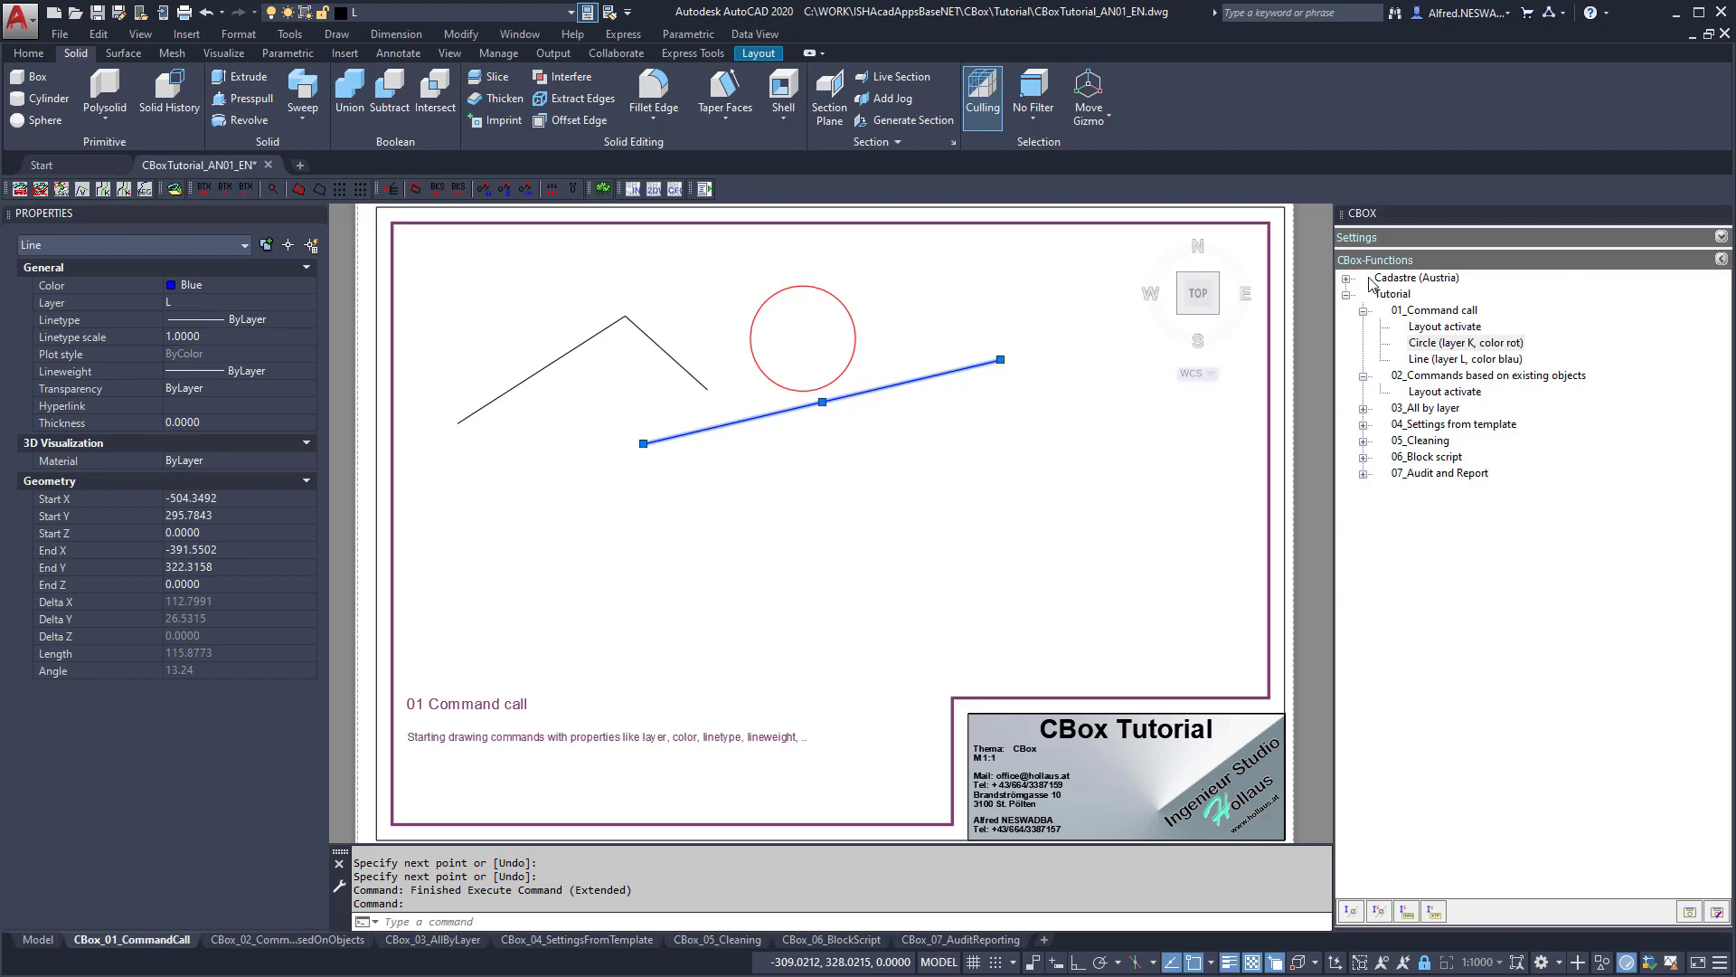
Show the CBox function details and widen the palette so that function names and properties are readable.
click(1722, 260)
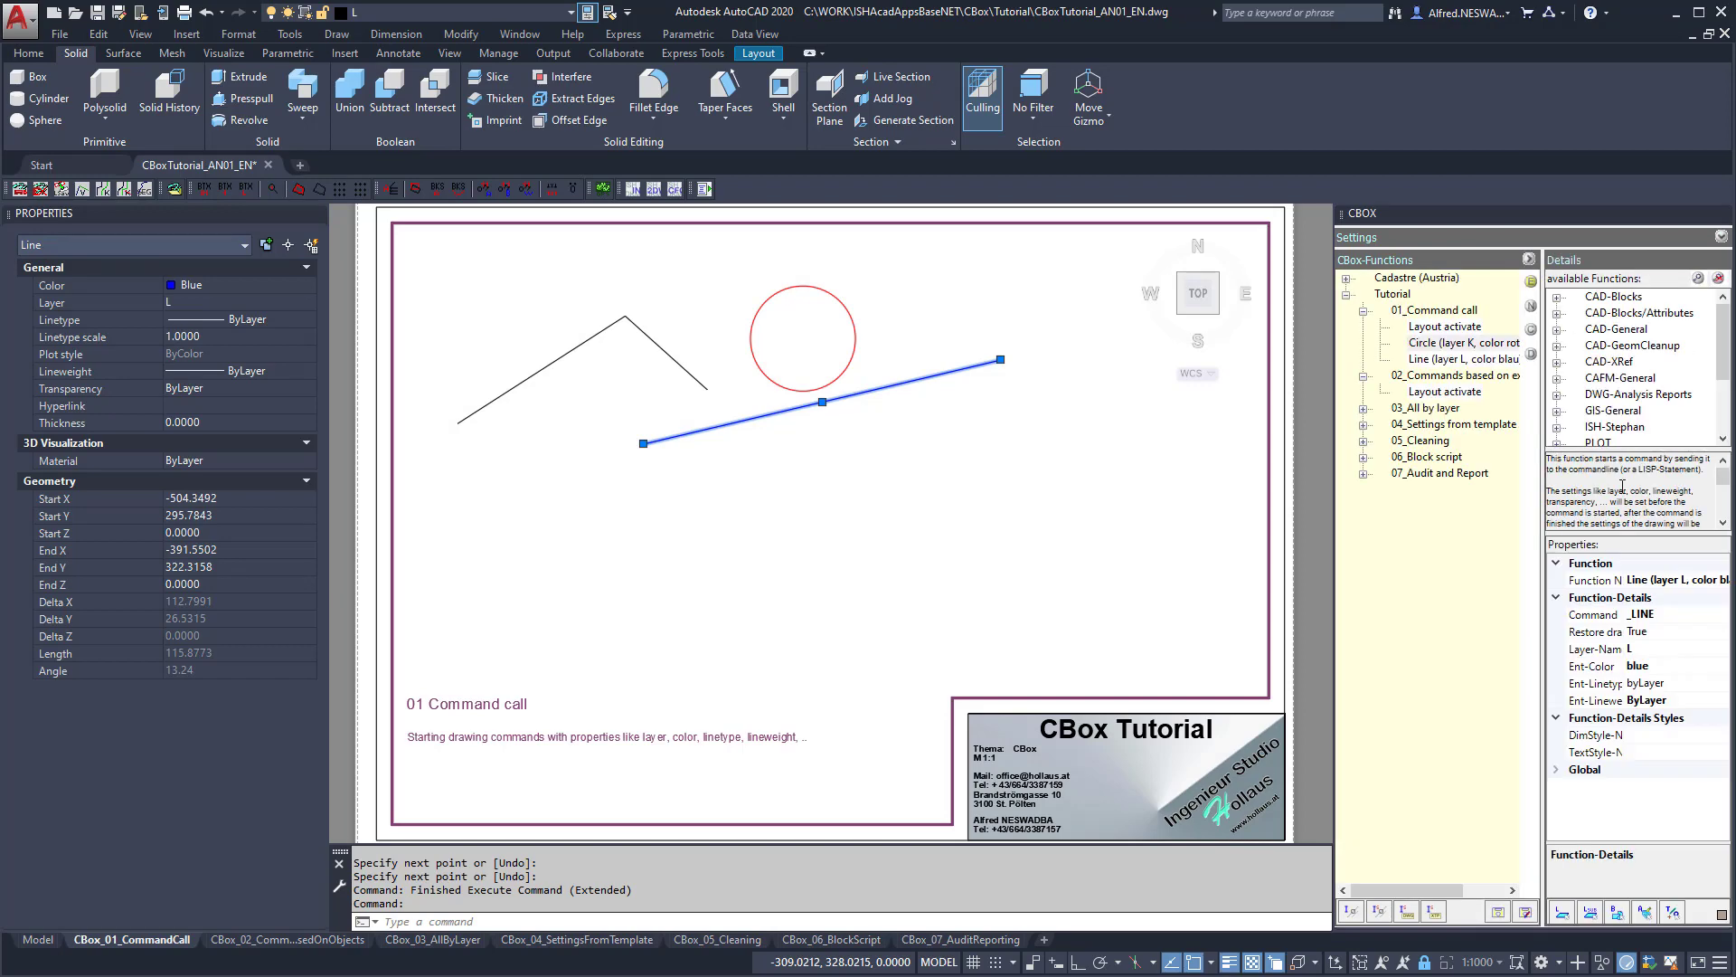
drag(1335, 560, 1168, 561)
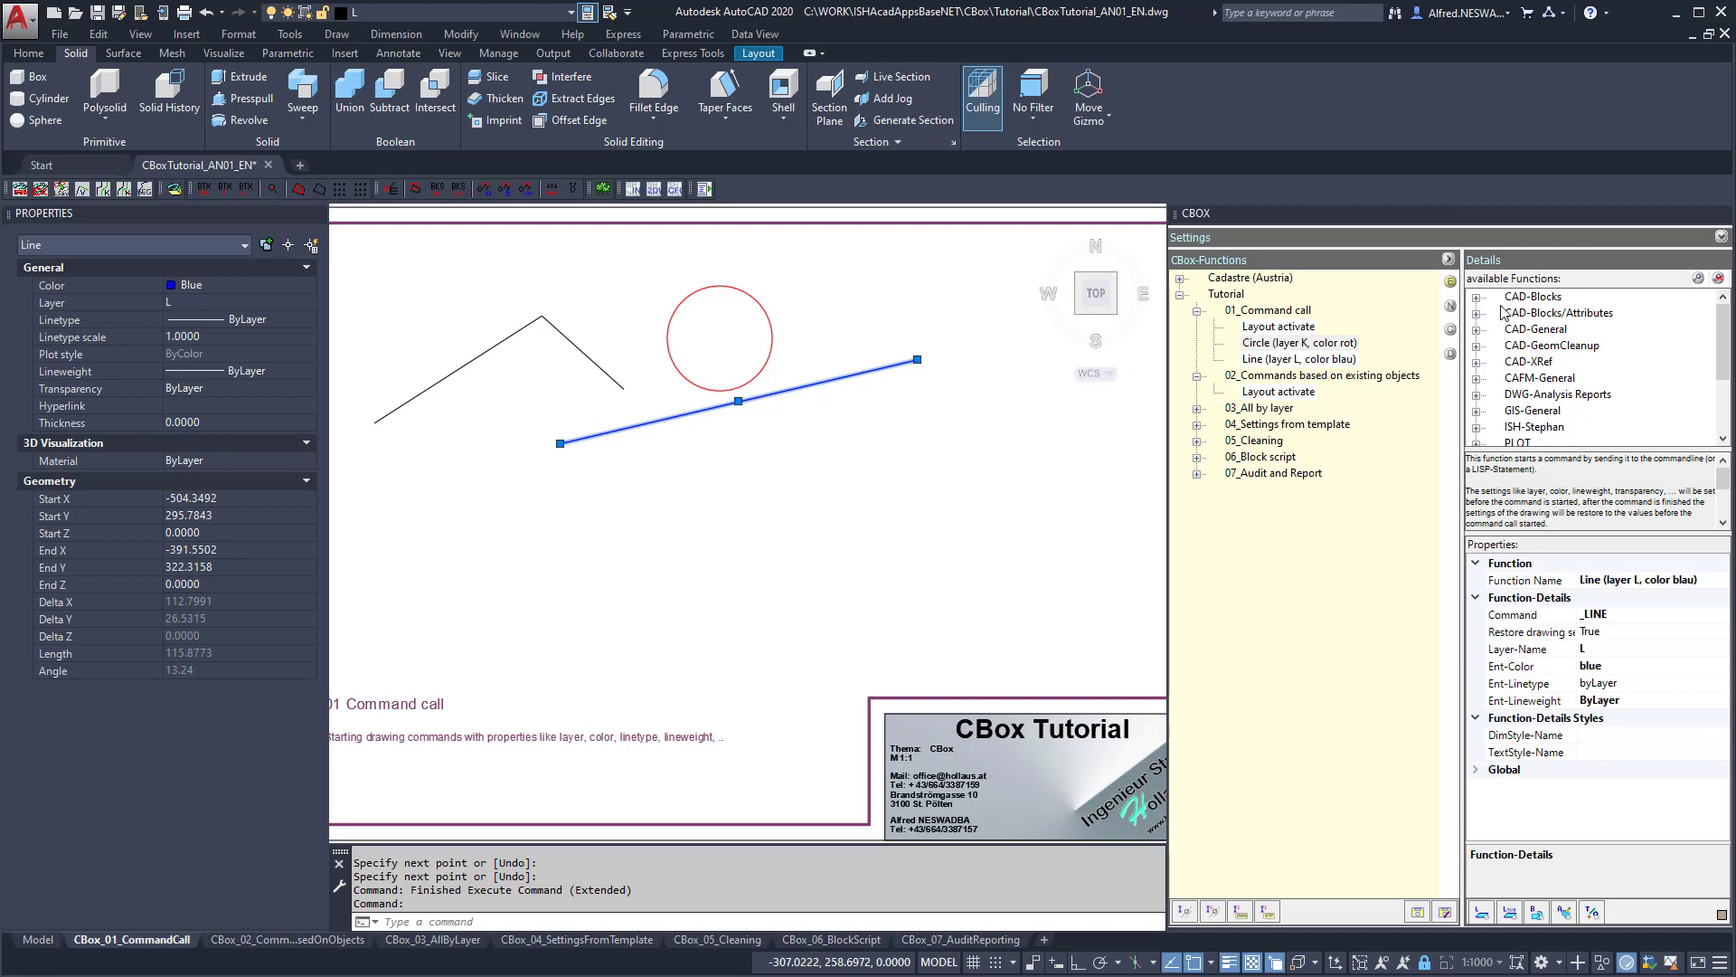
mouse_move(1723, 367)
mouse_down()
mouse_move(1716, 420)
mouse_move(1719, 357)
mouse_up()
Browse the available functions under CAD-Blocks, CAD-Blocks/Attributes, CAD-General, CAD-GeomCleanup and CAFM-General in an enlarged function list.
click(1475, 297)
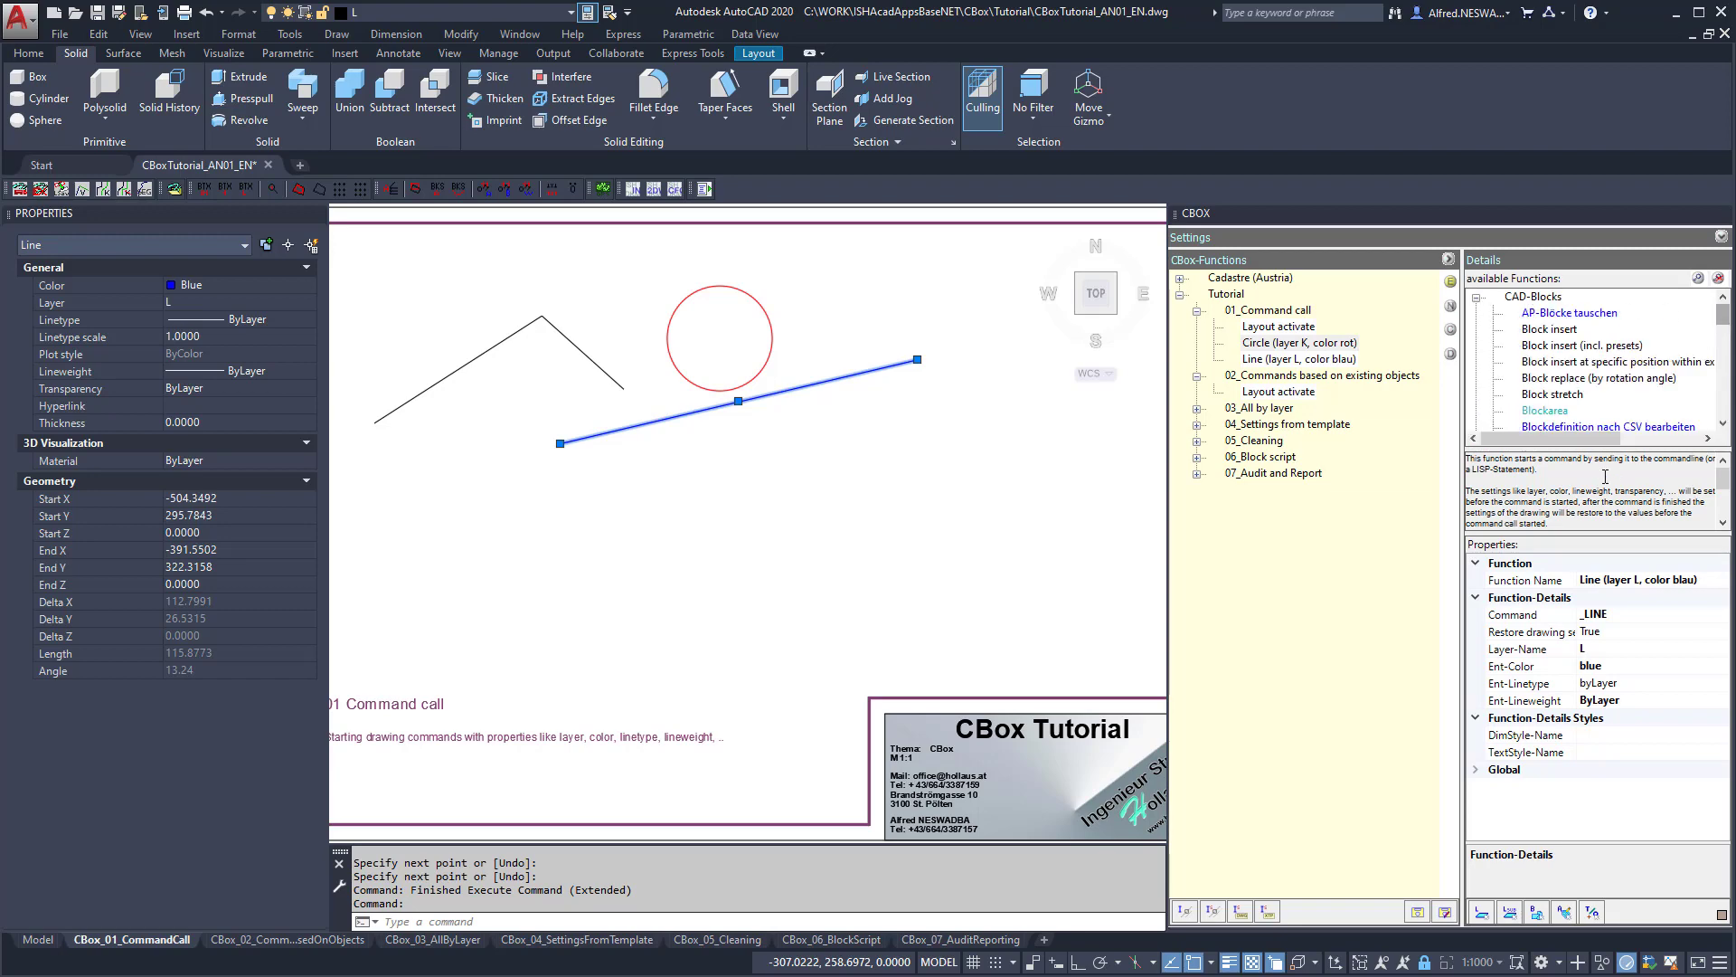
drag(1606, 537, 1606, 659)
mouse_move(1718, 360)
mouse_down()
mouse_move(1718, 482)
mouse_move(1720, 371)
mouse_up()
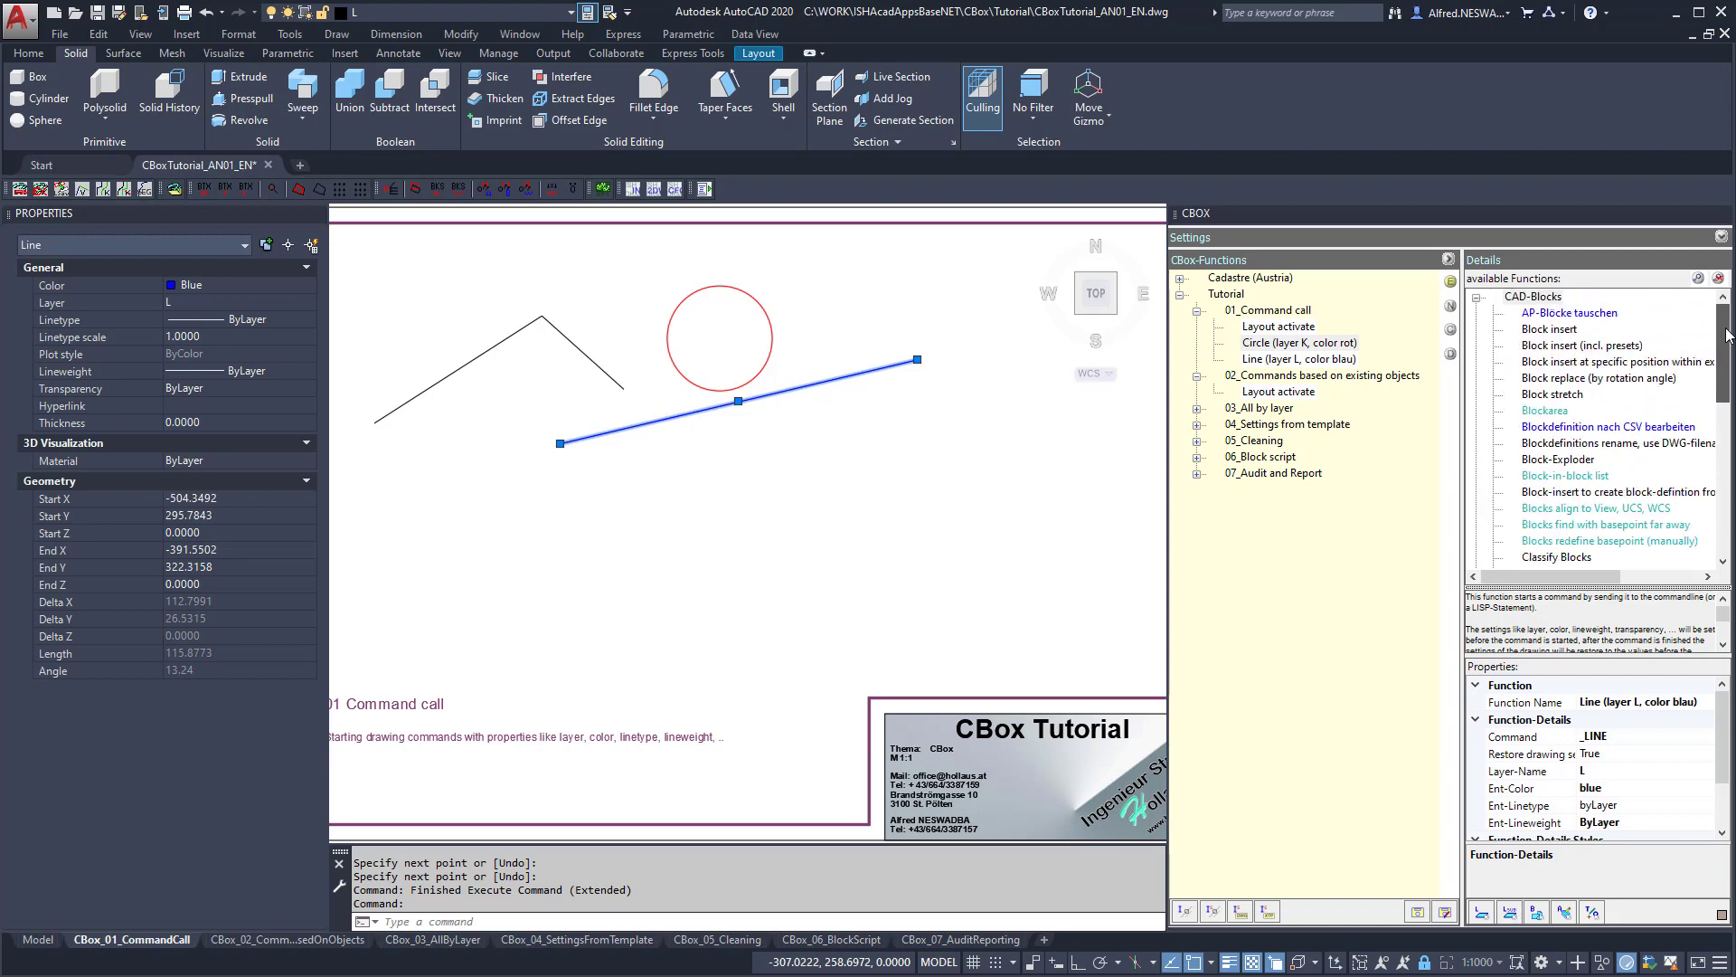
click(1476, 300)
click(1475, 315)
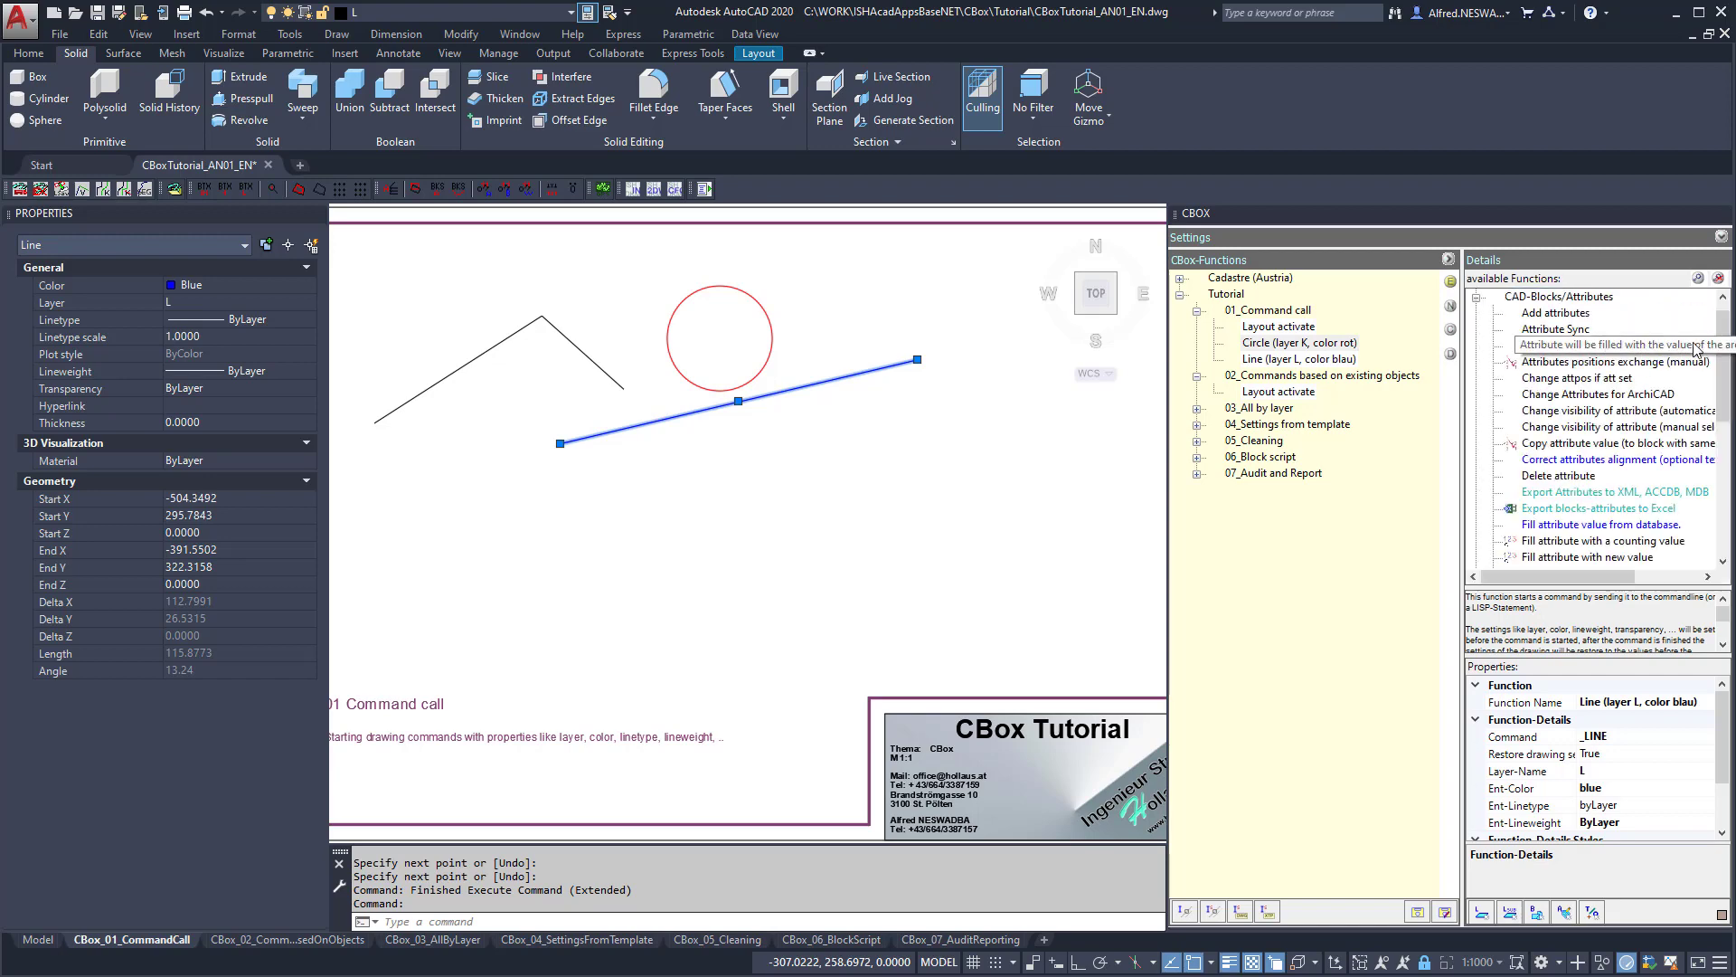
drag(1720, 363, 1723, 315)
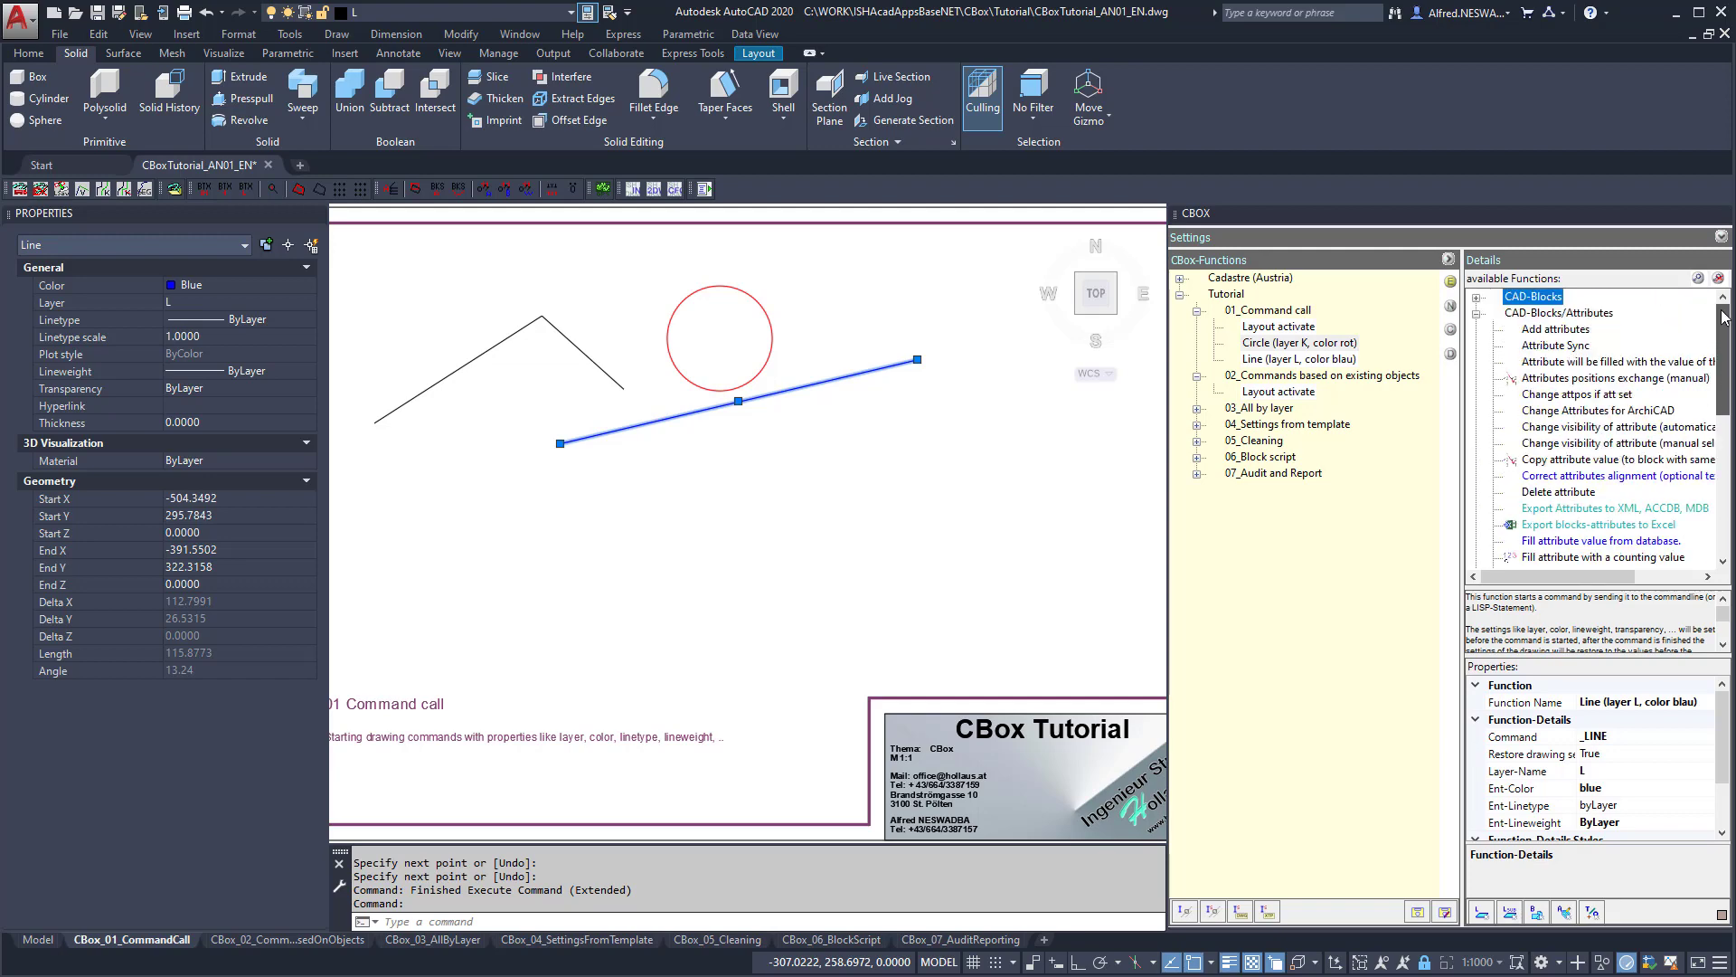
click(1475, 312)
click(1477, 331)
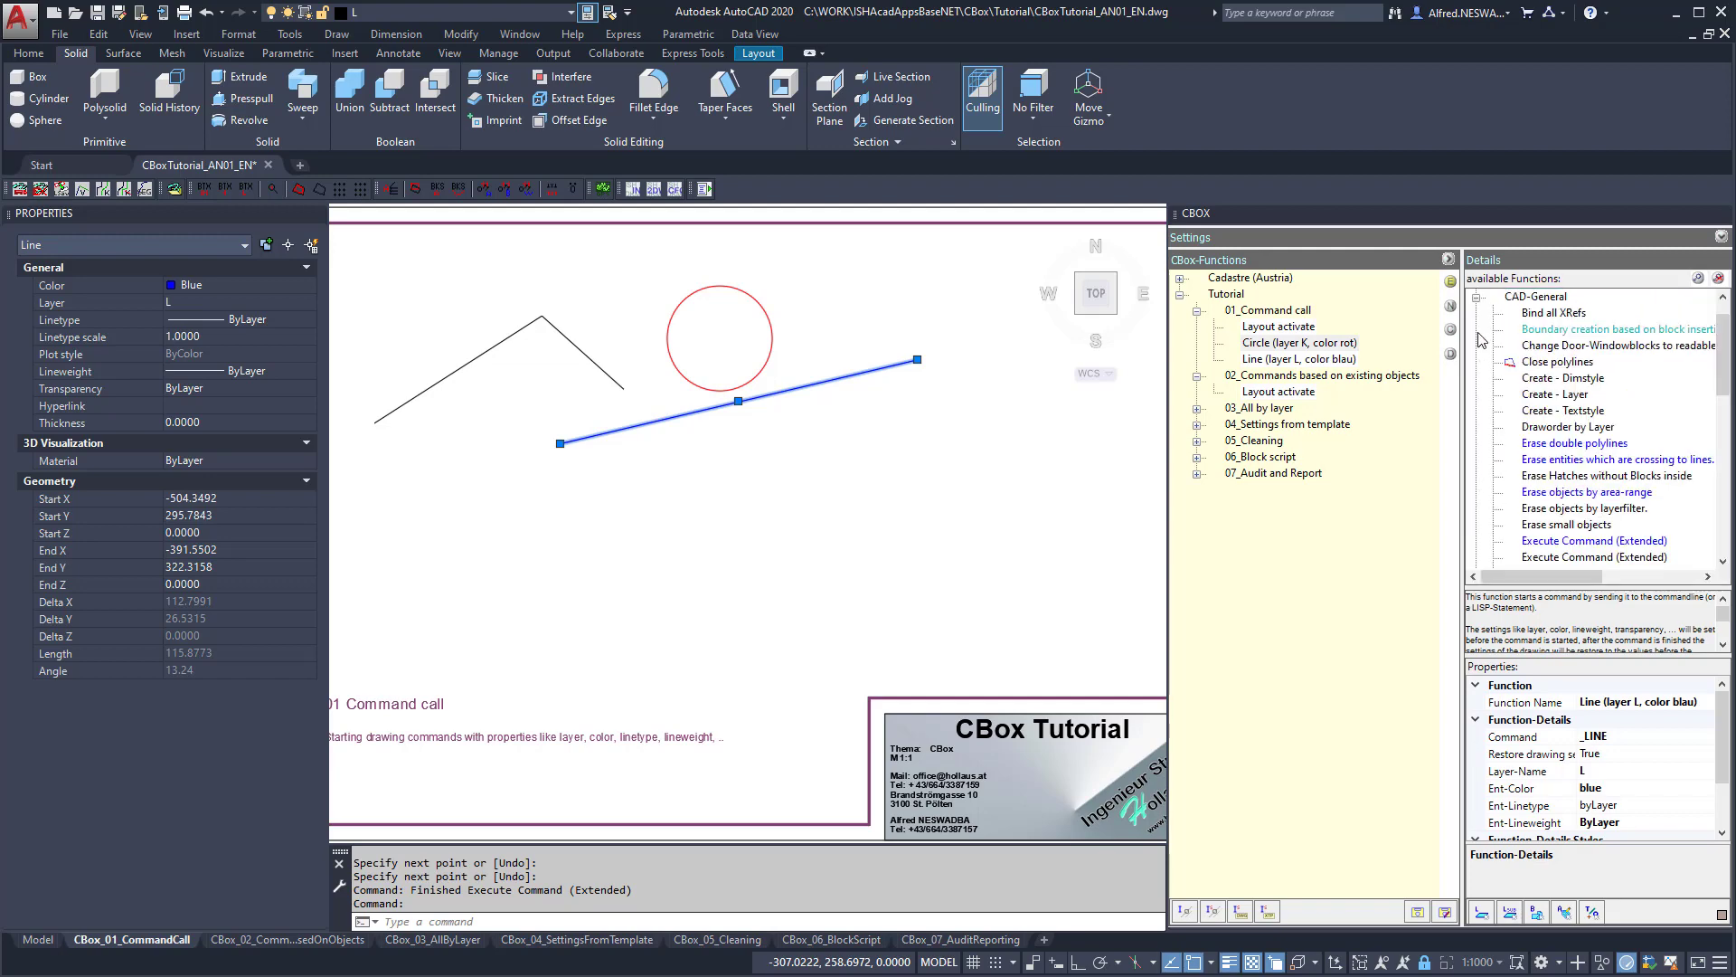
click(1476, 298)
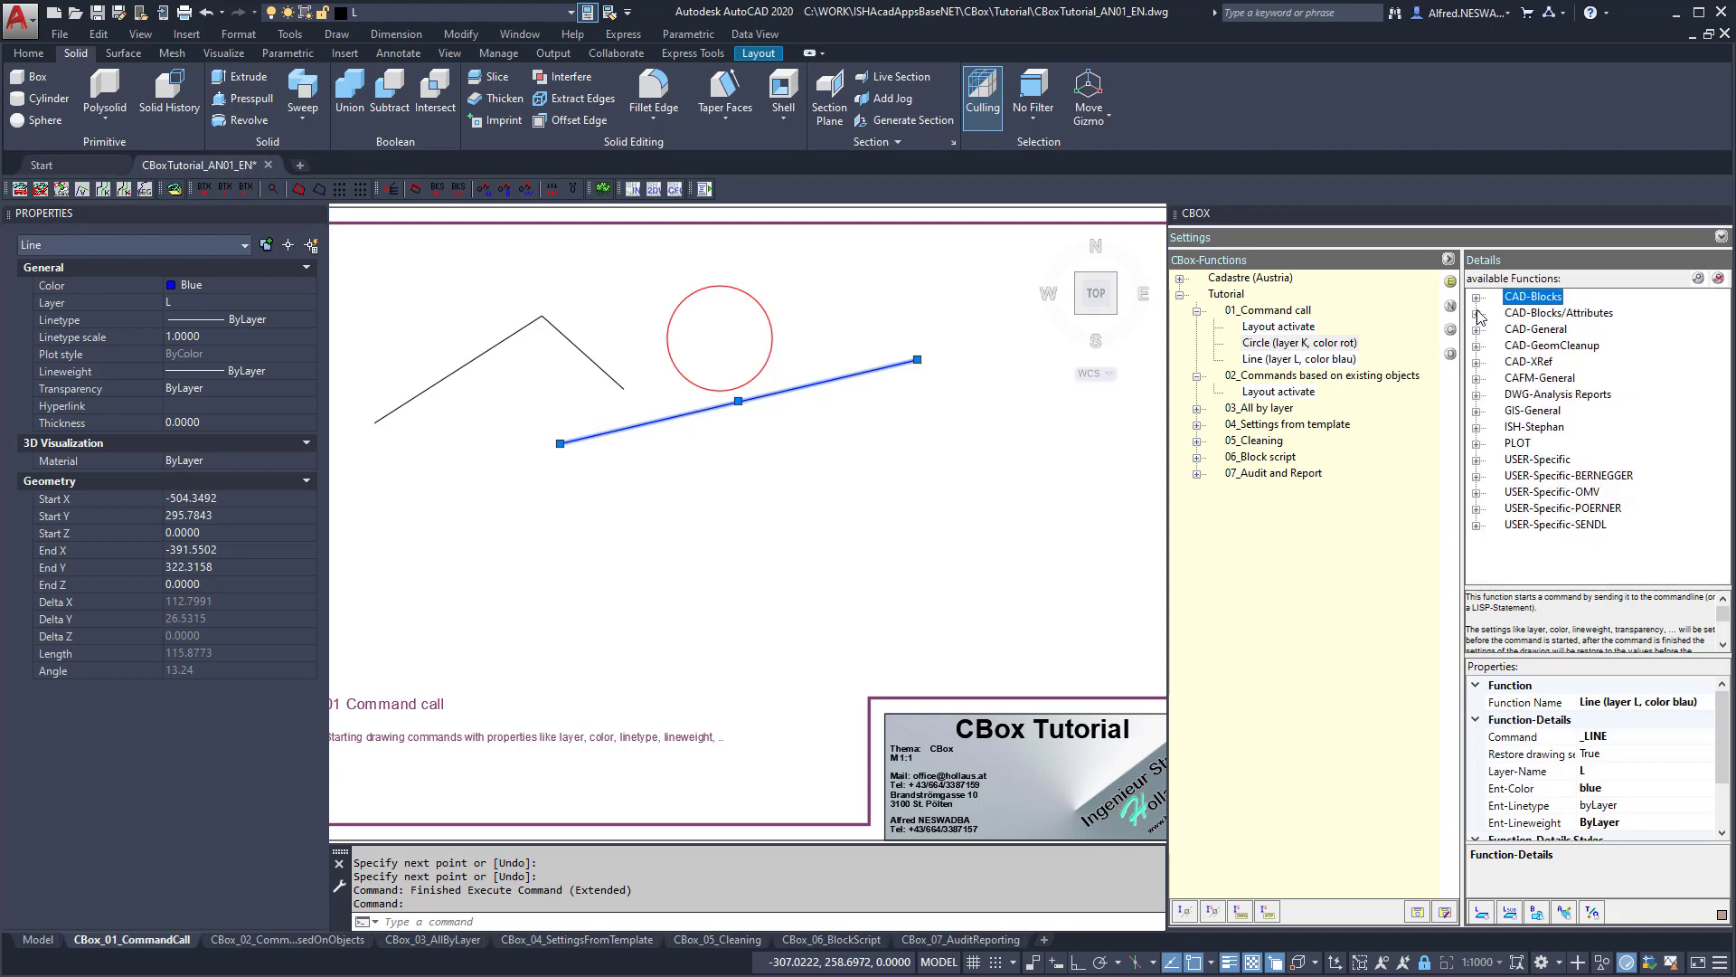
click(1476, 347)
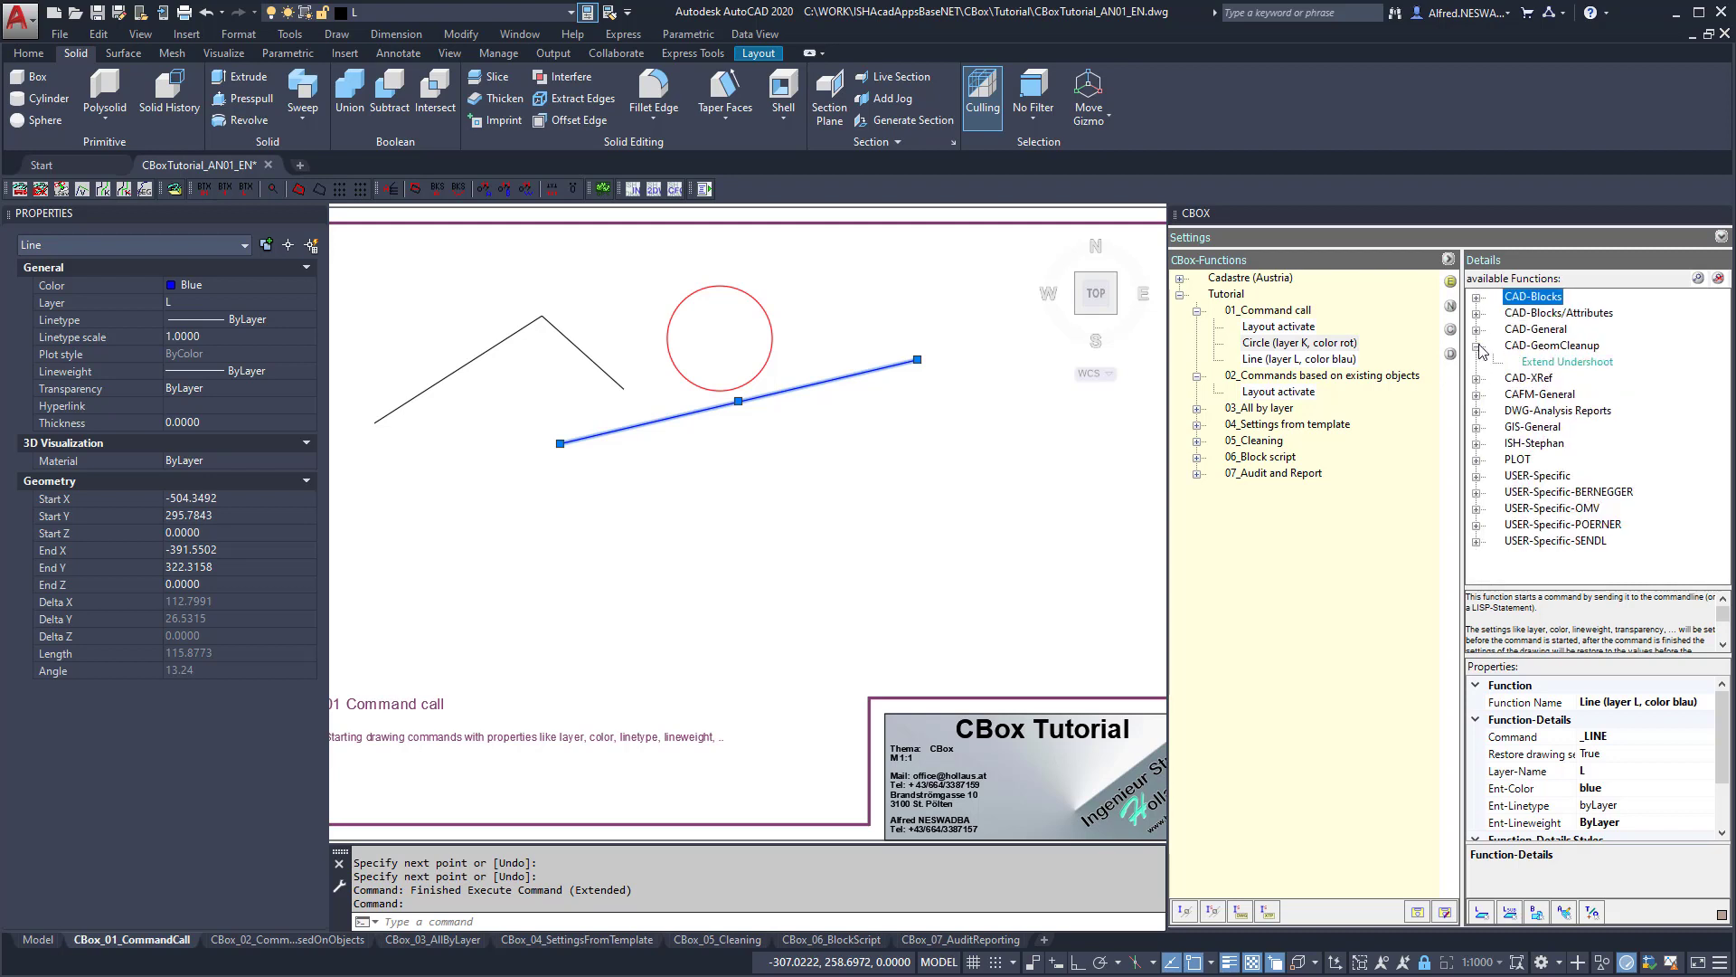
click(1477, 347)
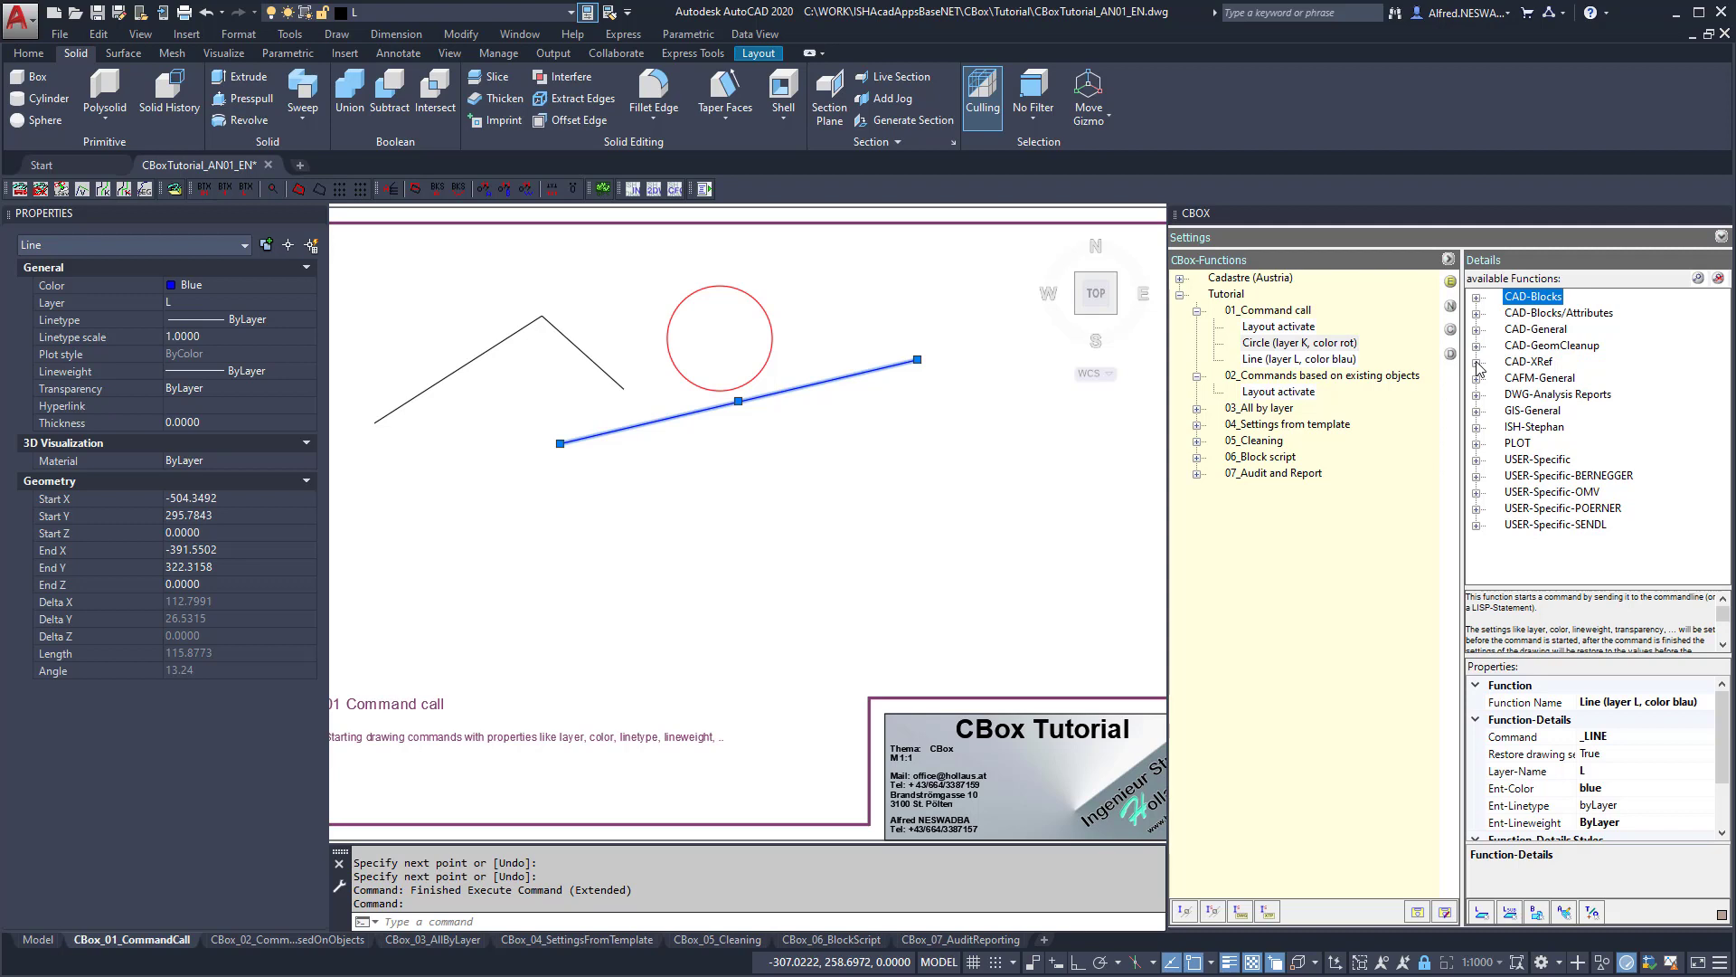
click(1477, 379)
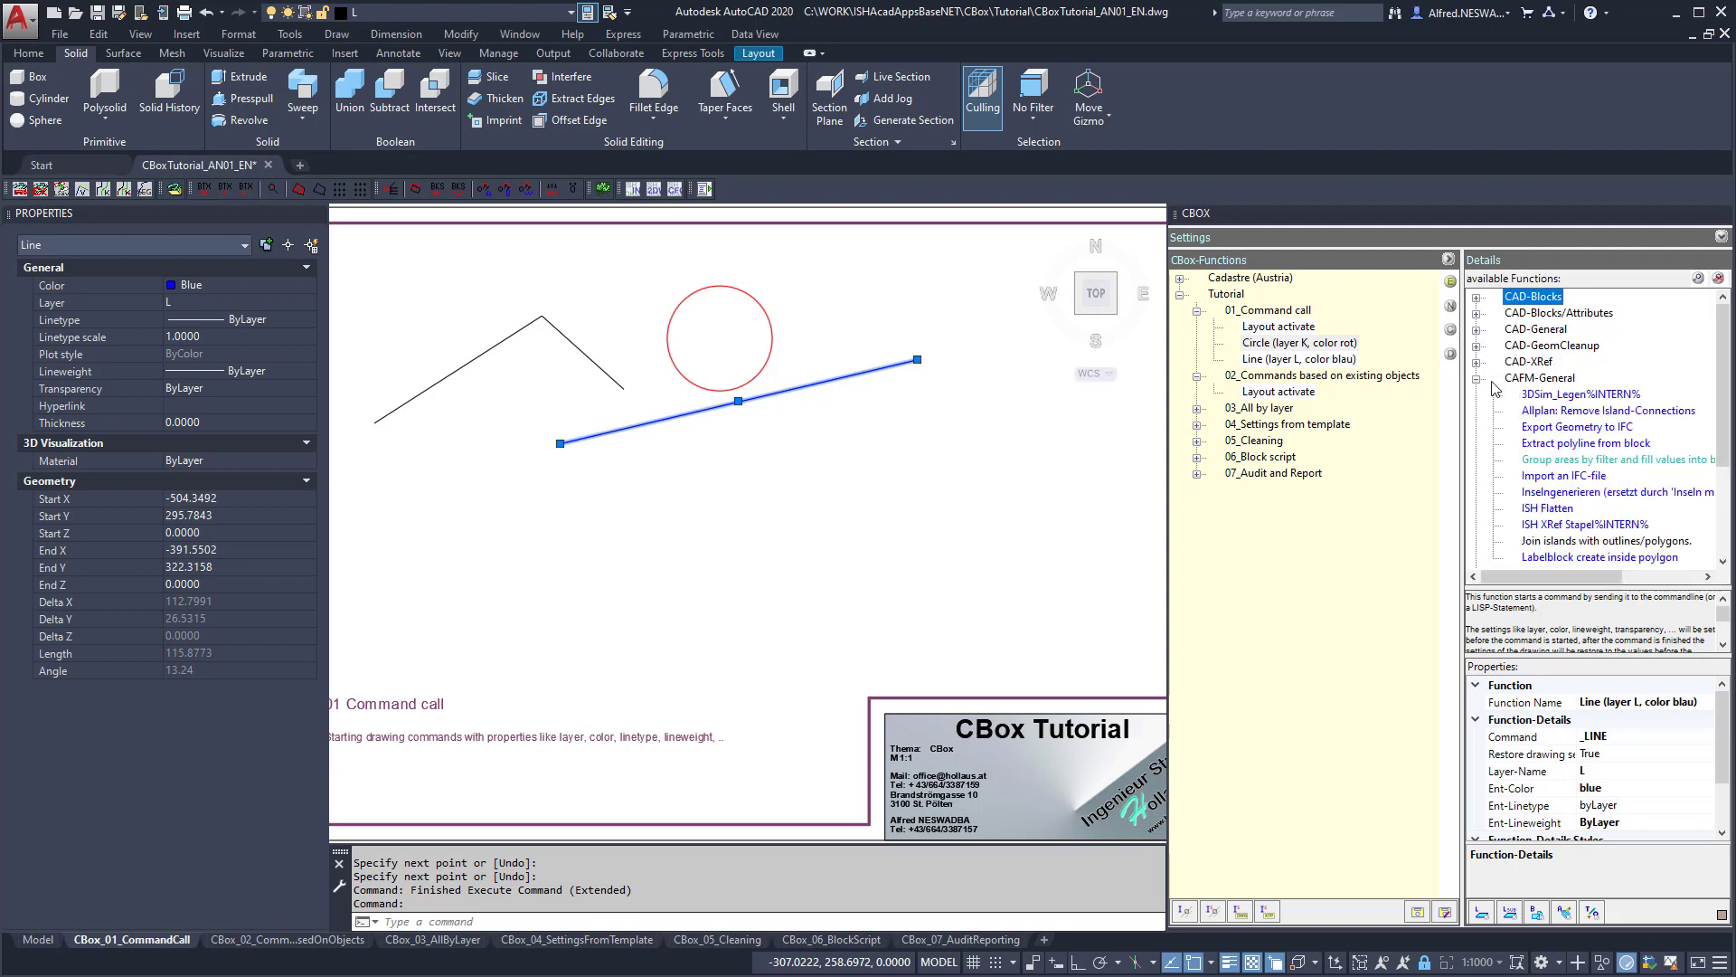
click(1478, 380)
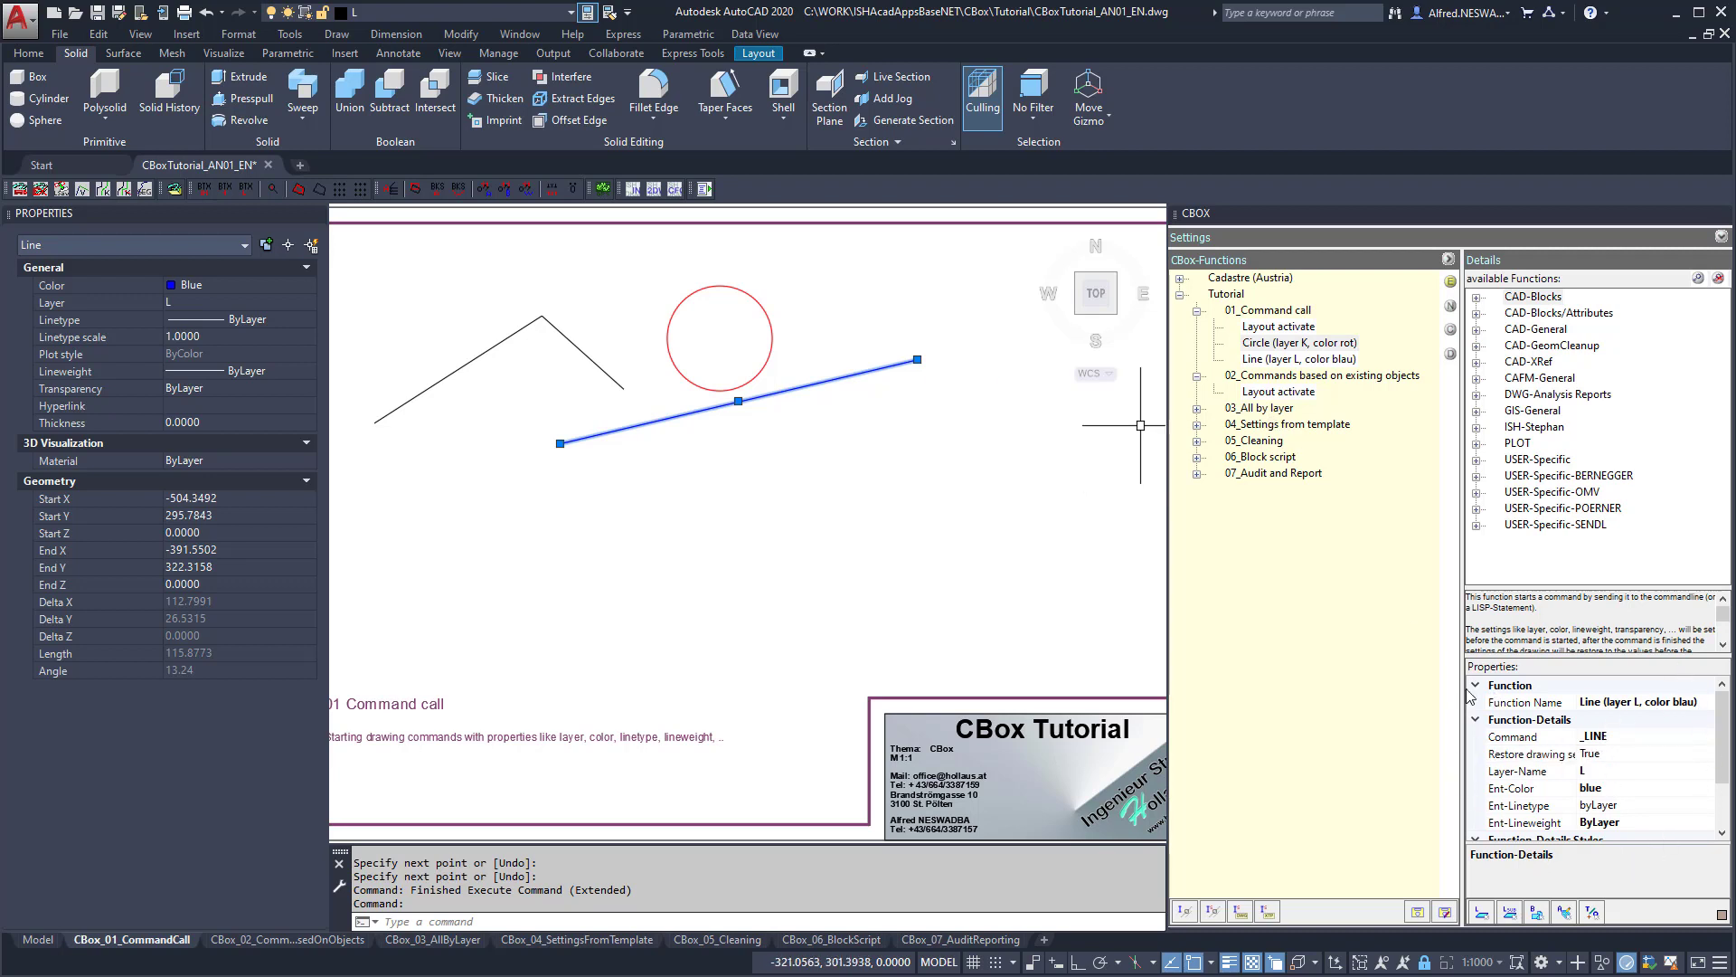
Examine the Line and Circle functions' command, layer and color properties, enlarging the properties area and opening the circle's layer name.
scroll(1661, 758, down, 2)
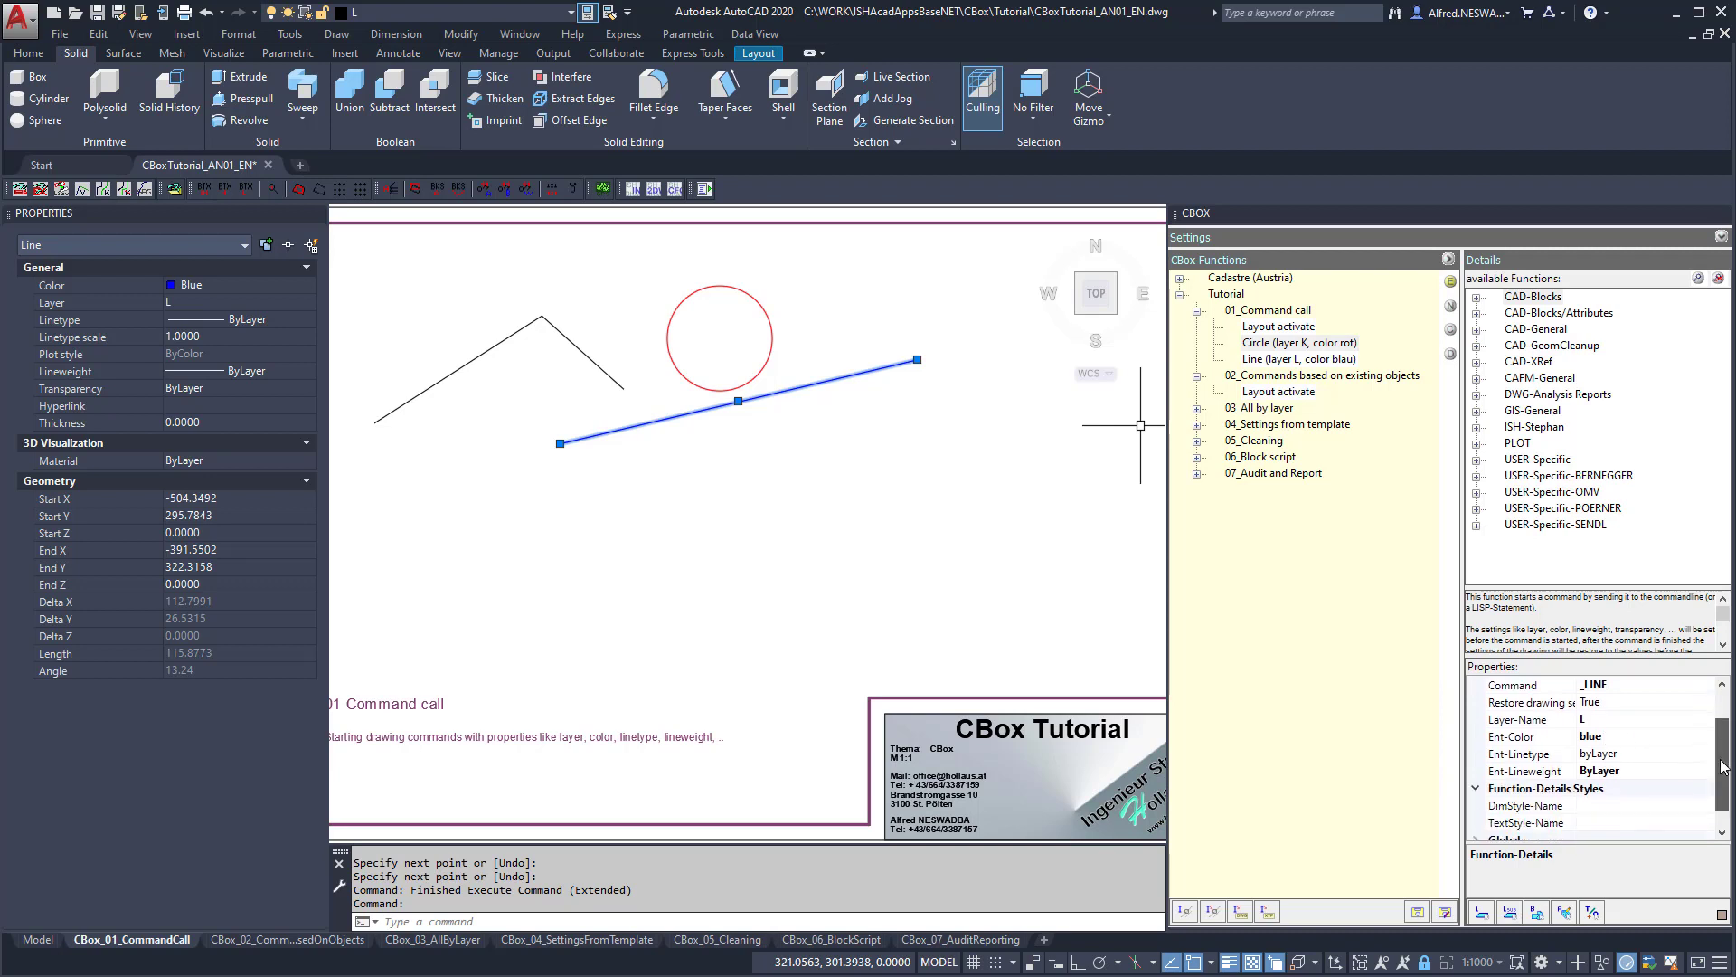
click(1284, 348)
drag(1558, 653, 1557, 493)
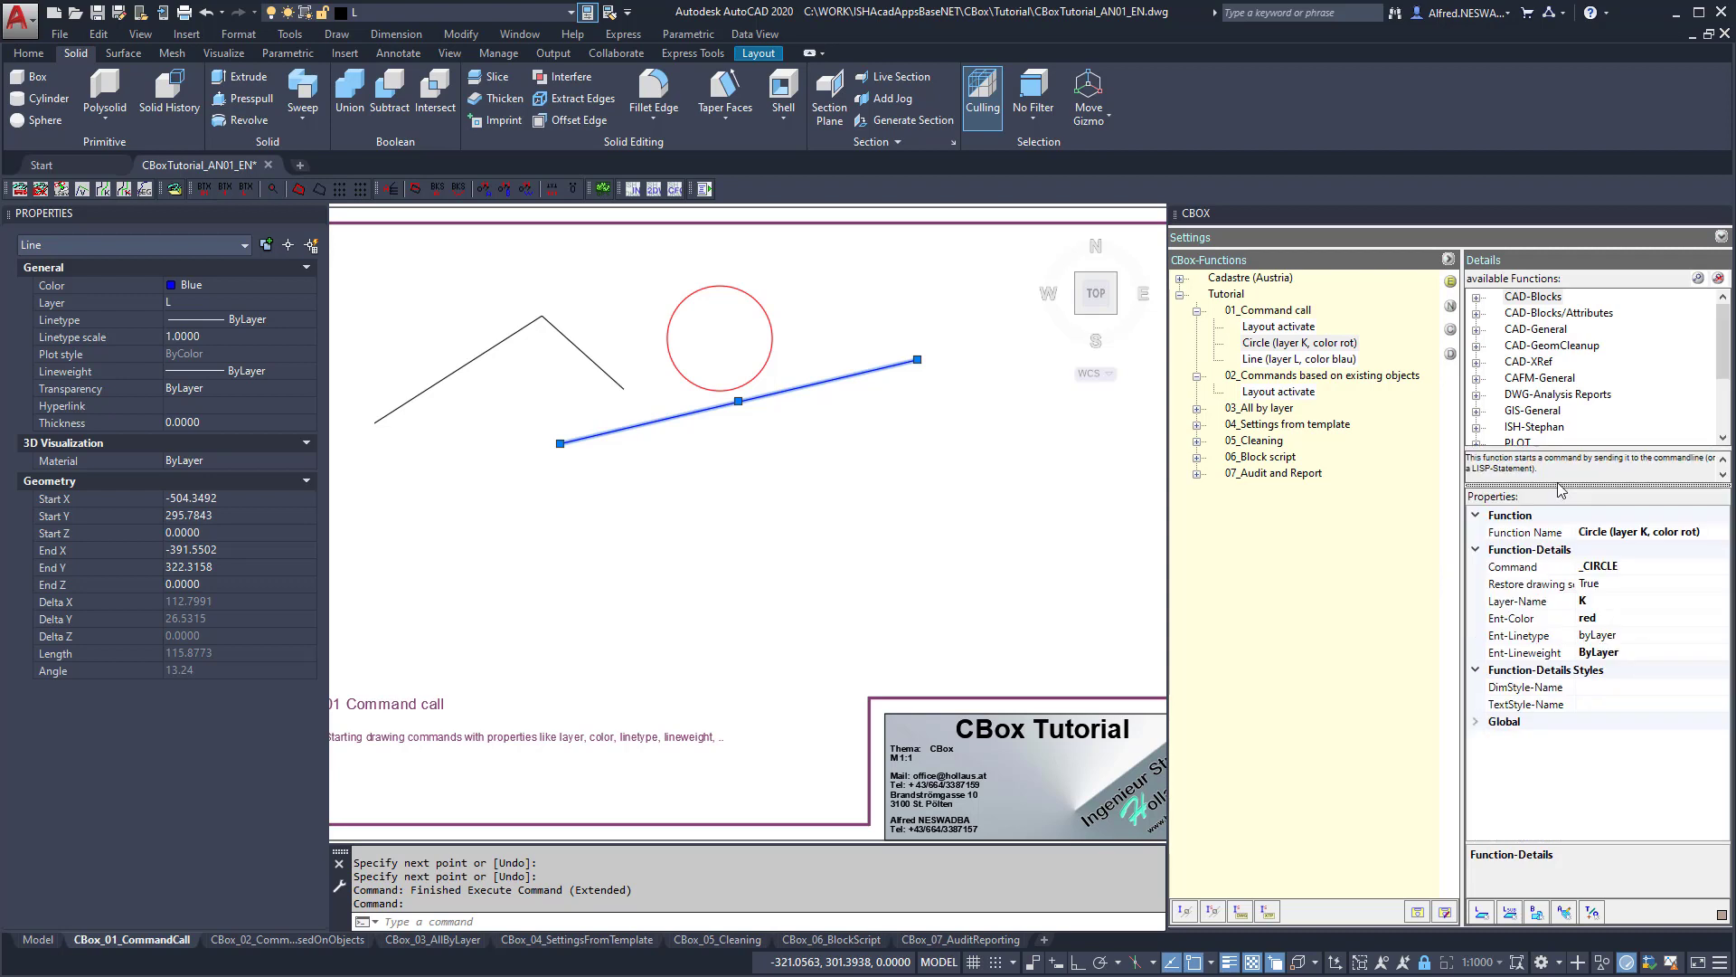
click(1264, 347)
click(1599, 599)
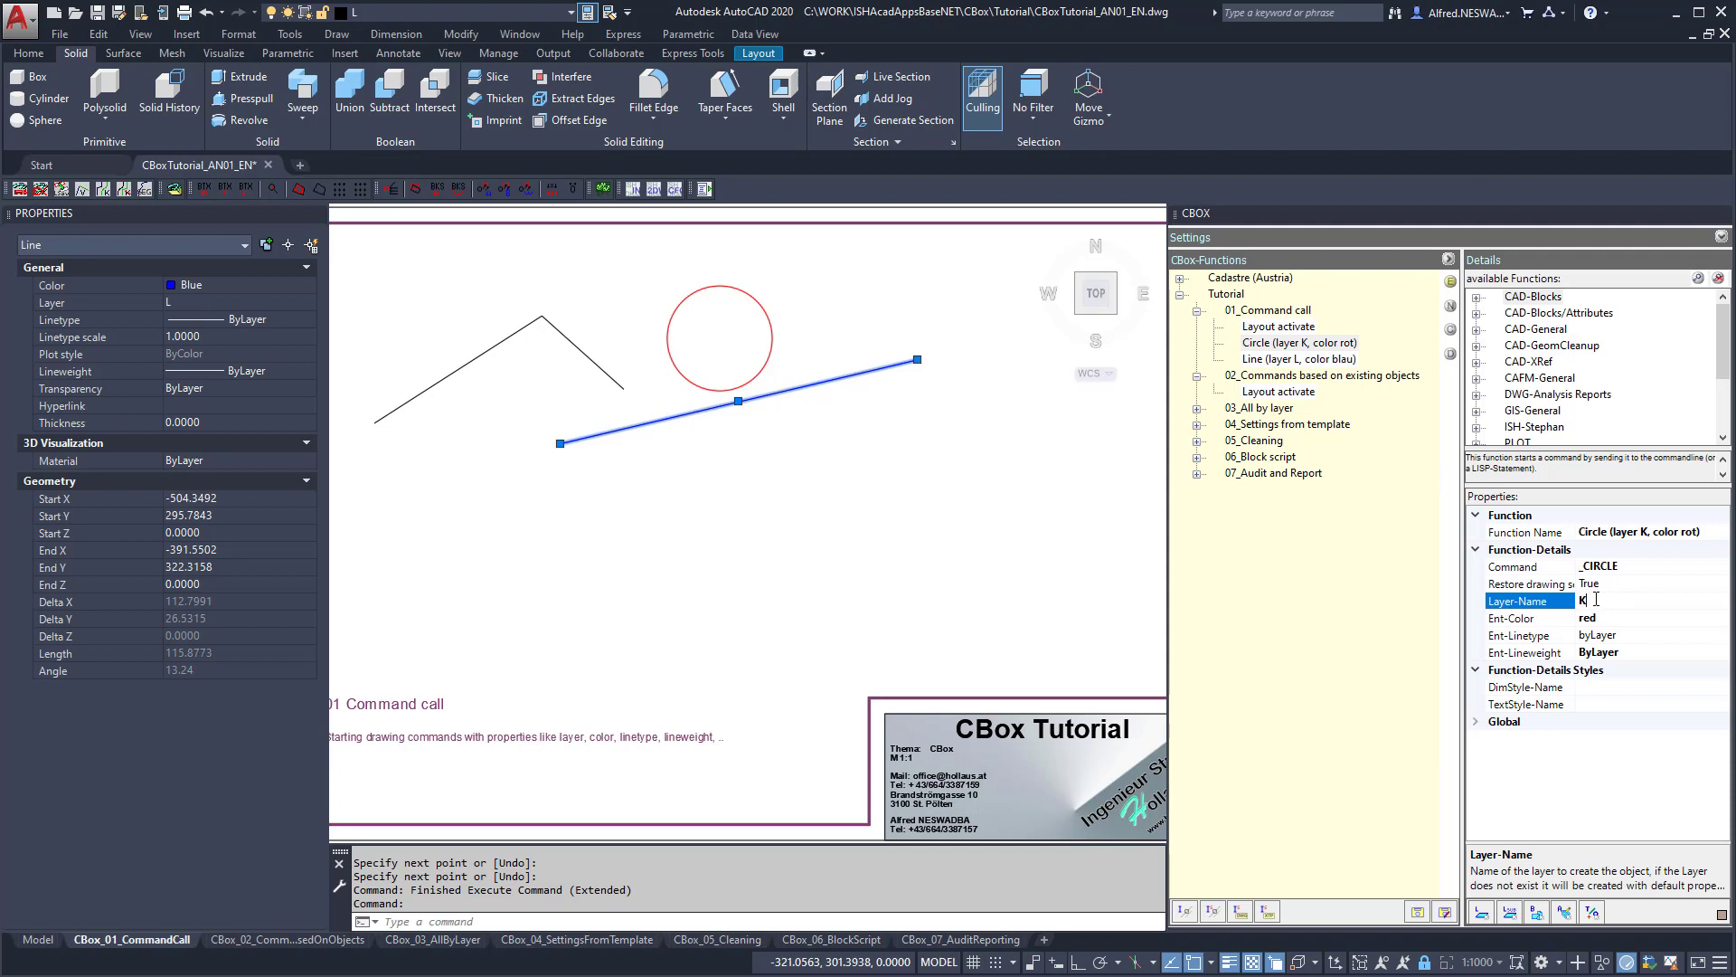
Set the Circle function's layer name to K1 and use the function to draw a circle of radius about 24.2 below the blue line.
click(1501, 604)
click(1262, 347)
click(690, 485)
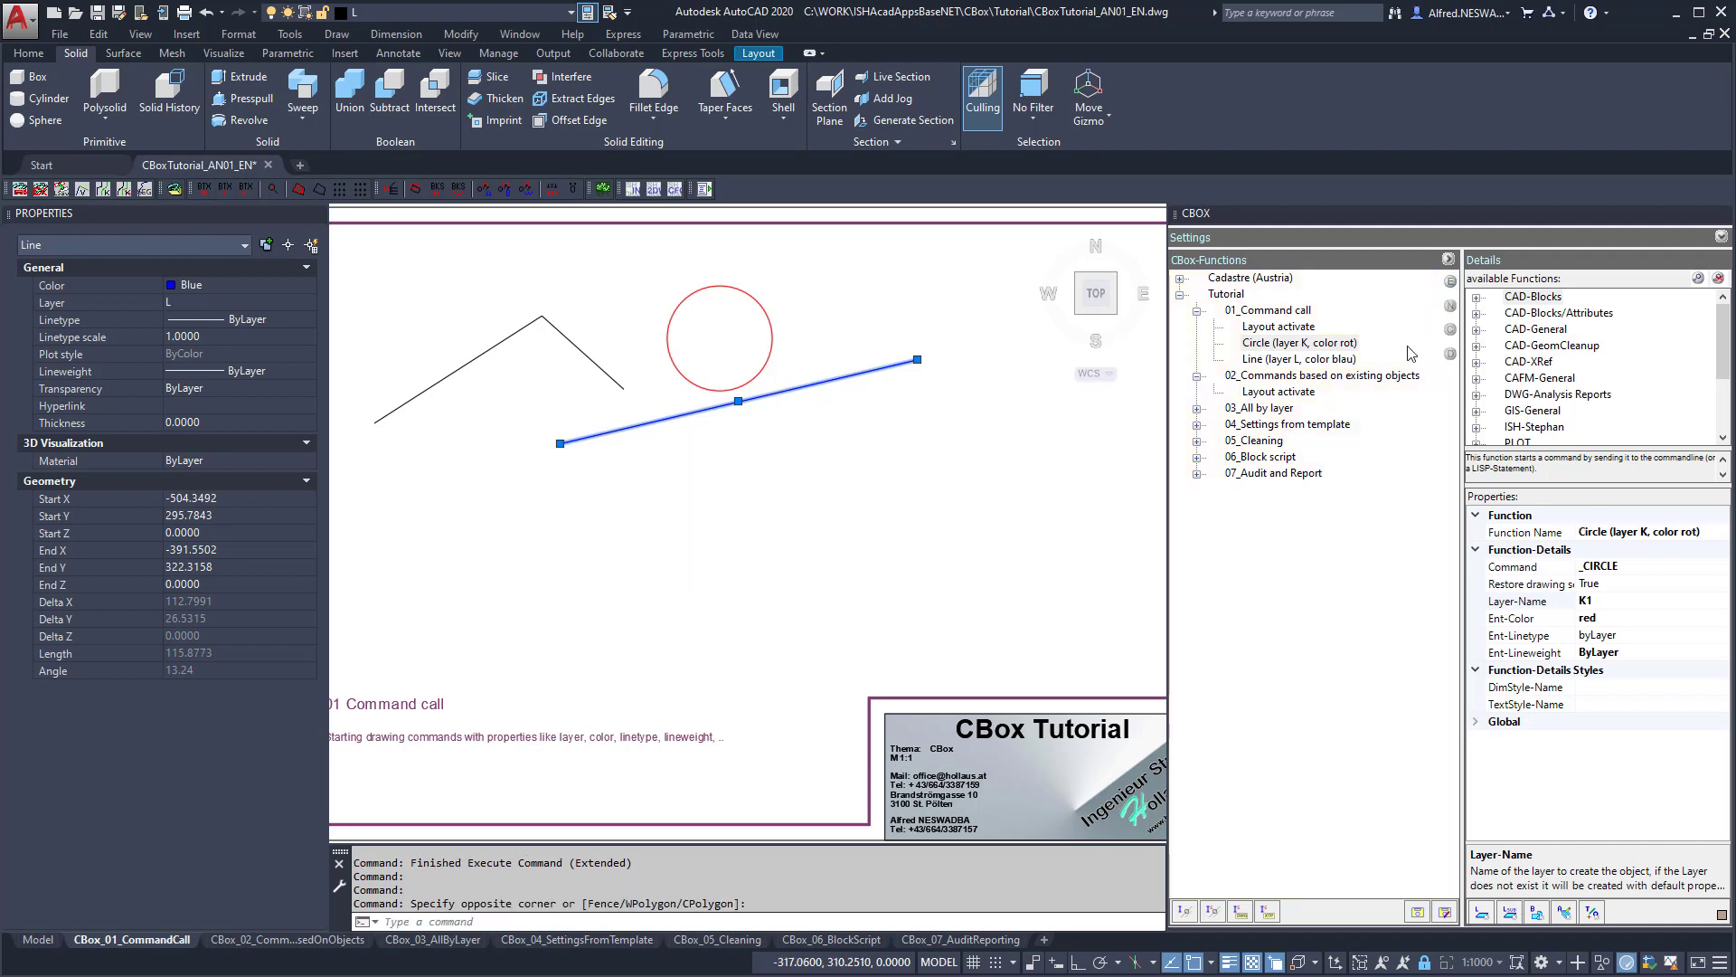
double_click(1268, 348)
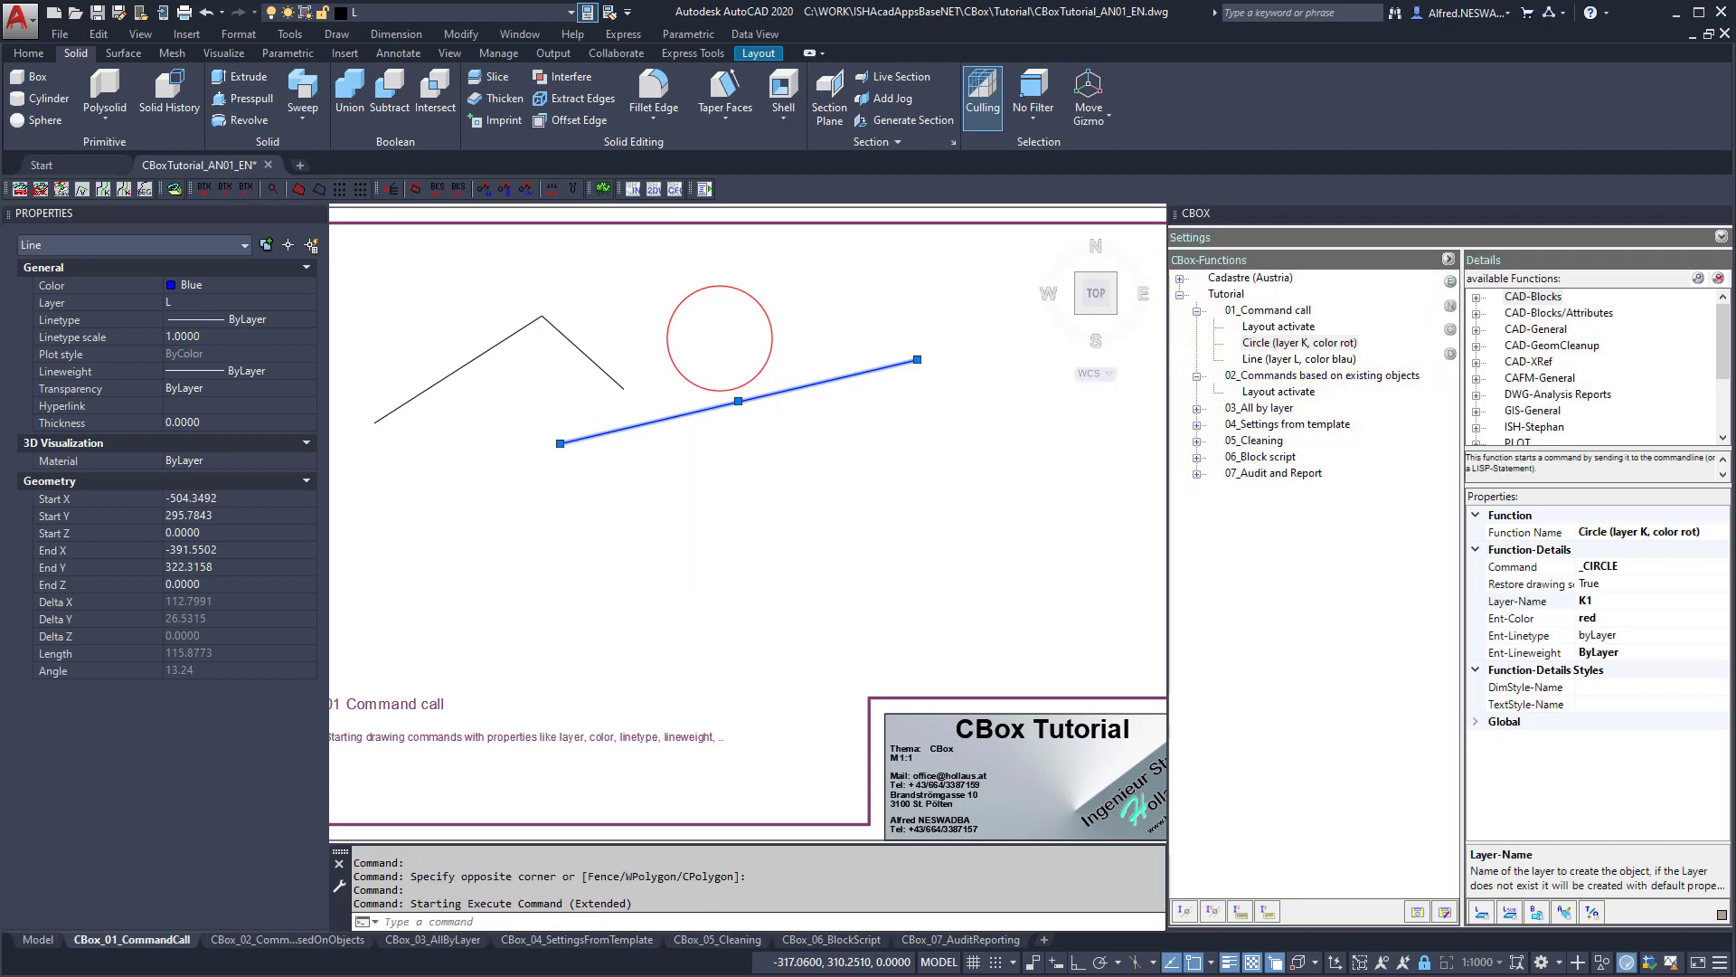
click(643, 506)
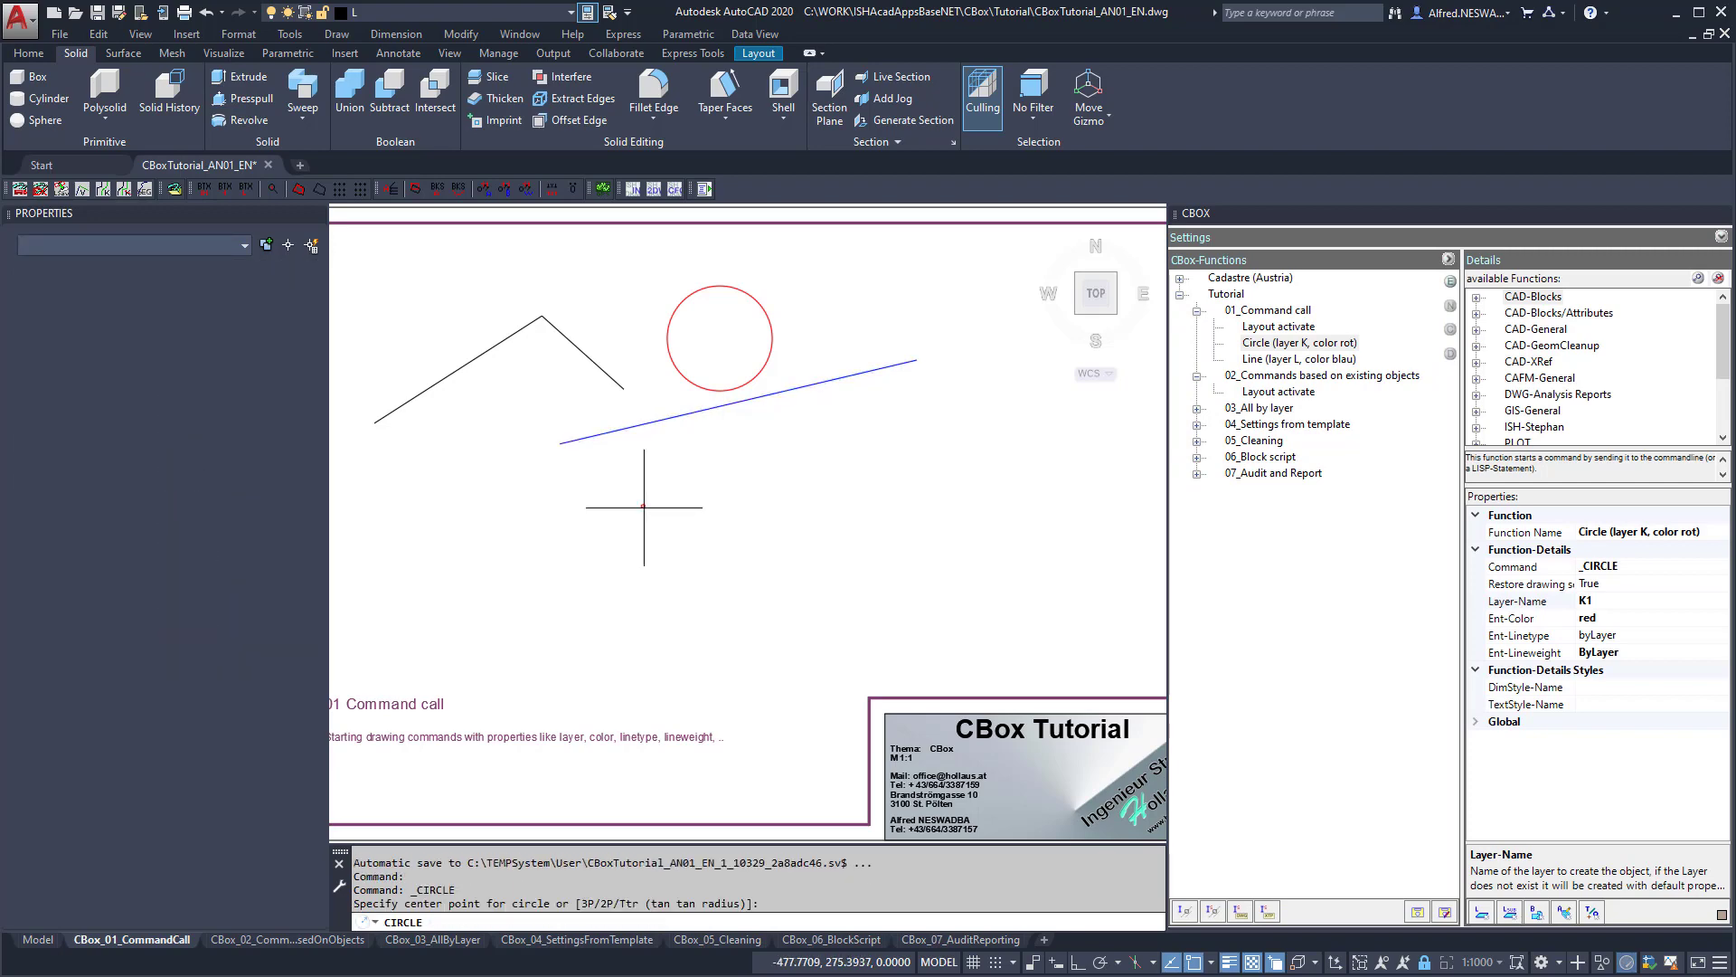
click(687, 559)
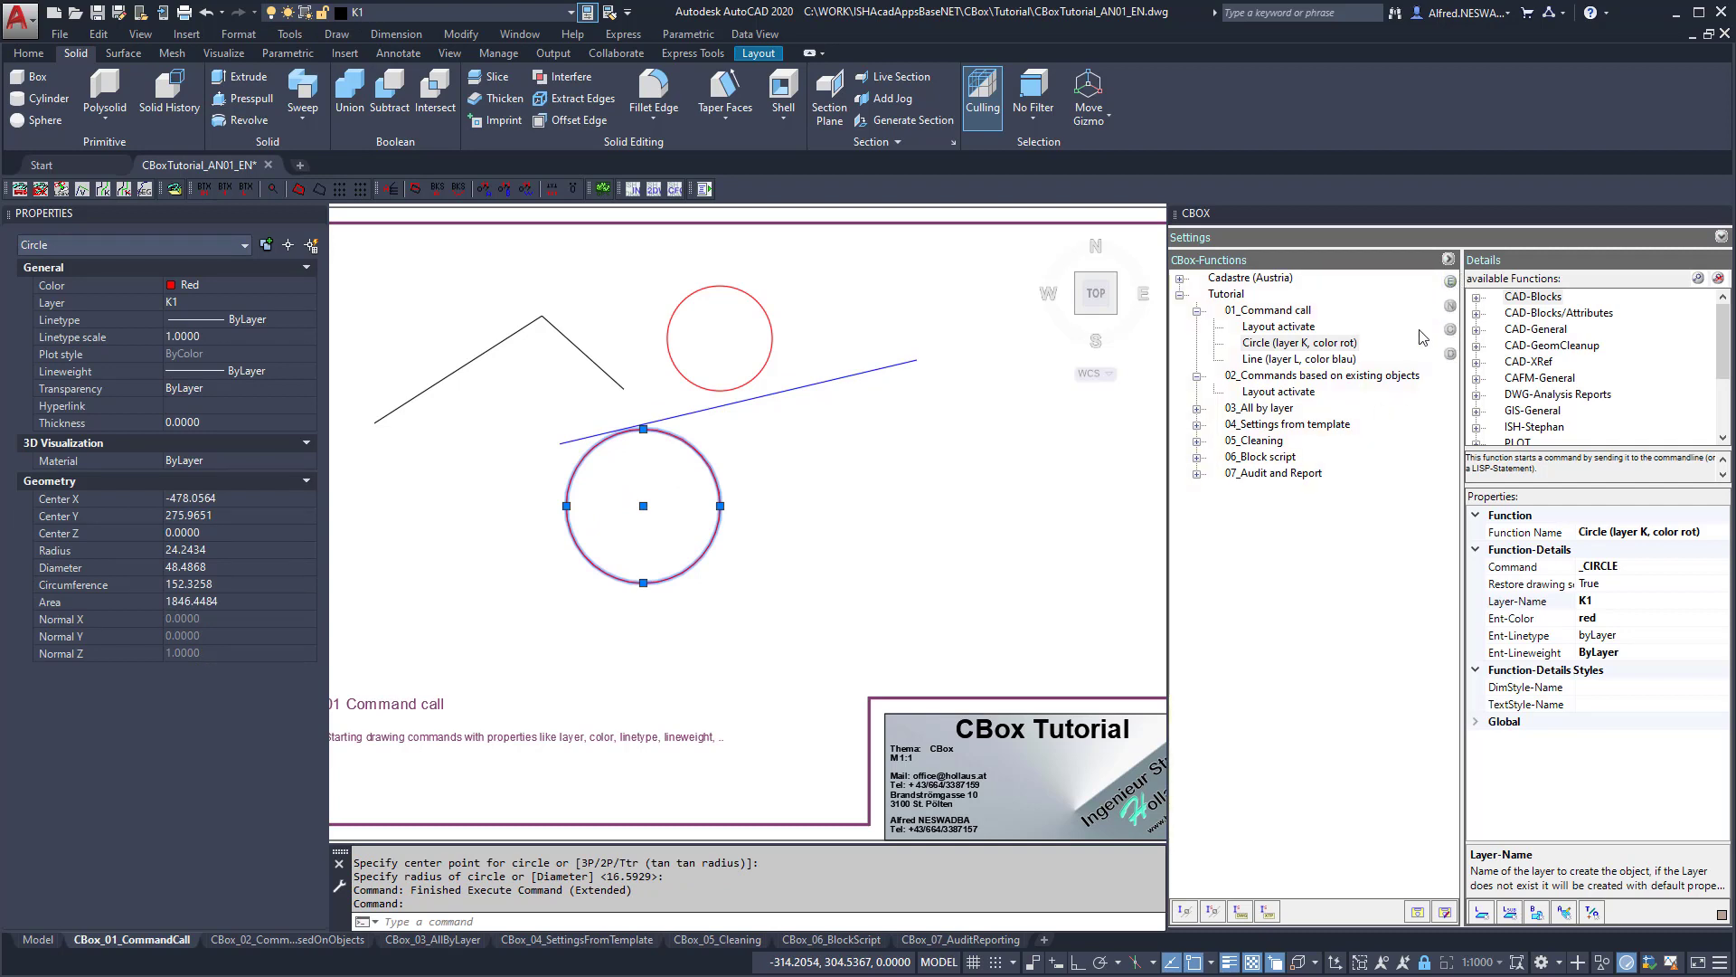
Move the Circle function below the Line function and add Execute Command (Extended) from CAD-General to the 01_Command call group.
click(1280, 346)
mouse_move(1277, 366)
mouse_down()
mouse_move(1280, 333)
mouse_move(1285, 372)
mouse_up()
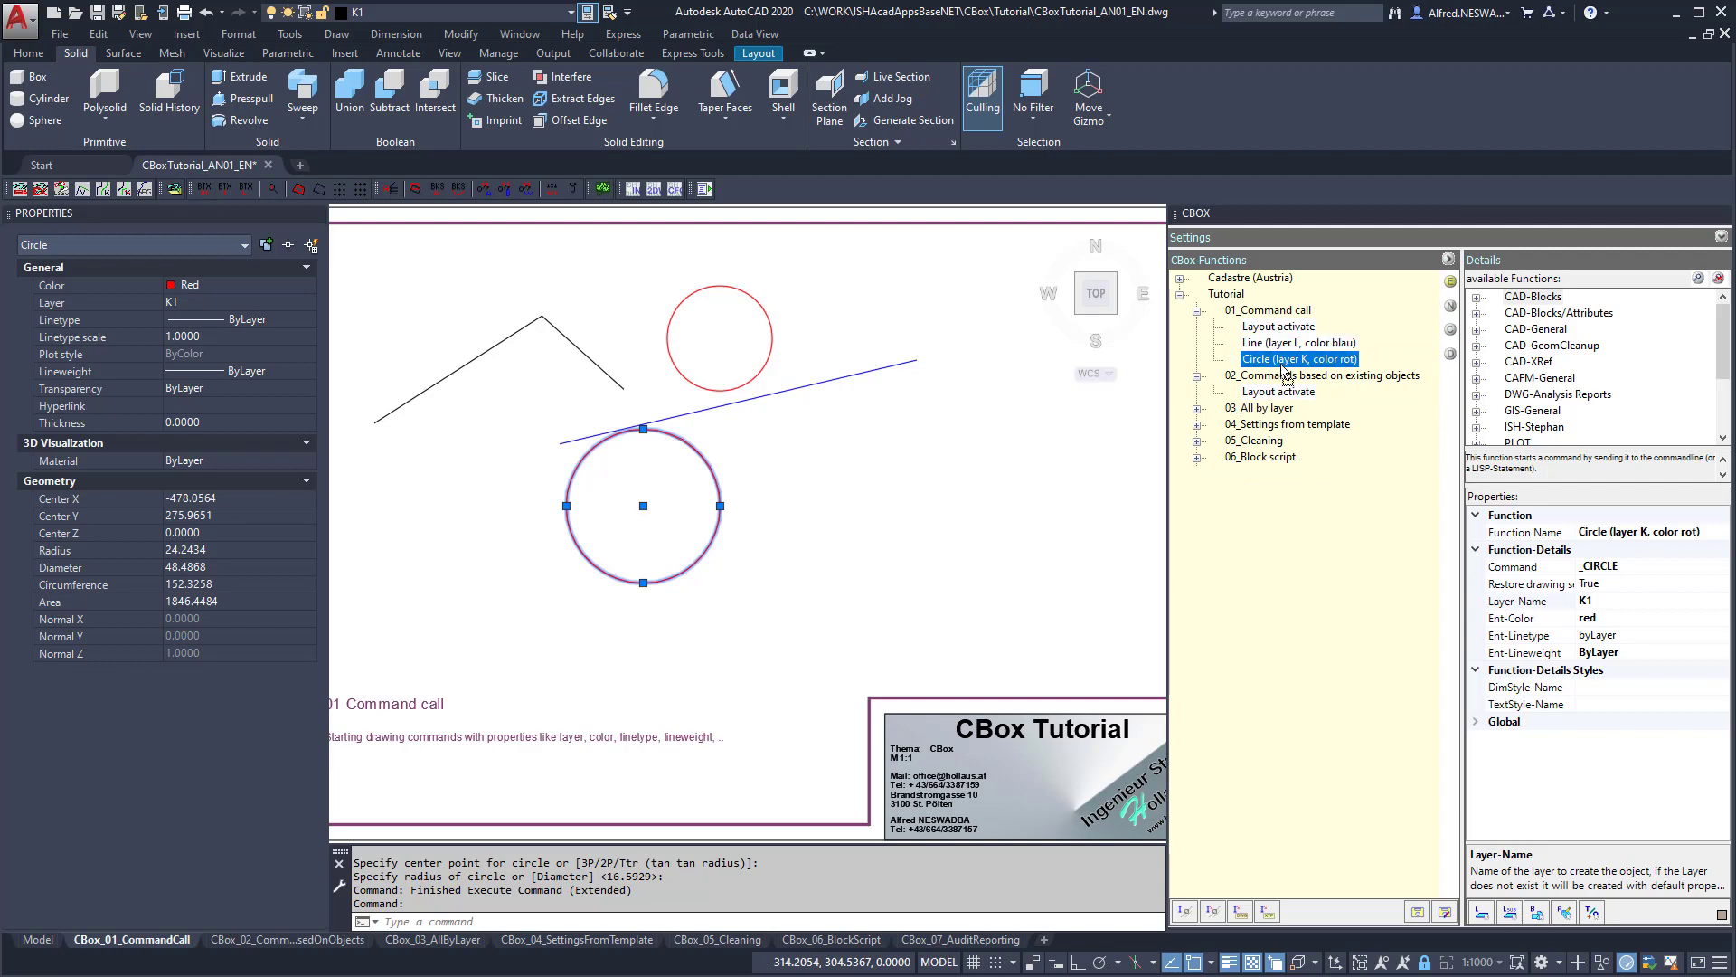
click(1477, 330)
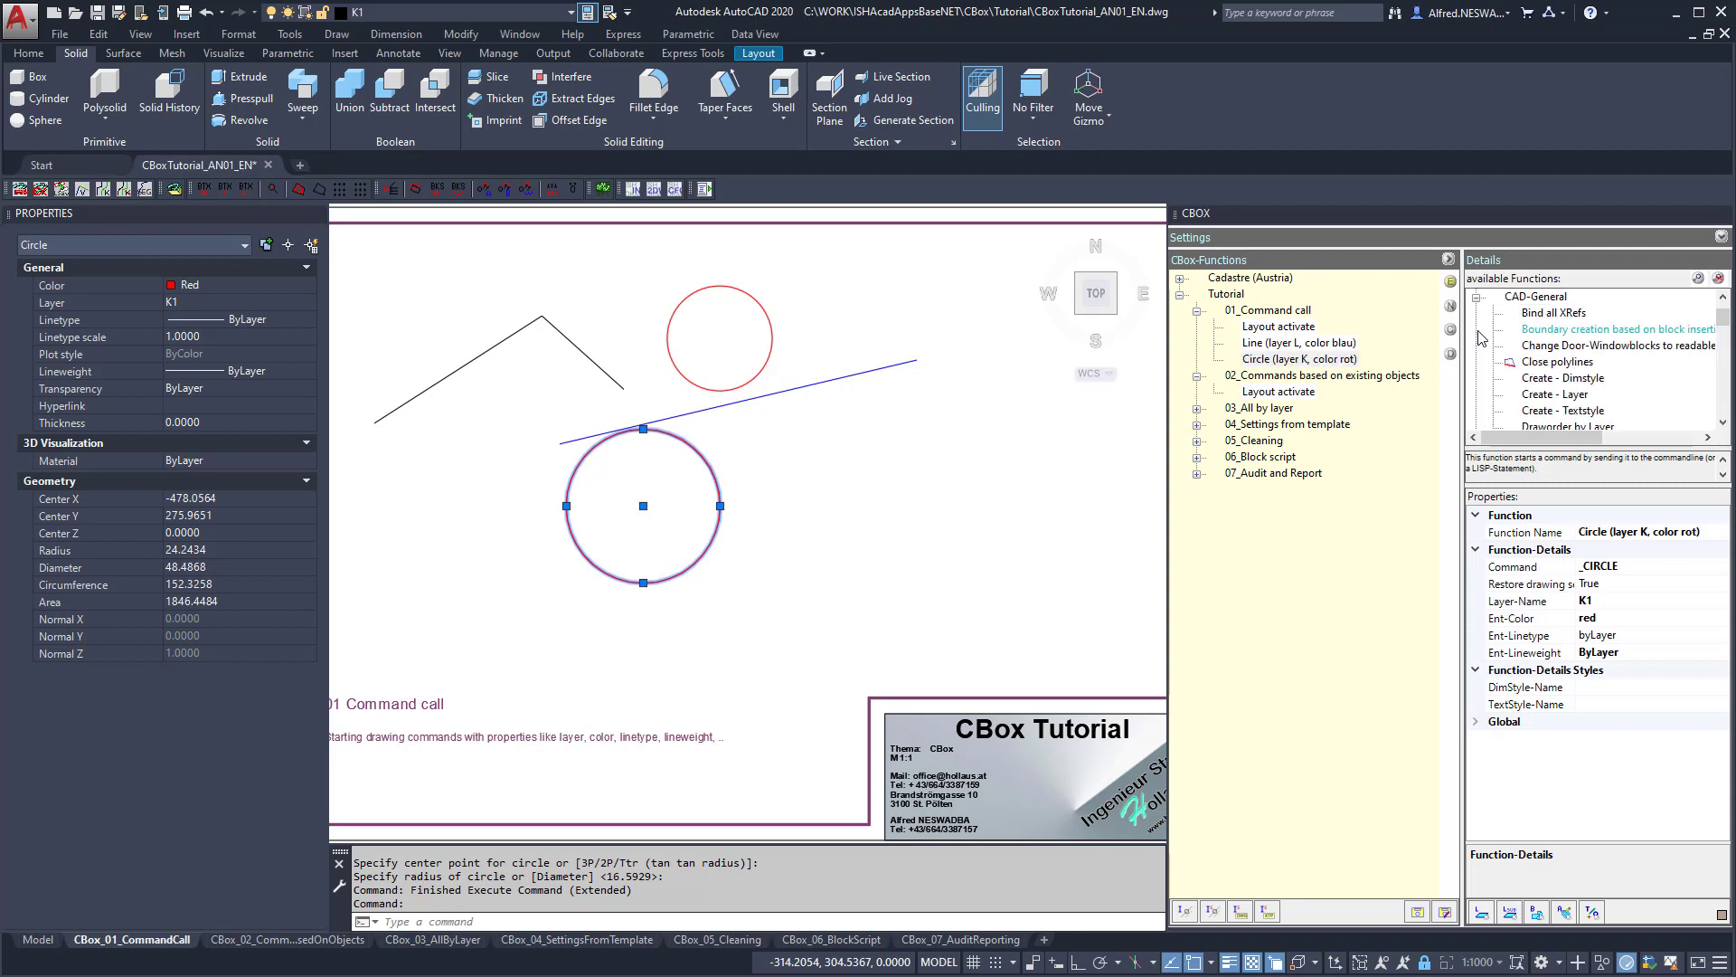
scroll(1722, 321, down, 1)
drag(1722, 321, 1723, 340)
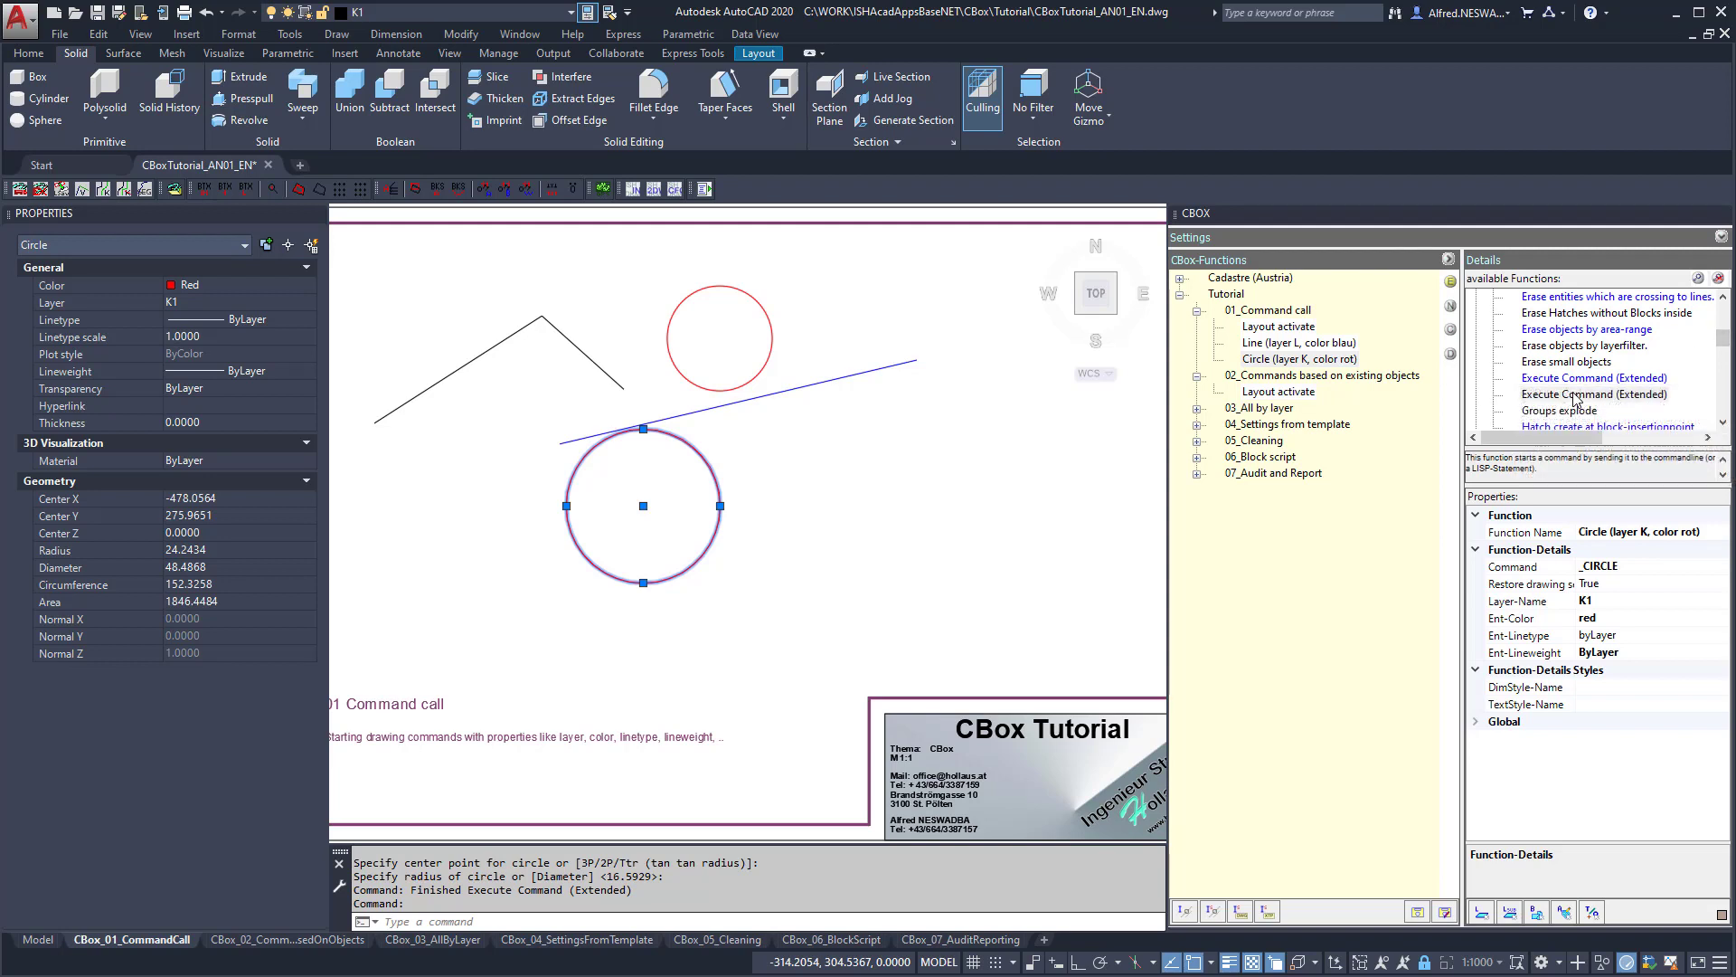
drag(1574, 399, 1345, 374)
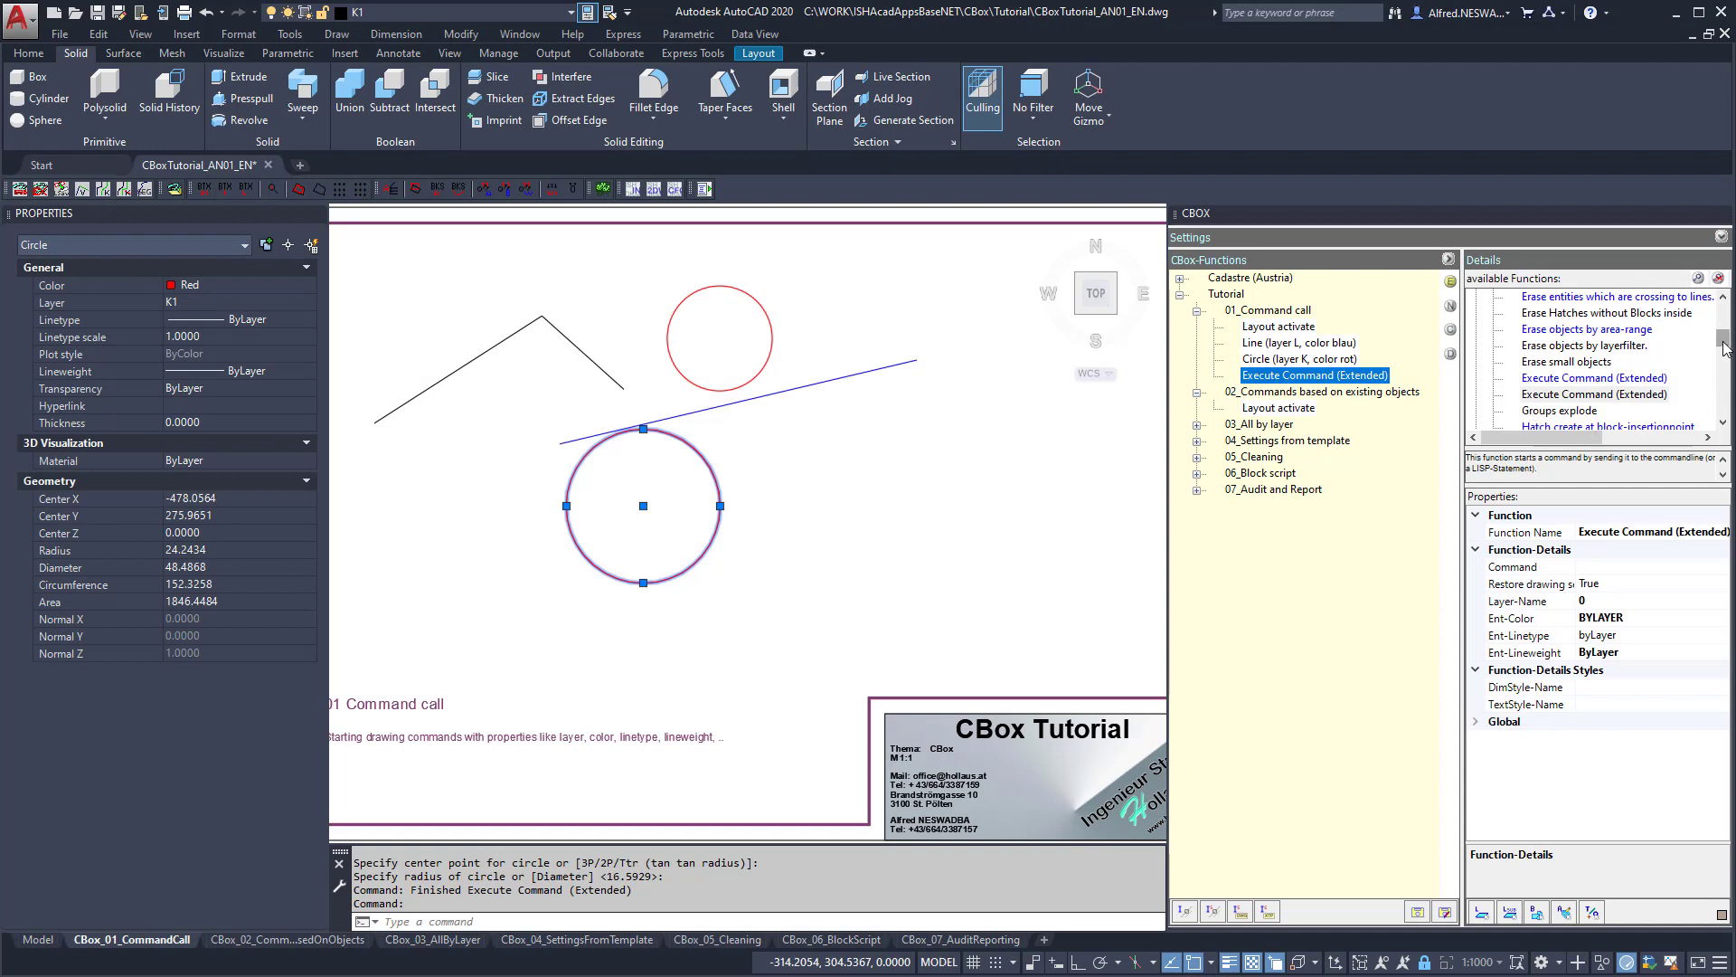
drag(1723, 347, 1725, 305)
click(1477, 330)
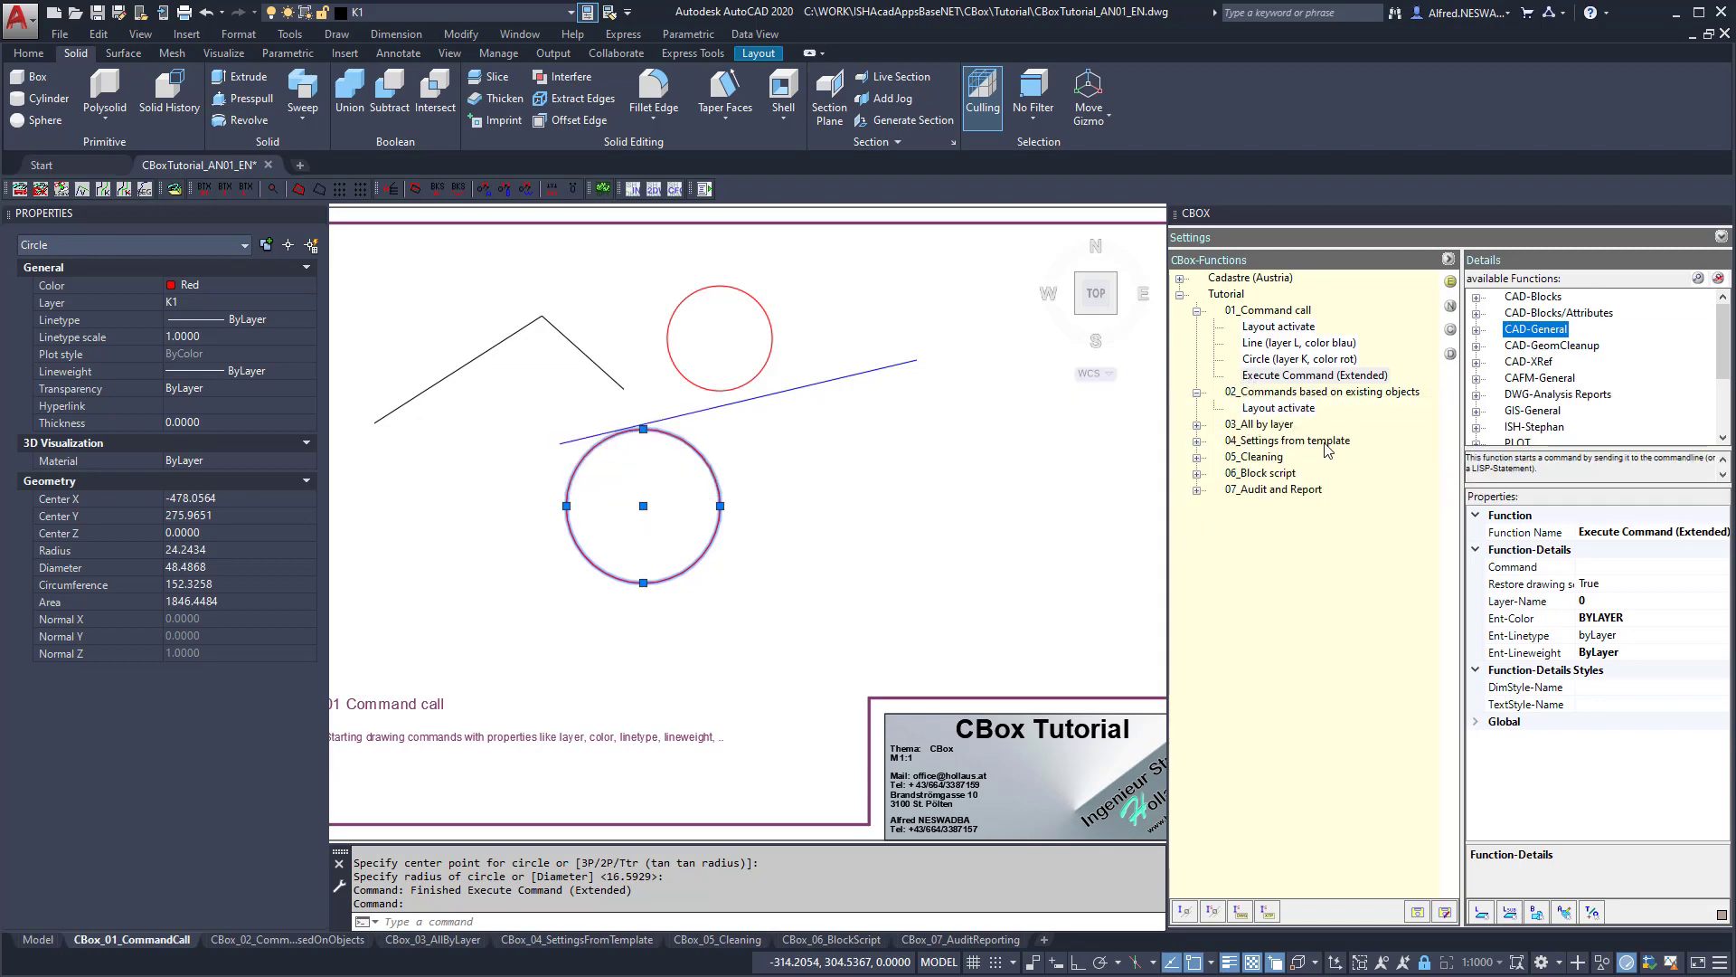
click(1450, 283)
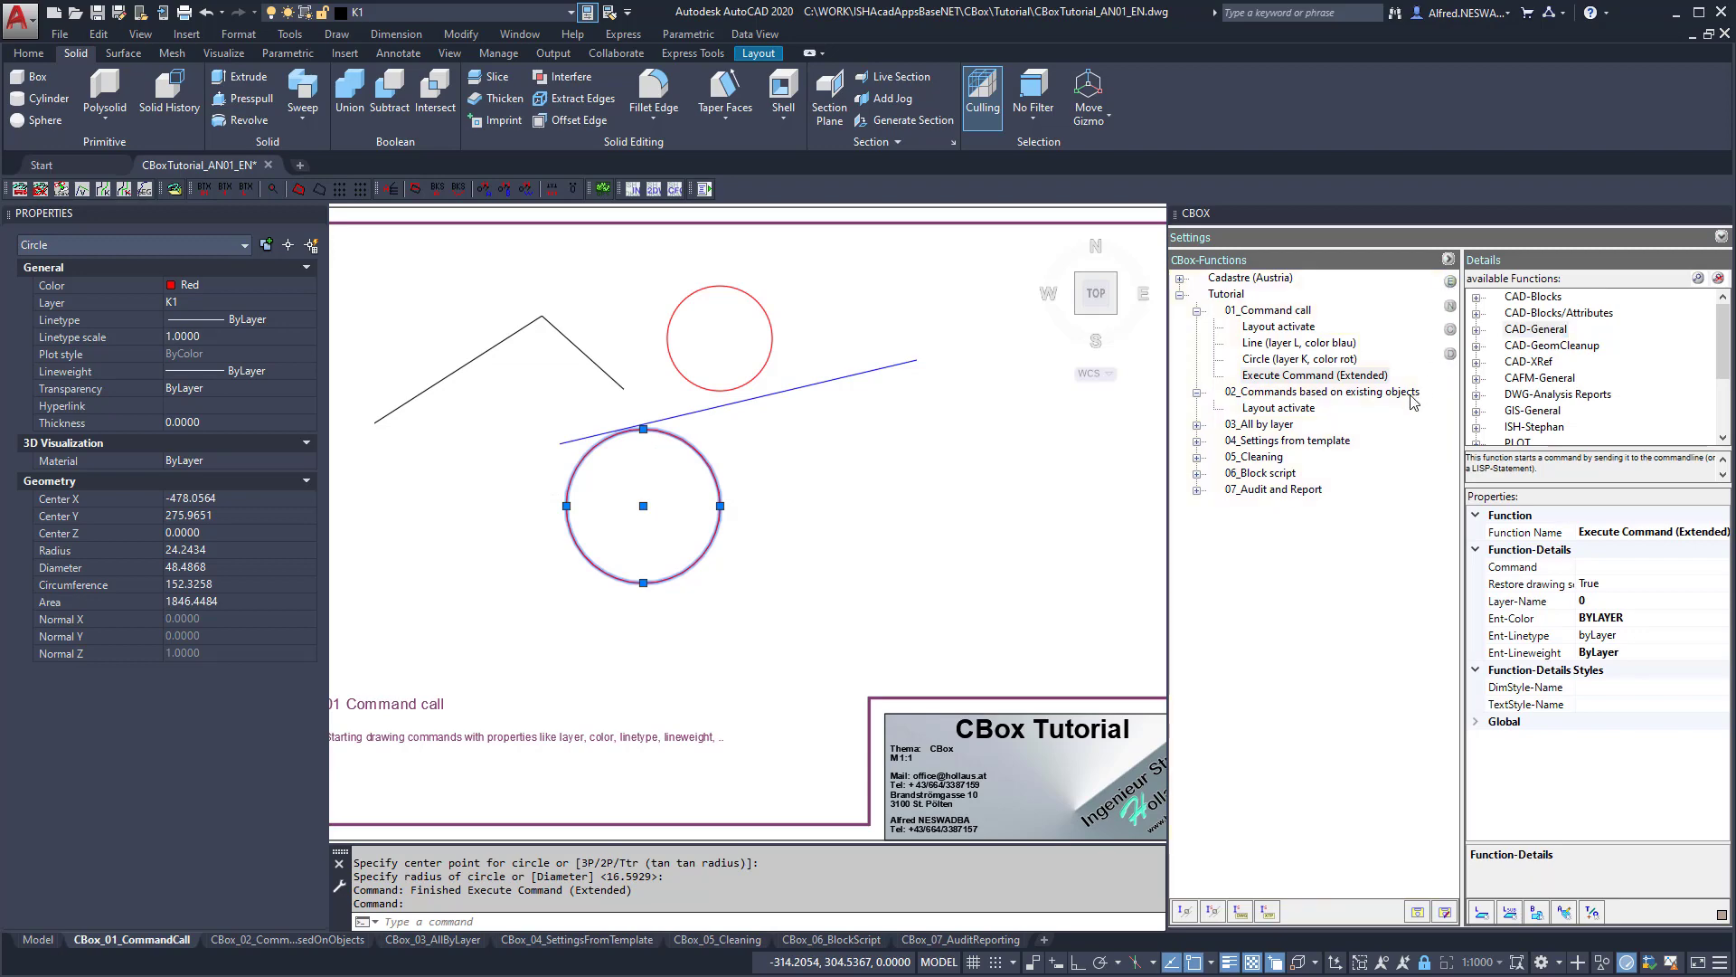
Set the added Execute Command (Extended) function's command to _PLINE and rename the function as Draw Polyline.
click(1260, 362)
click(1257, 344)
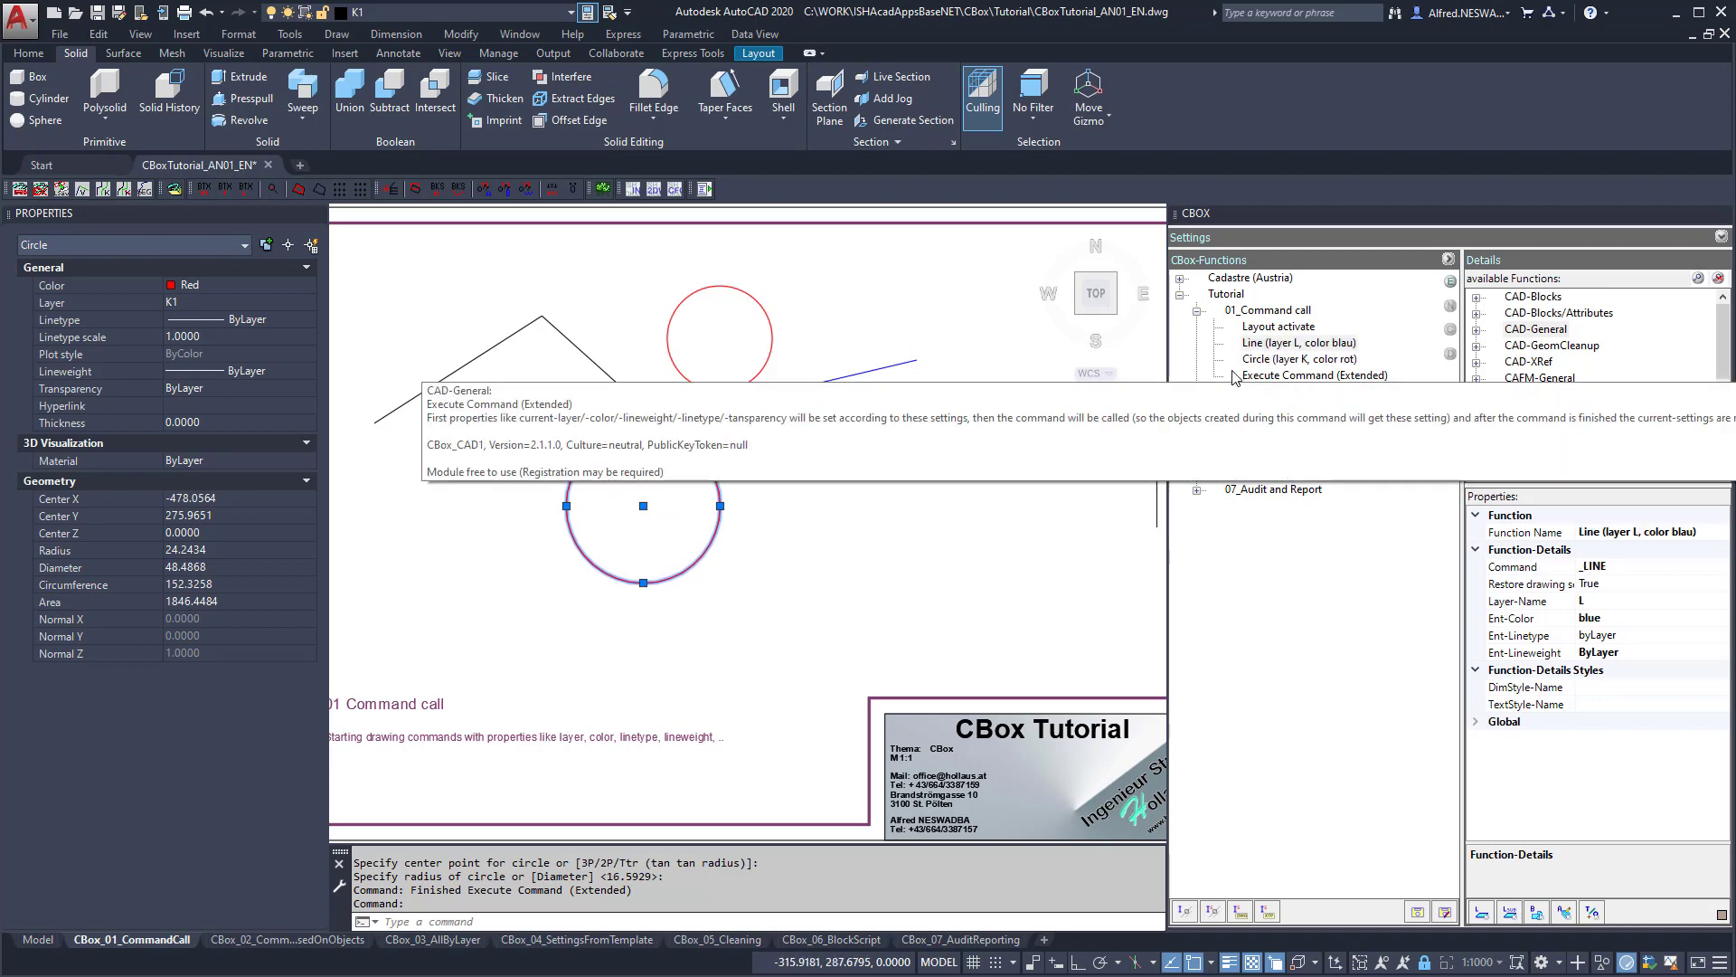
click(1257, 375)
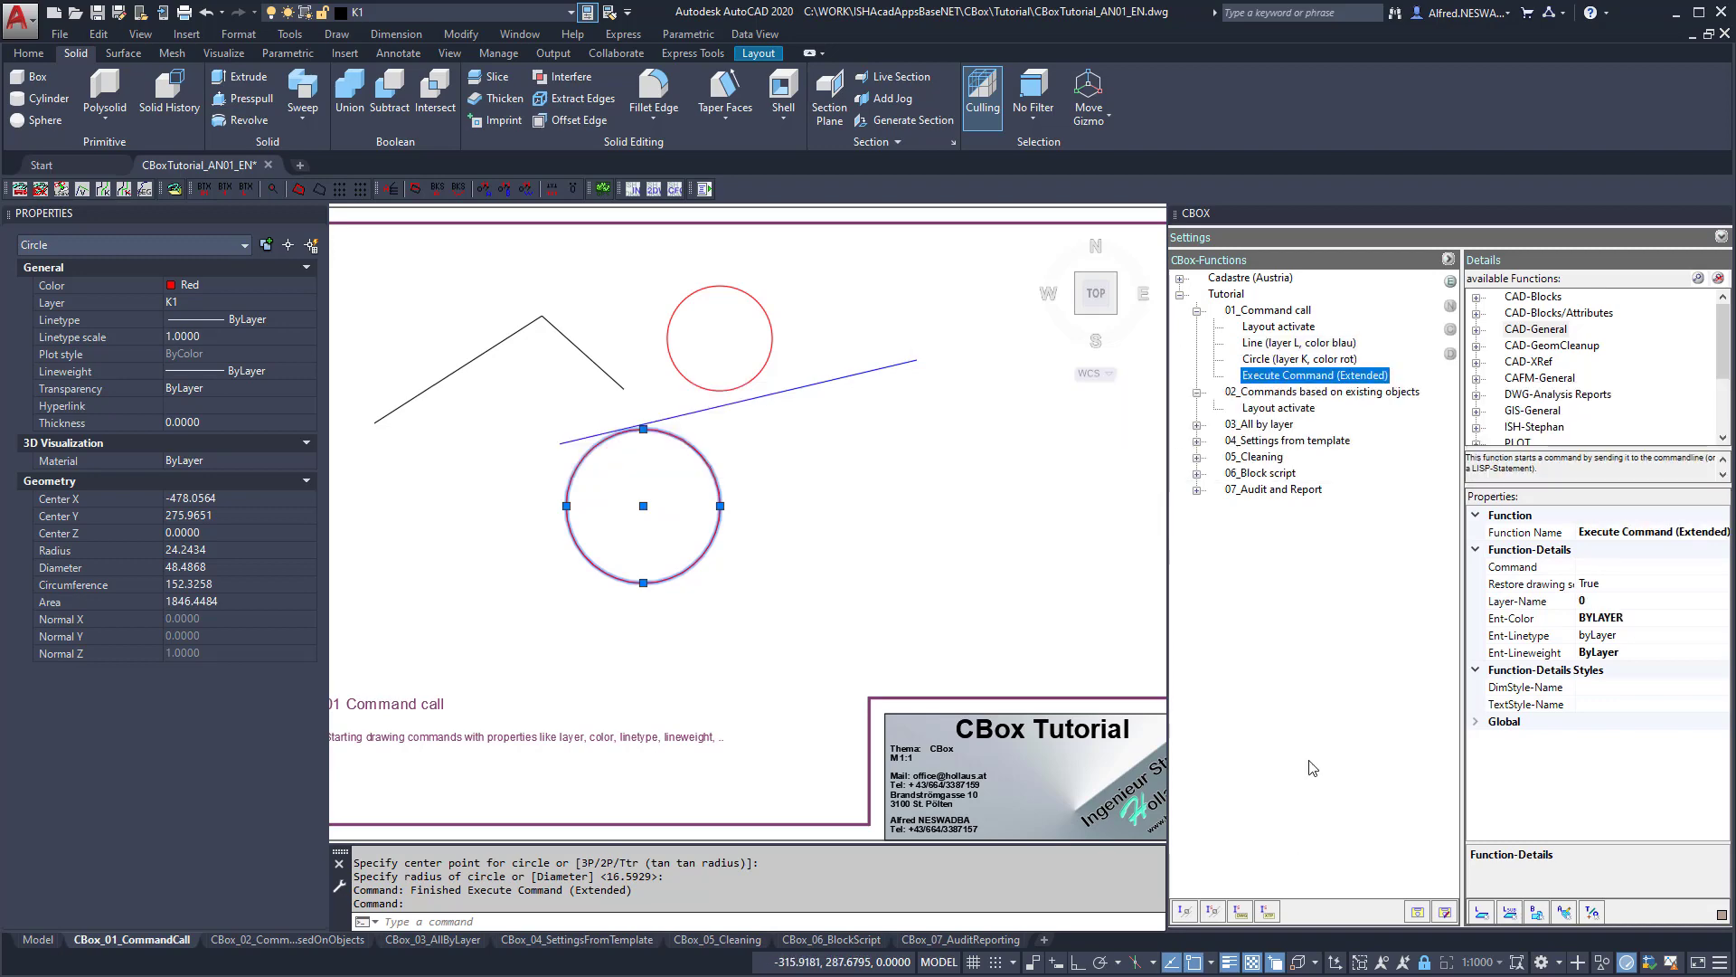
click(1614, 568)
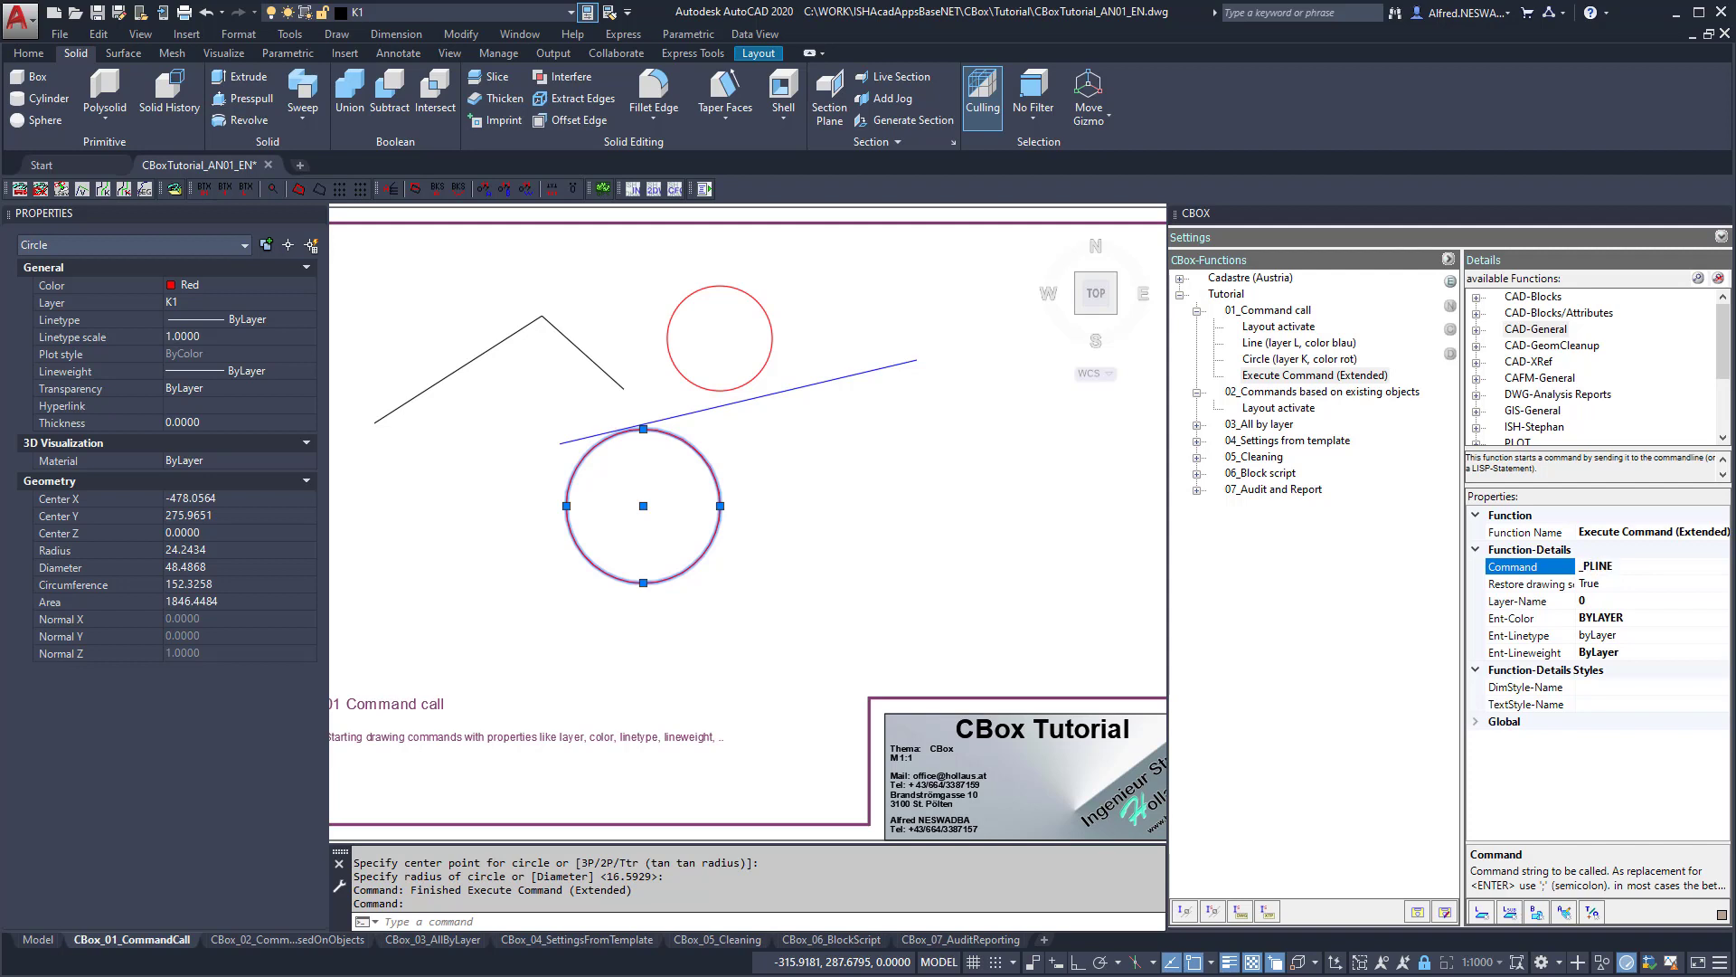
click(1593, 535)
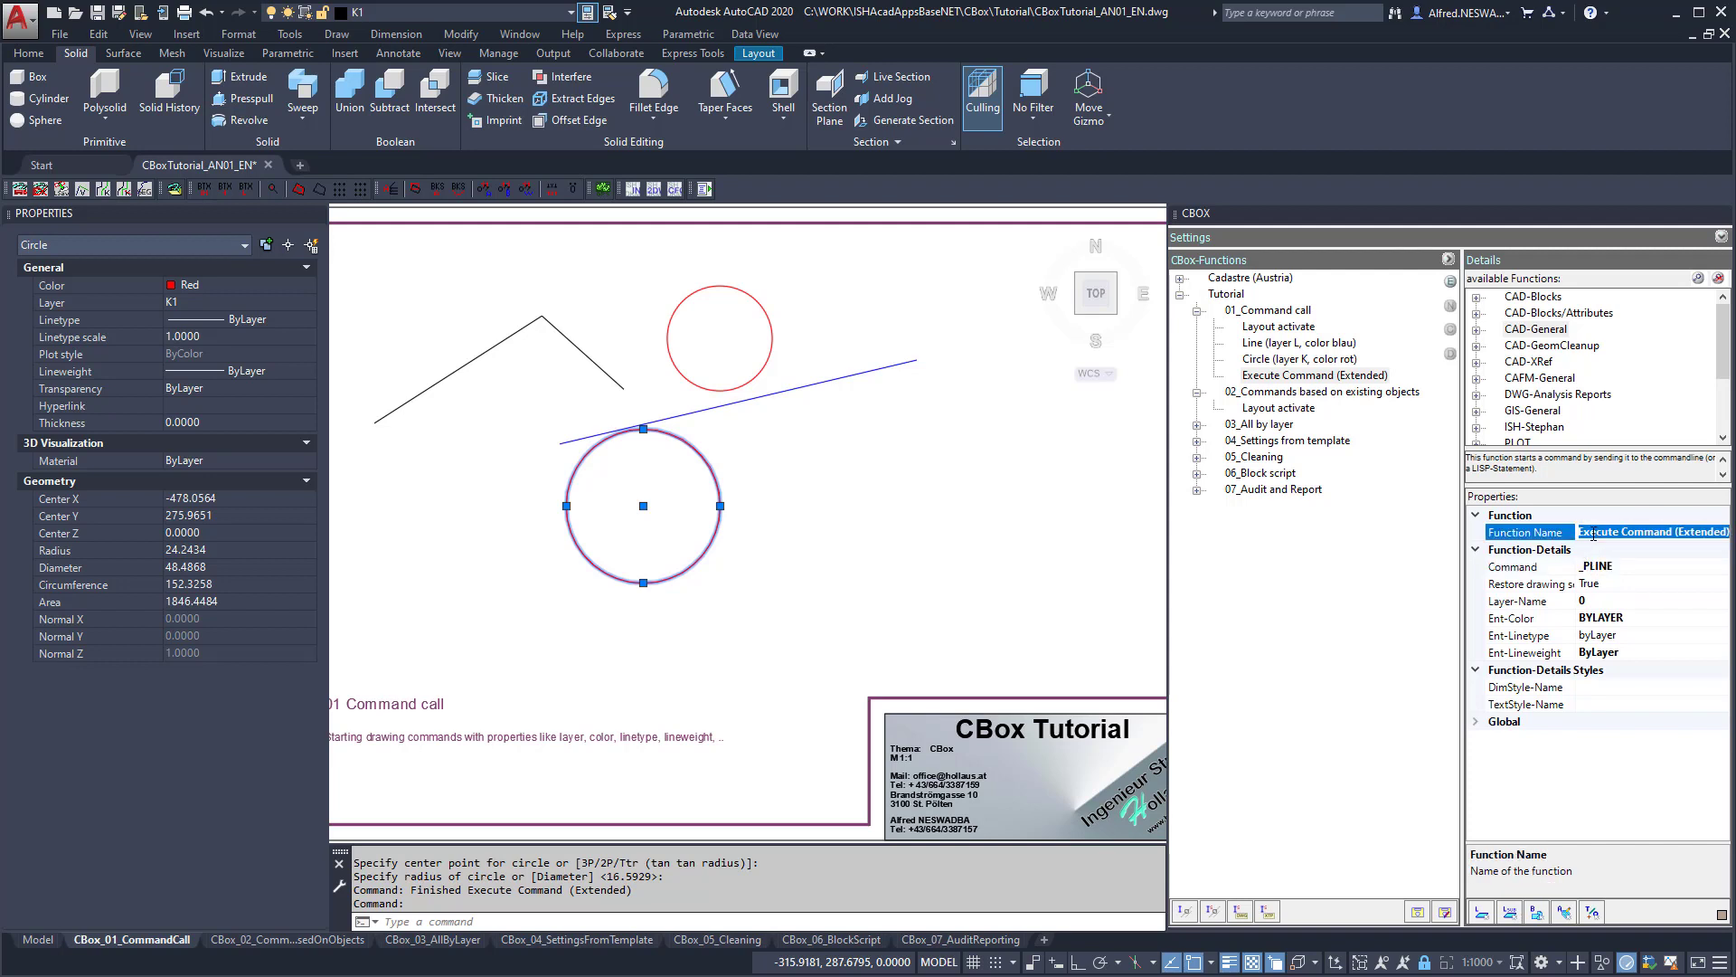
text(Draw Polyline)
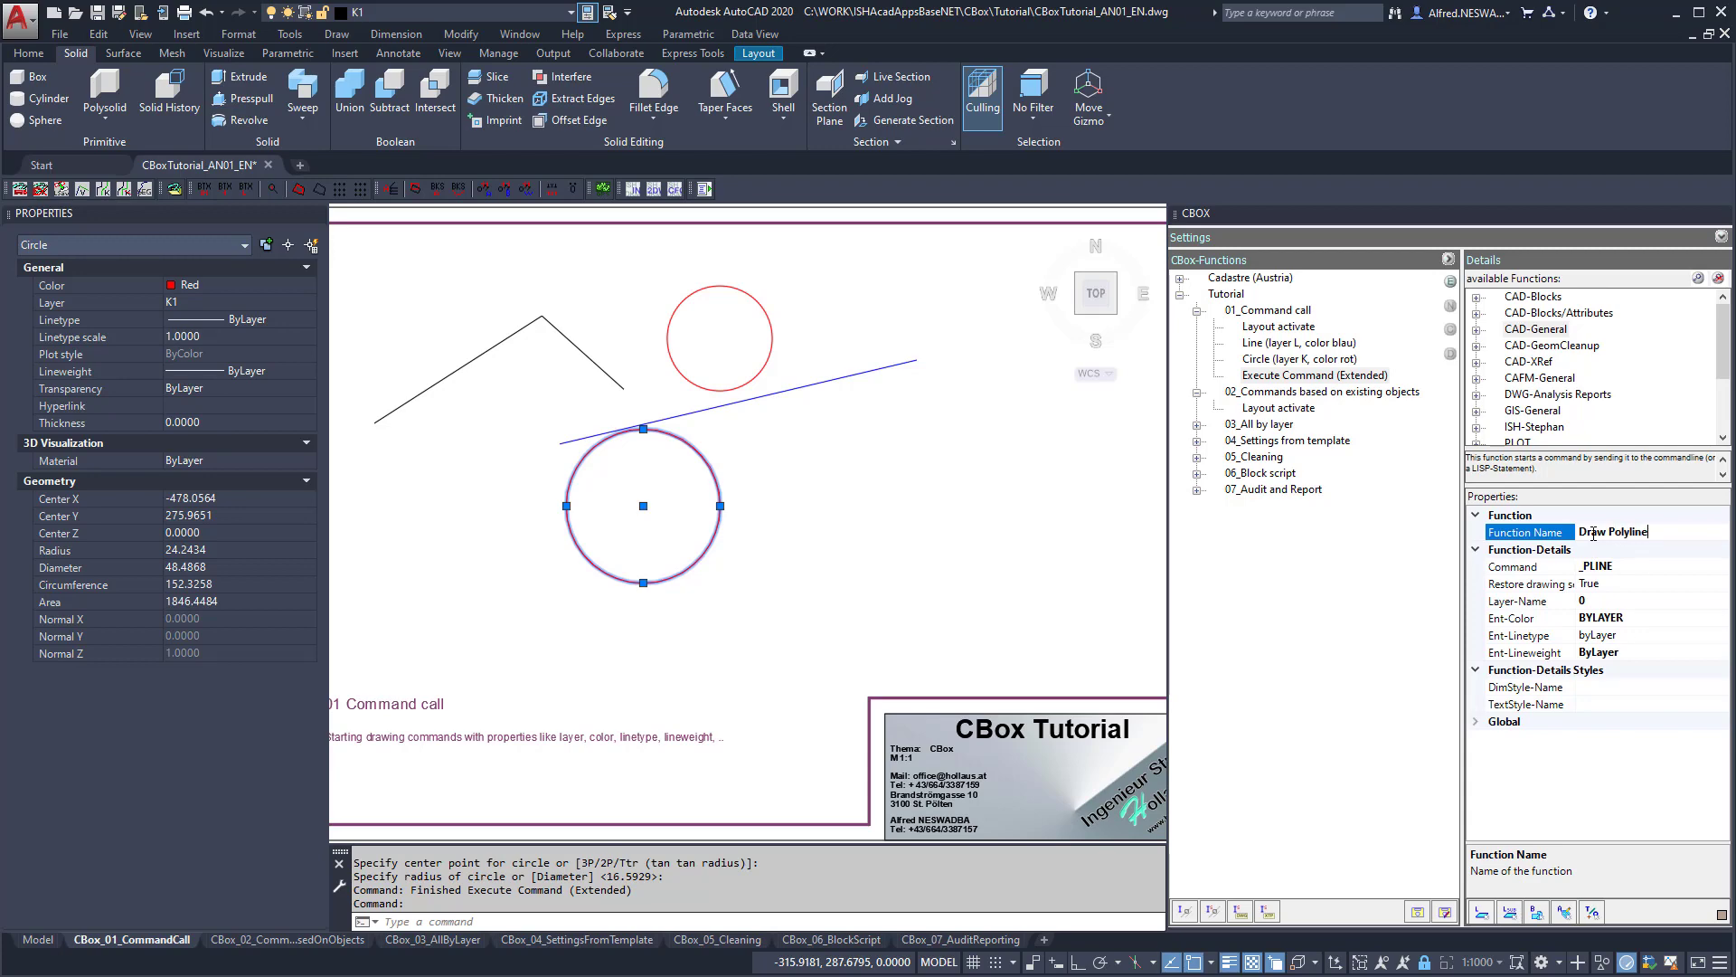
key(Return)
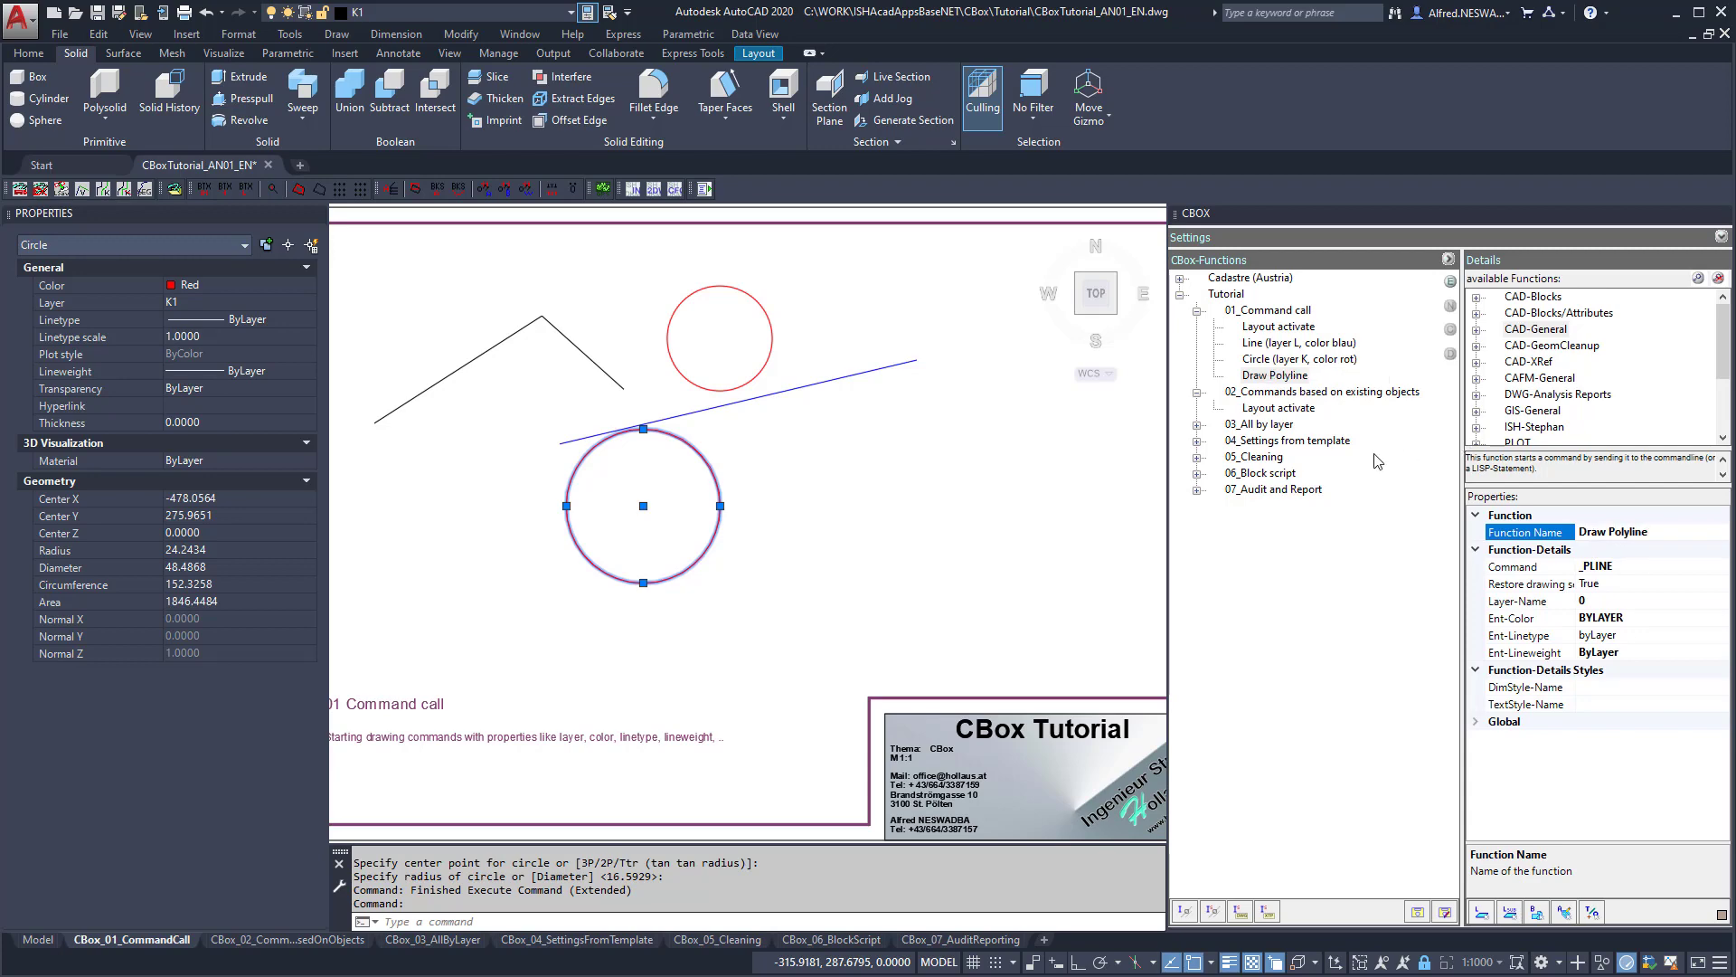
Set the layer name of the Draw Polyline function to PL.
click(1625, 570)
click(497, 918)
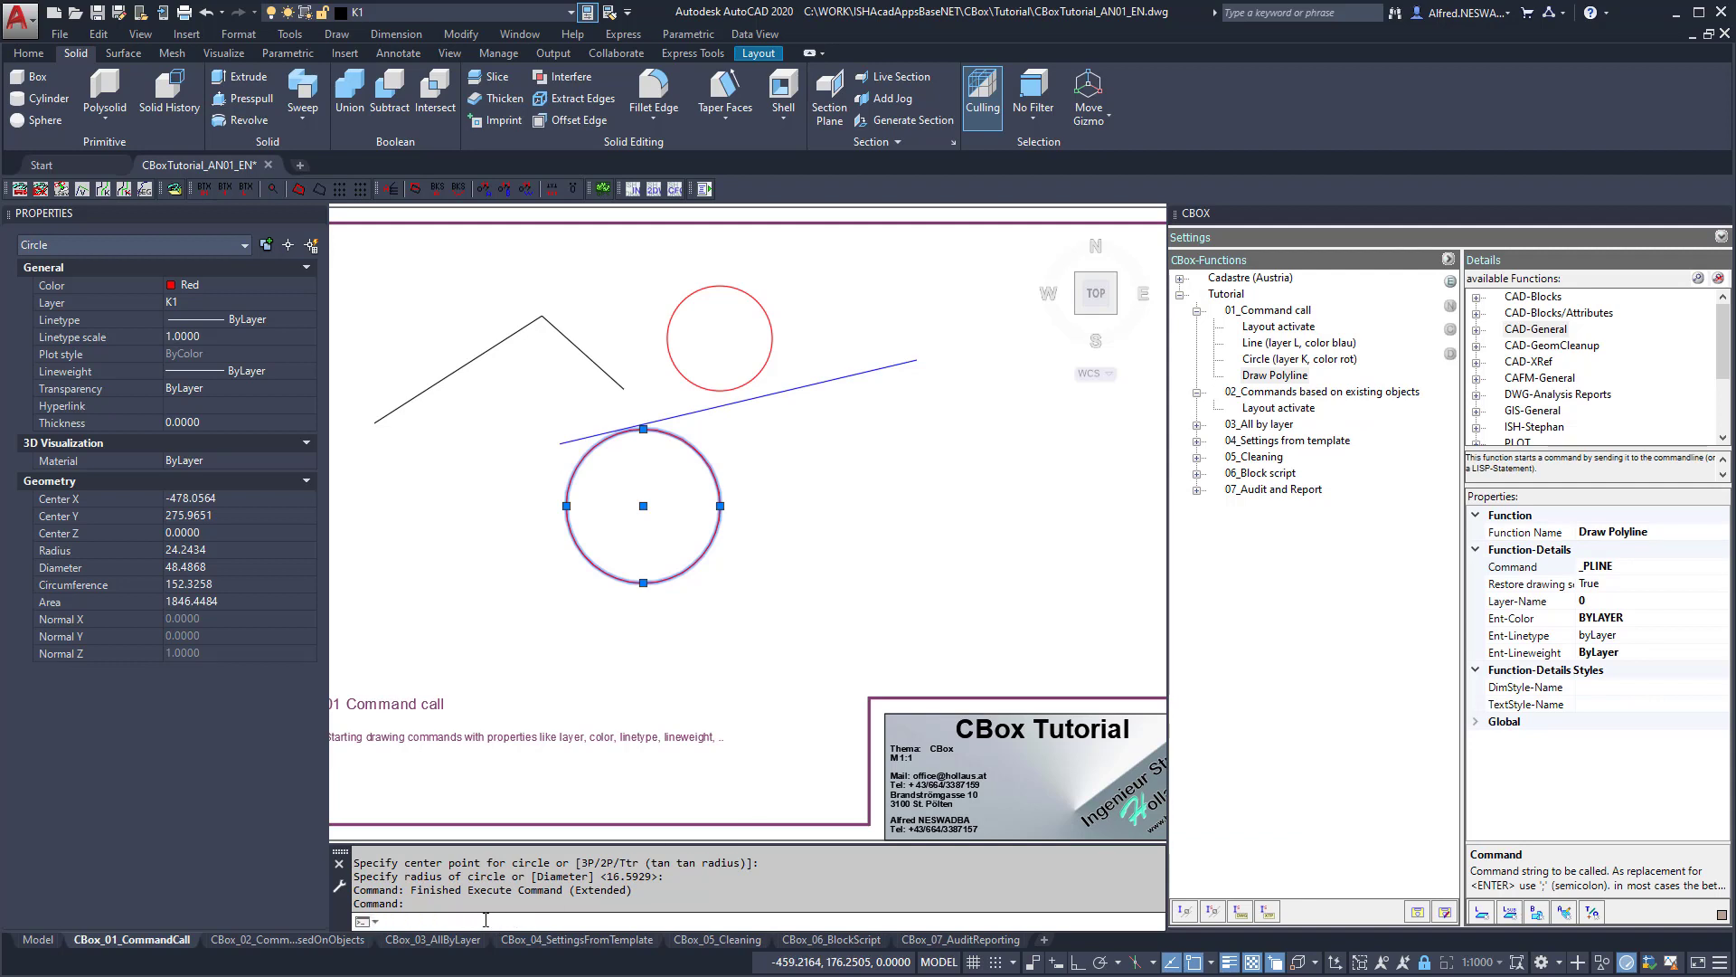
click(1596, 600)
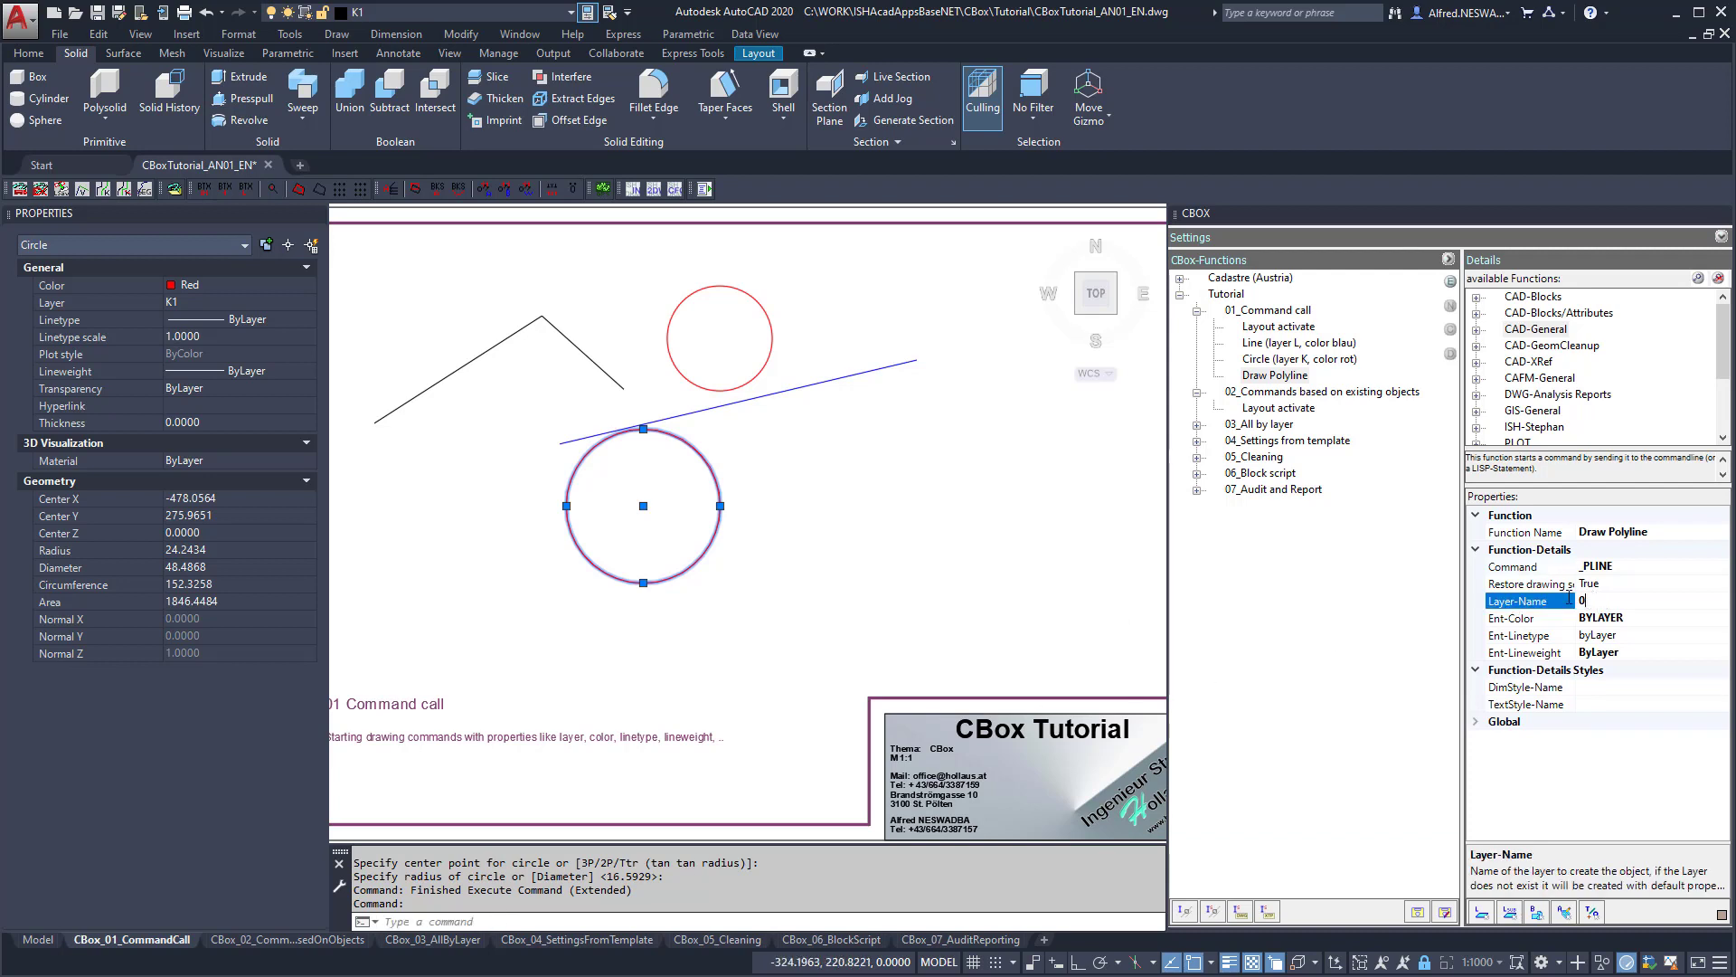
drag(1594, 599, 1569, 598)
click(1638, 615)
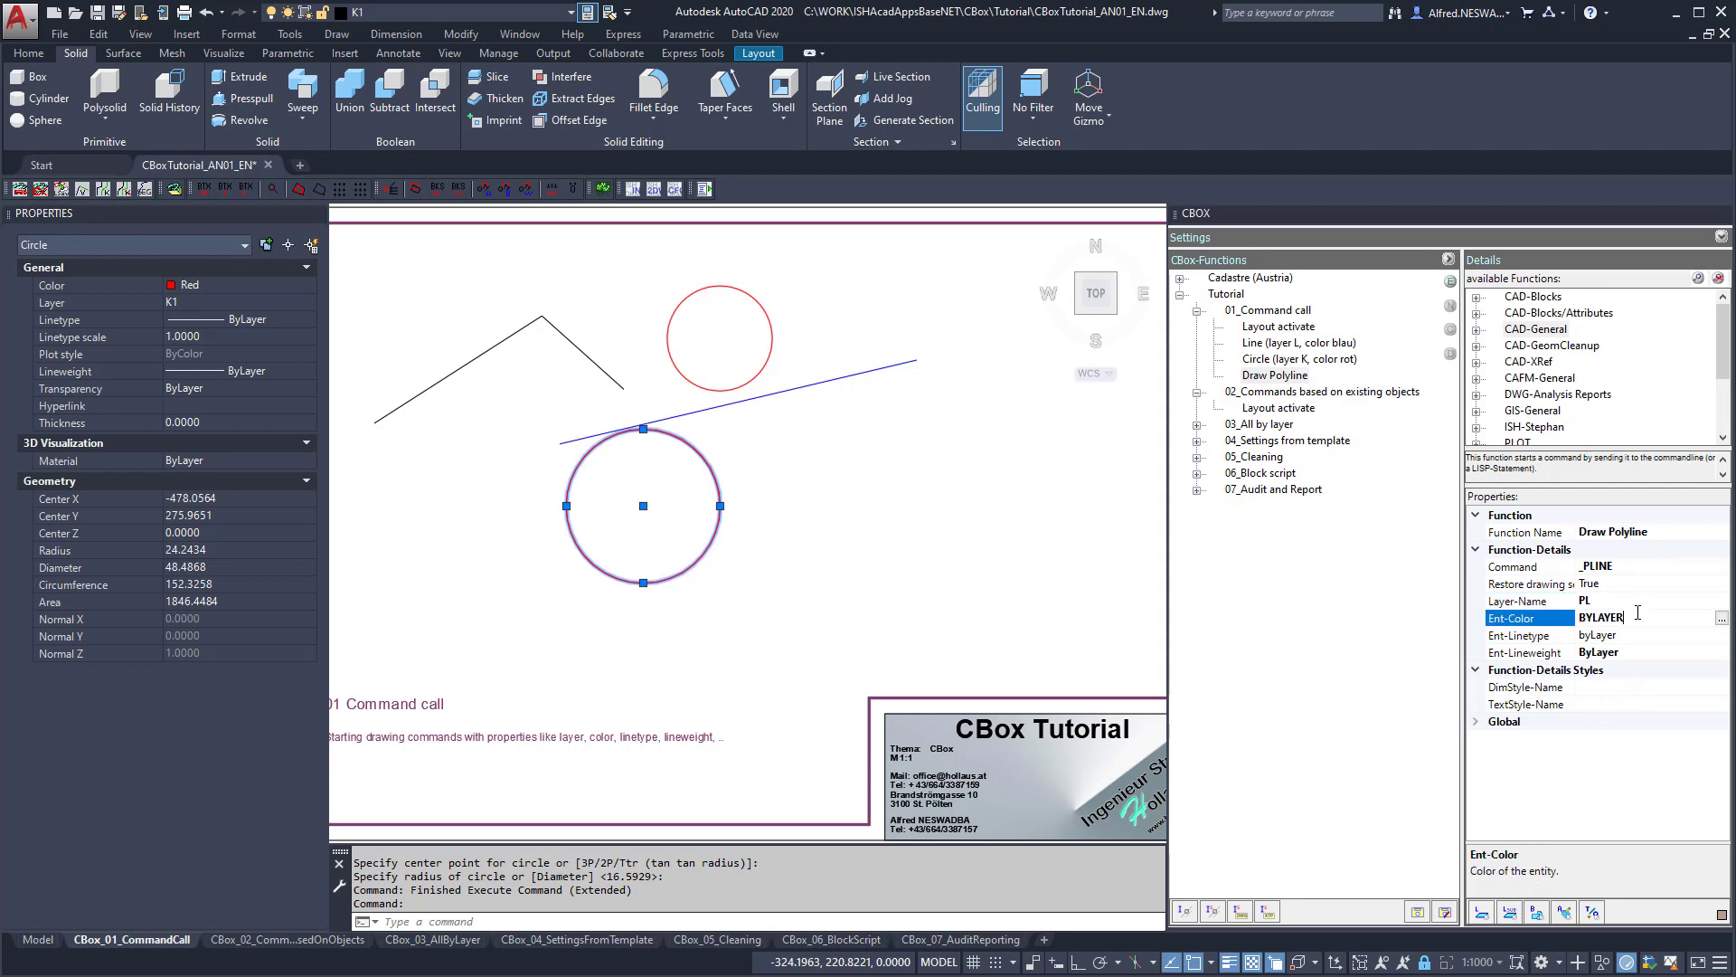
Draw a two-segment peaked polyline about 95.7 long below the blue line's right end using the Draw Polyline function.
double_click(1266, 385)
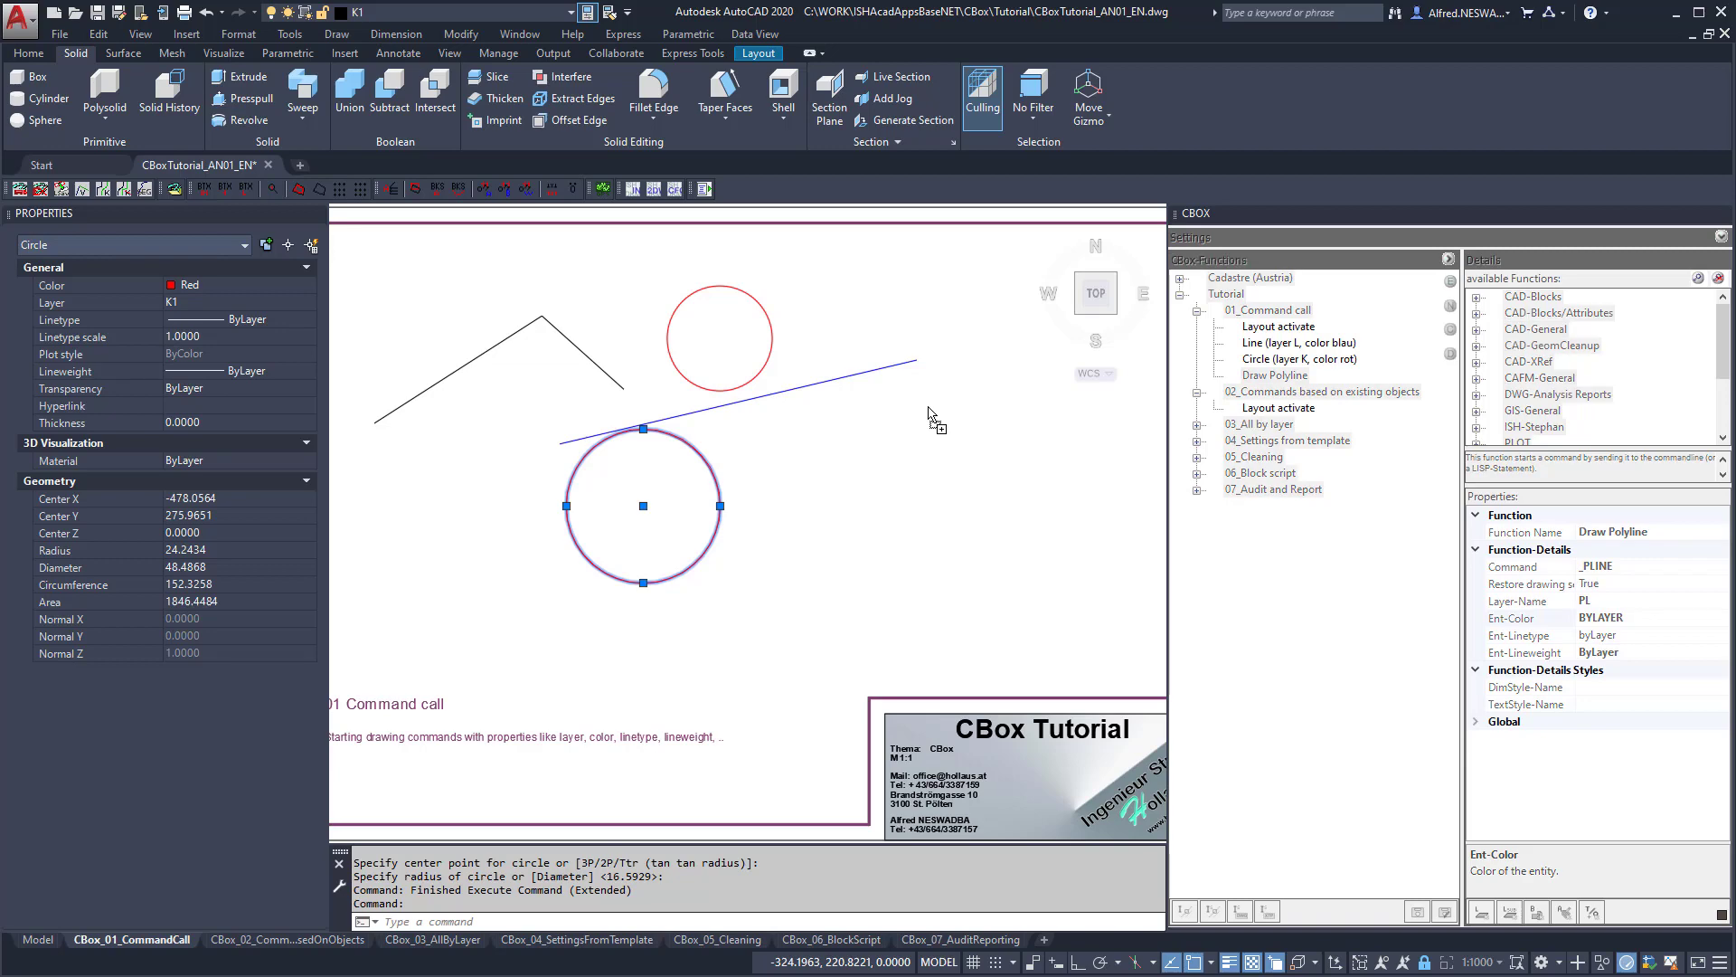
click(764, 489)
click(891, 404)
click(1020, 480)
key(Return)
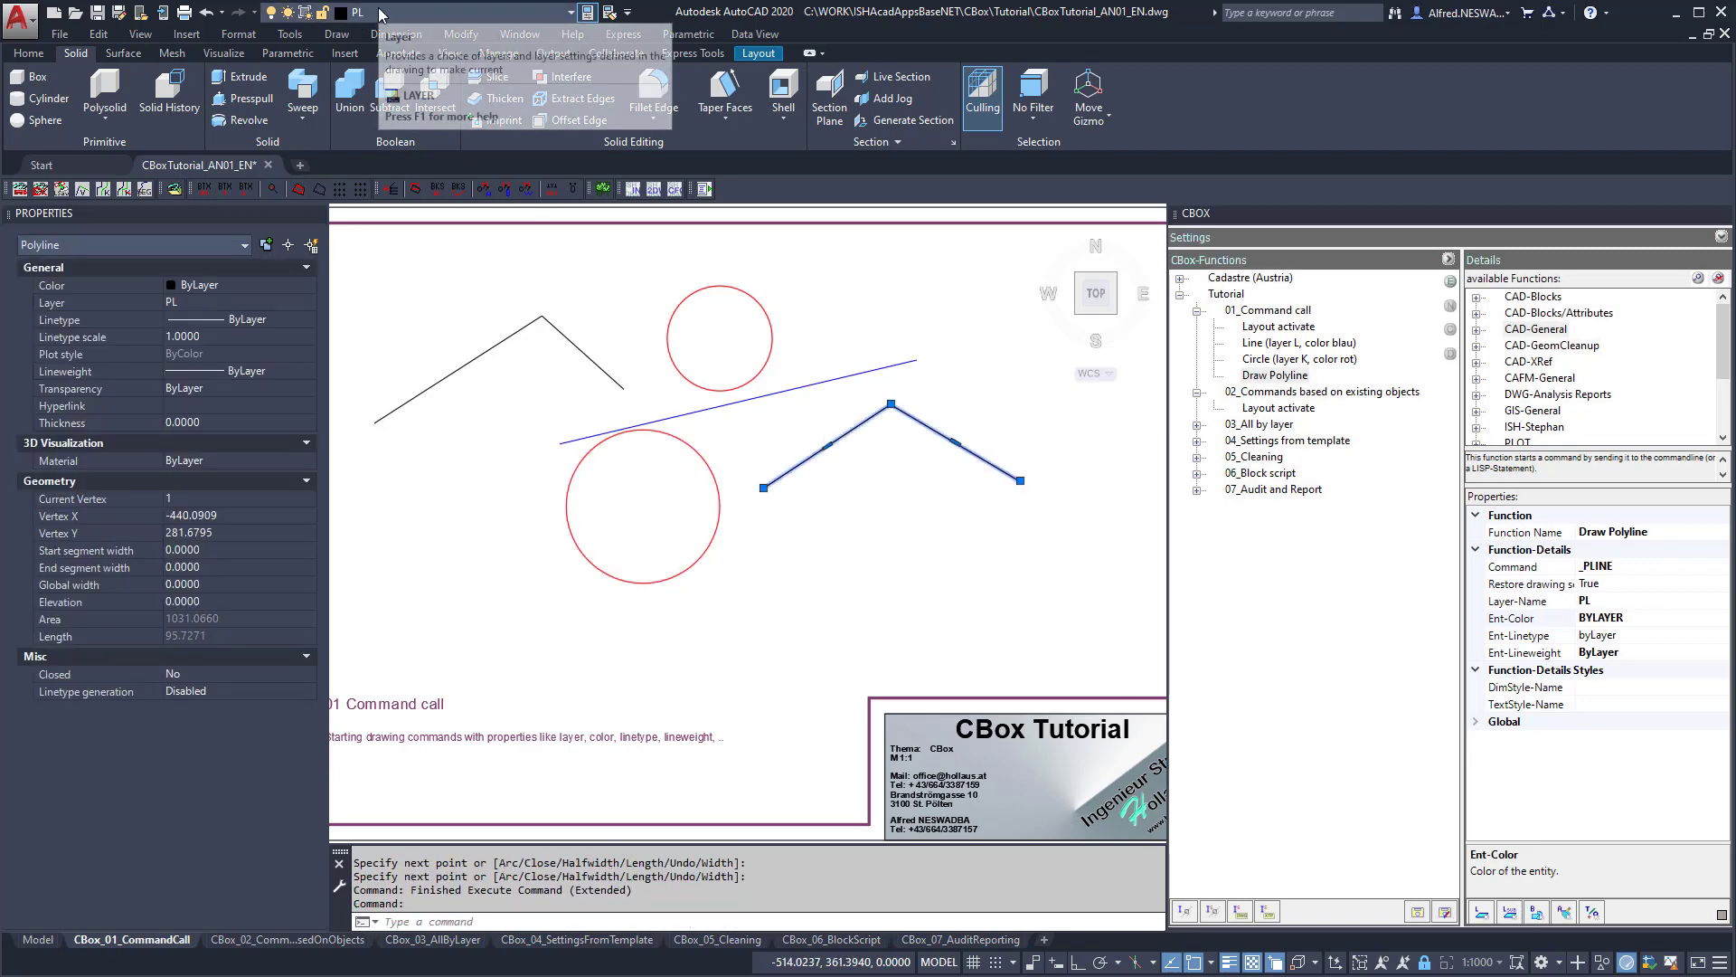
Set the Draw Polyline function's entity color to 90 and draw another two-segment polyline with it below the previous one.
click(1646, 622)
click(1721, 619)
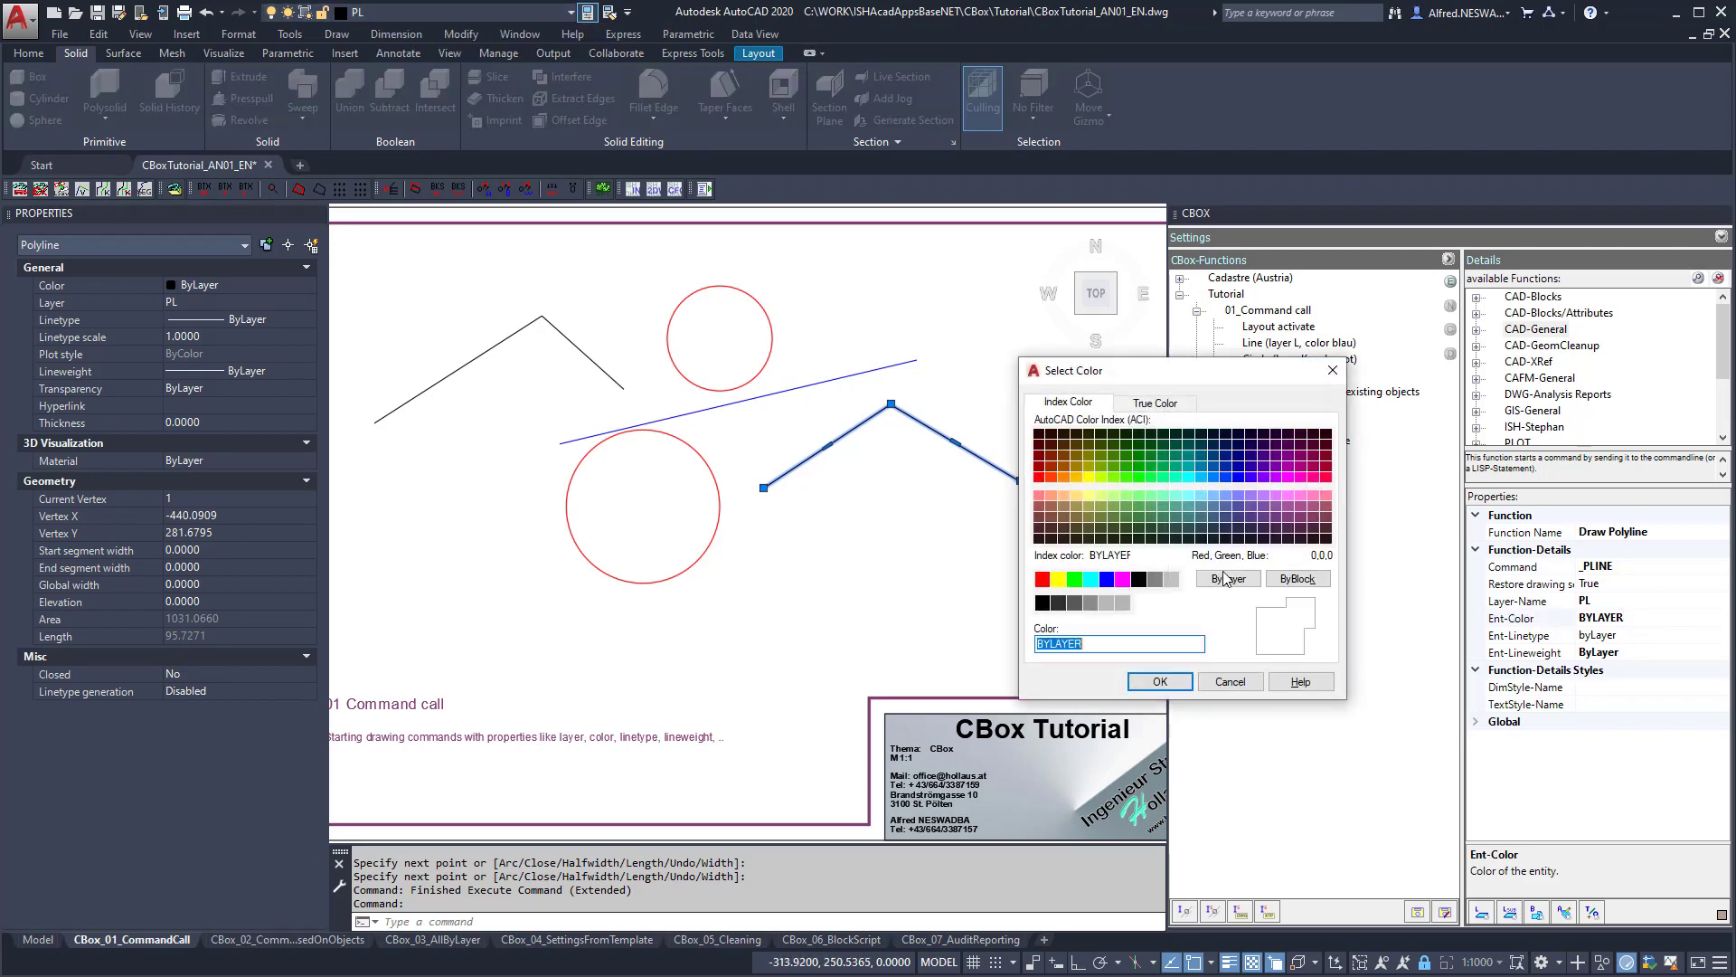
click(1157, 681)
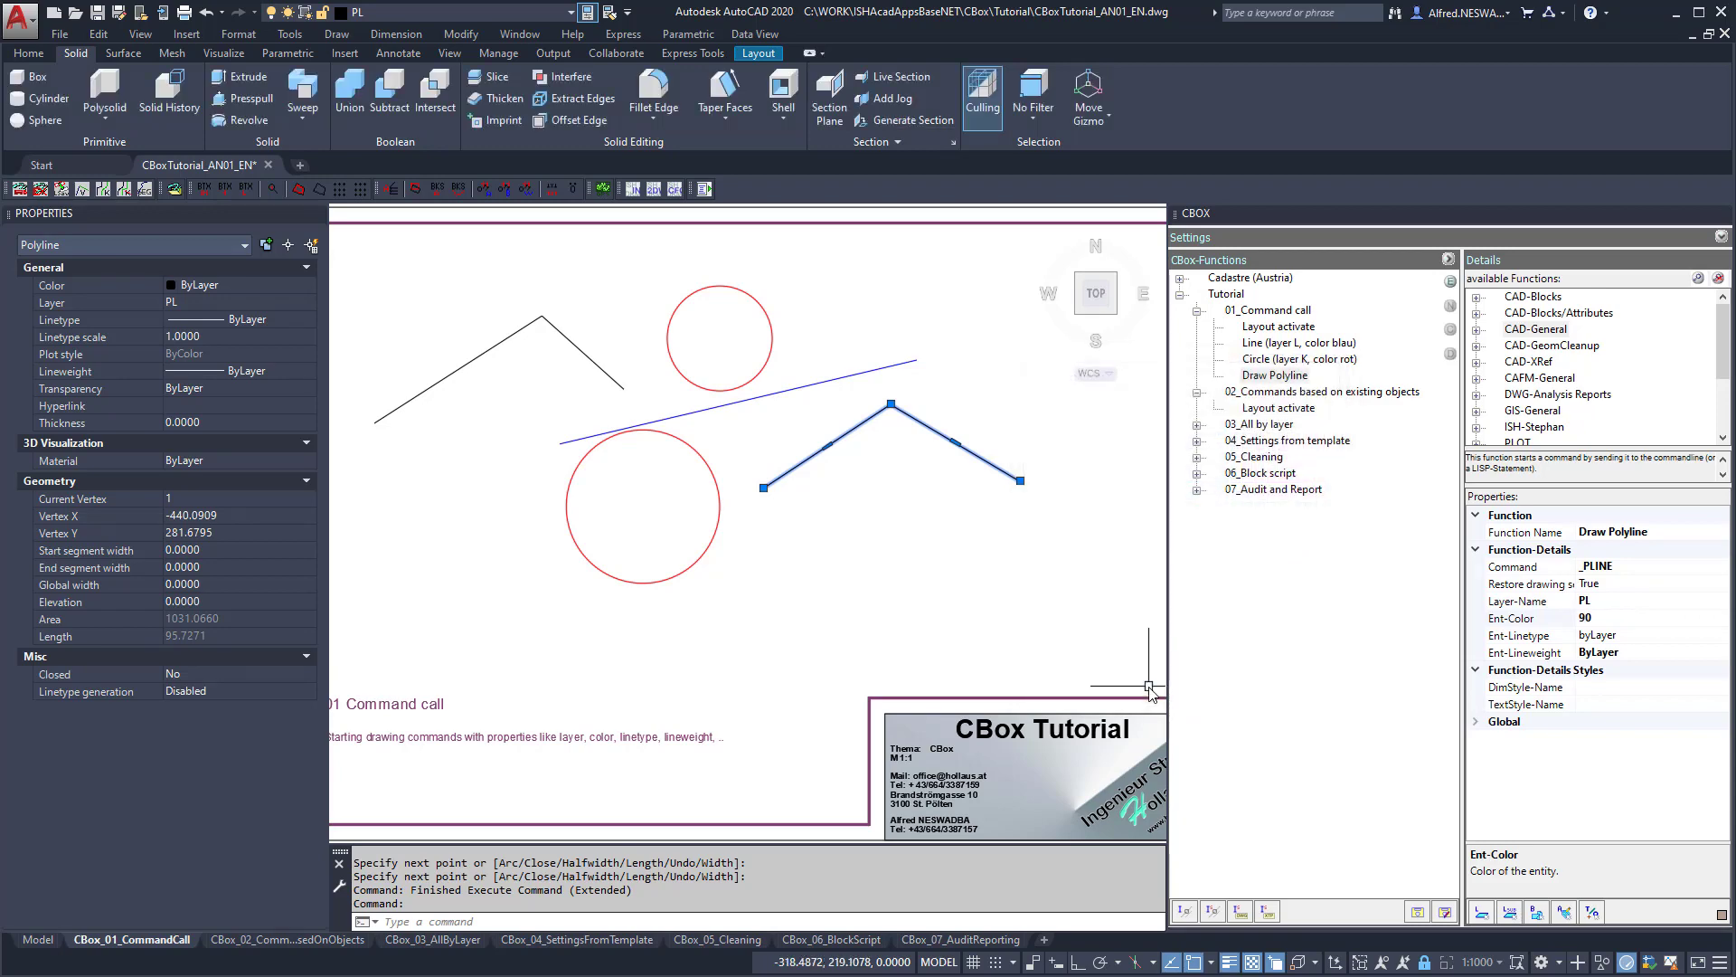
double_click(1273, 375)
click(882, 478)
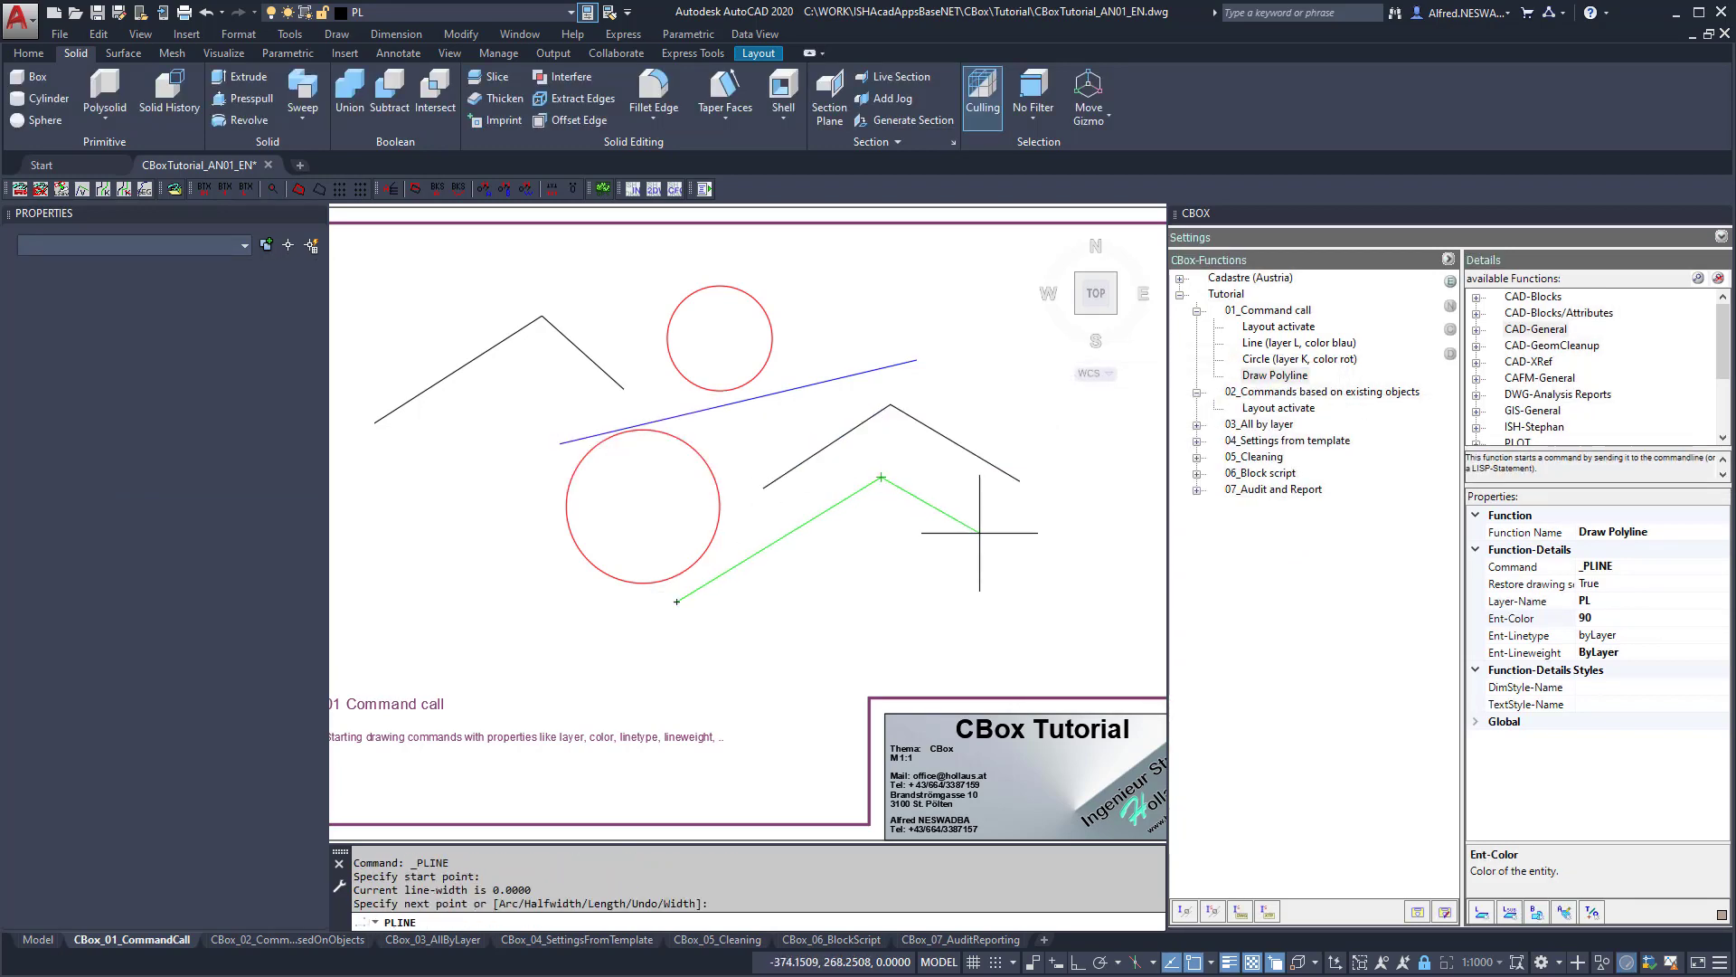
click(986, 540)
key(Return)
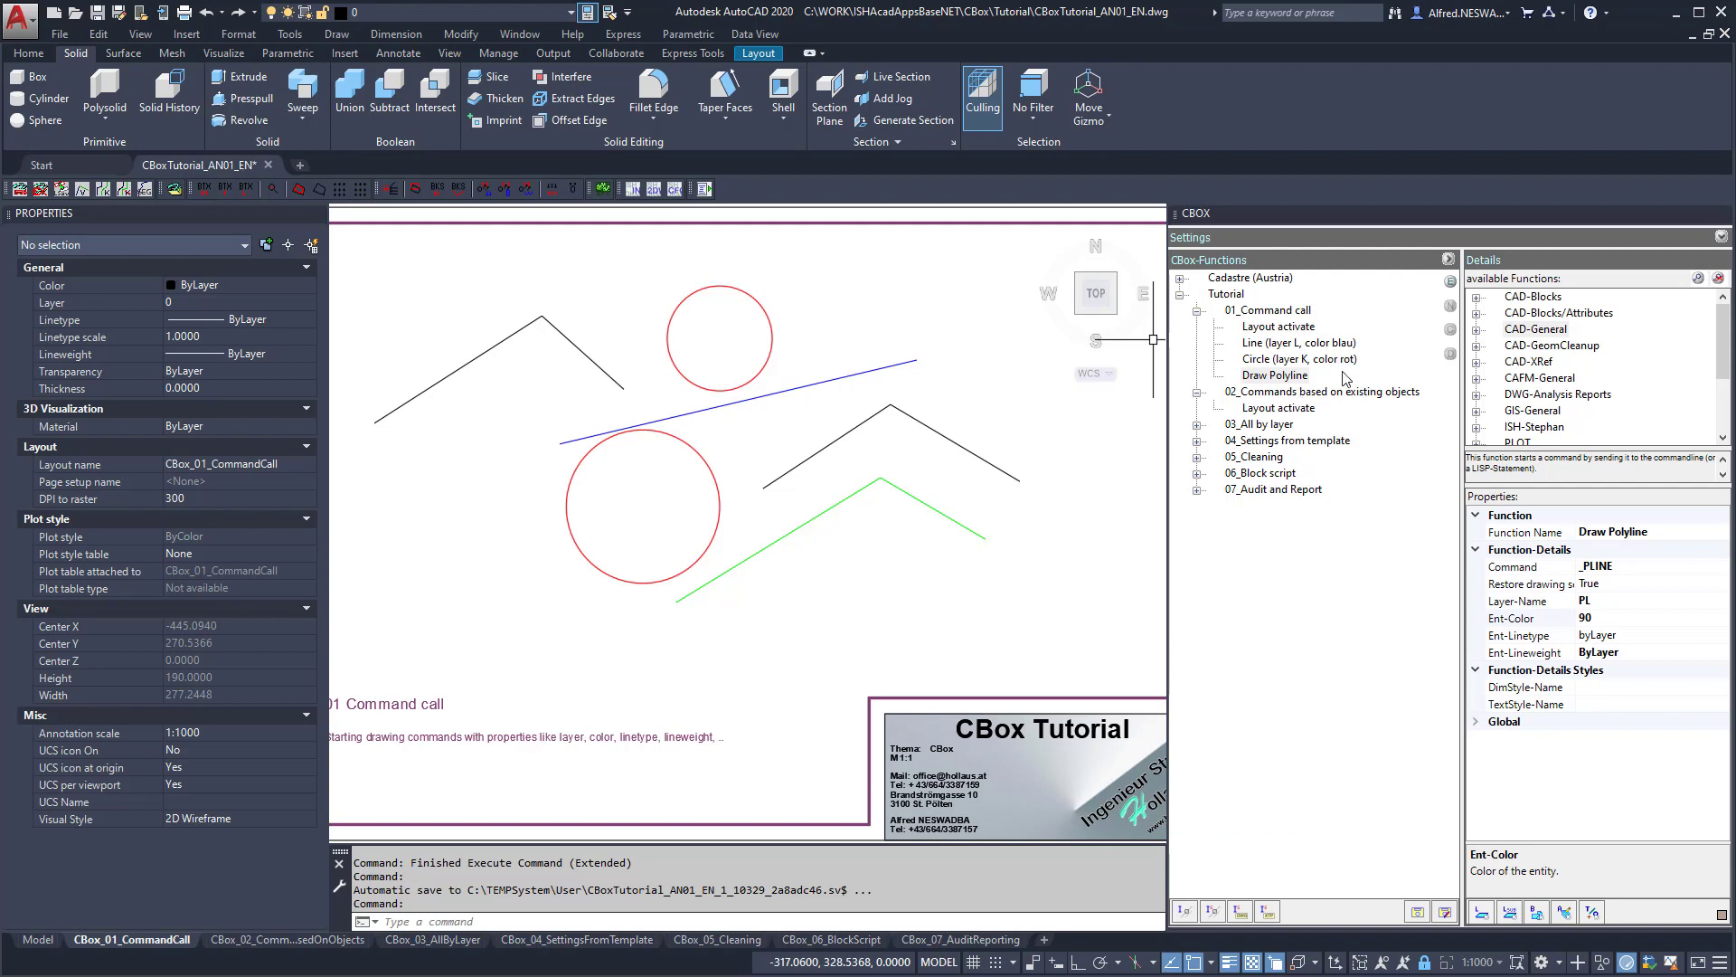
Look through the CAD-General category of available functions down to the Execute Command (Extended) entries.
click(1476, 331)
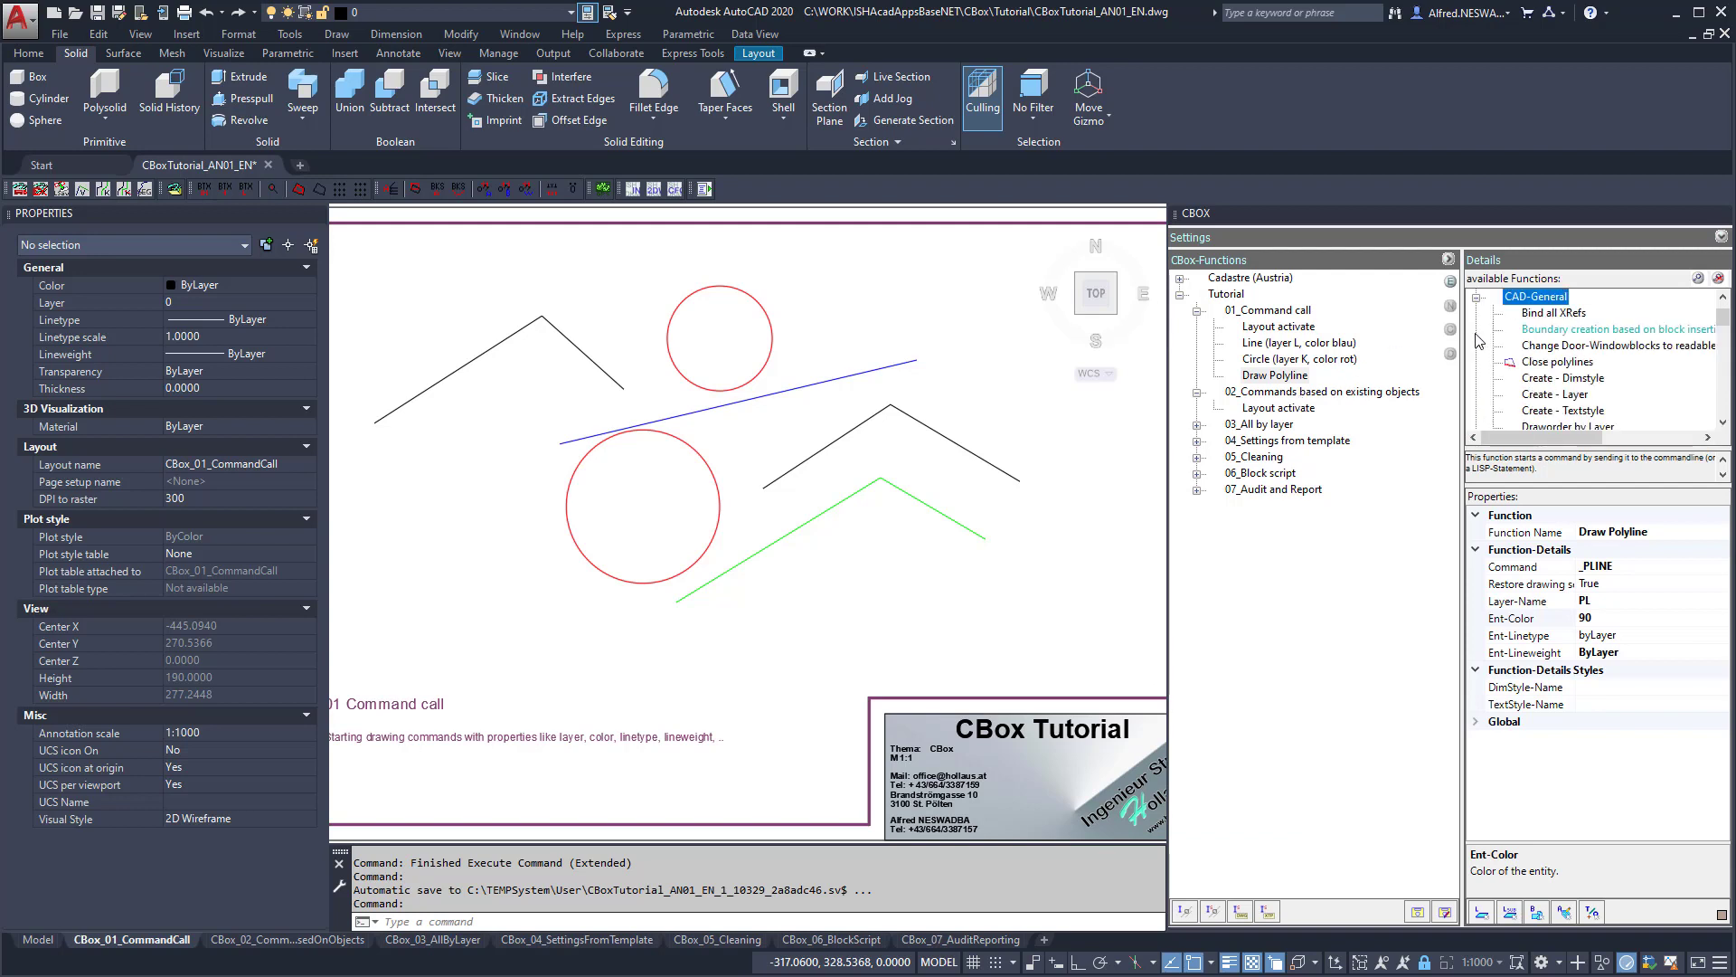
click(1723, 335)
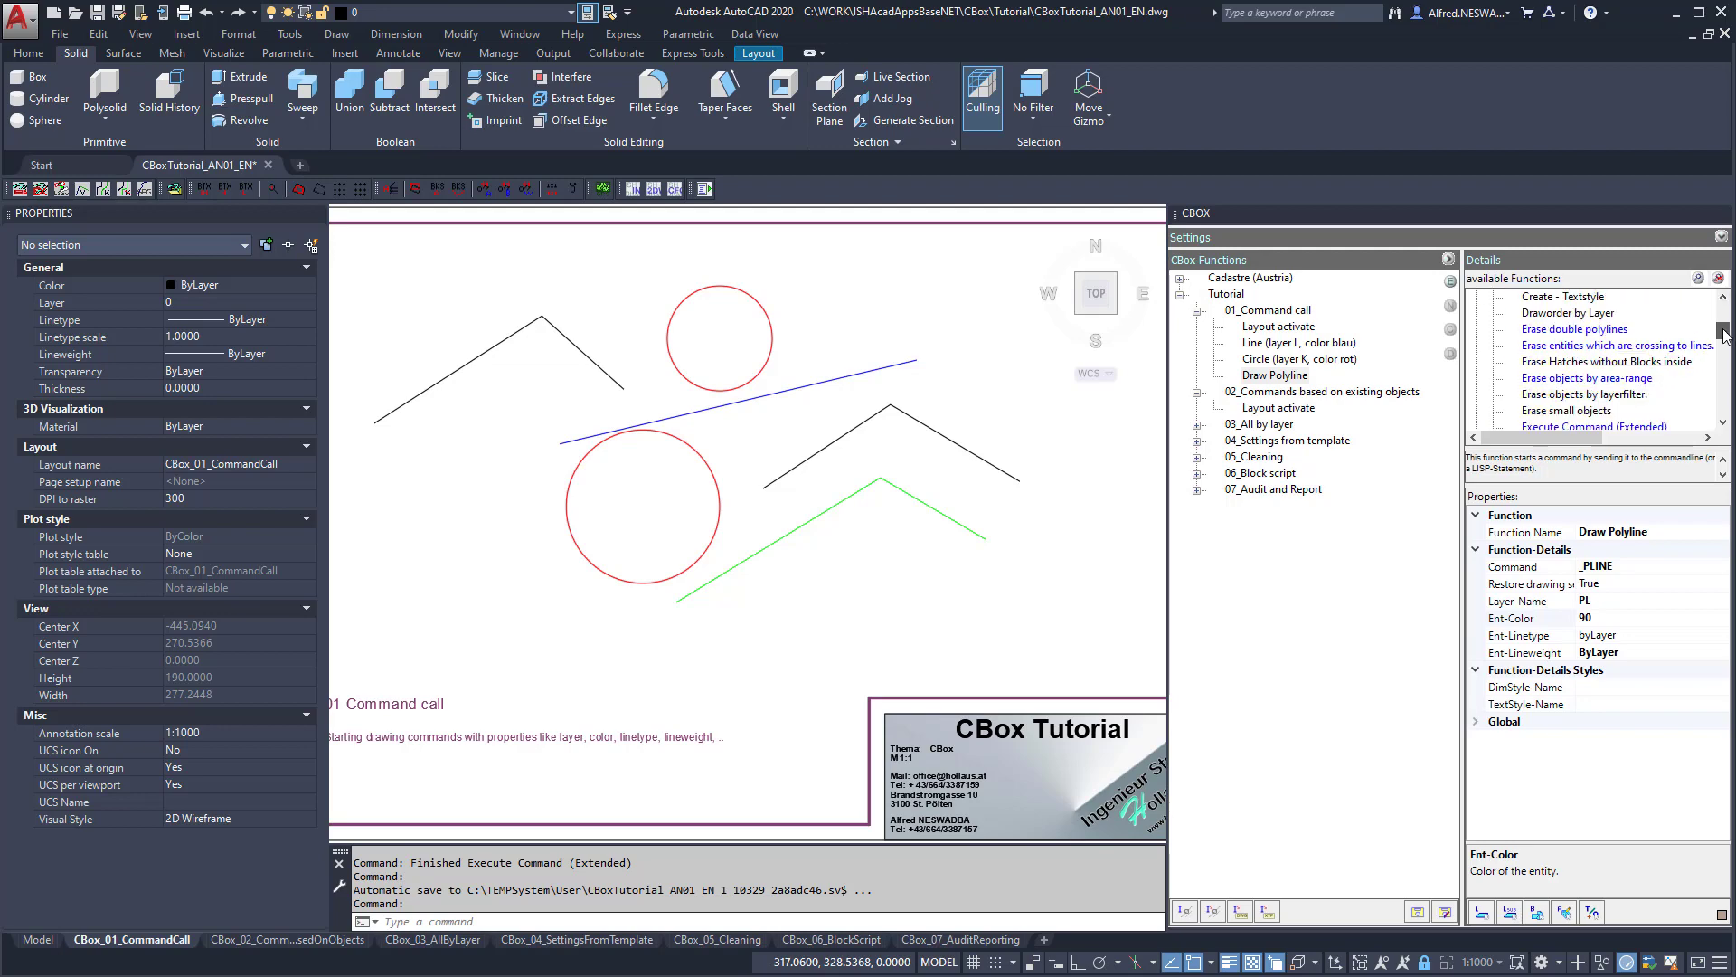
scroll(1723, 335, down, 2)
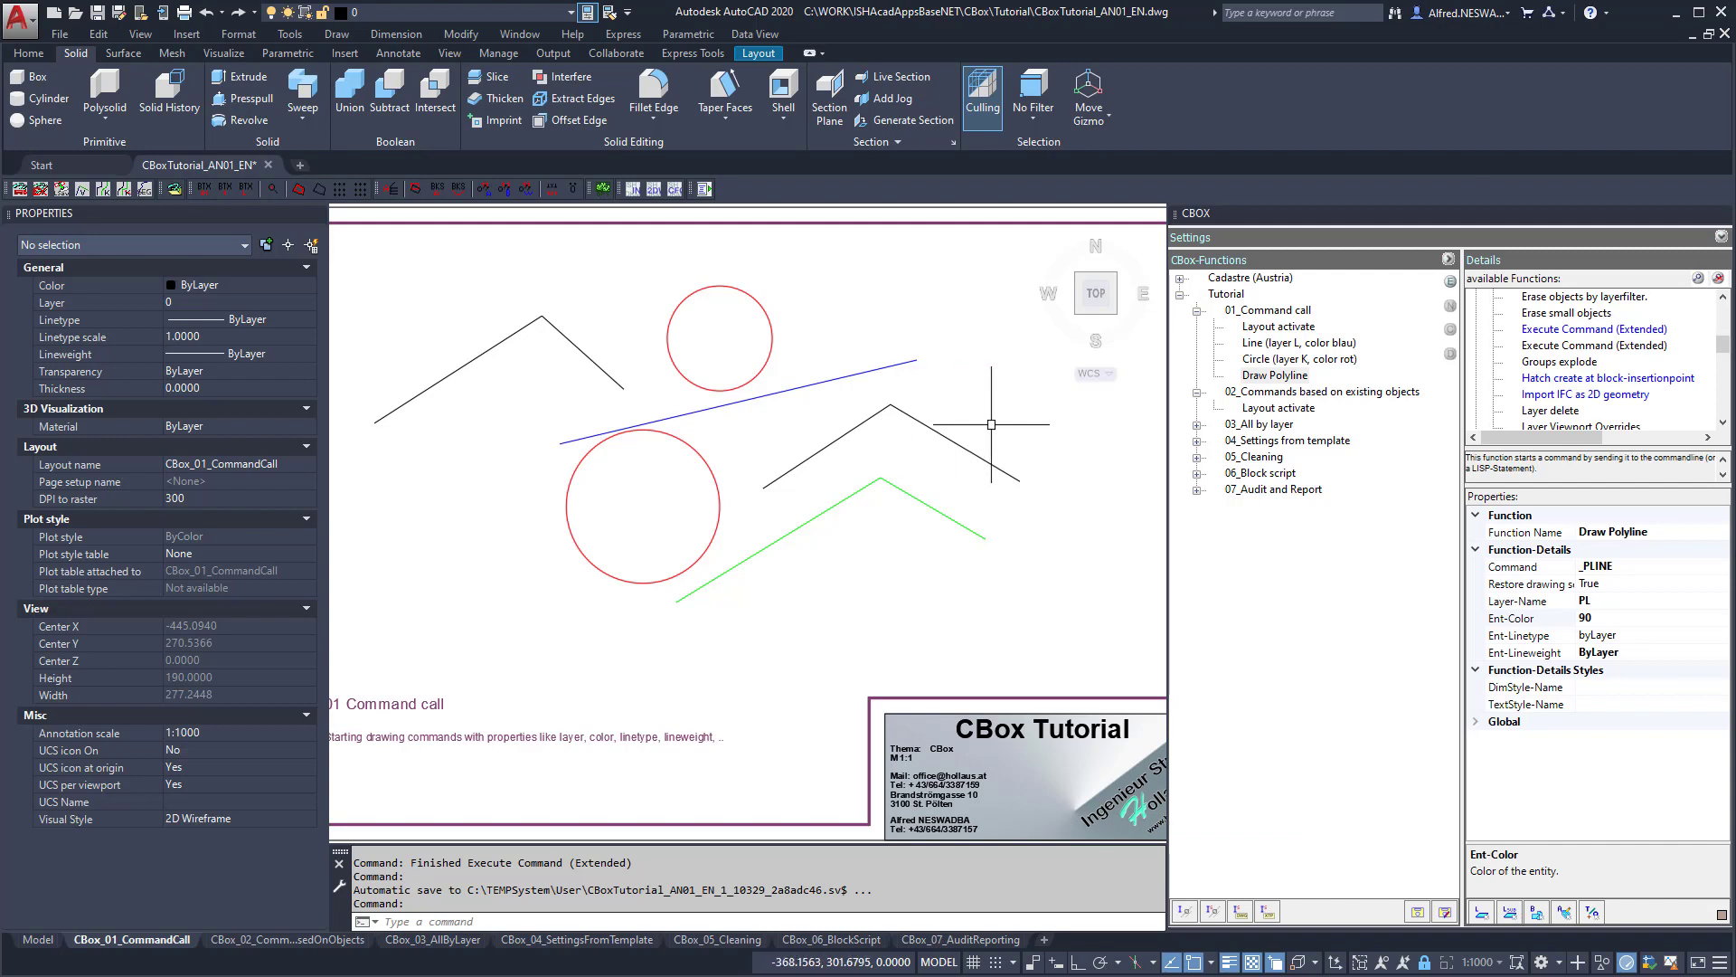
Collapse the 01_Command call group and run the Layout activate function of 02_Commands based on existing objects.
click(1197, 311)
click(1258, 346)
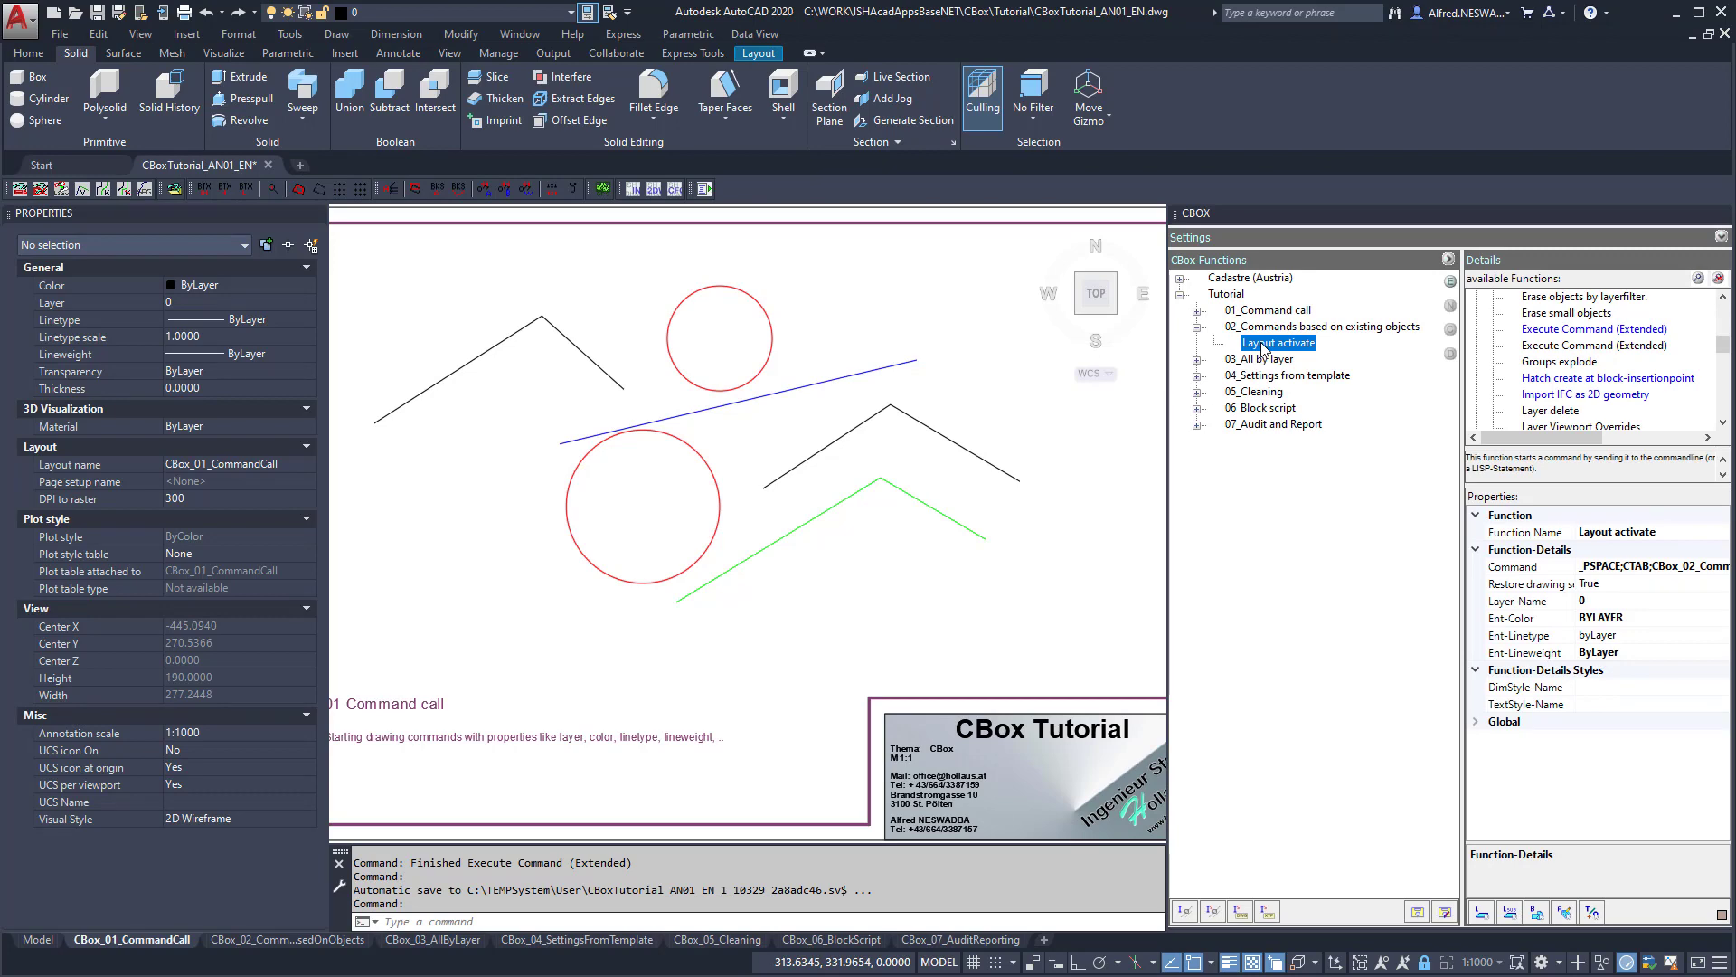
double_click(1263, 346)
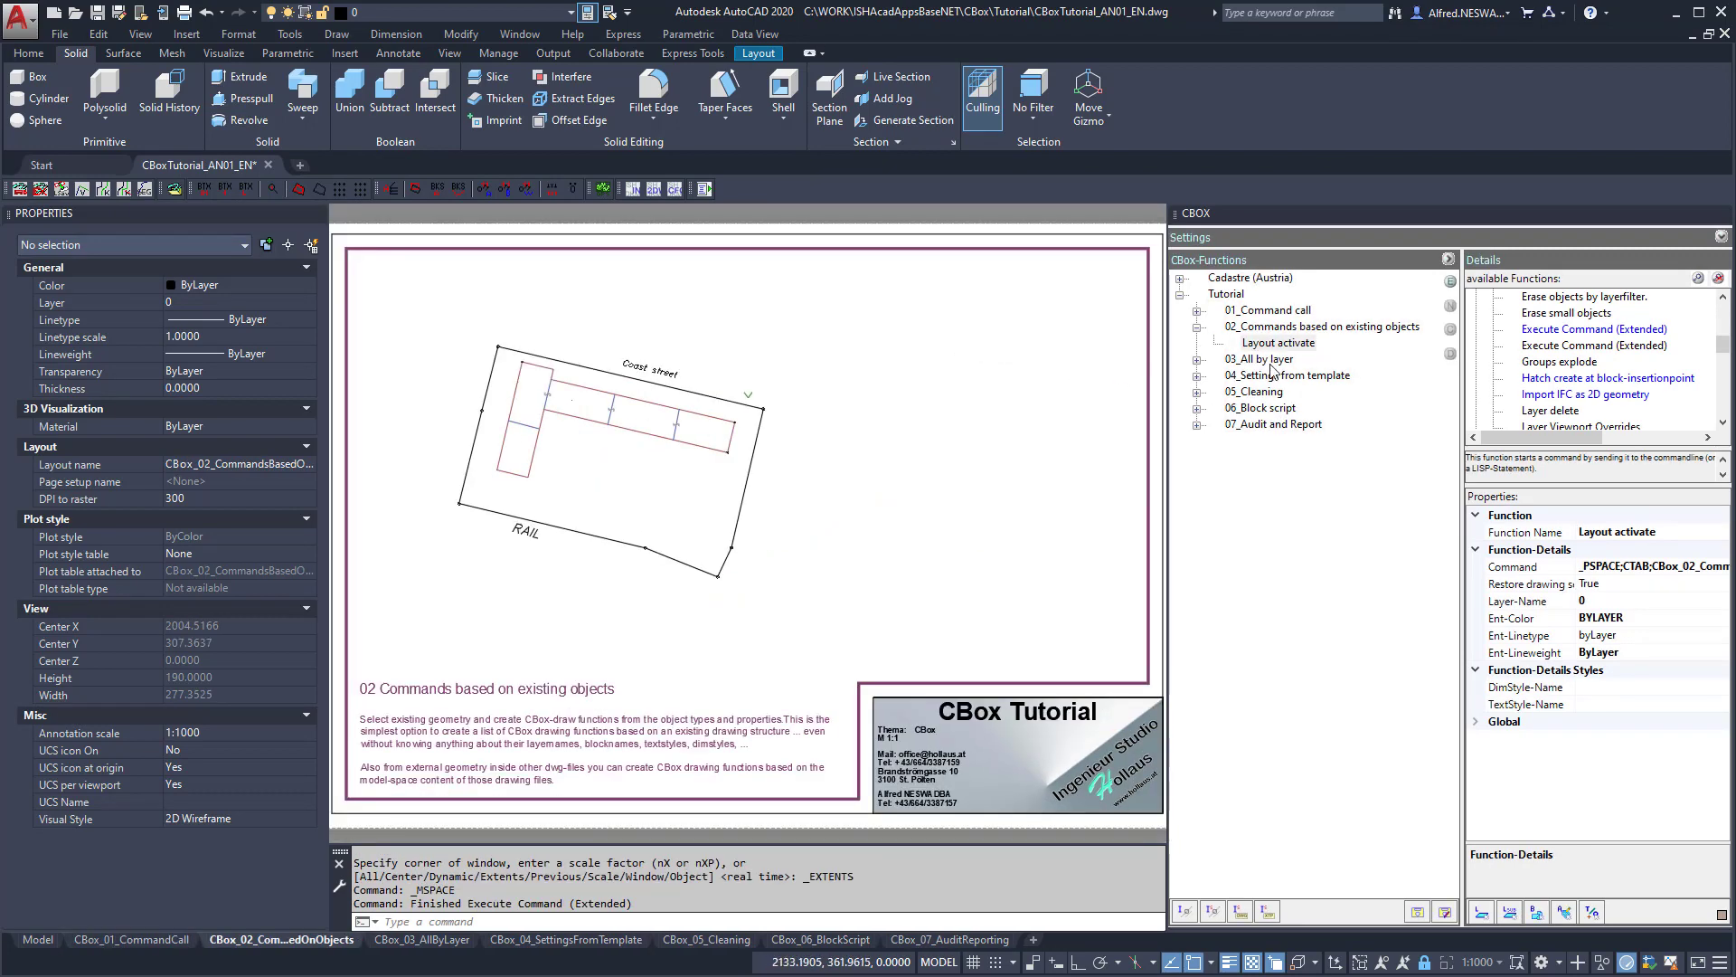
Select all objects of the site plan, examine which object types they include, and clear the selection.
click(400, 300)
click(877, 631)
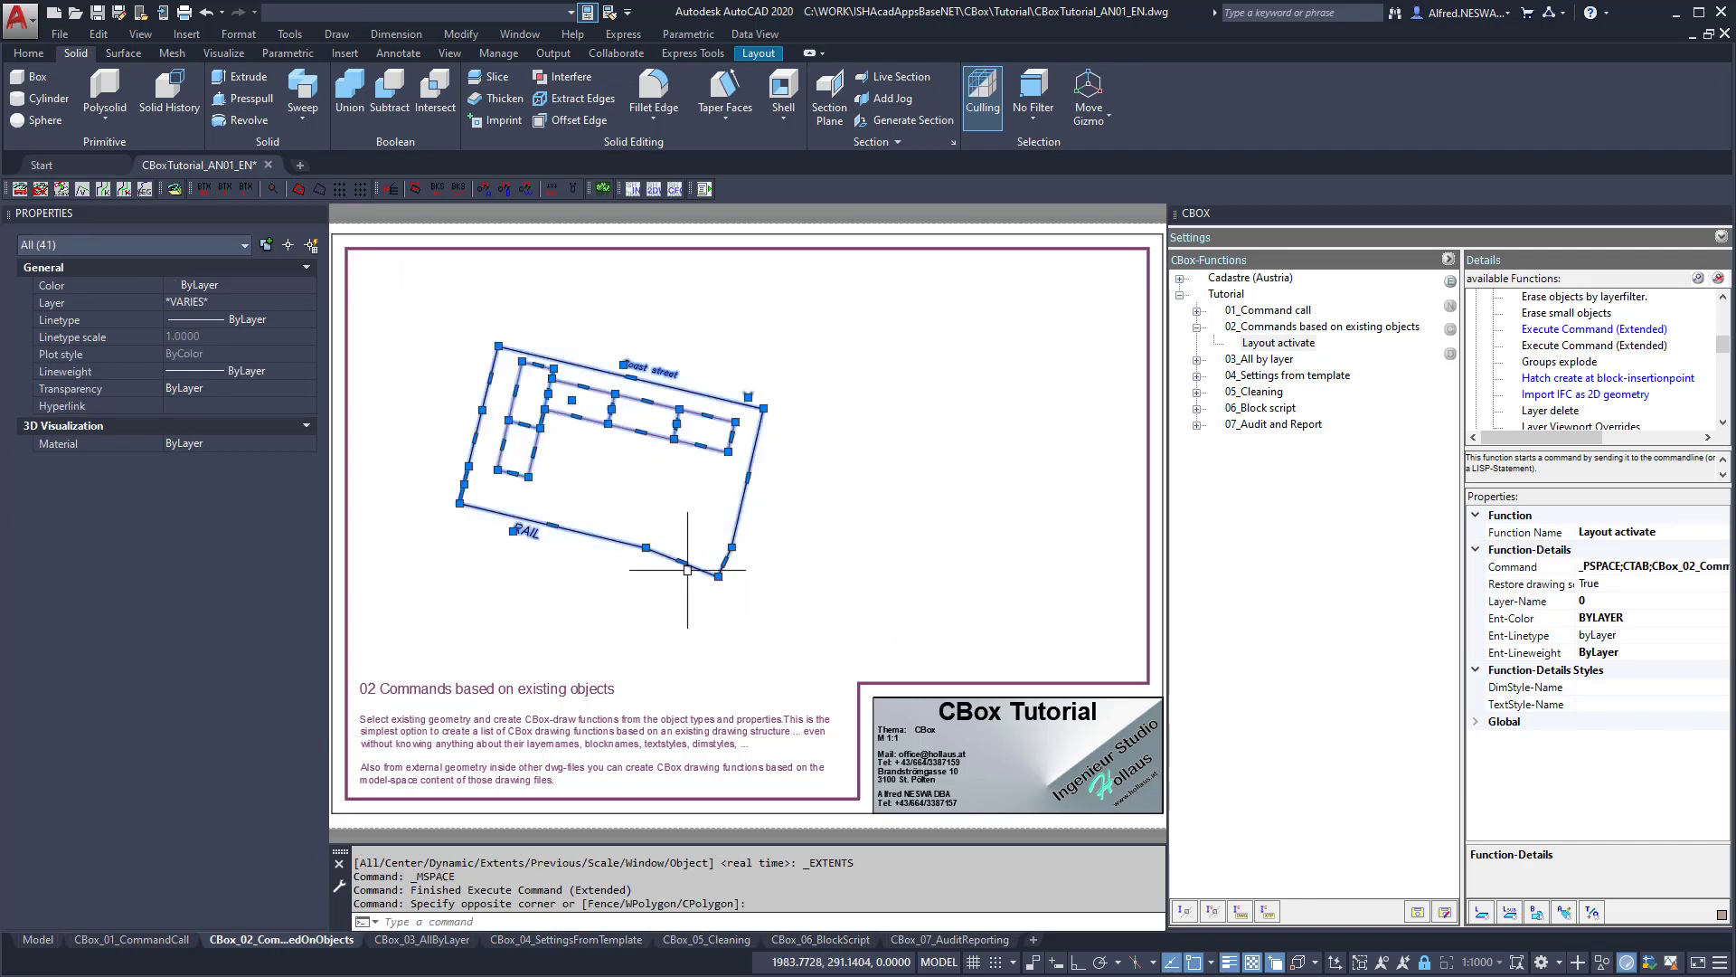
click(116, 241)
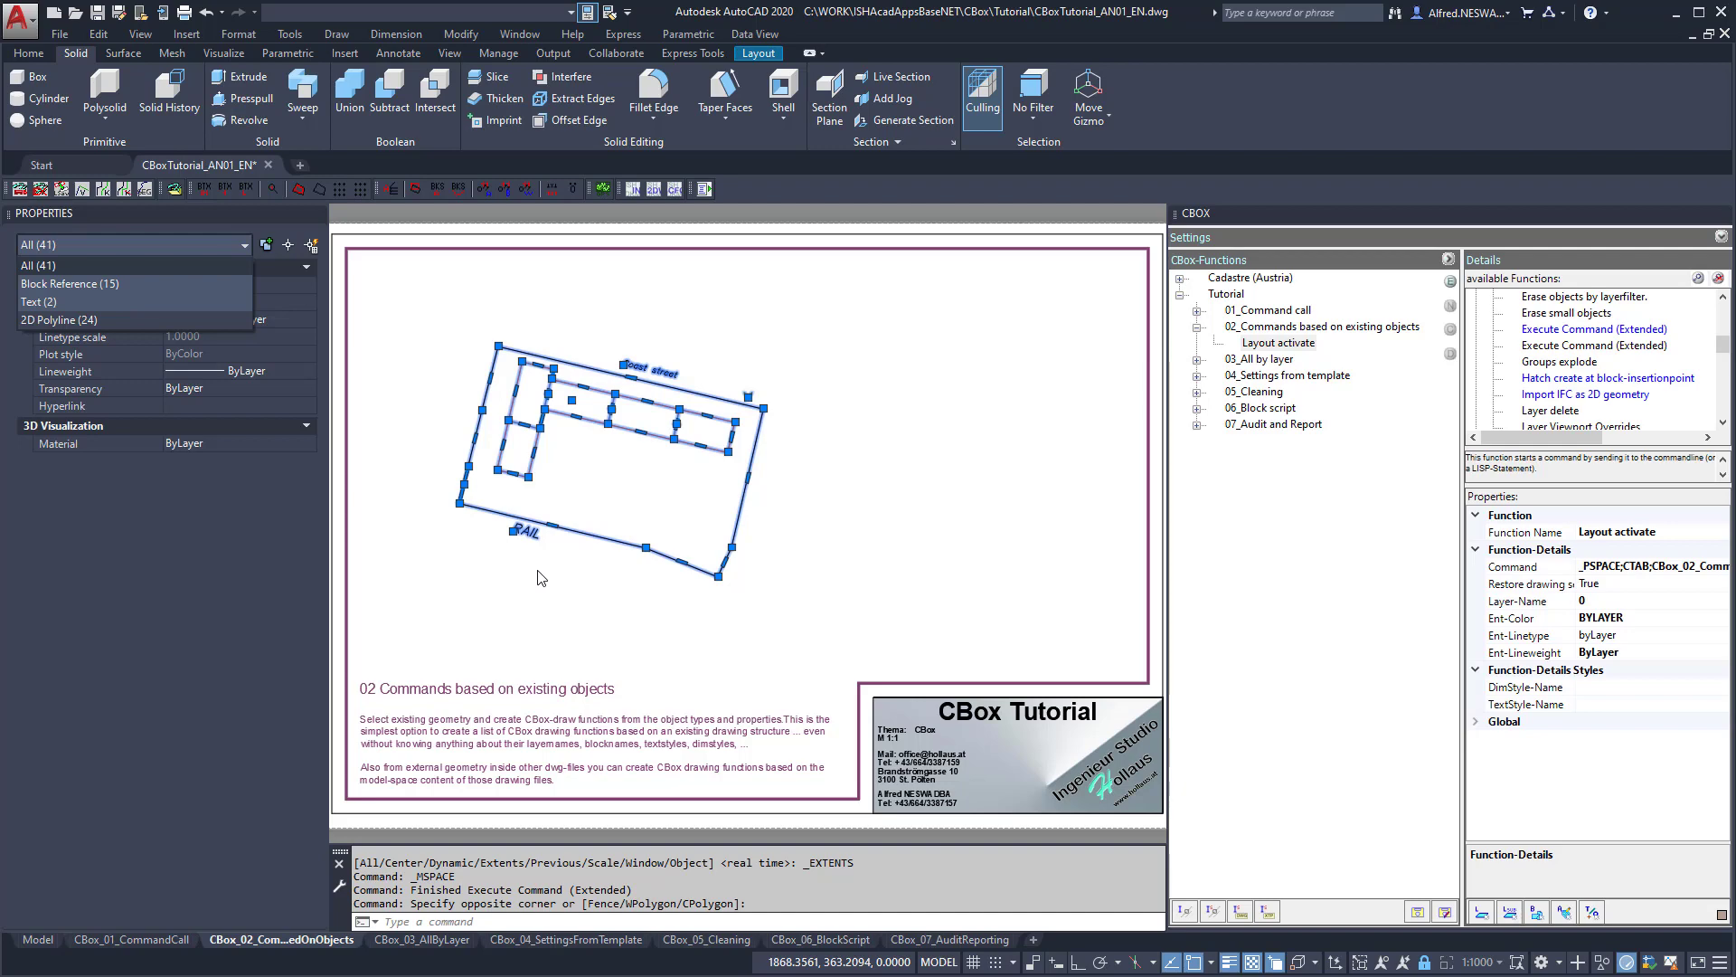
key(Escape)
Examine the layer and properties of a blue dividing polyline and a red outline polyline in the site plan.
scroll(514, 407, up, 5)
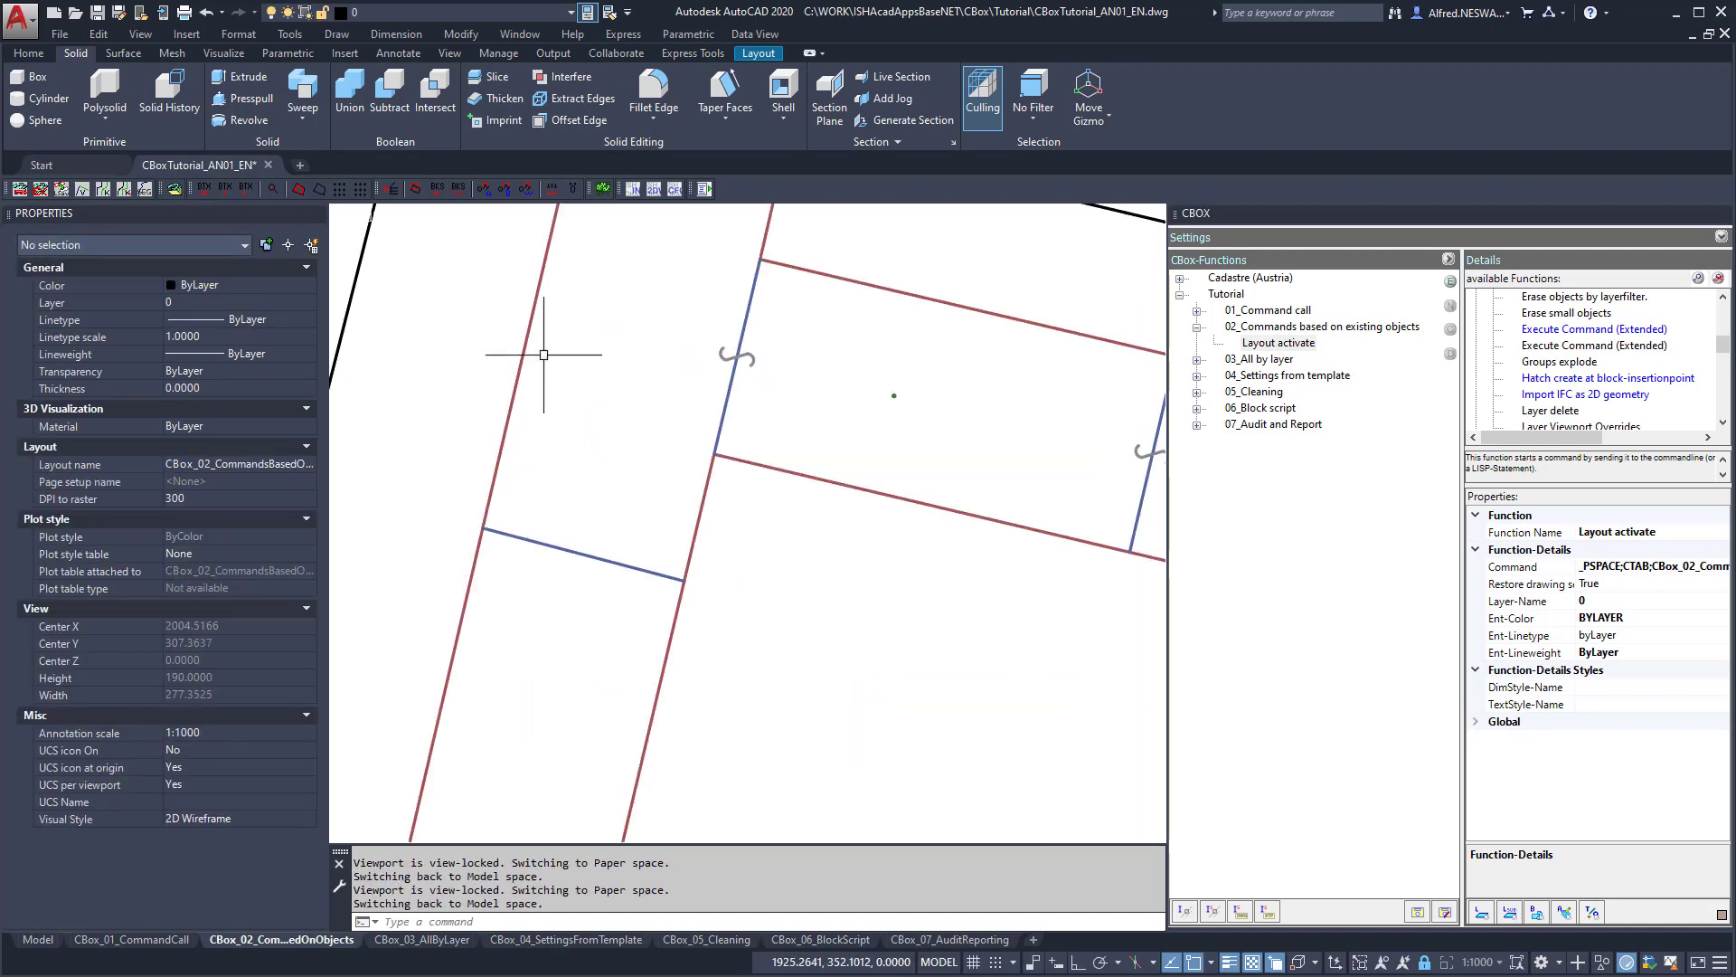
click(738, 341)
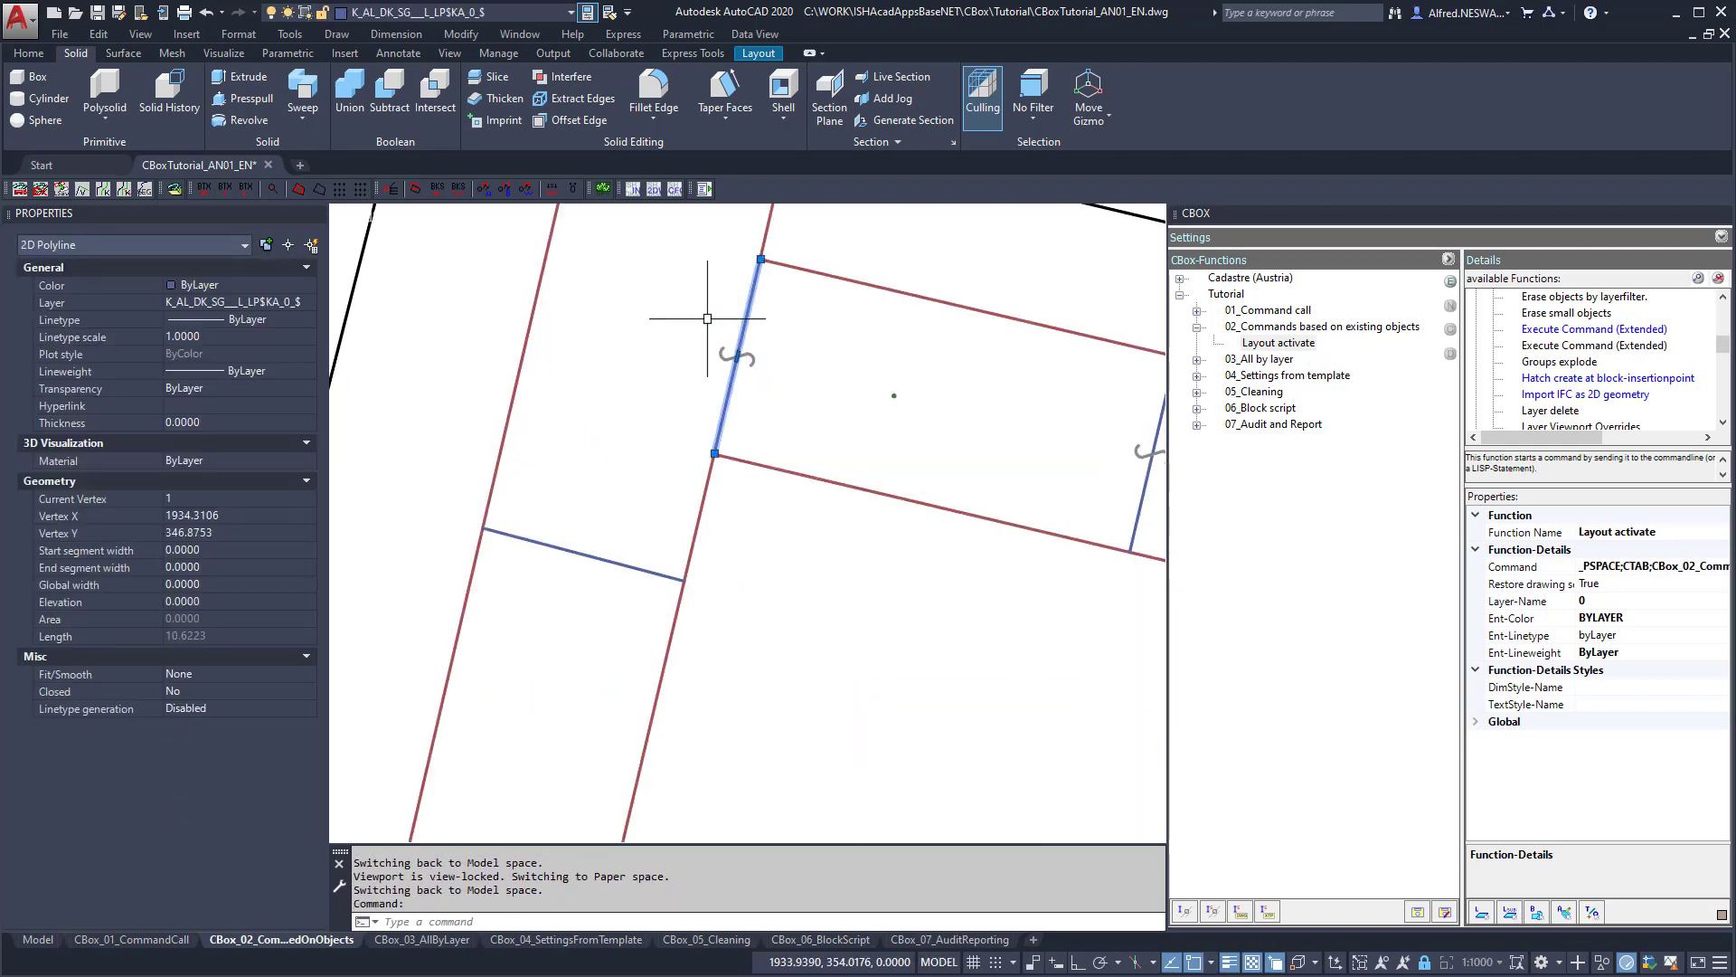
key(Escape)
click(535, 312)
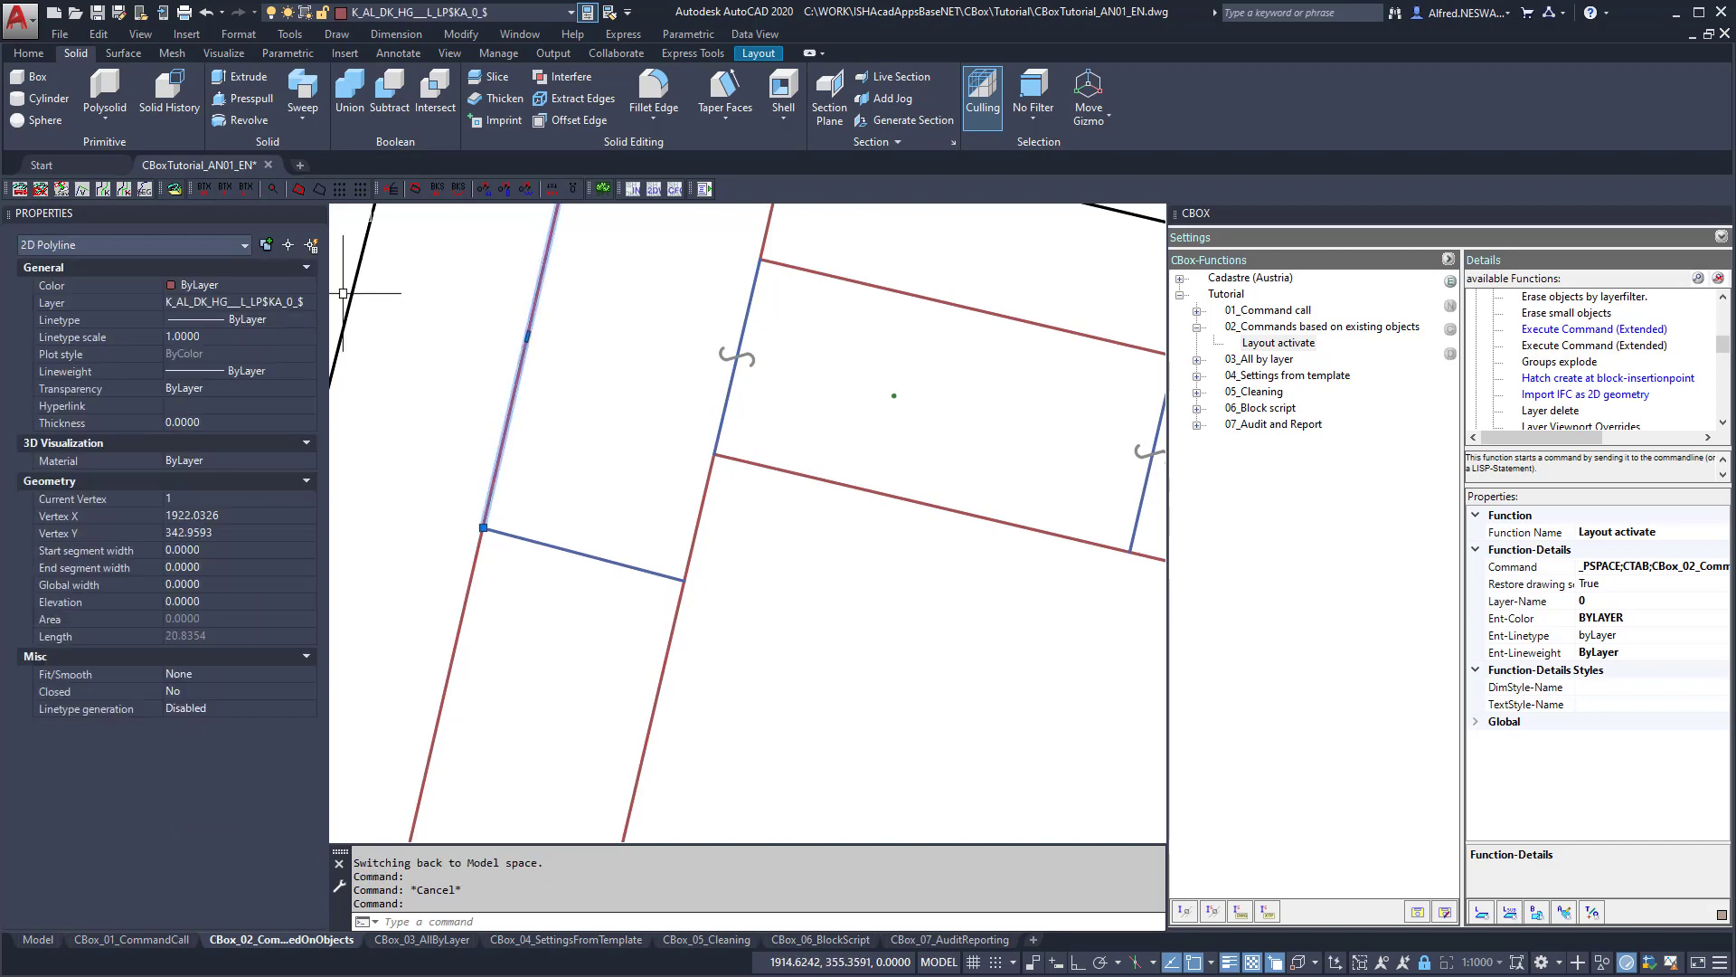
Clear the selection and add a group named Import01 under 02_Commands based on existing objects.
key(Escape)
scroll(504, 446, down, 5)
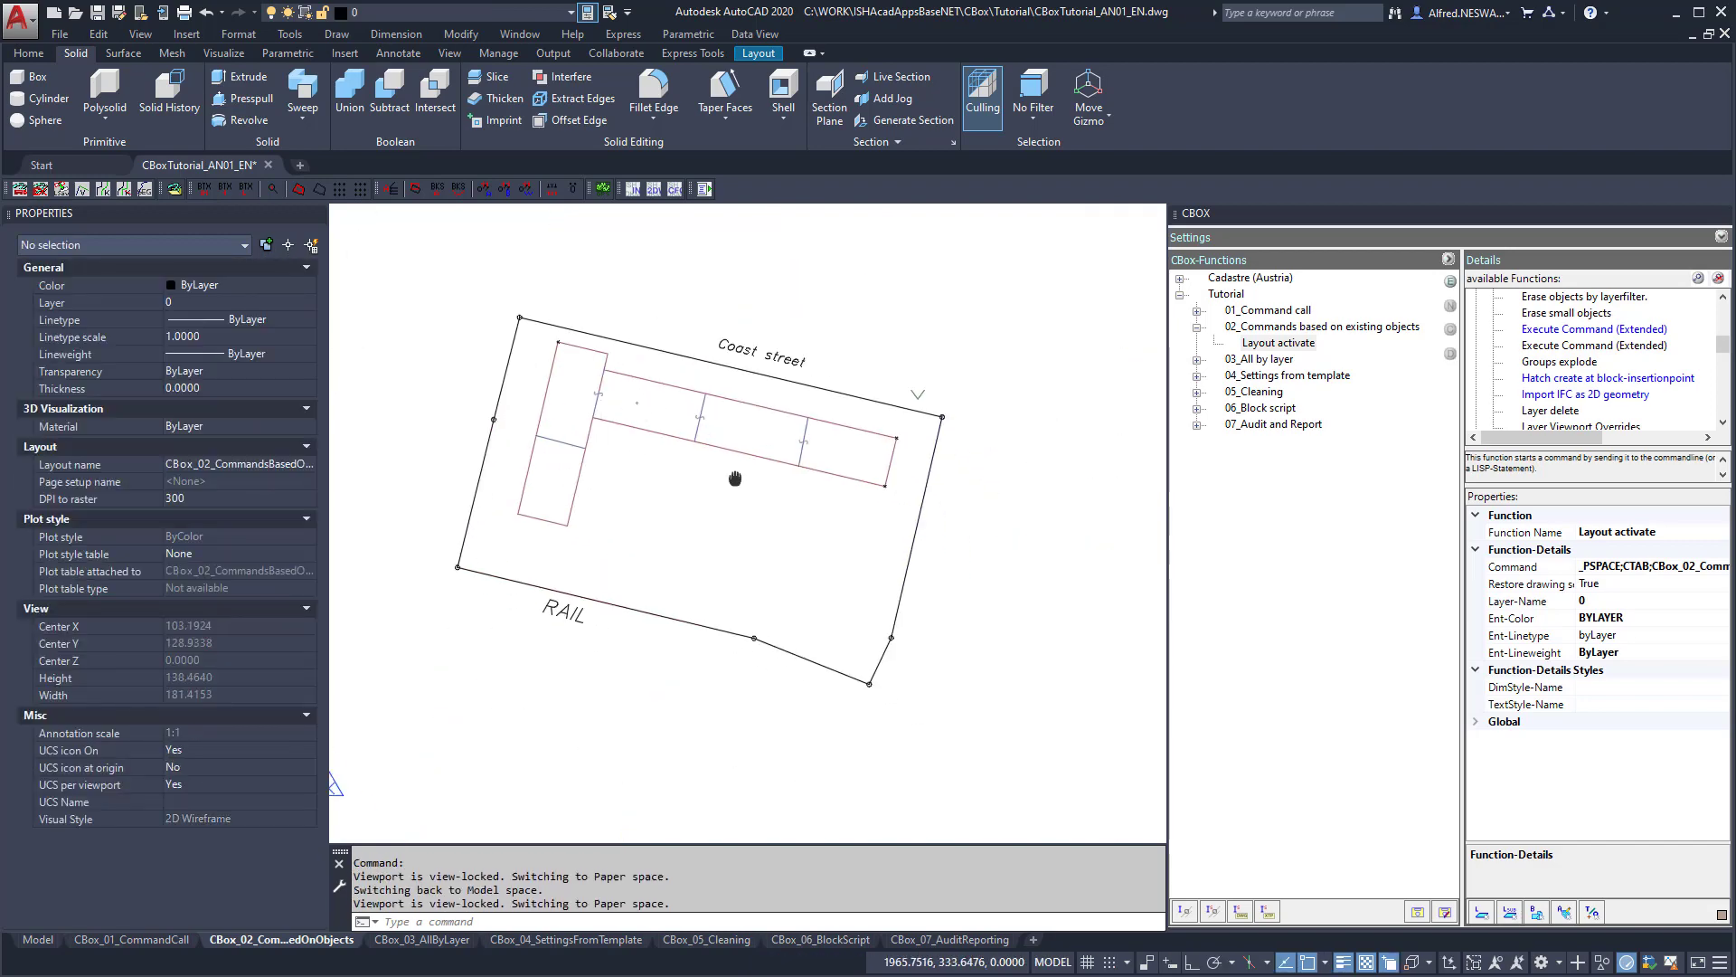
middle_drag(735, 478, 708, 450)
scroll(709, 446, down, 2)
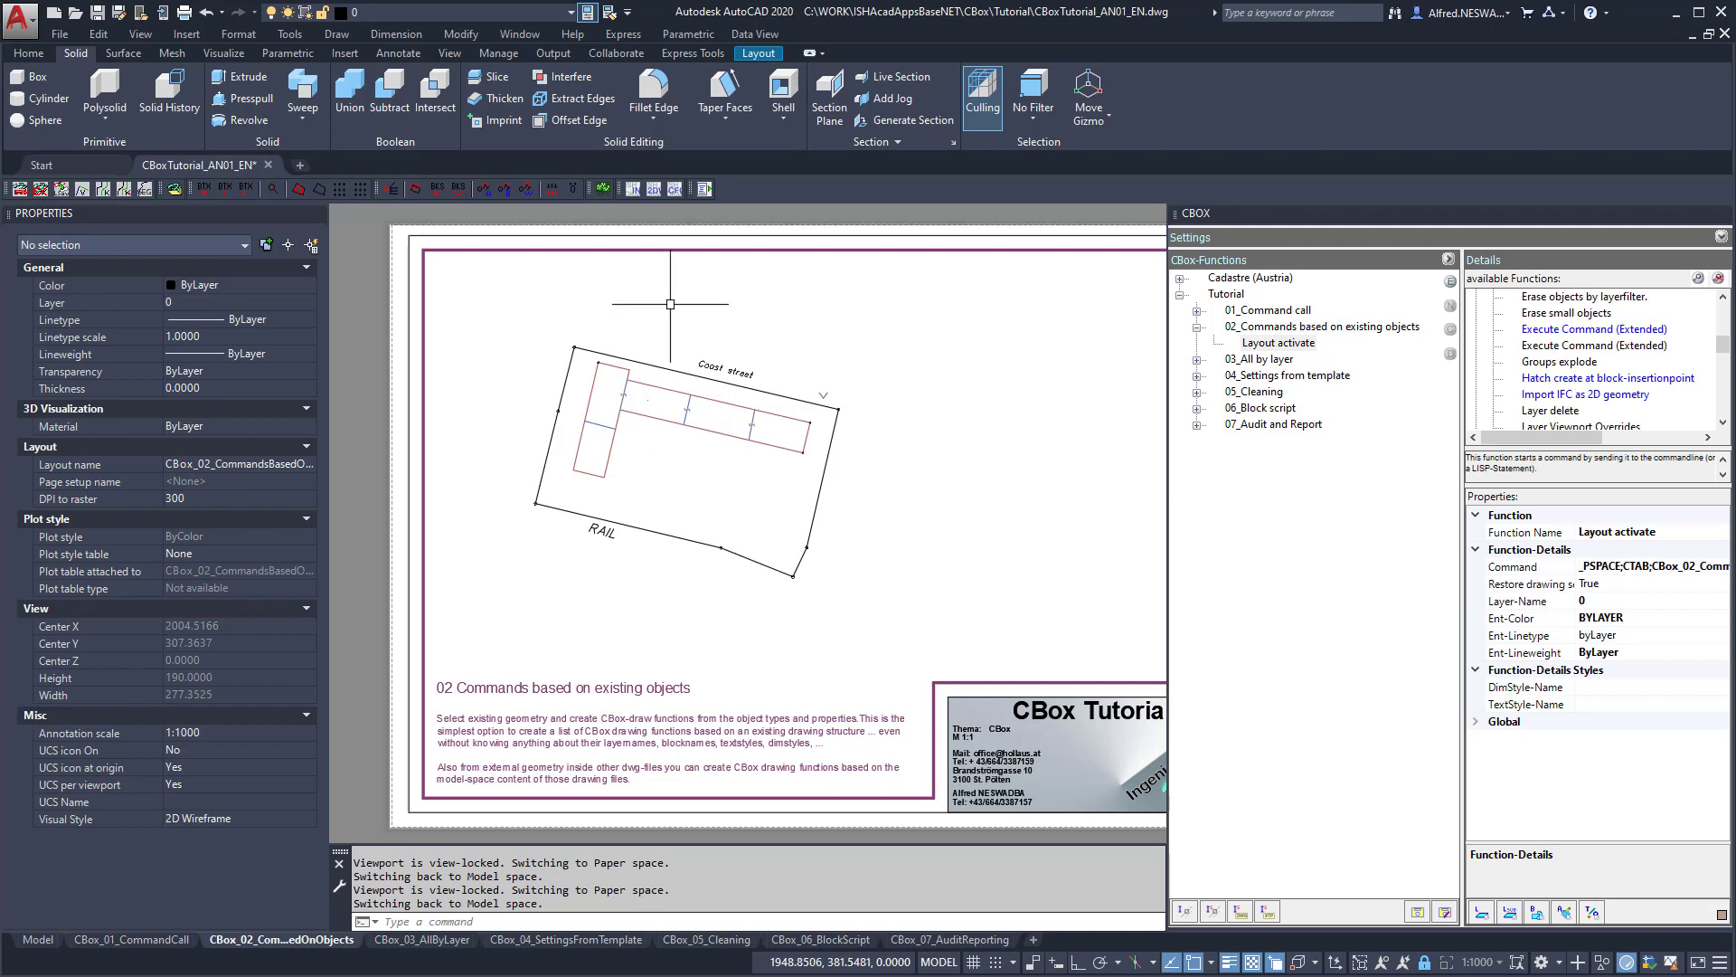
click(1281, 345)
click(1451, 280)
click(1451, 306)
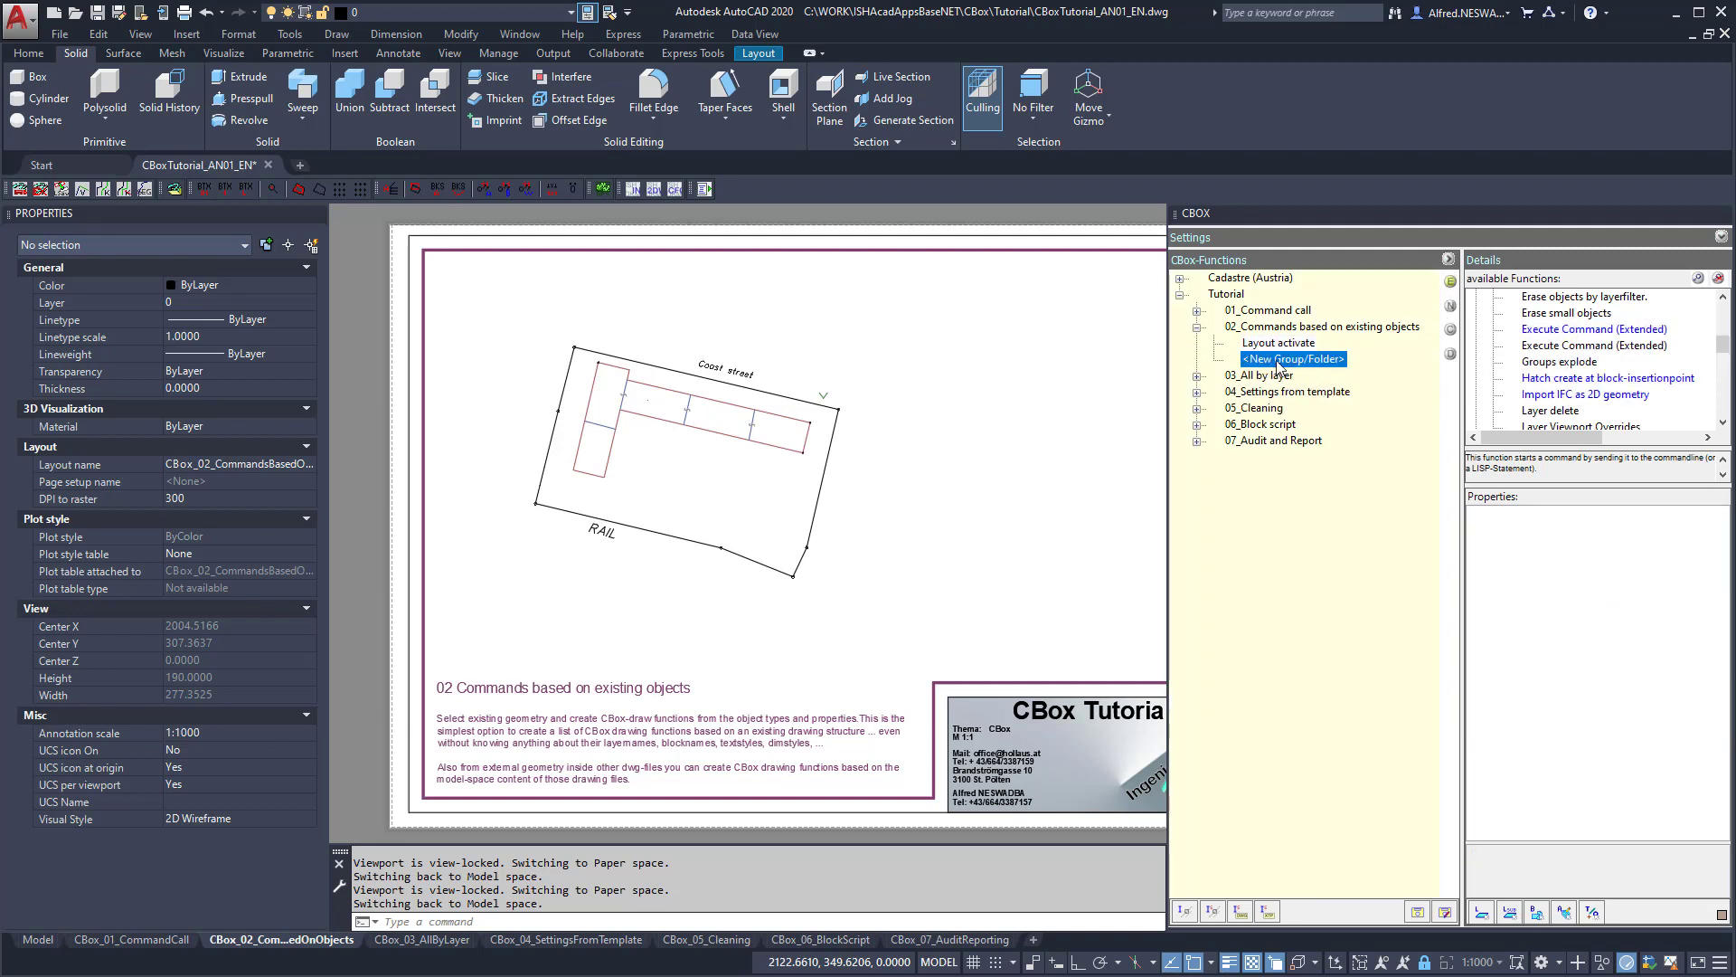
click(1278, 360)
text(Import01)
key(Return)
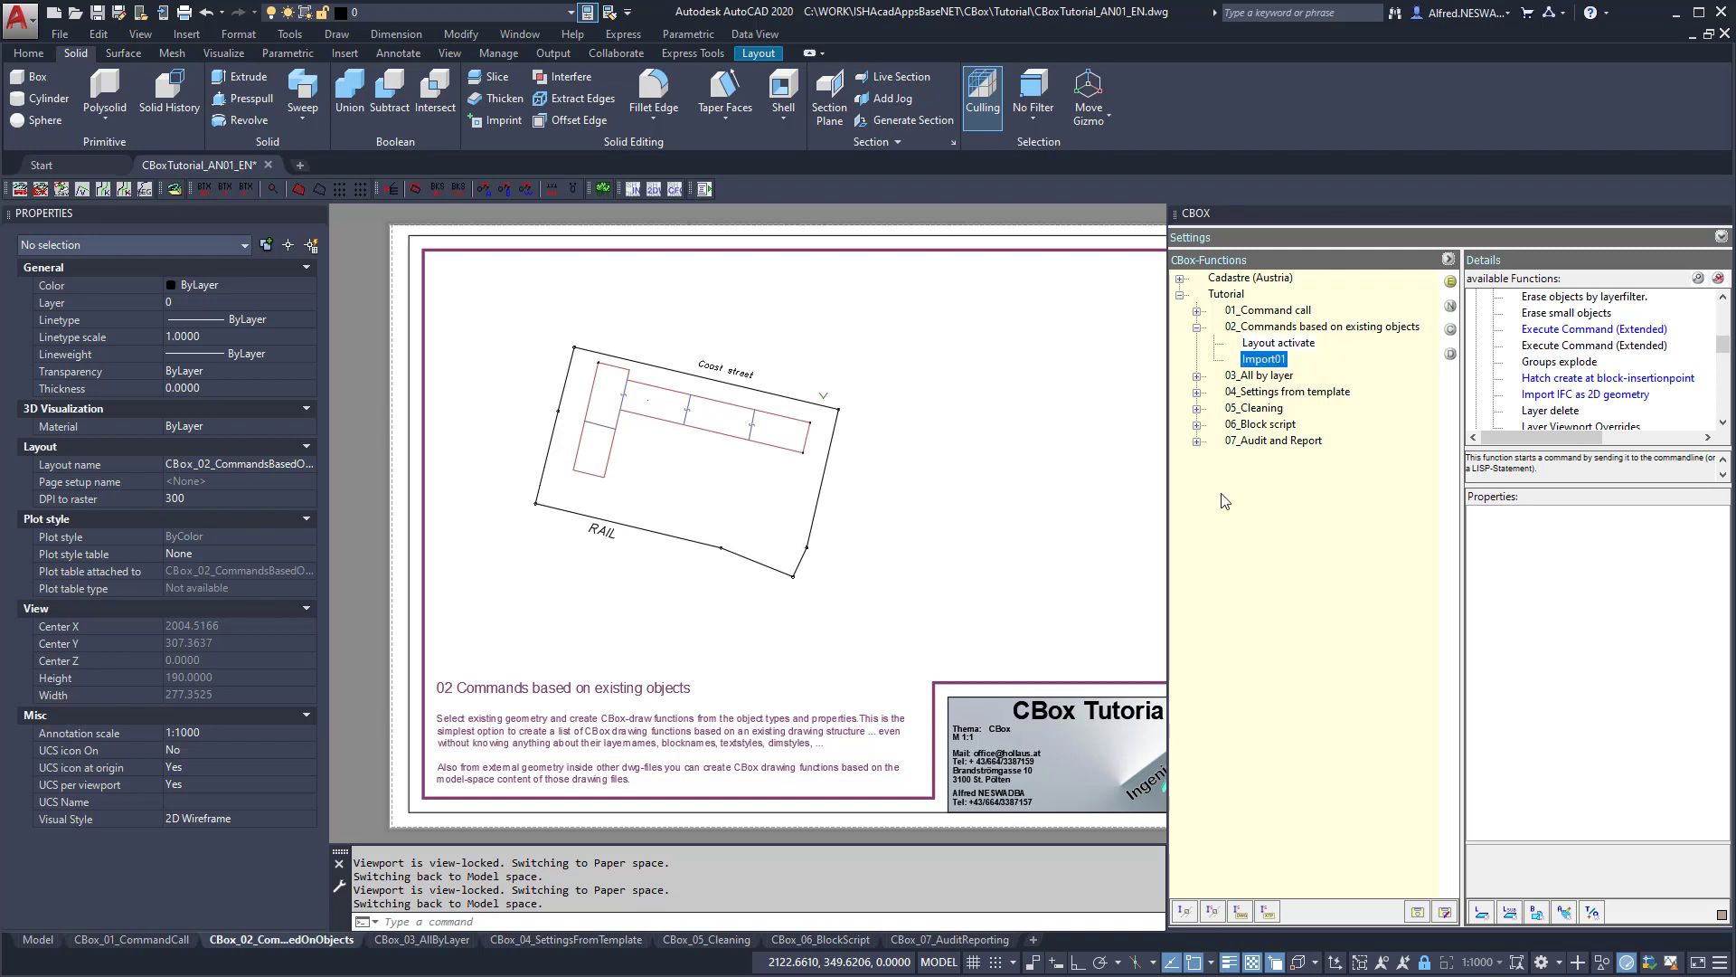
Generate drawing functions in the Import01 group from all objects of the site plan.
click(1186, 911)
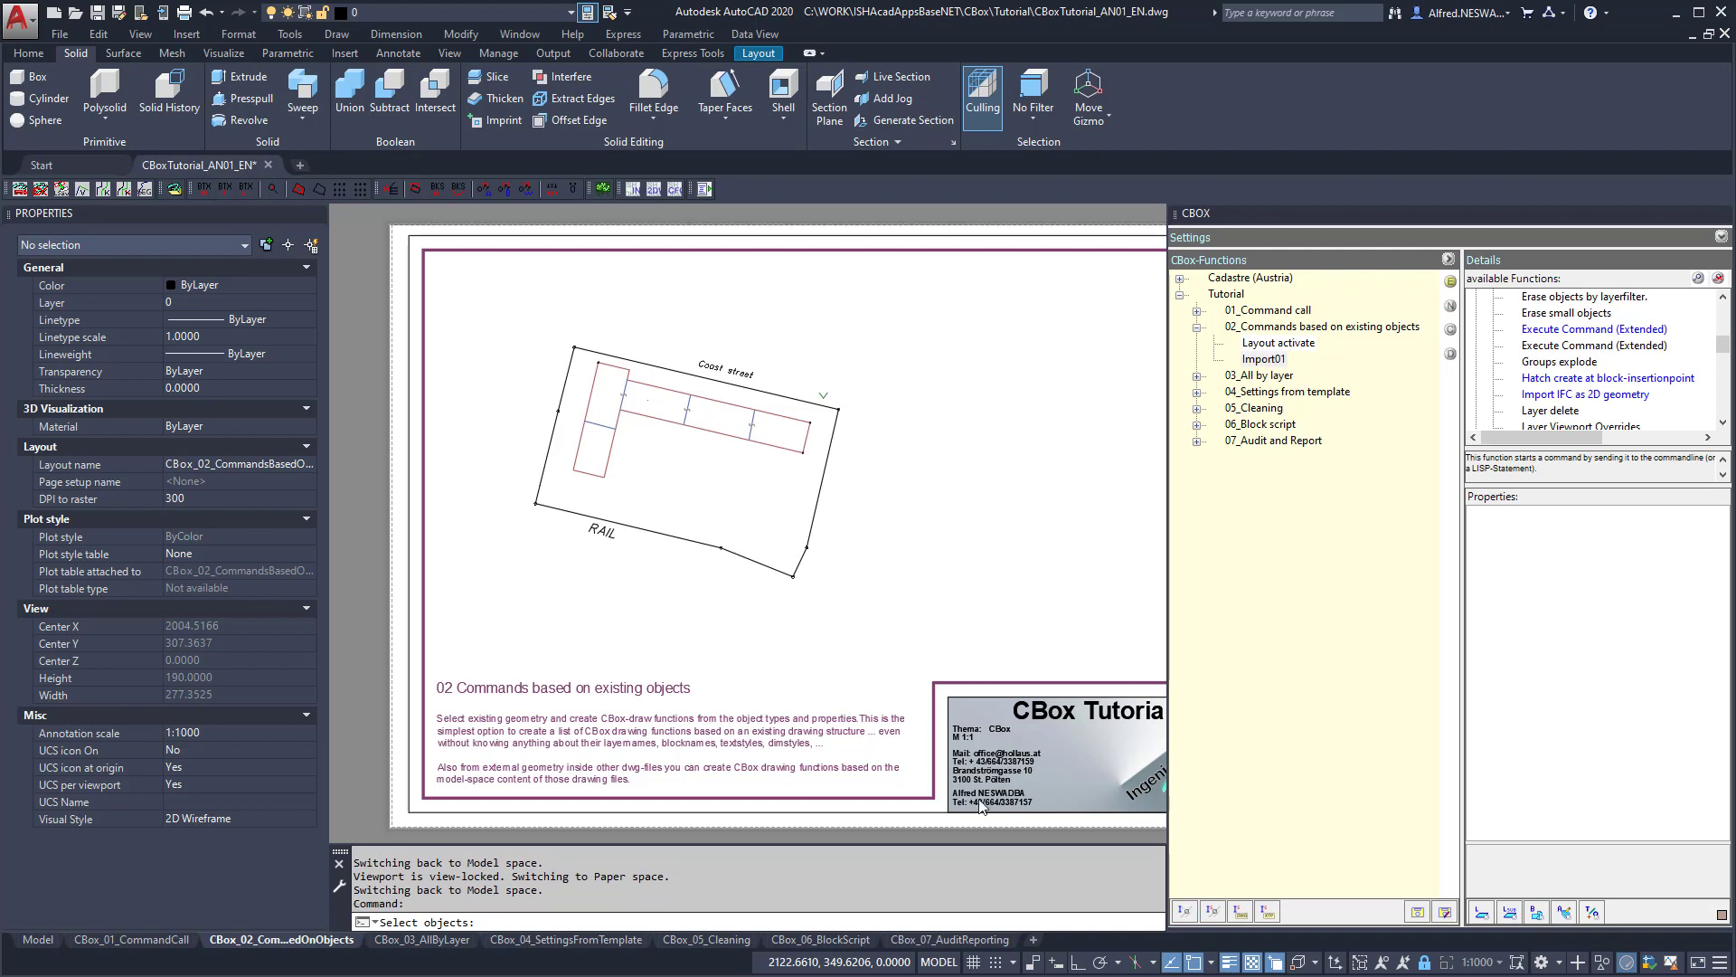
click(910, 279)
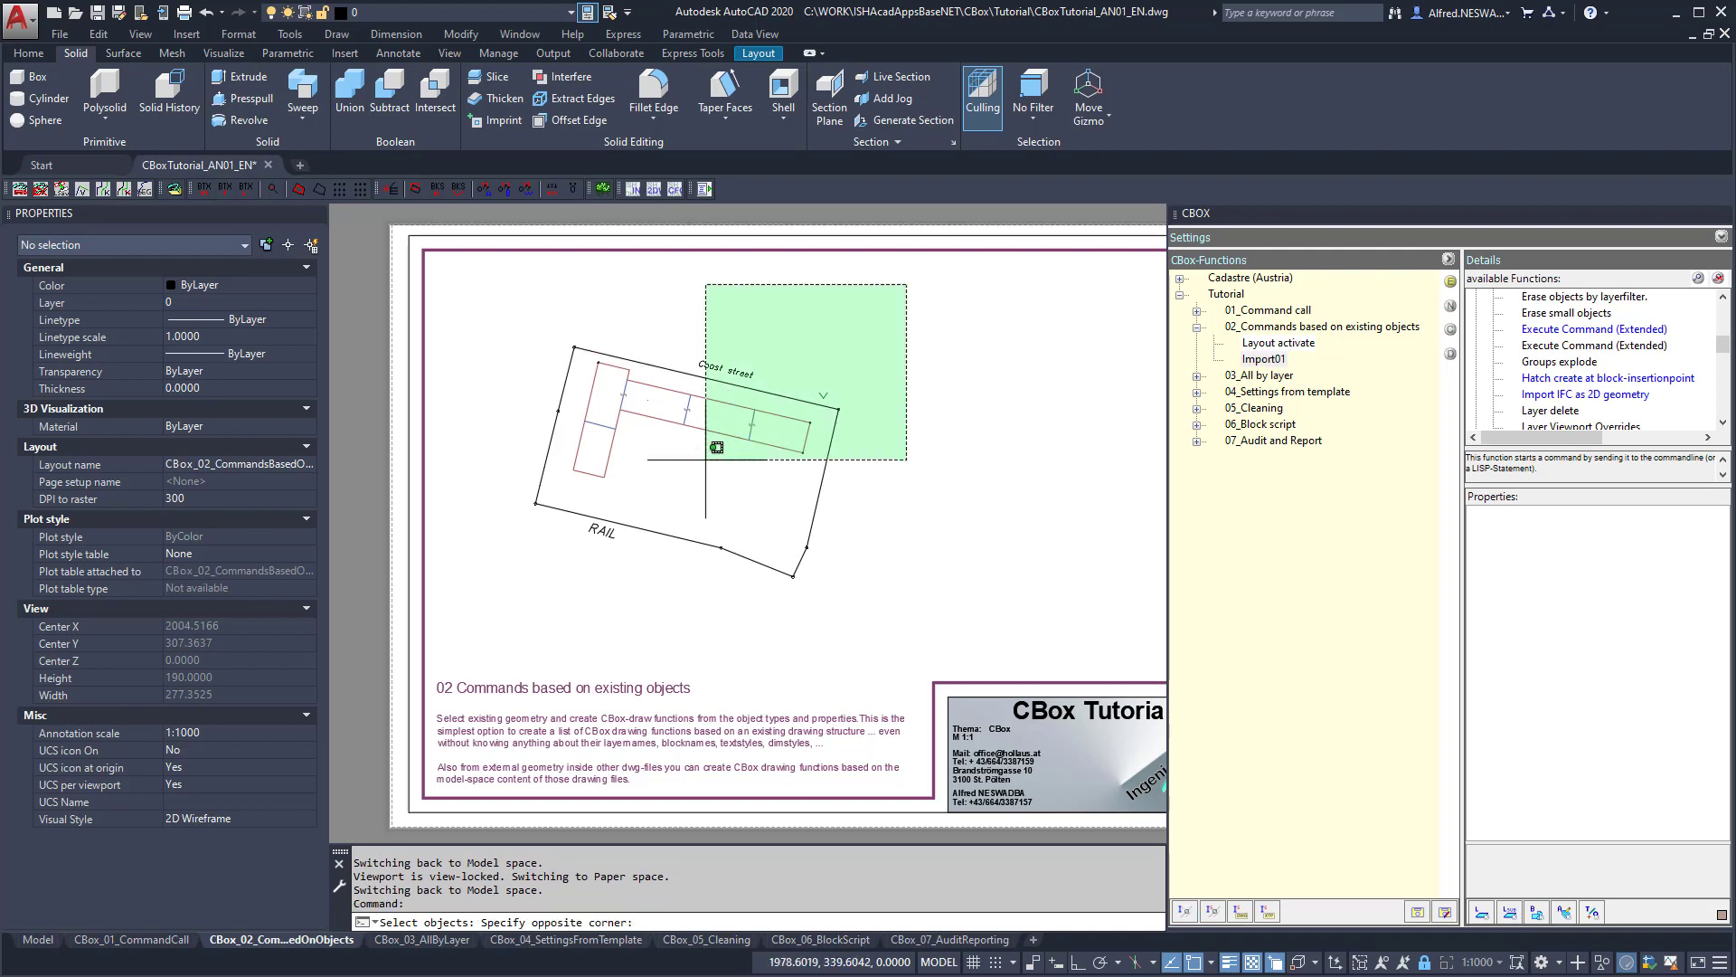
click(477, 622)
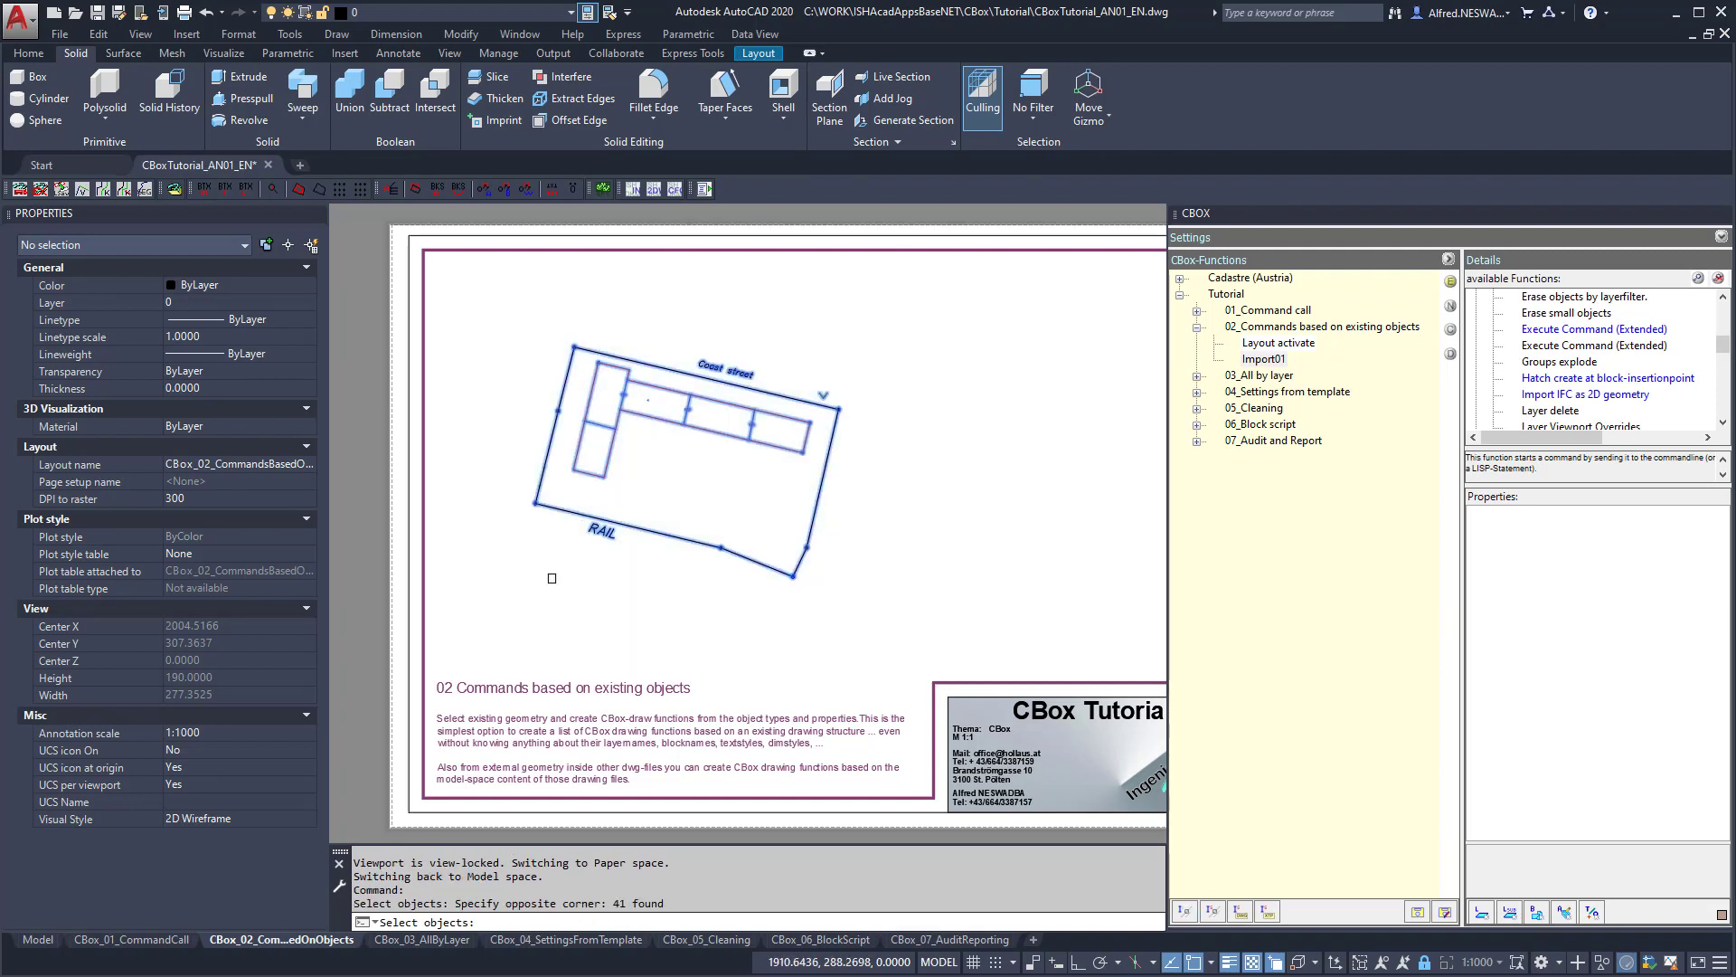
key(Return)
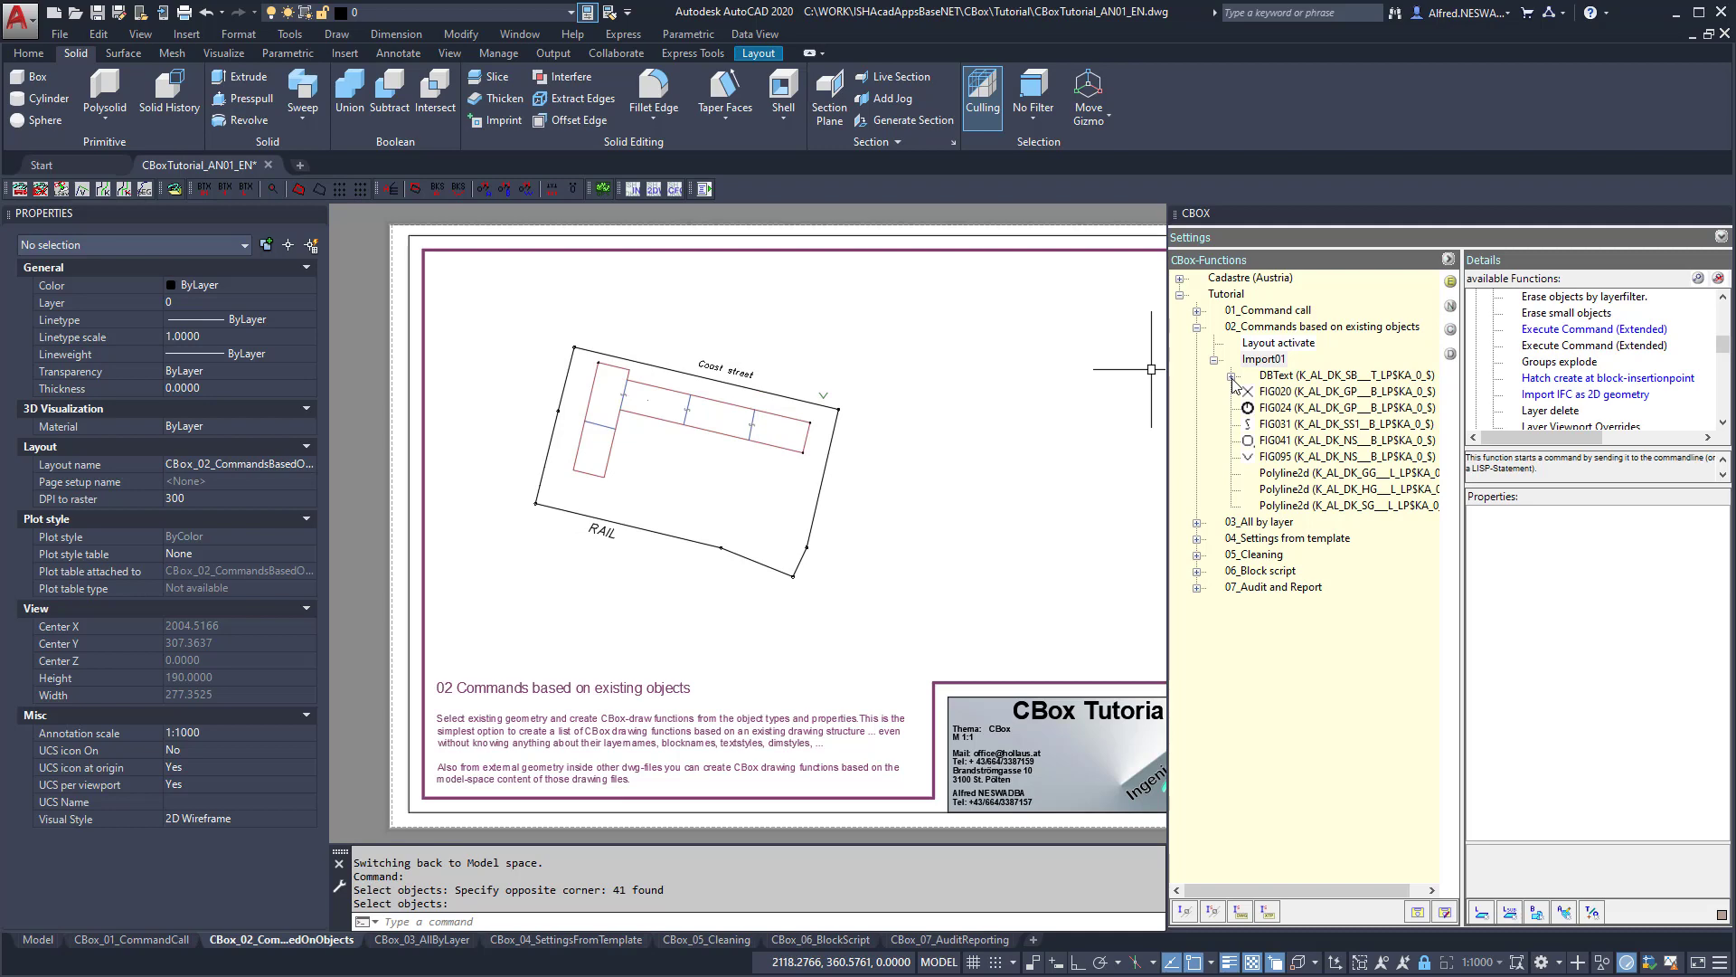
Examine the properties of the imported block, NORM text and polyline functions in Import01, then turn off editing of the function tree.
click(1277, 408)
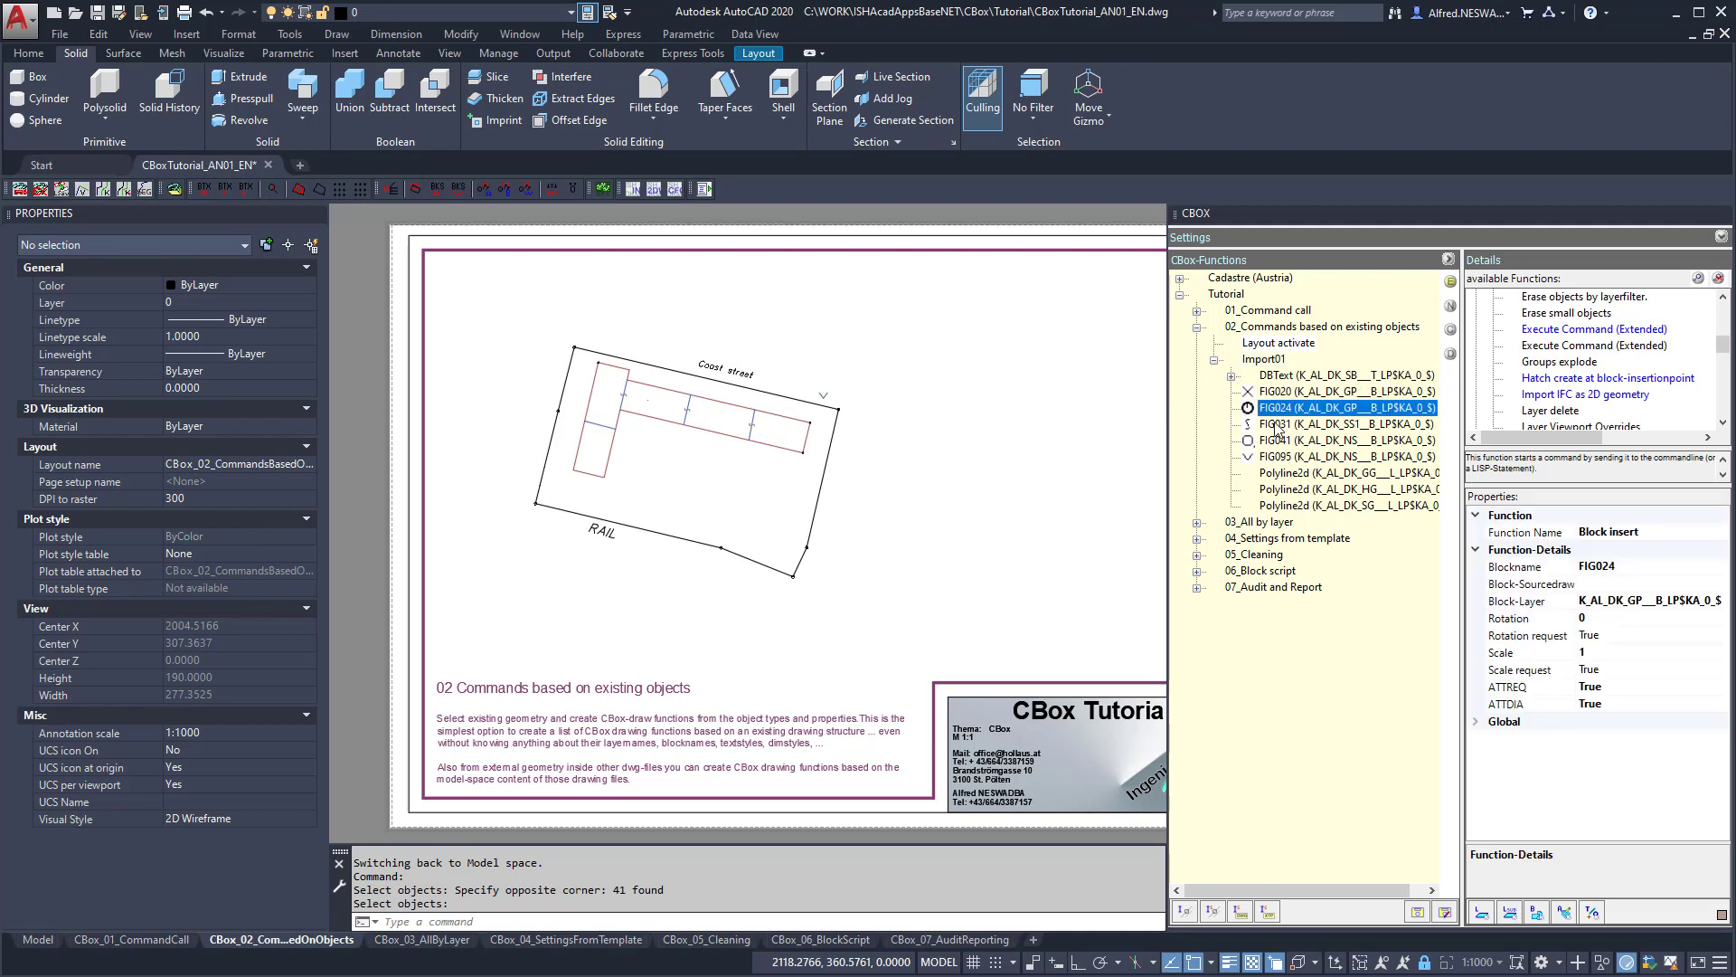
click(1277, 426)
click(1275, 441)
click(1271, 458)
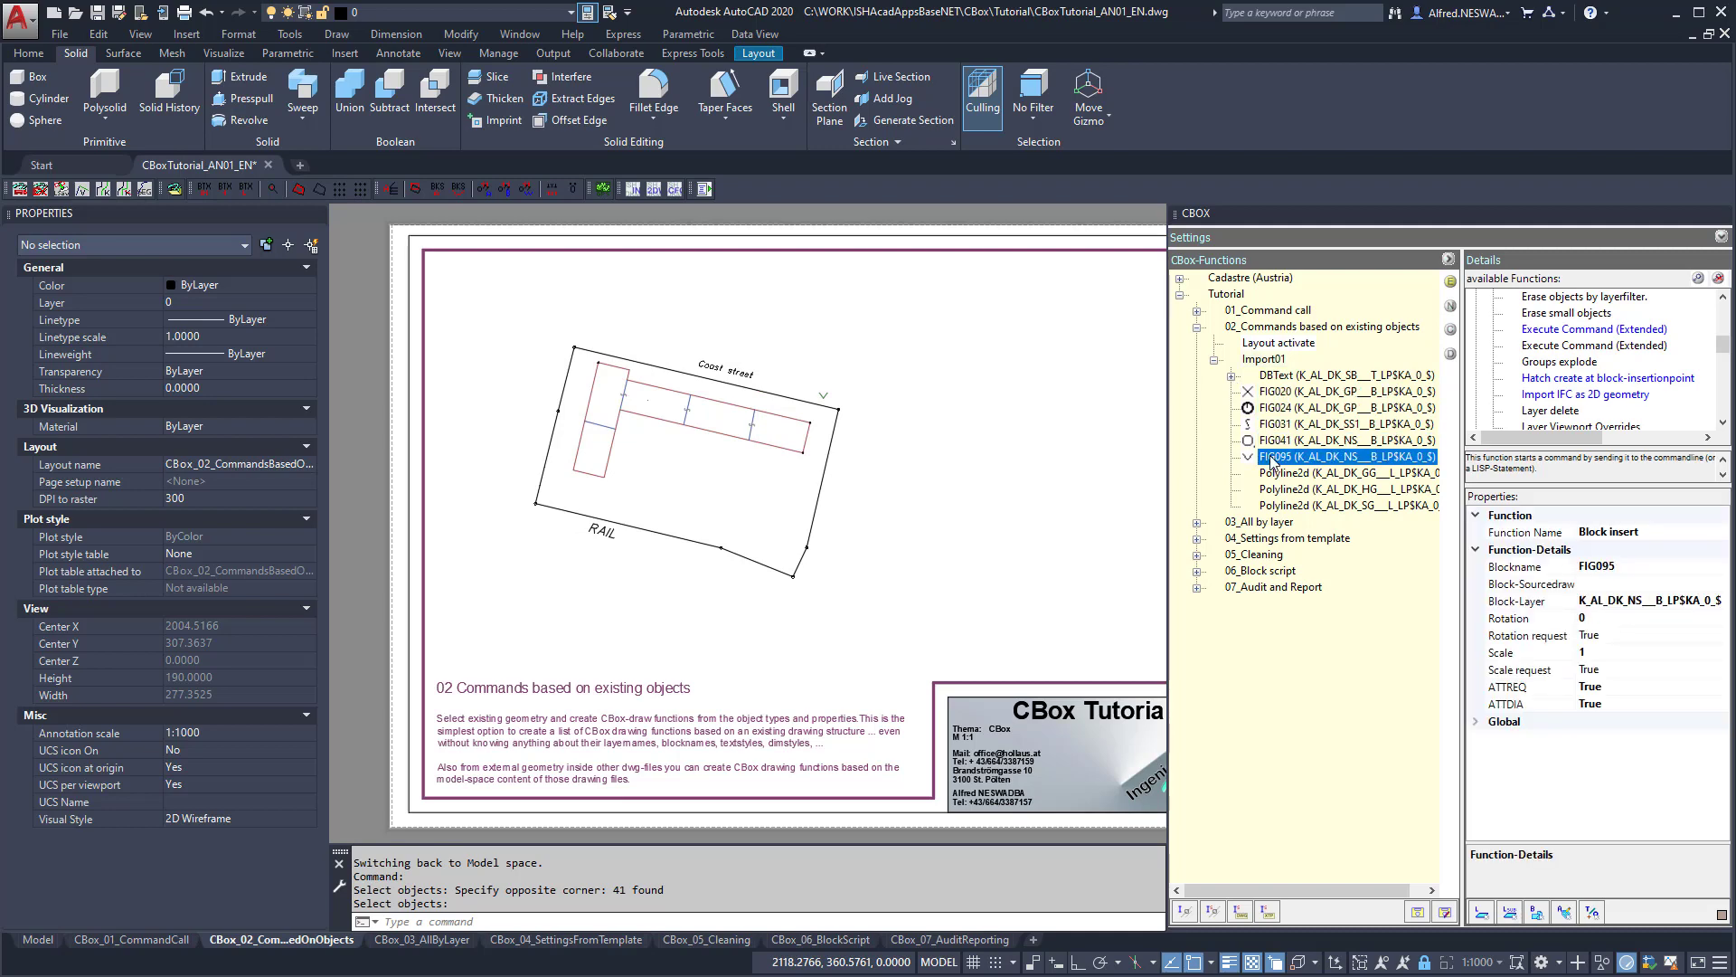
click(1231, 376)
click(1289, 394)
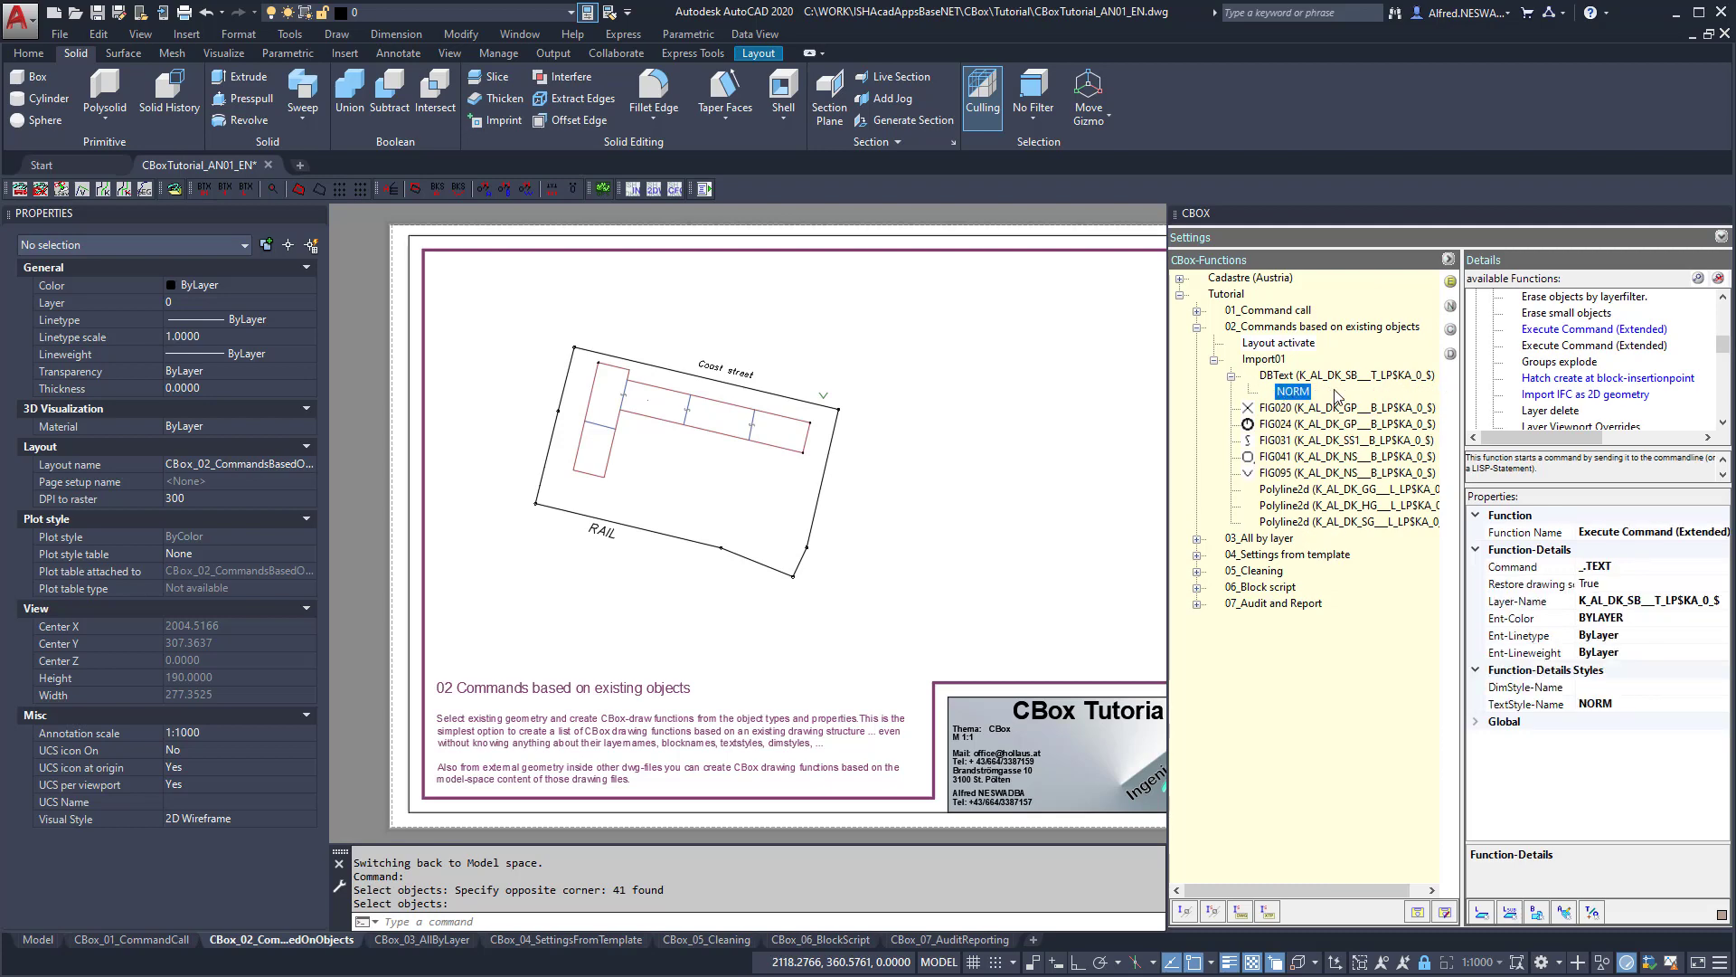
click(1273, 490)
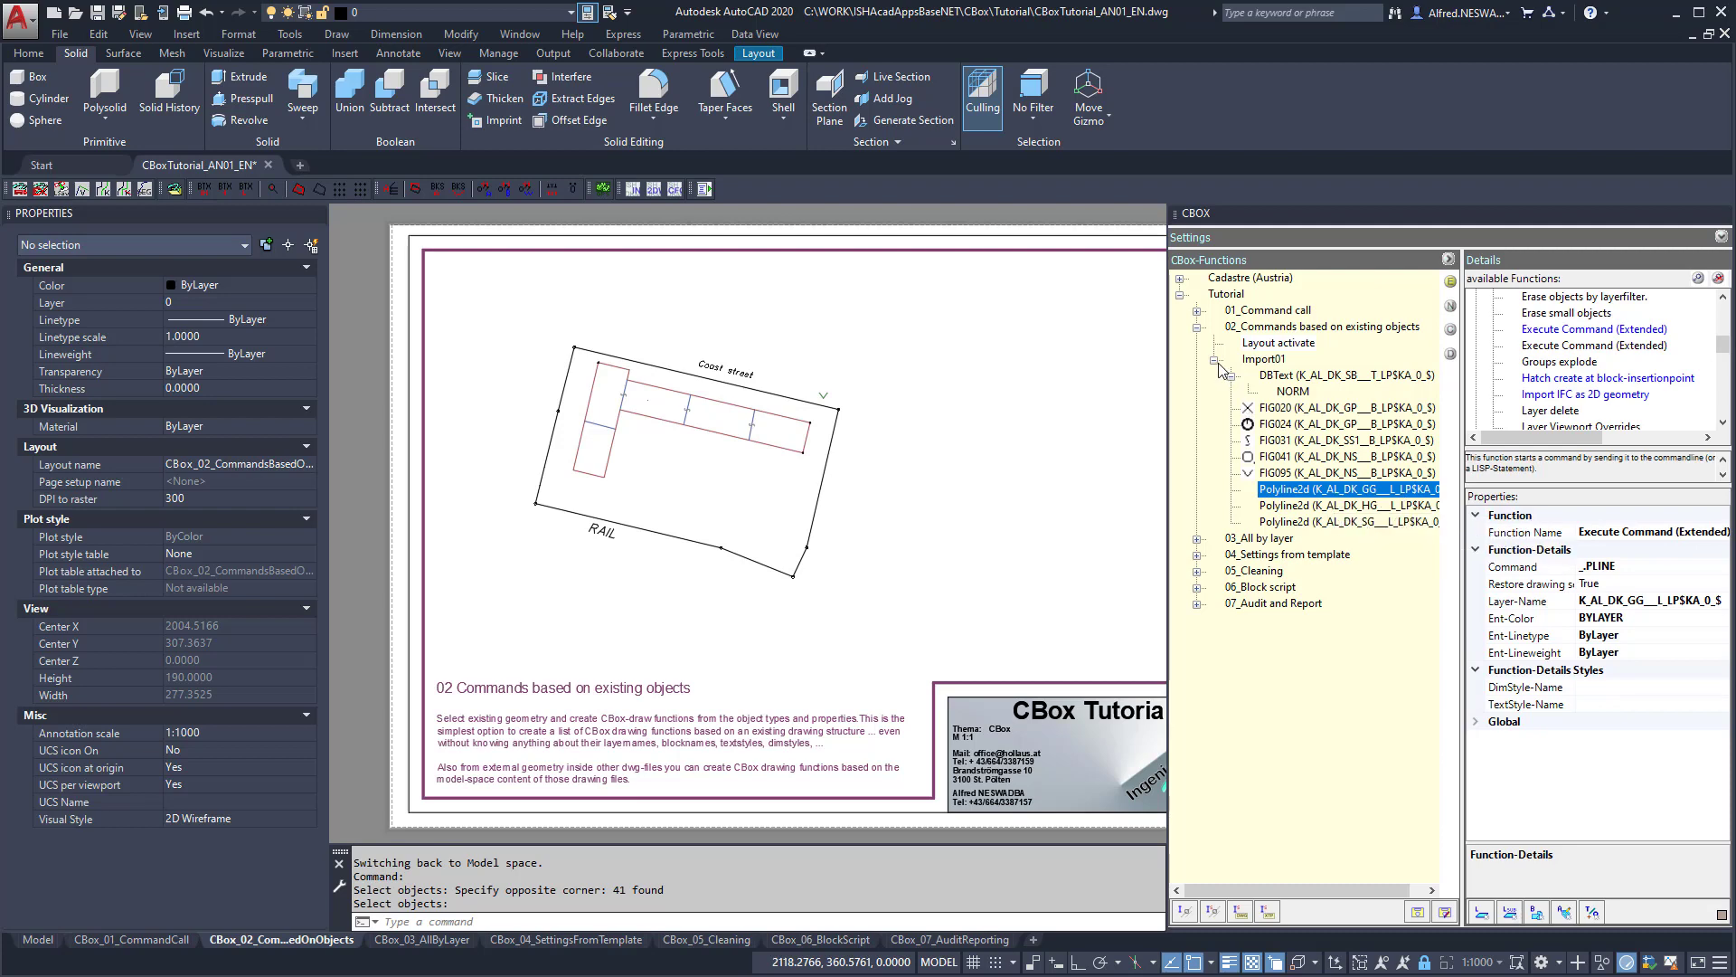
click(1448, 285)
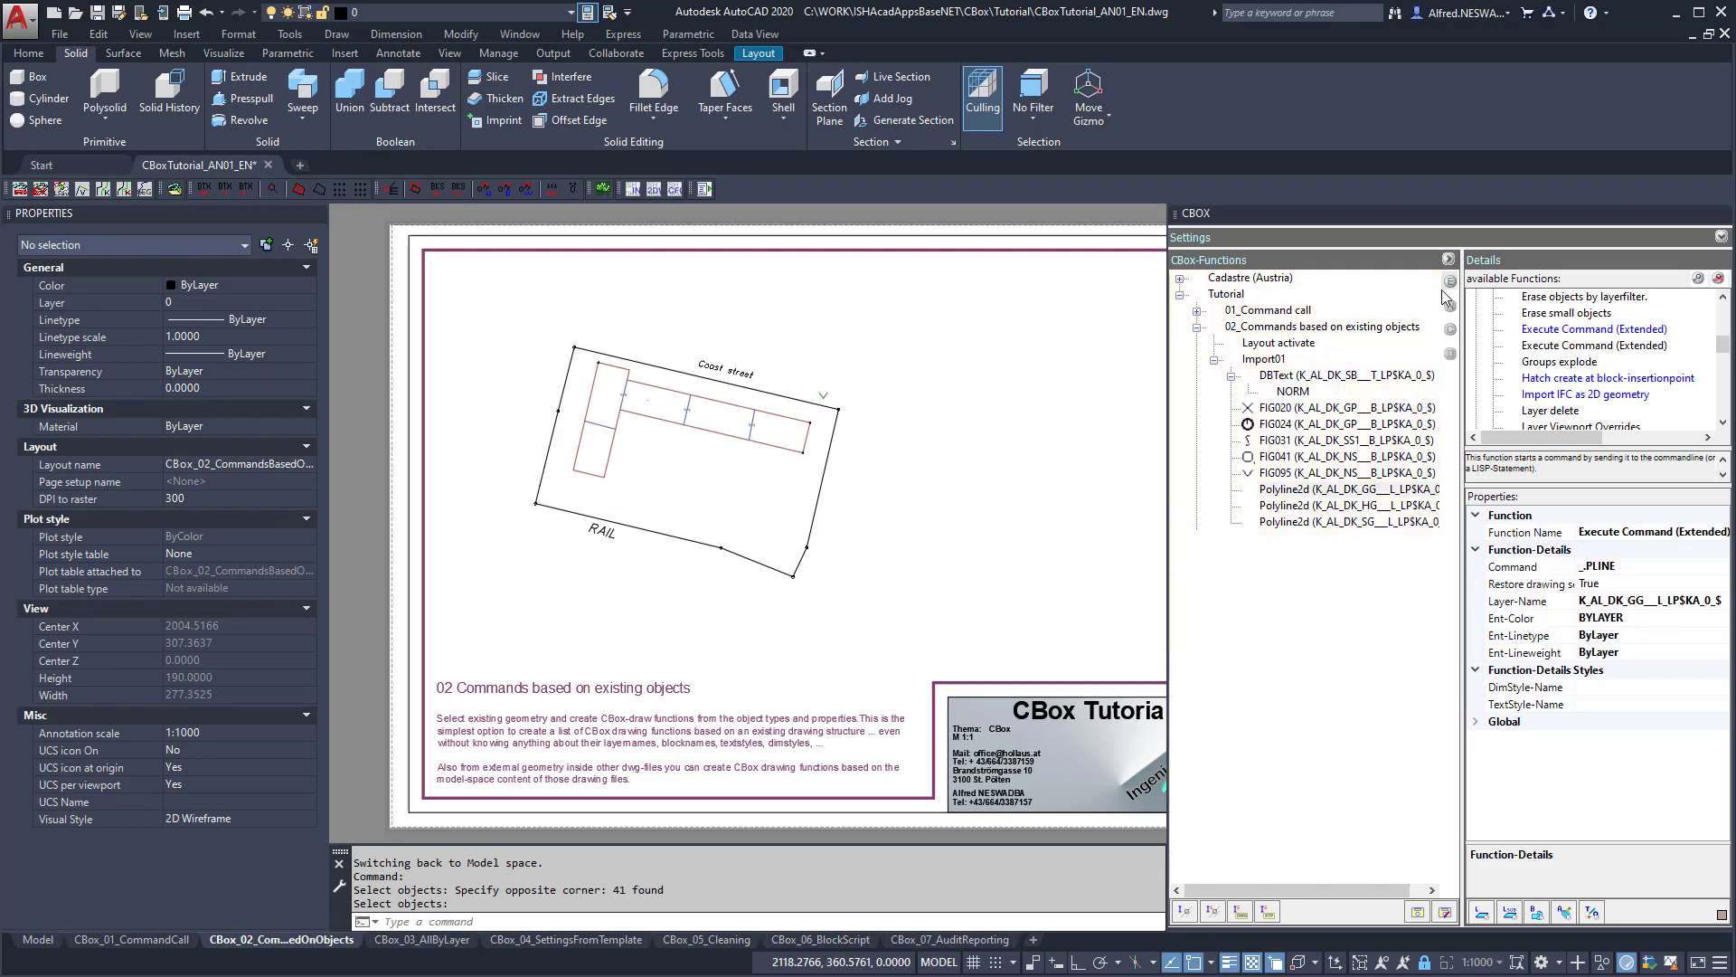
Run the imported FIG020 function to insert its block beside the red outline's upper-left corner at scale 1, rotation 0, with point number 123.
click(1277, 414)
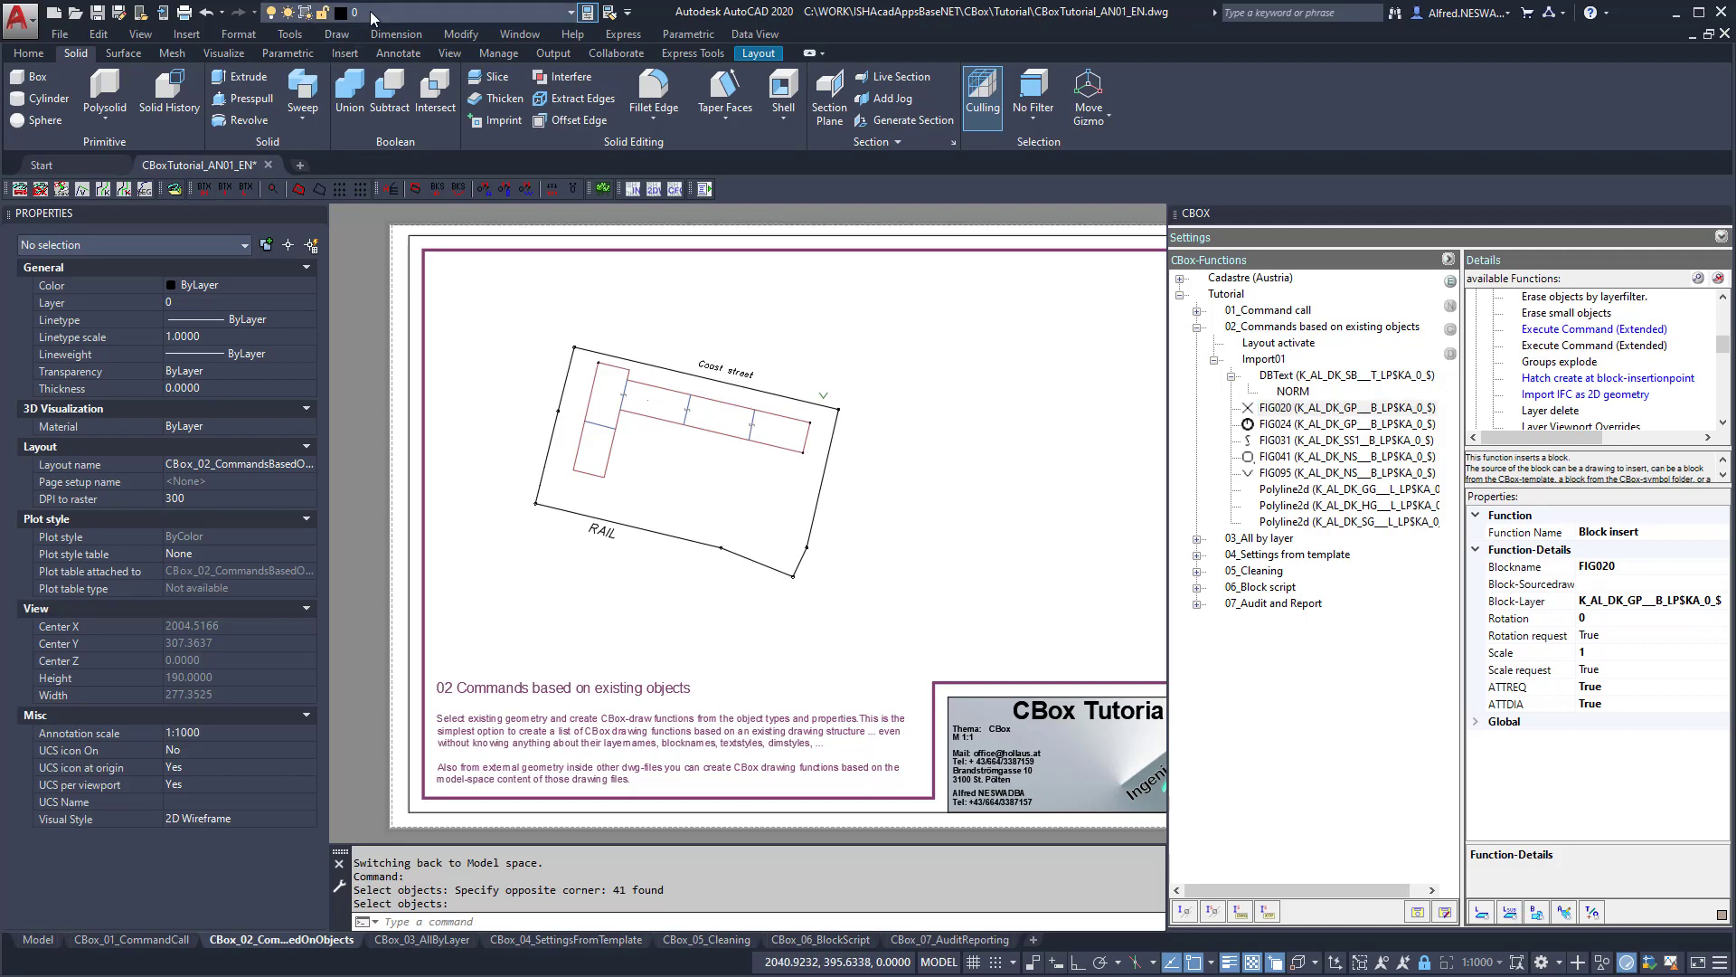
drag(1291, 410, 877, 435)
scroll(813, 553, up, 8)
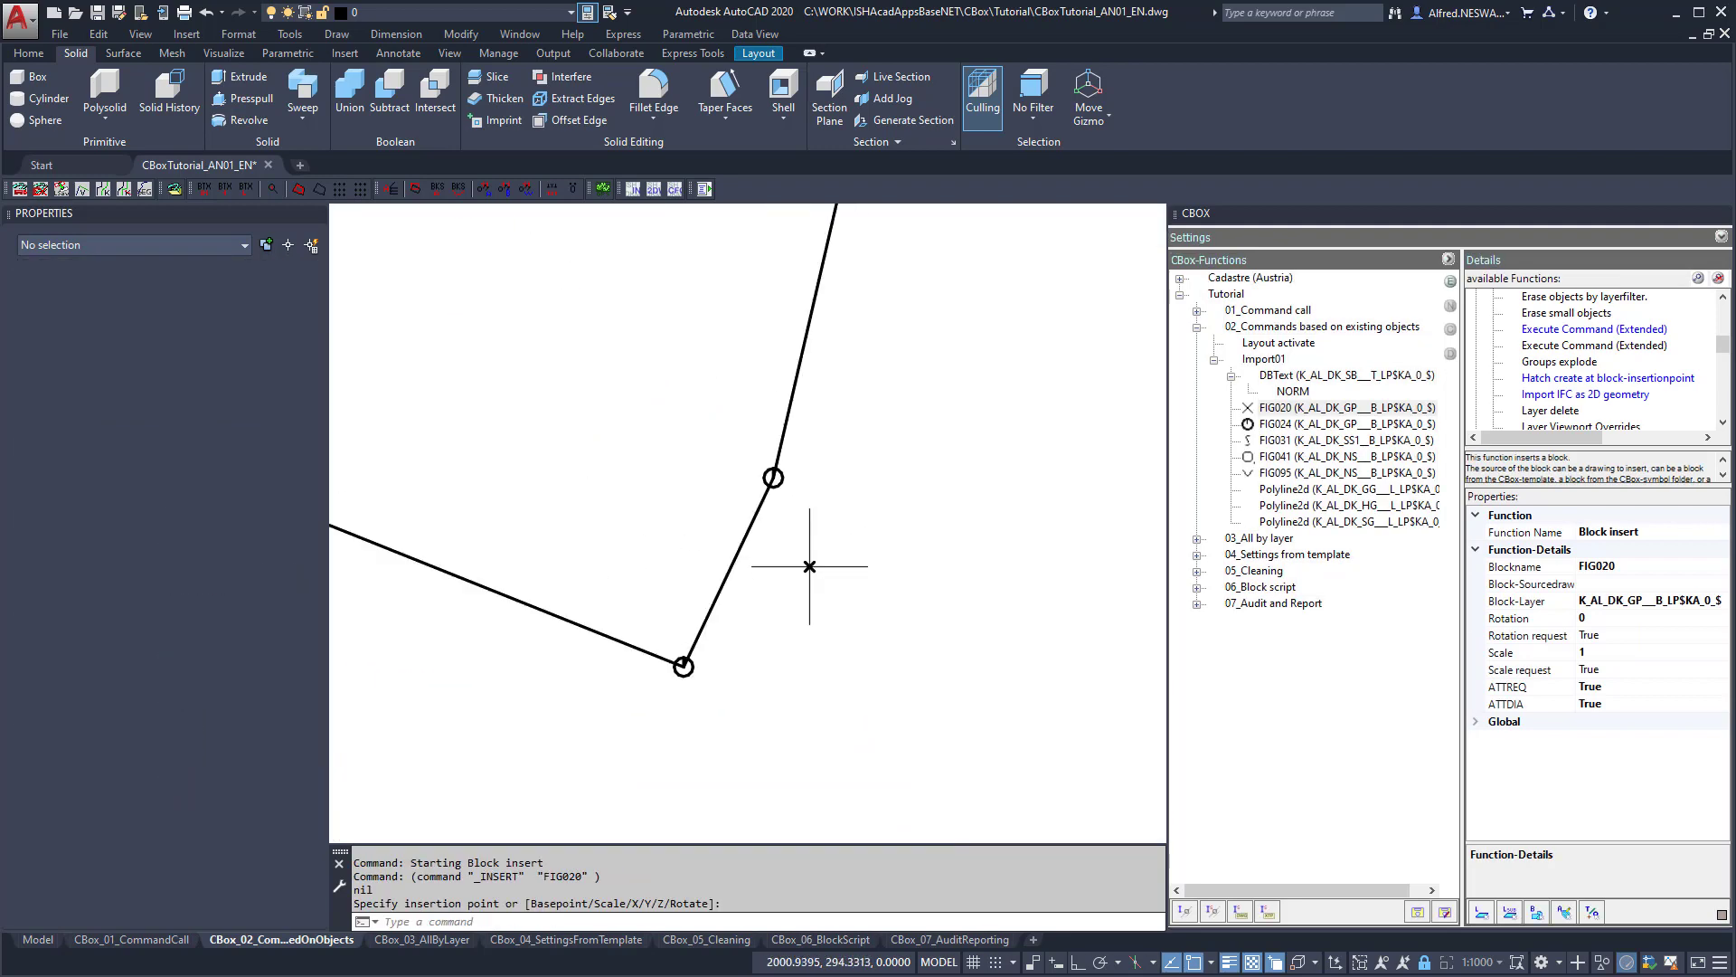
scroll(810, 532, down, 8)
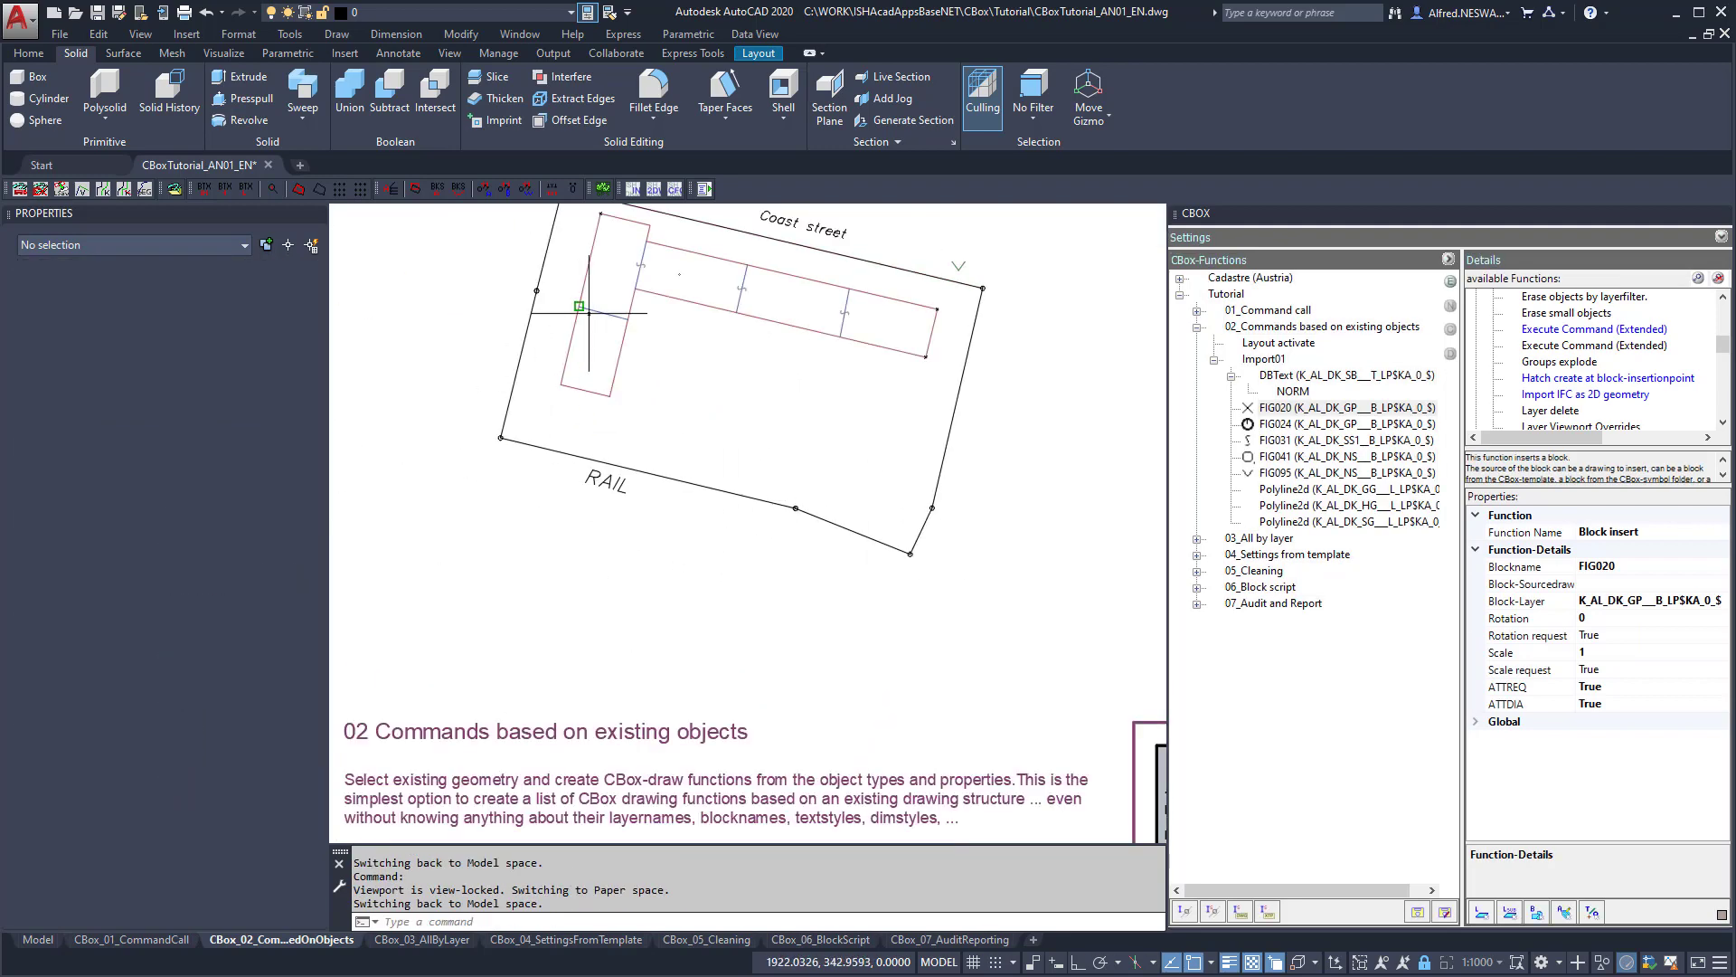
scroll(592, 412, up, 4)
scroll(593, 412, up, 8)
scroll(597, 349, down, 2)
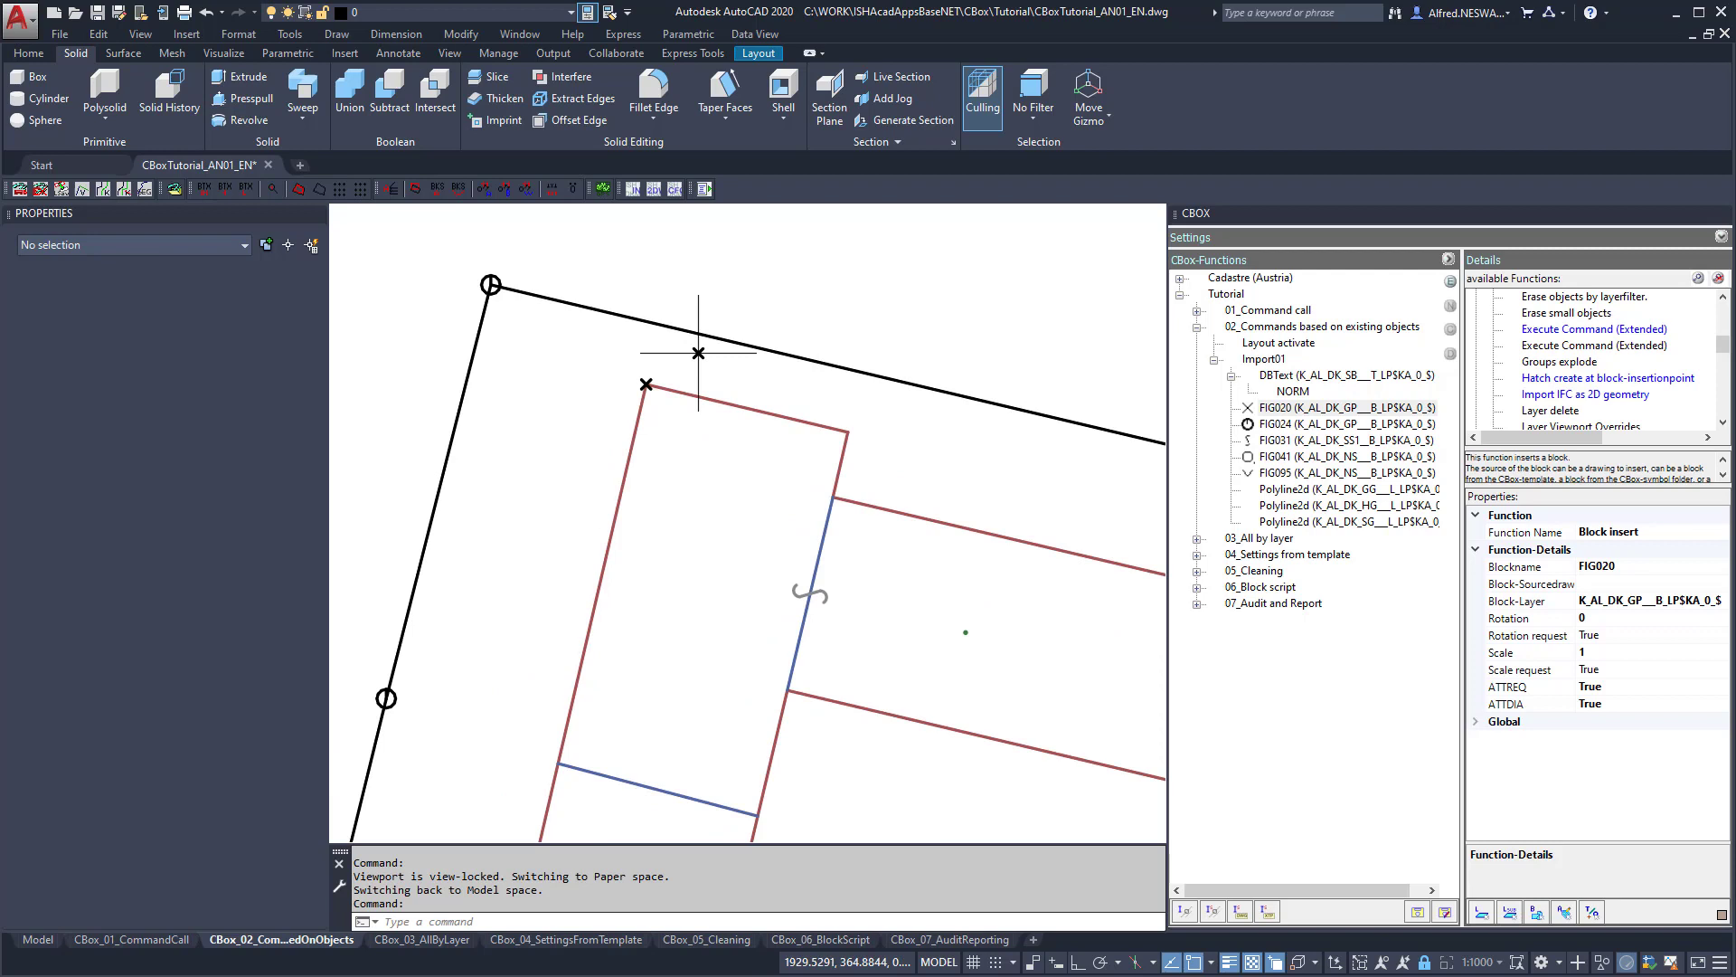
click(583, 395)
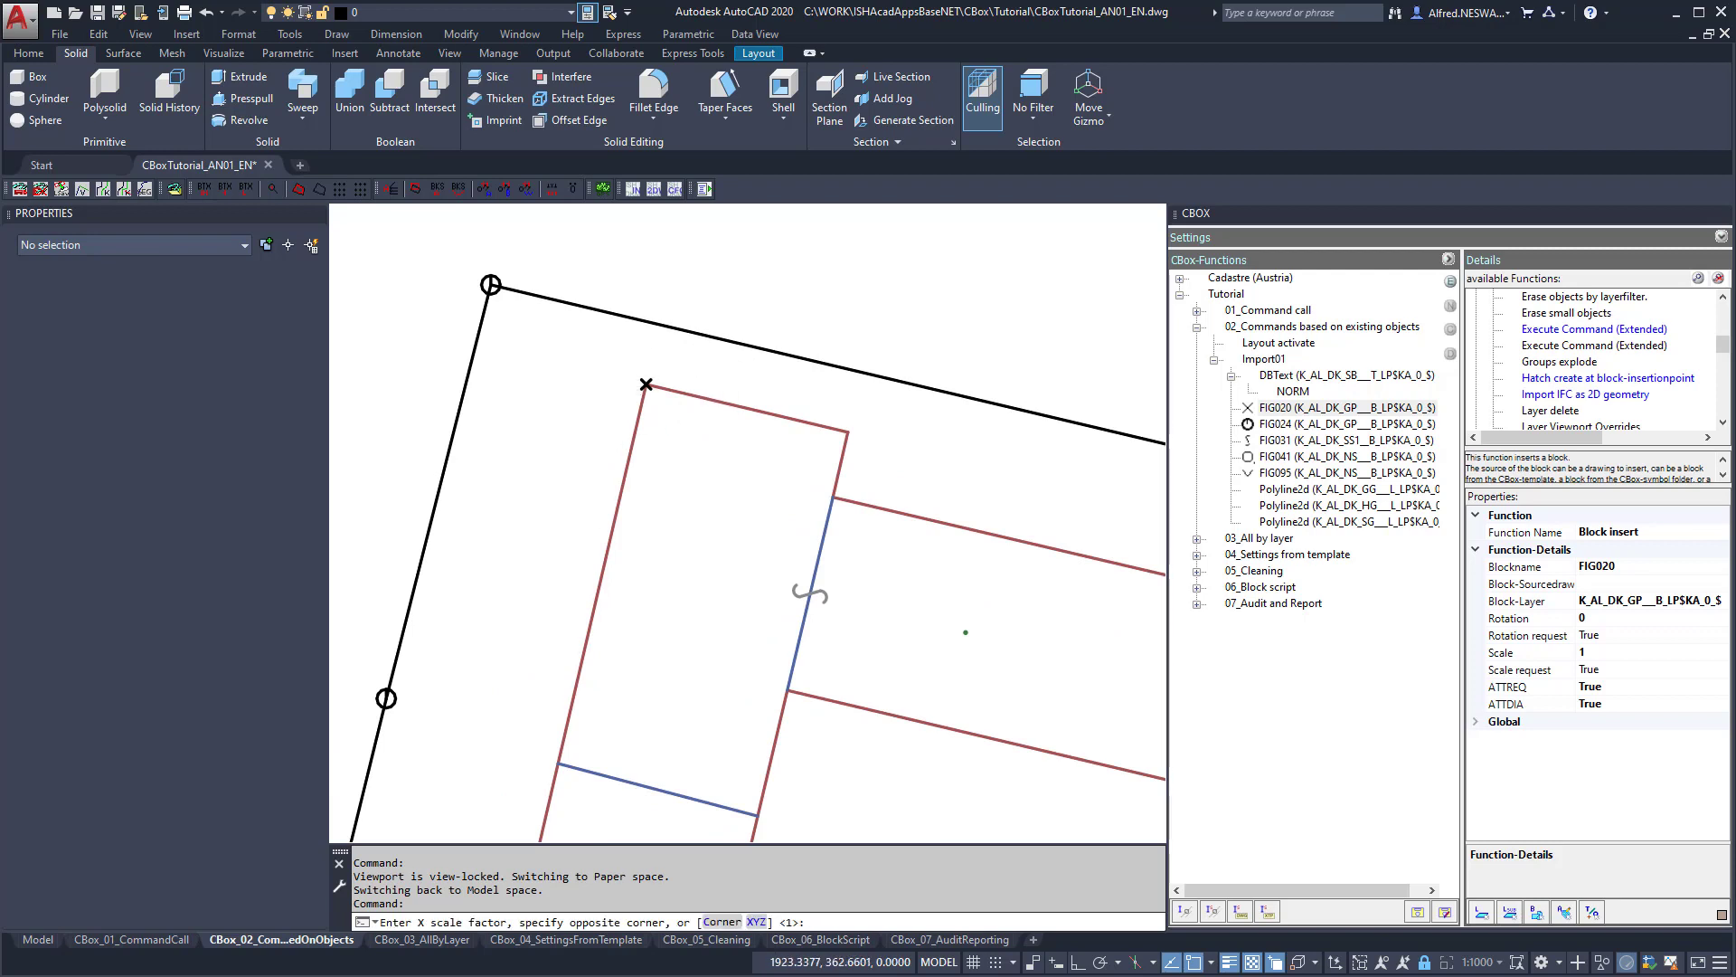
key(Return)
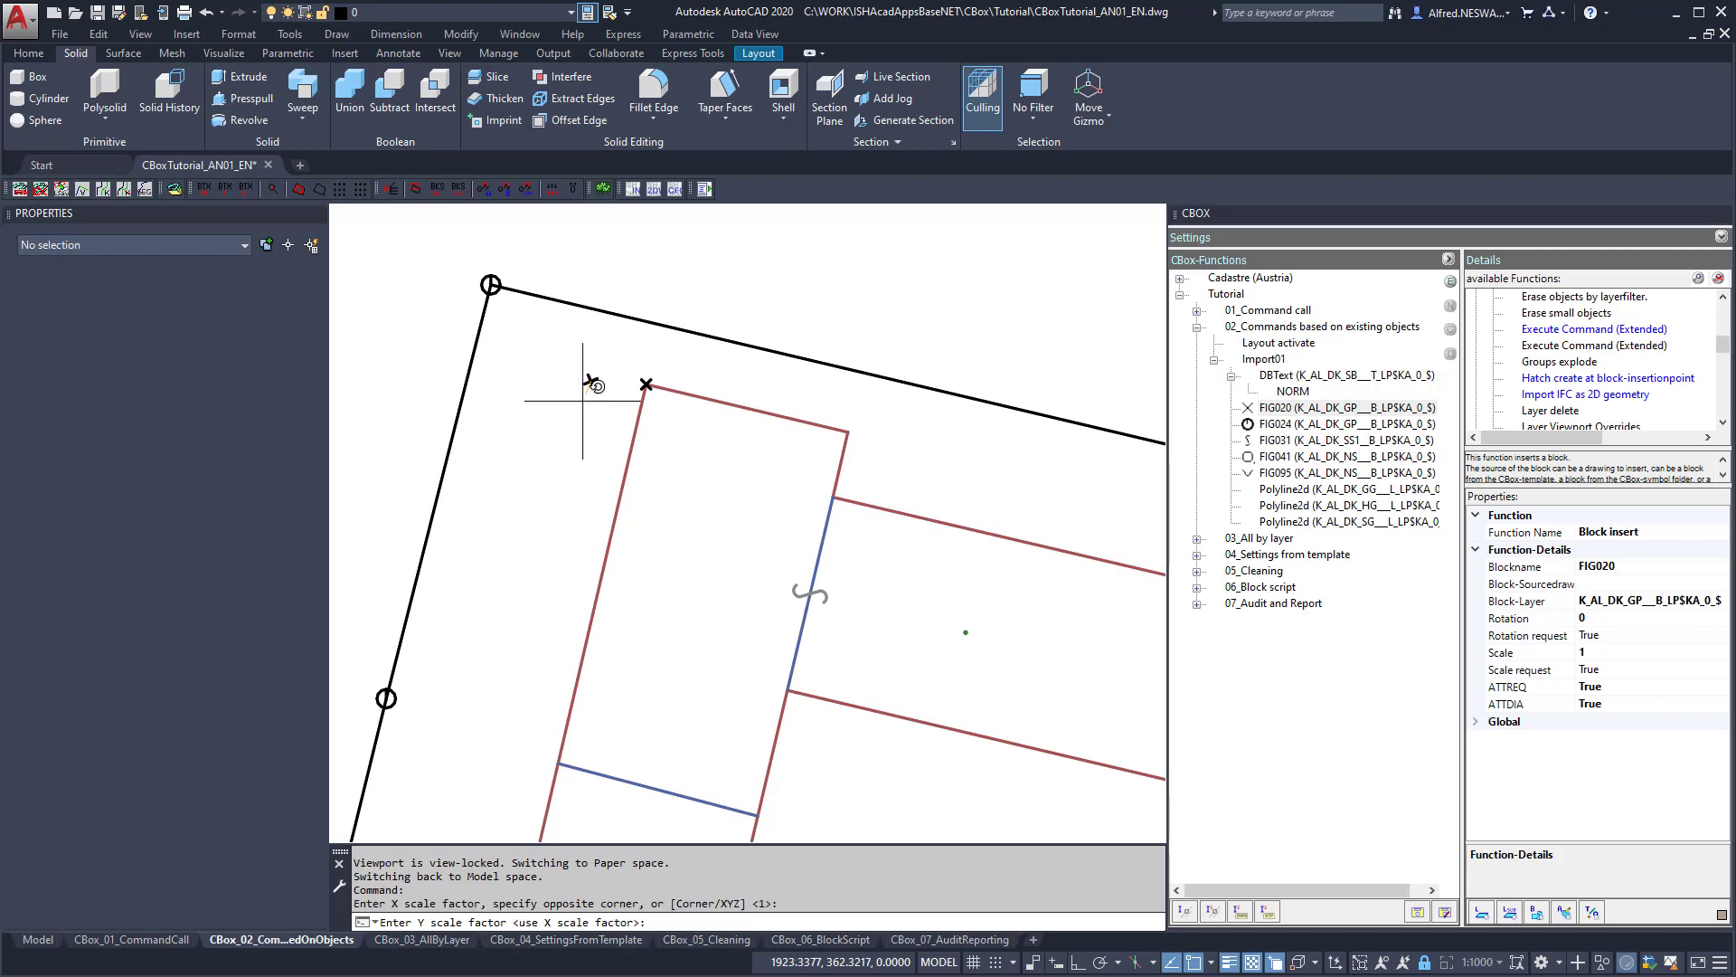
key(Return)
key(Return)
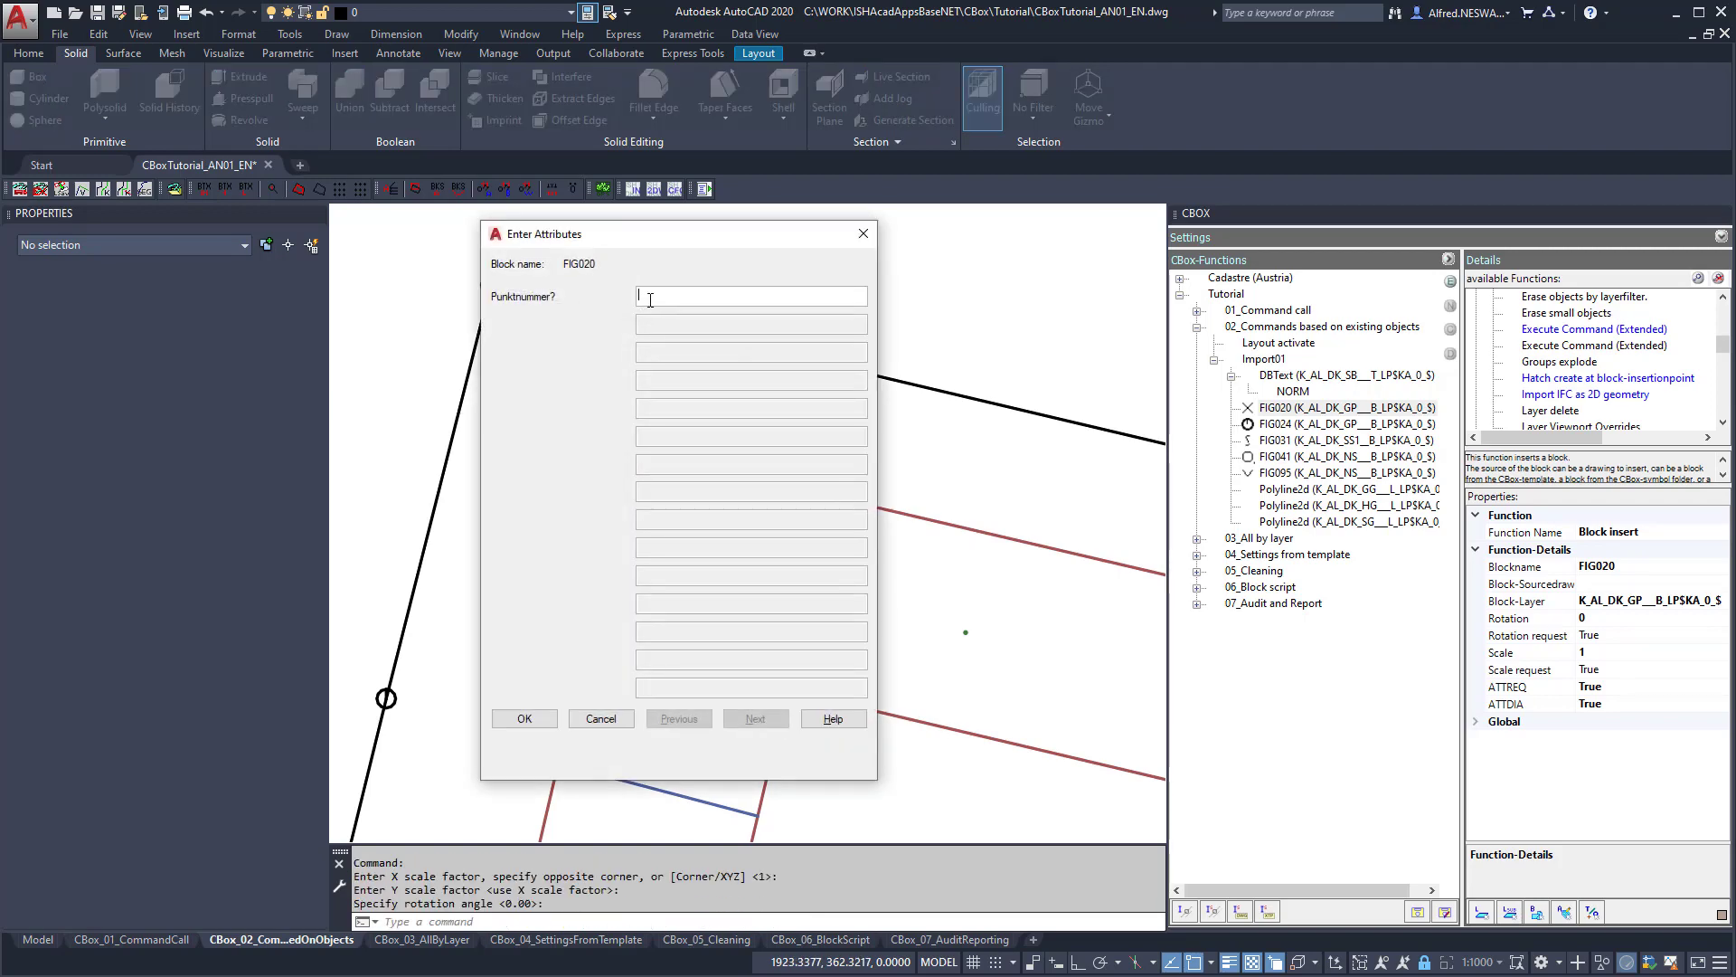
text(123)
click(527, 723)
Select the new and the existing FIG020 cross symbols, compare their layer and properties, and clear the selection.
click(561, 412)
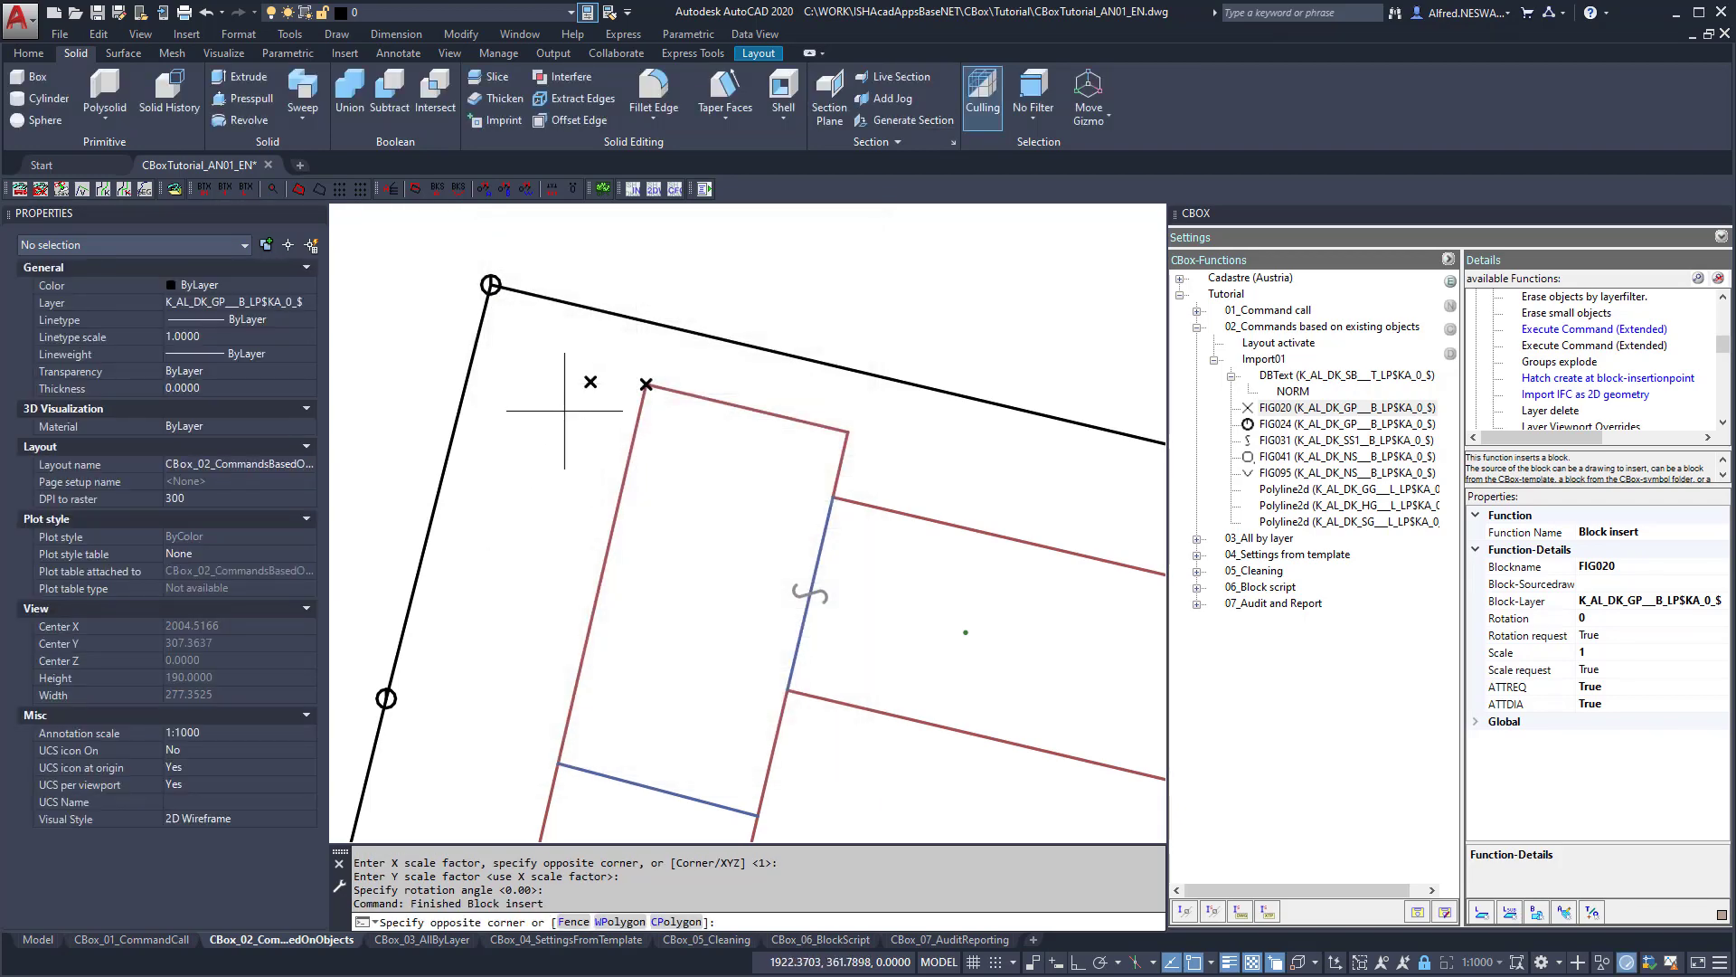
click(671, 352)
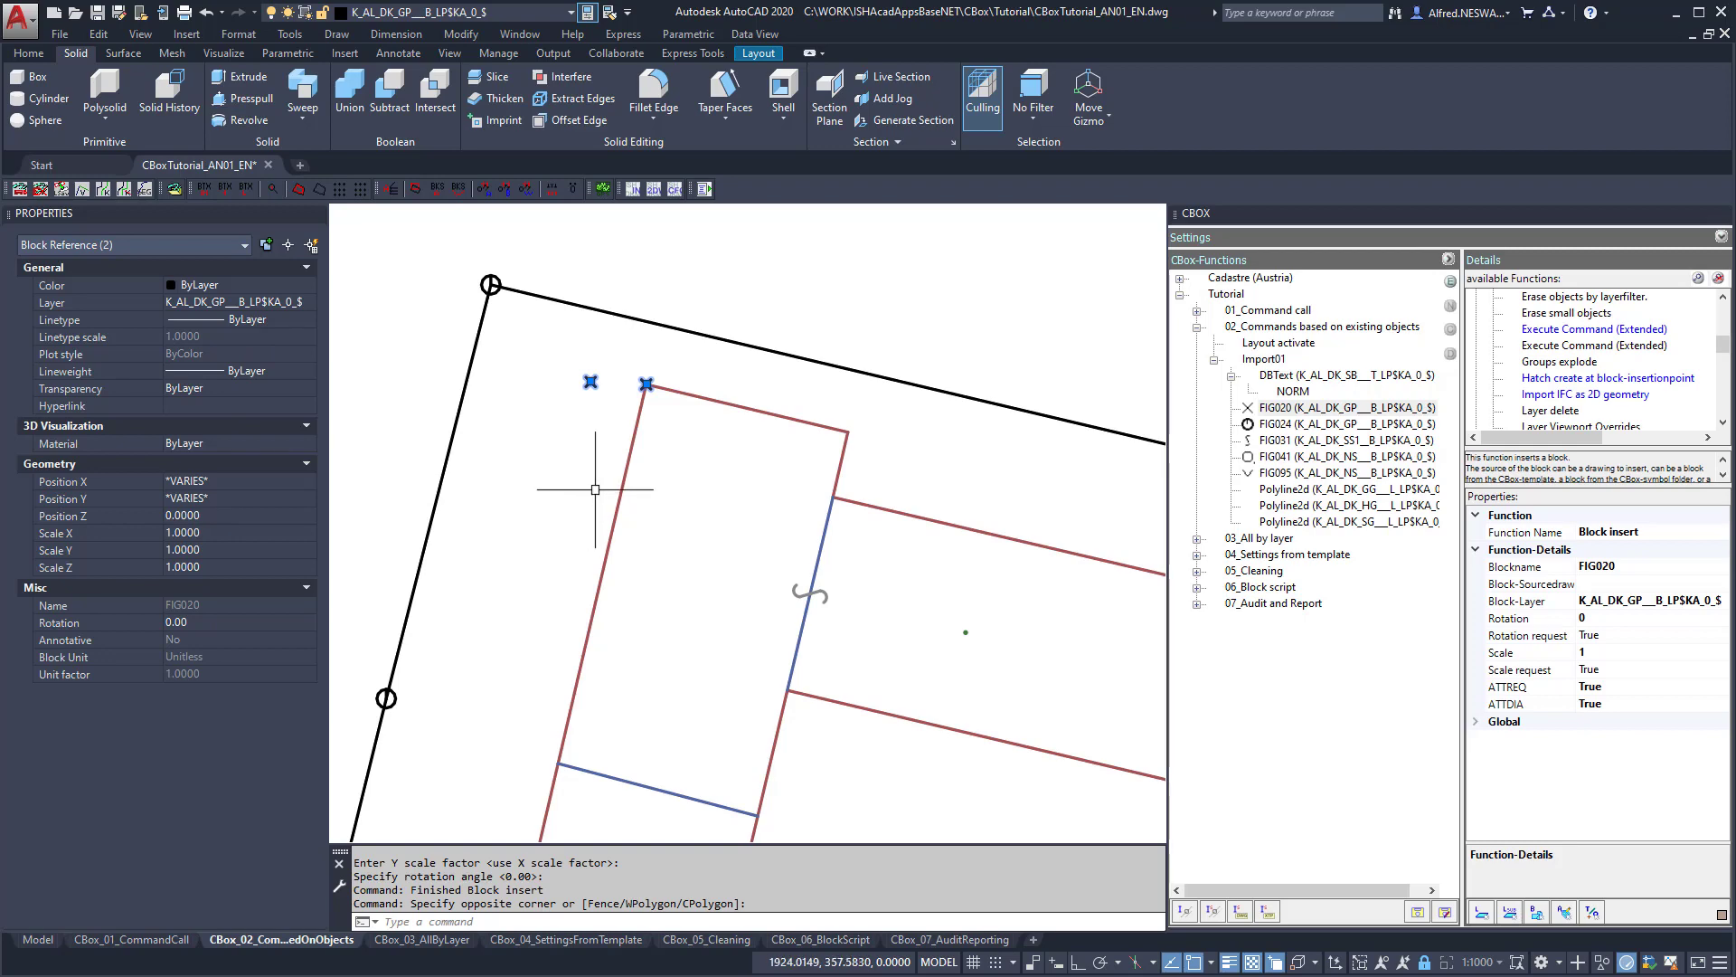
key(Escape)
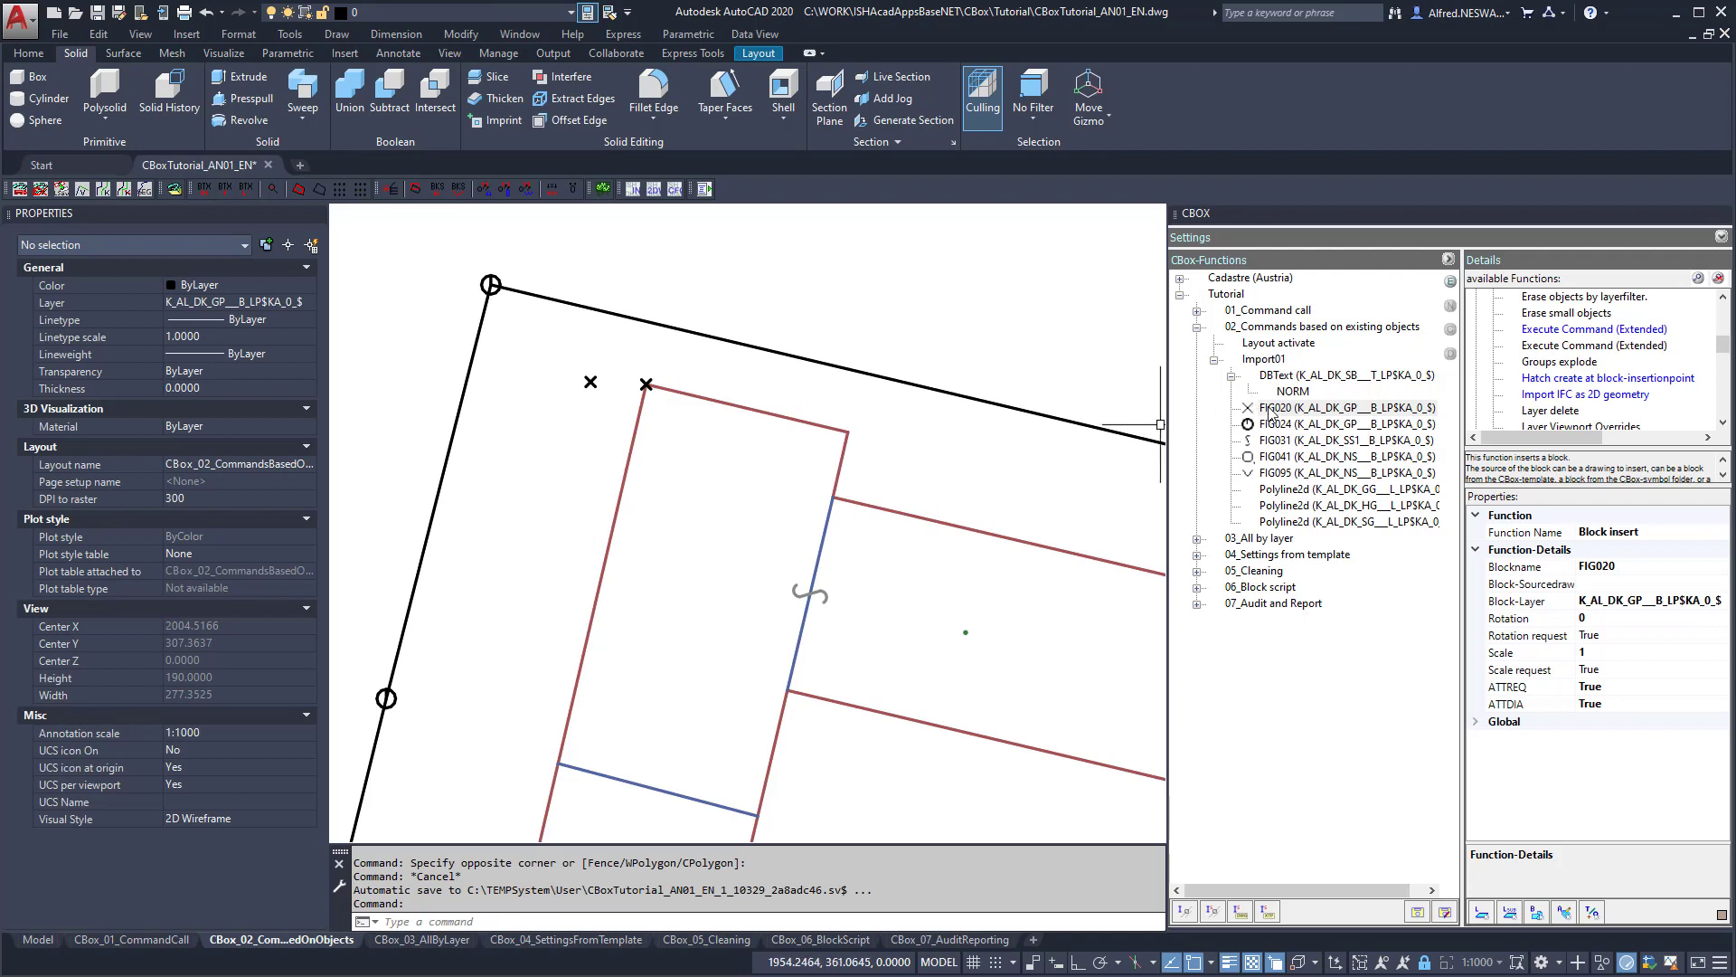
Rename the imported FIG095 block function as Traffic Road Symbol.
click(1311, 414)
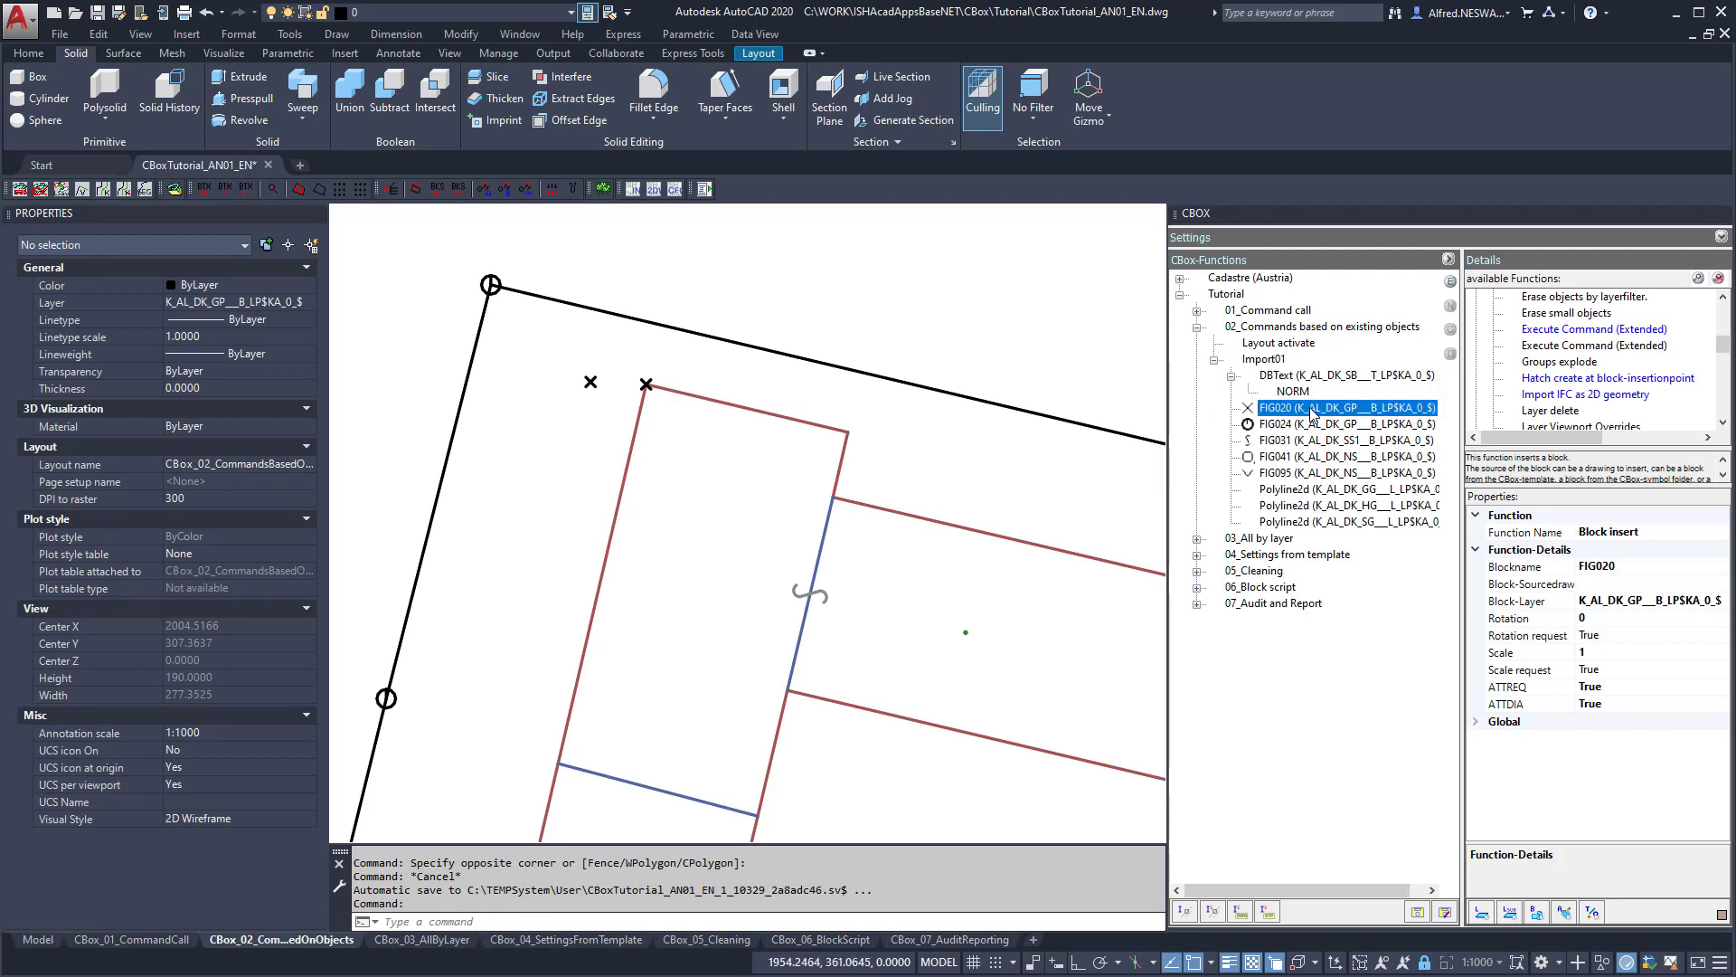
click(1302, 472)
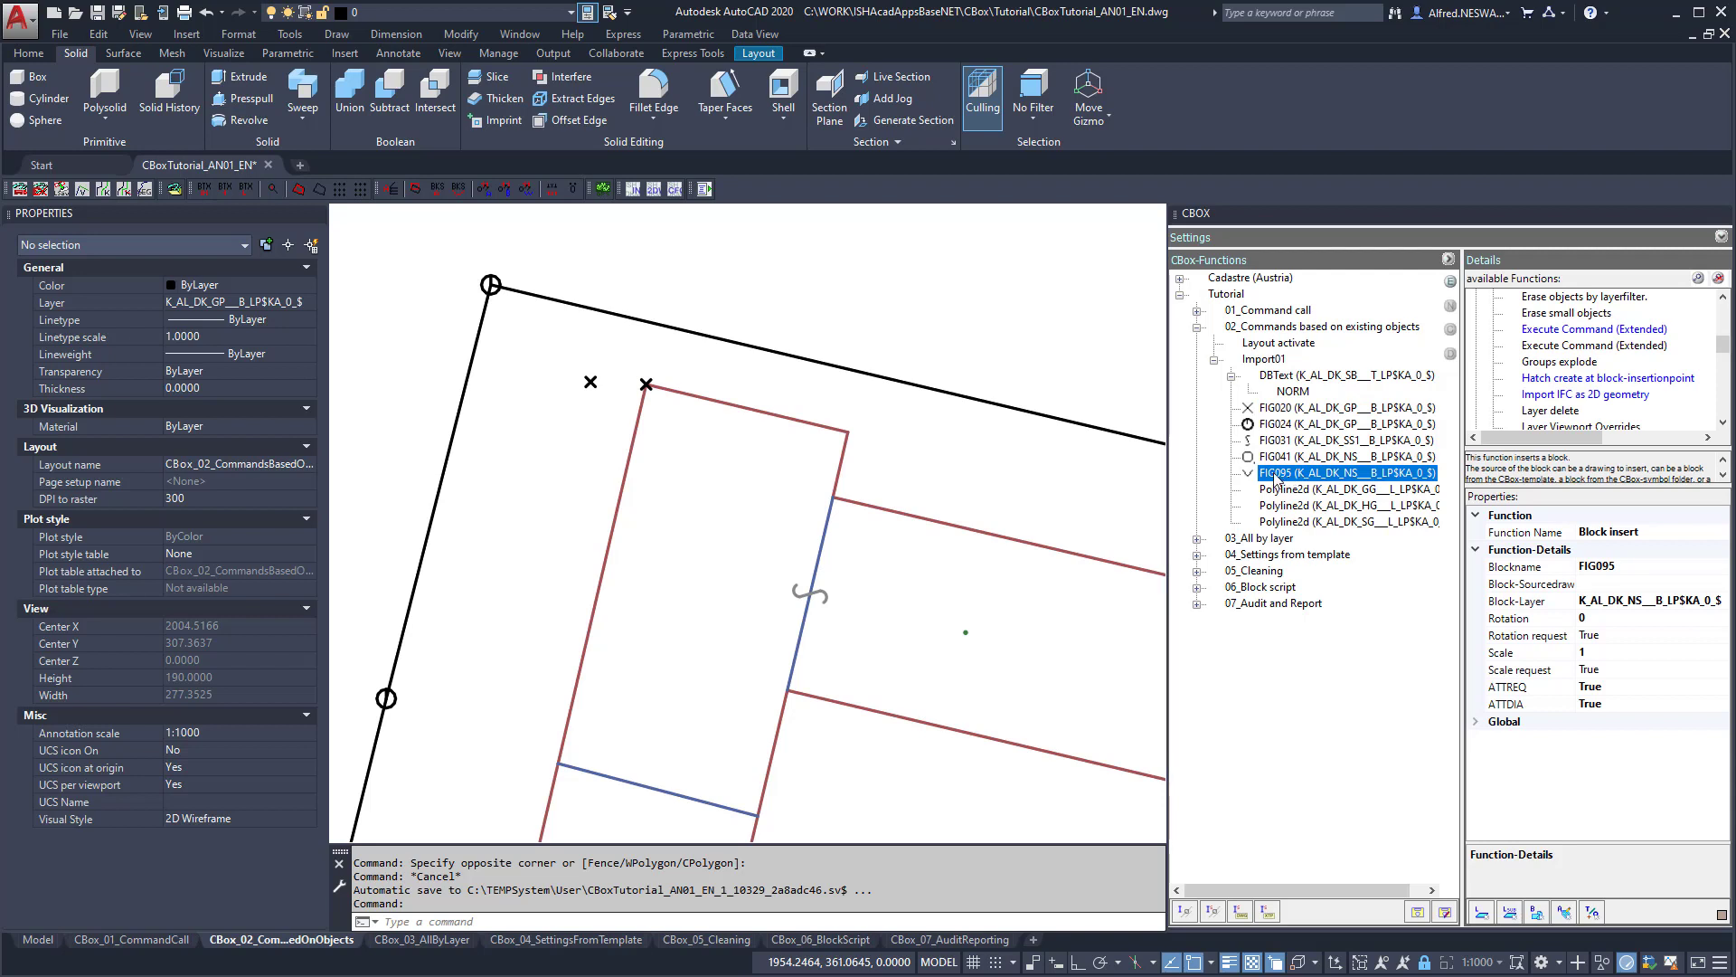
click(1450, 283)
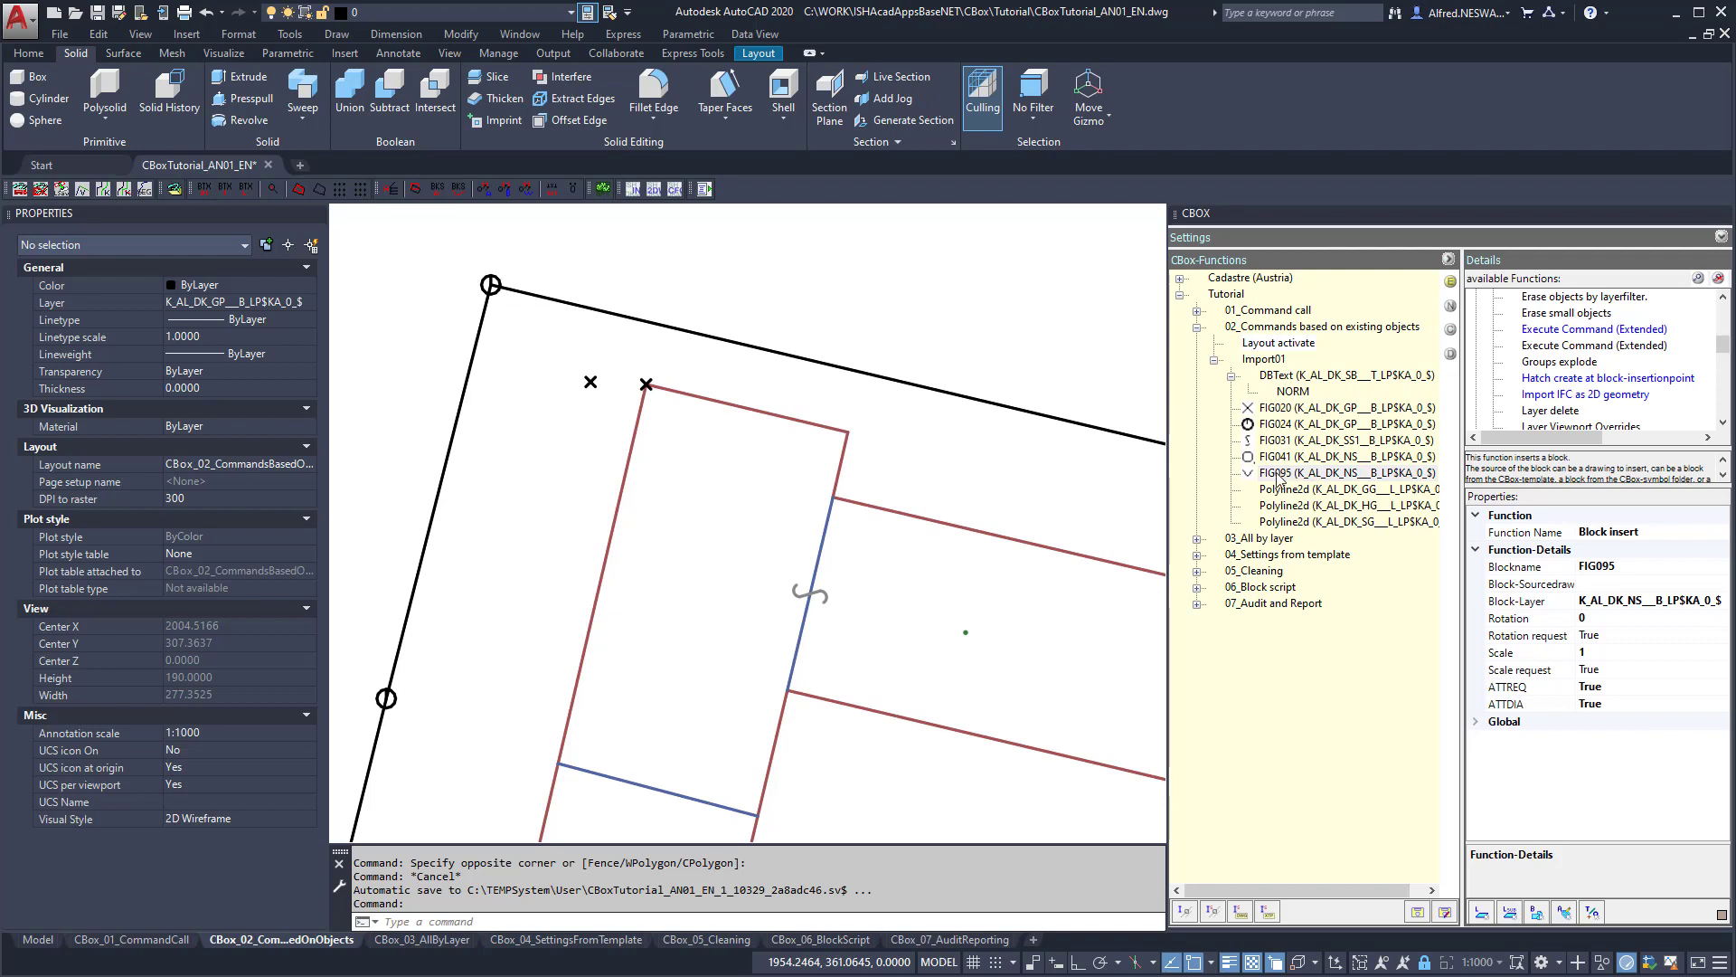
click(1280, 475)
text(Traf)
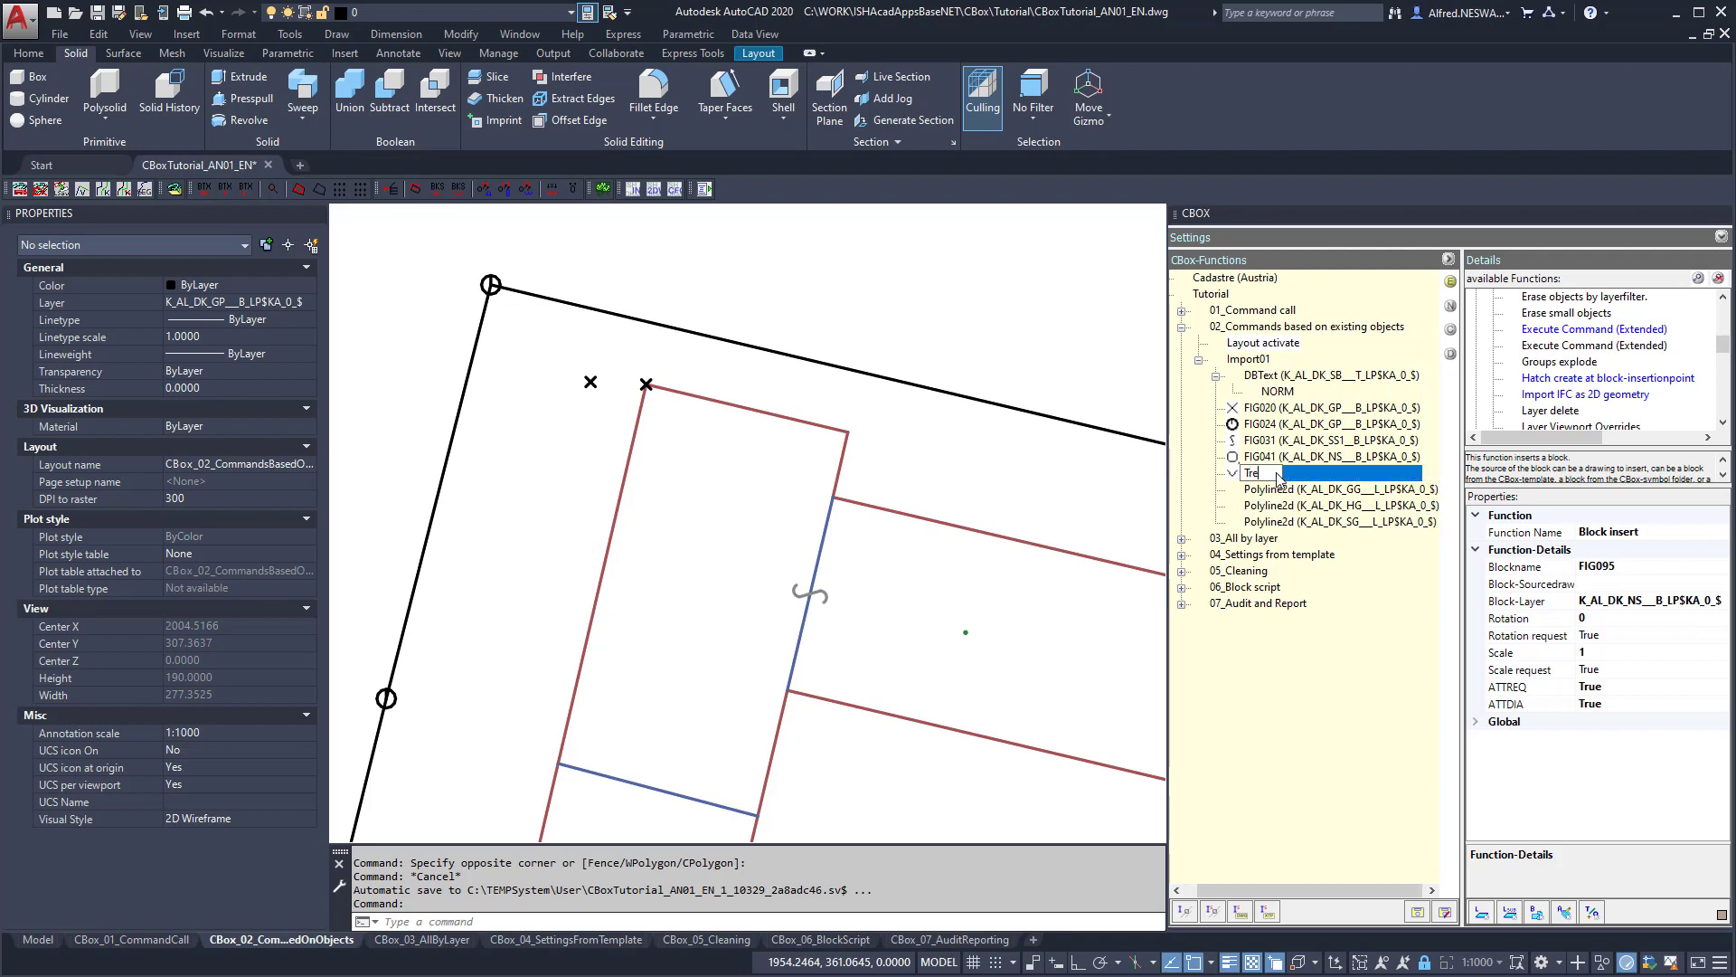
text(fic Road Symbol)
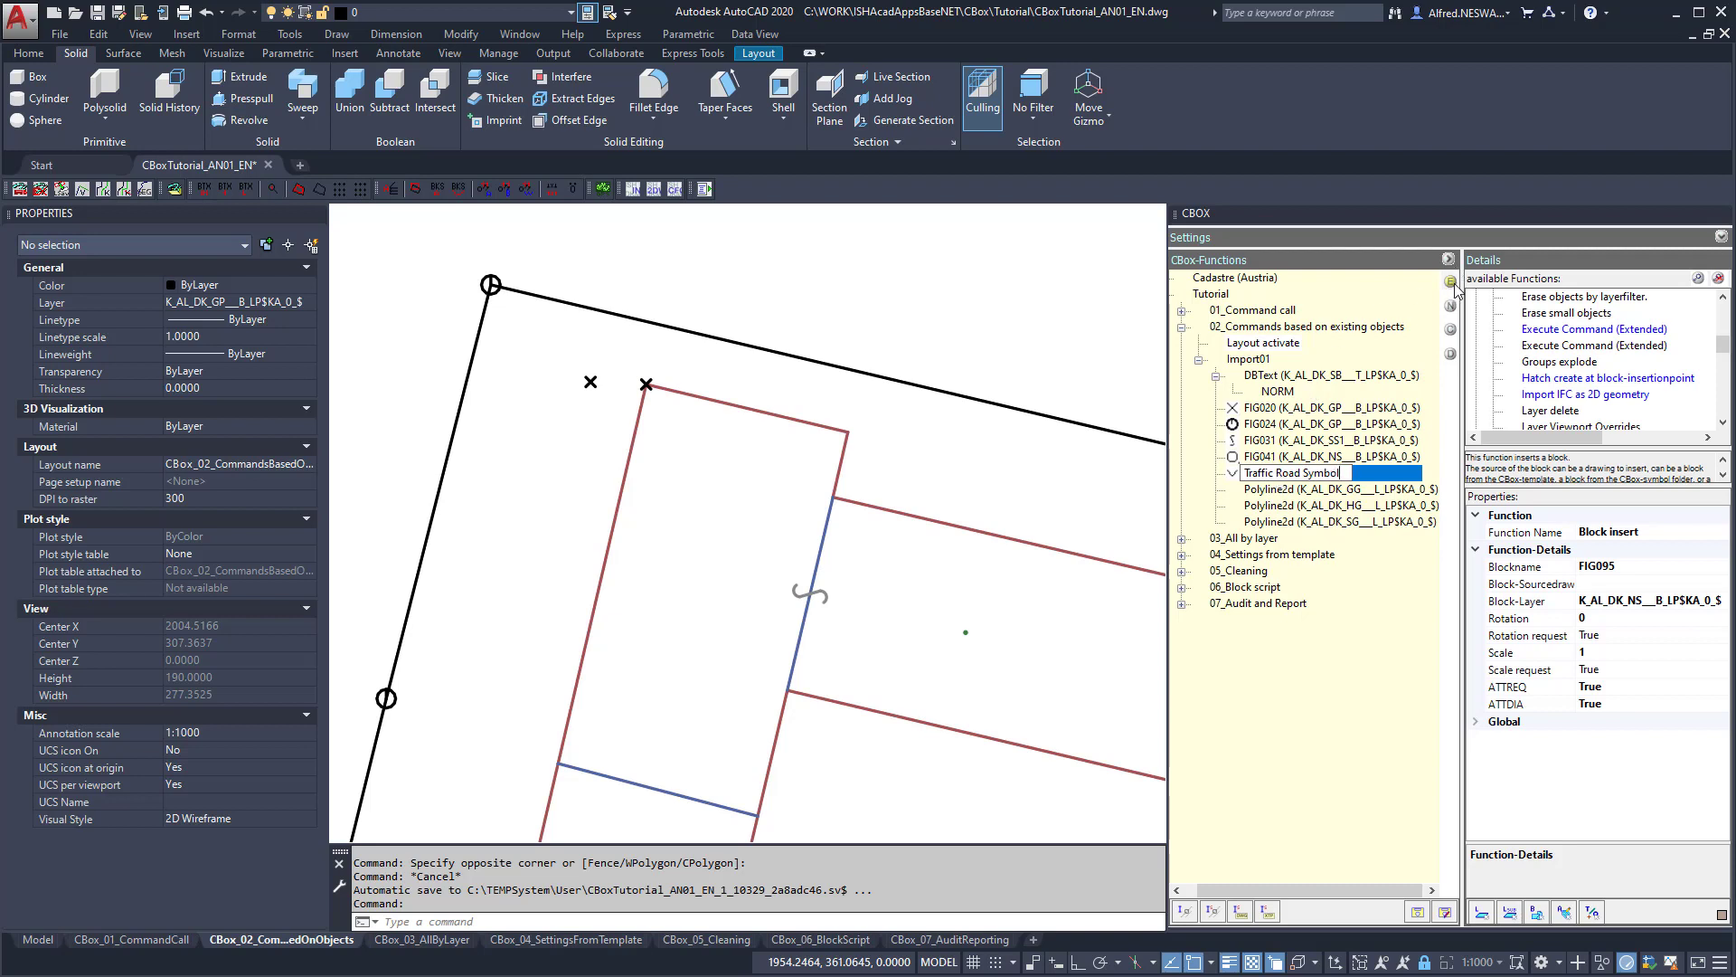
key(Return)
Run the Traffic Road Symbol function to insert a symbol above the existing V mark at scale 1, rotation 0, leaving its attribute empty.
scroll(1085, 452, down, 3)
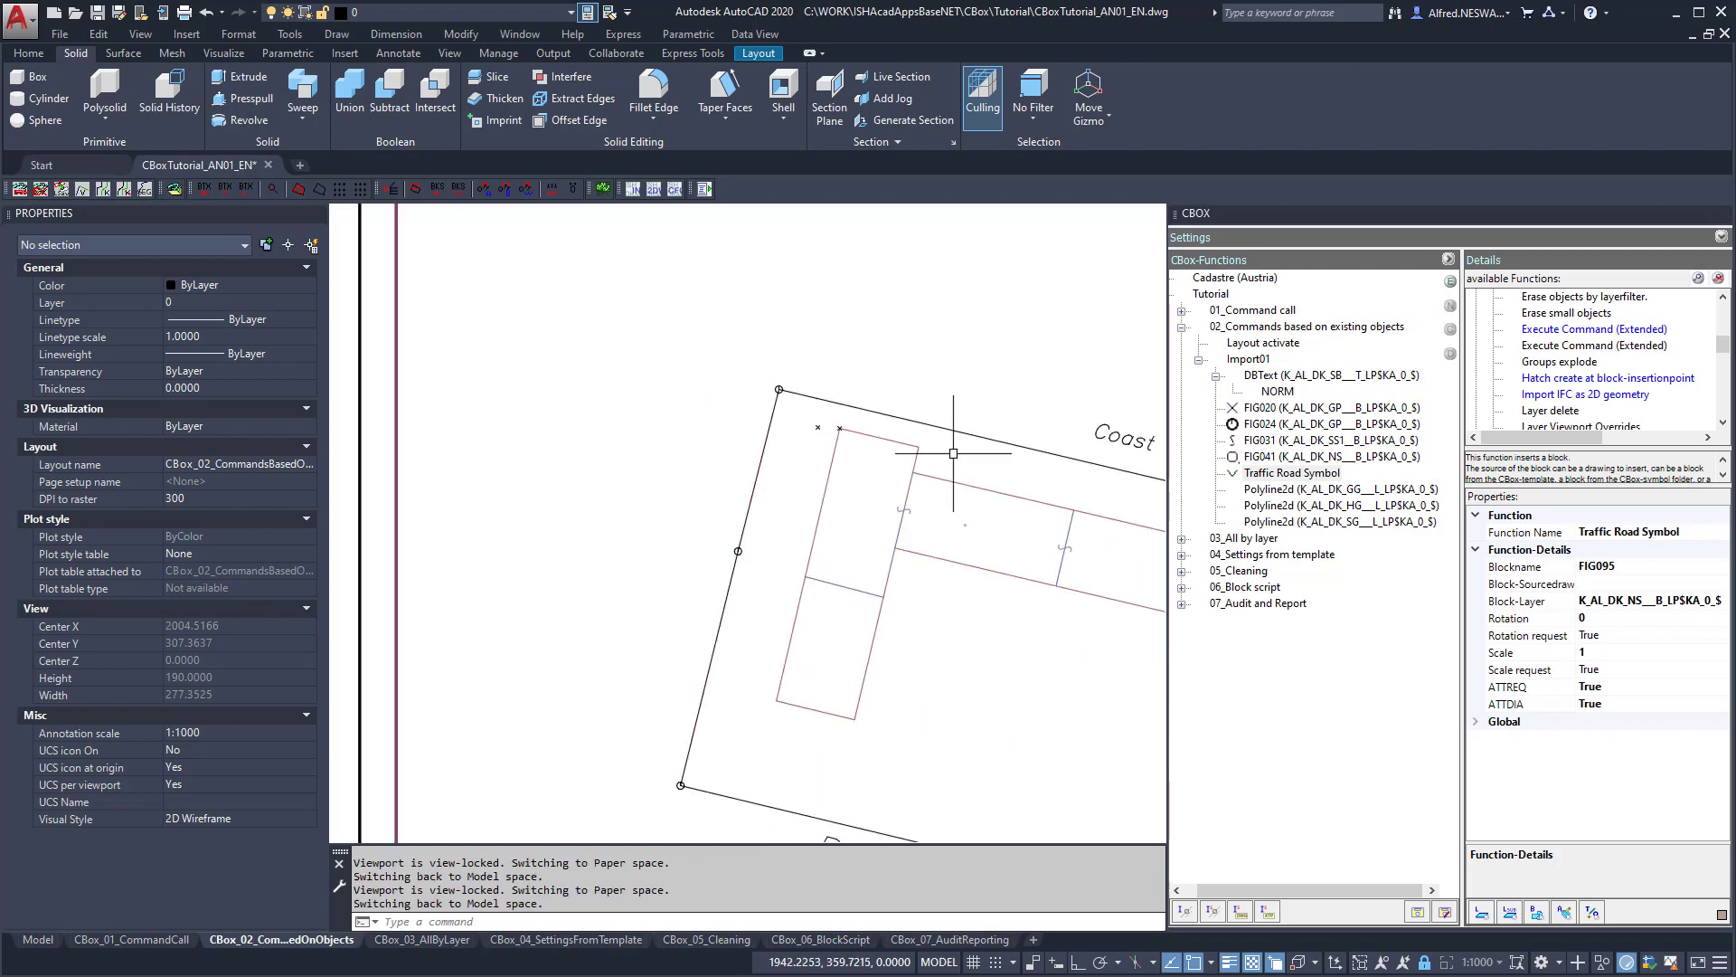
double_click(1292, 473)
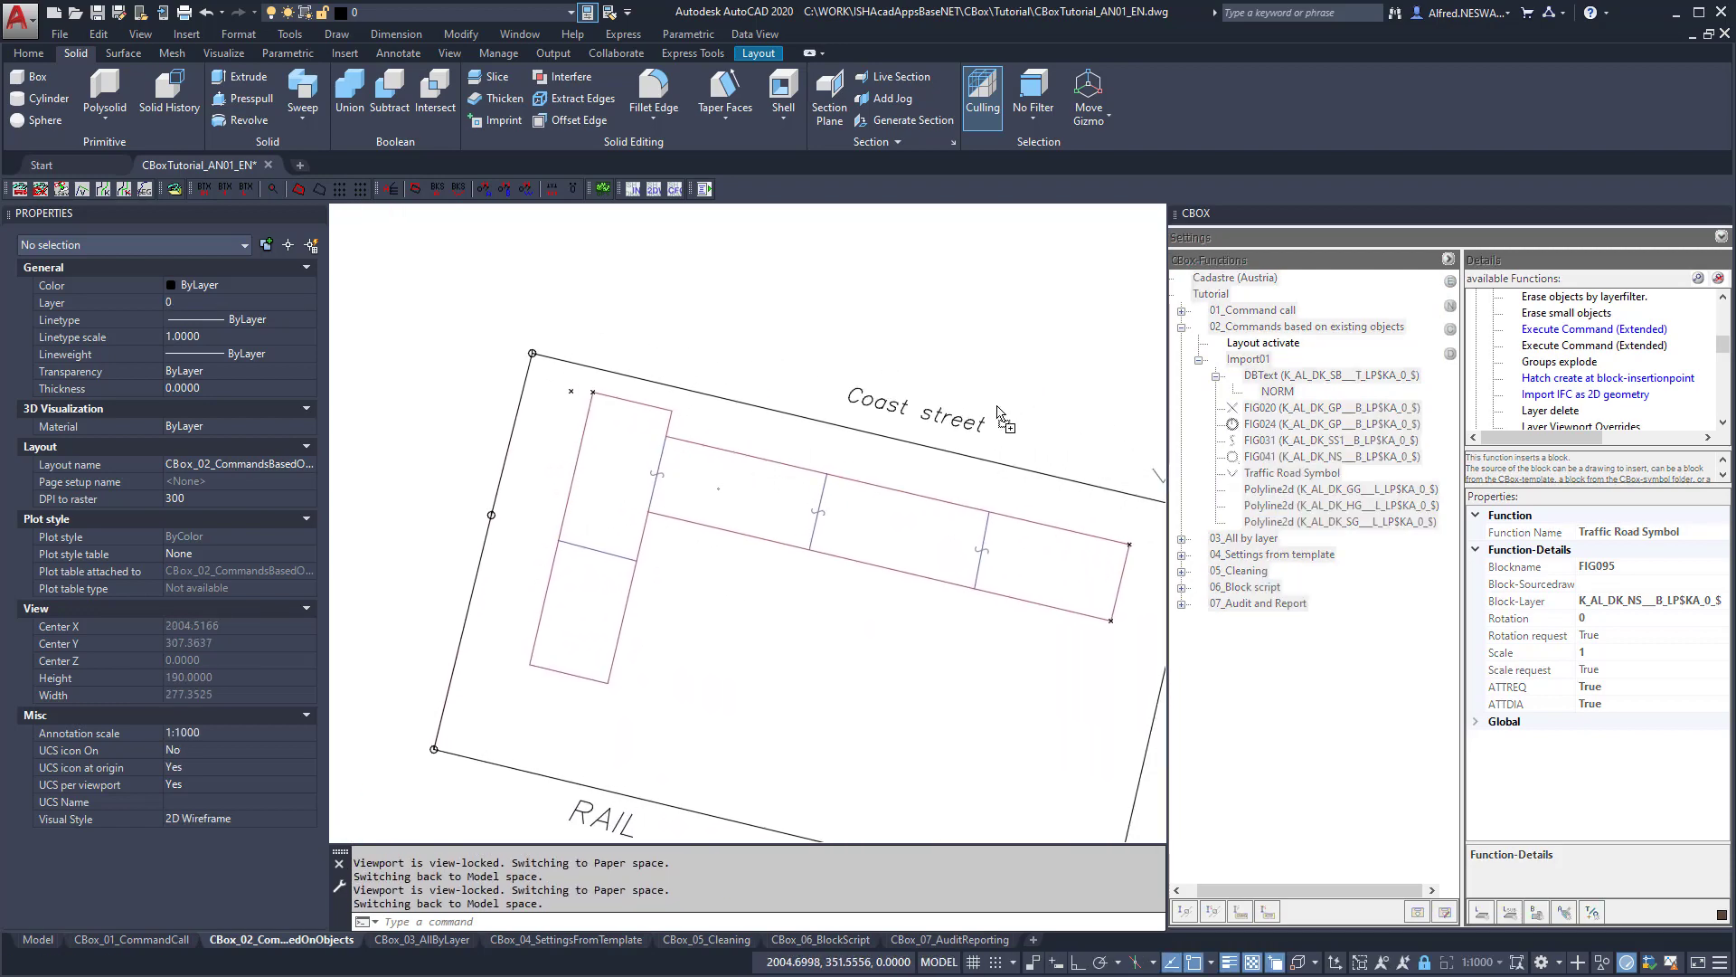
scroll(756, 353, down, 2)
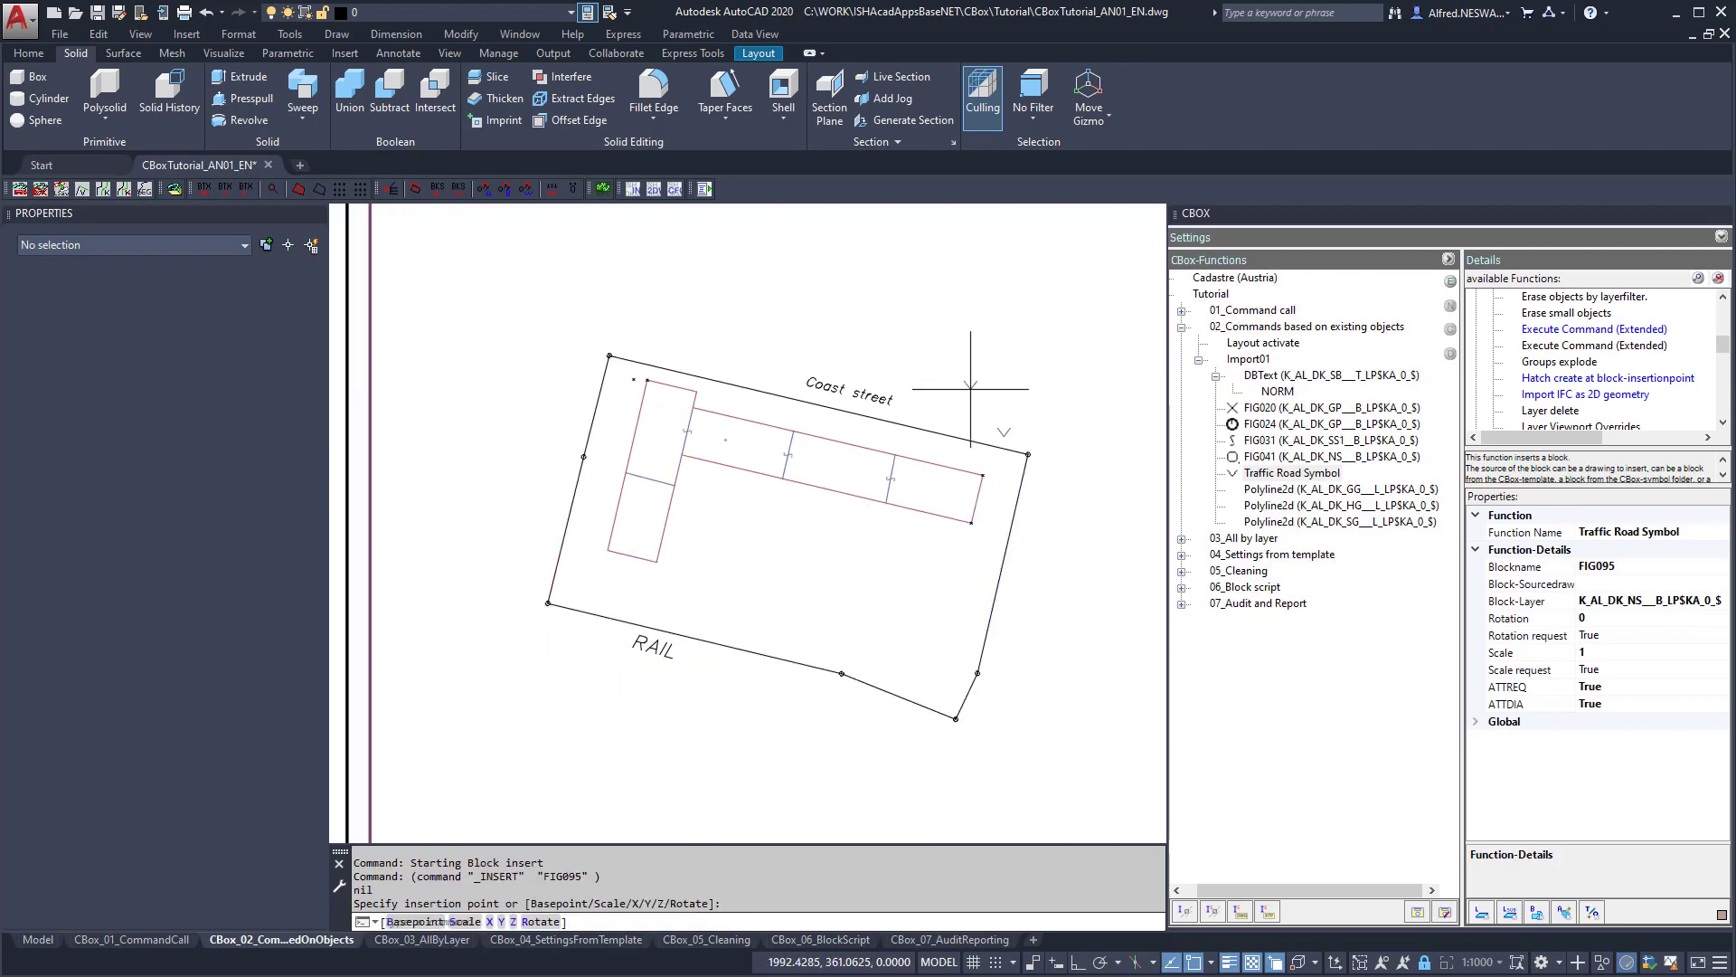
scroll(1040, 411, up, 6)
key(Escape)
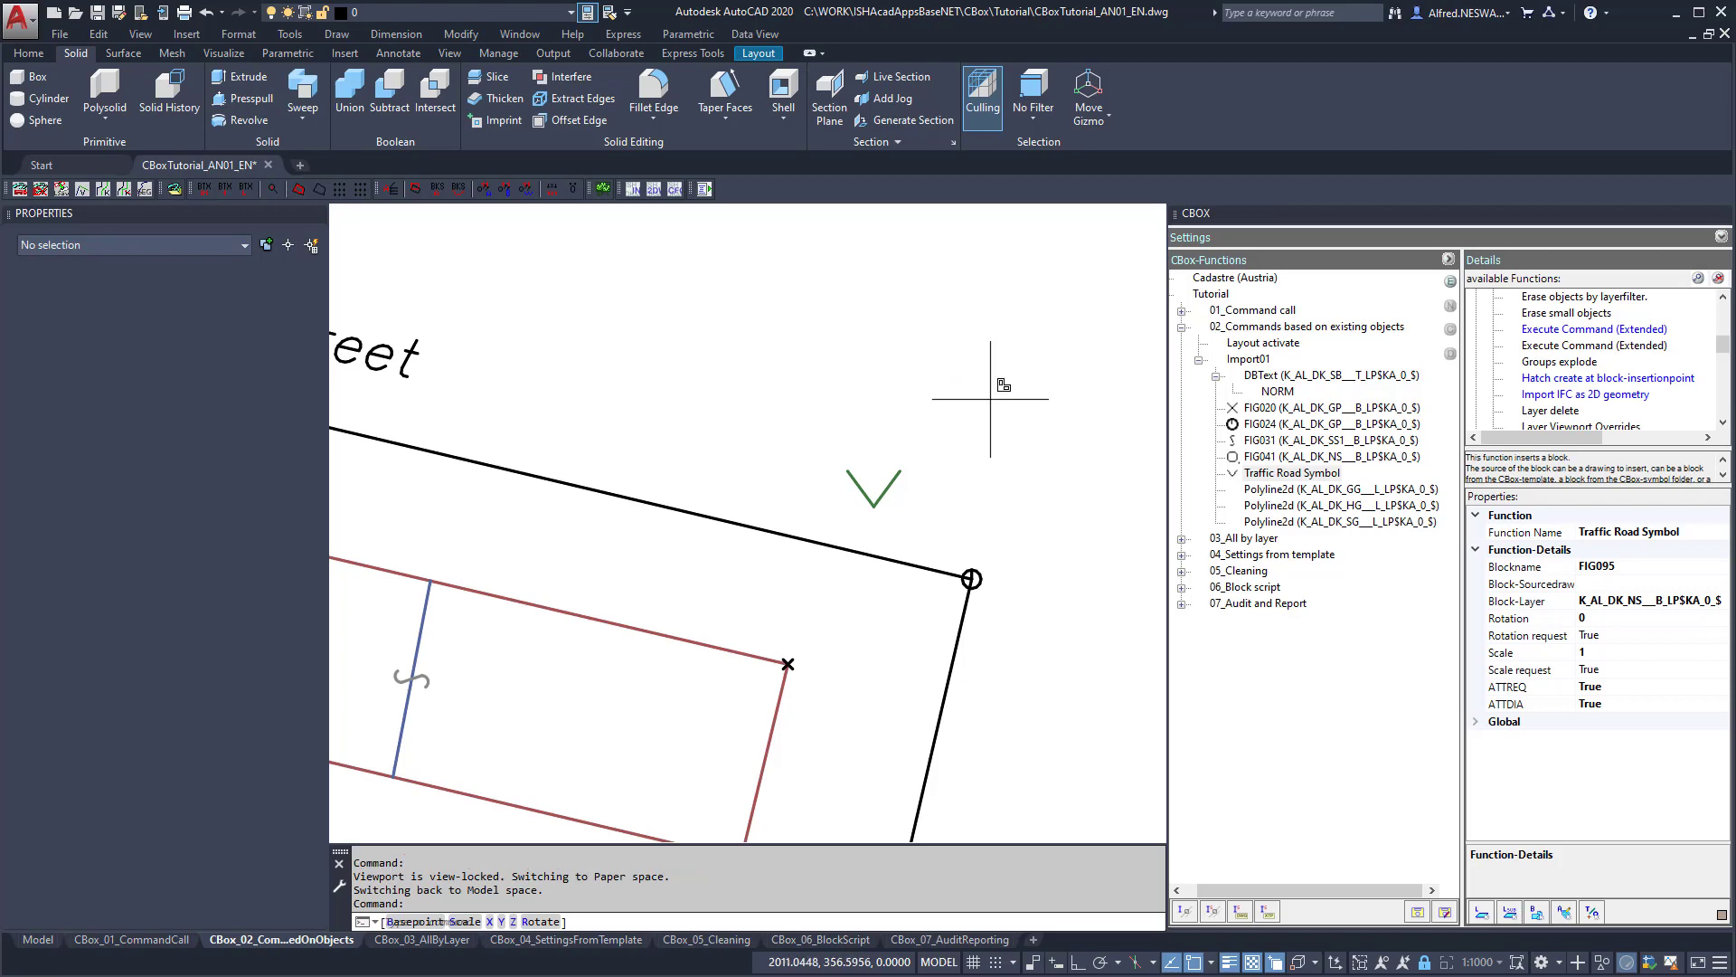
click(990, 398)
key(Return)
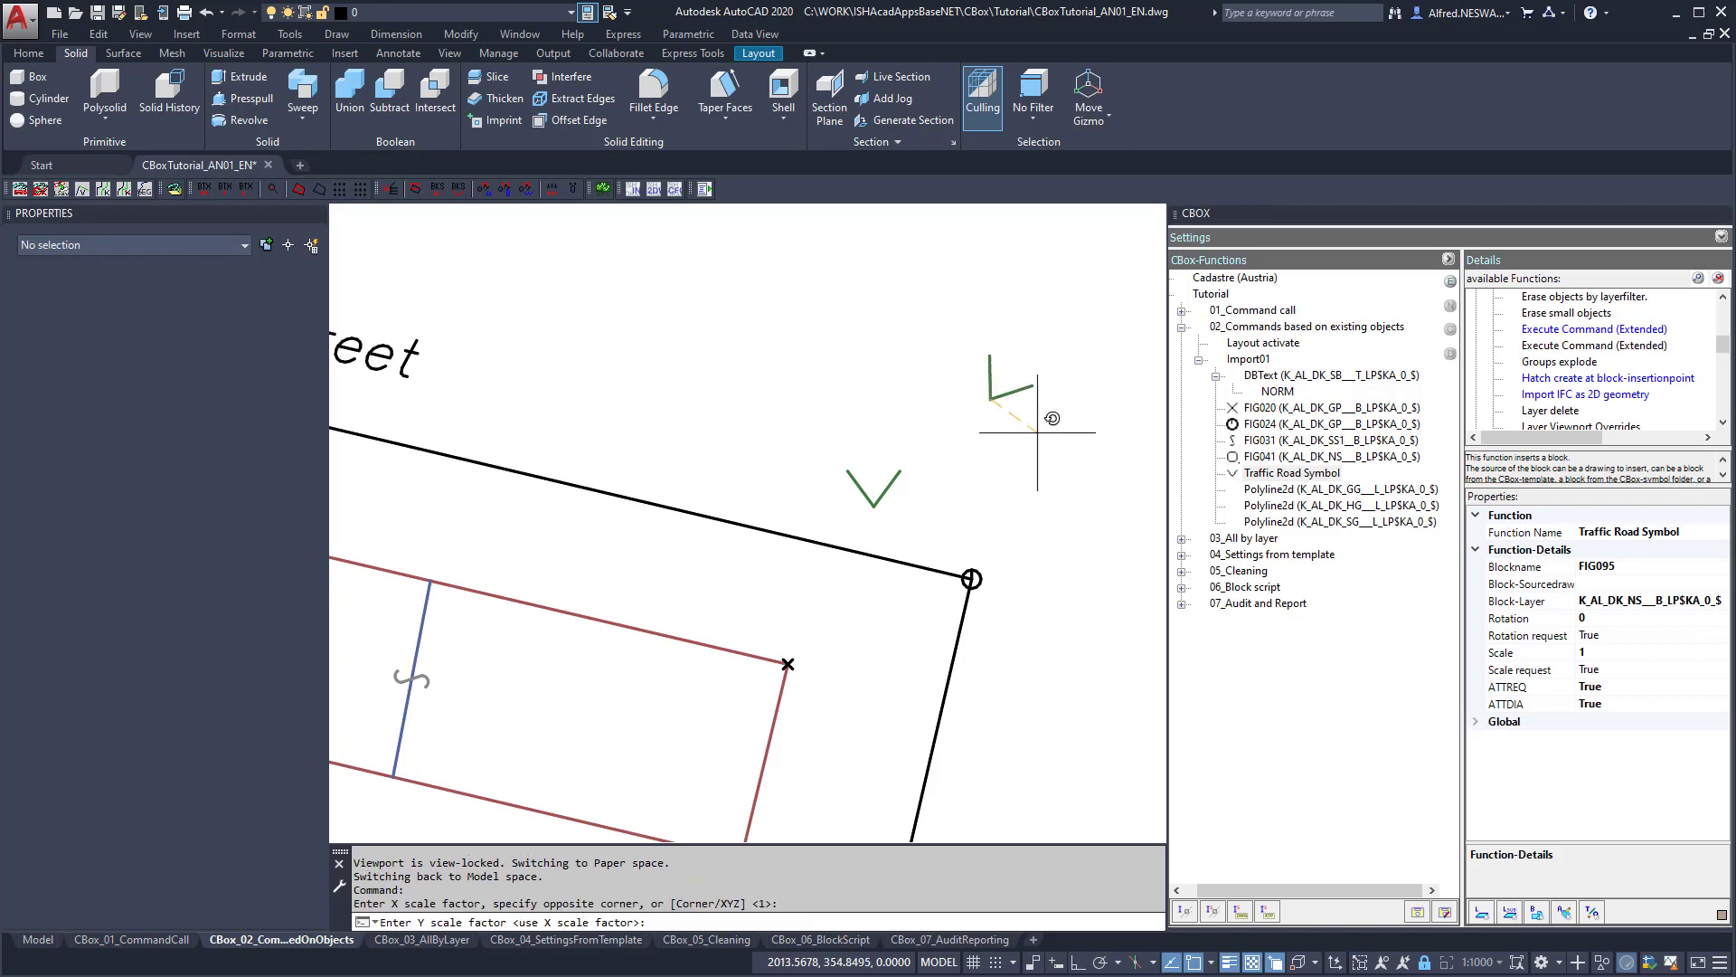
key(Return)
key(Return)
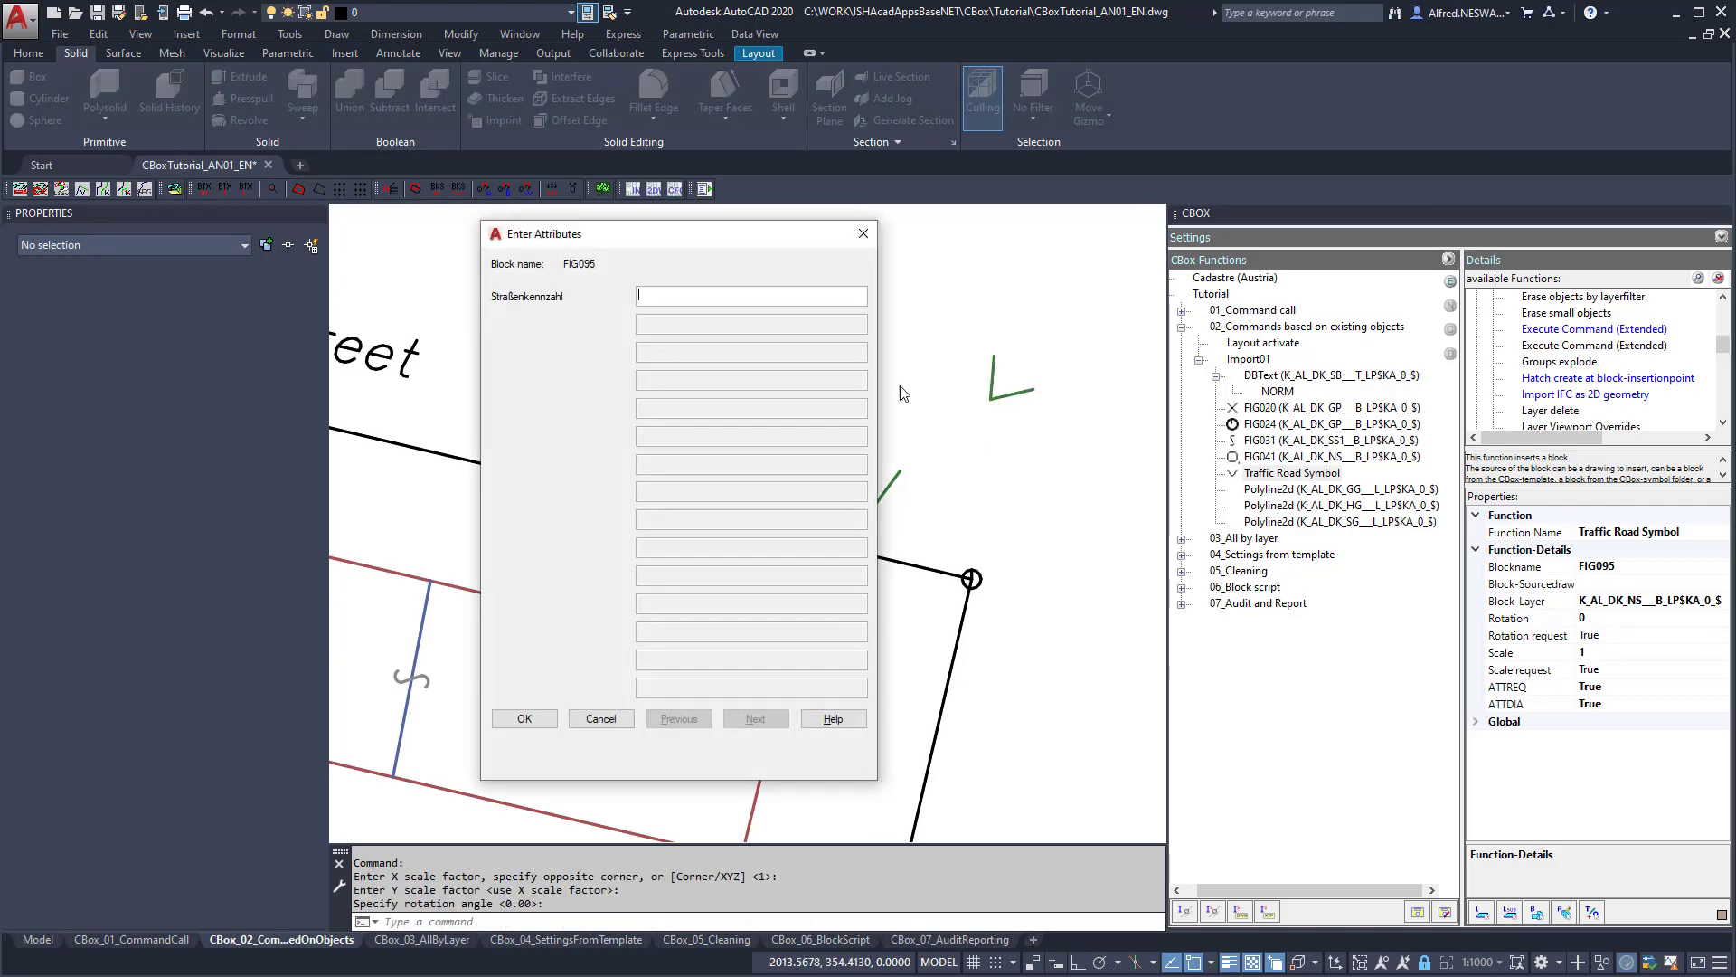
click(525, 719)
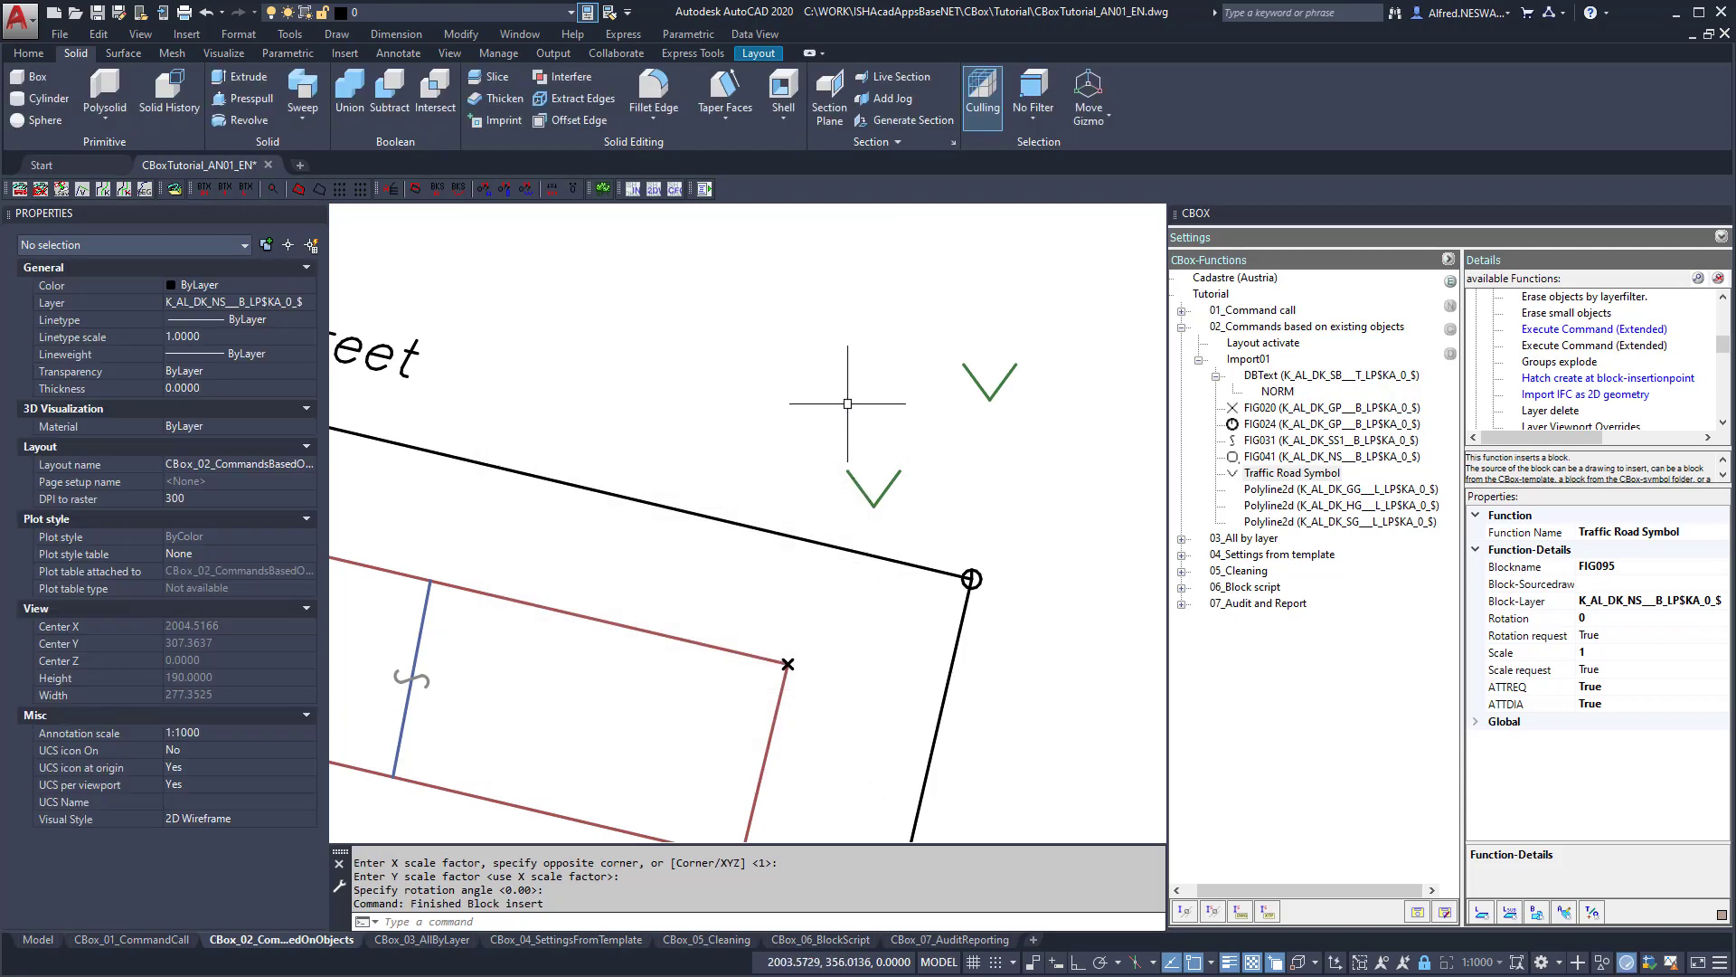
Compare the Traffic Road Symbol function's block name with the properties of the lower V mark, and clear the selection.
scroll(841, 389, down, 2)
middle_drag(904, 483, 817, 408)
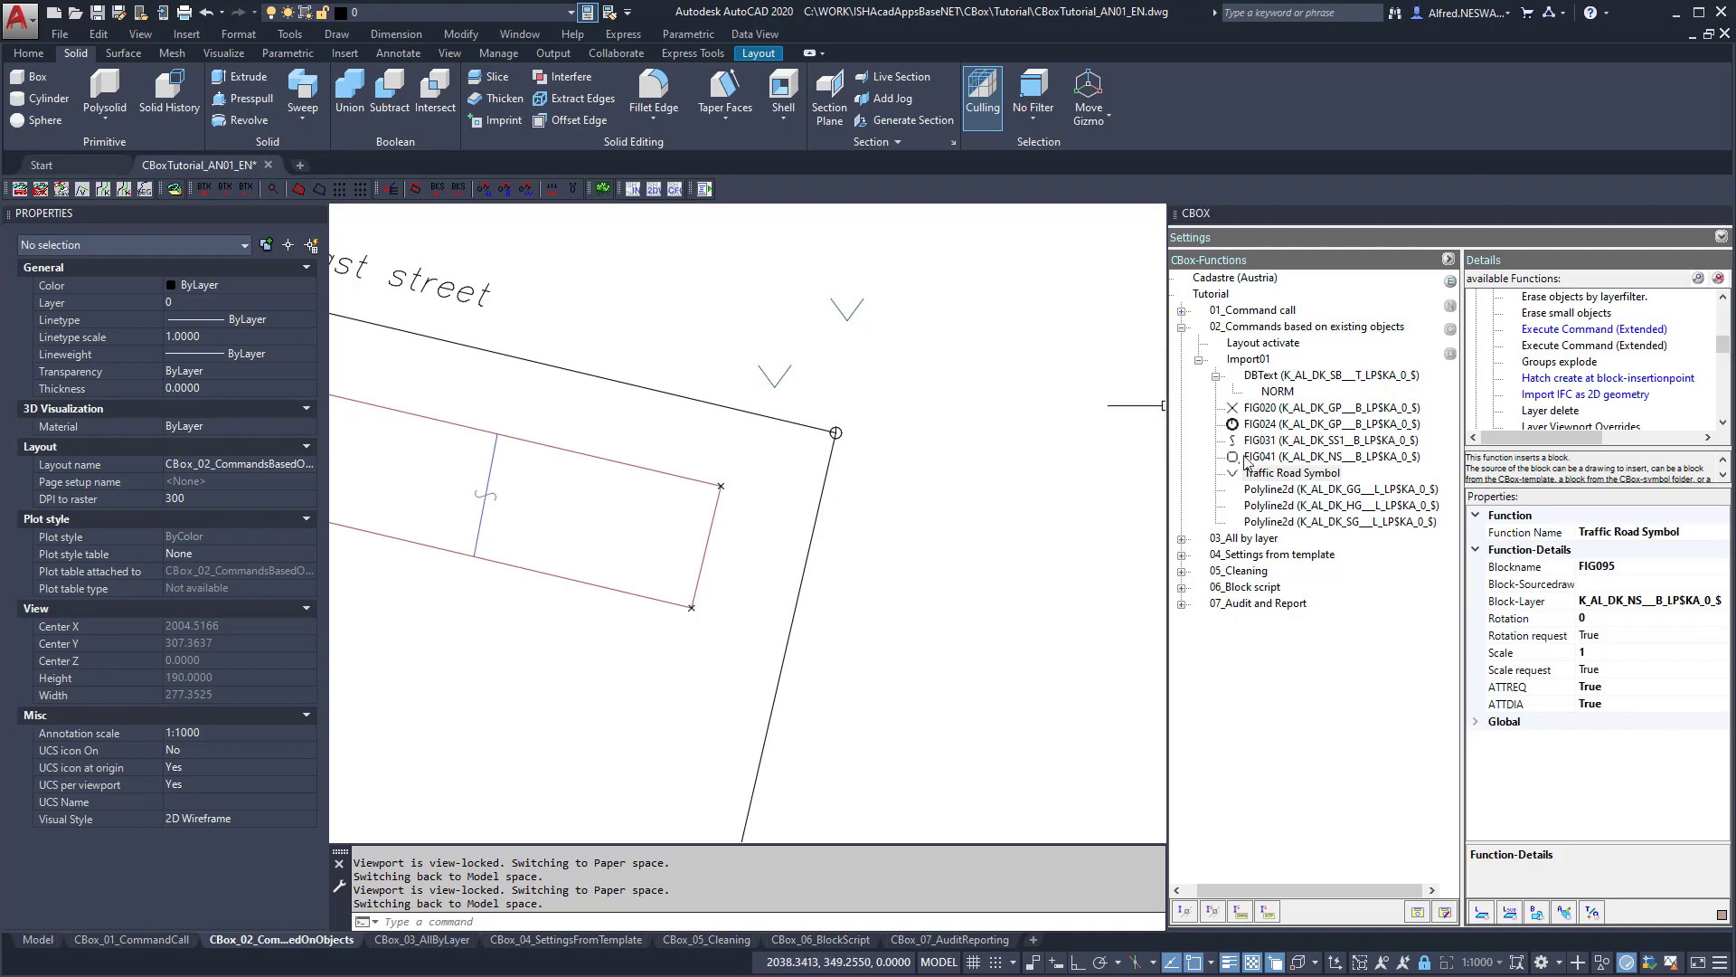
click(1269, 473)
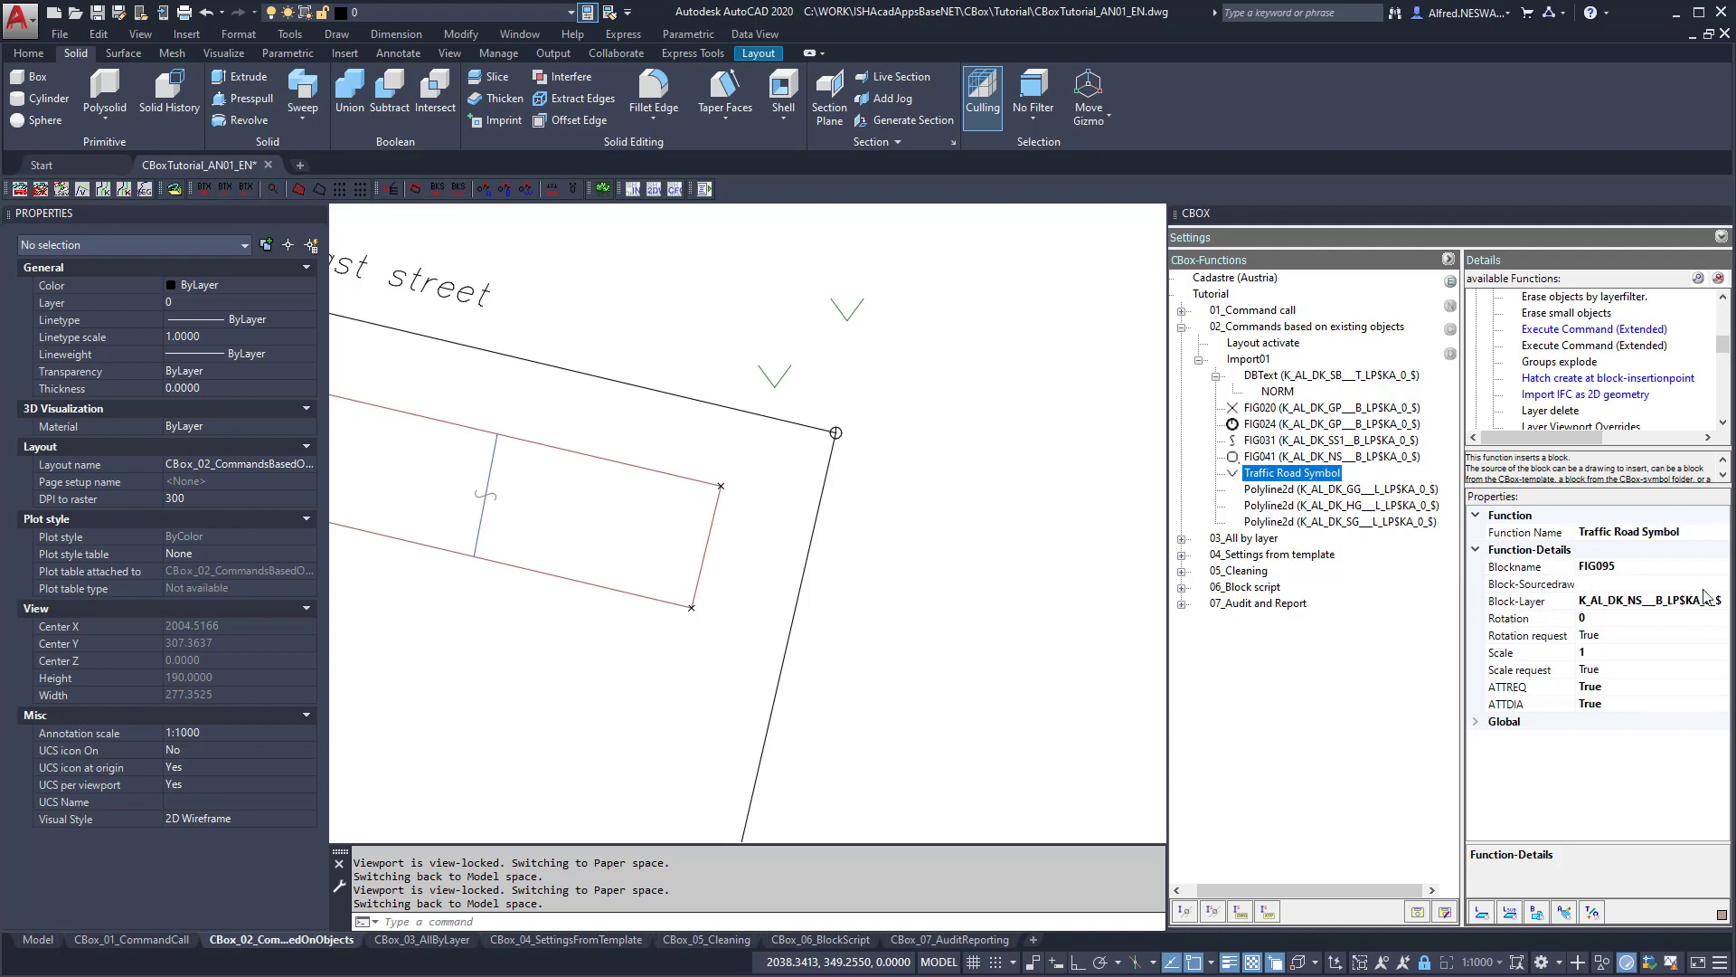
click(1628, 567)
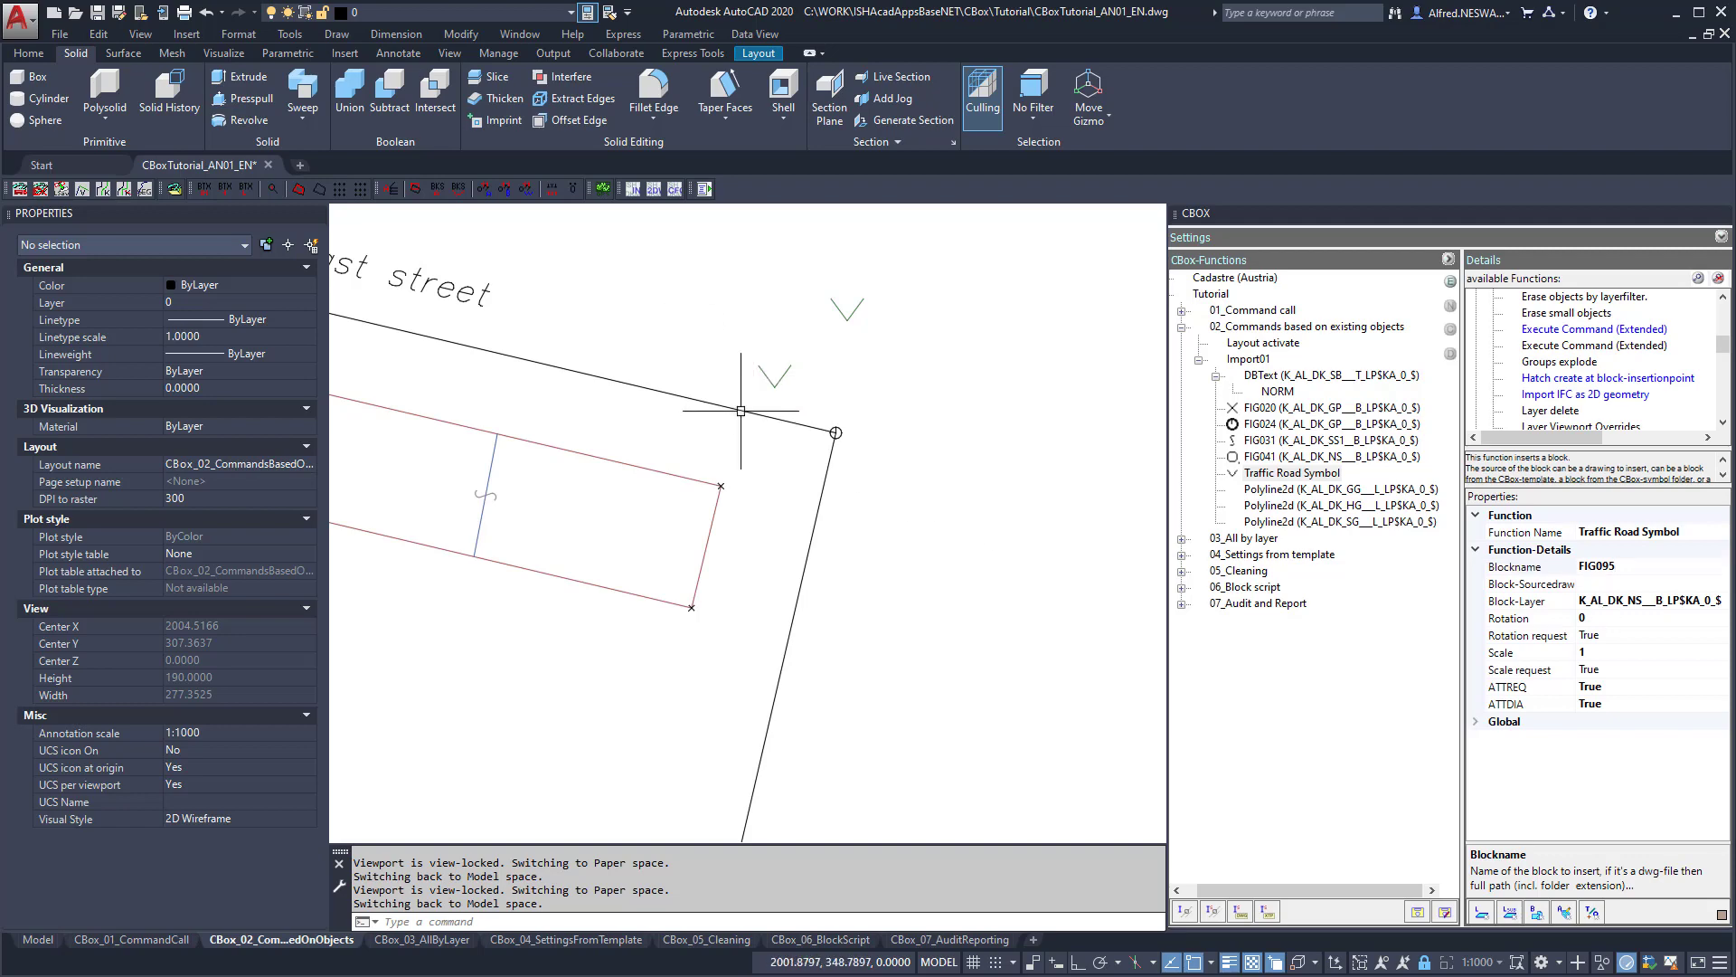
click(773, 378)
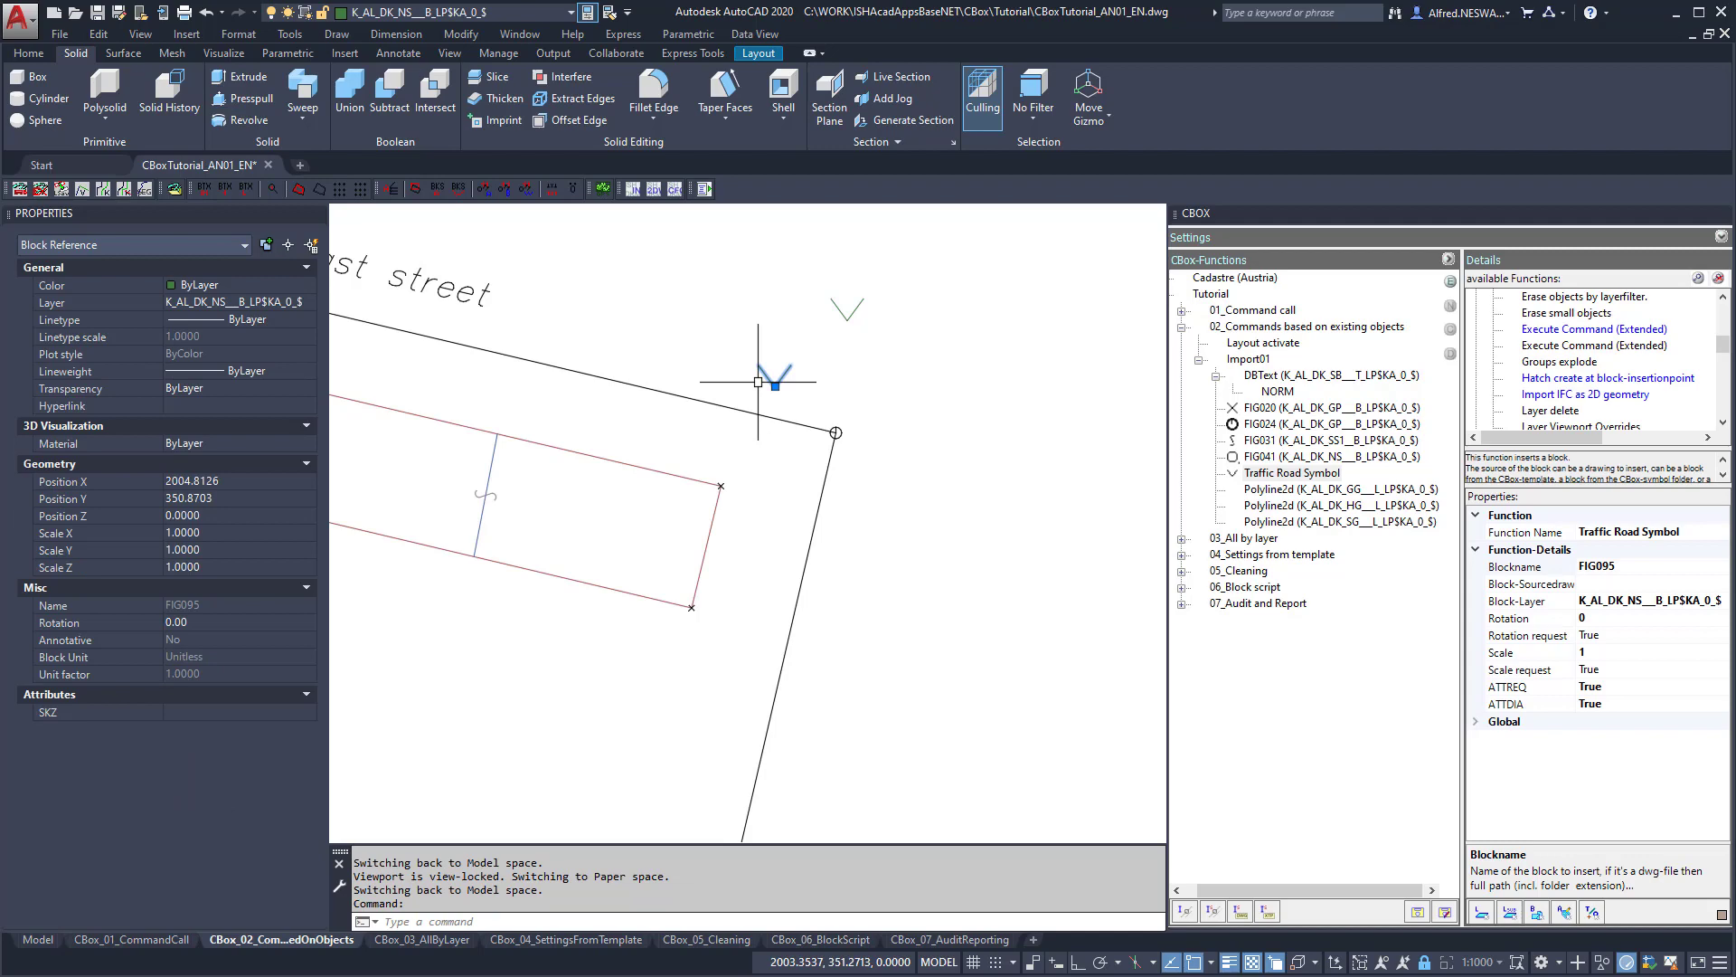
key(Escape)
key(Escape)
Set Rotation request, Scale request and ATTREQ to False for the Traffic Road Symbol function.
click(1613, 619)
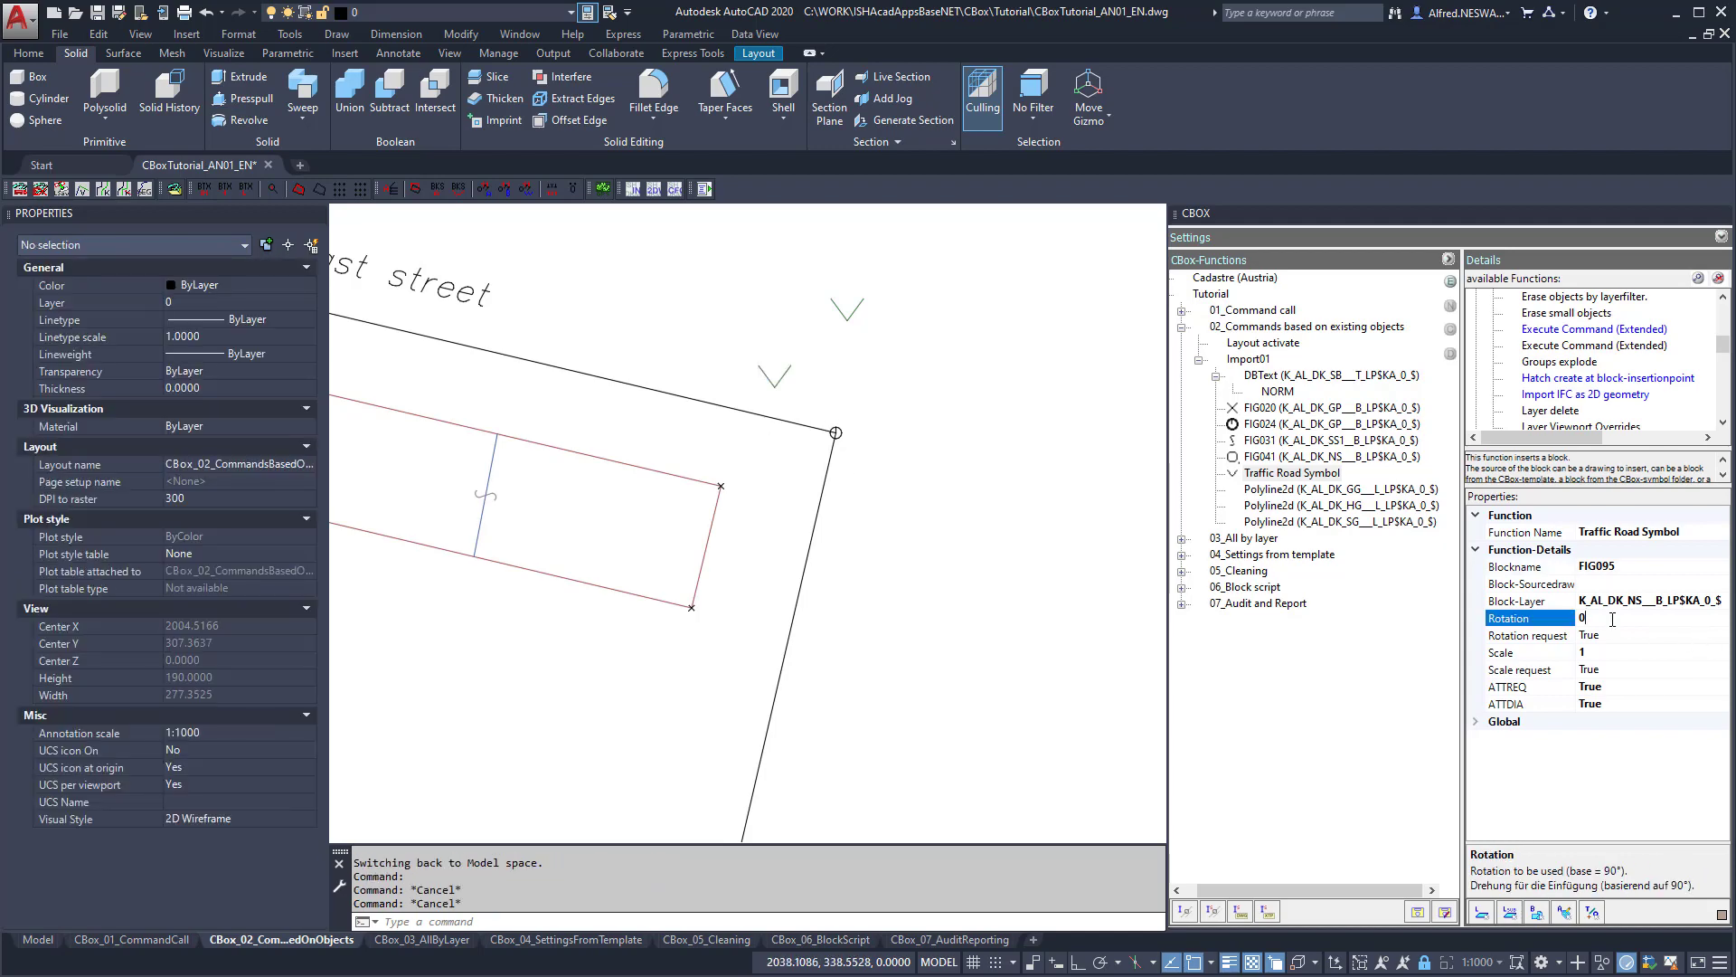
click(1524, 636)
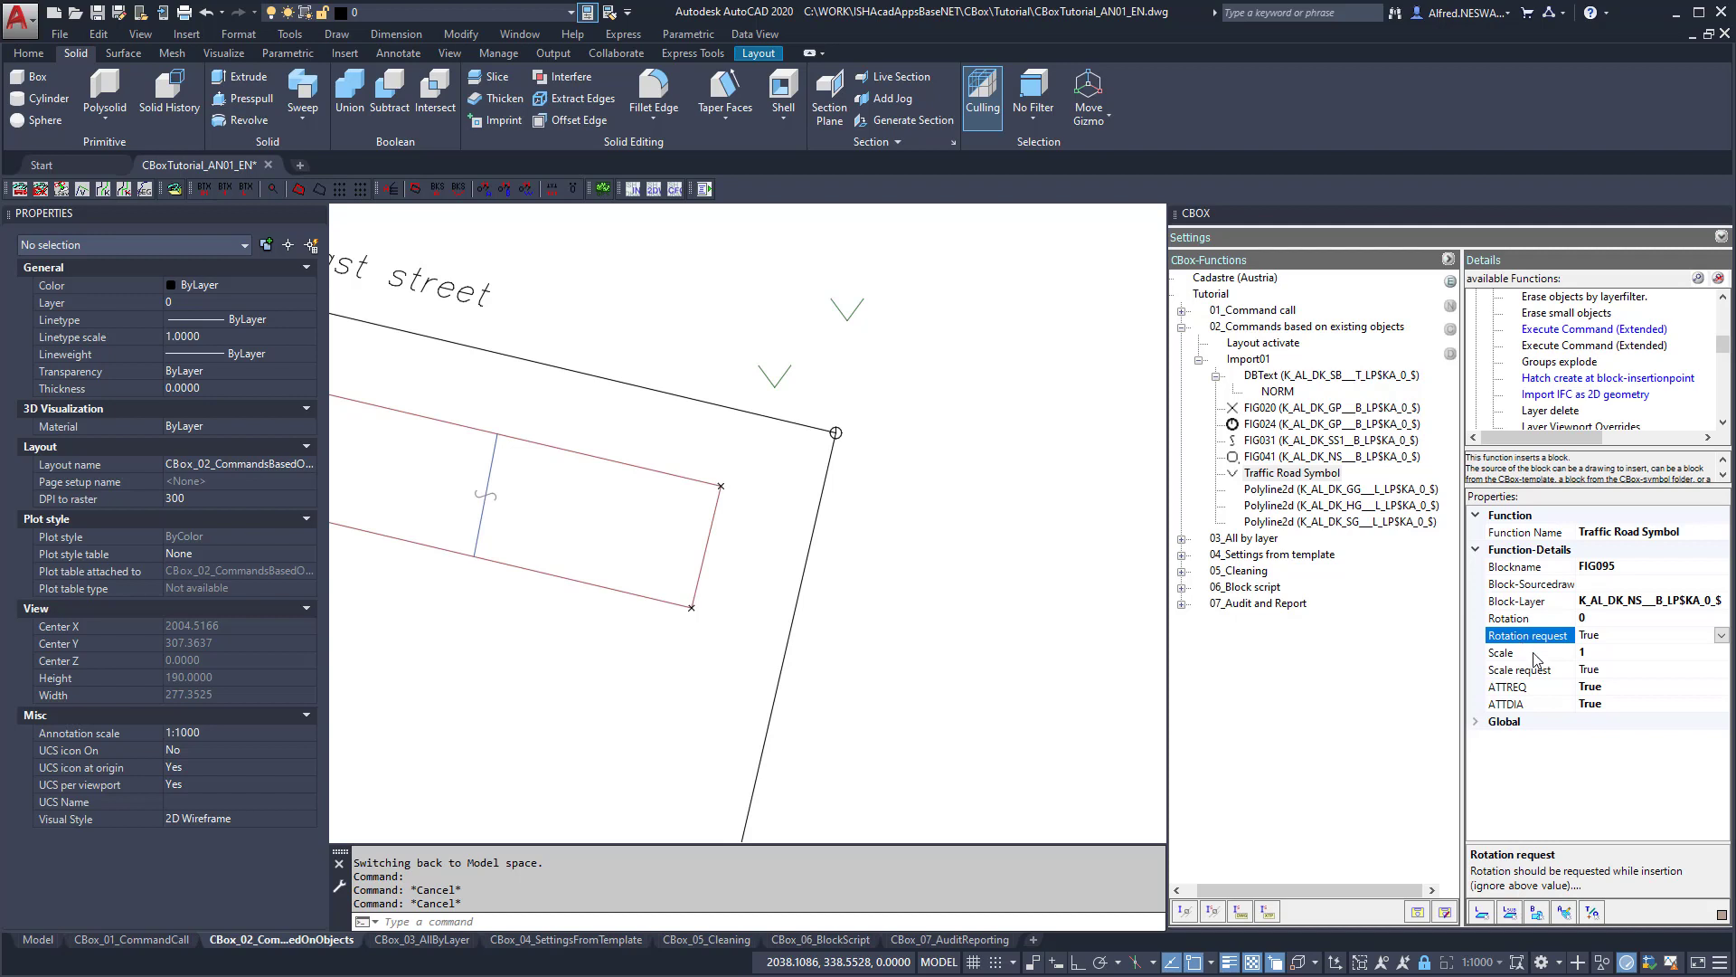
double_click(1610, 637)
click(1535, 655)
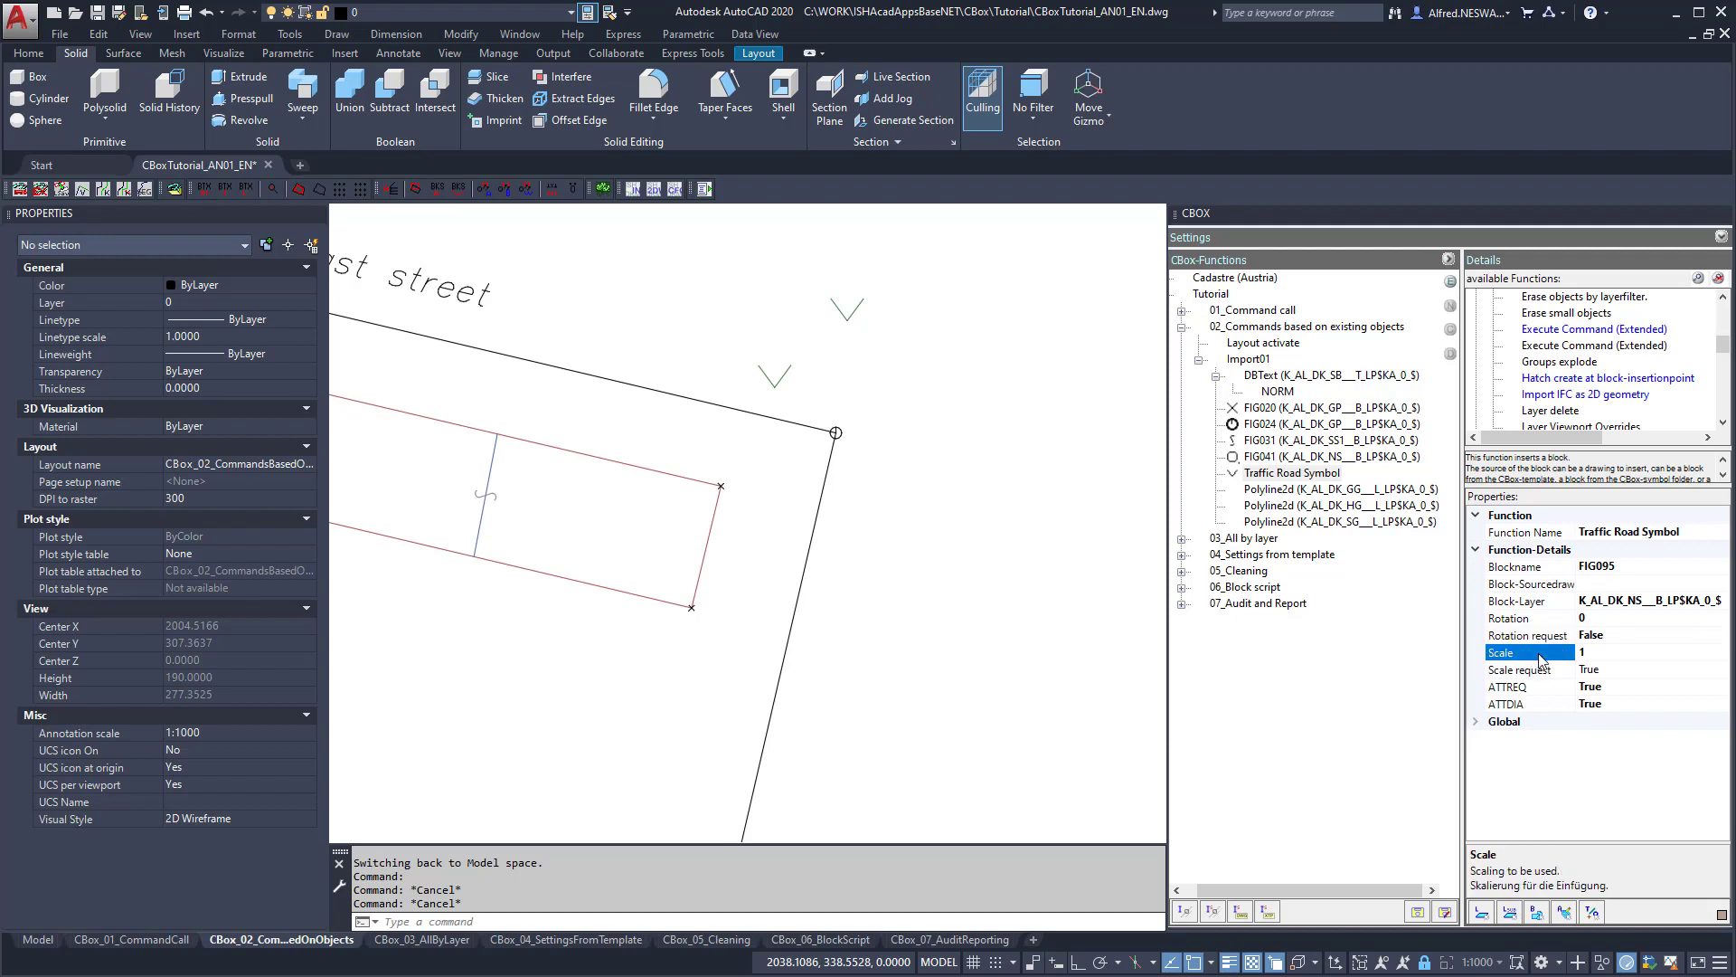
click(1607, 668)
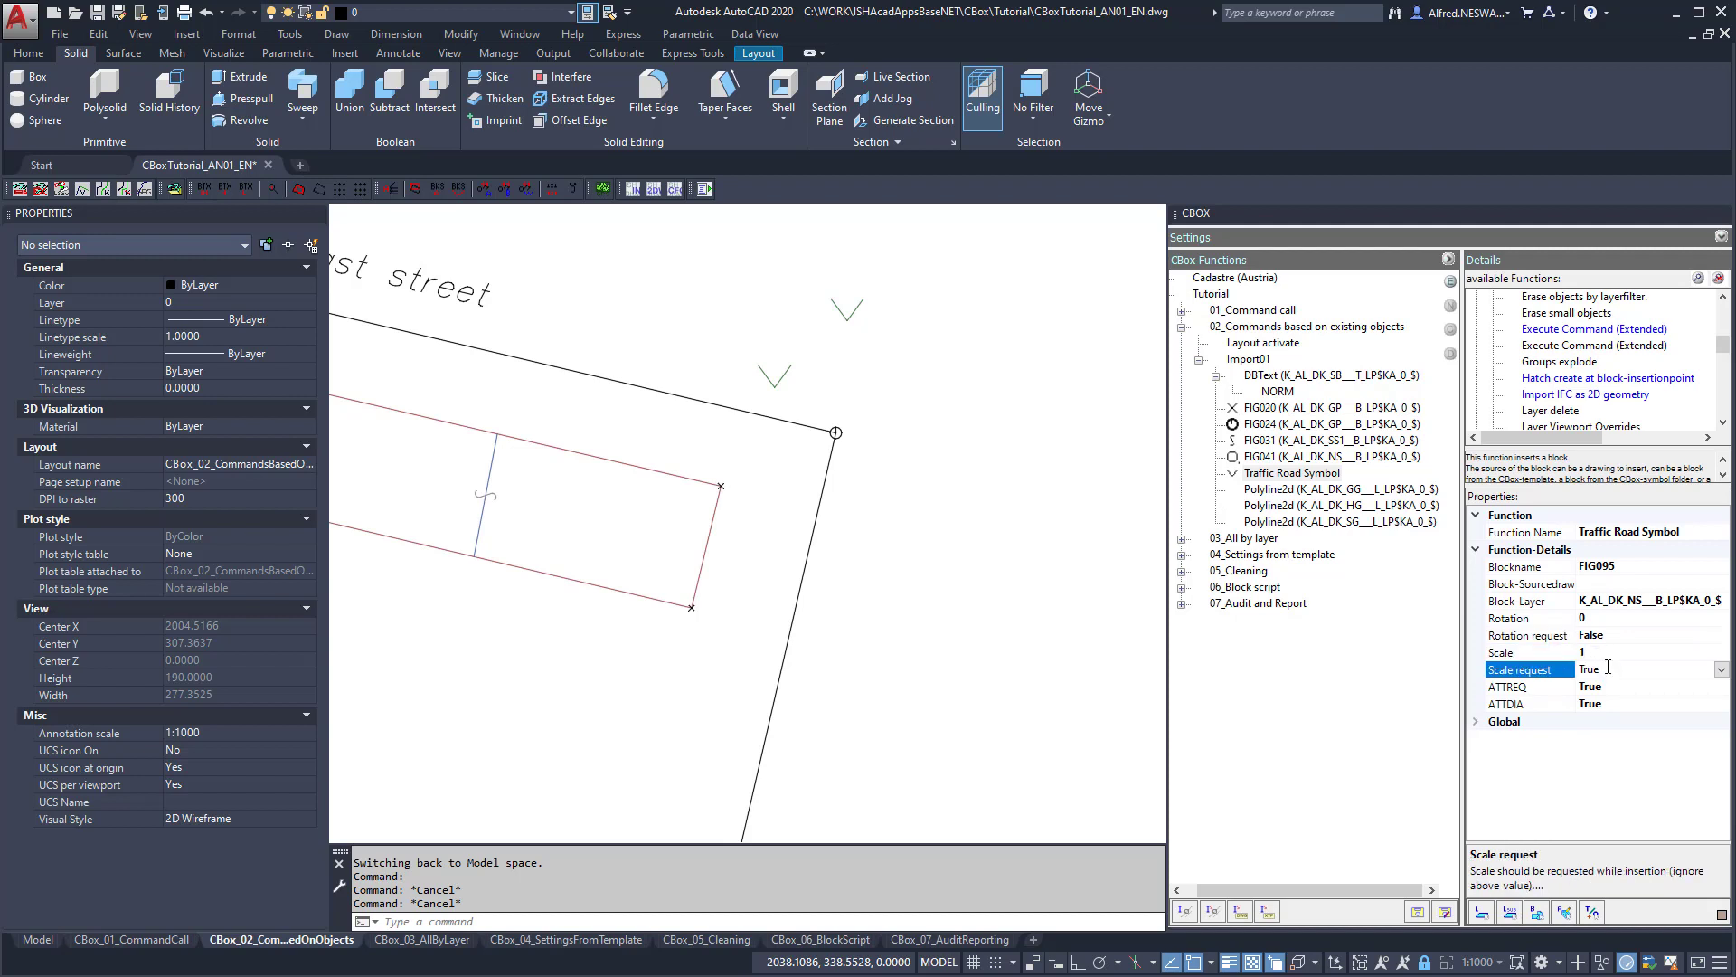
double_click(1608, 668)
click(1608, 686)
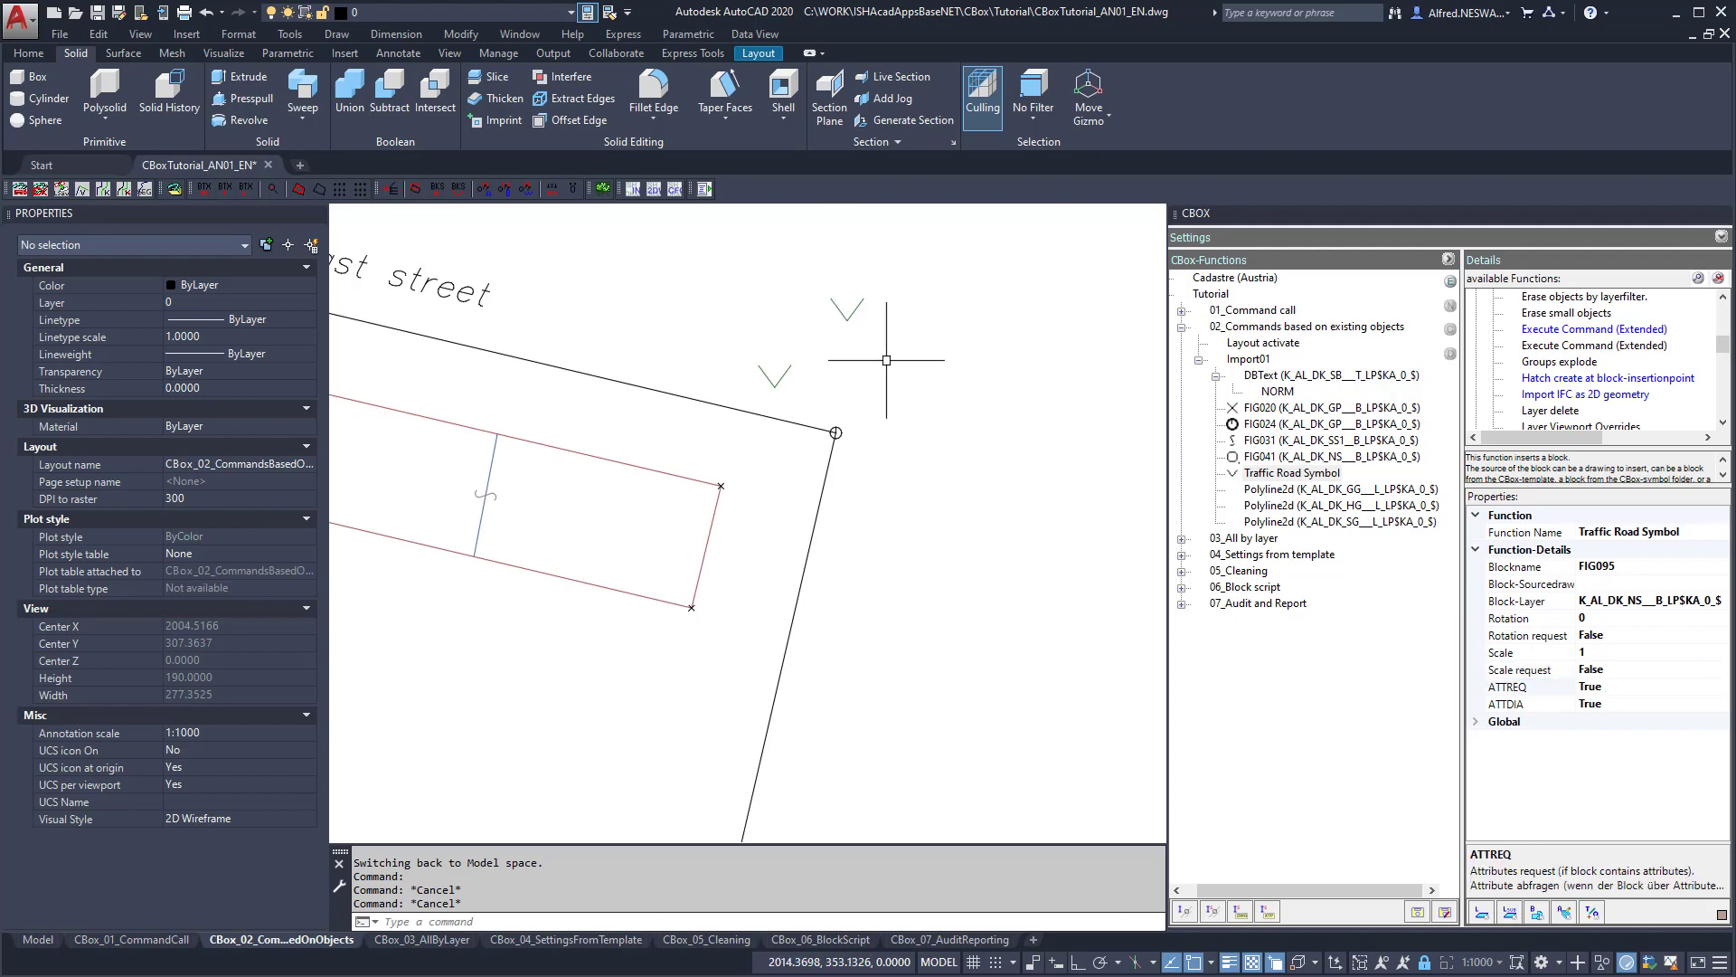
click(1614, 687)
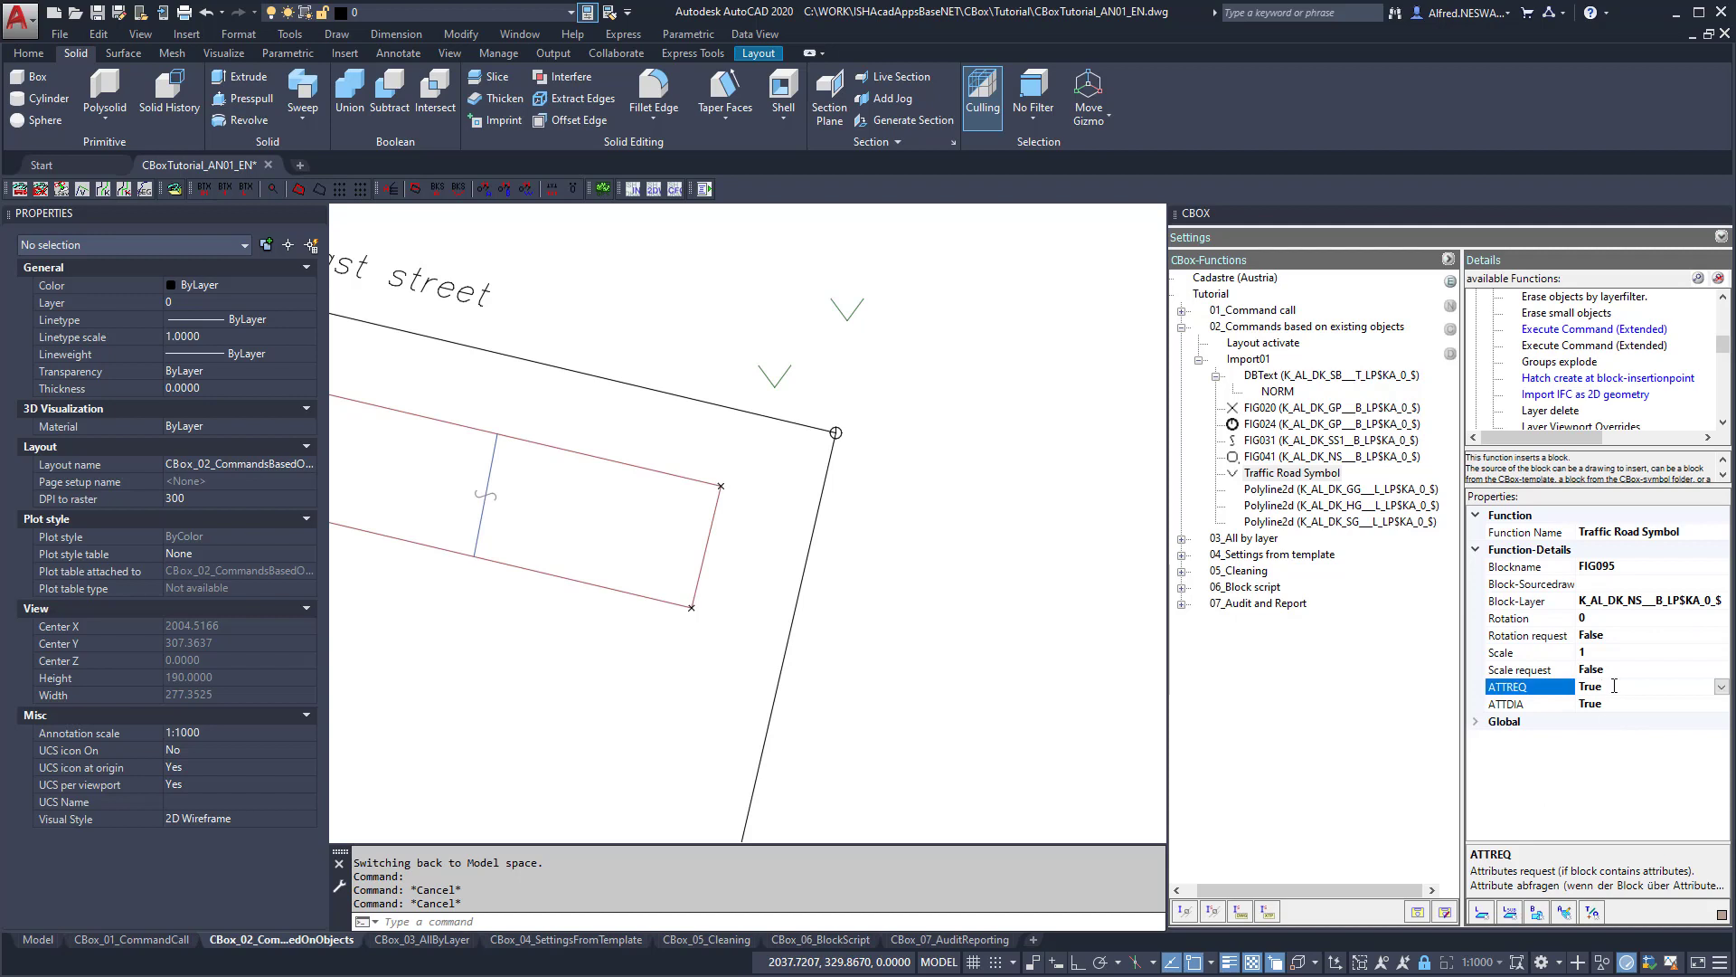
double_click(1614, 686)
Check the function's request settings and run Traffic Road Symbol to insert a symbol to the right of the lower V mark.
click(1510, 669)
click(1505, 653)
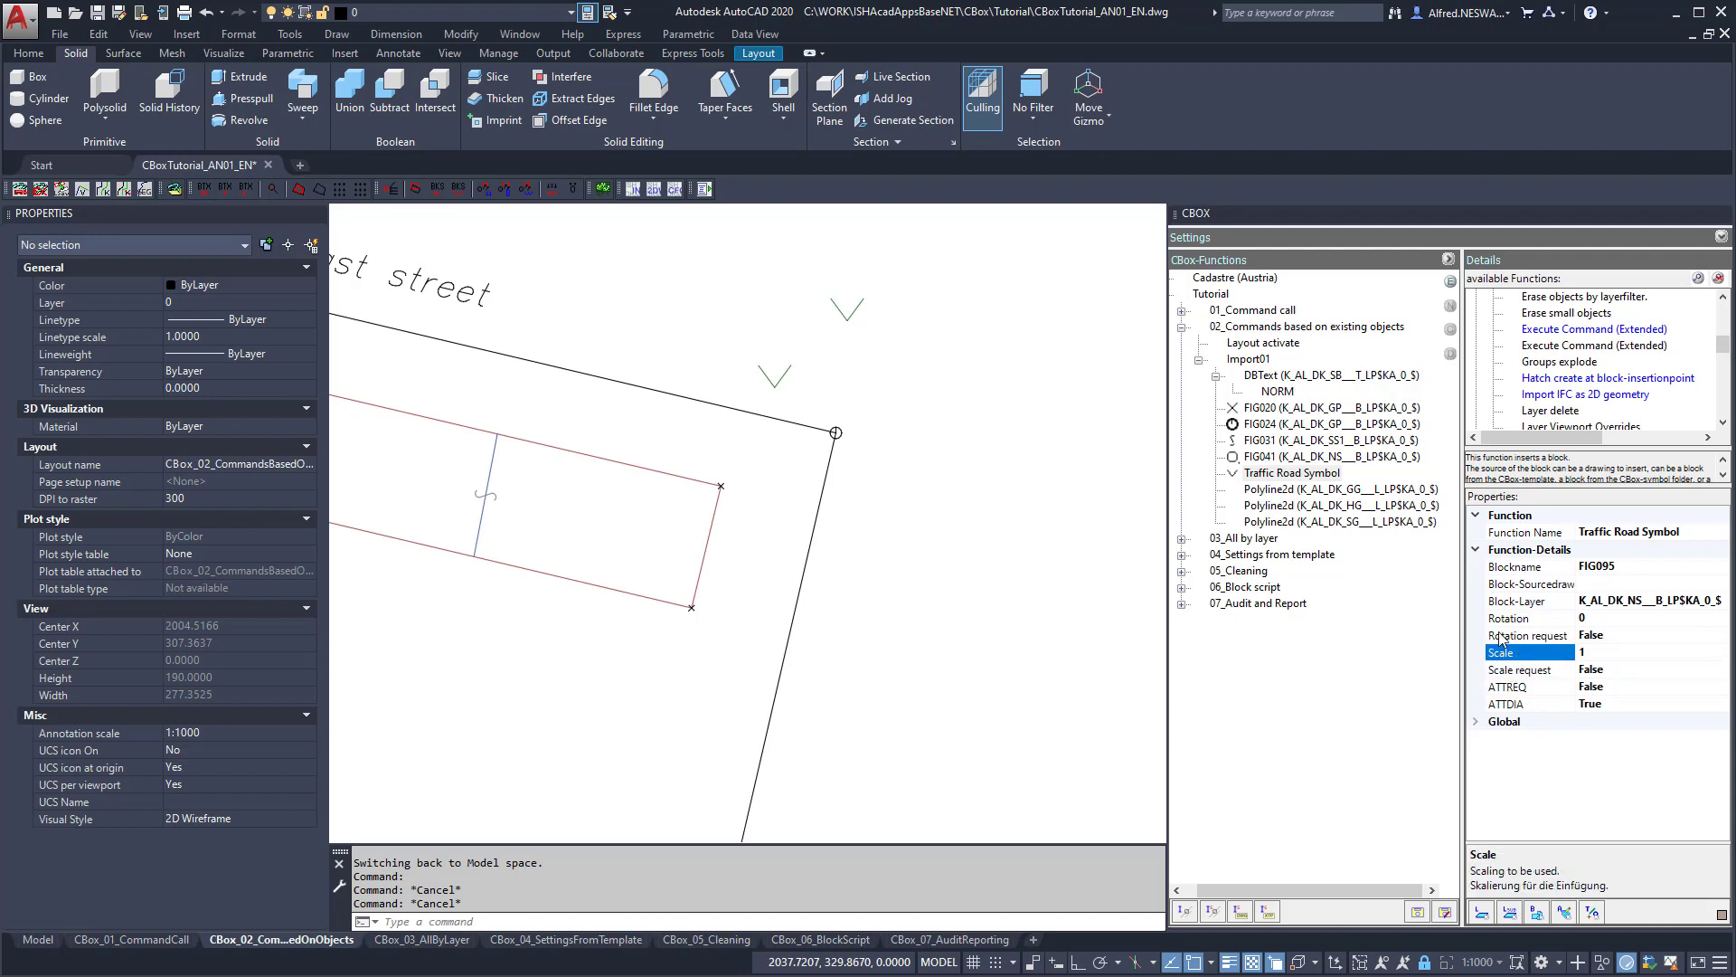
click(1503, 635)
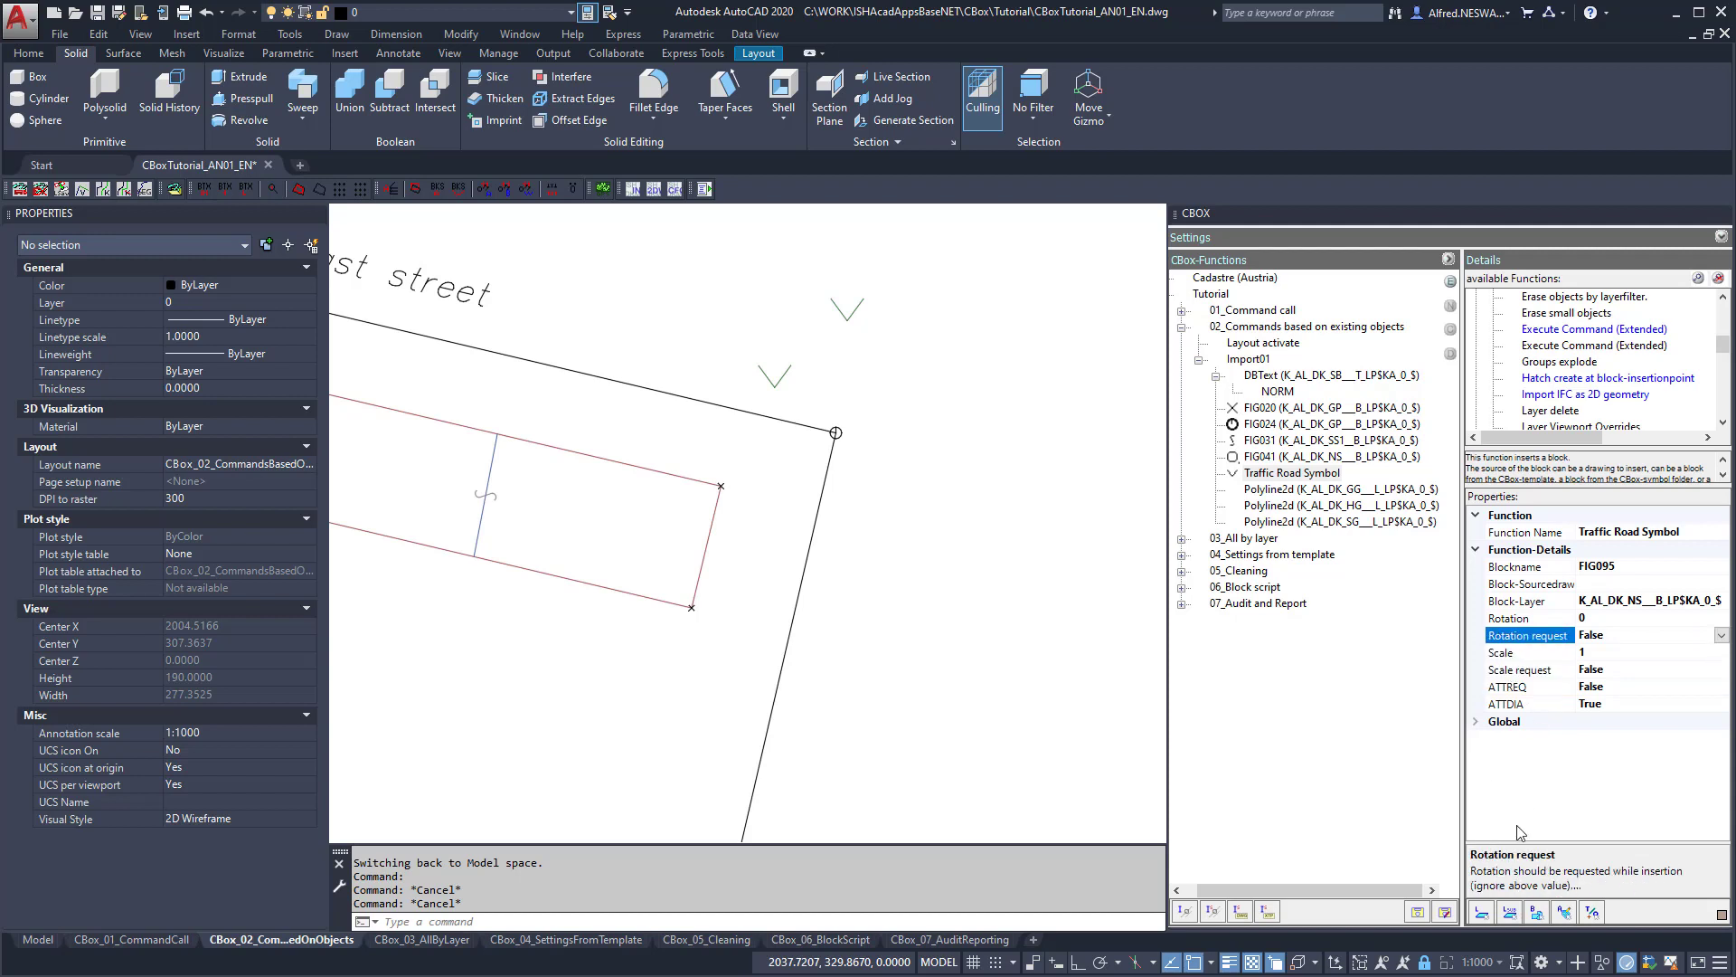
click(1508, 687)
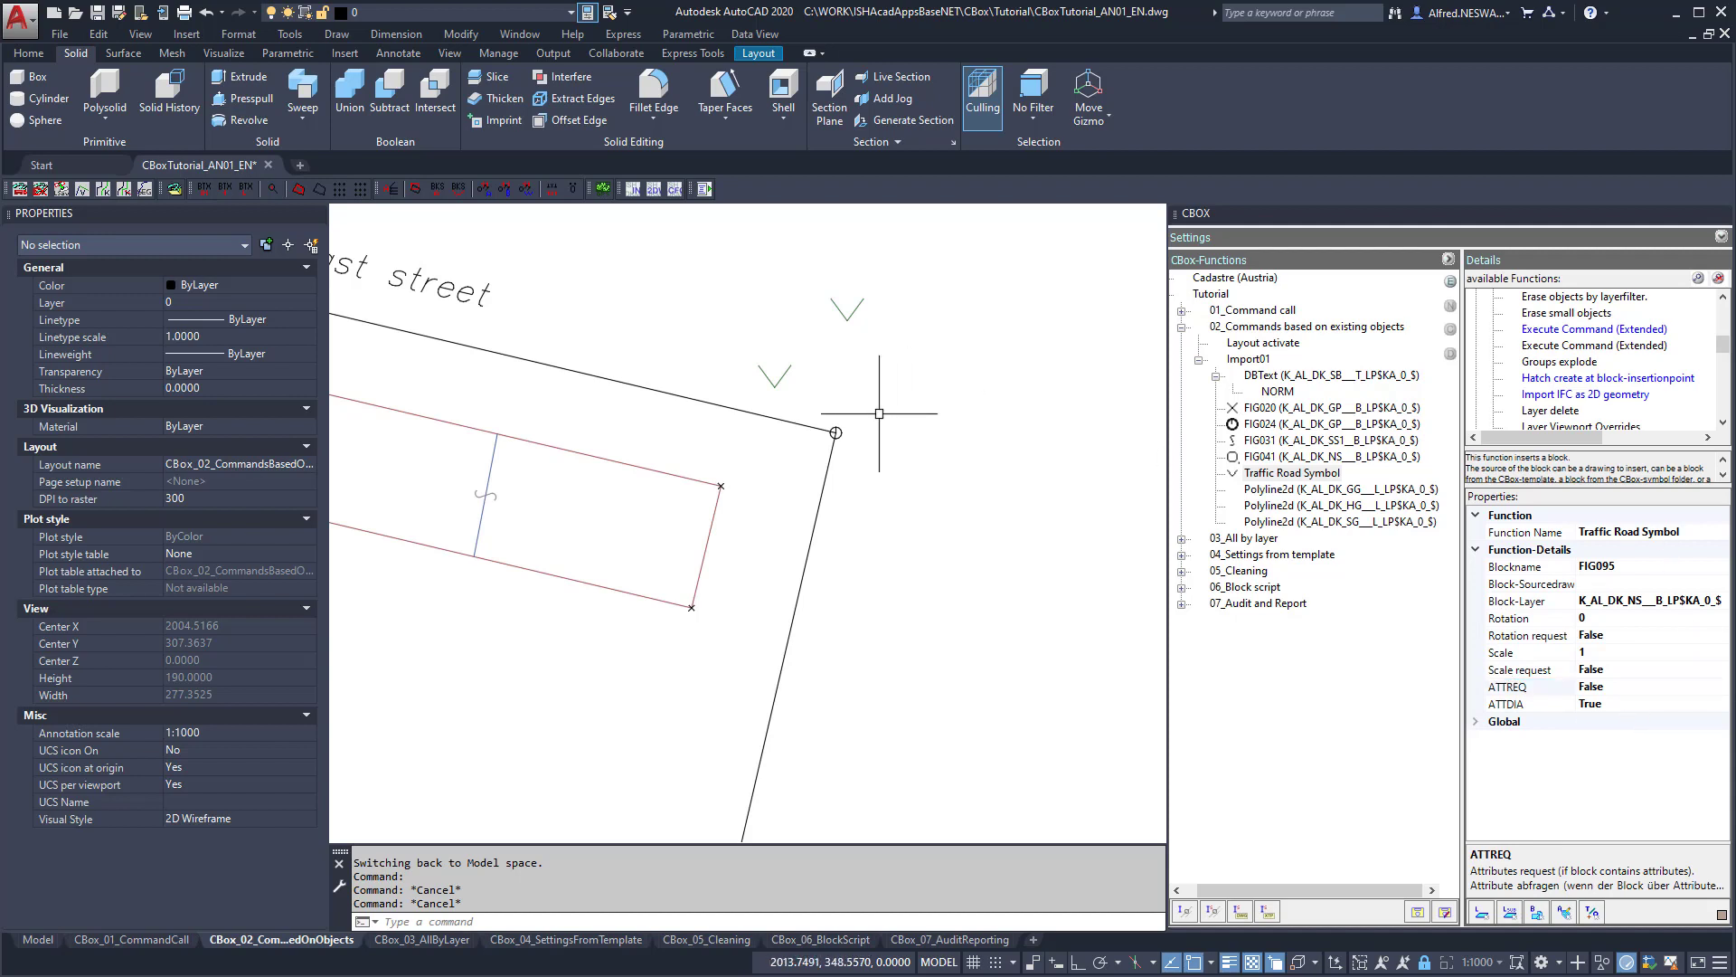
double_click(1275, 473)
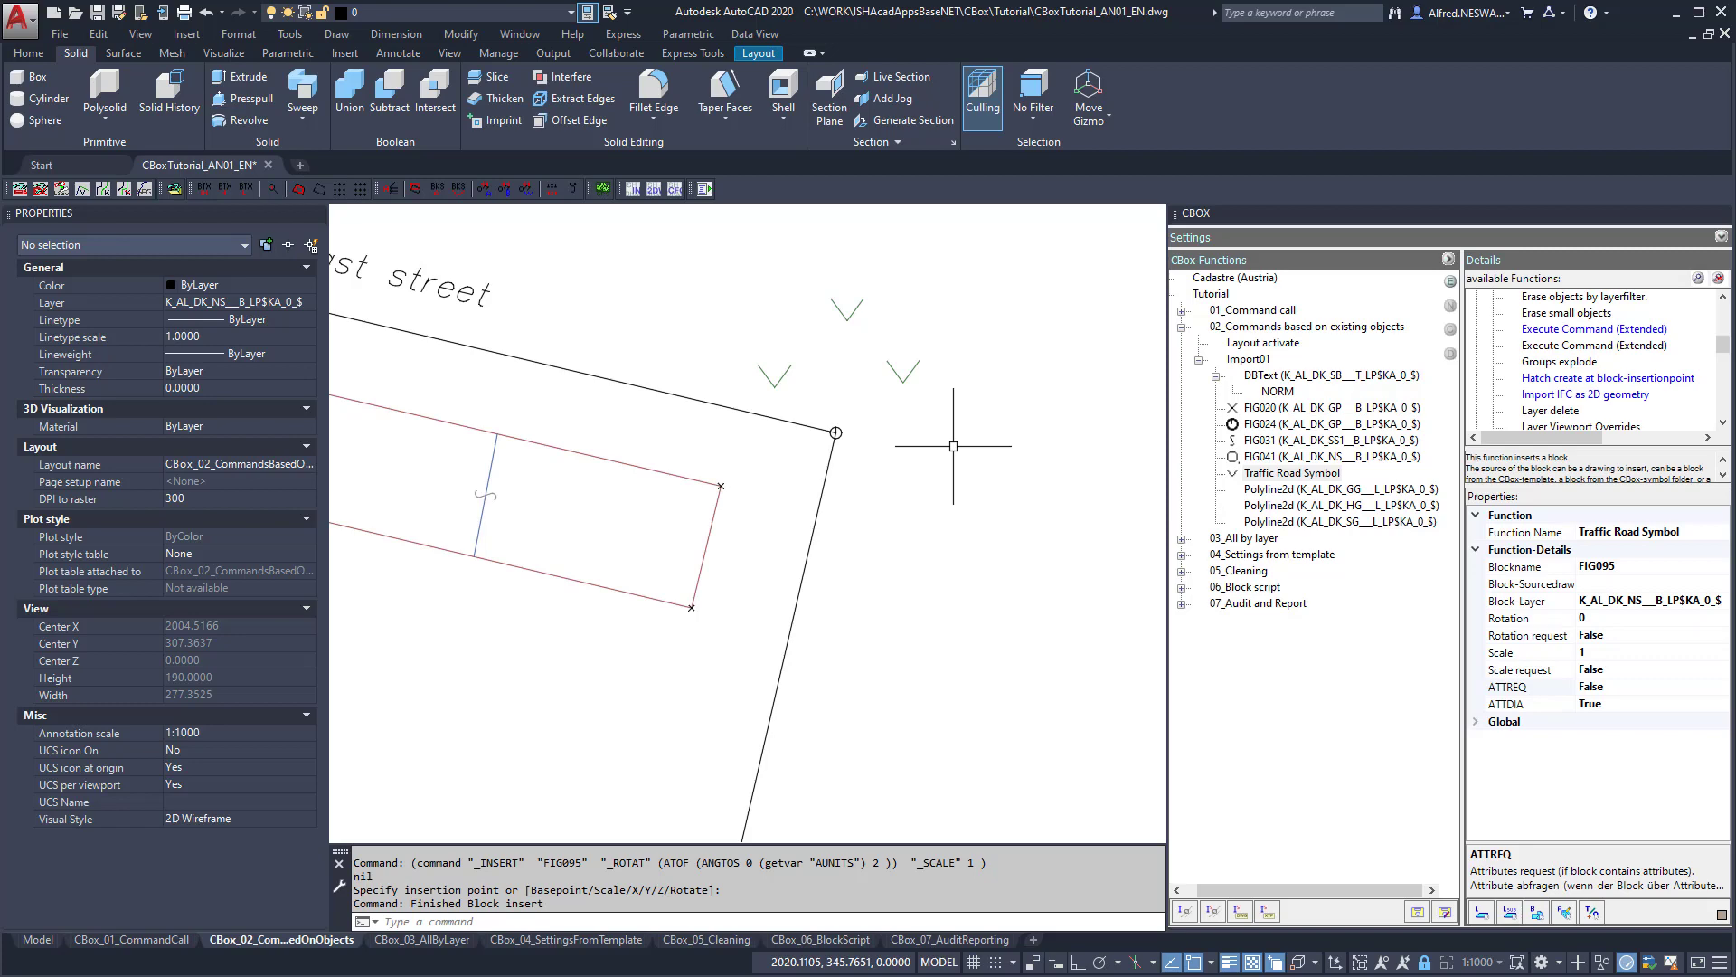
Run the Polyline2d function for layer K_AL_DK_GG___L_LP$KA_0_$ to draw a sloping line above the Coast street label.
scroll(992, 501, down, 2)
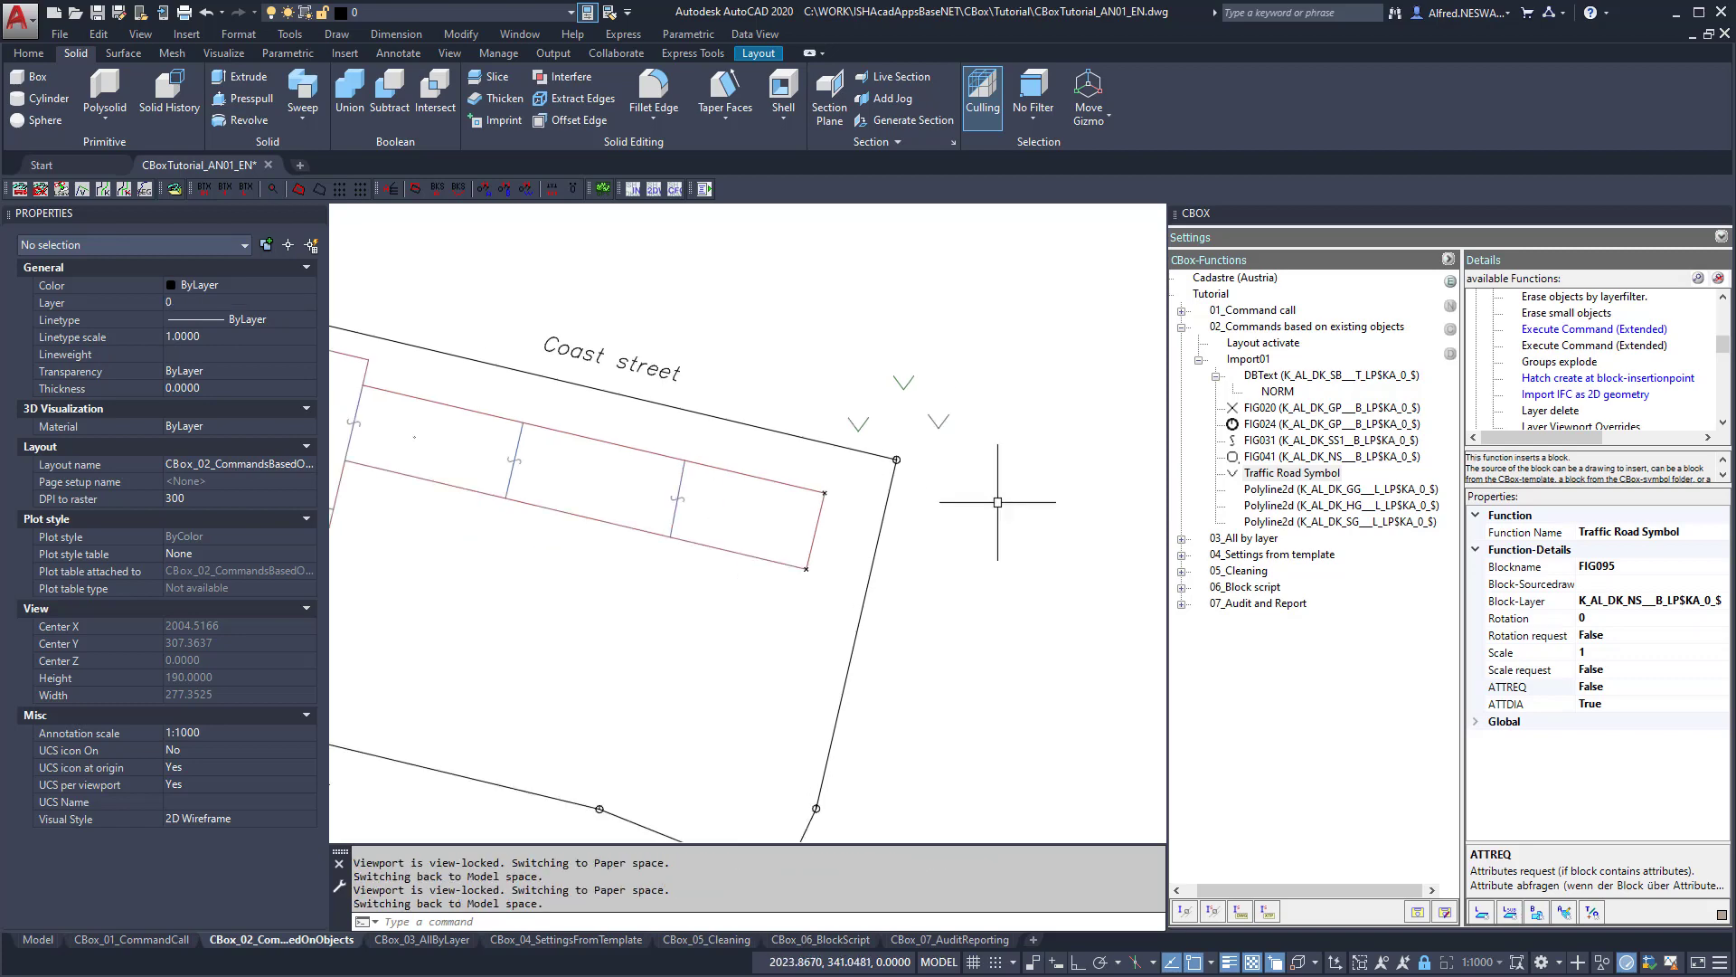
mouse_move(992, 501)
middle_down()
mouse_move(1093, 539)
mouse_move(958, 508)
middle_up()
scroll(1071, 526, down, 2)
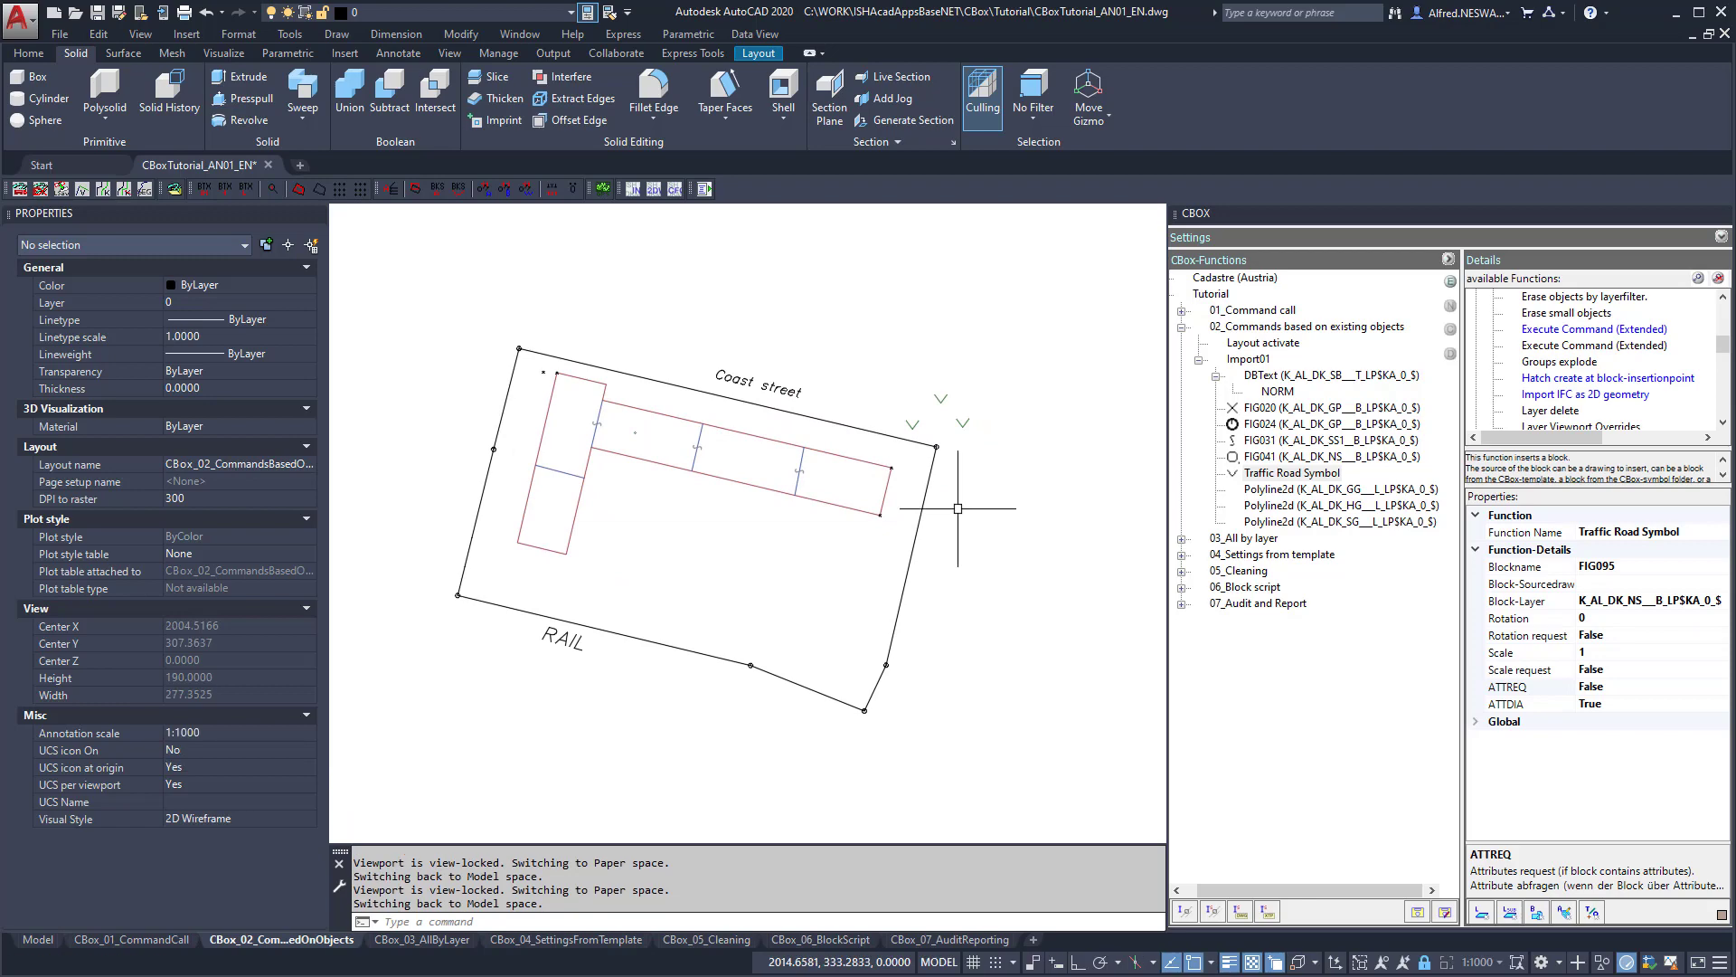
click(1272, 493)
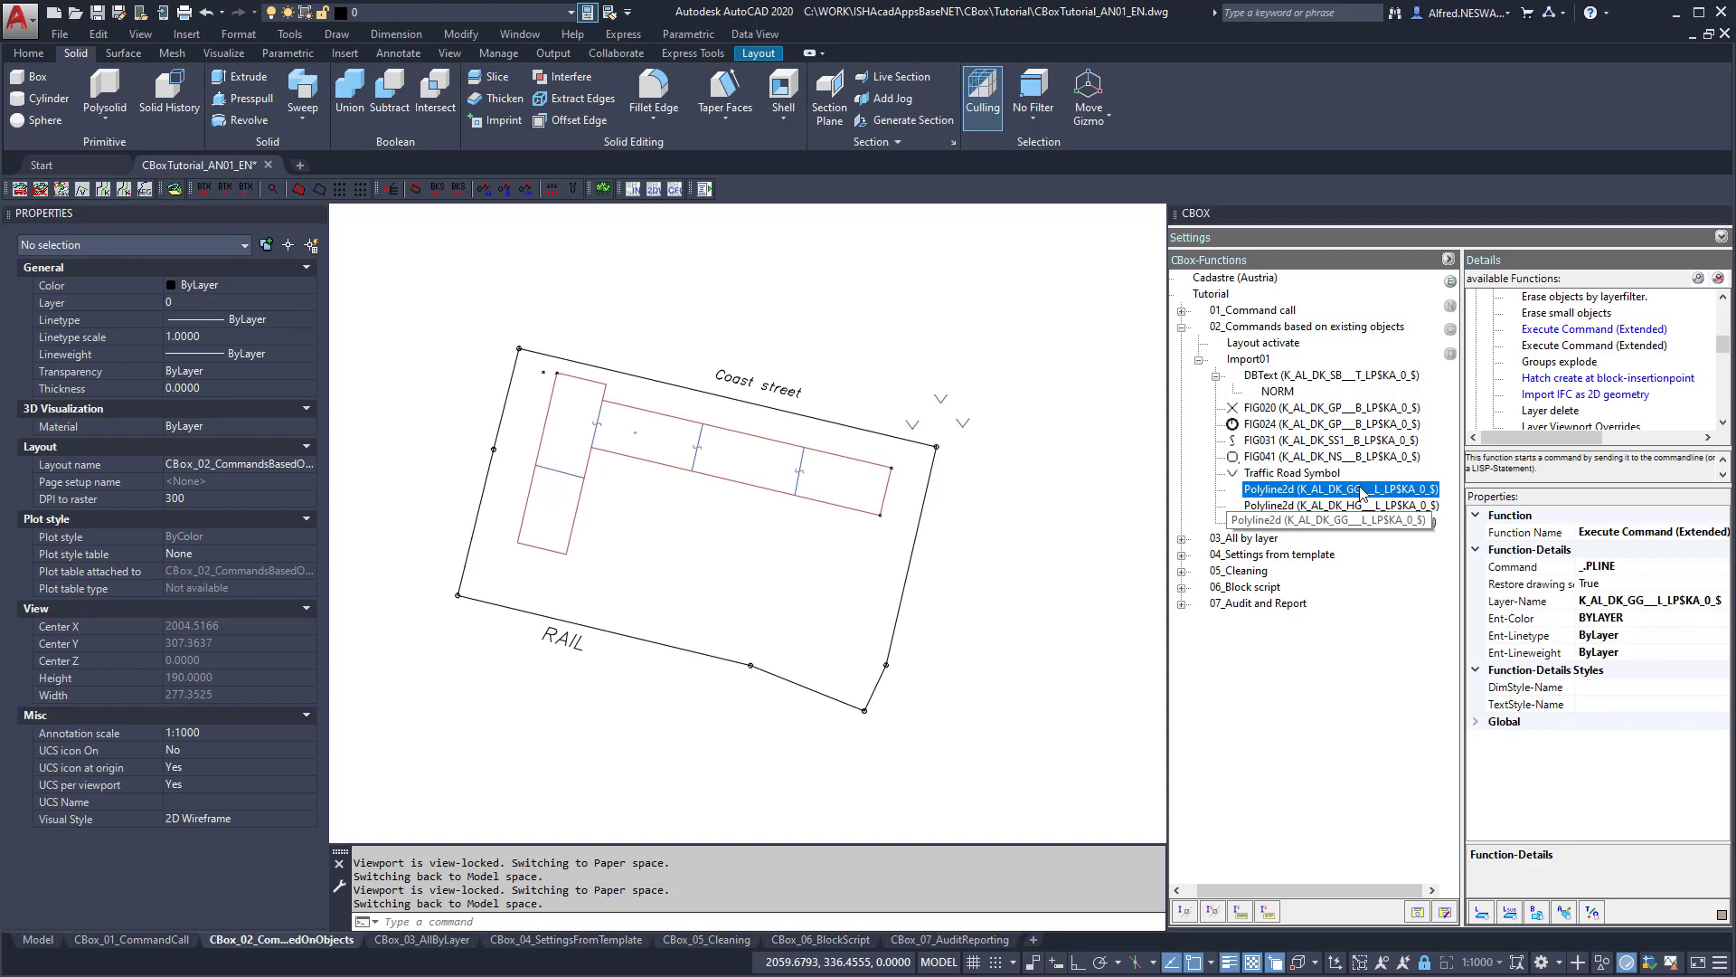
double_click(1270, 495)
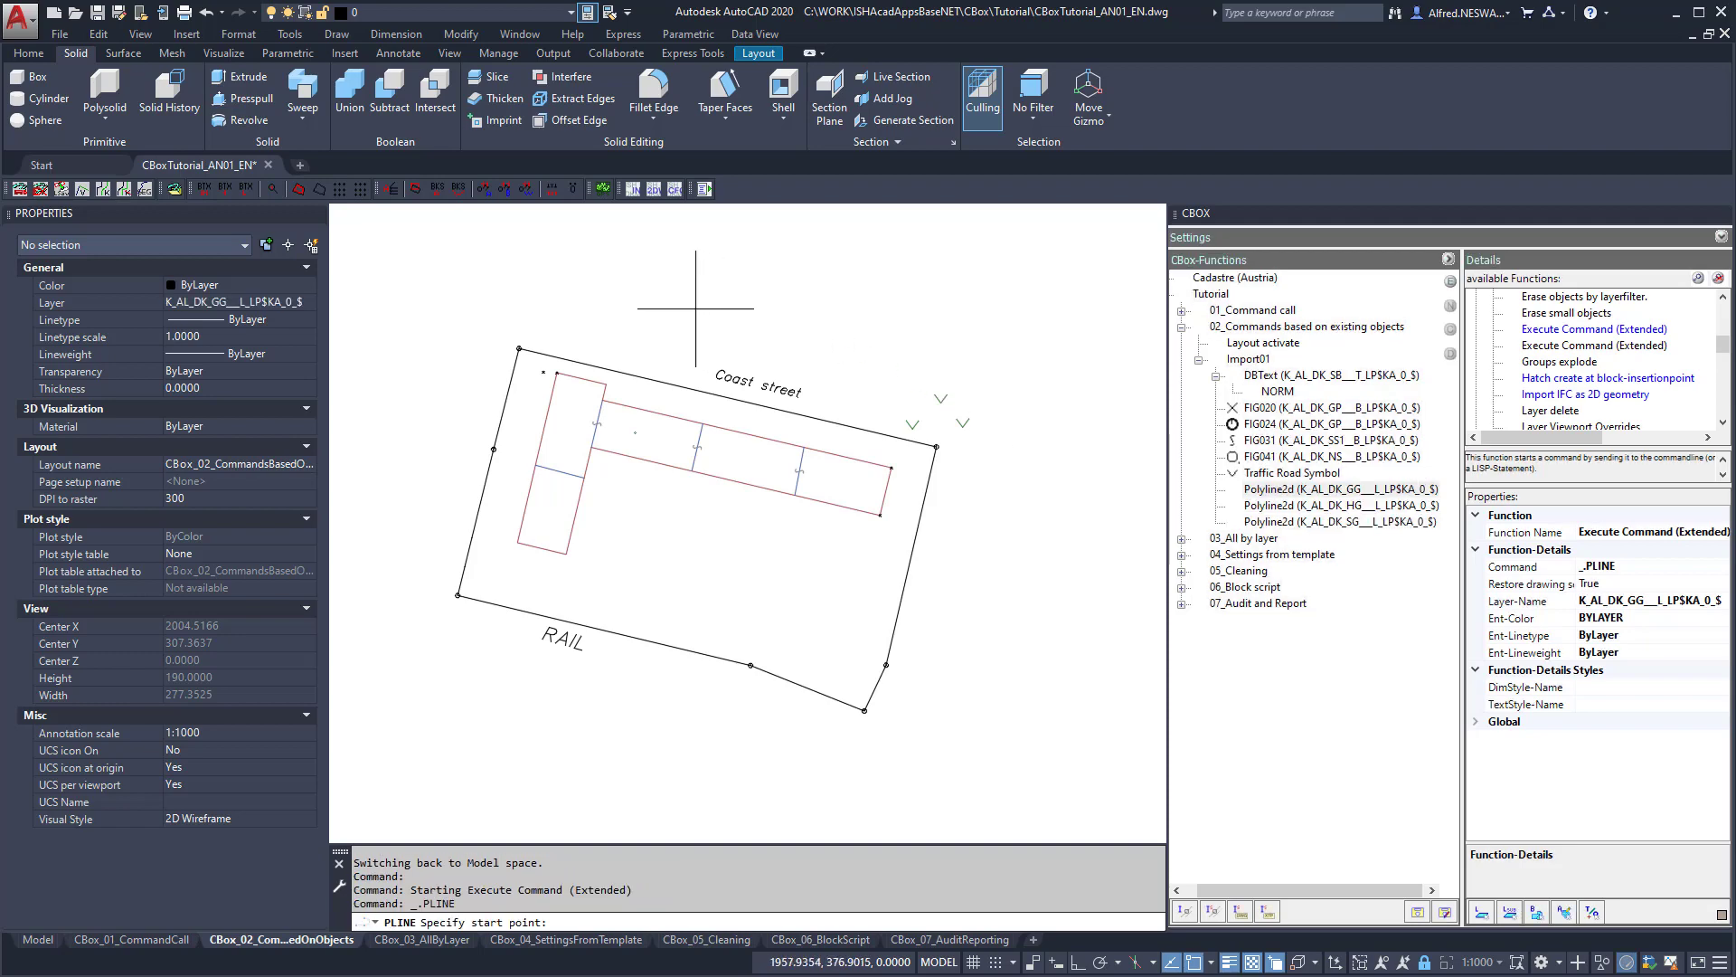
click(665, 308)
click(973, 359)
key(Return)
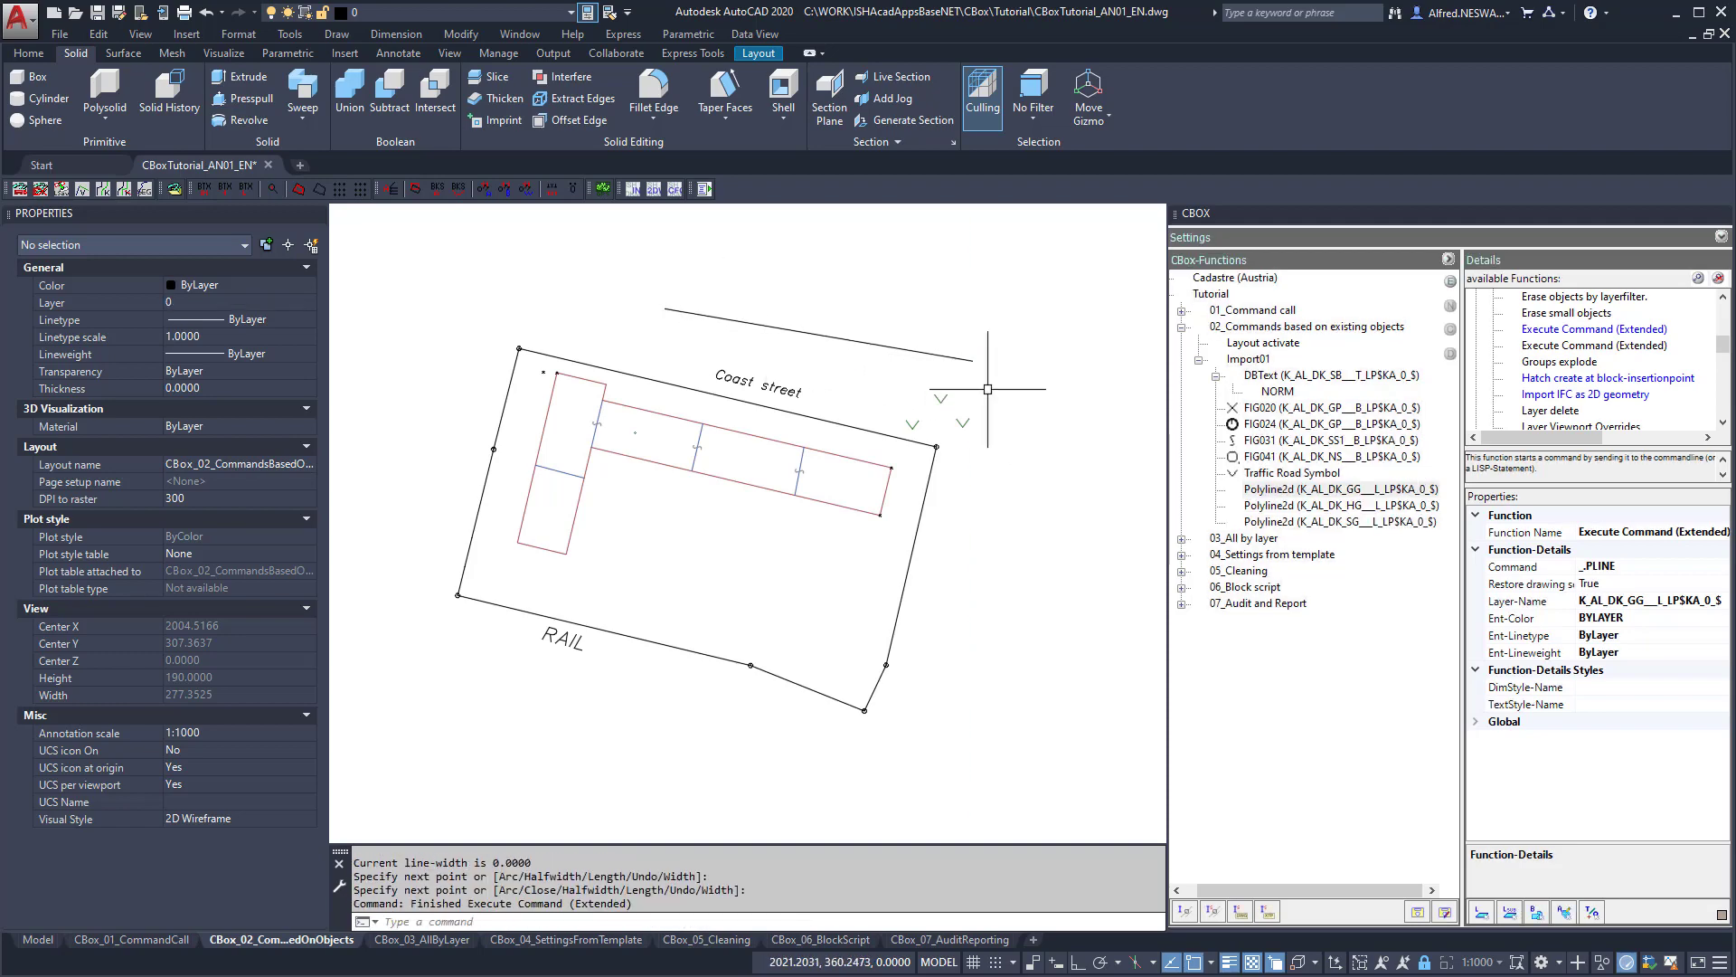
Run the Polyline2d function for layer K_AL_DK_HG___L_LP$KA_0_$ to draw a roughly parallel line above the black one.
double_click(1342, 505)
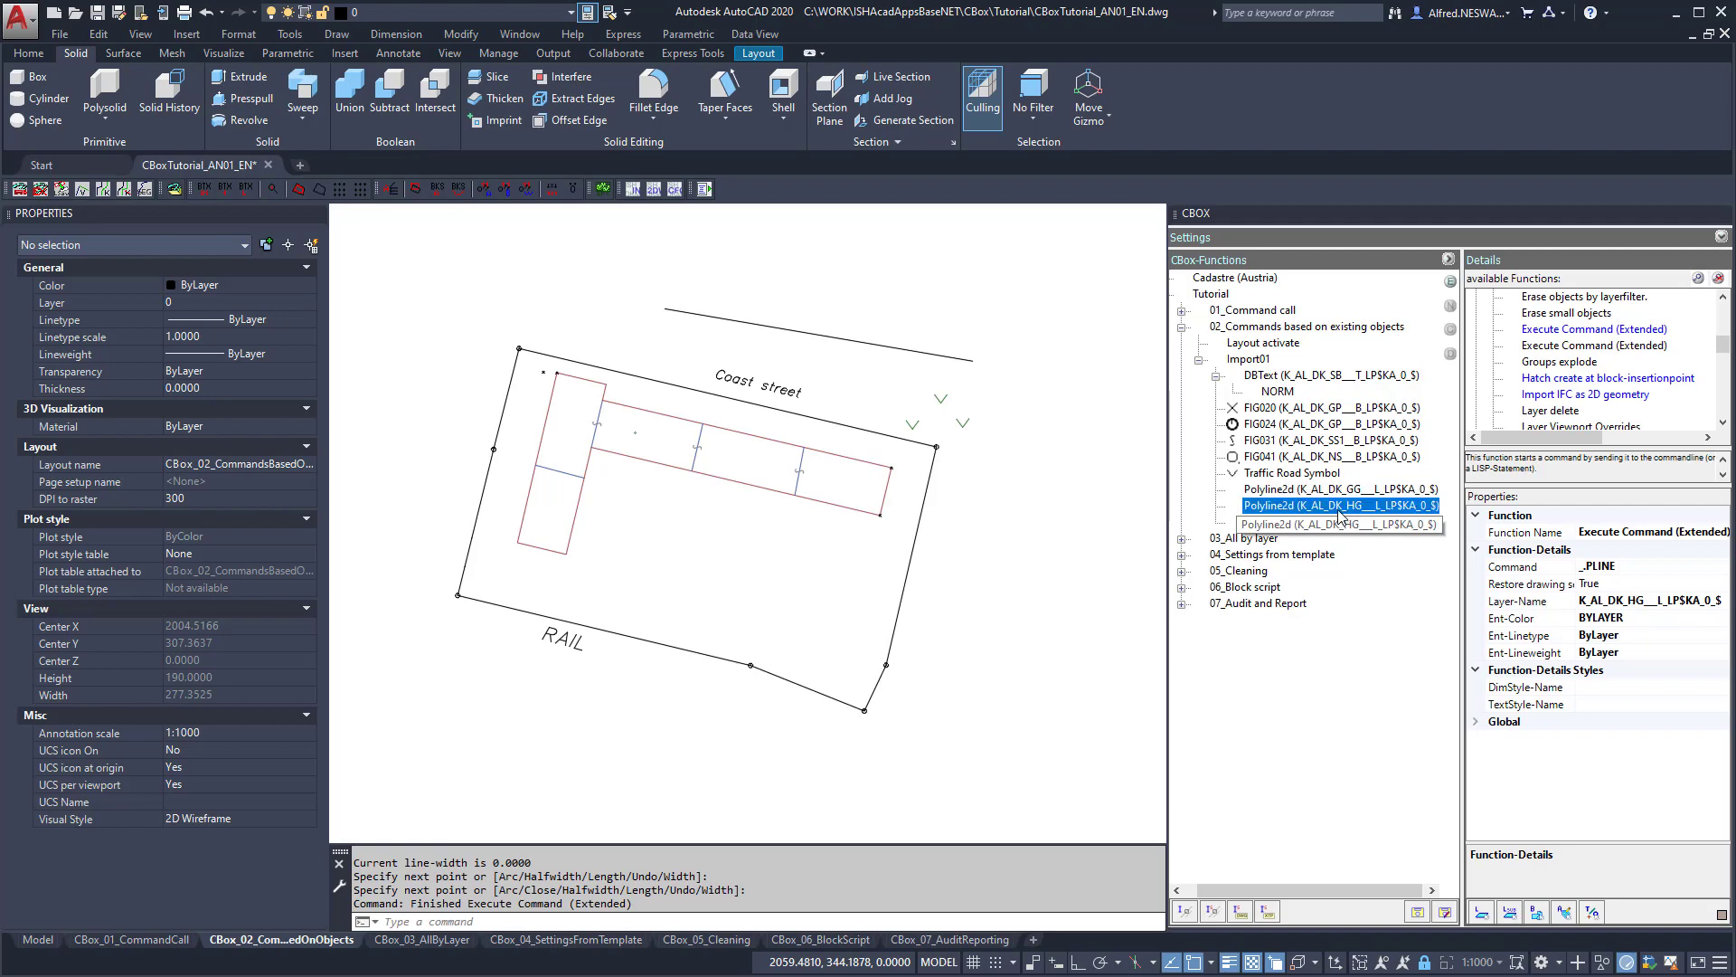
click(699, 281)
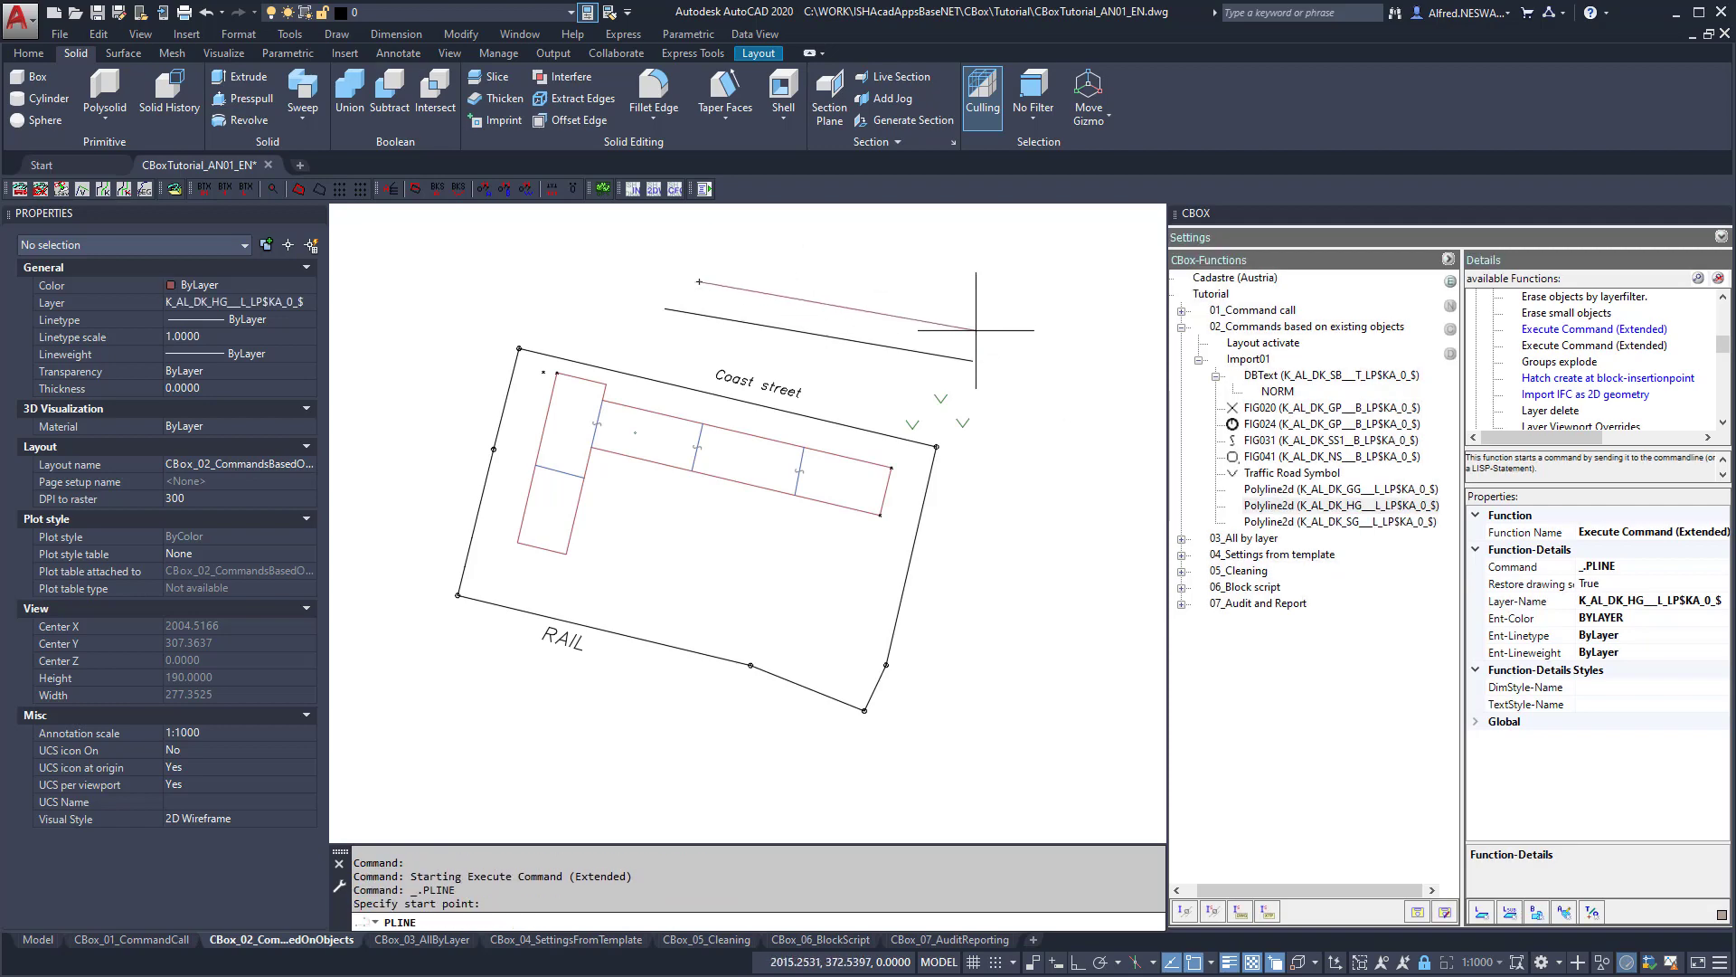
key(Return)
Run the Polyline2d function for layer K_AL_DK_SG___L_LP$KA_0_$ to draw a third line above the red one, and clear any selection.
click(1295, 522)
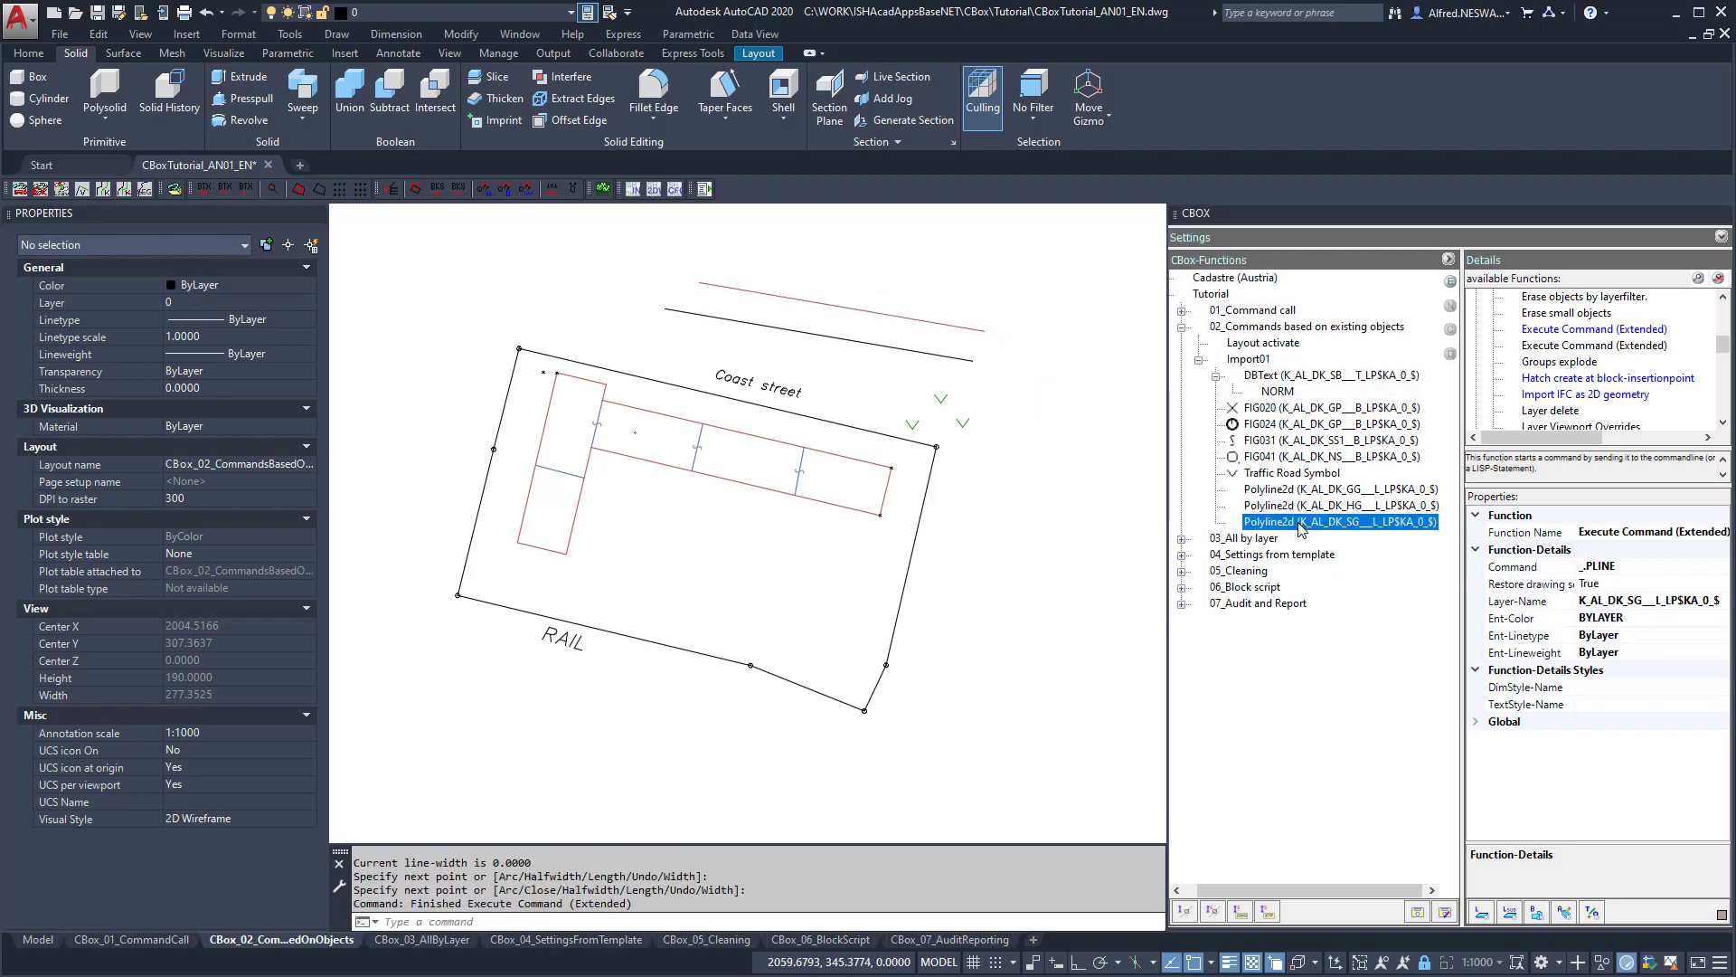
double_click(1295, 522)
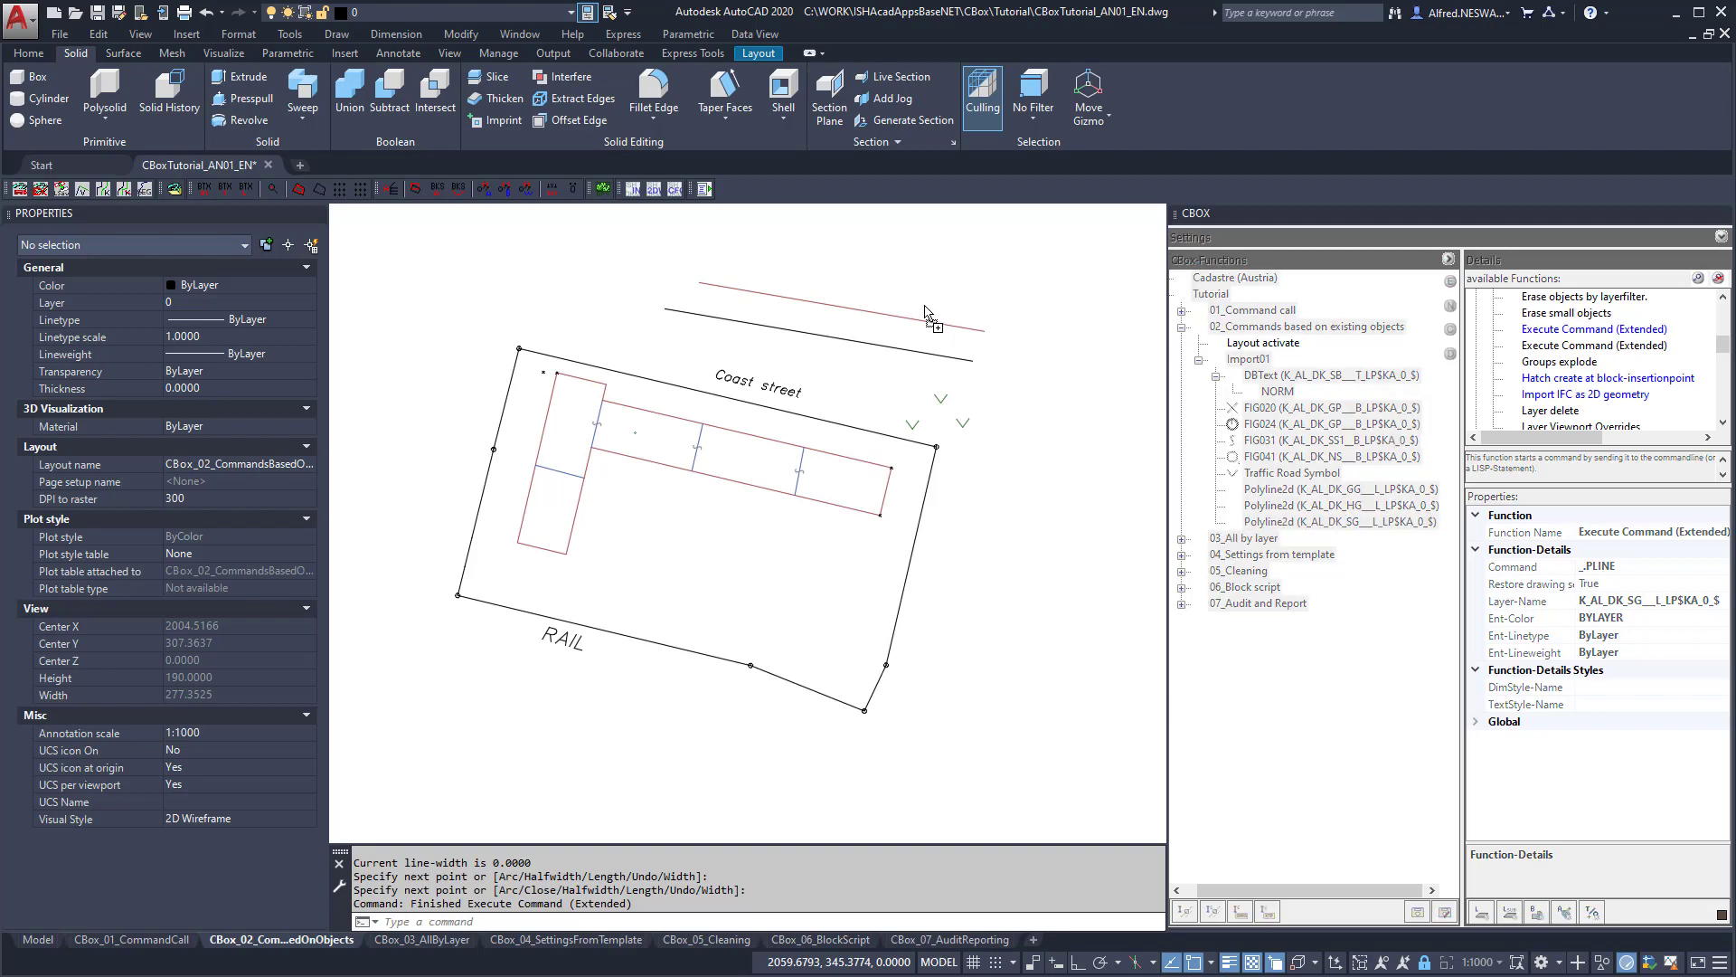
click(734, 260)
click(1011, 297)
key(Return)
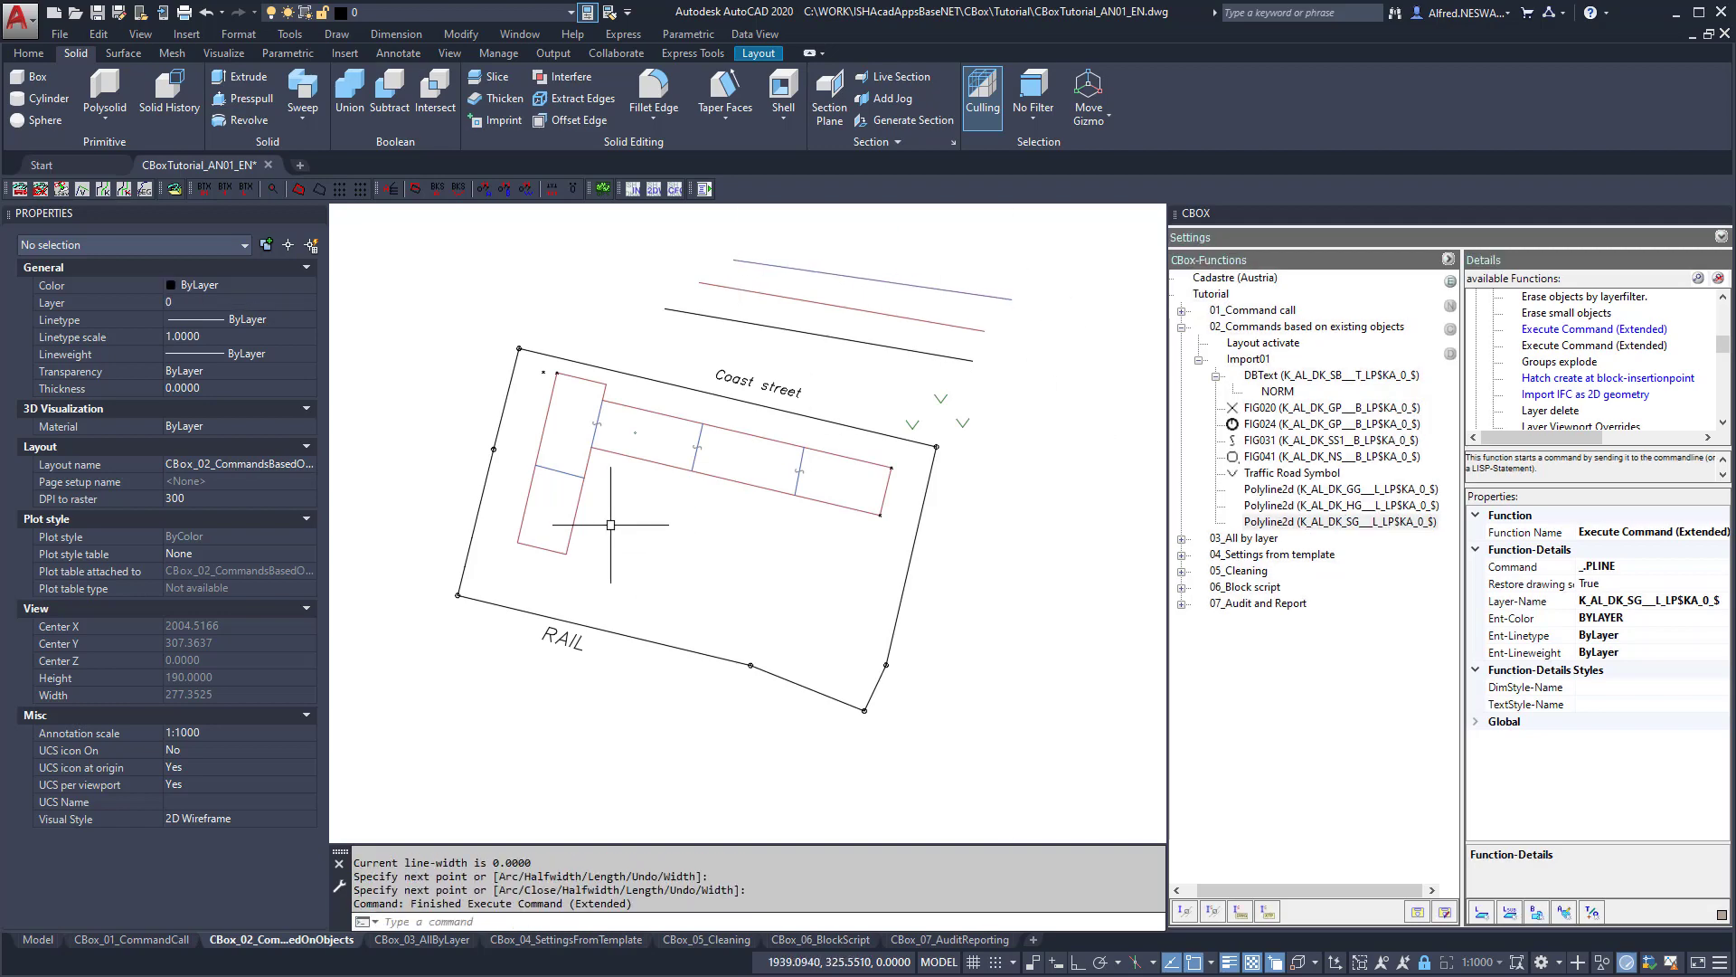
click(551, 471)
key(Escape)
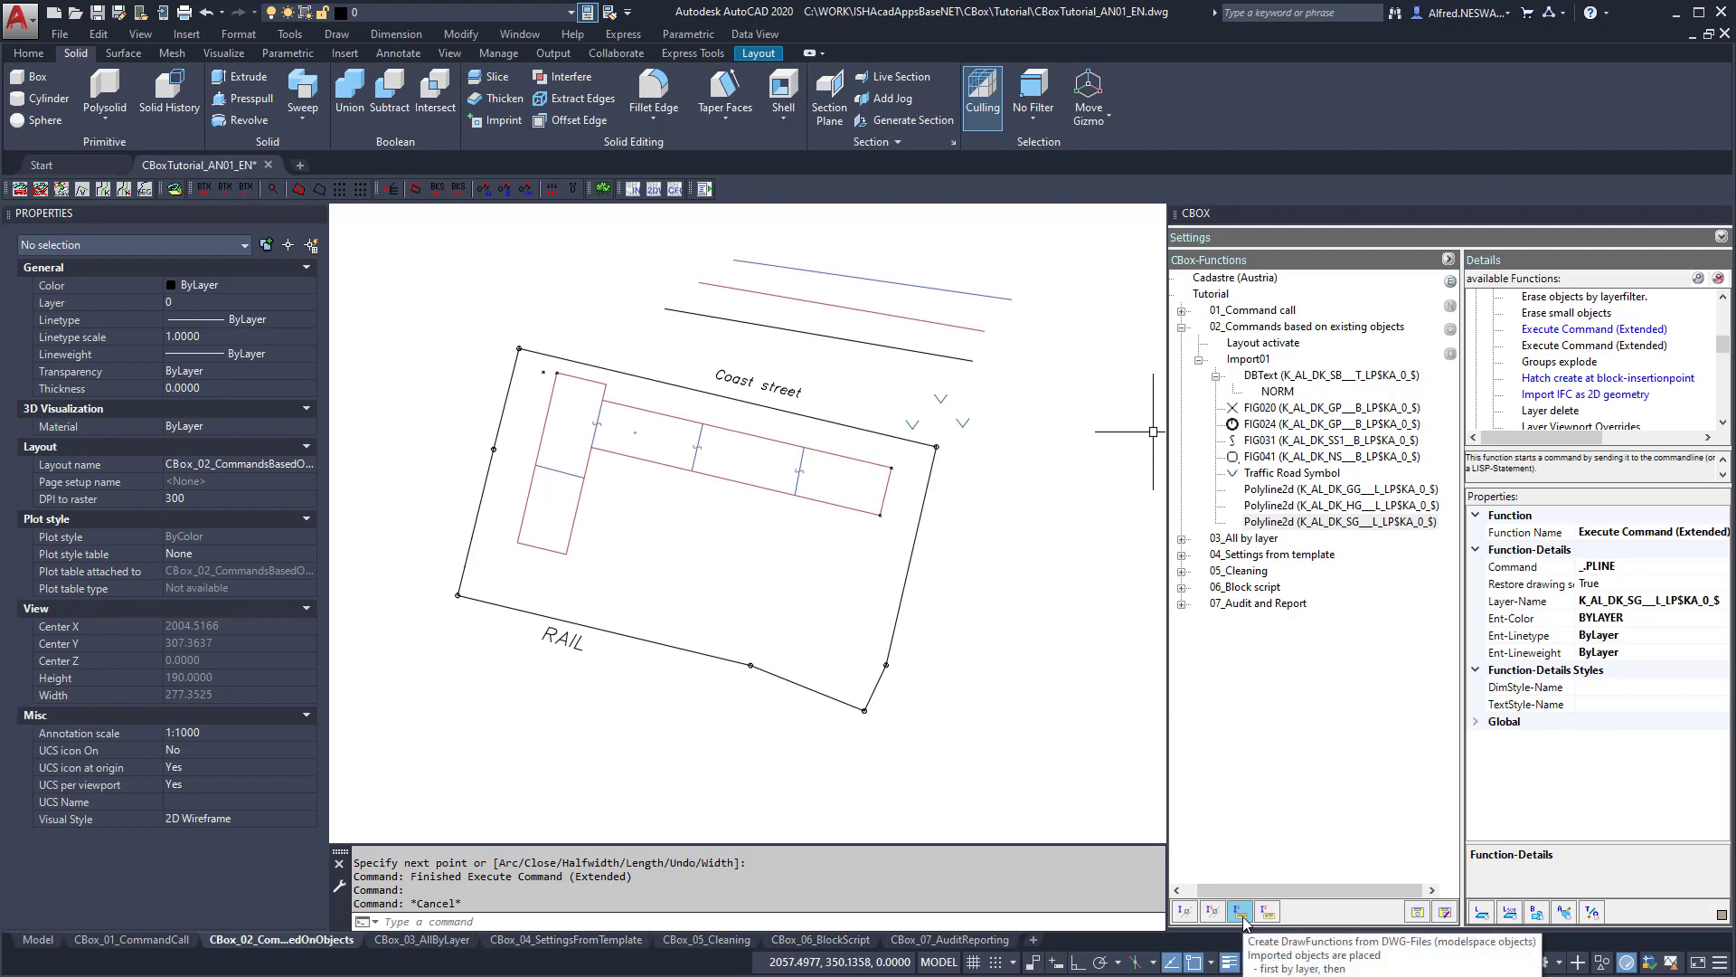
Collapse Import01, enable editing of the function tree, and add a new group named Import02 below it.
click(1198, 361)
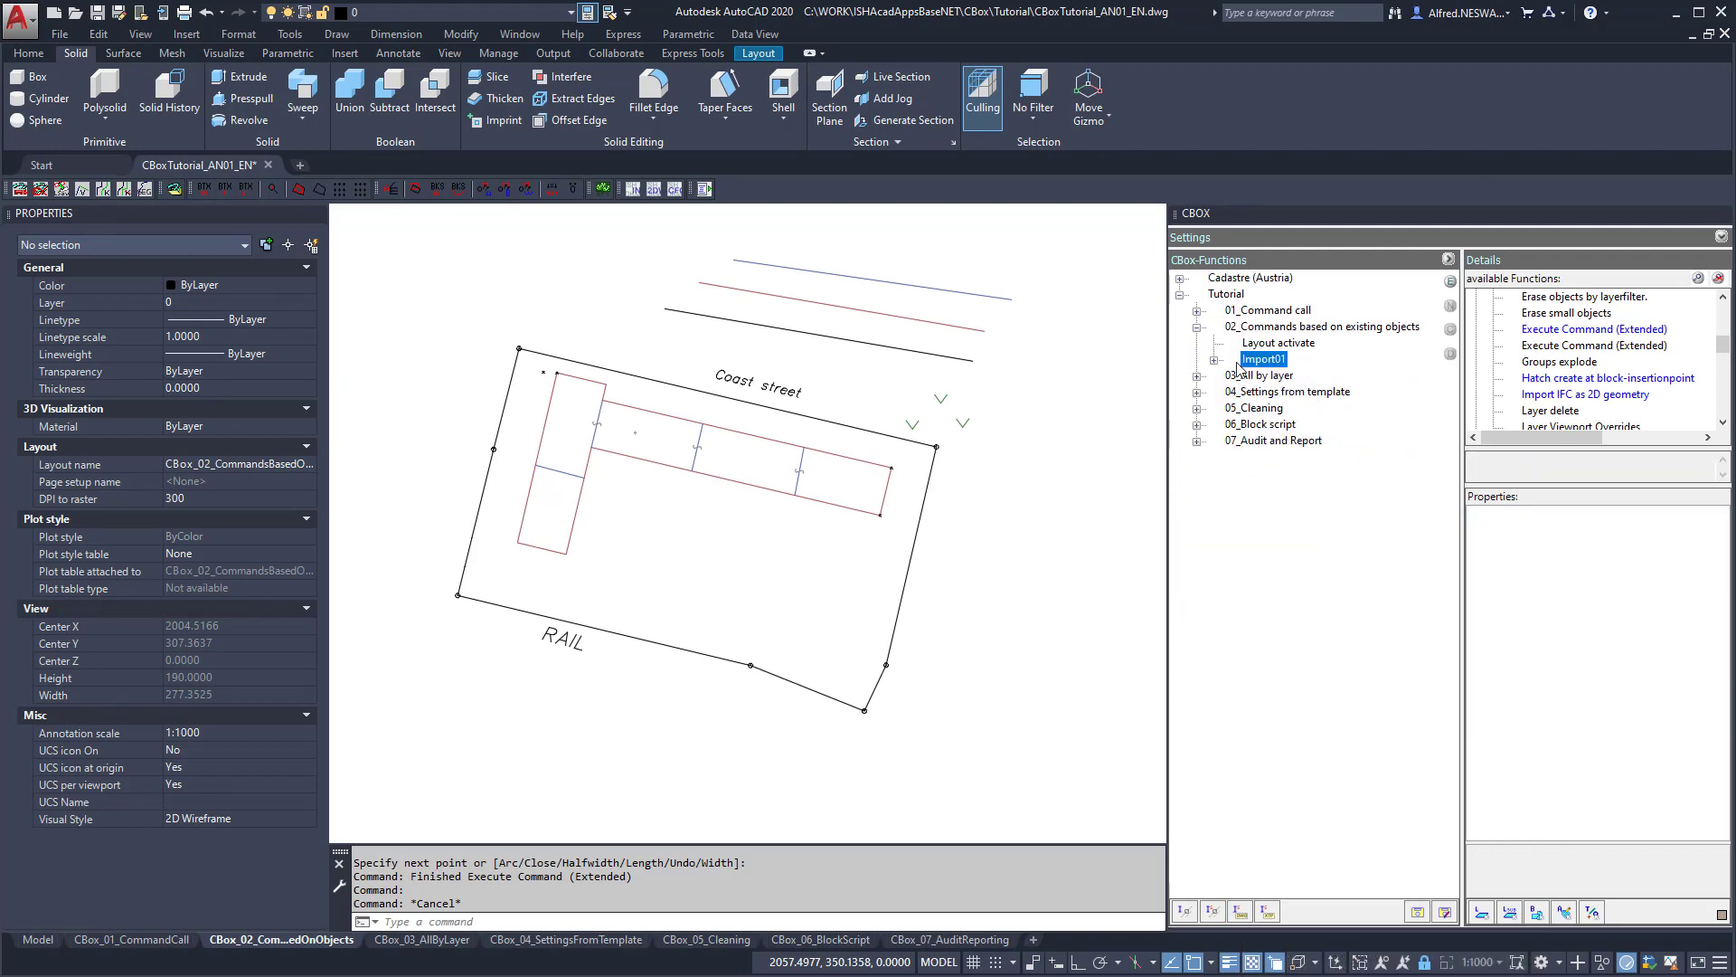
click(1449, 281)
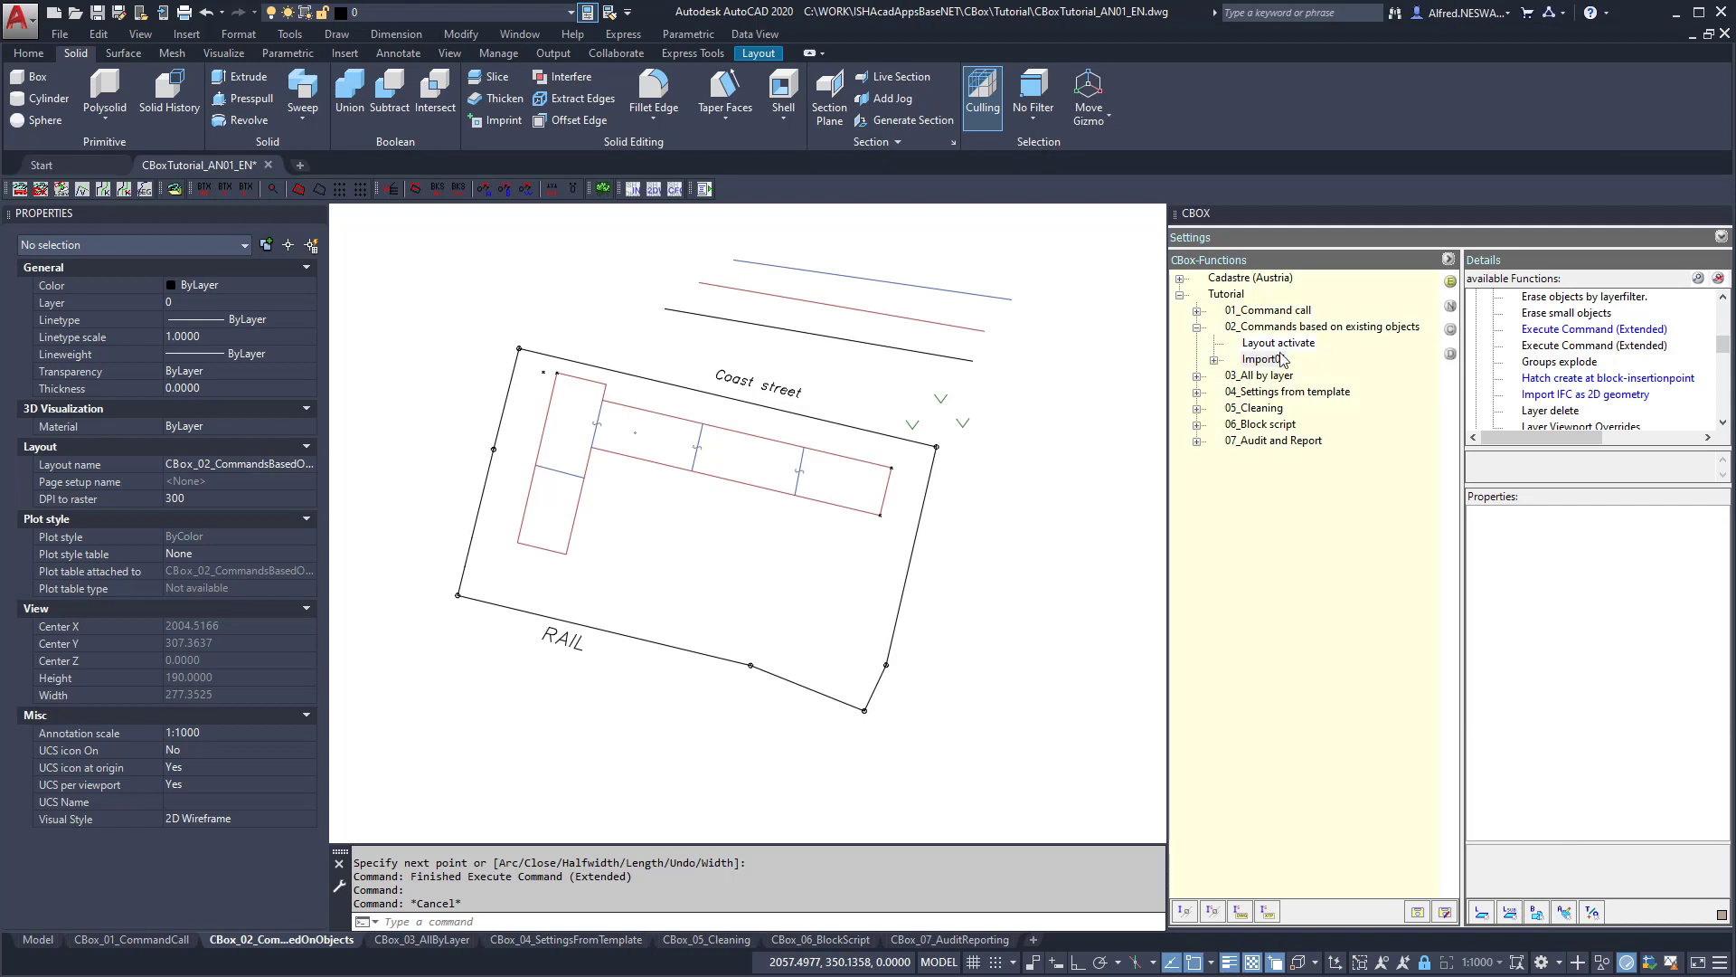
click(1268, 360)
click(1449, 305)
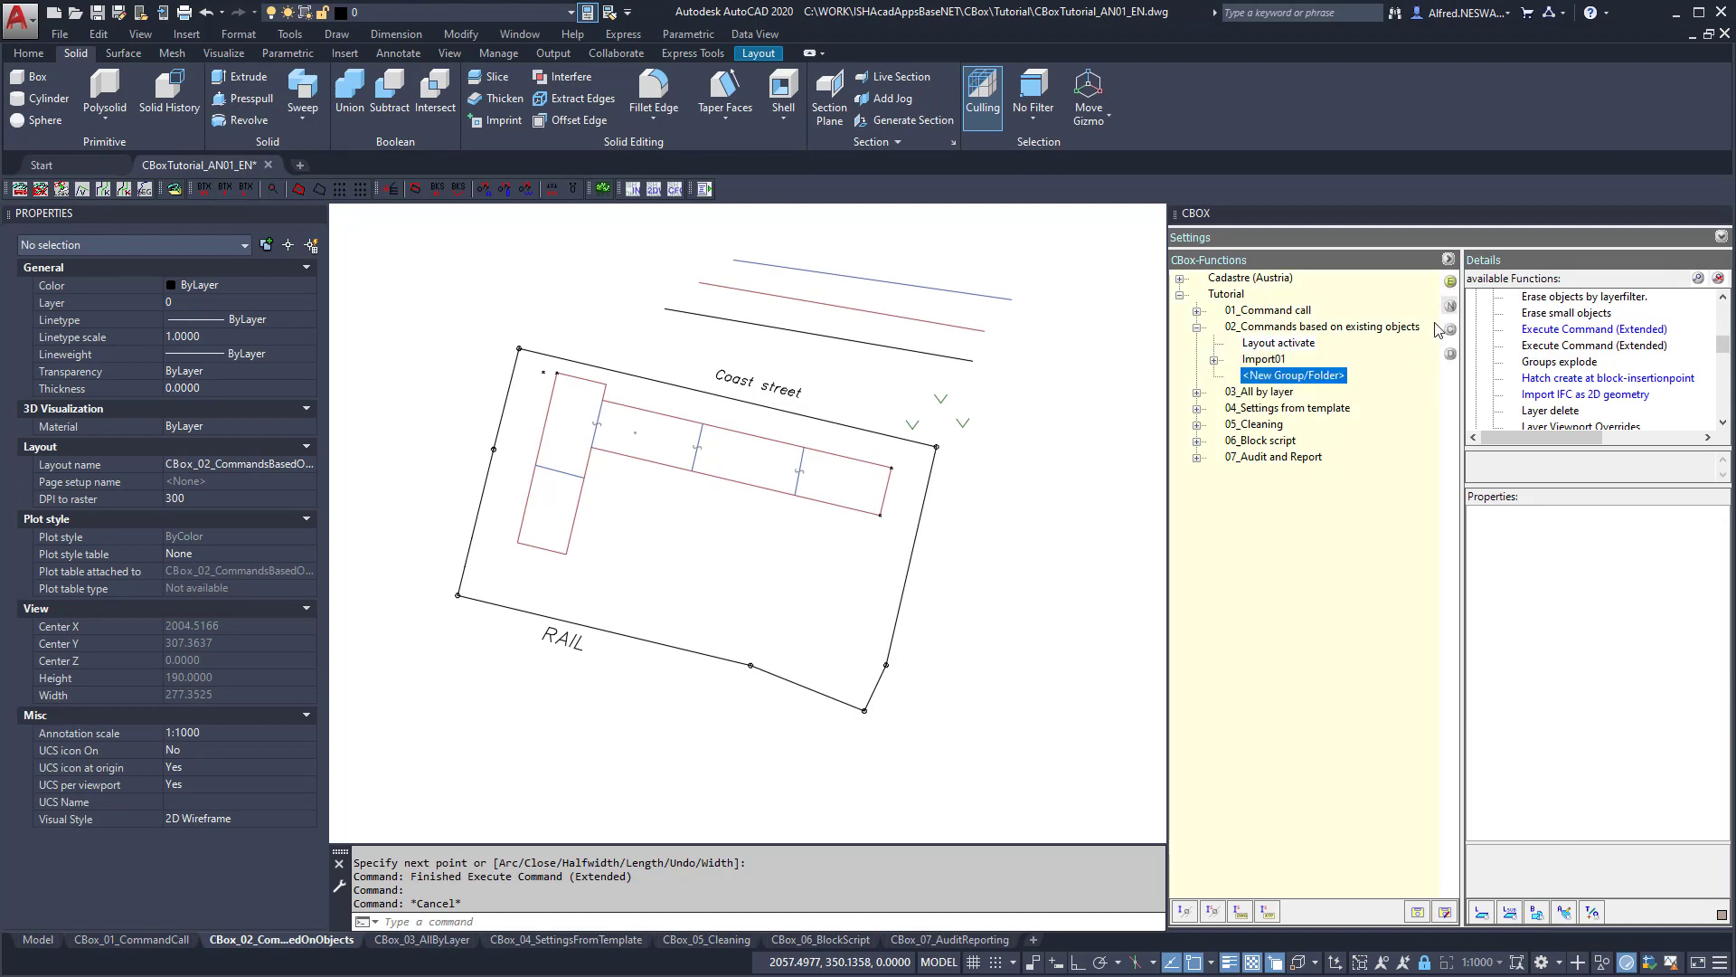
click(1250, 374)
text(Import02)
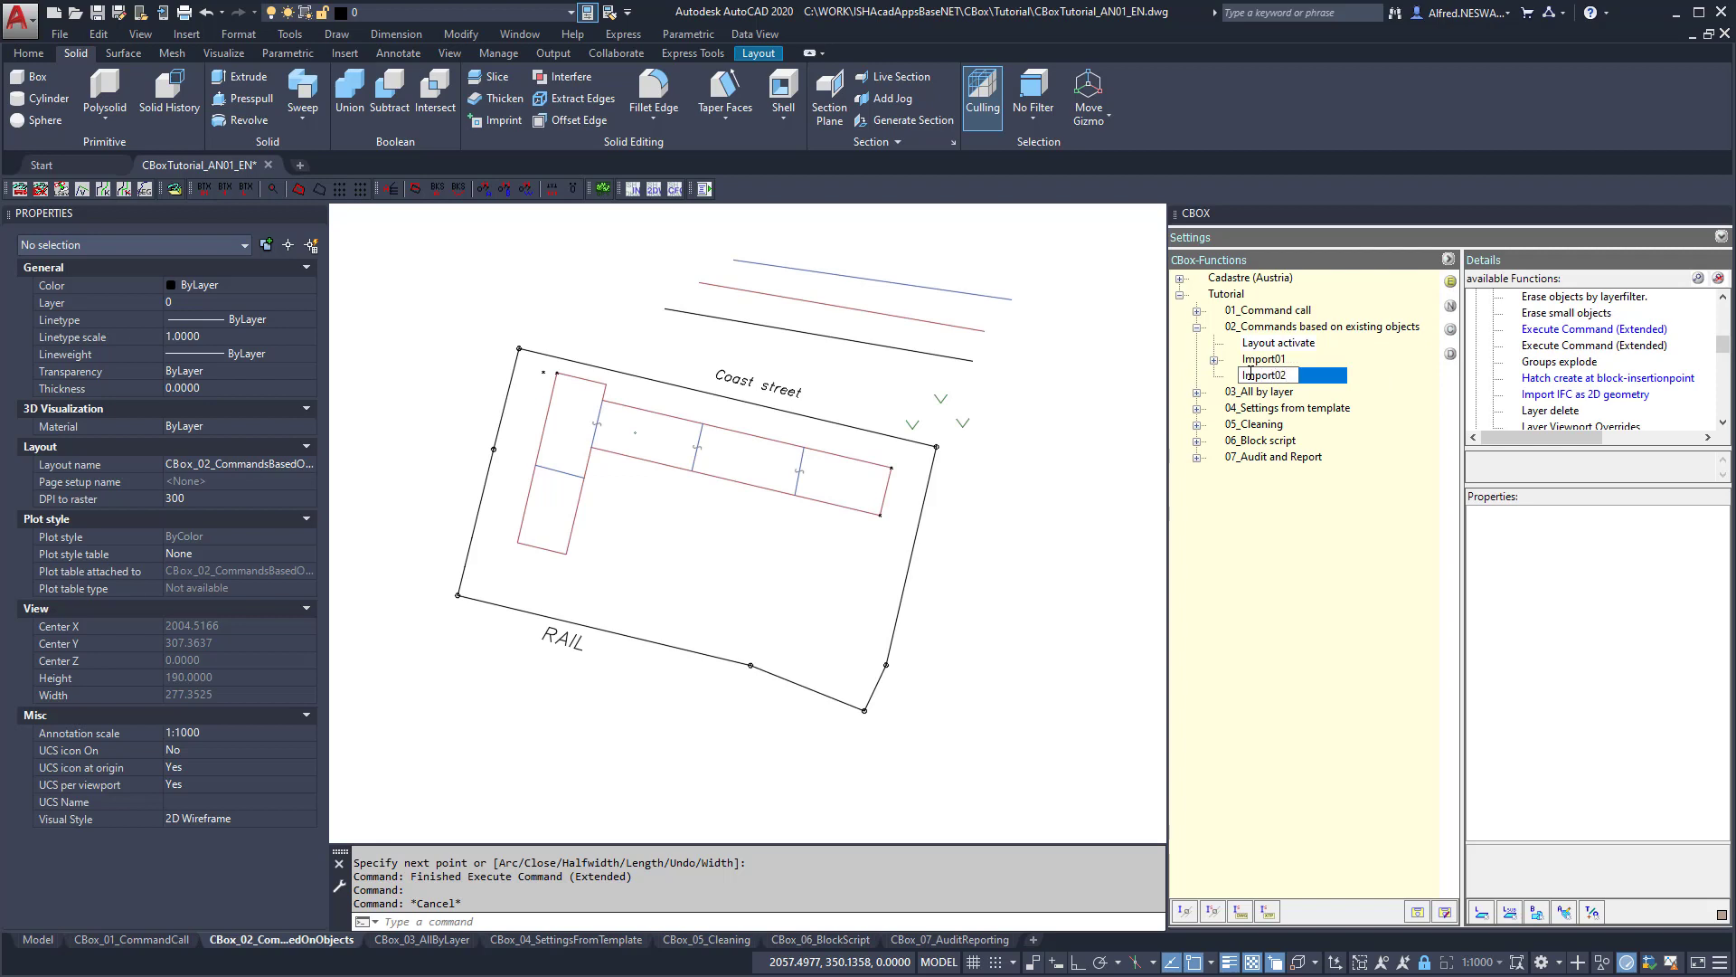
key(Return)
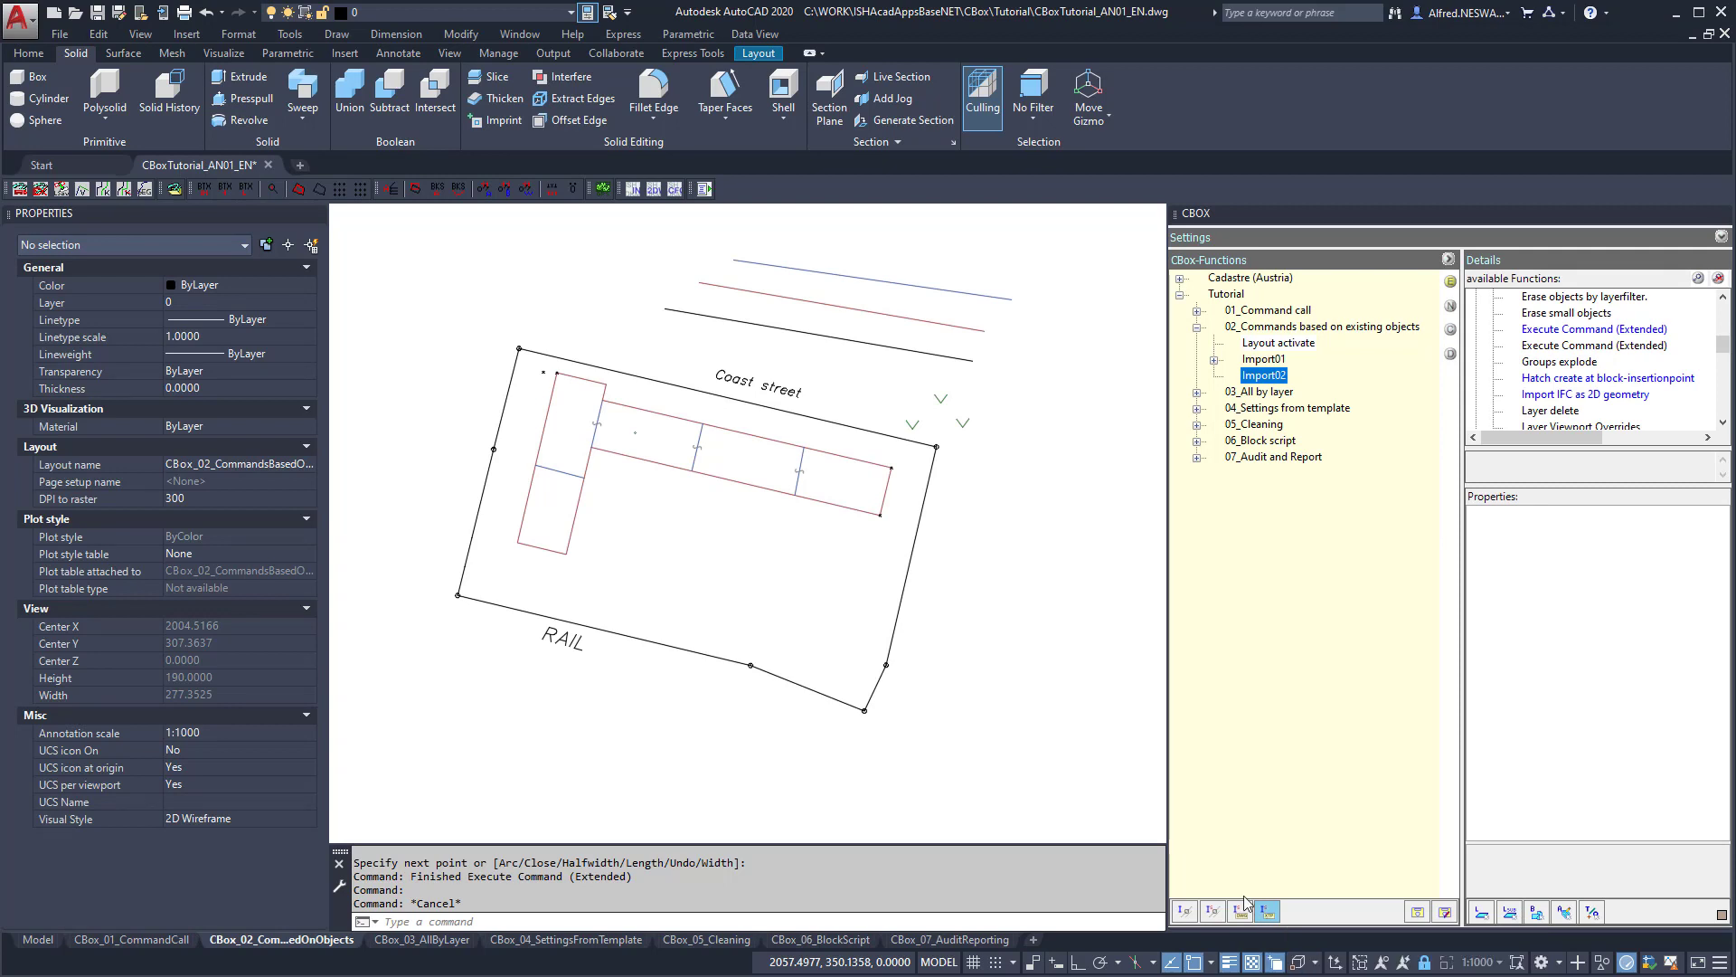
Generate functions in the Import02 group from CBoxTutorial__DkmSample_AN01.dwg in C:\WORK\ISHAcadAppsBaseNET\CBox\Tutorial.
click(1267, 912)
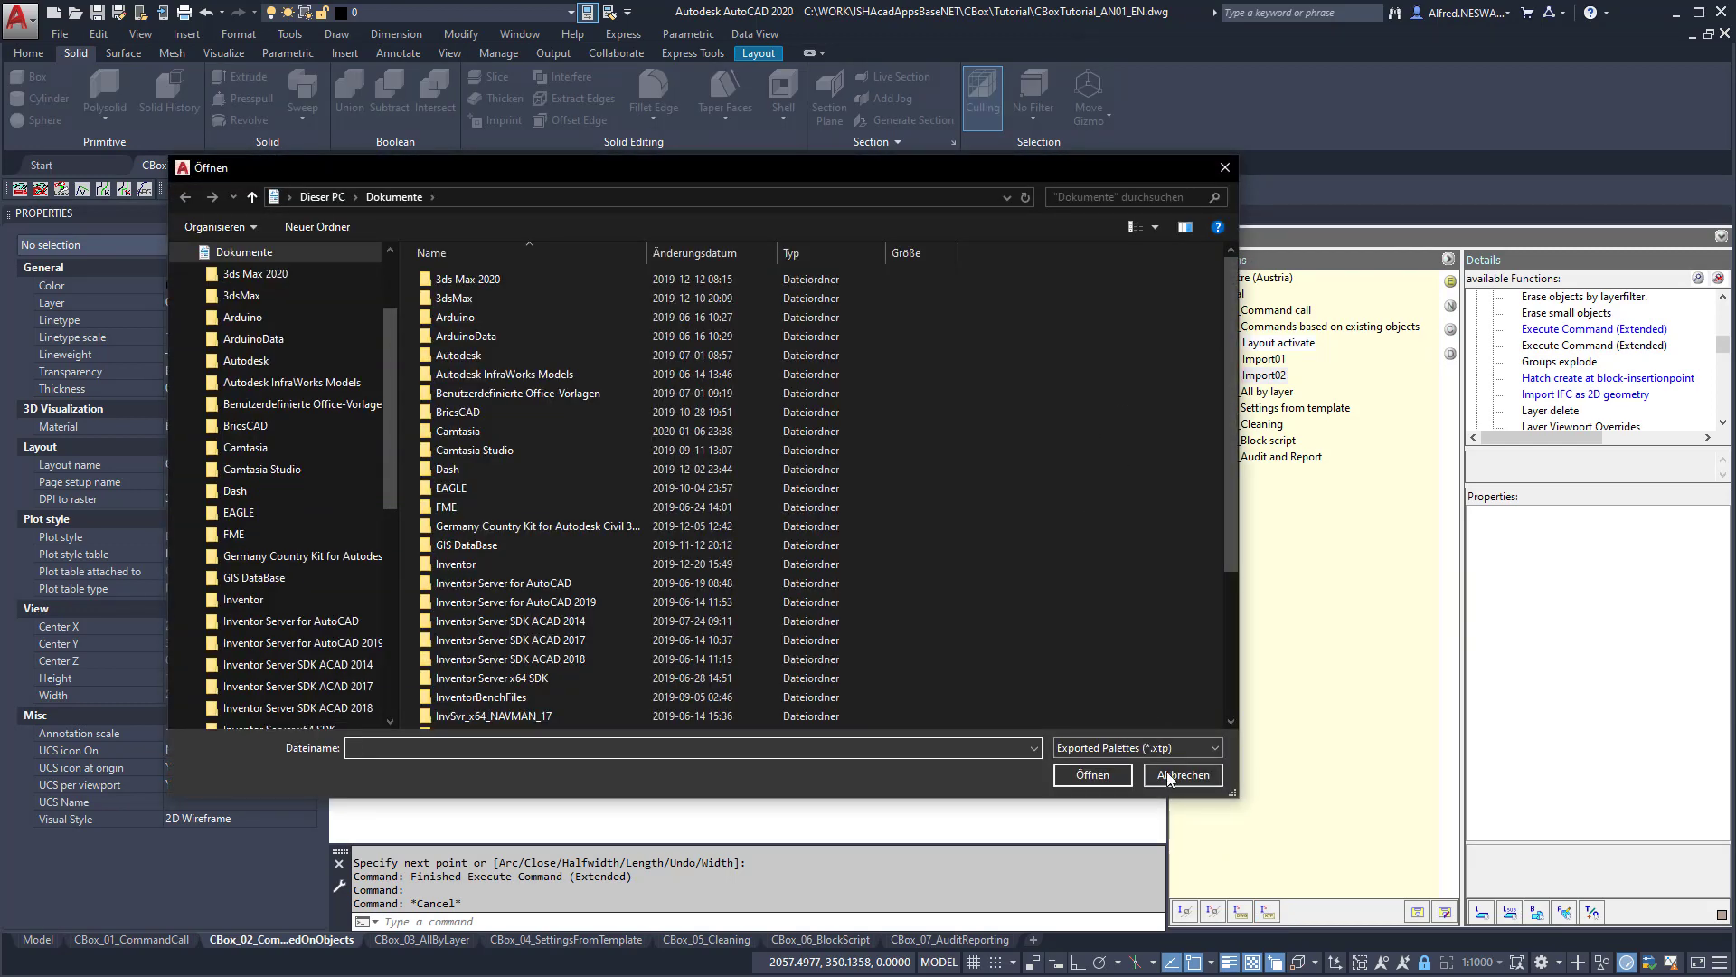
click(1170, 775)
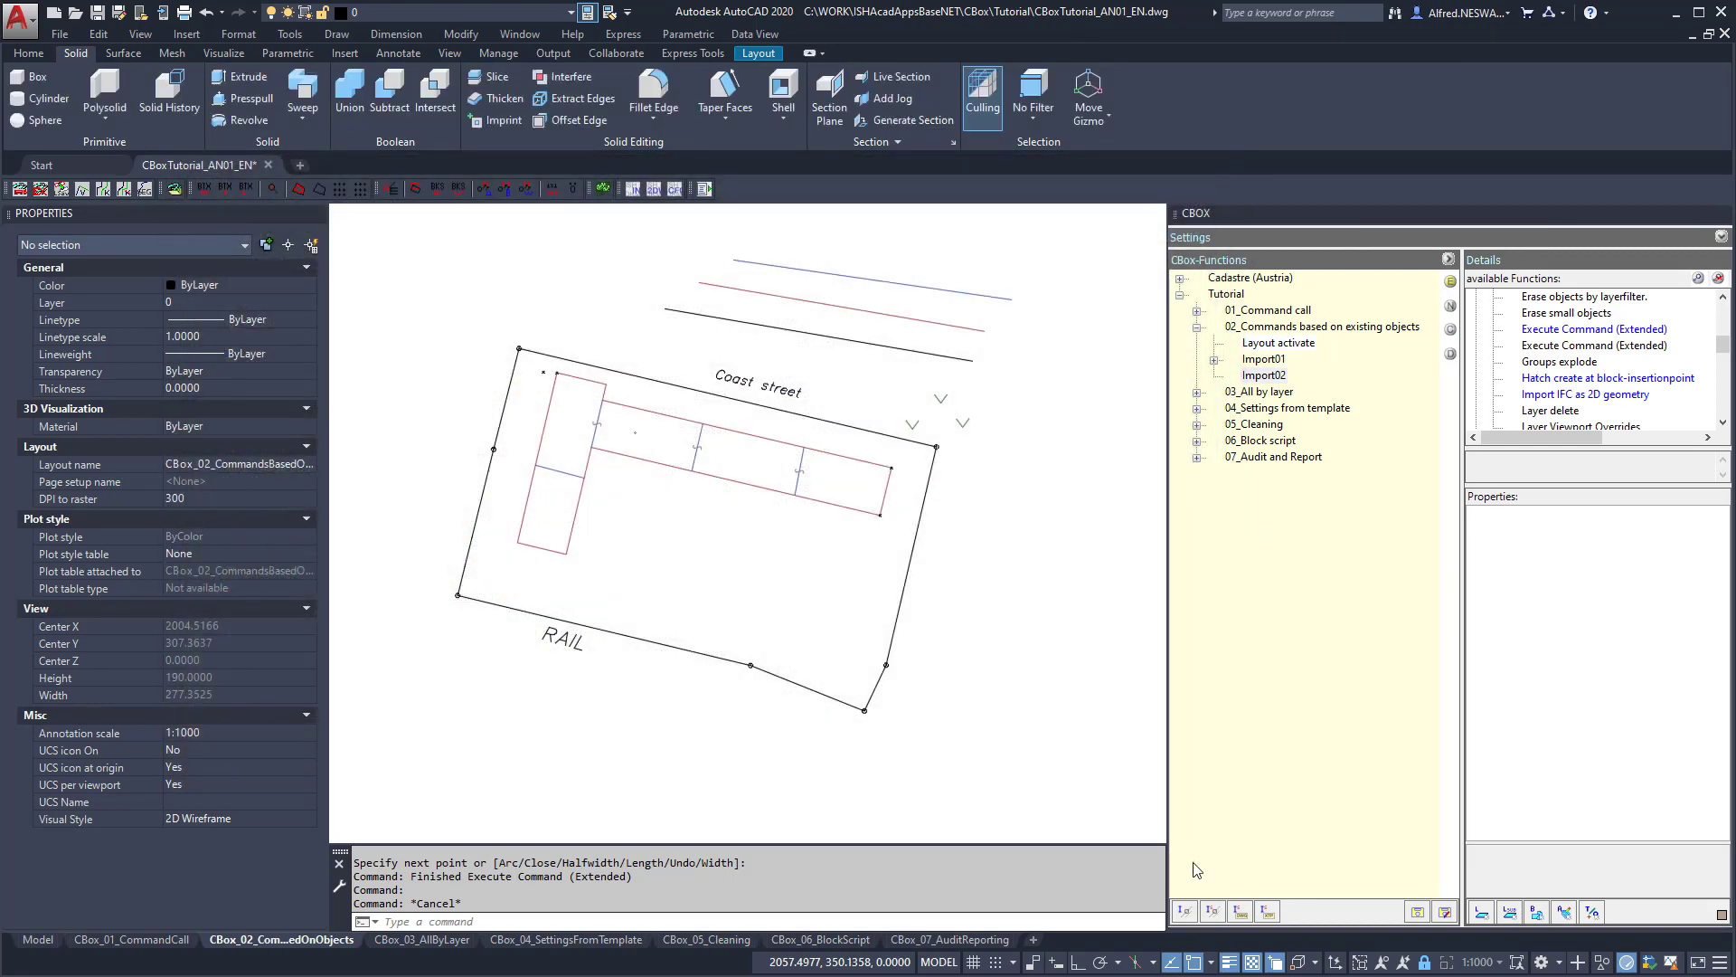
click(1237, 914)
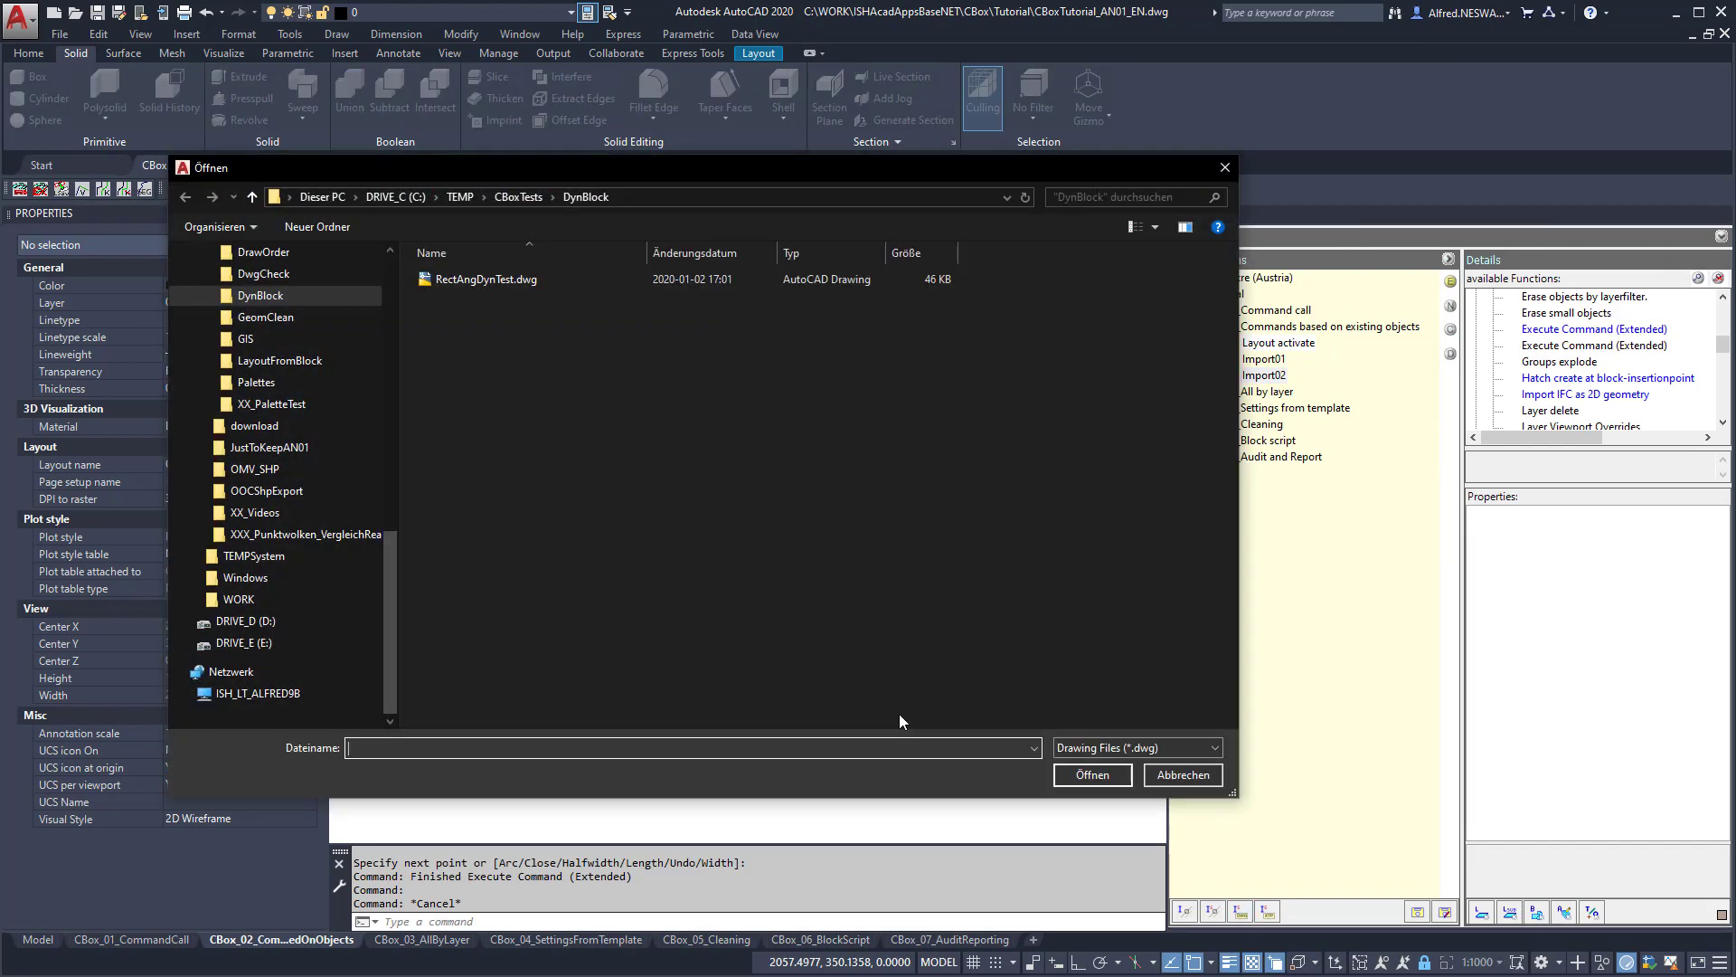
click(412, 195)
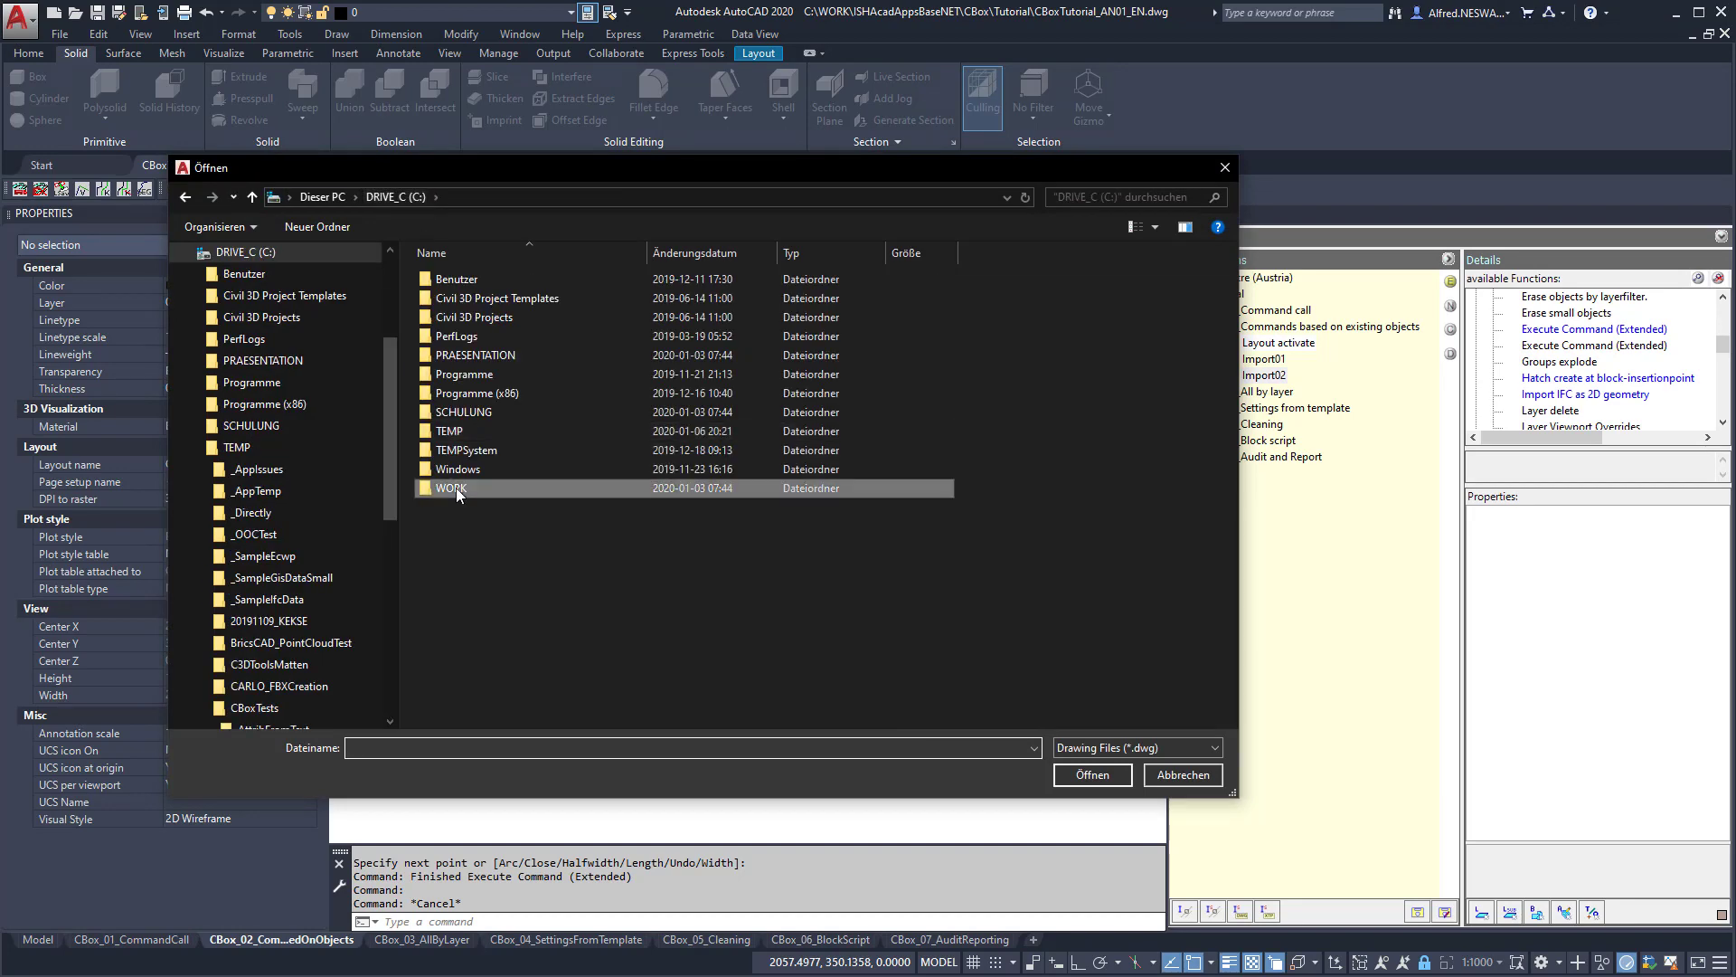
double_click(456, 487)
double_click(474, 375)
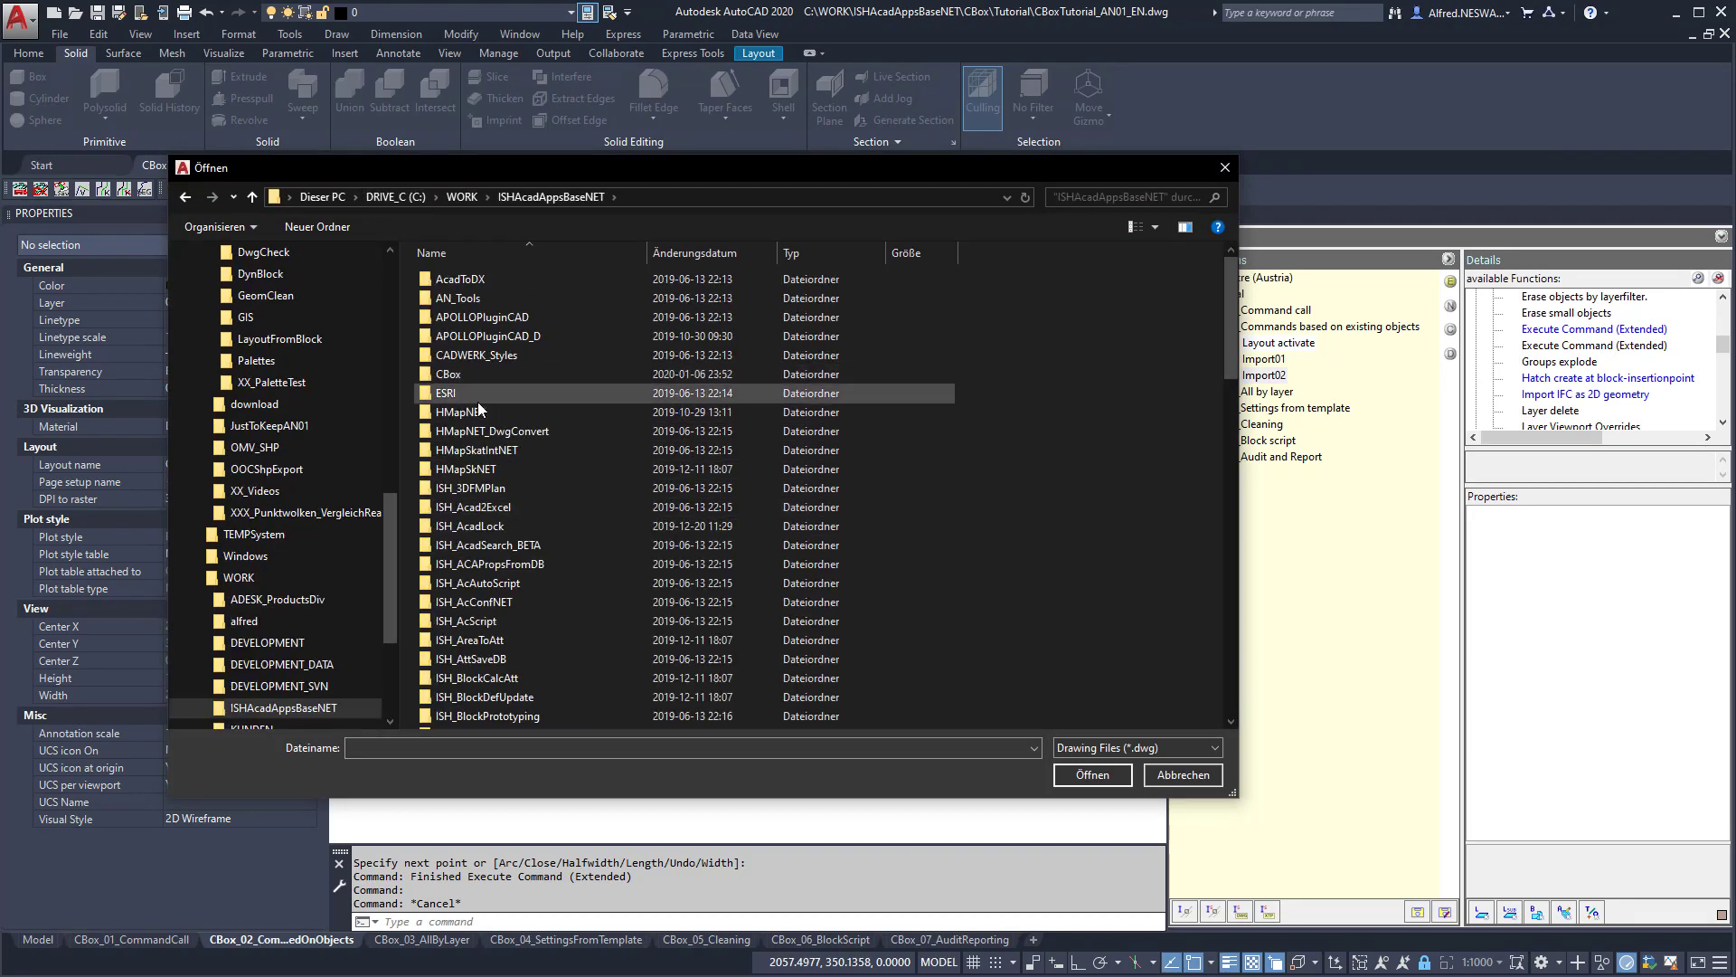
double_click(468, 379)
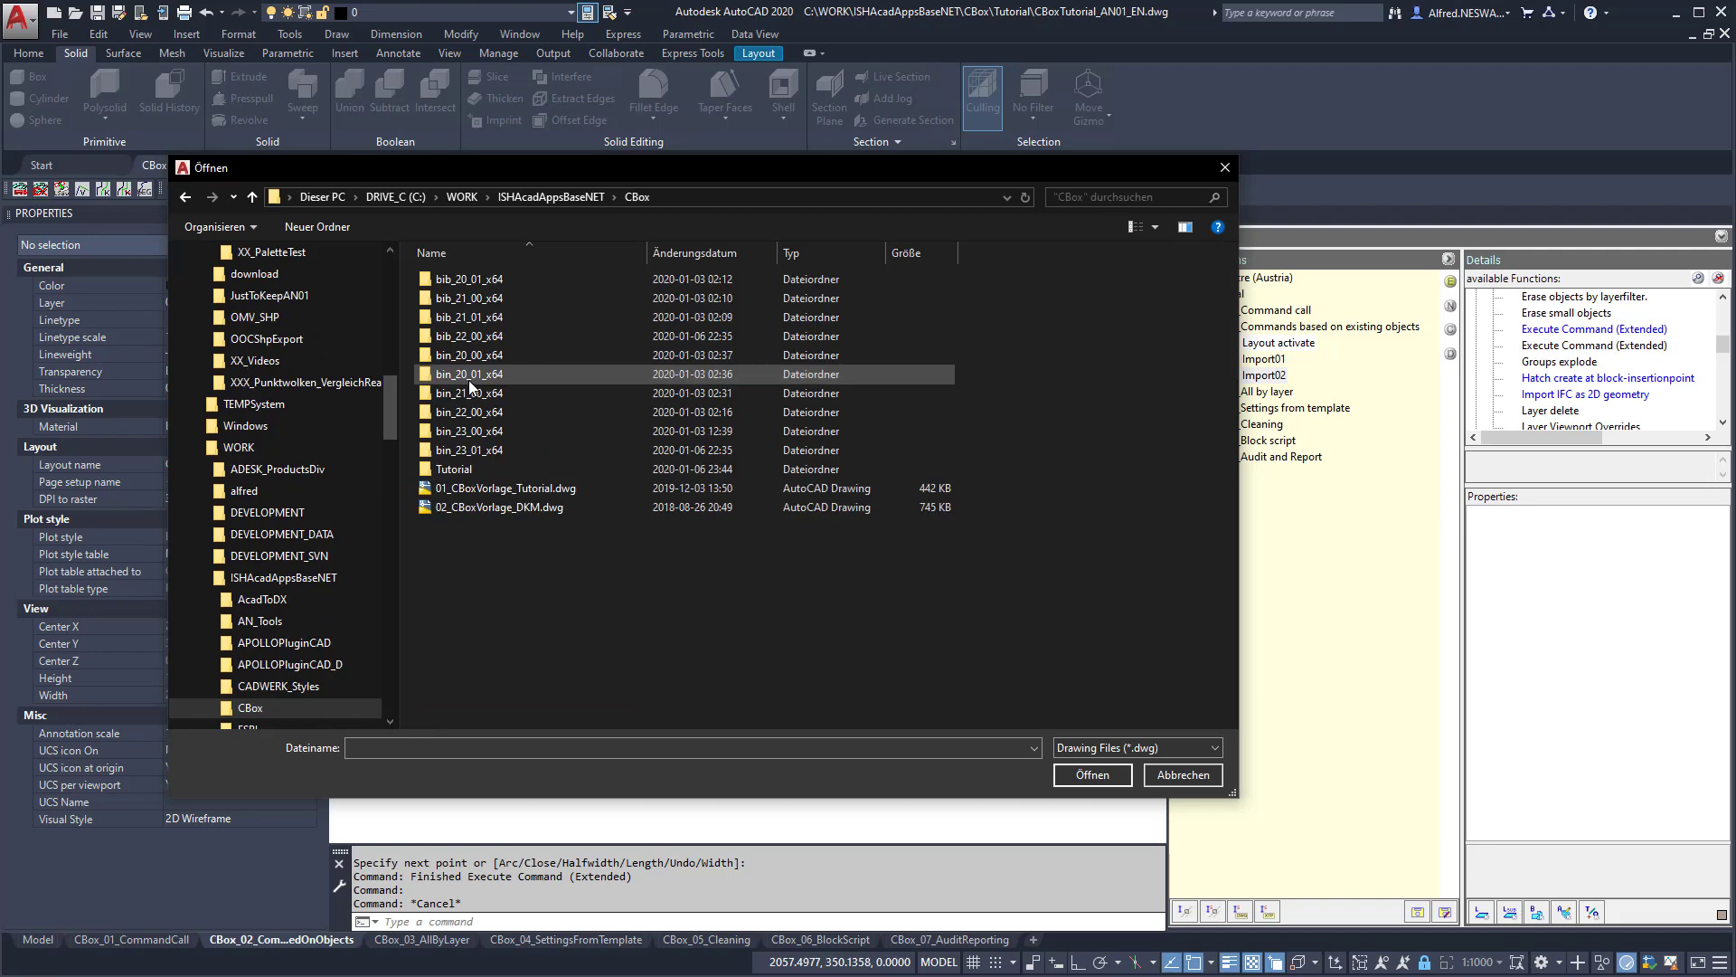
double_click(458, 469)
click(492, 284)
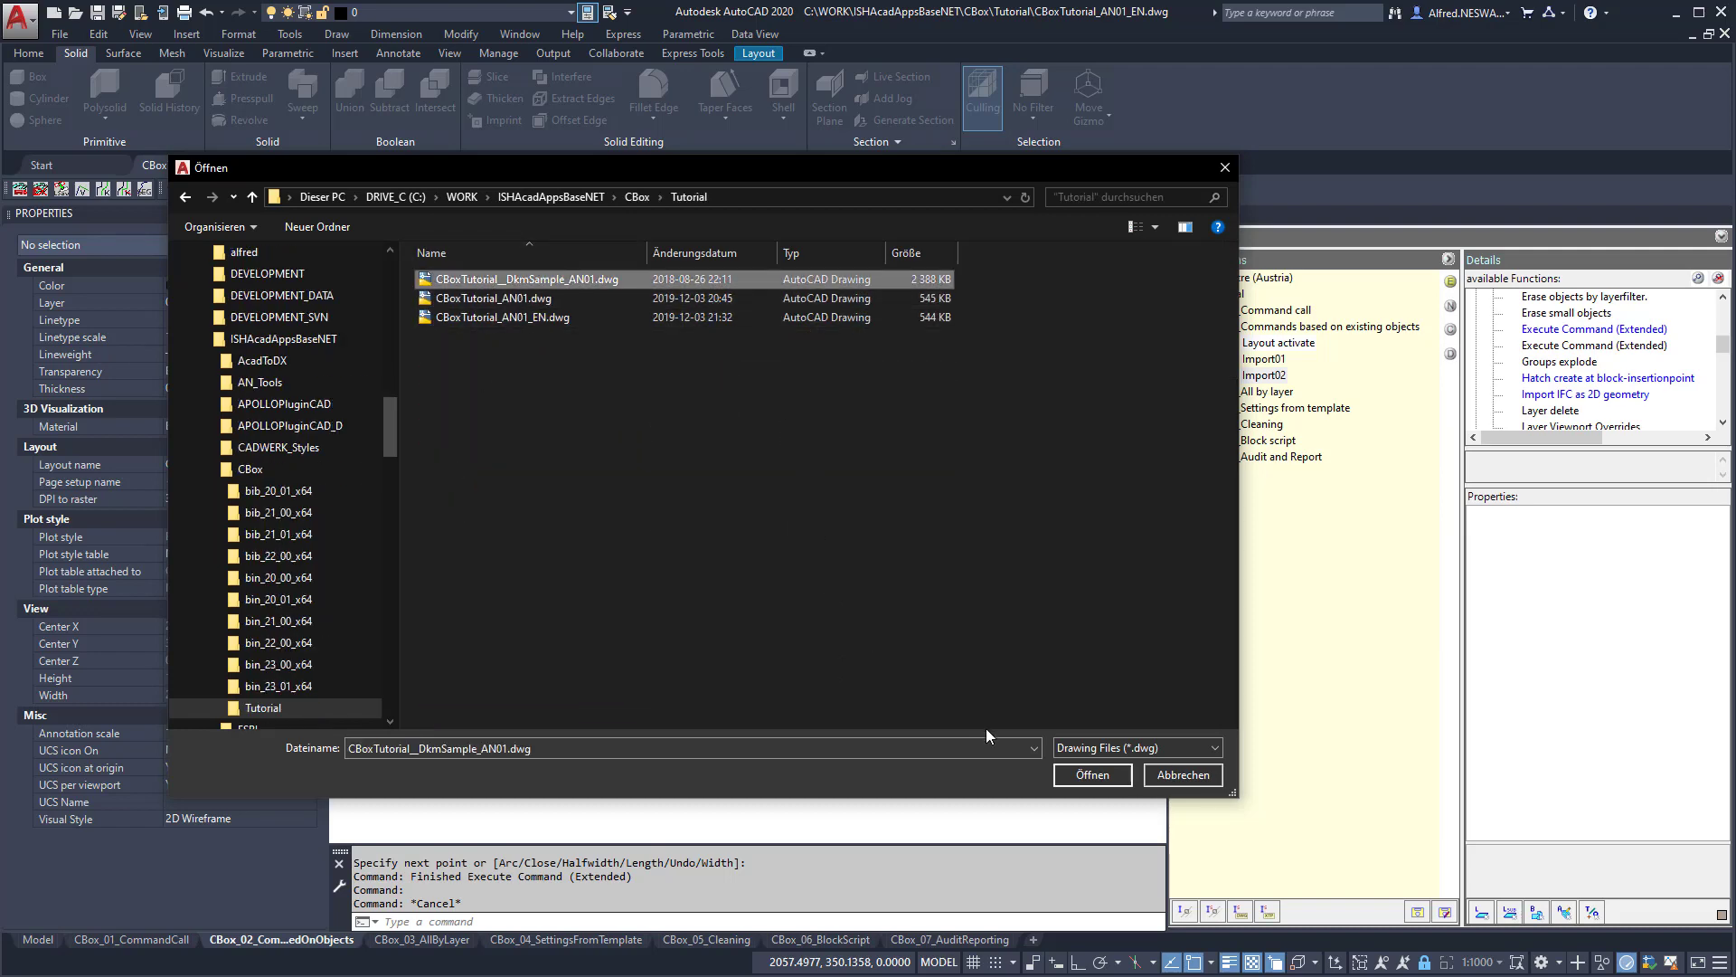
click(1105, 779)
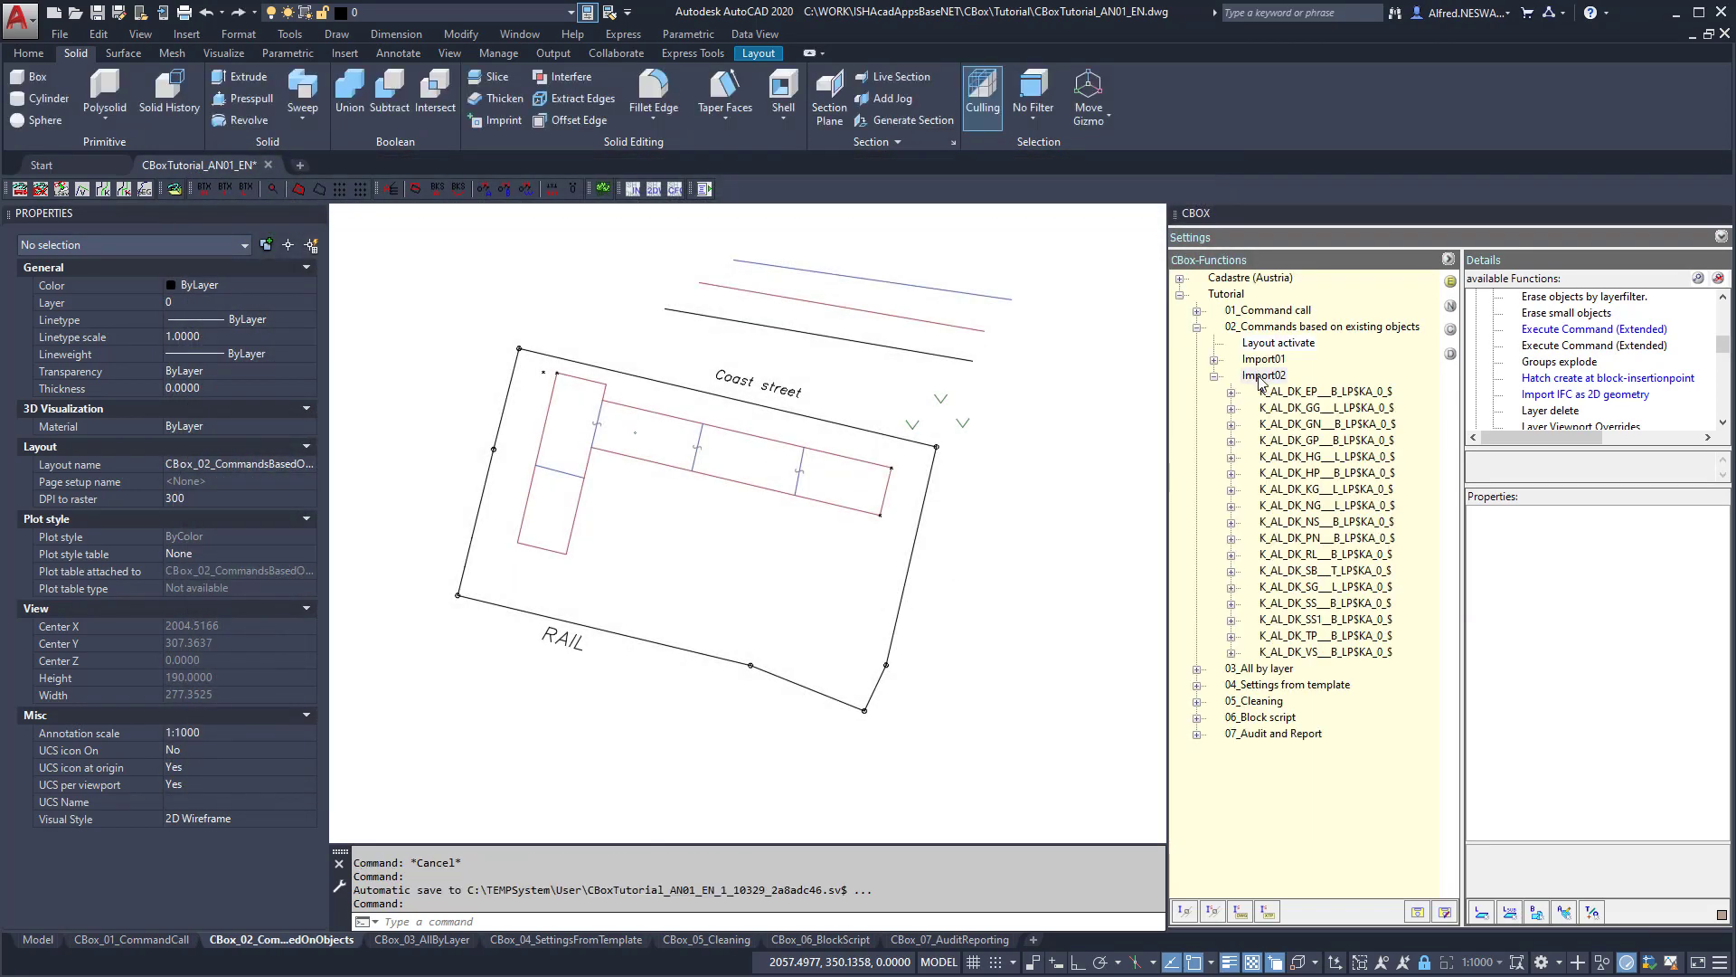
Expand the EP, GG, GN, GP, HG and HP layer groups under Import02 to examine the functions they contain.
click(1298, 398)
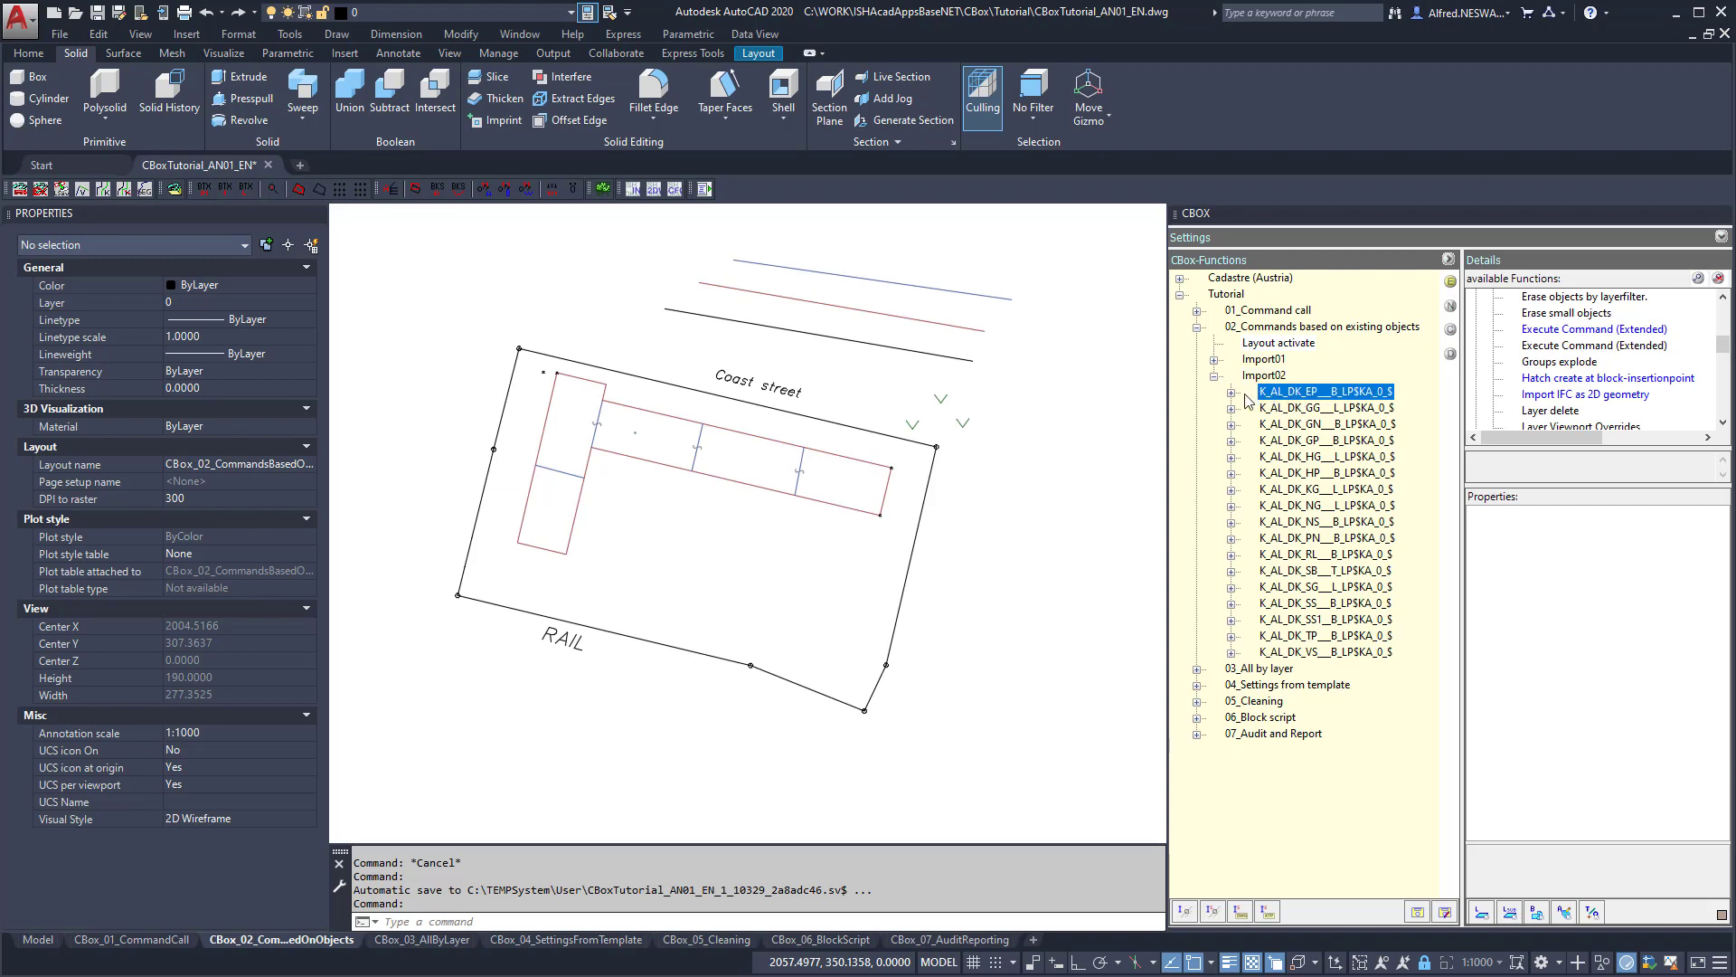
click(1231, 392)
click(1232, 425)
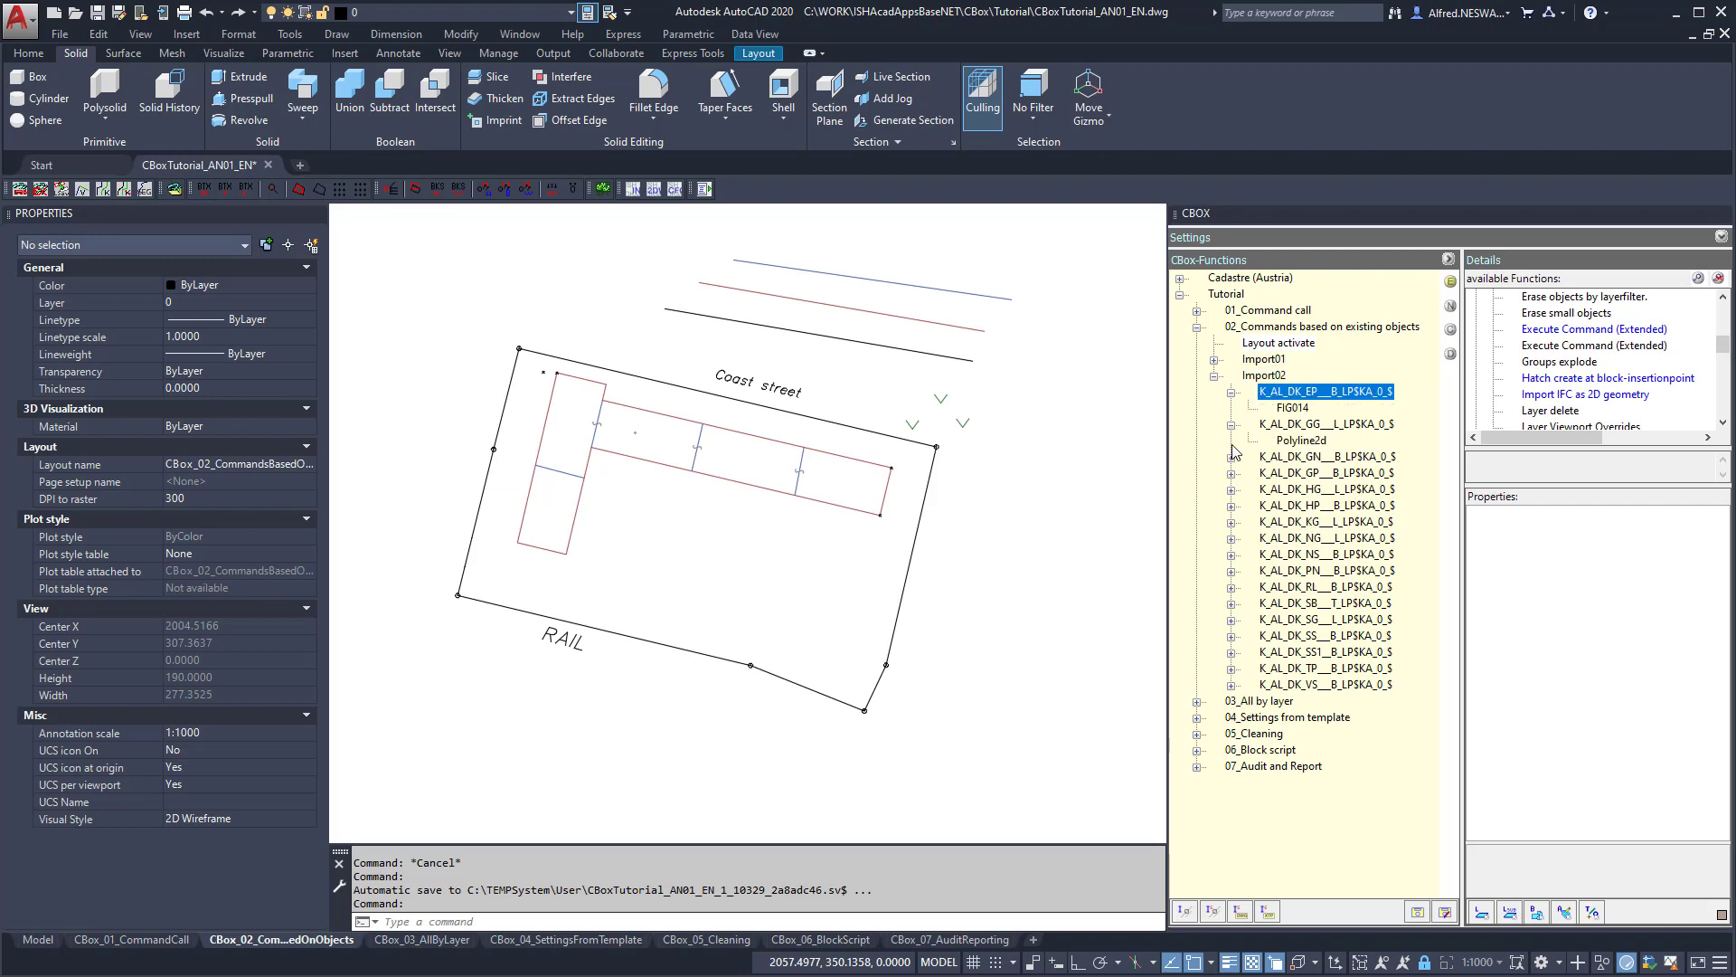
click(1231, 458)
click(1231, 539)
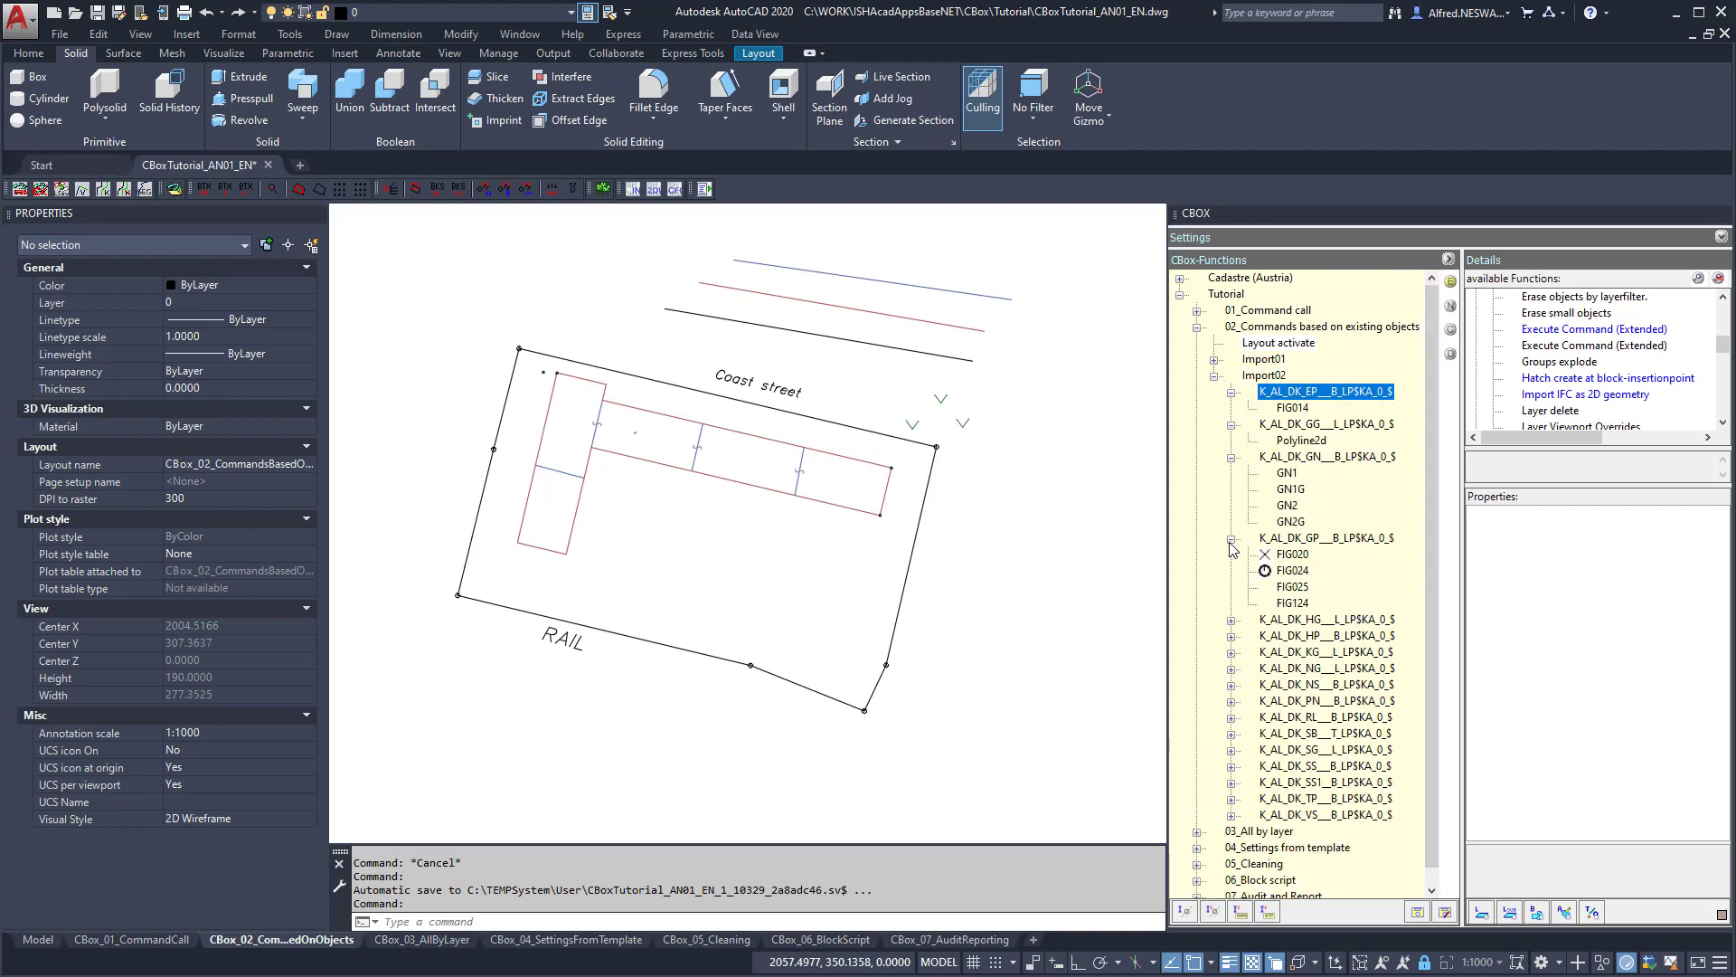
click(1231, 620)
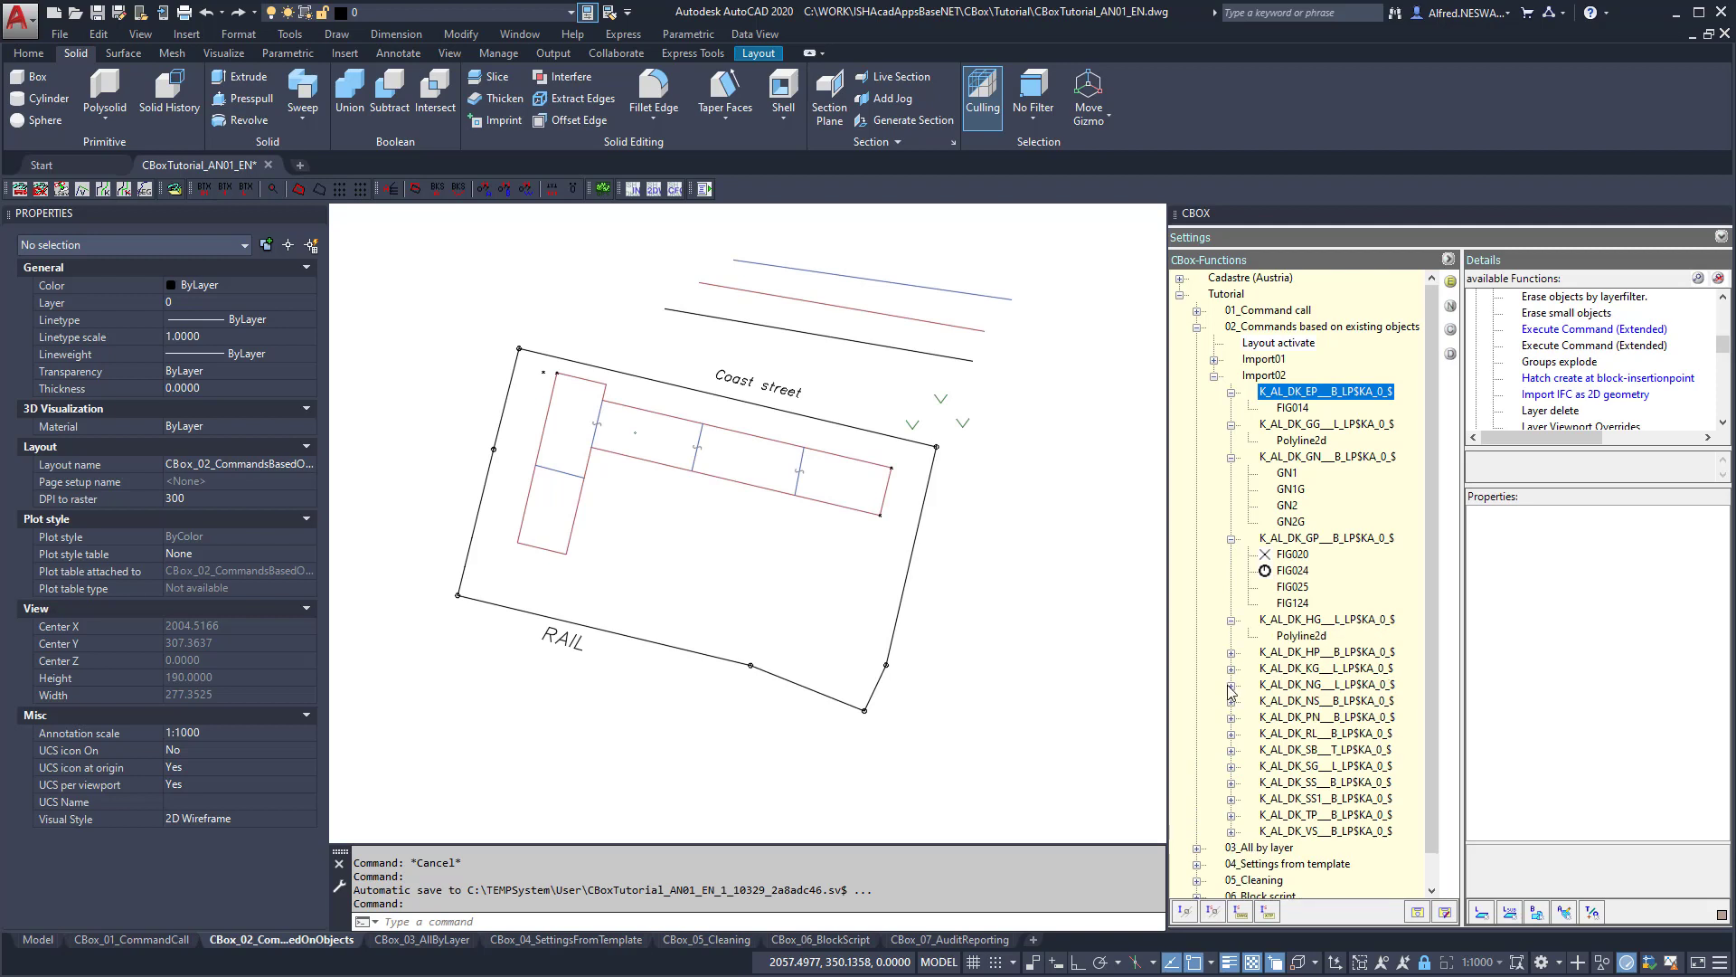
click(1230, 653)
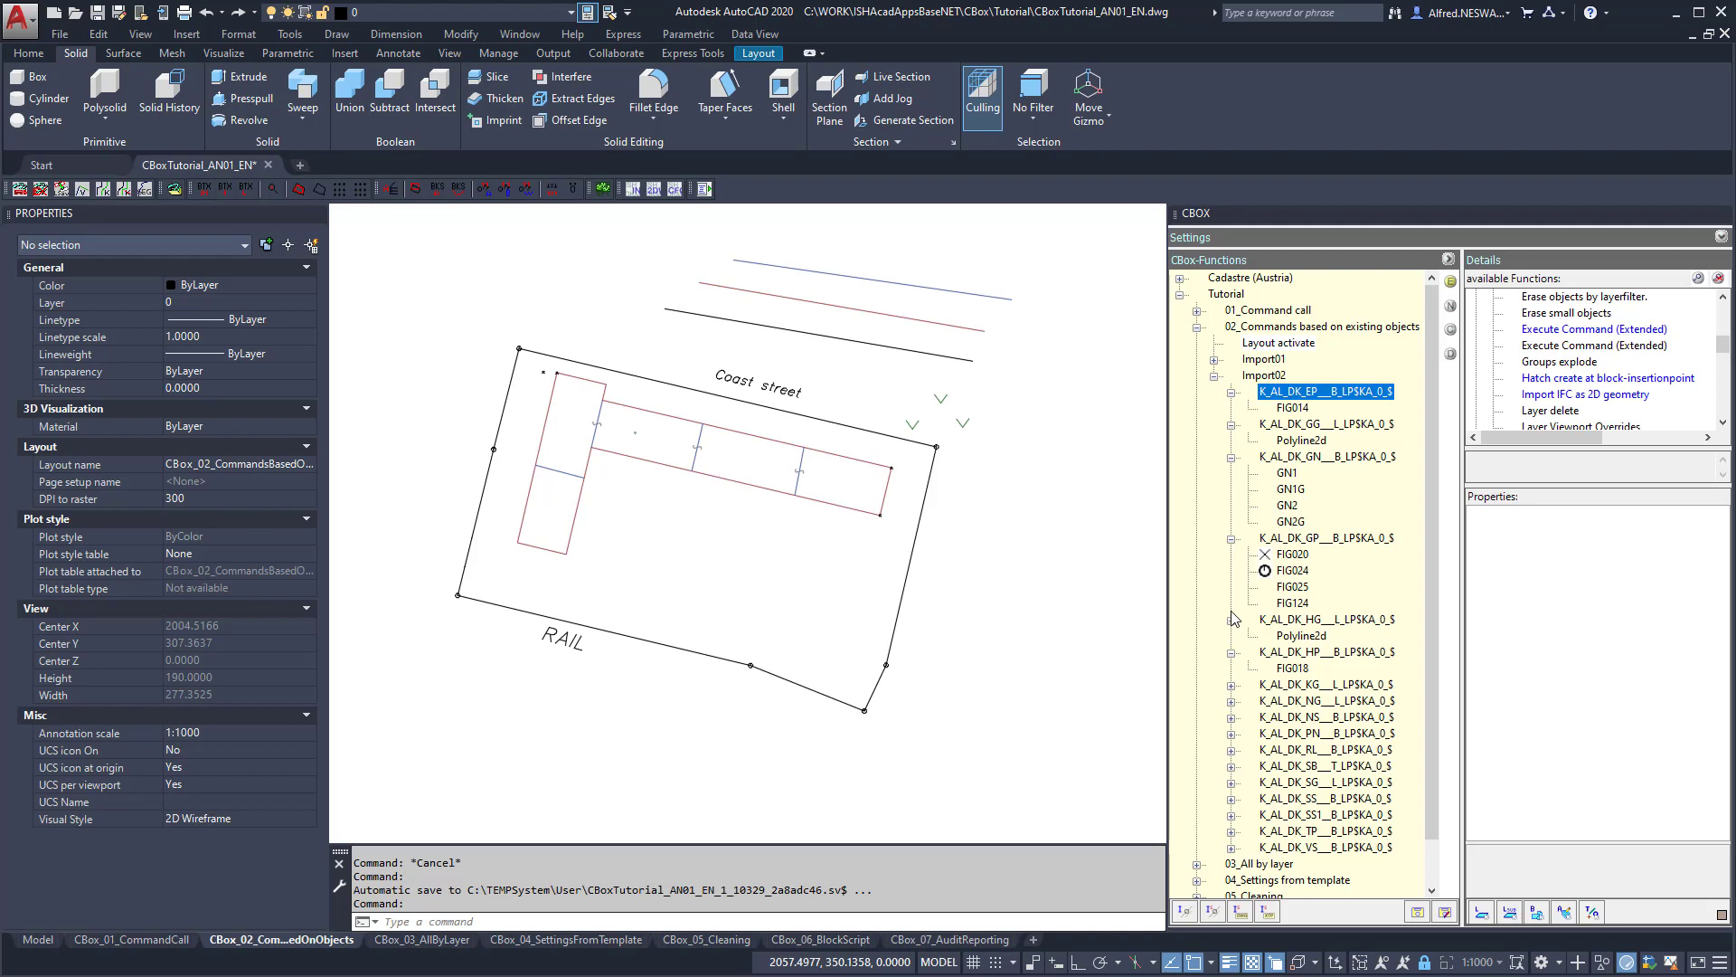
Rename the K_AL_DK_GN___B_LP$KA_0_$ group as Parcel Number block and the K_AL_DK_GG___L_LP$KA_0_$ group as Parcel border.
click(1275, 463)
click(1273, 464)
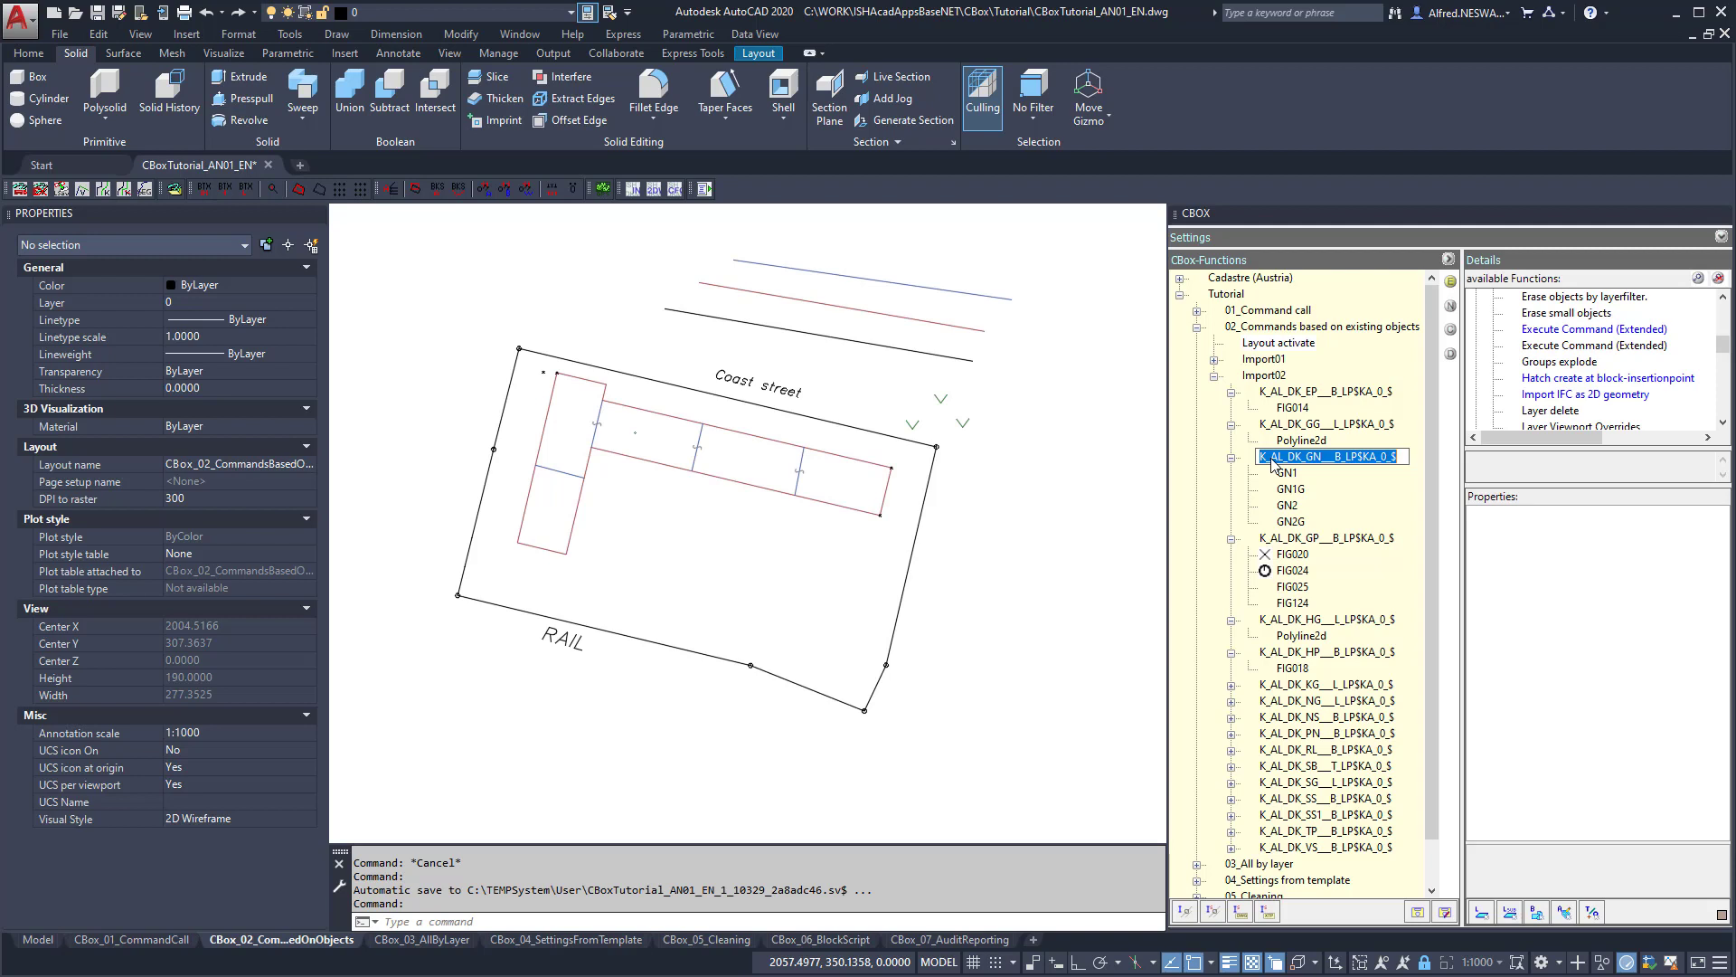
text(P)
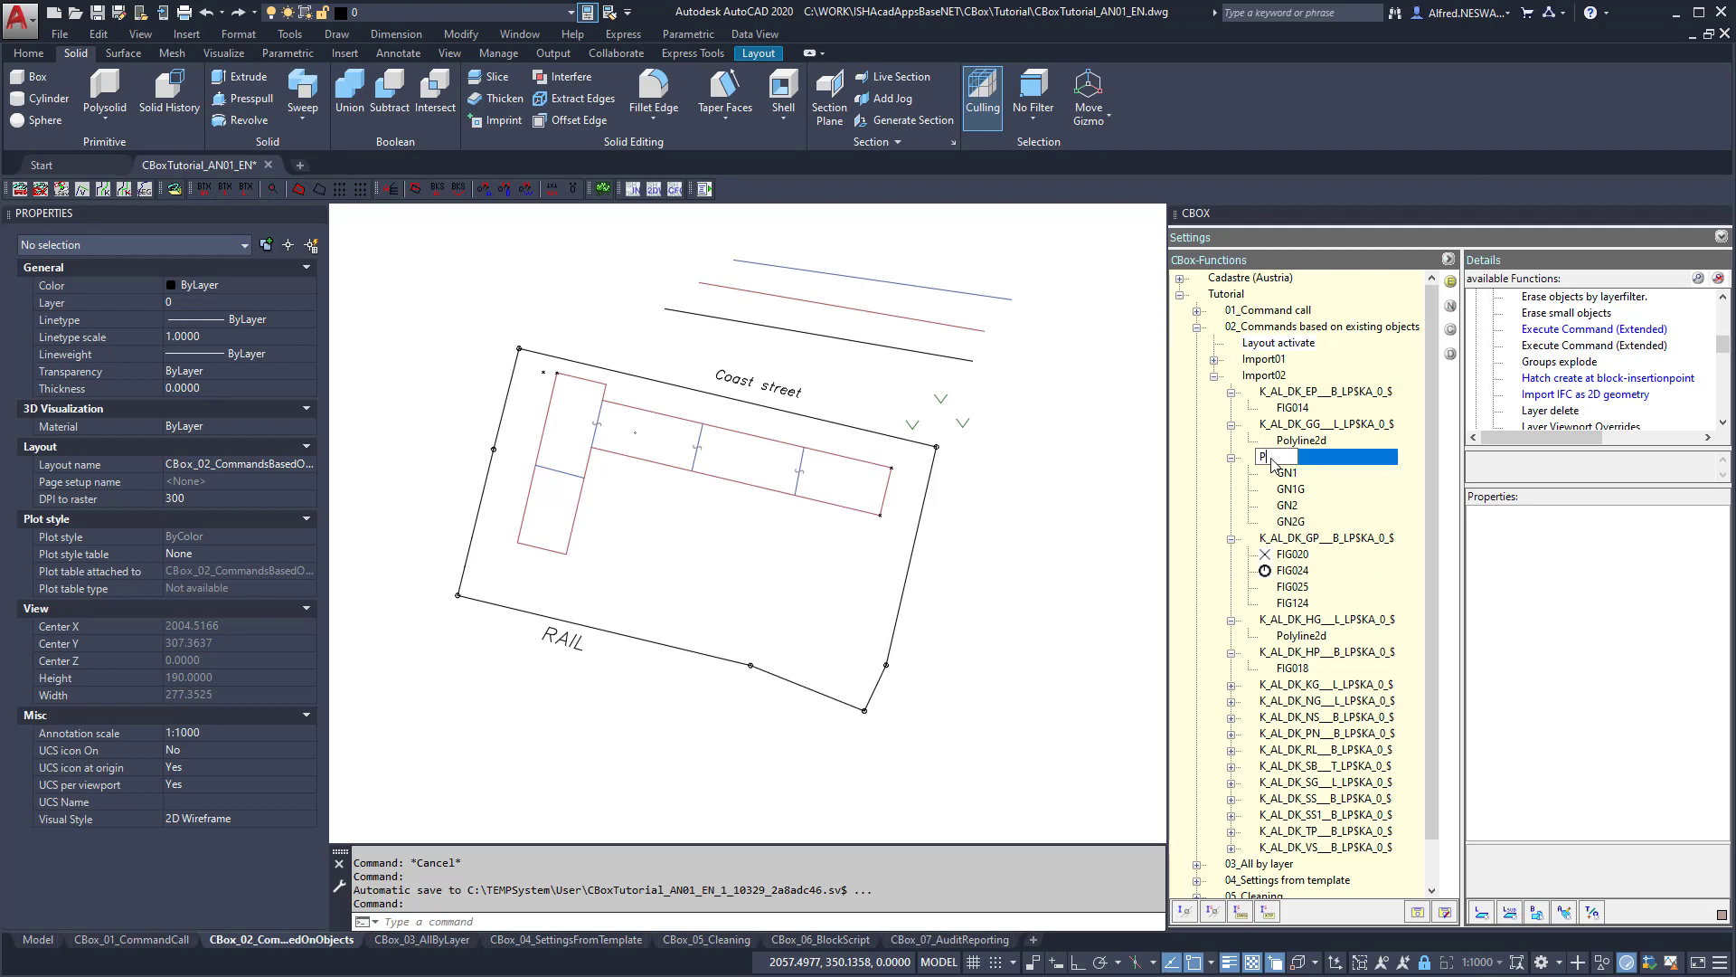
text(arcel Number block)
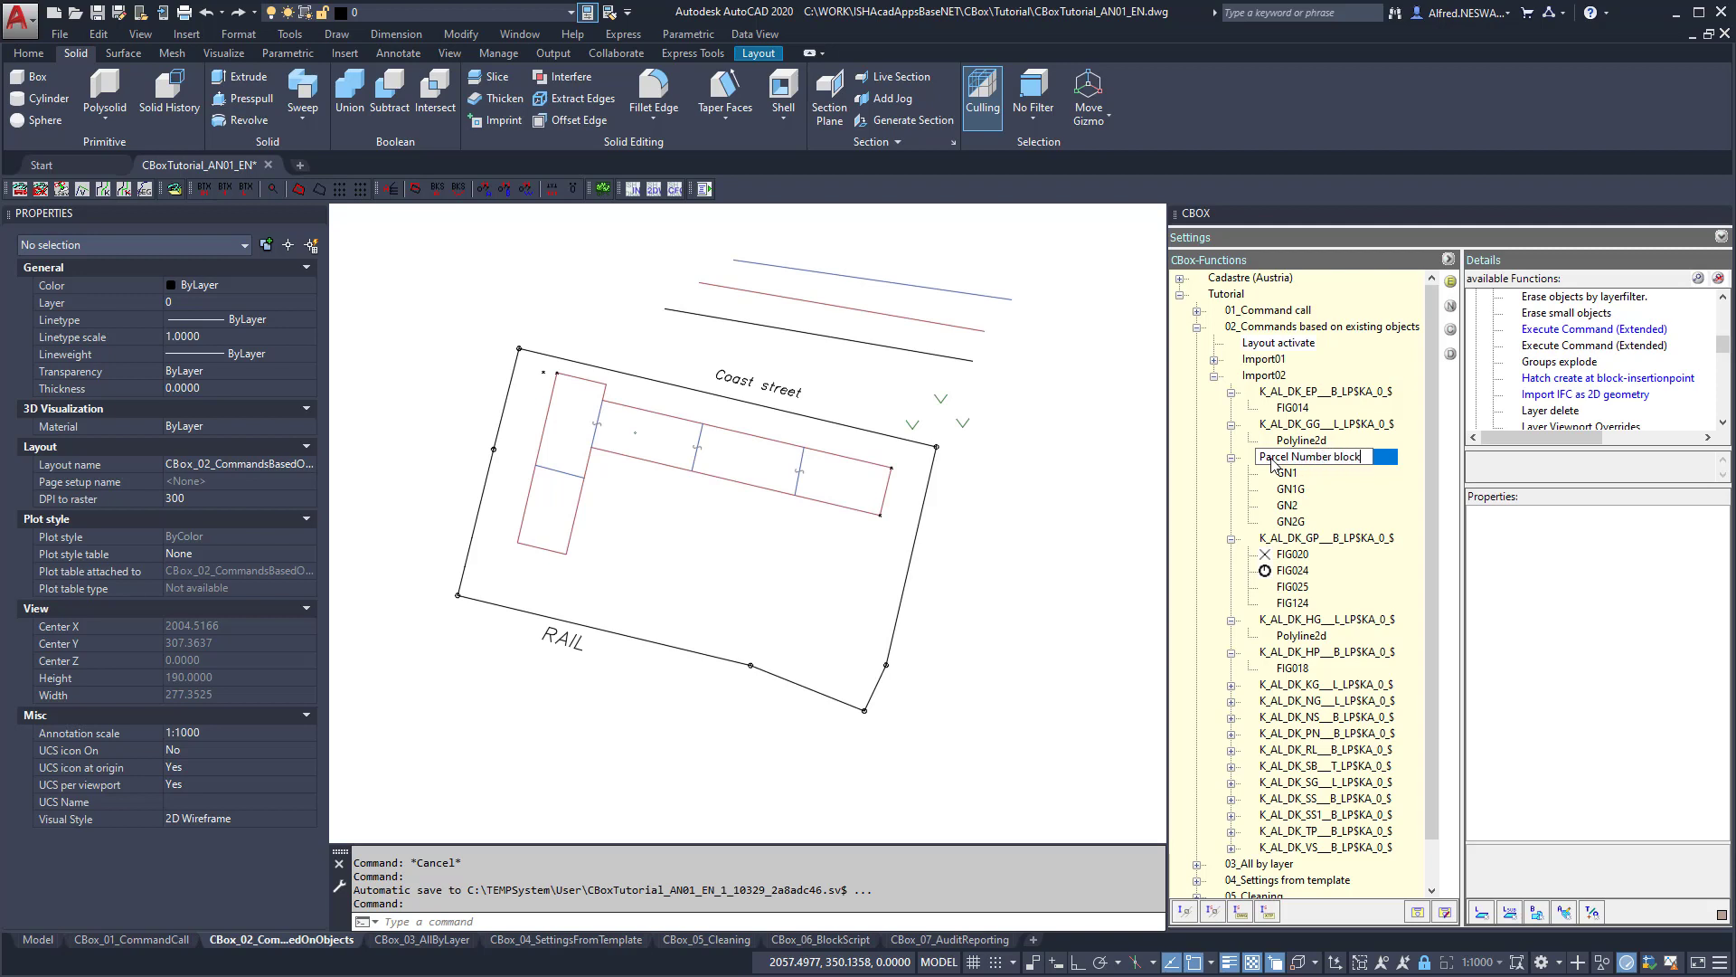
click(1275, 425)
click(1275, 426)
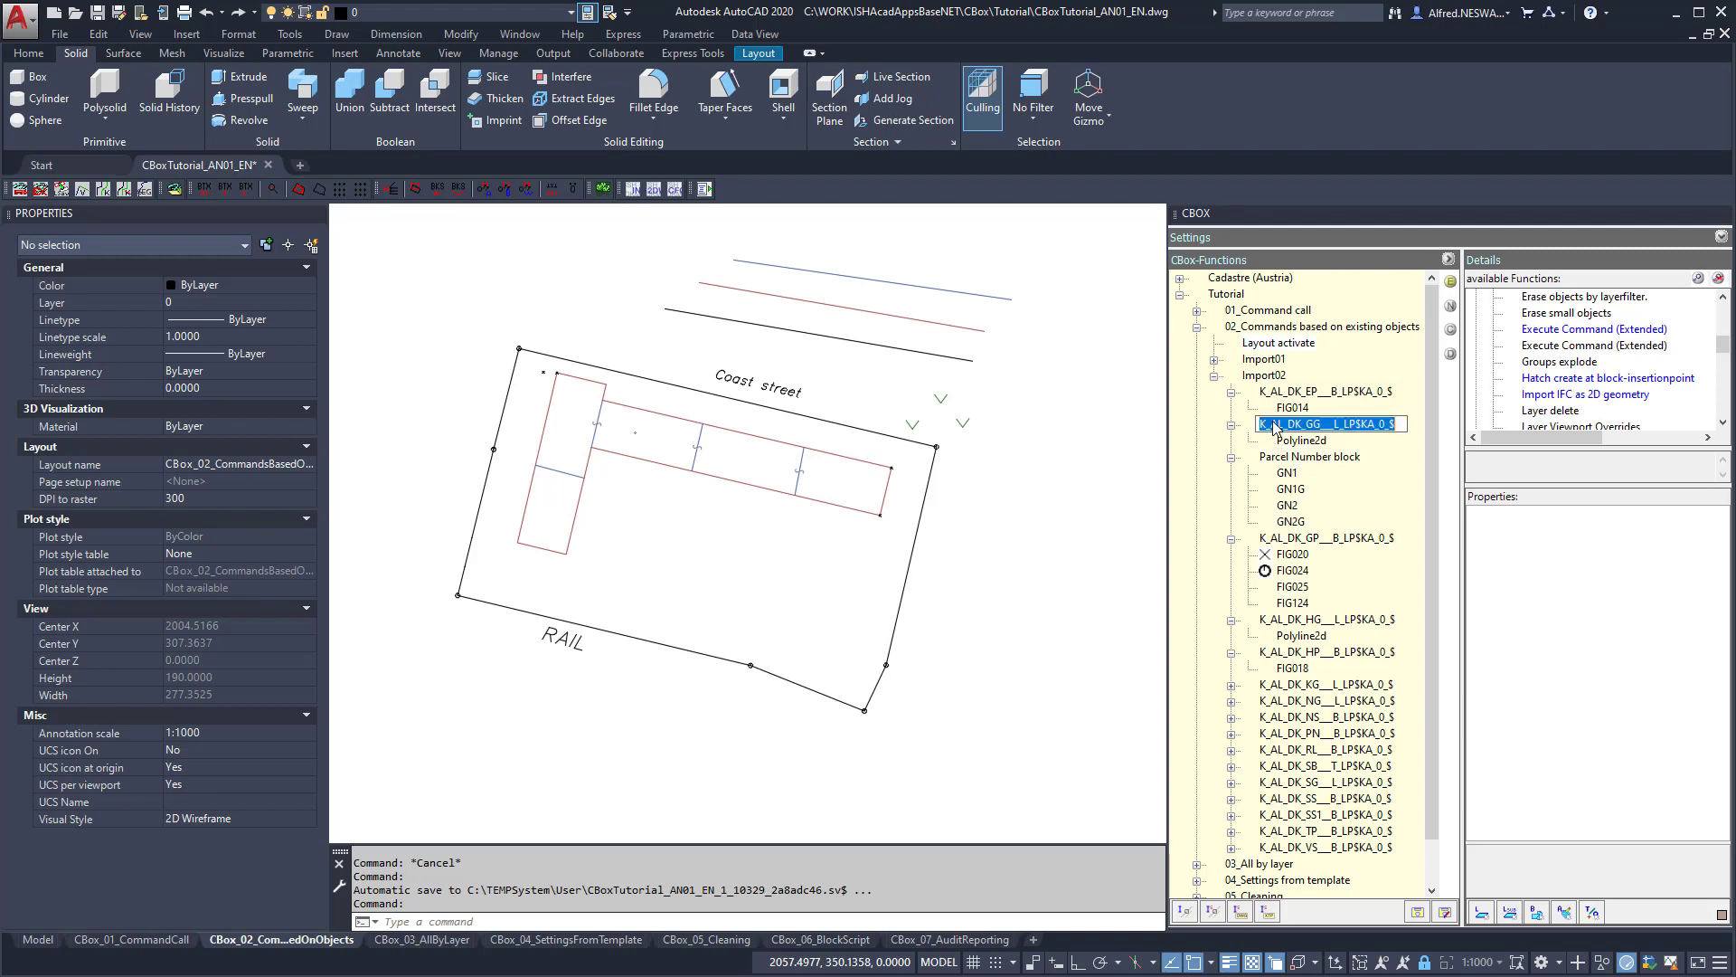
text(Parcel border)
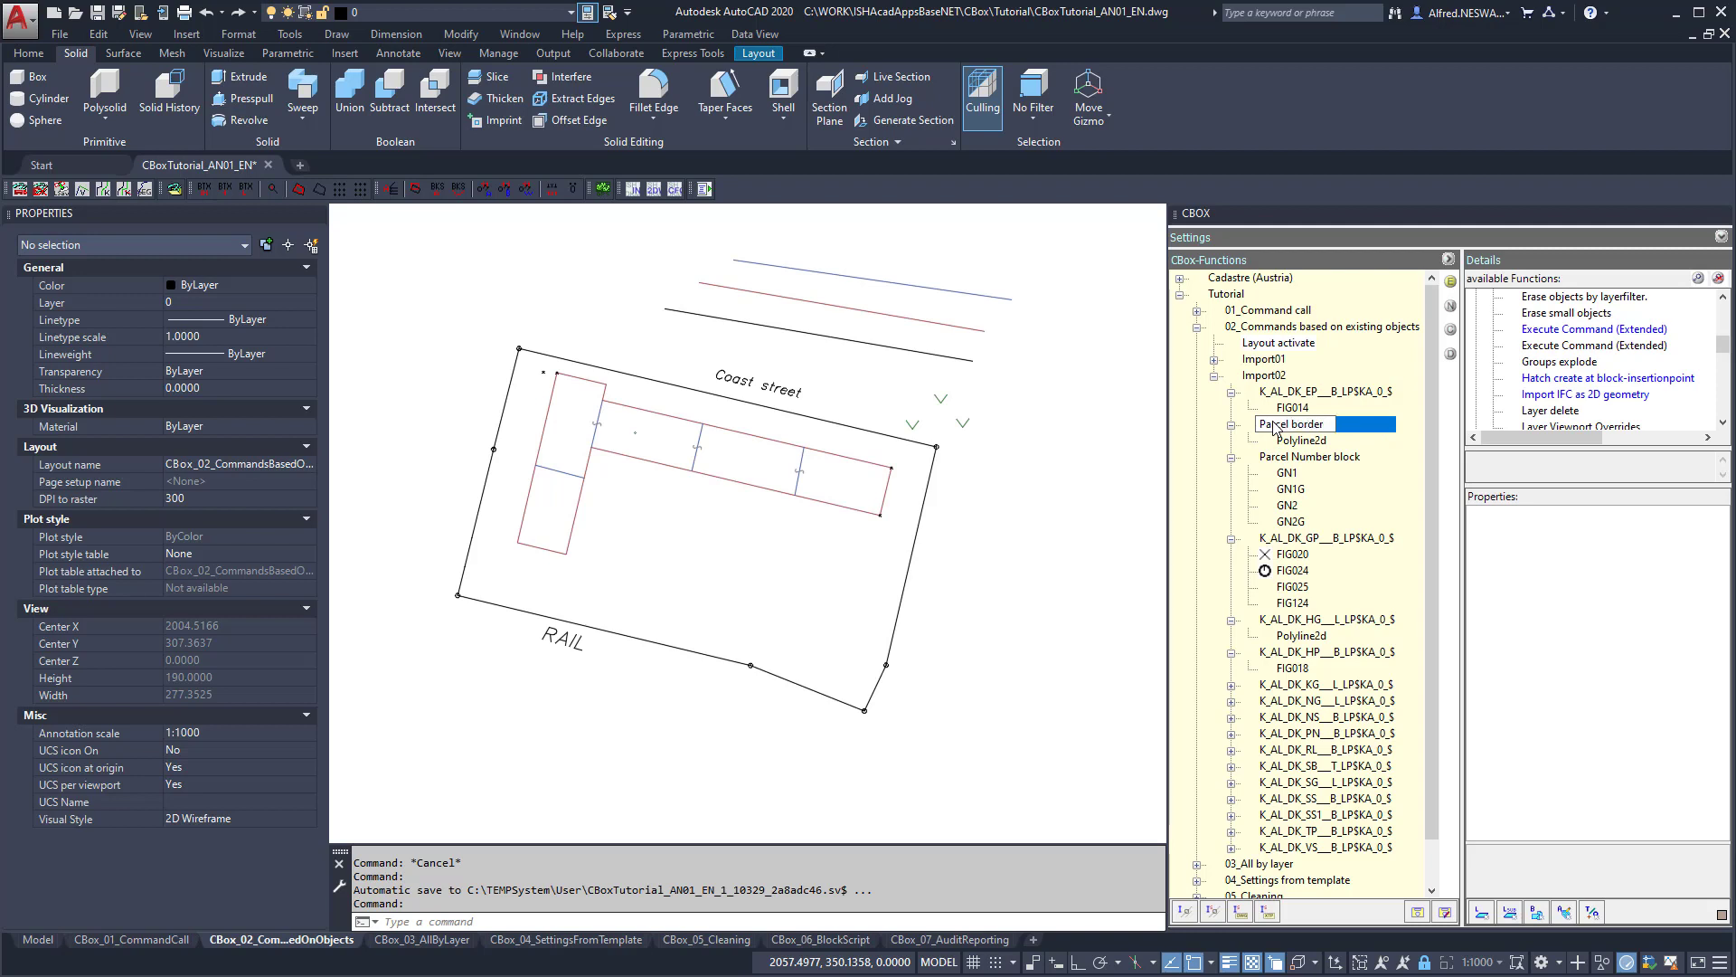
Rename the K_AL_DK_GP___B_LP$KA_0_$ group as Points survey and the K_AL_DK_HG___L_LP$KA_0_$ group as Building border.
click(1270, 542)
click(1285, 540)
text(Points)
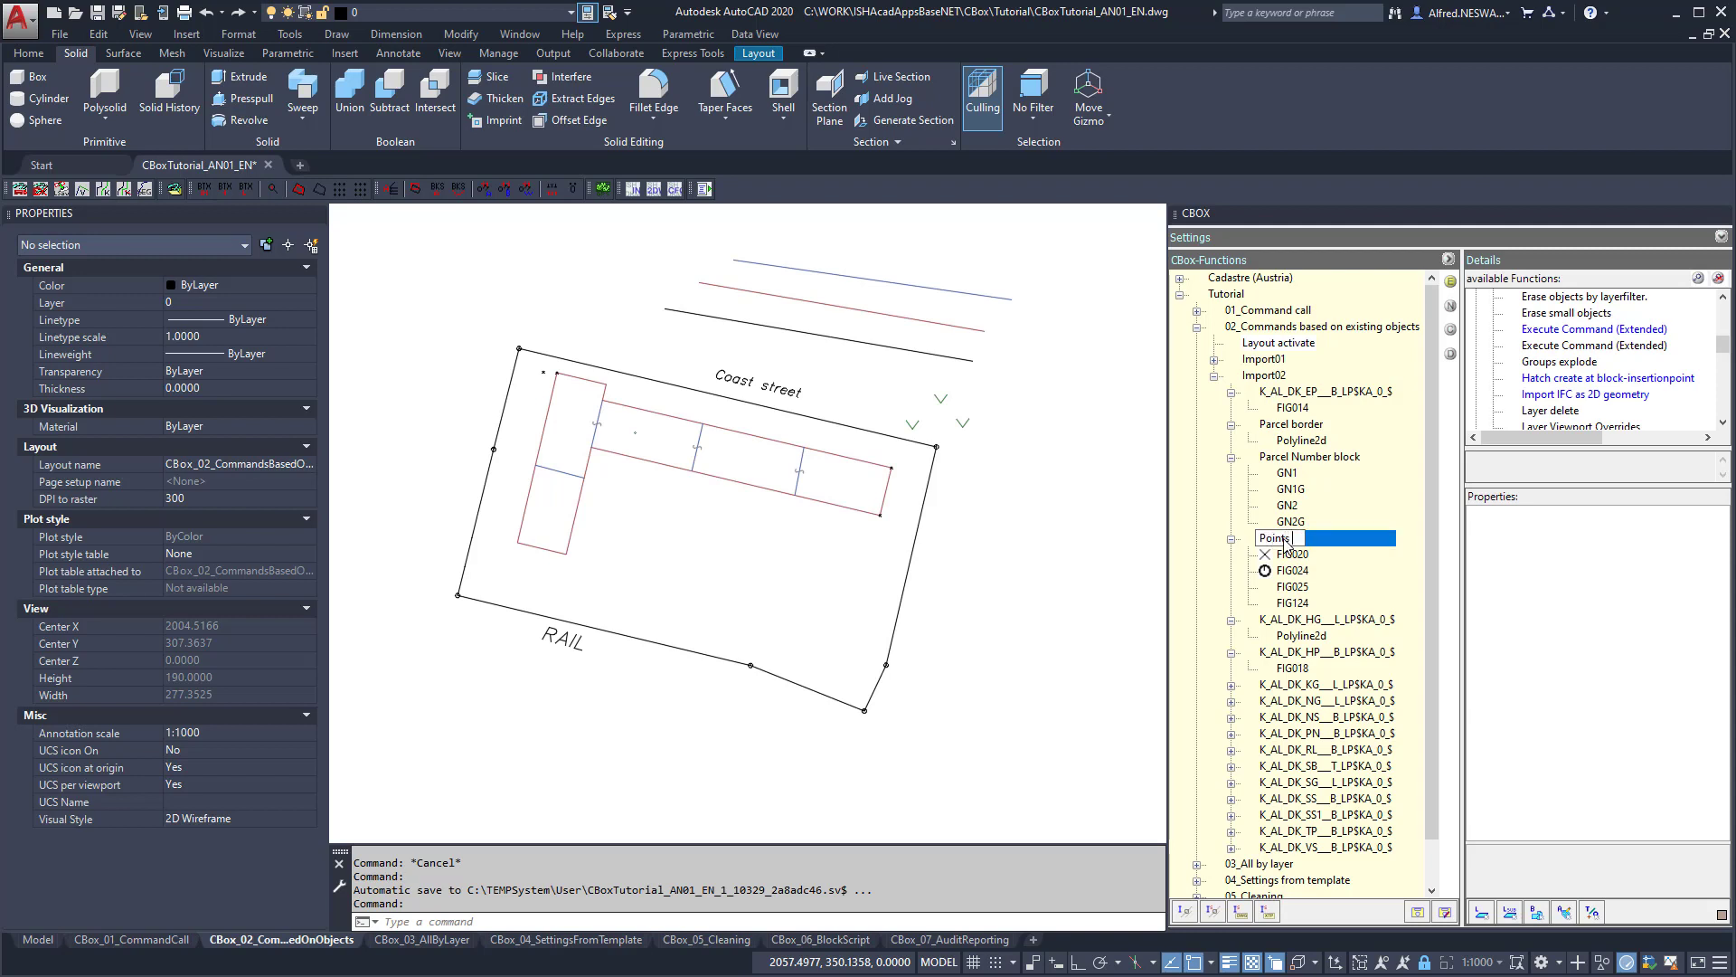
text( survey)
click(1299, 618)
click(1299, 618)
text(B)
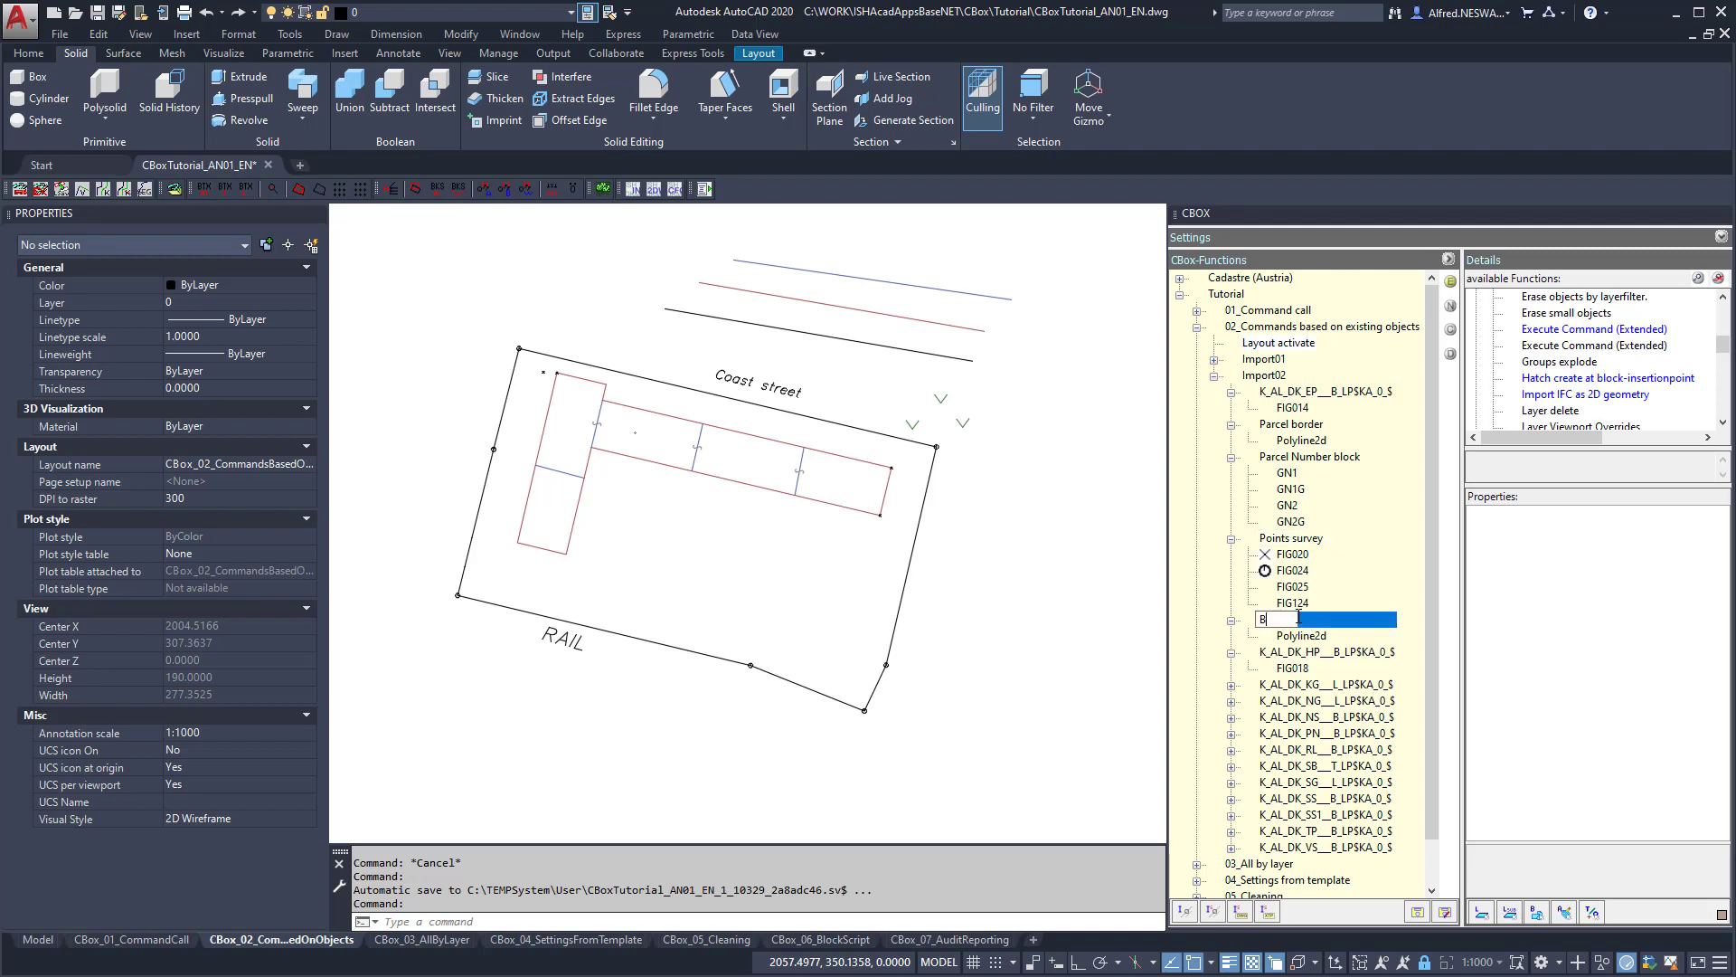
text(uilding border)
click(1295, 655)
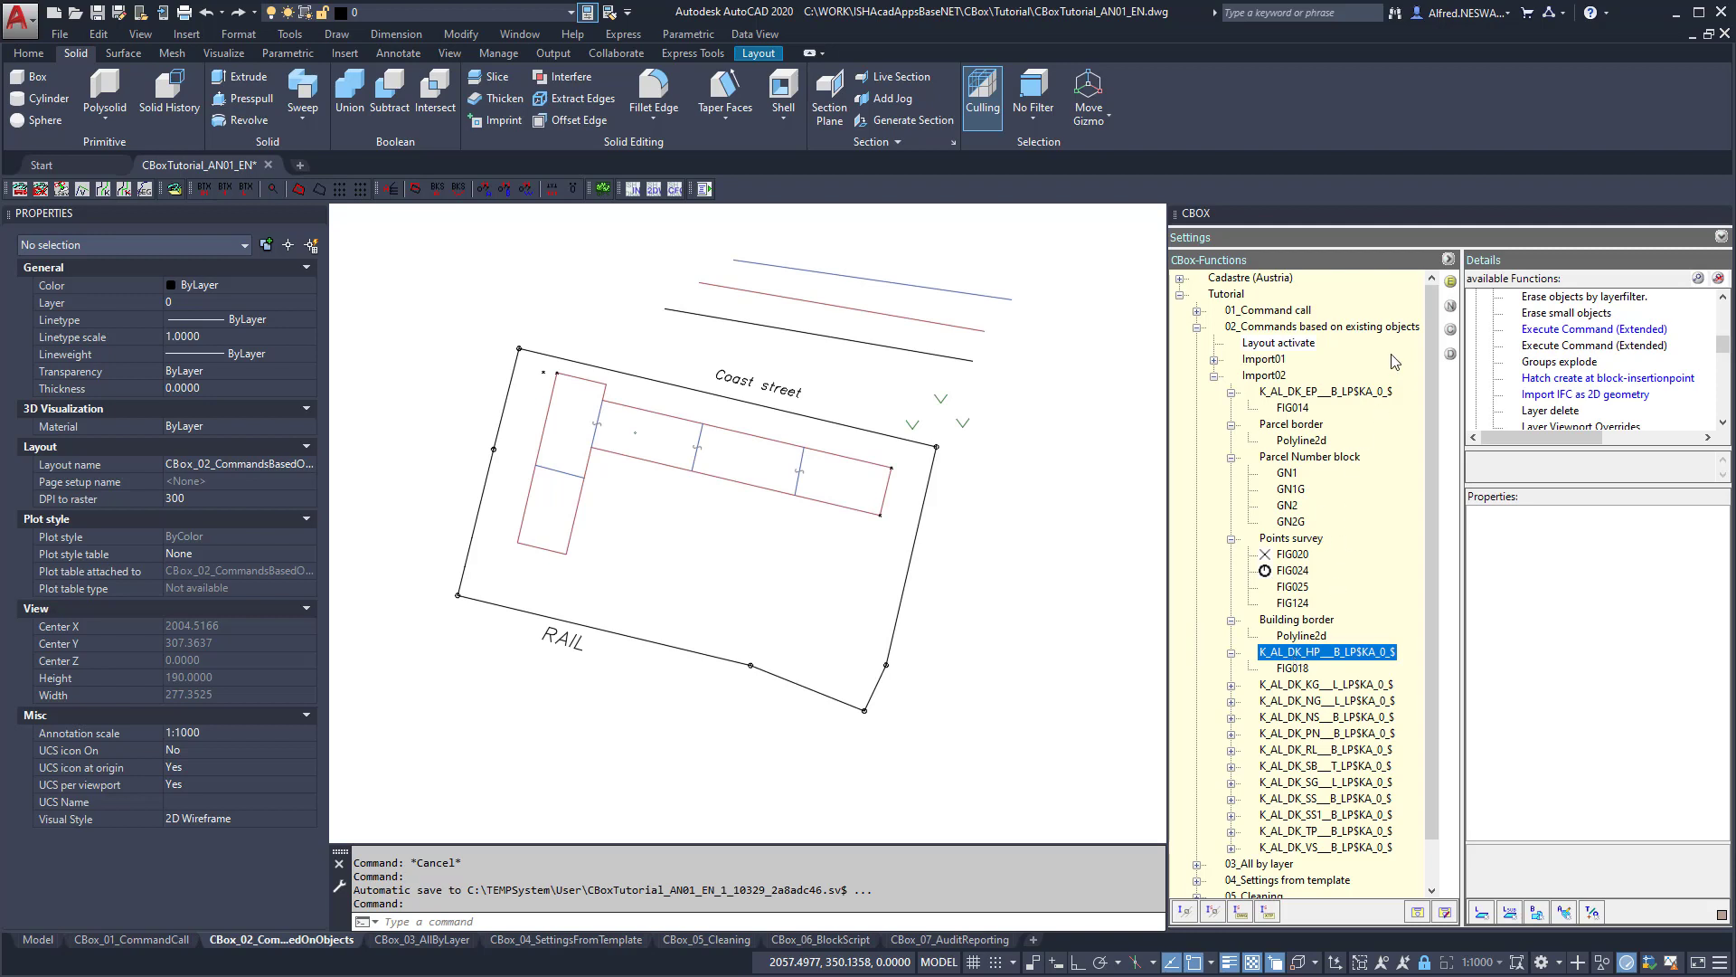
Turn off editing of the function tree and collapse the expanded layer groups under Import02.
click(1452, 286)
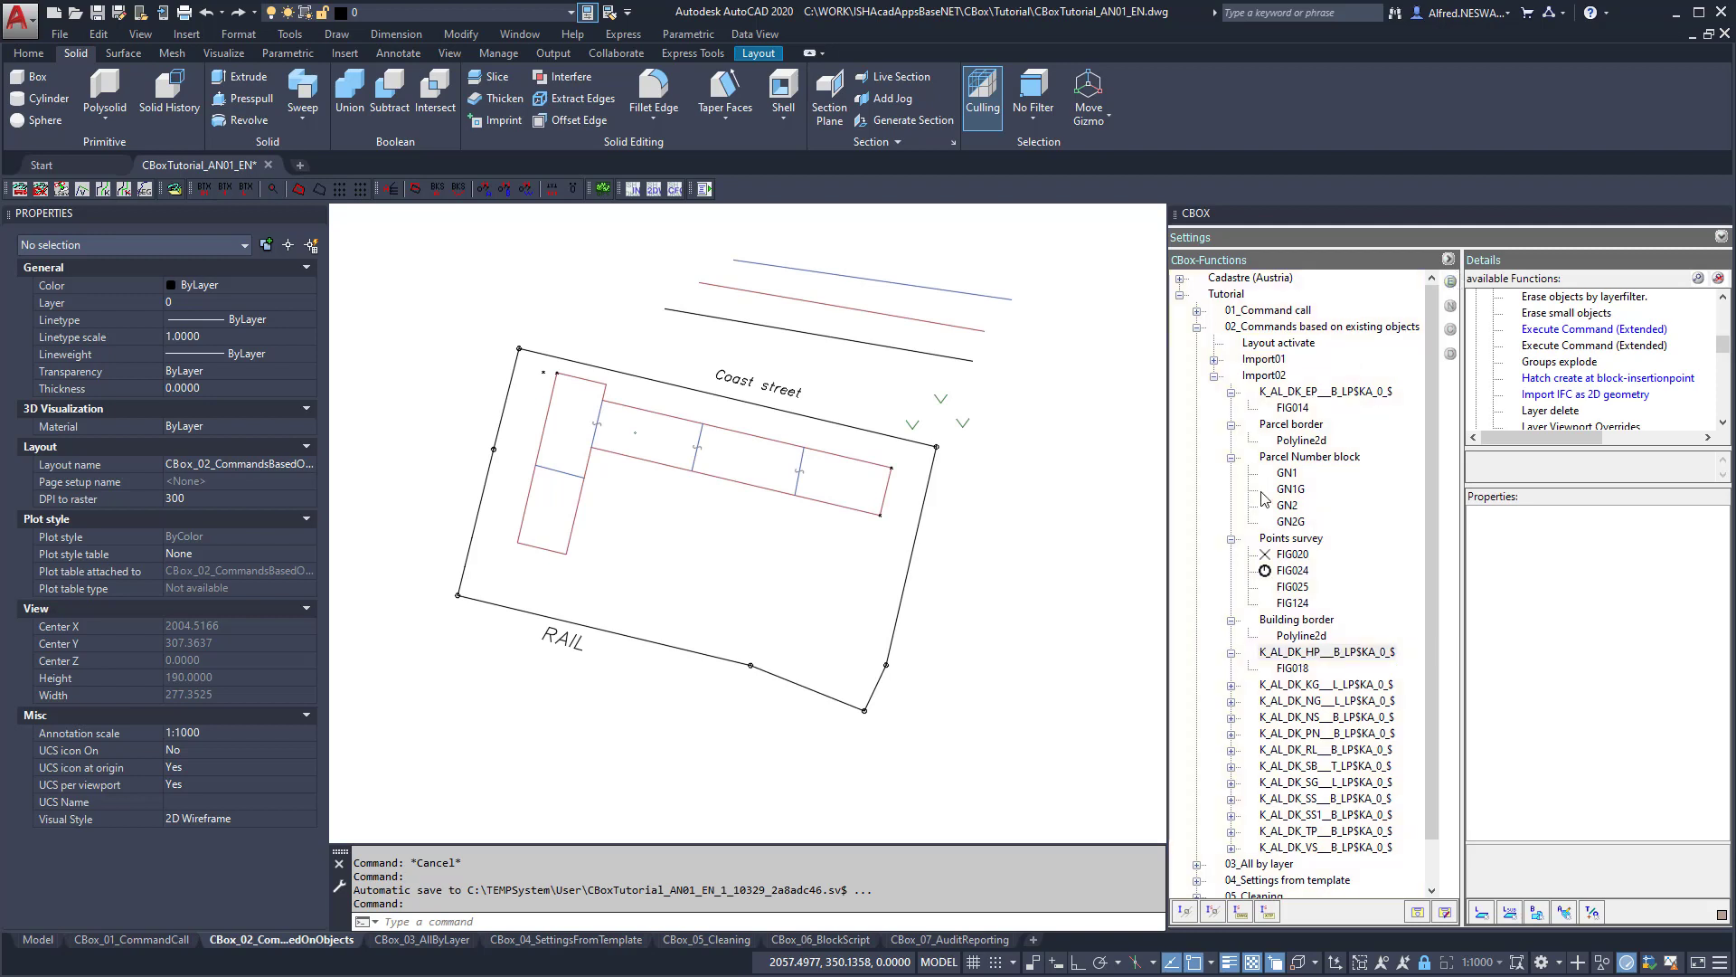
click(1231, 539)
click(1231, 458)
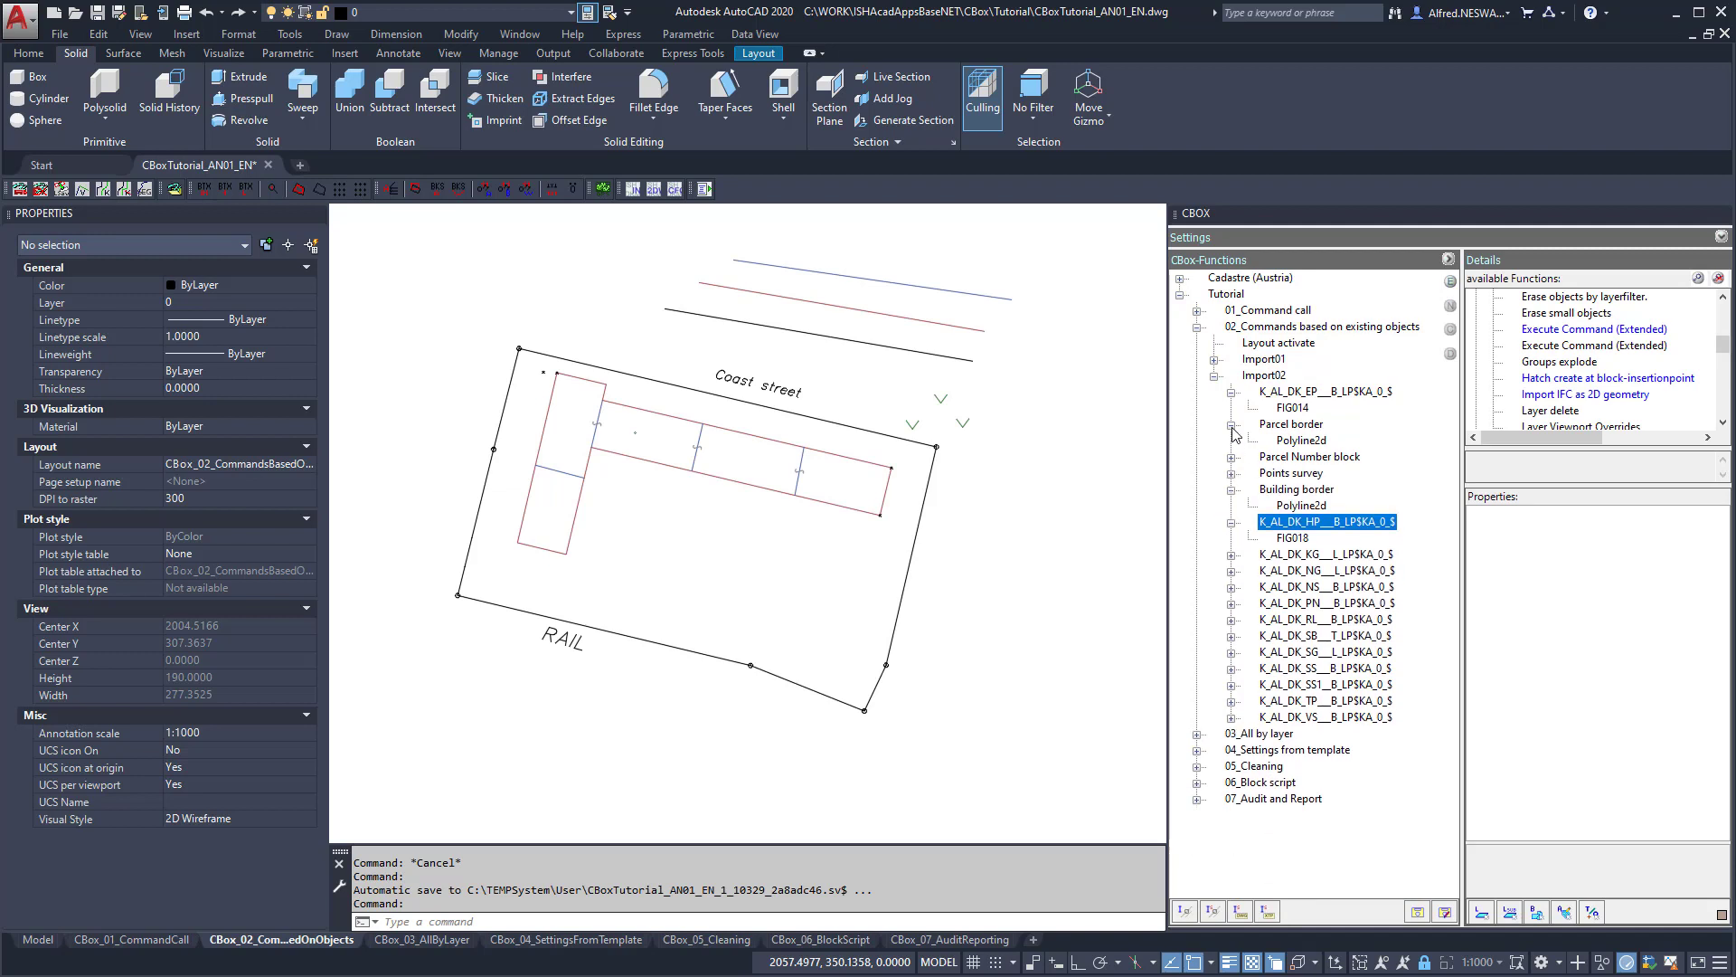
click(1231, 425)
click(1231, 392)
click(1231, 456)
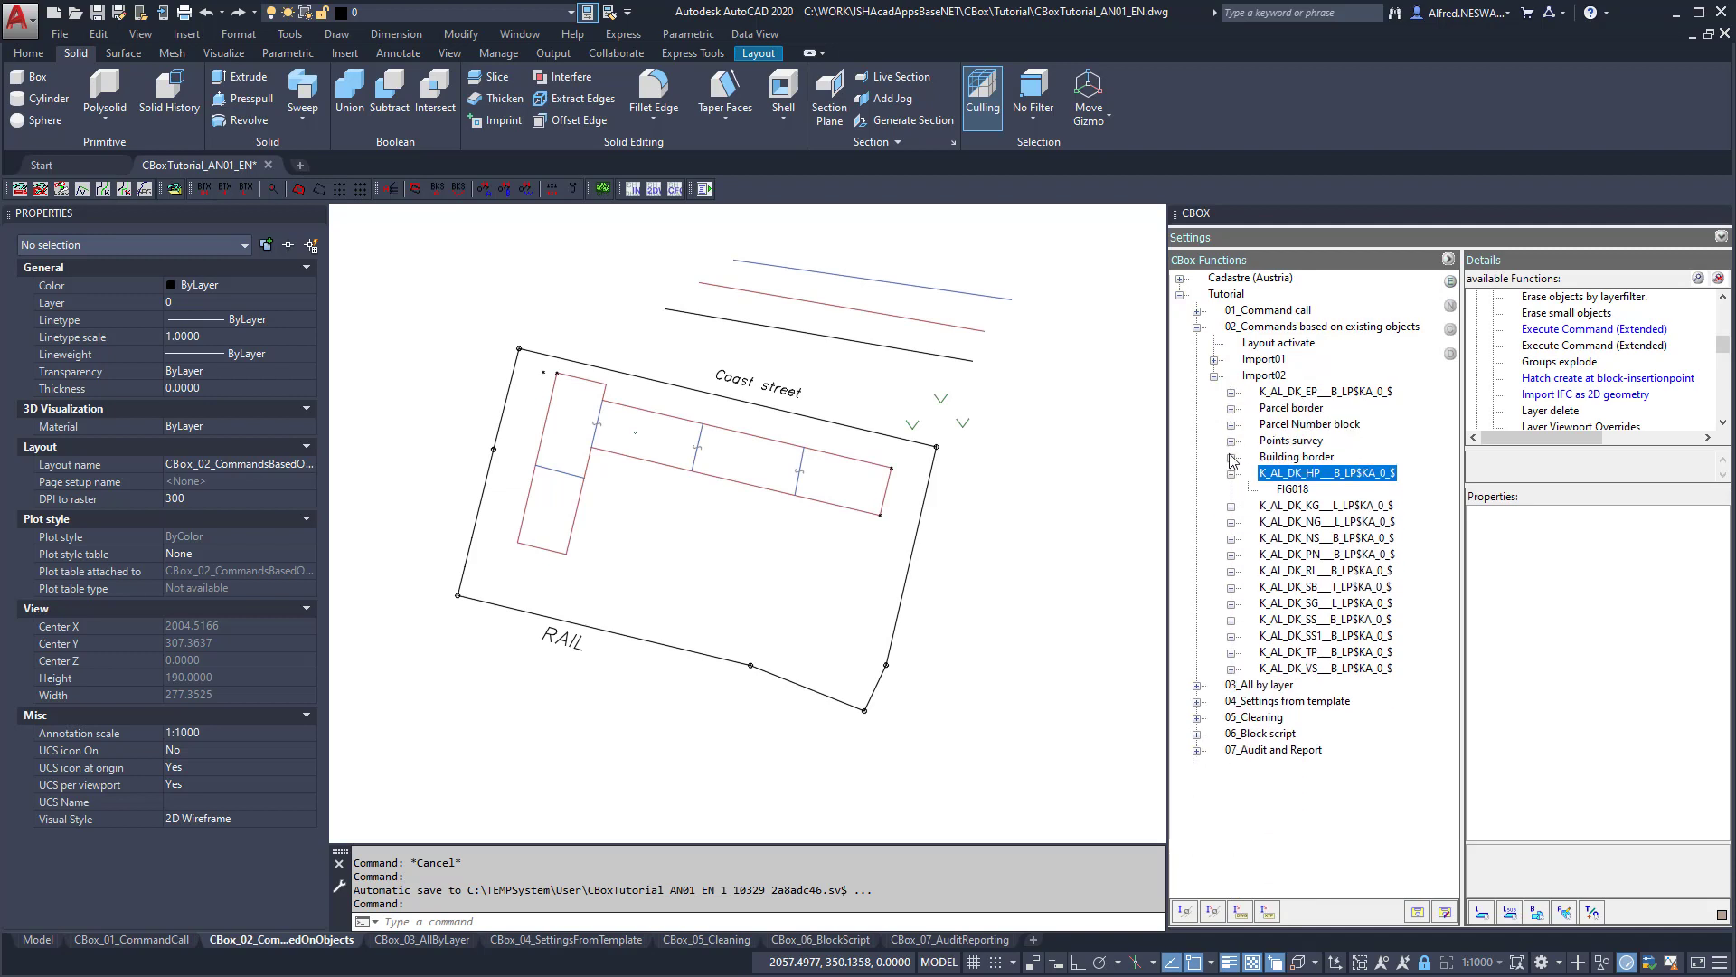
click(1230, 473)
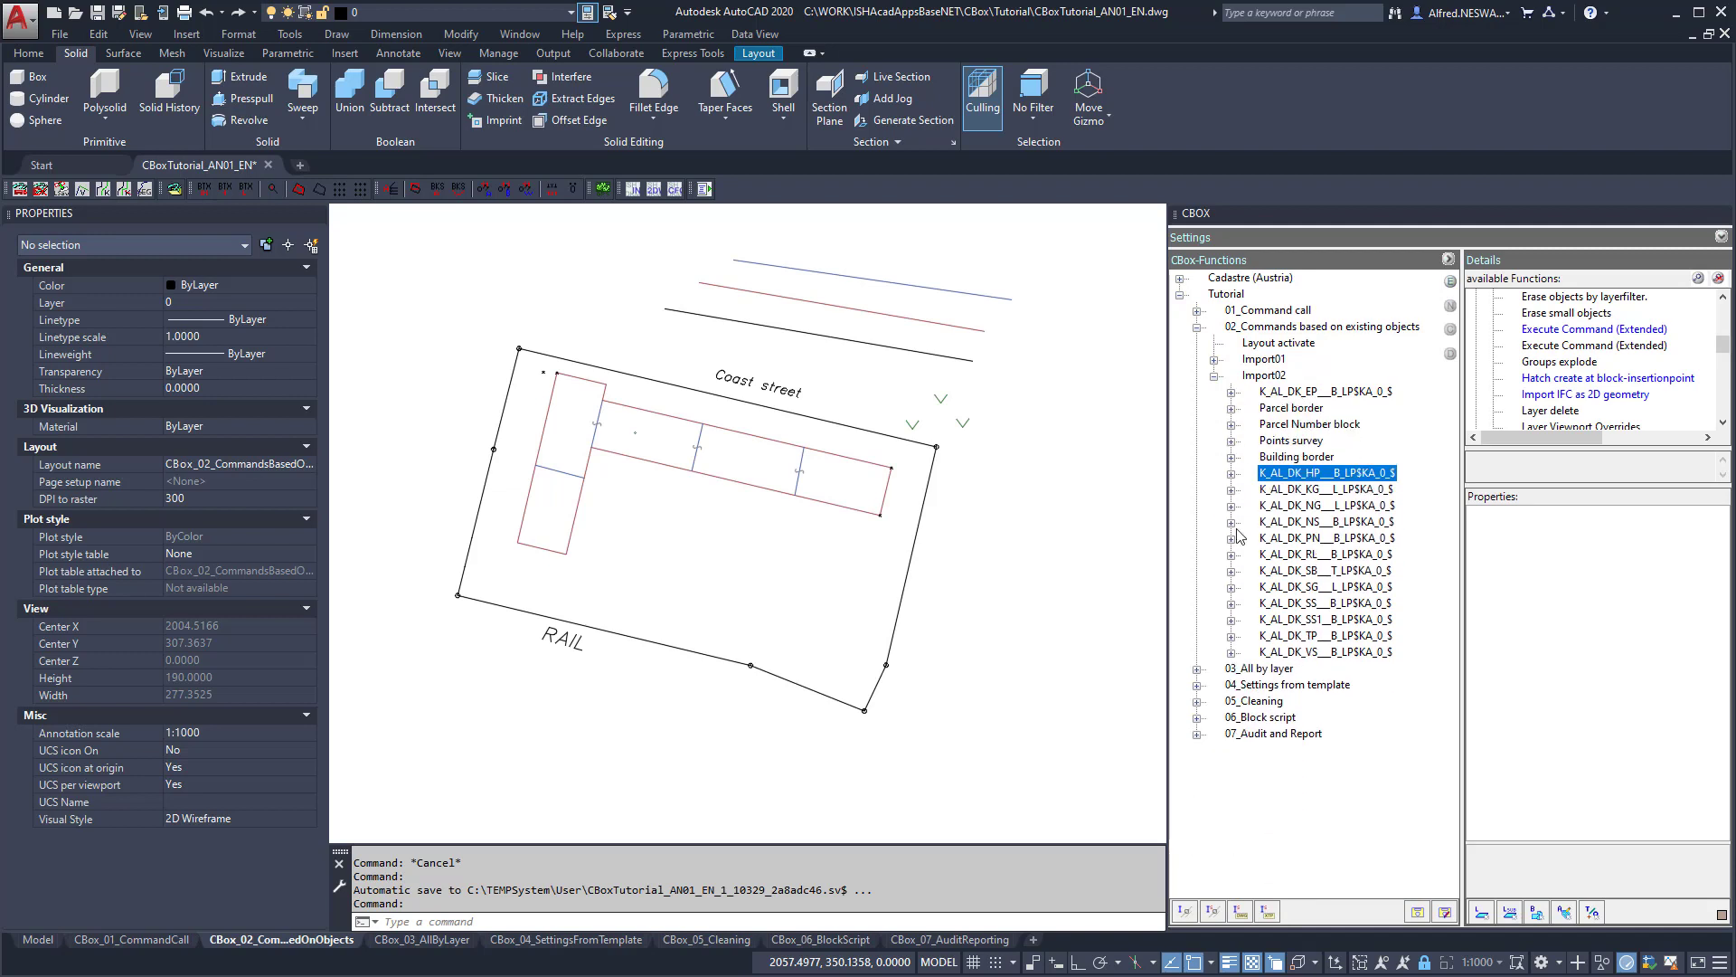
Run the Polyline2d function of the Building border group to draw a steep single-segment line just east of the parcel.
click(1230, 456)
double_click(1301, 473)
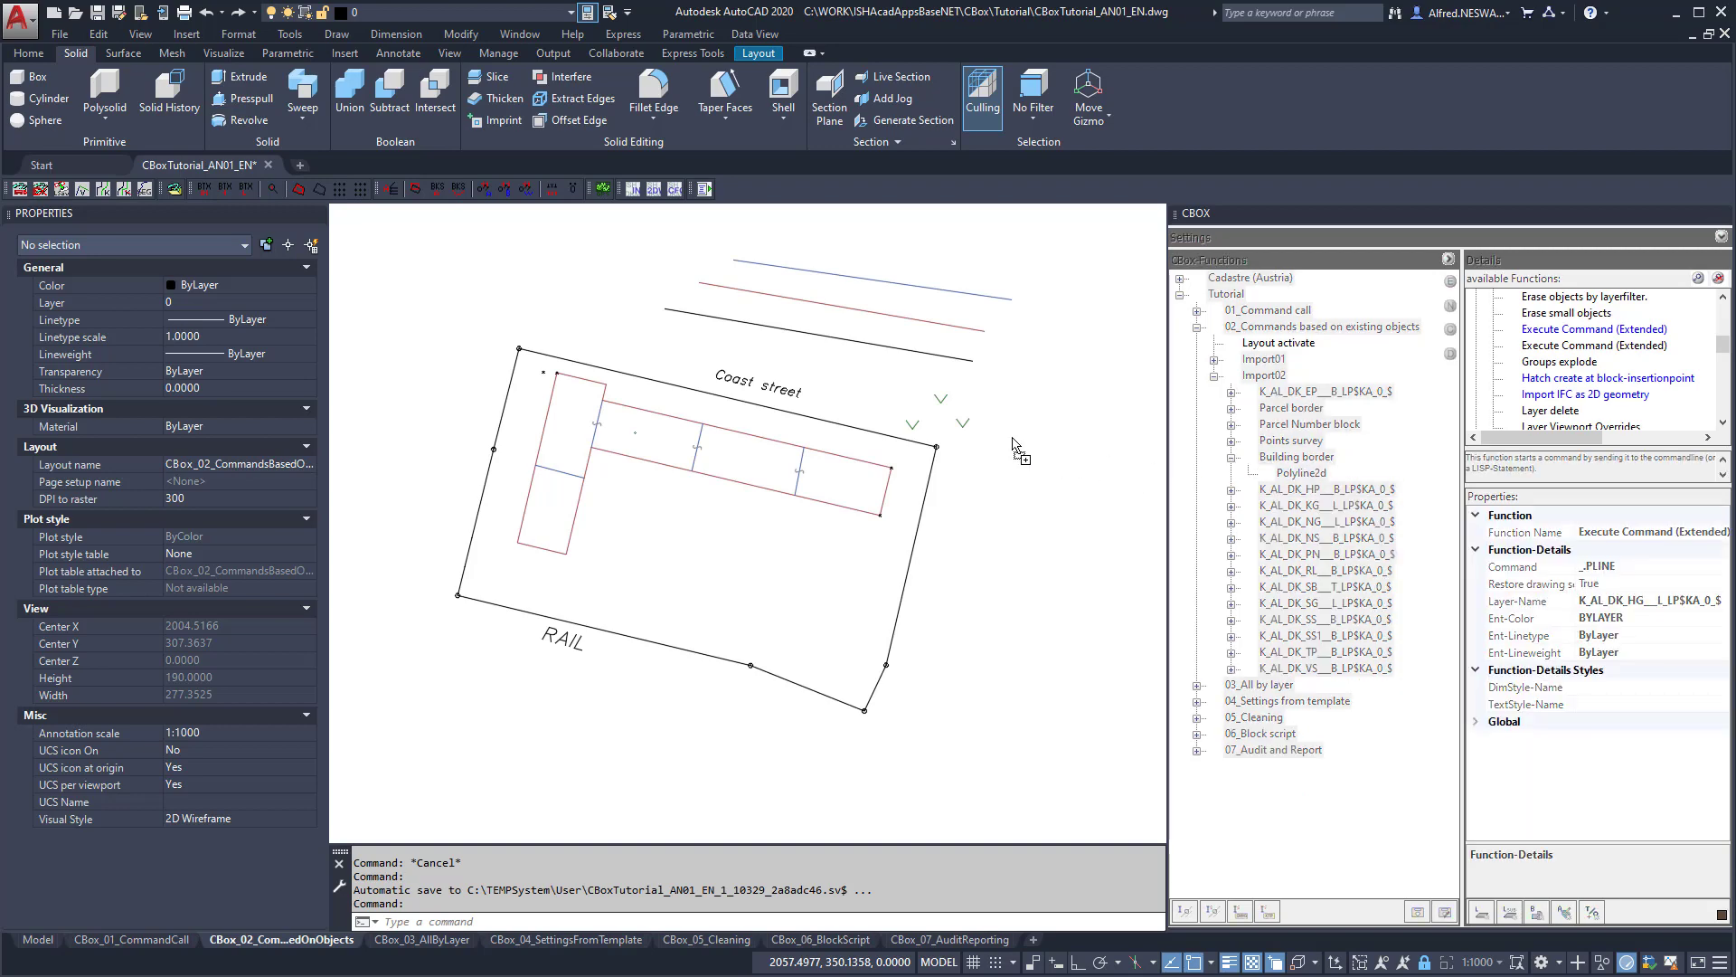
click(953, 569)
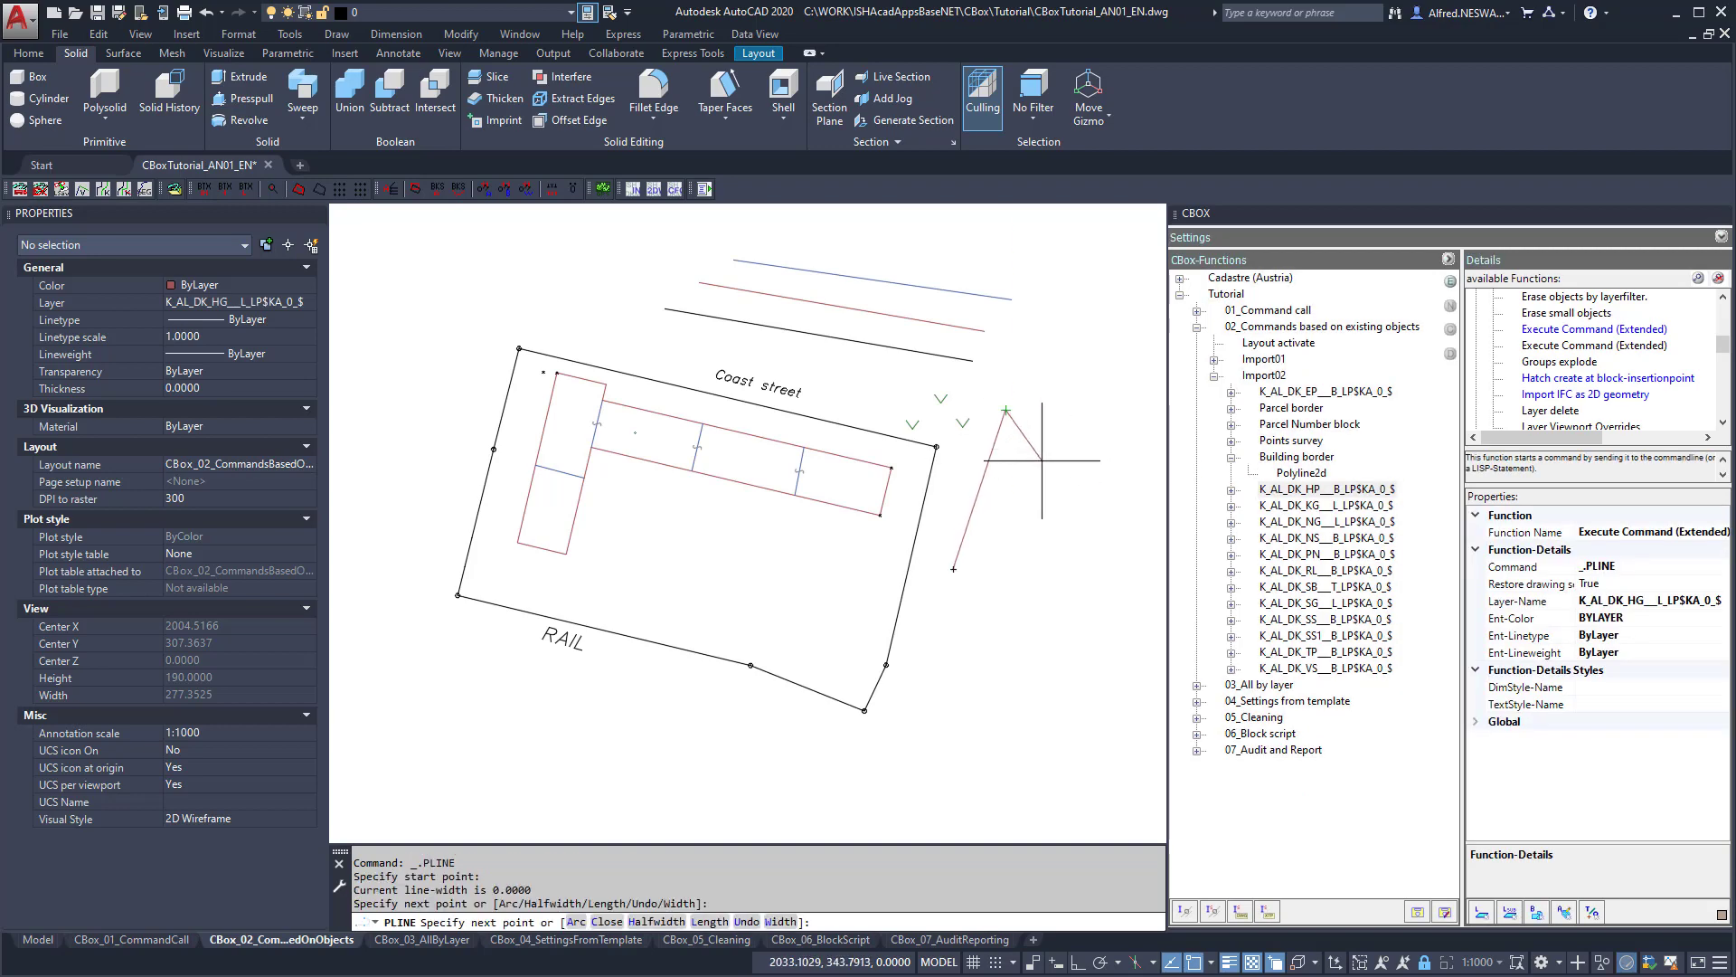
key(Return)
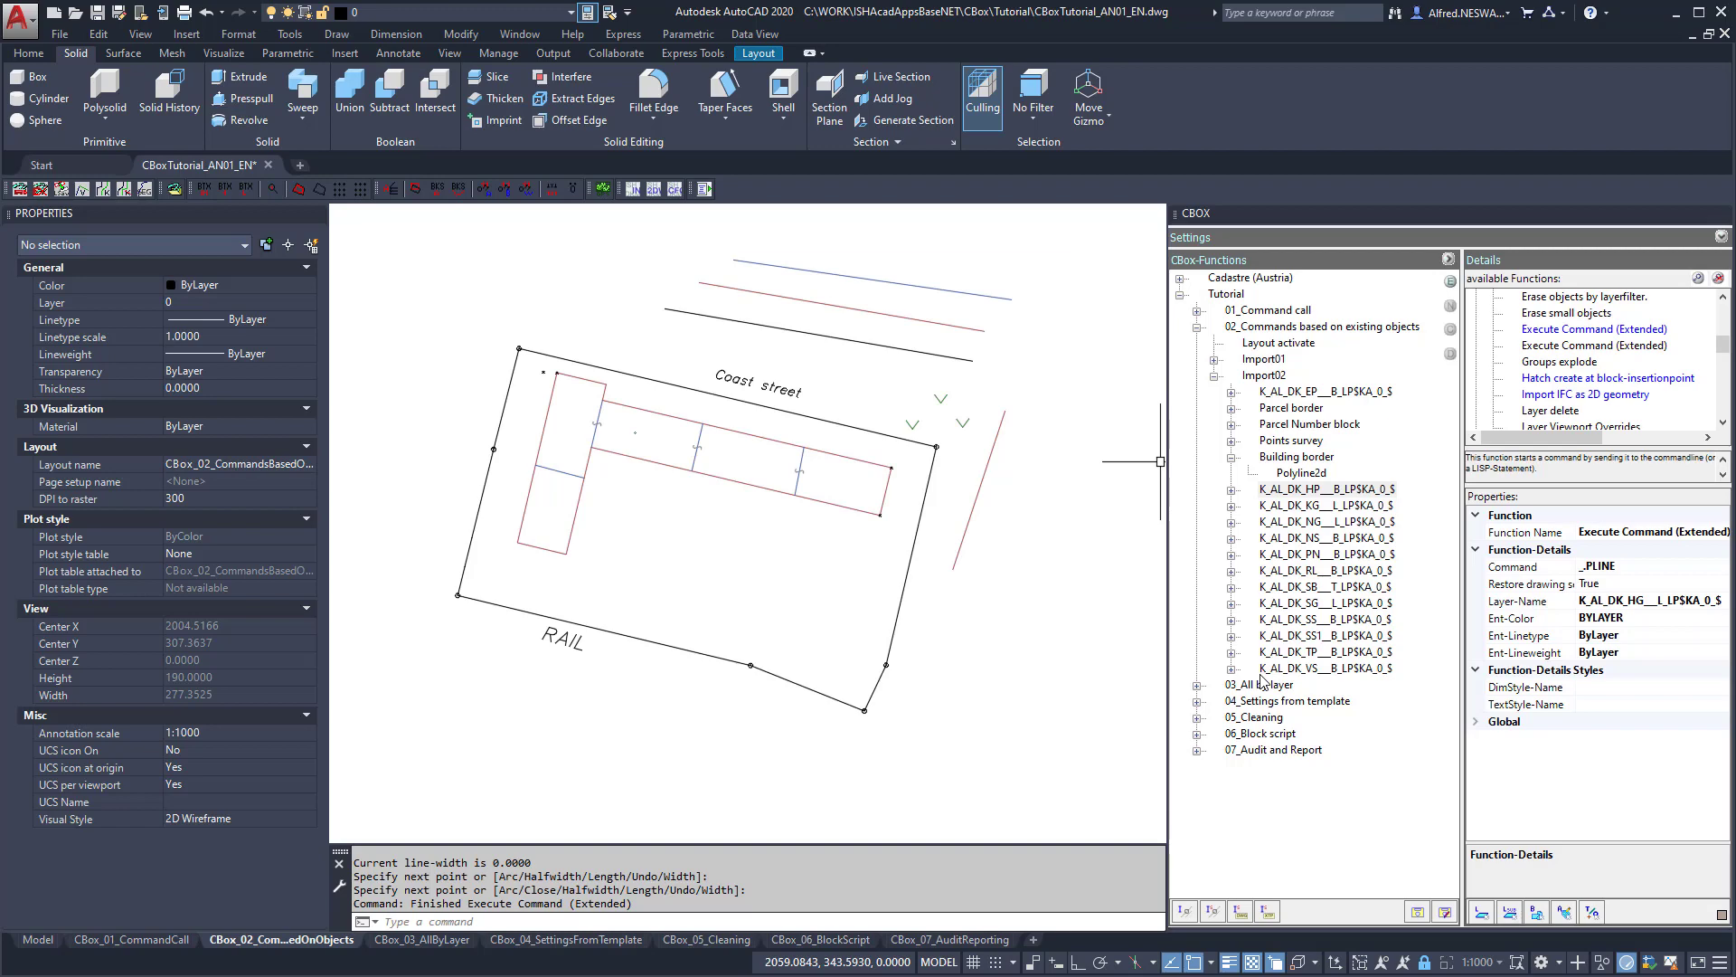
Collapse Import02 and its parent group, then run the Layout activate function of the 03_All by layer group.
click(1215, 376)
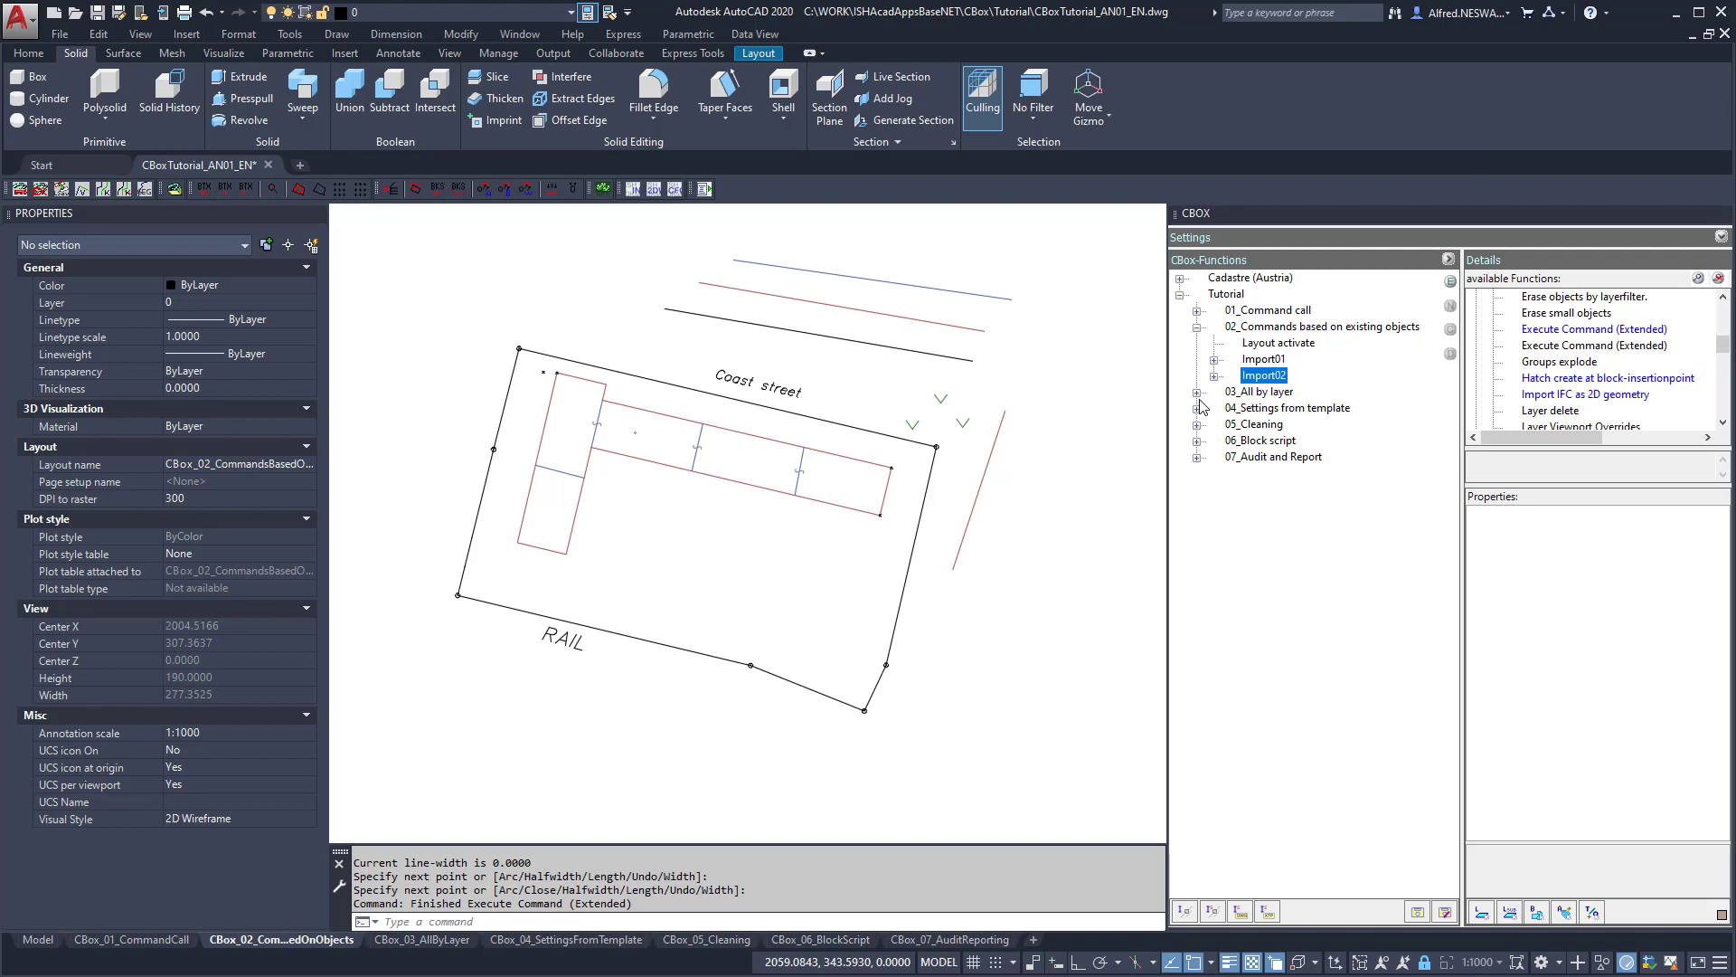
scroll(1046, 485, down, 3)
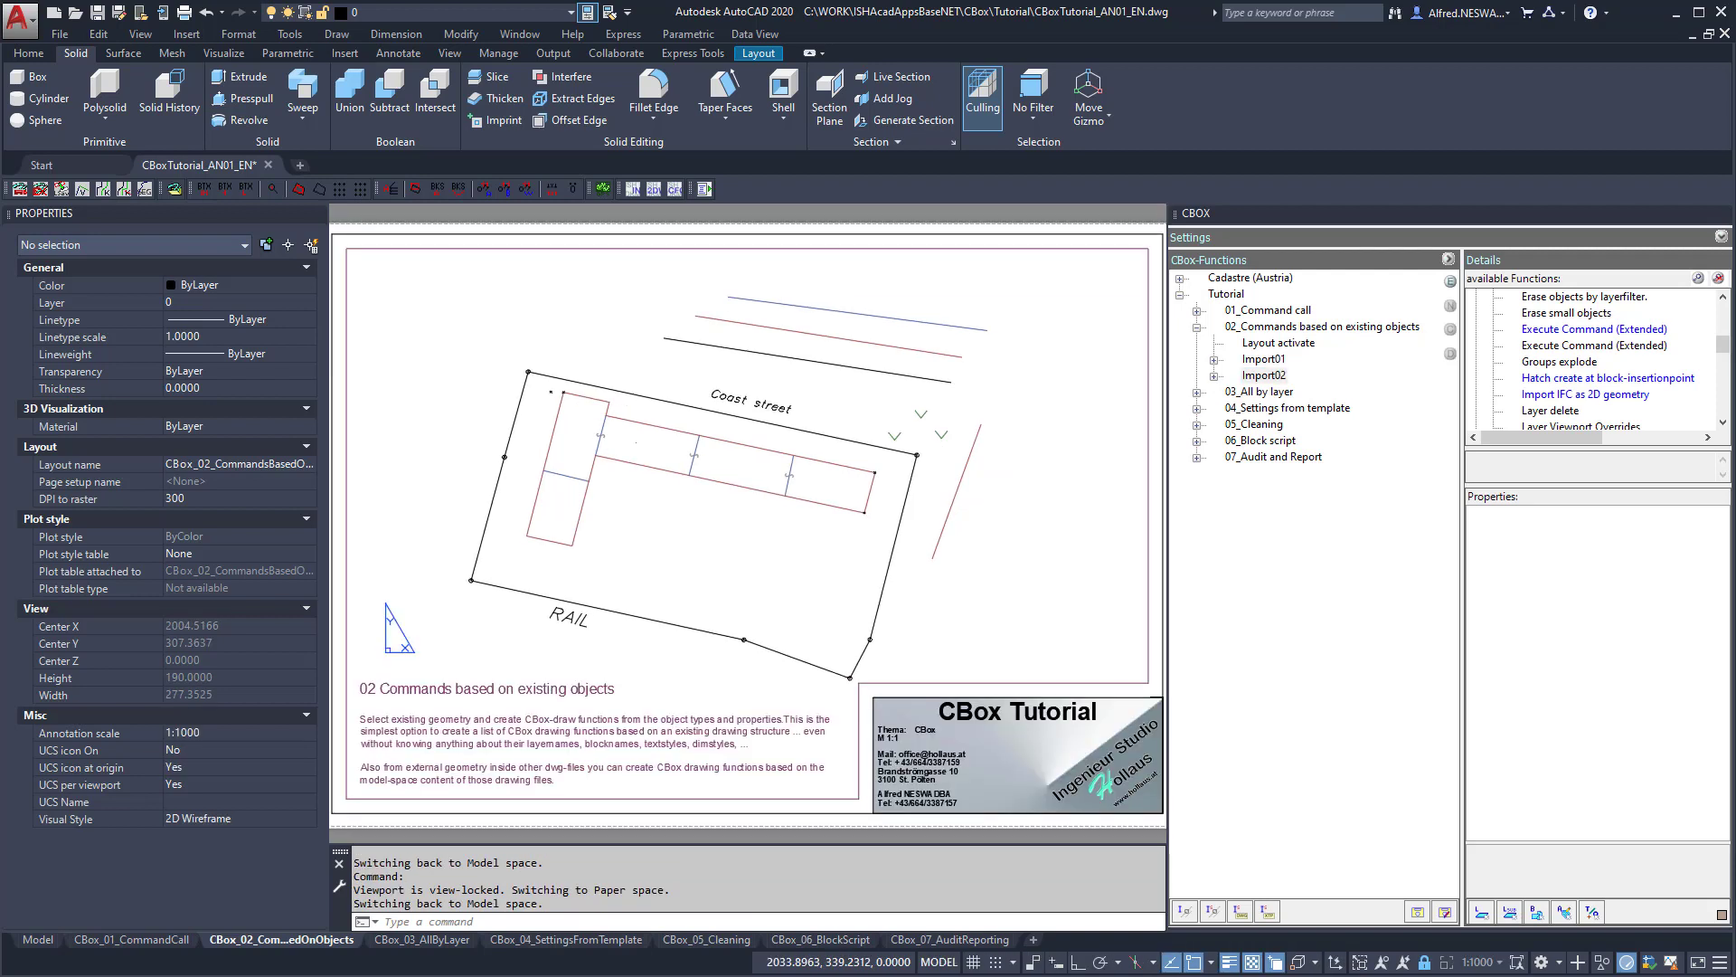
middle_click(1046, 481)
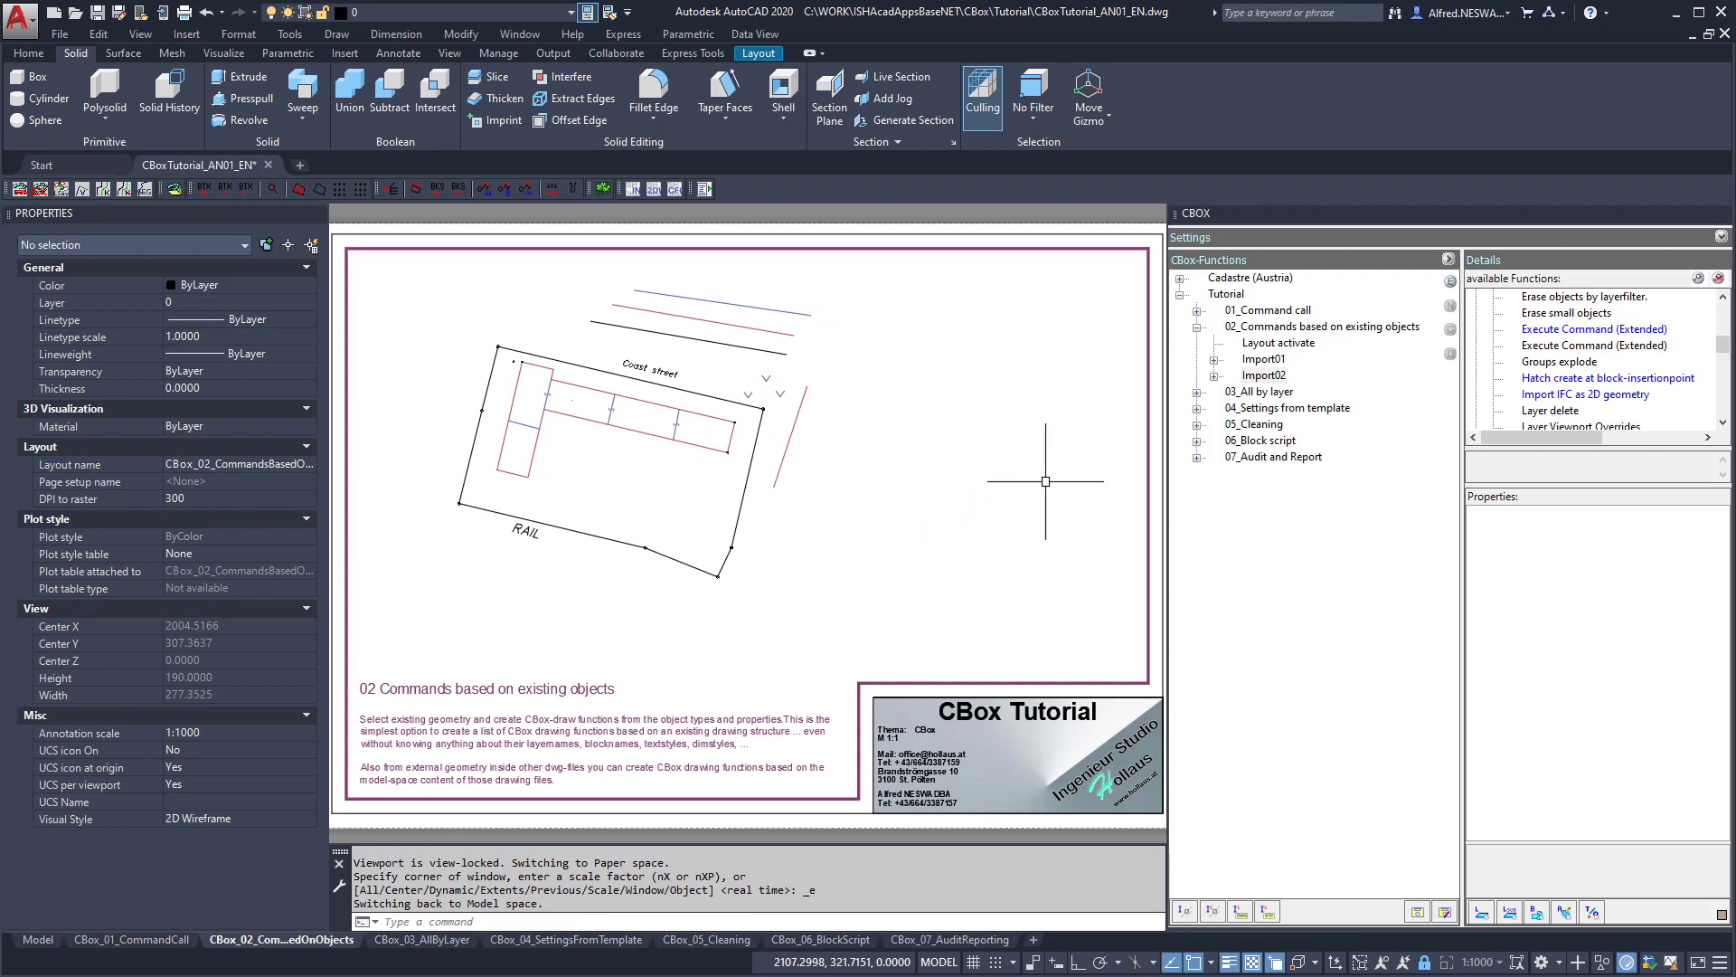
click(1196, 328)
click(1197, 343)
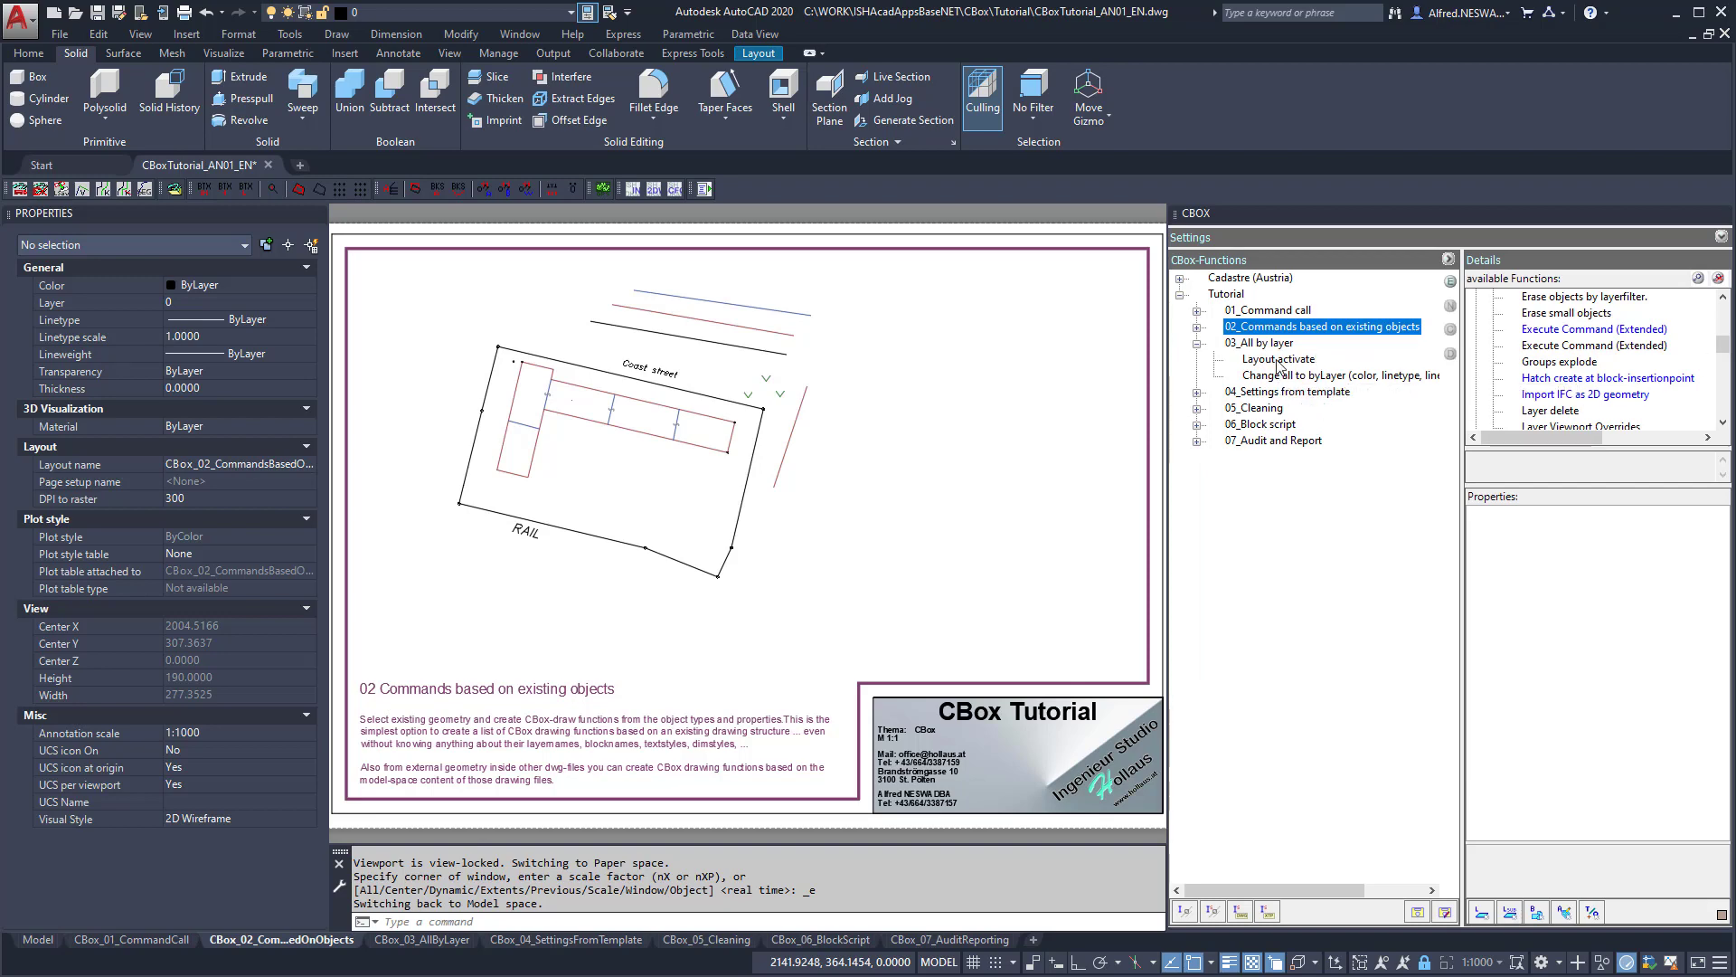
double_click(1279, 360)
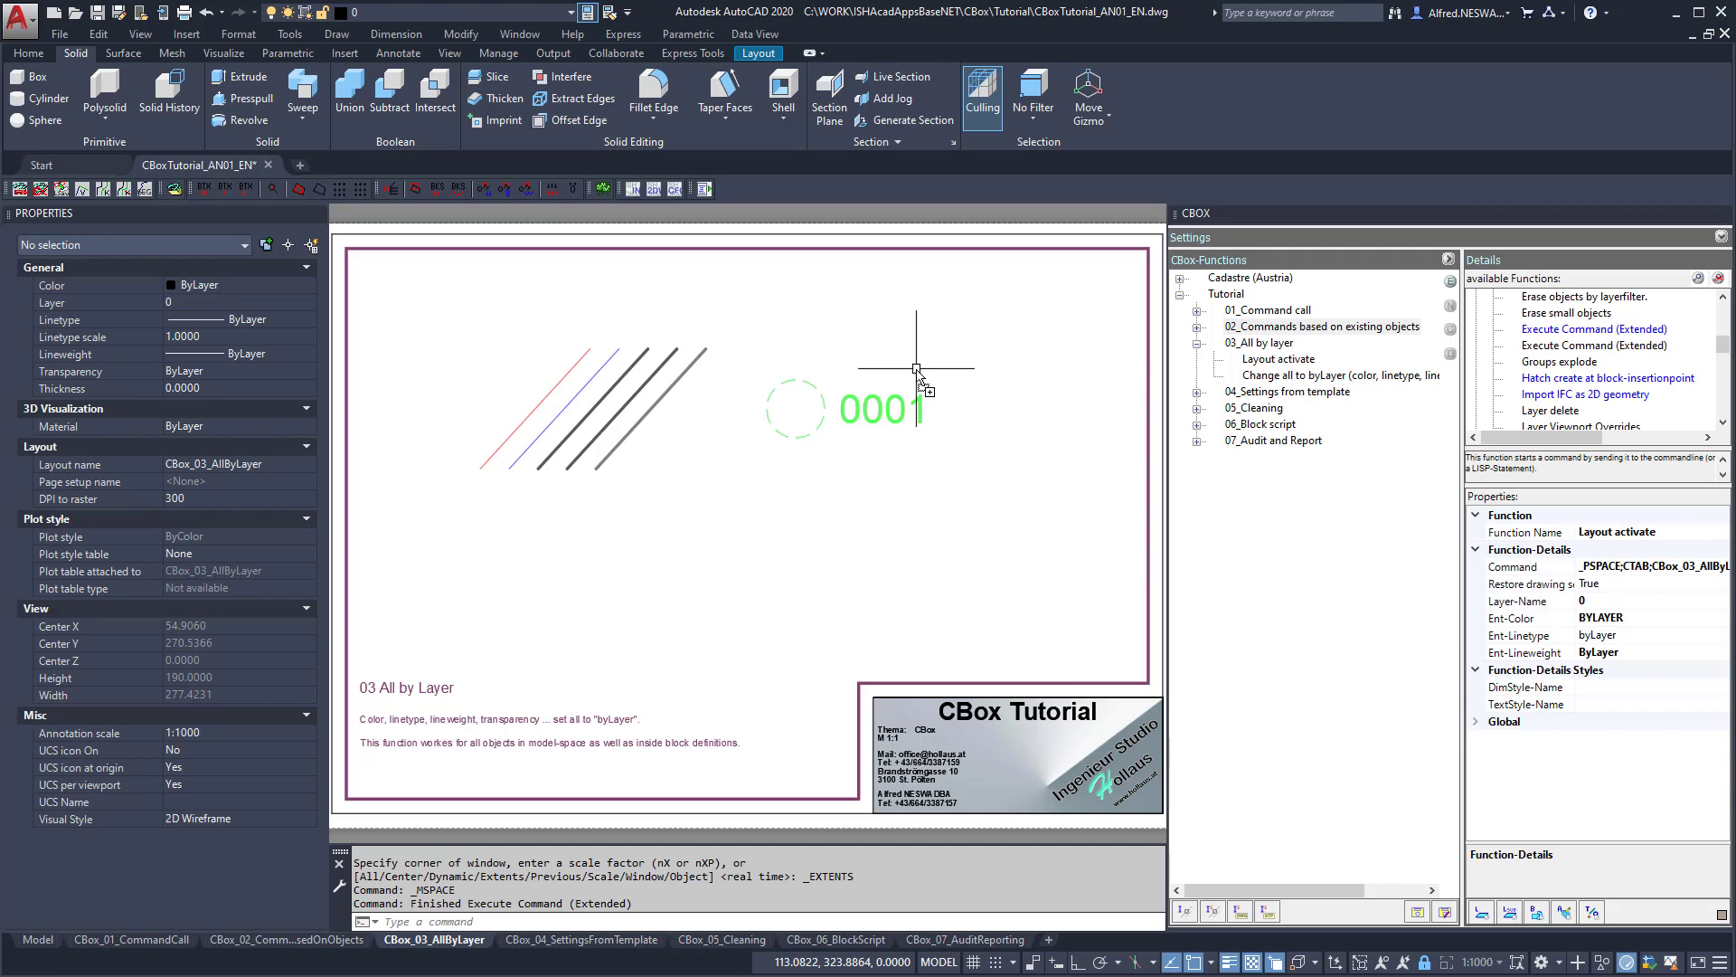
Examine the byLayer function's options and the colour, linetype, lineweight and transparency of the dashed block and several diagonal lines.
click(1259, 377)
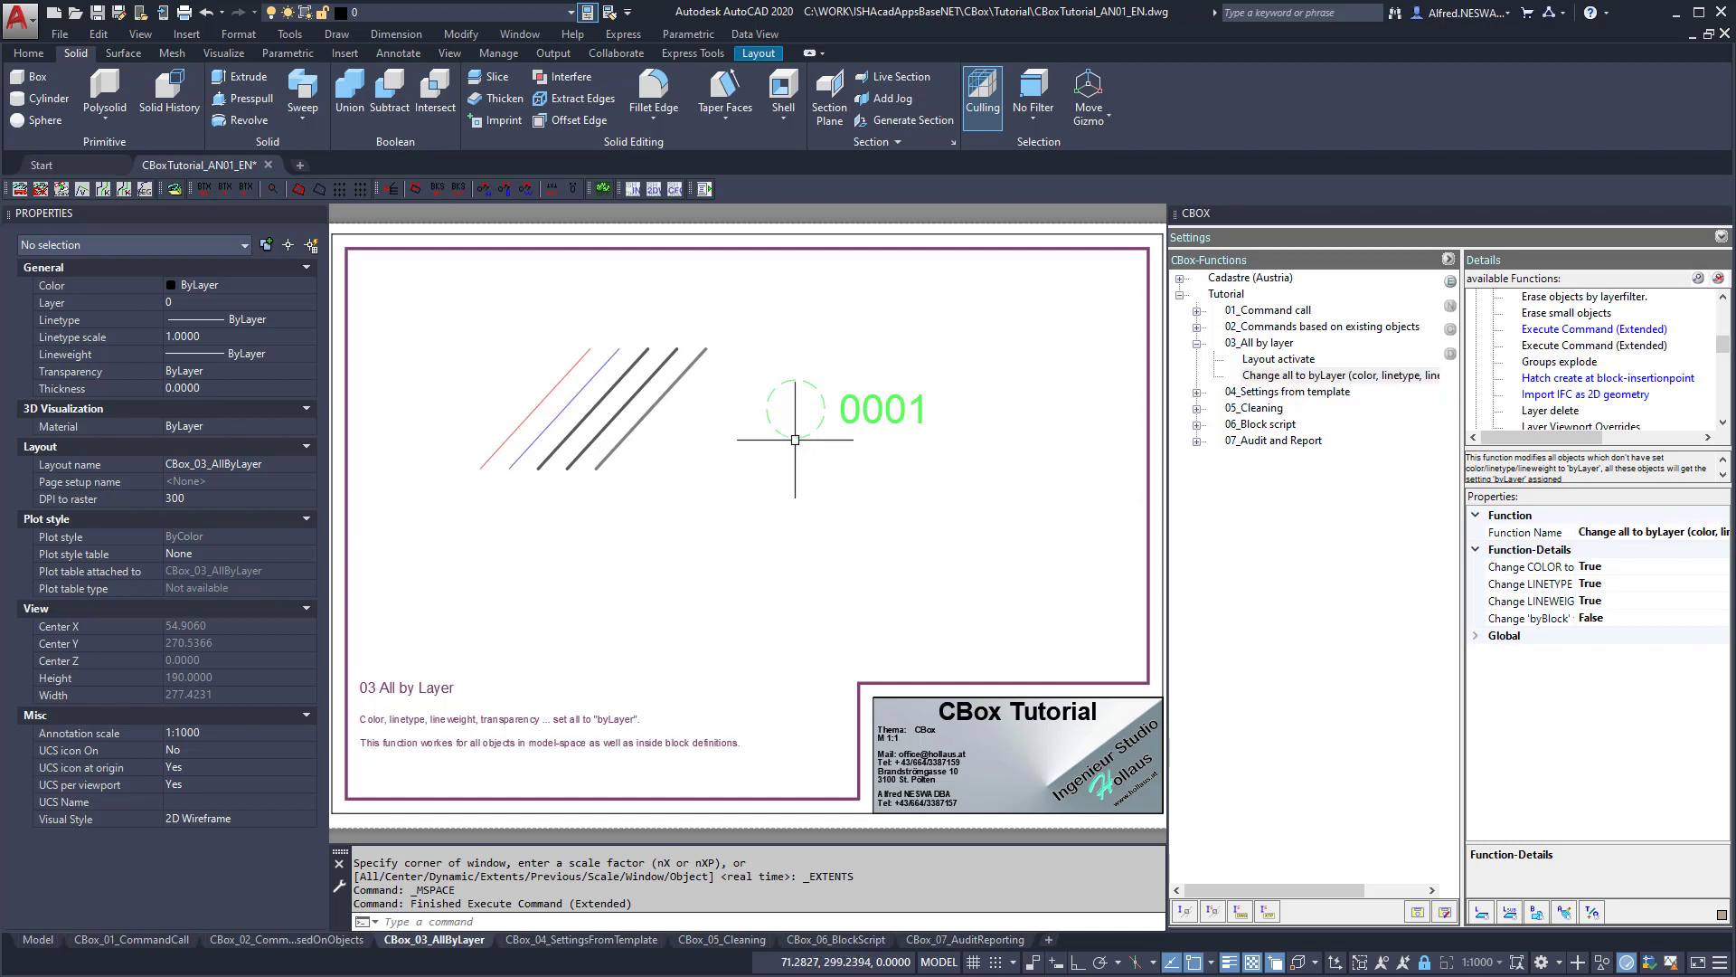
click(794, 406)
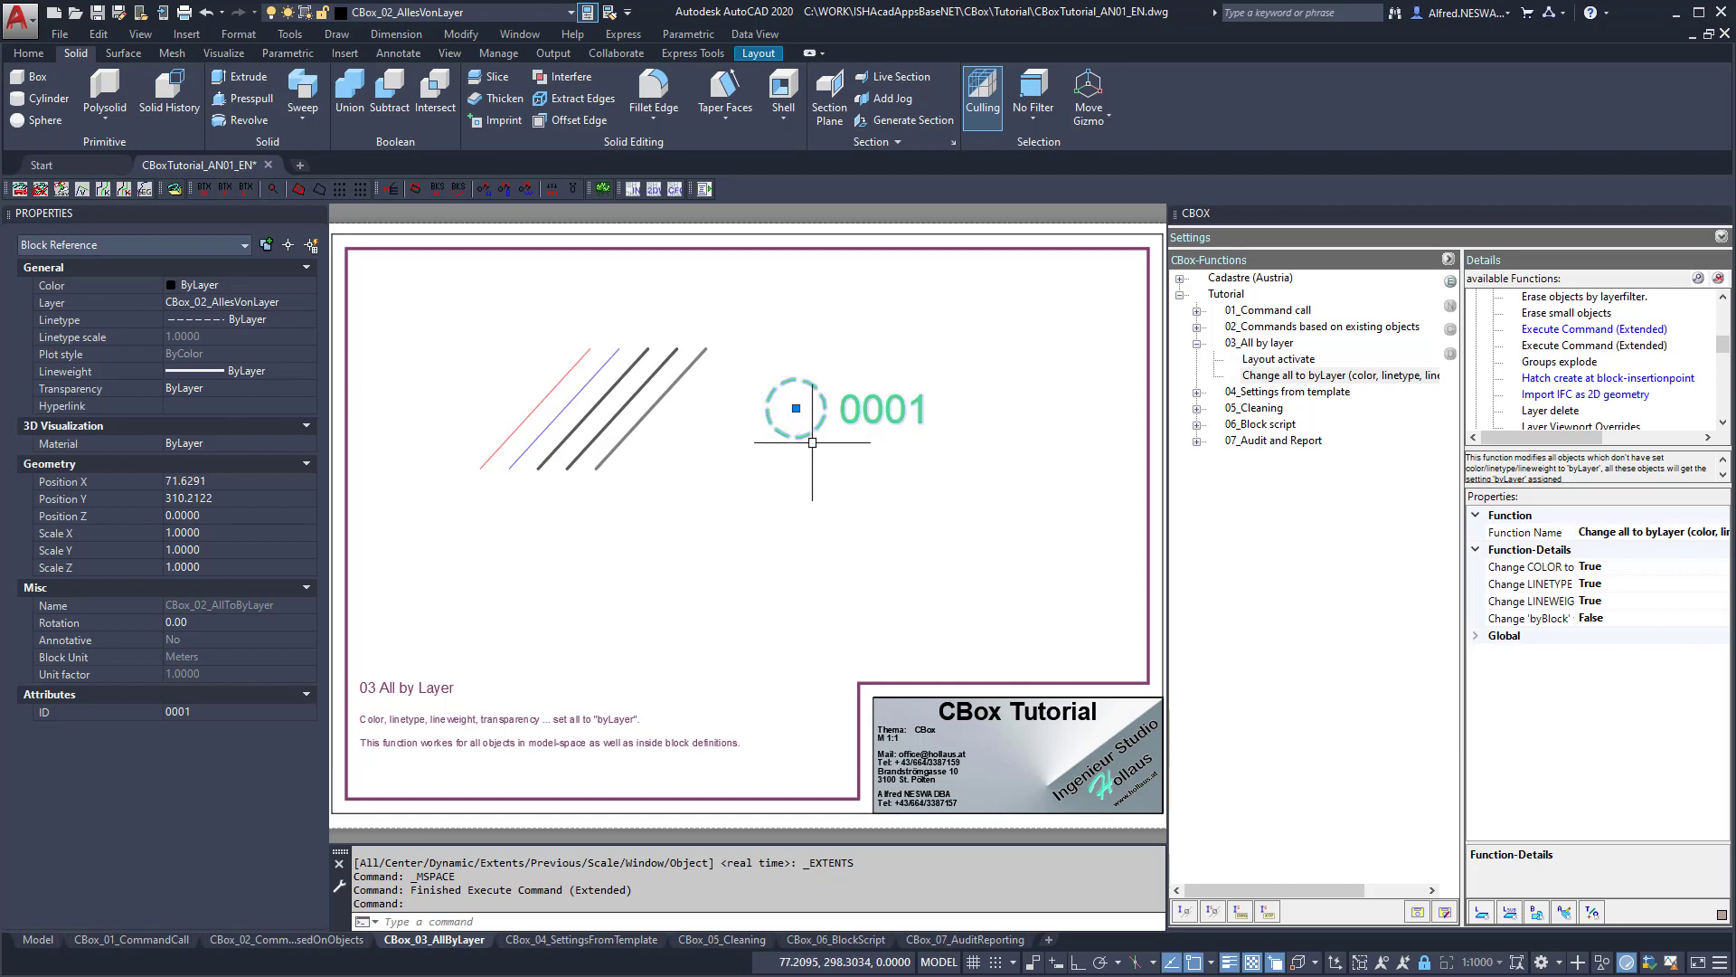
key(Escape)
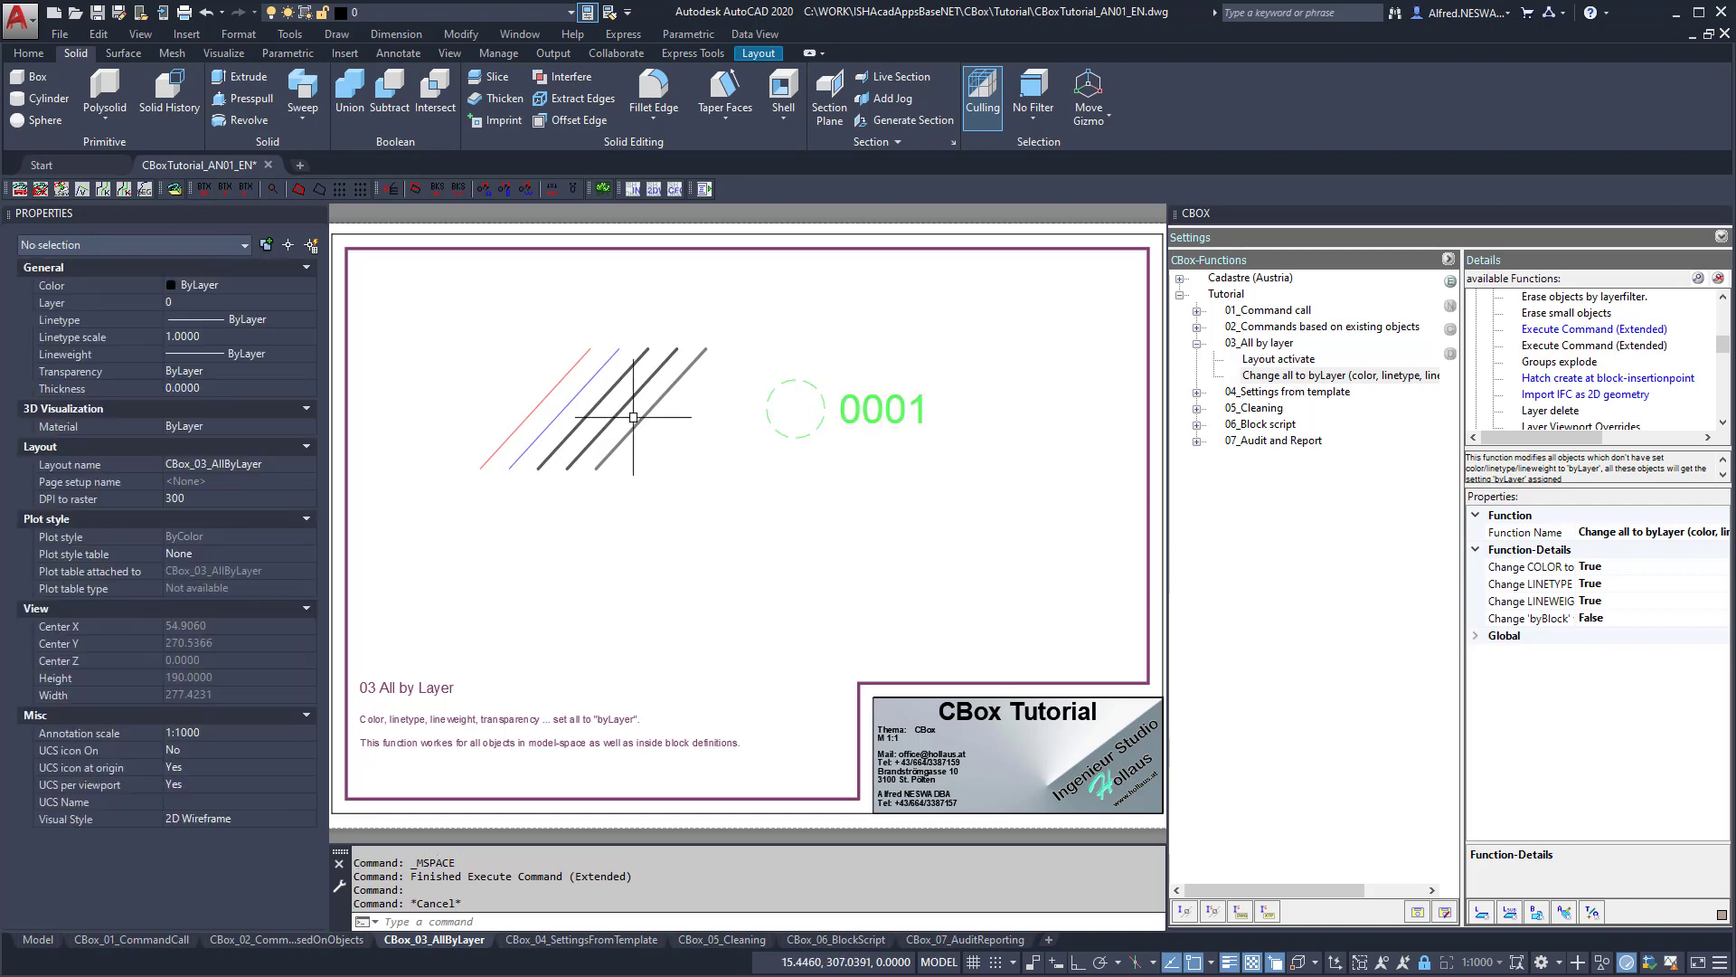
click(636, 422)
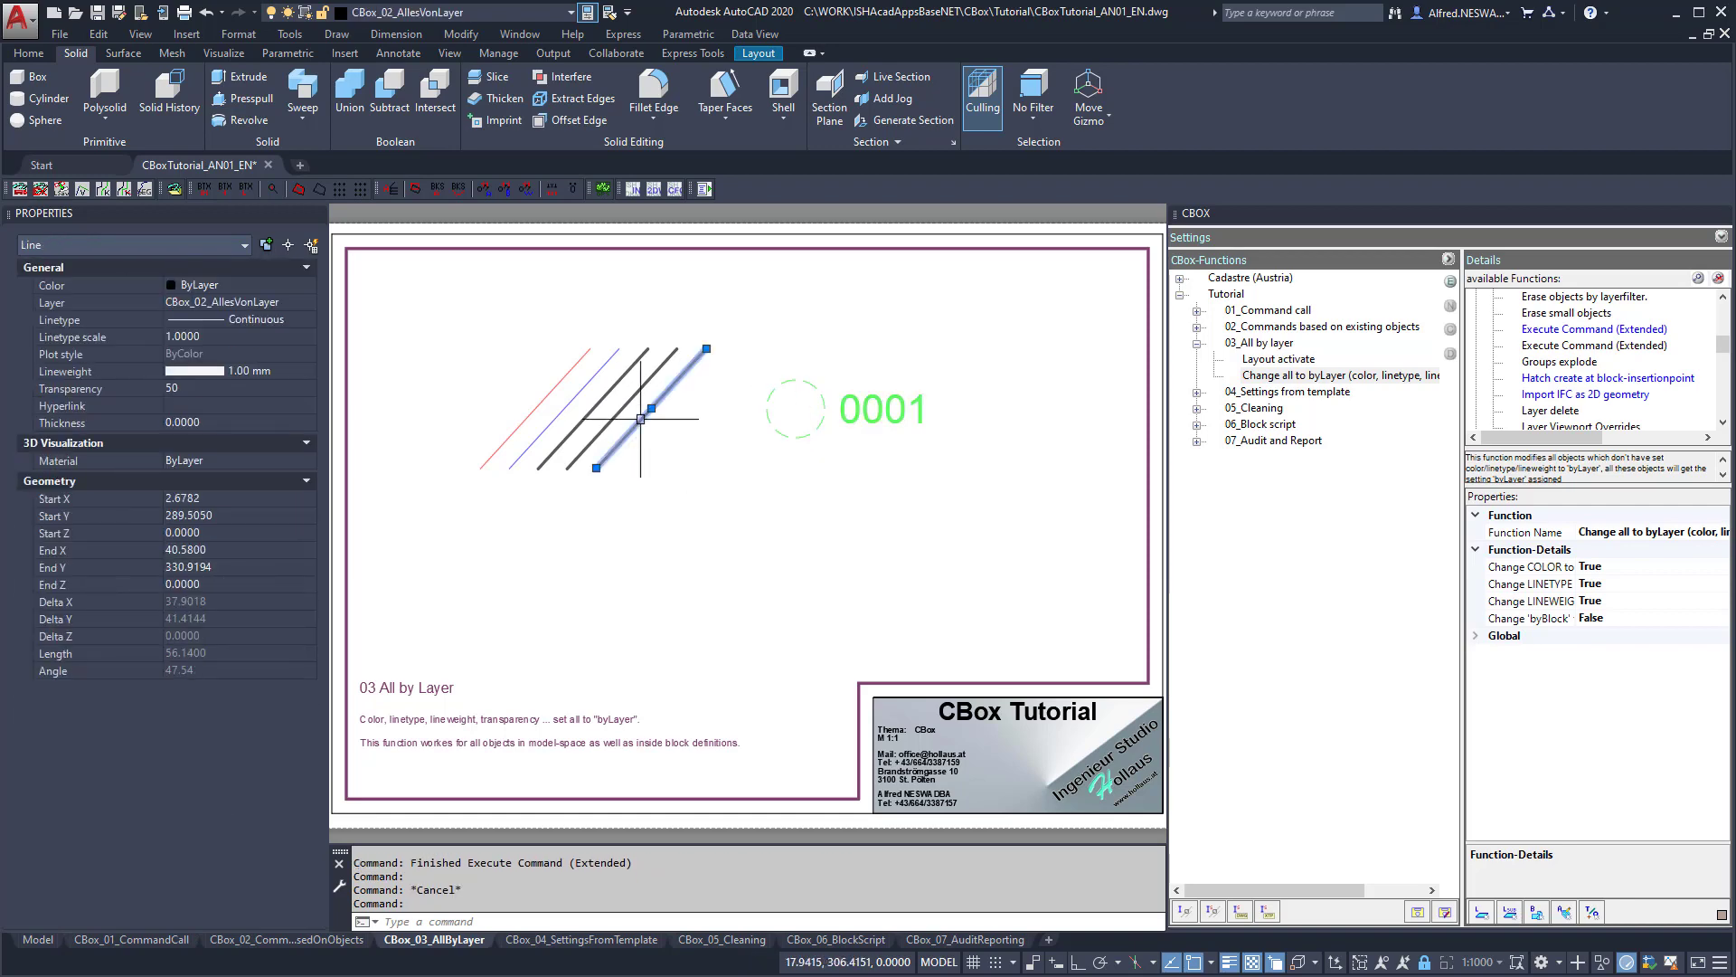
click(290, 319)
key(Escape)
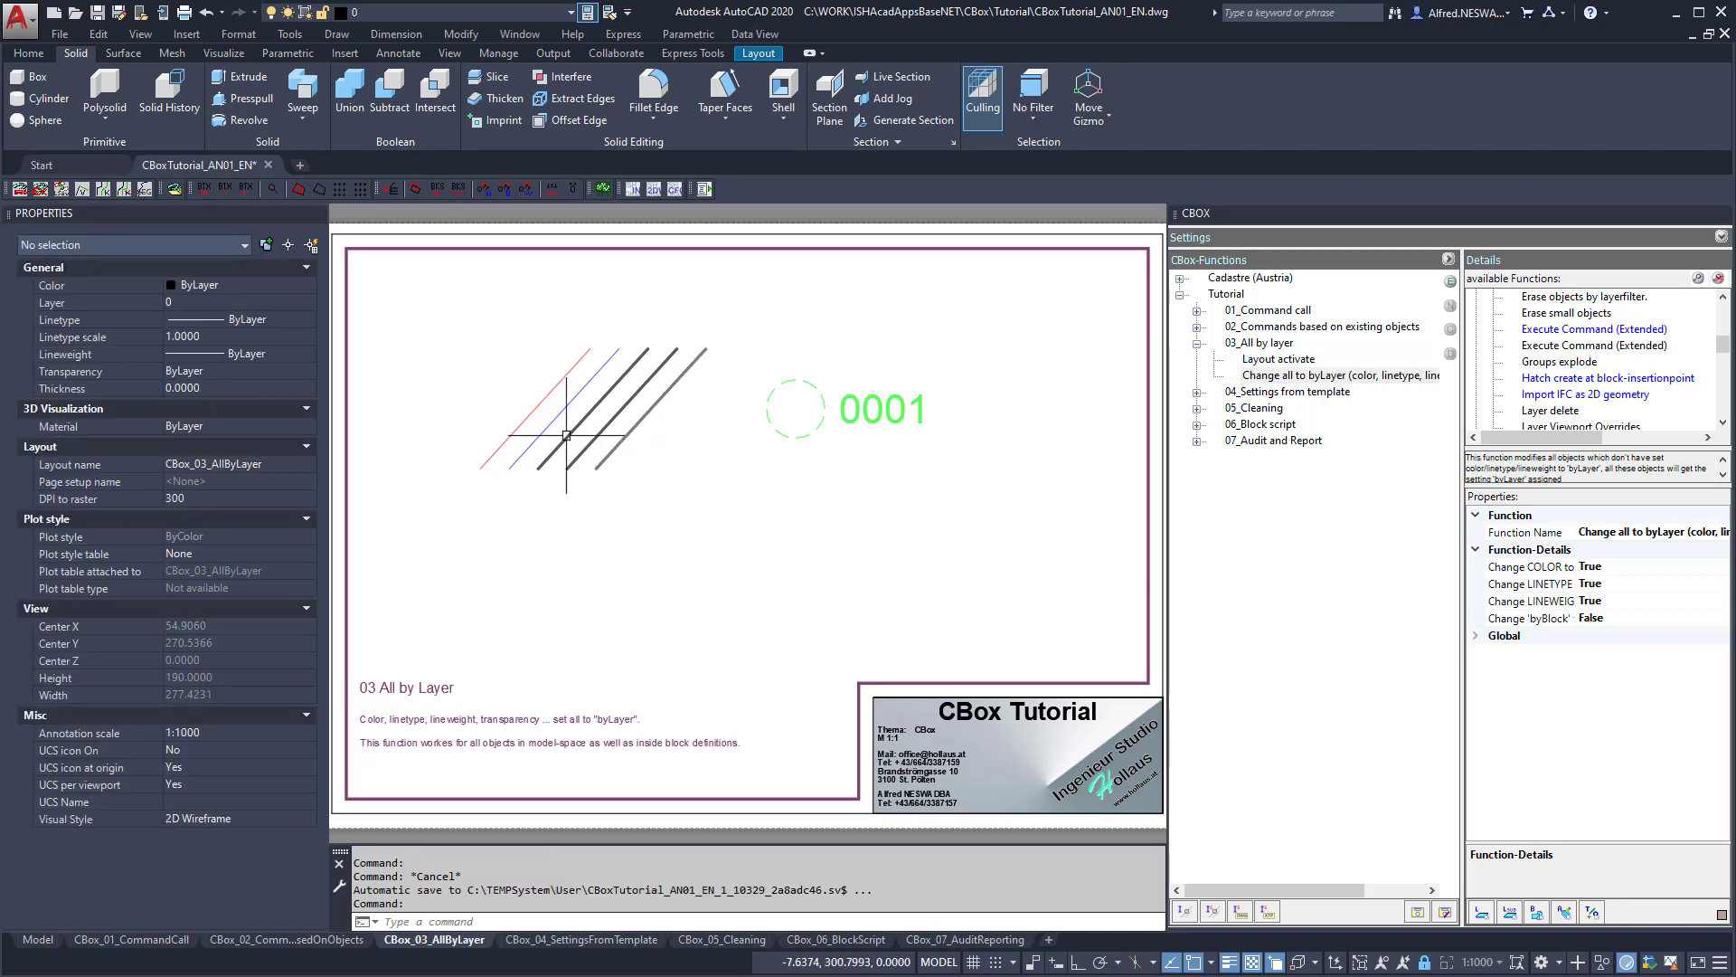
click(587, 448)
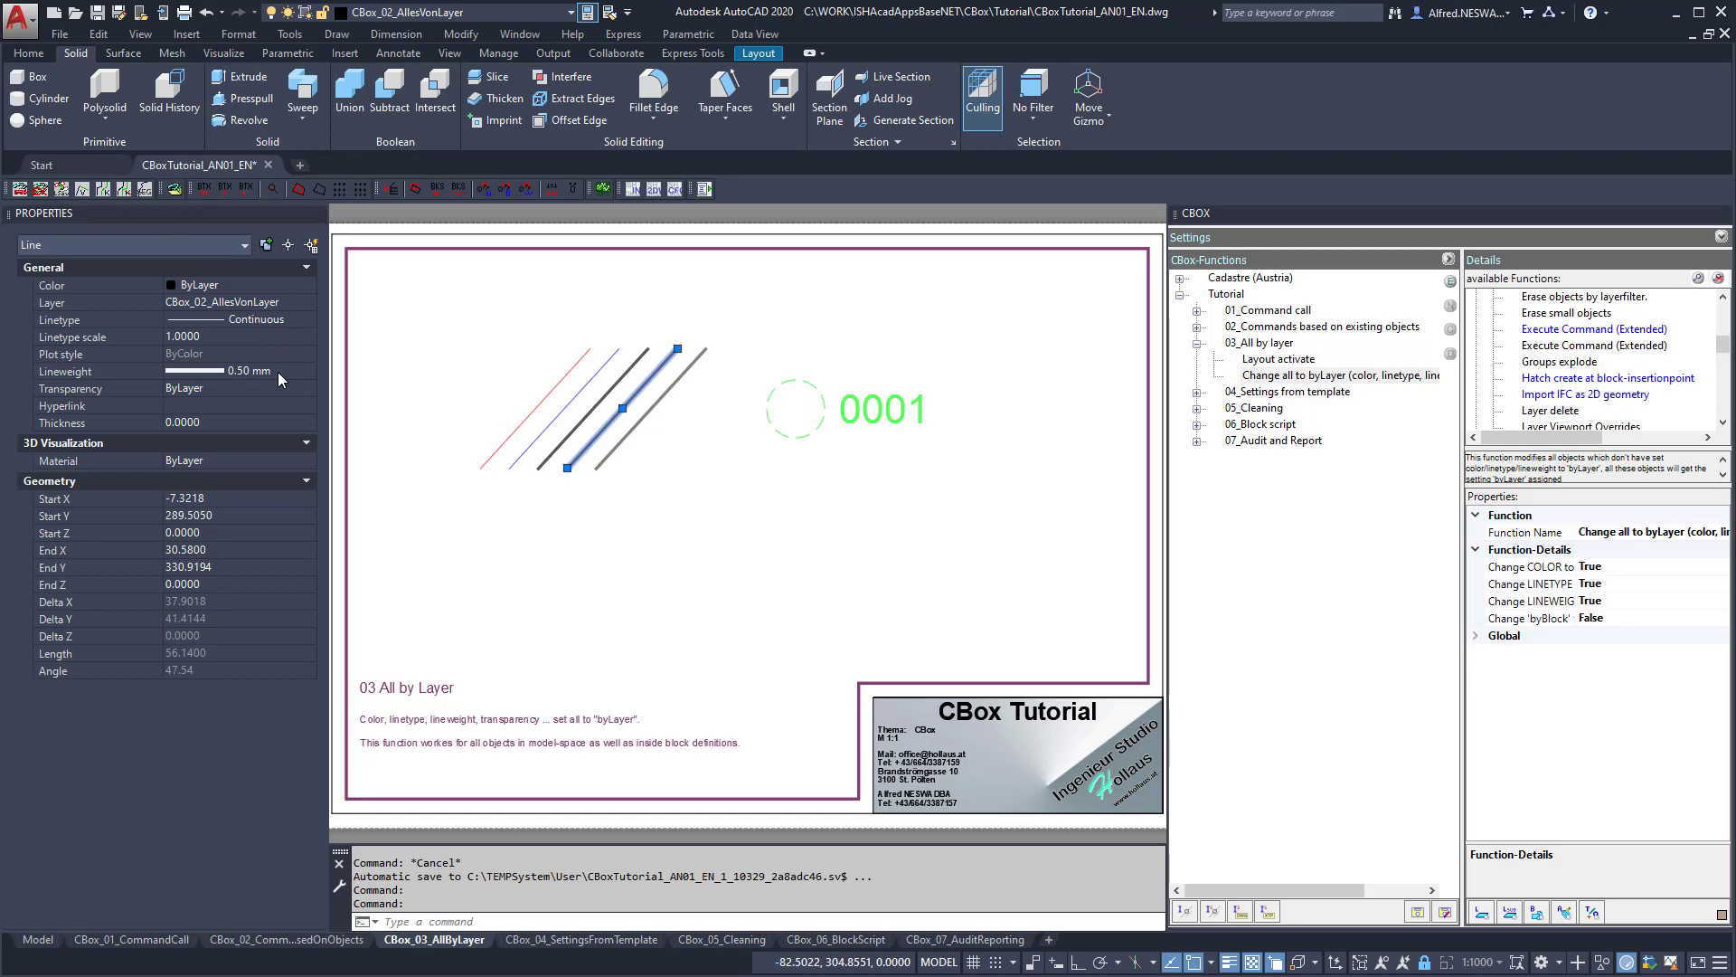
key(Escape)
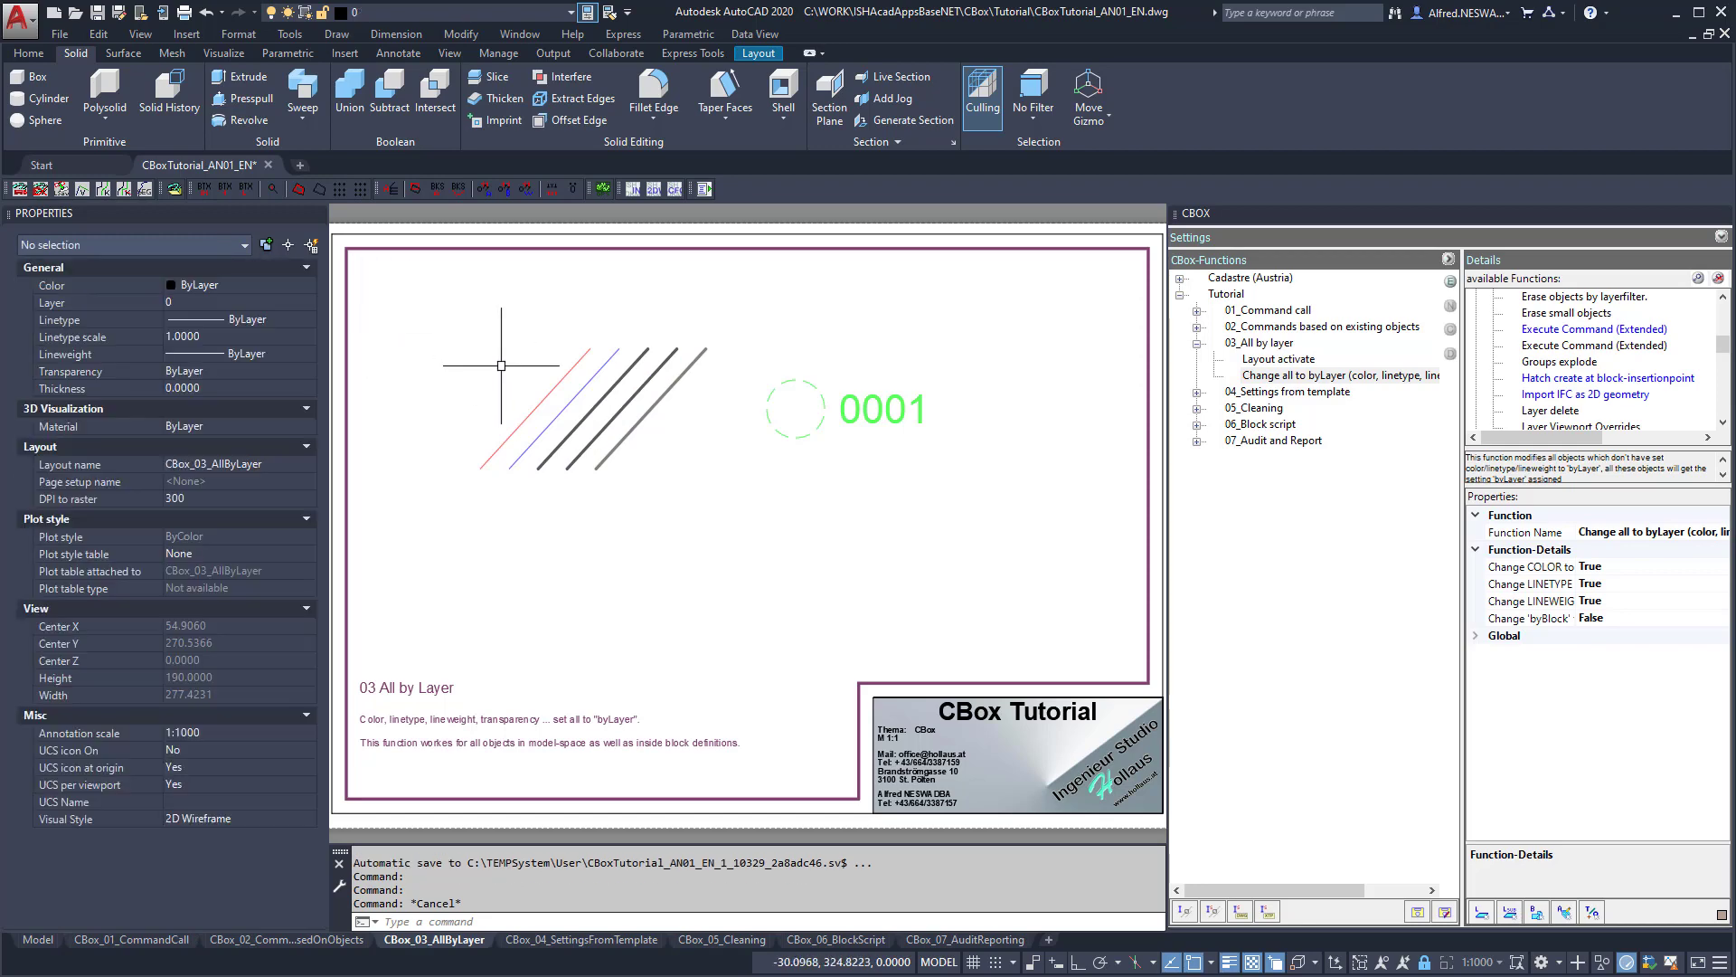
click(551, 389)
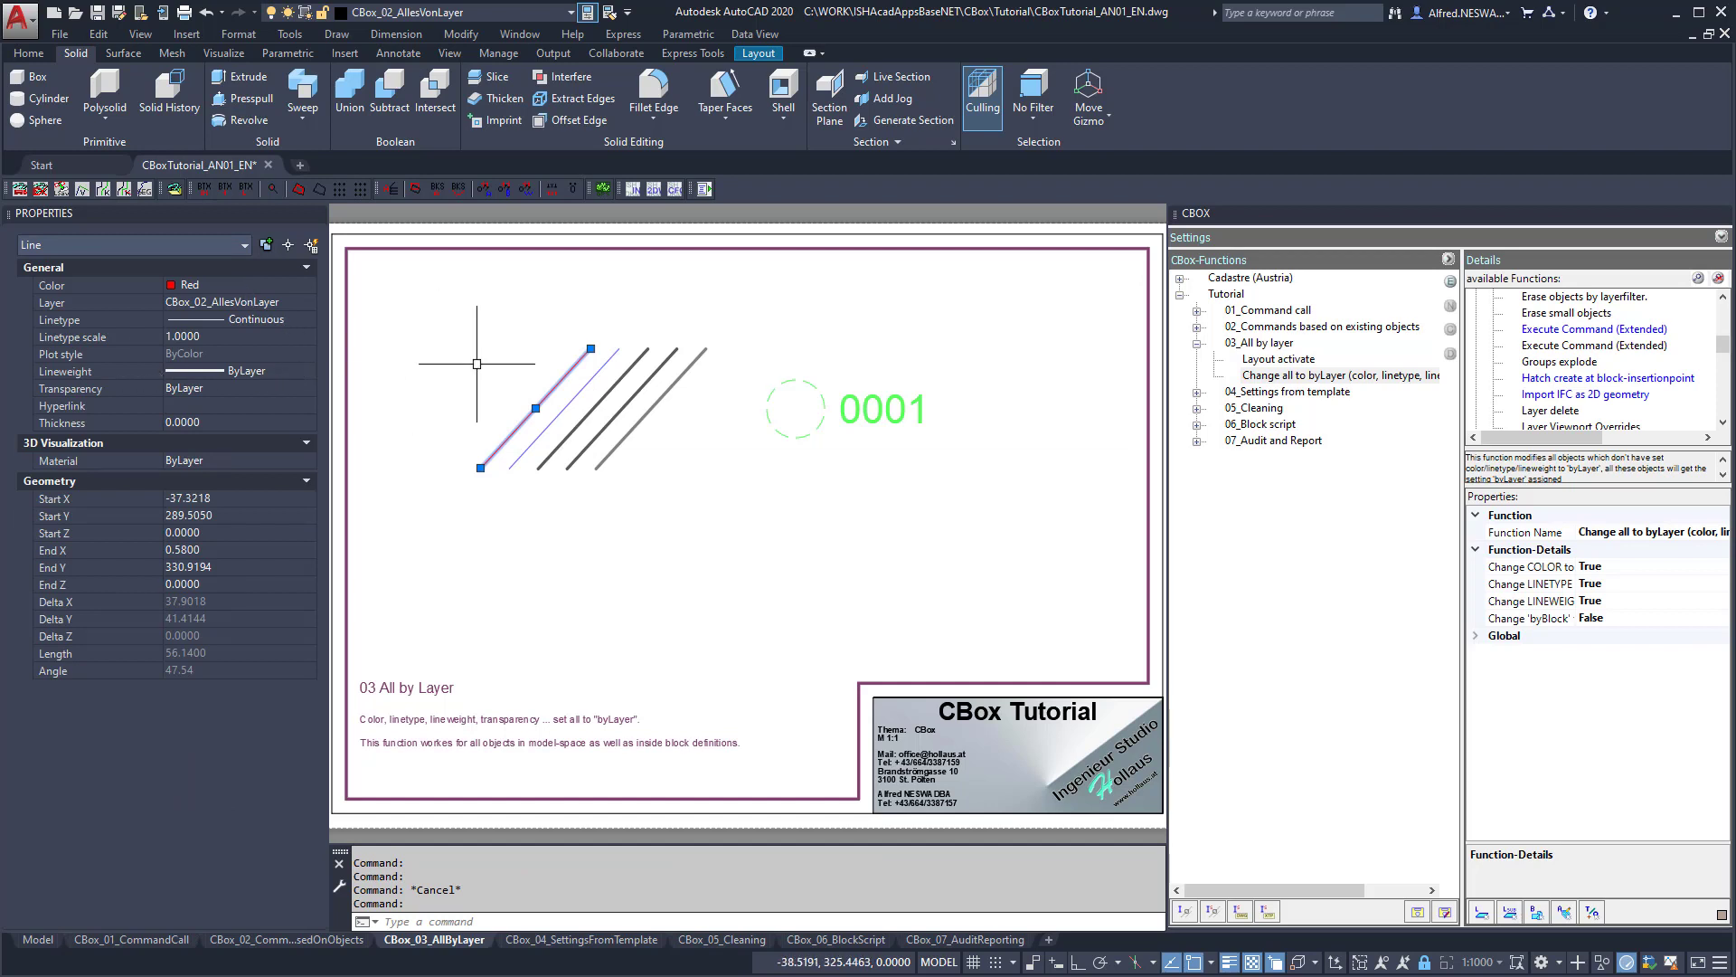
key(Escape)
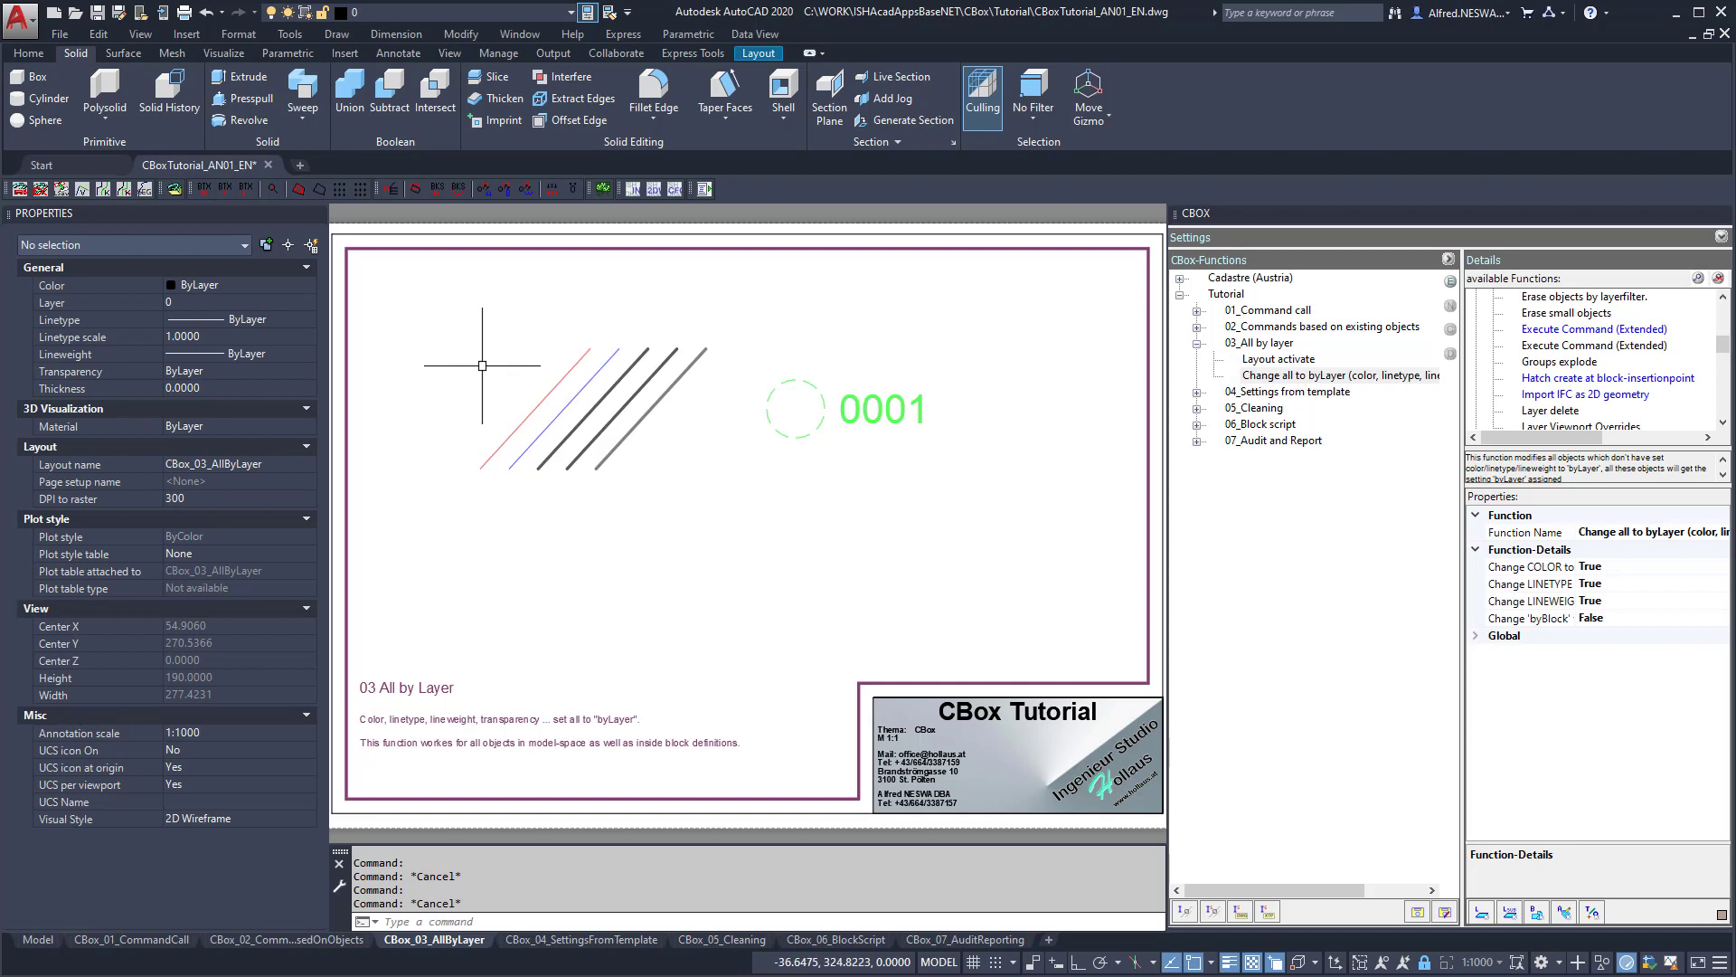
Run the Change all to byLayer function on the drawing with its existing options, and undo the result.
click(1285, 379)
drag(1283, 375, 897, 332)
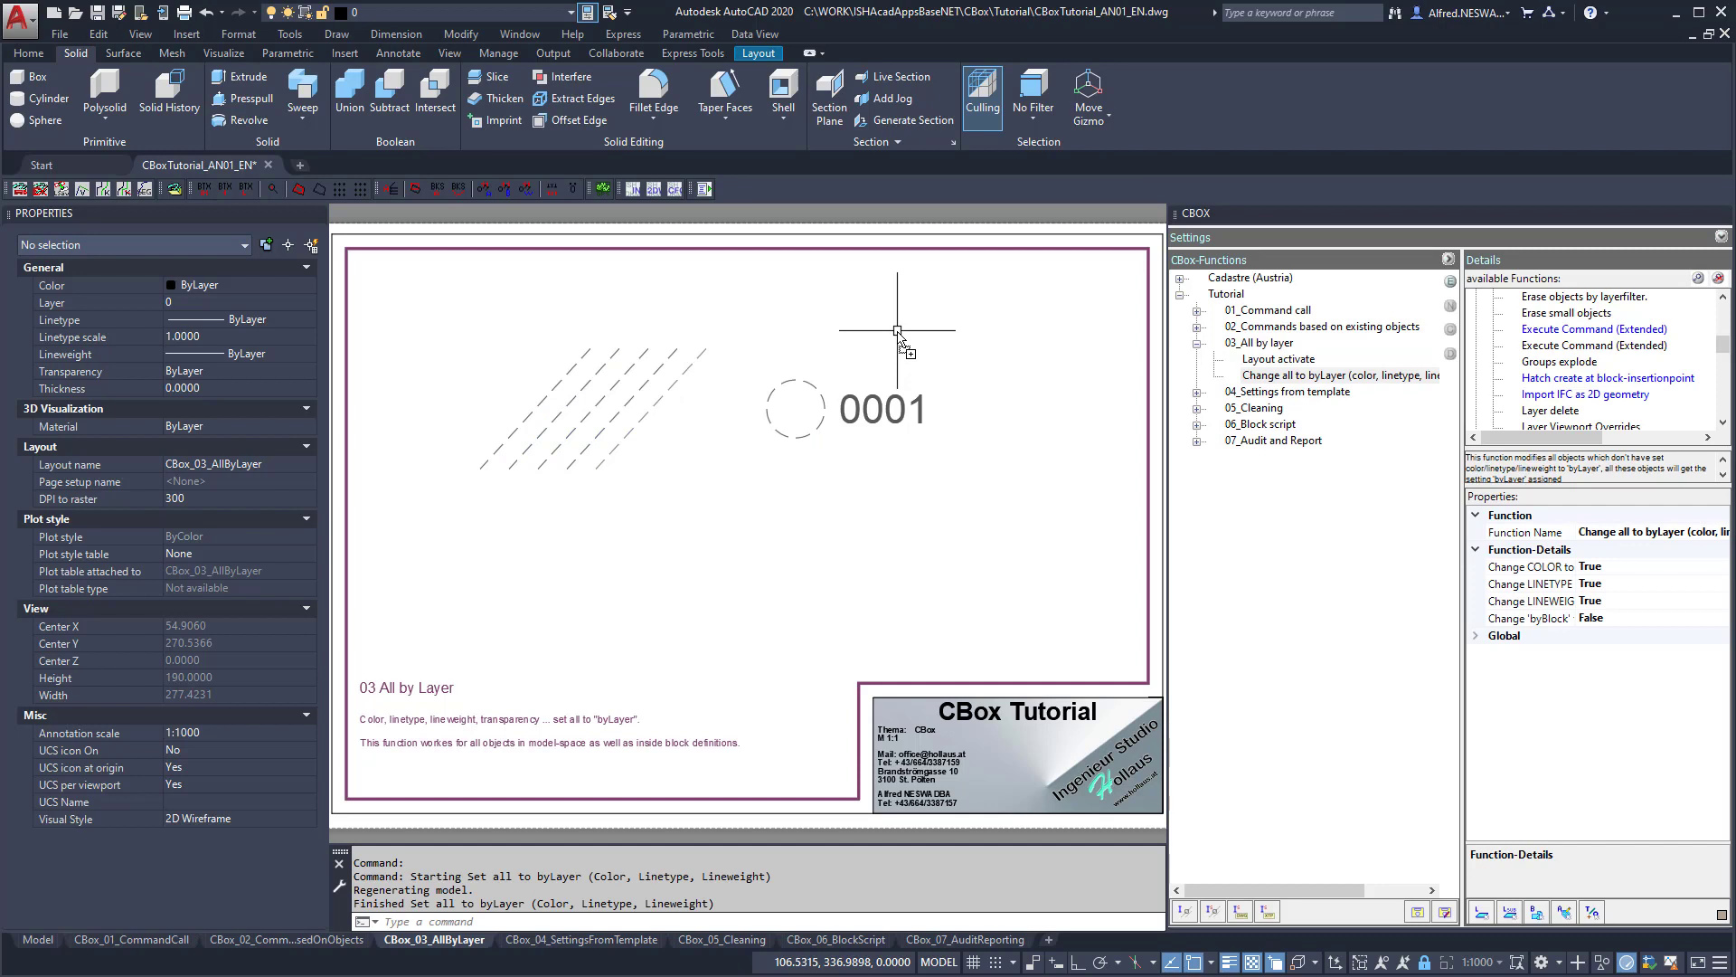
click(207, 12)
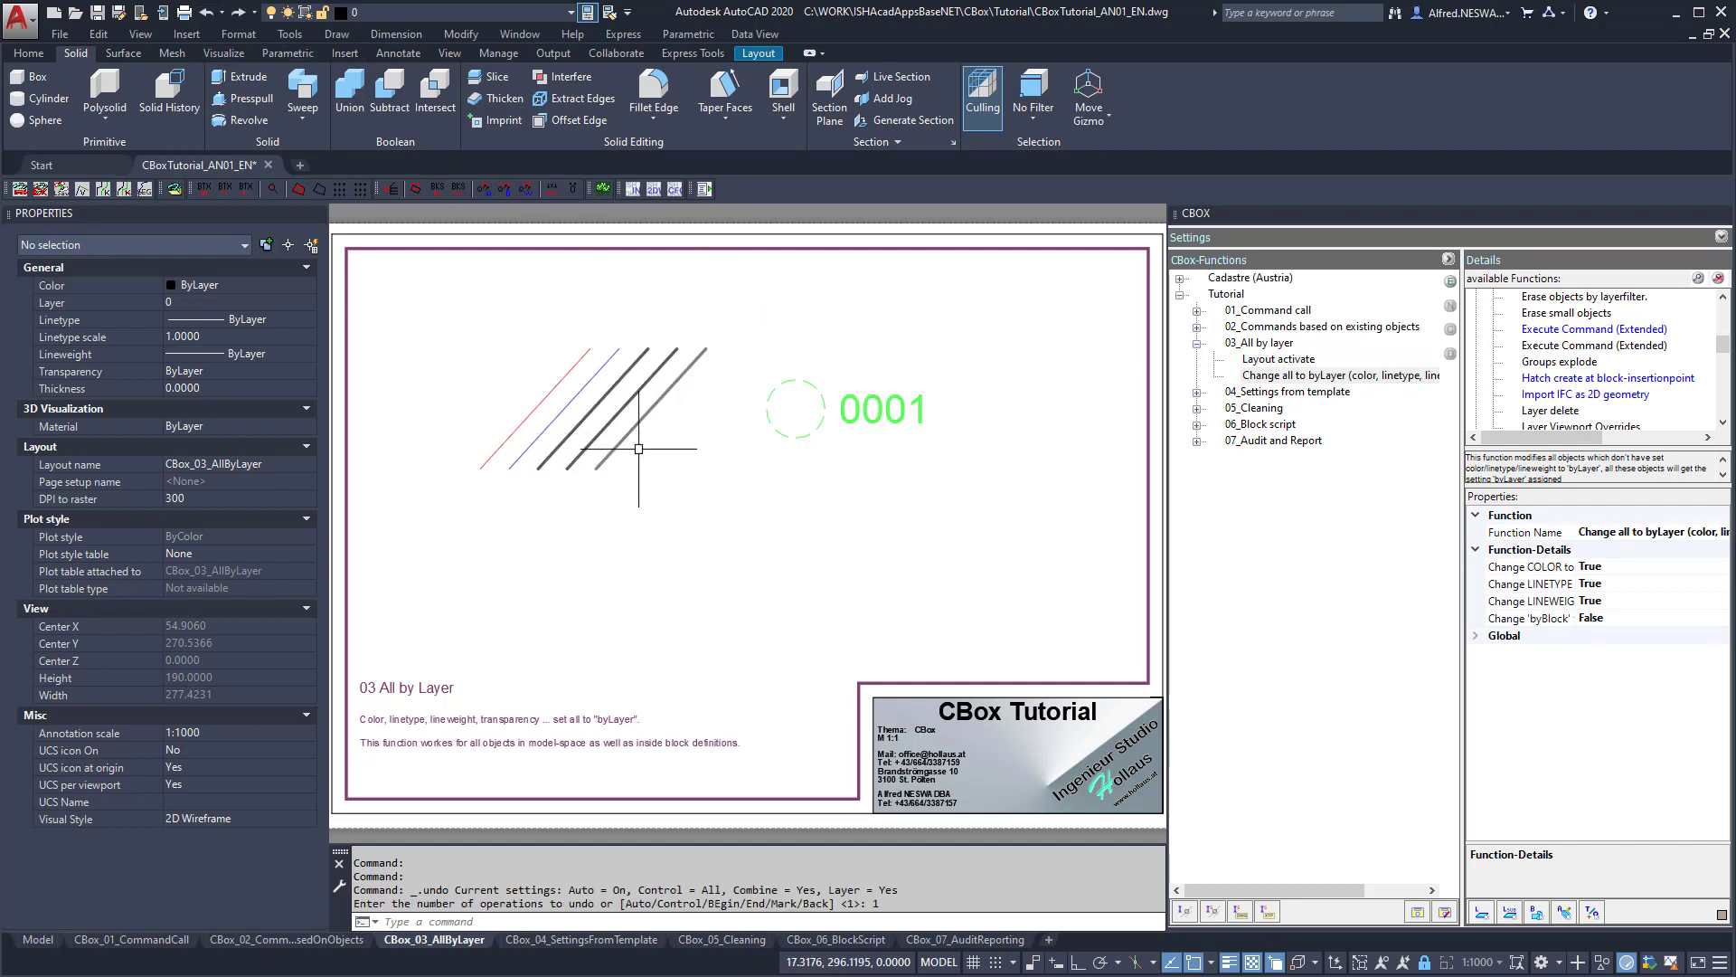
Widen the property name column and set Change LINETYPE and Change LINEWEIGHT to 'byLayer' to False for the byLayer function.
click(1265, 378)
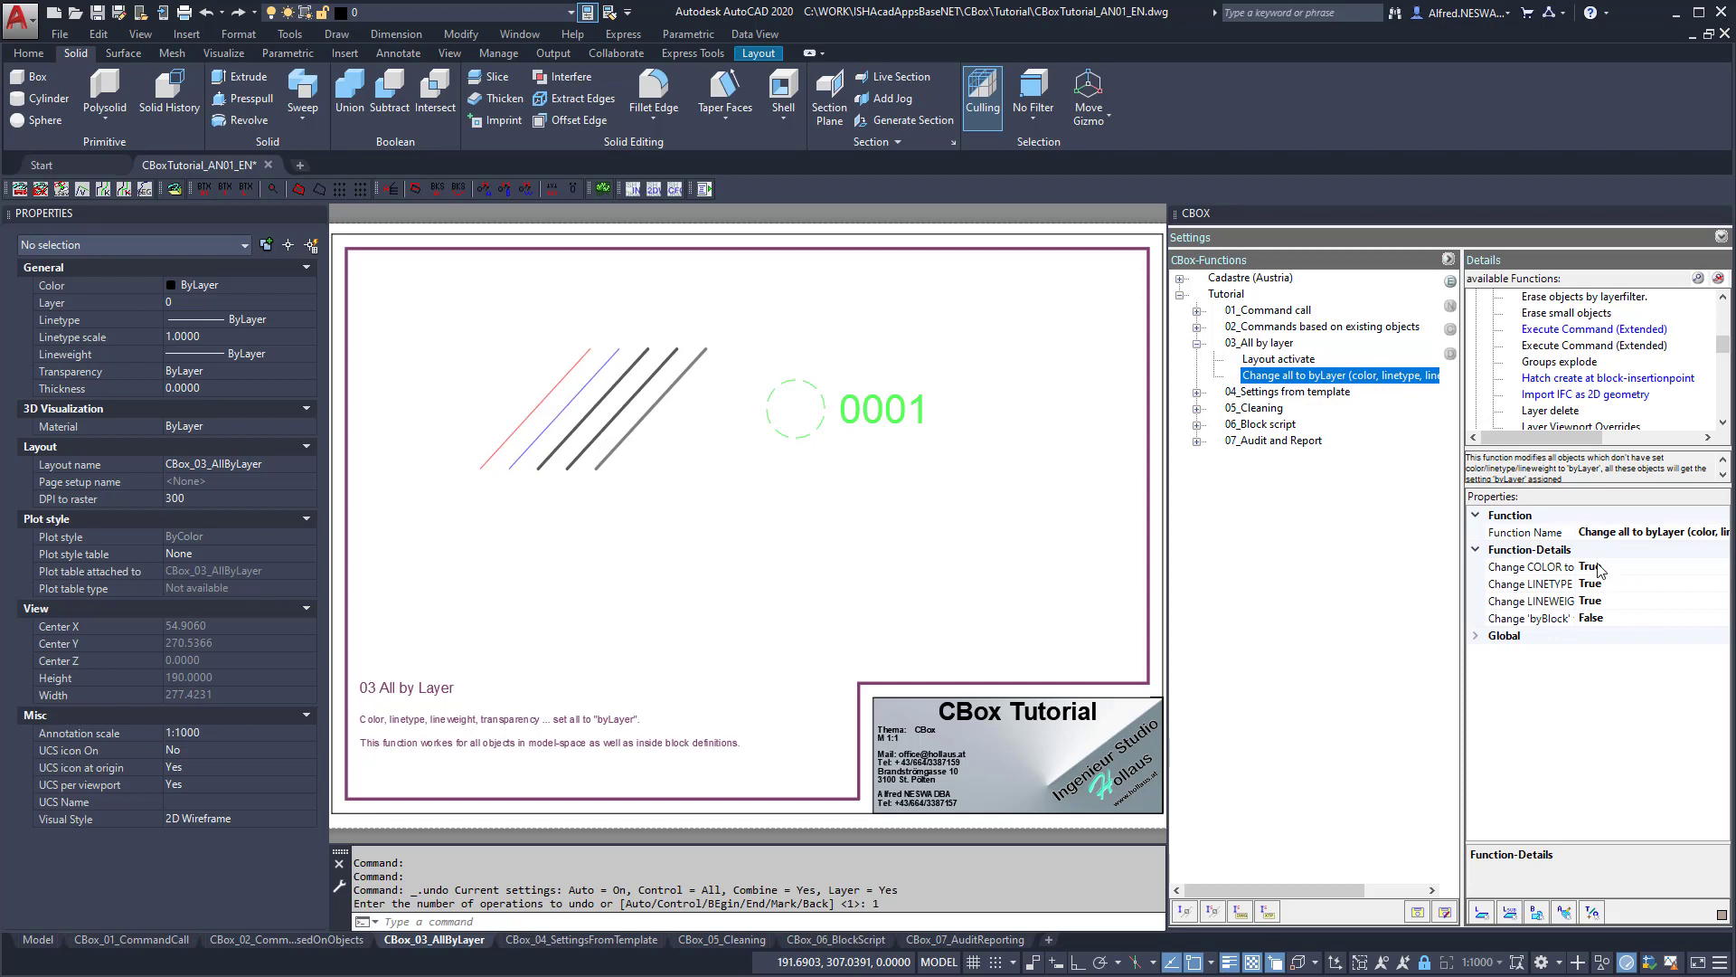
drag(1575, 549, 1625, 549)
click(1659, 568)
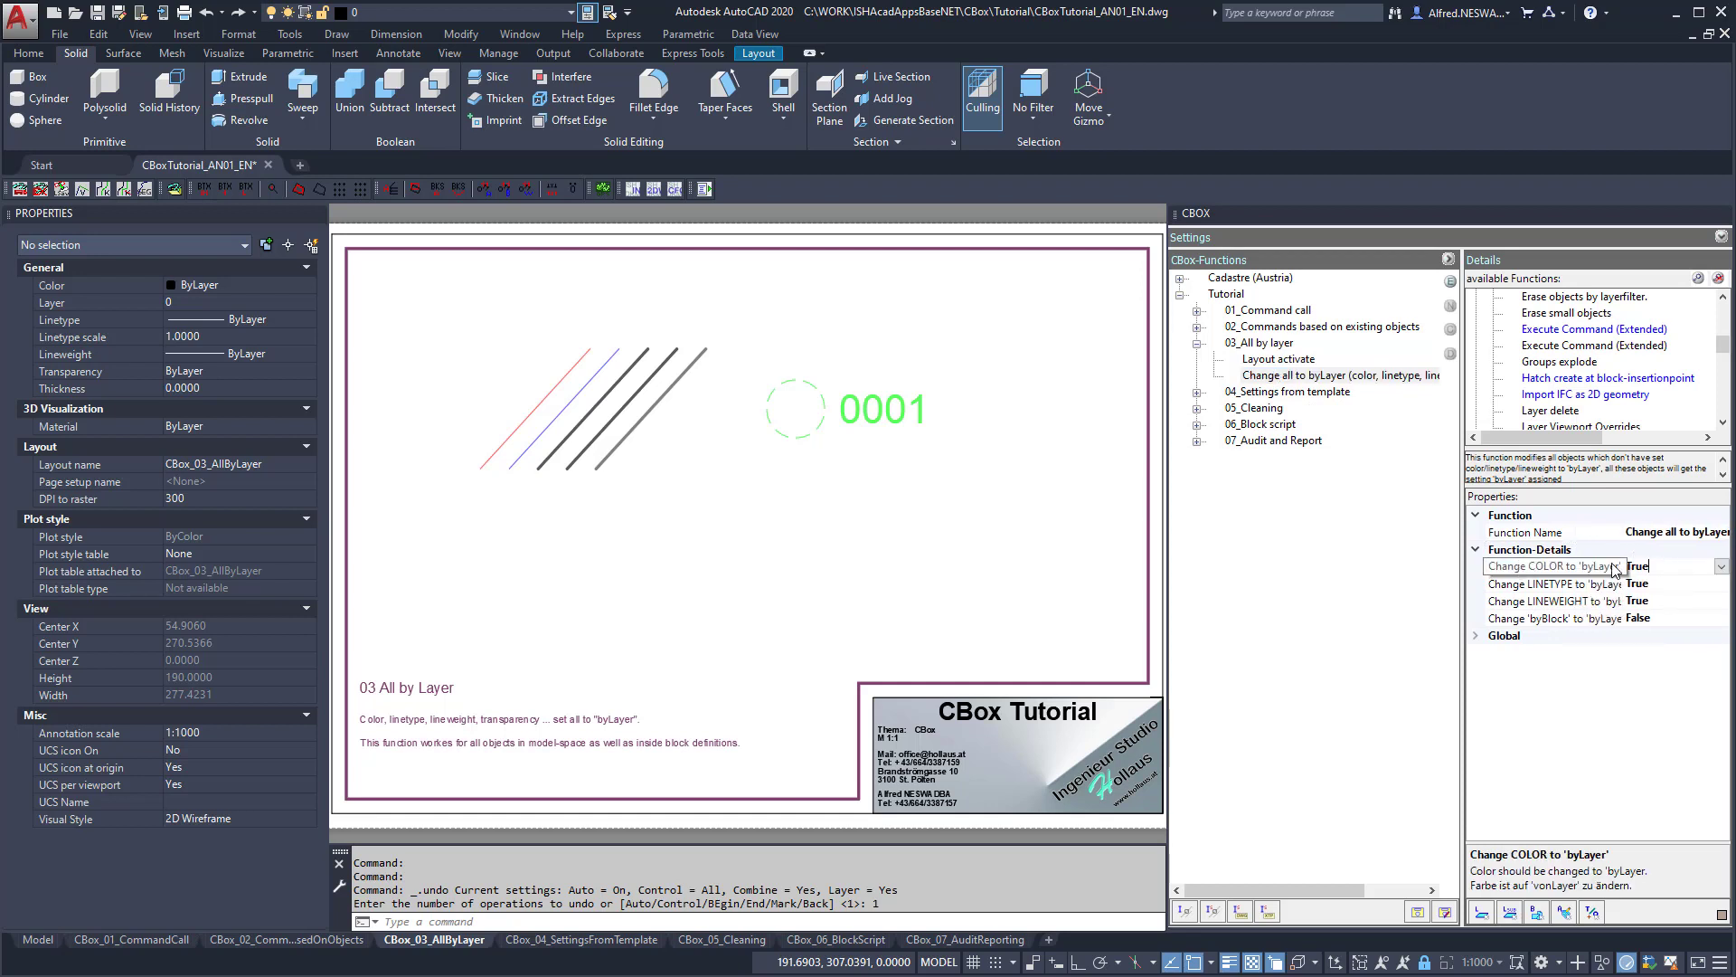
click(1520, 568)
double_click(1654, 584)
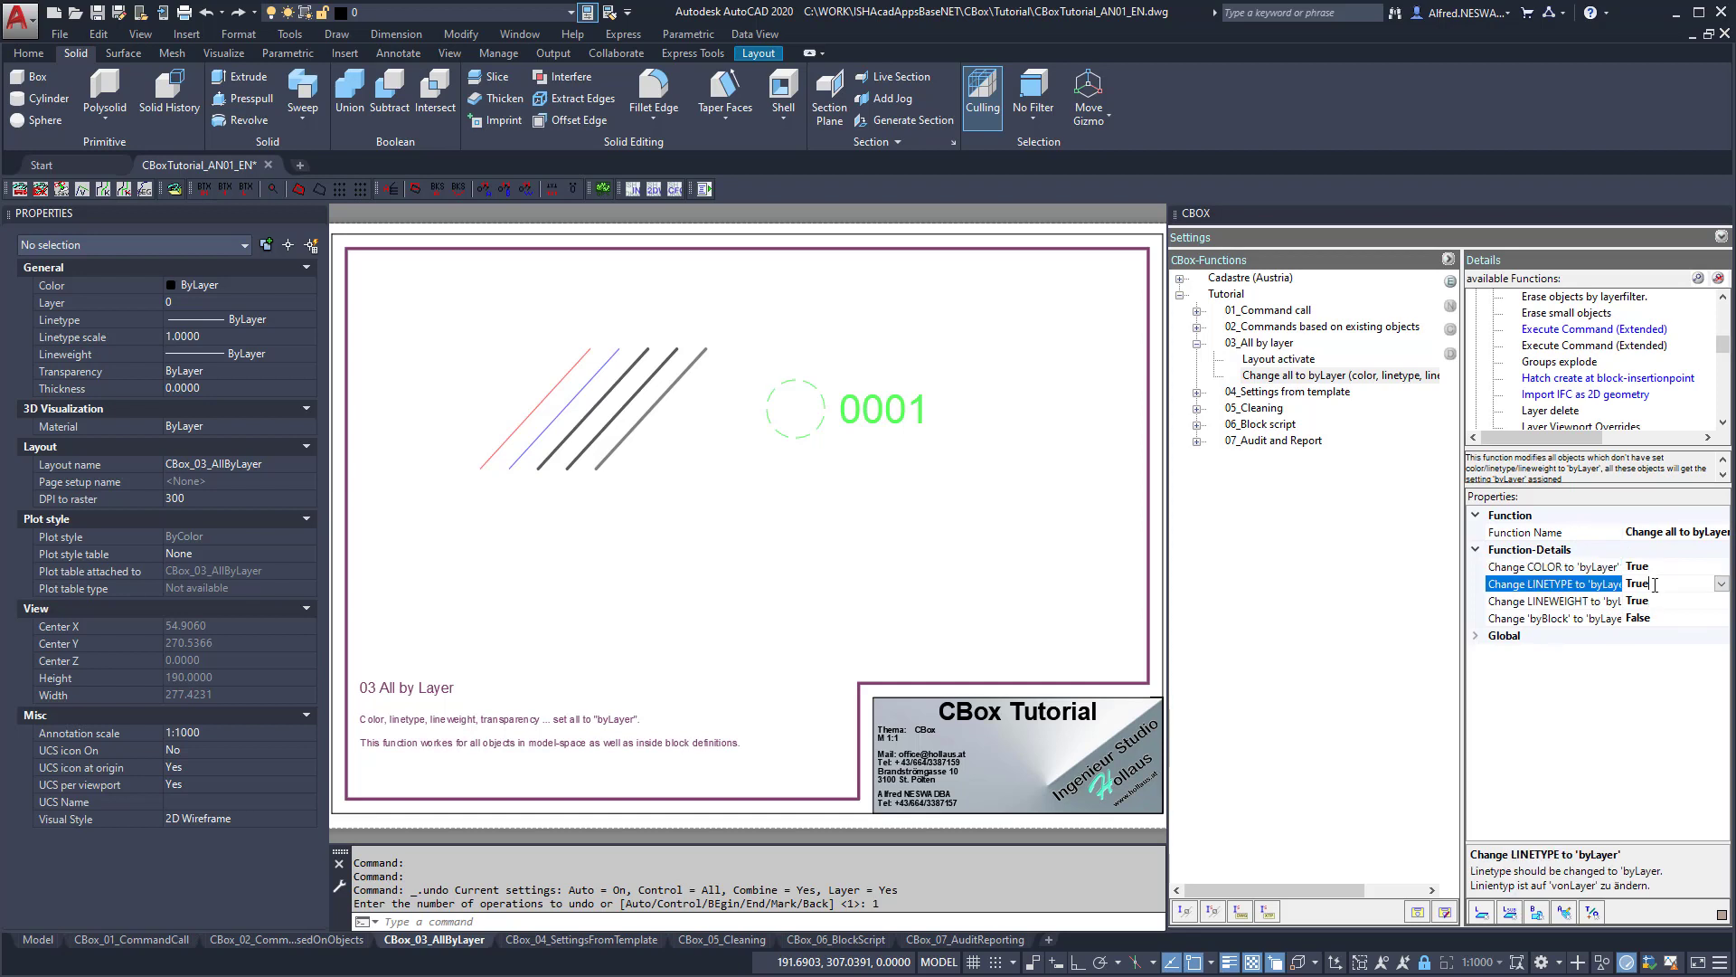
double_click(1655, 601)
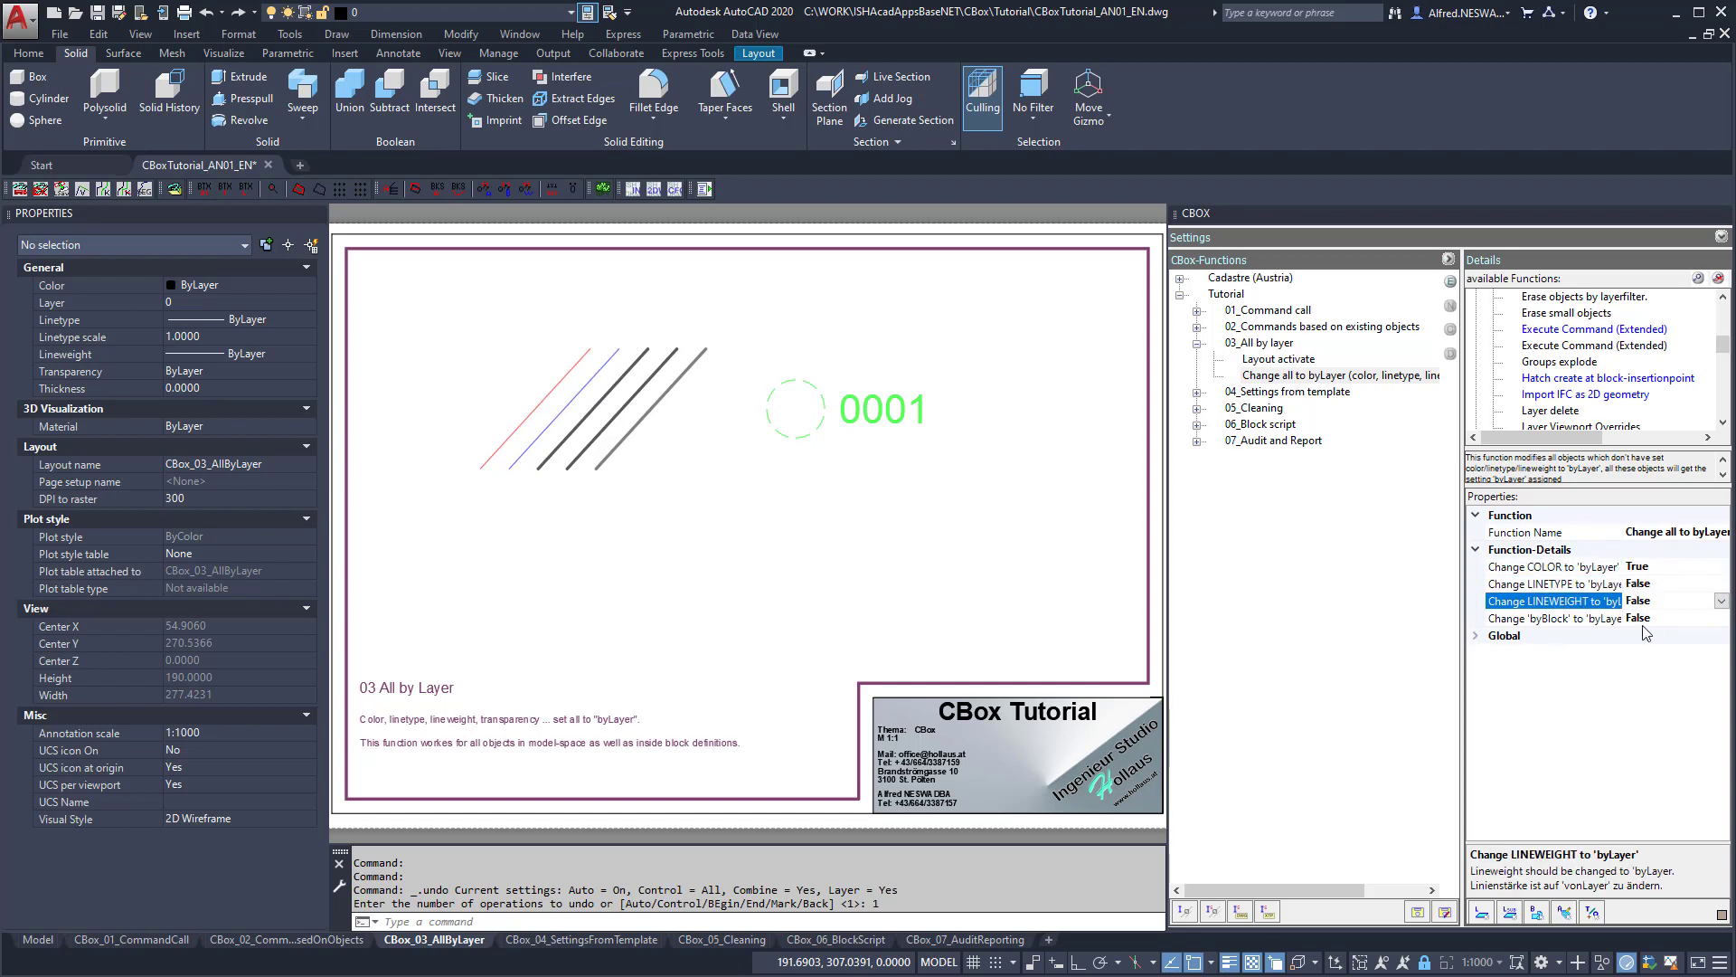
Run the byLayer function for colour only and undo the change.
double_click(1261, 378)
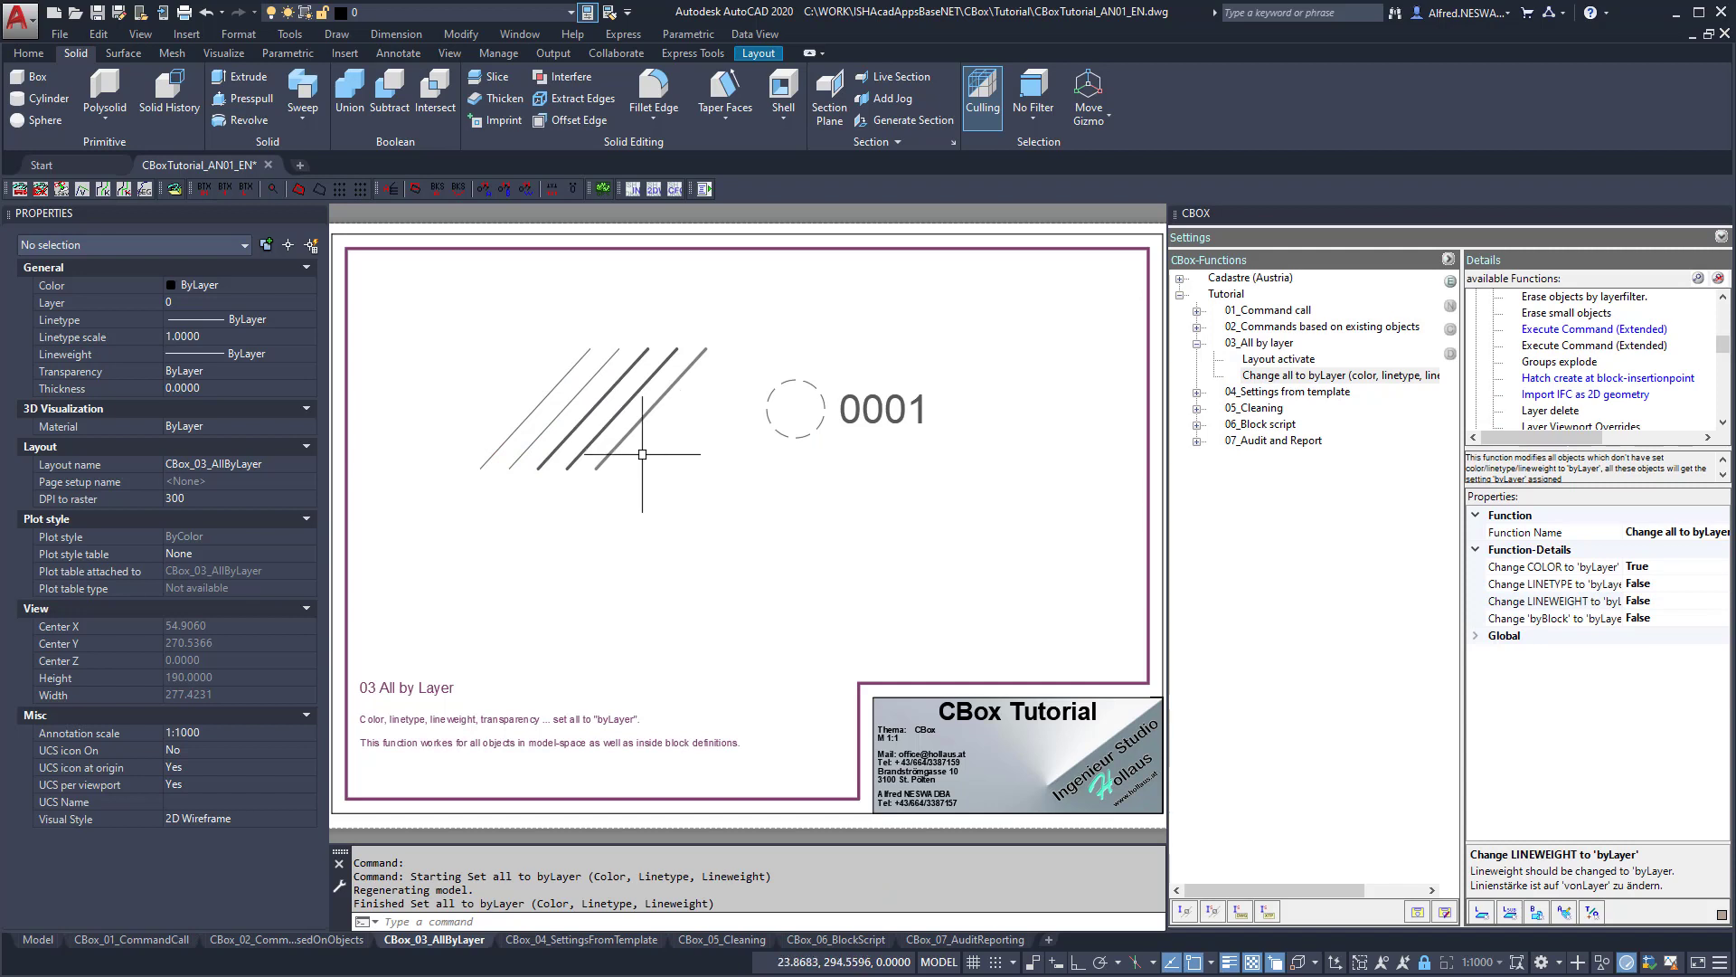
click(206, 13)
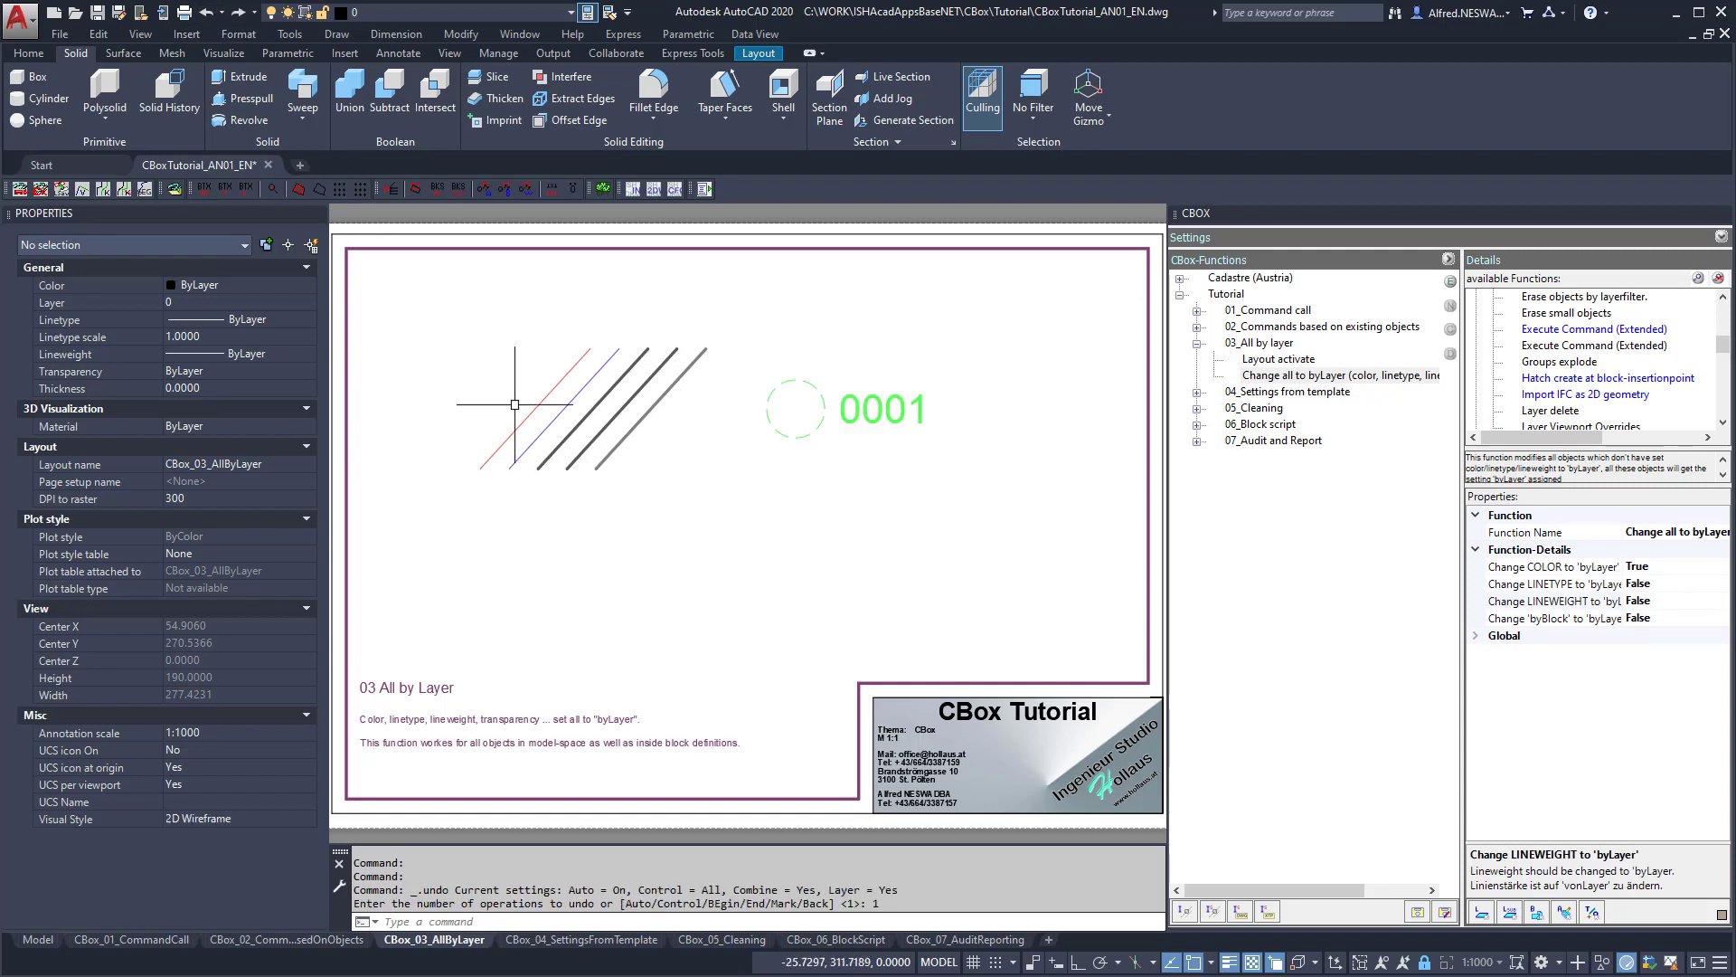
Set Change LINETYPE, Change LINEWEIGHT and Change 'byBlock' to 'byLayer' to True for the byLayer function.
double_click(1664, 584)
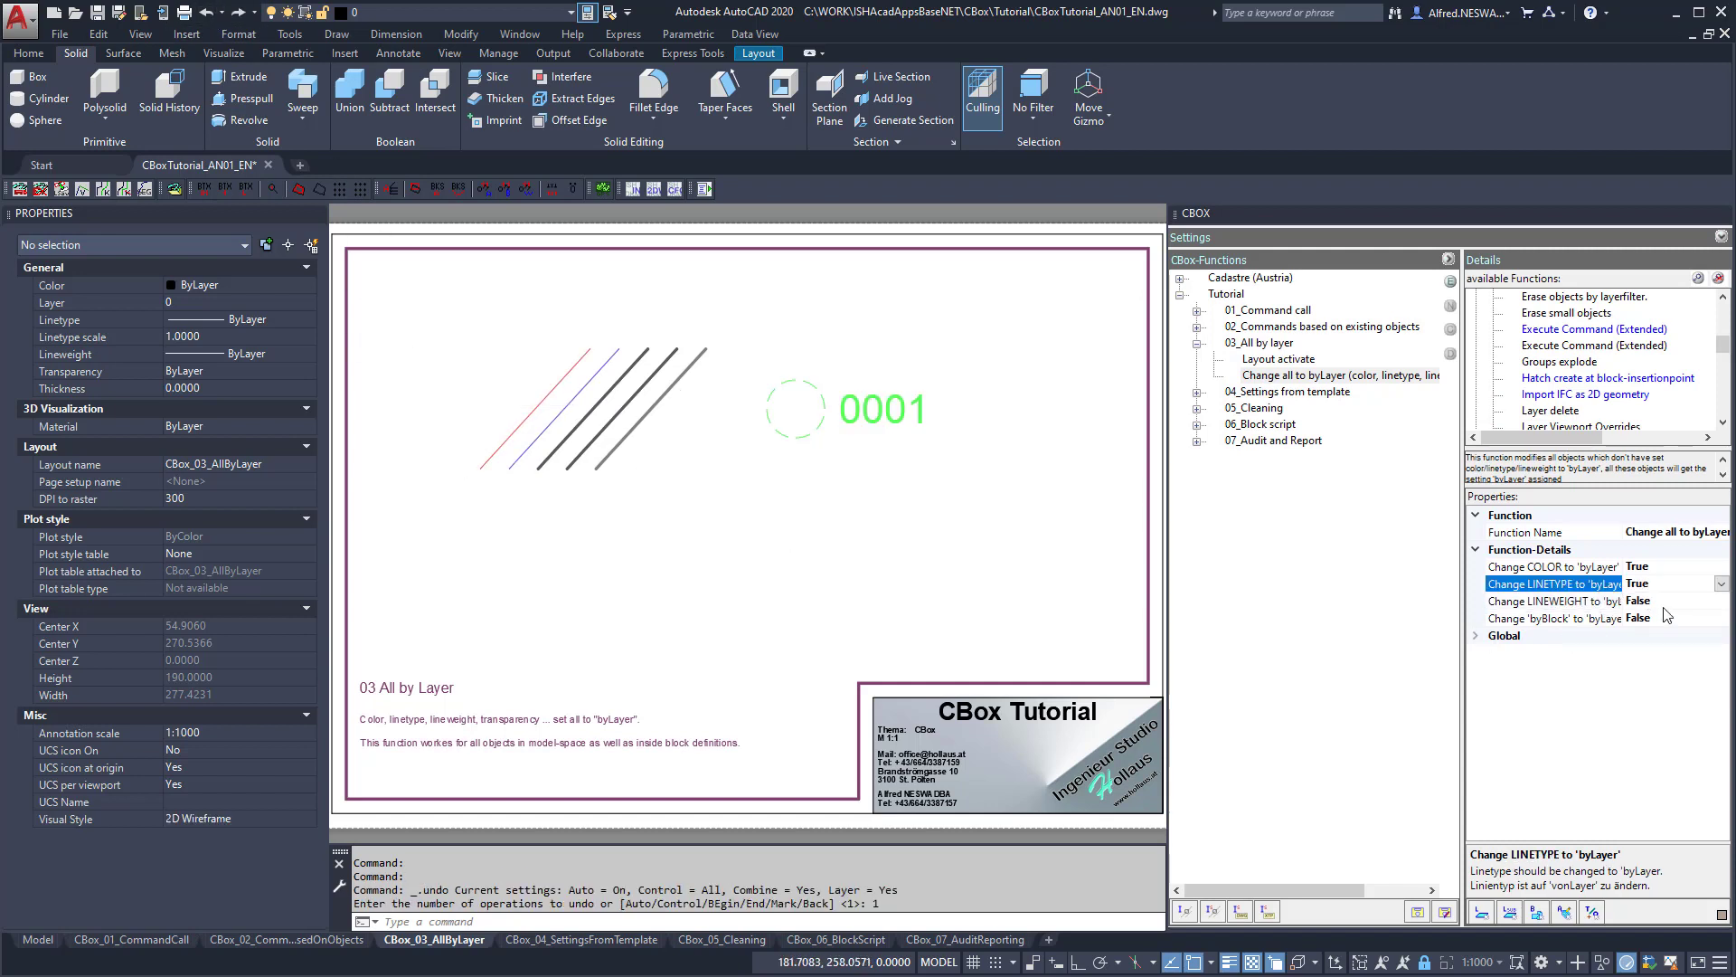
double_click(1662, 602)
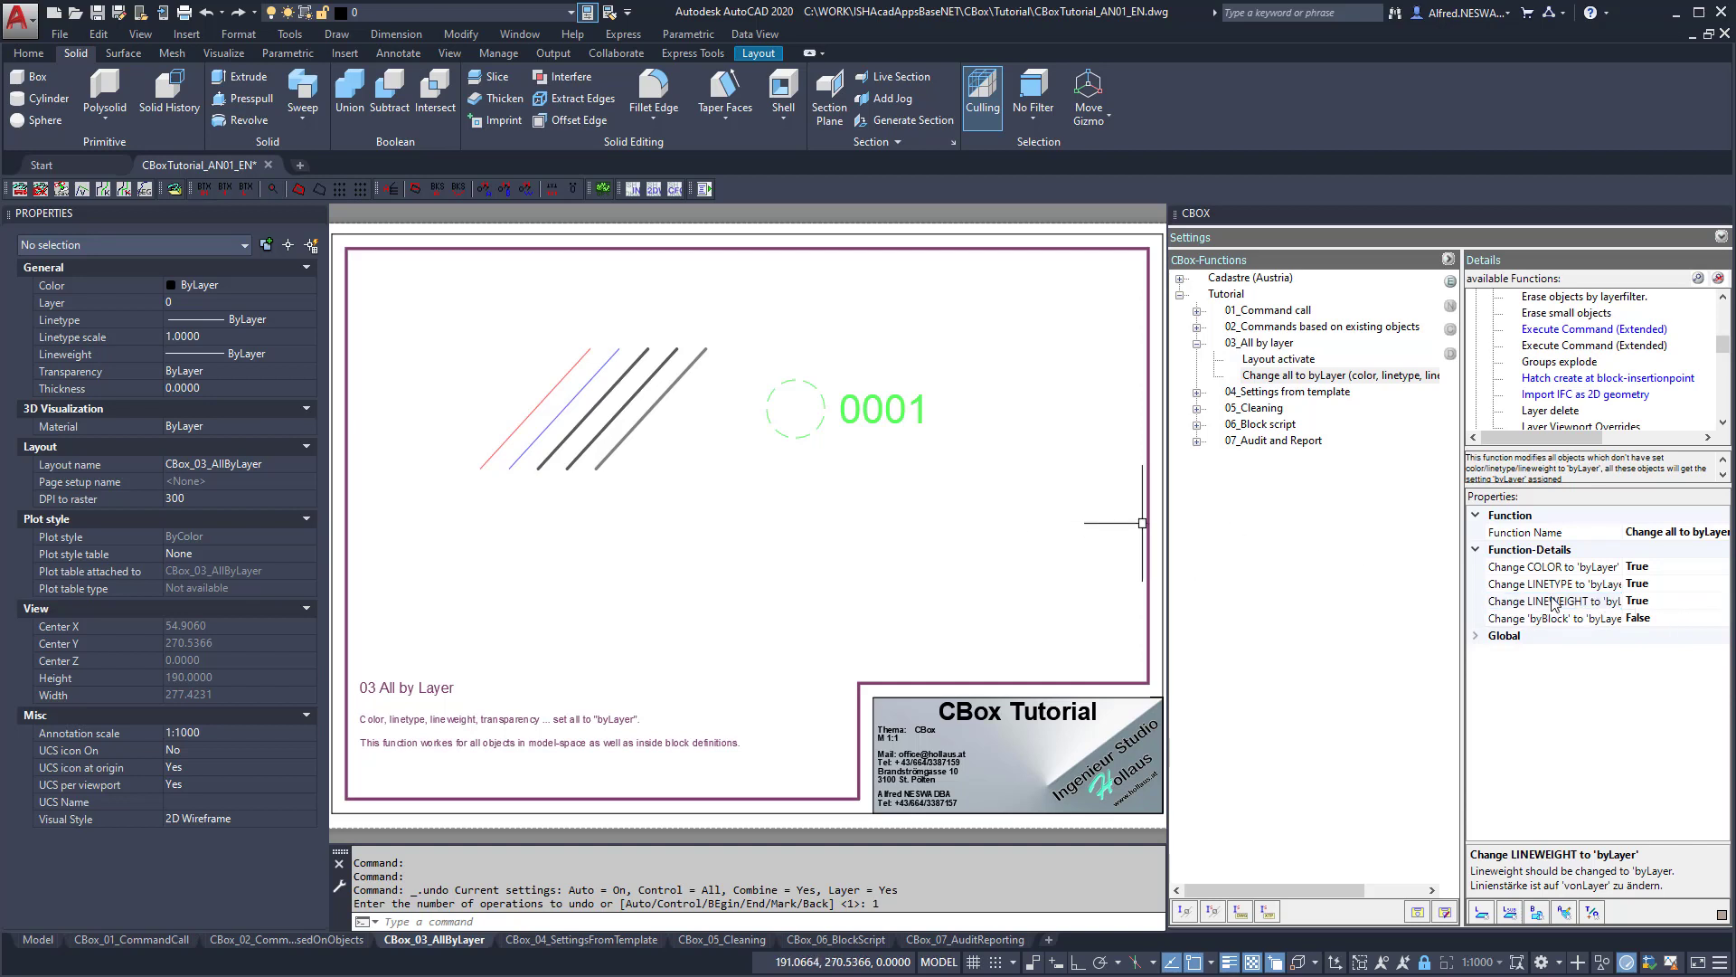
double_click(1661, 620)
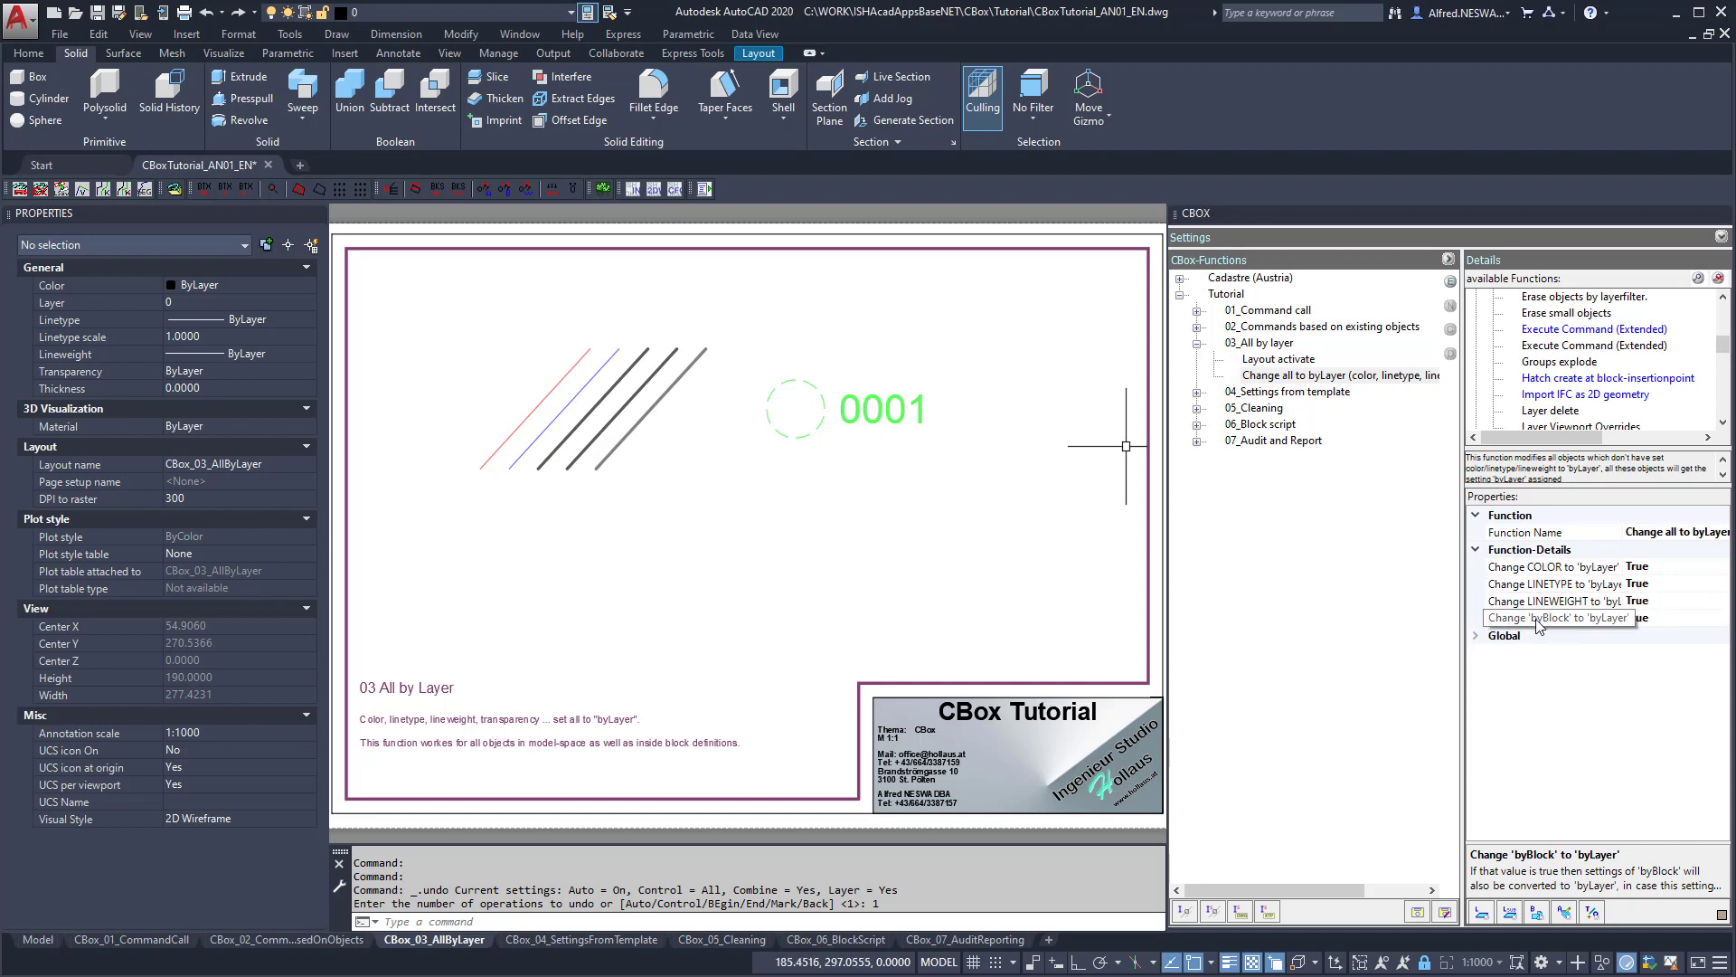
click(1672, 617)
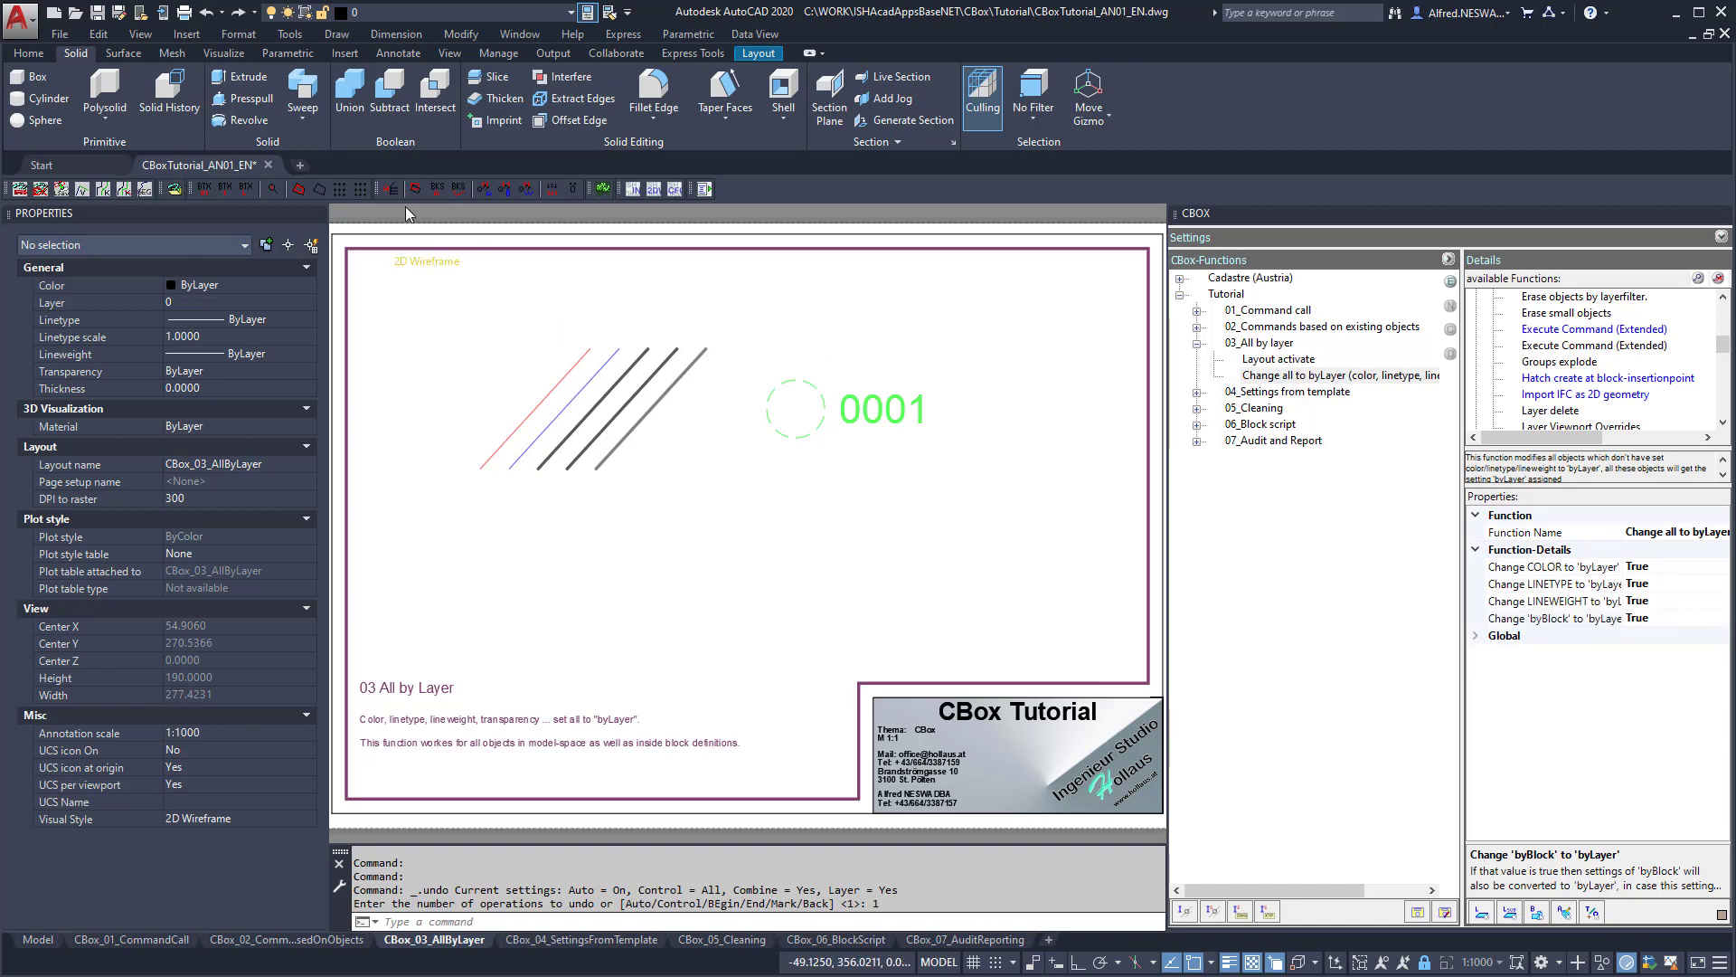
Run the byLayer function with the byBlock conversion included, and undo its changes.
double_click(1284, 375)
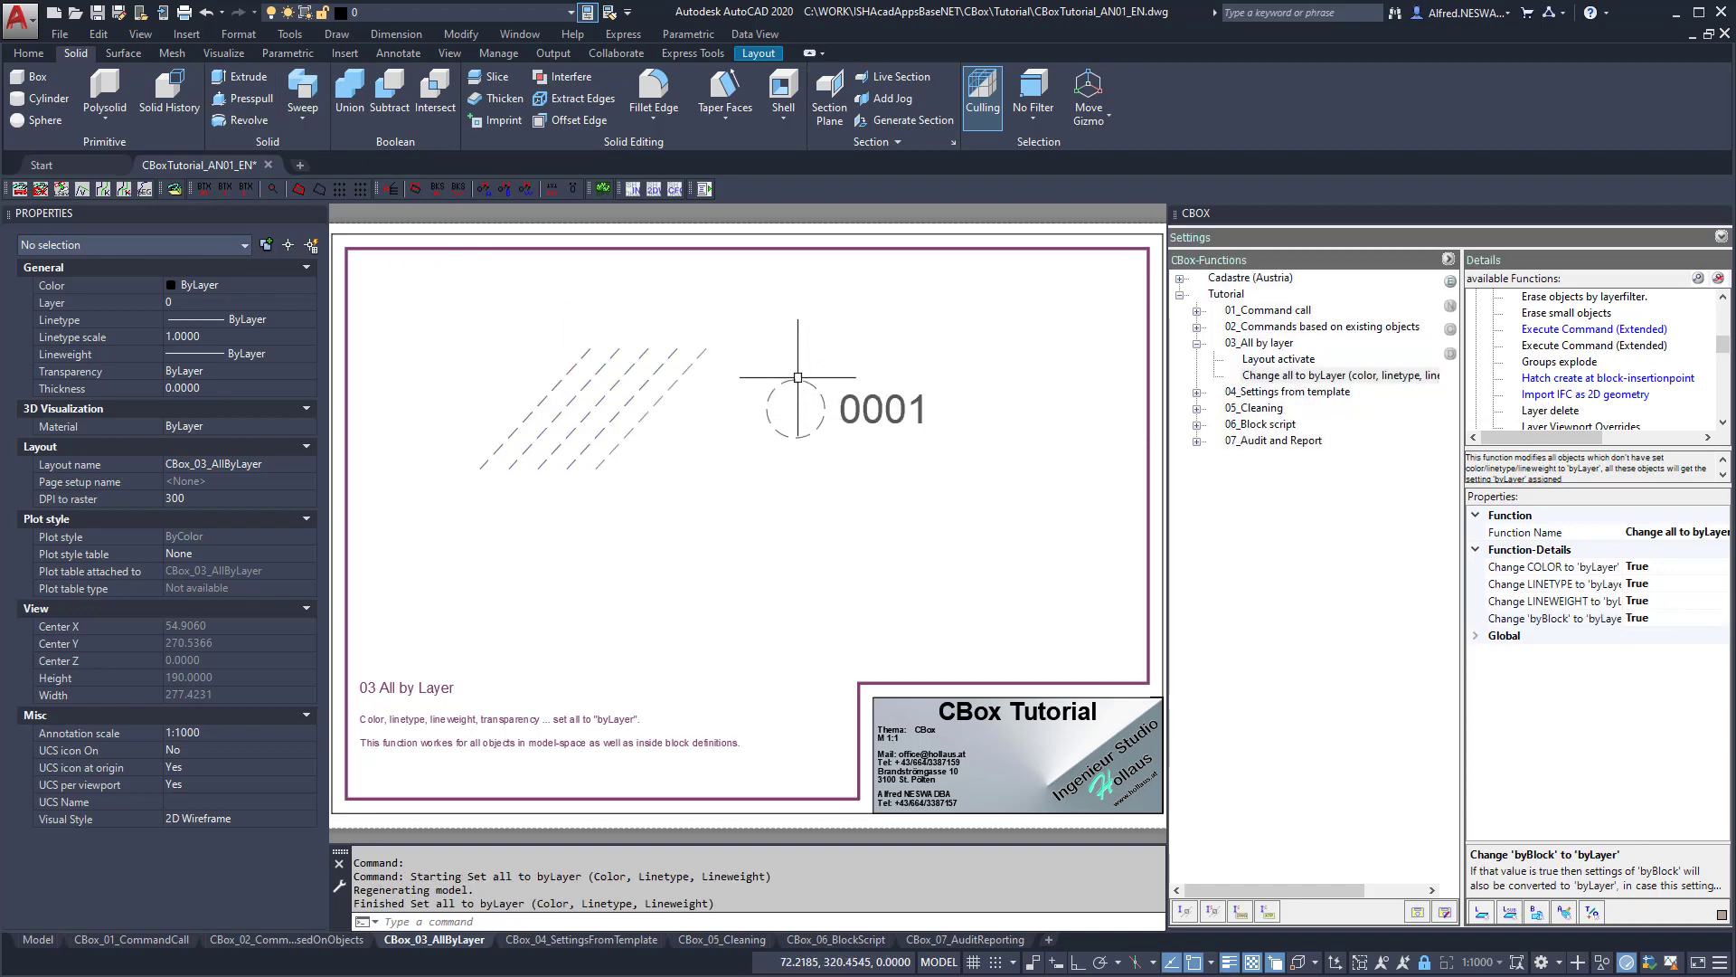
click(207, 12)
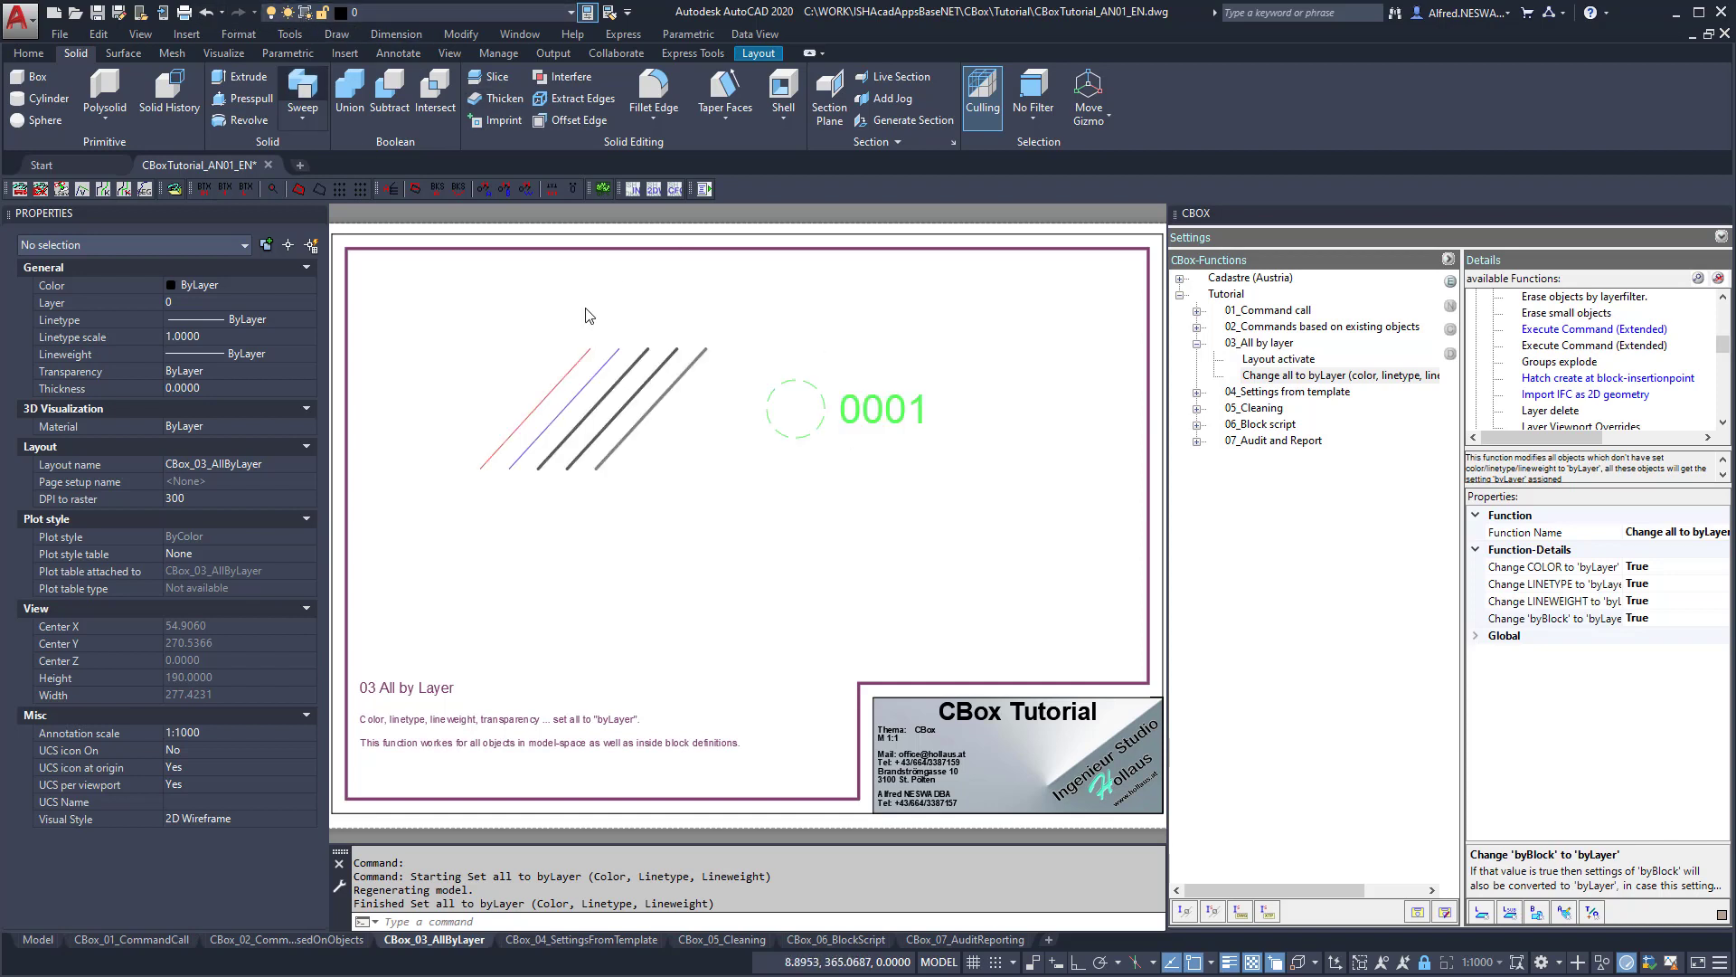
click(1278, 376)
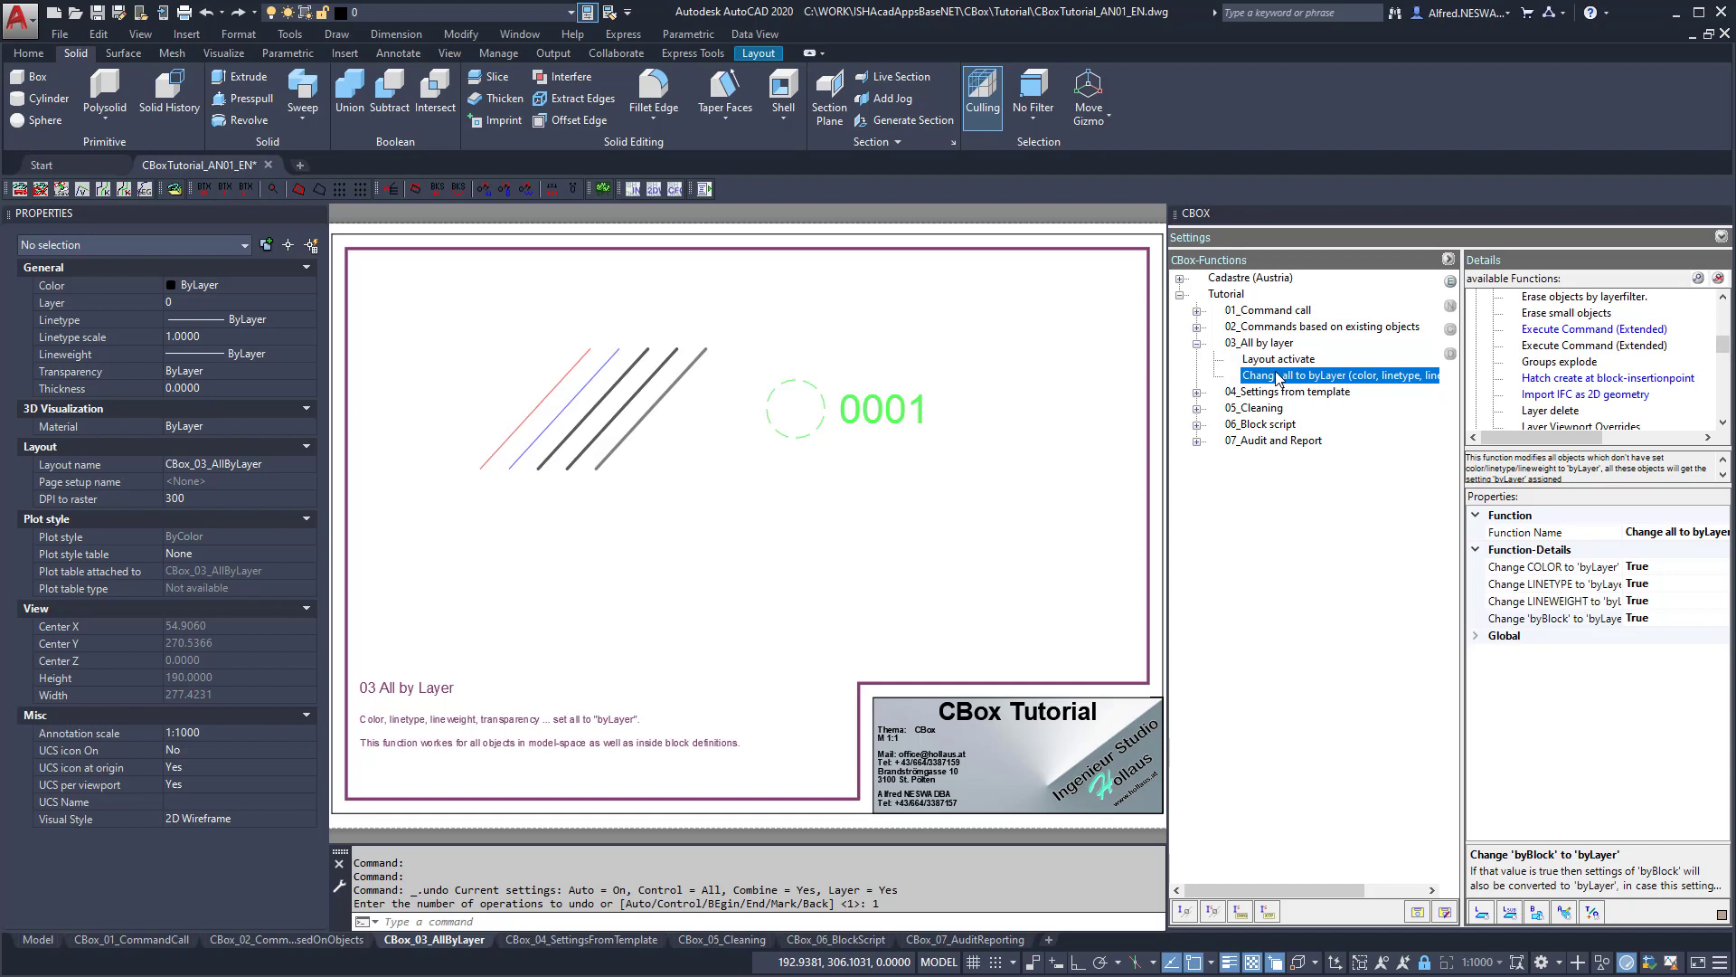
Collapse 03_All by layer and run the Layout activate function of the 04_Settings from template group.
click(1196, 344)
click(1197, 360)
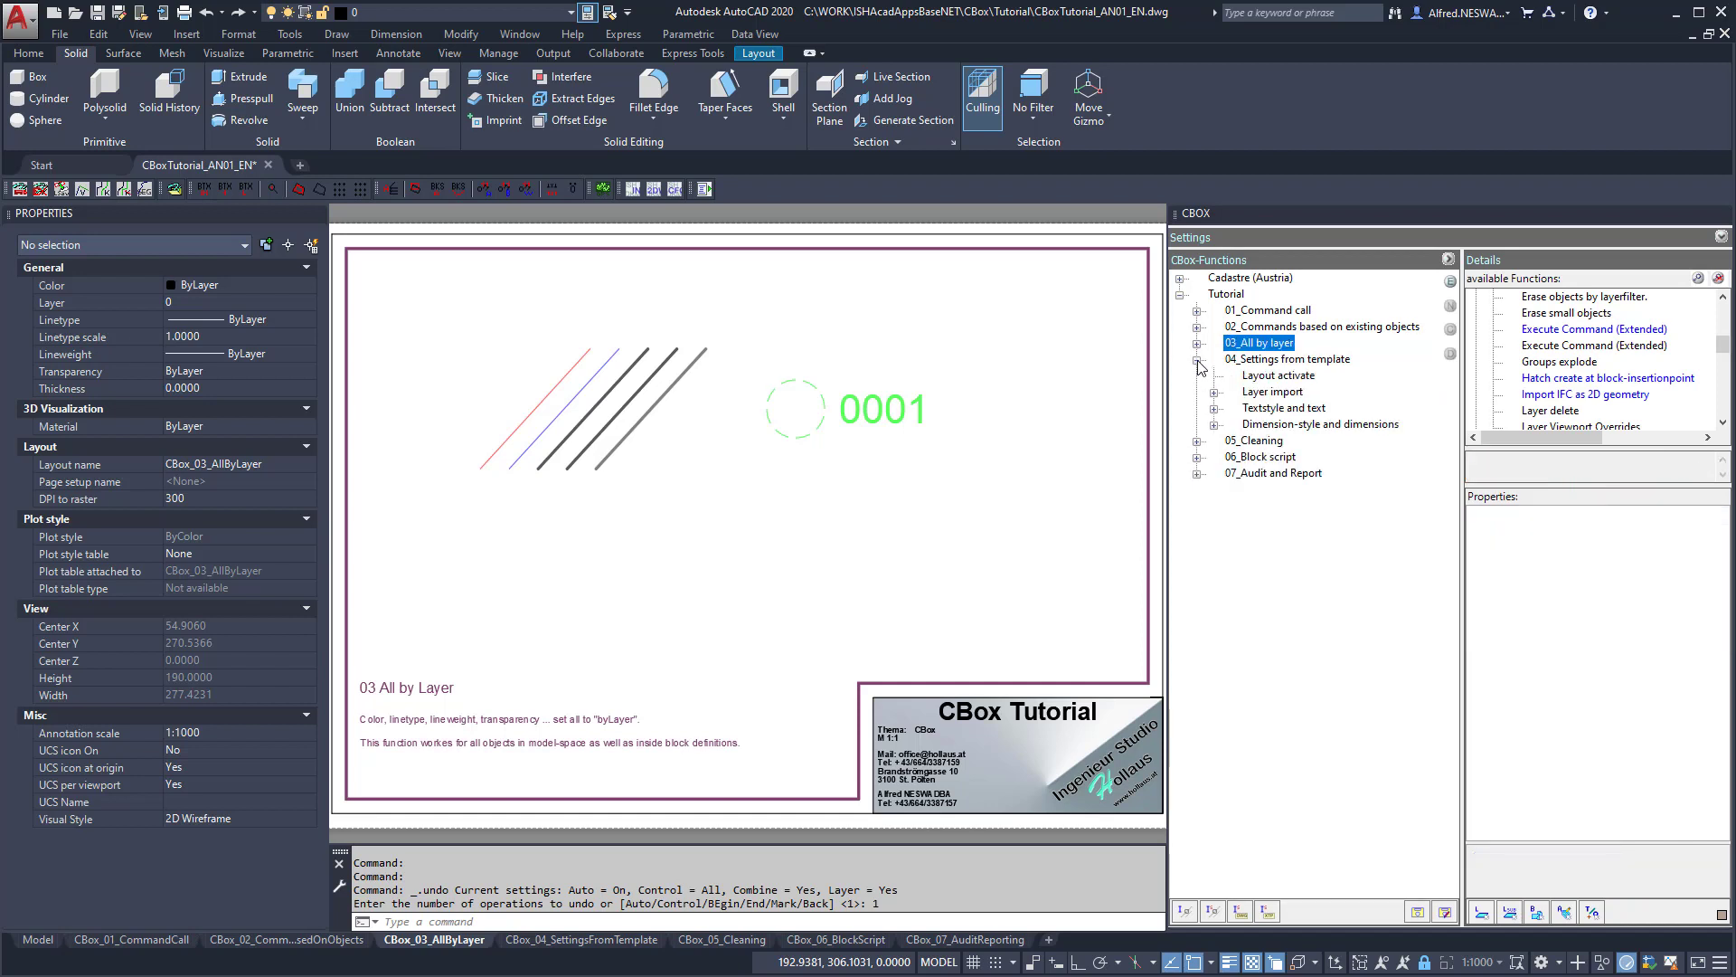
click(1275, 376)
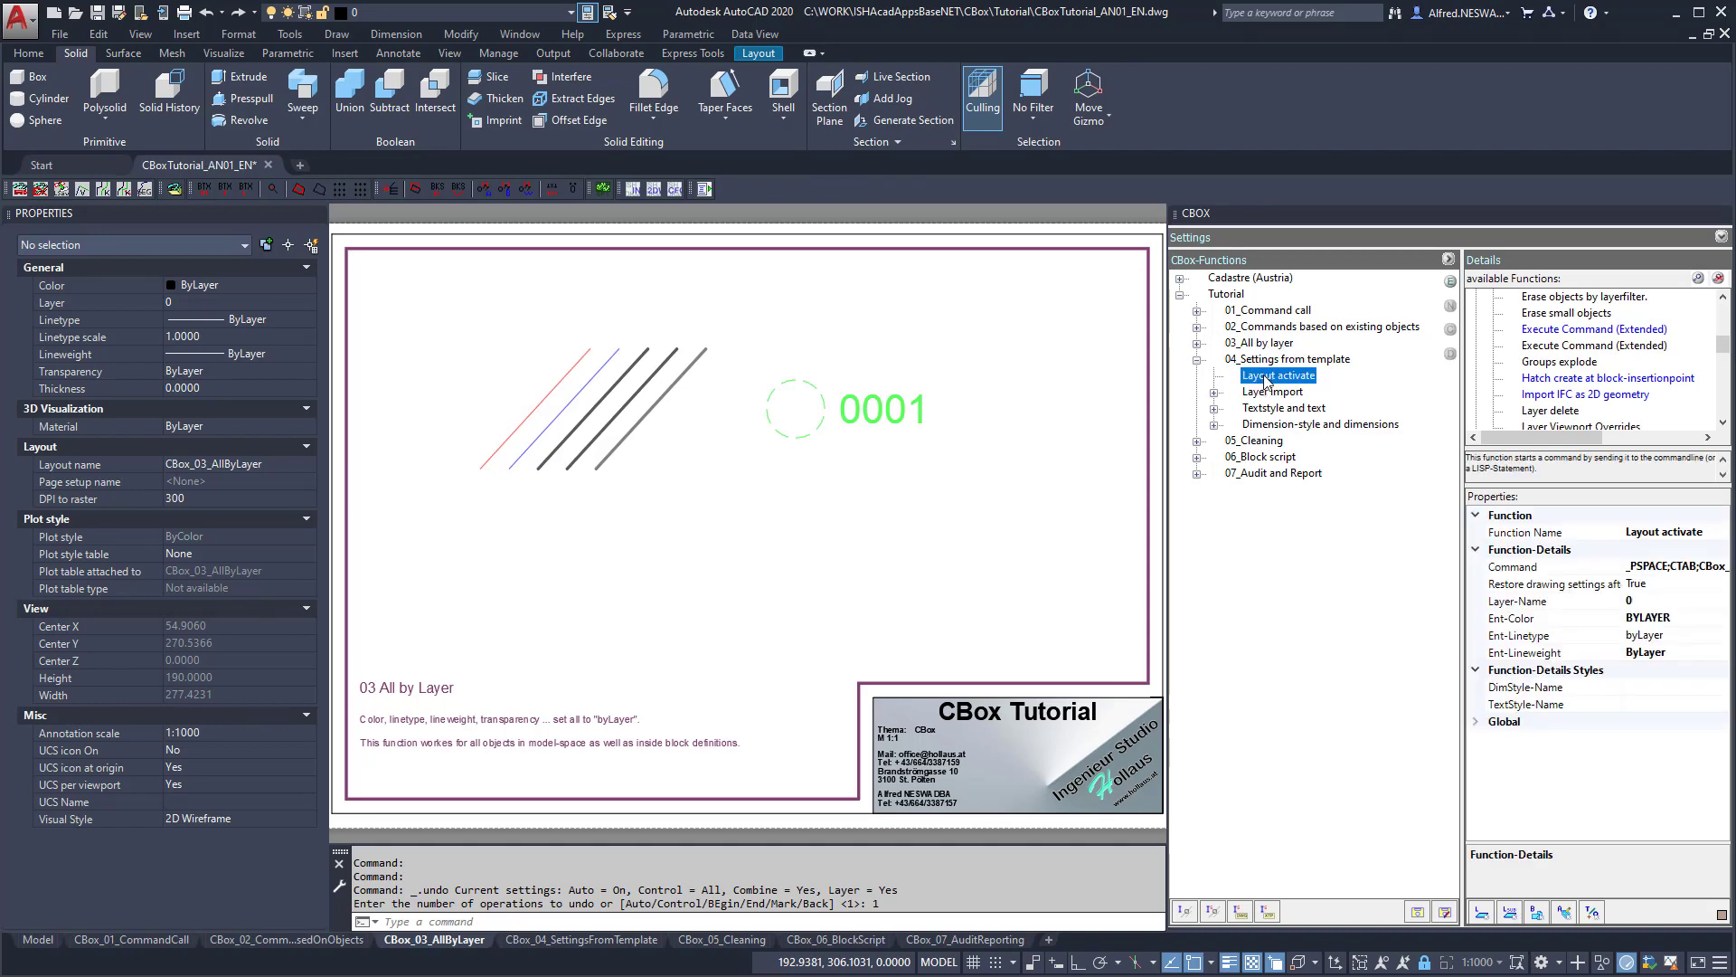
double_click(1264, 376)
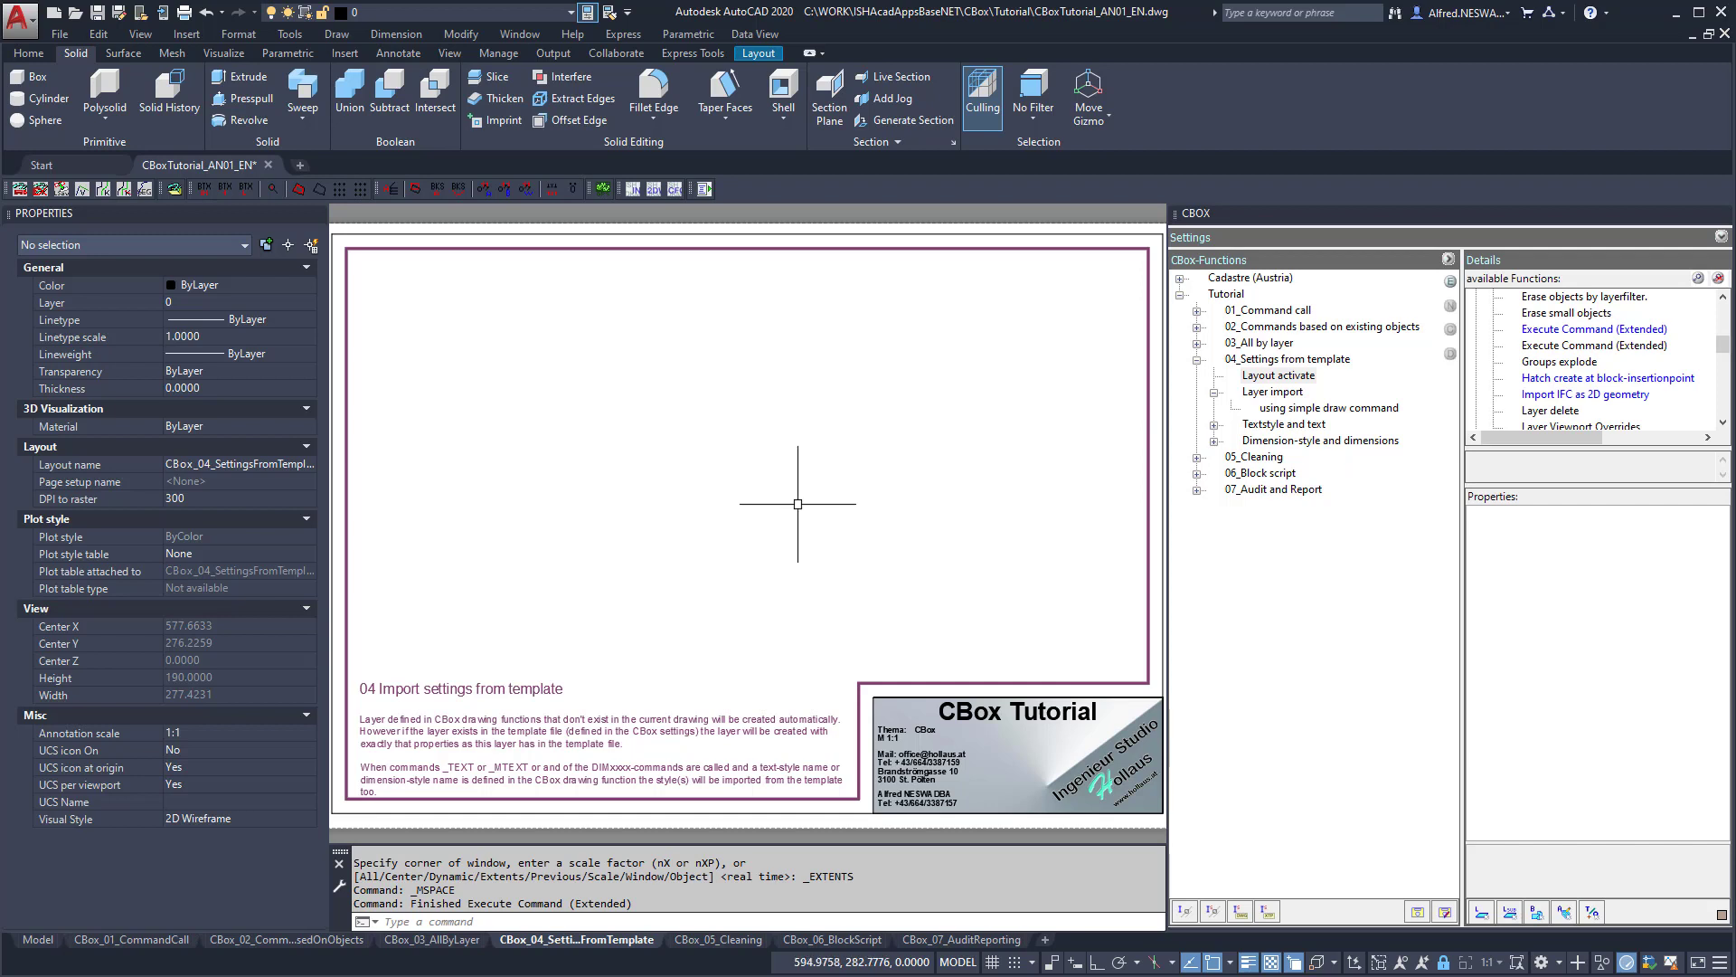
Examine the command and full layer name of the Layer import function using simple draw command, widening the value column.
click(1284, 410)
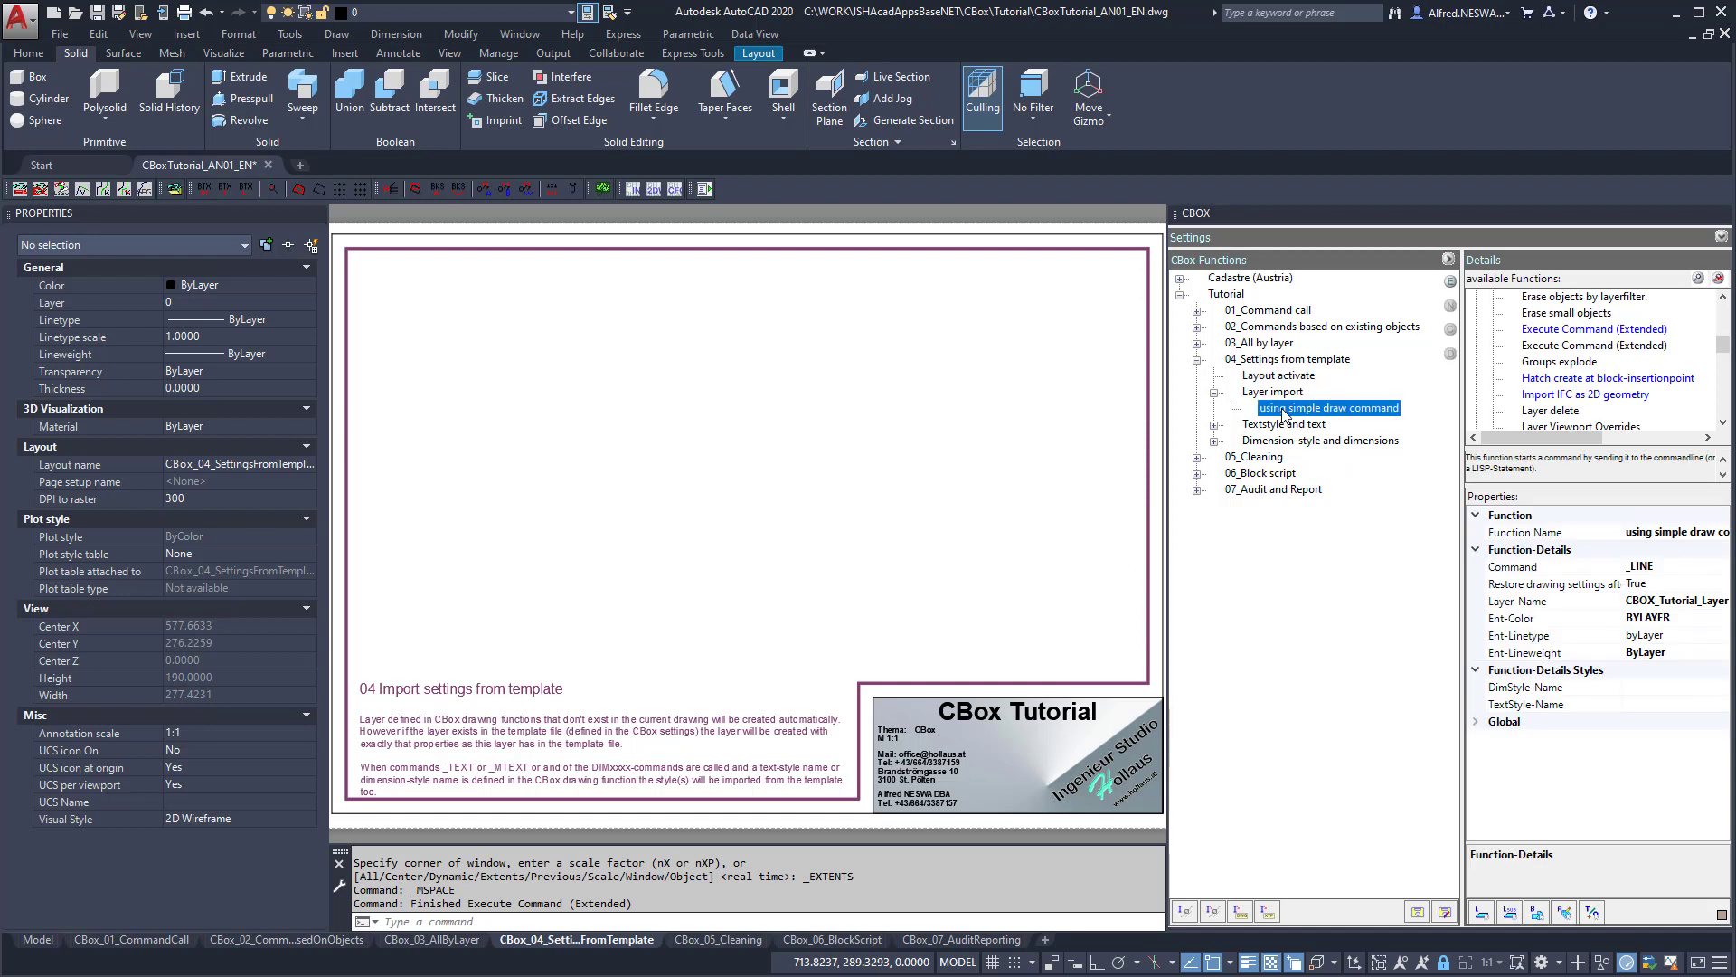
click(1655, 568)
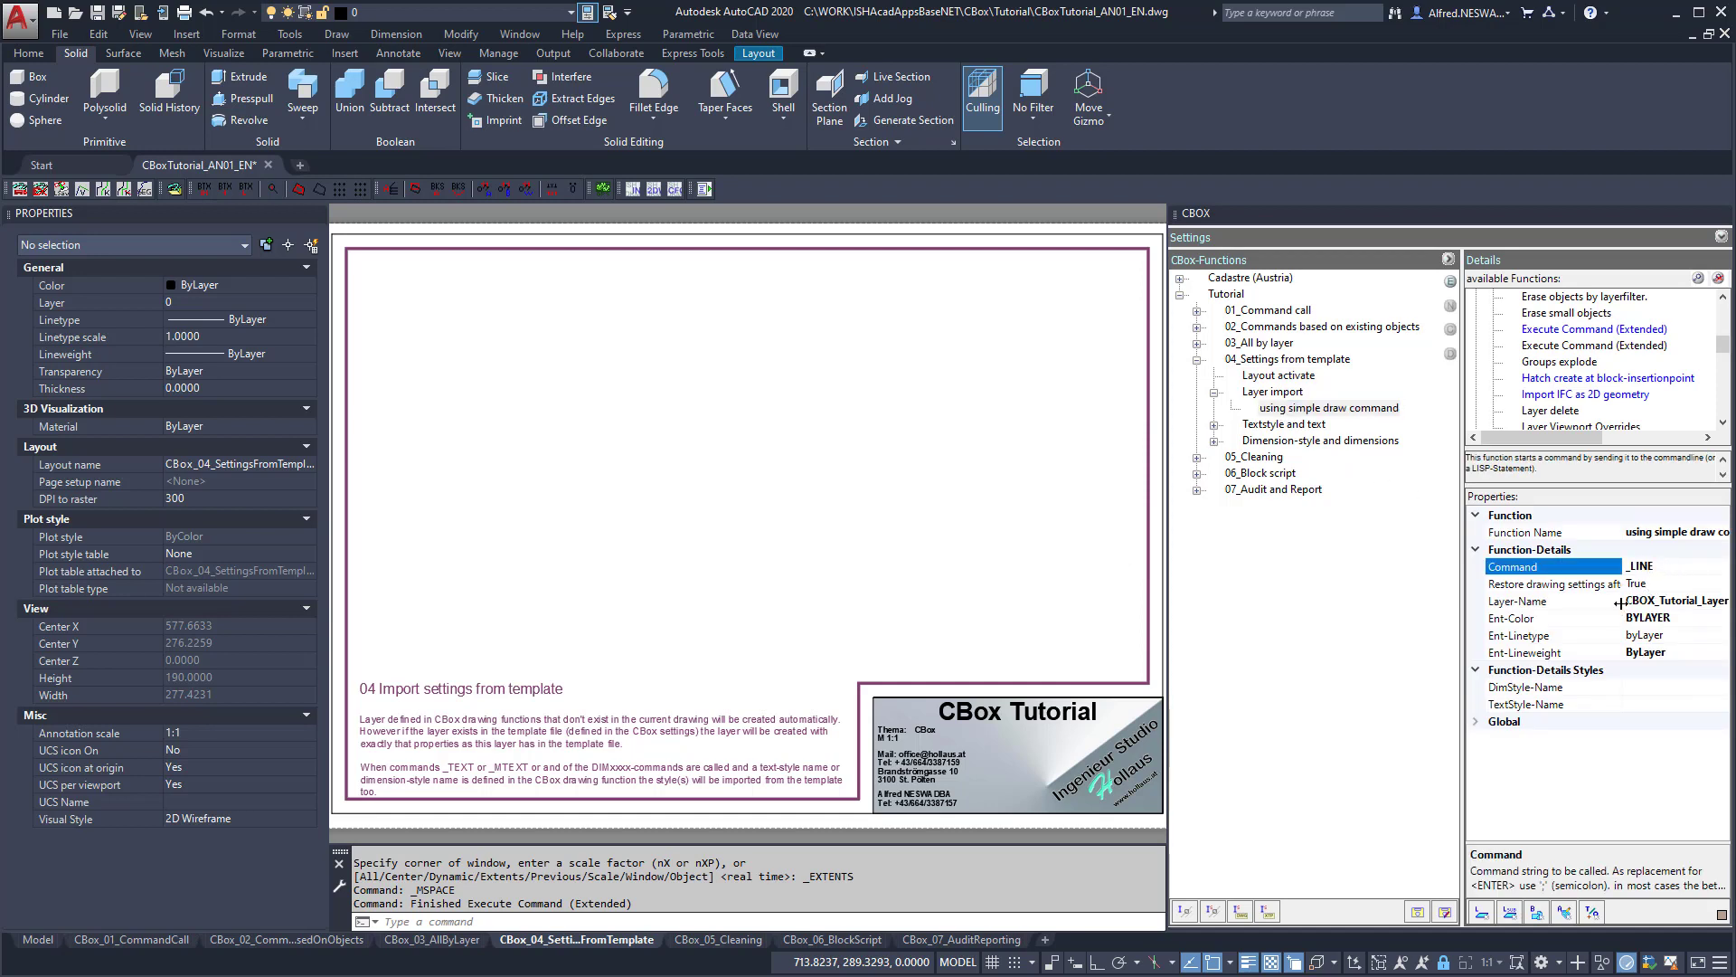
mouse_move(1624, 600)
mouse_down()
mouse_move(1561, 601)
mouse_move(1575, 601)
mouse_up()
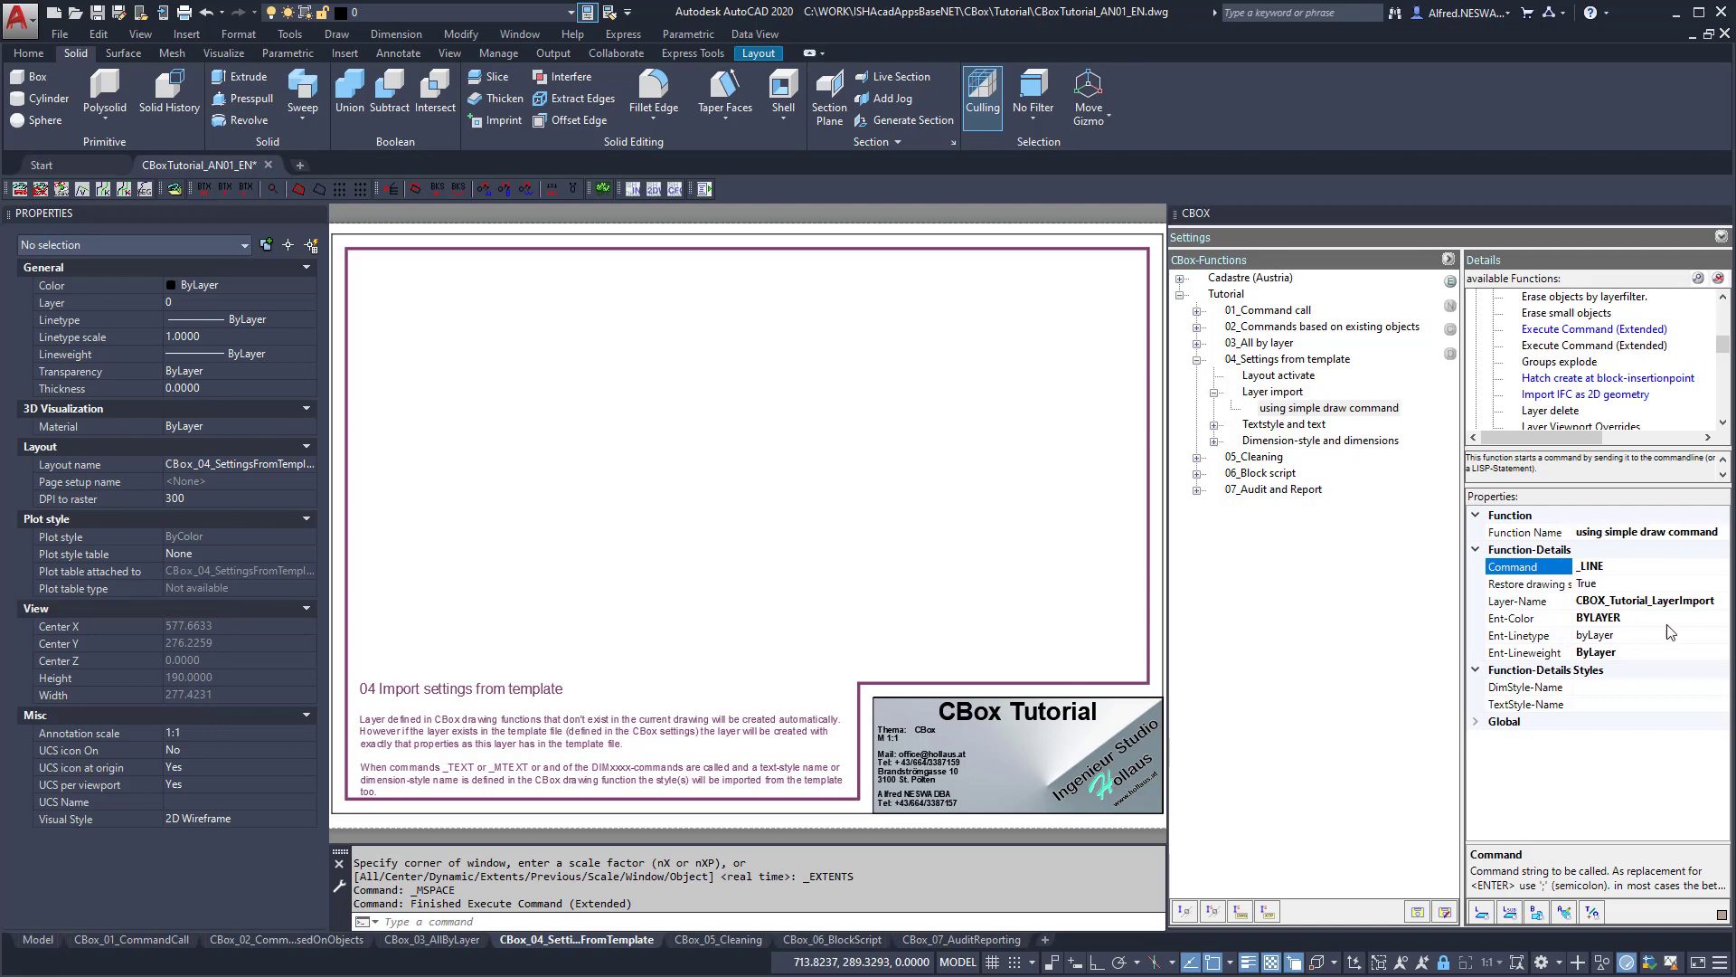
click(1721, 599)
click(909, 602)
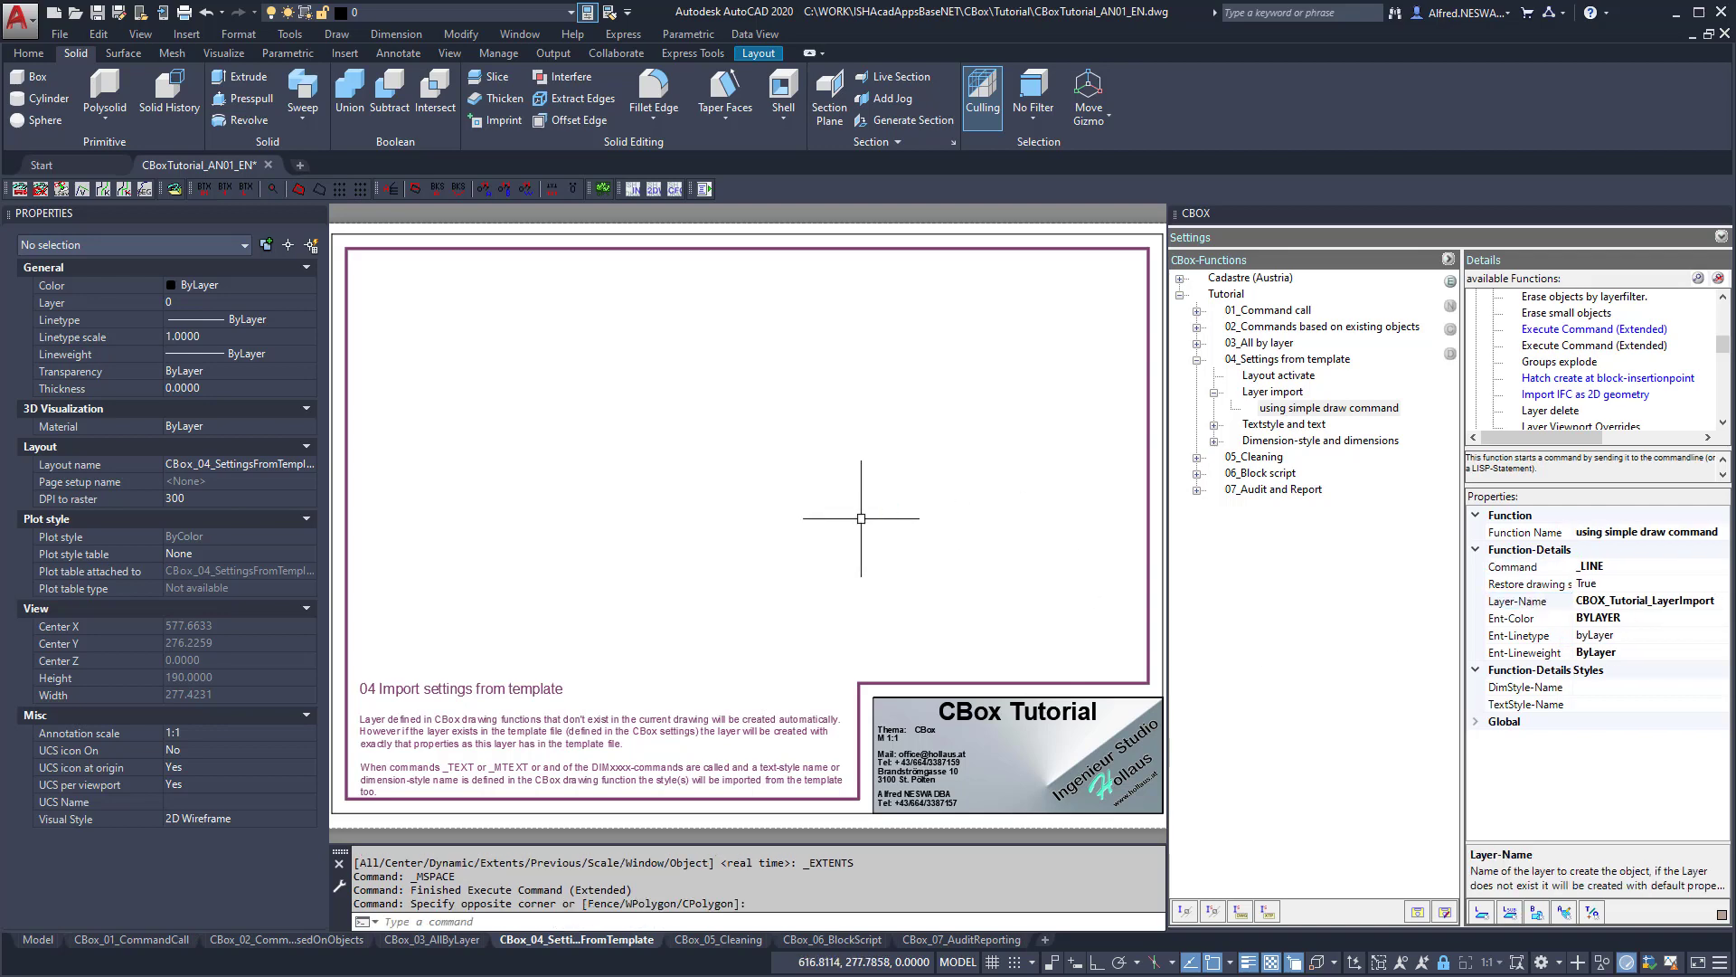
Open the layer manager, filter the layers by CBOX to look for CBOX_Tutorial_LayerImport, and close the manager.
text(la)
key(Return)
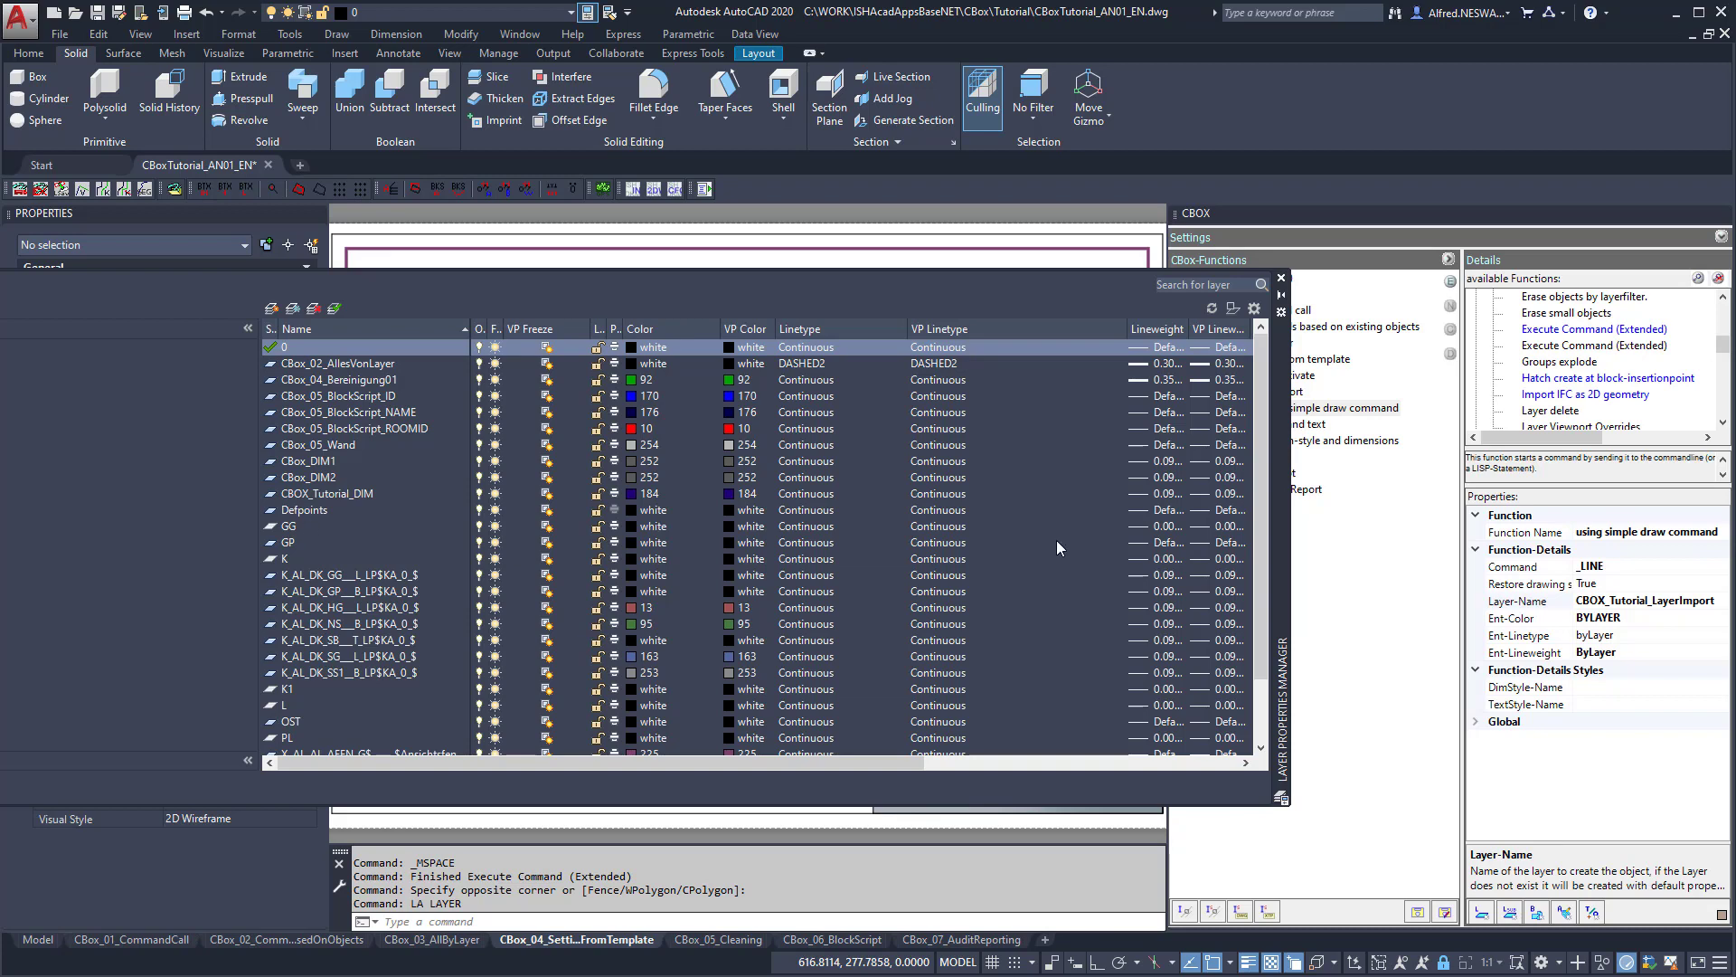
click(1177, 287)
text(CBO)
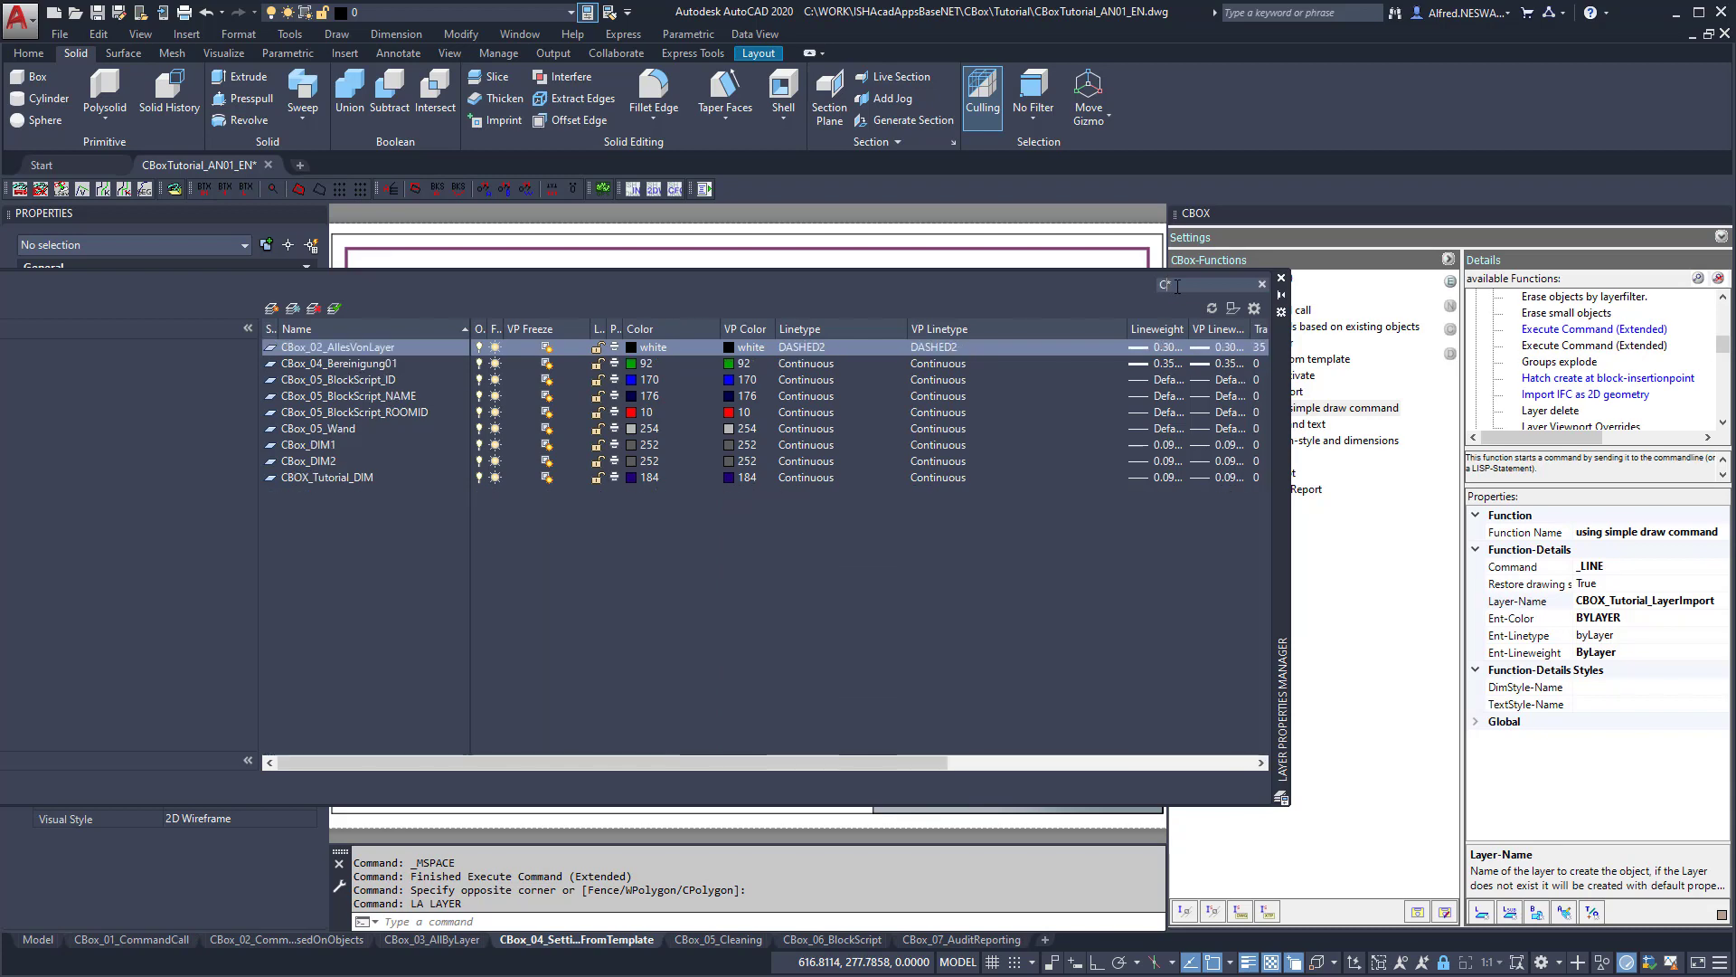
text(X)
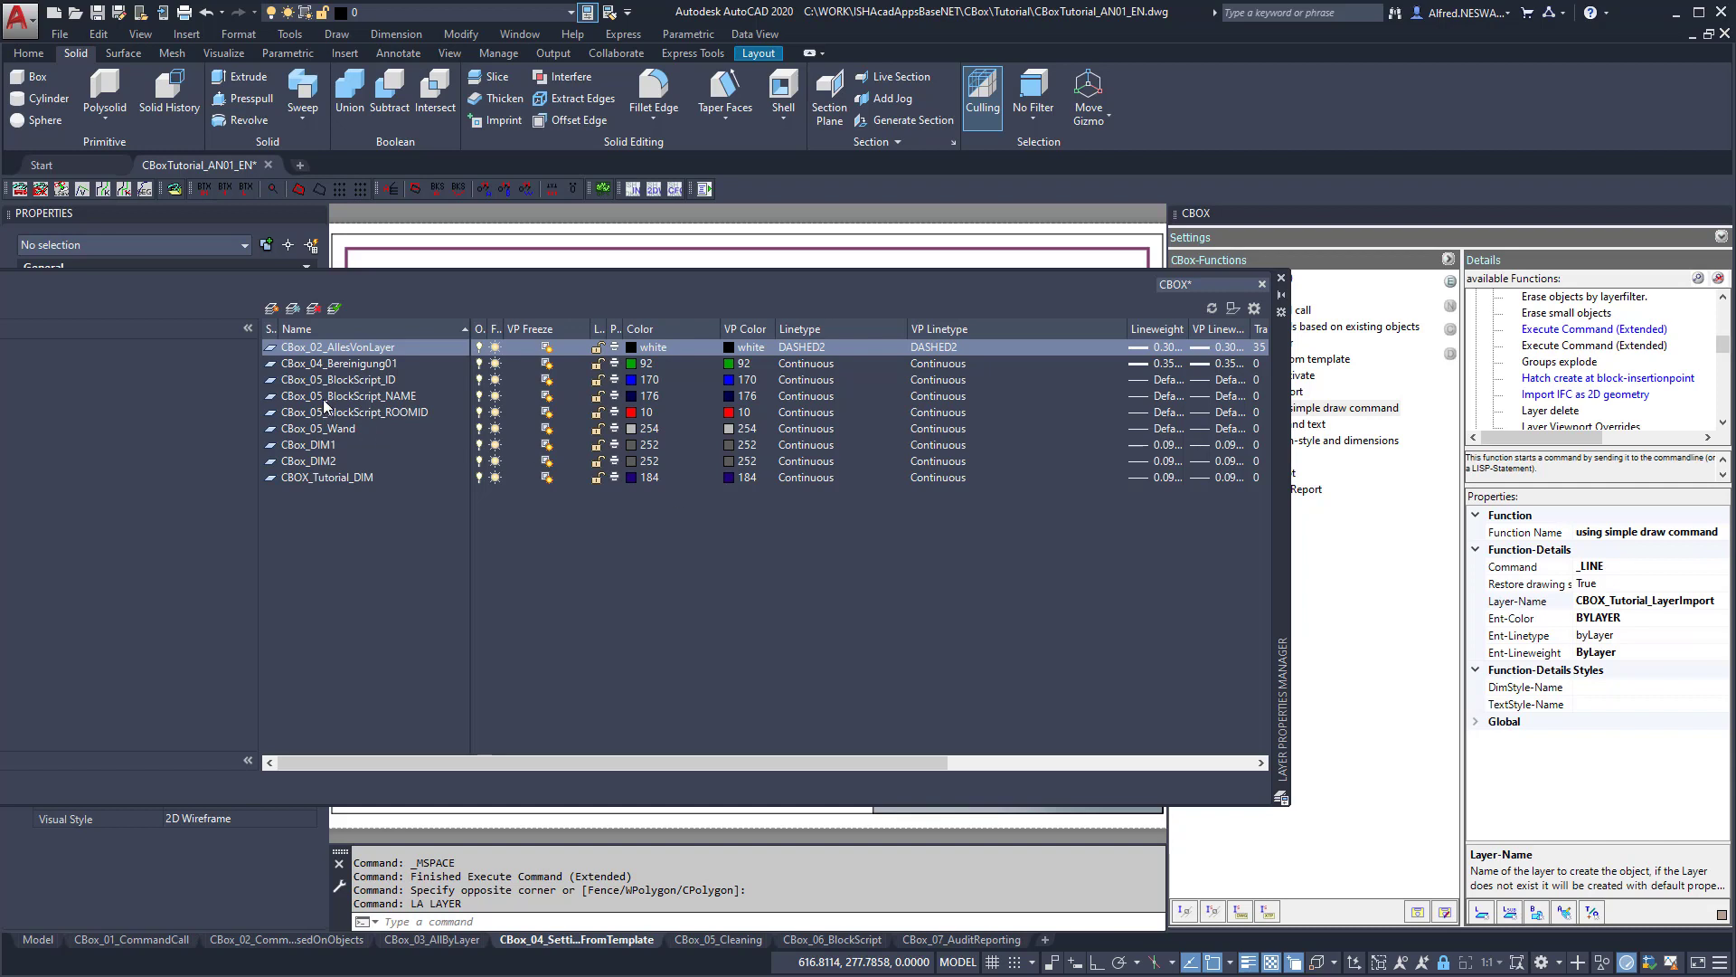
click(311, 480)
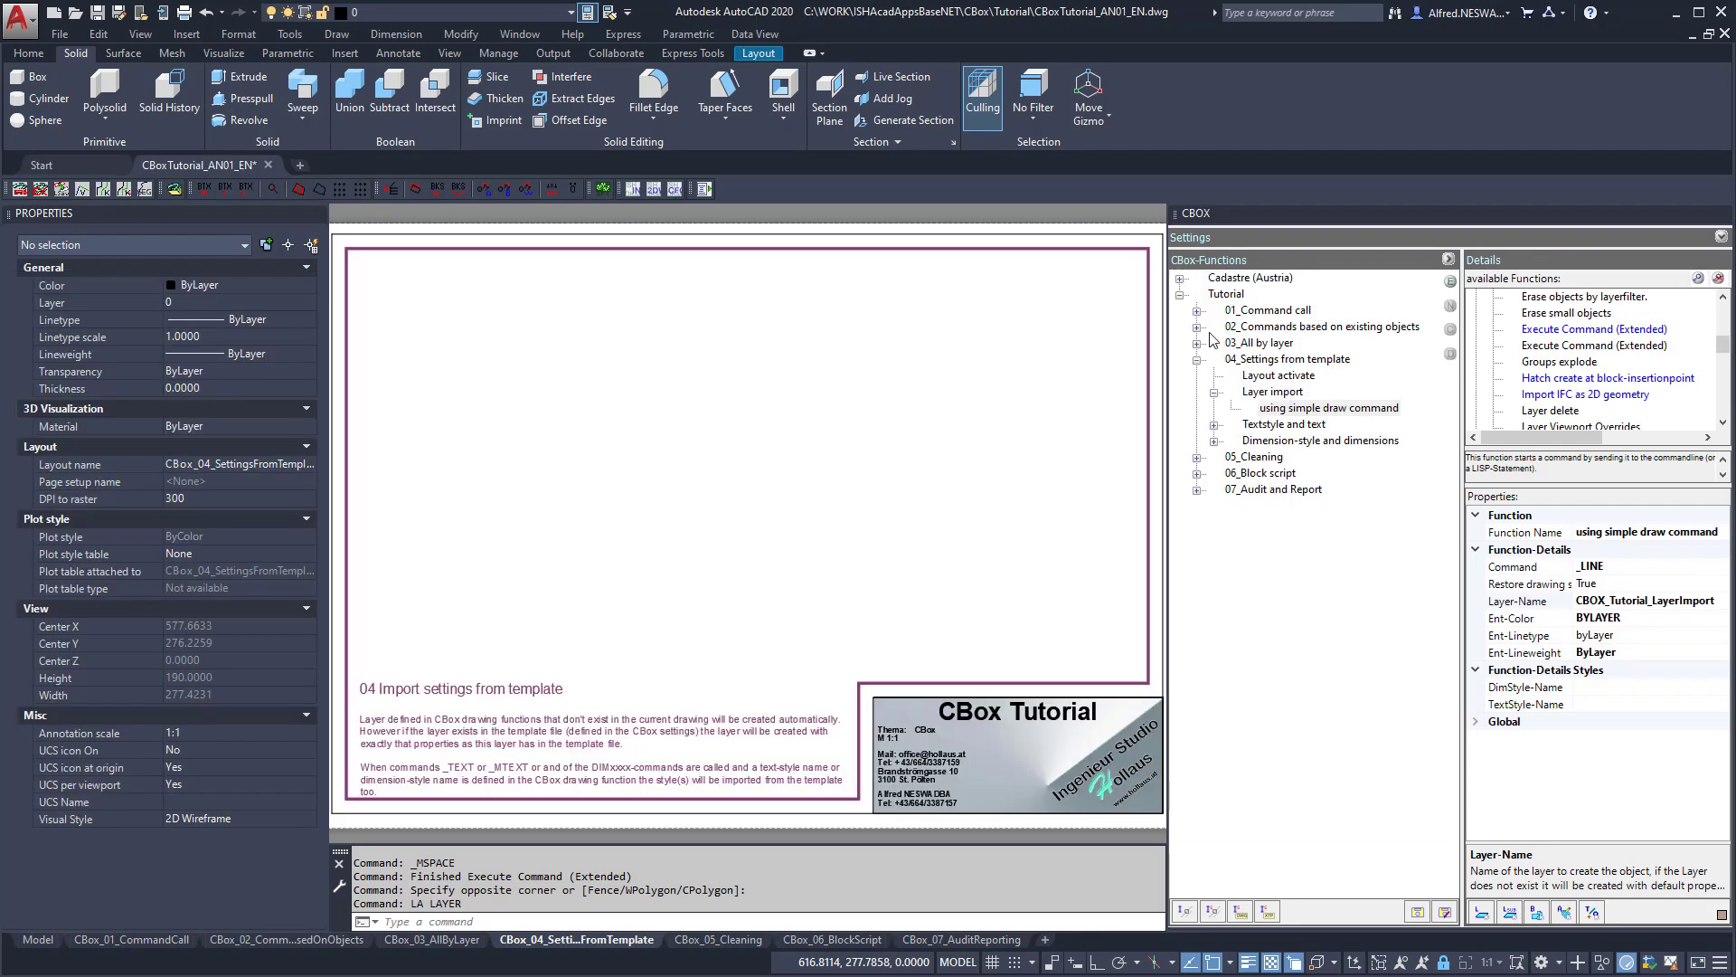
Run the Layer import function using simple draw command and draw two connected line segments, the second about 48 units long.
click(1281, 278)
double_click(1281, 410)
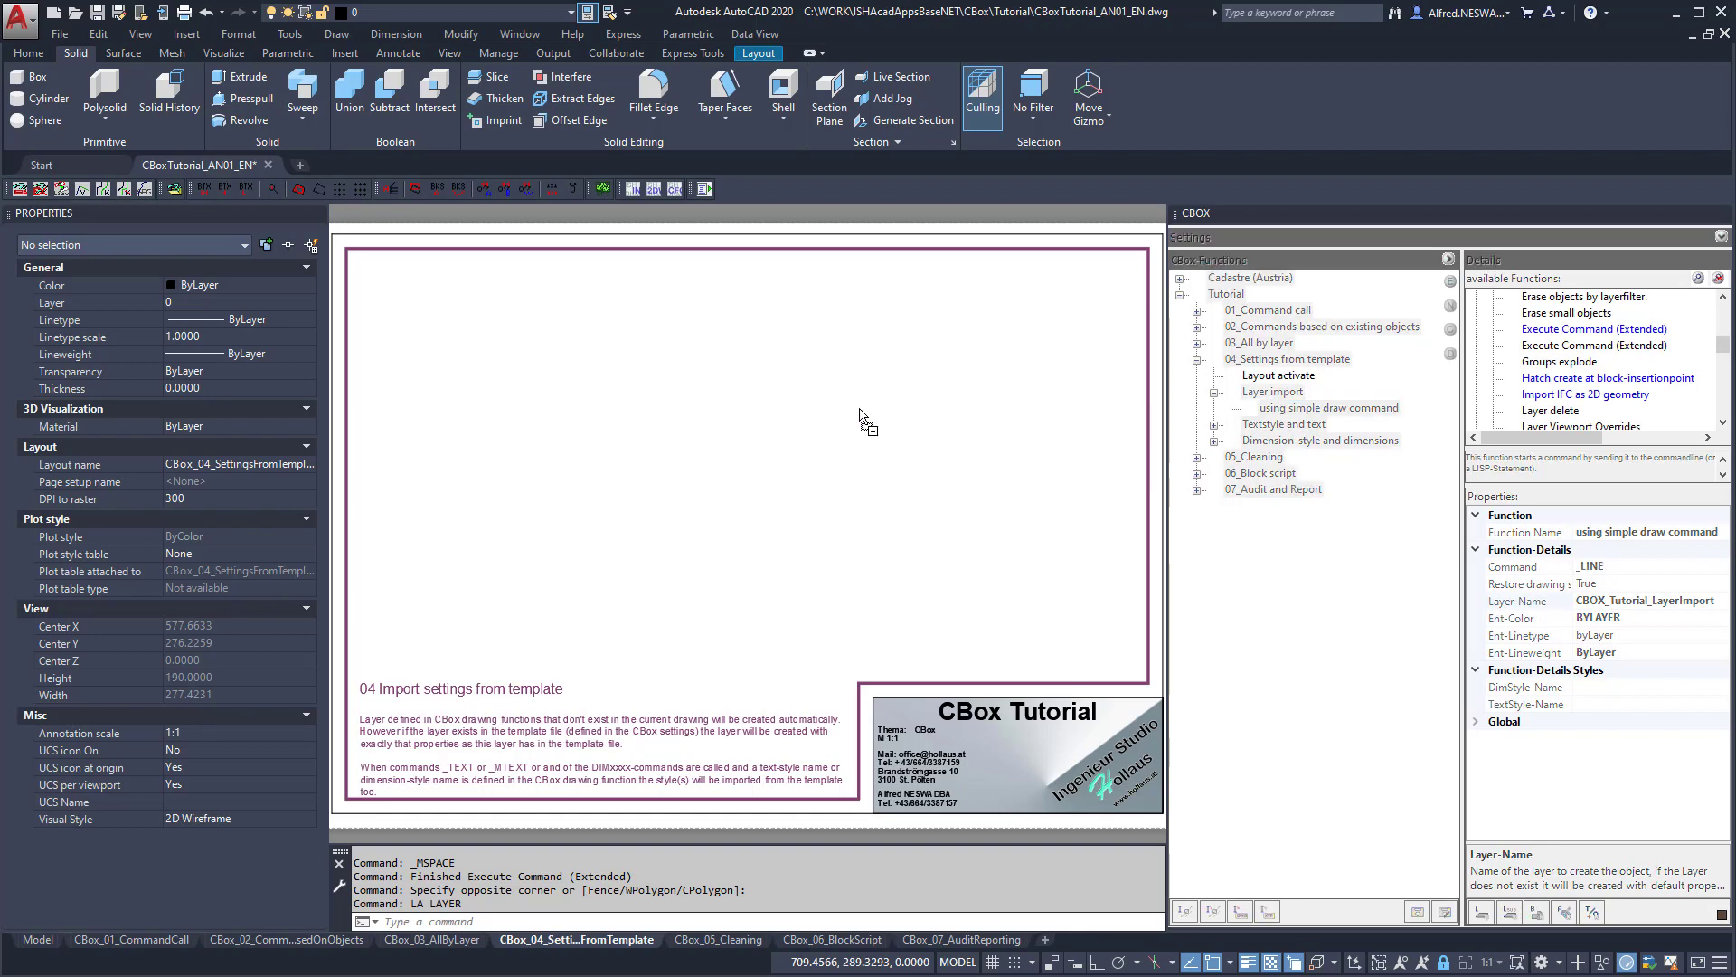
click(444, 432)
click(569, 329)
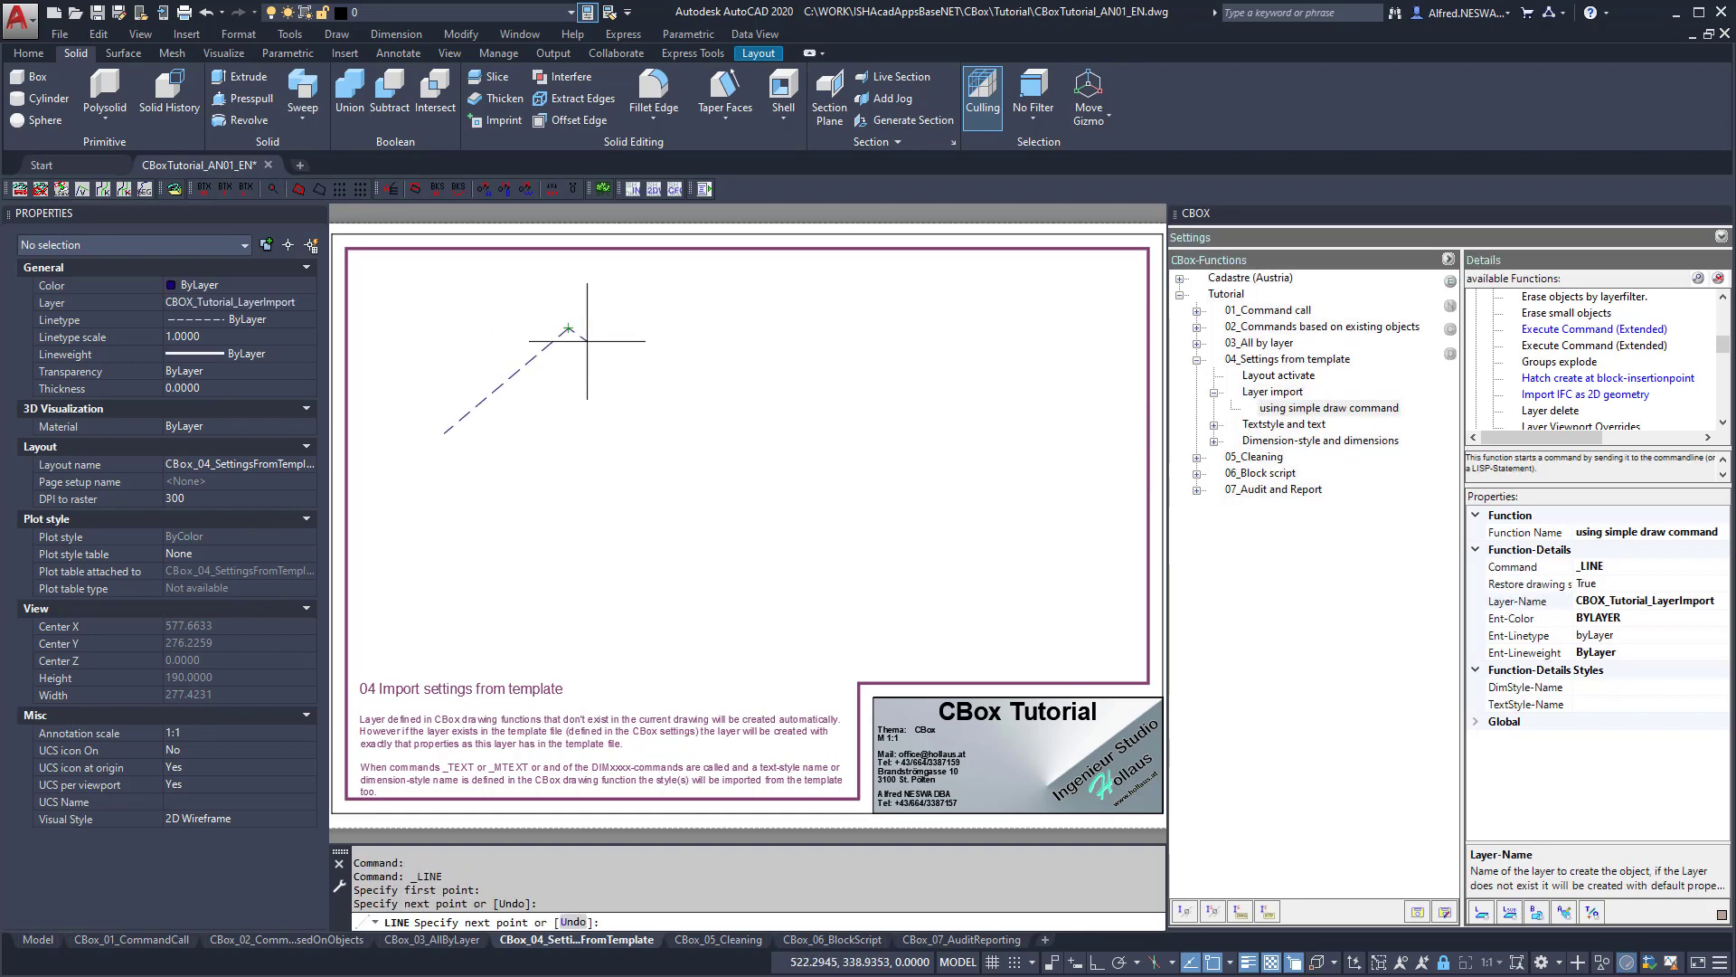
click(692, 391)
key(Return)
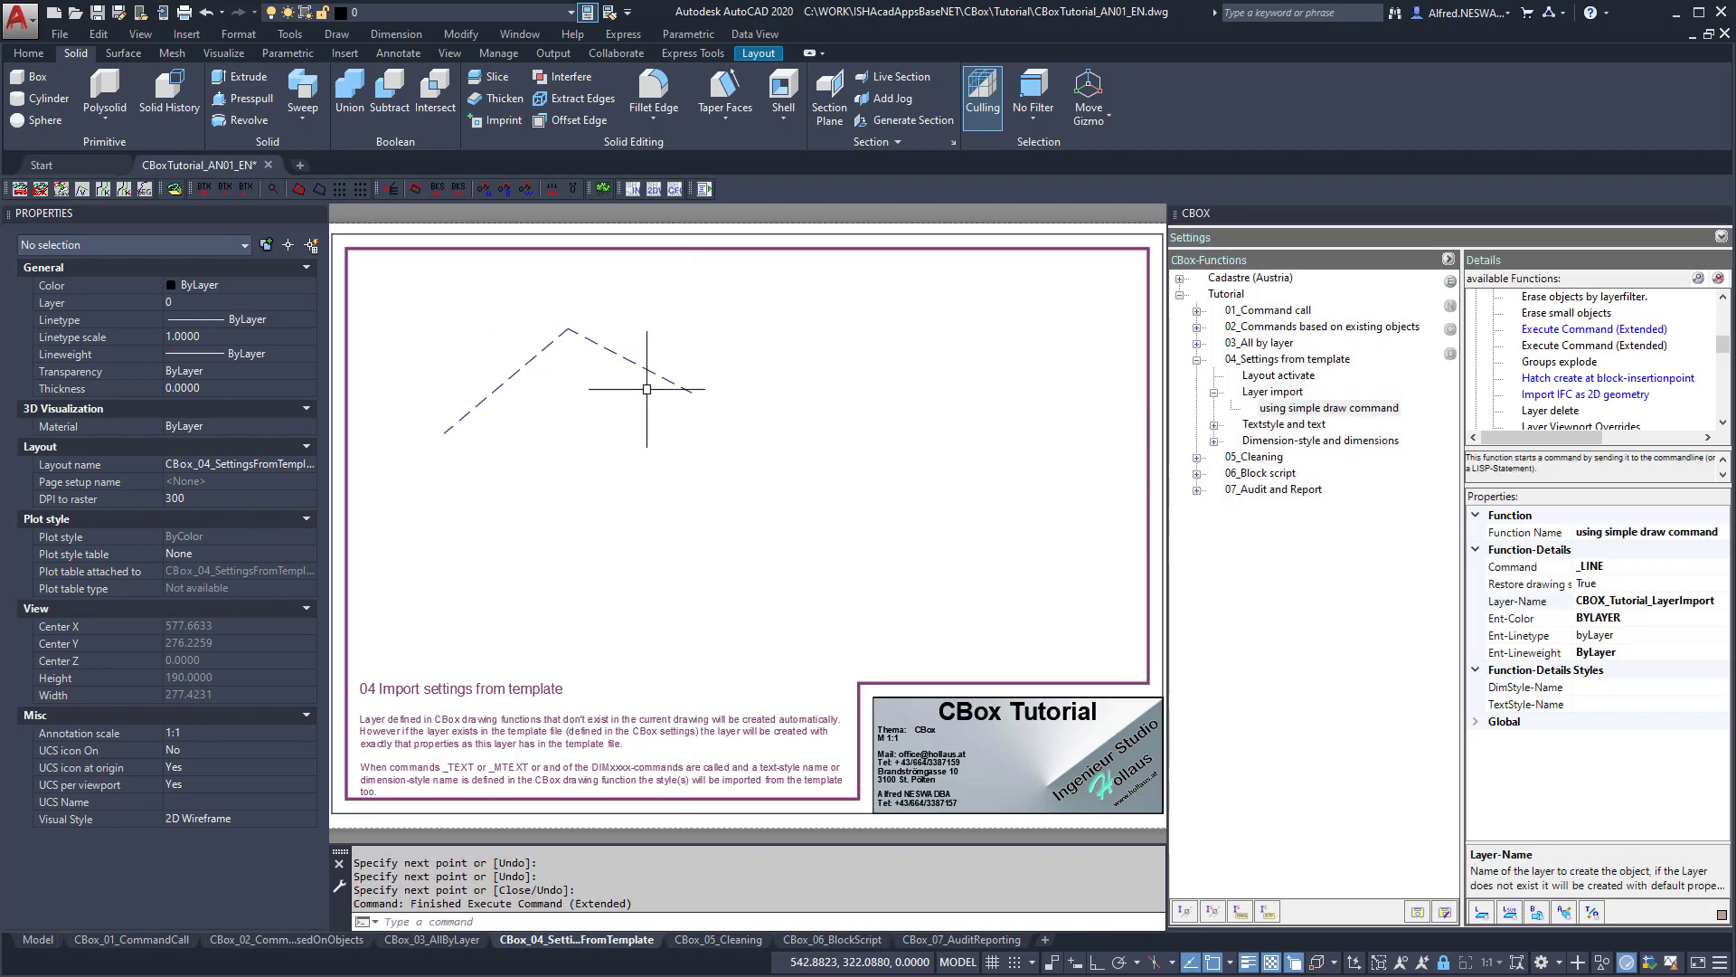
Check the second segment's properties and the color, linetype and lineweight of CBOX_Tutorial_LayerImport in the layer manager, and close the manager.
click(639, 367)
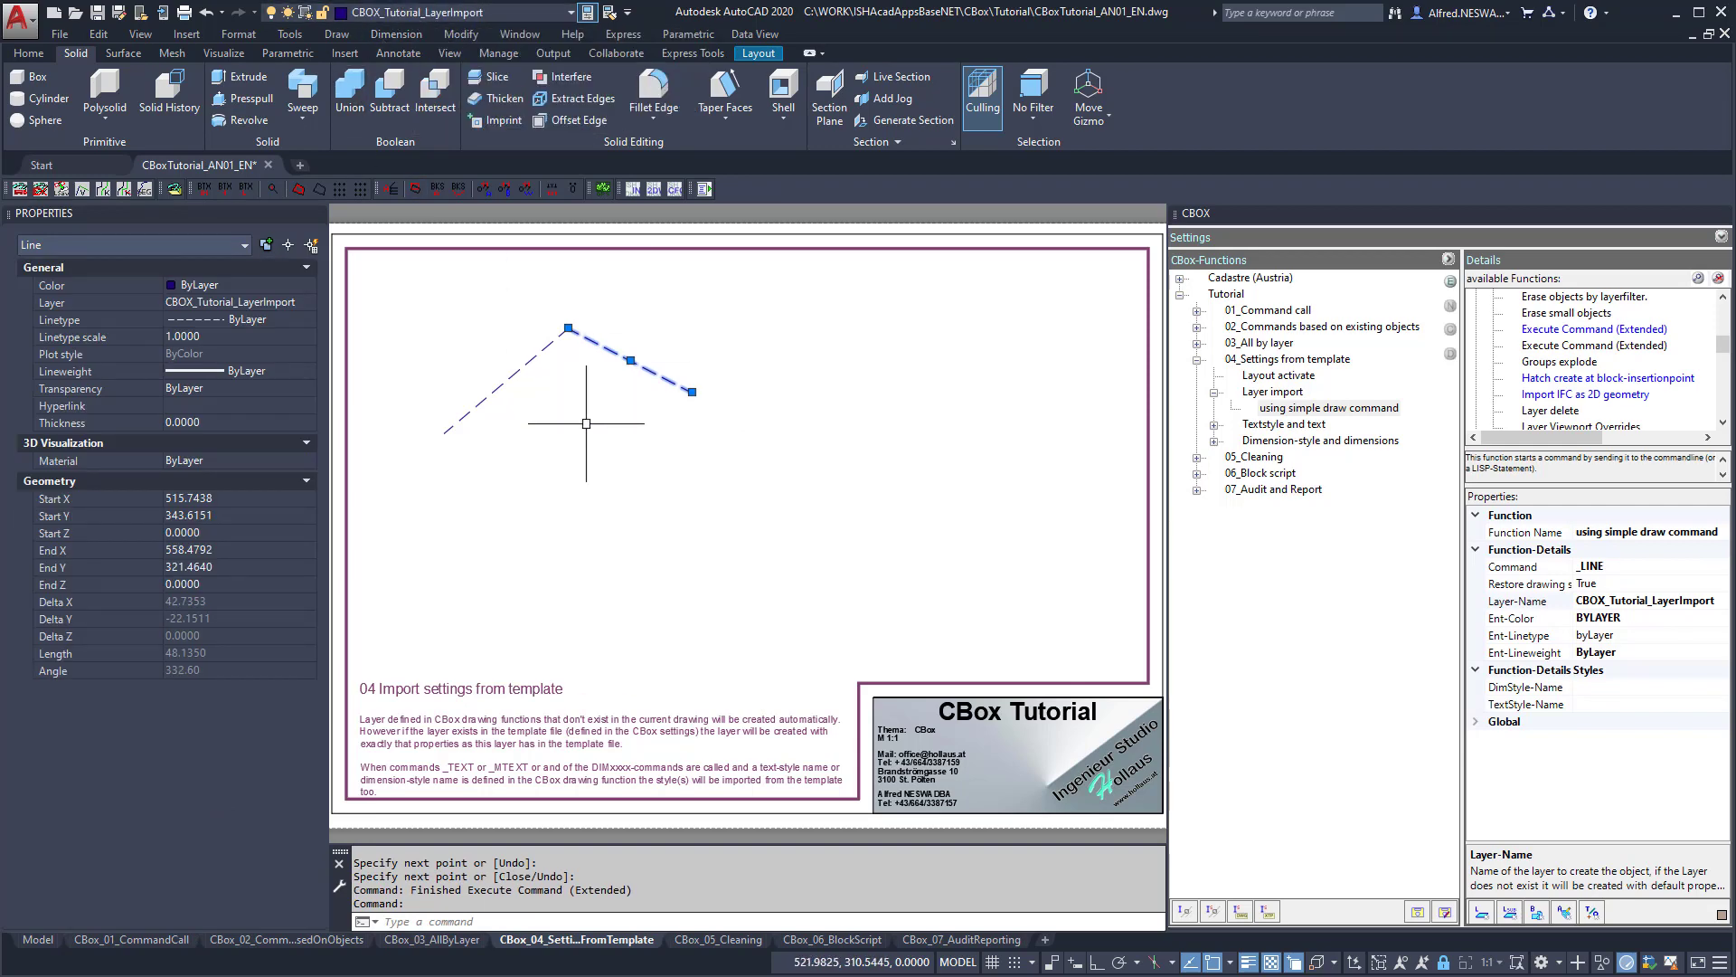
key(Escape)
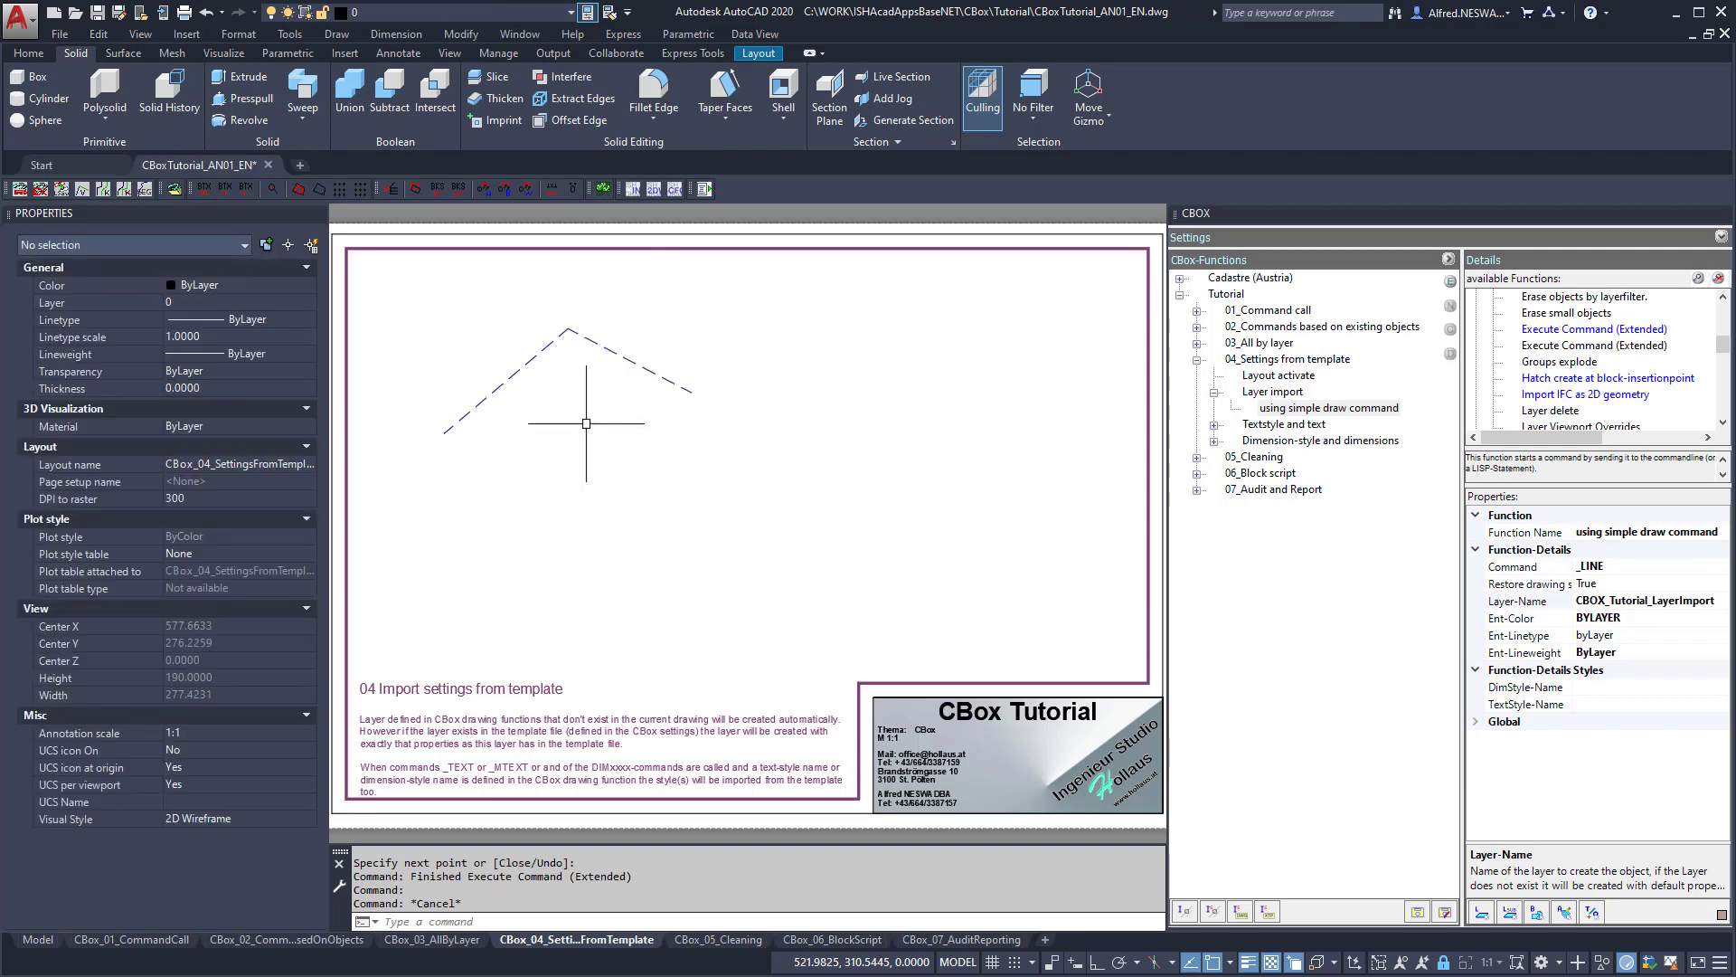
text(LA)
key(Return)
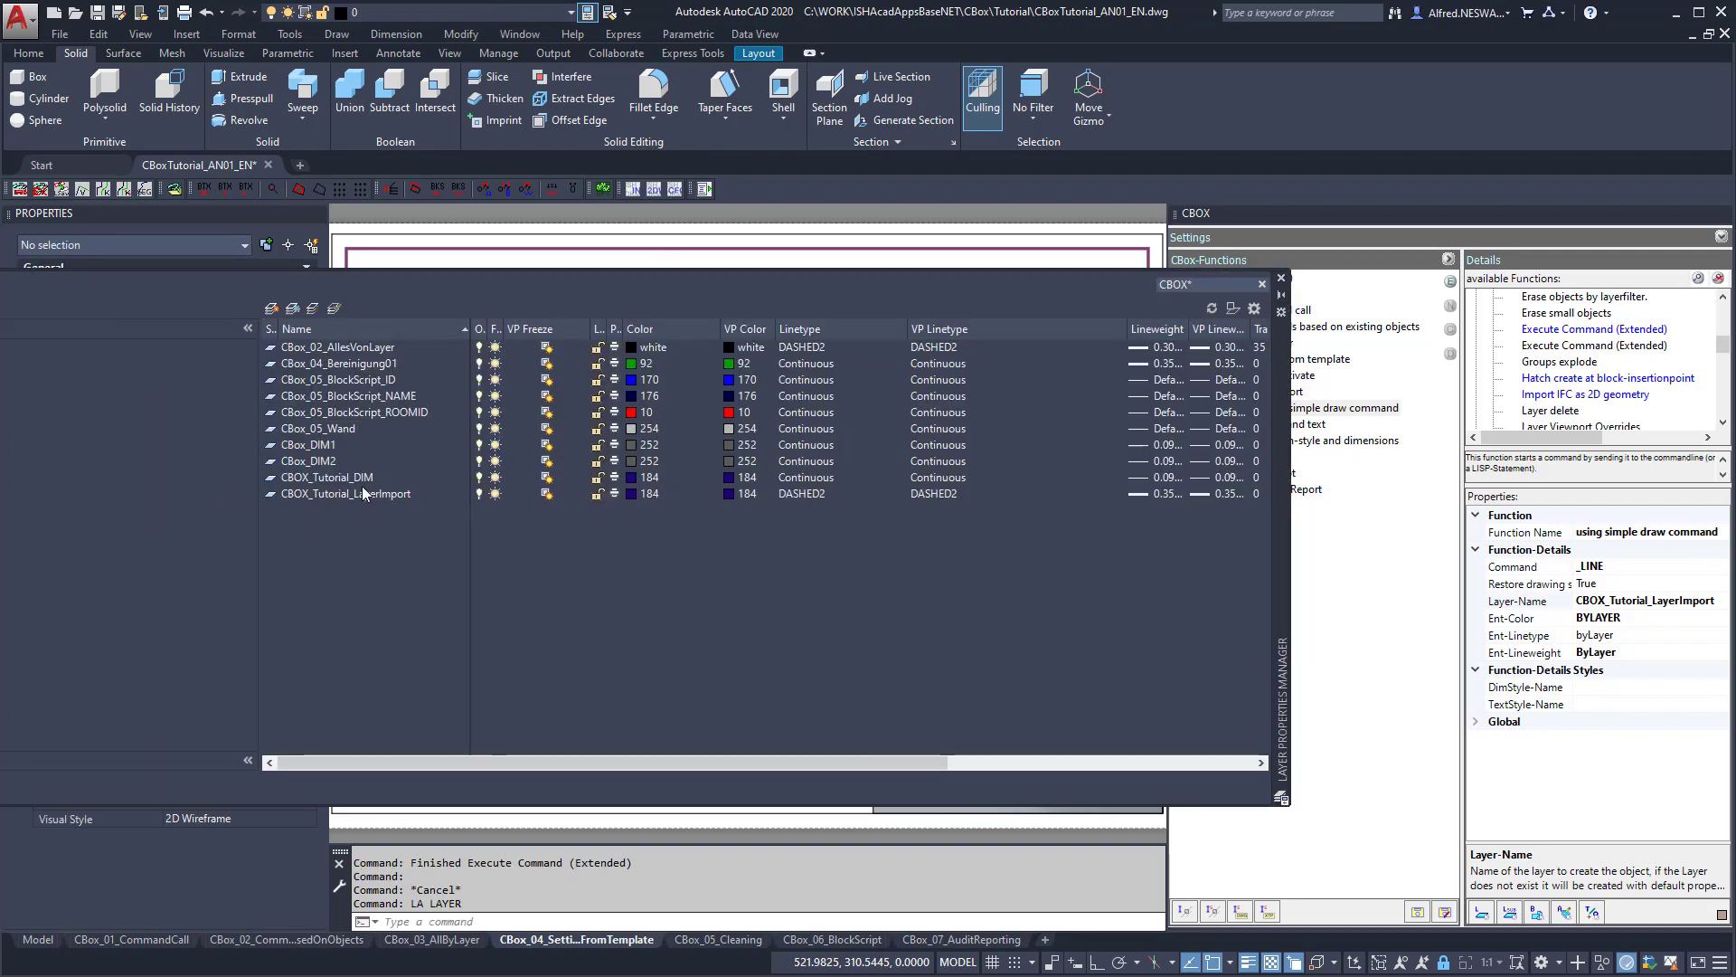
click(362, 494)
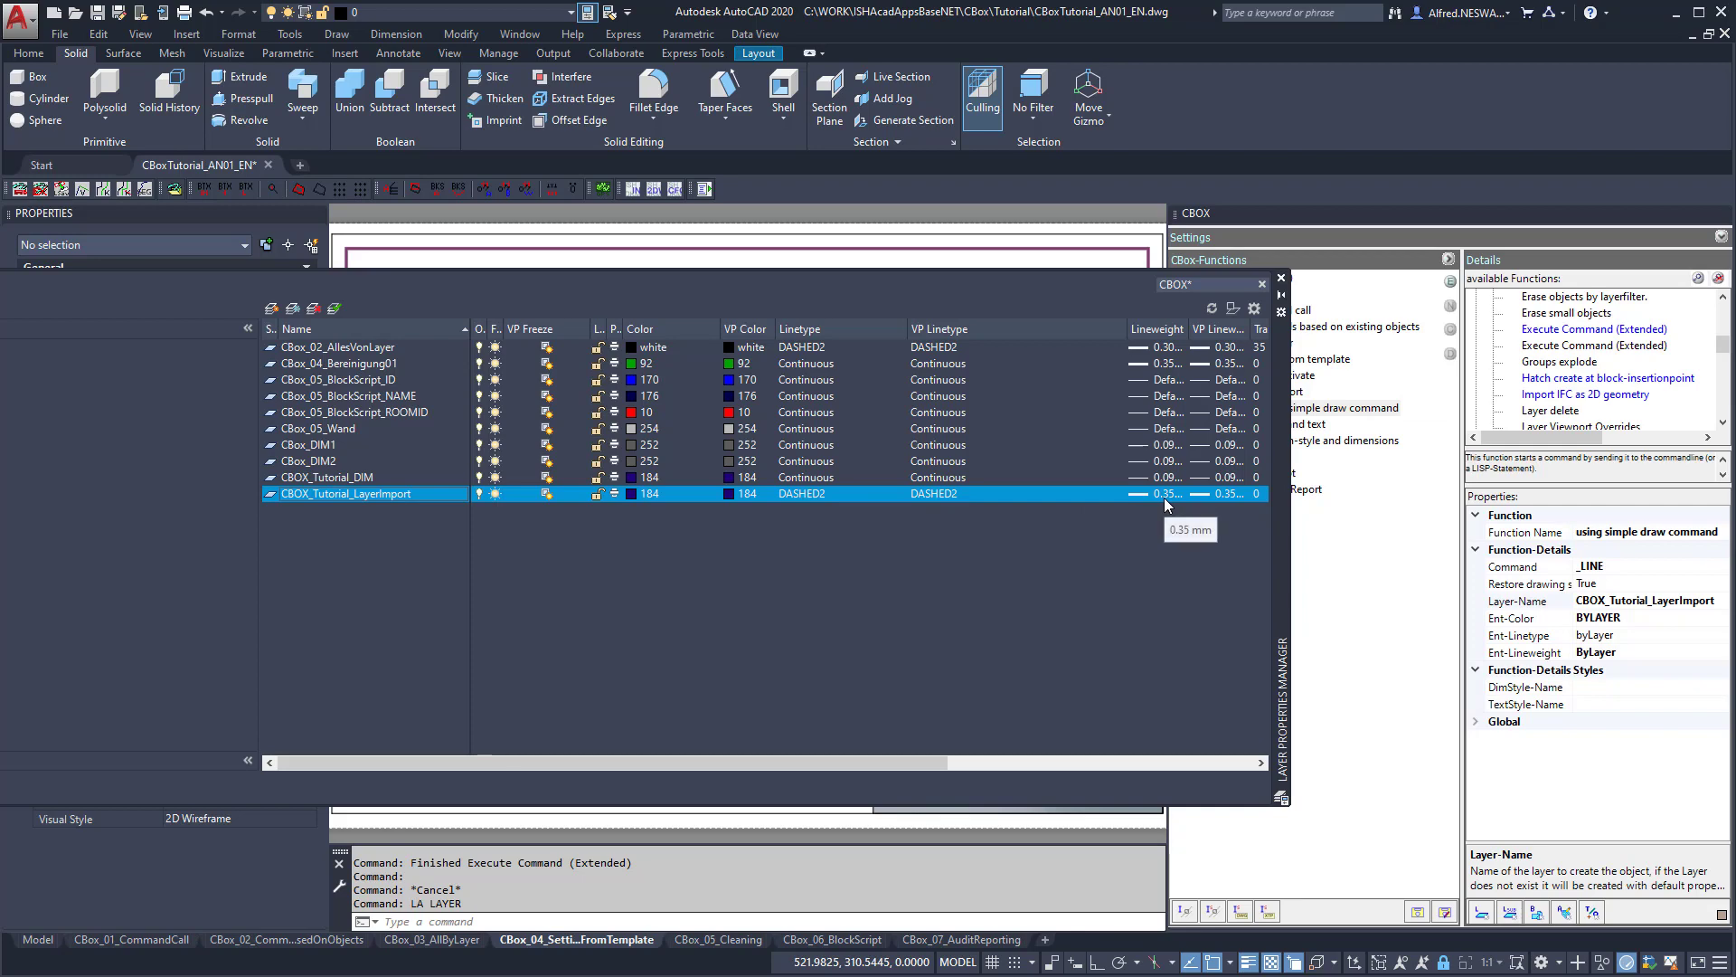
click(1280, 280)
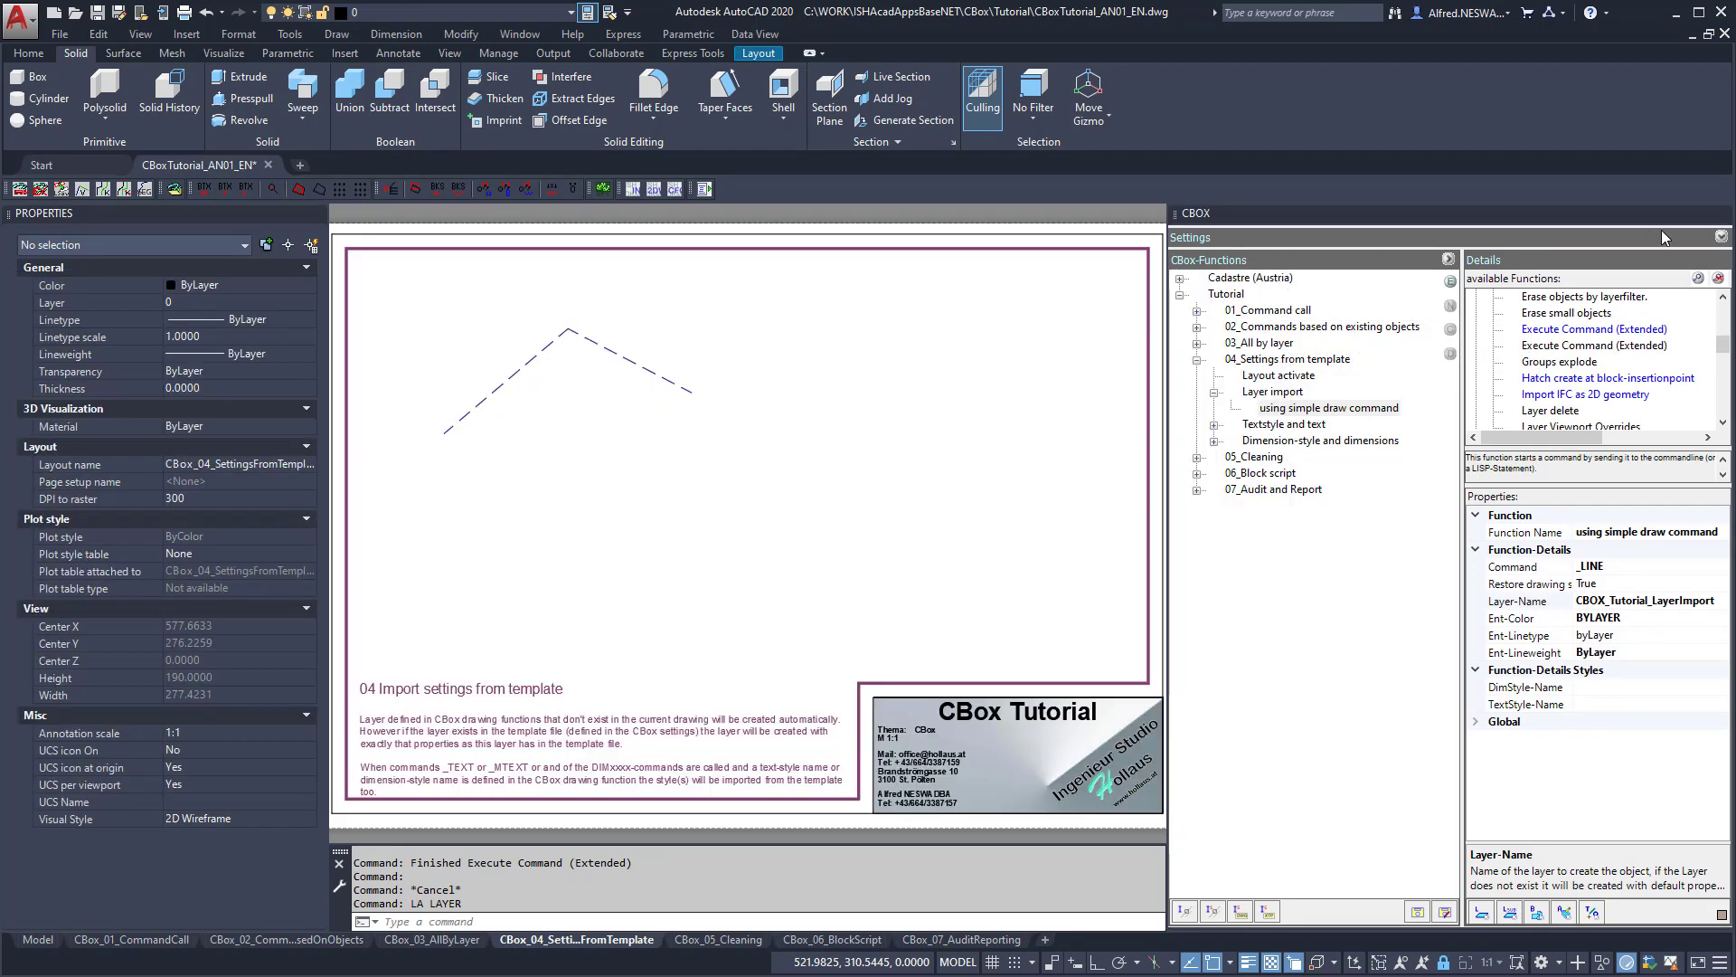
Expand the CBox settings and examine the path of the template drawing.
click(1721, 239)
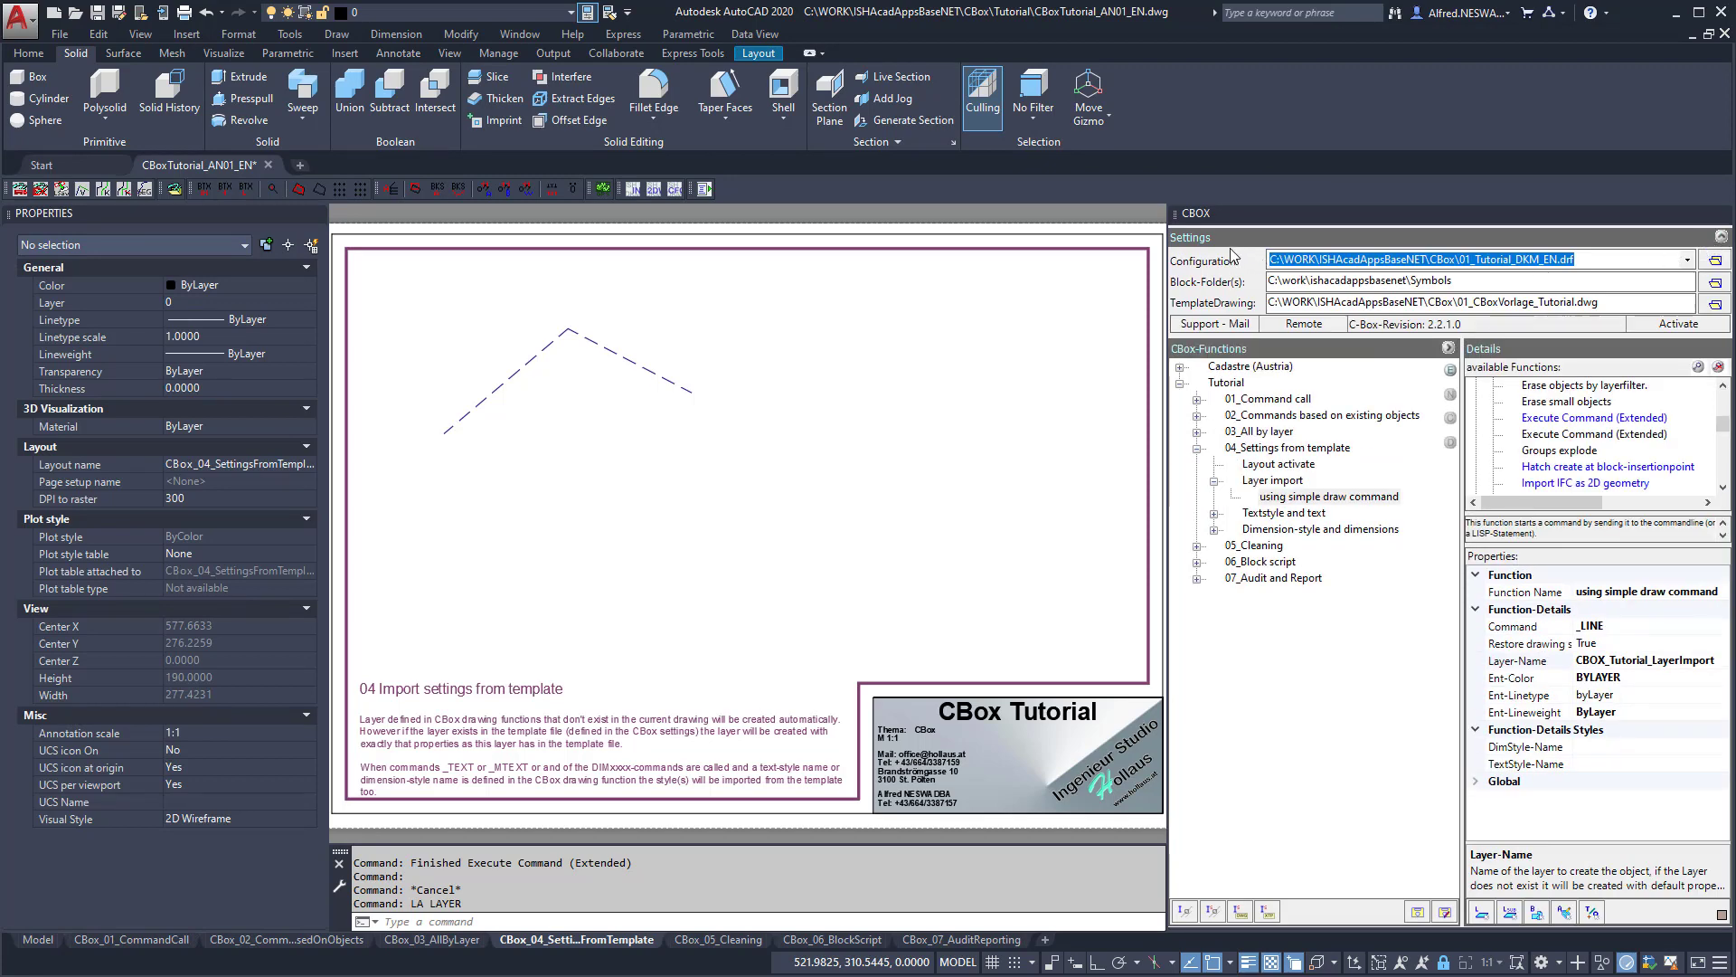
click(1721, 238)
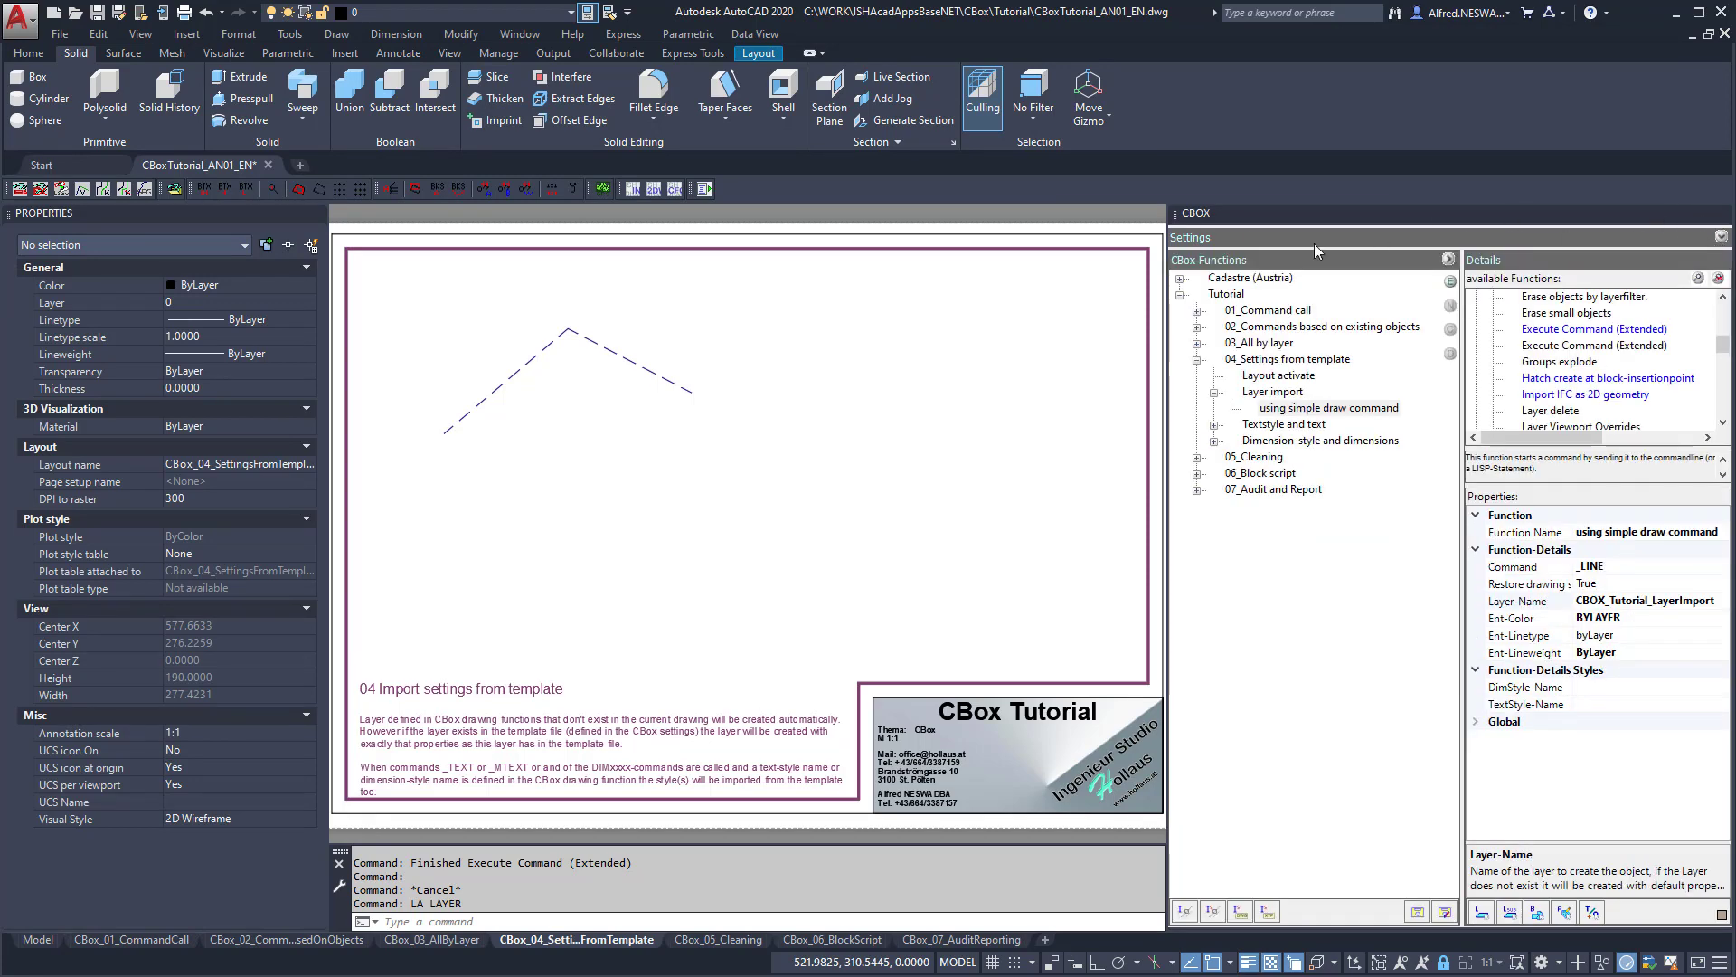
click(1721, 238)
click(1721, 238)
click(1721, 238)
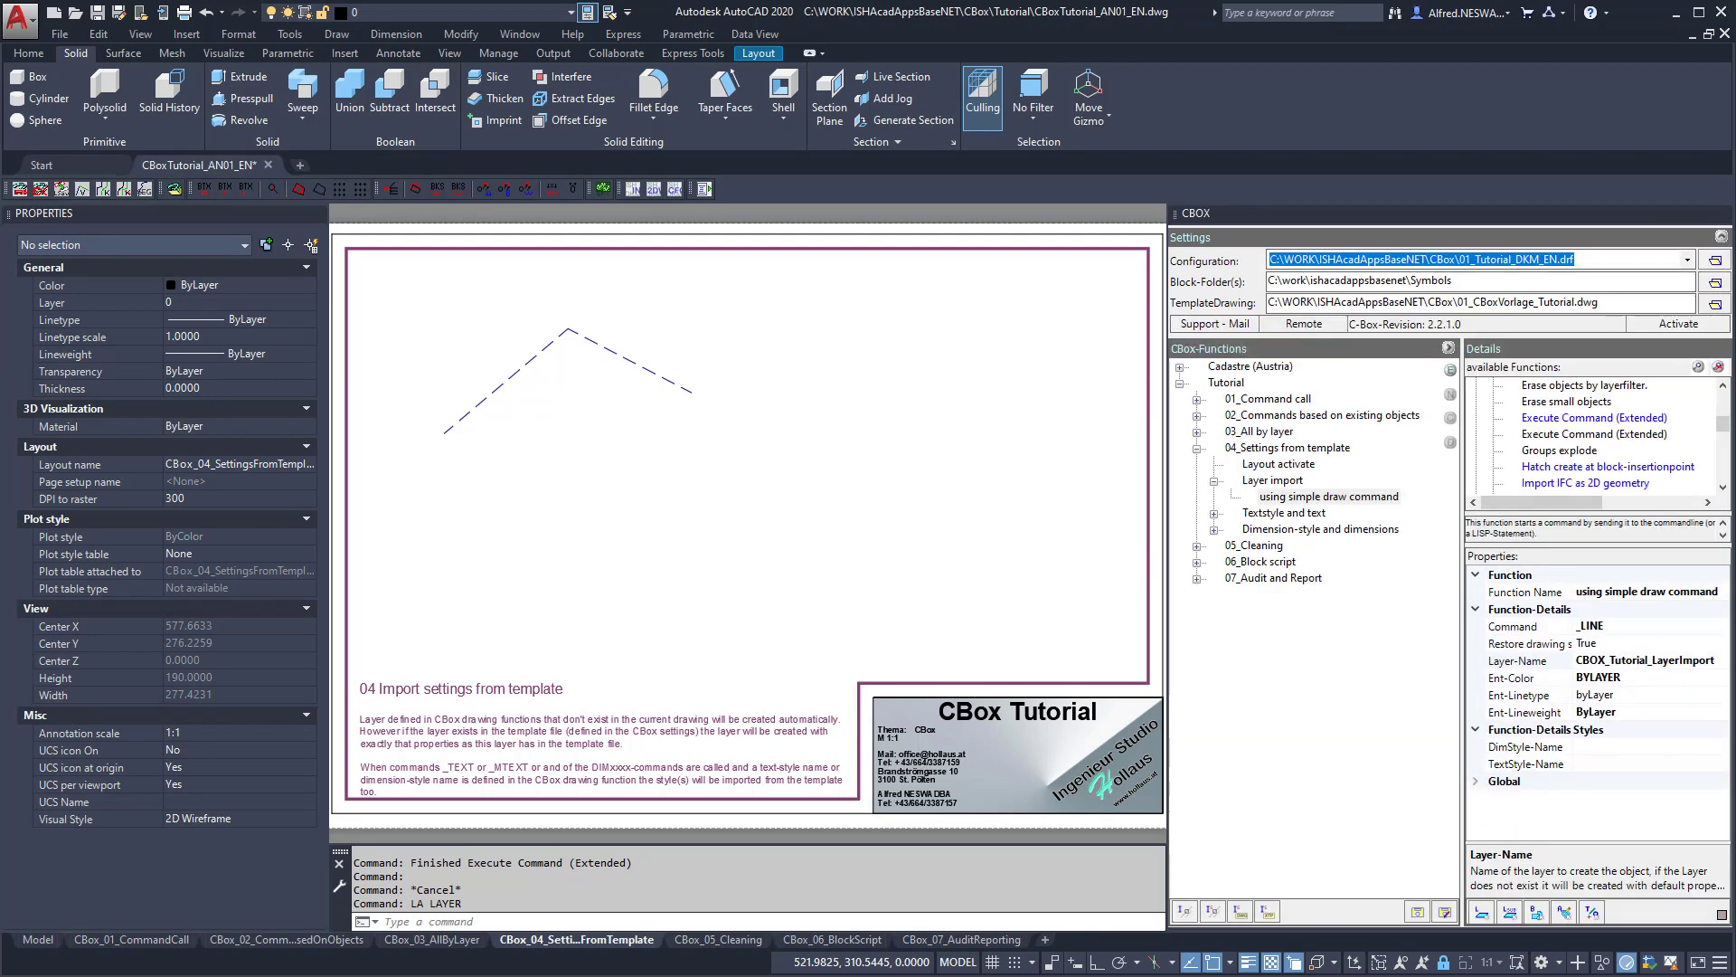
drag(1608, 305, 1215, 312)
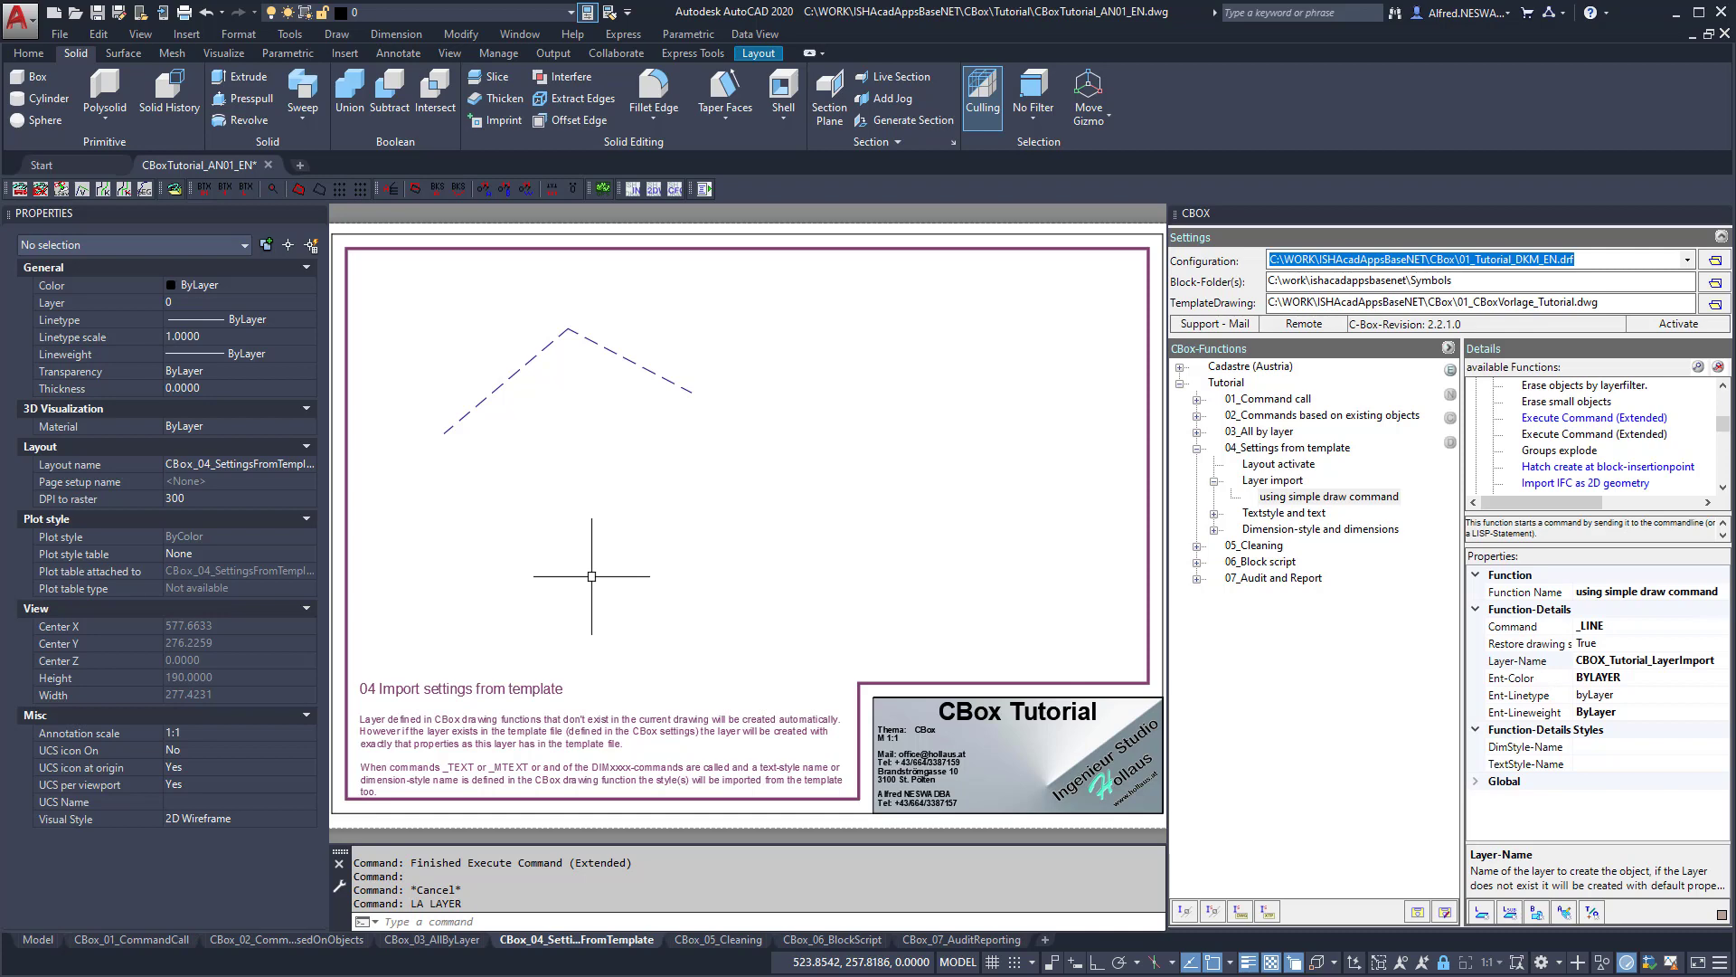
Compare the line function's layer name with the template drawing file specified in the CBox settings.
click(1565, 661)
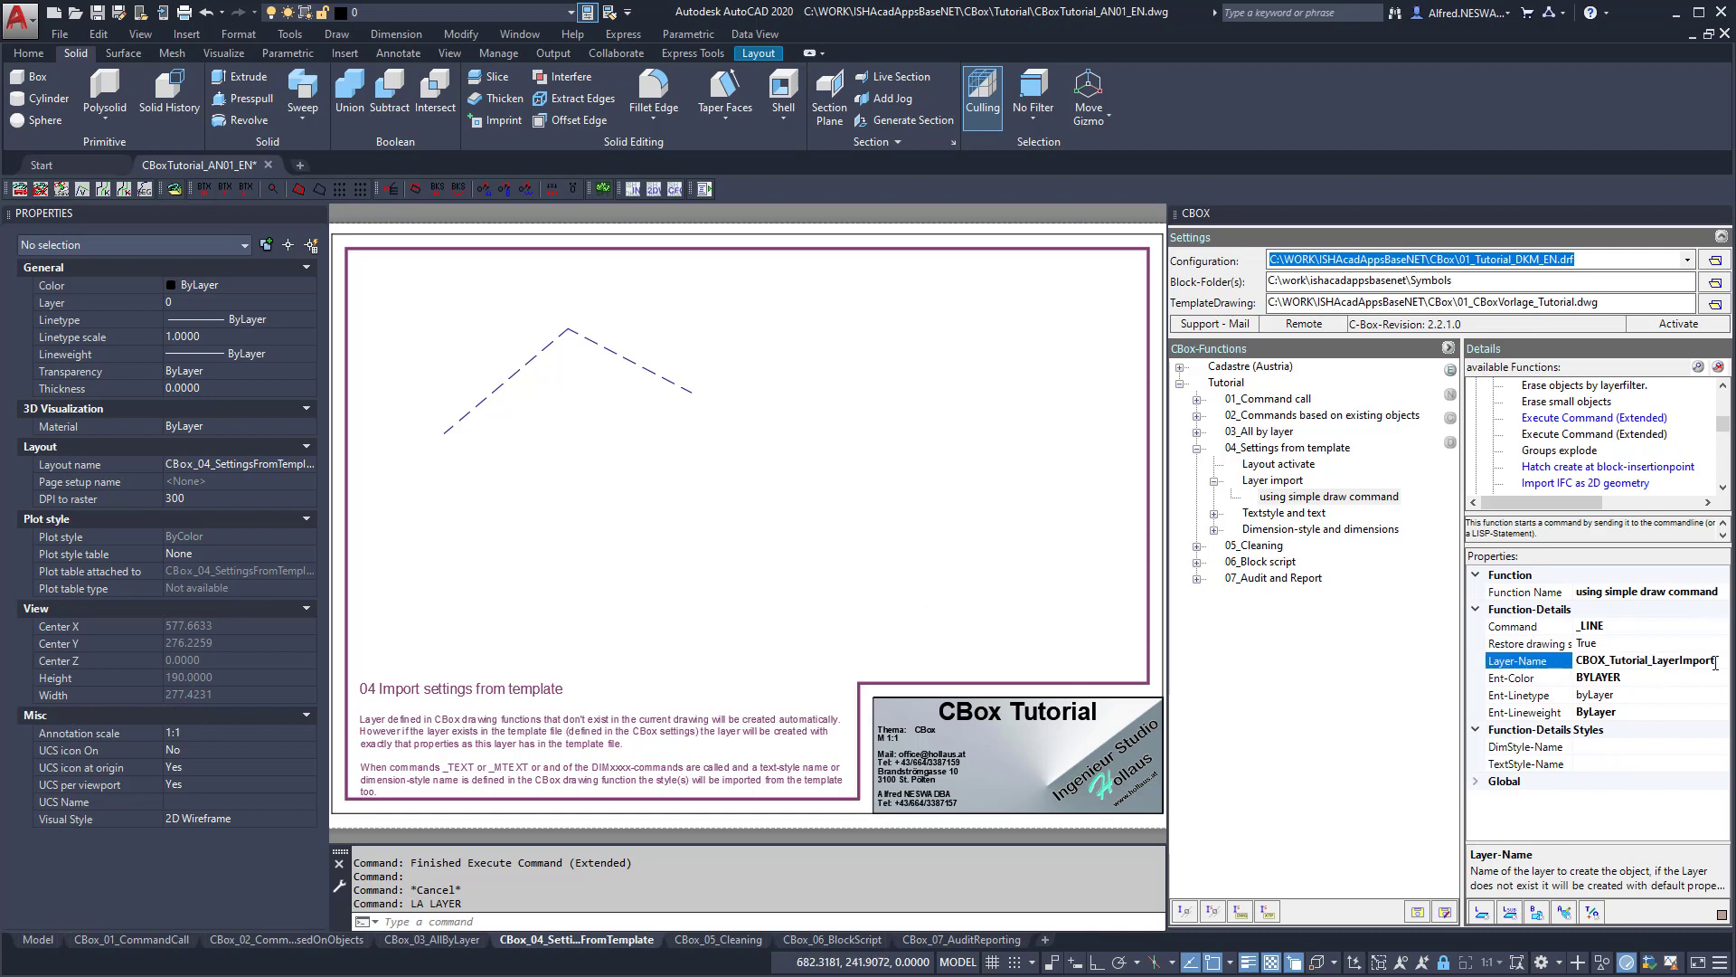
drag(1715, 665, 1555, 666)
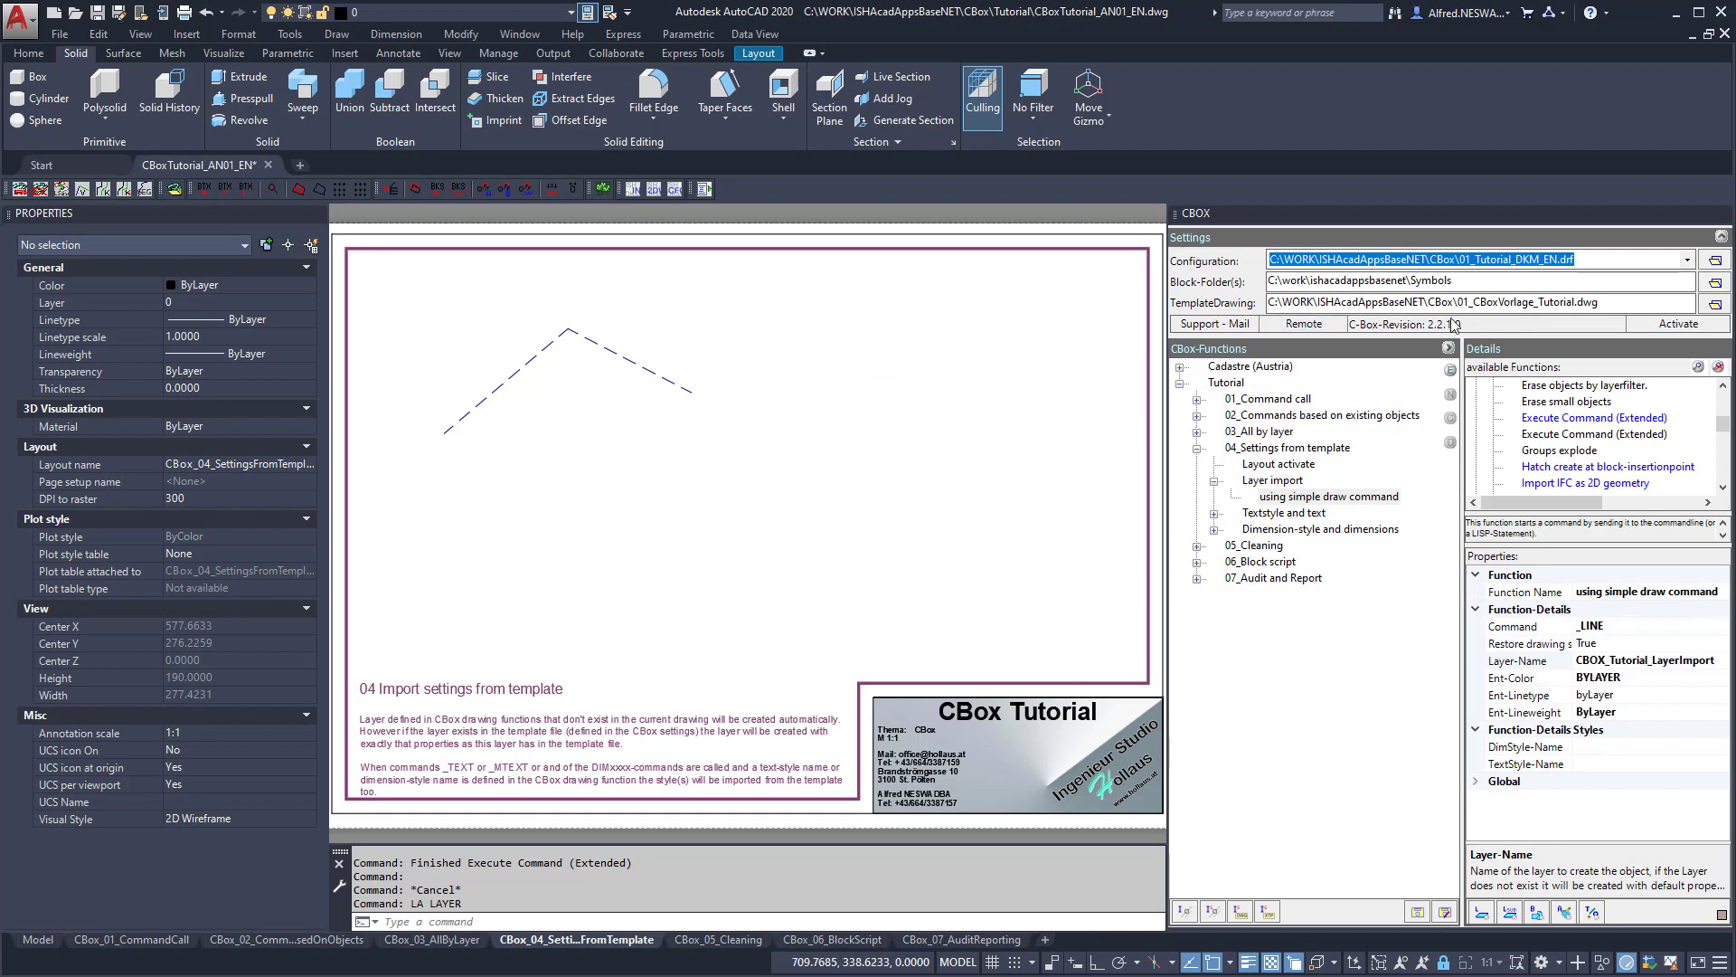
drag(1598, 301, 1262, 305)
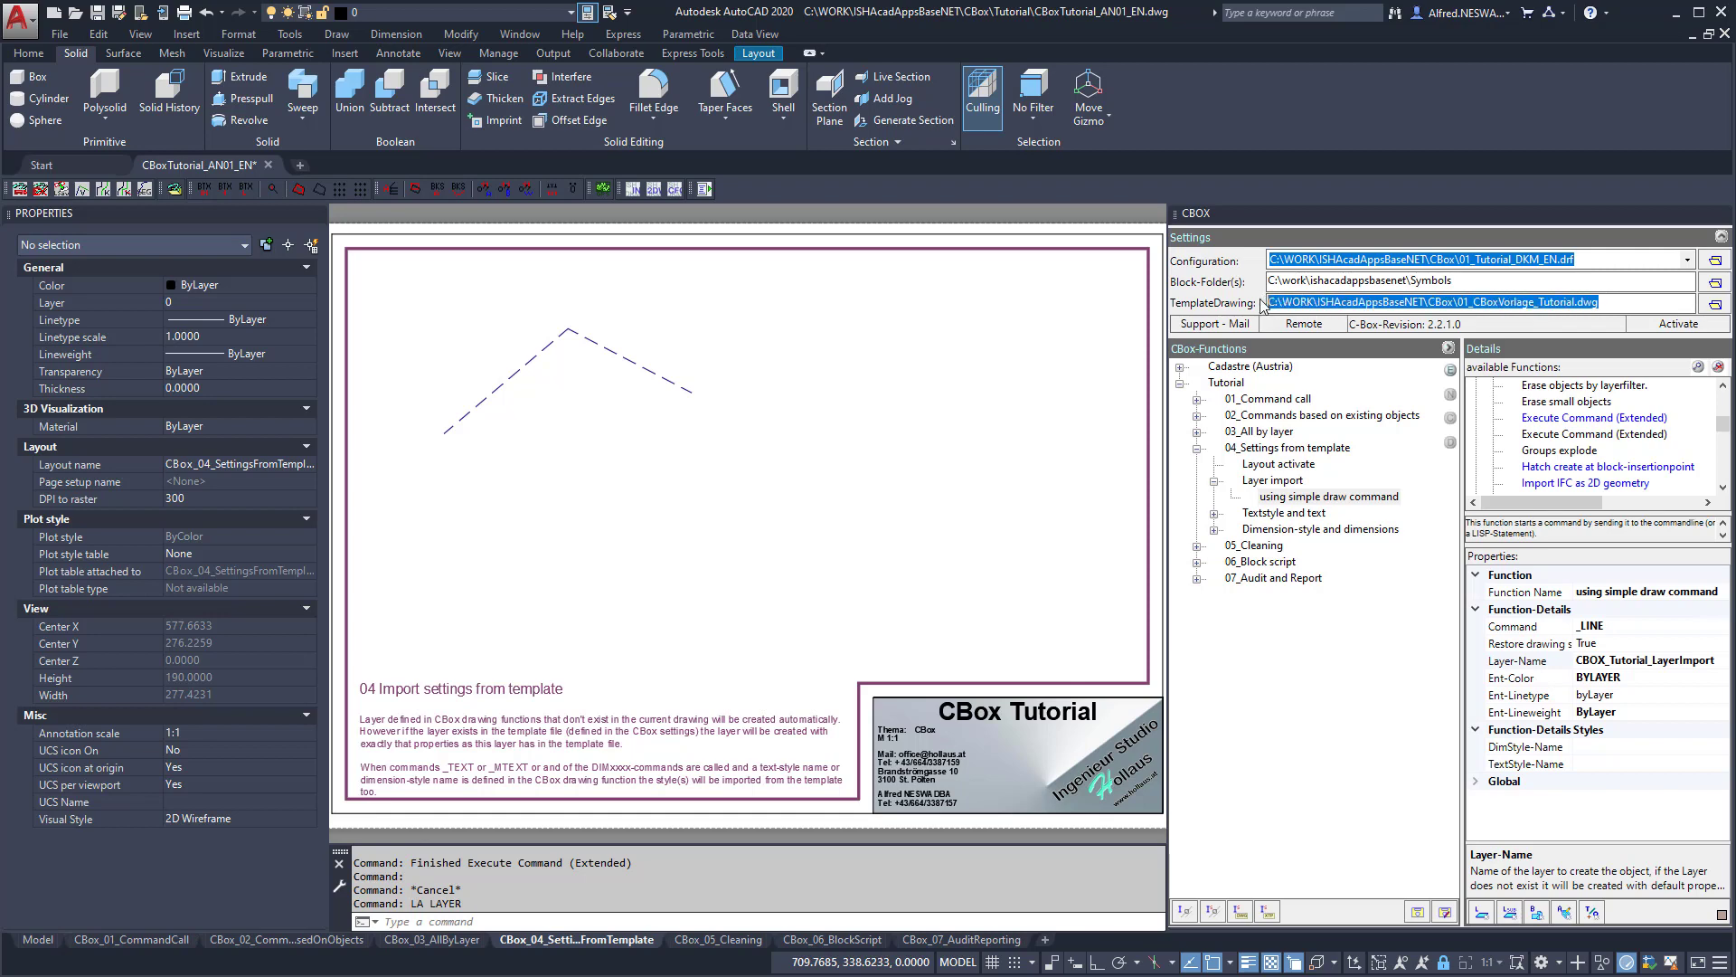
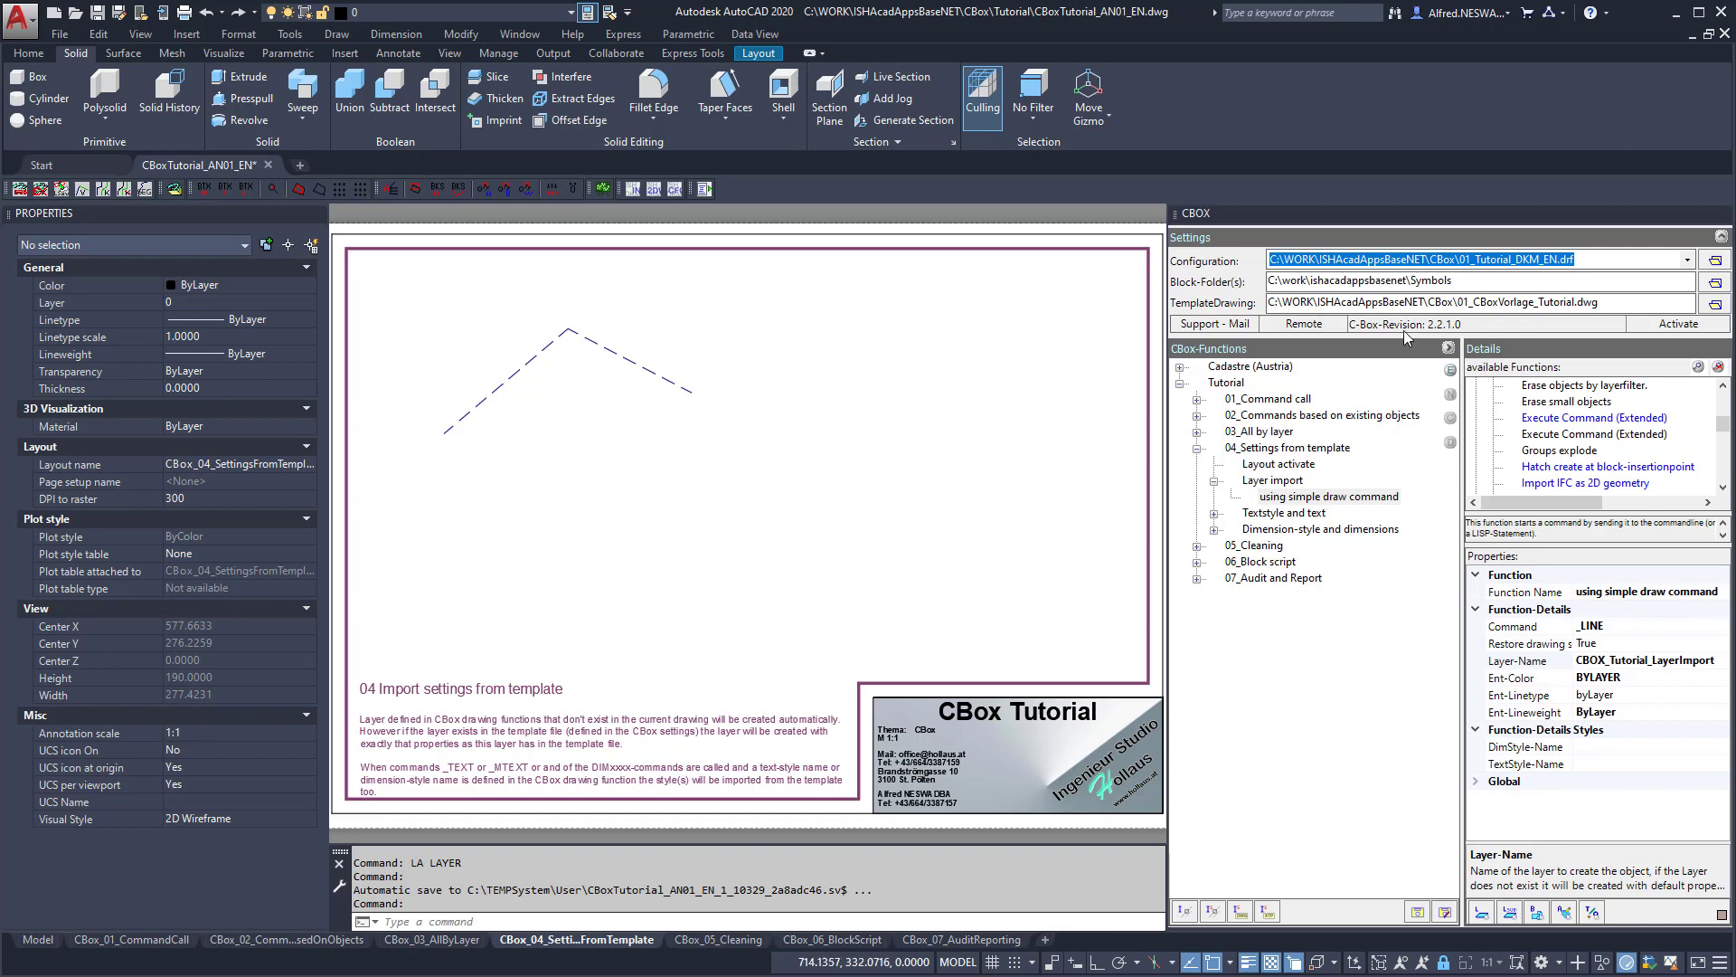
drag(1618, 302, 1259, 302)
drag(1600, 302, 1238, 302)
drag(1600, 302, 1175, 335)
drag(1614, 302, 1242, 302)
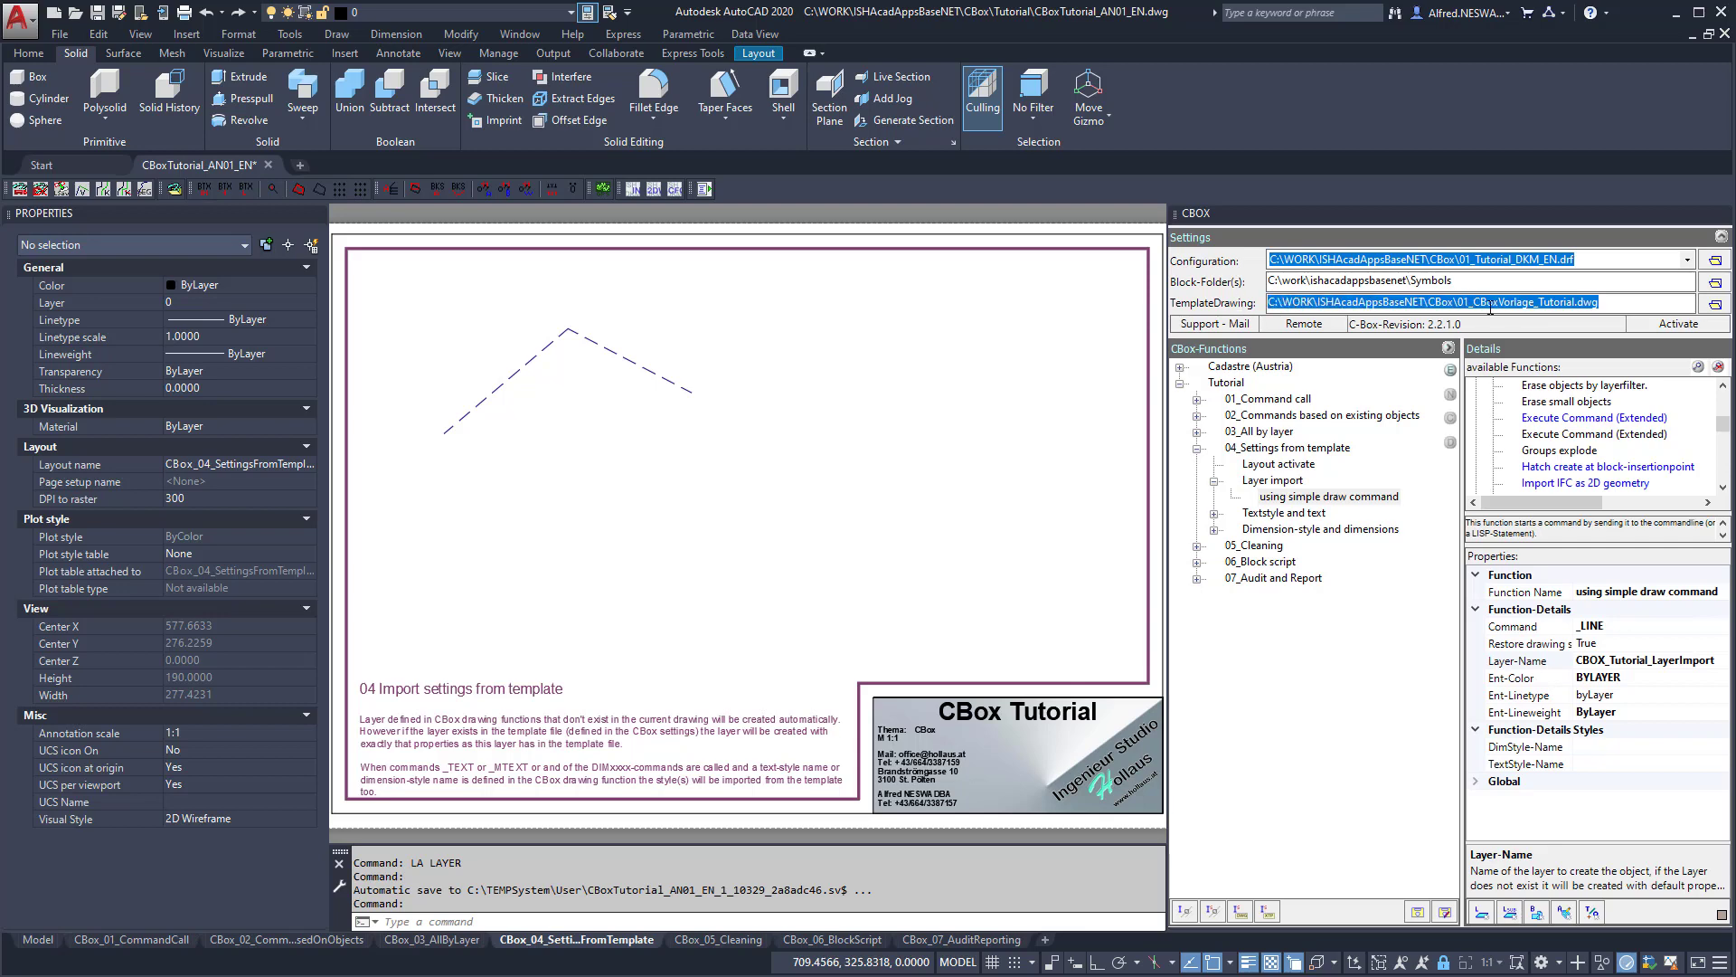
Examine the block folder path in the CBox settings and read its explanation of search paths.
drag(1458, 280, 1263, 278)
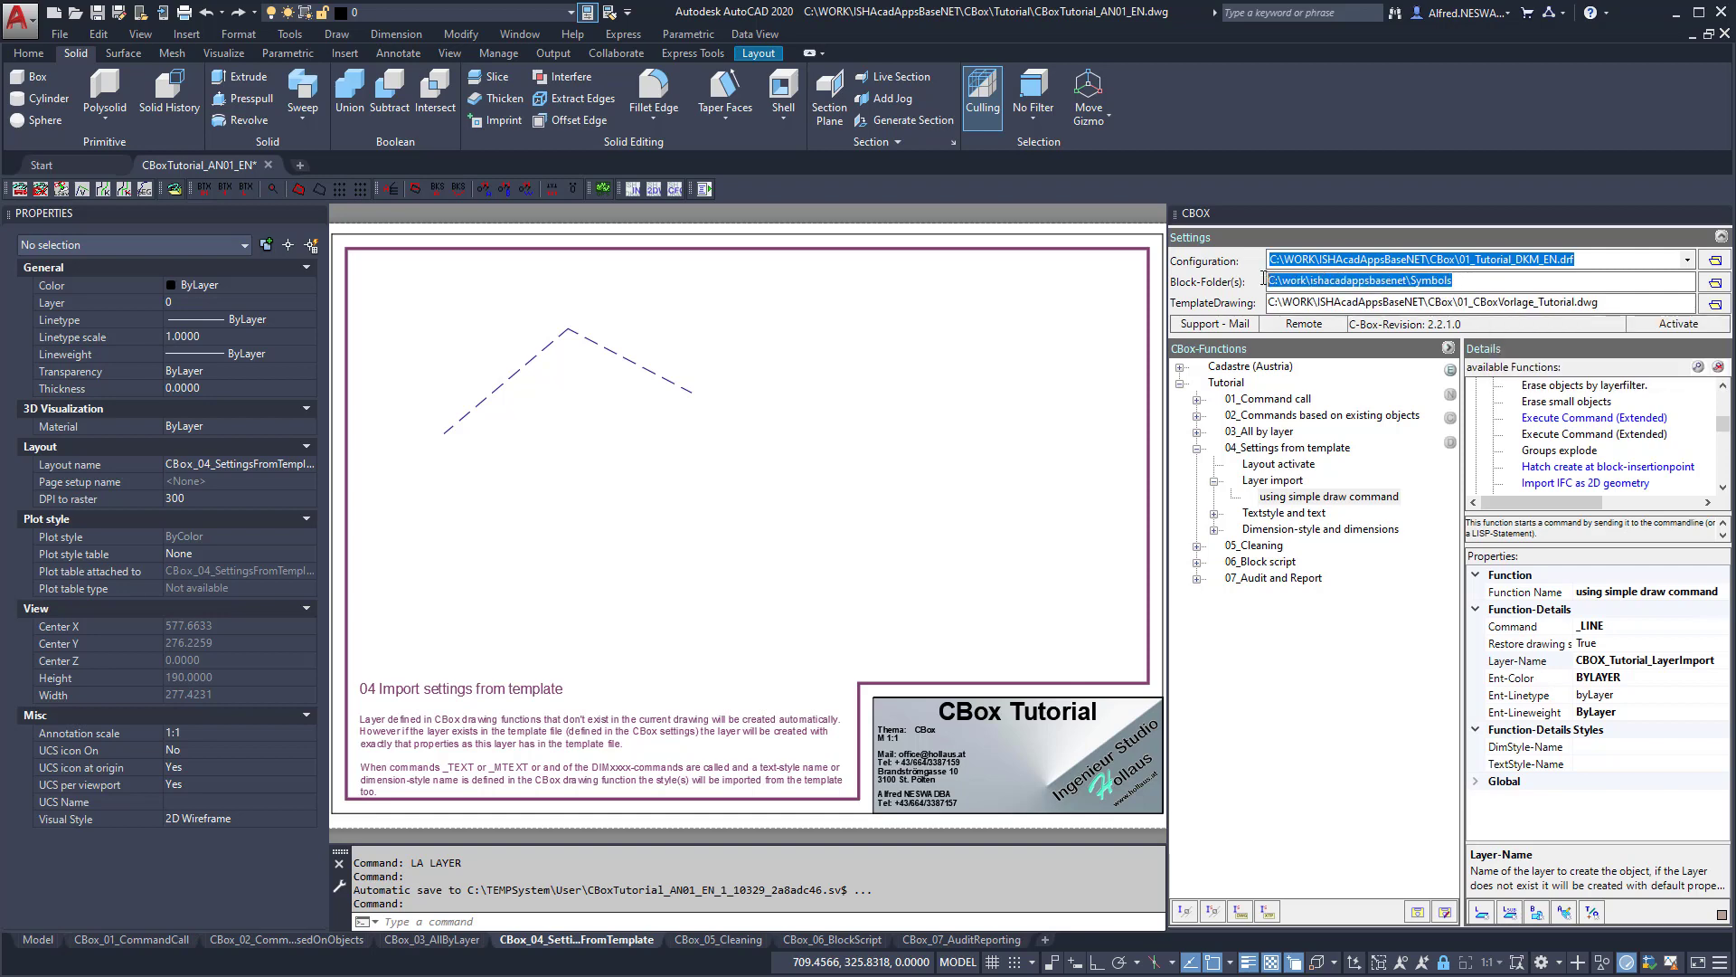
click(1459, 280)
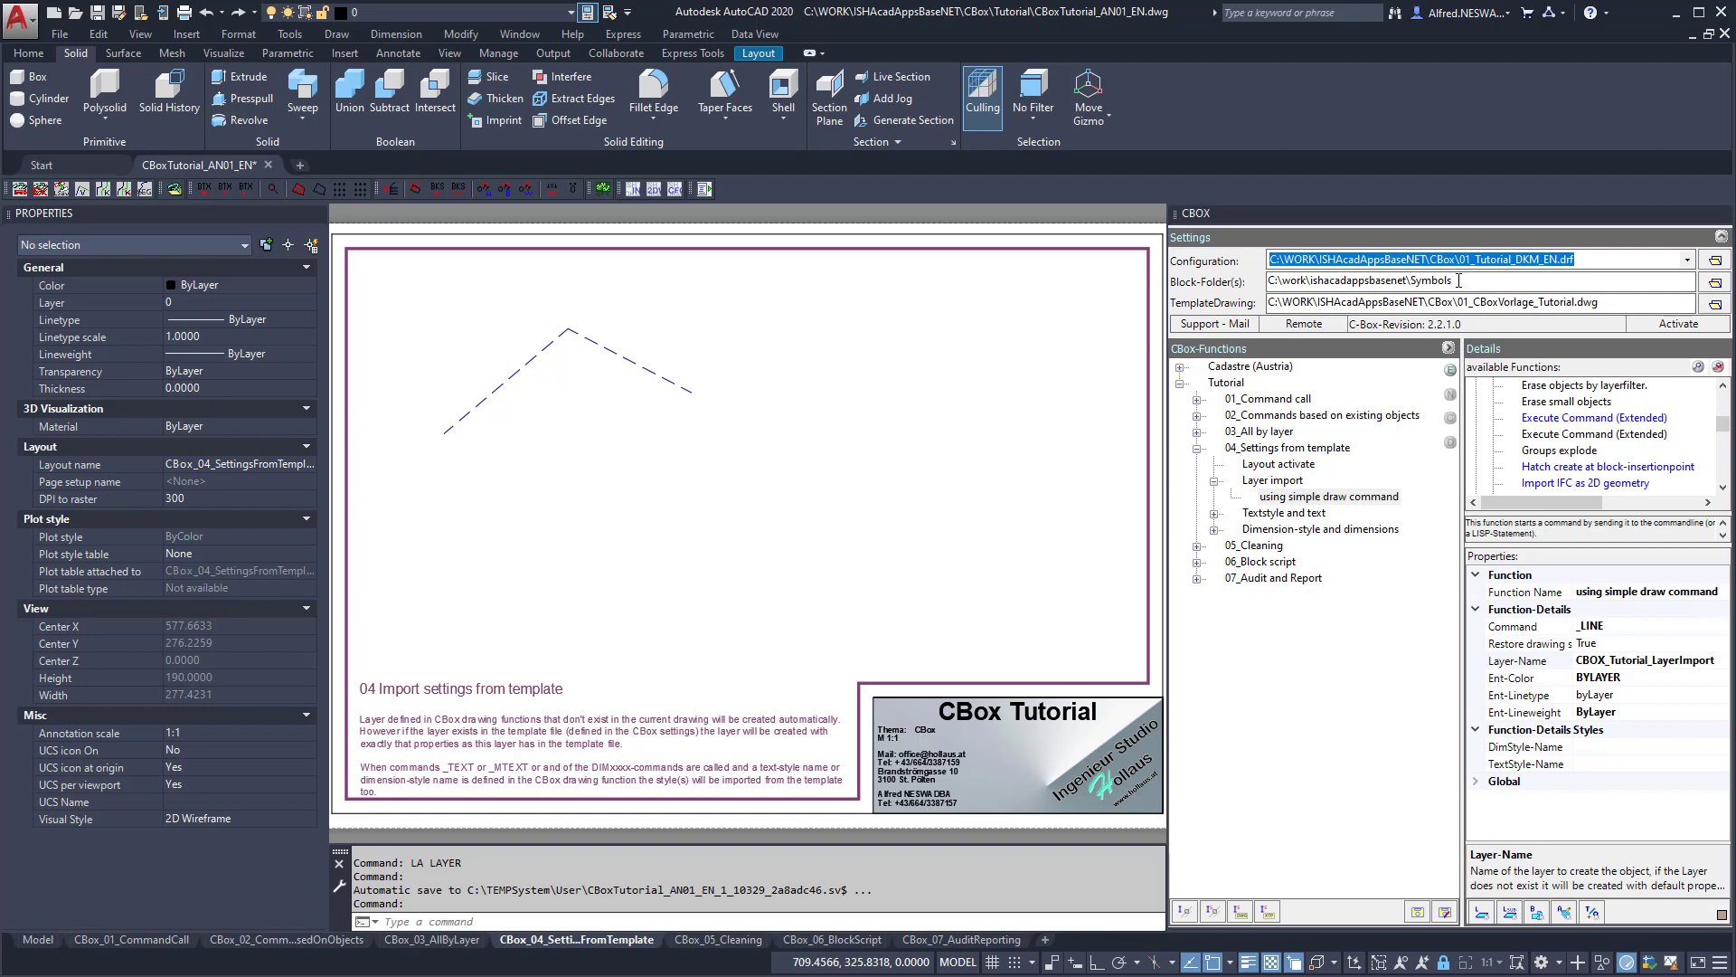
drag(1459, 280, 1270, 282)
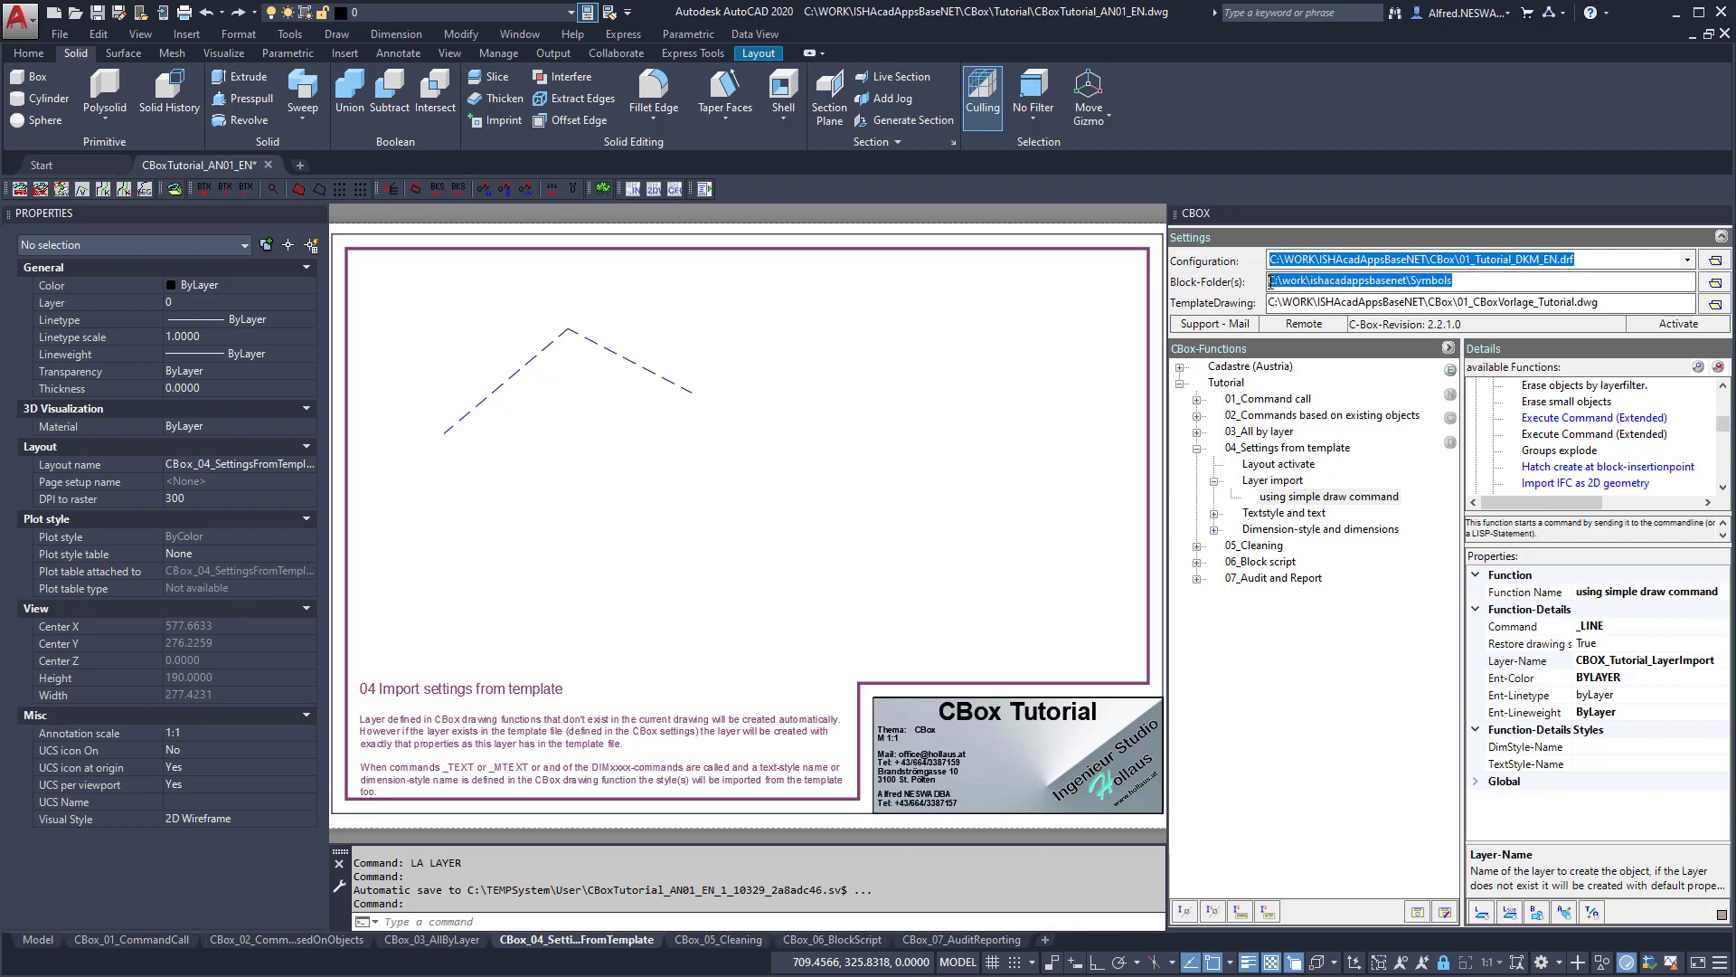
click(1459, 283)
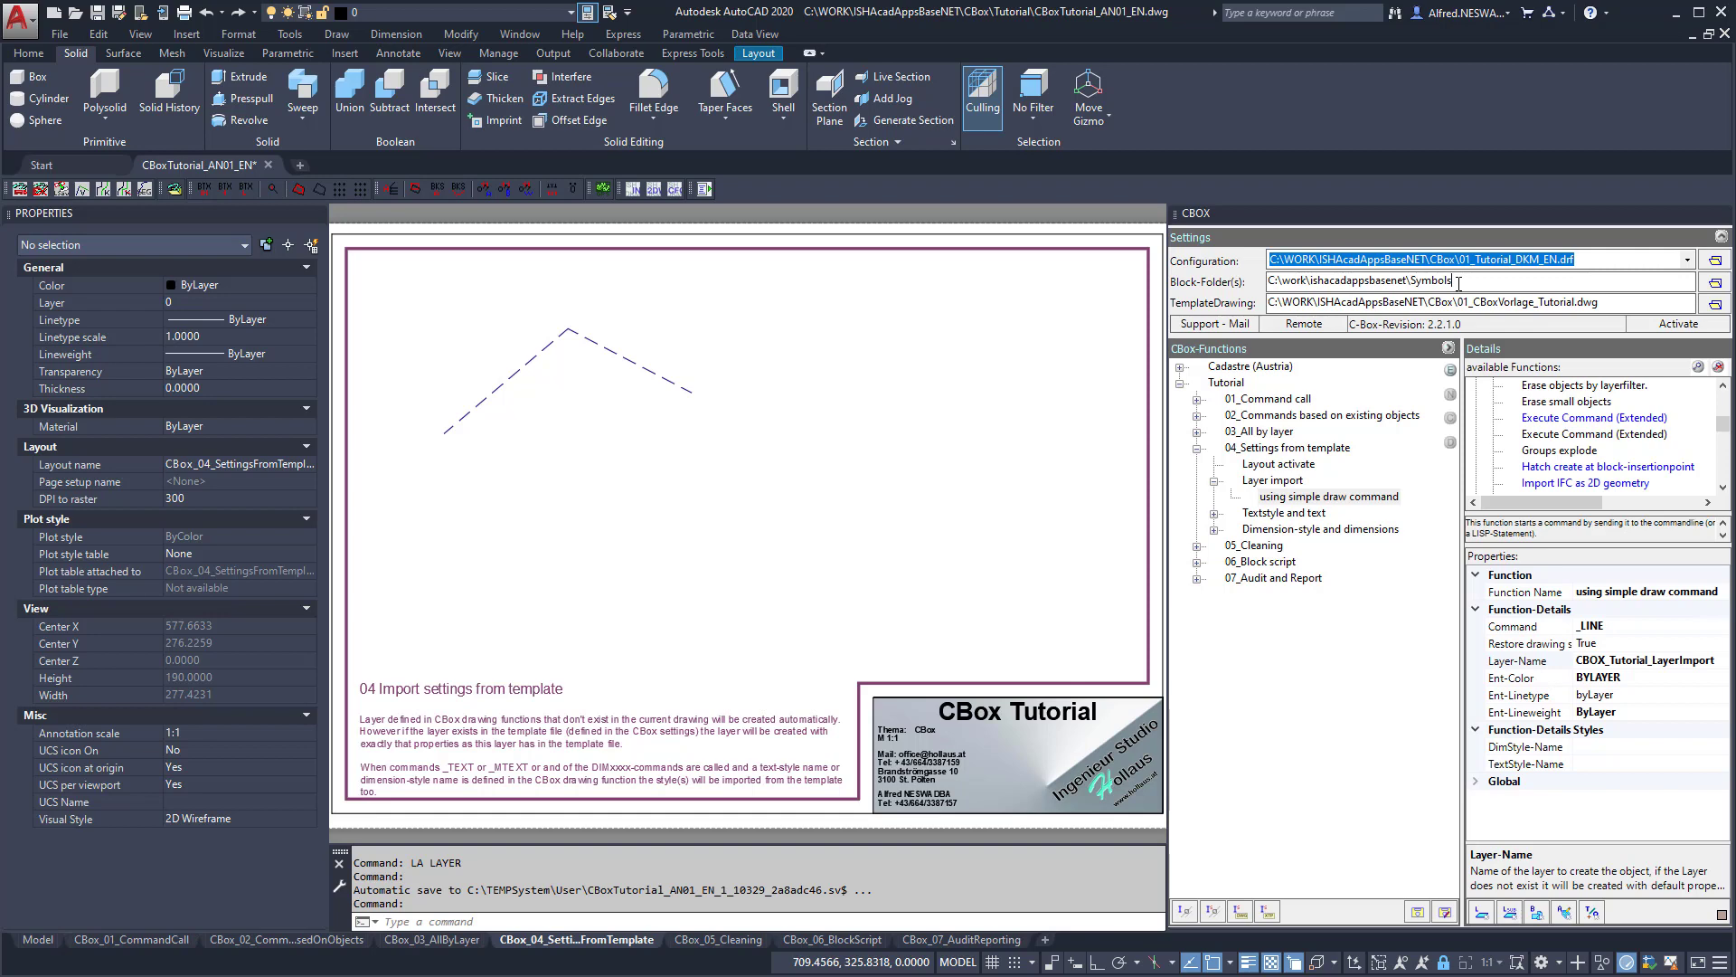
drag(1458, 283, 1253, 284)
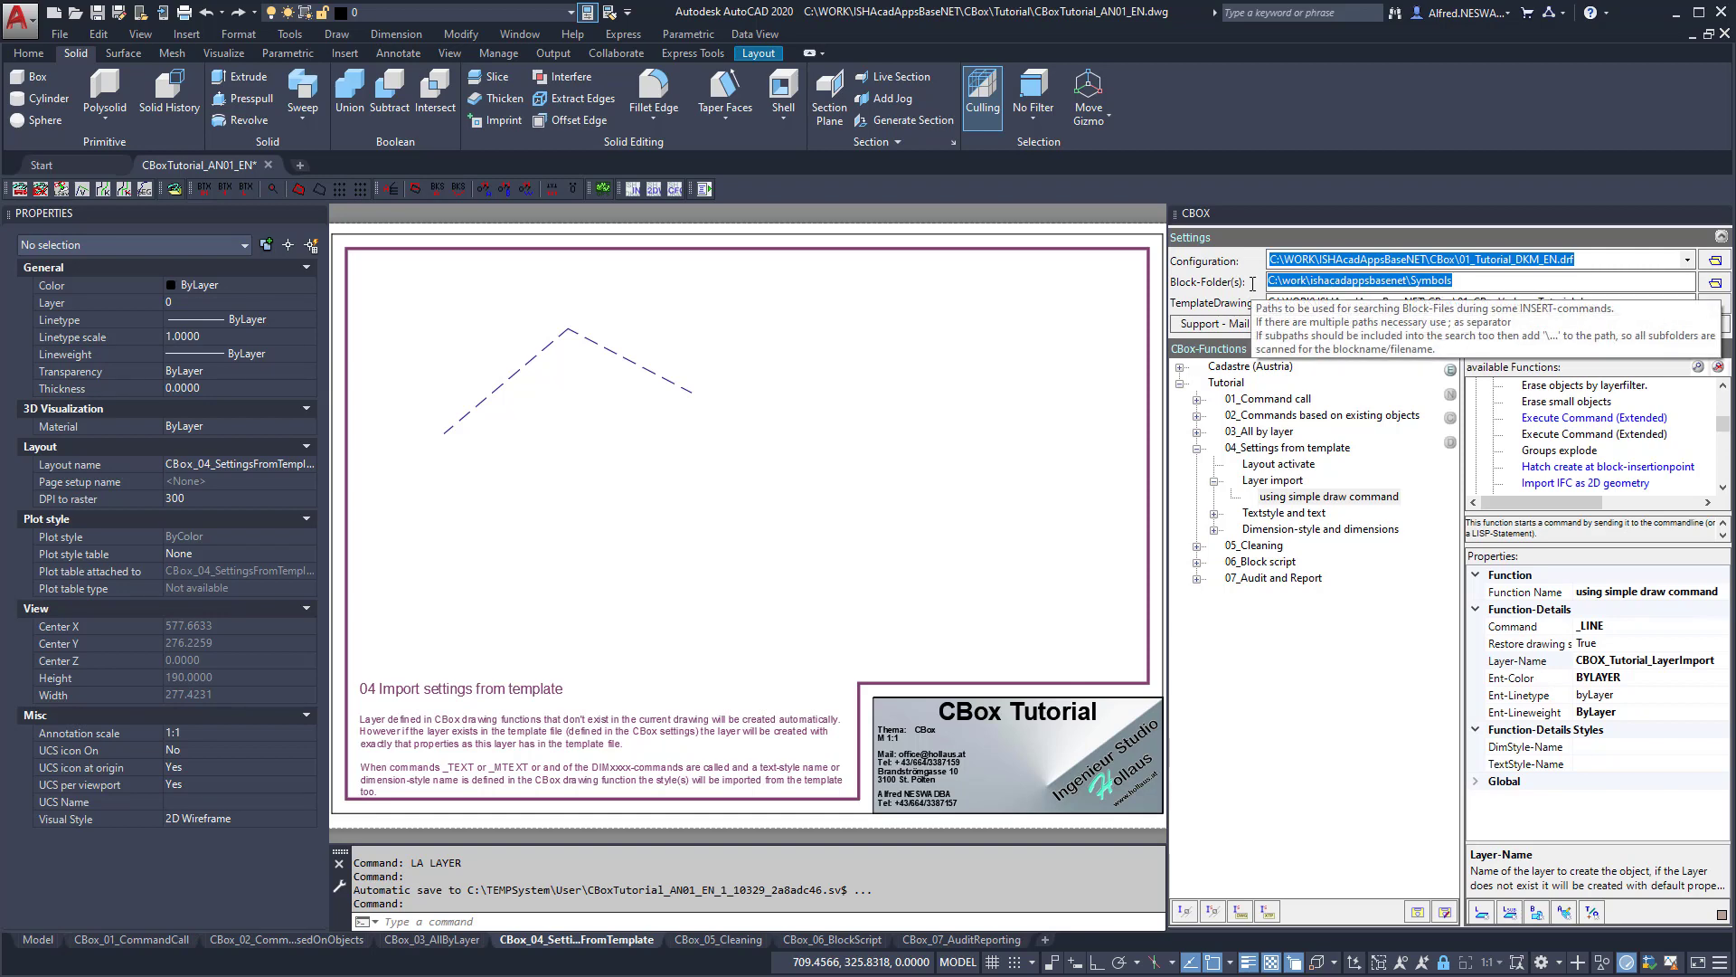
click(1495, 285)
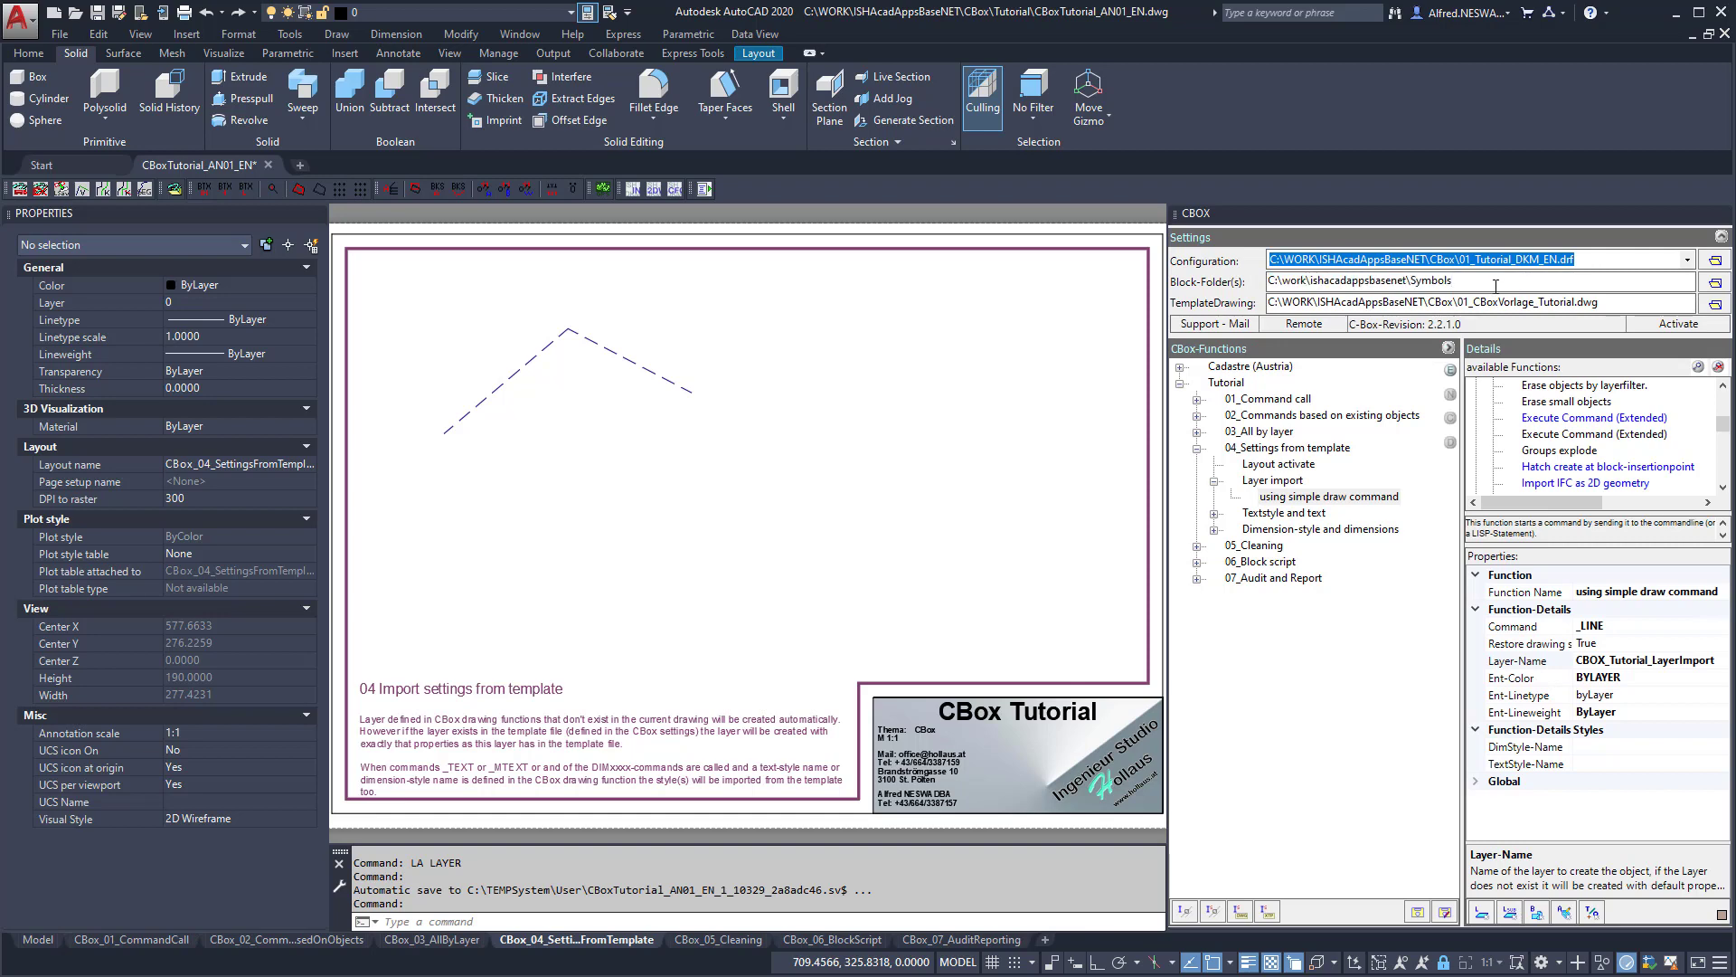
Expand the Textstyle and text group and examine the layer, color and text style name of the using command _TEXT function.
click(1214, 512)
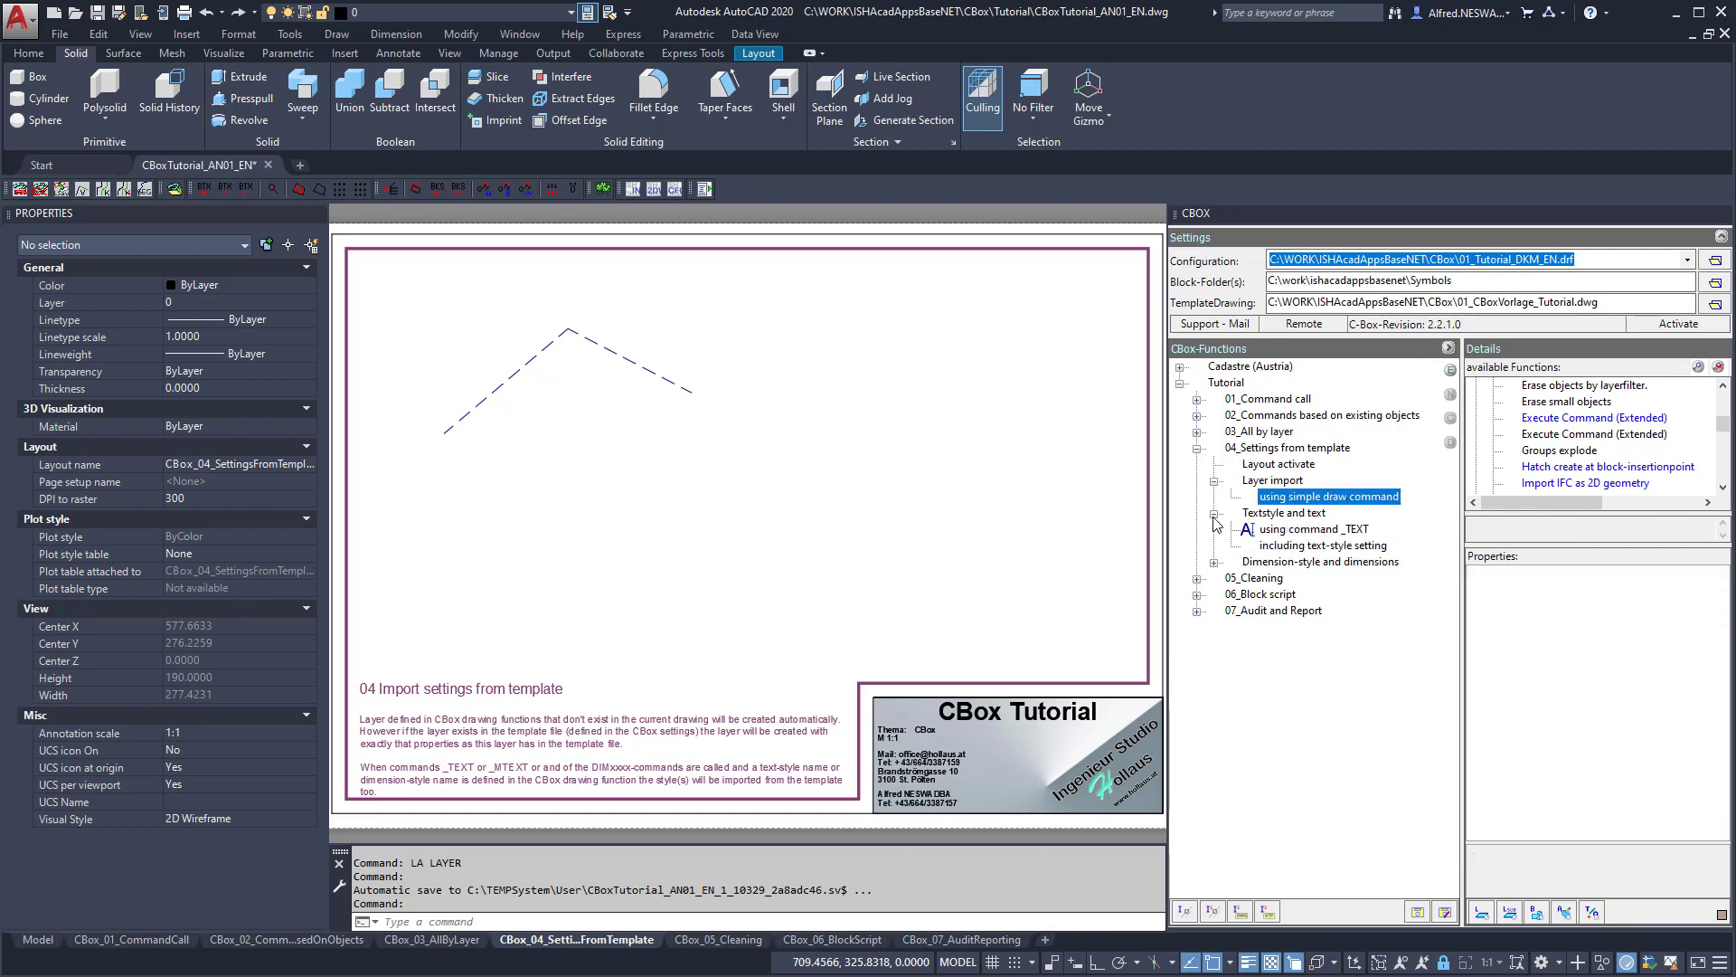
click(1277, 531)
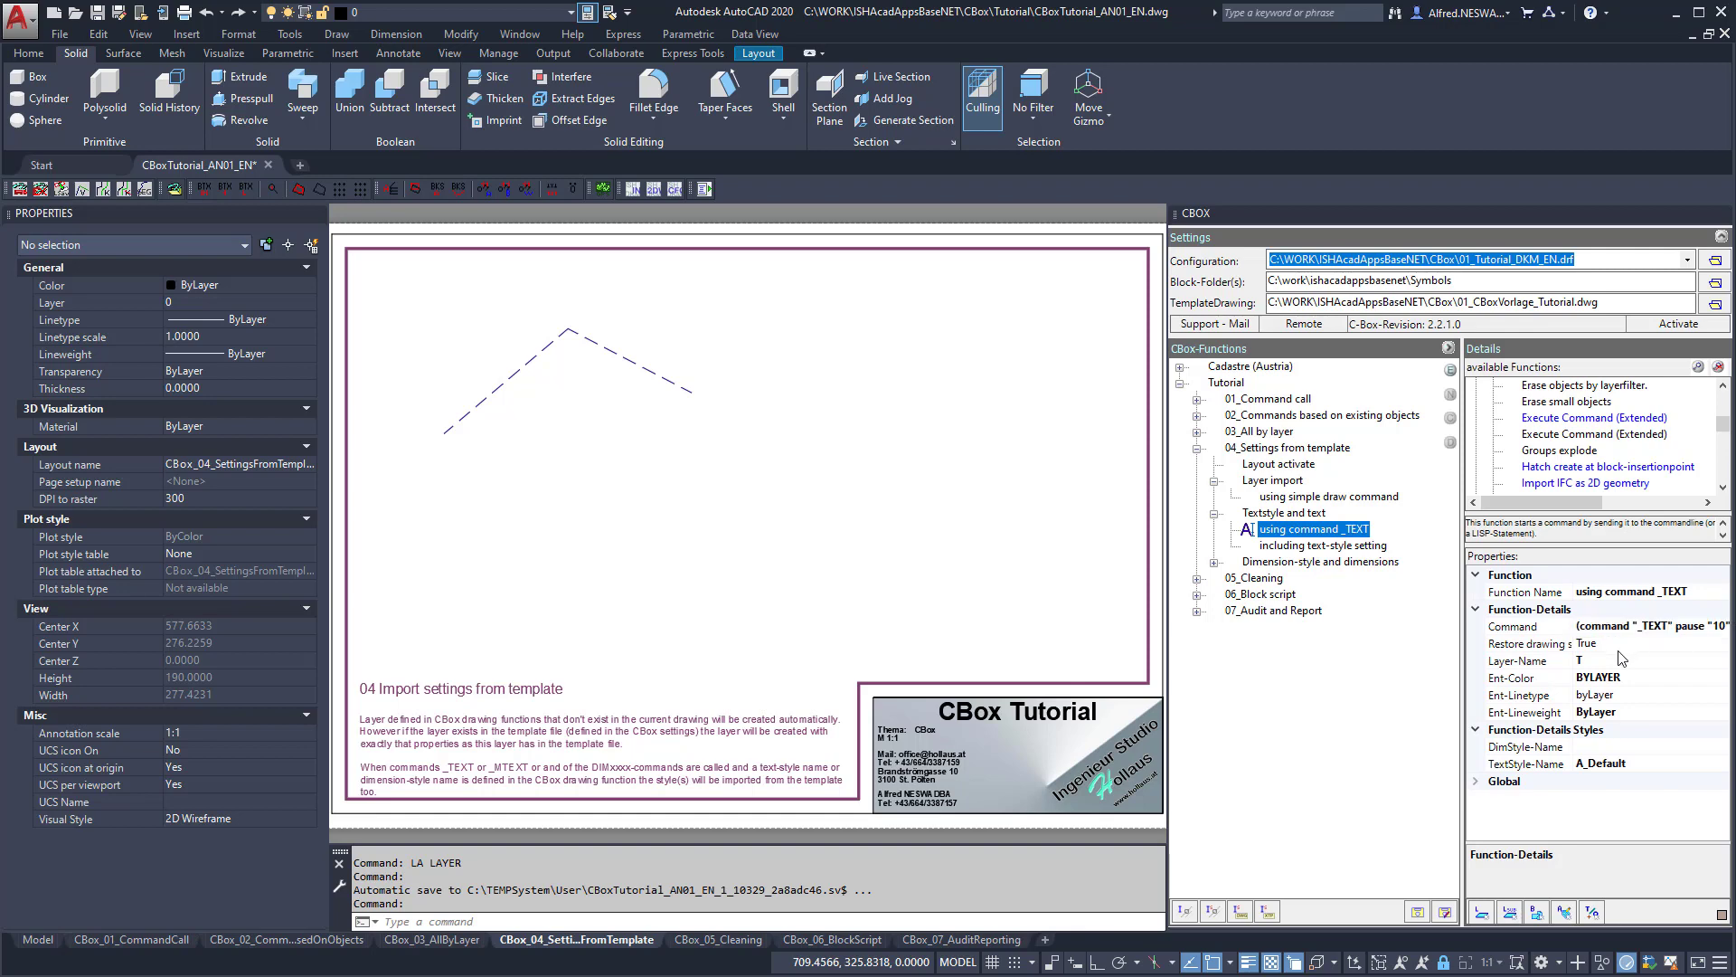
click(1592, 667)
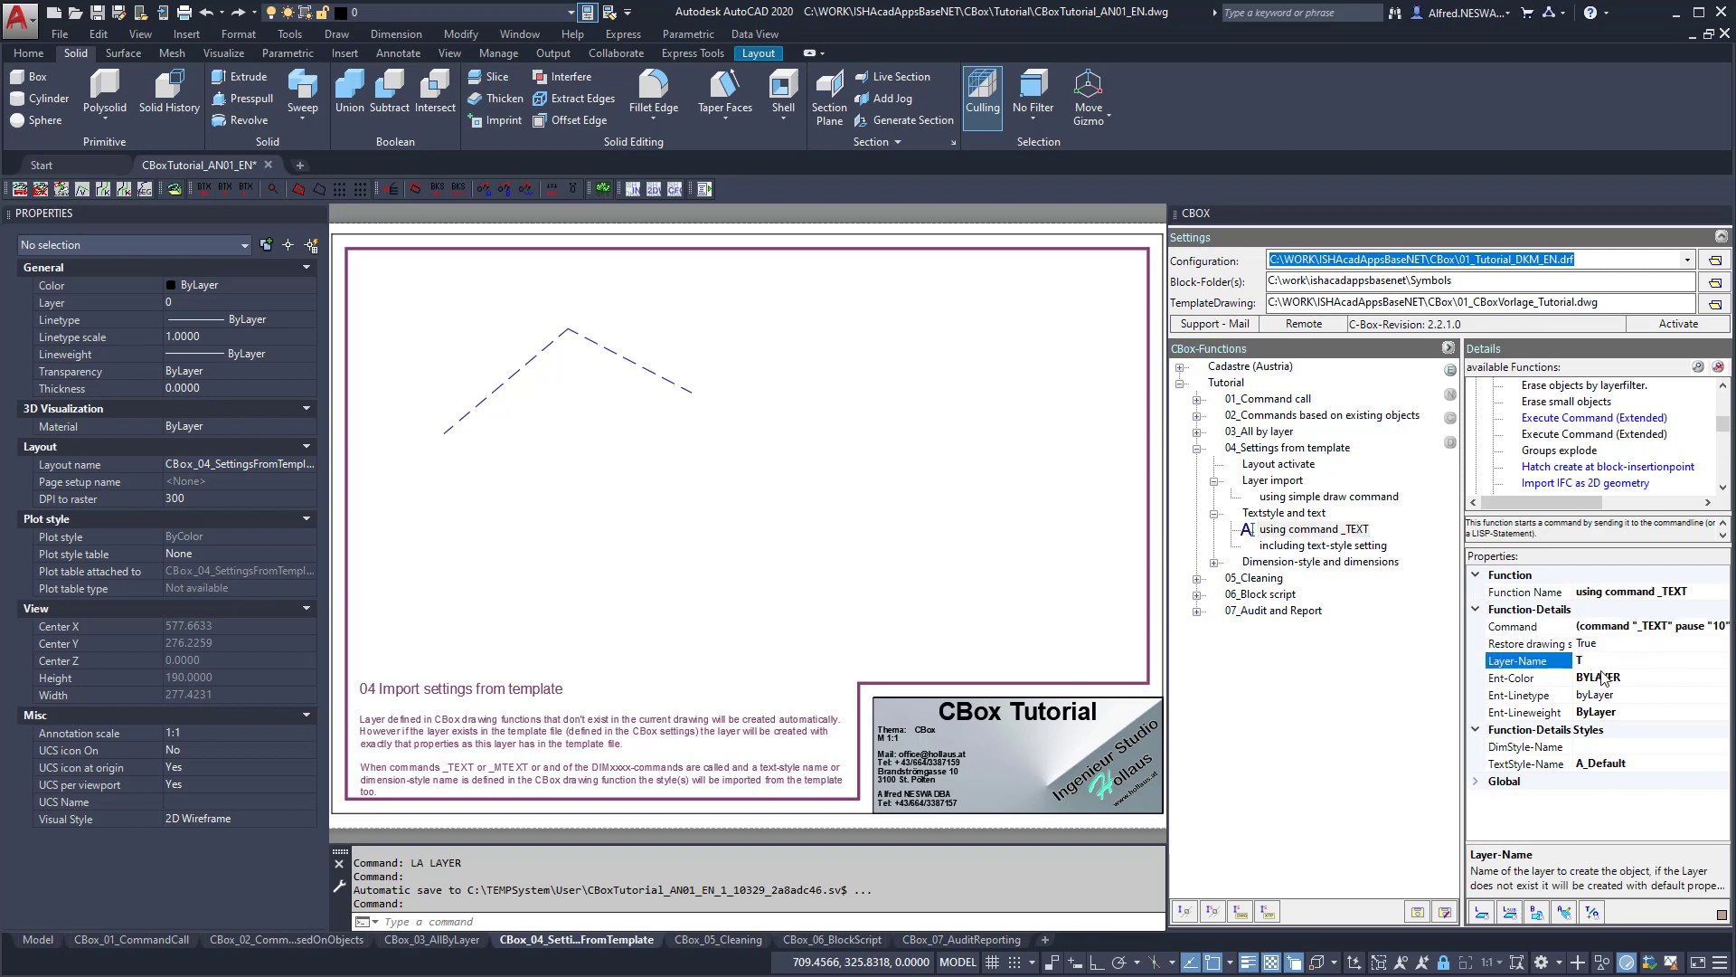
click(1621, 680)
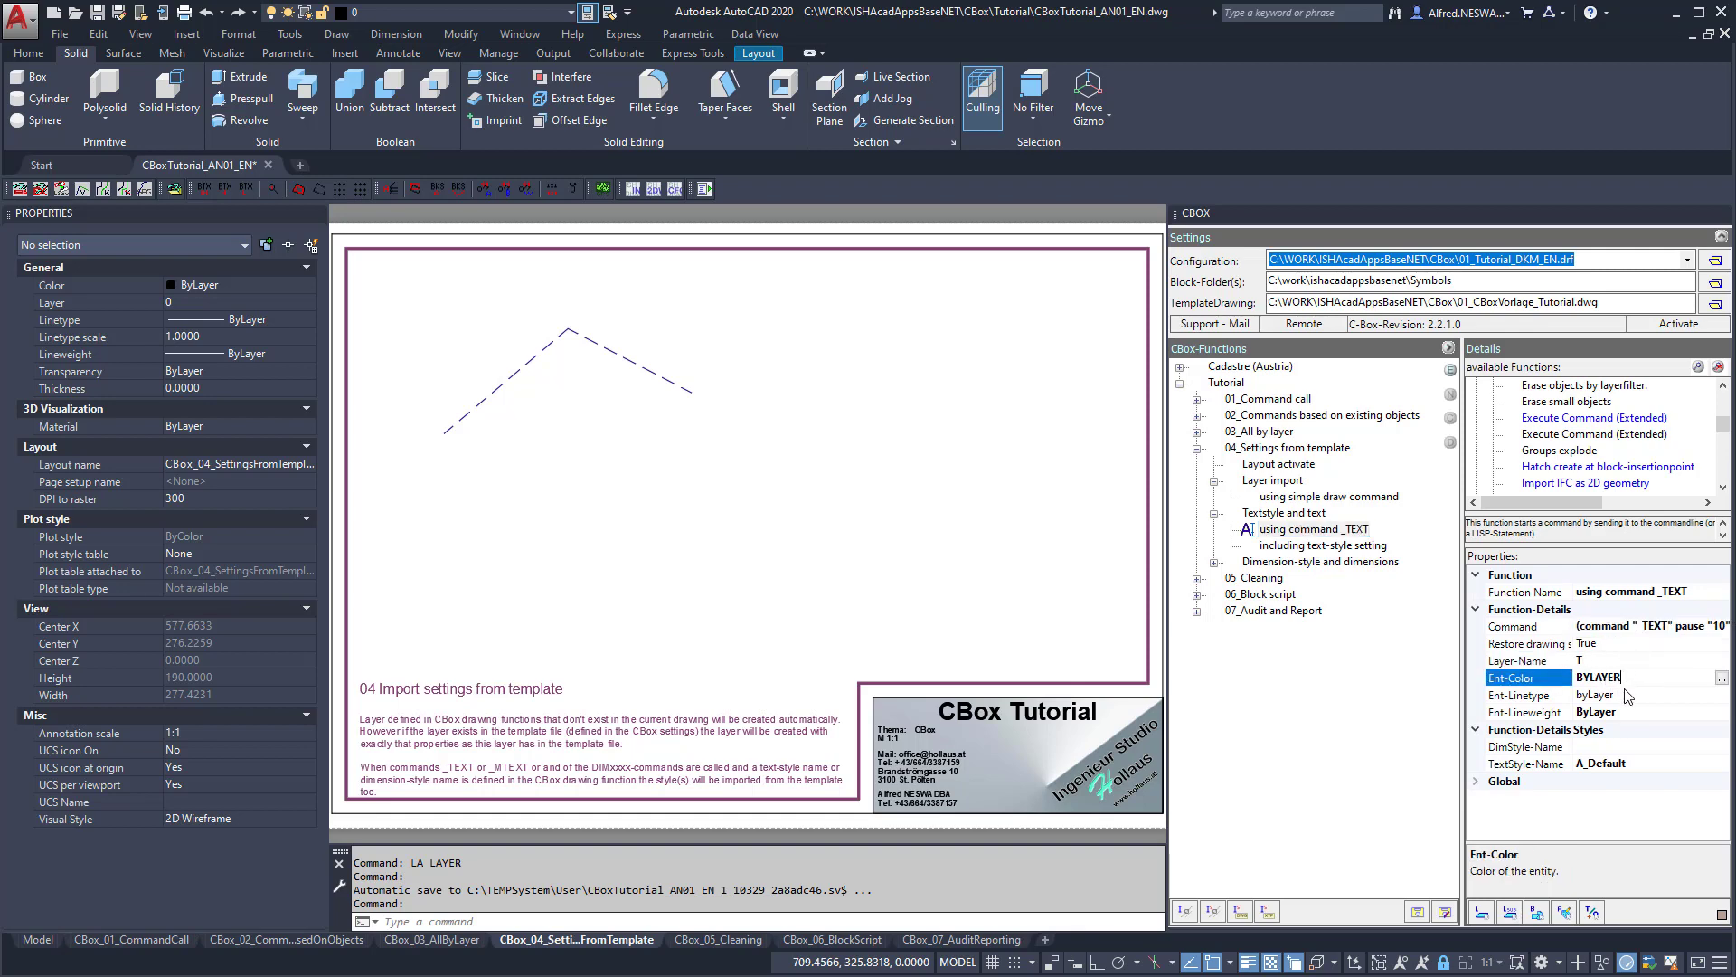
click(1548, 770)
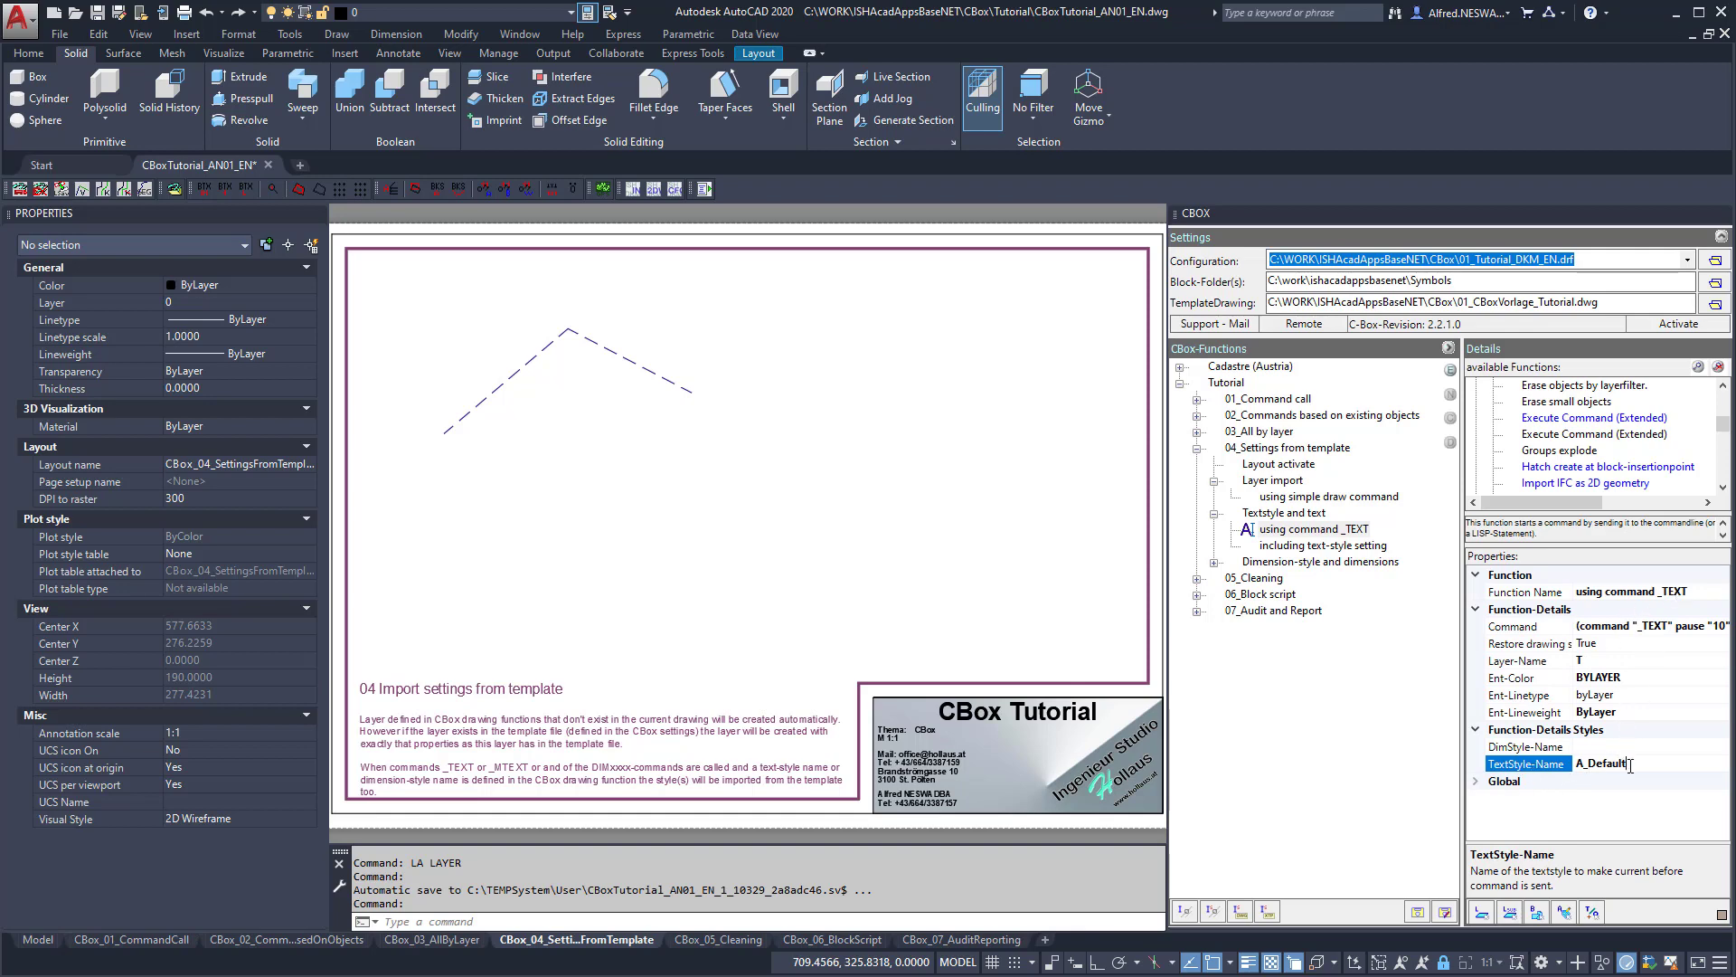
click(1561, 770)
Open the text style manager with _STYLE, check the drawing's style list for A_Default, and close it.
click(941, 477)
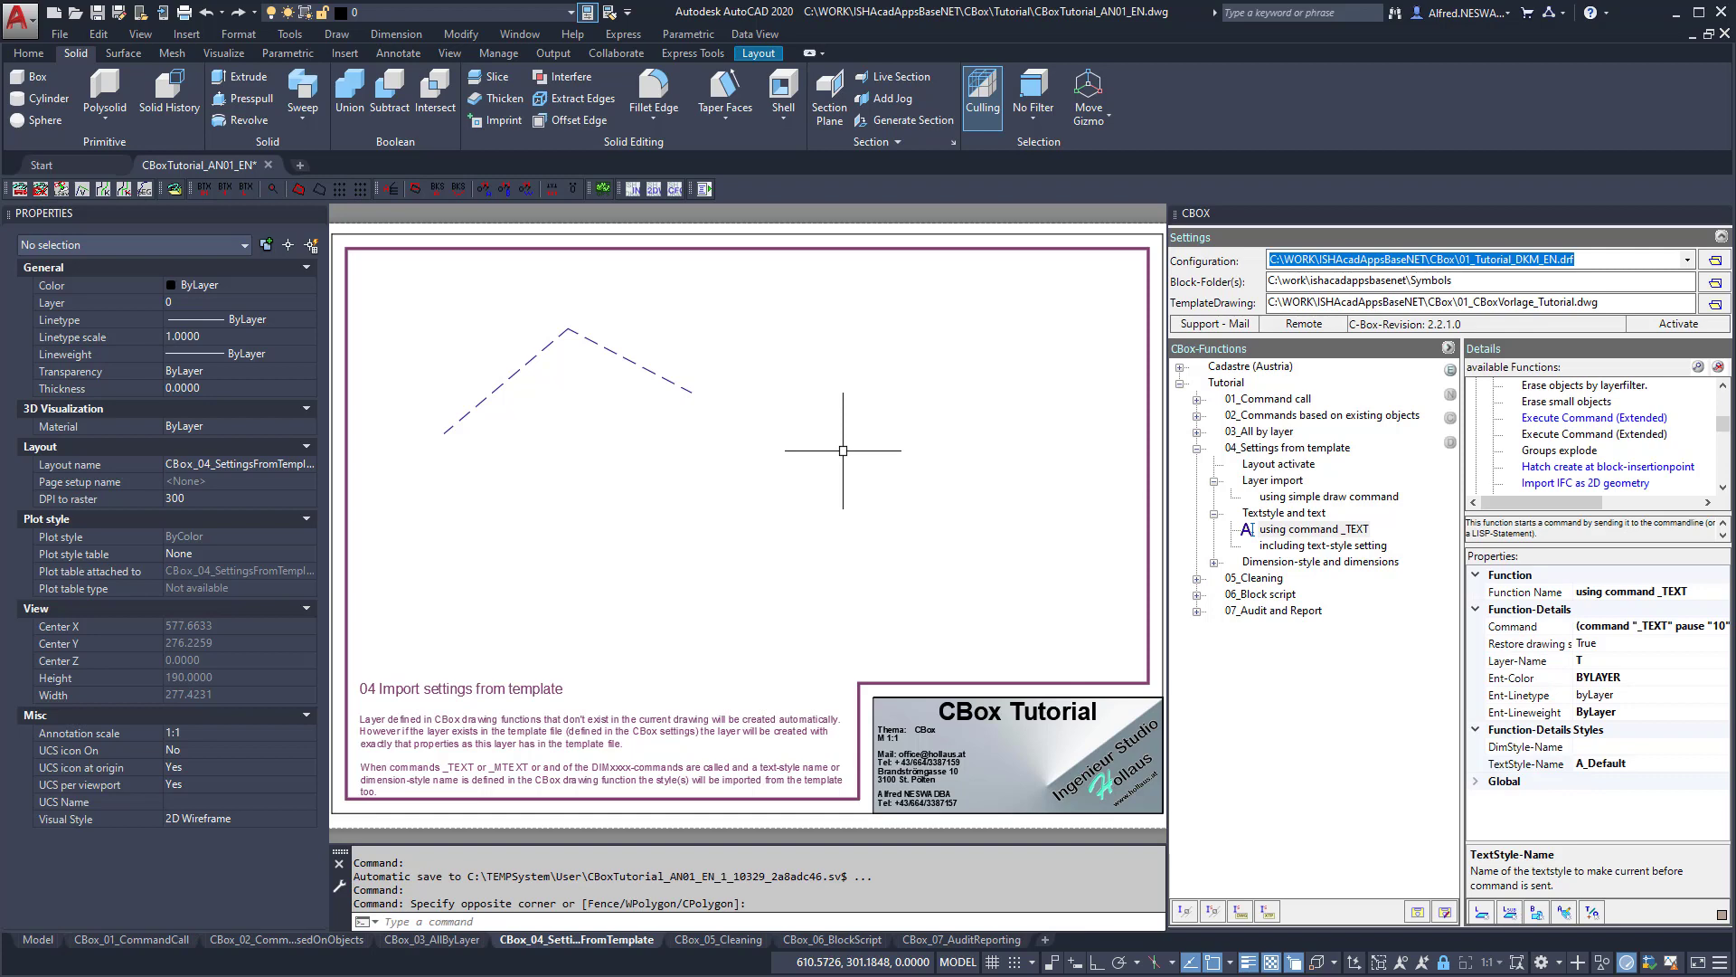
text(_STYLE)
key(Return)
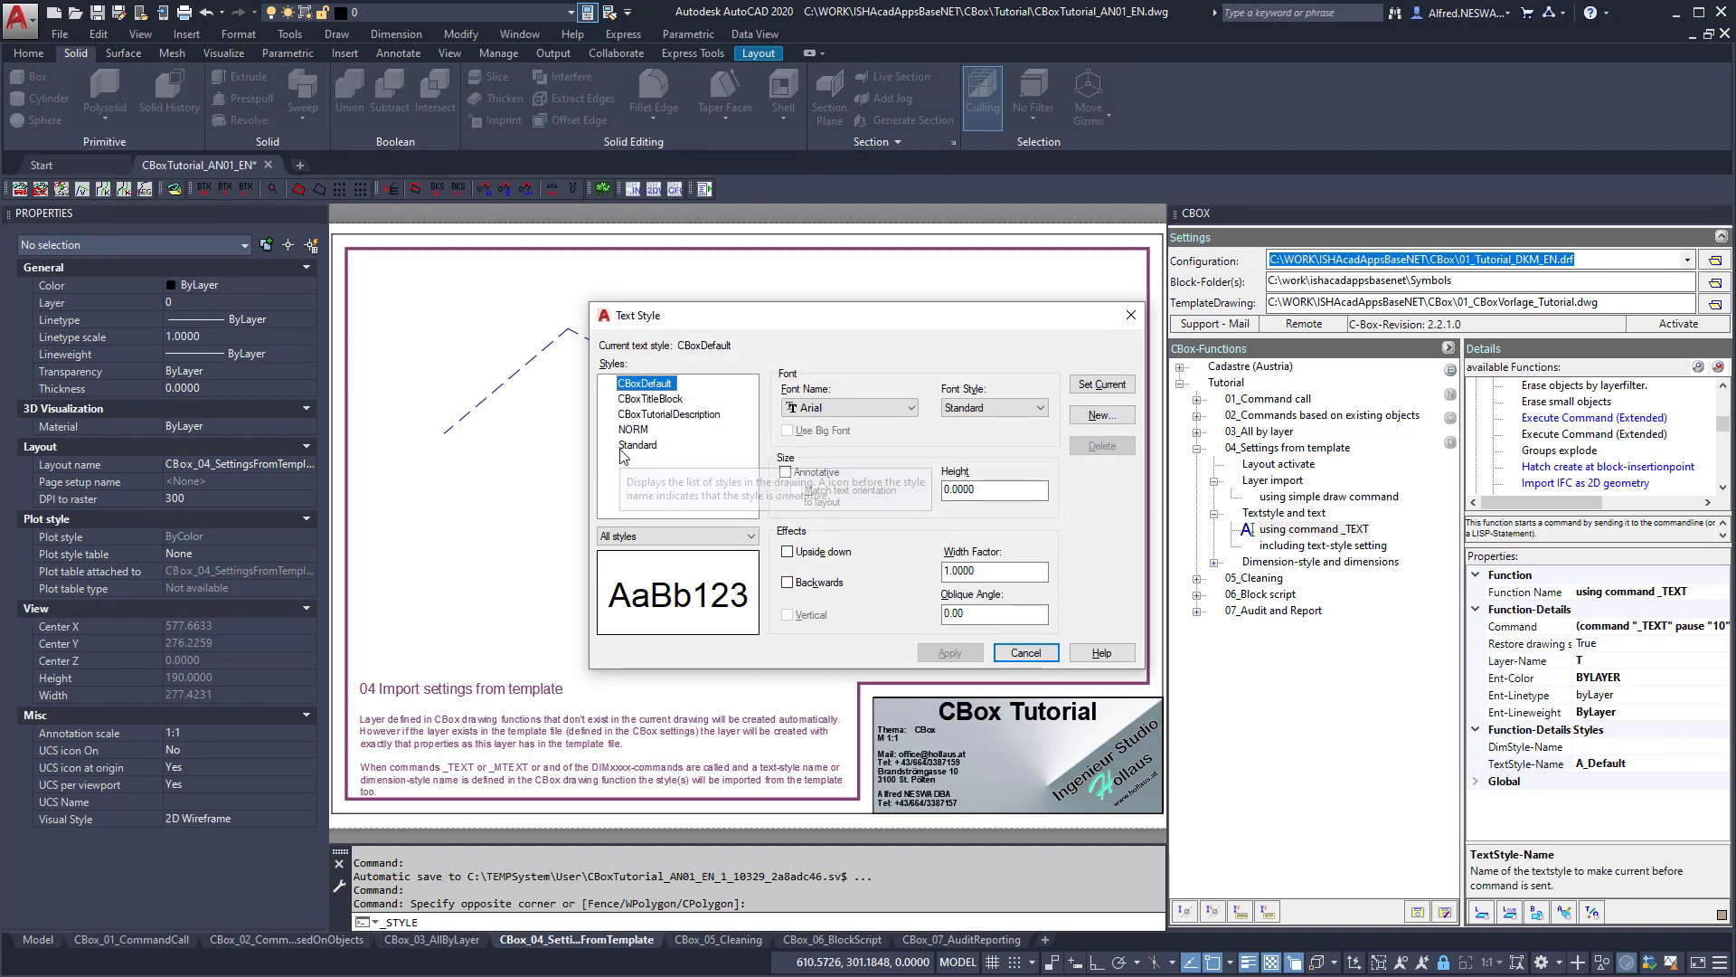
click(1025, 652)
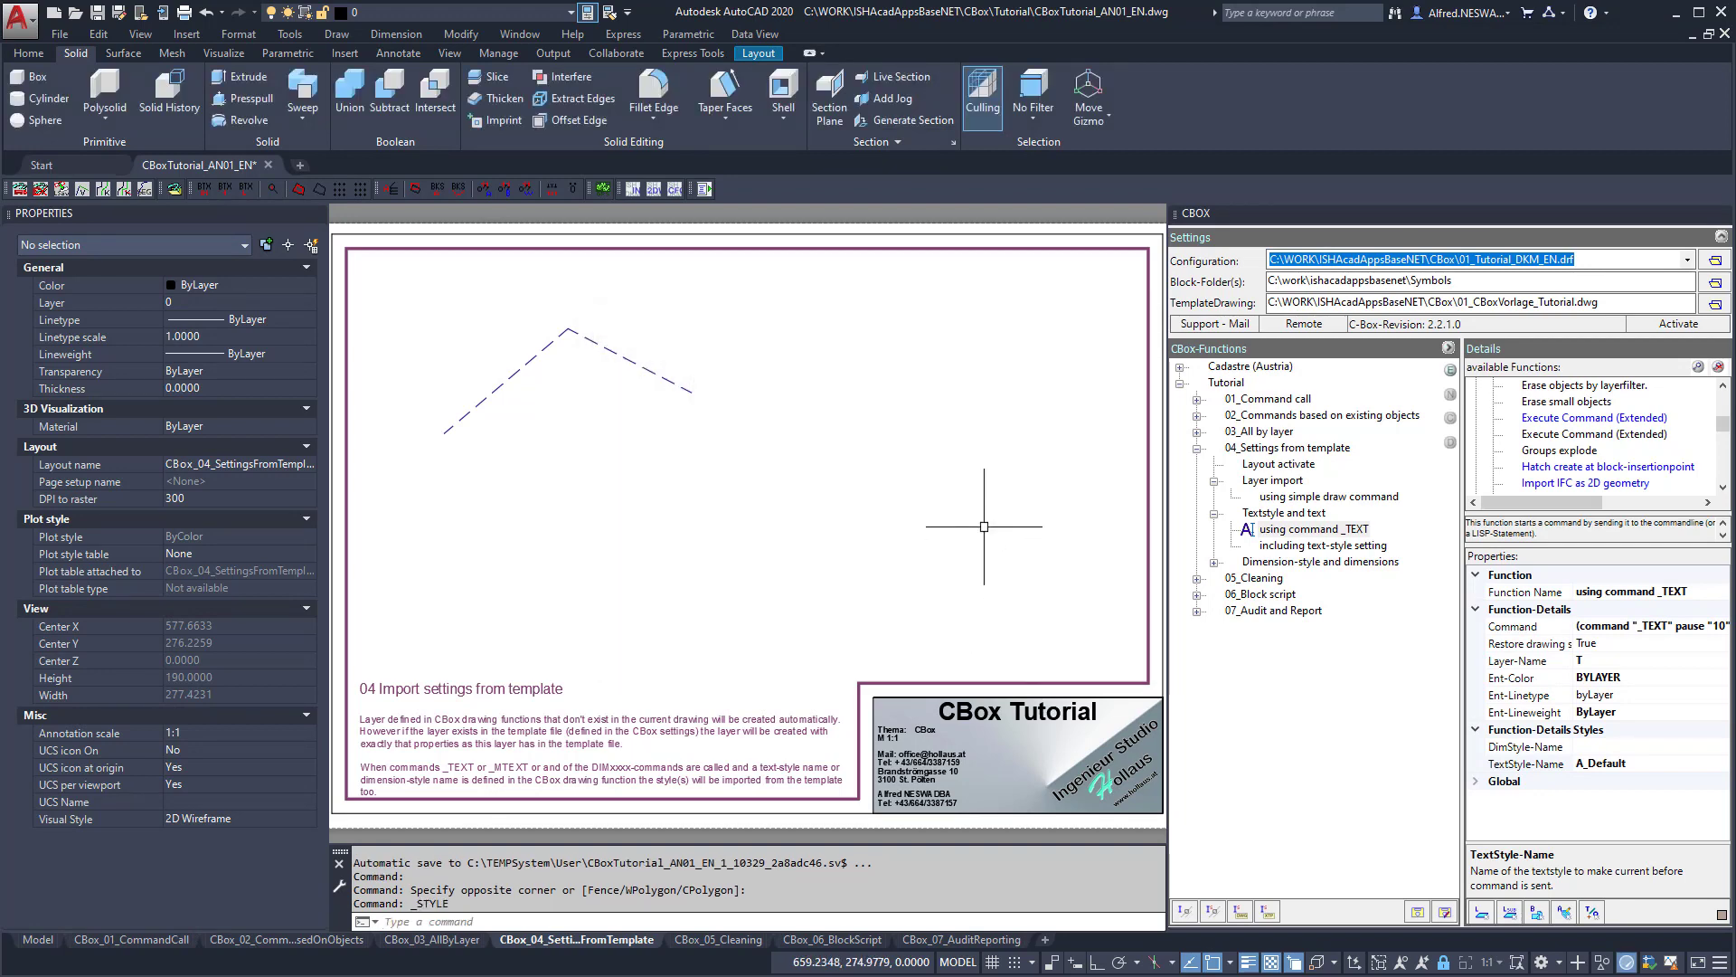
Run the using command _TEXT function, place the text ABDC below the lines, and select it to check its style.
double_click(1274, 535)
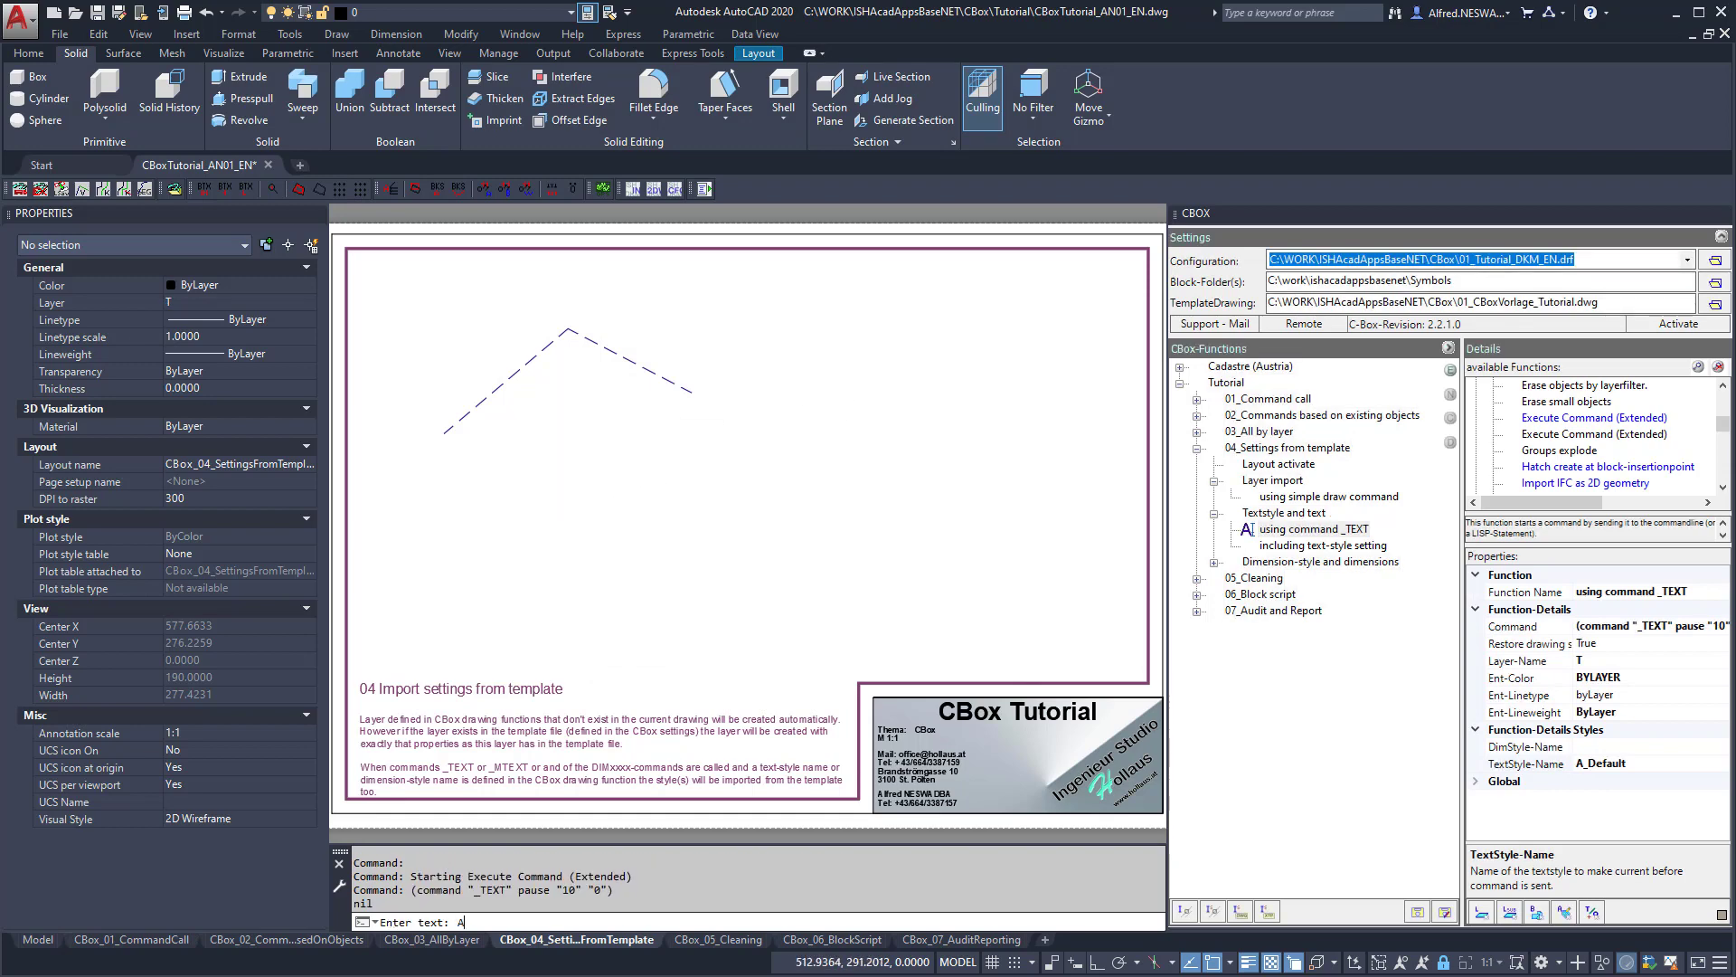
text(ABDC)
key(Return)
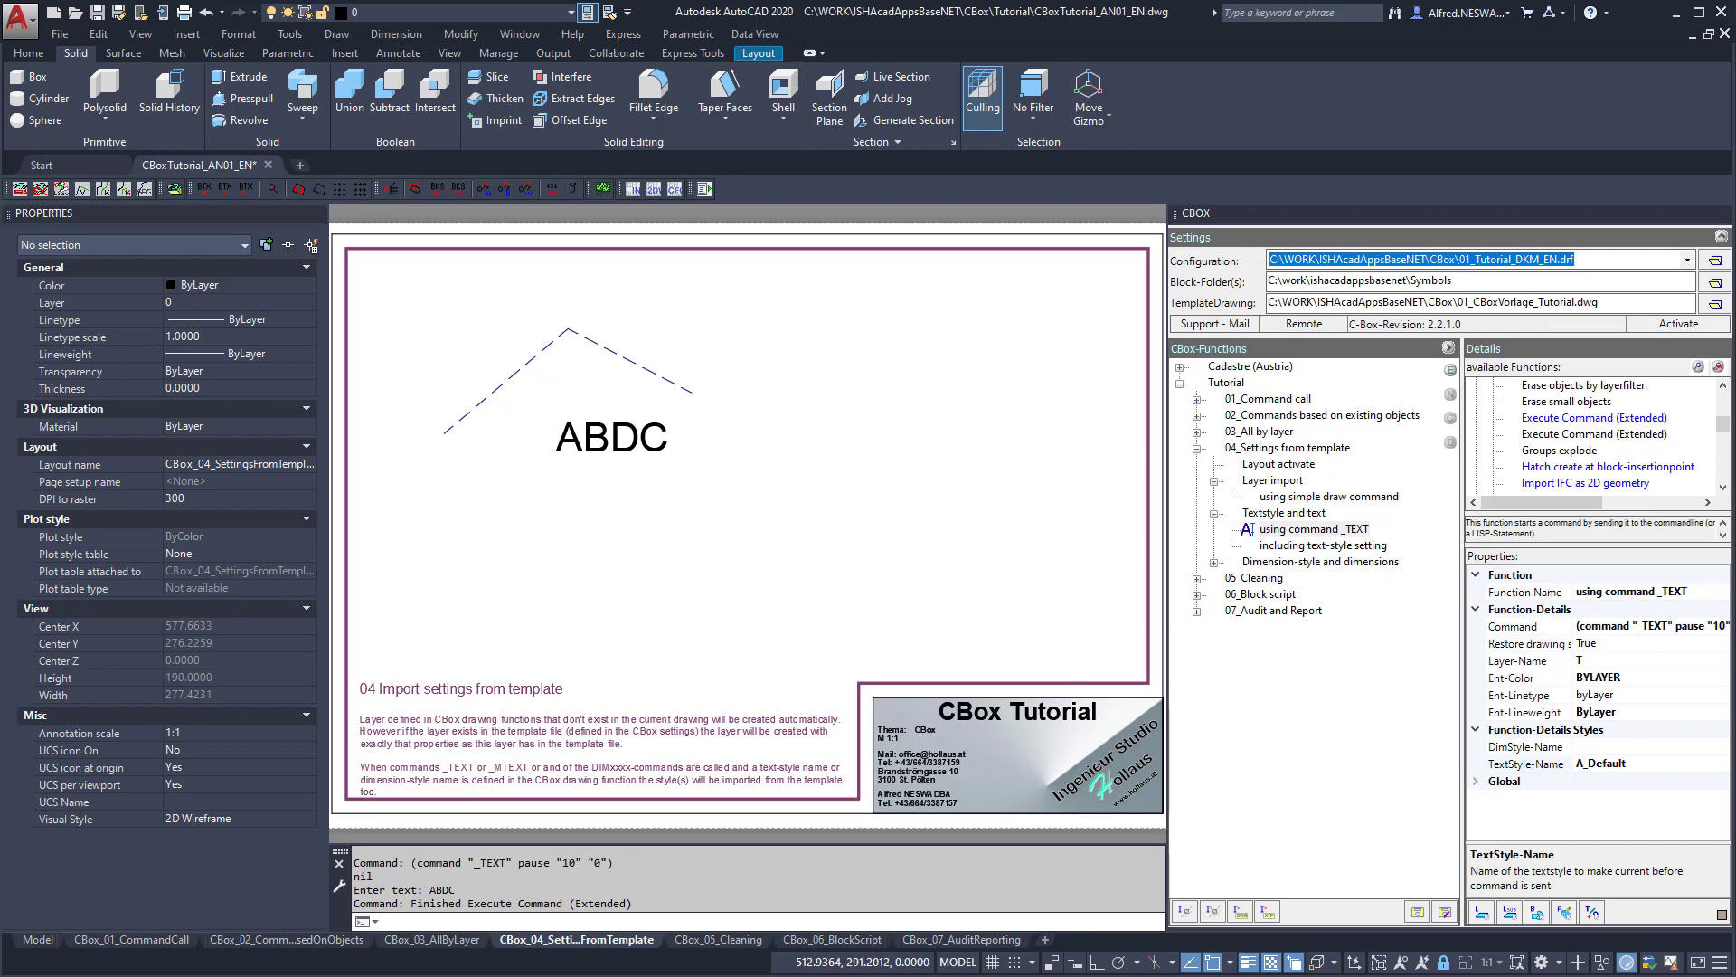
click(566, 437)
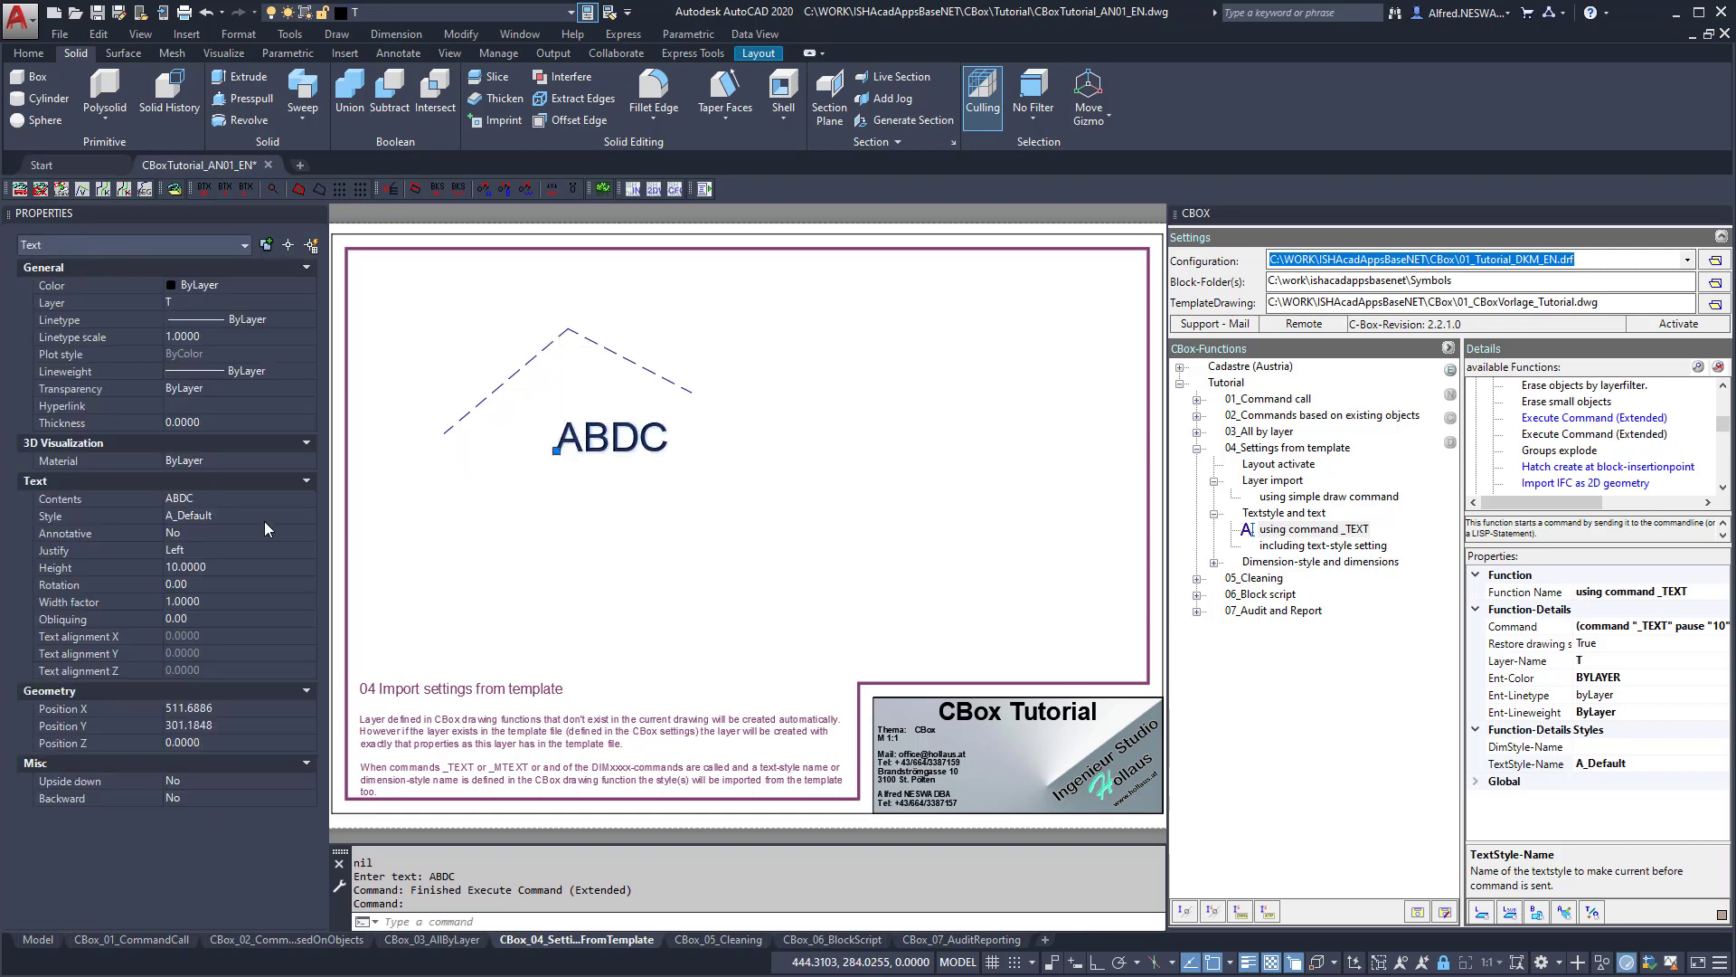
click(206, 513)
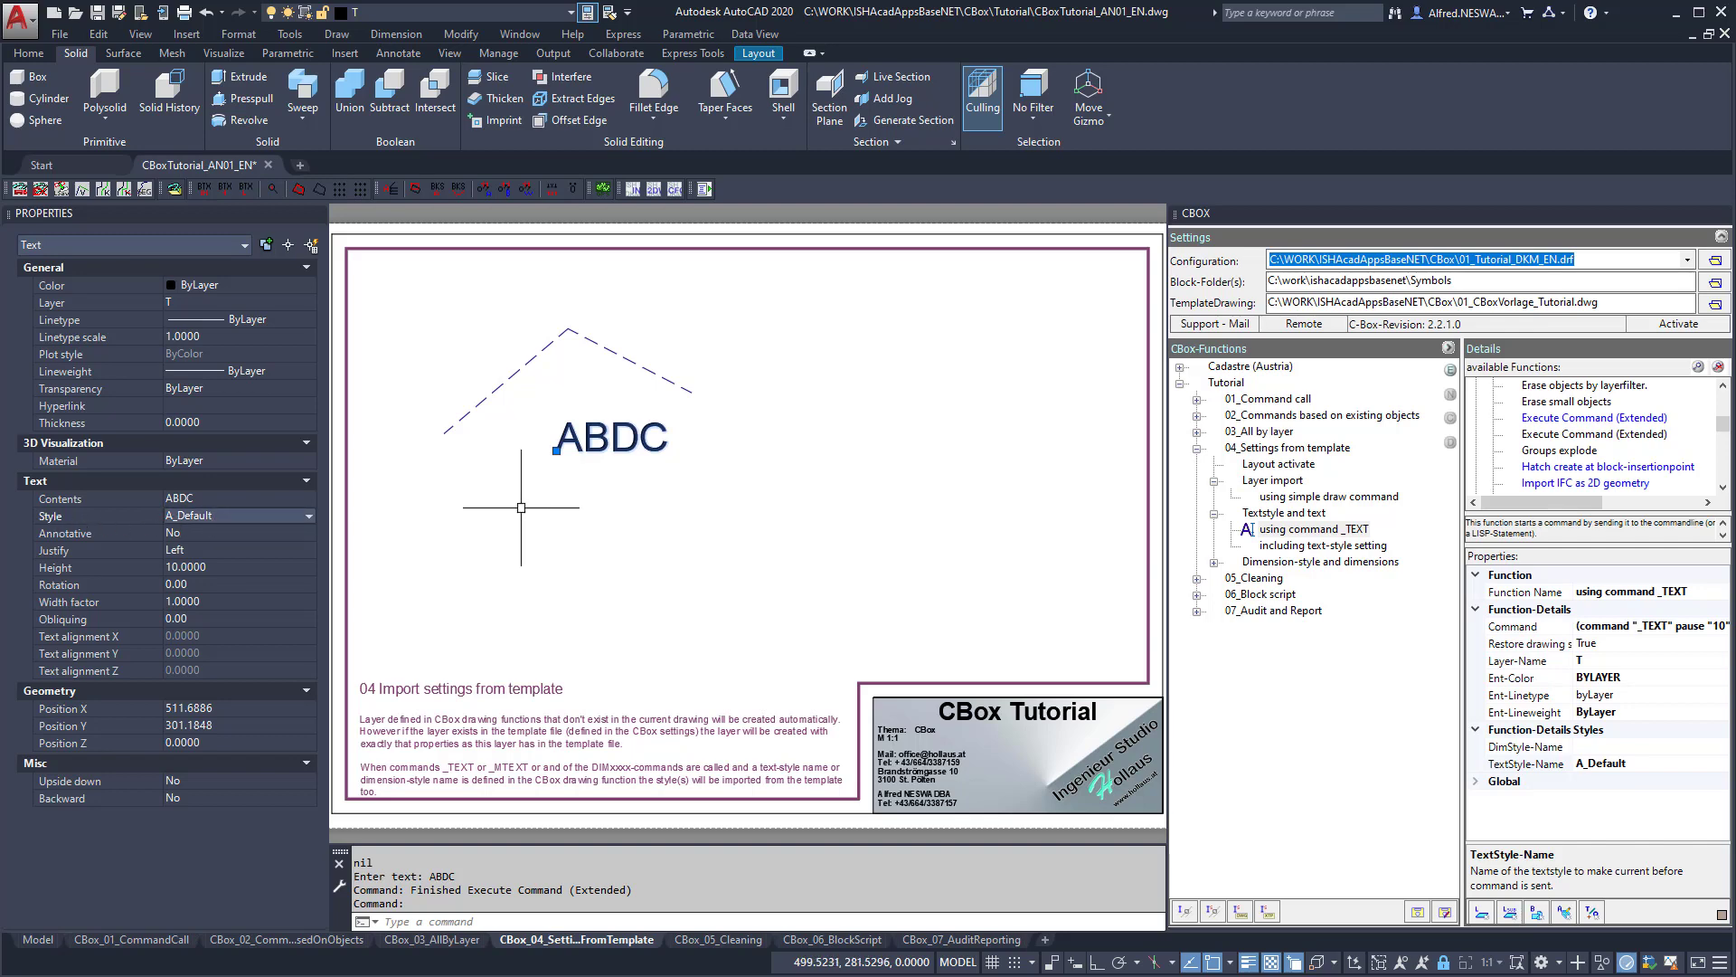
Deselect the ABDC text, open the text style manager with _STYLE to check for the A_Default style, and close it.
key(Escape)
key(Escape)
text(styl)
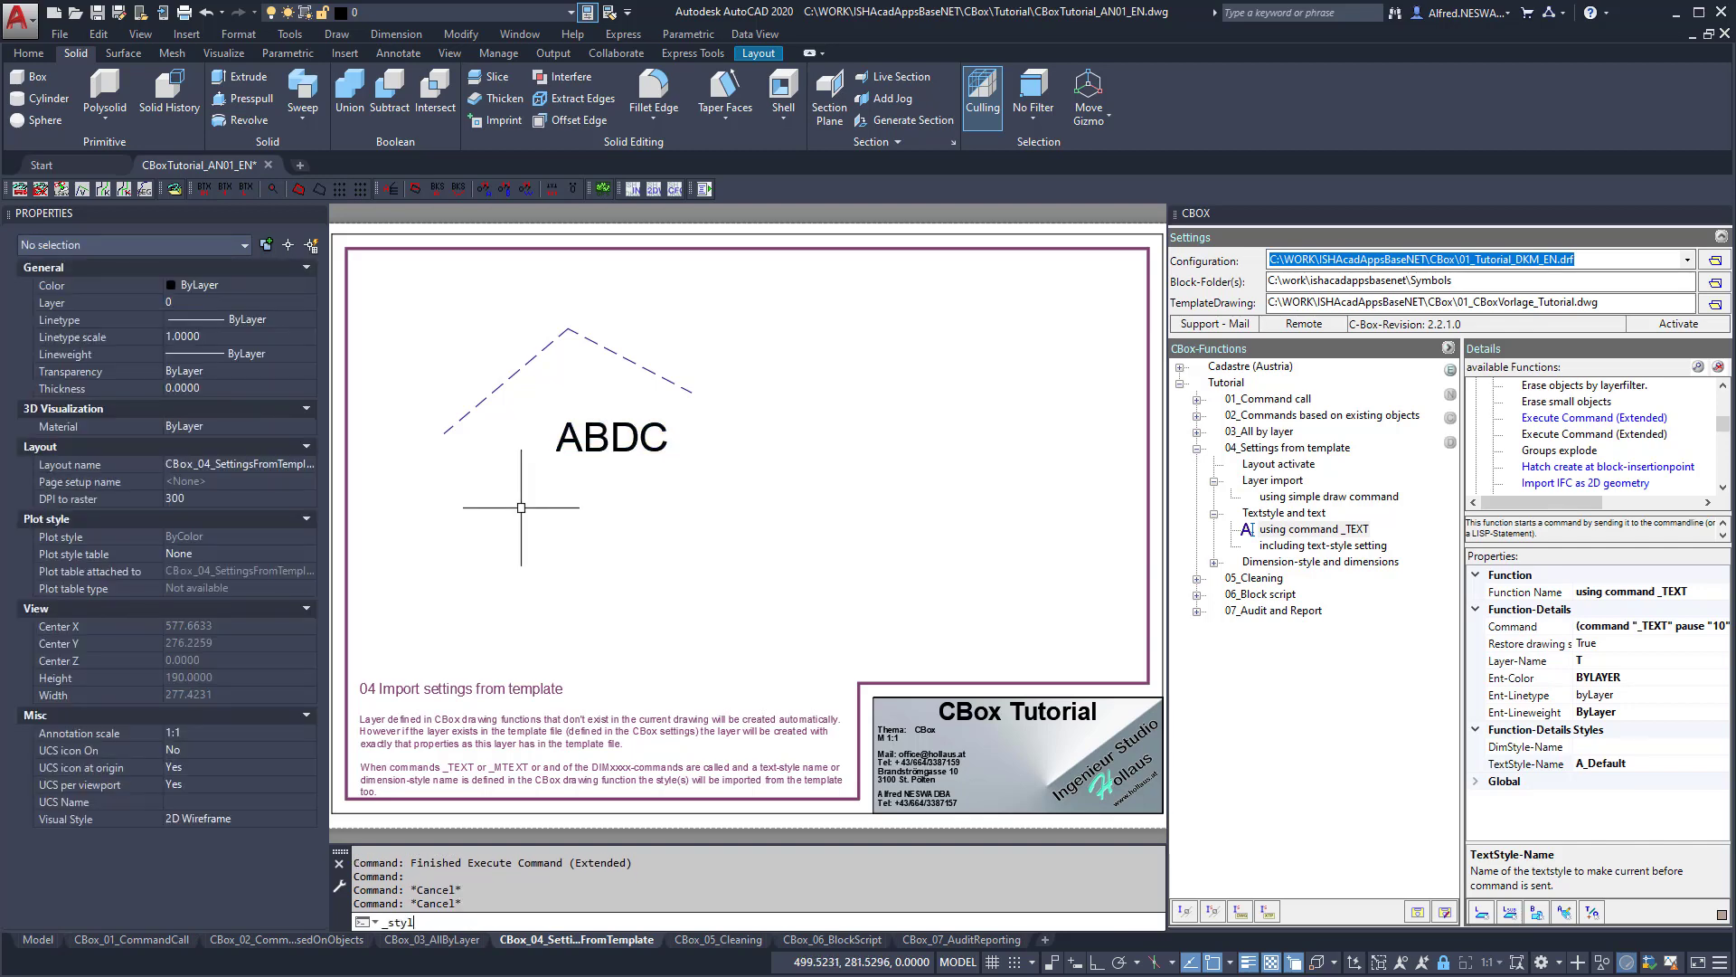
text(e)
key(Return)
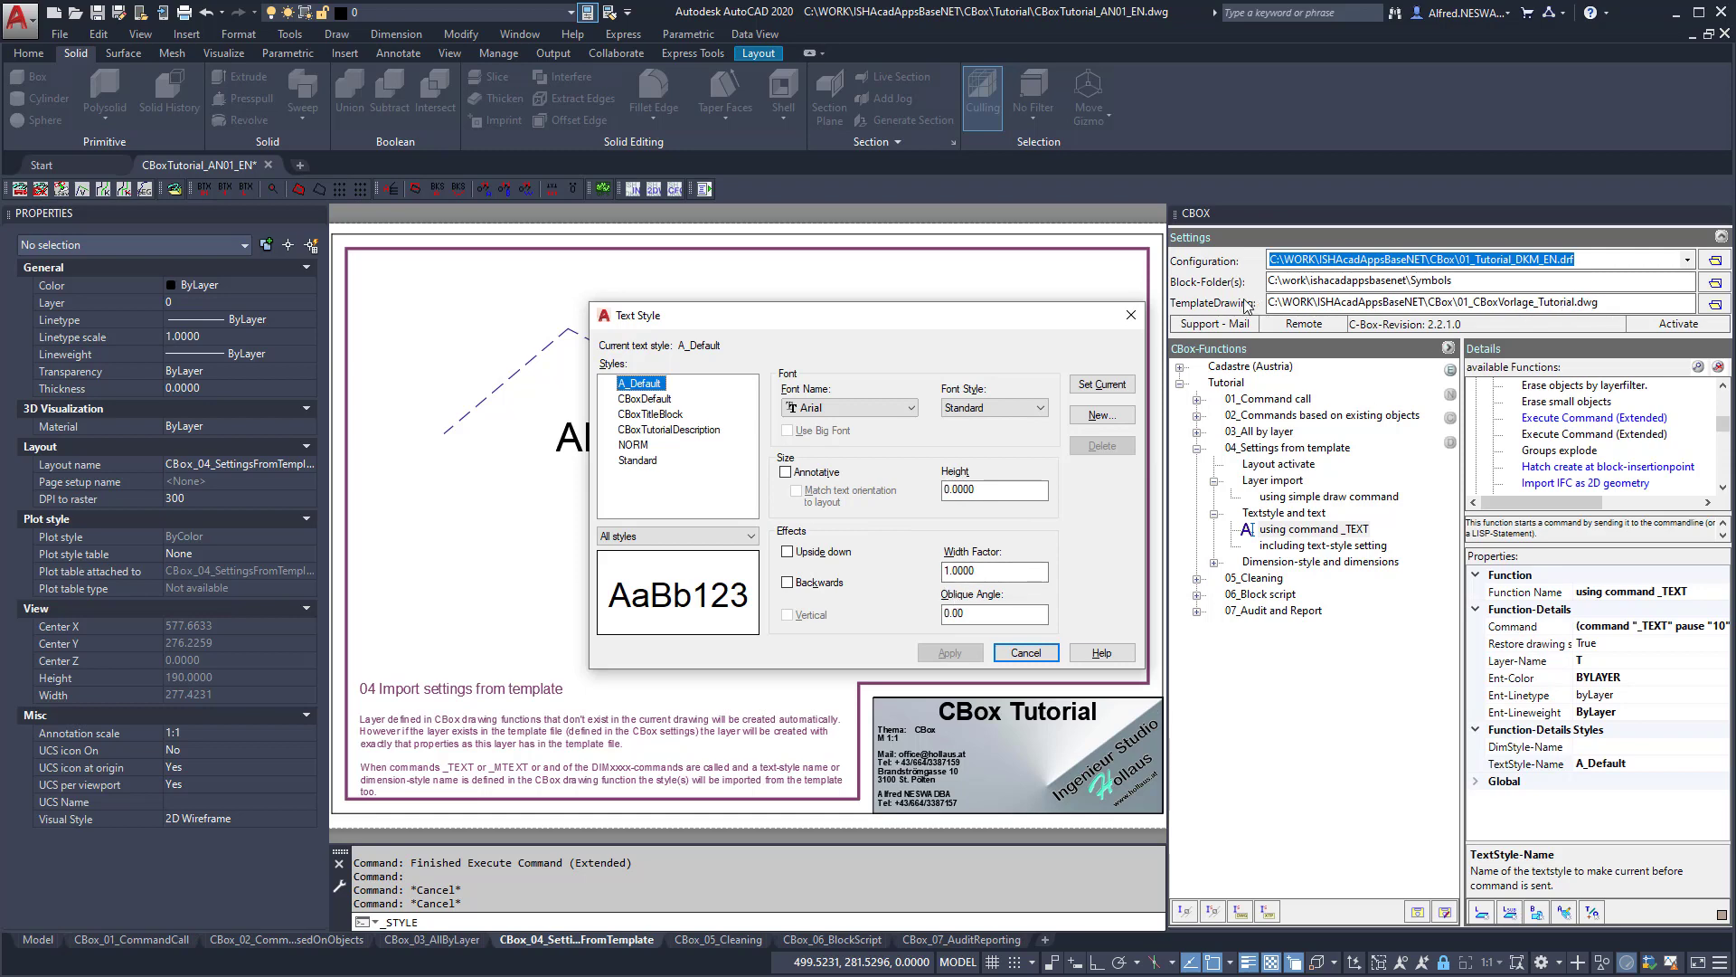
click(1130, 315)
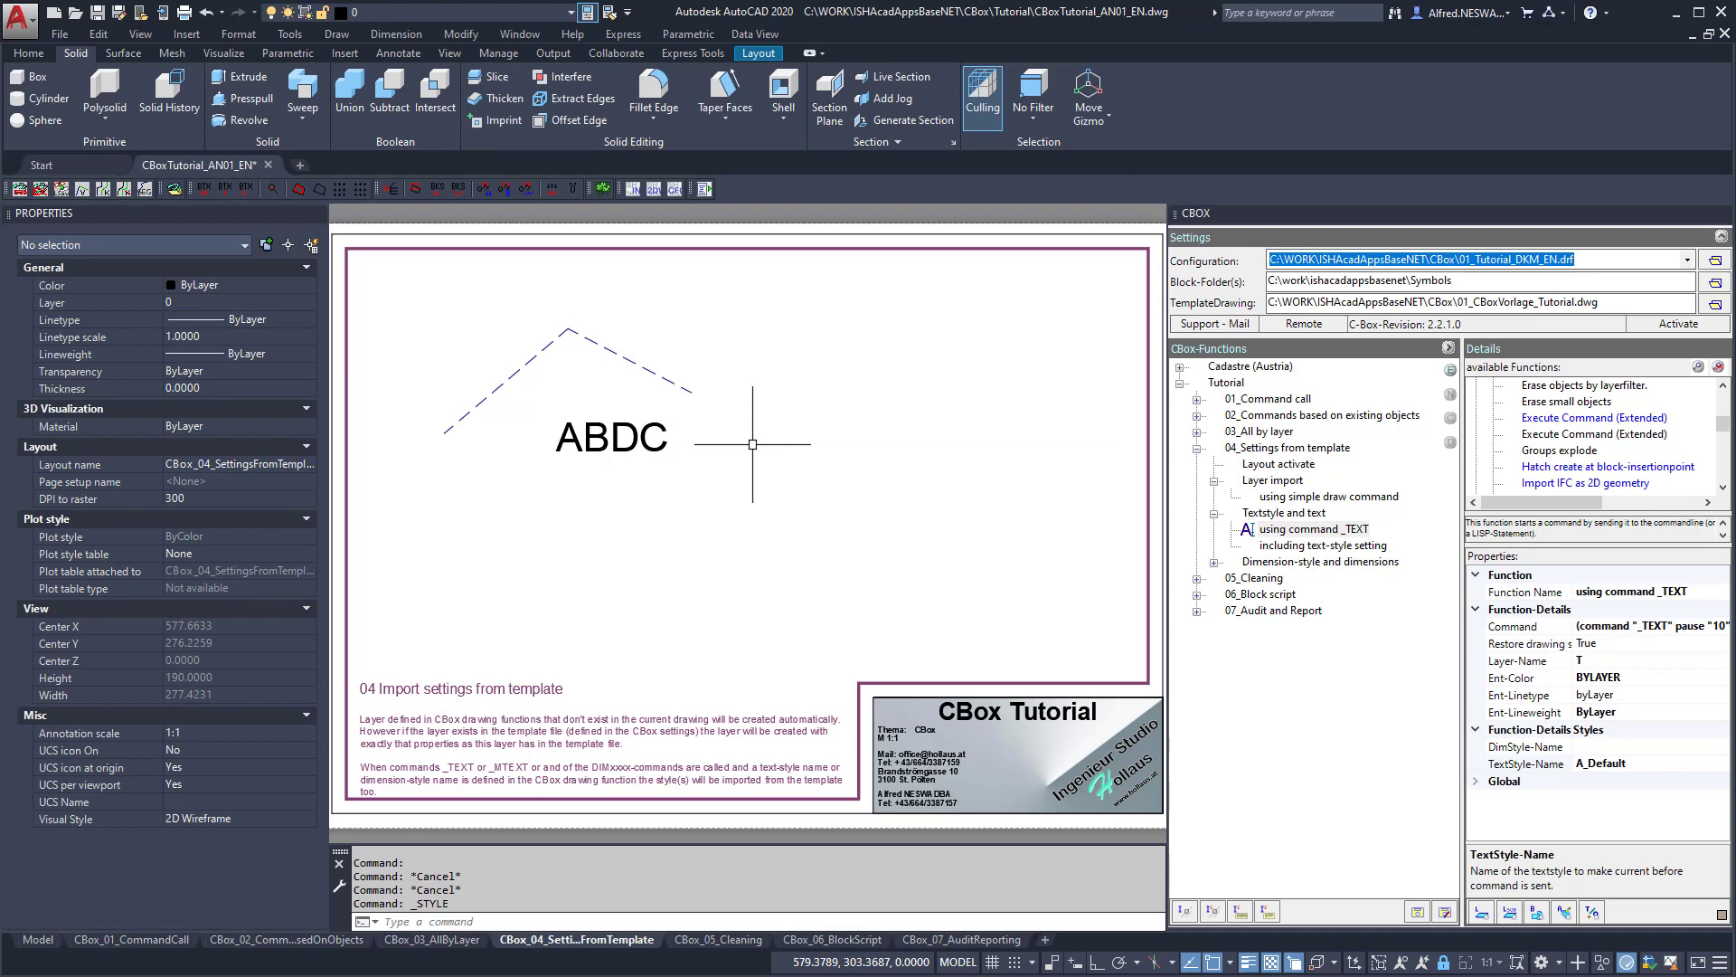
Collapse the 04_Settings from template group, expand 05_Cleaning, and run its Layout activate function.
click(1214, 561)
click(1197, 449)
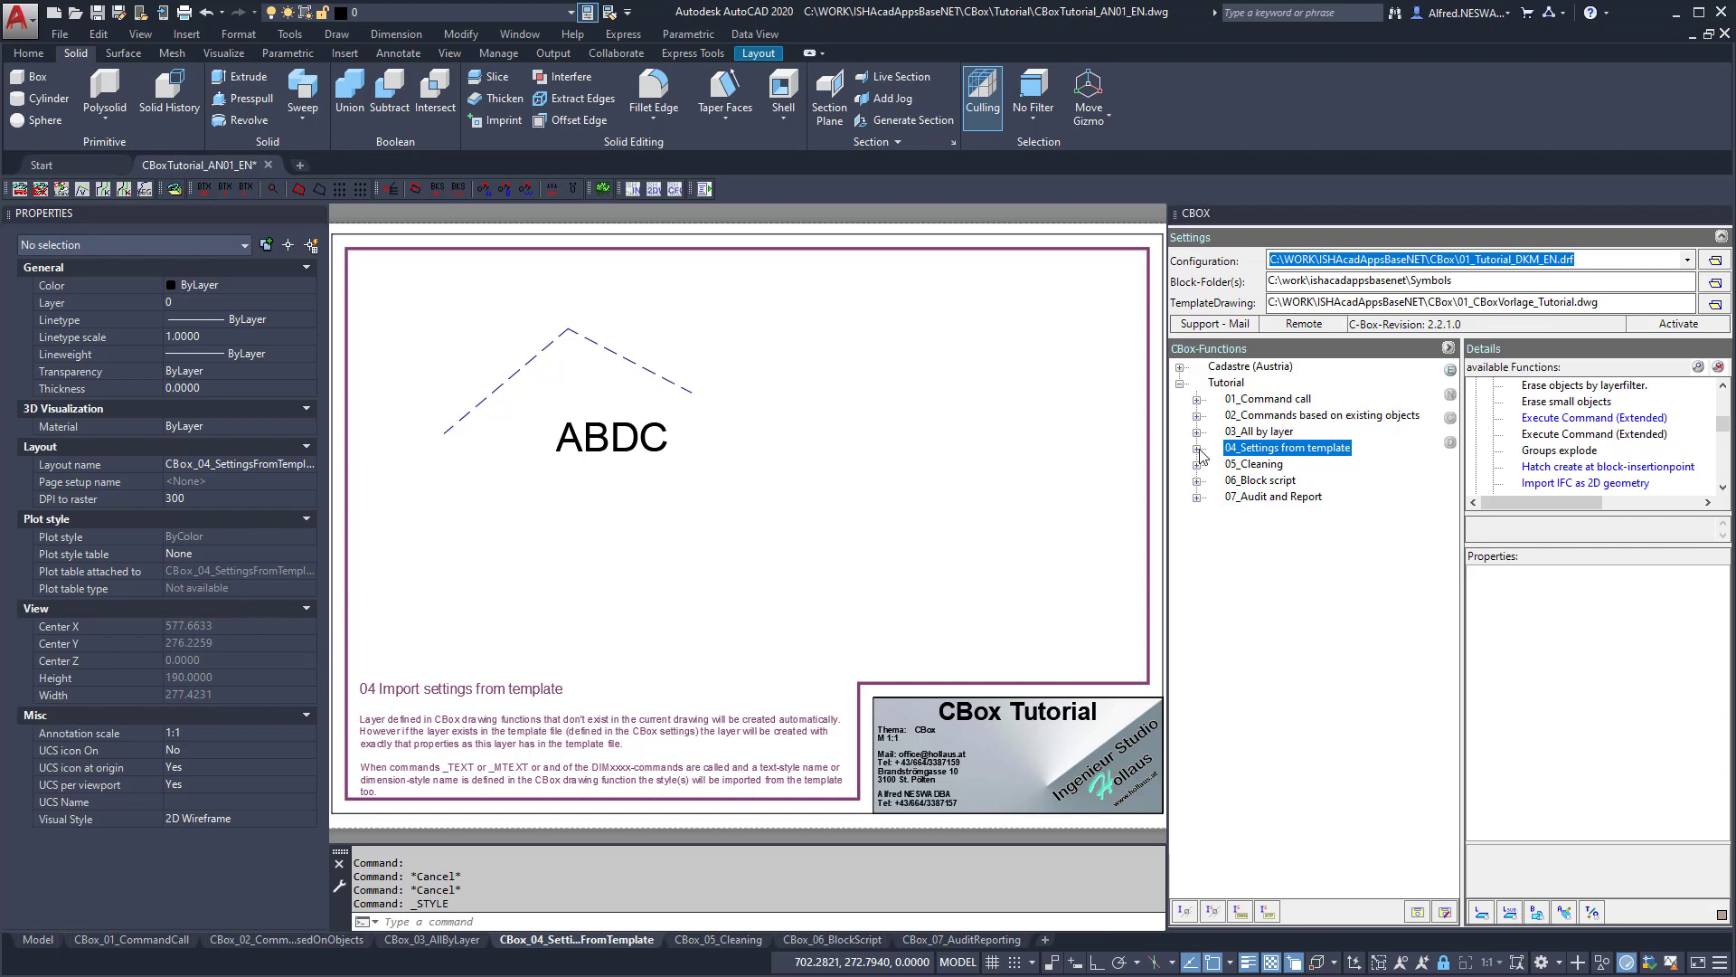
click(1198, 465)
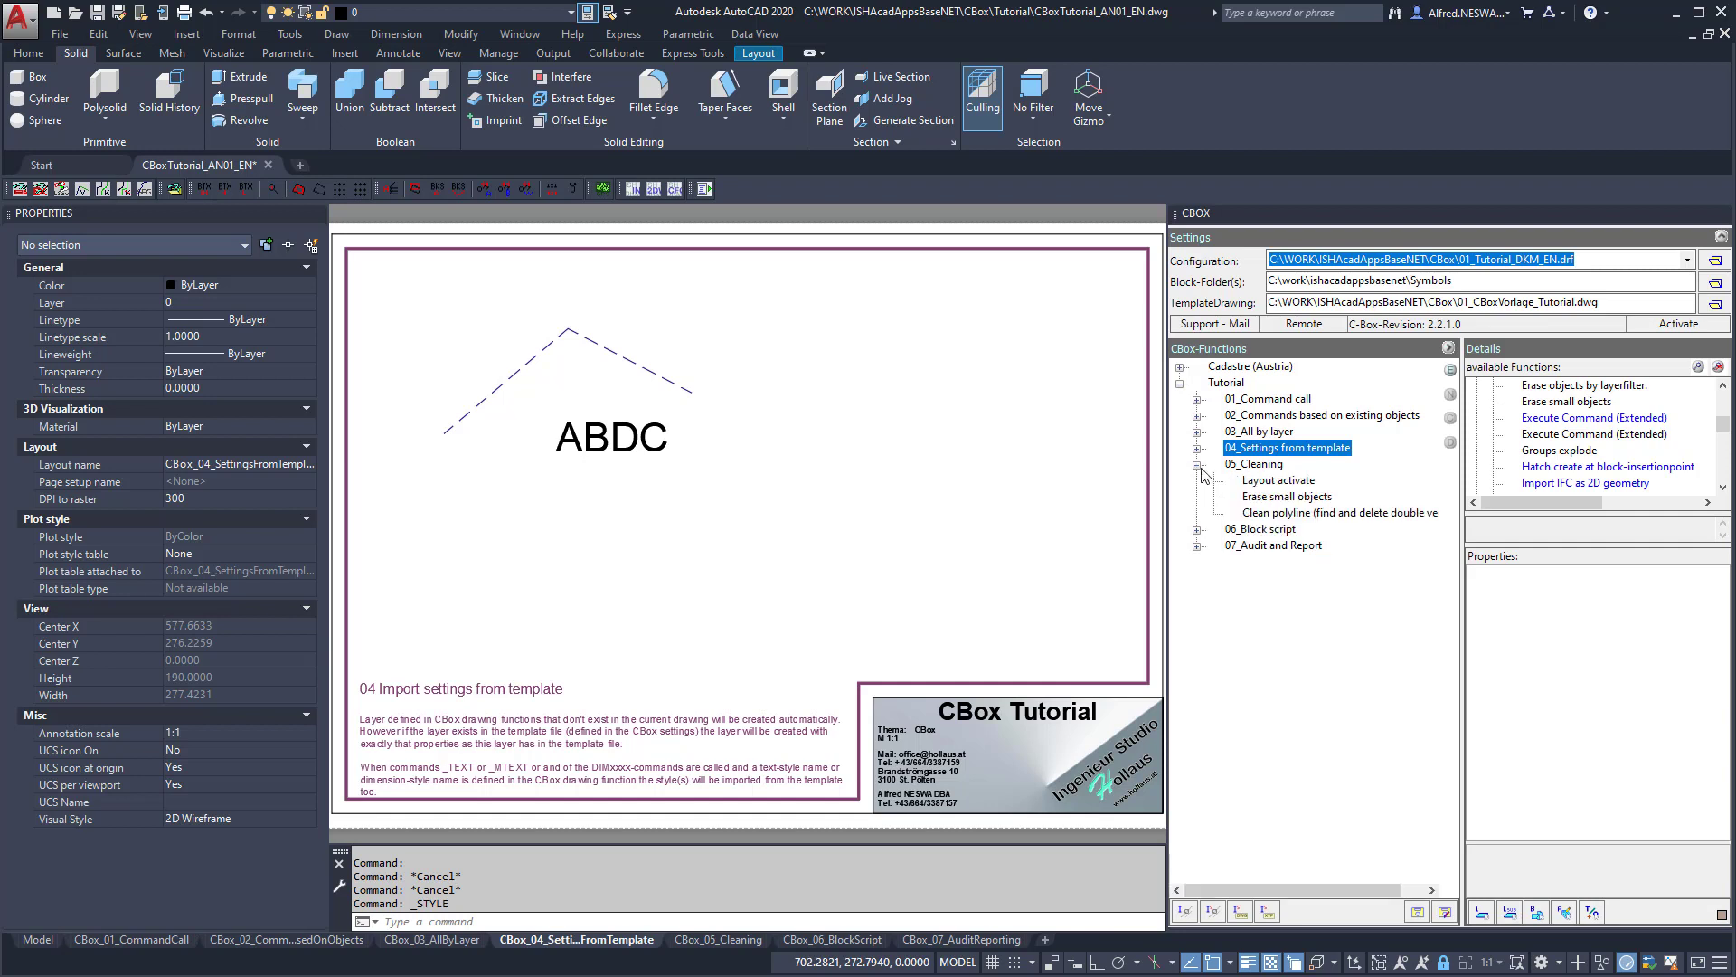
click(1269, 482)
drag(1274, 482, 1036, 479)
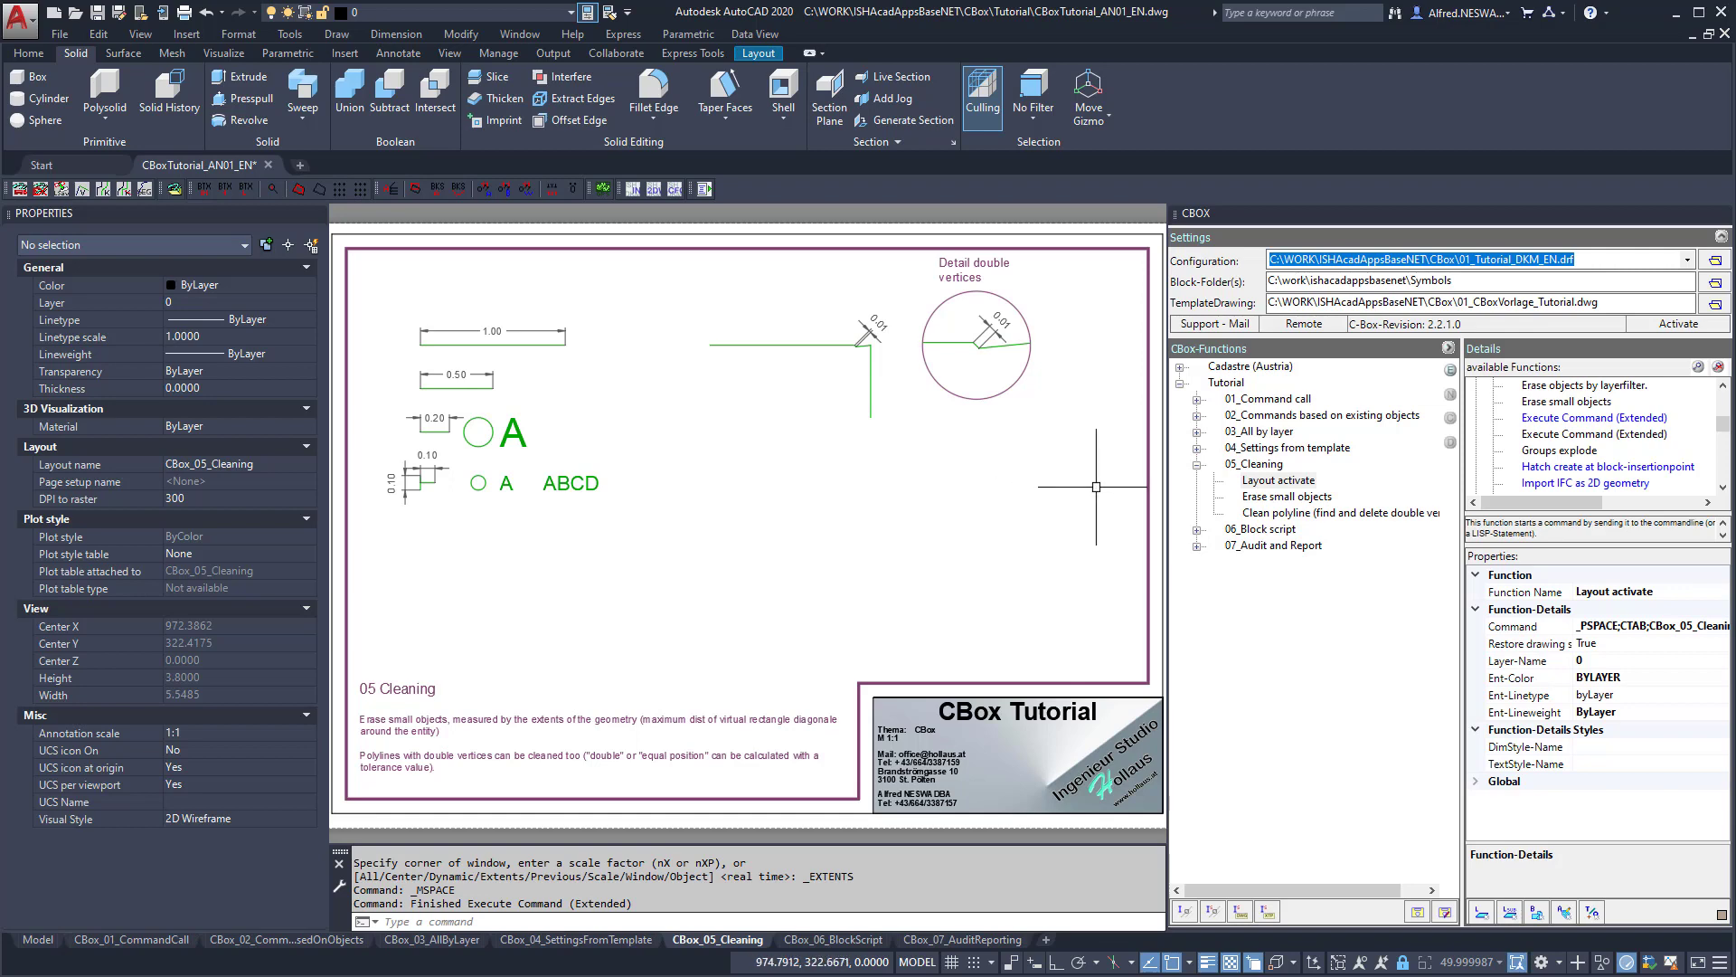
Select the Erase small objects function and examine its Size max to delete property.
click(1284, 497)
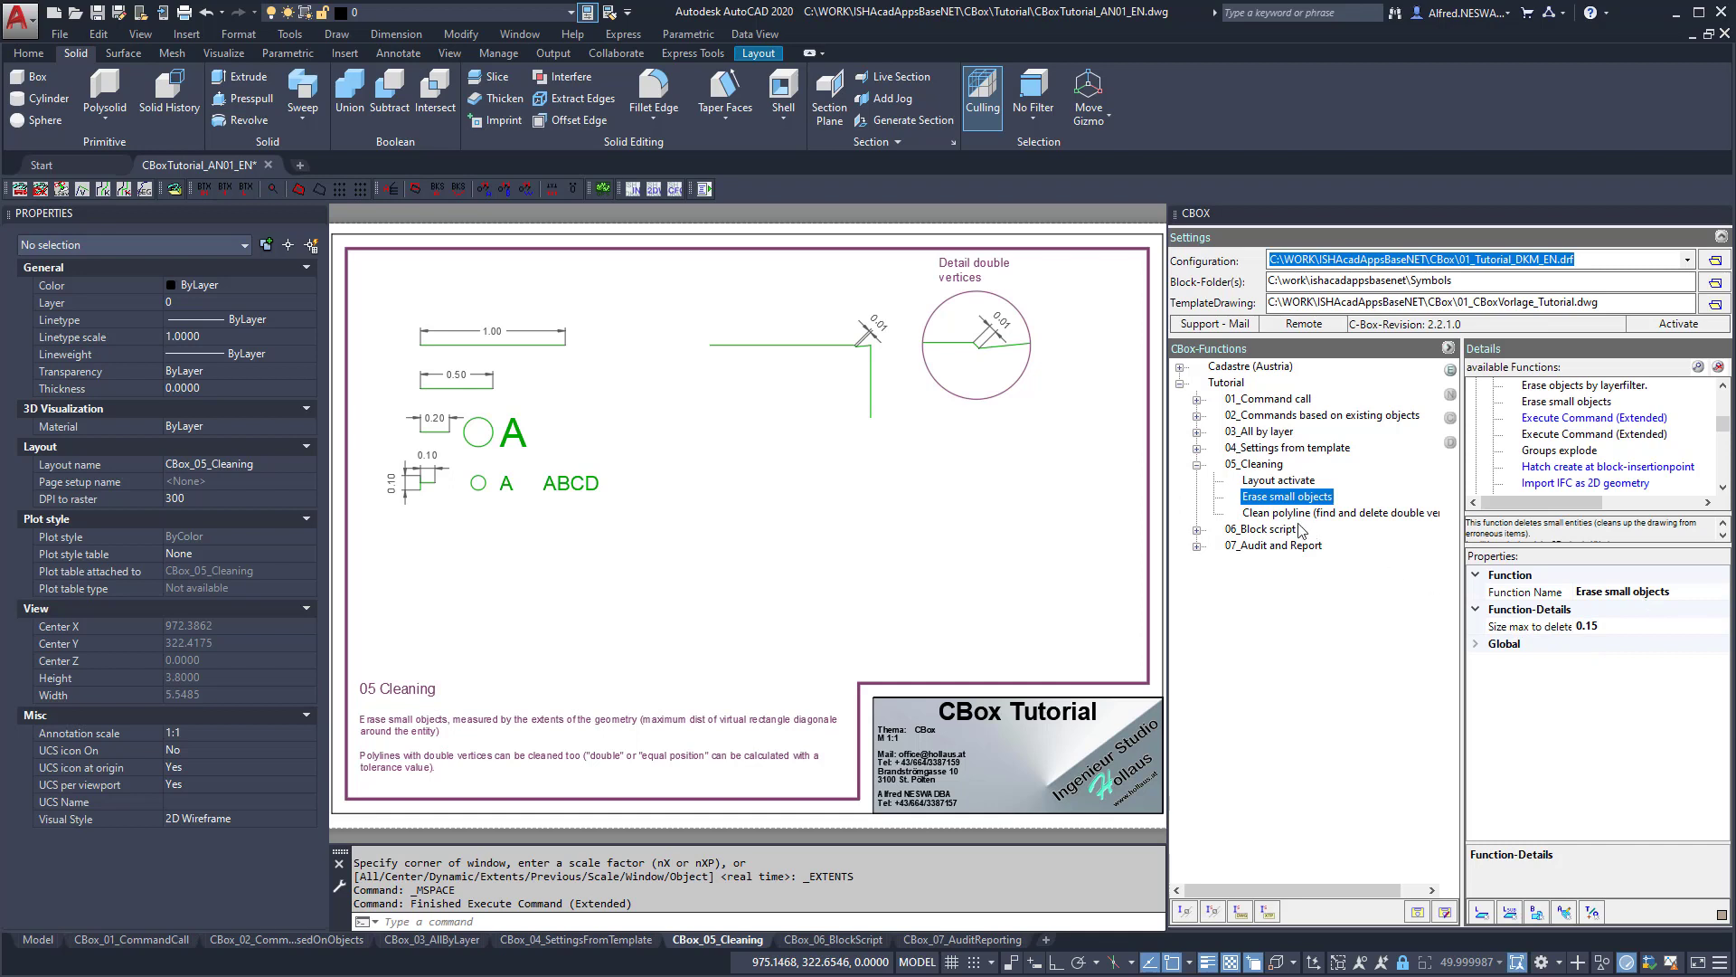
click(1608, 631)
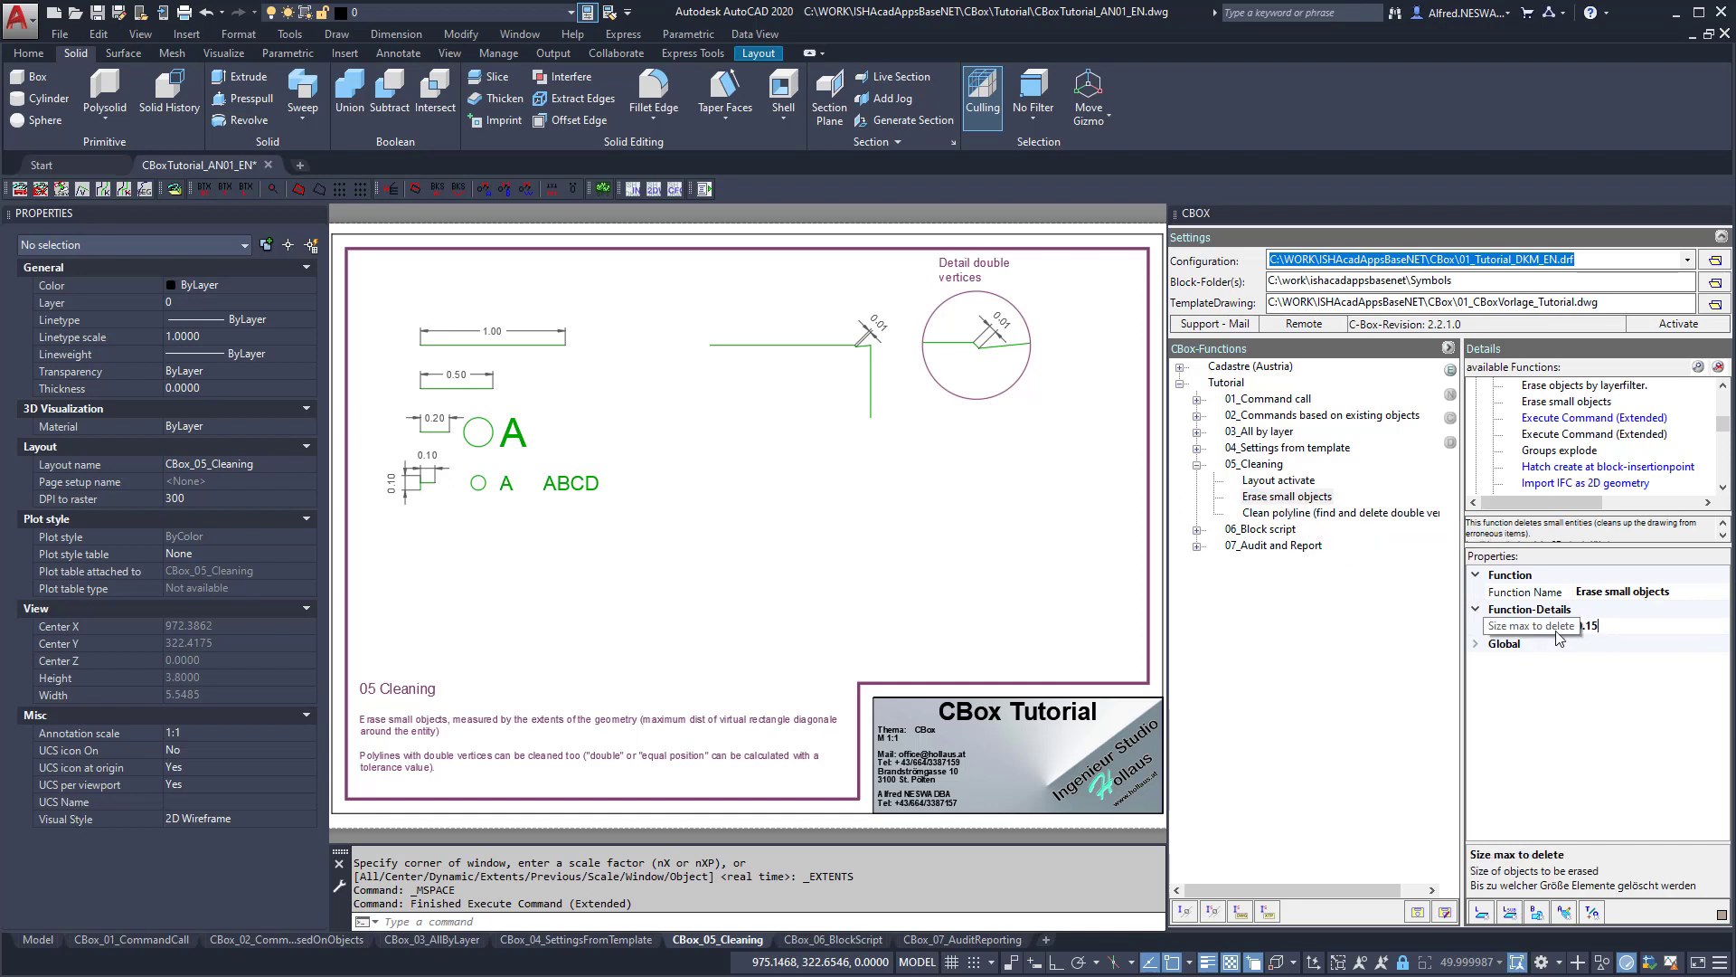
drag(1575, 601, 1583, 604)
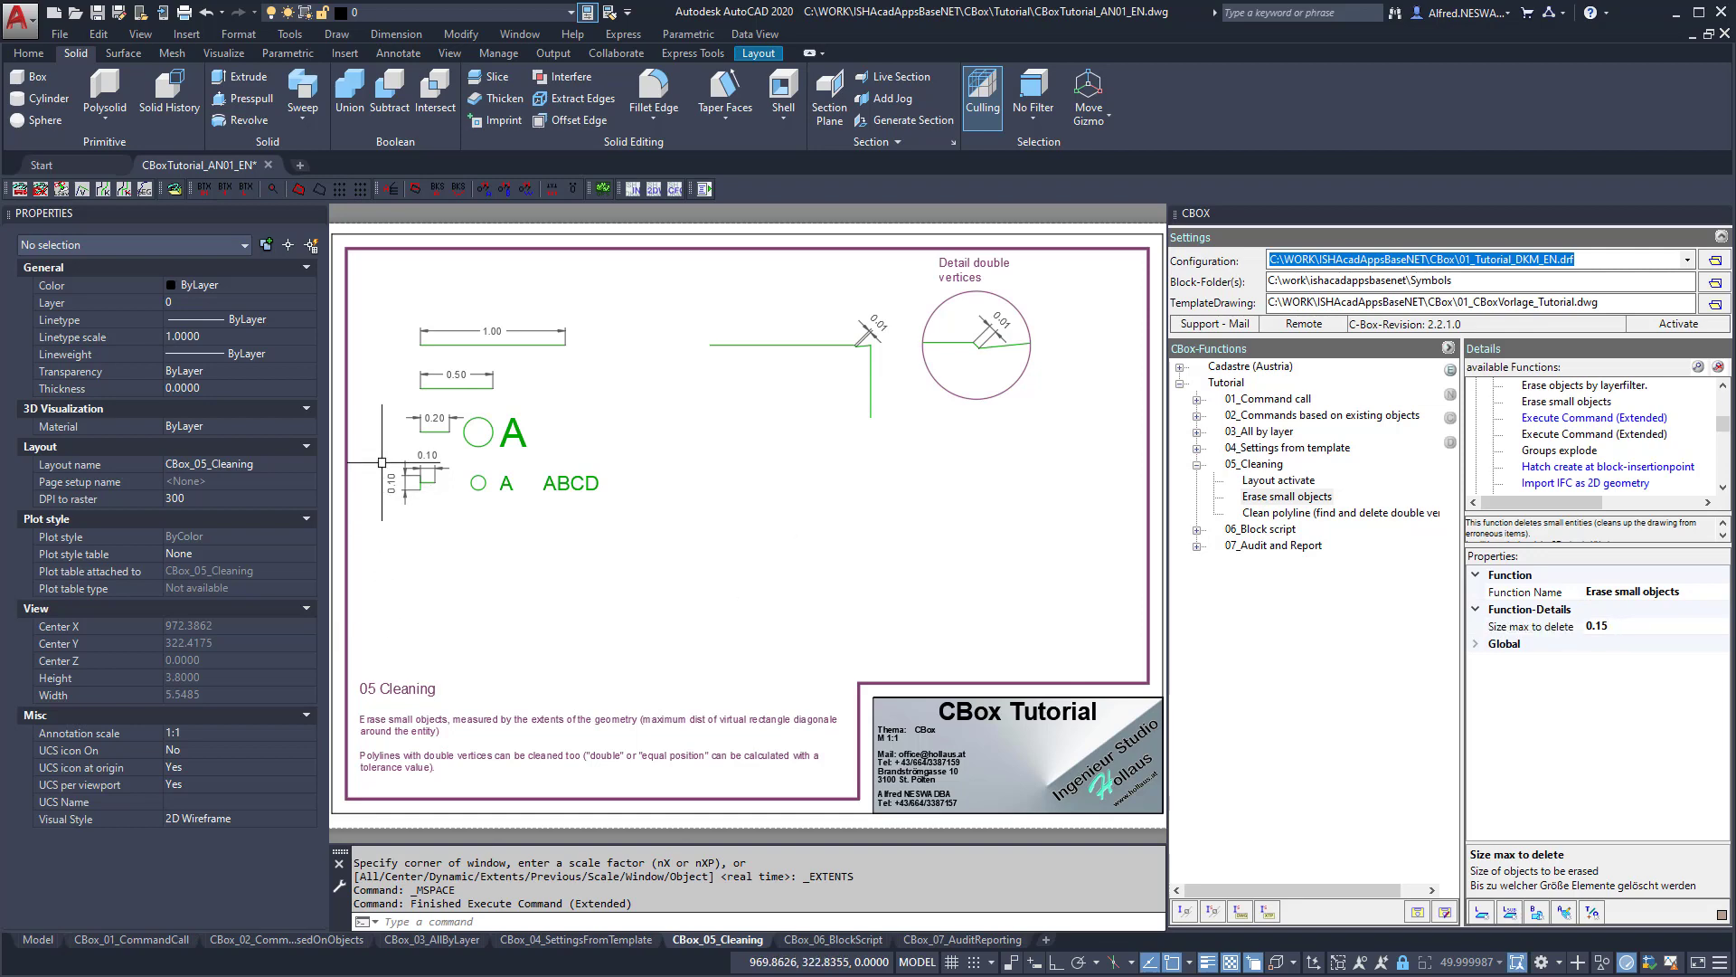
Select the short vertical line at the 0.10 dimensions and compare its length with the Size max to delete setting.
scroll(381, 462, up, 6)
click(559, 536)
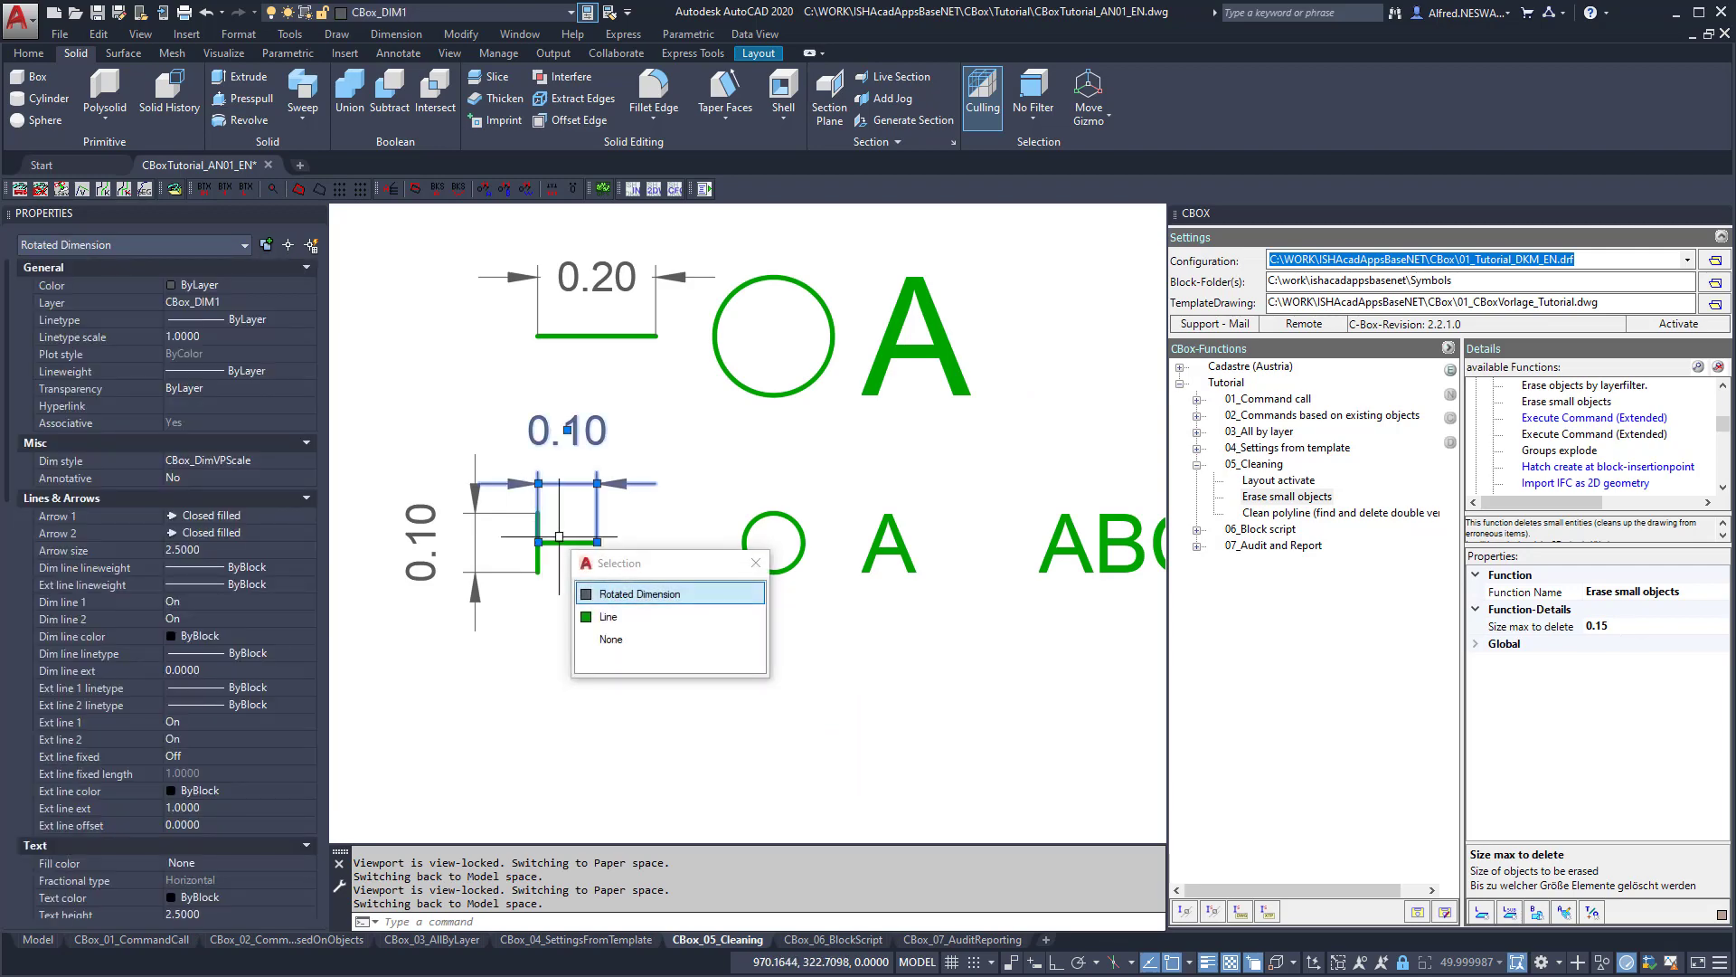
click(609, 616)
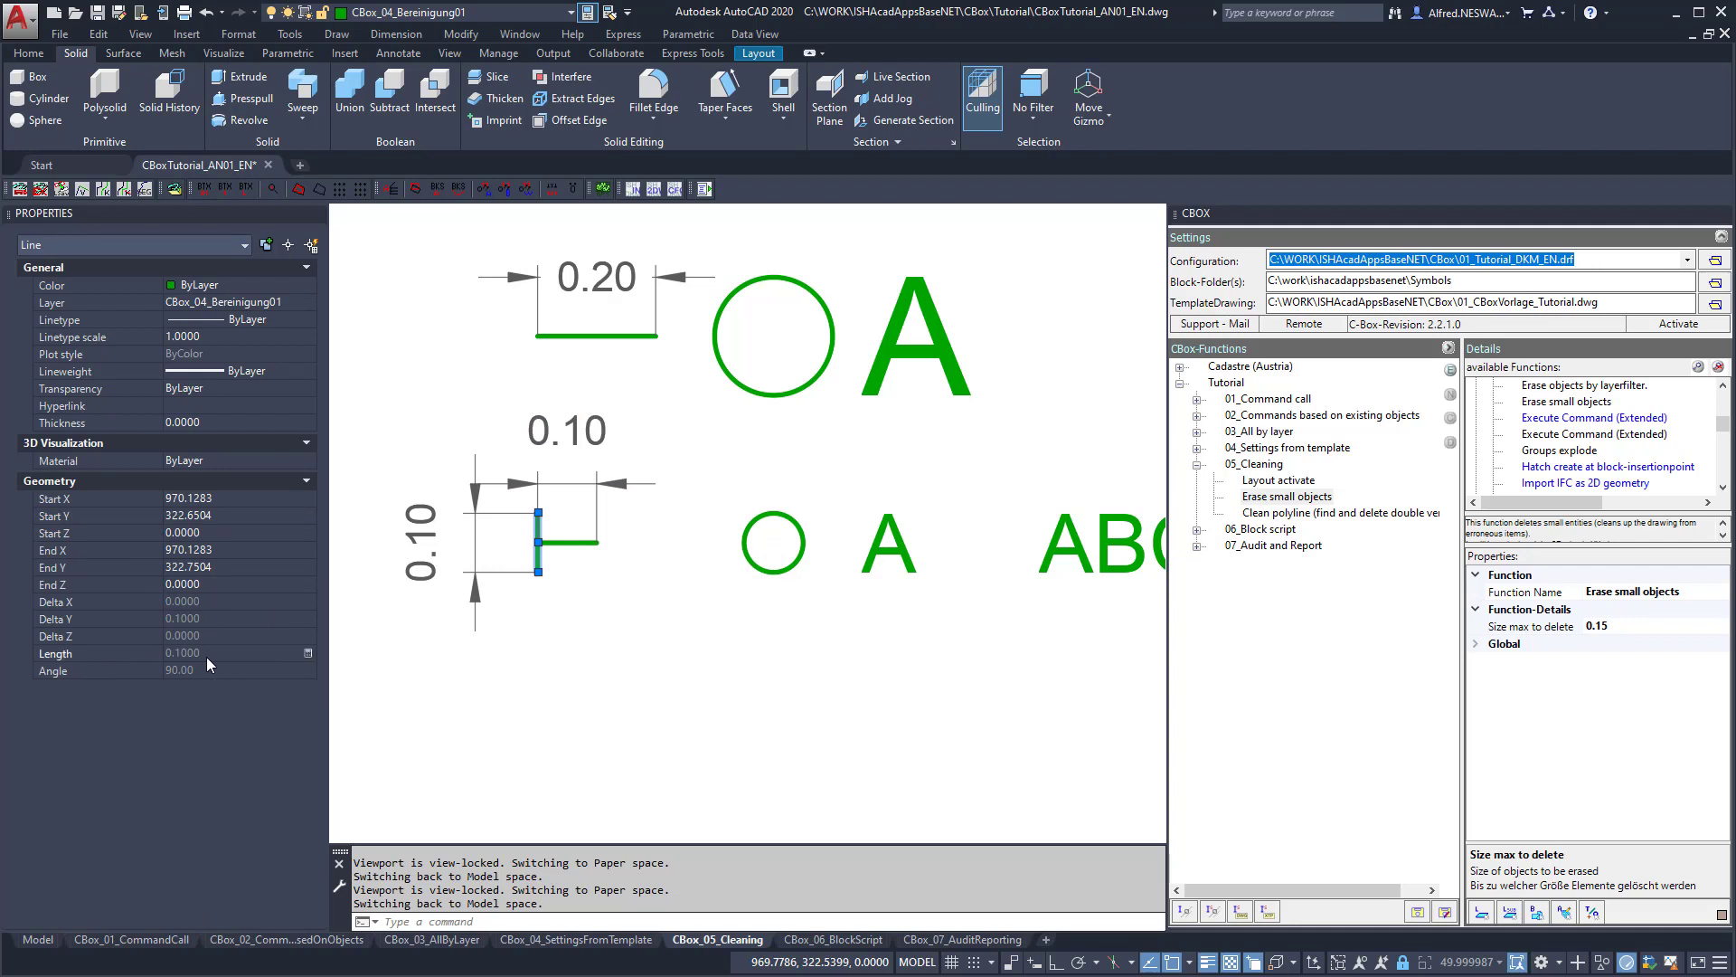
click(1618, 628)
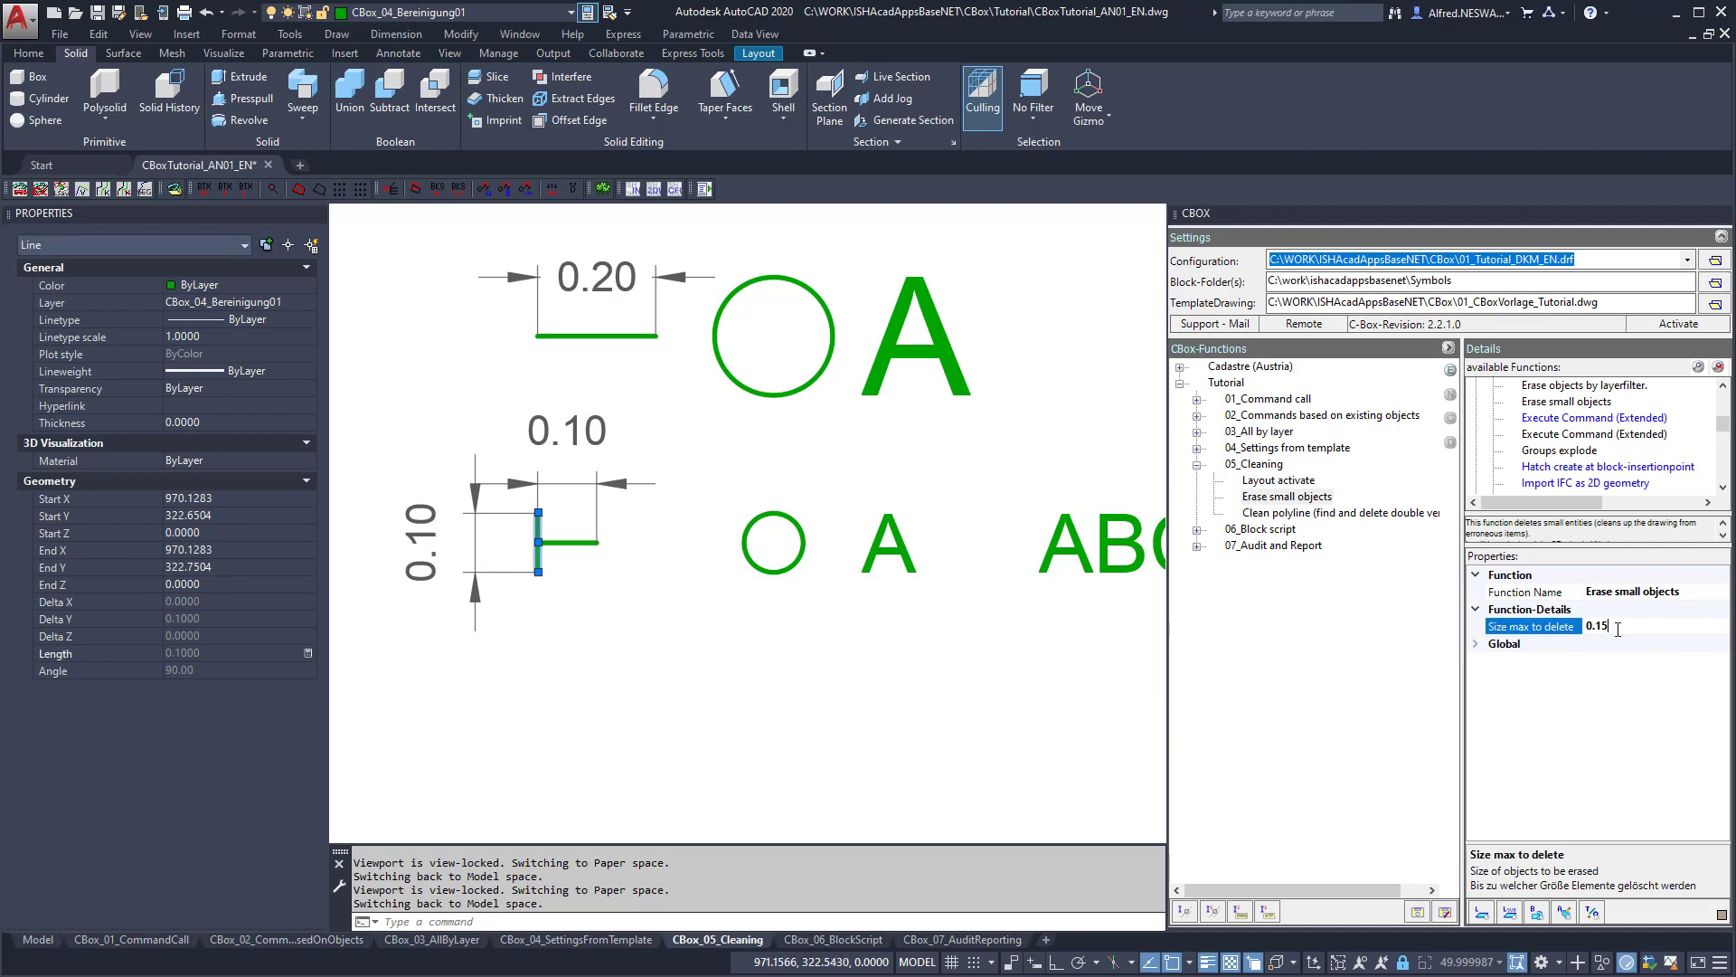
key(Escape)
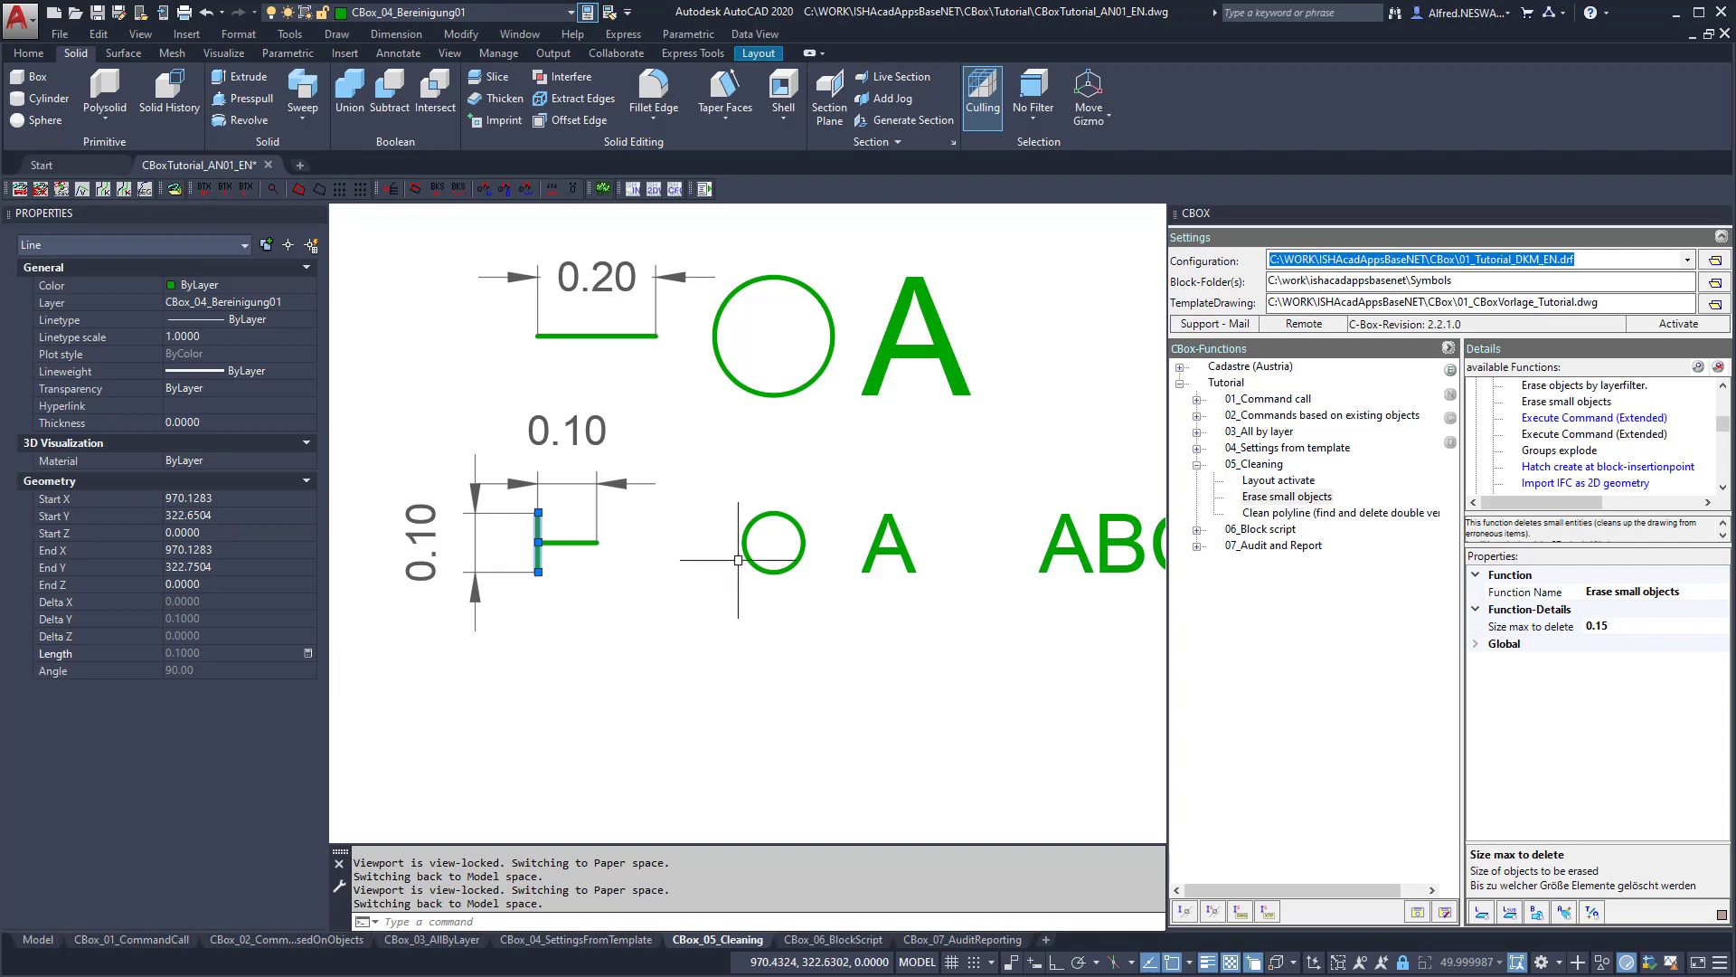
Check the diameter of the small circle and select the small letter A beside it for inspection.
click(744, 553)
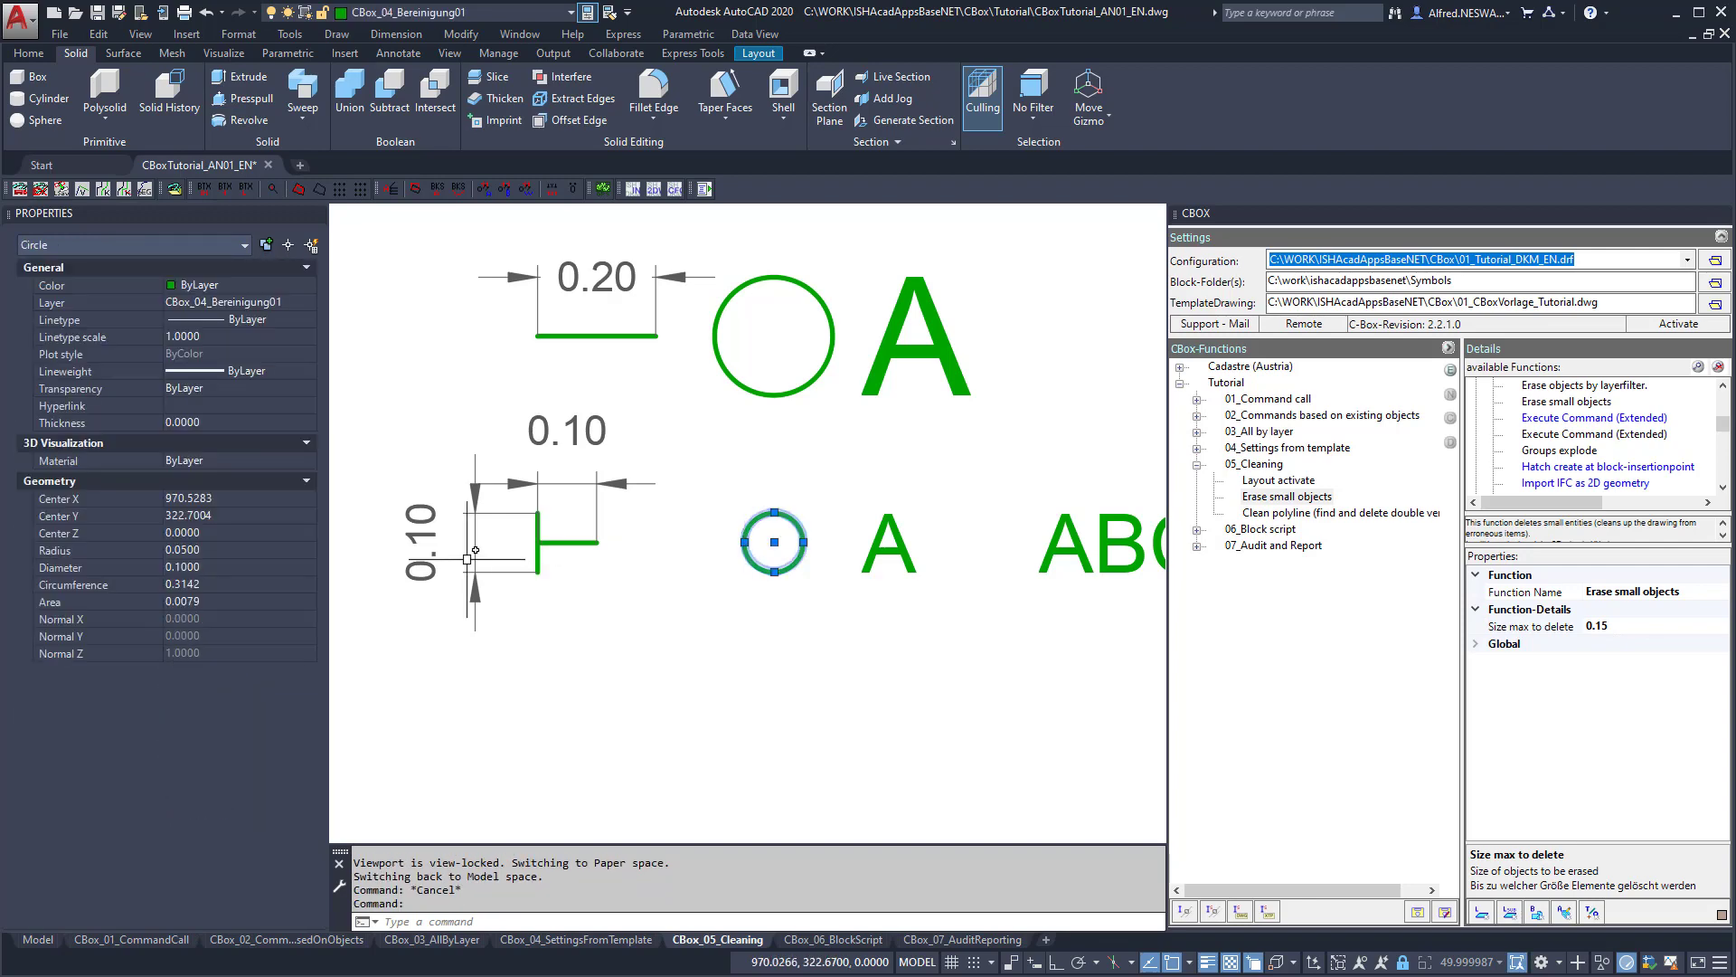
click(226, 567)
key(Escape)
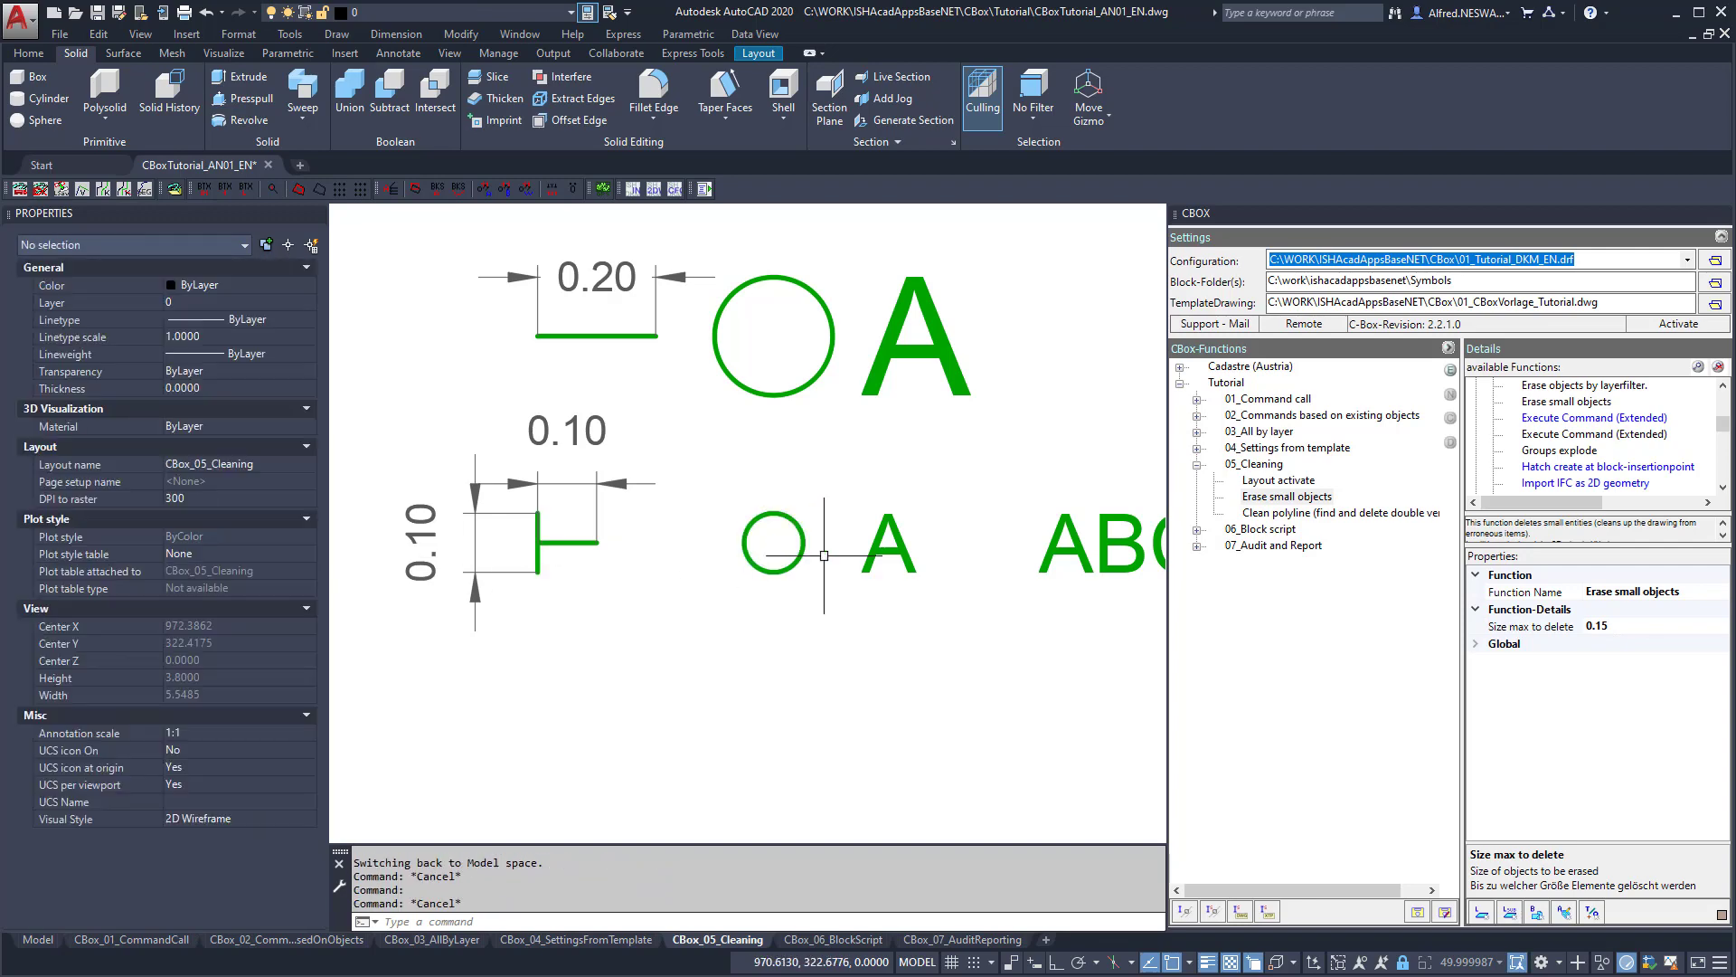
click(870, 562)
key(Escape)
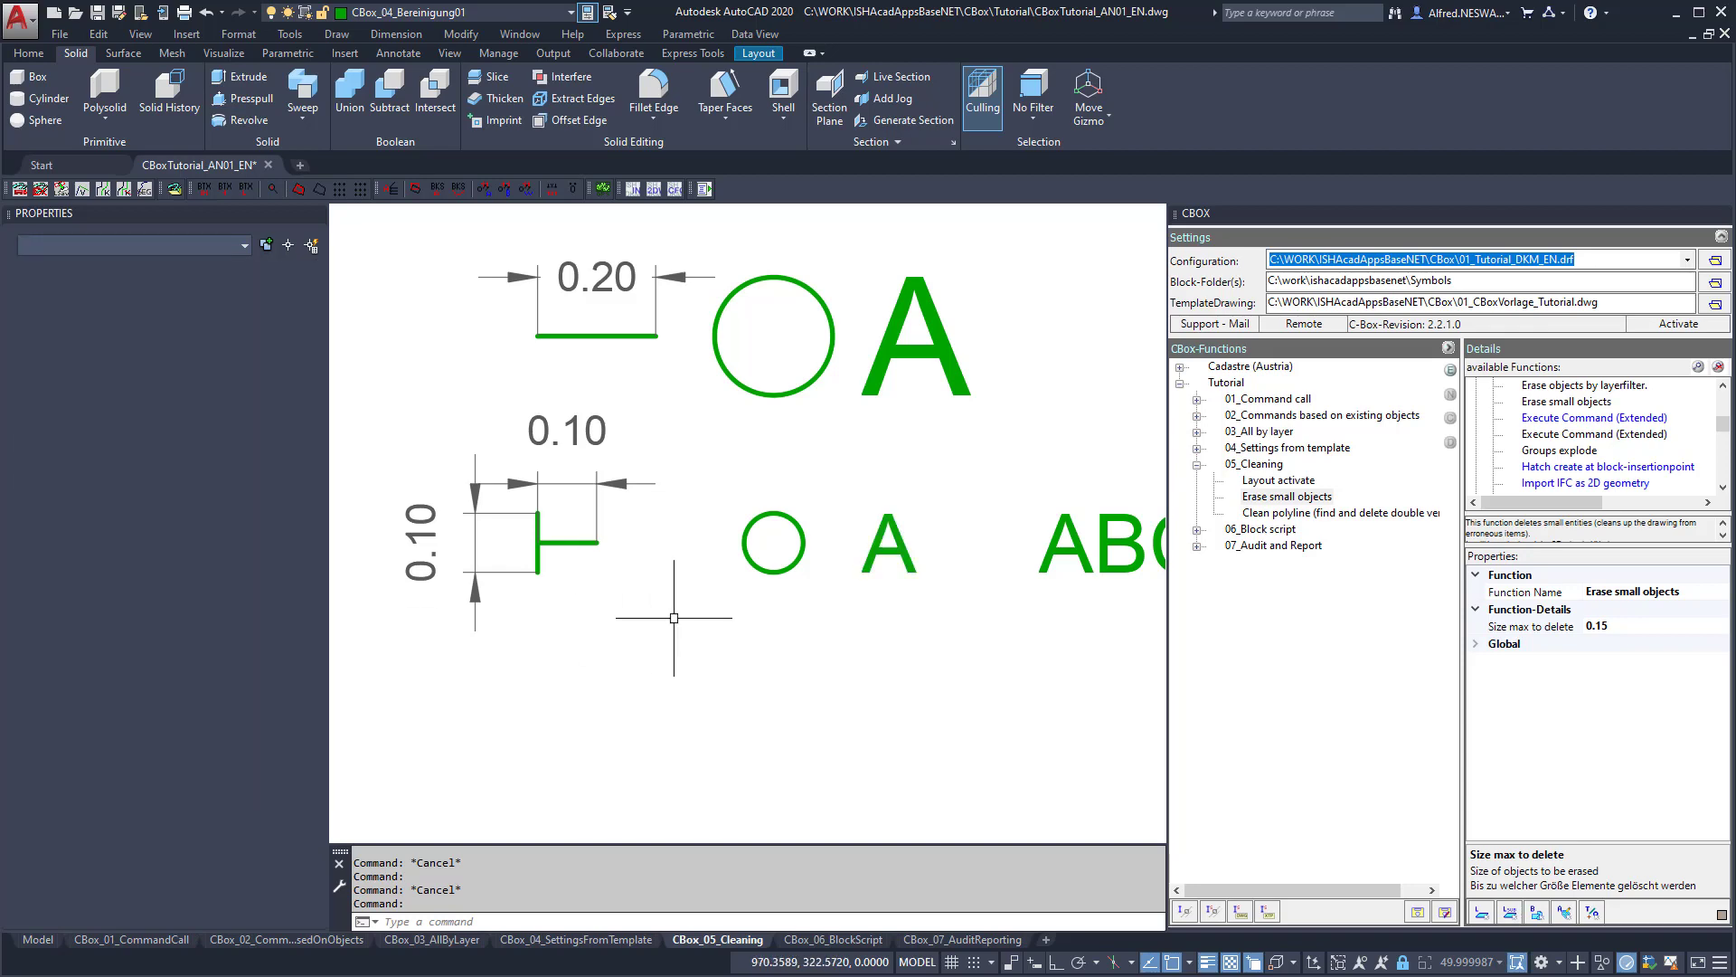
Select the ABCD text, check its height in the properties, and deselect it.
click(1044, 563)
scroll(715, 606, down, 3)
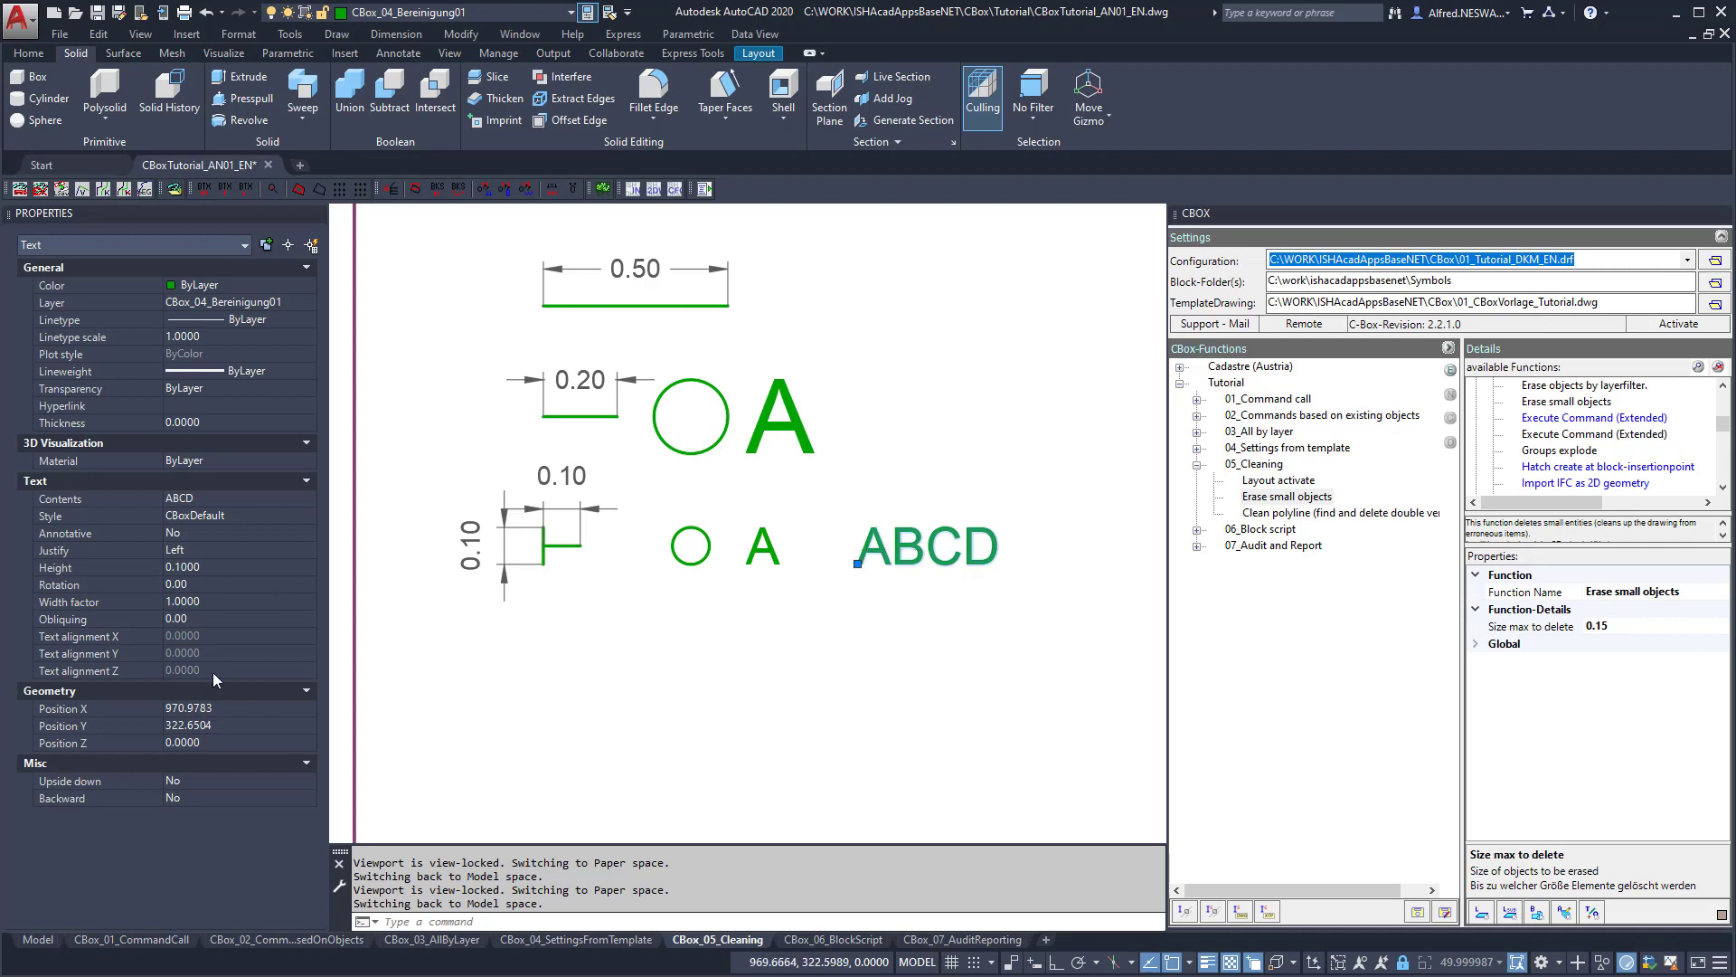
click(211, 568)
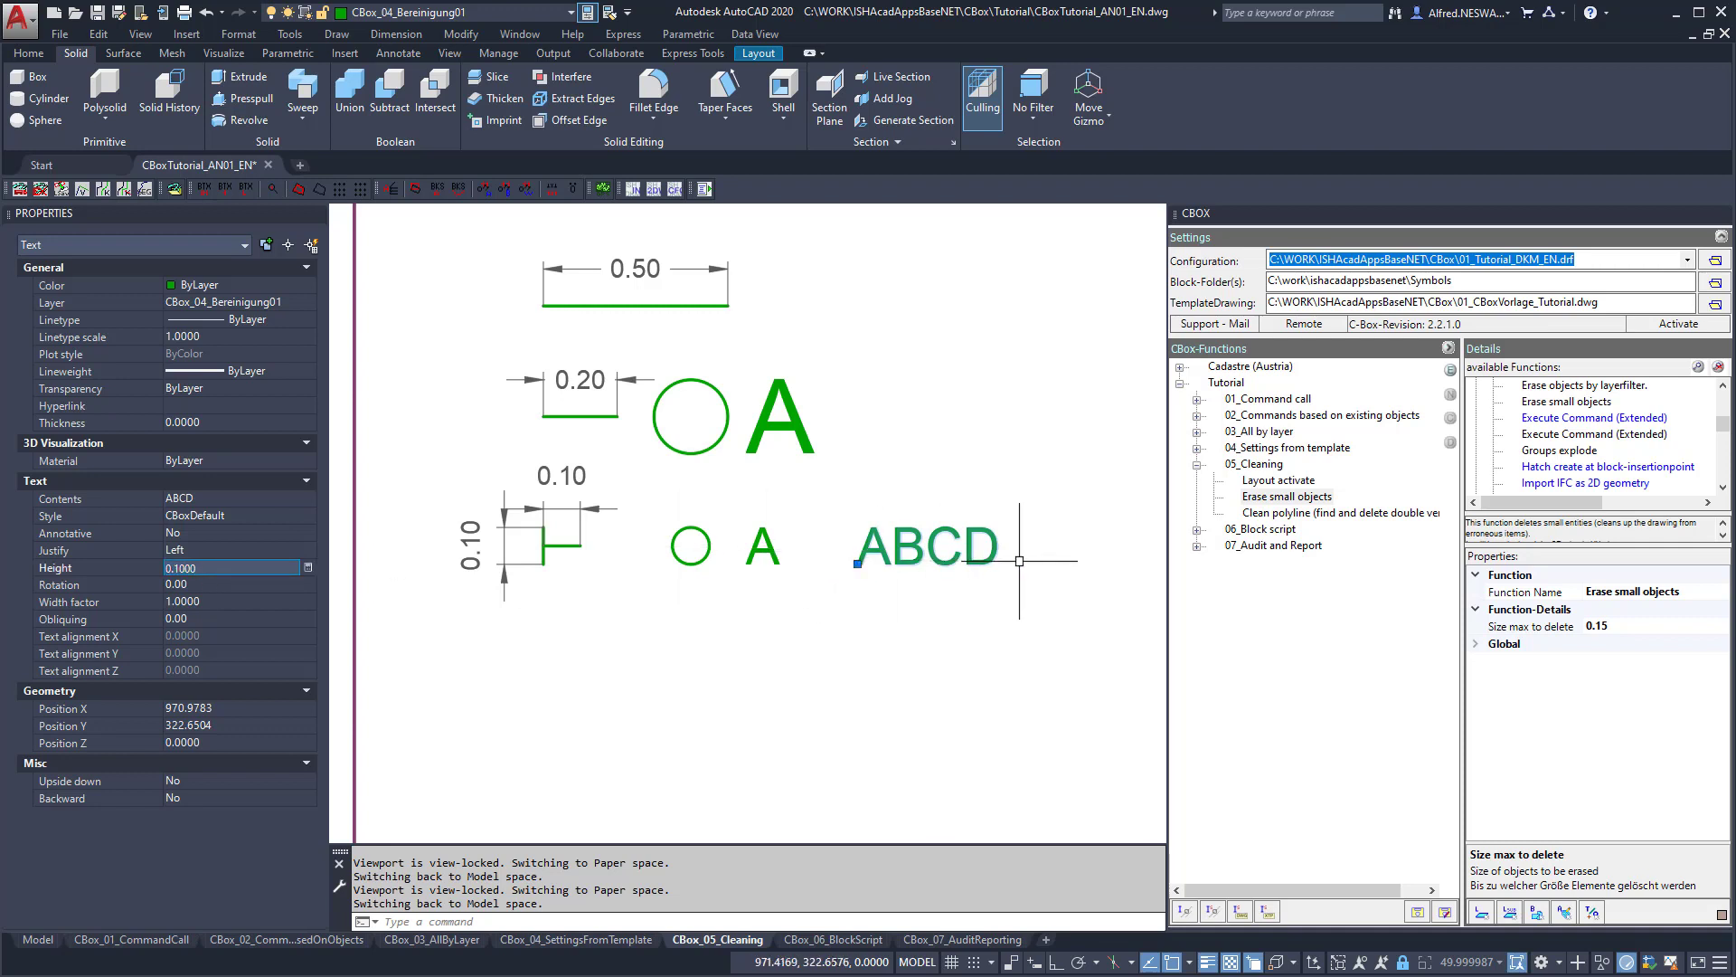
key(Escape)
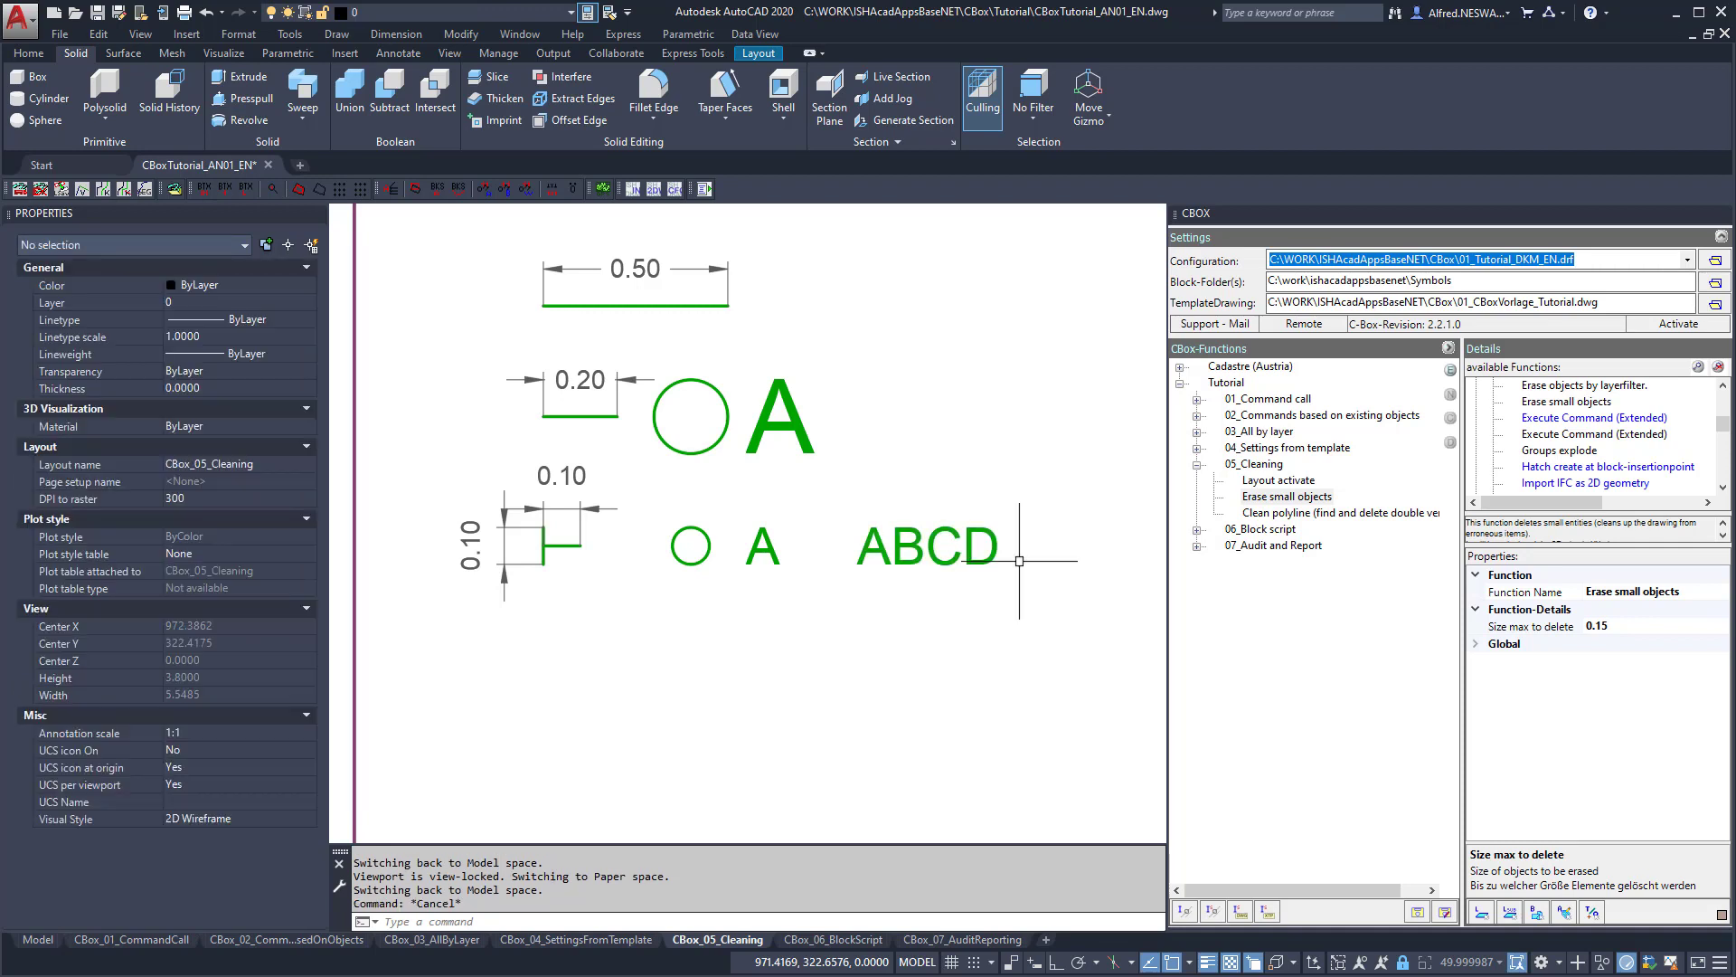
Review the Size max to delete setting and run the Erase small objects function on the drawing.
click(1625, 625)
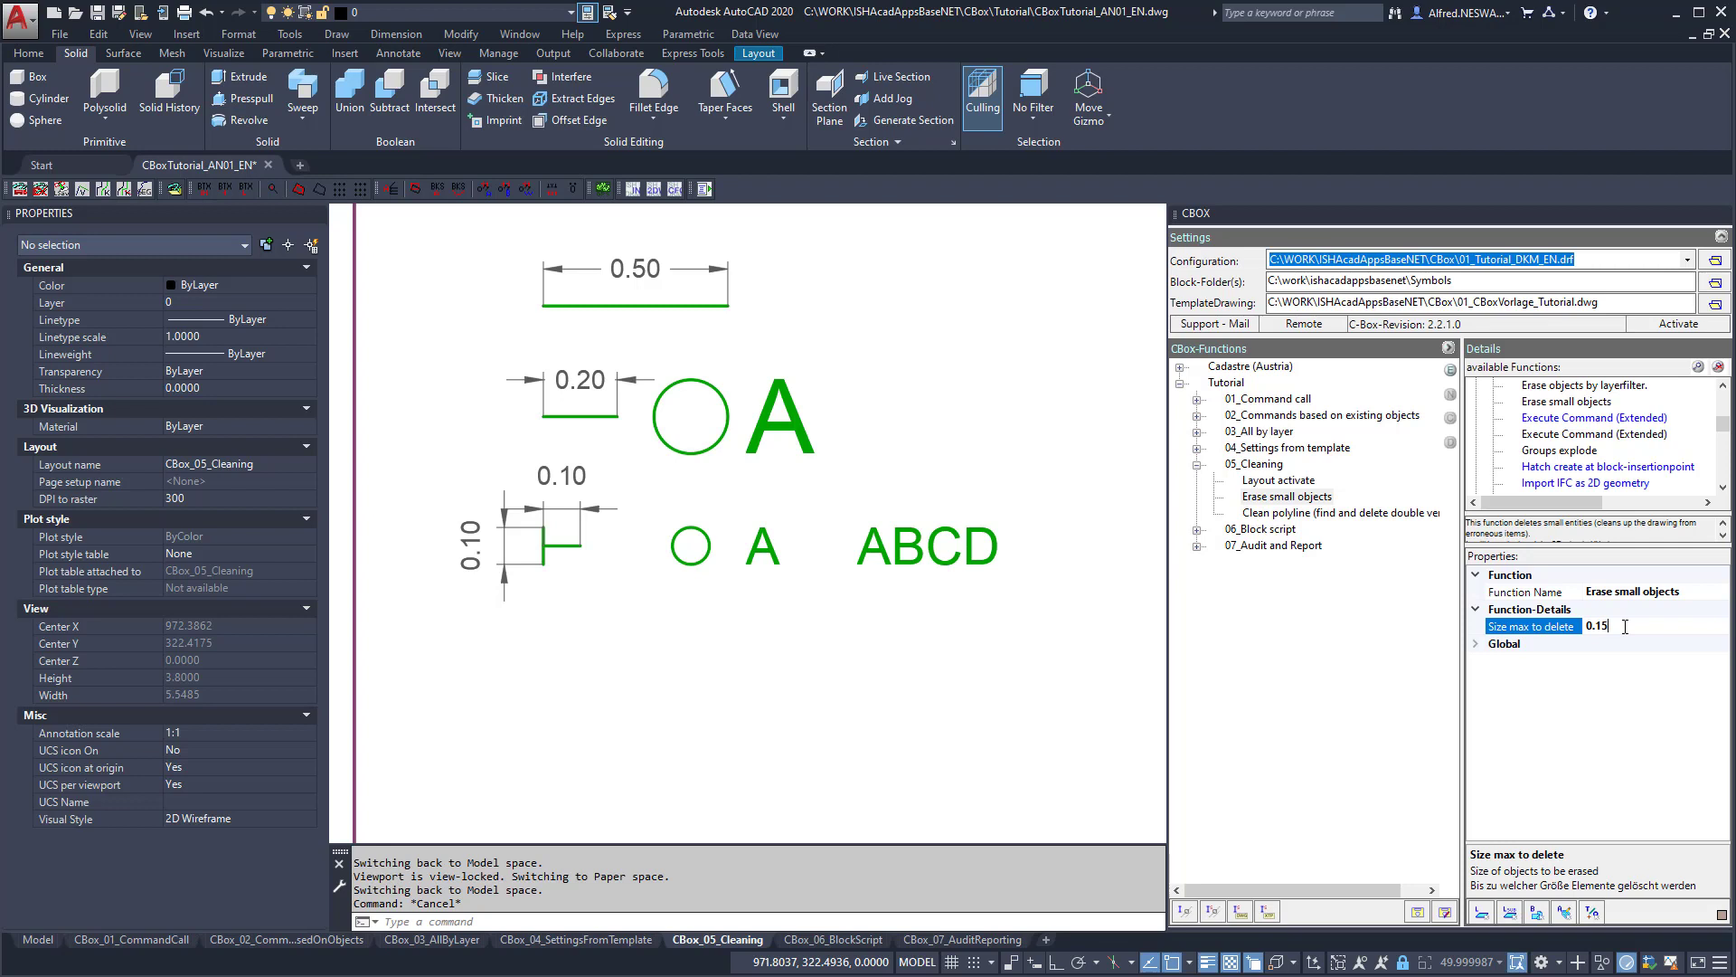
drag(1625, 626, 1578, 620)
scroll(683, 658, down, 5)
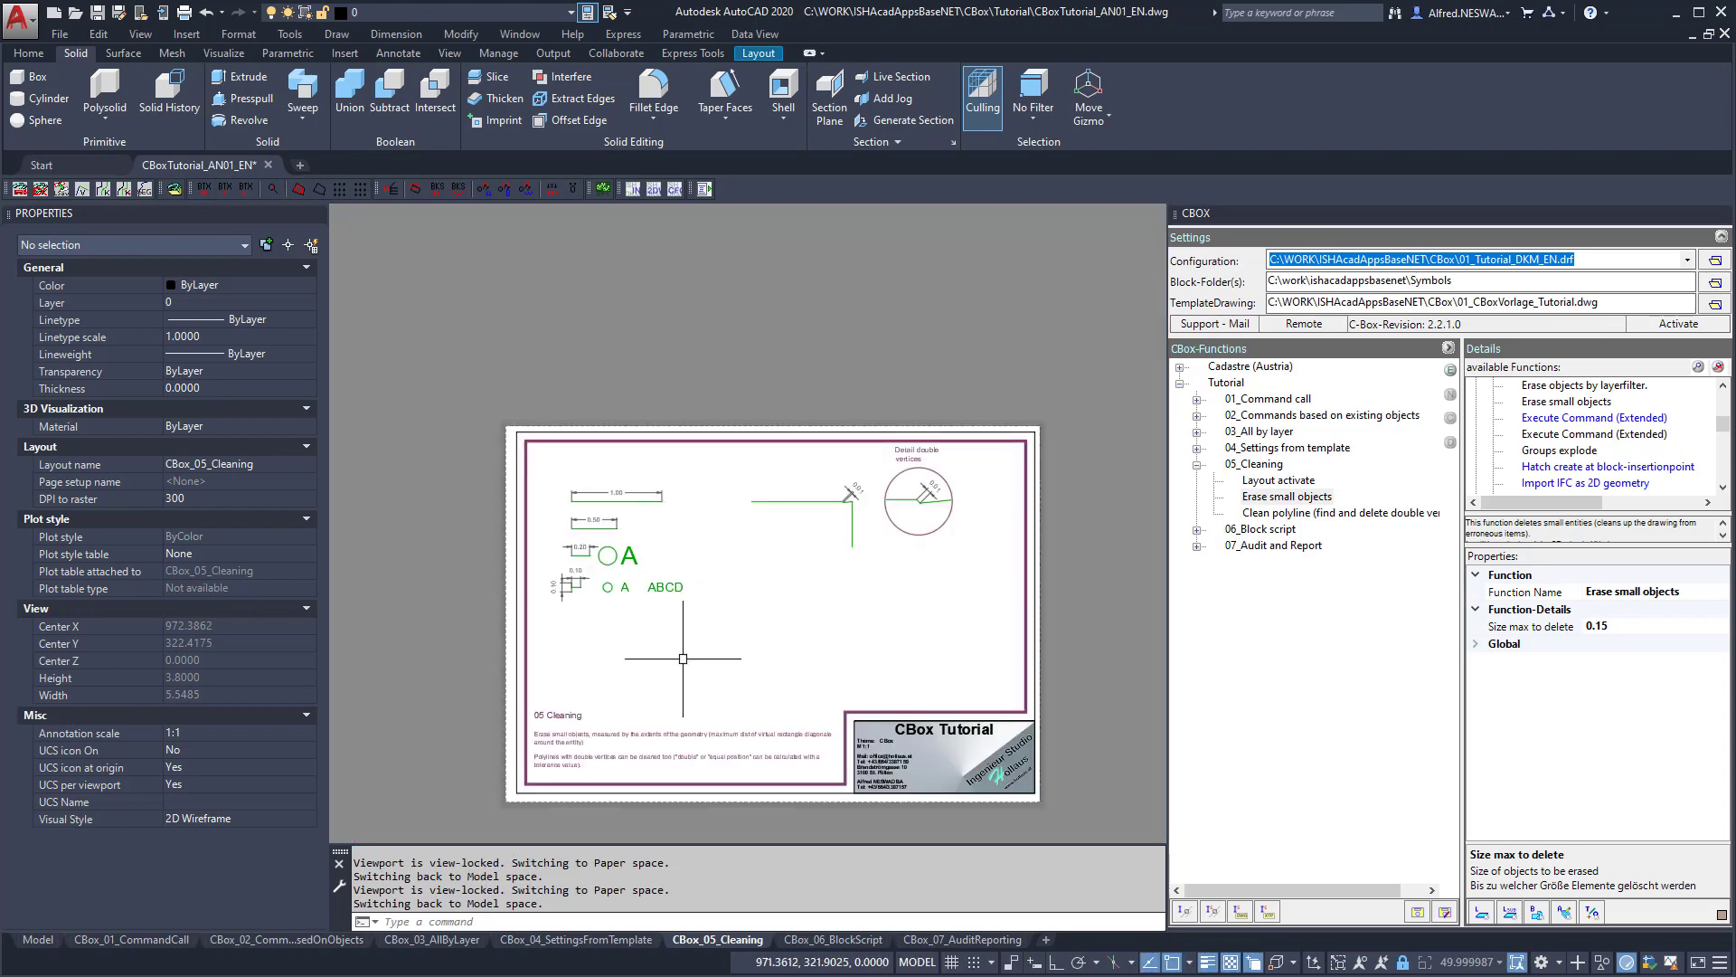
scroll(746, 775, up, 2)
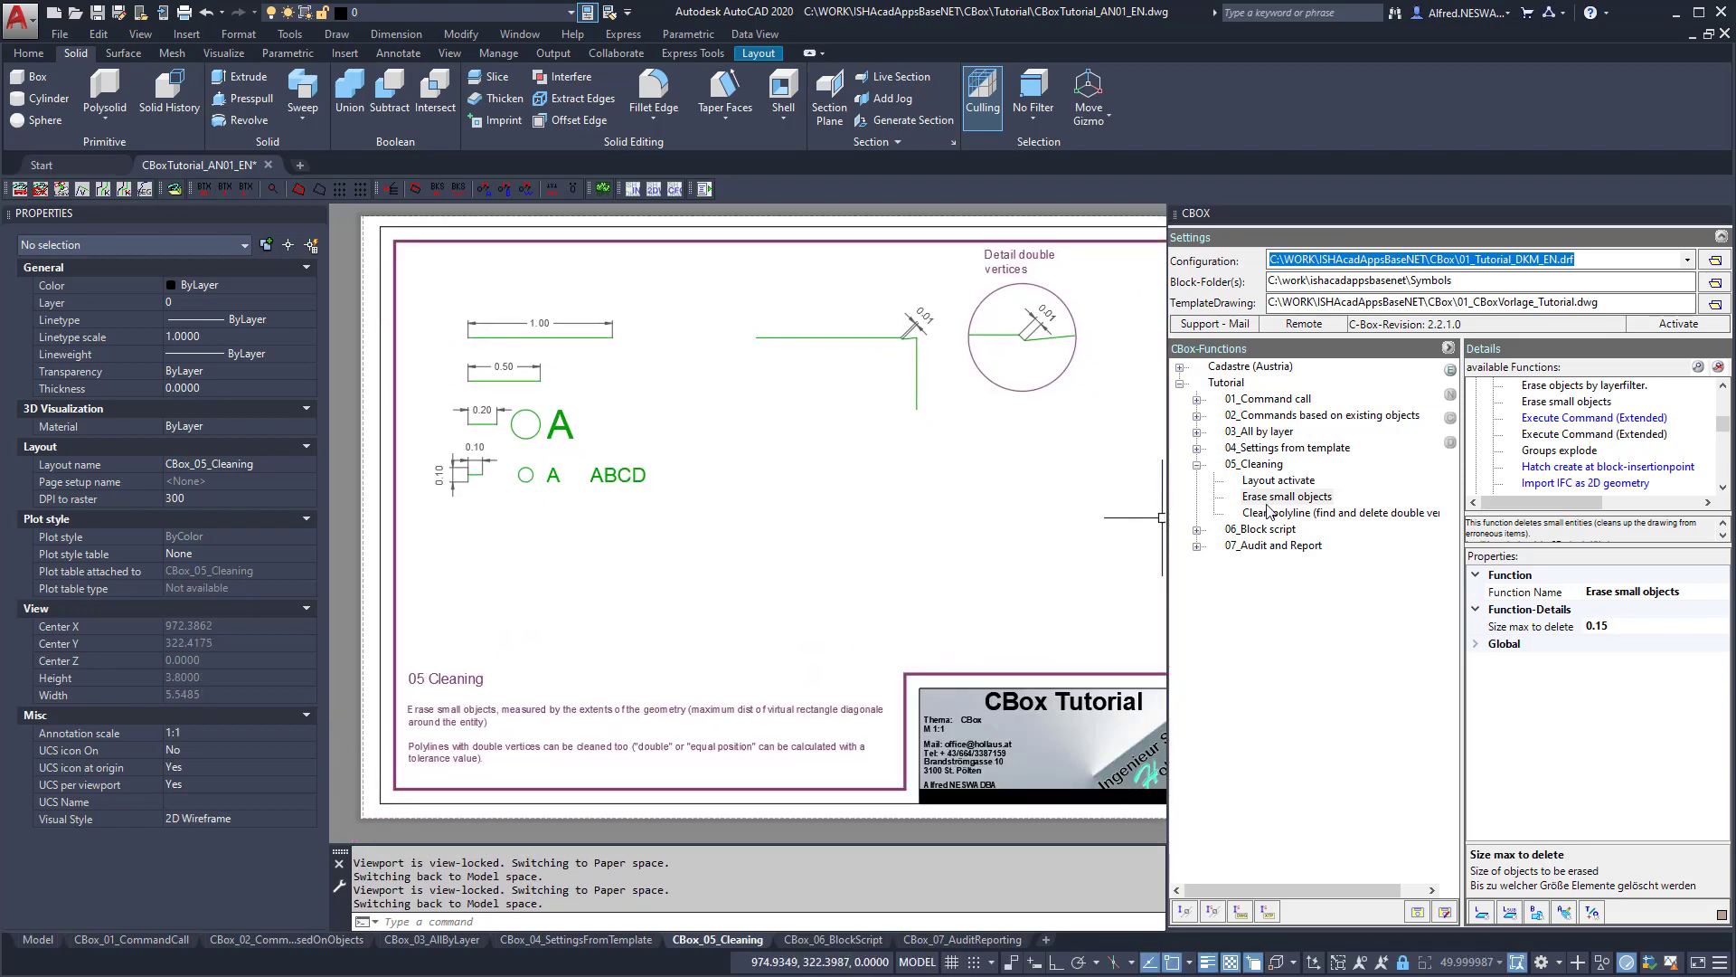
double_click(1275, 497)
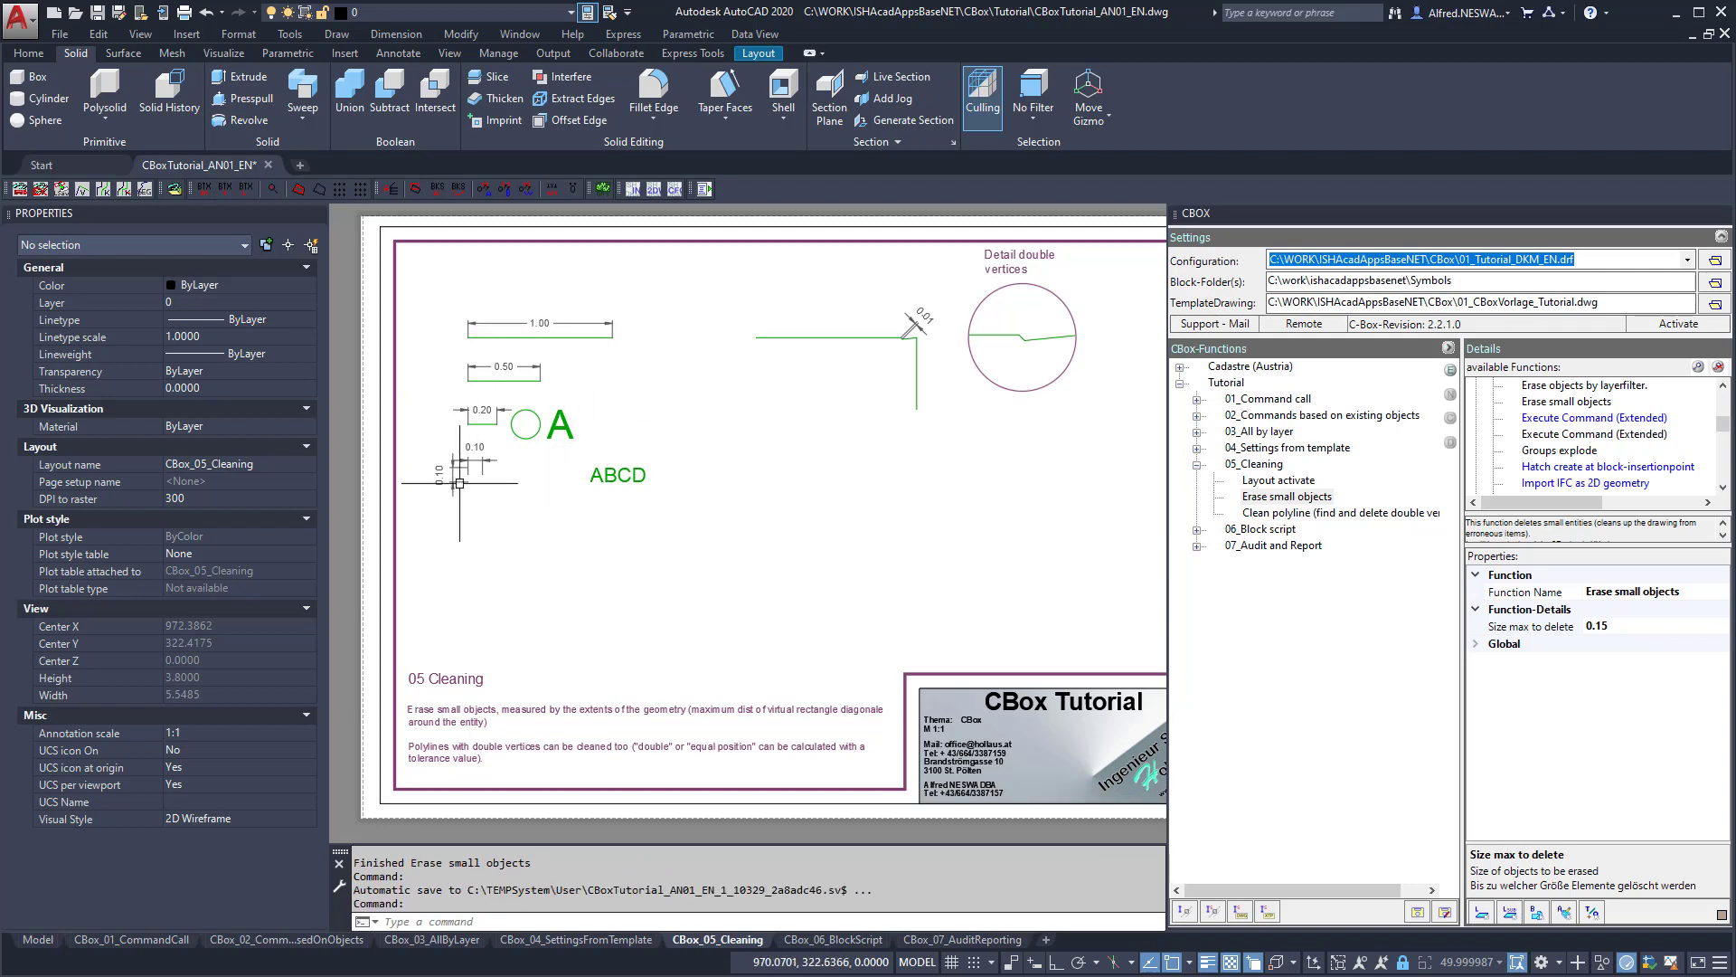
Inspect the objects left around the 0.10 dimensions and the ABCD text, and undo the small-object erasure.
scroll(501, 488, up, 3)
scroll(466, 477, down, 2)
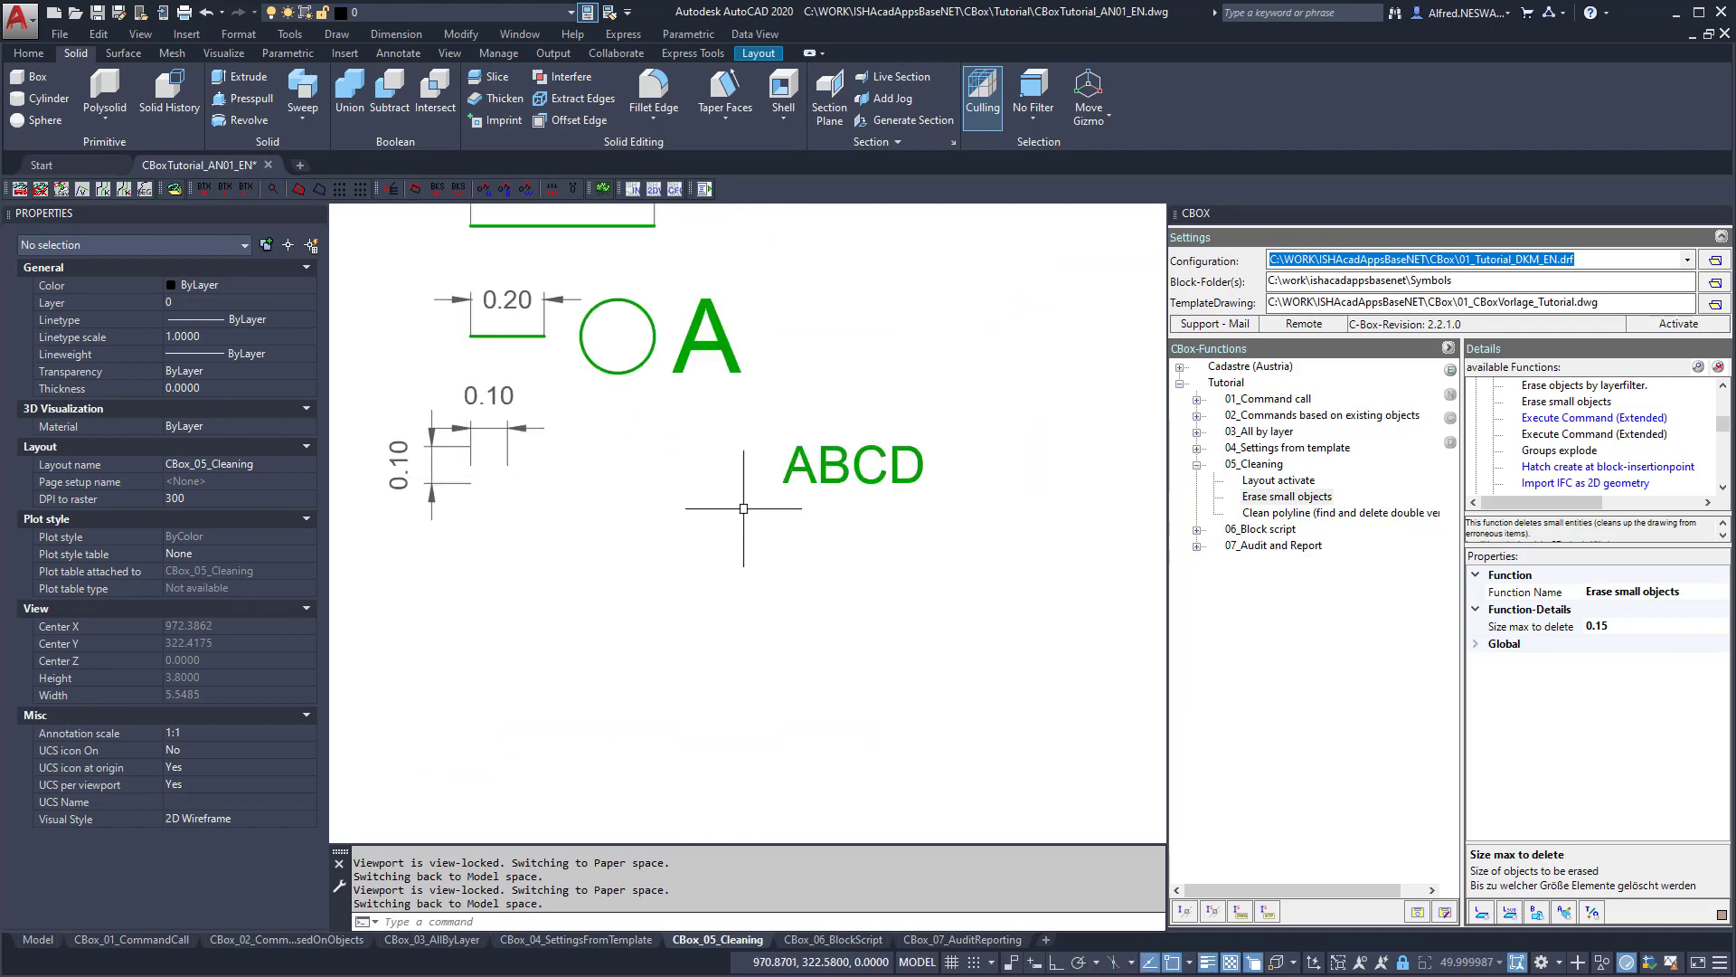
scroll(625, 500, down, 2)
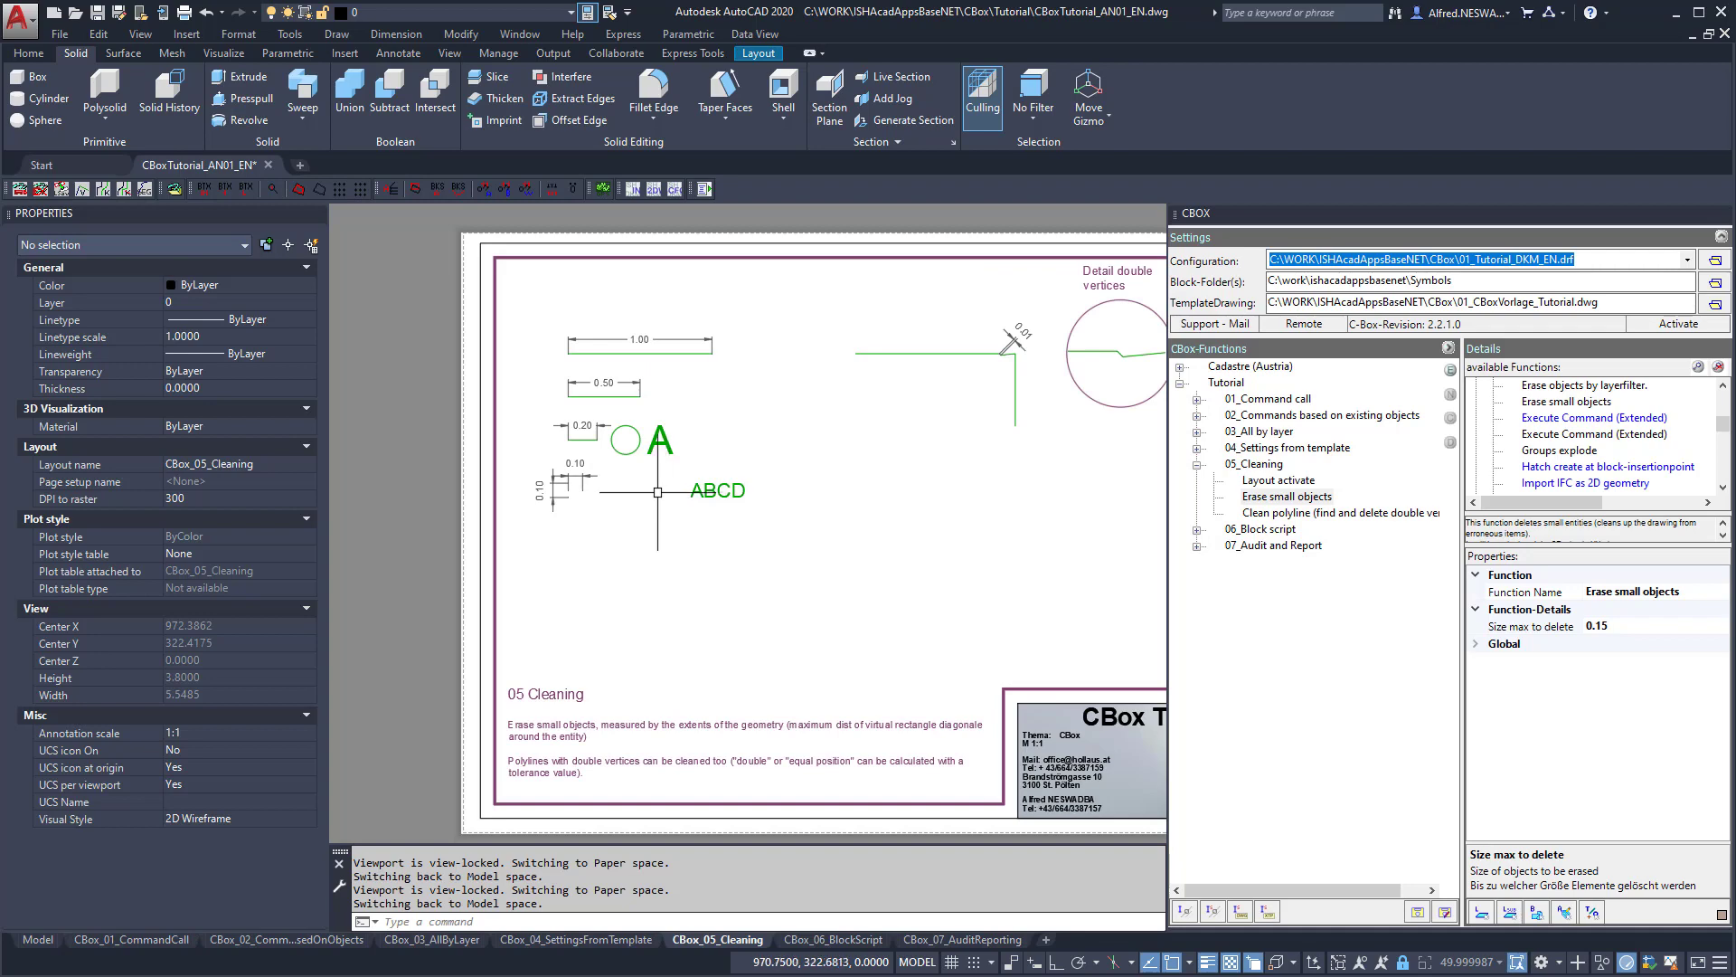
middle_drag(892, 453, 751, 452)
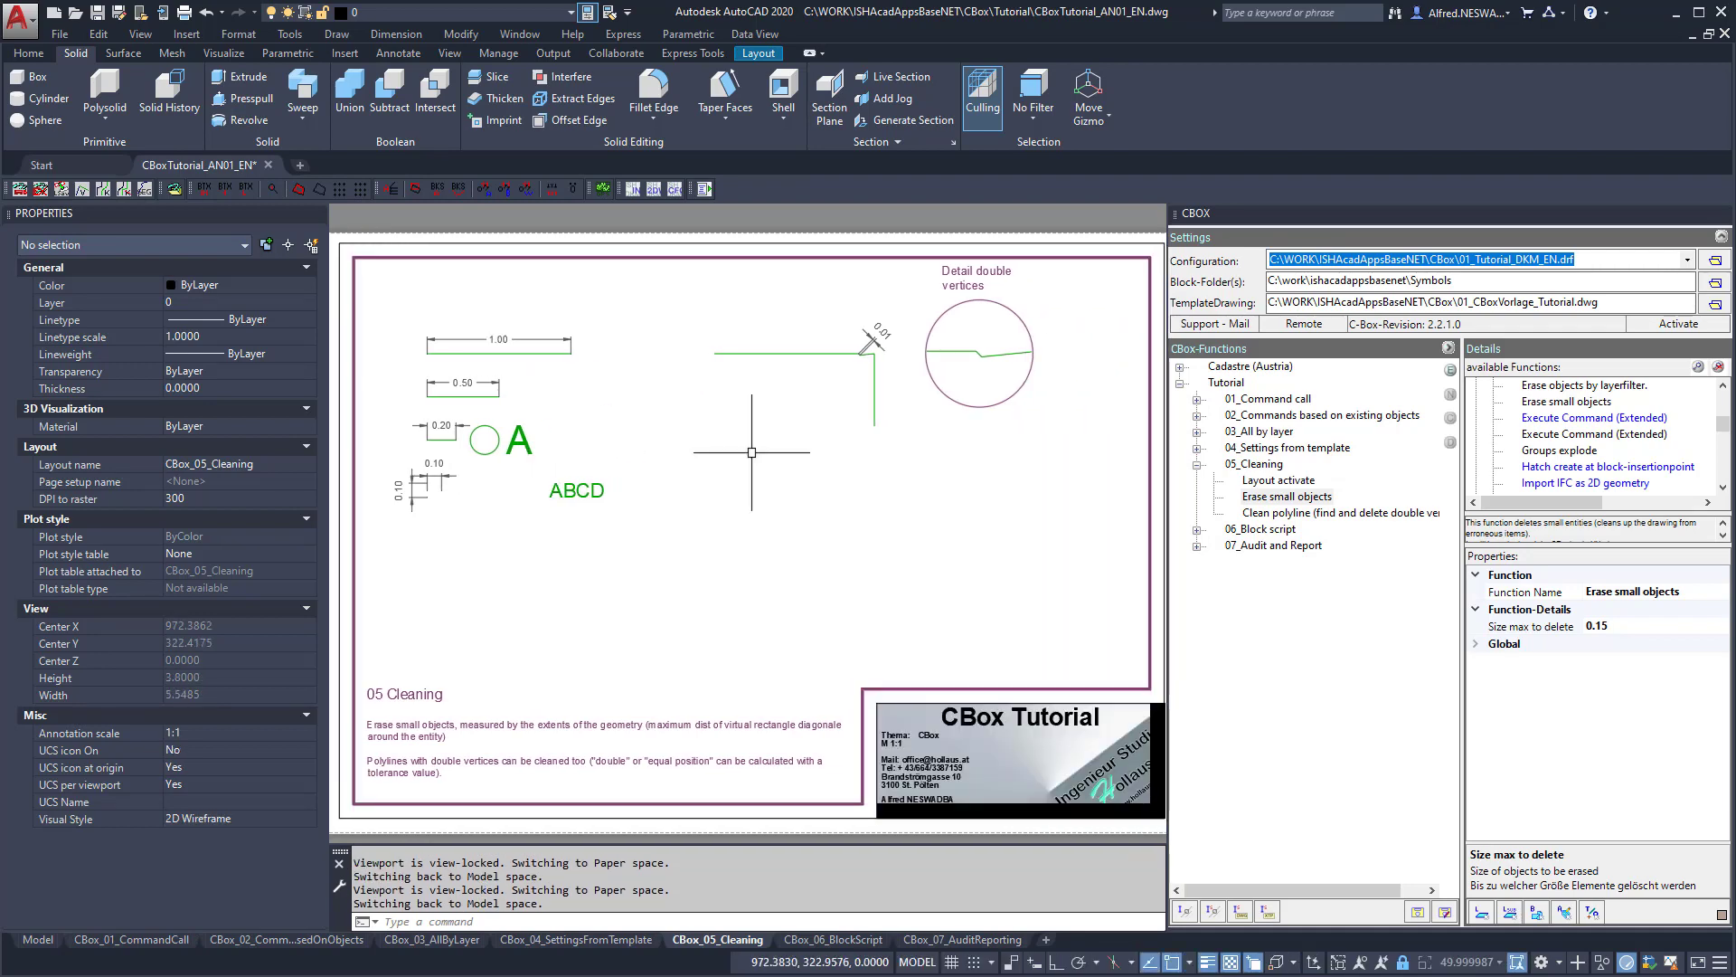
click(208, 14)
click(209, 15)
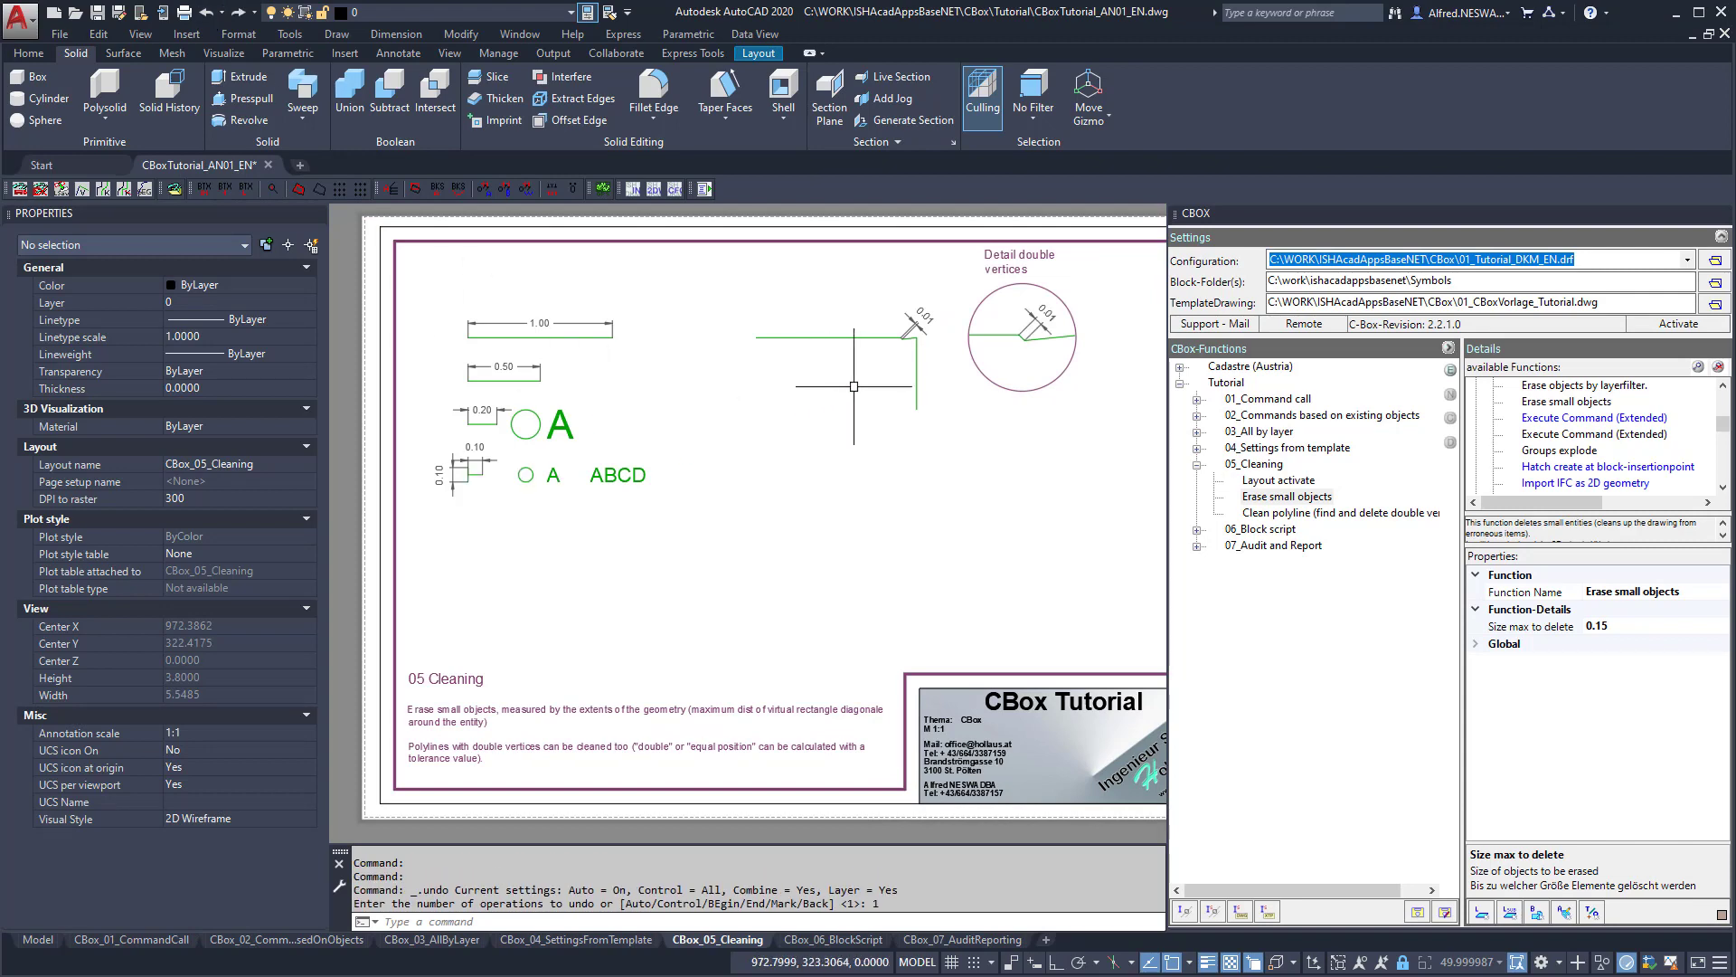
Select the angled polyline and examine its closely spaced double vertices at the 0.01 dimension, comparing them with the Size max to delete setting.
scroll(912, 340, up, 6)
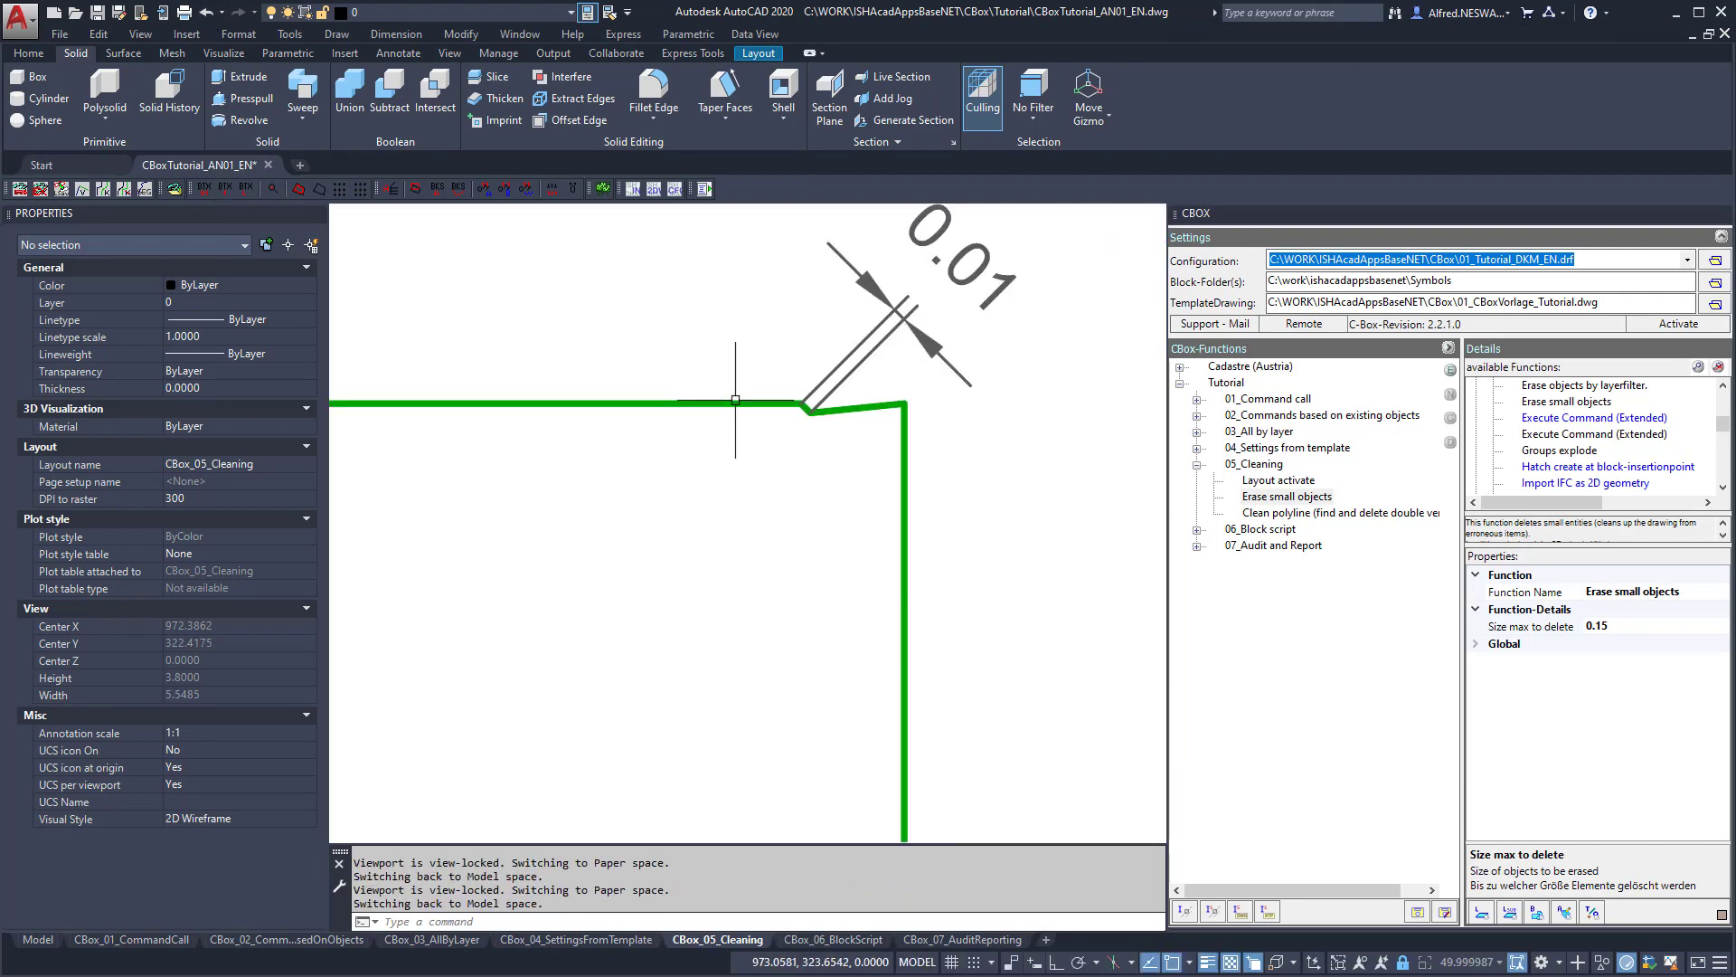
click(740, 402)
scroll(746, 469, down, 4)
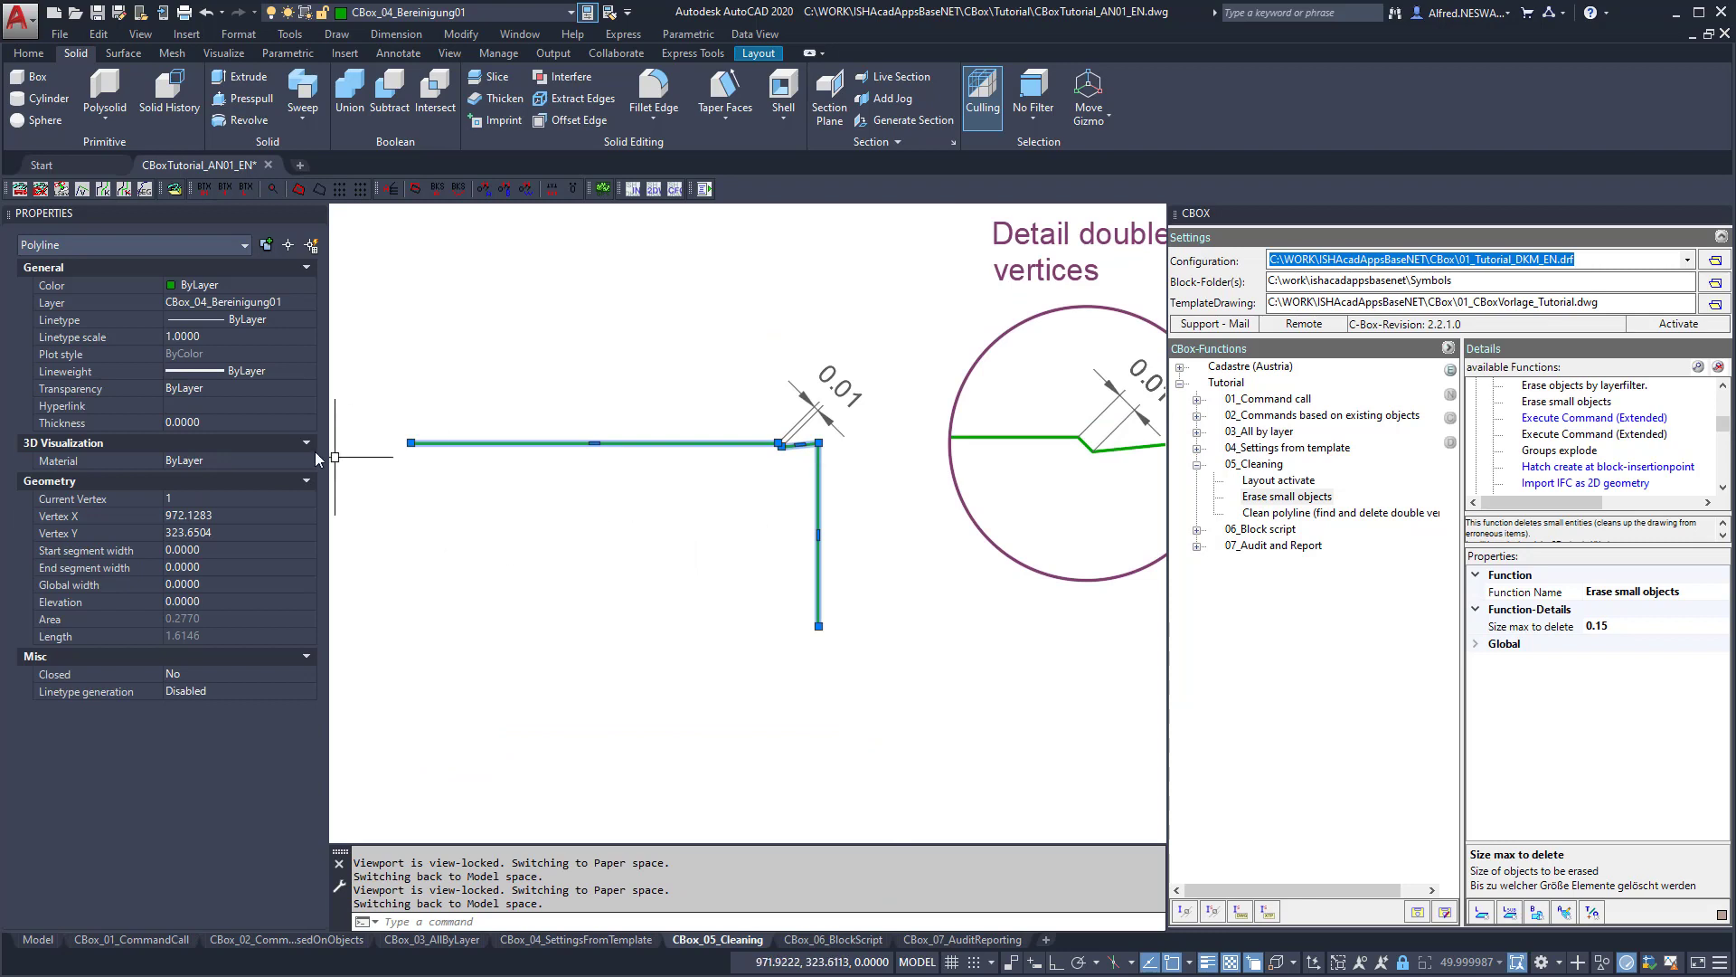
click(1619, 627)
double_click(1618, 626)
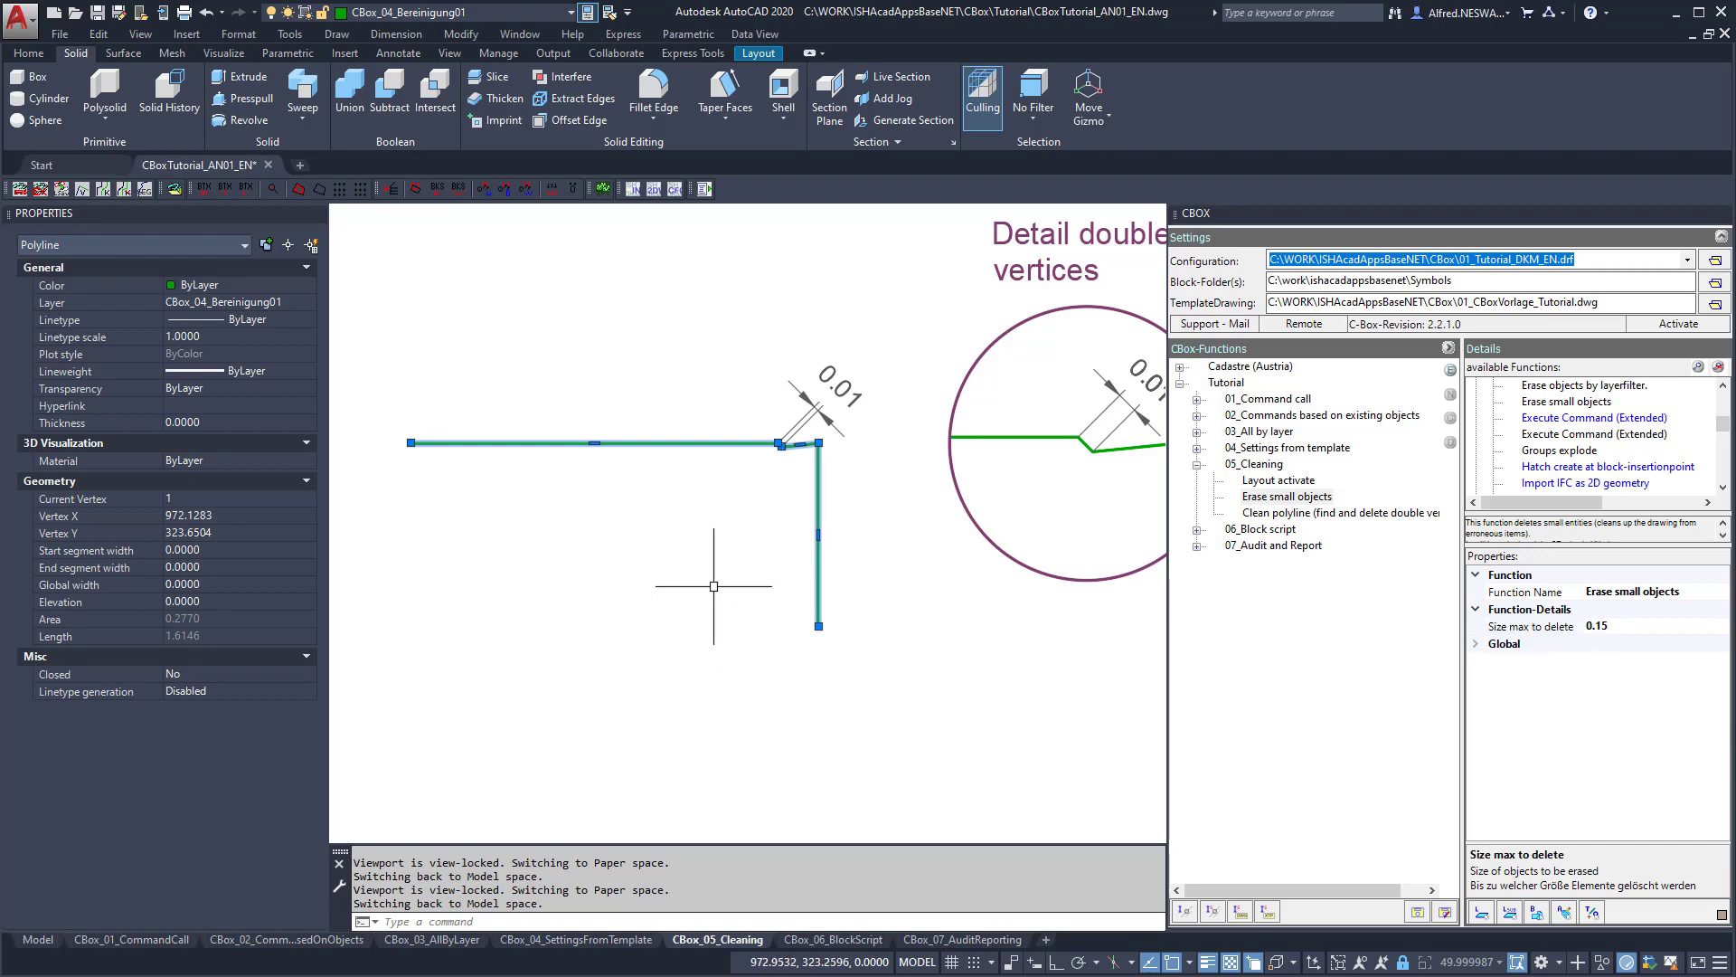
scroll(796, 439, up, 5)
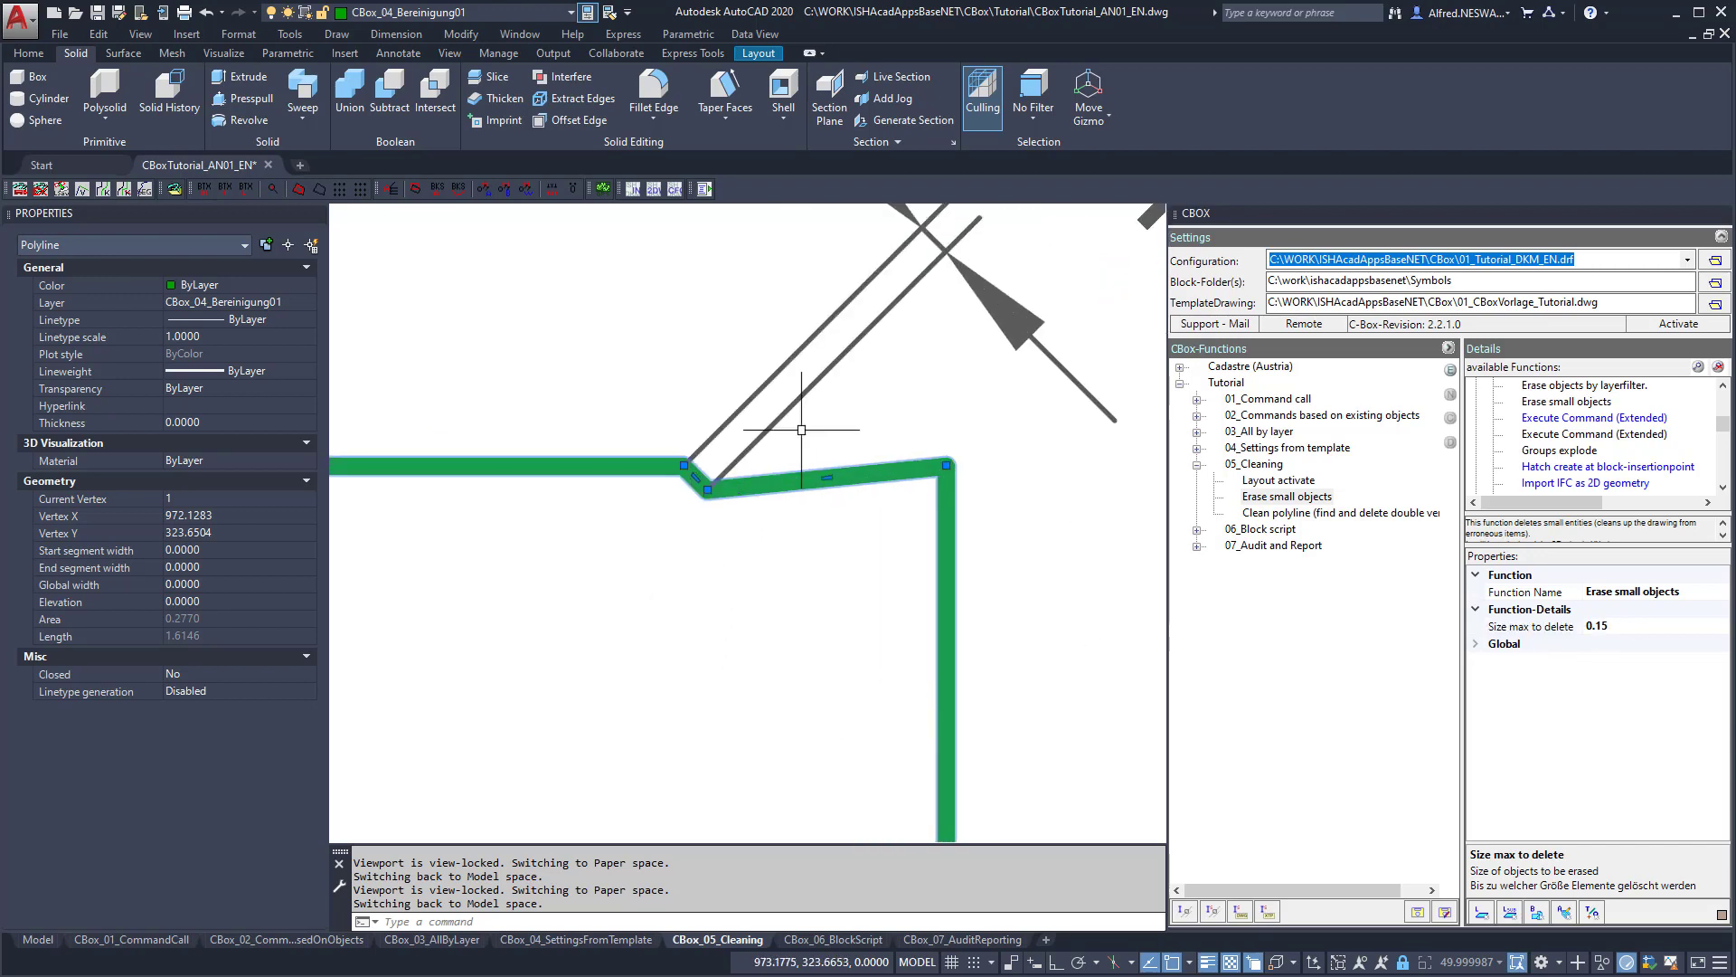
key(Escape)
key(Escape)
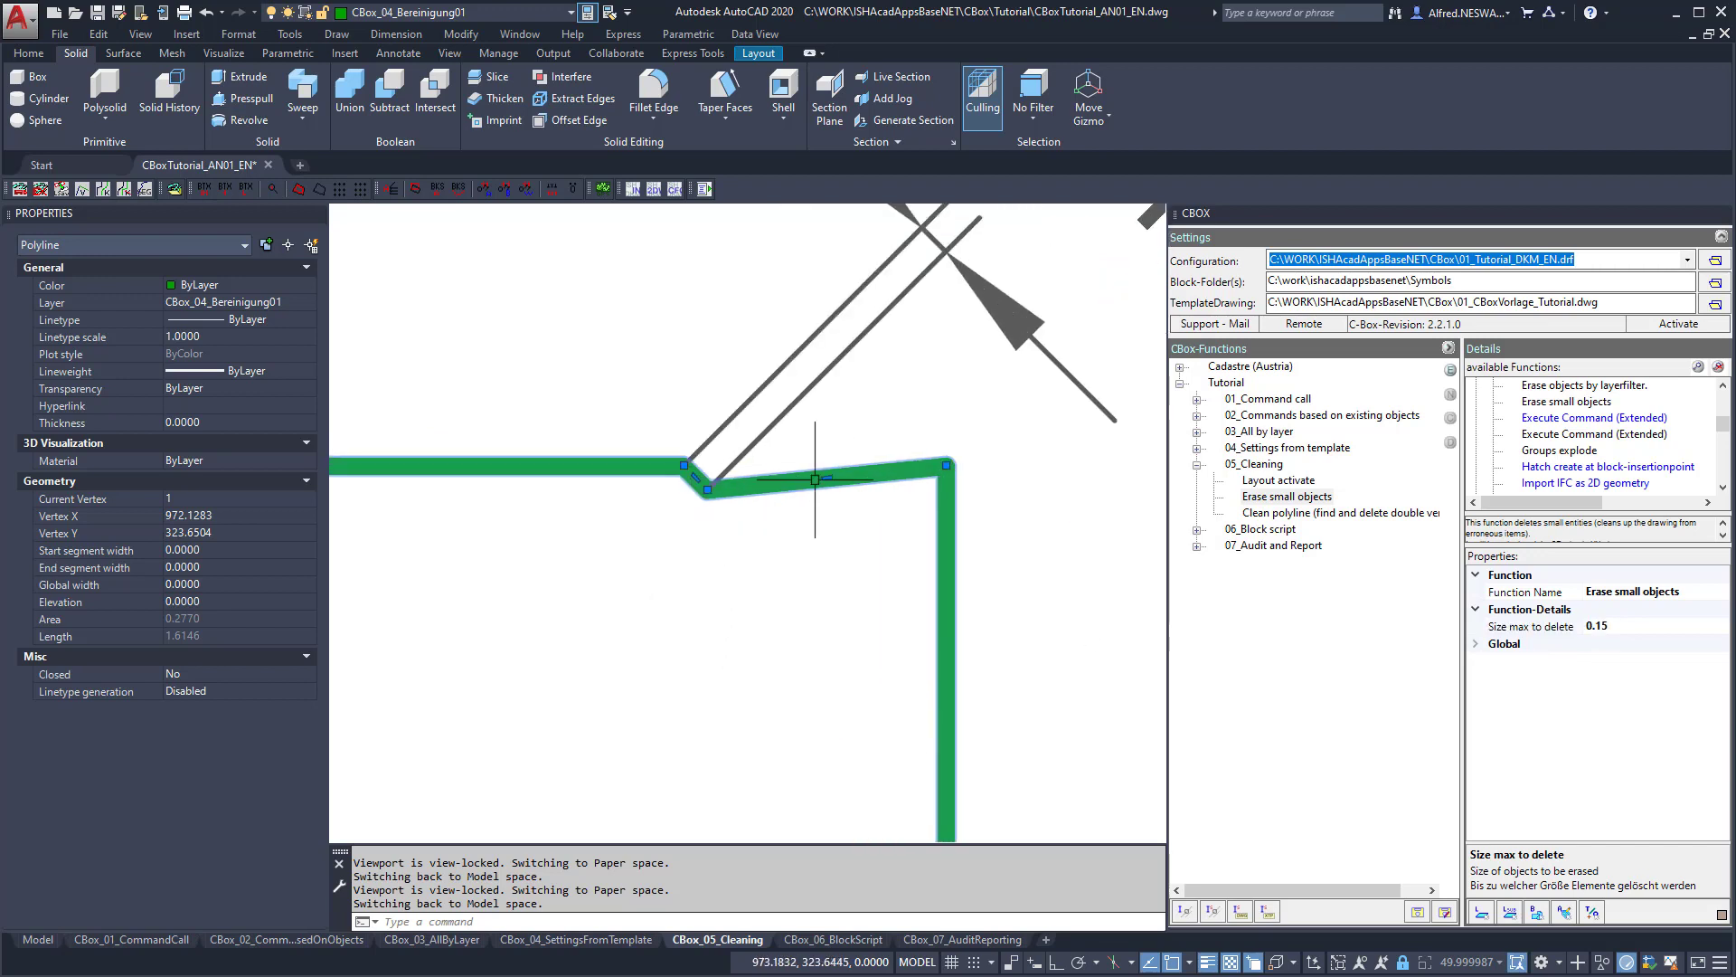
scroll(868, 452, down, 4)
scroll(886, 443, up, 2)
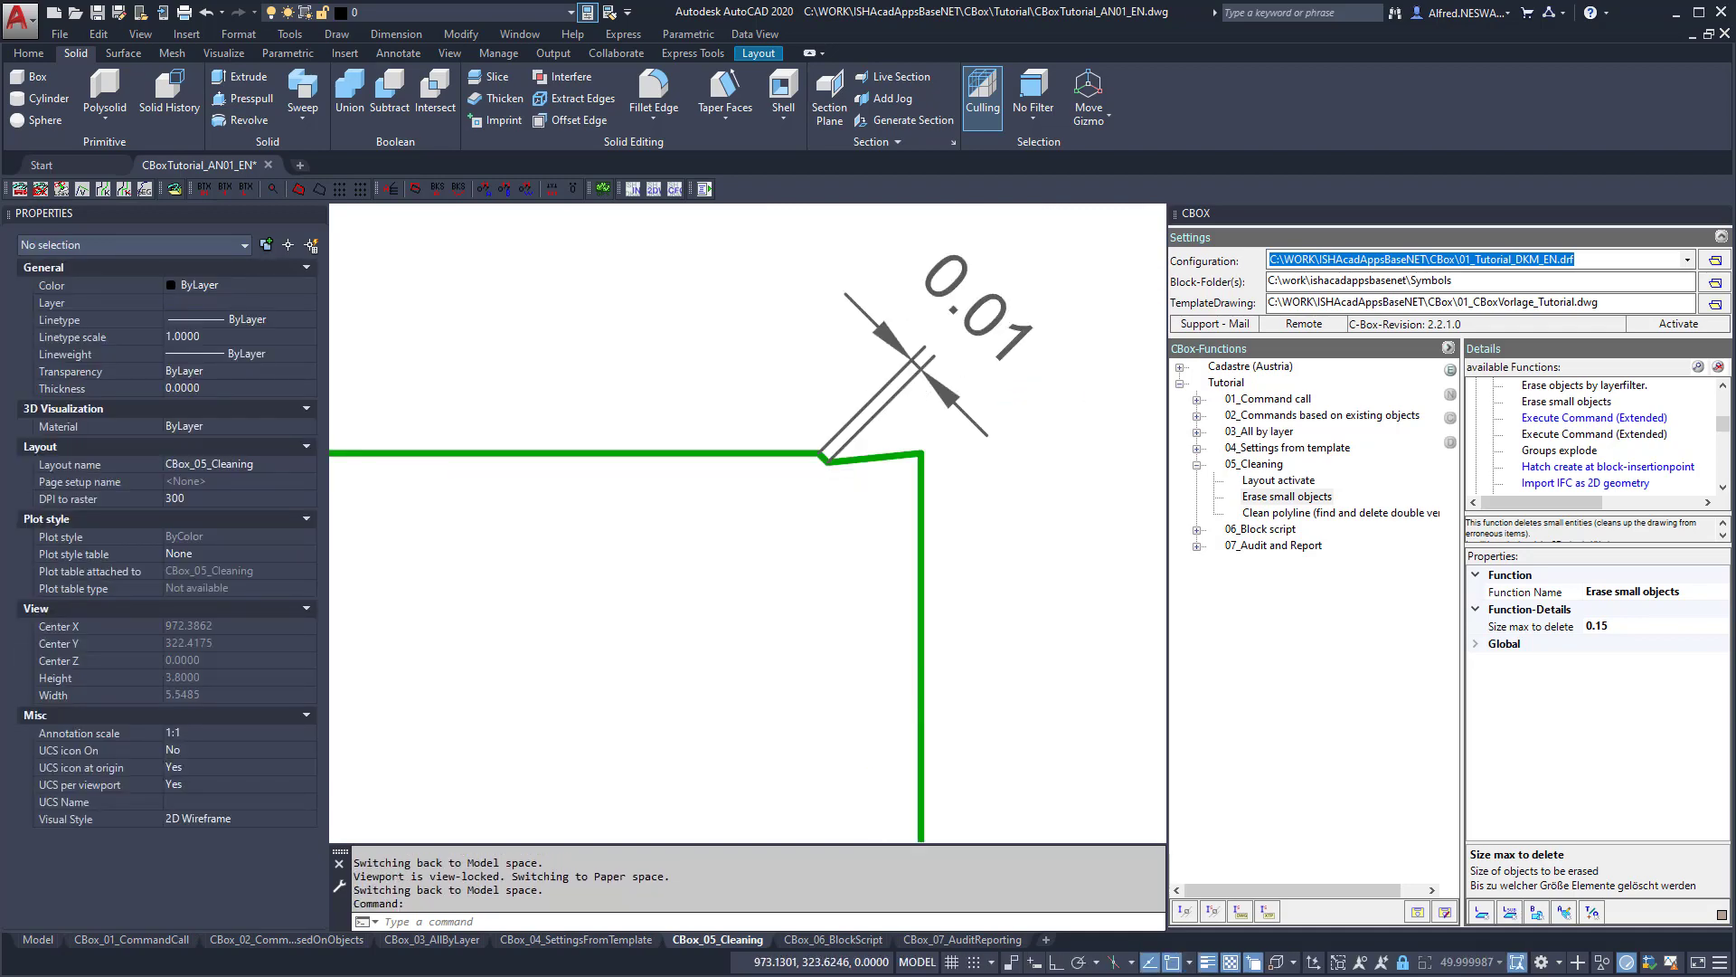
scroll(714, 560, down, 5)
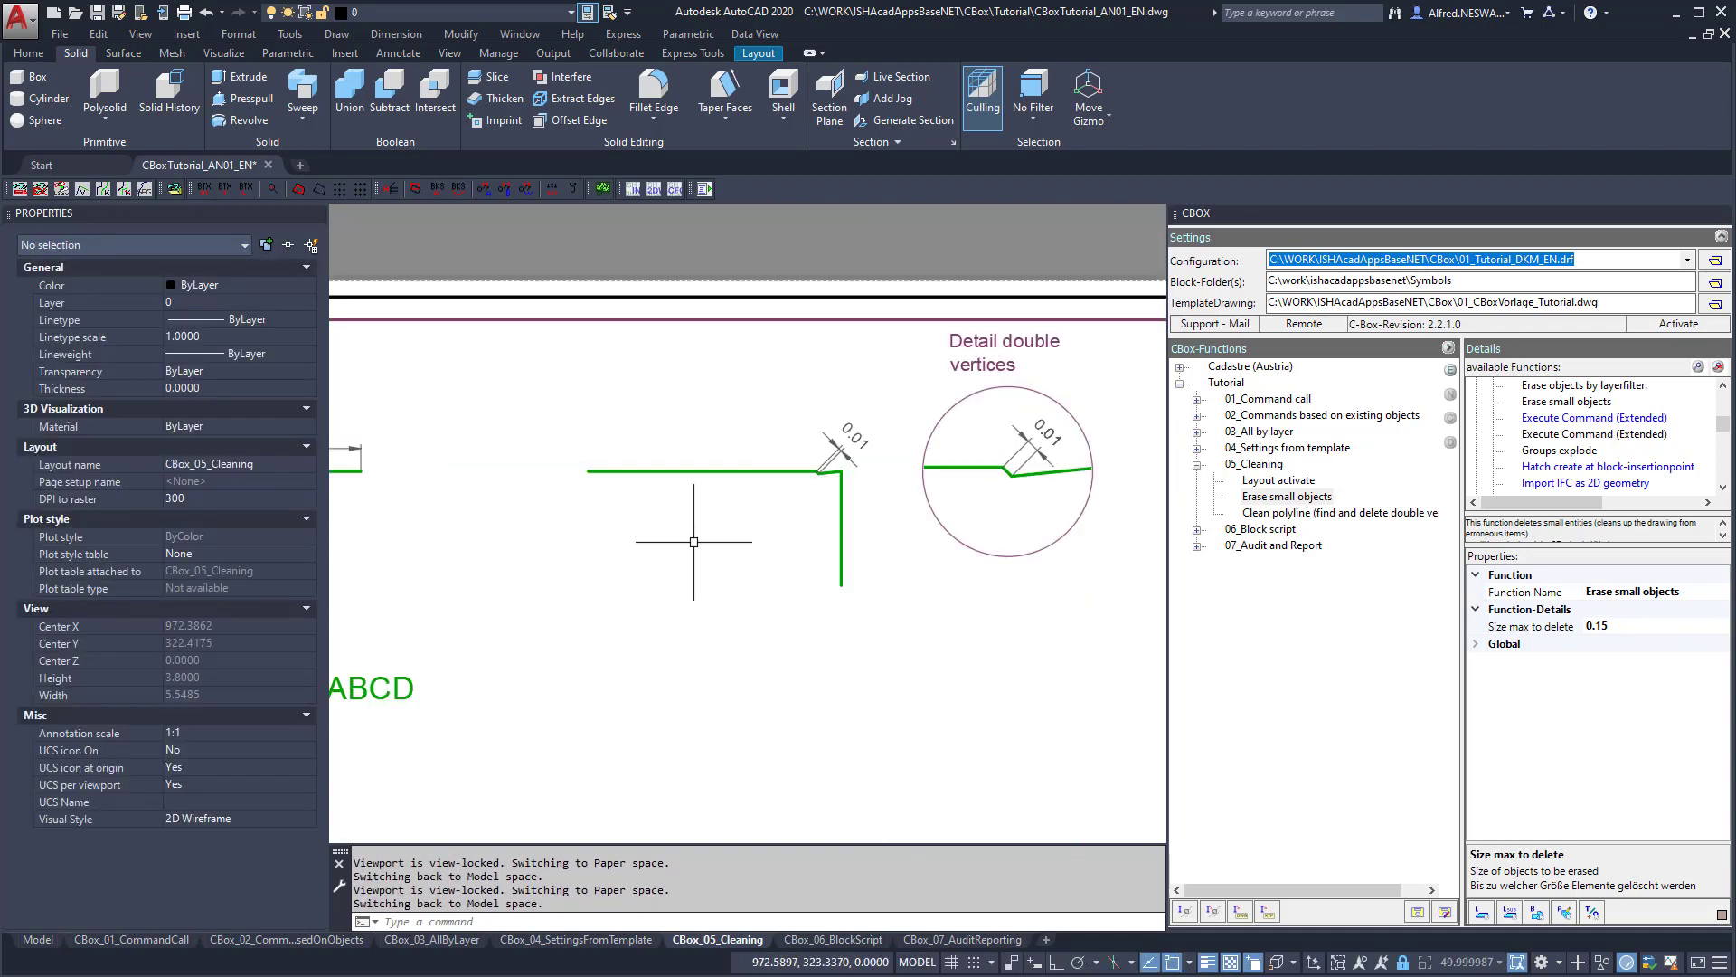
Run the Clean polyline function with a tolerance of 0.02 to remove the double vertices from the polyline.
mouse_move(709, 587)
middle_down()
mouse_move(645, 510)
mouse_move(674, 506)
middle_up()
click(1280, 513)
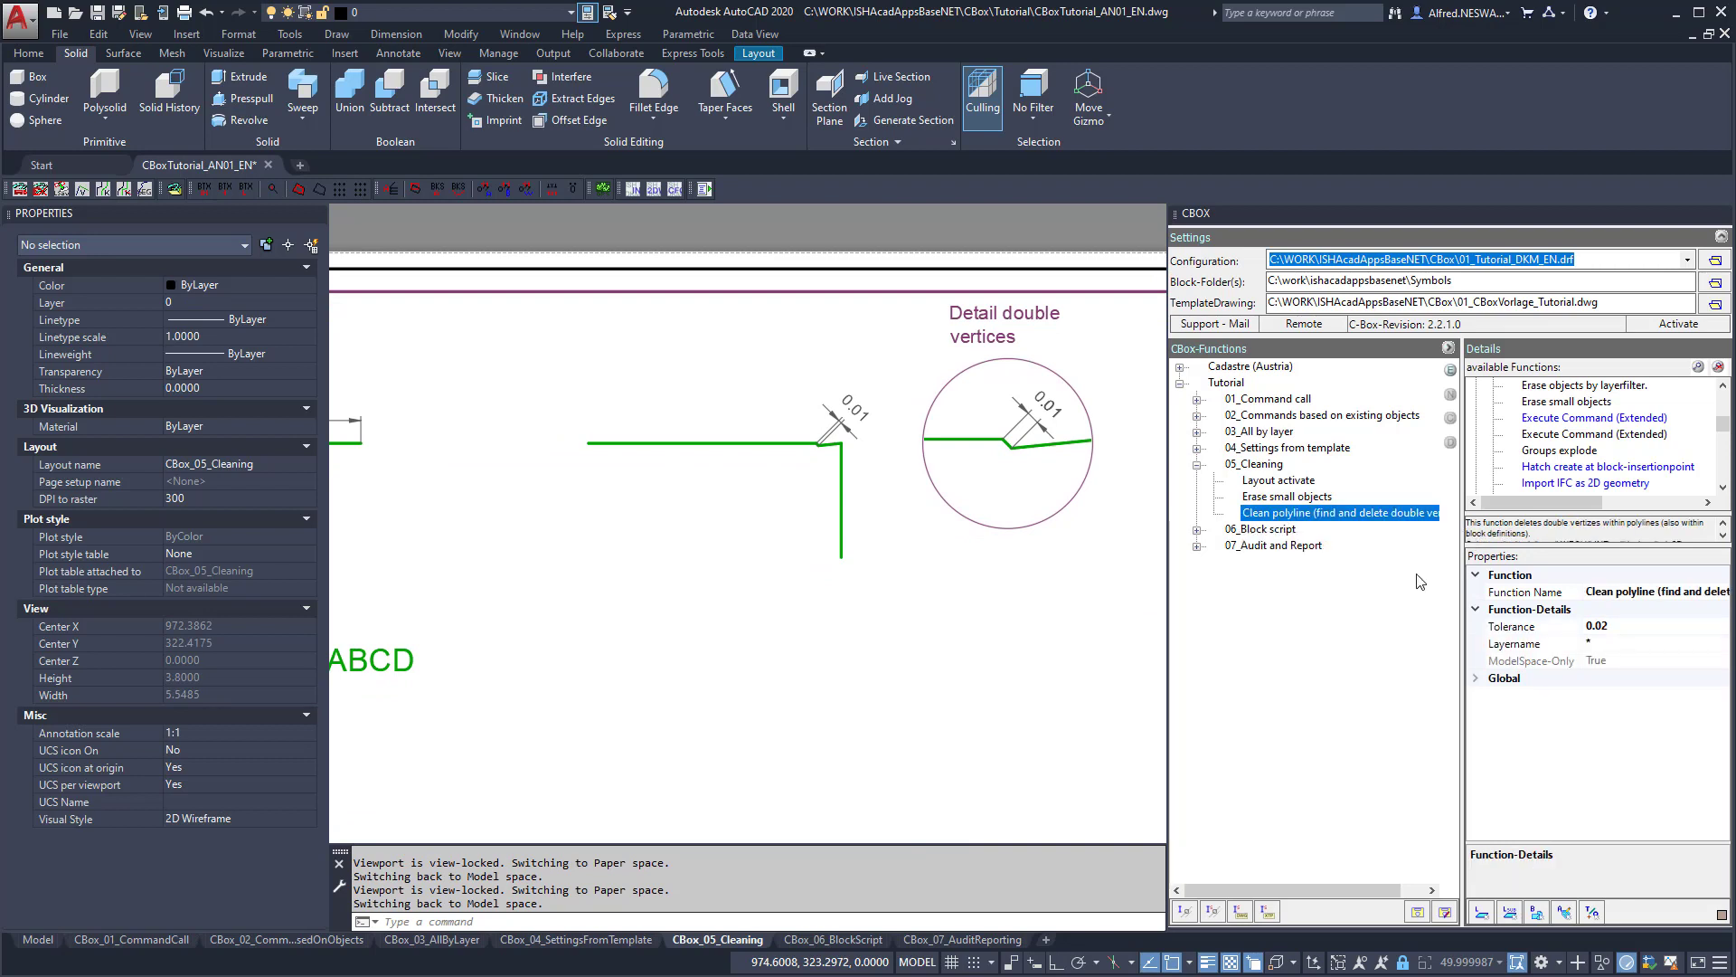
click(1593, 629)
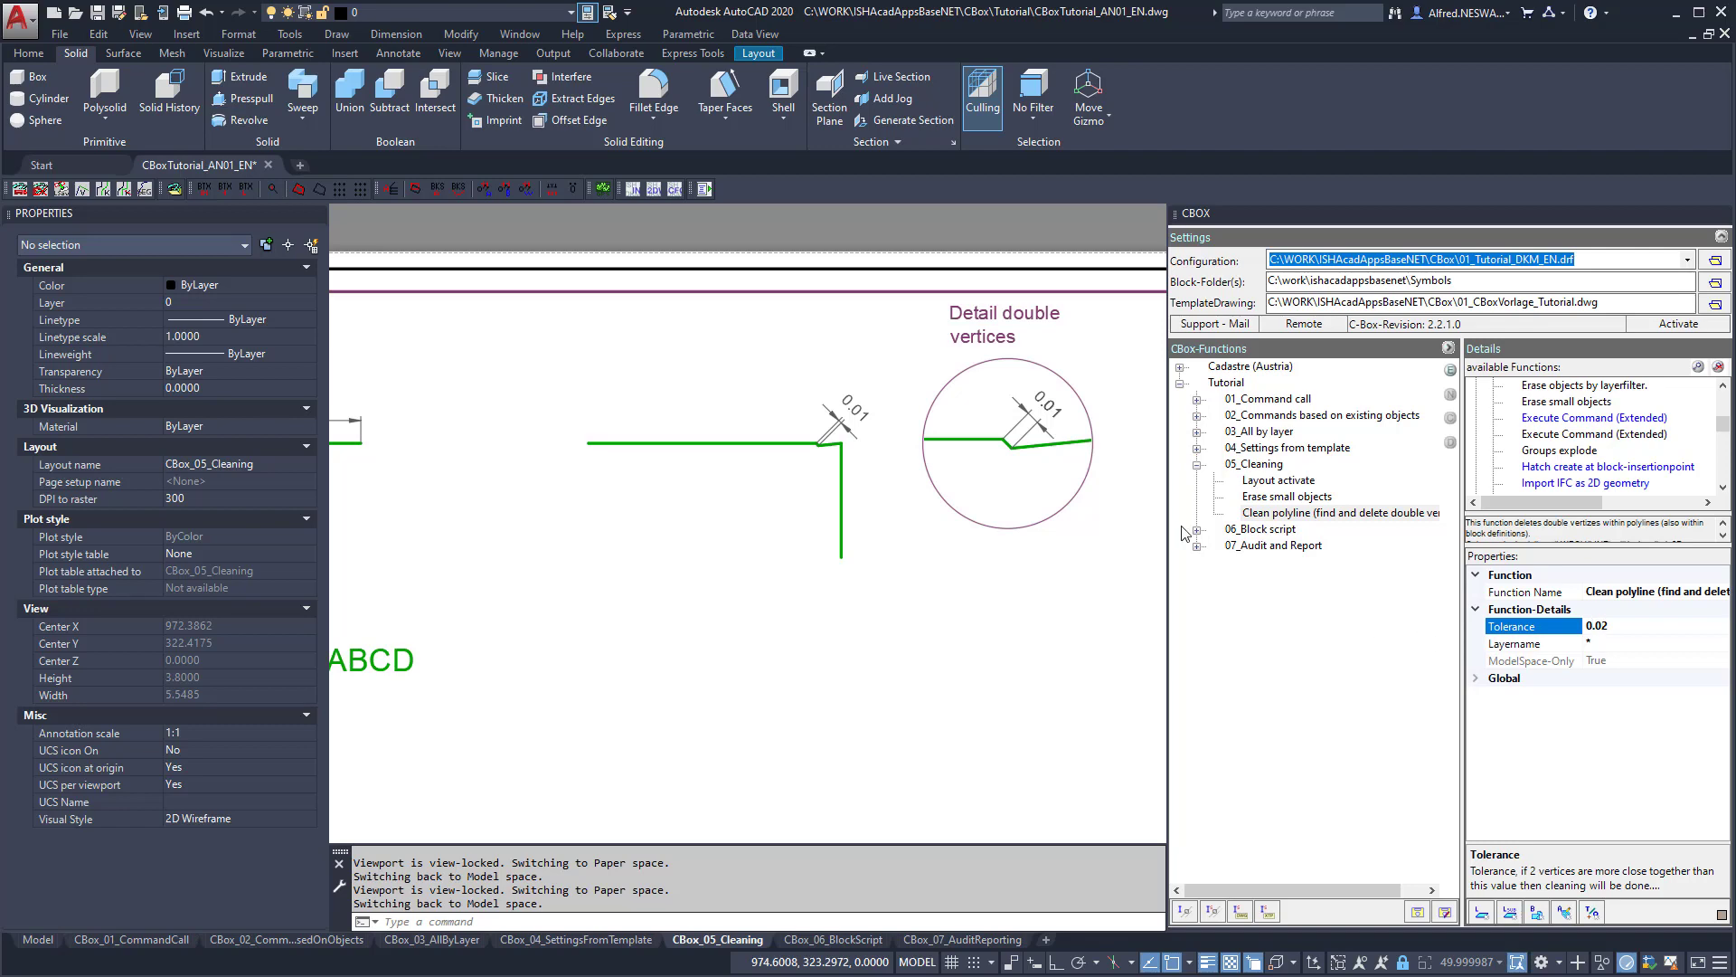
click(1270, 514)
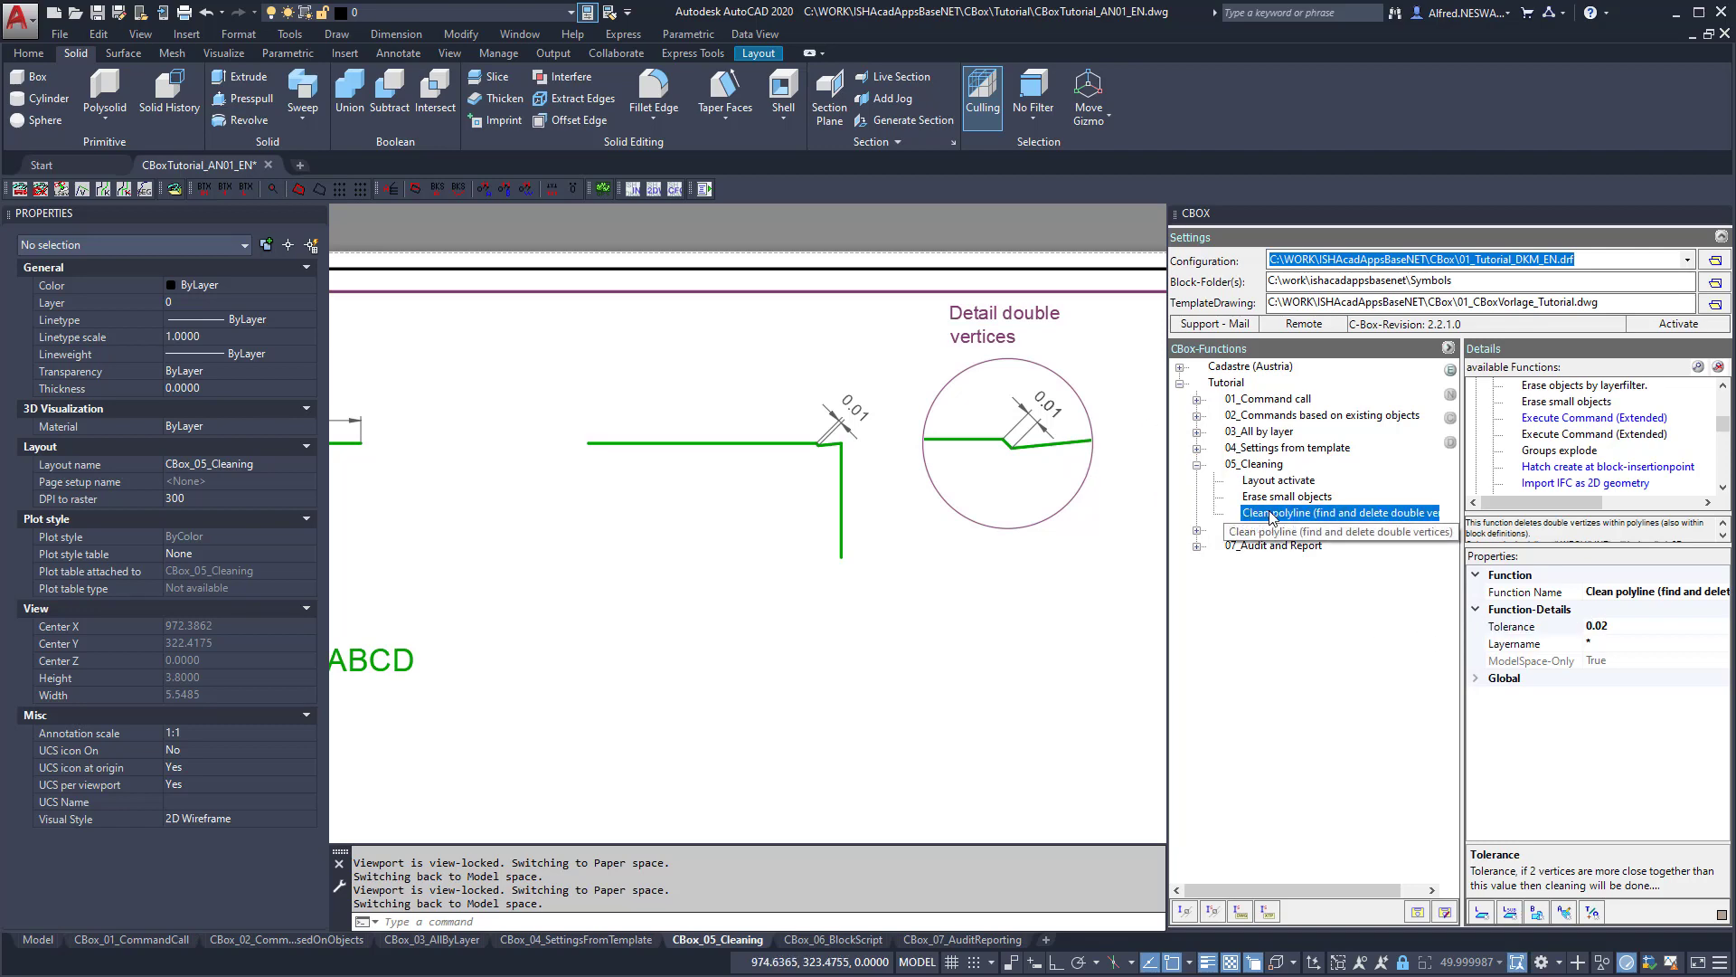
double_click(1269, 514)
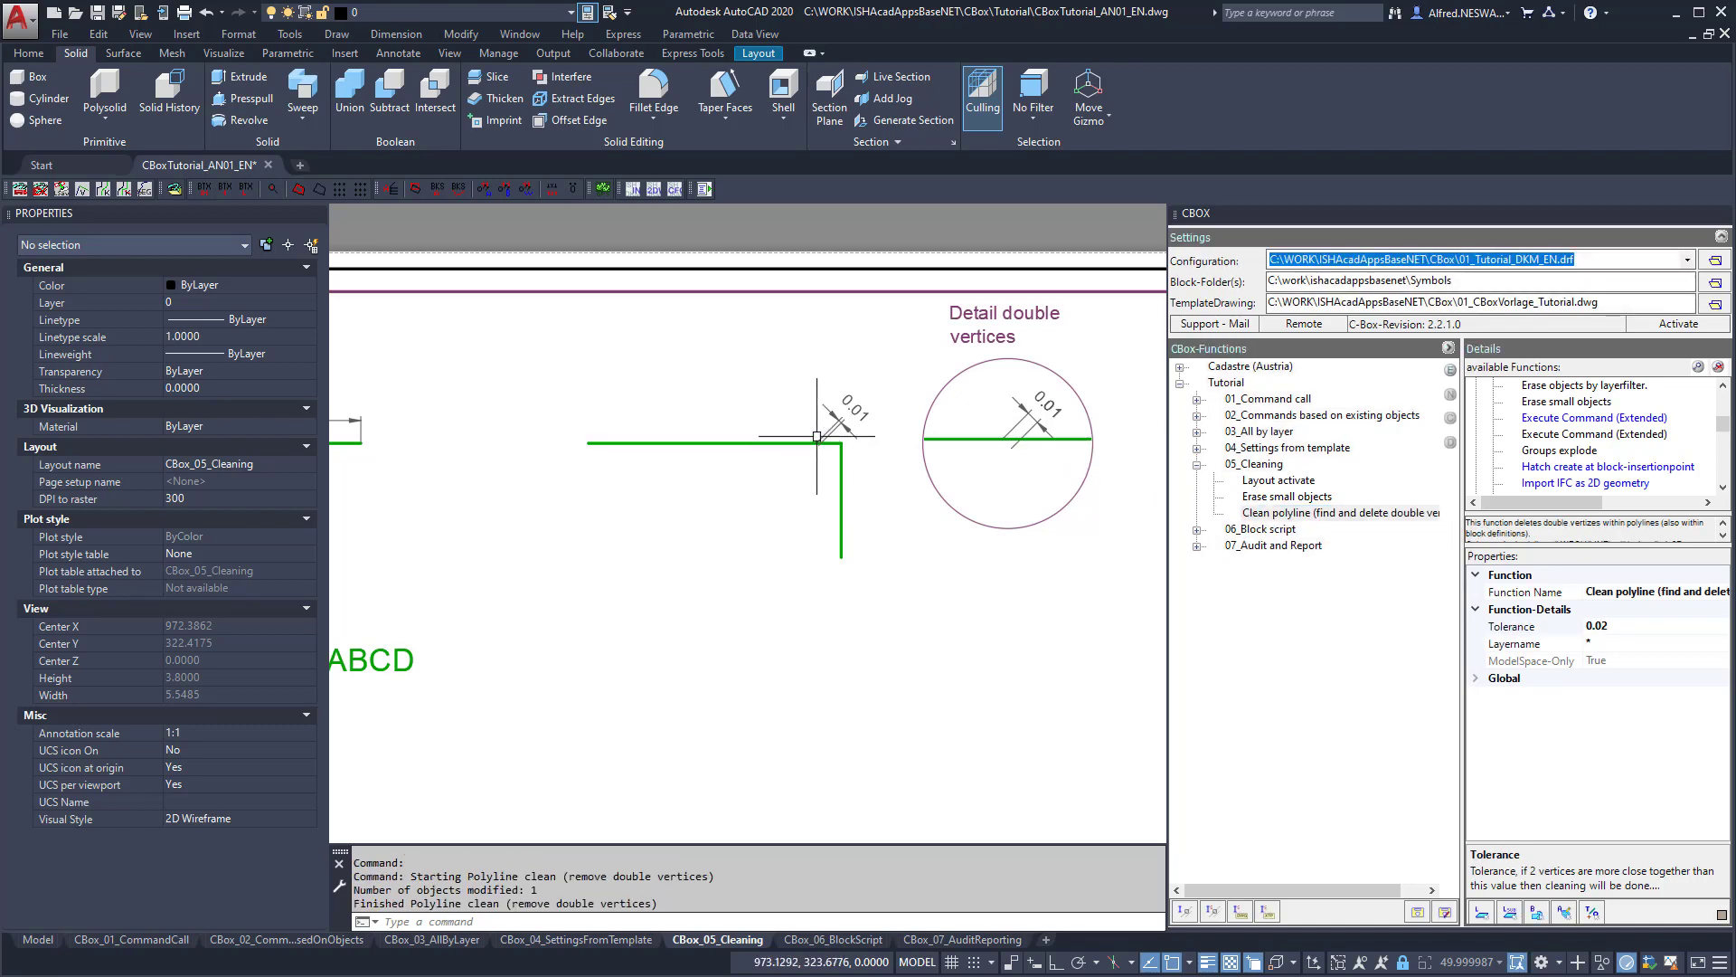
Examine the cleaned polyline's vertices near its corner against the function's tolerance setting, and clear the selection.
scroll(816, 435, up, 8)
click(706, 470)
click(656, 548)
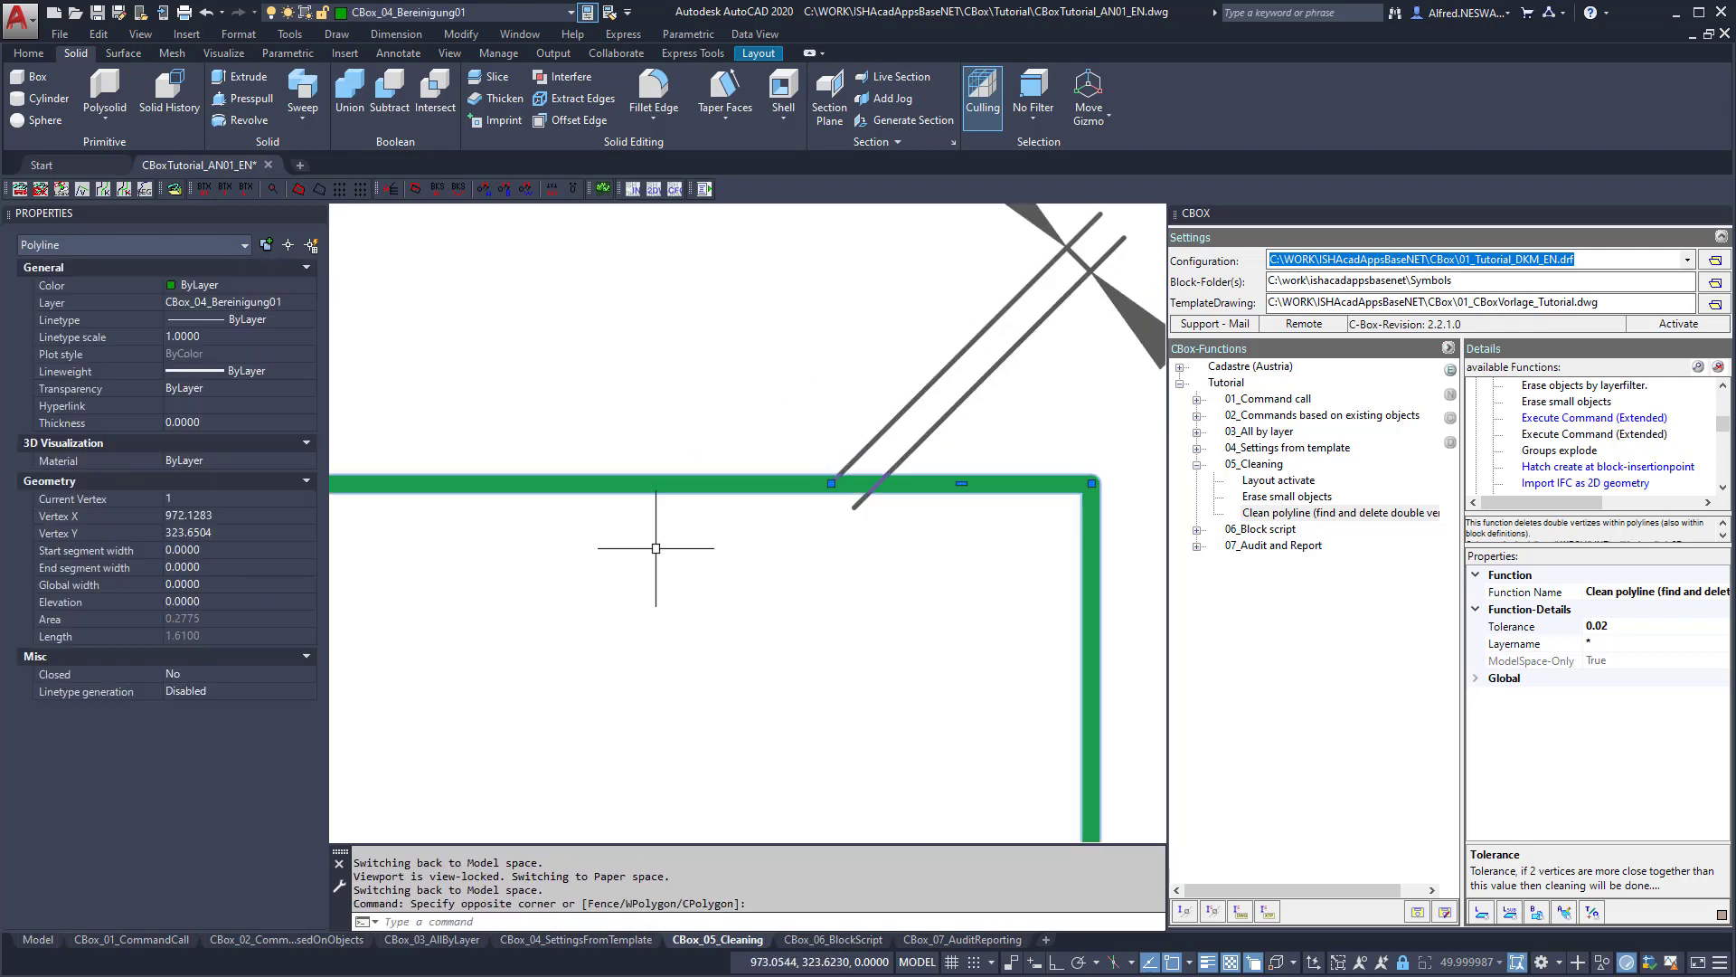
scroll(714, 548, down, 3)
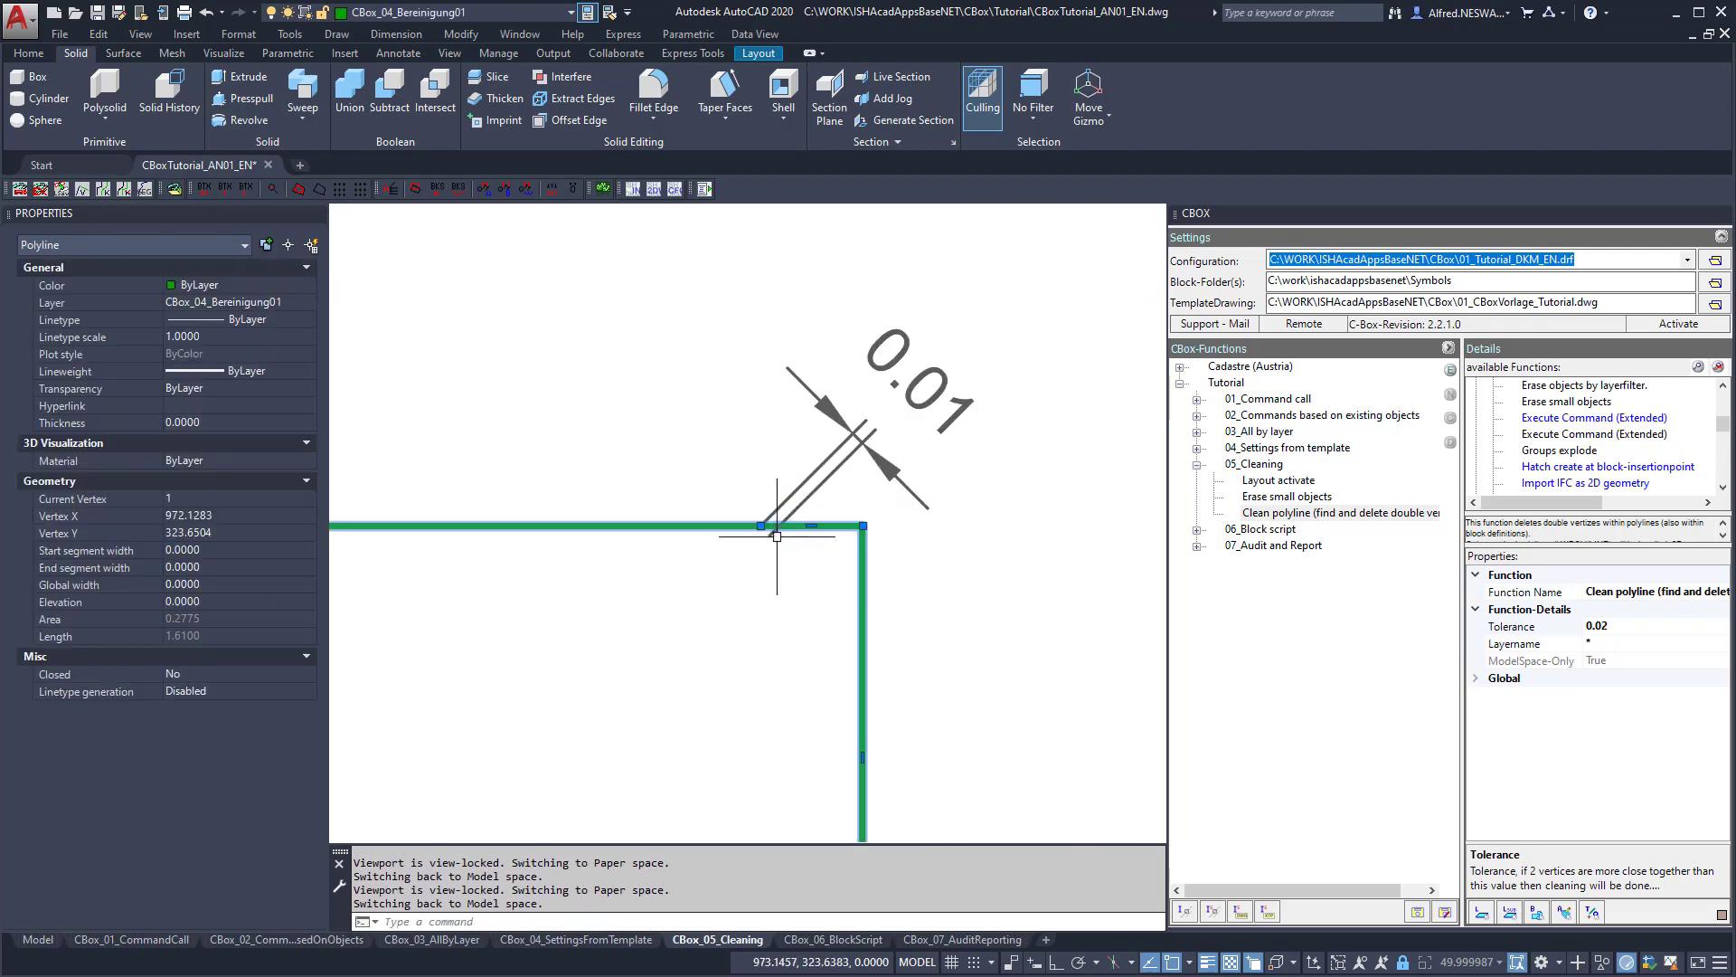
scroll(777, 537, down, 5)
middle_drag(742, 525, 780, 502)
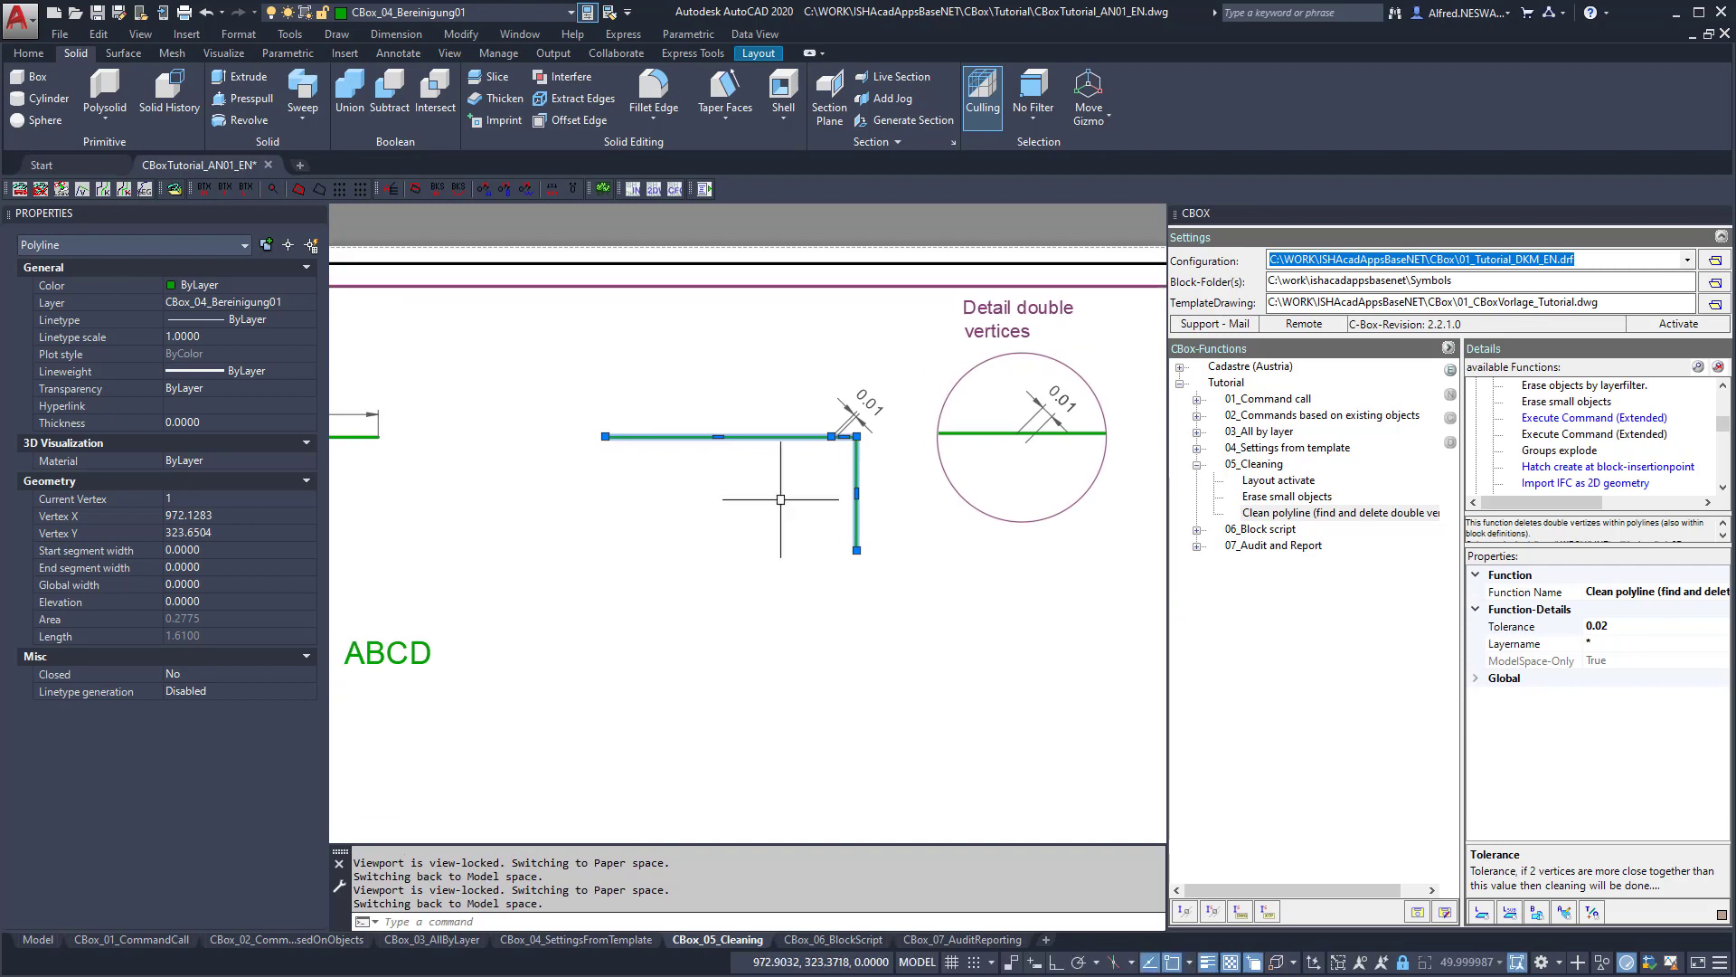
click(1616, 630)
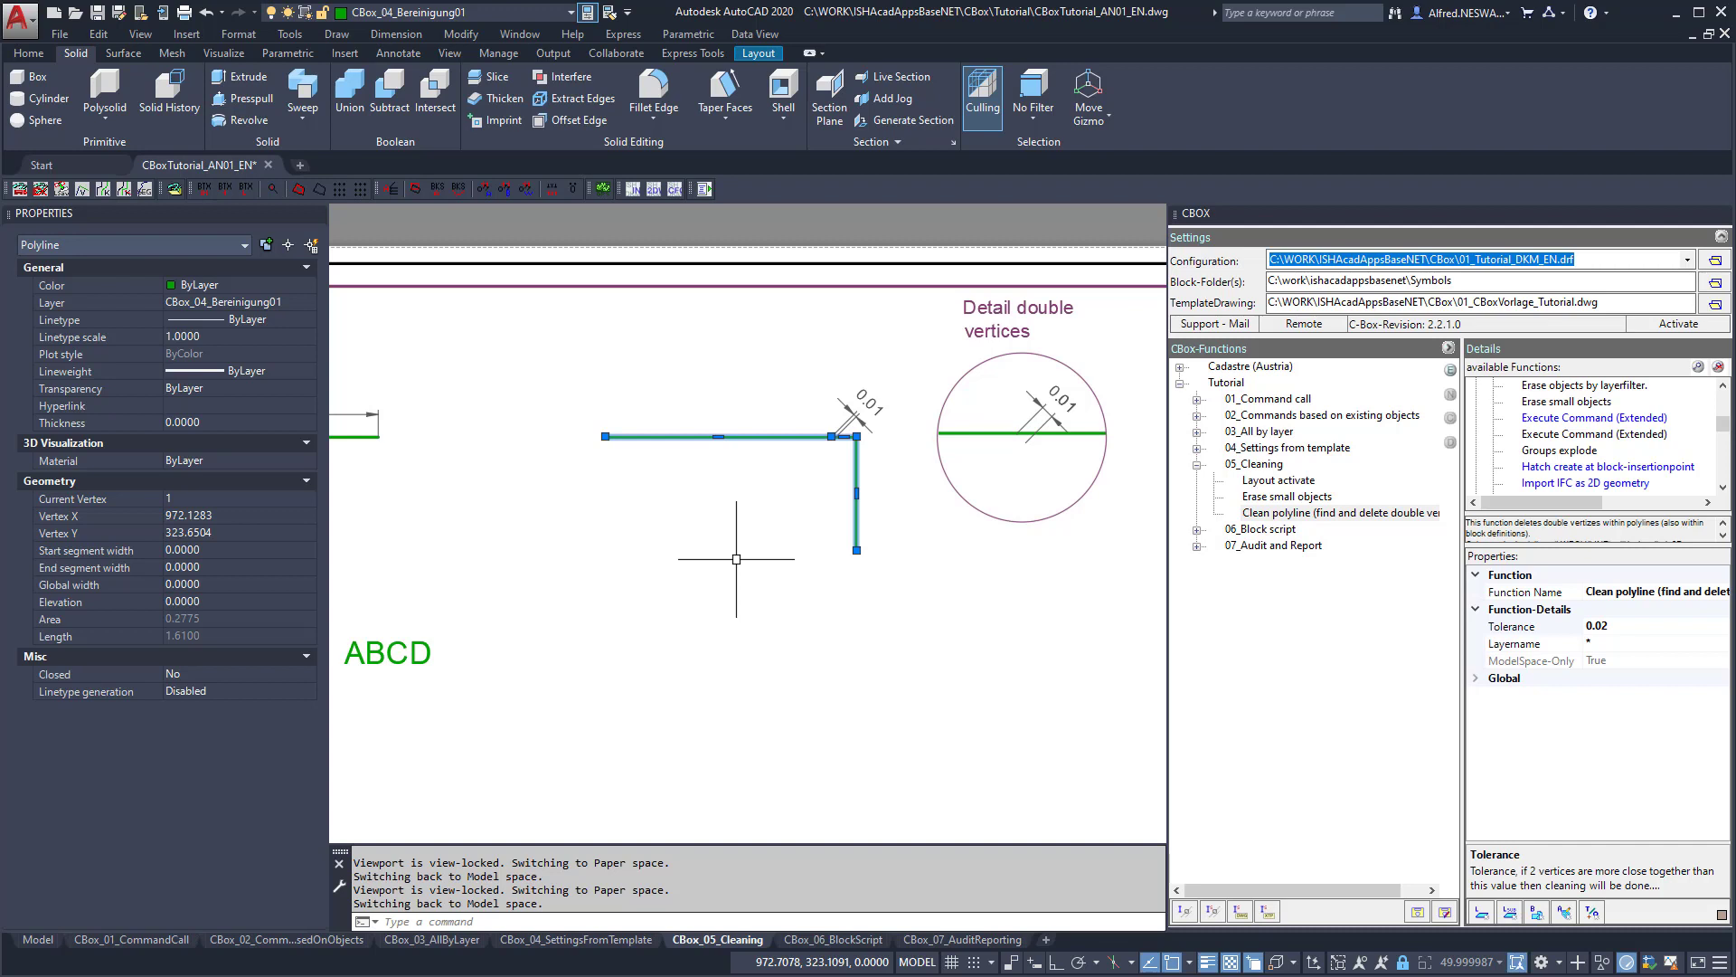
key(Escape)
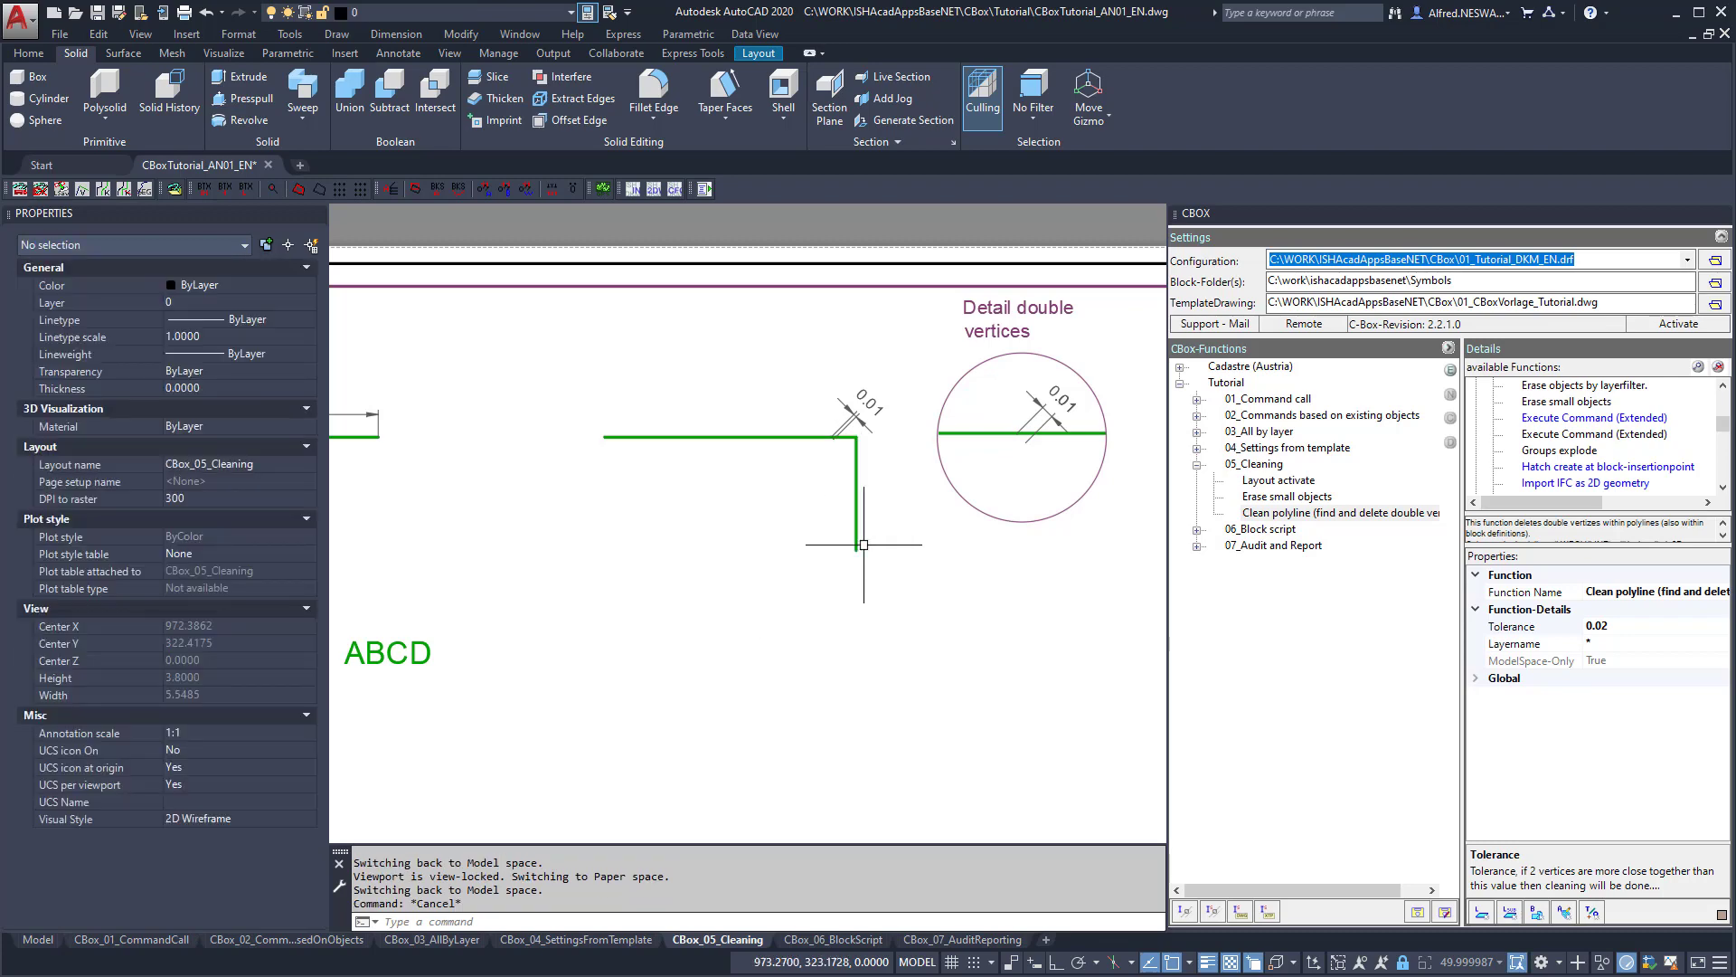
Expand the 06_Block script group, collapse 05_Cleaning, and run the block script's Layout activate function.
scroll(904, 539, down, 4)
middle_click(780, 609)
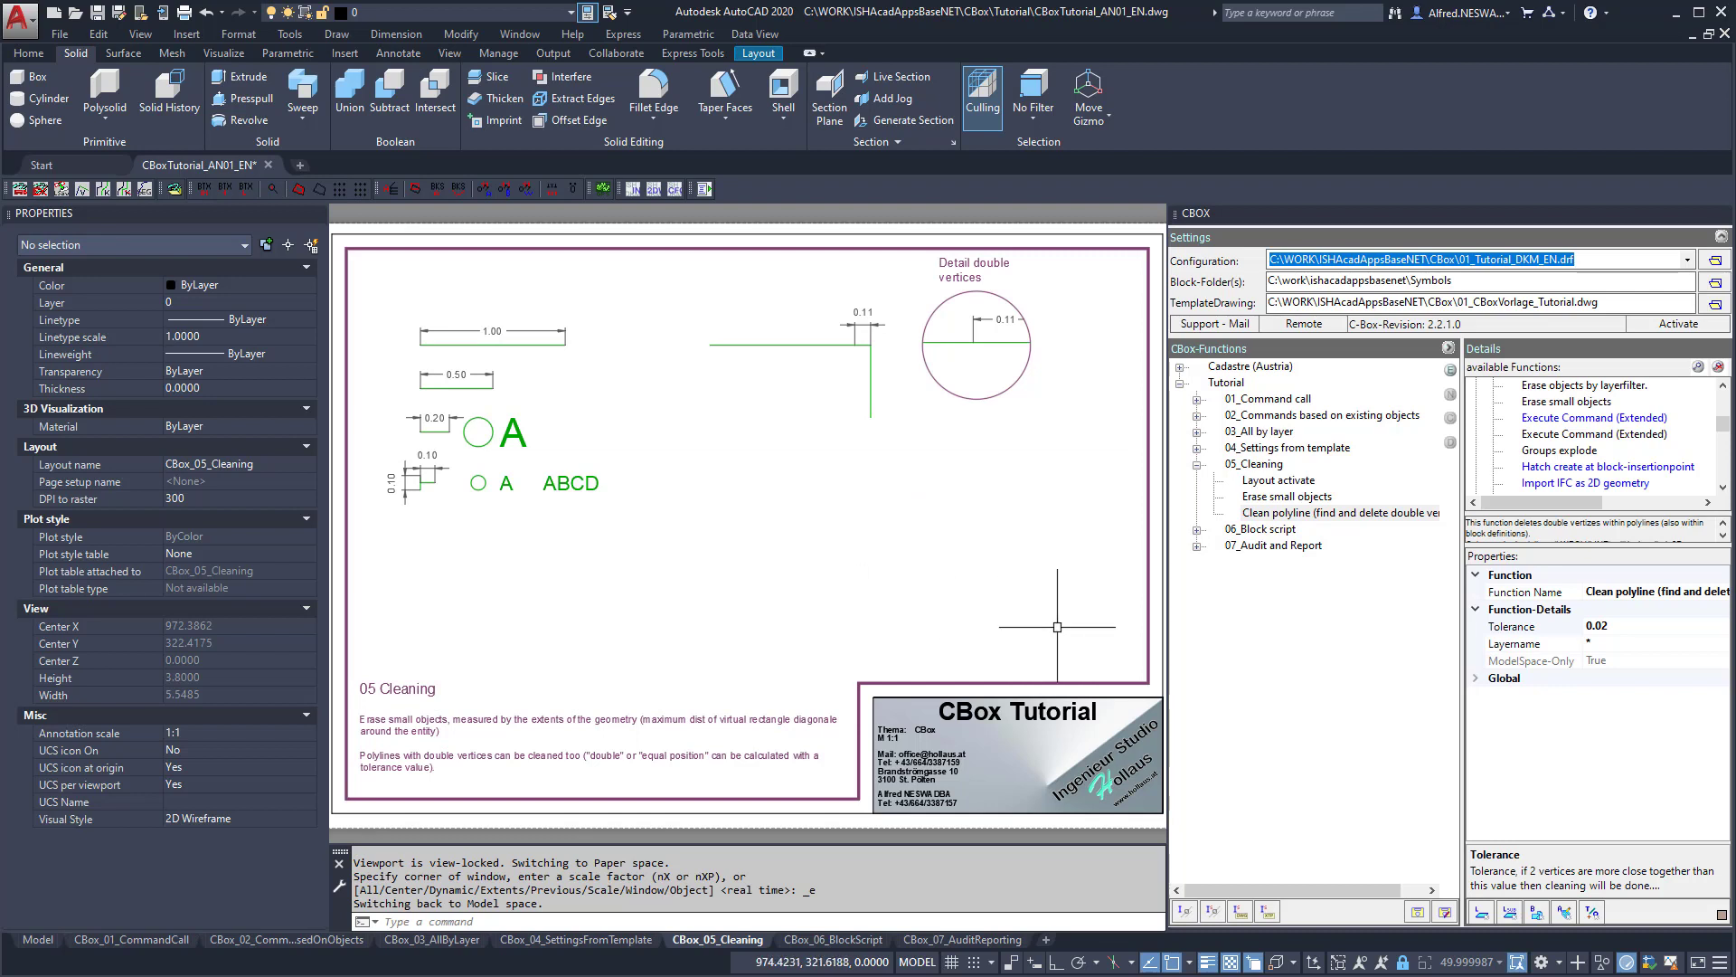
click(1197, 529)
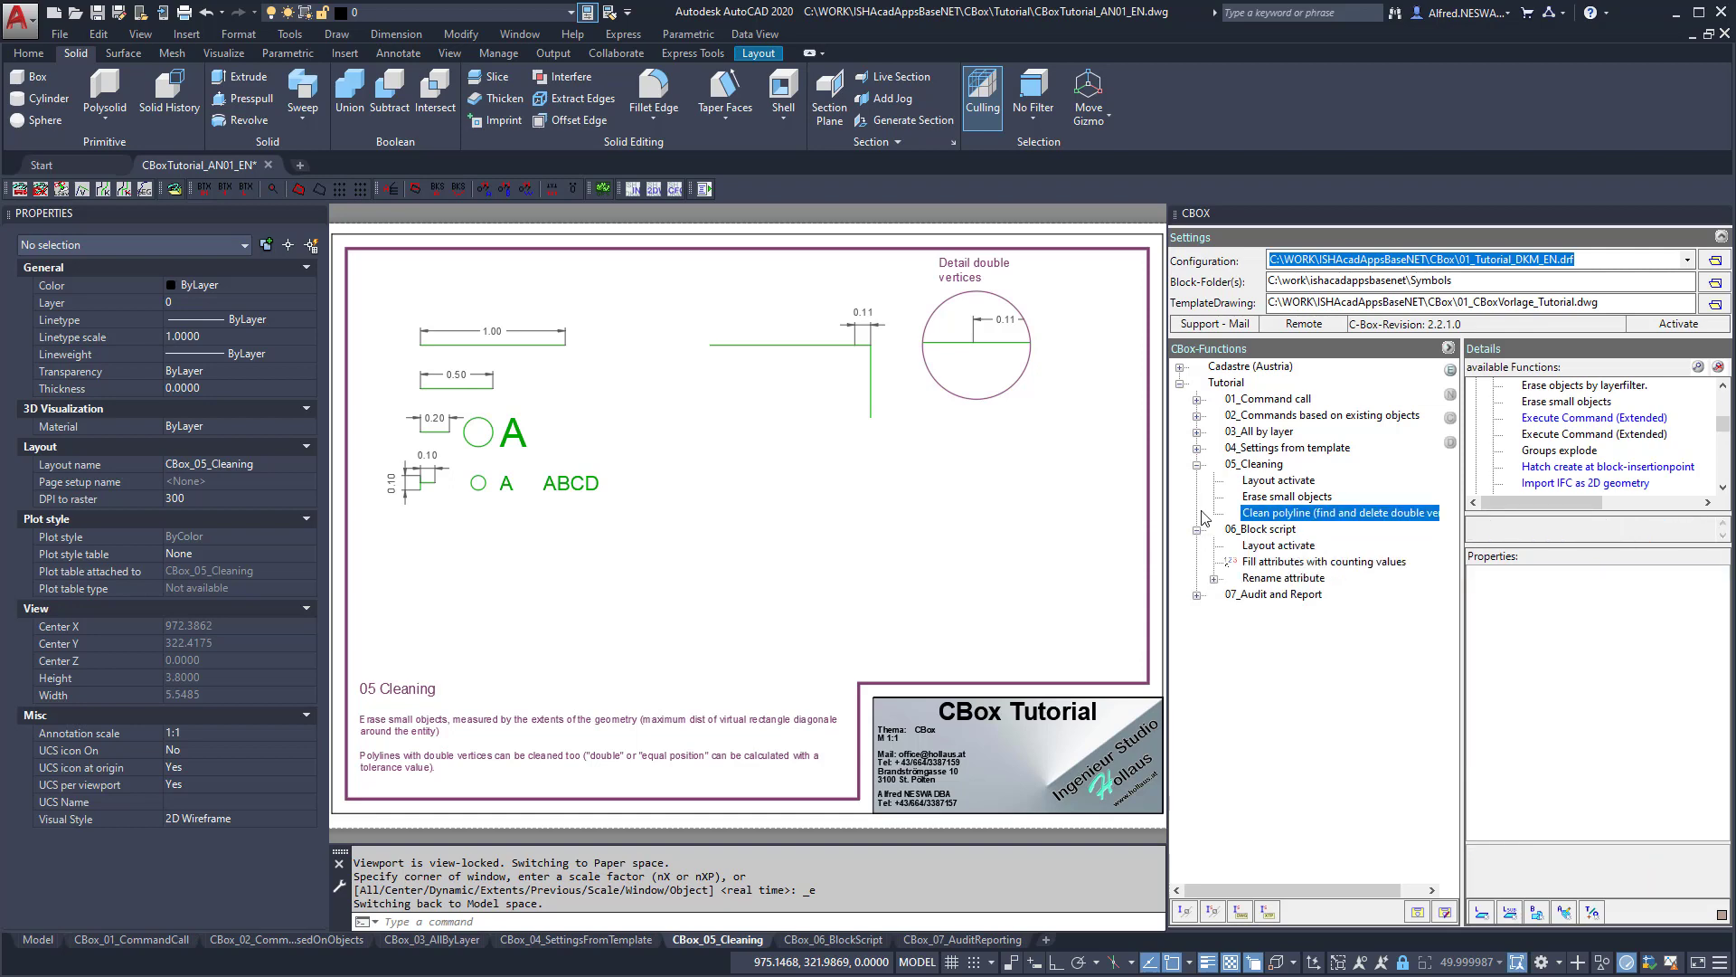
click(1196, 464)
double_click(1266, 498)
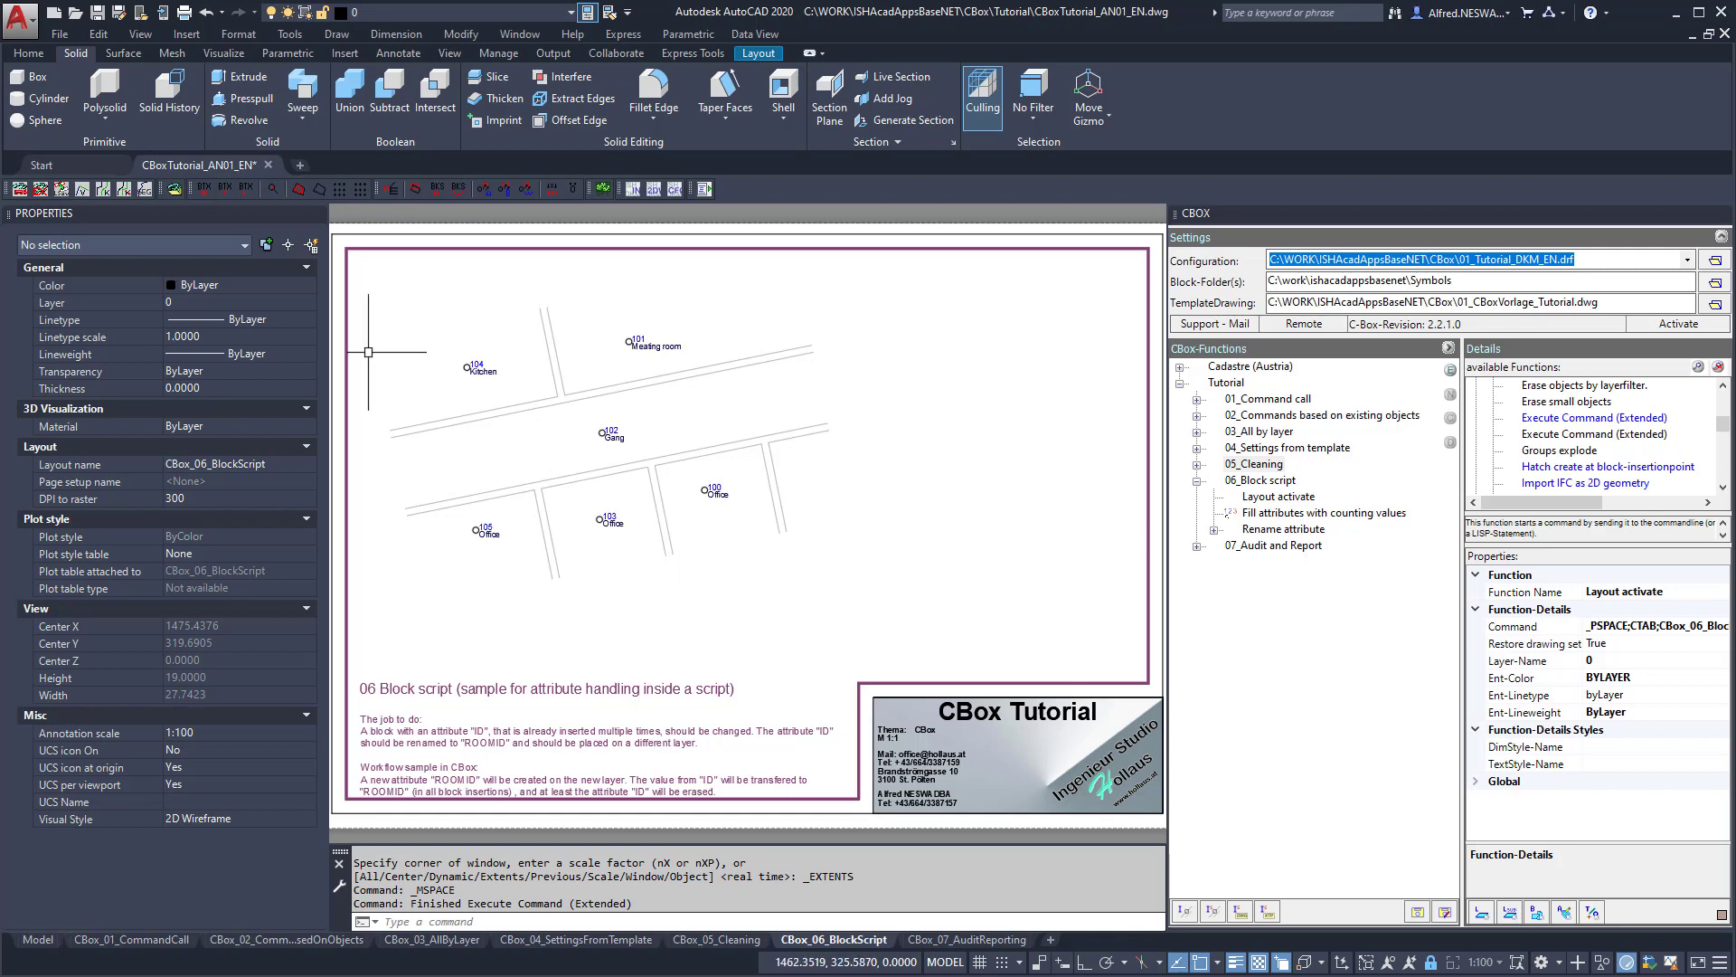
Select all room blocks similar to the Kitchen block to check them, and clear the selection.
scroll(387, 357, up, 2)
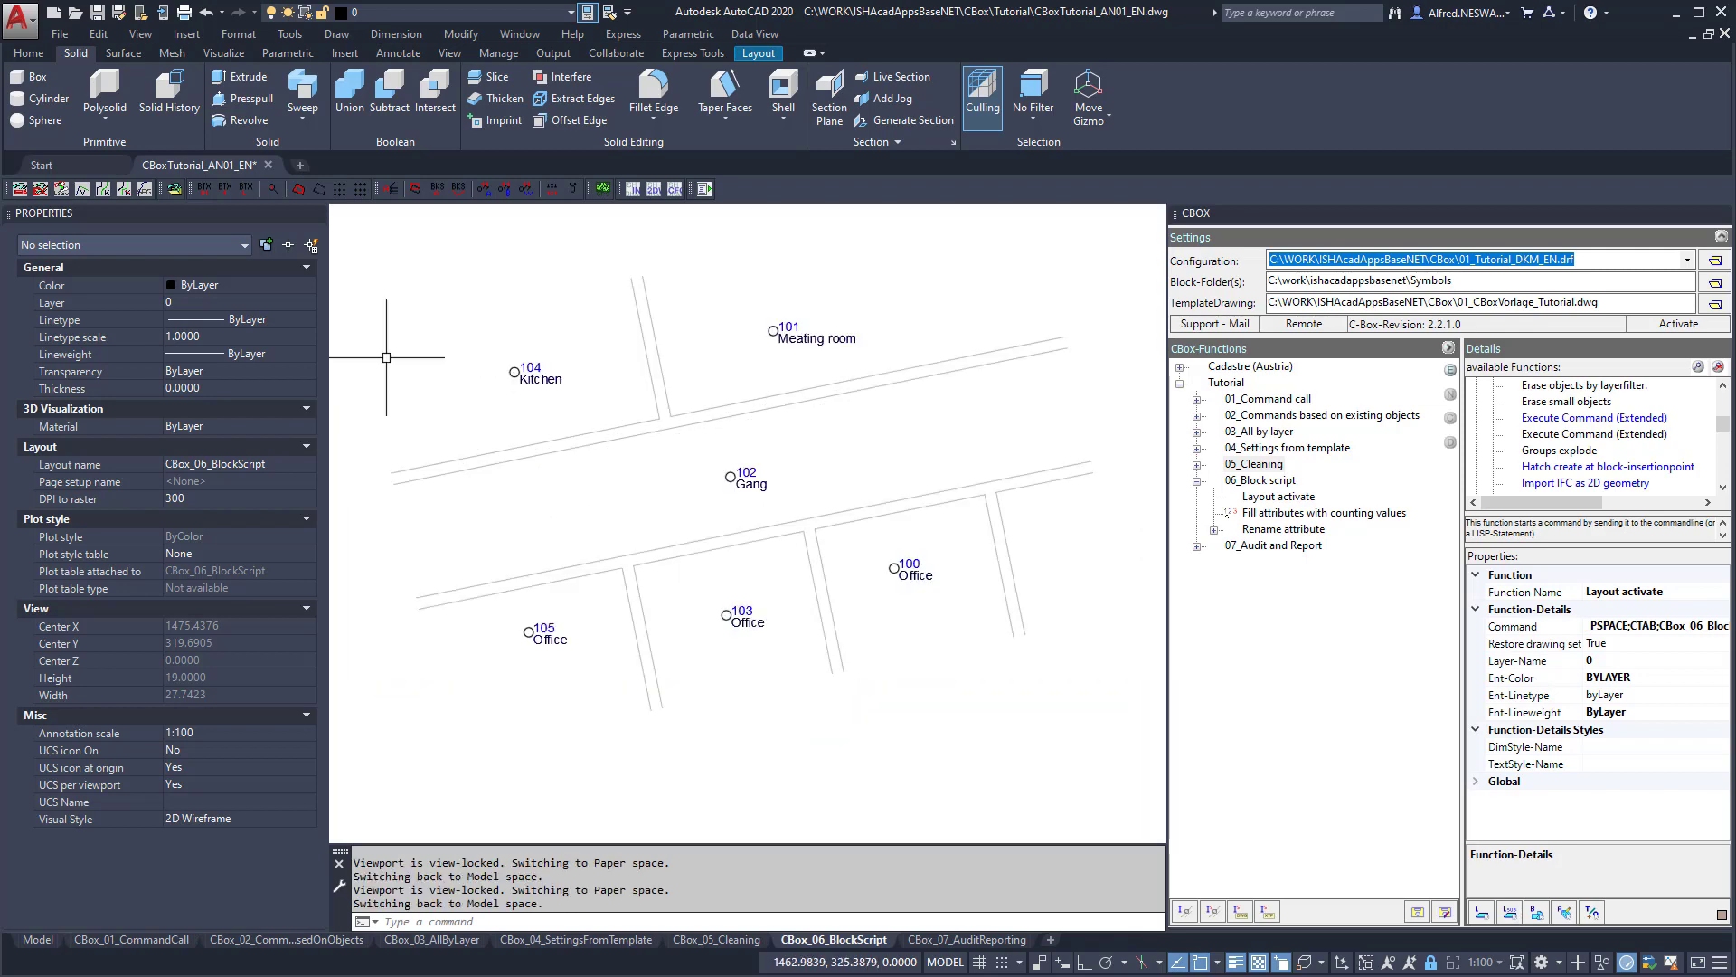
click(514, 372)
right_click(453, 362)
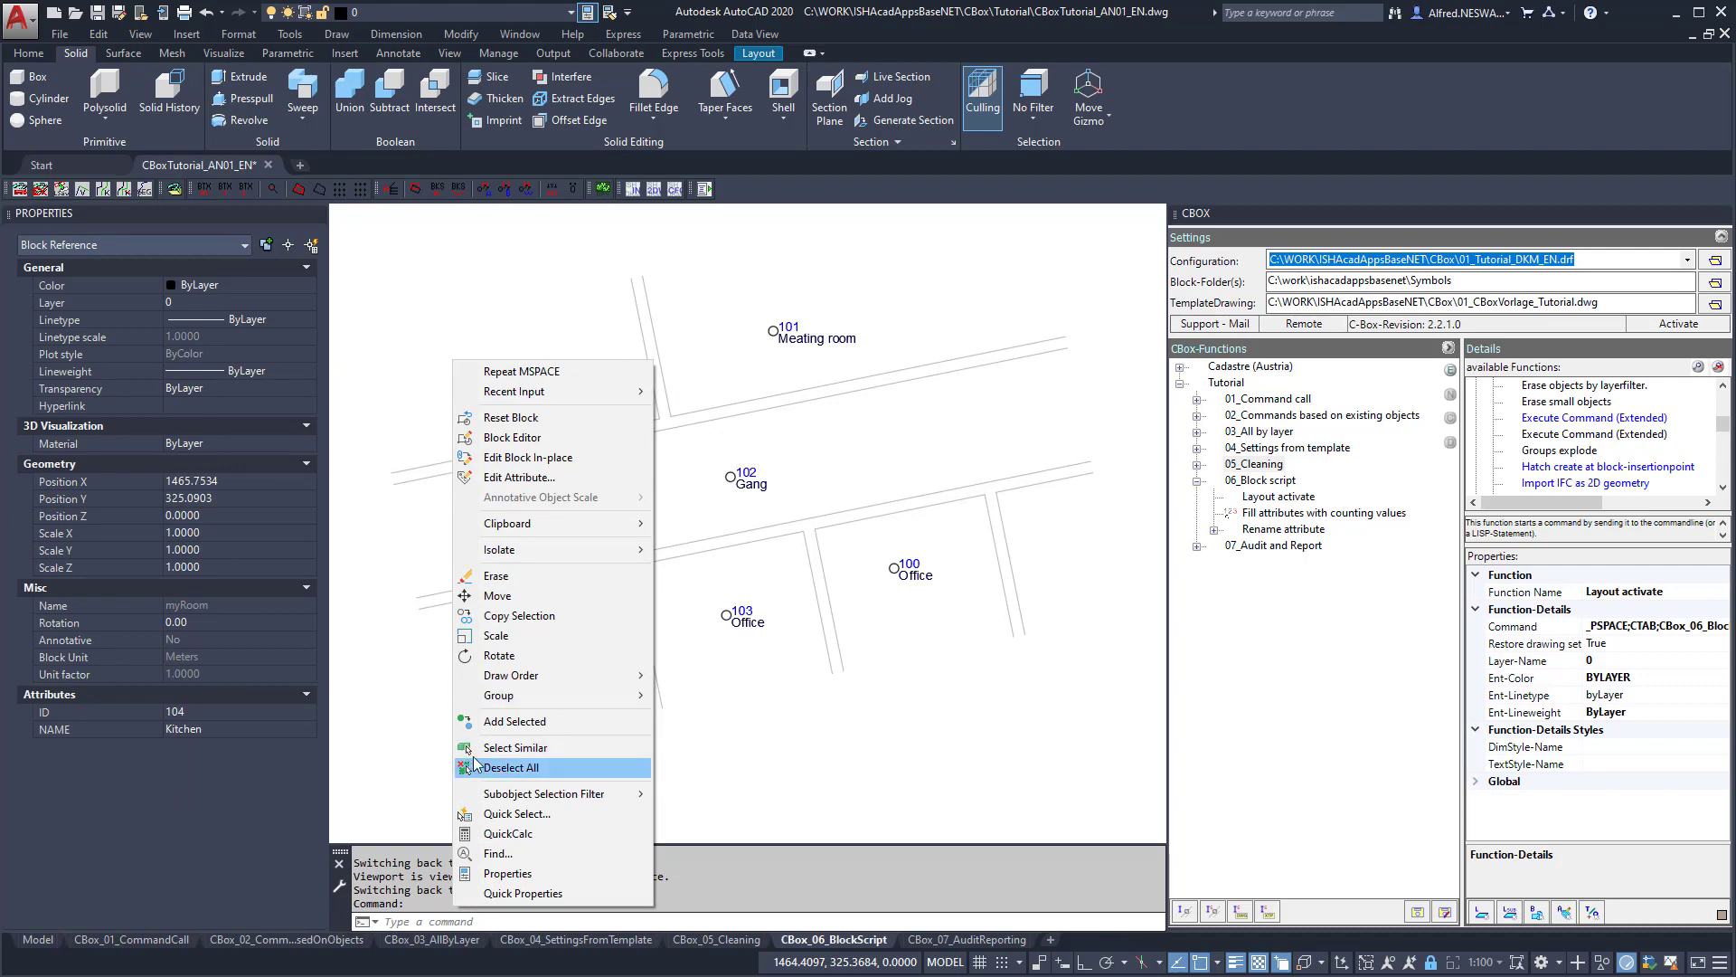
click(507, 747)
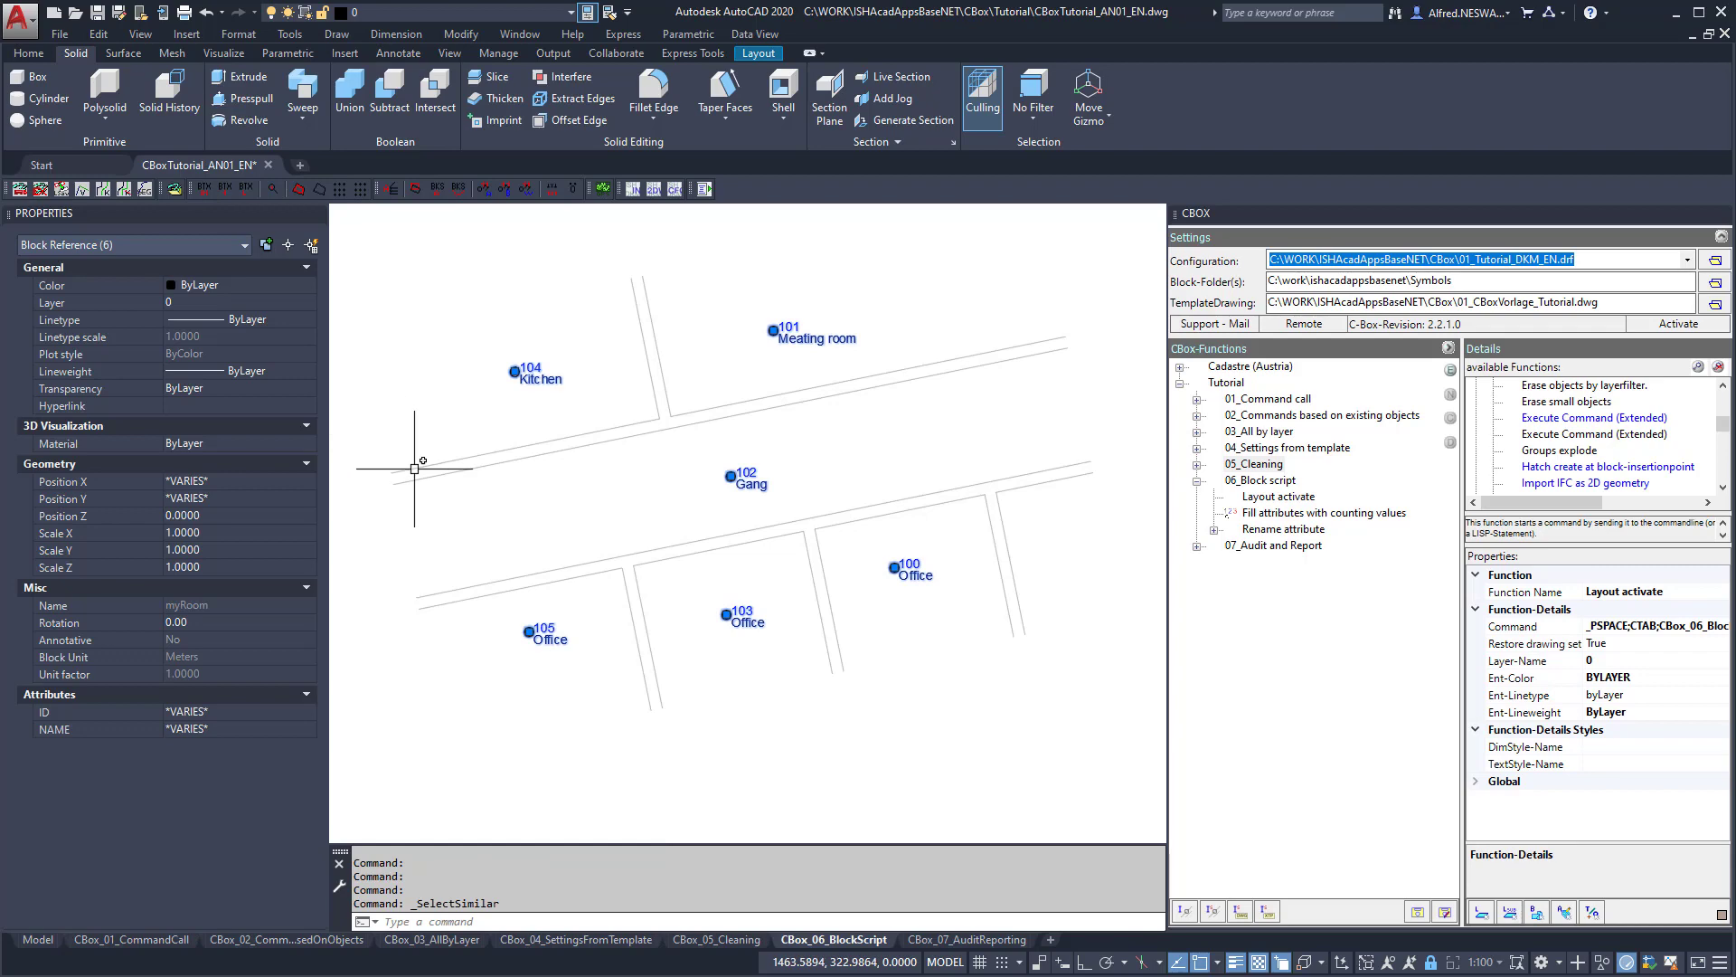
key(Escape)
key(Escape)
Examine the ID attribute of the Kitchen room block and deselect the block.
click(567, 351)
click(503, 419)
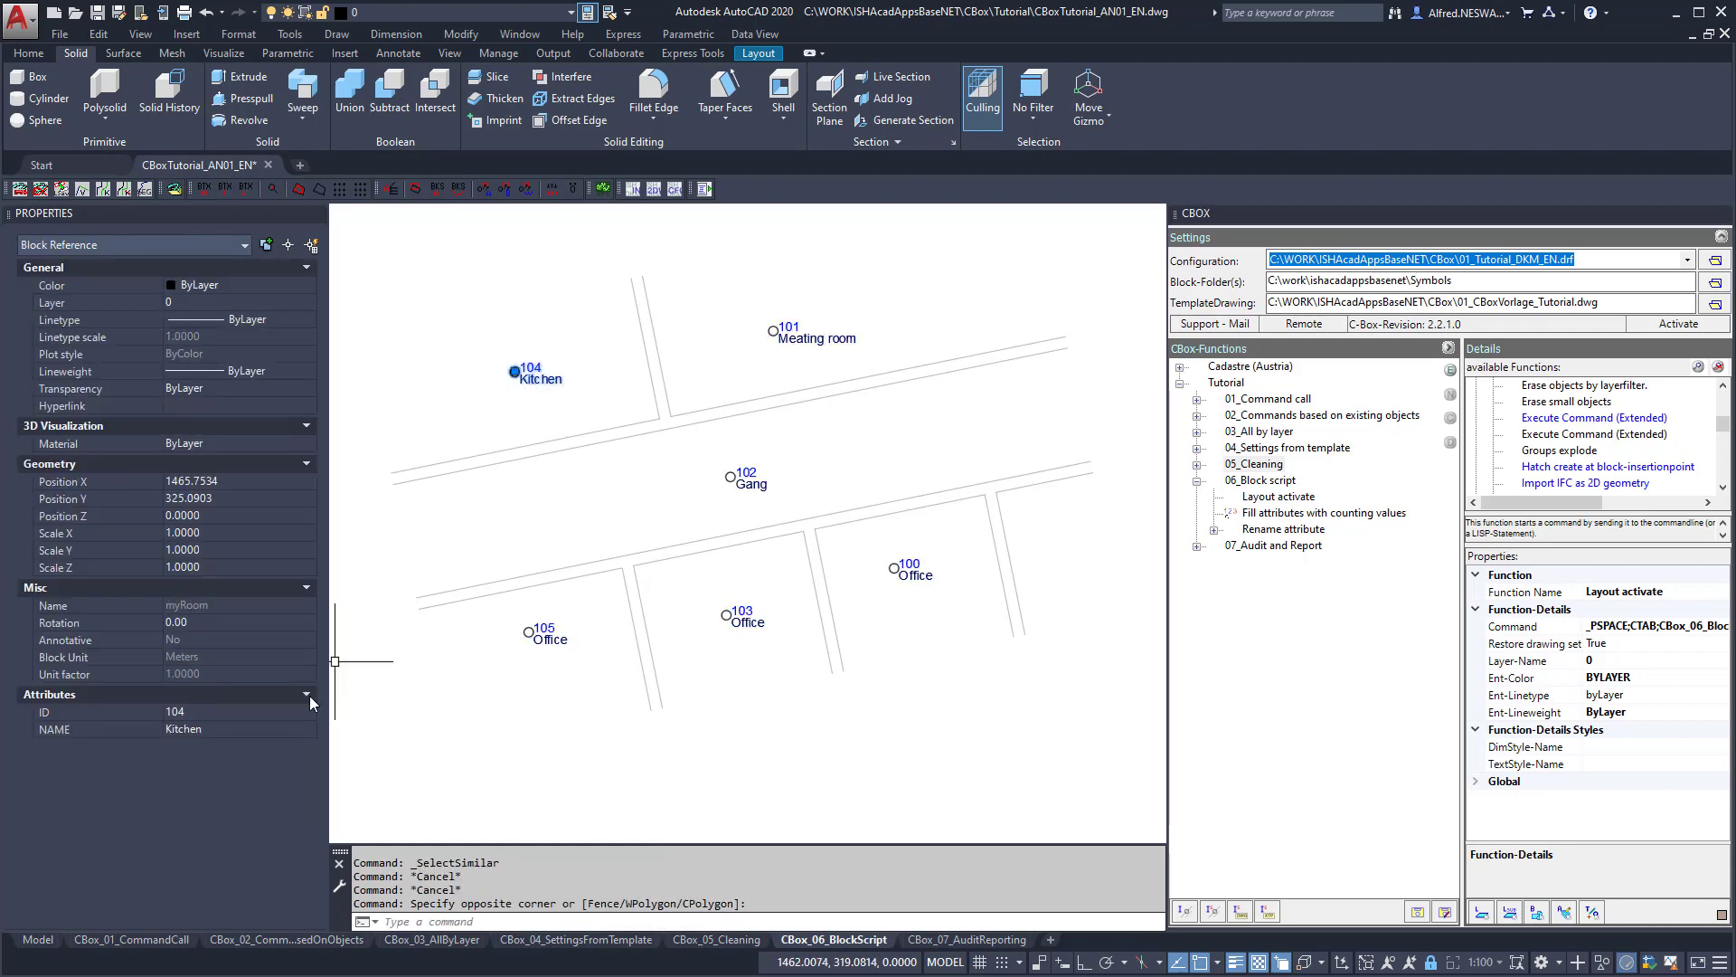
click(215, 713)
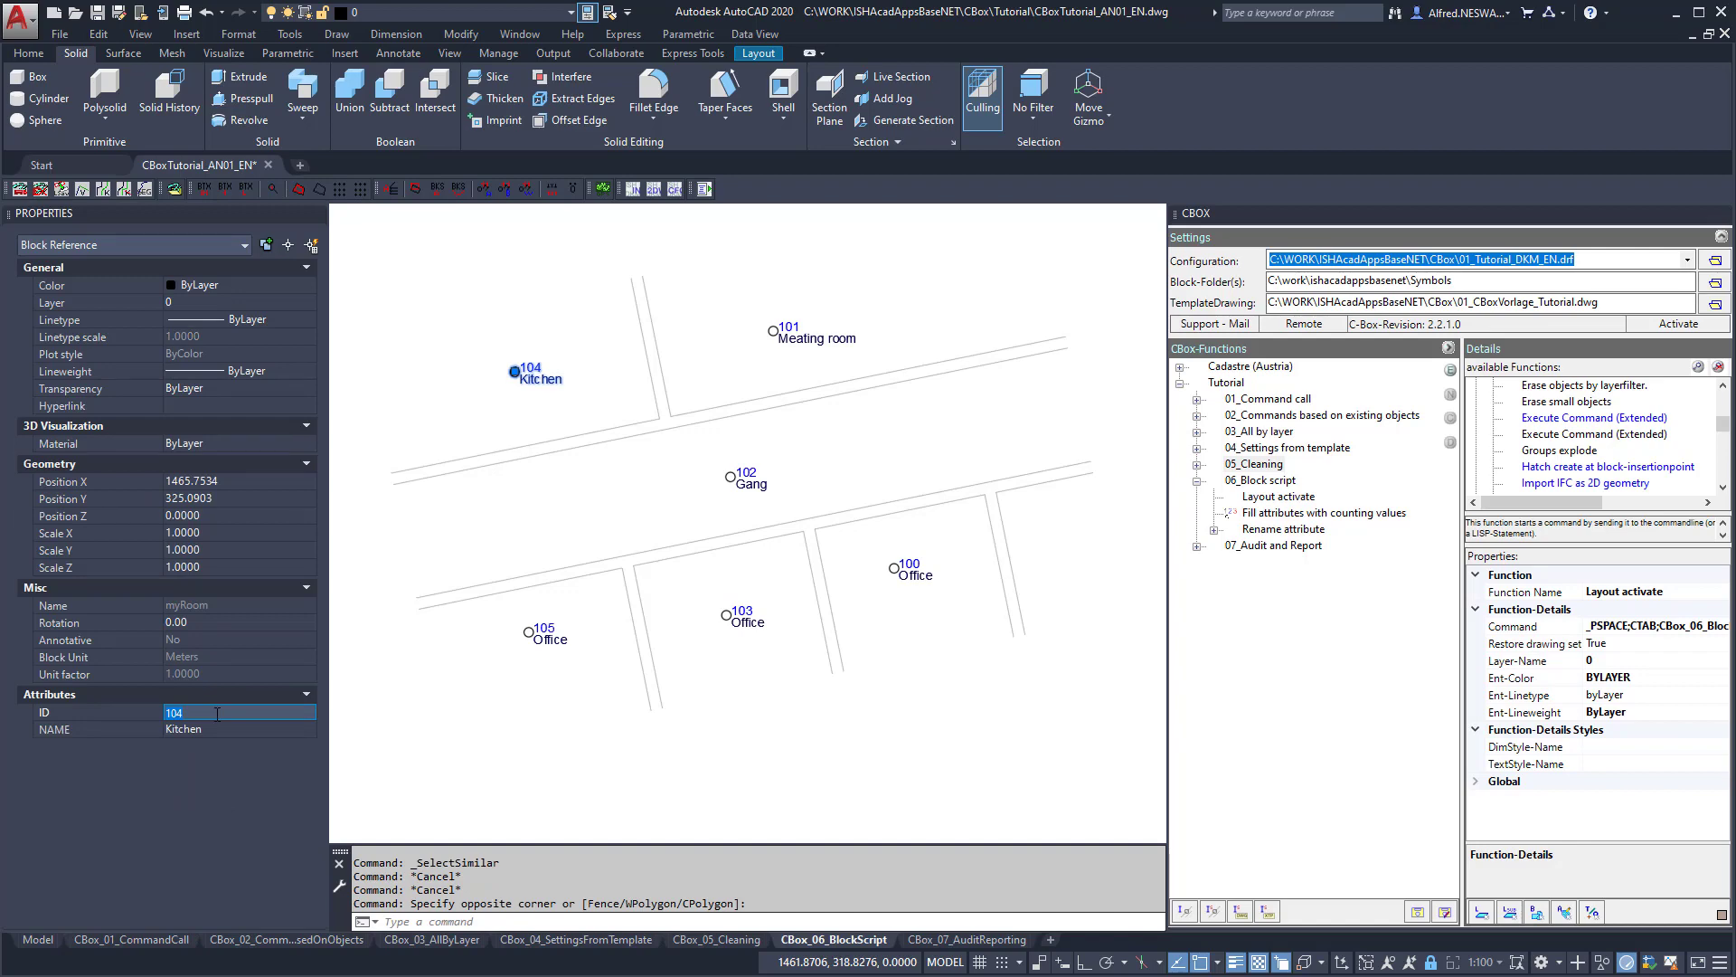
key(Escape)
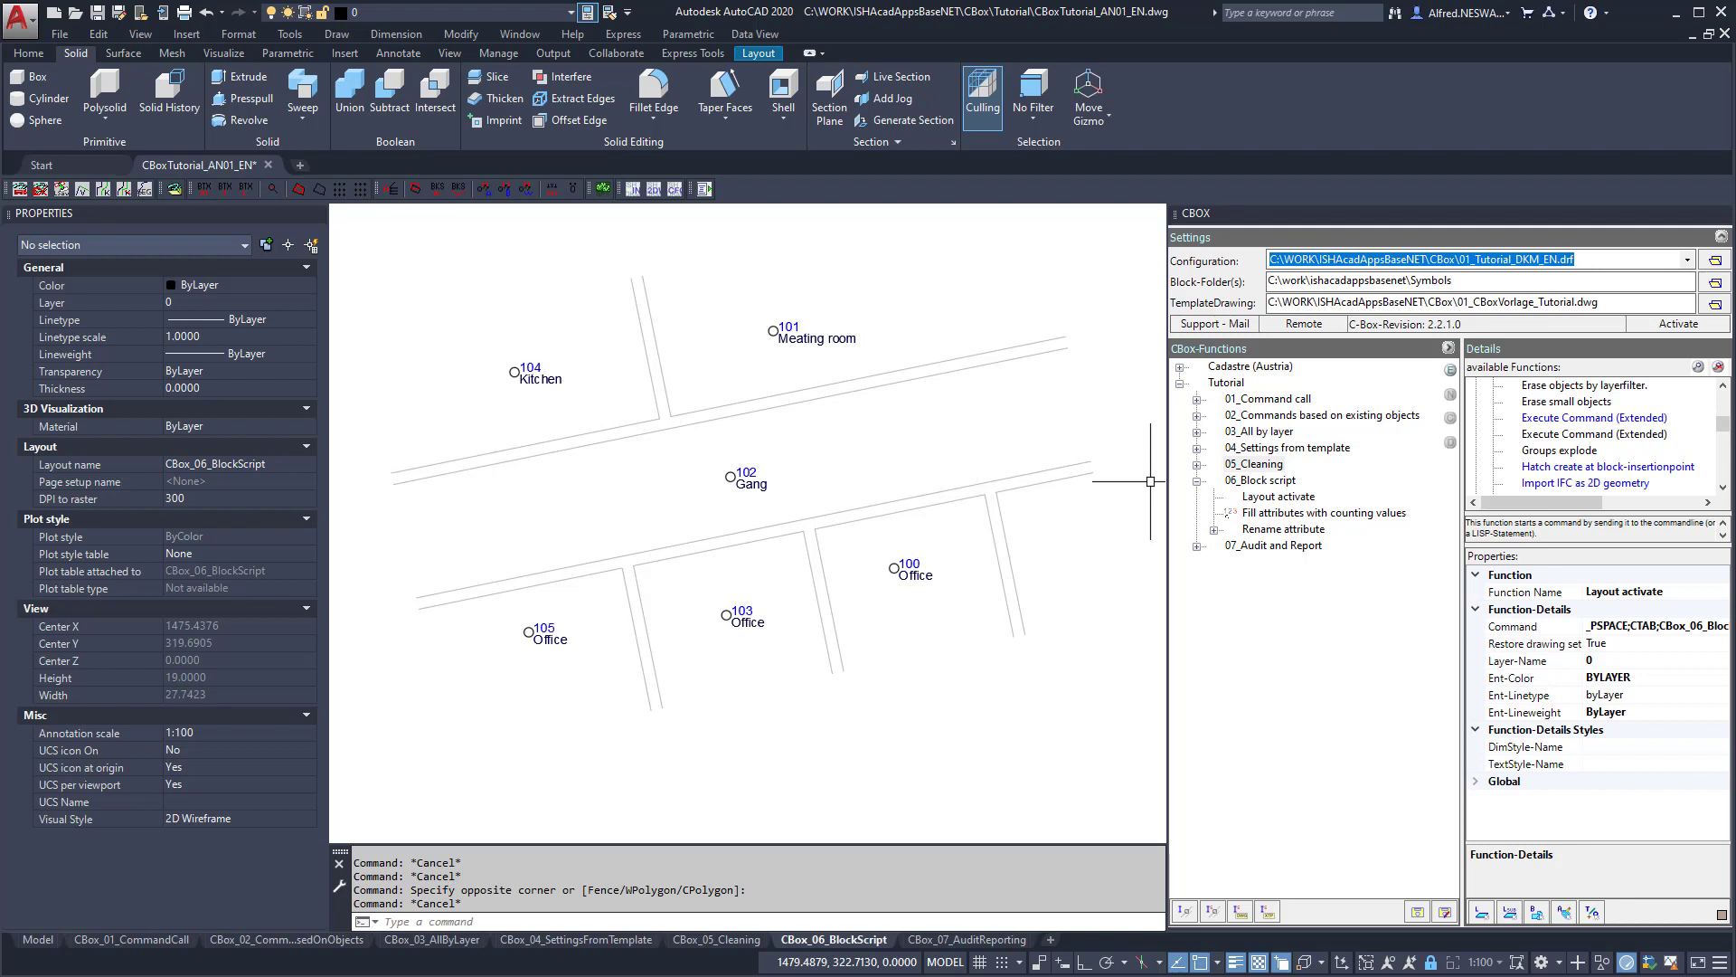
Show the settings of Fill attributes with counting values and check the Kitchen block's name and layer.
click(1267, 515)
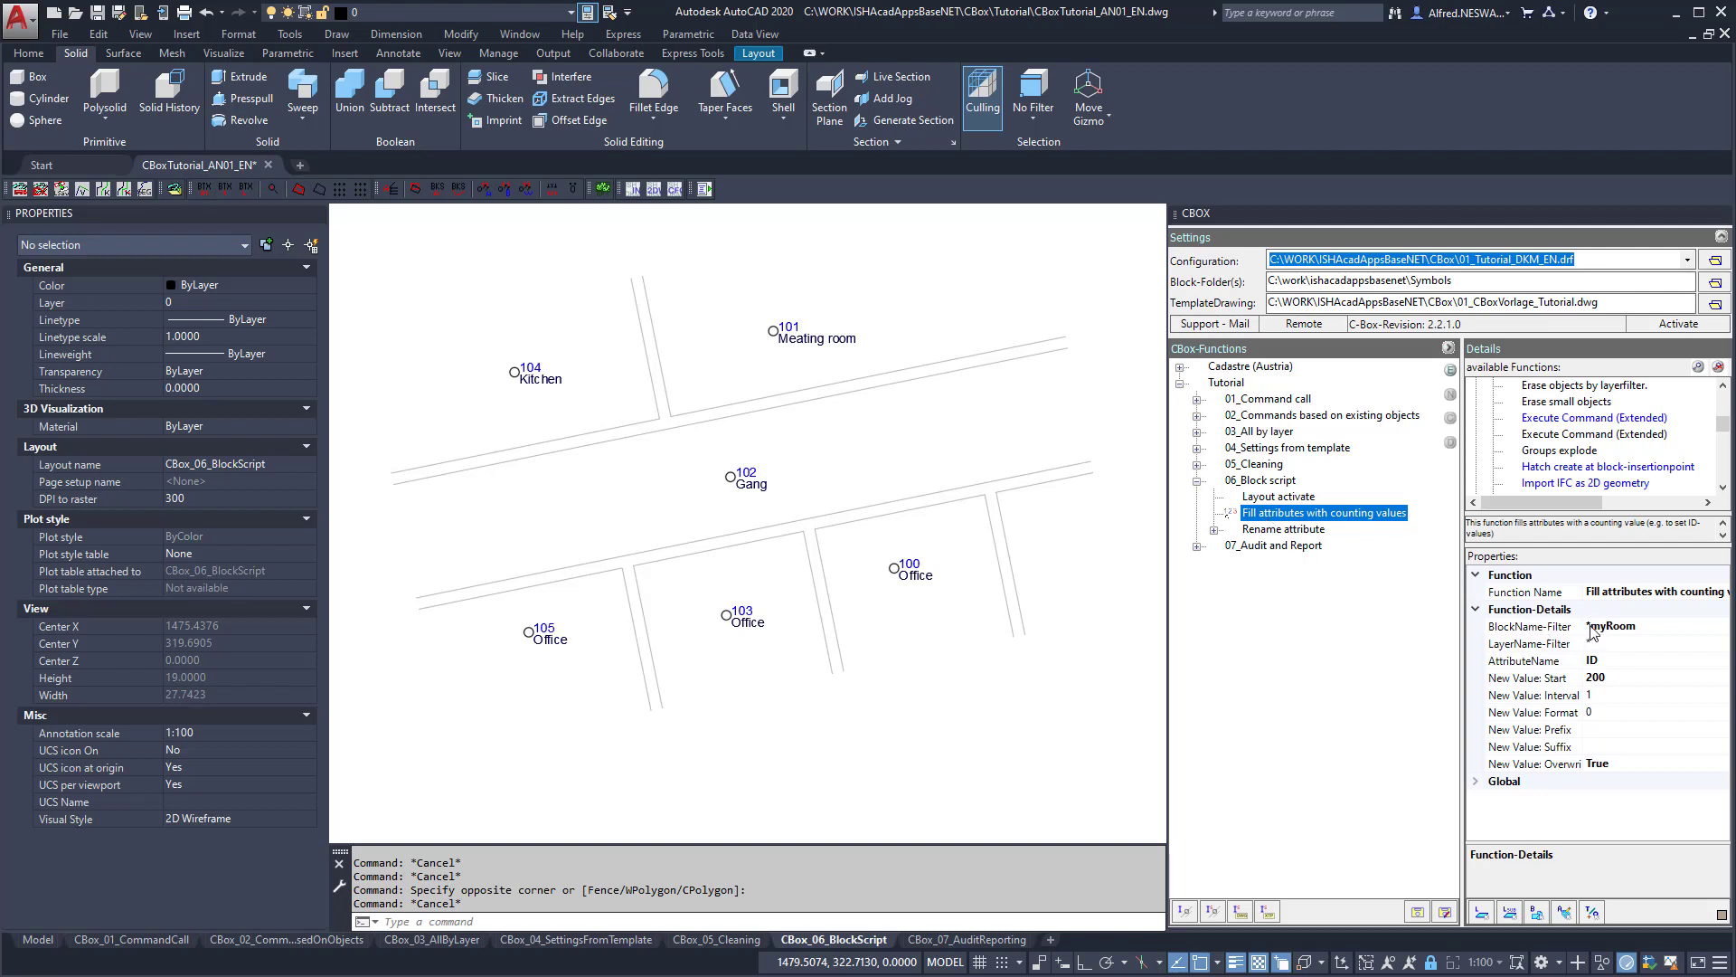
click(525, 376)
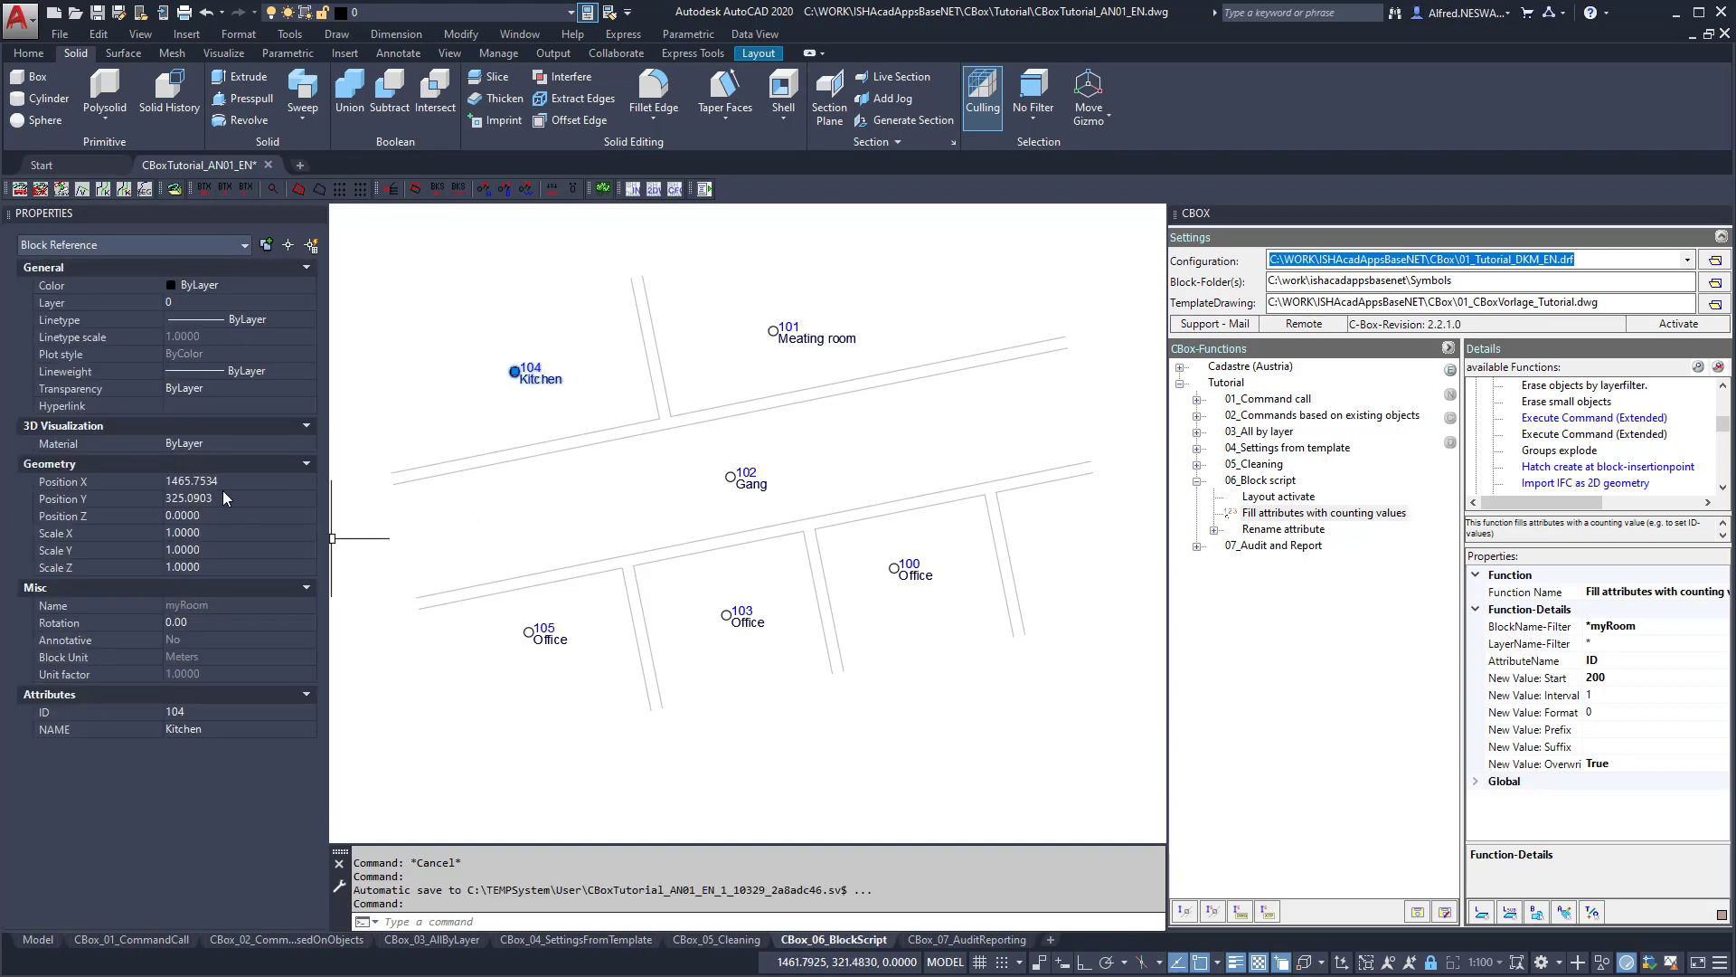
click(247, 299)
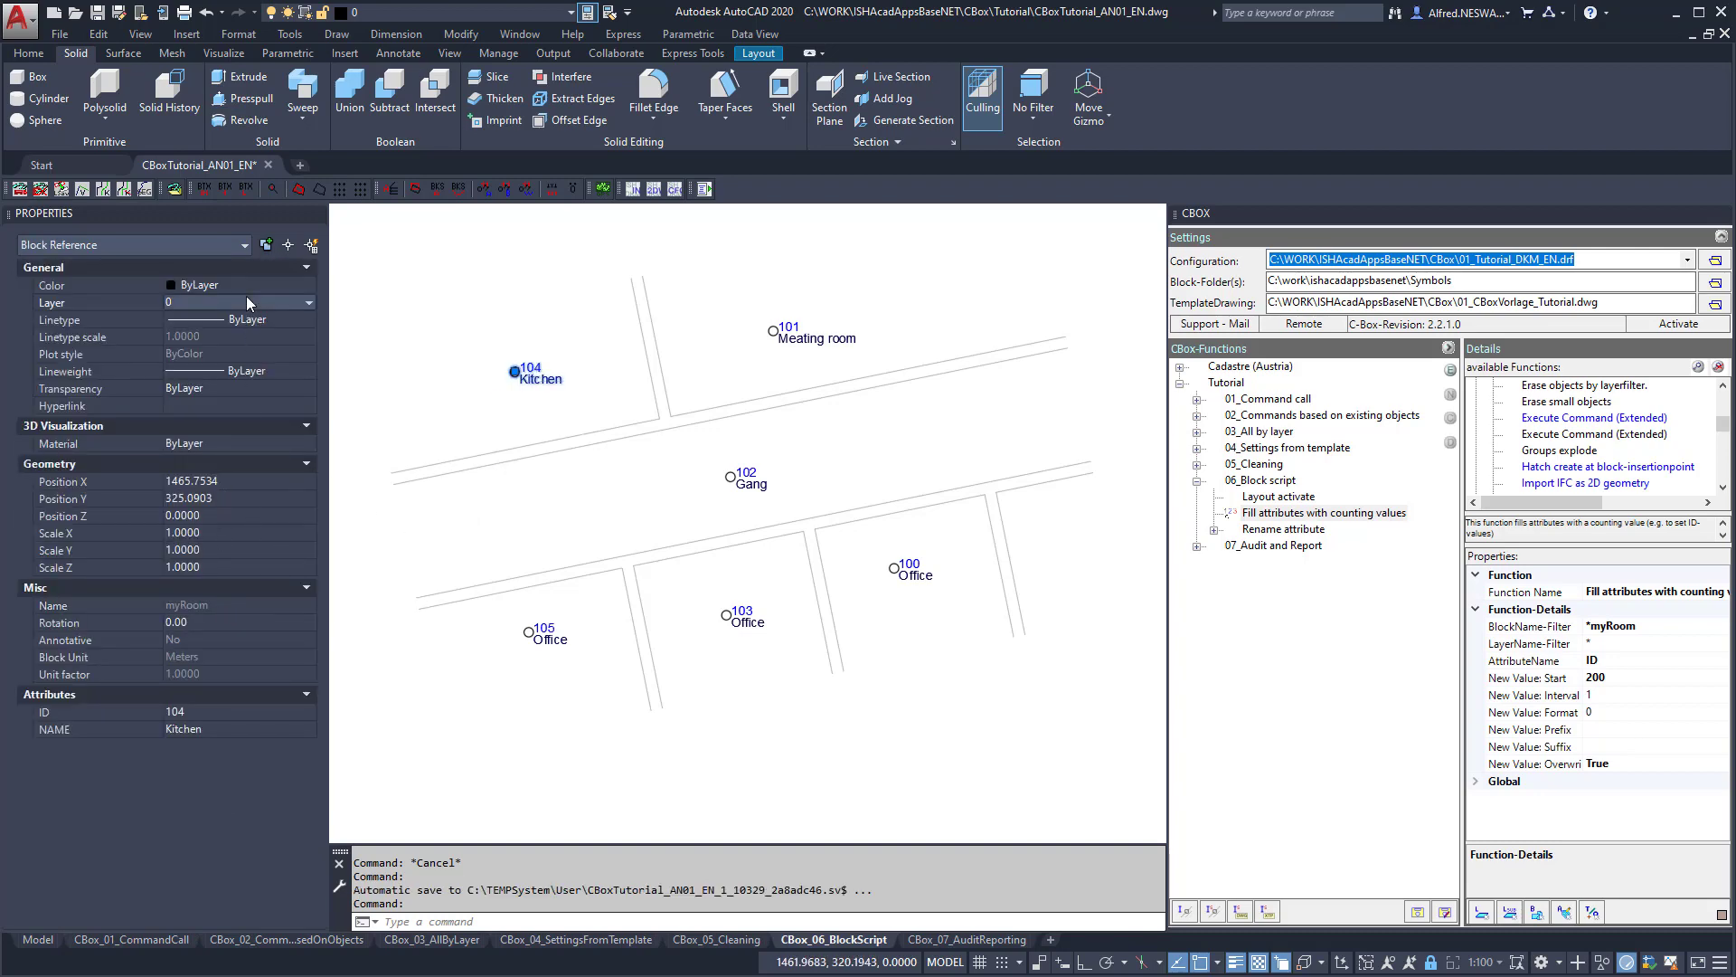
key(Escape)
key(Escape)
Remove the leading wildcard from the function's block name filter so it reads myRoom.
click(1551, 631)
click(1551, 645)
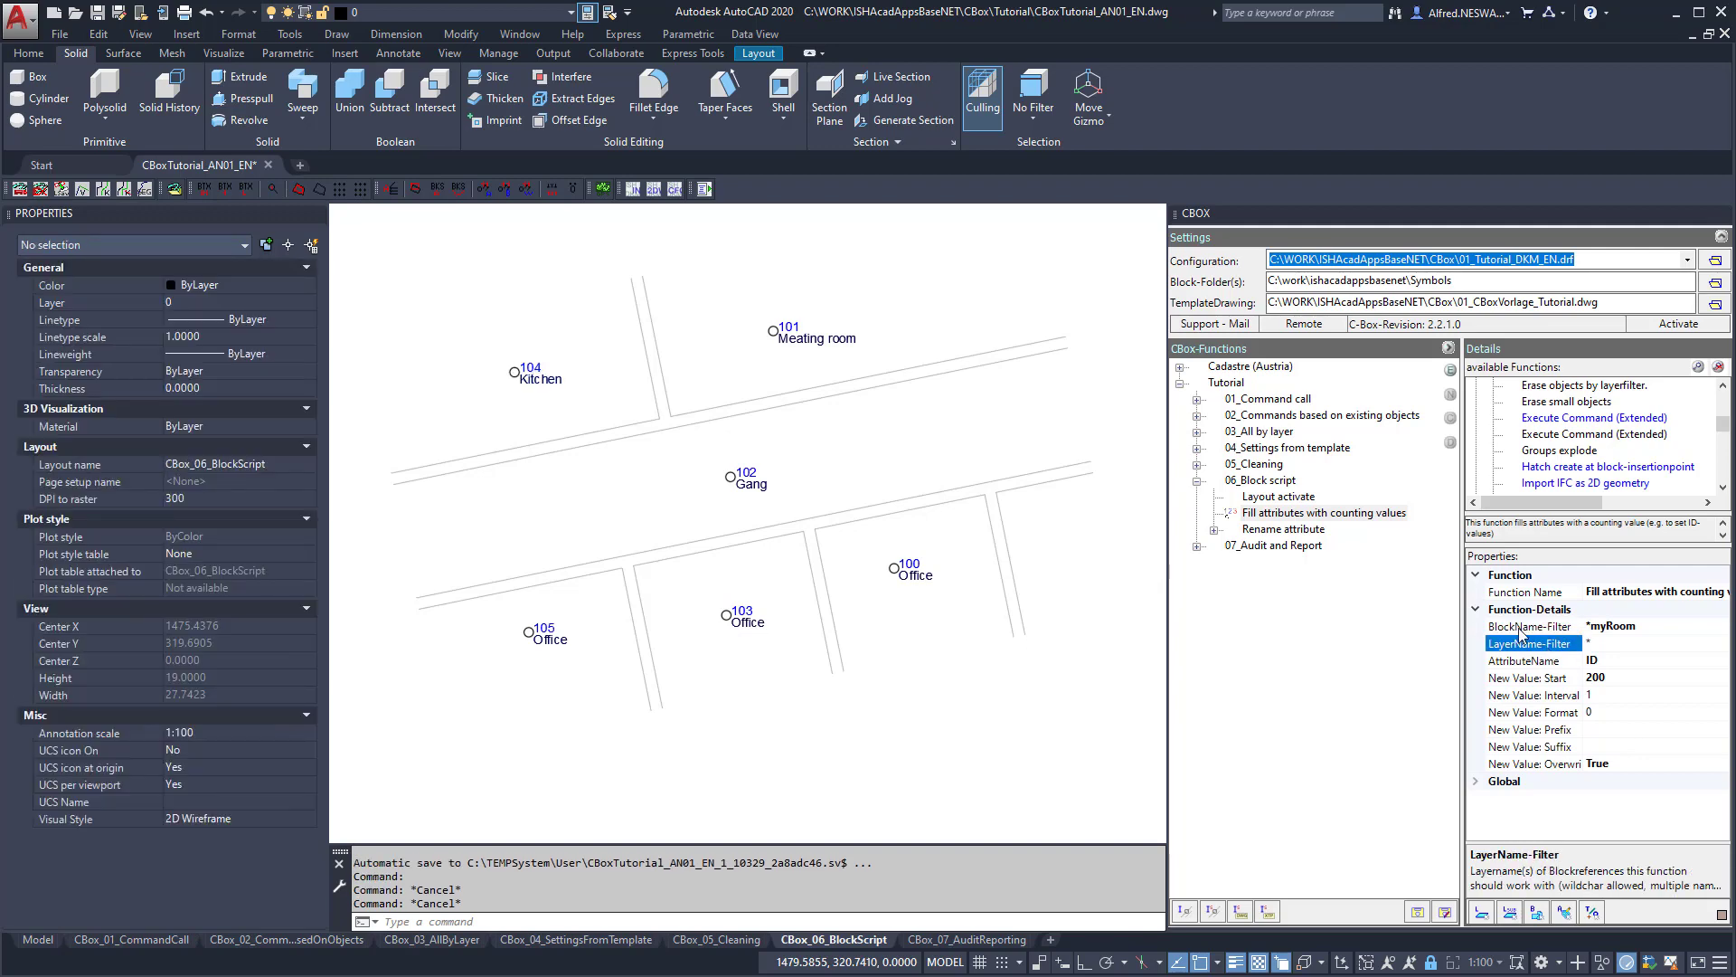
click(1522, 630)
click(1642, 626)
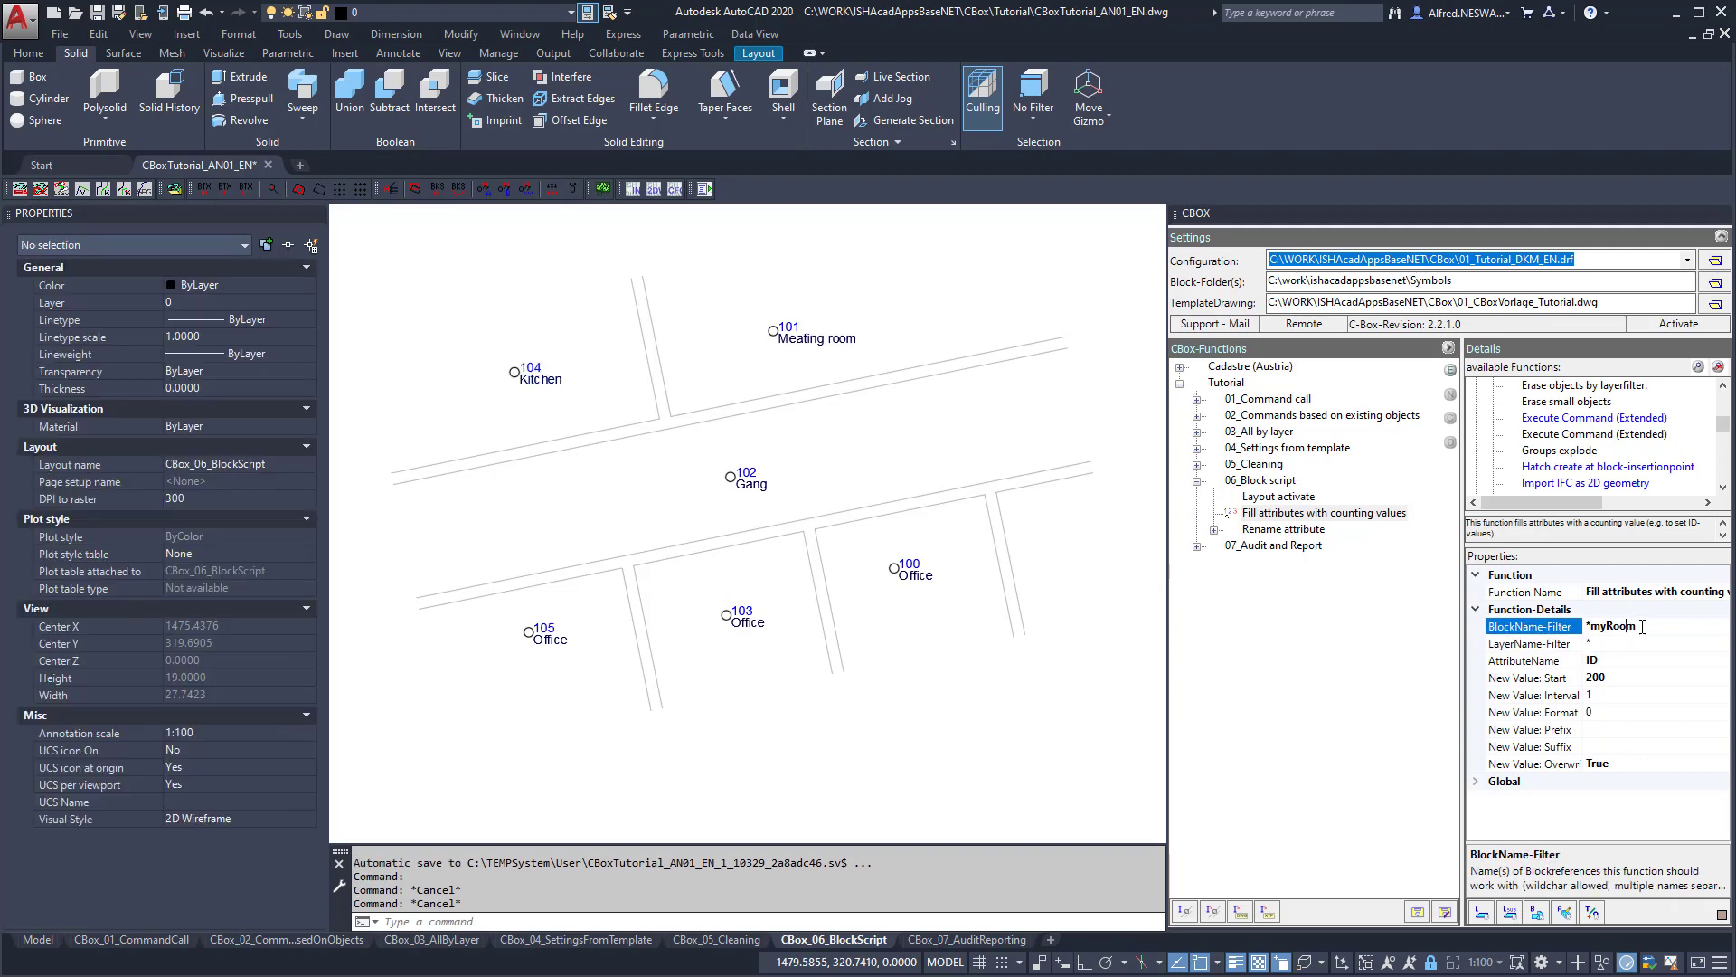
click(1592, 626)
key(BackSpace)
Widen the property name column and fill the myRoom blocks' ID attributes with counting values from 200 at interval 1.
click(1551, 643)
double_click(1594, 642)
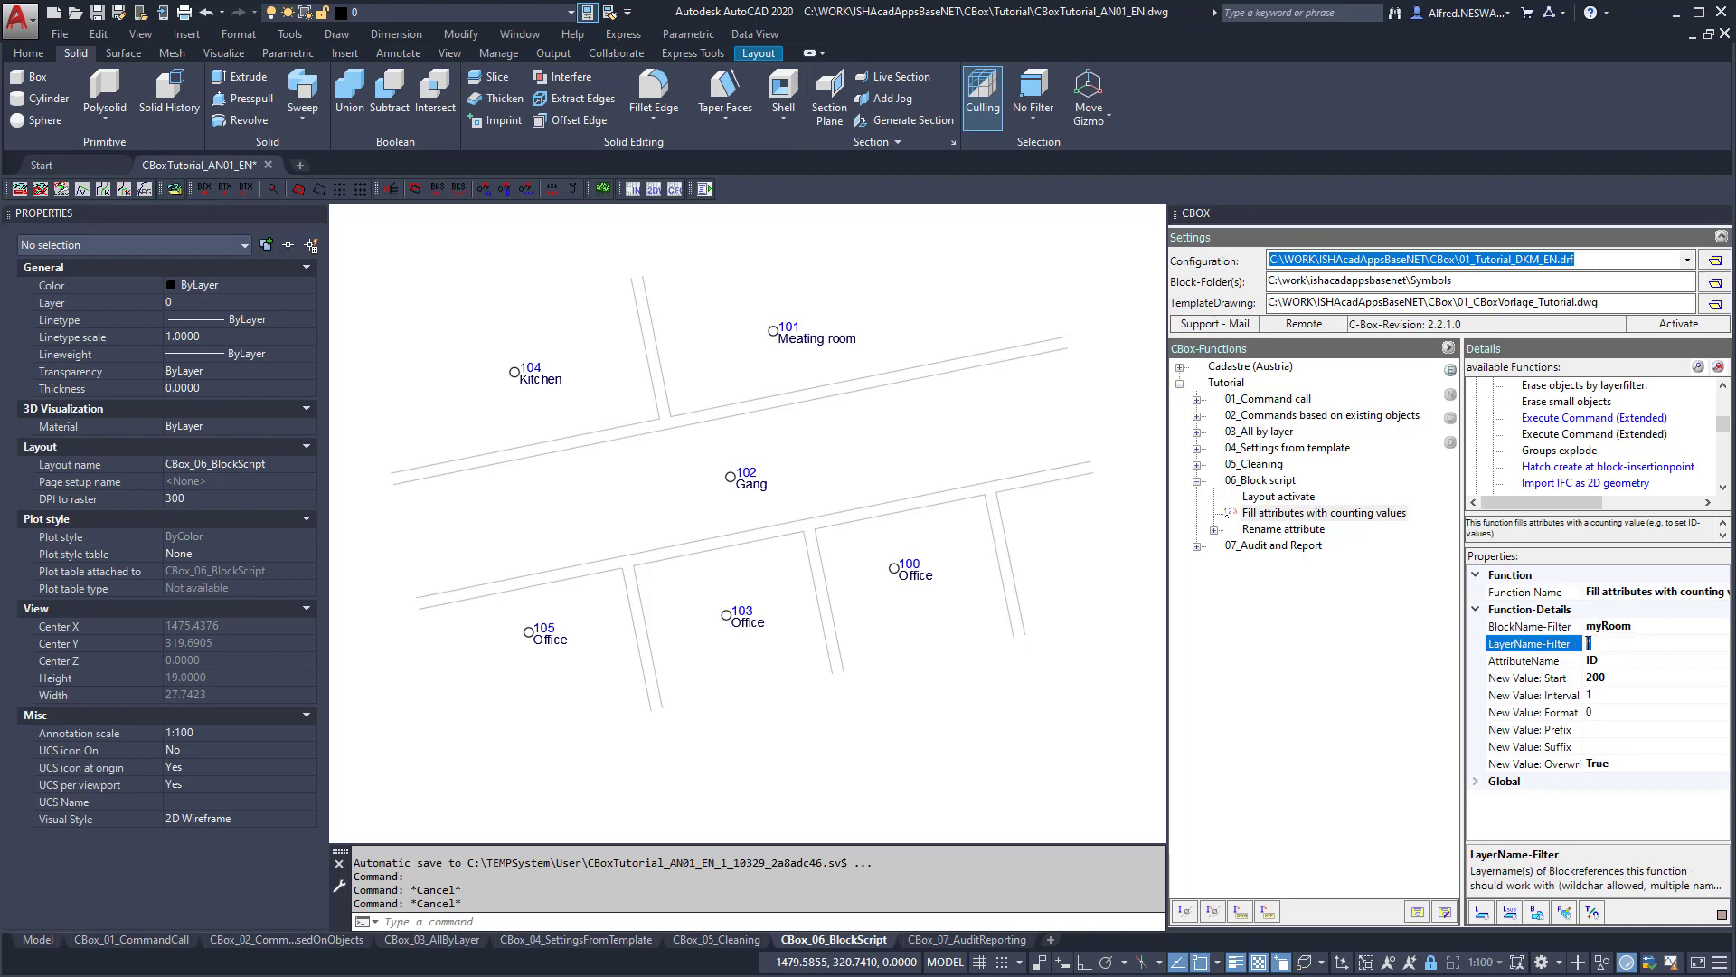
click(1557, 665)
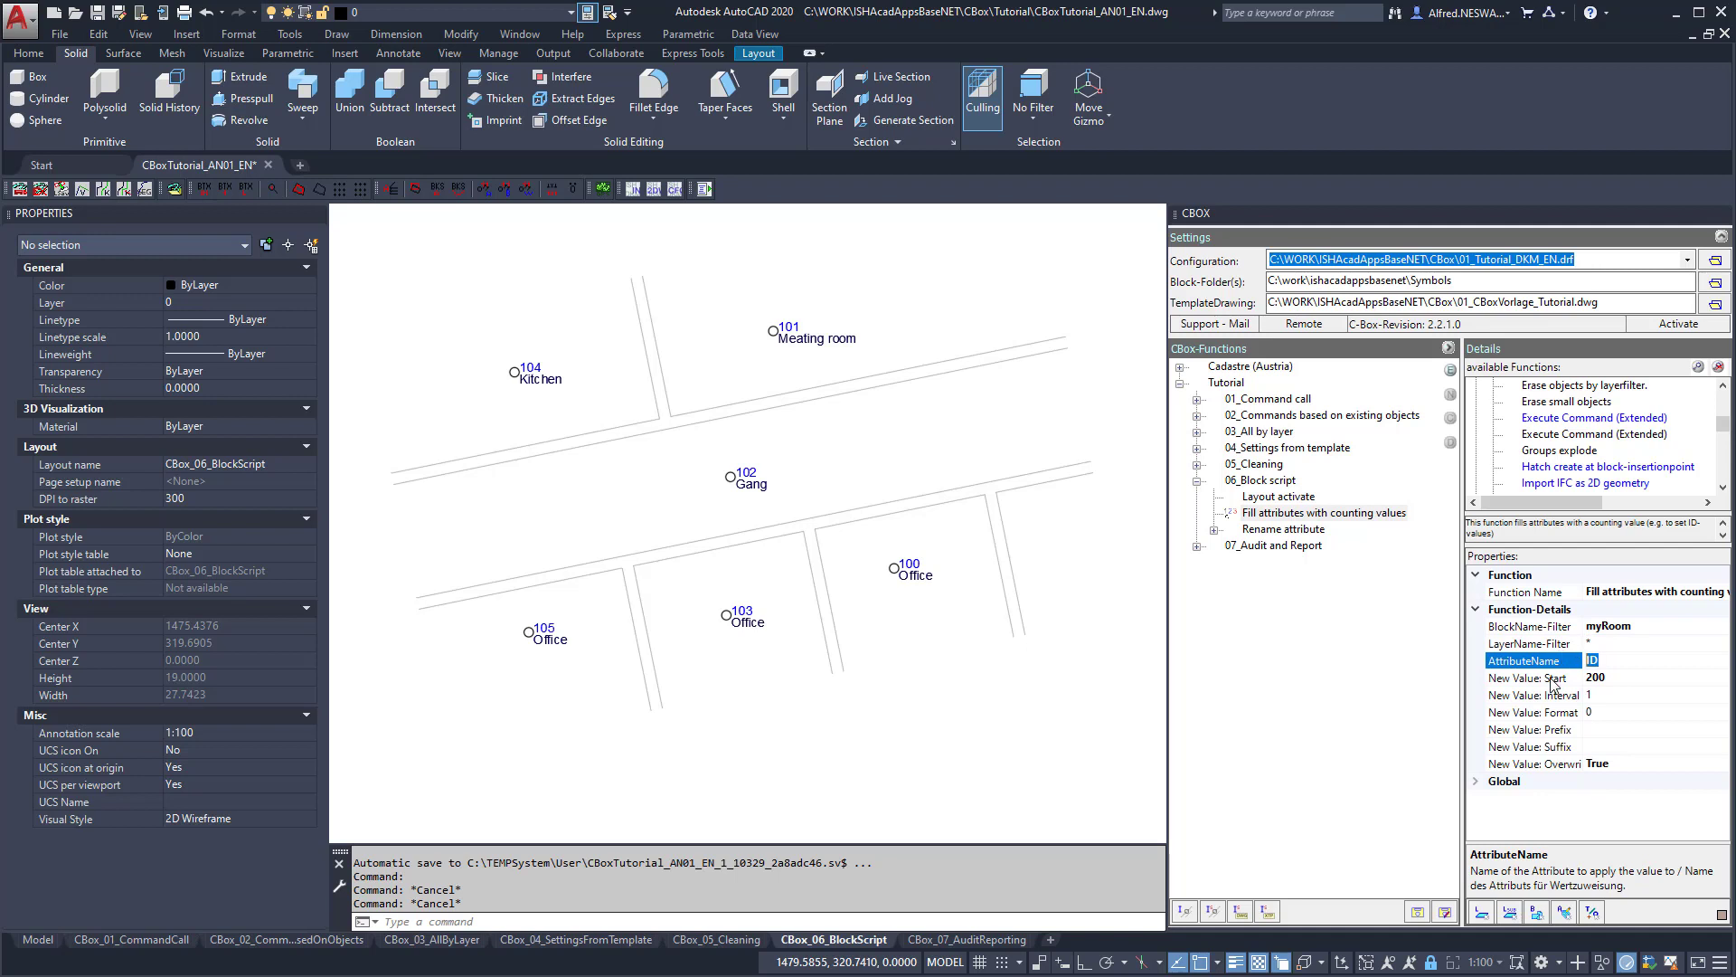
click(1552, 680)
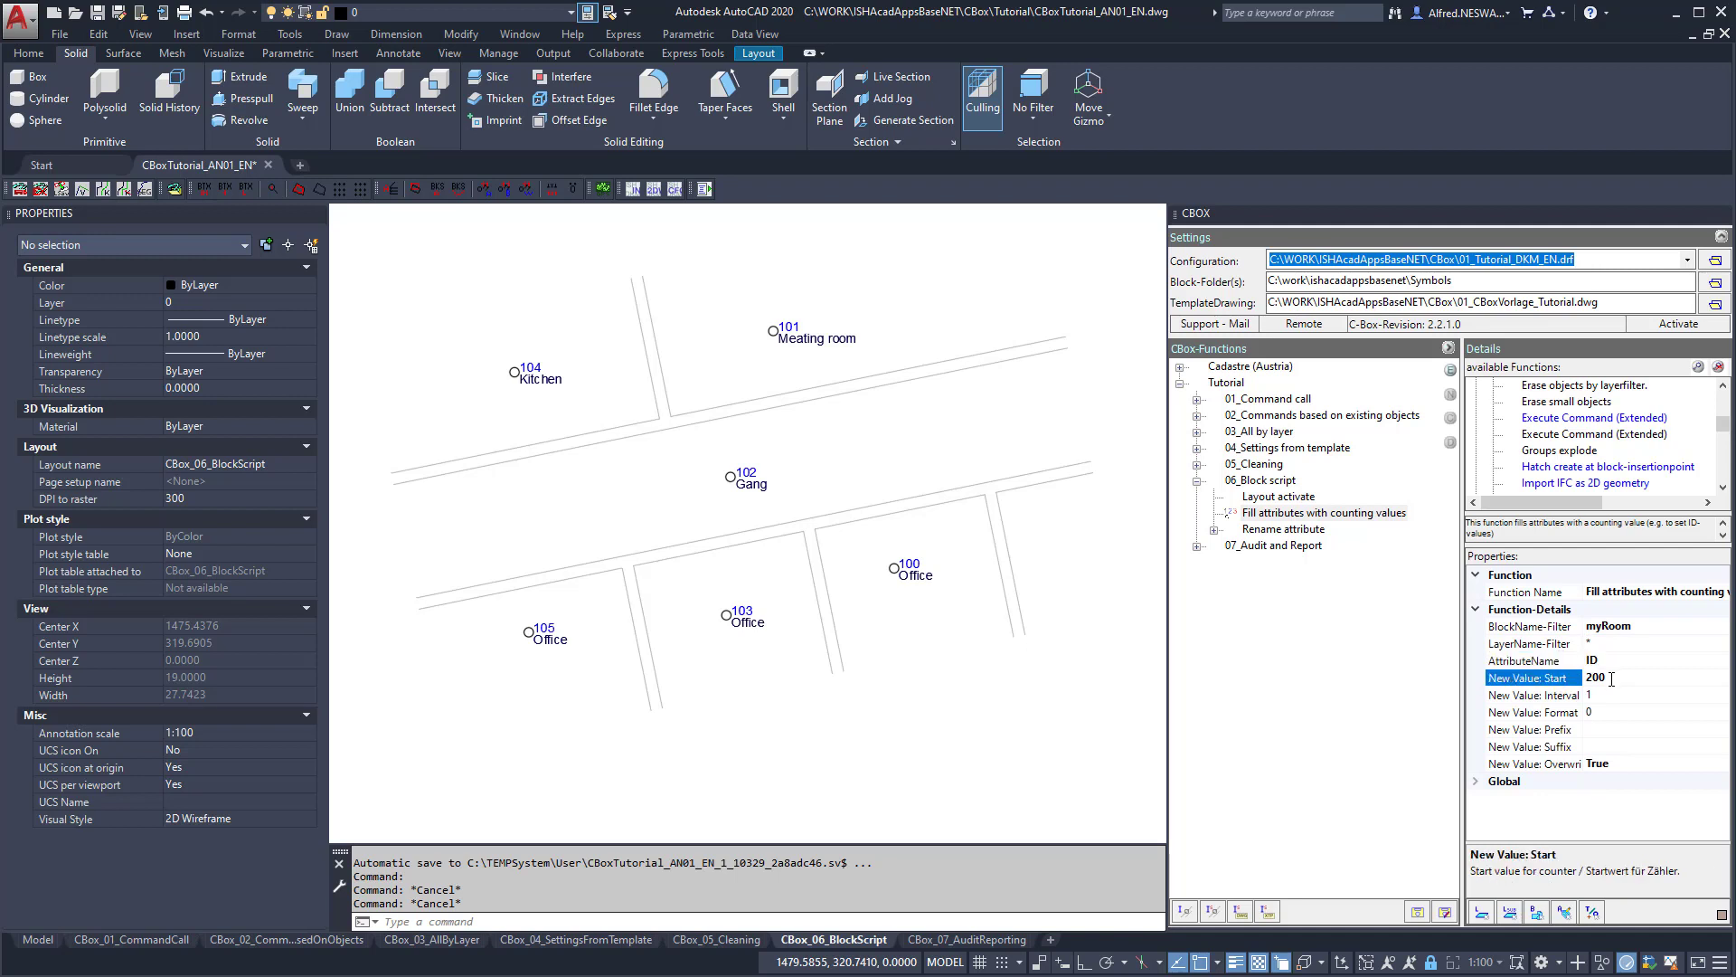
click(1603, 696)
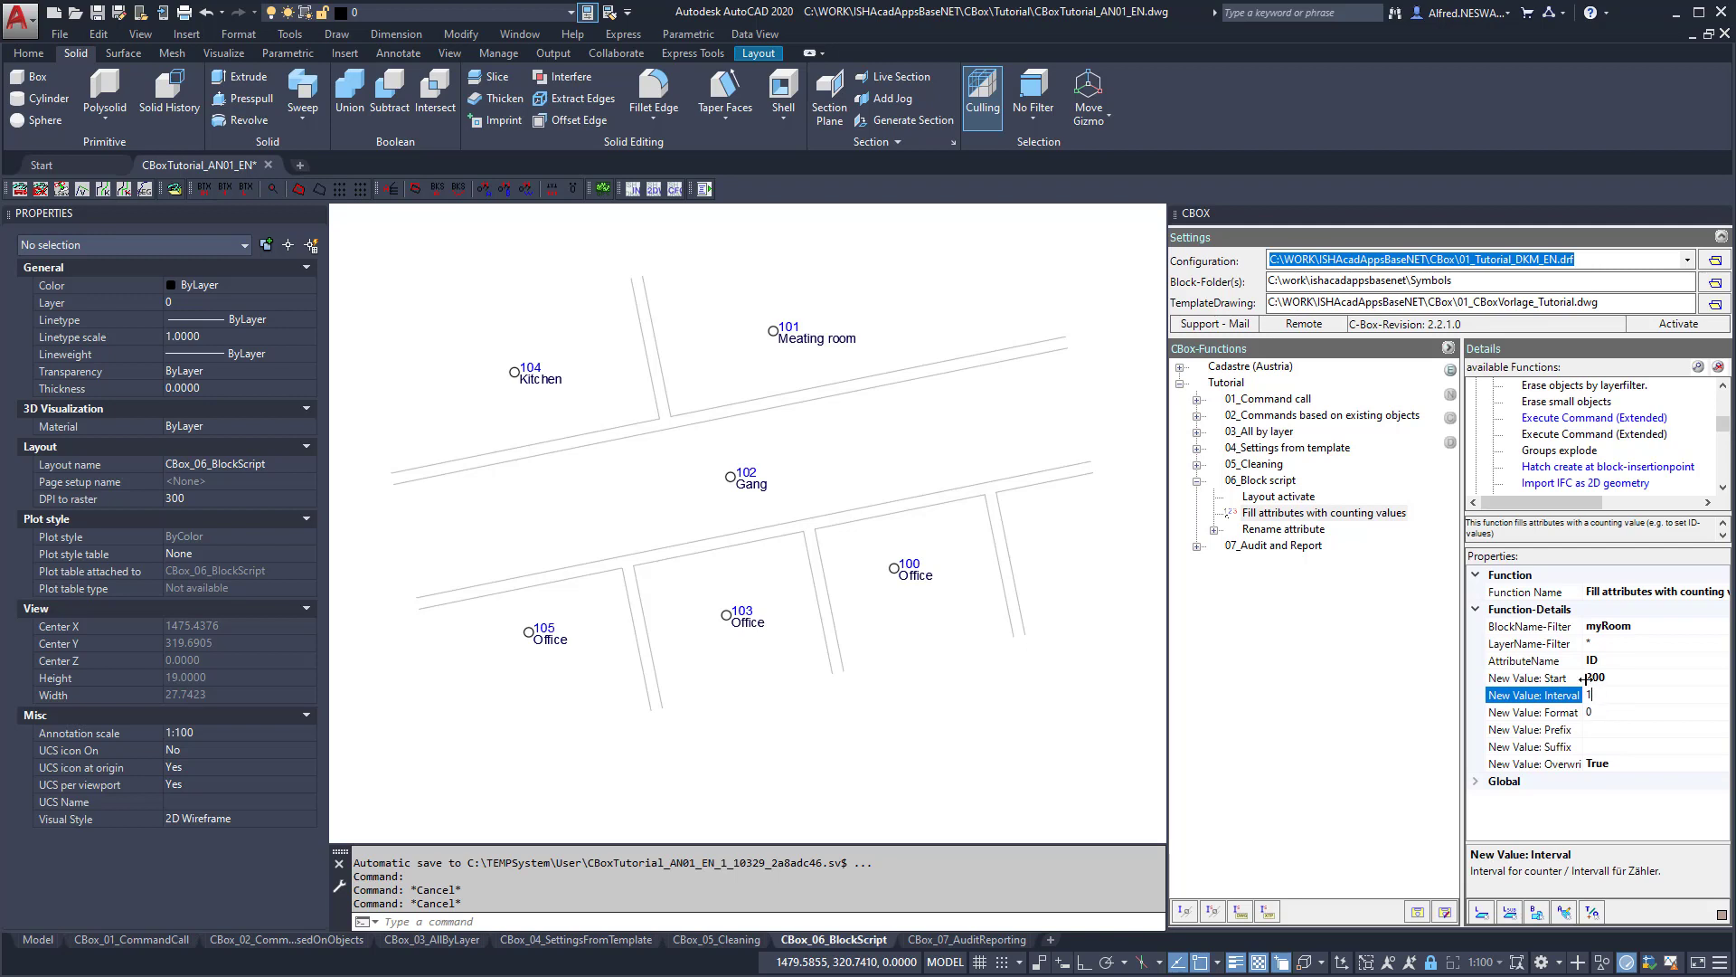
drag(1584, 679, 1598, 678)
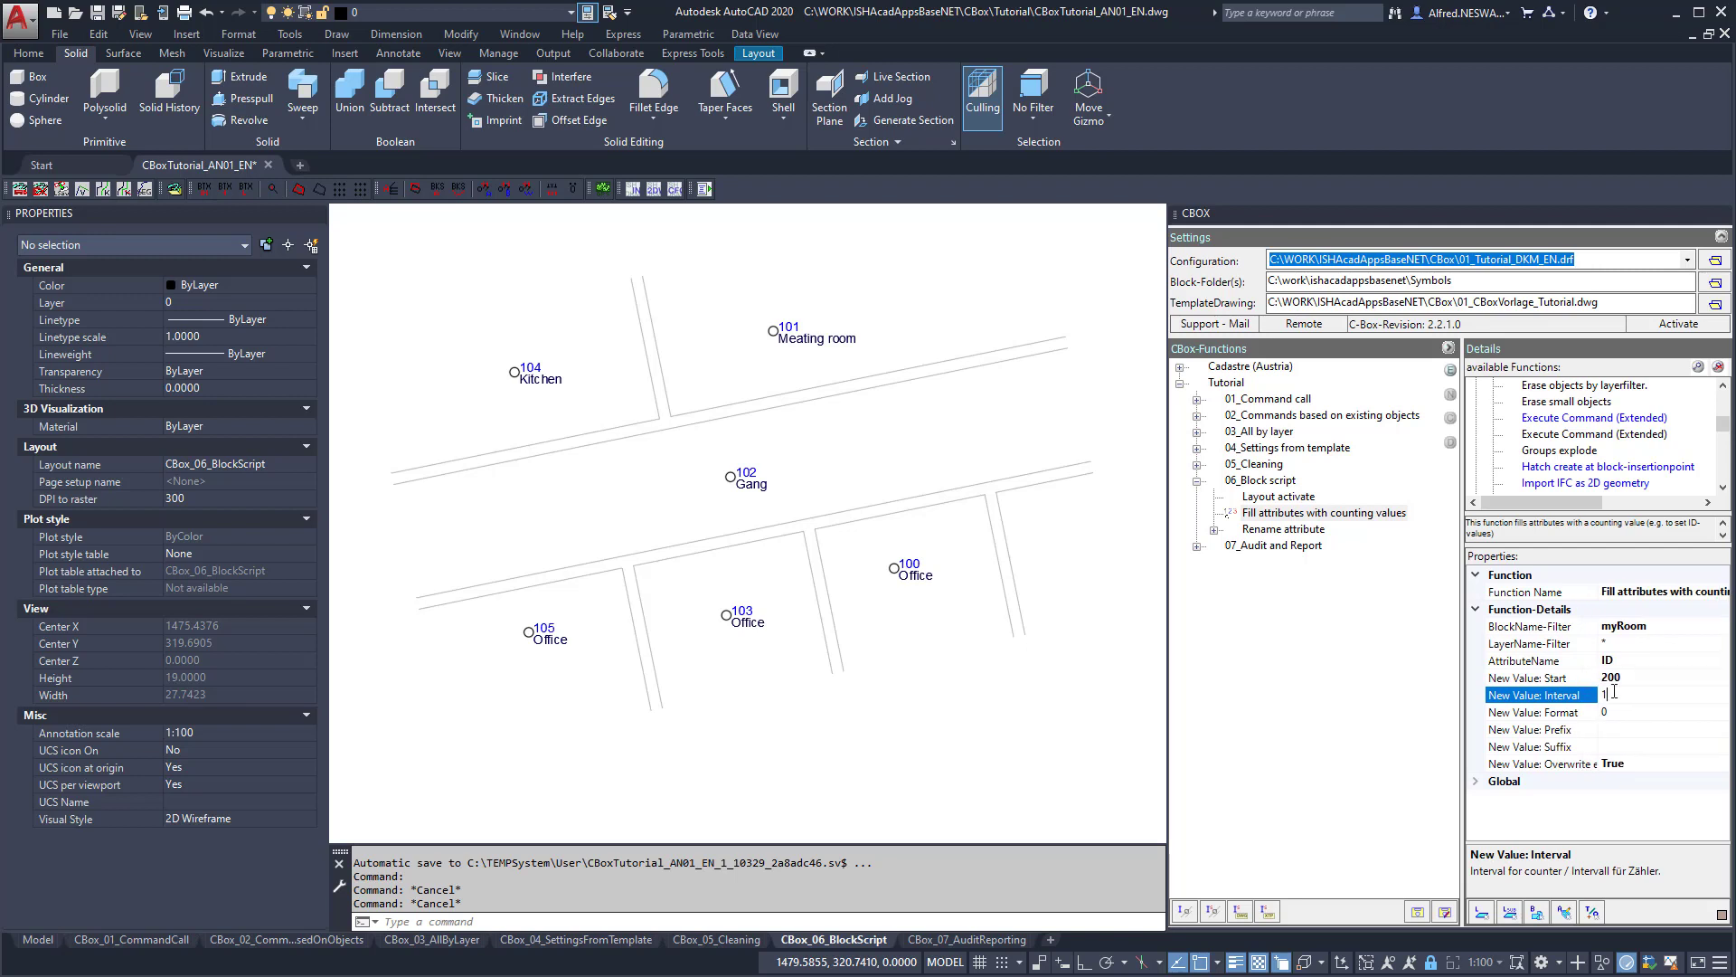
double_click(1266, 513)
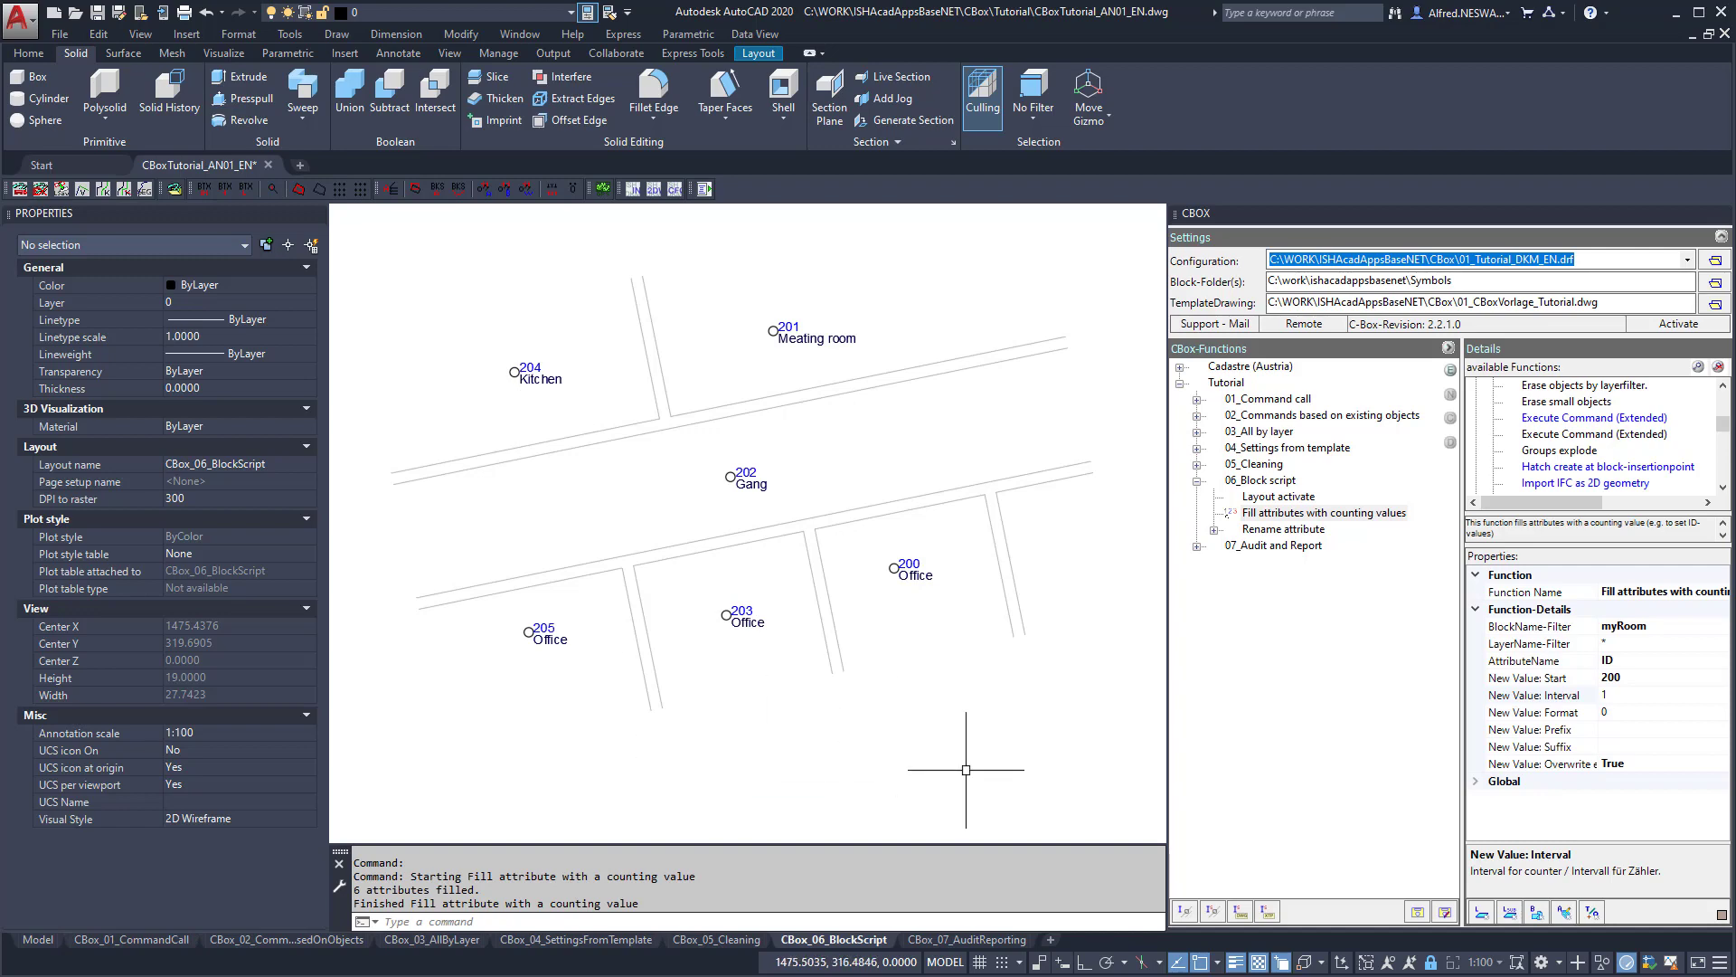
Set the counter's start value to 10 and refill the room blocks' ID attributes.
click(1592, 679)
text(10)
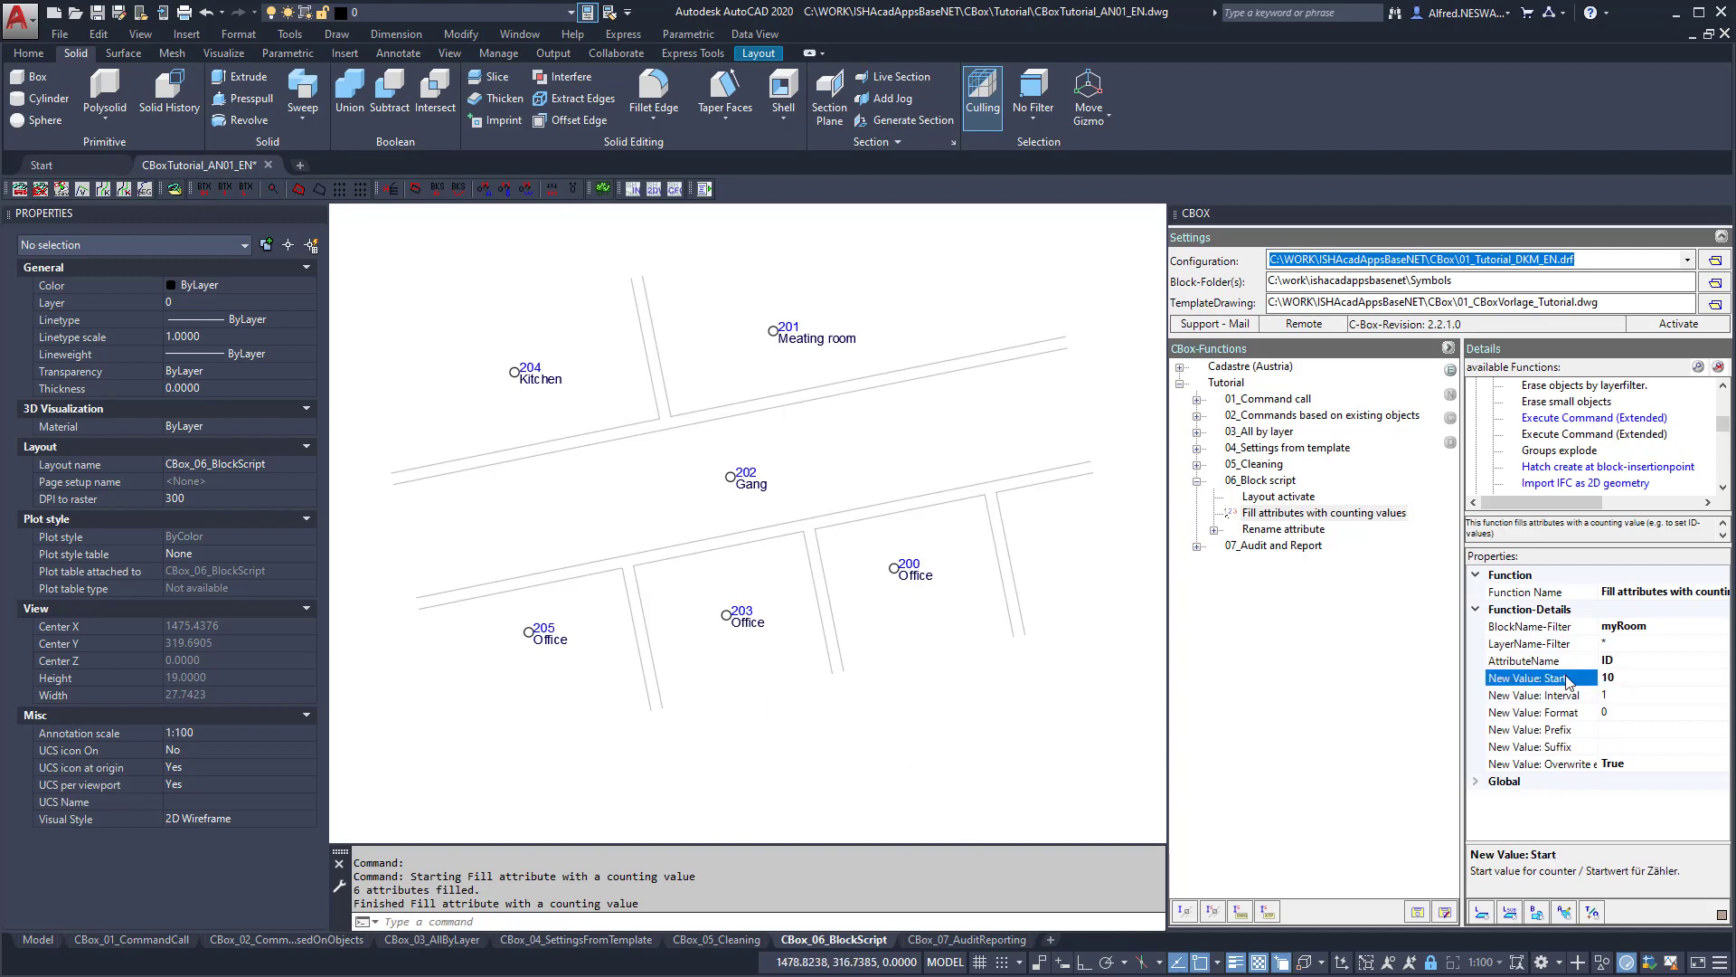
double_click(1275, 513)
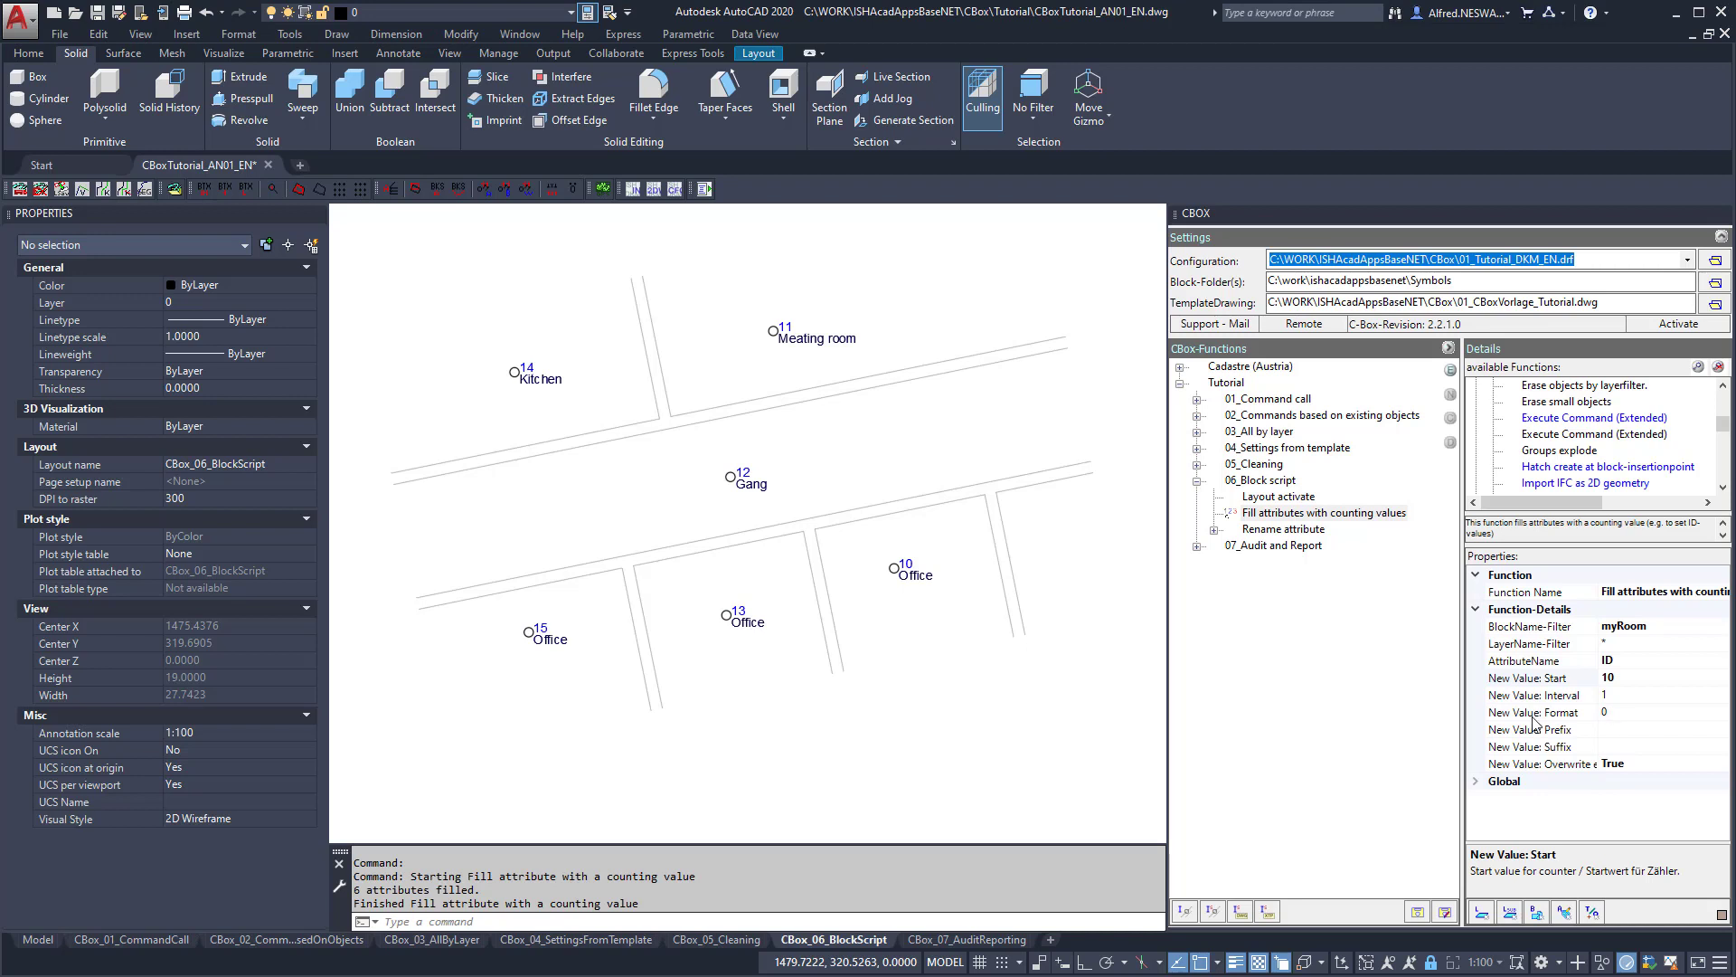
Set the new value's number format to 0000 and refill the room blocks' ID attributes.
click(1606, 714)
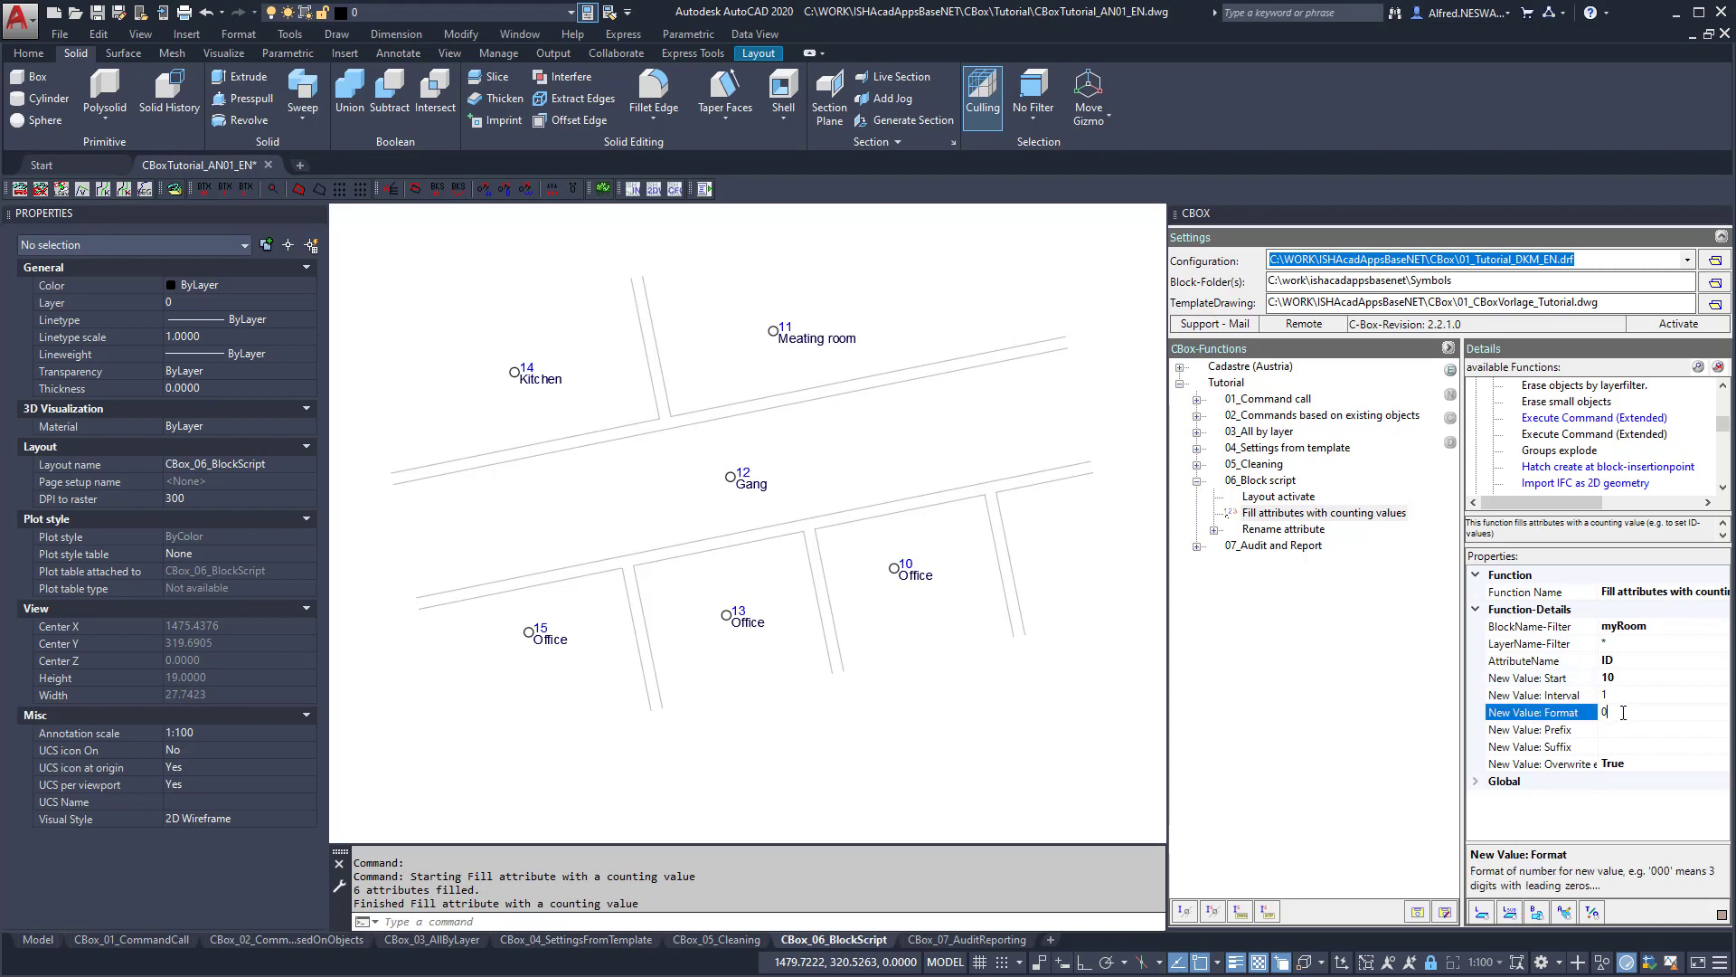
text(0000)
double_click(1294, 516)
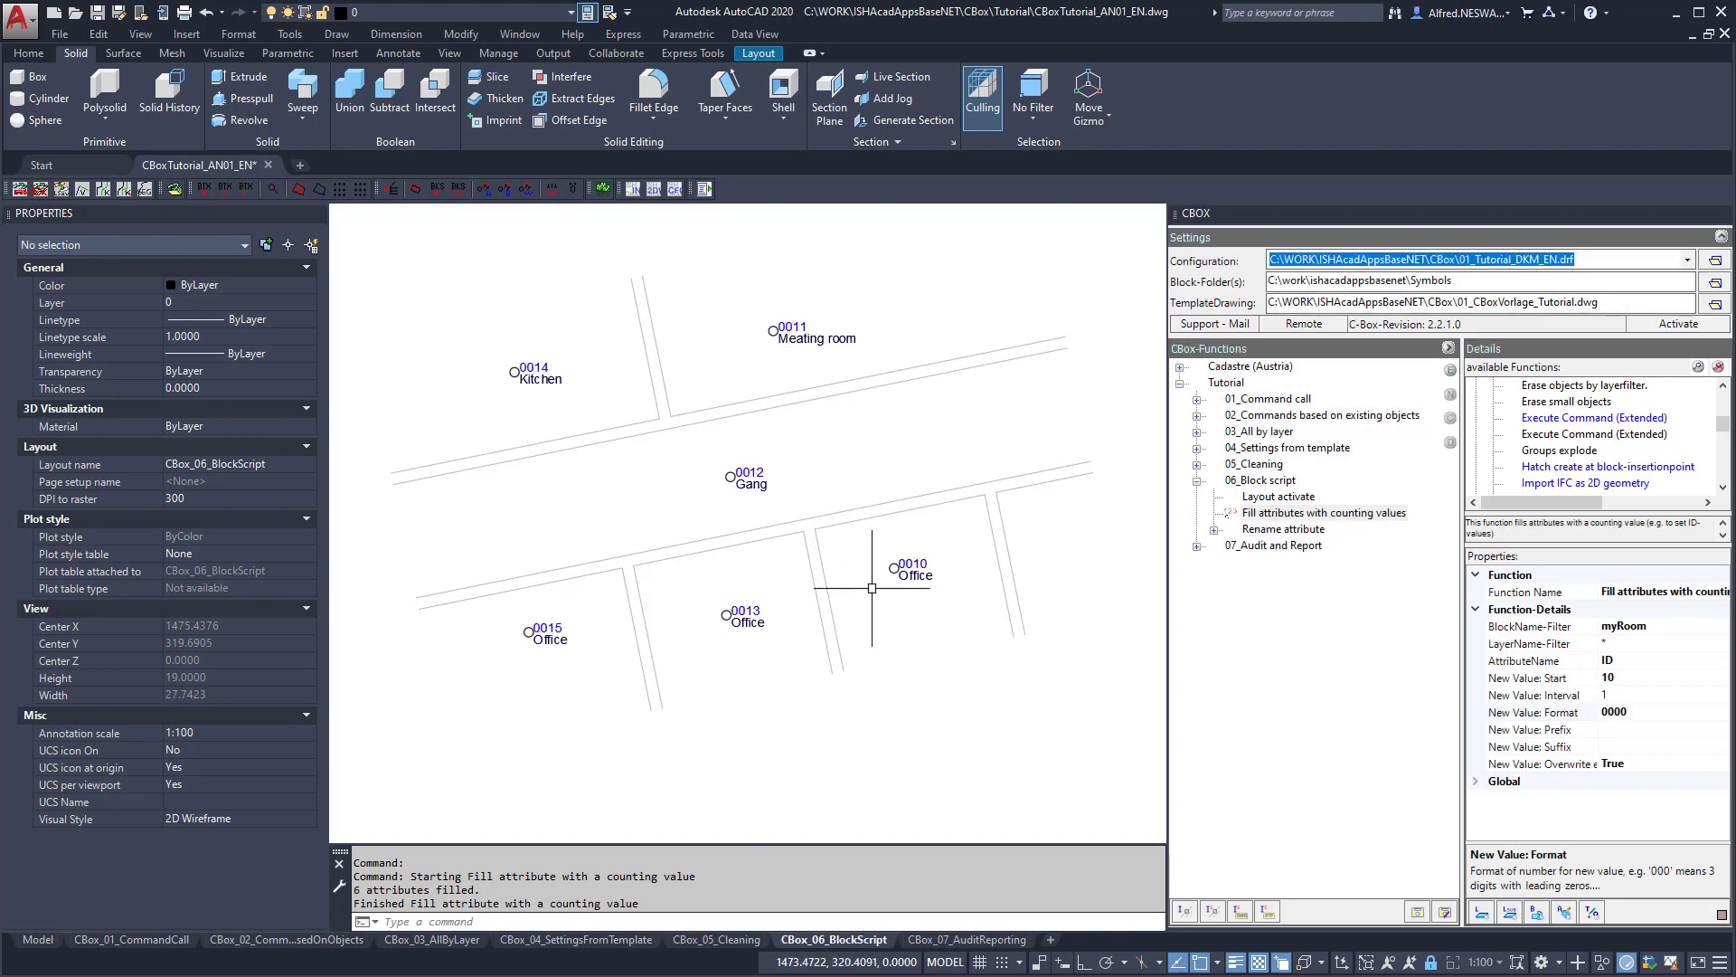
Set the new value's prefix to ID= and refill the room blocks' ID attributes.
click(1611, 732)
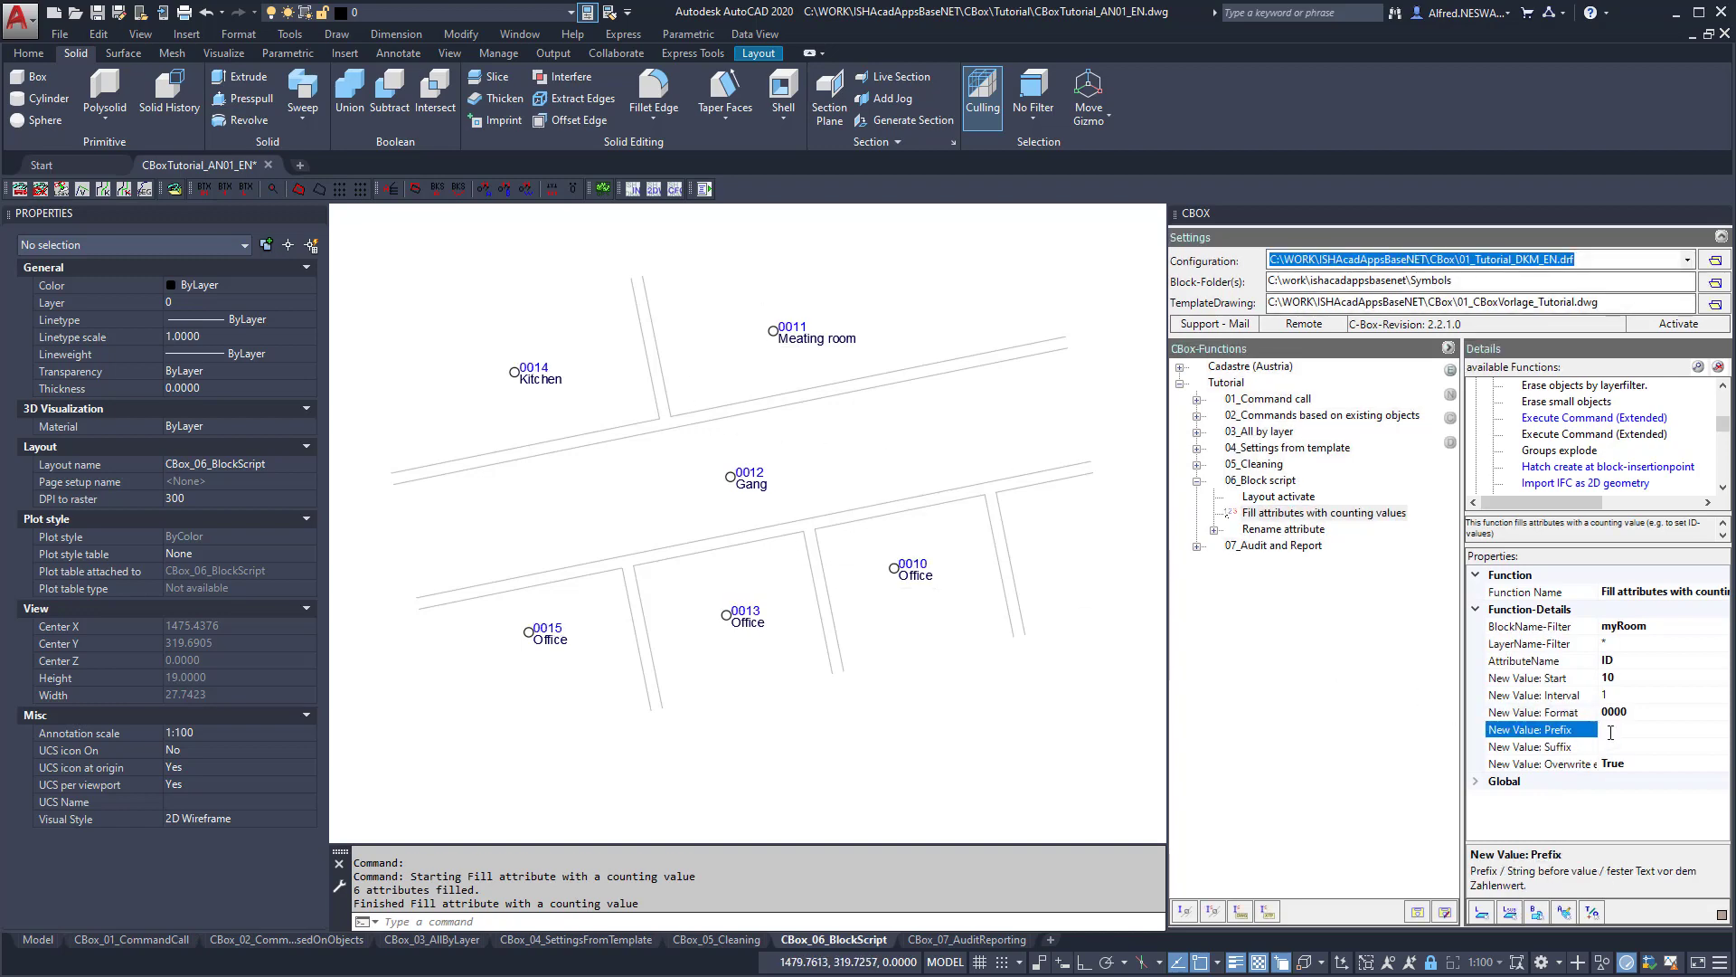
text(ID=)
double_click(1294, 515)
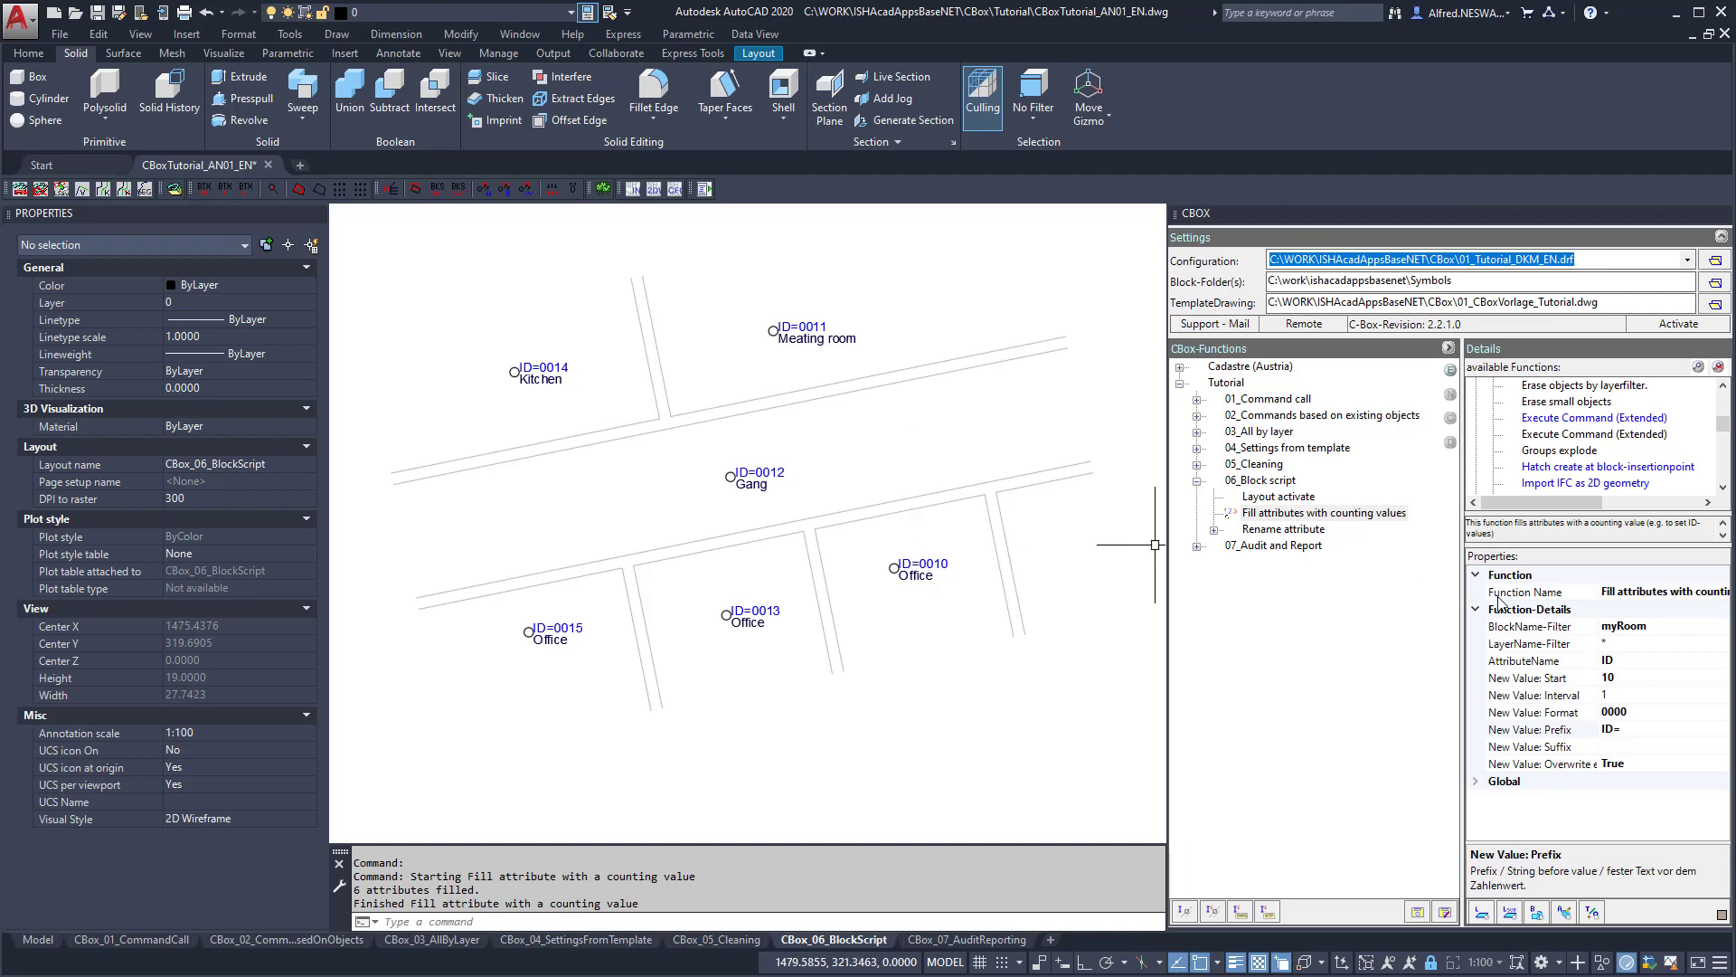
Clear the ID attribute of the Meating room, Gang and middle Office blocks together.
key(Escape)
click(800, 330)
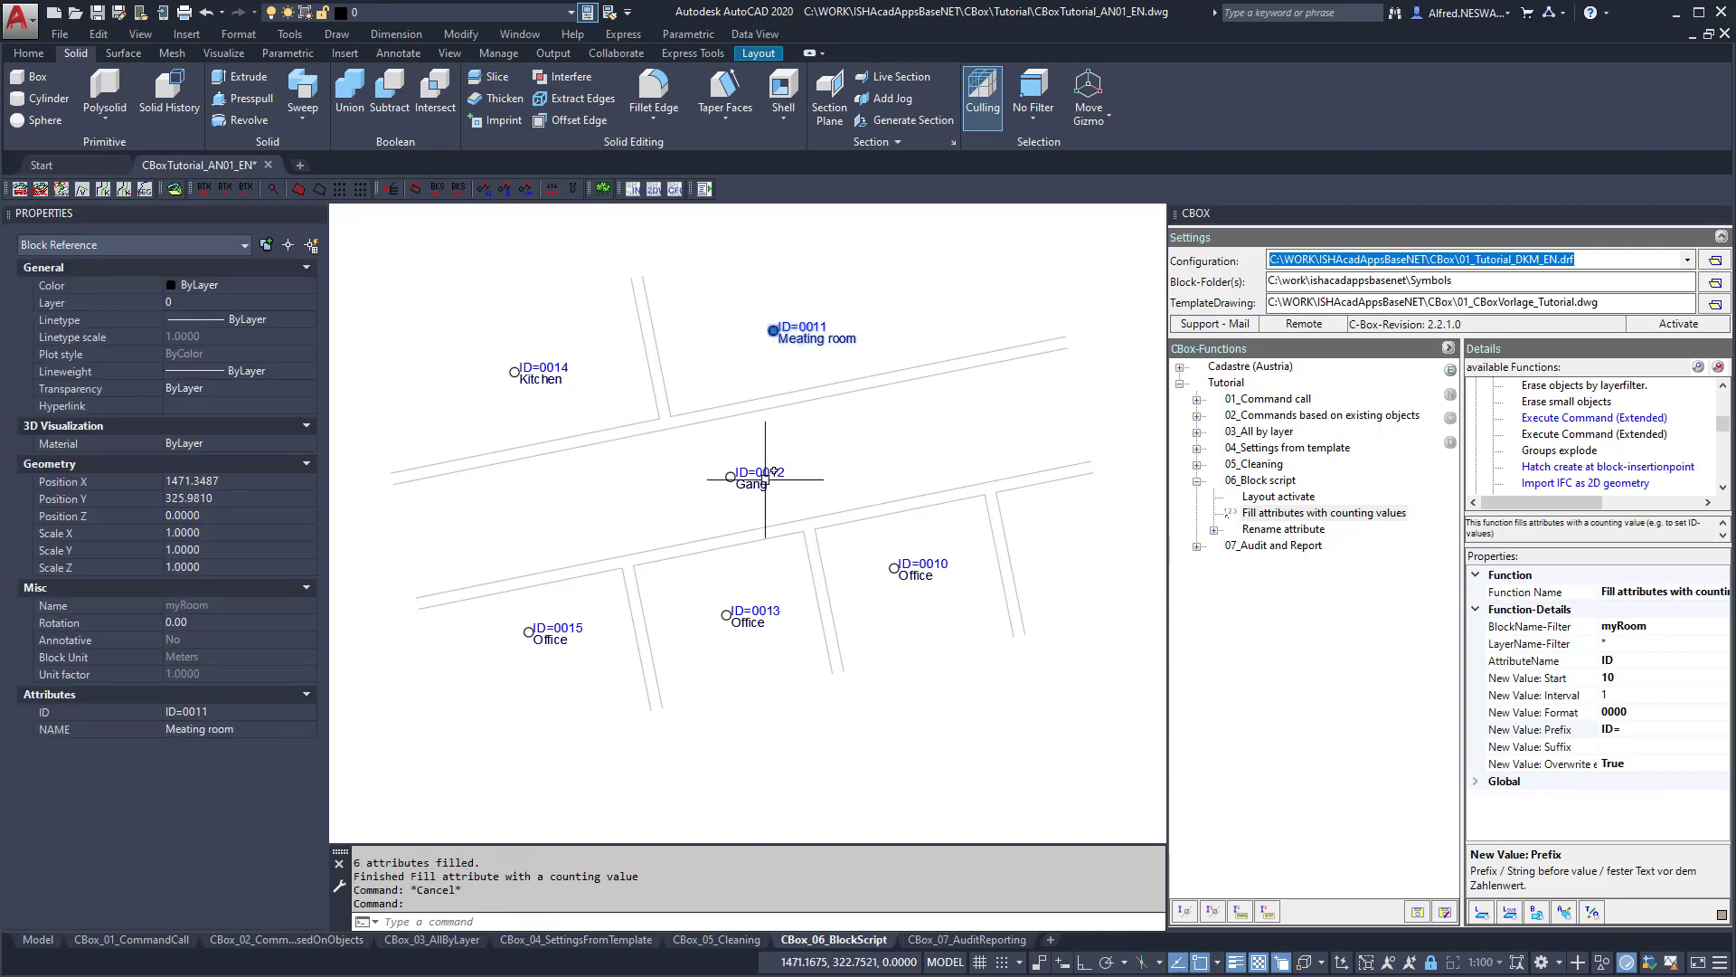
click(766, 480)
click(831, 570)
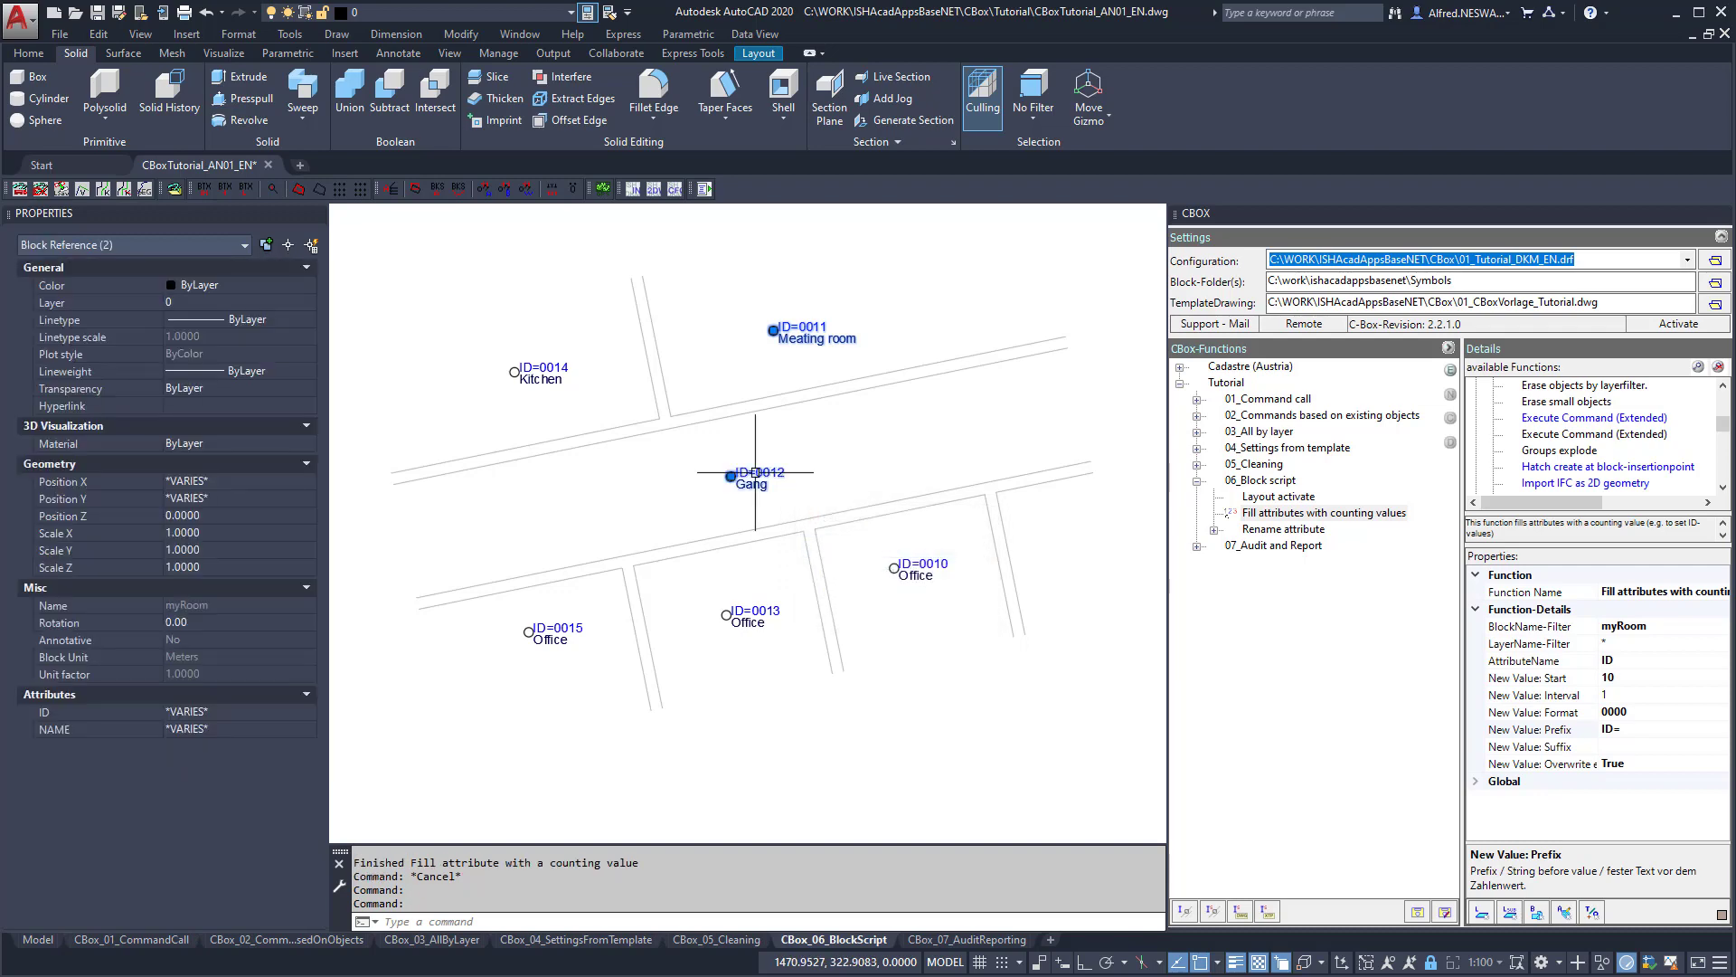
click(763, 613)
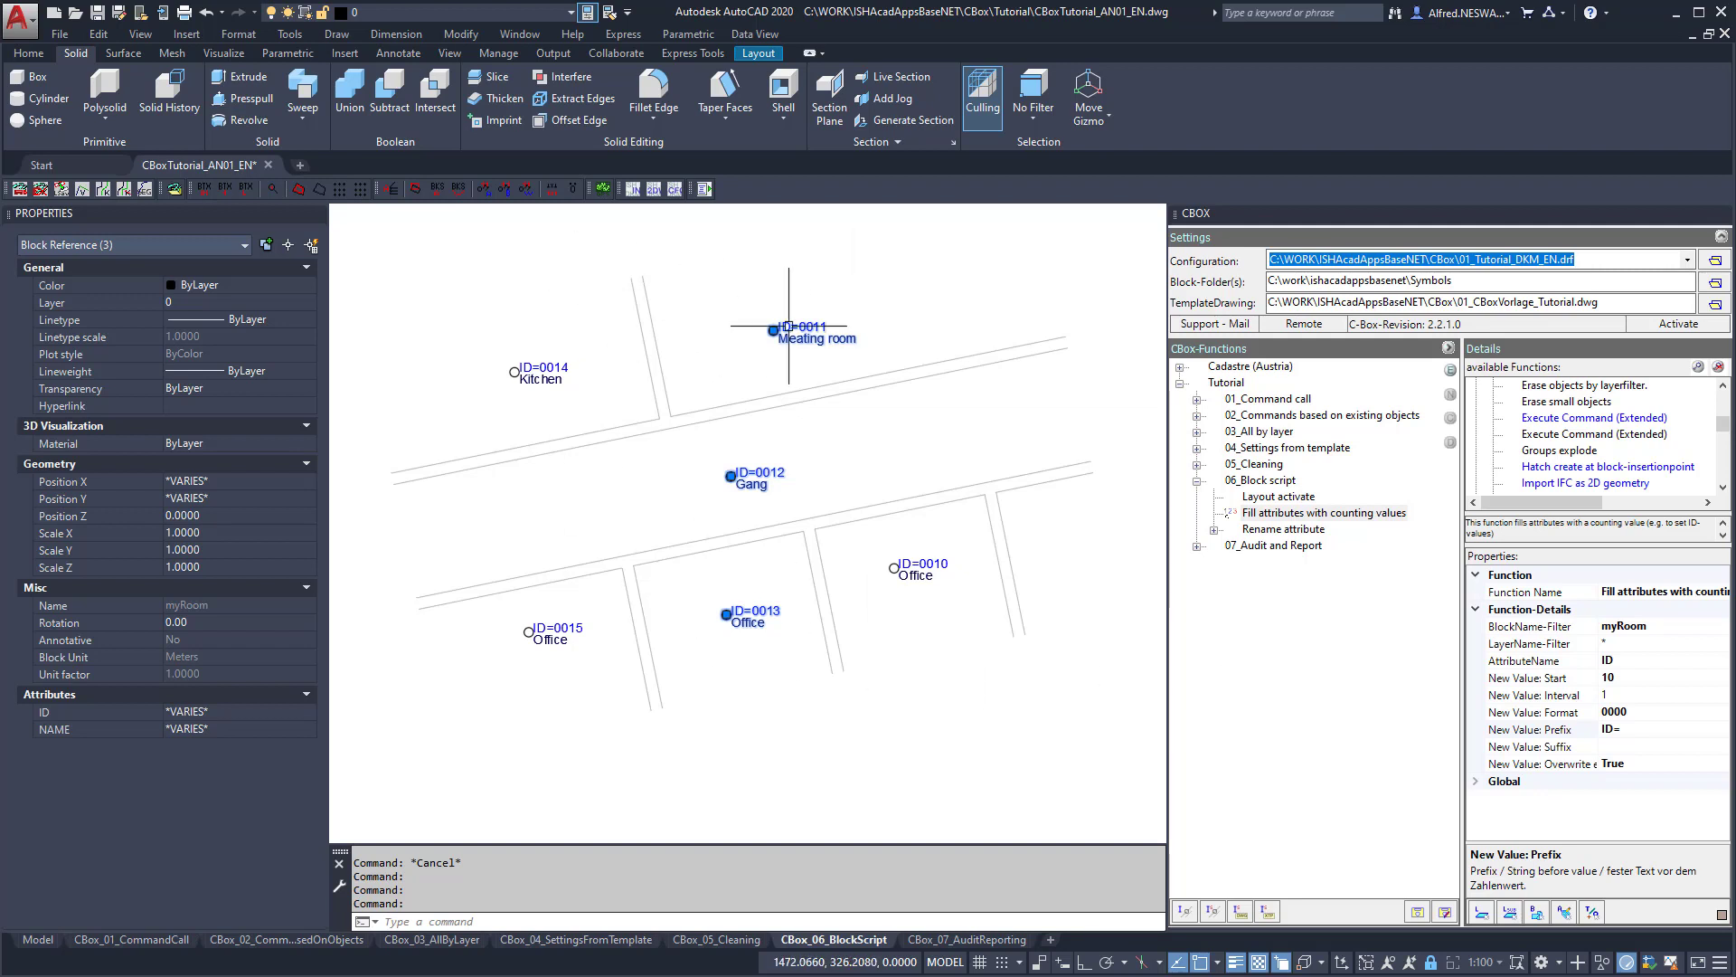
click(220, 711)
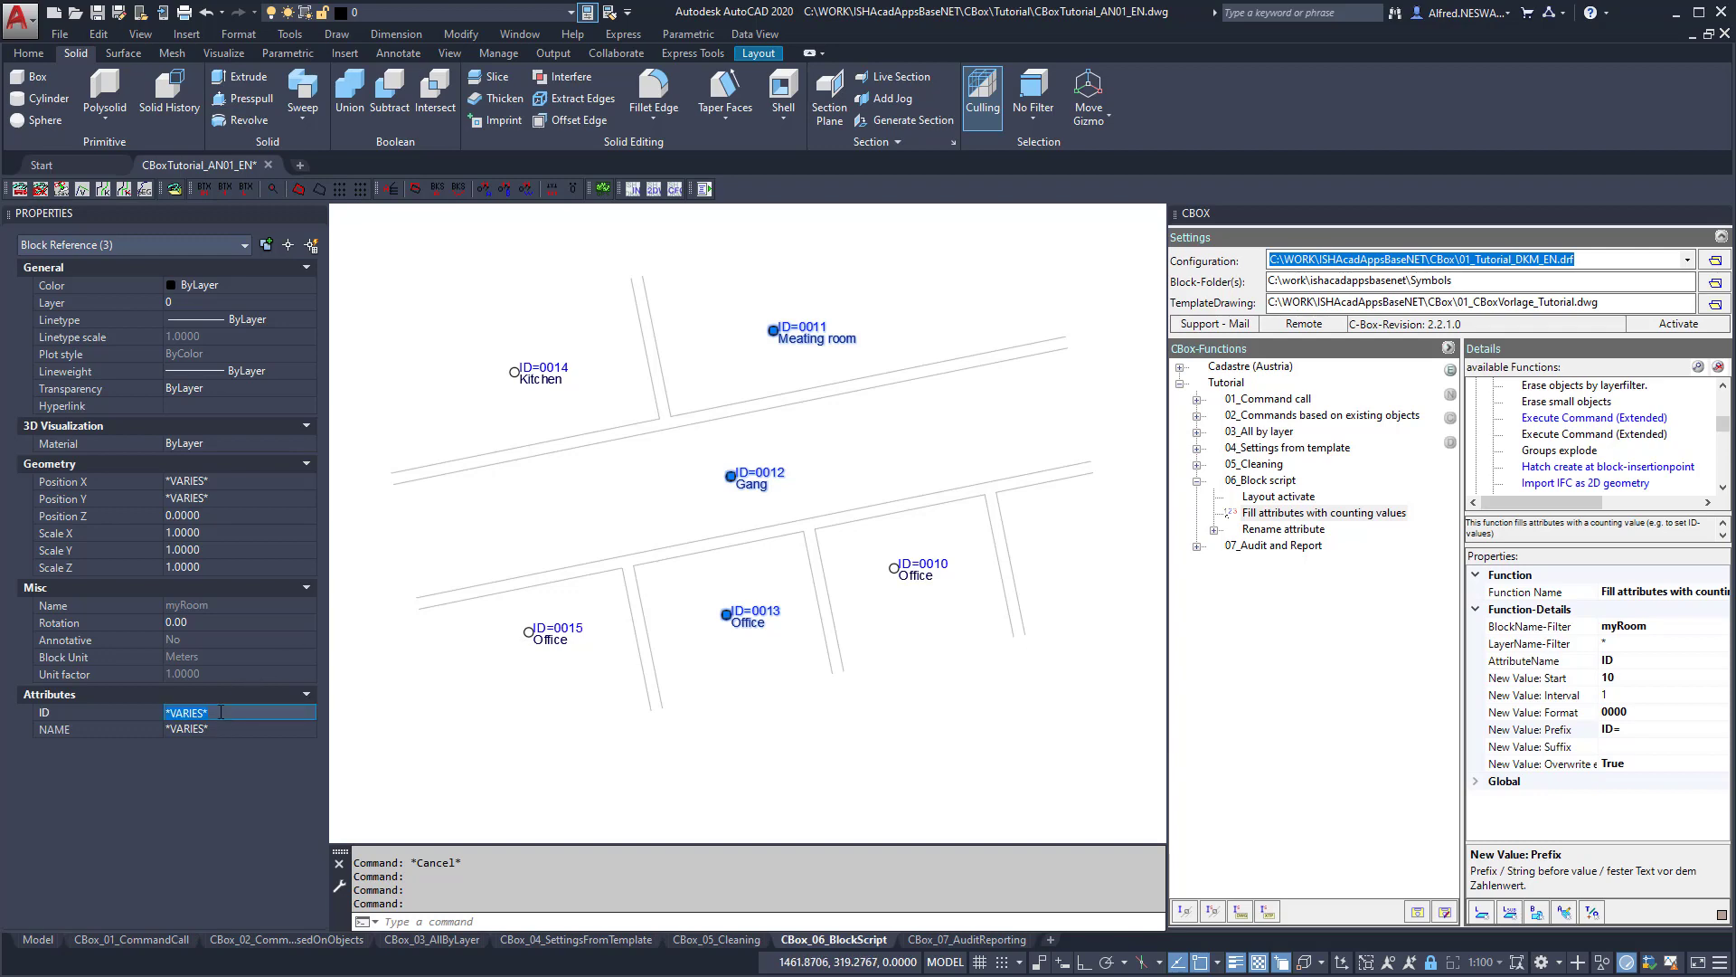
key(Delete)
key(Return)
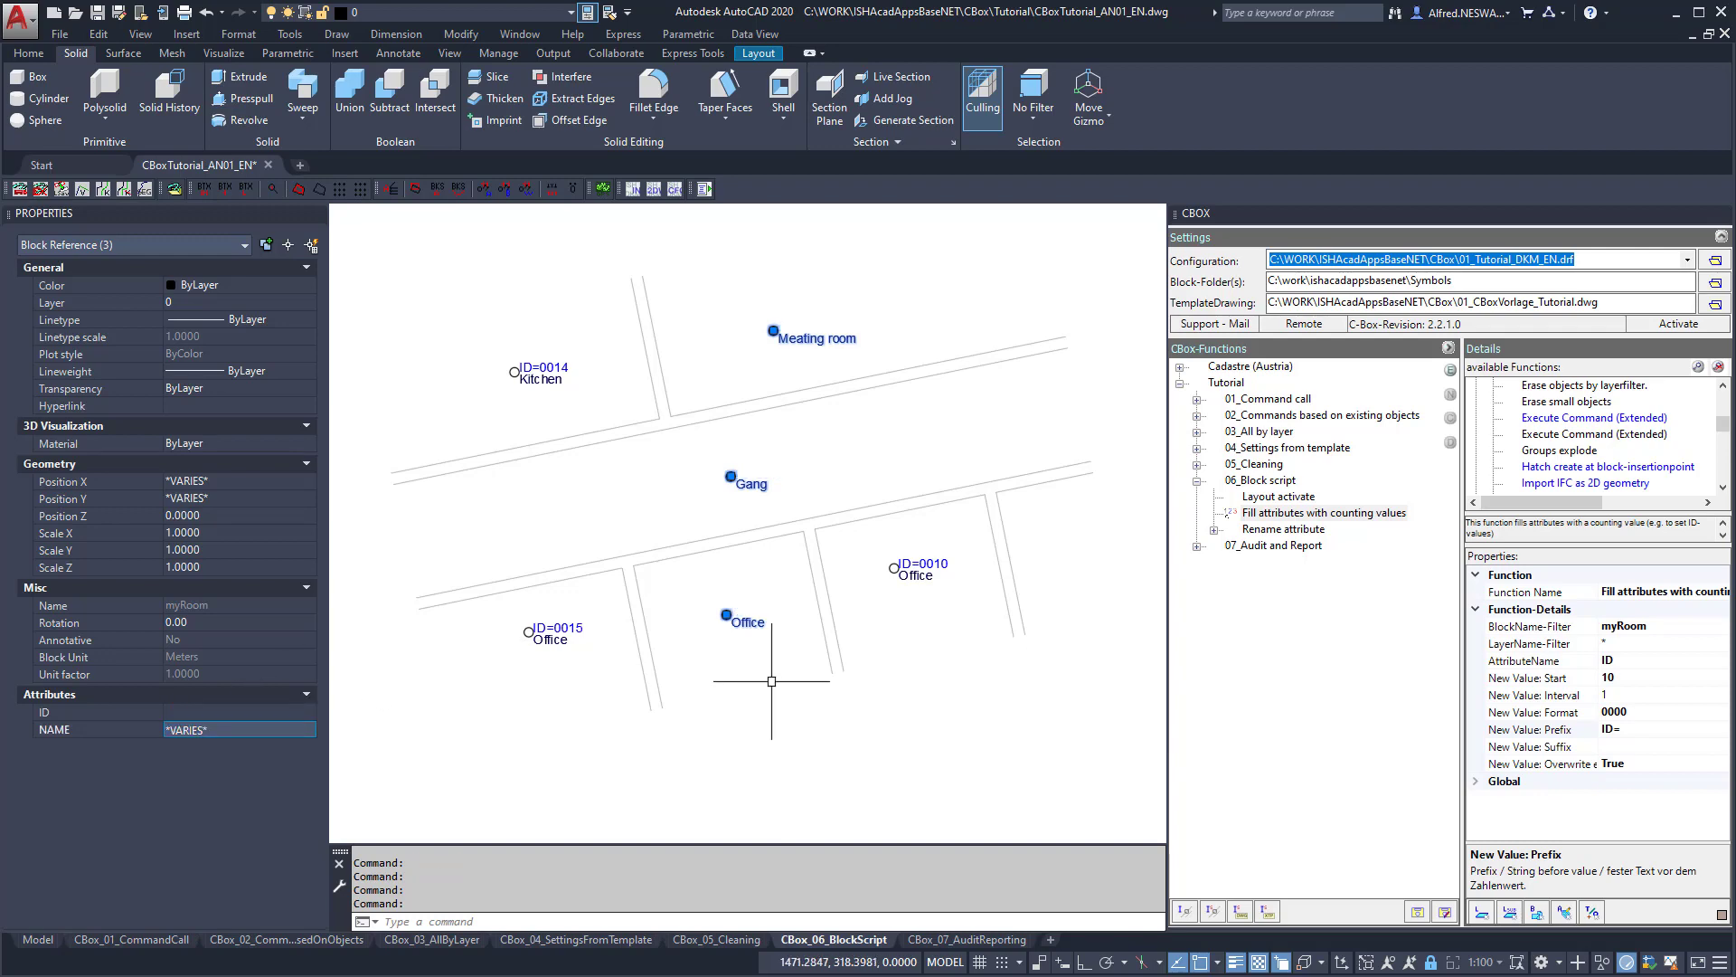
key(Escape)
Set the counting function's option for overwriting existing text to False, adjusting the property name column's width.
click(1542, 763)
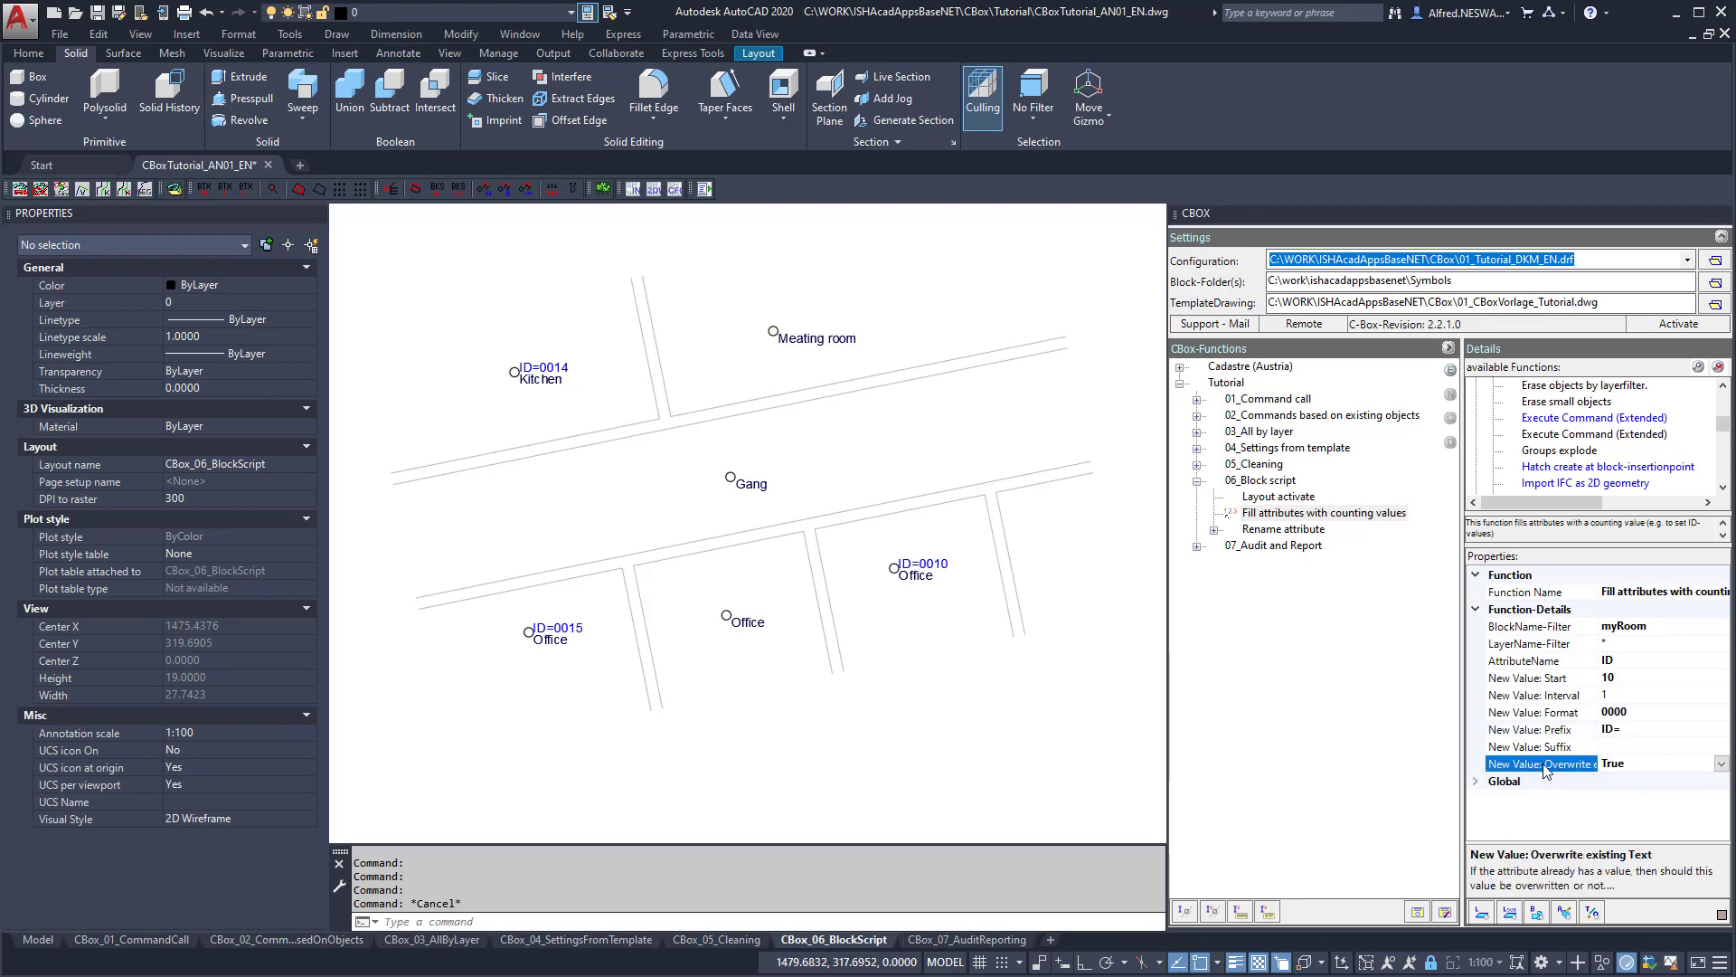
drag(1598, 753, 1659, 742)
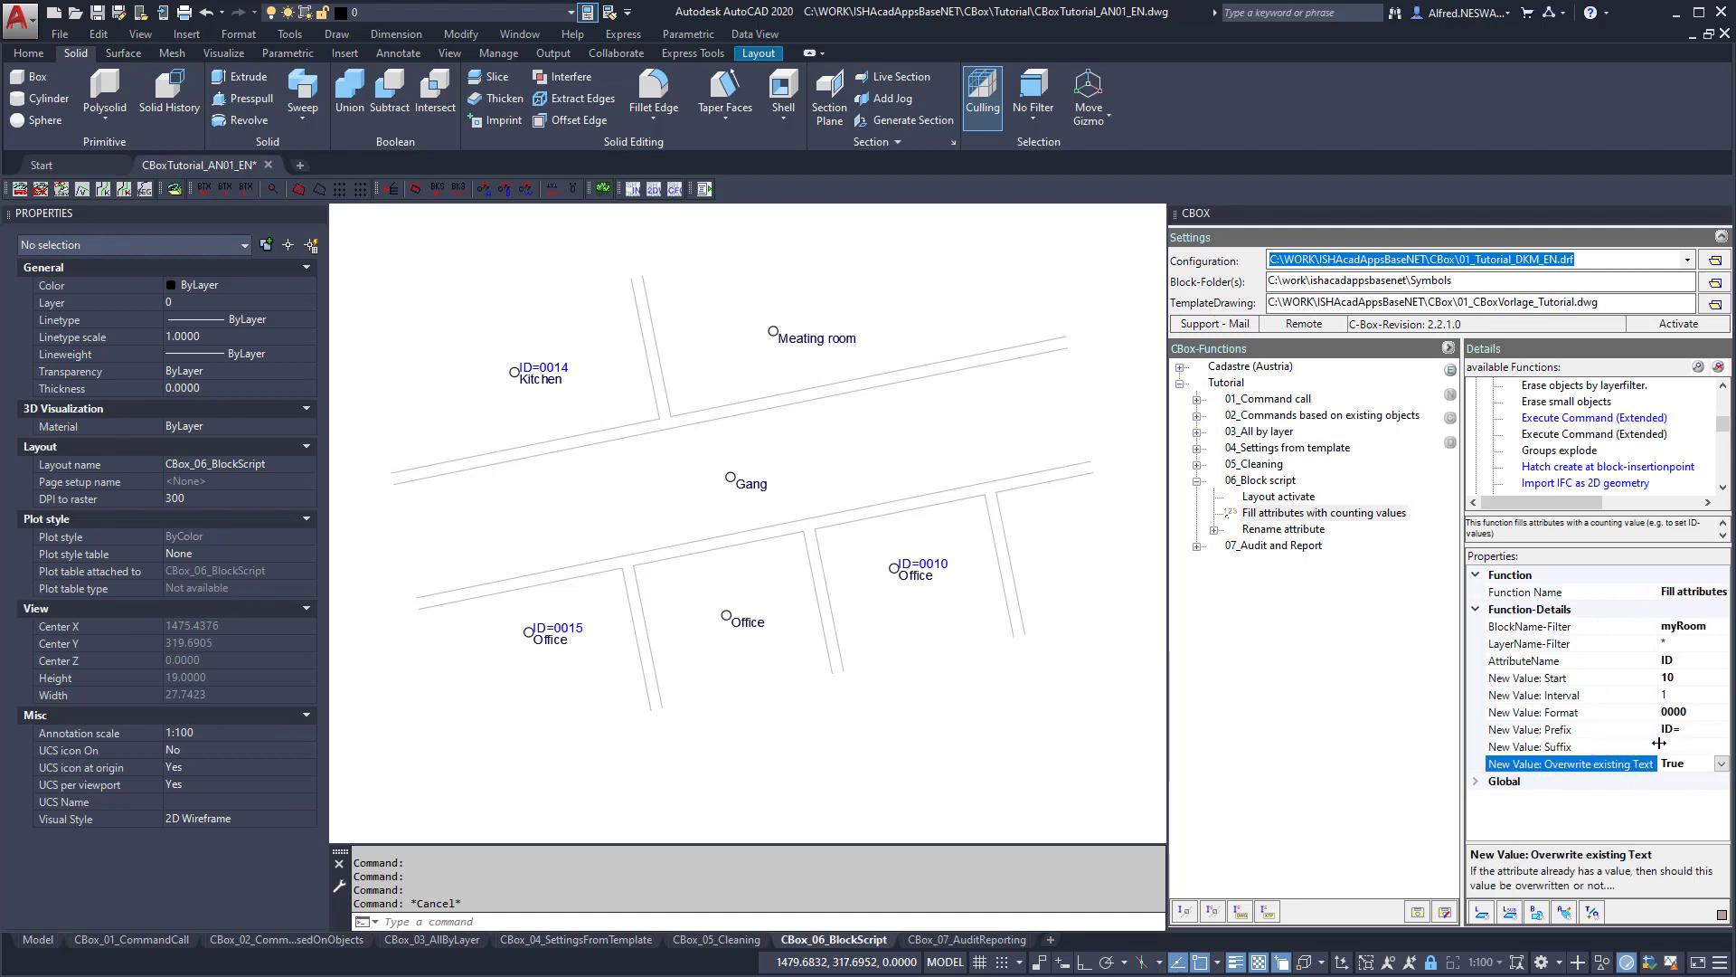
click(1721, 763)
click(1673, 801)
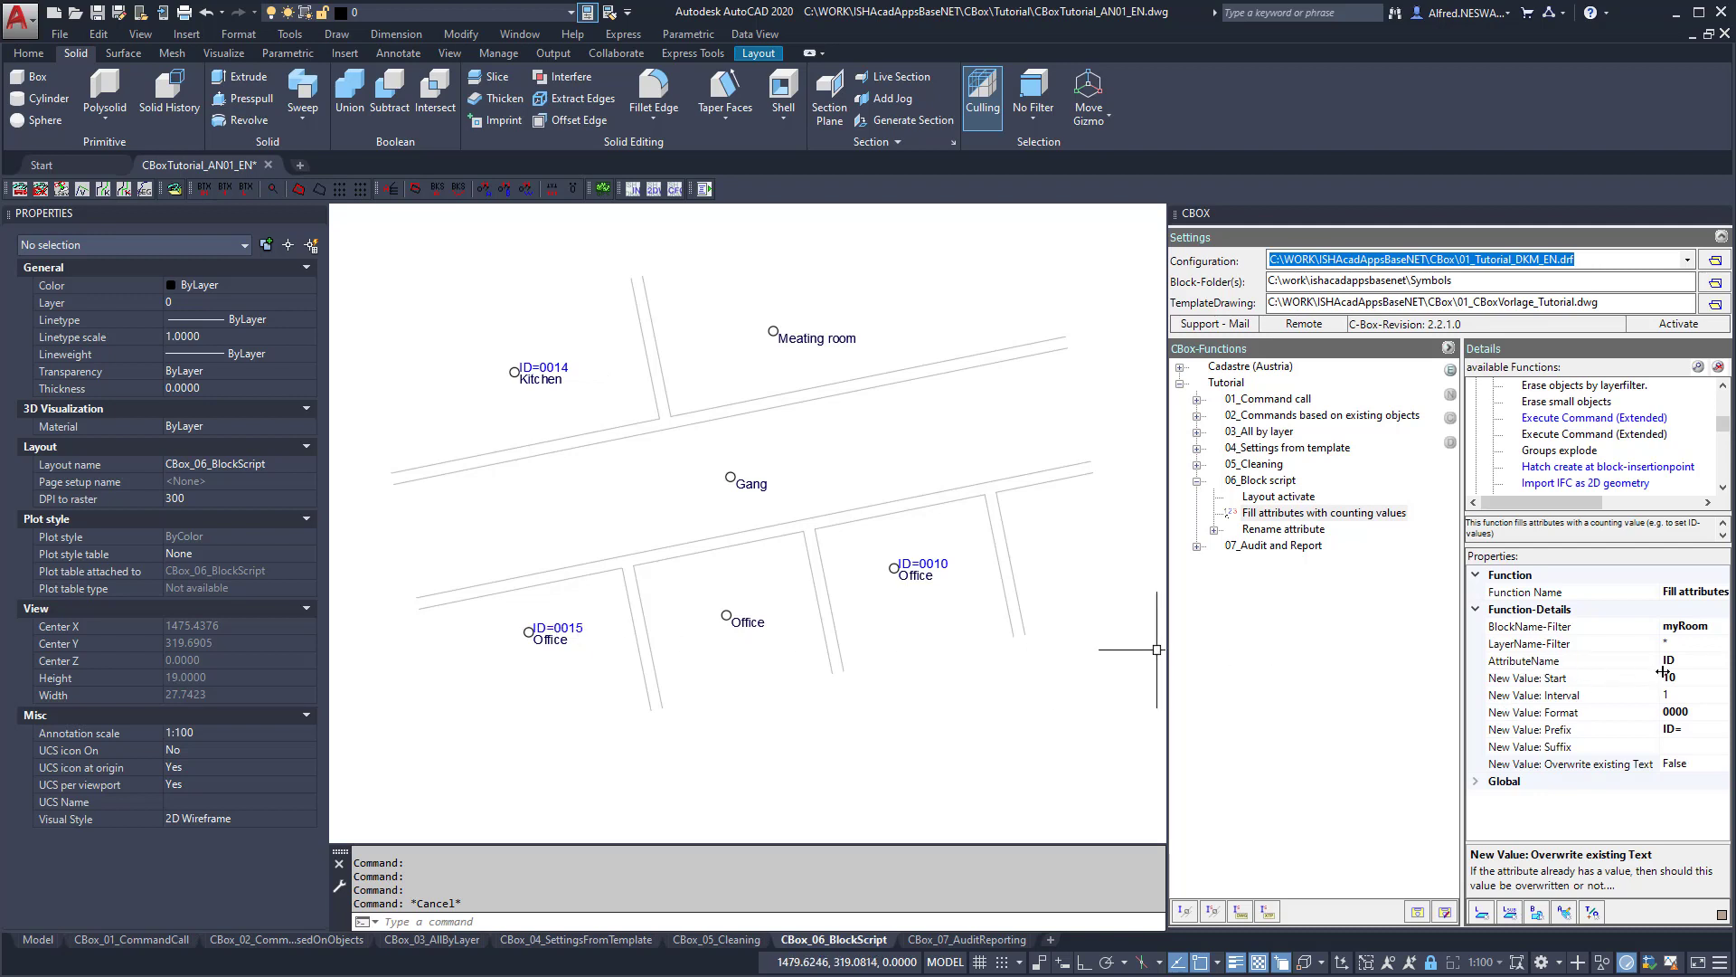
drag(1659, 676, 1614, 676)
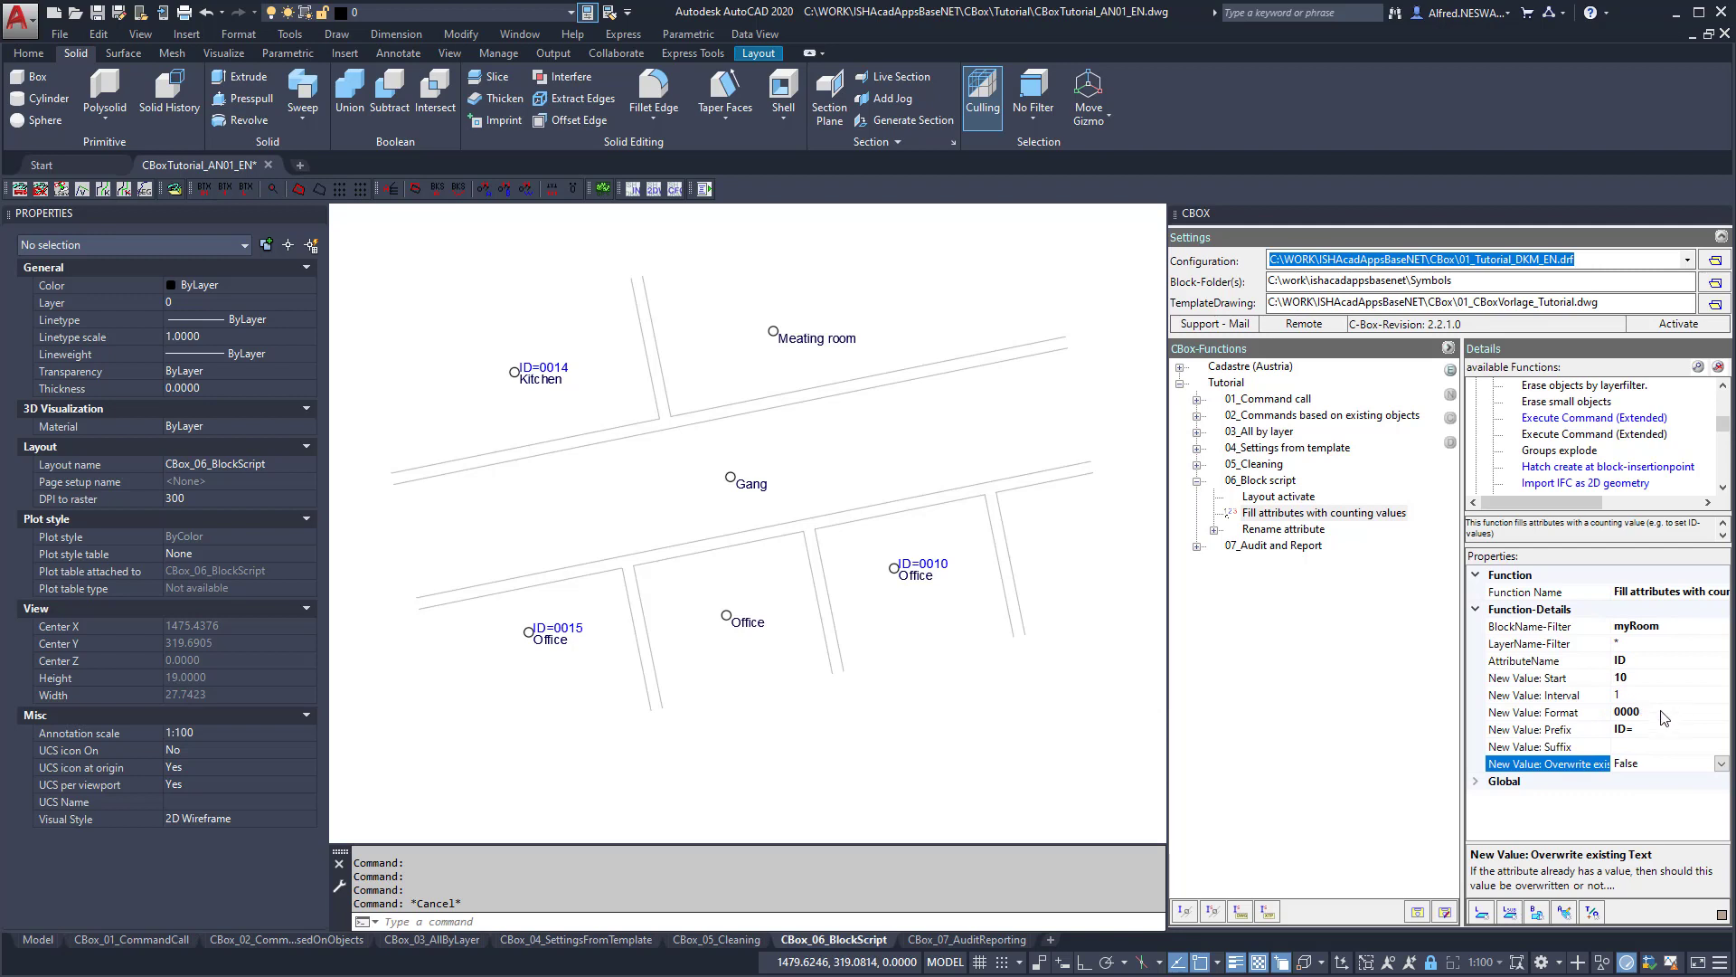
Set the counter's start value to 100 and fill the room blocks' empty ID attributes.
click(1641, 678)
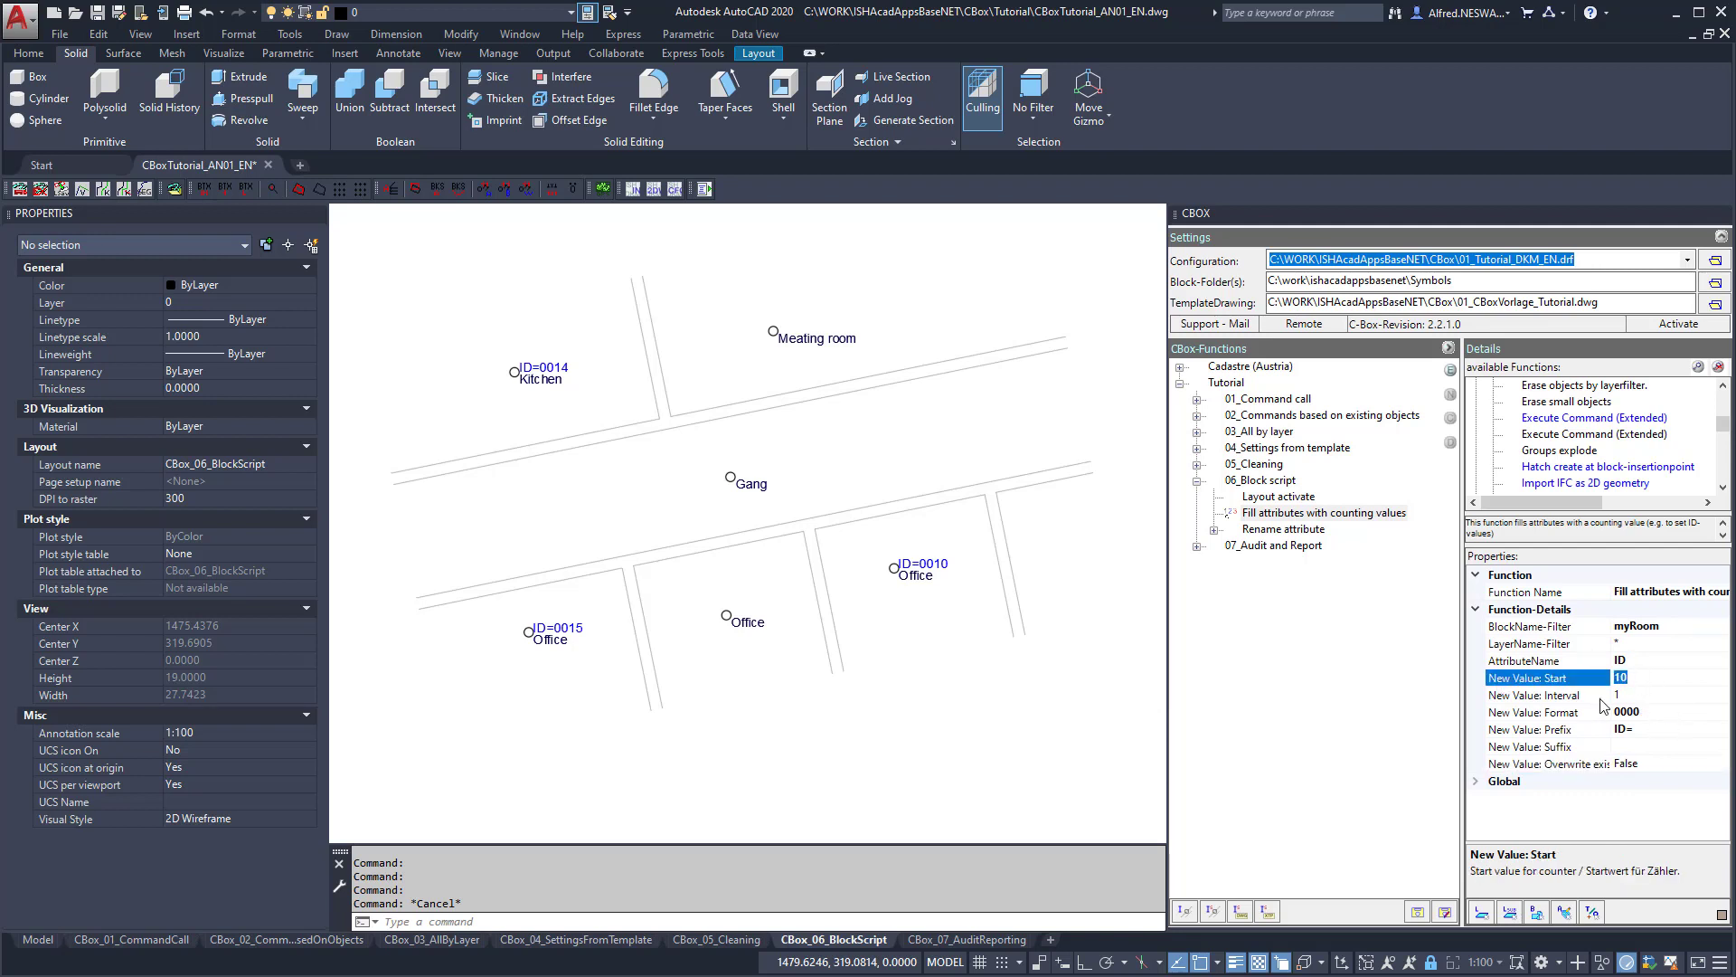
text(100)
double_click(1335, 512)
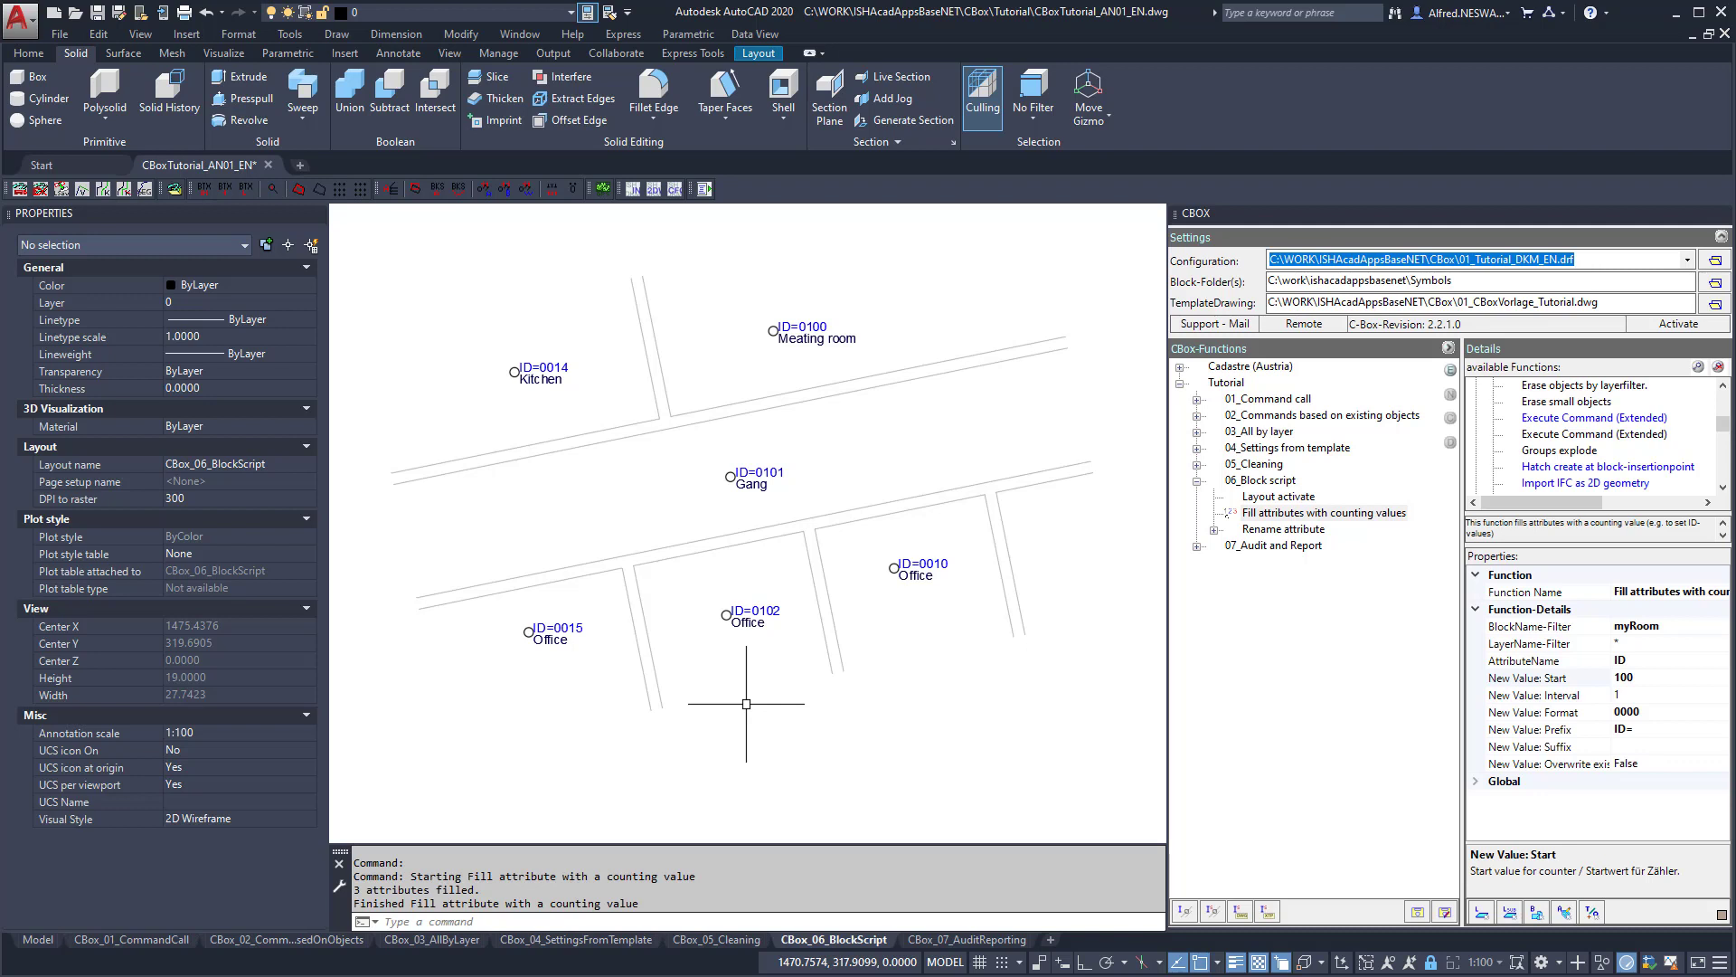
Expand the Rename attribute group, remove the counting function's prefix and try to refill the room blocks' ID attributes.
click(1213, 531)
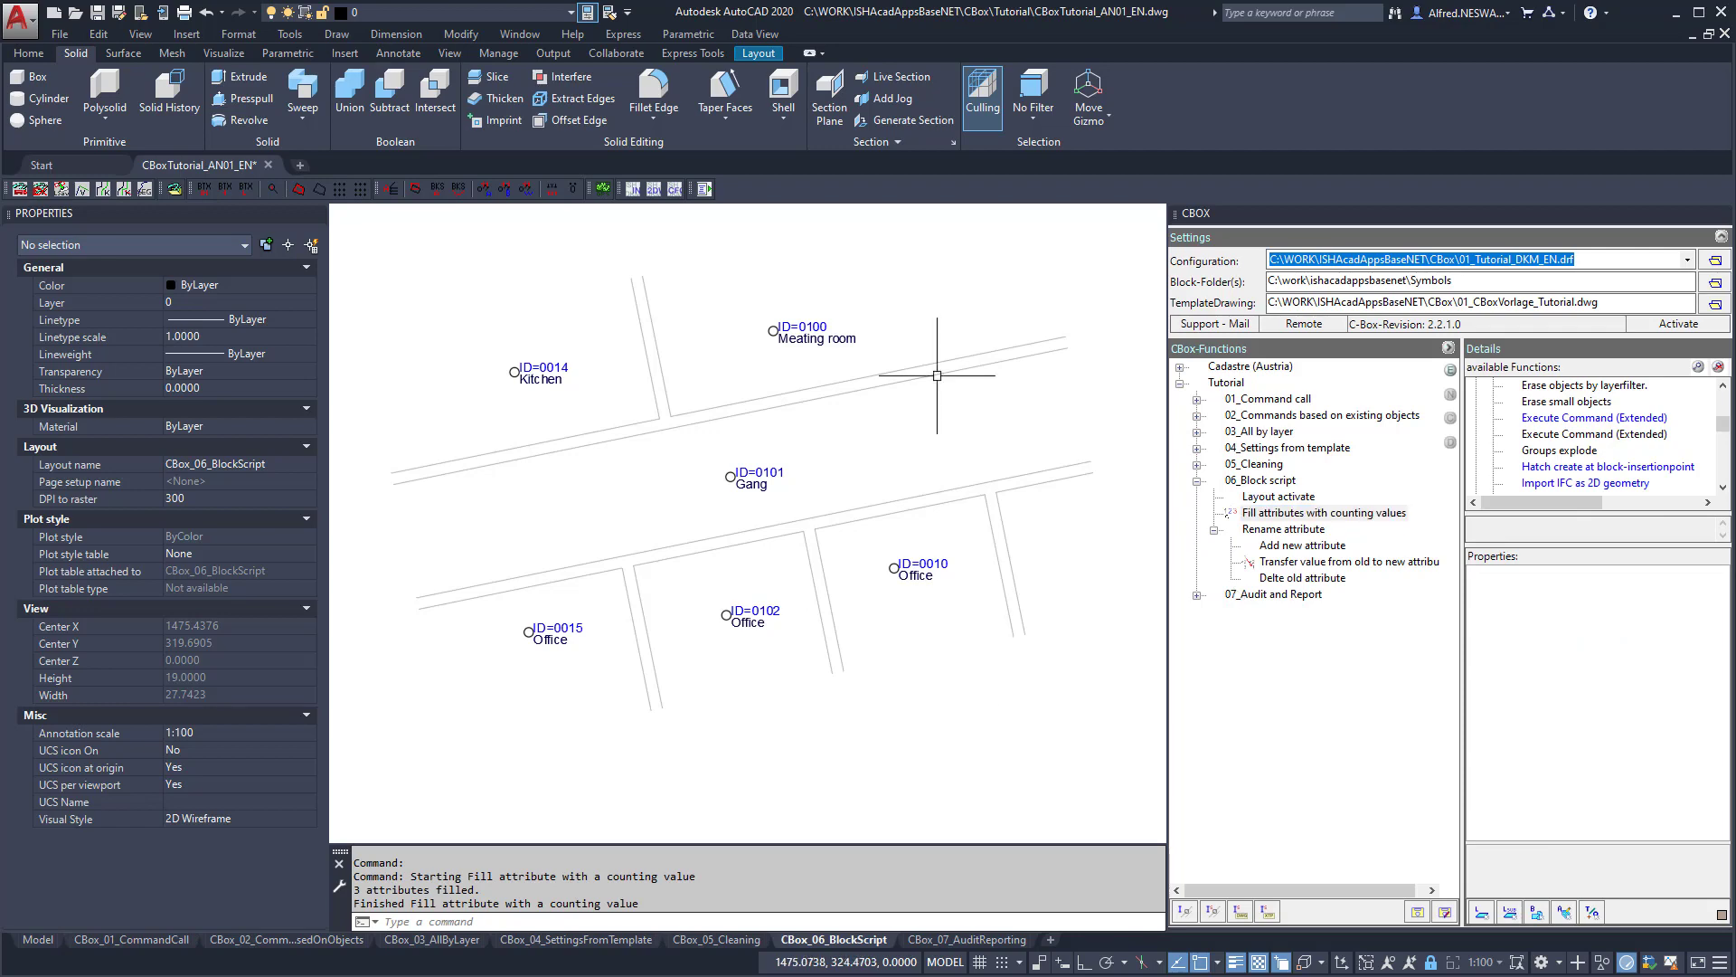
click(810, 327)
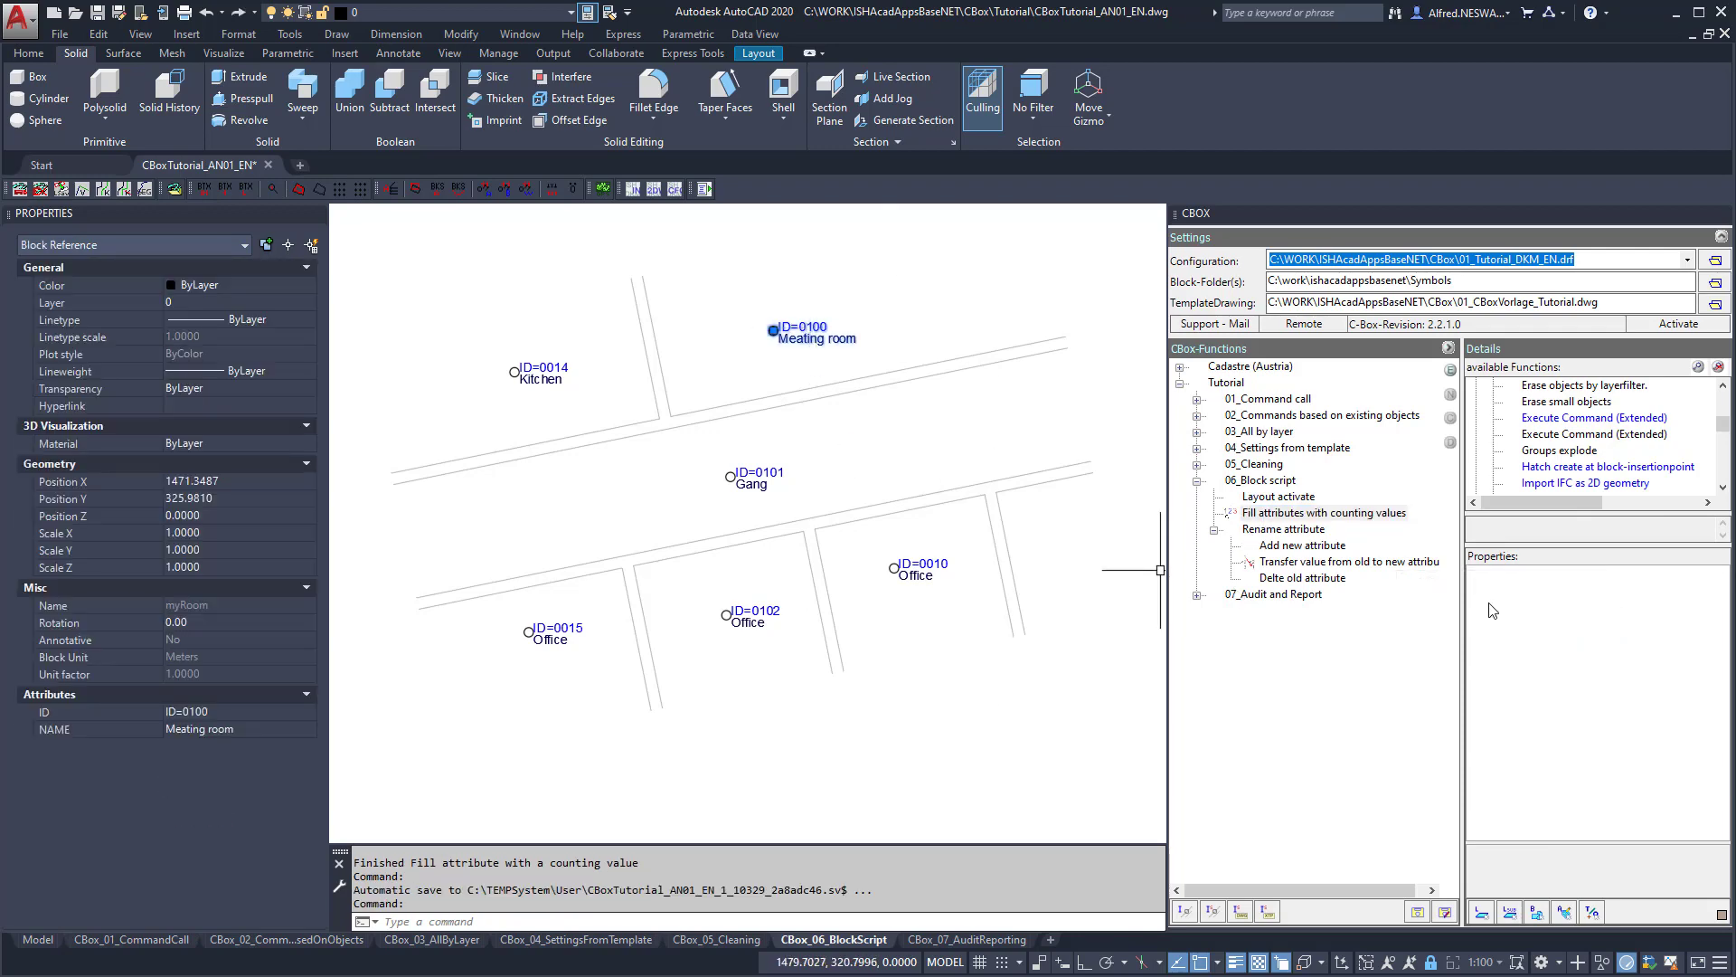
click(1335, 513)
click(1639, 660)
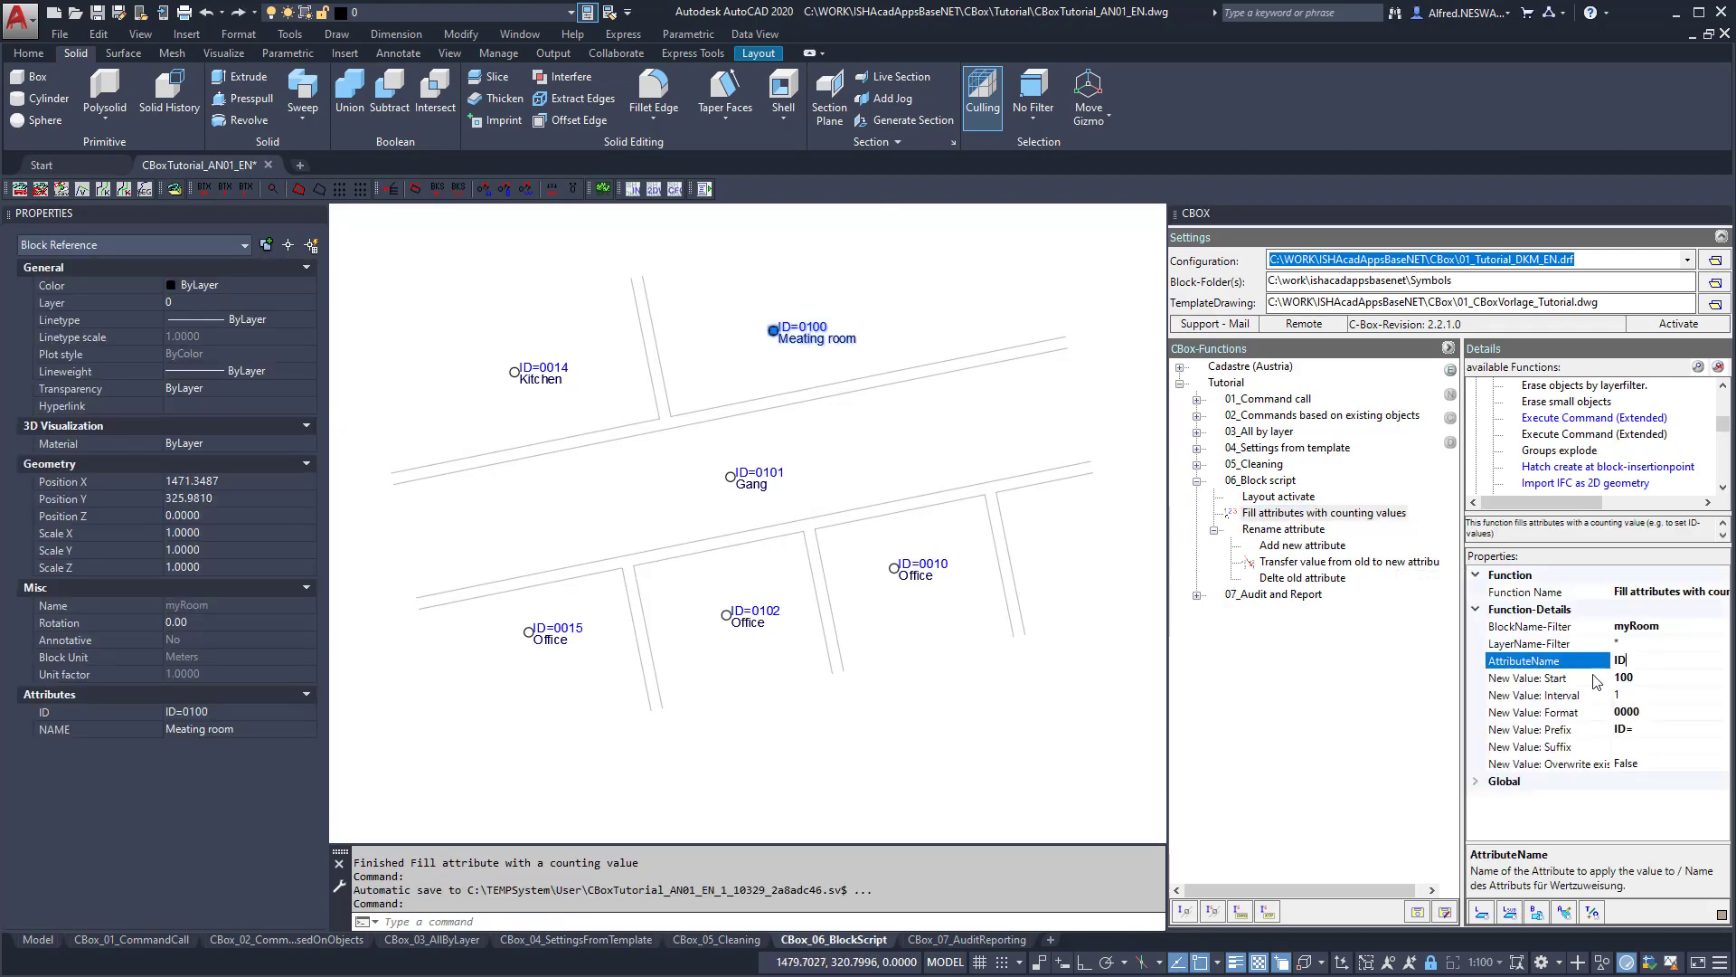
click(1641, 728)
key(BackSpace)
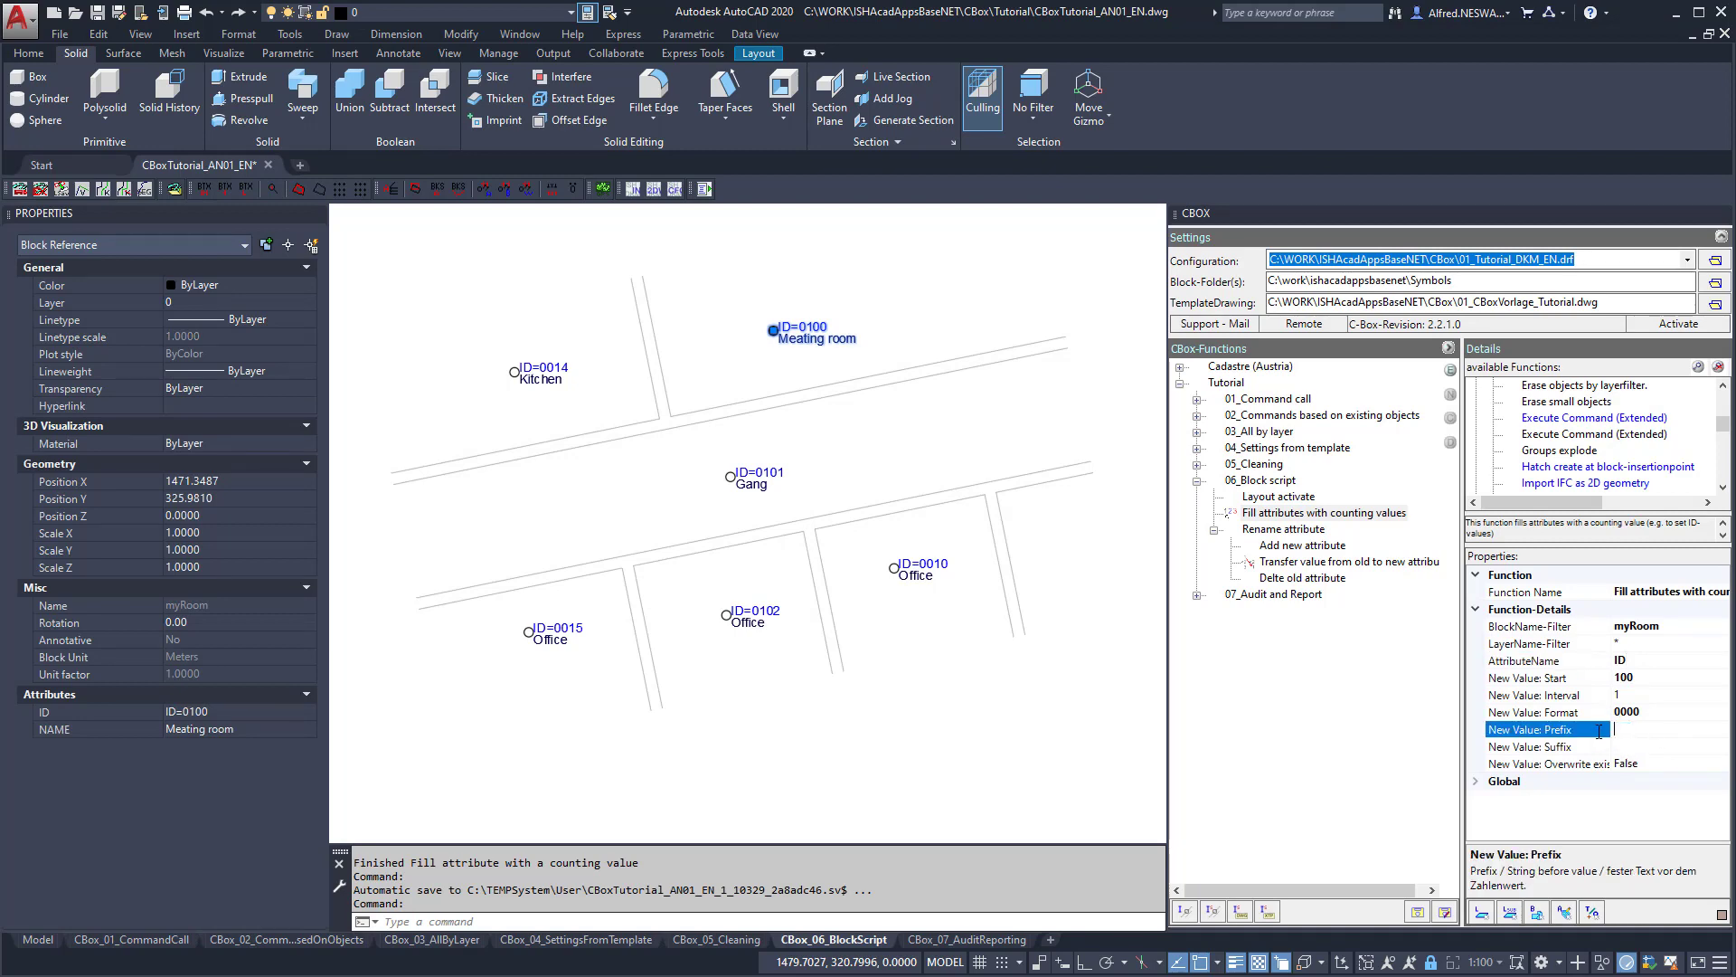
double_click(1311, 512)
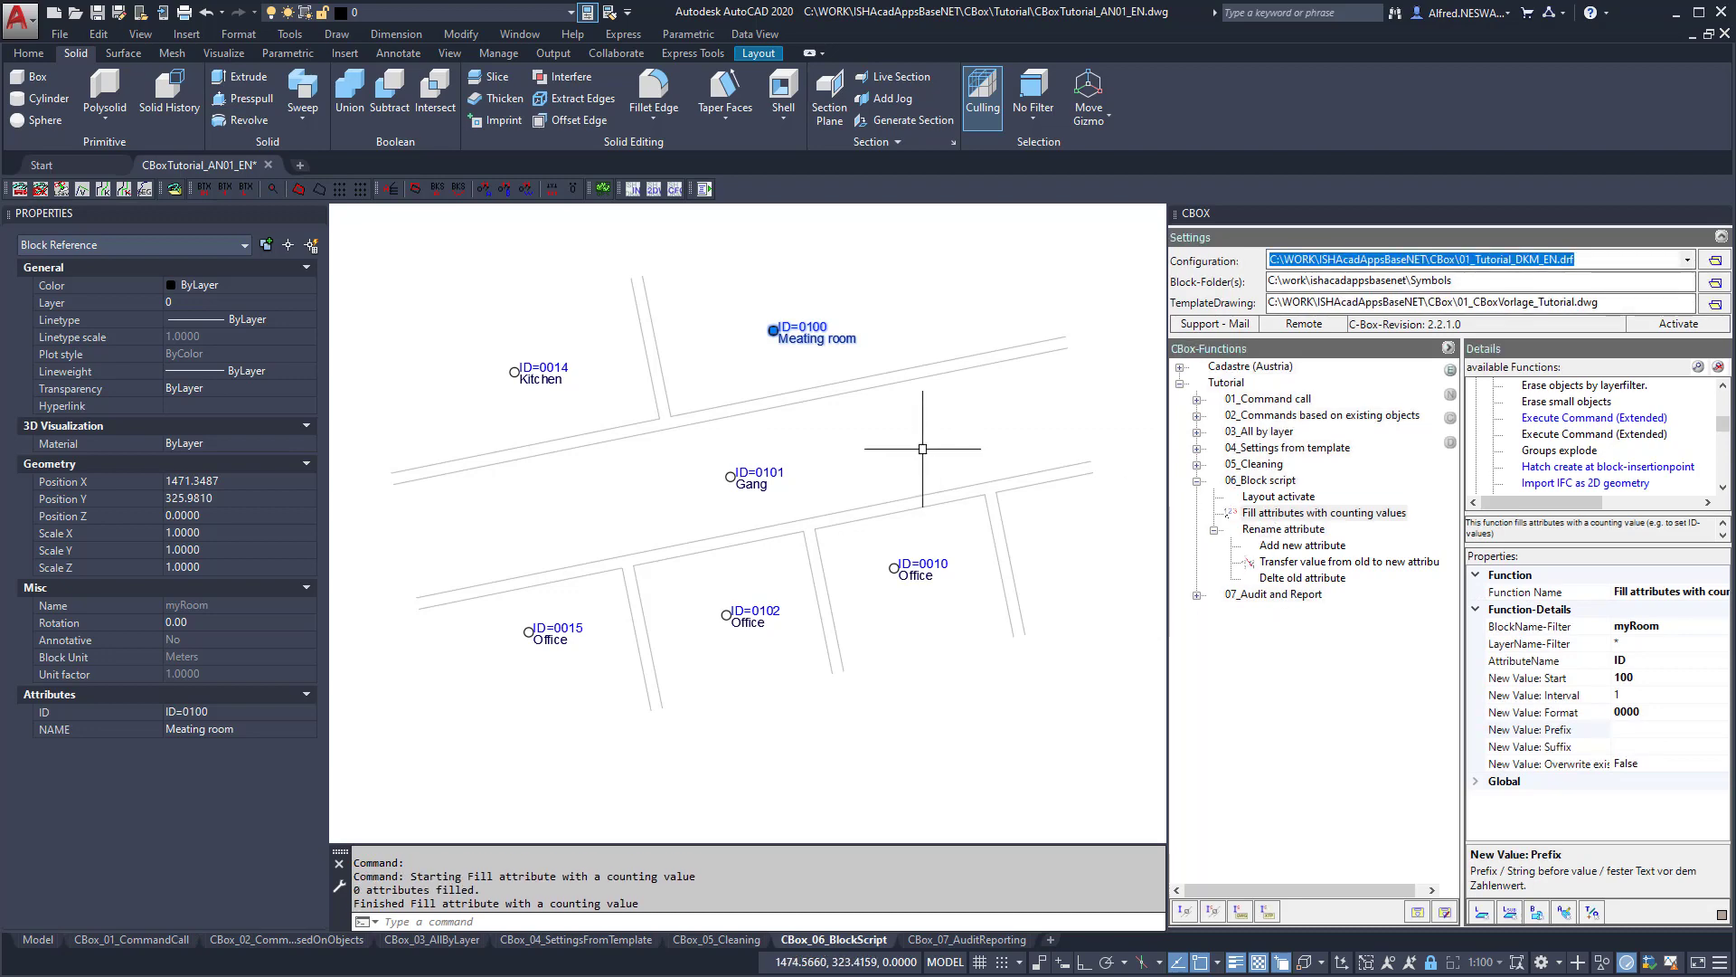
Set overwriting of existing text to True and refill the room blocks' ID attributes.
double_click(1671, 769)
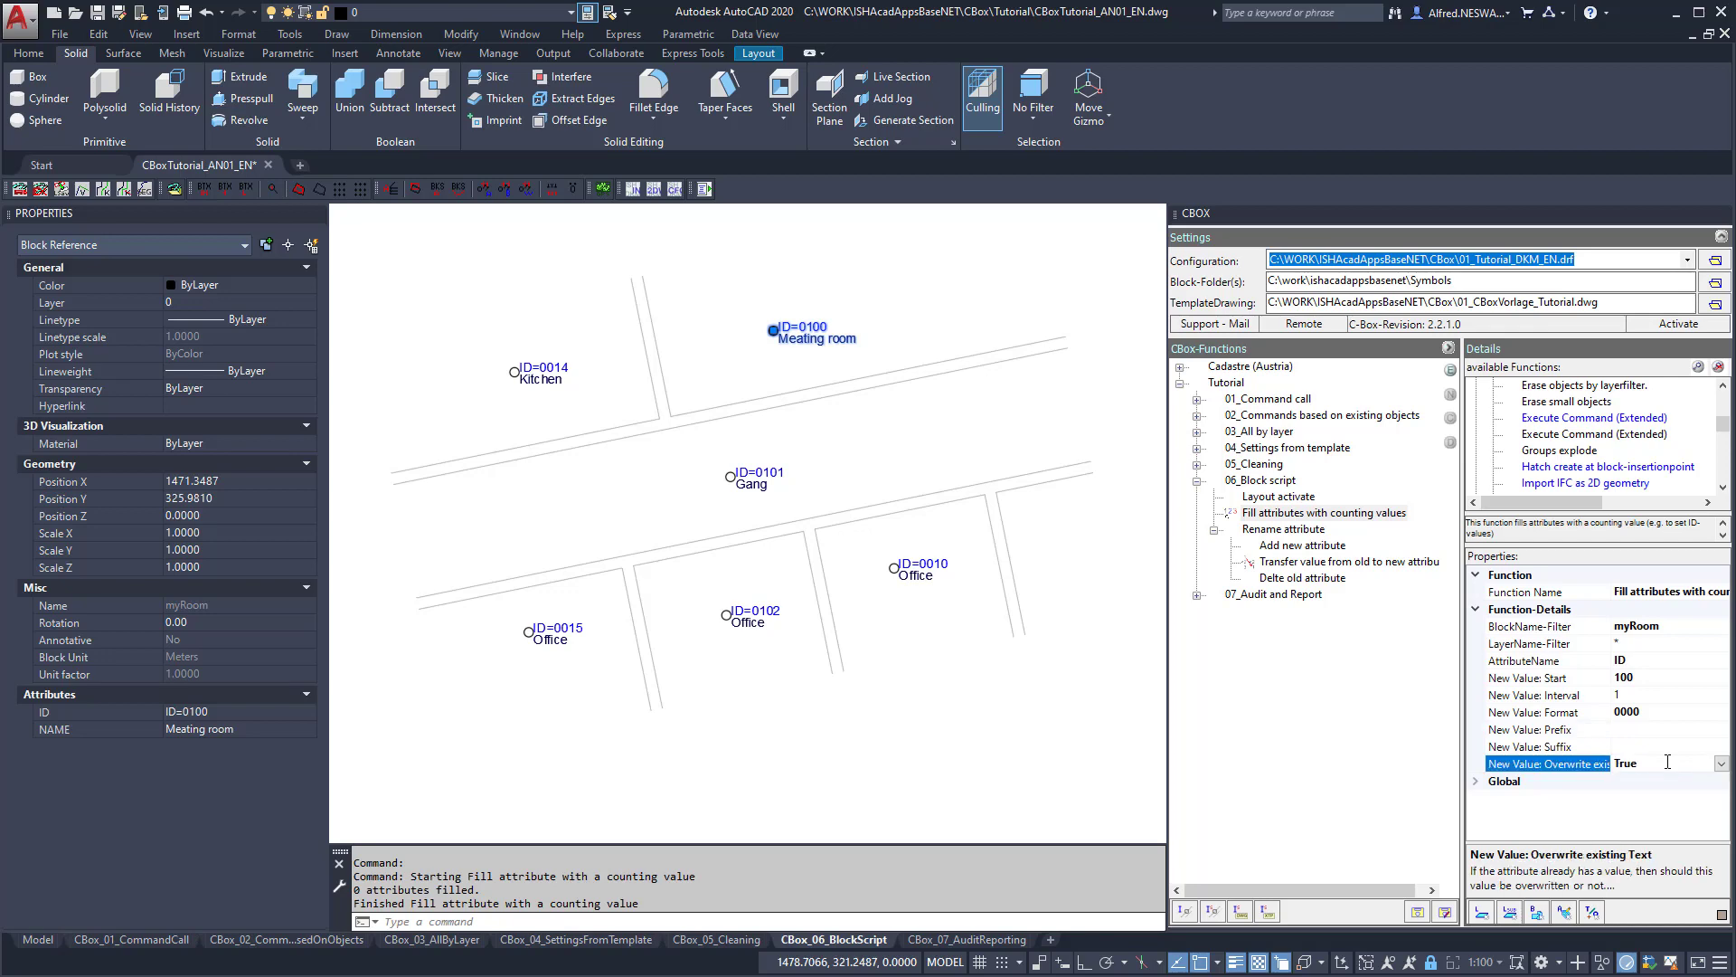
double_click(1284, 514)
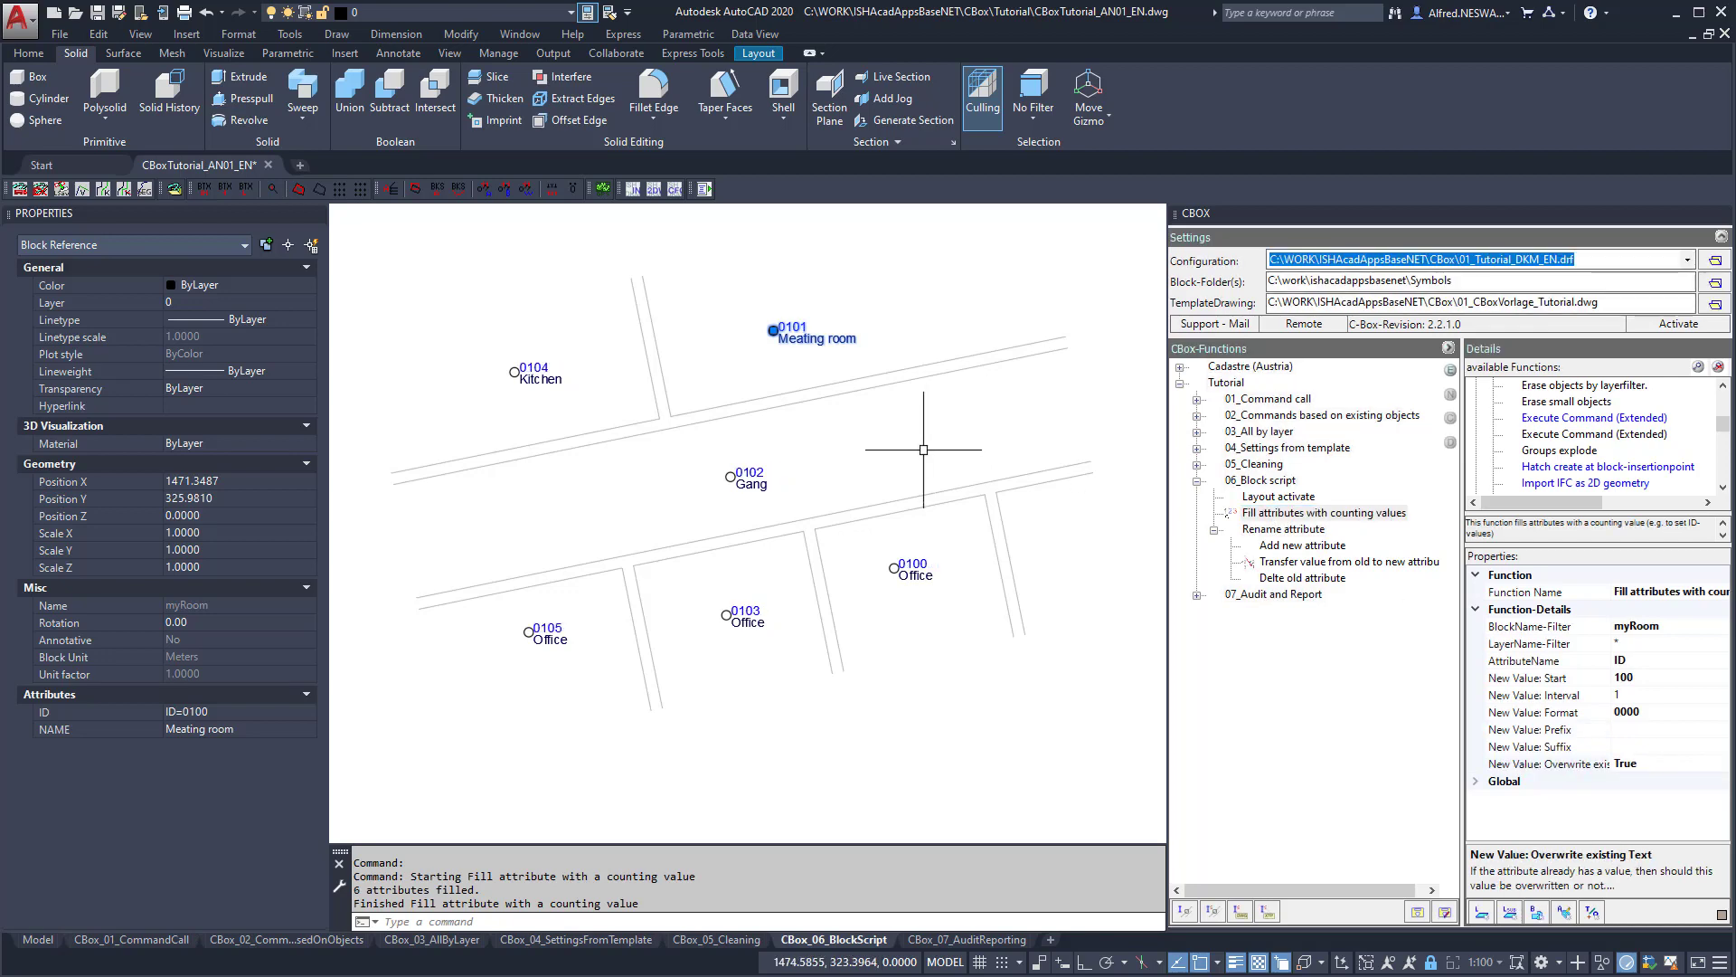
key(Escape)
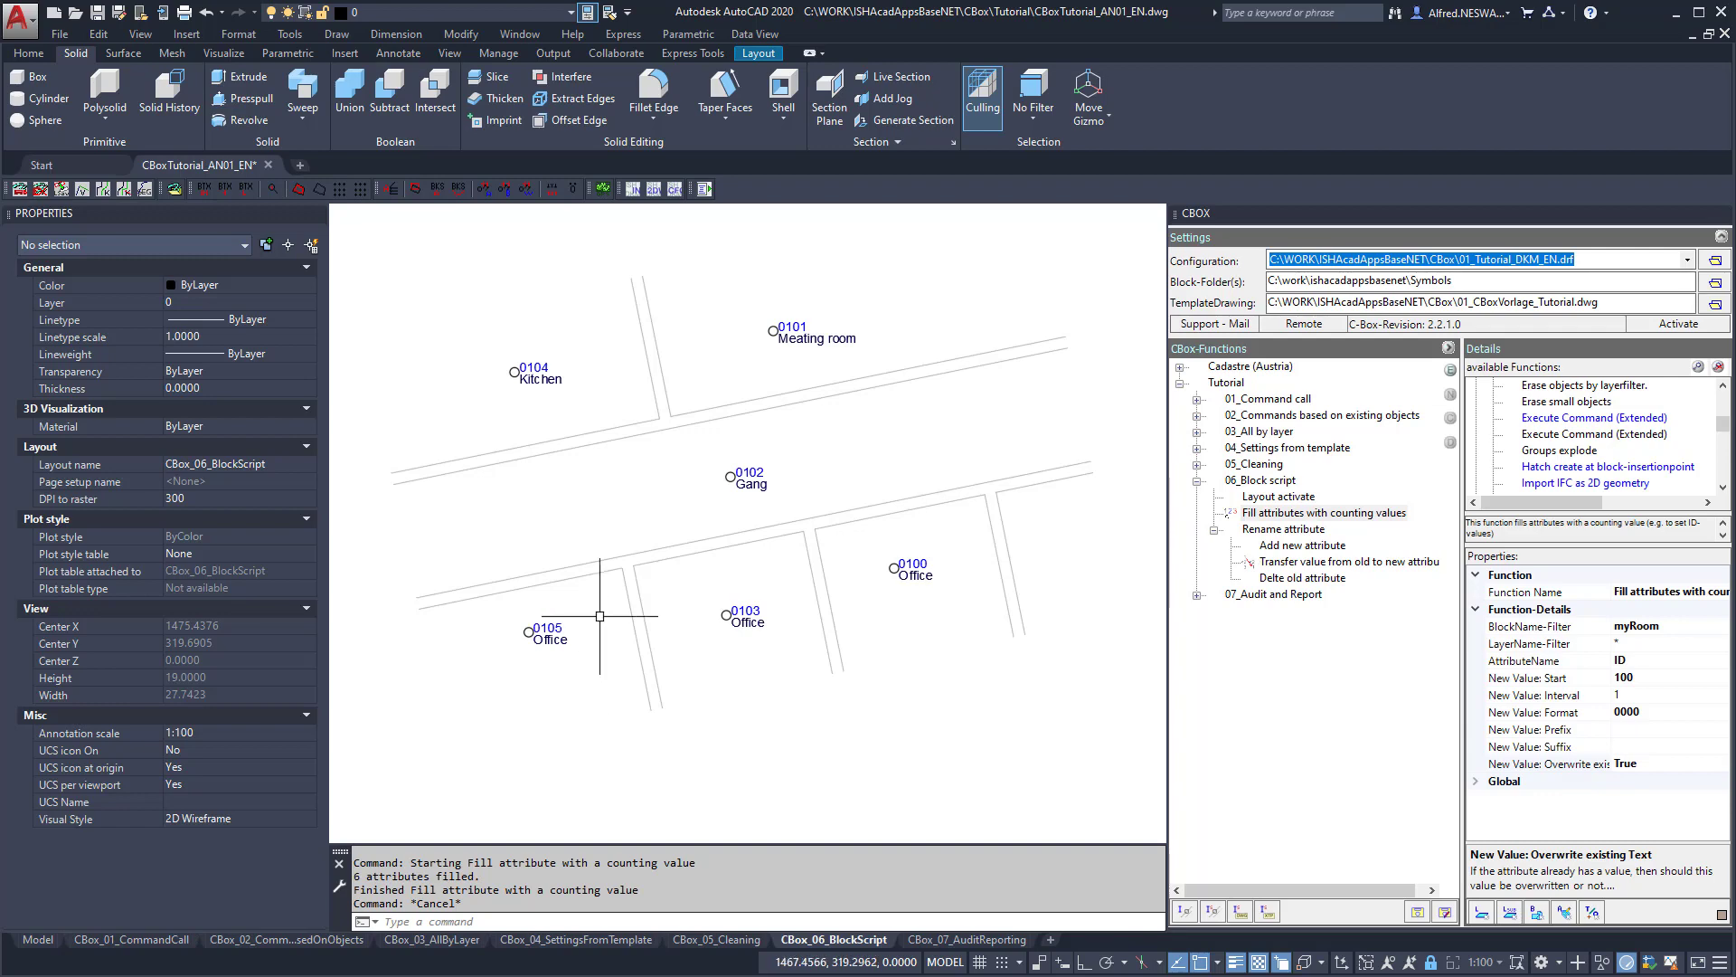
Inspect the Meating room block's ID attribute and show the Add new attribute function's settings in a widened details area.
click(796, 334)
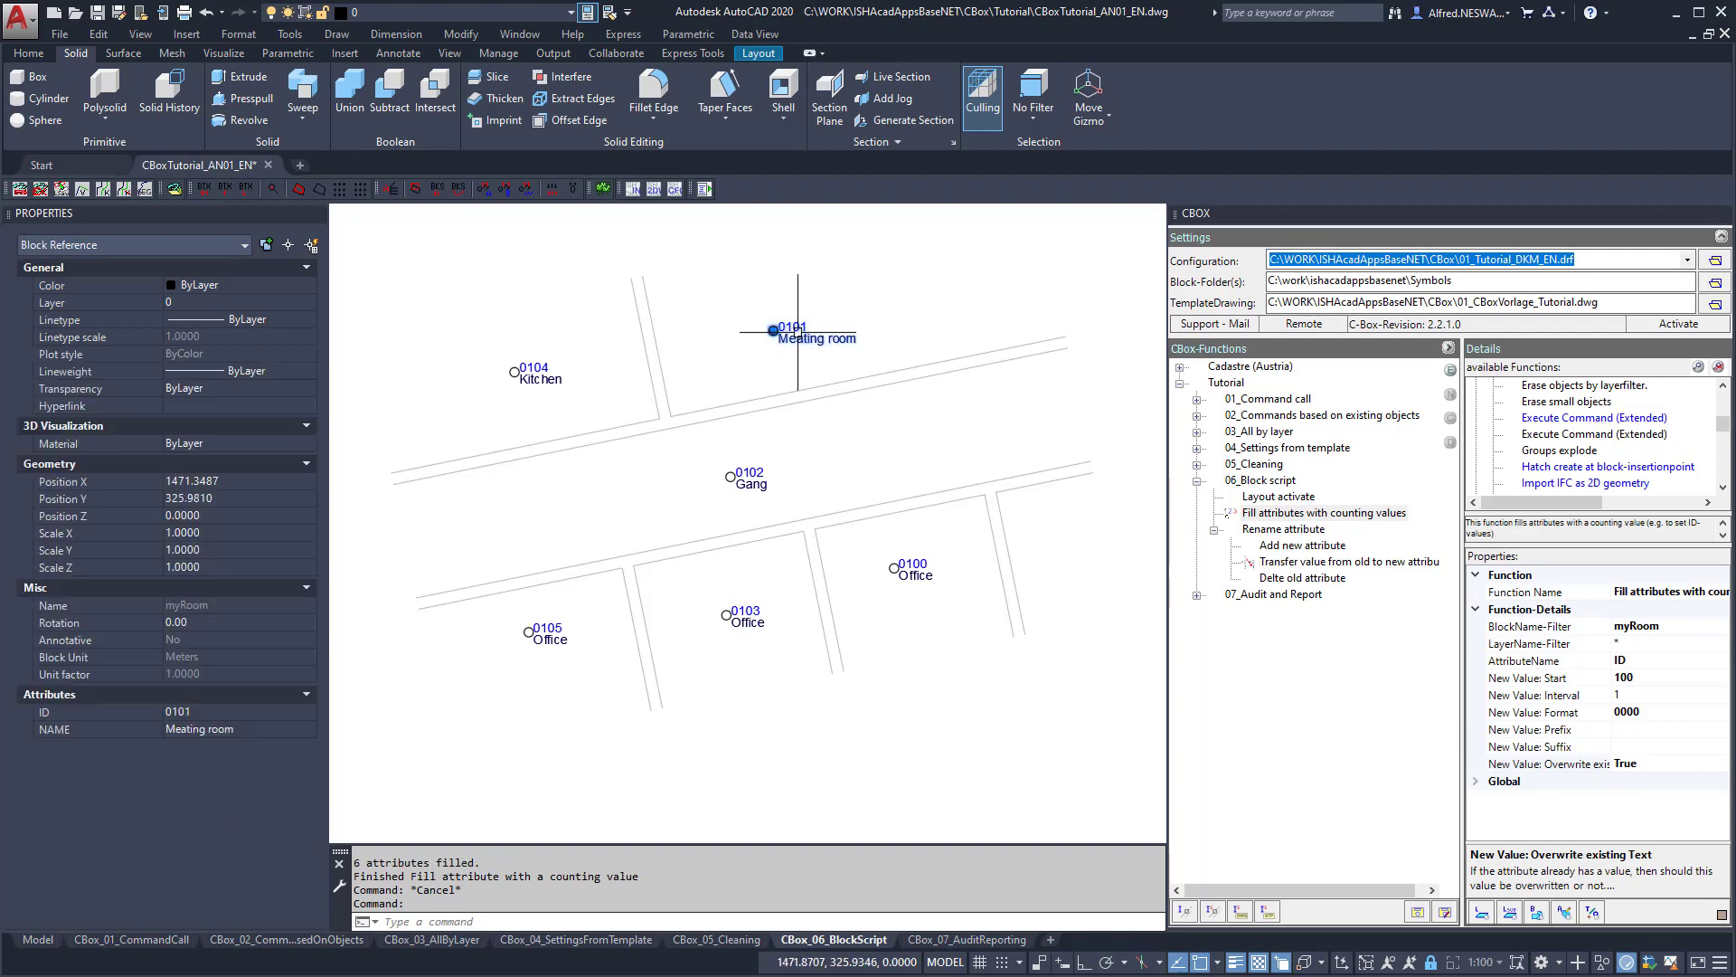
click(60, 711)
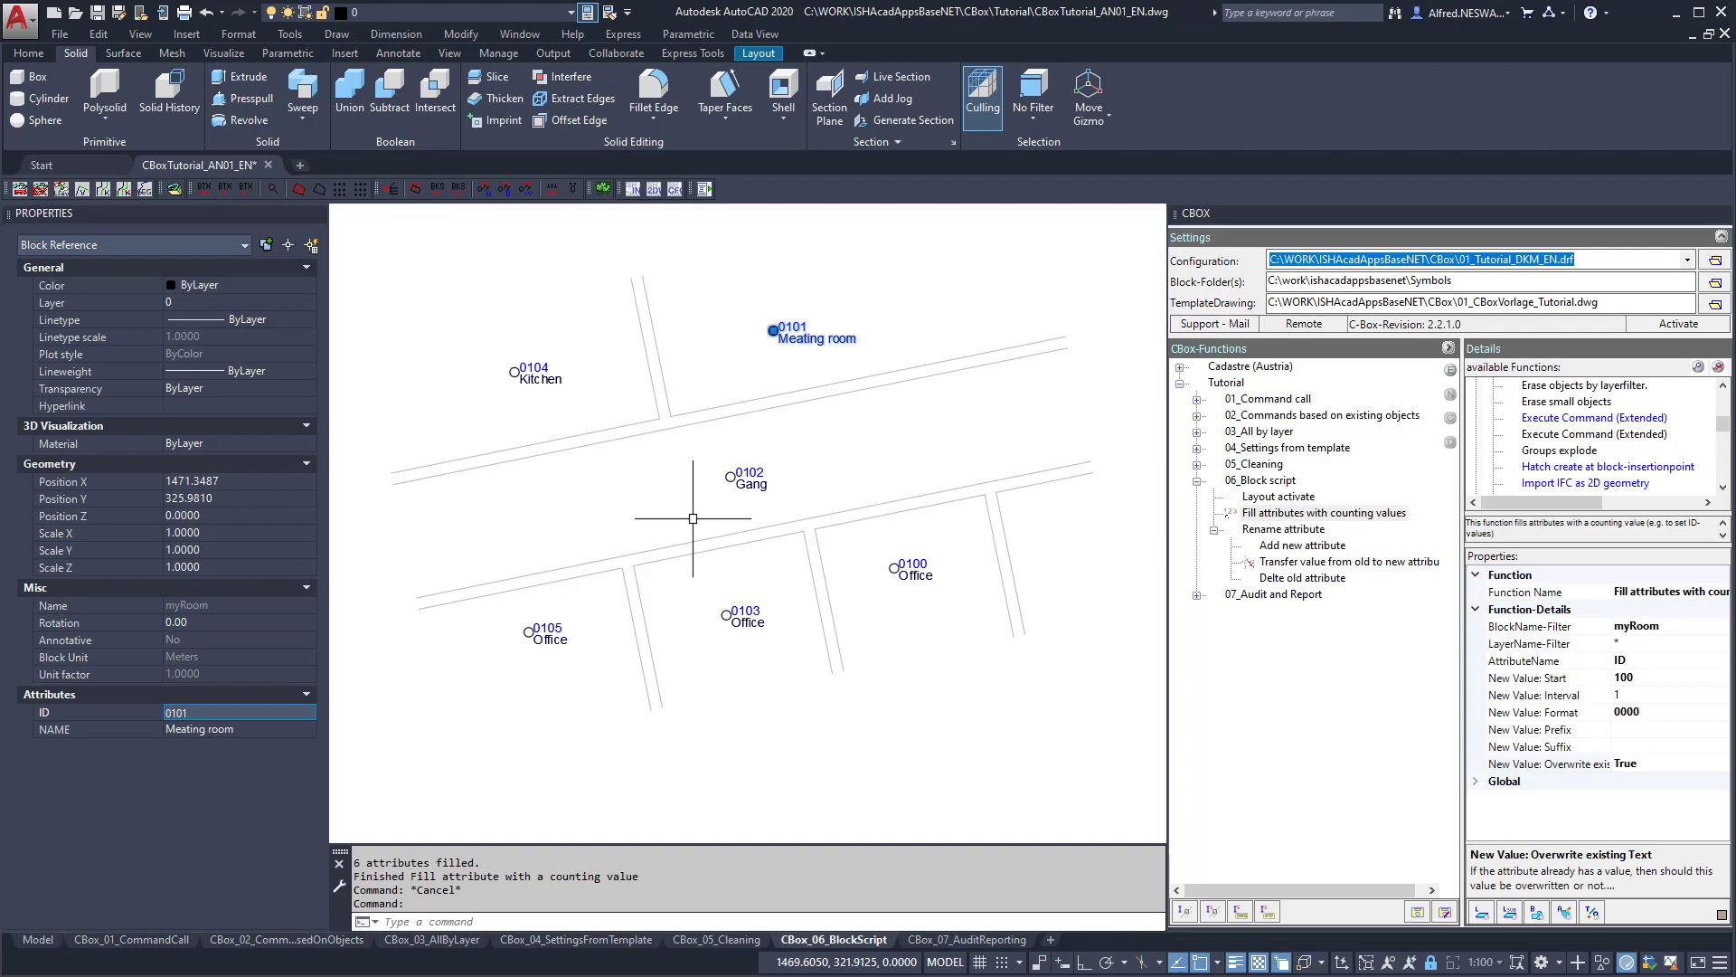
click(1288, 546)
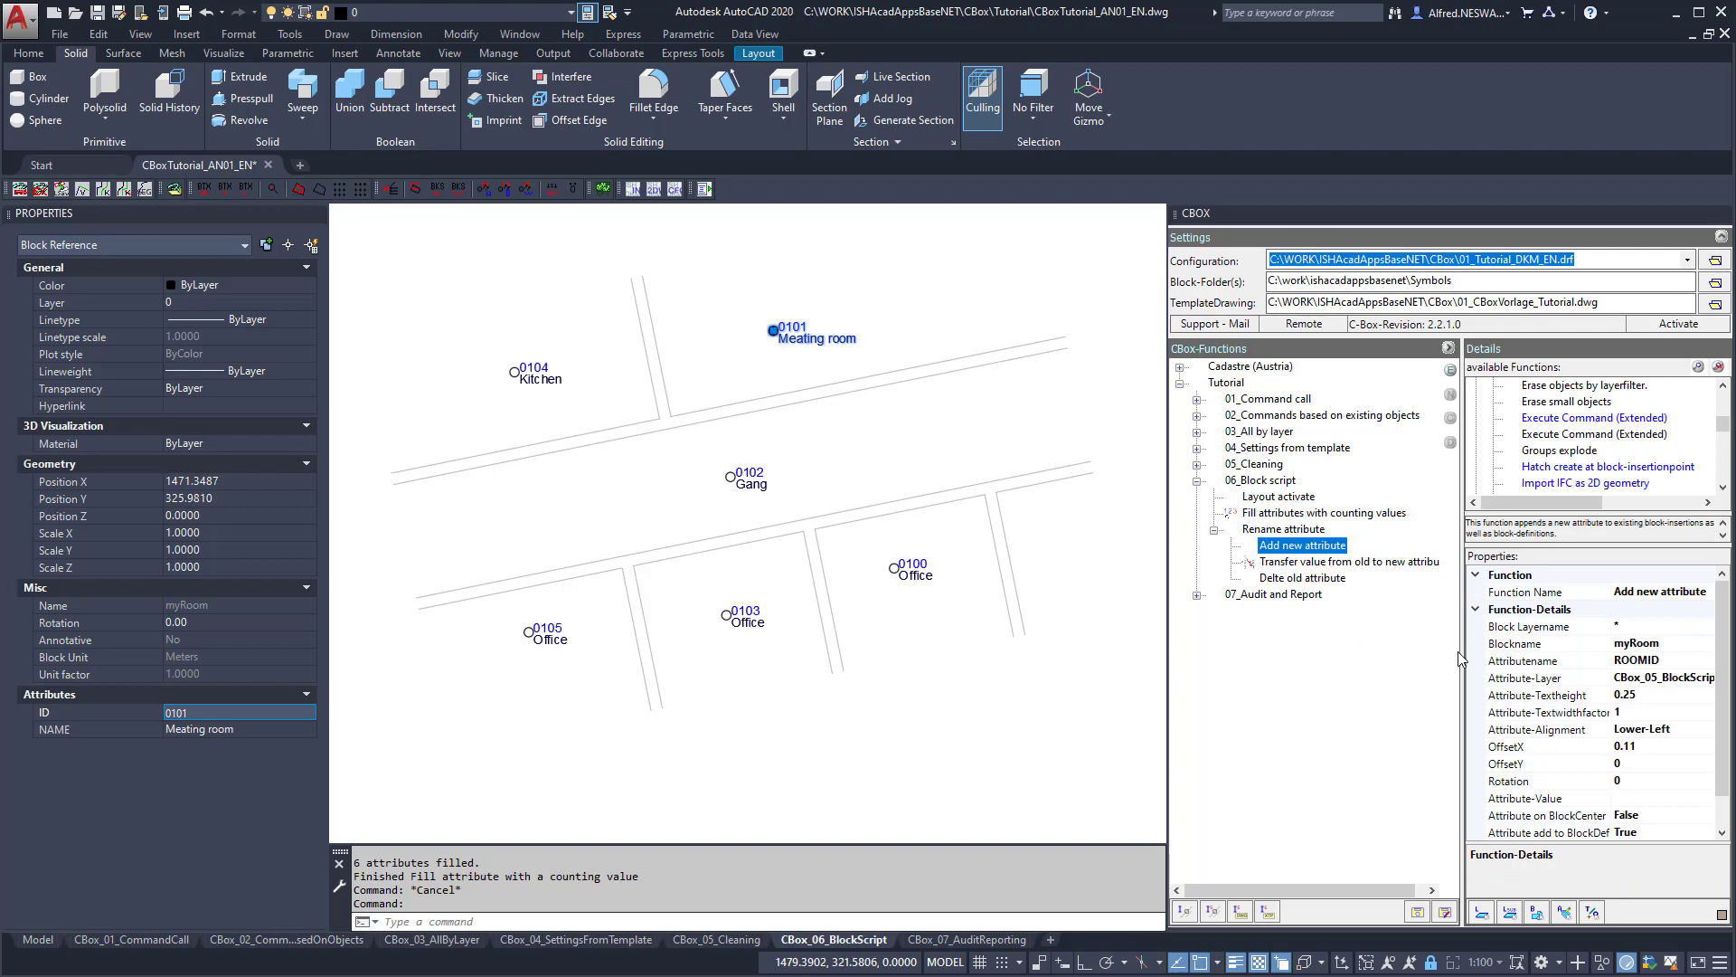
drag(1462, 653, 1392, 666)
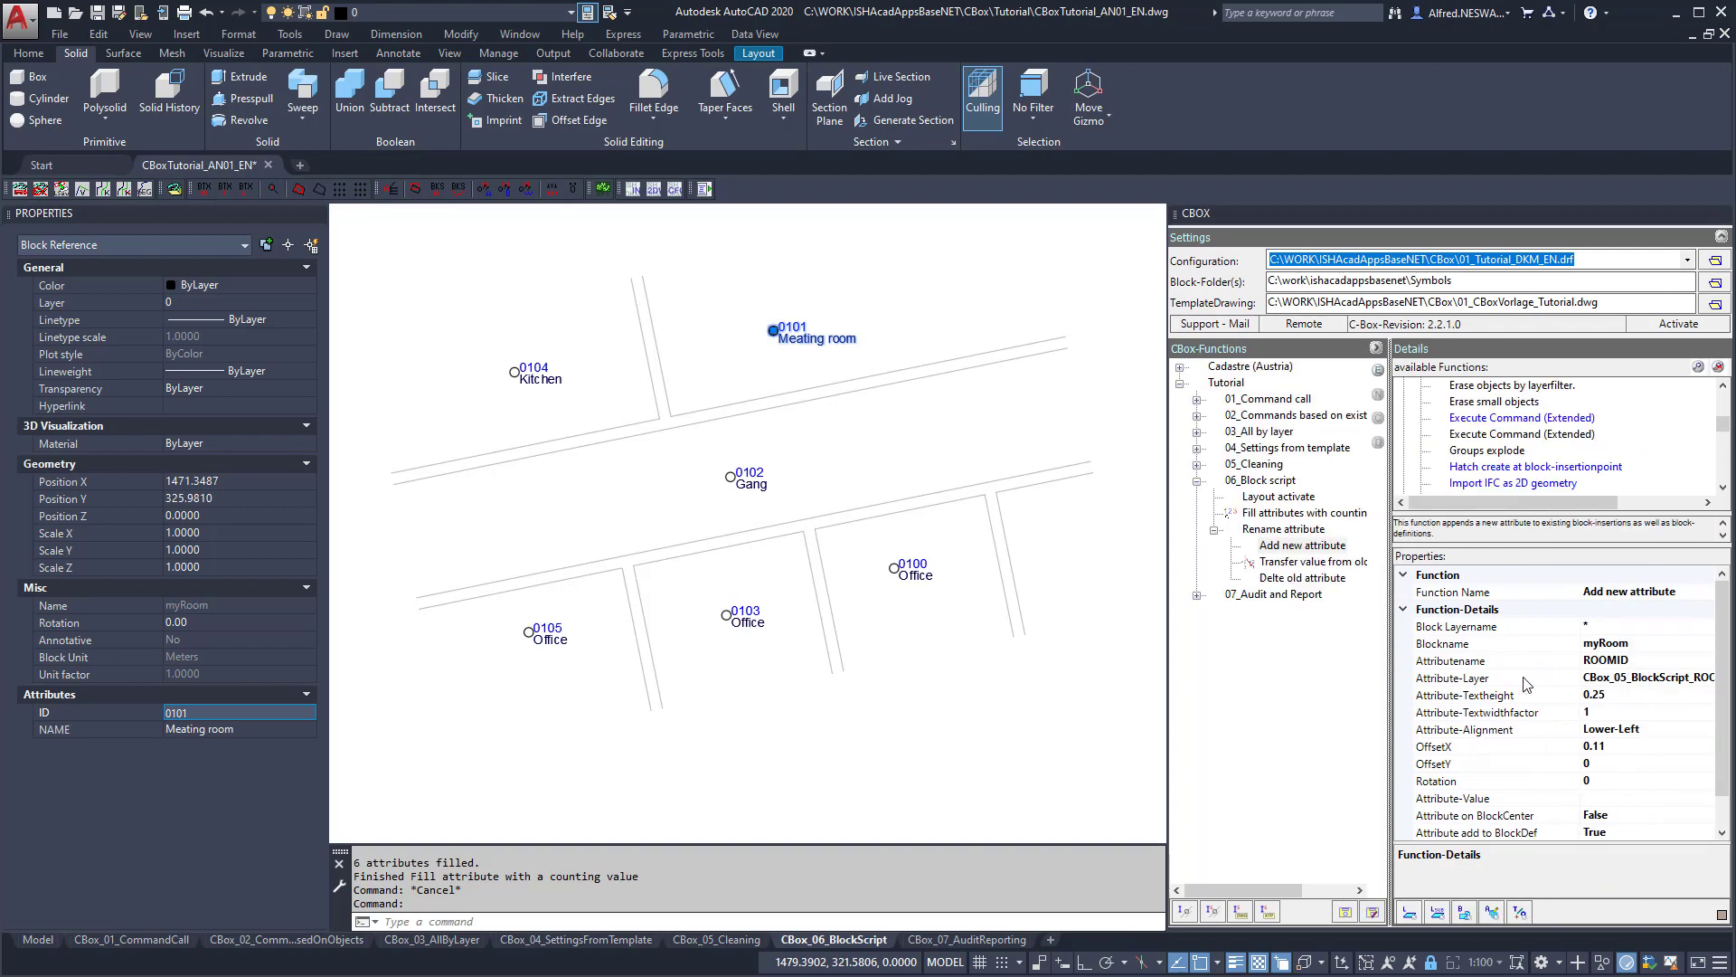
drag(1575, 649, 1547, 644)
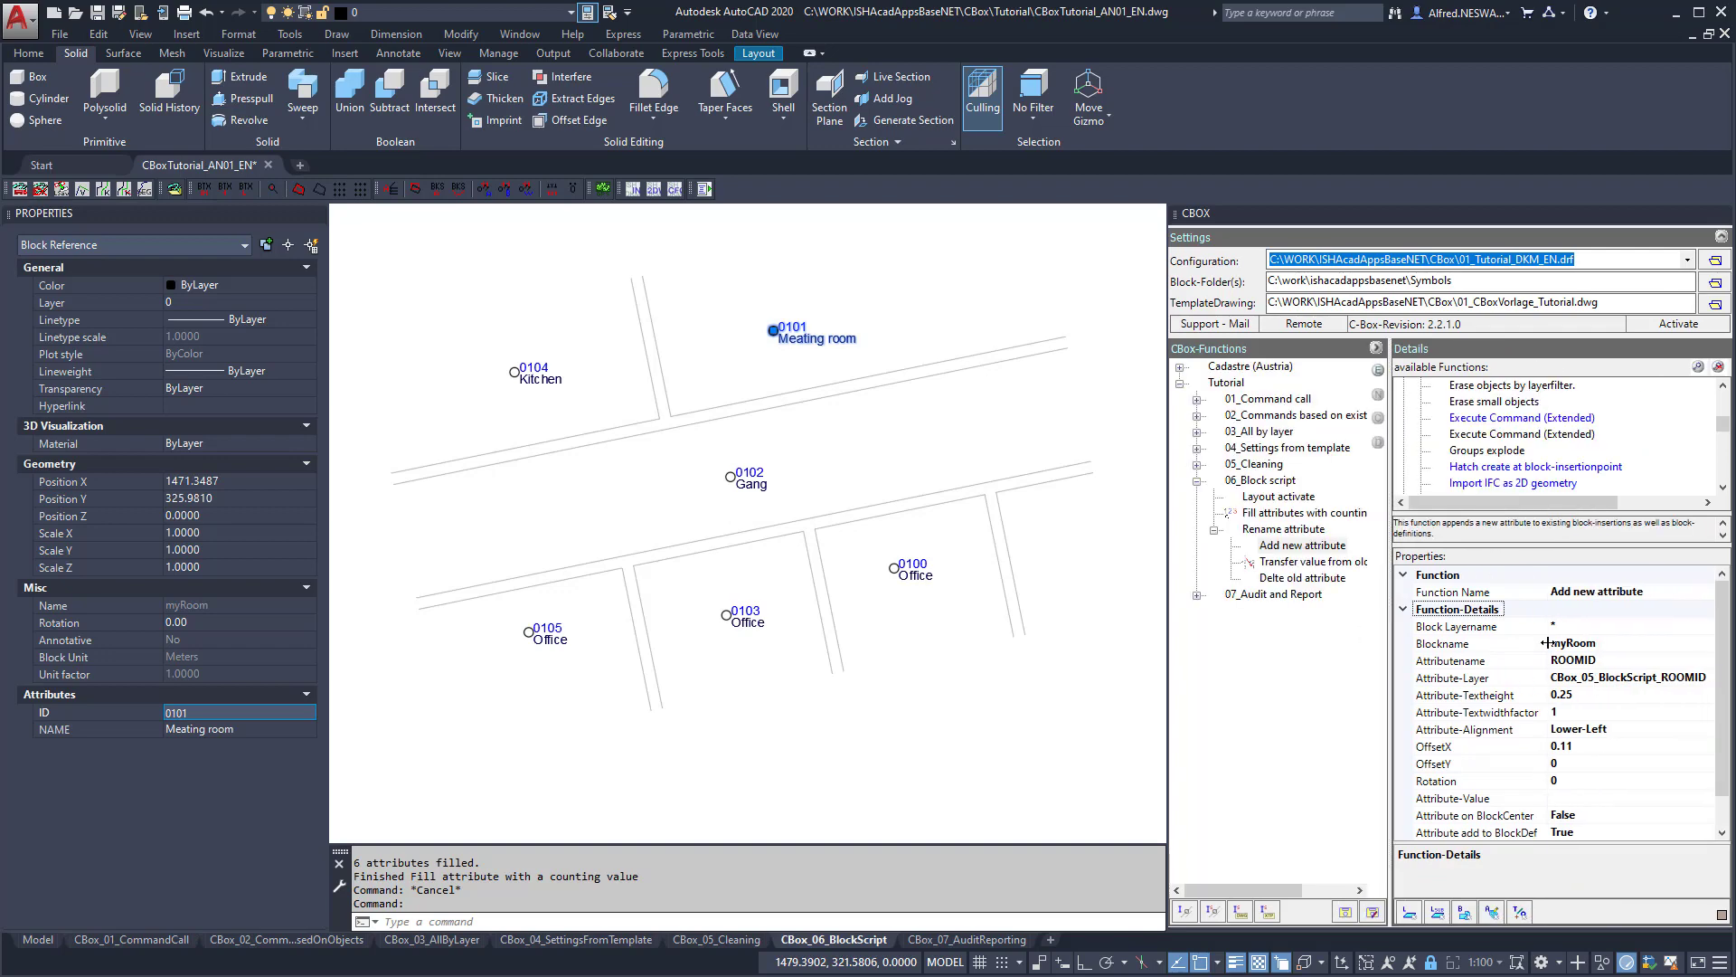
Examine the Add new attribute settings for block filters, attribute name, layer, text size, offsets, value and block-center placement.
click(1455, 644)
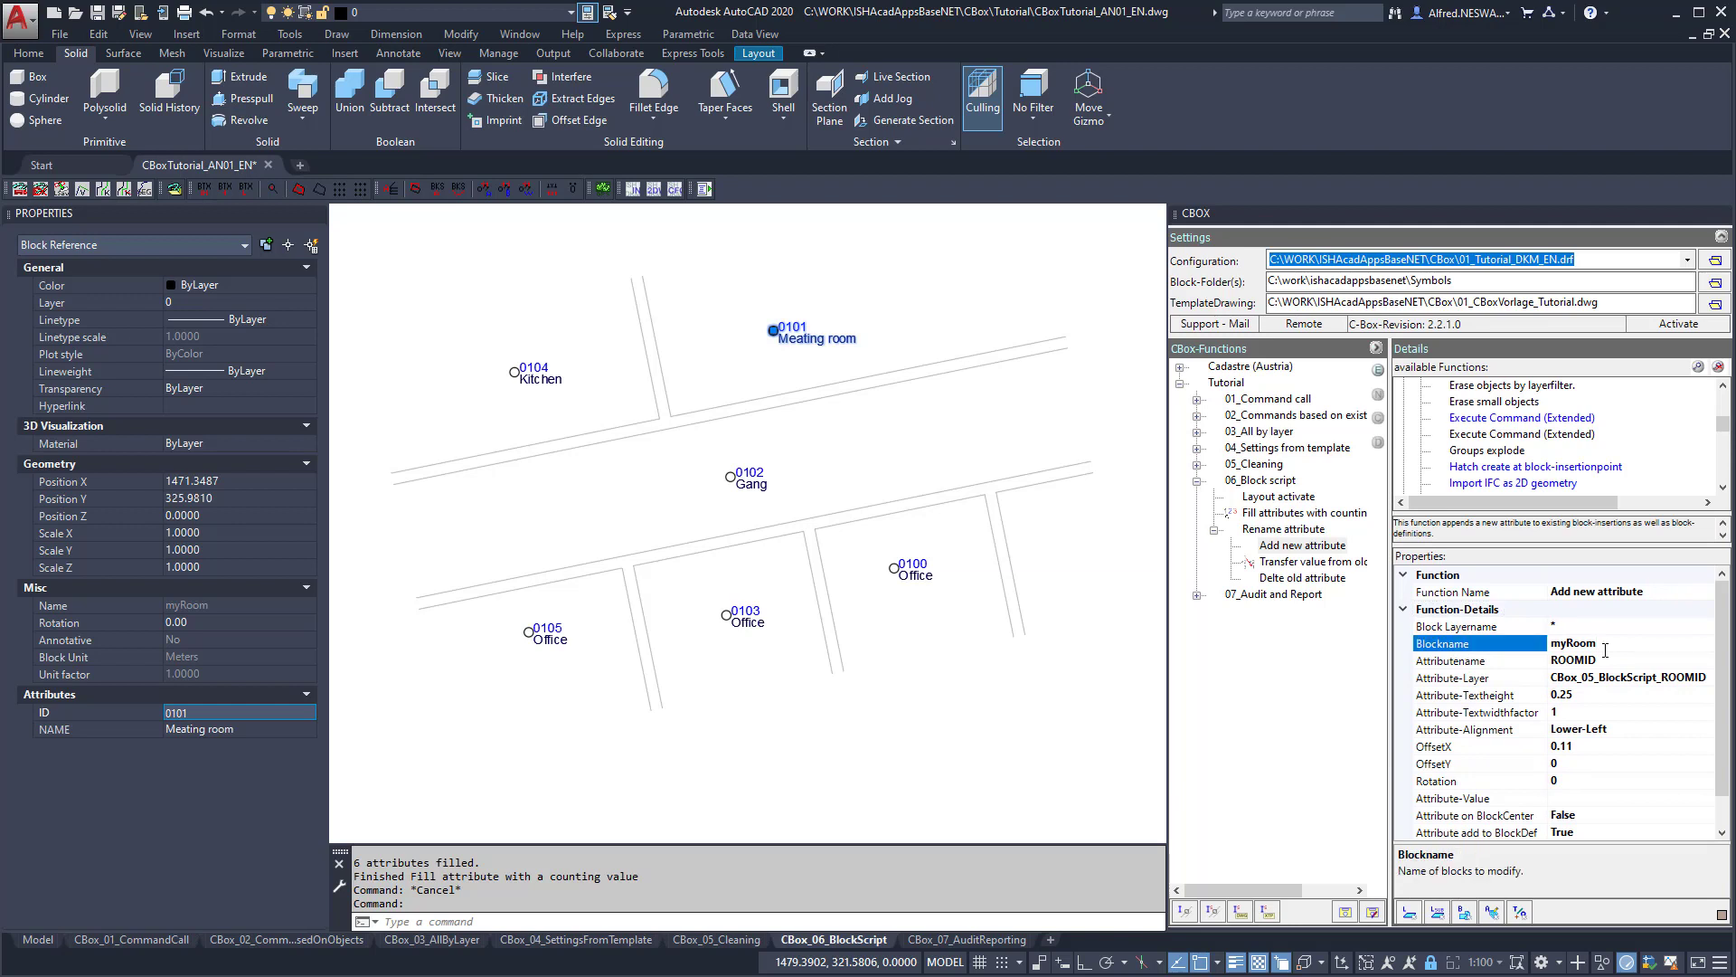
click(1578, 630)
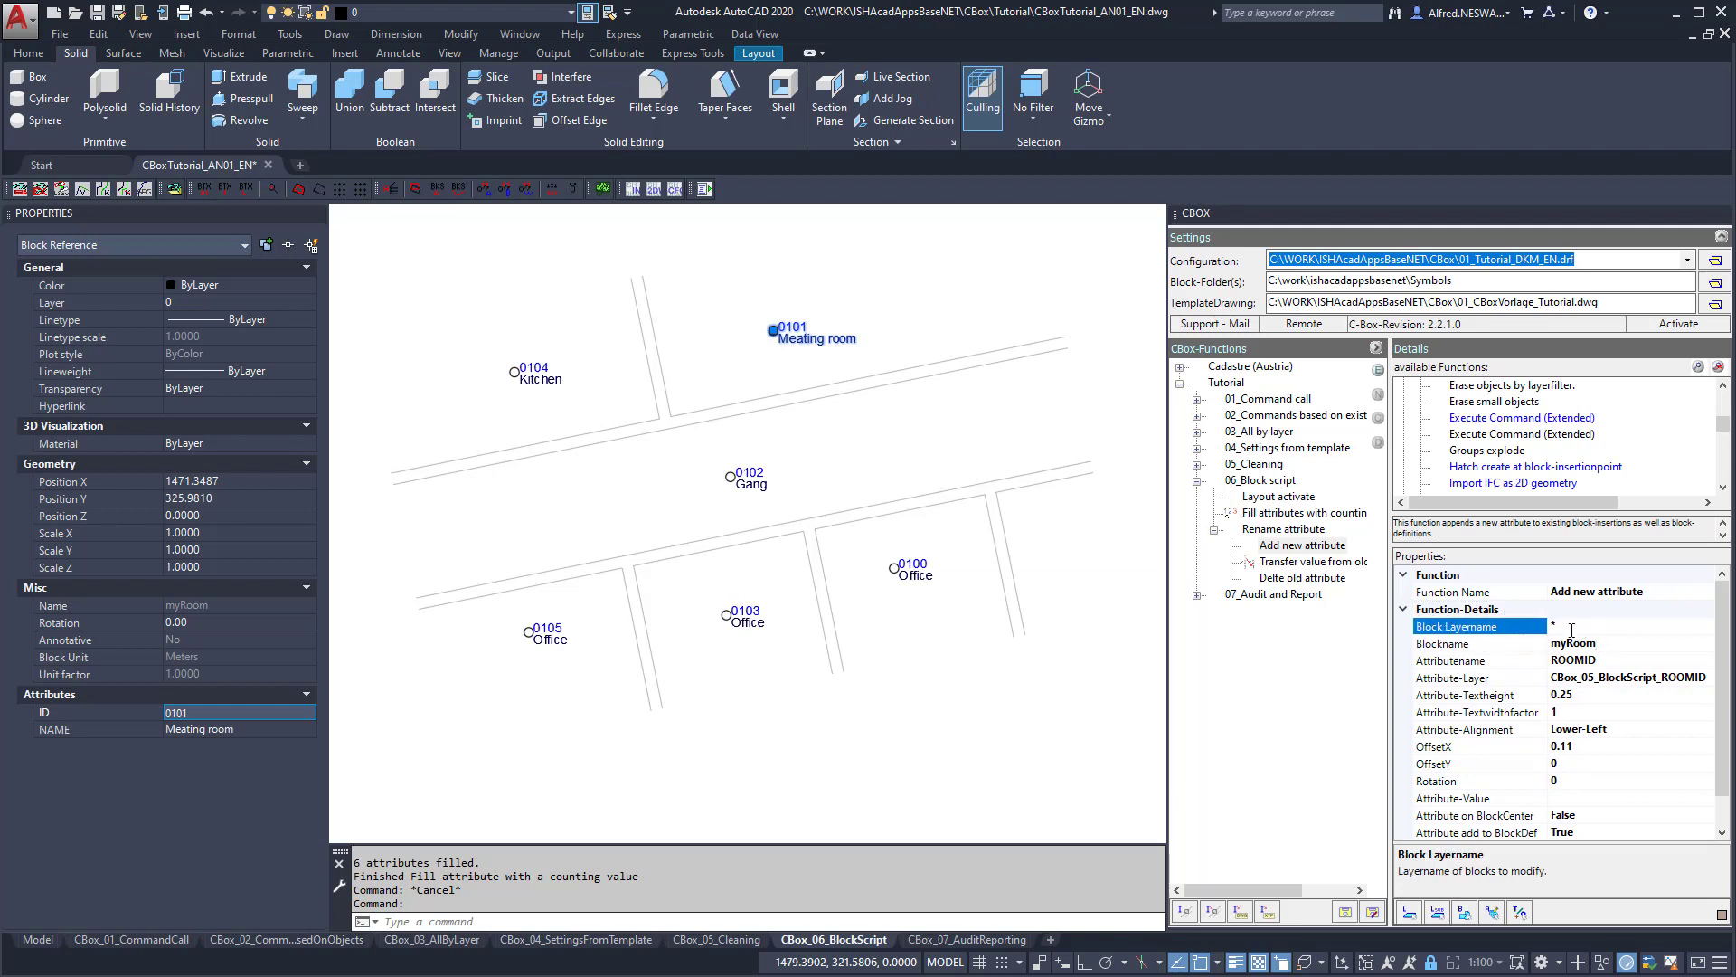
click(1483, 661)
double_click(1578, 661)
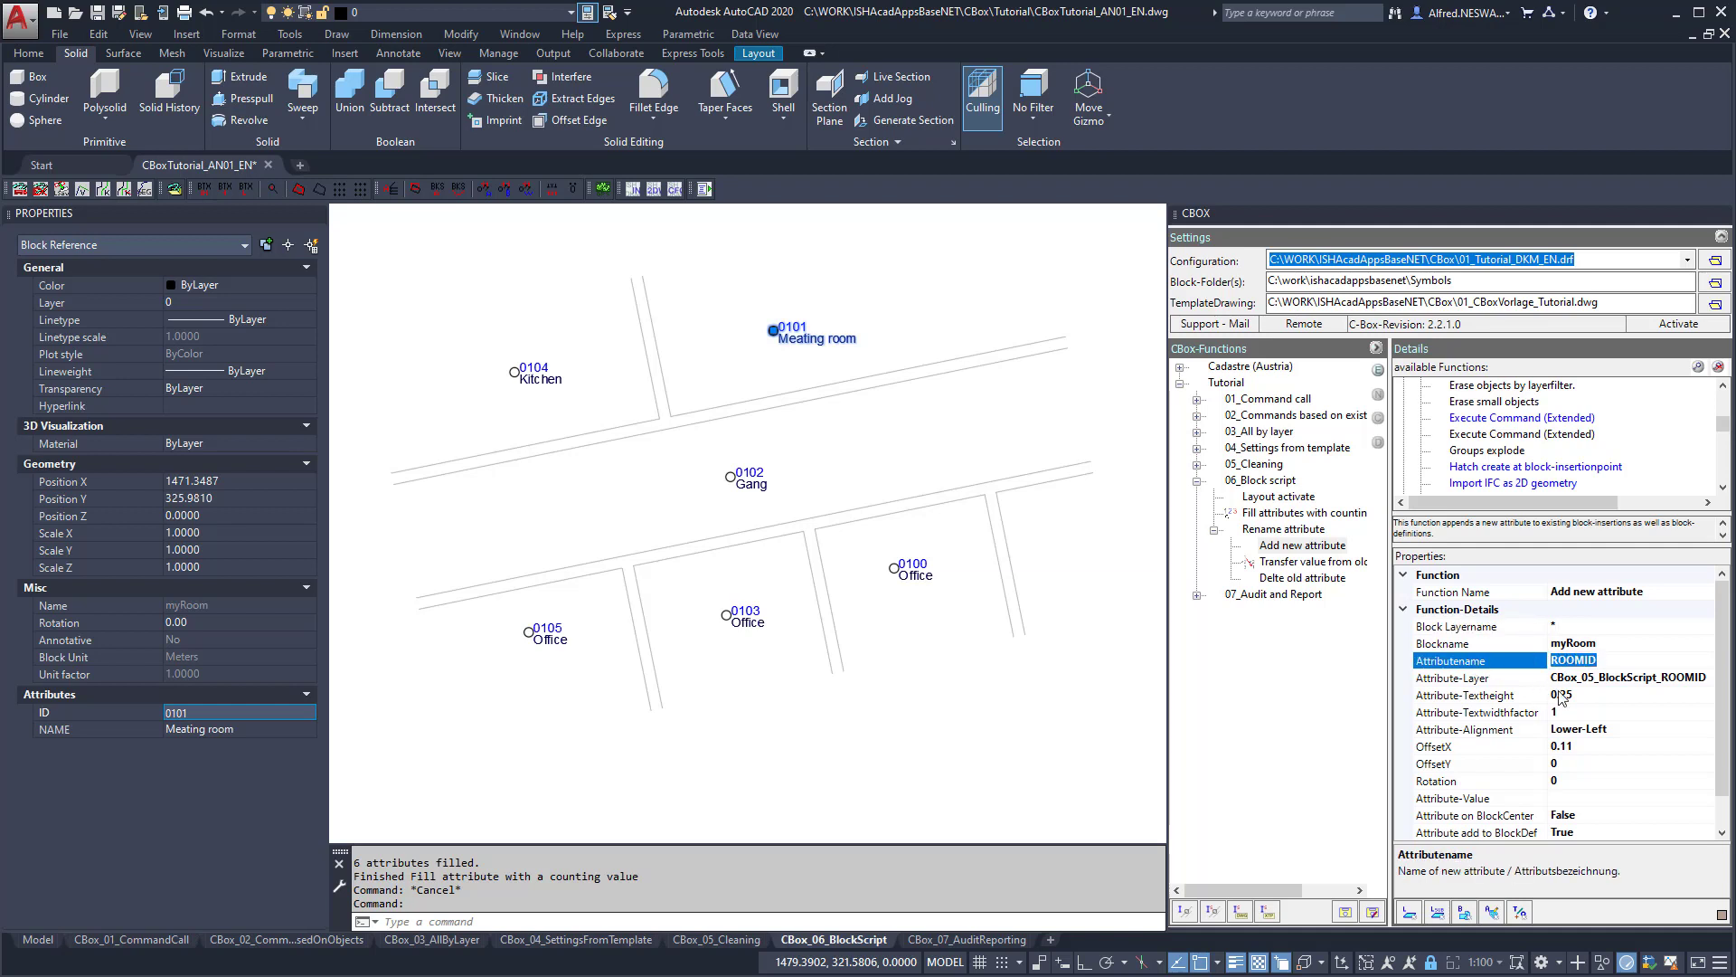
click(1514, 680)
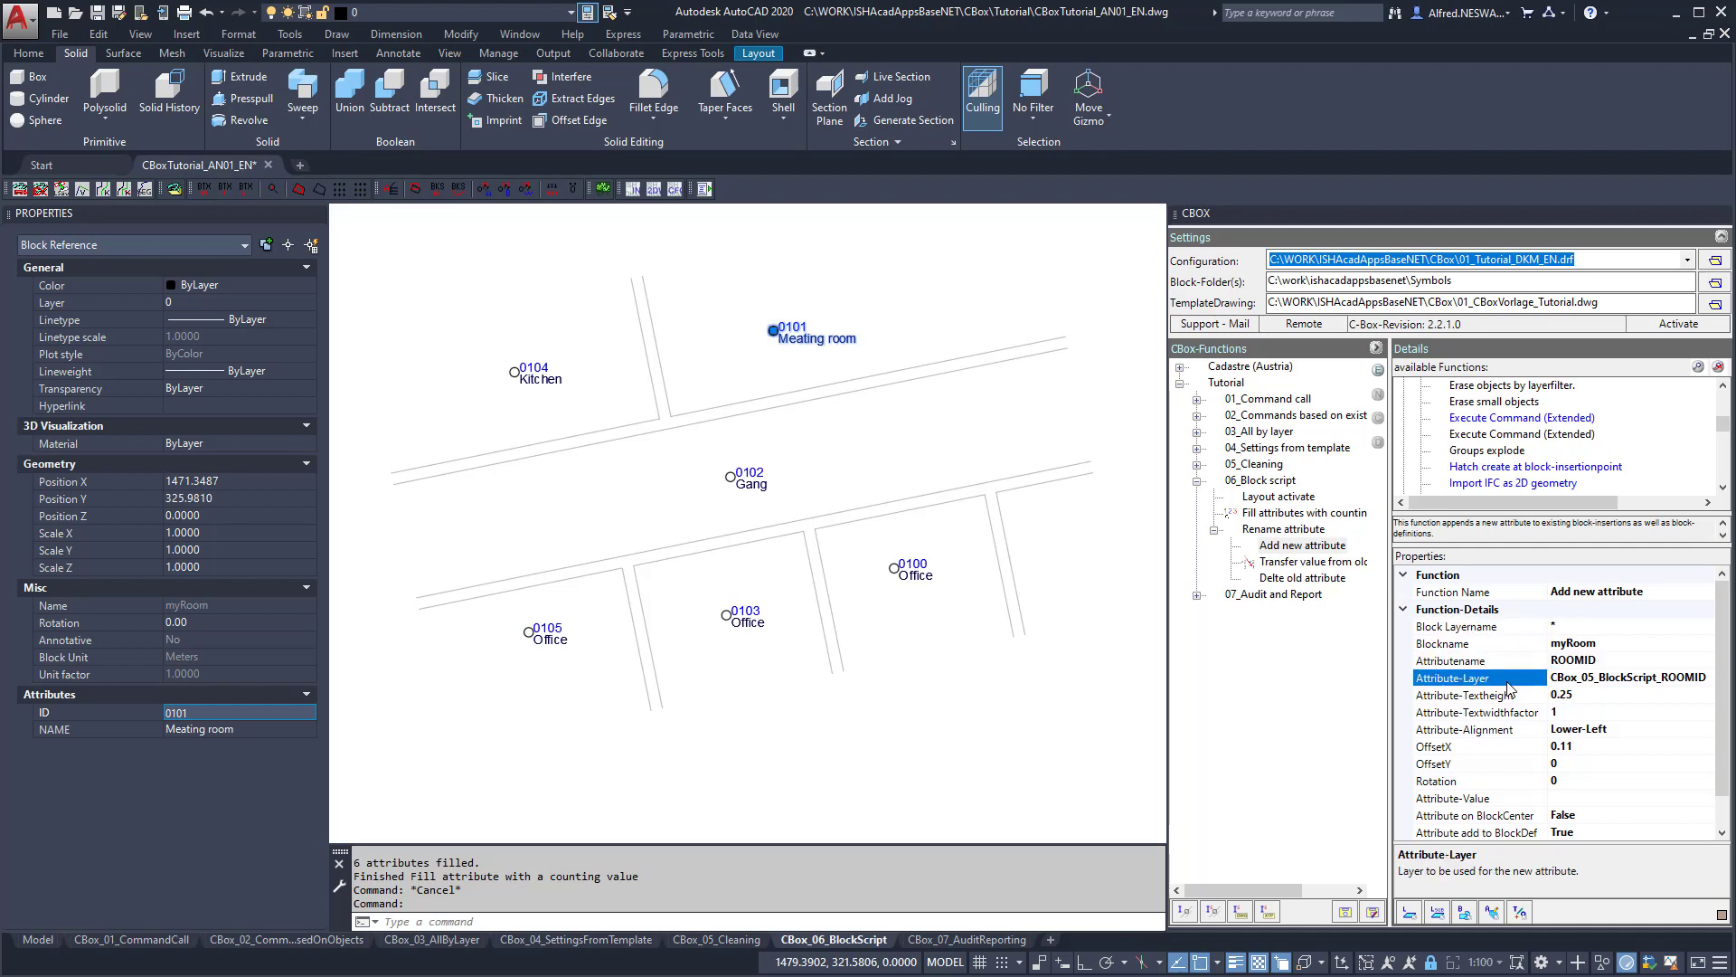
click(1594, 696)
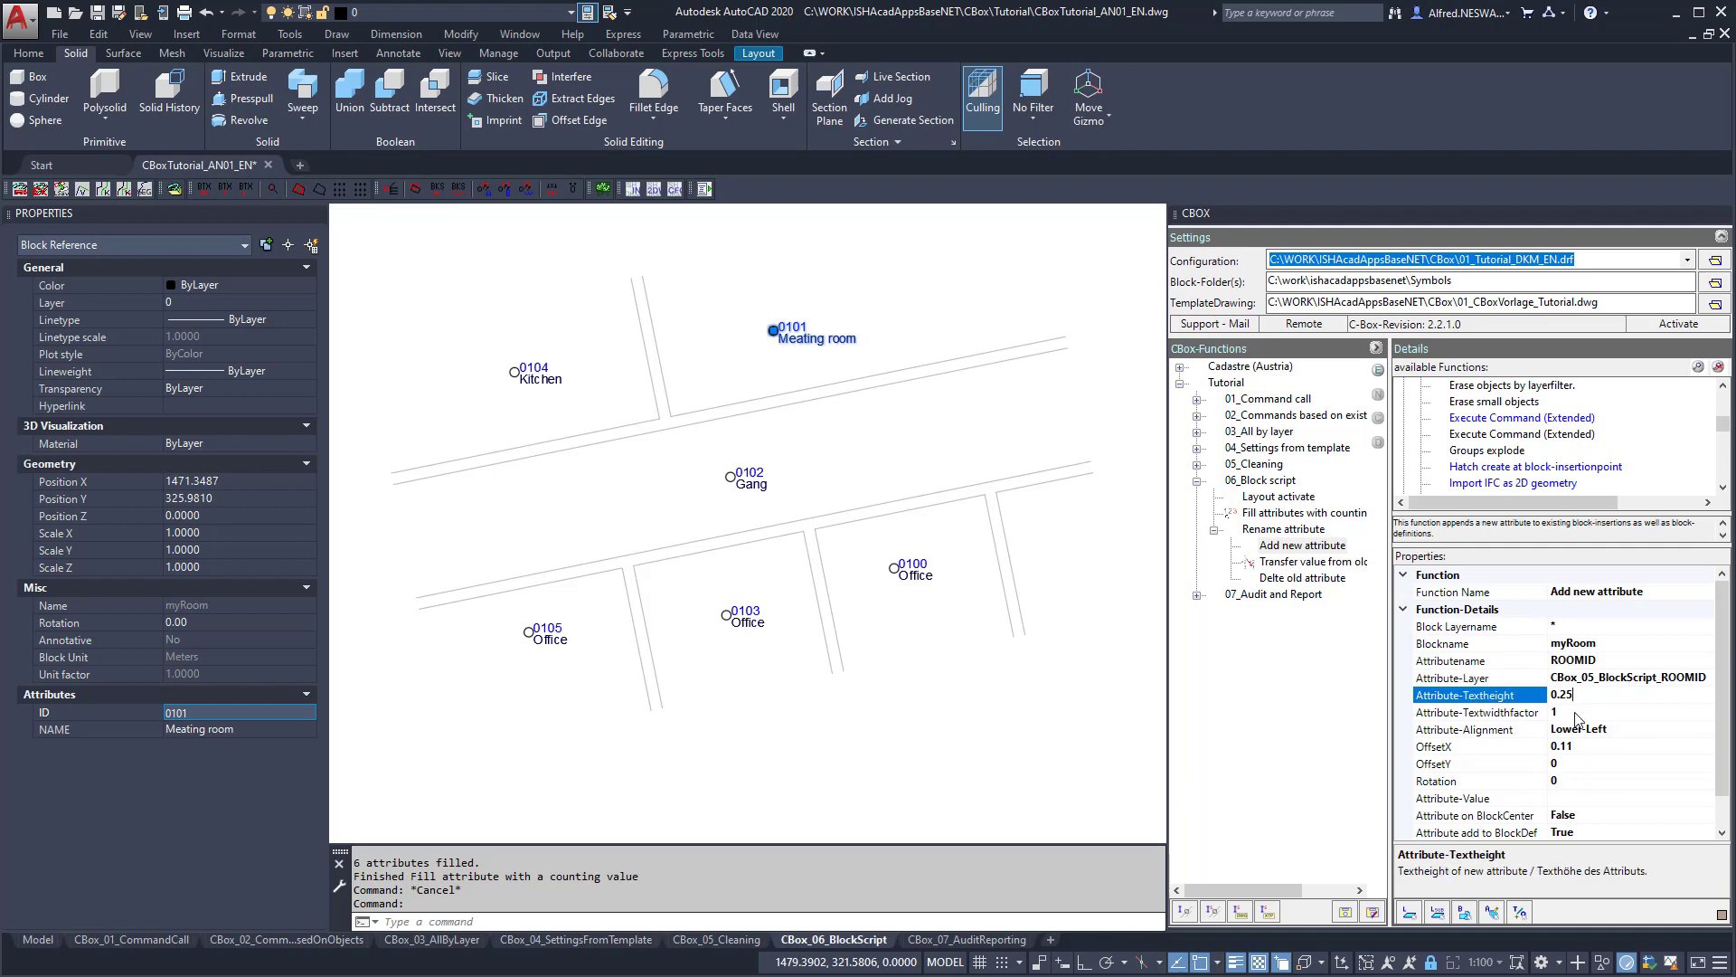
click(1574, 713)
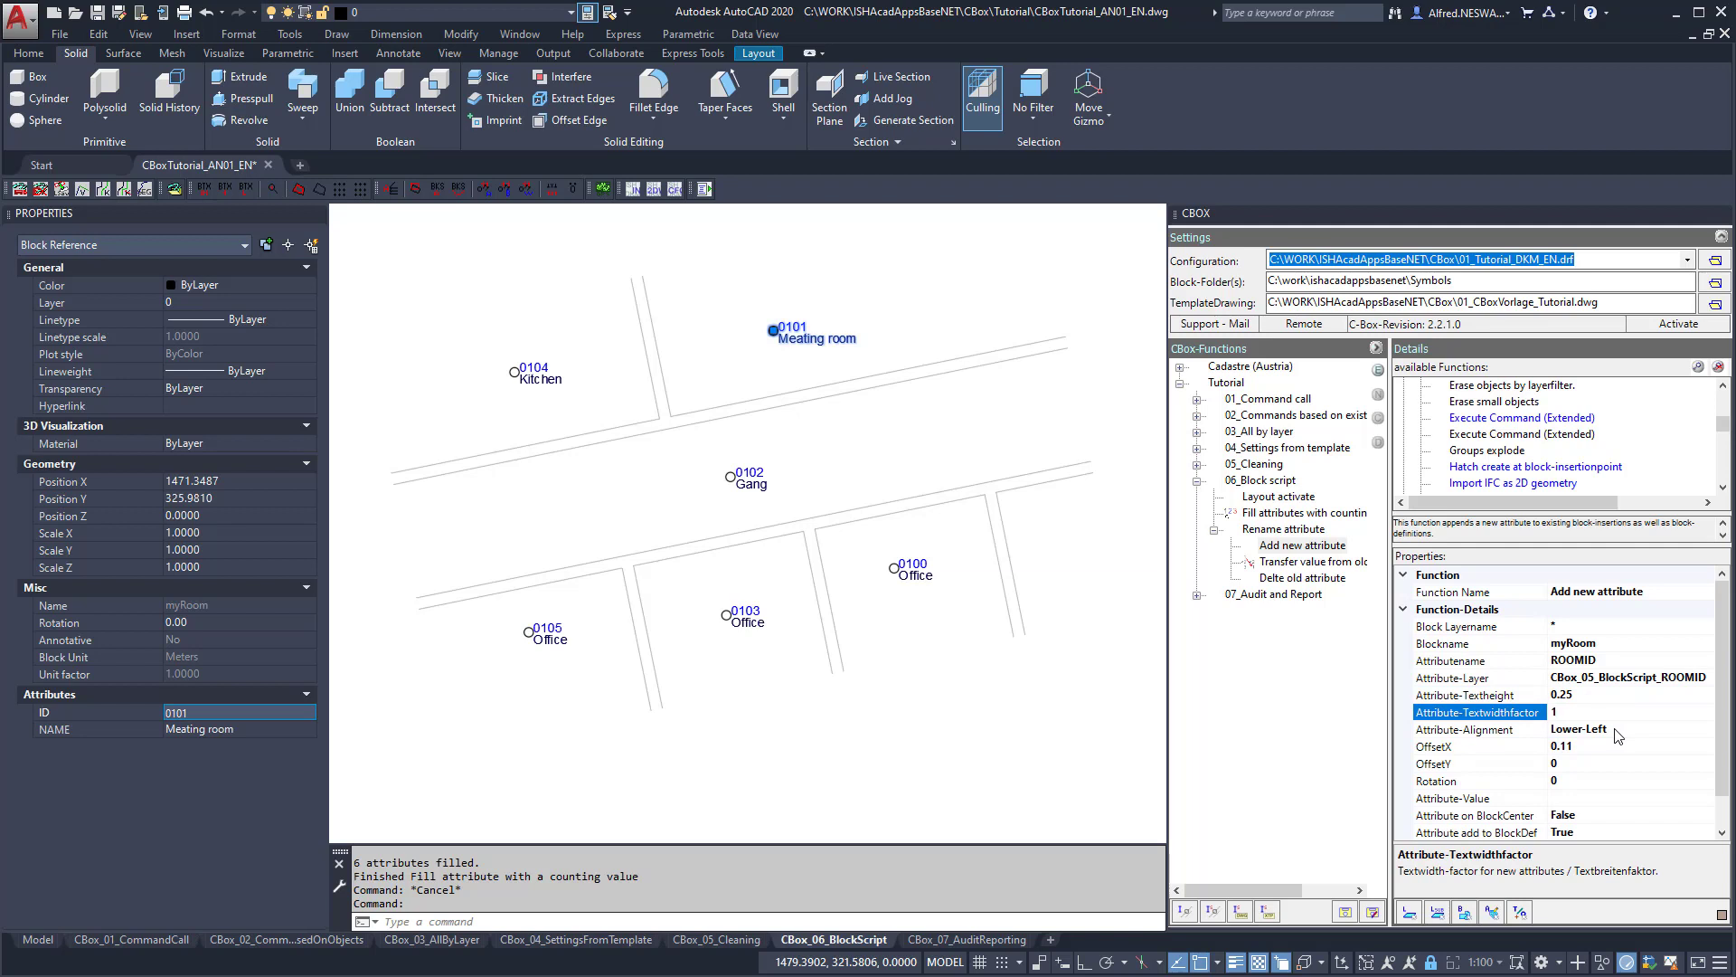
click(1584, 746)
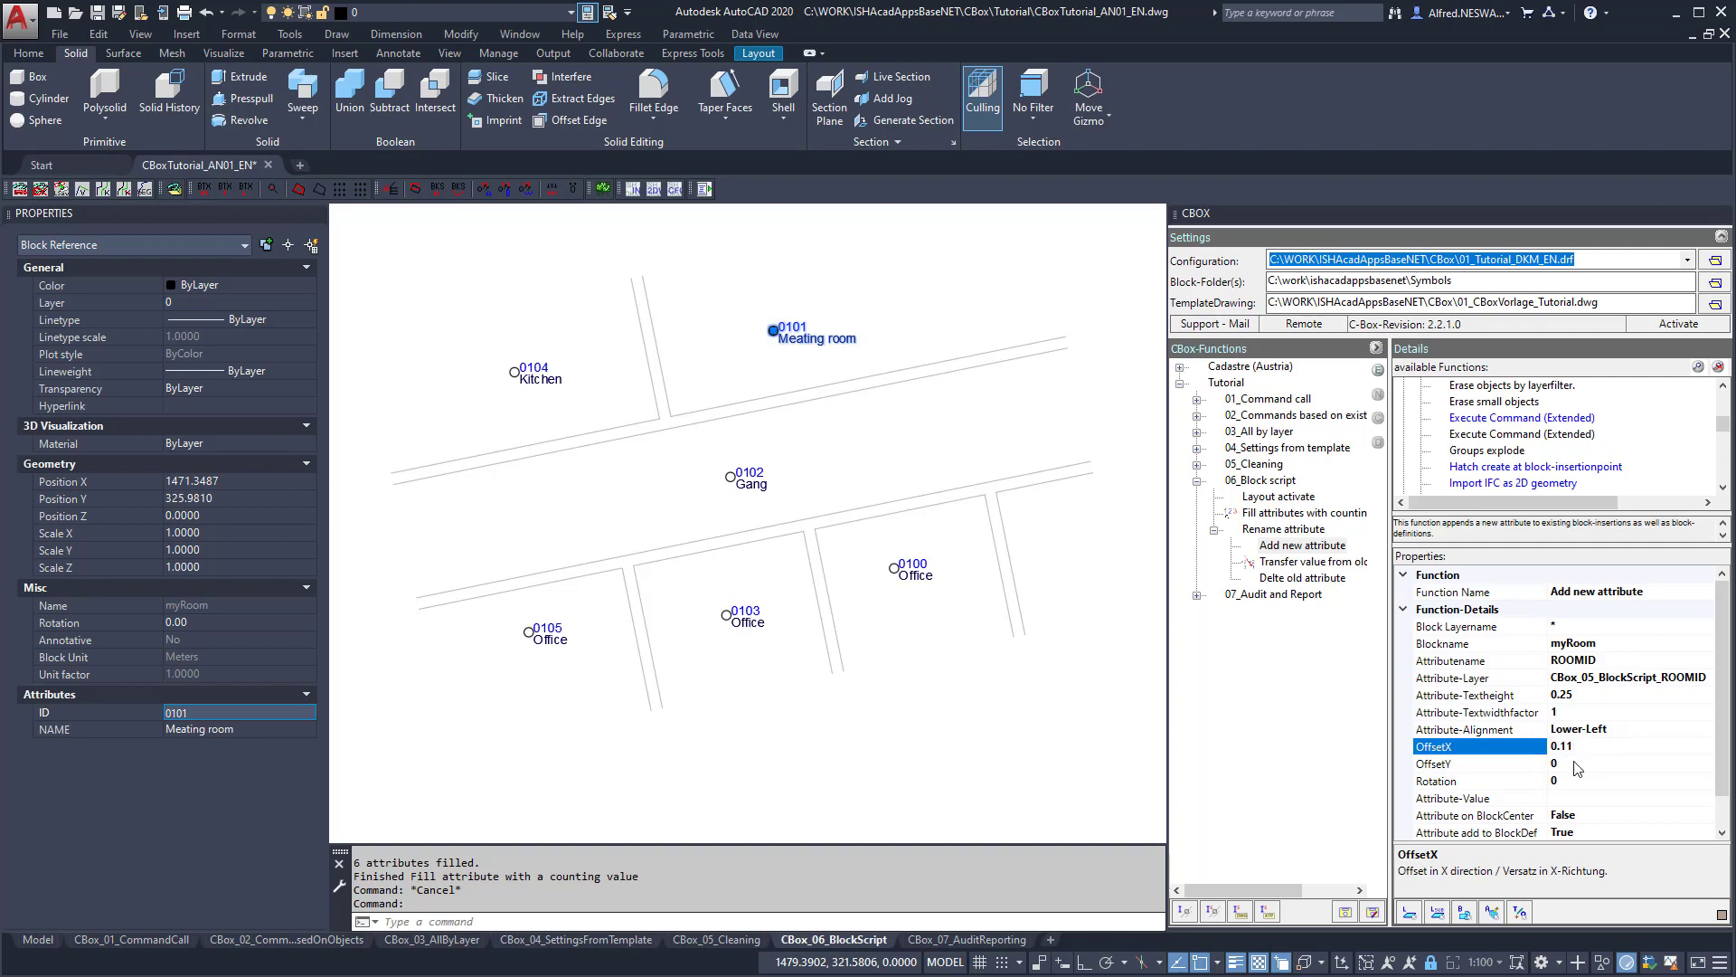
click(1578, 767)
scroll(789, 326, up, 4)
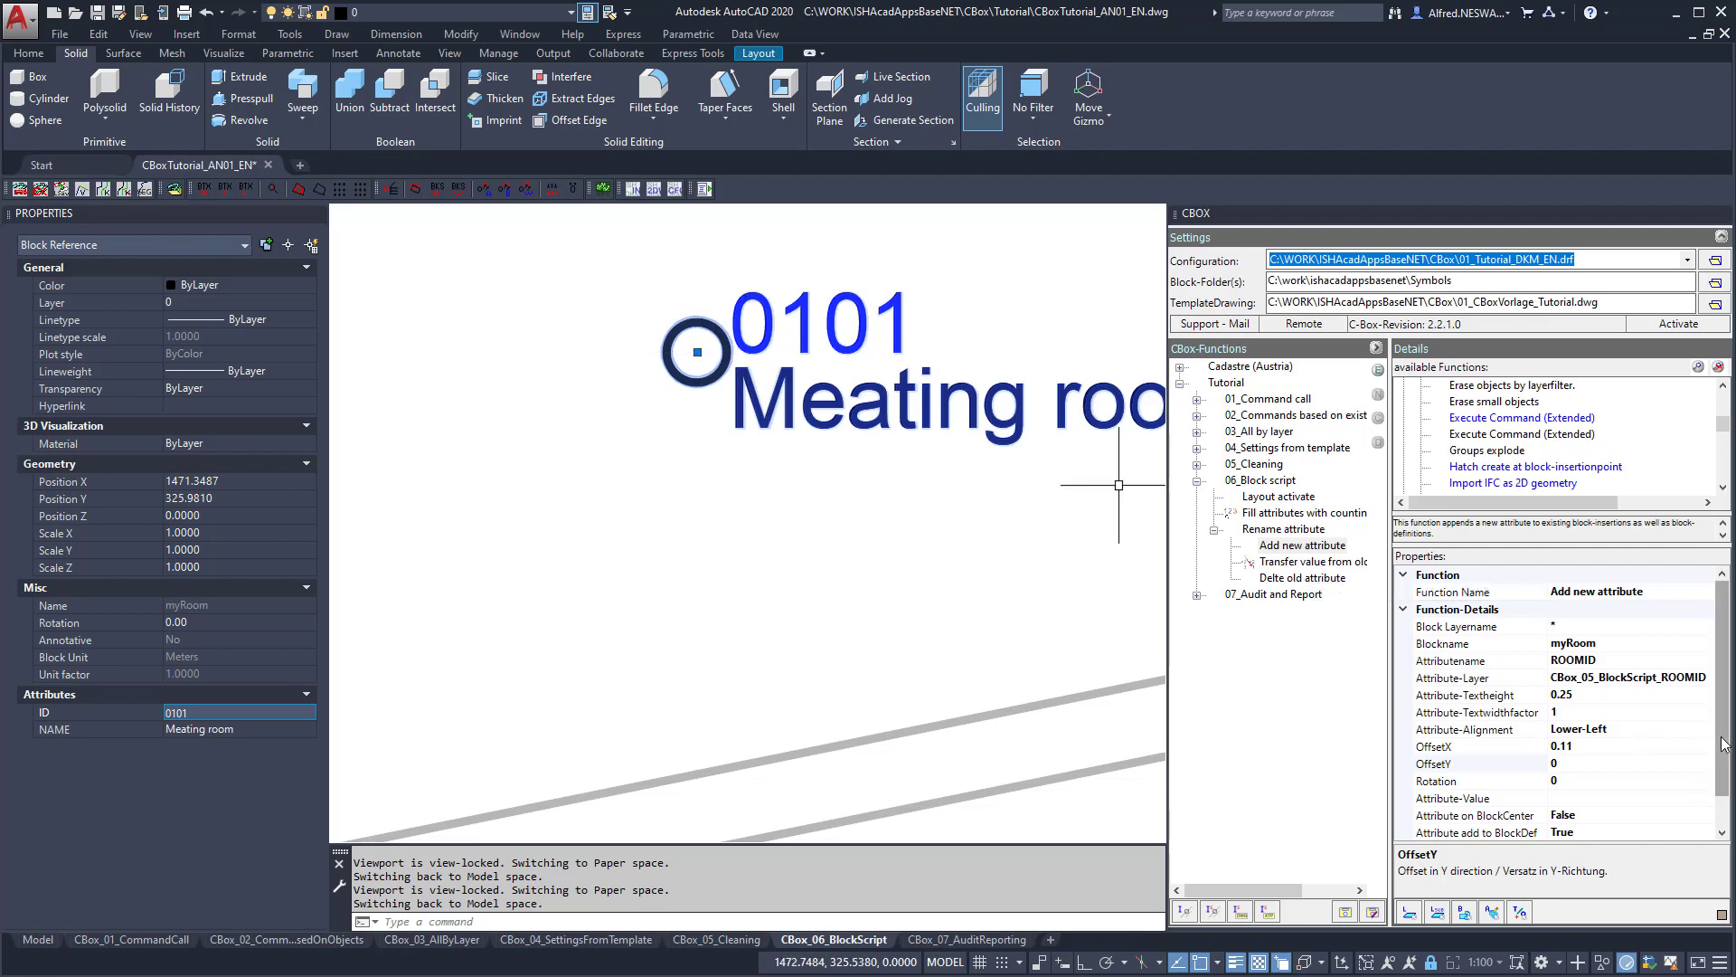
drag(1723, 745, 1724, 787)
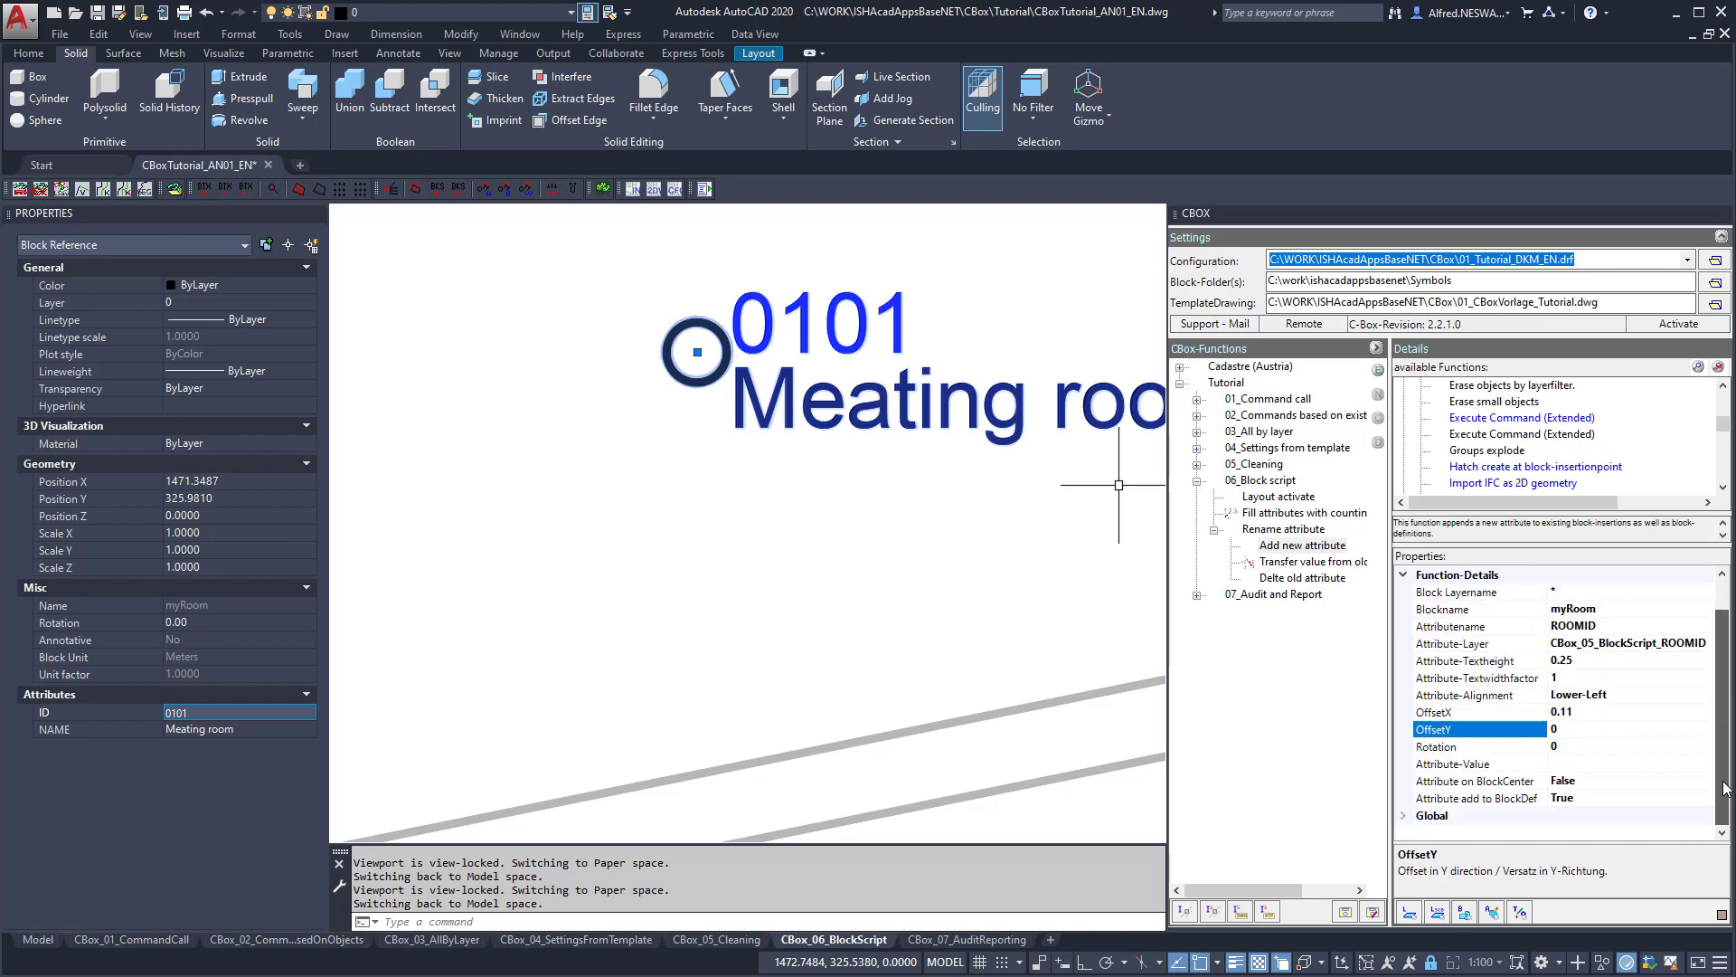
click(1564, 764)
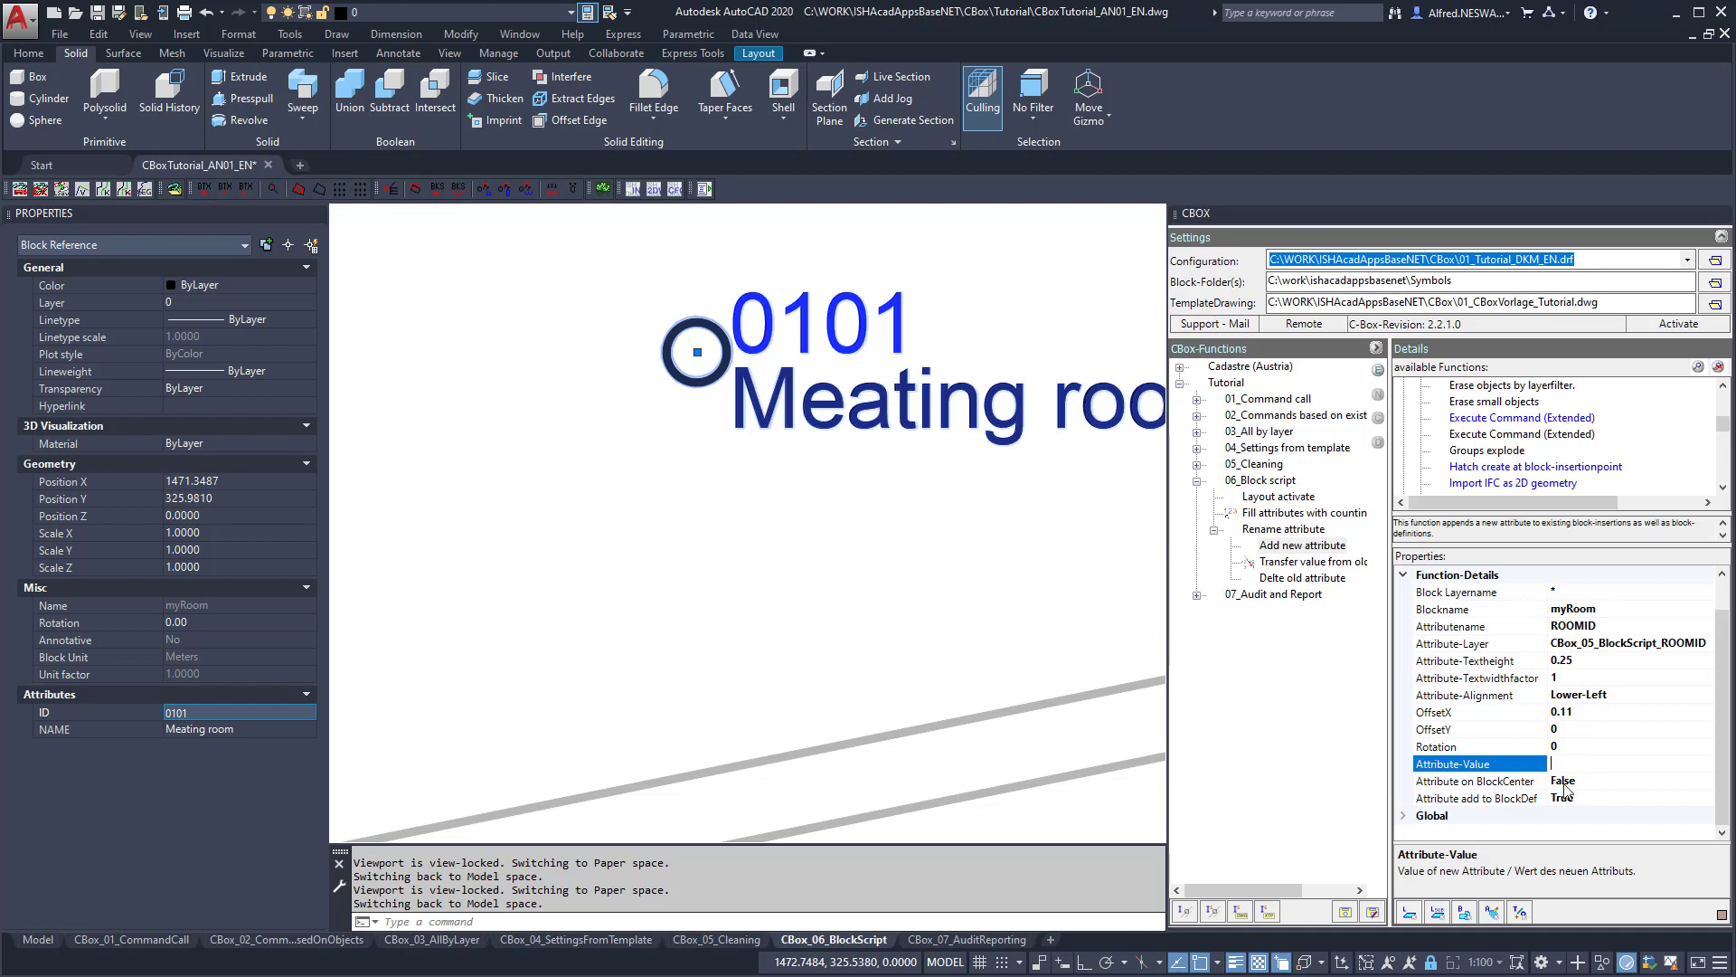
click(1499, 783)
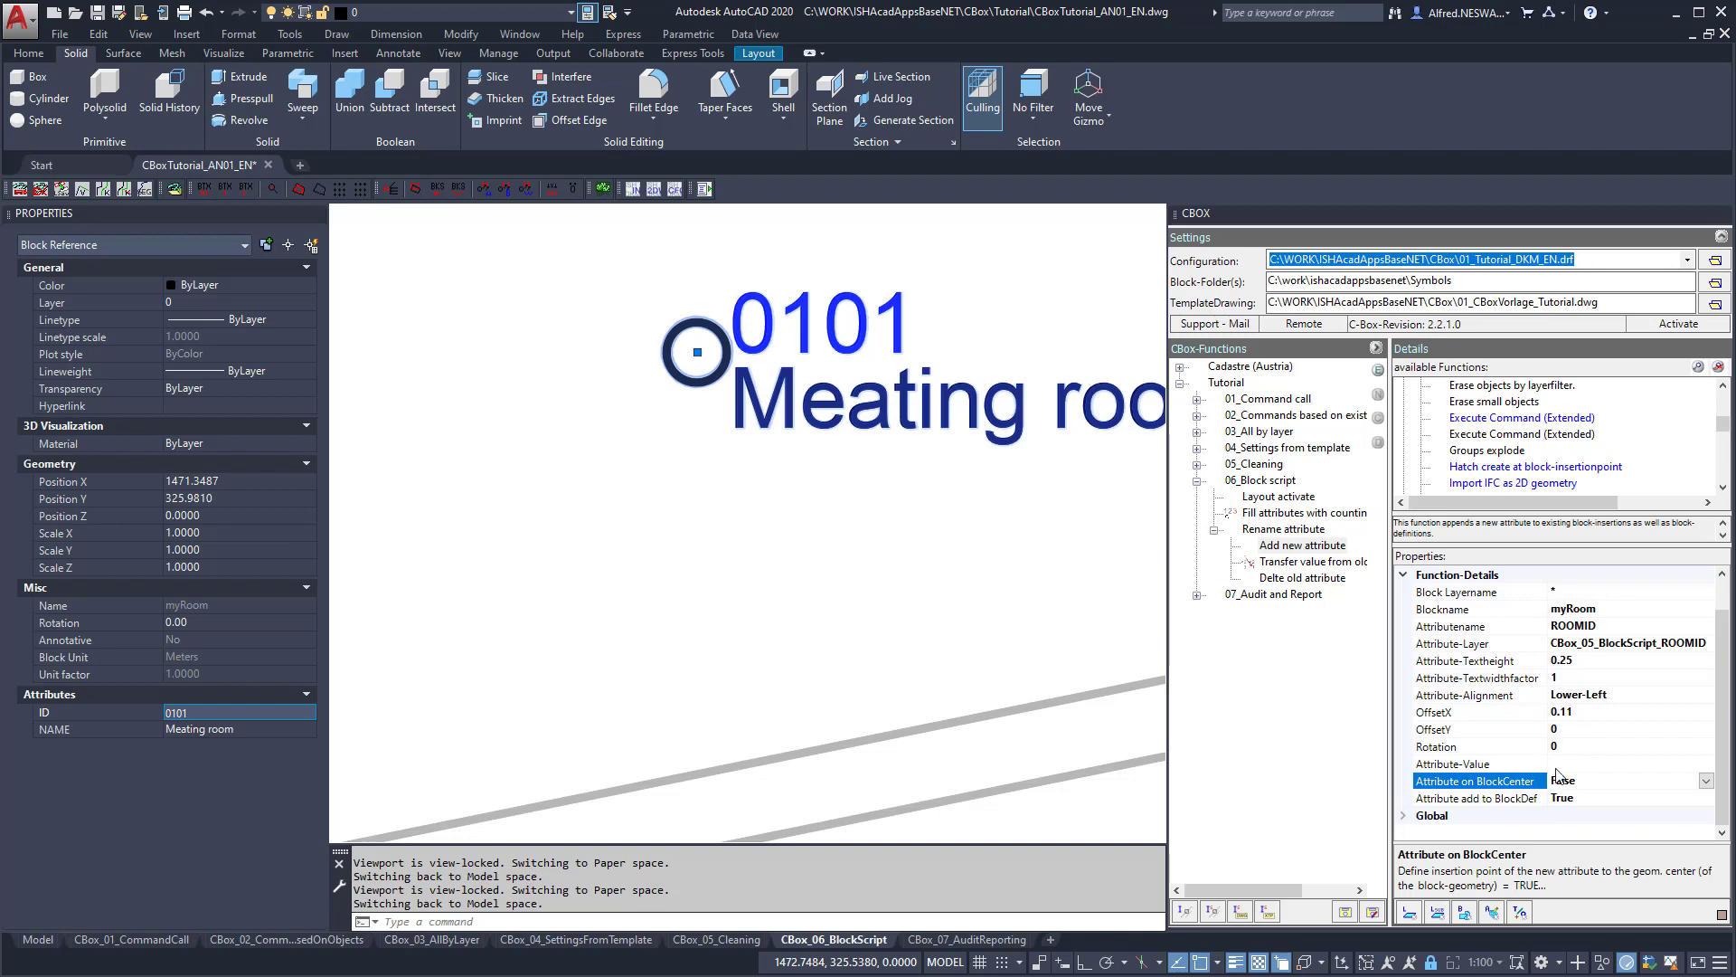
Switch Attribute on BlockCenter to True and back to False, and review the OffsetX and Attribute add to BlockDef settings.
click(1705, 781)
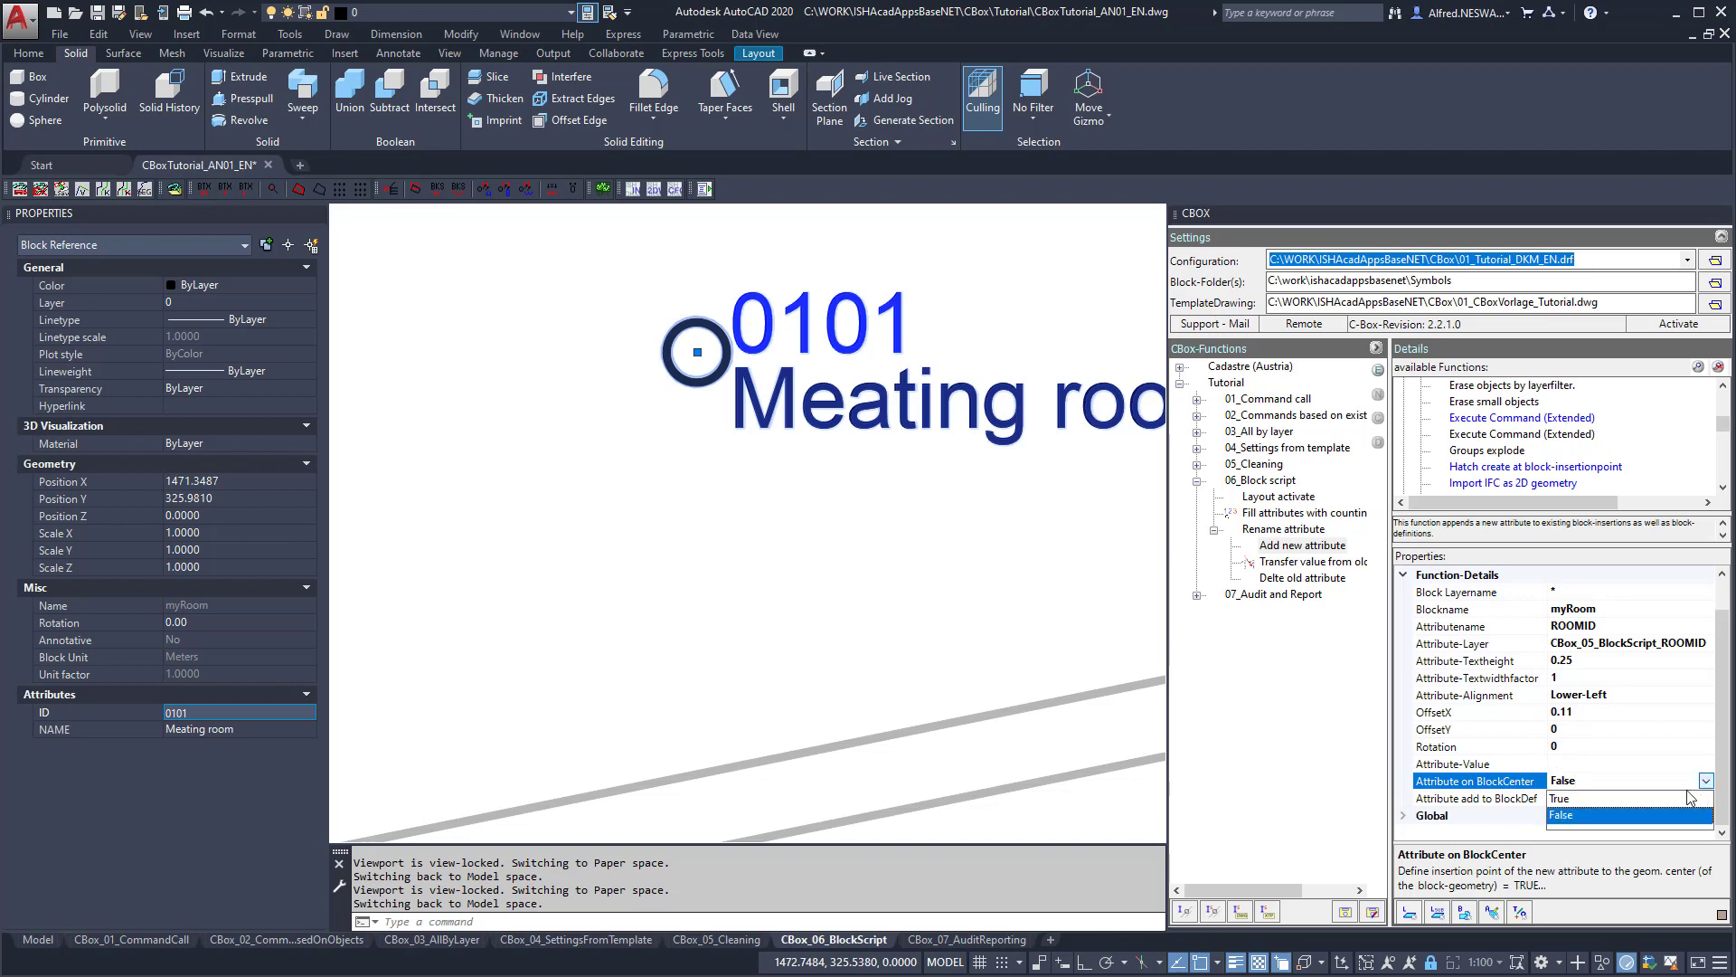
click(1584, 798)
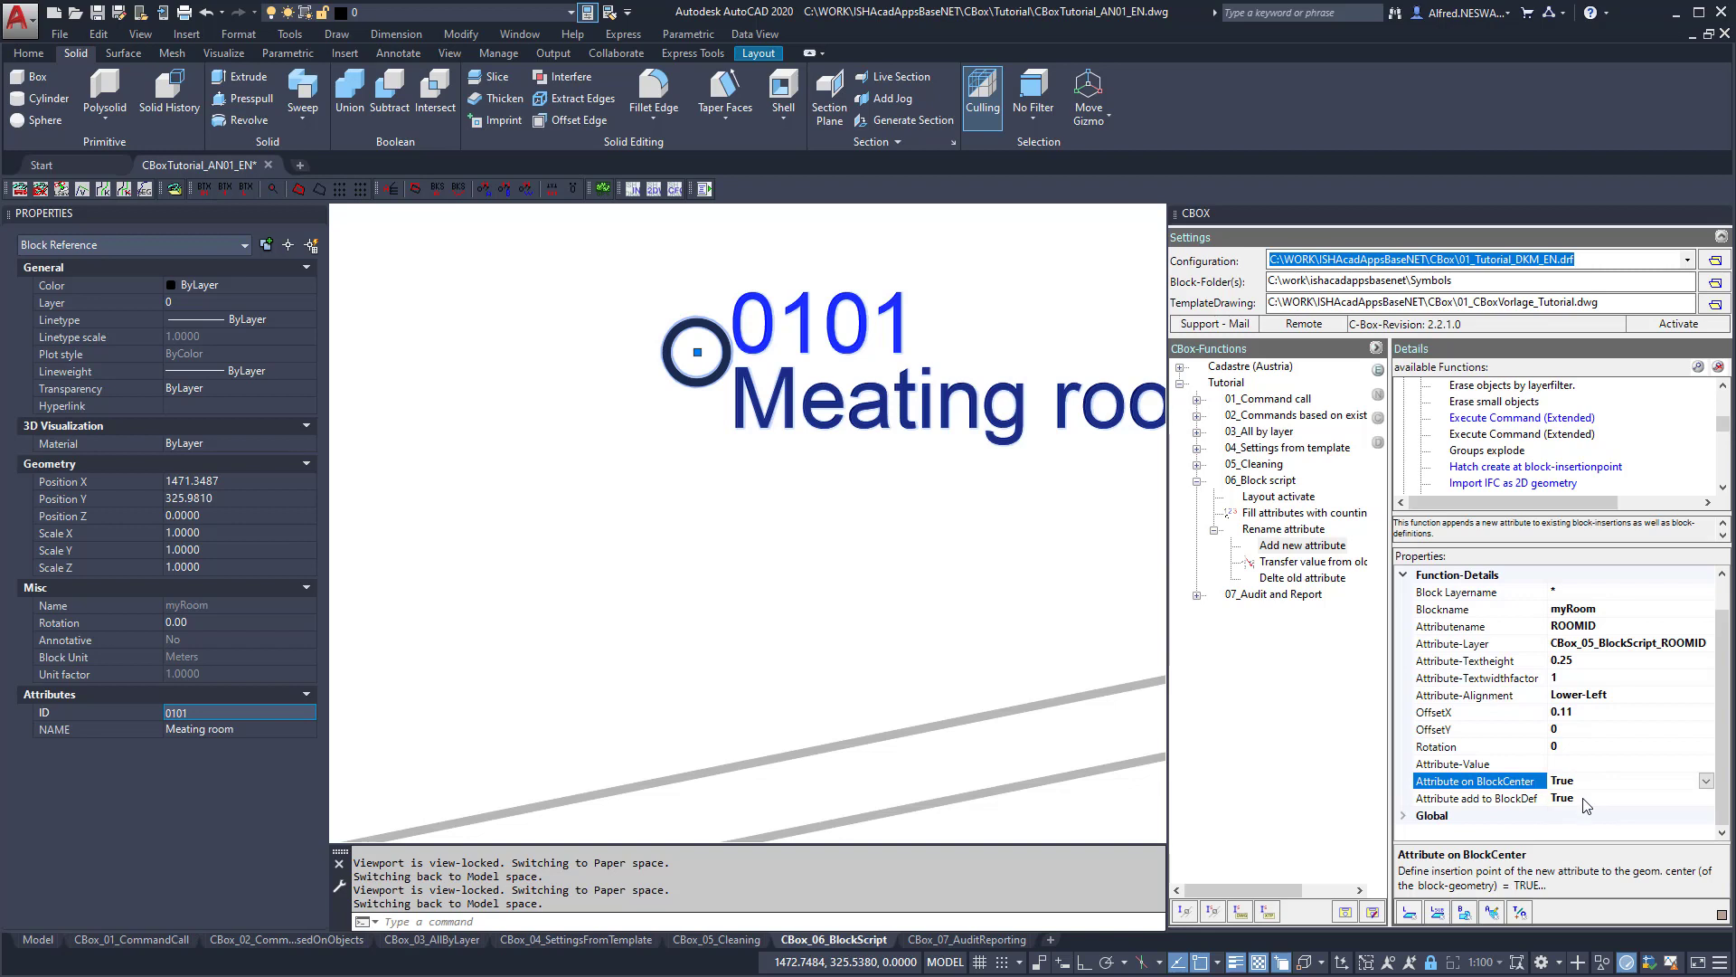
click(1706, 780)
click(1578, 798)
click(1577, 714)
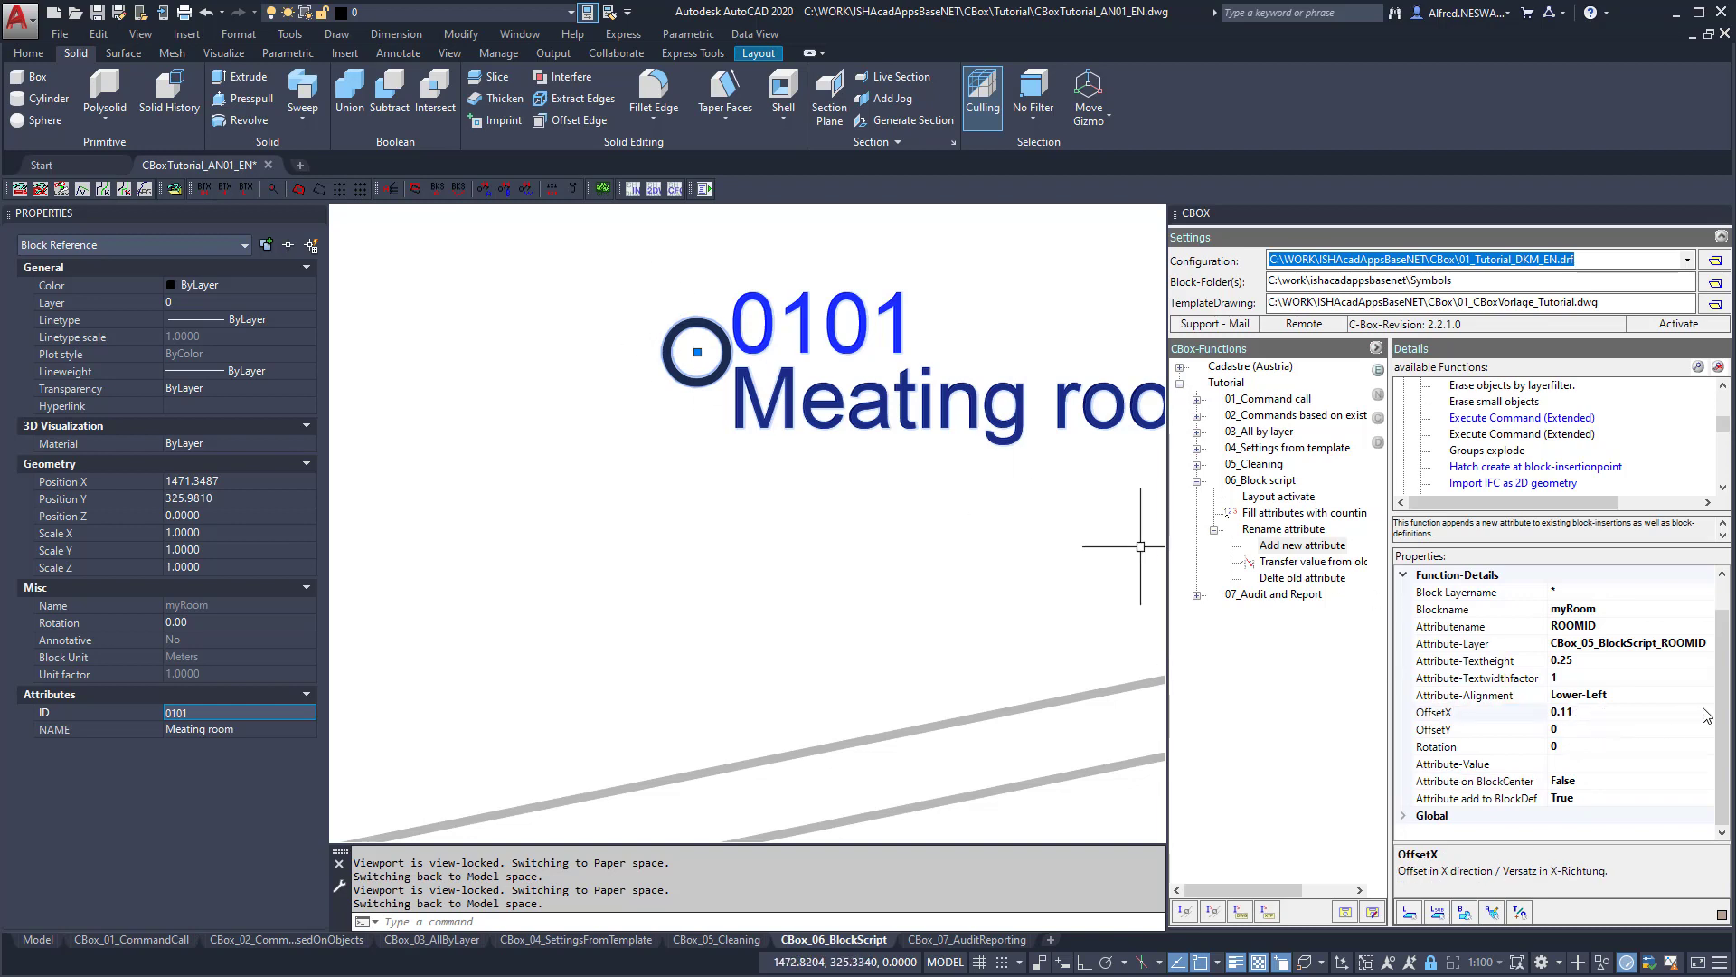
click(1497, 799)
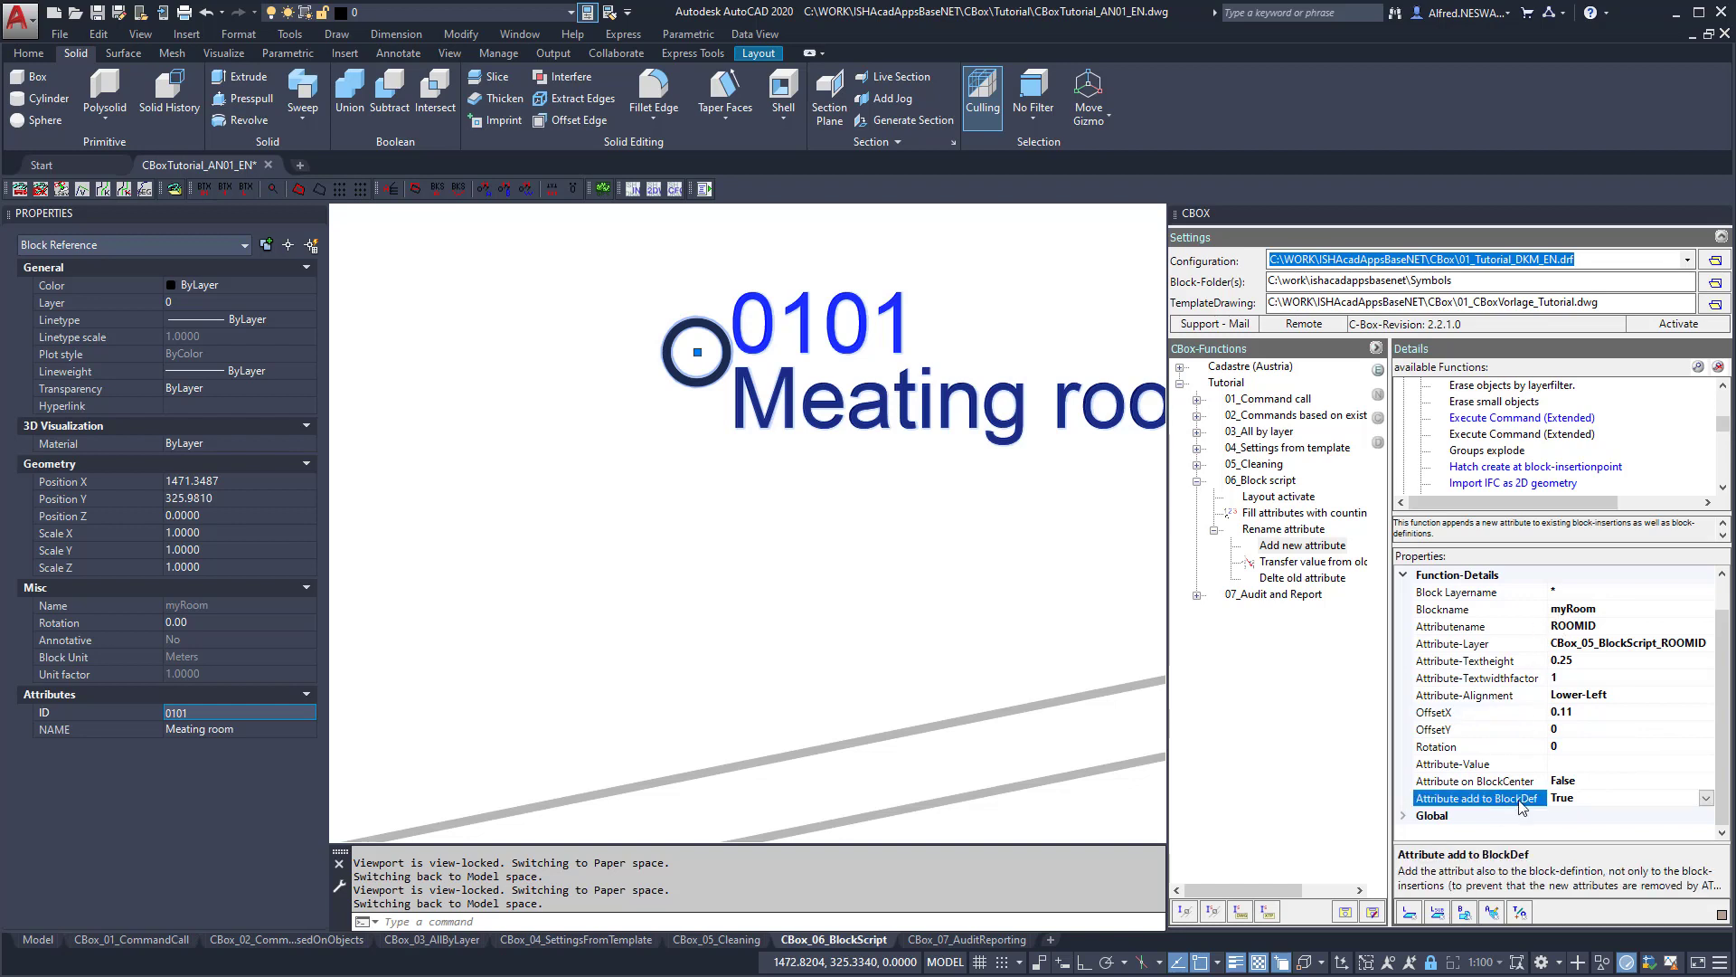
Run the Add new attribute function on the drawing to append a ROOMID attribute to the myRoom blocks.
scroll(892, 425, down, 4)
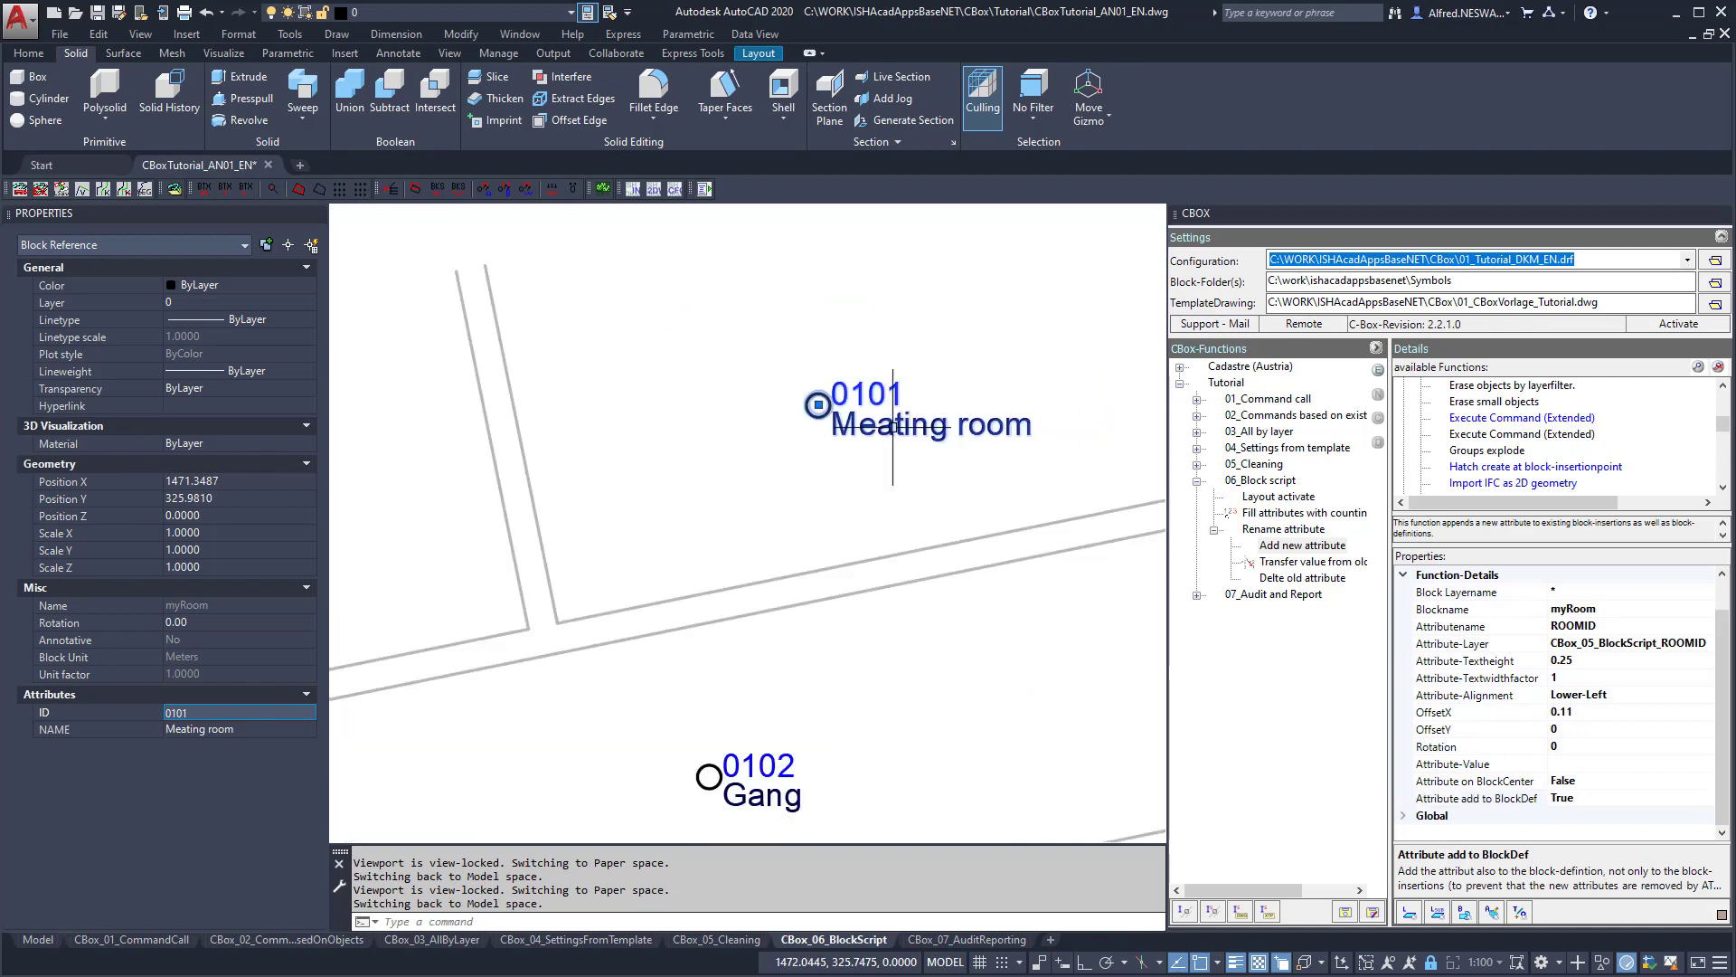
scroll(892, 425, down, 3)
middle_drag(850, 493, 835, 382)
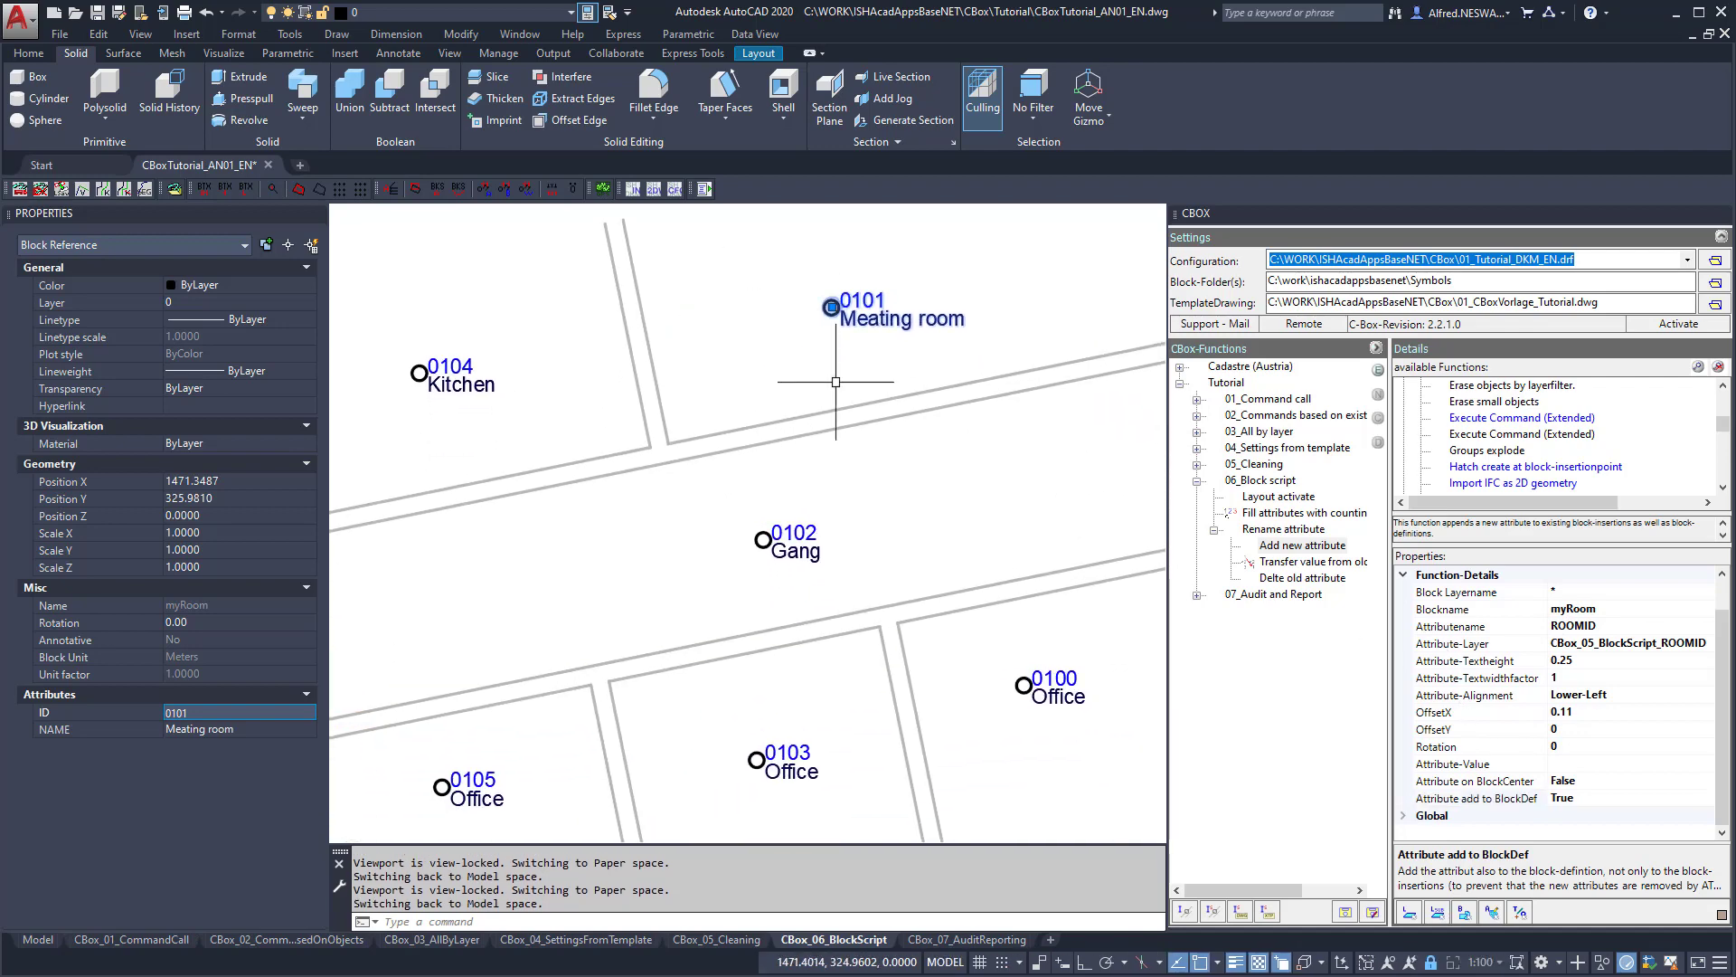
scroll(1663, 696, up, 1)
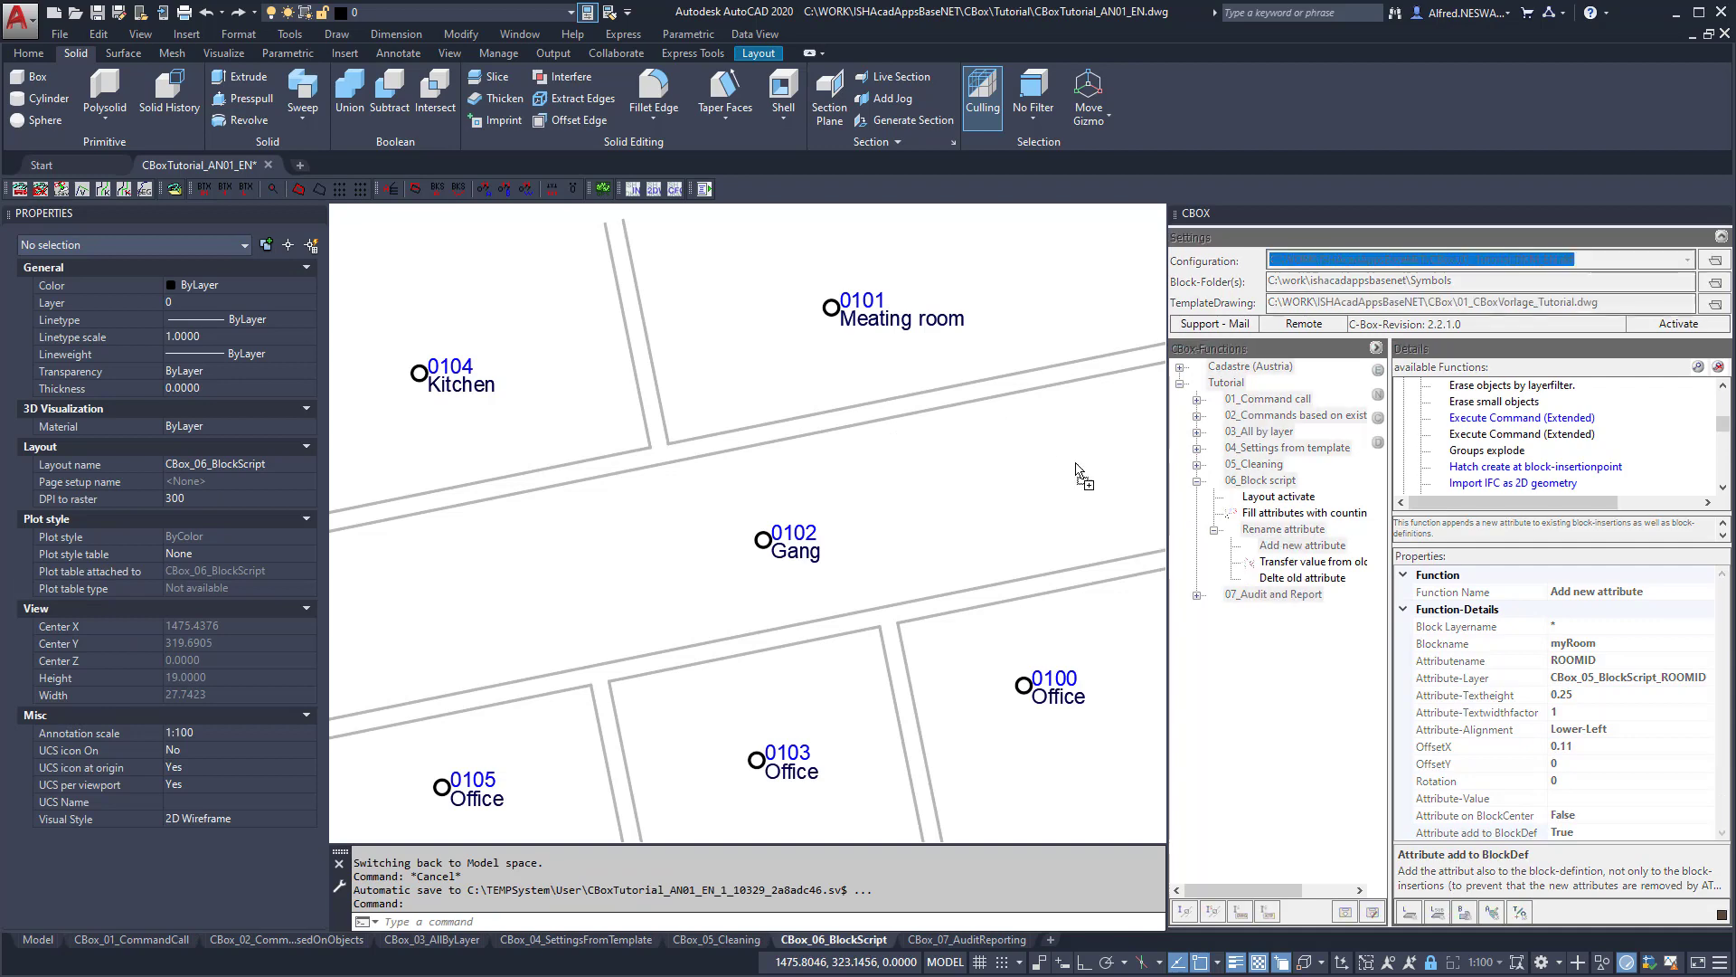
Set the Meating room block's ROOMID attribute to XXX and clear the selection.
click(887, 324)
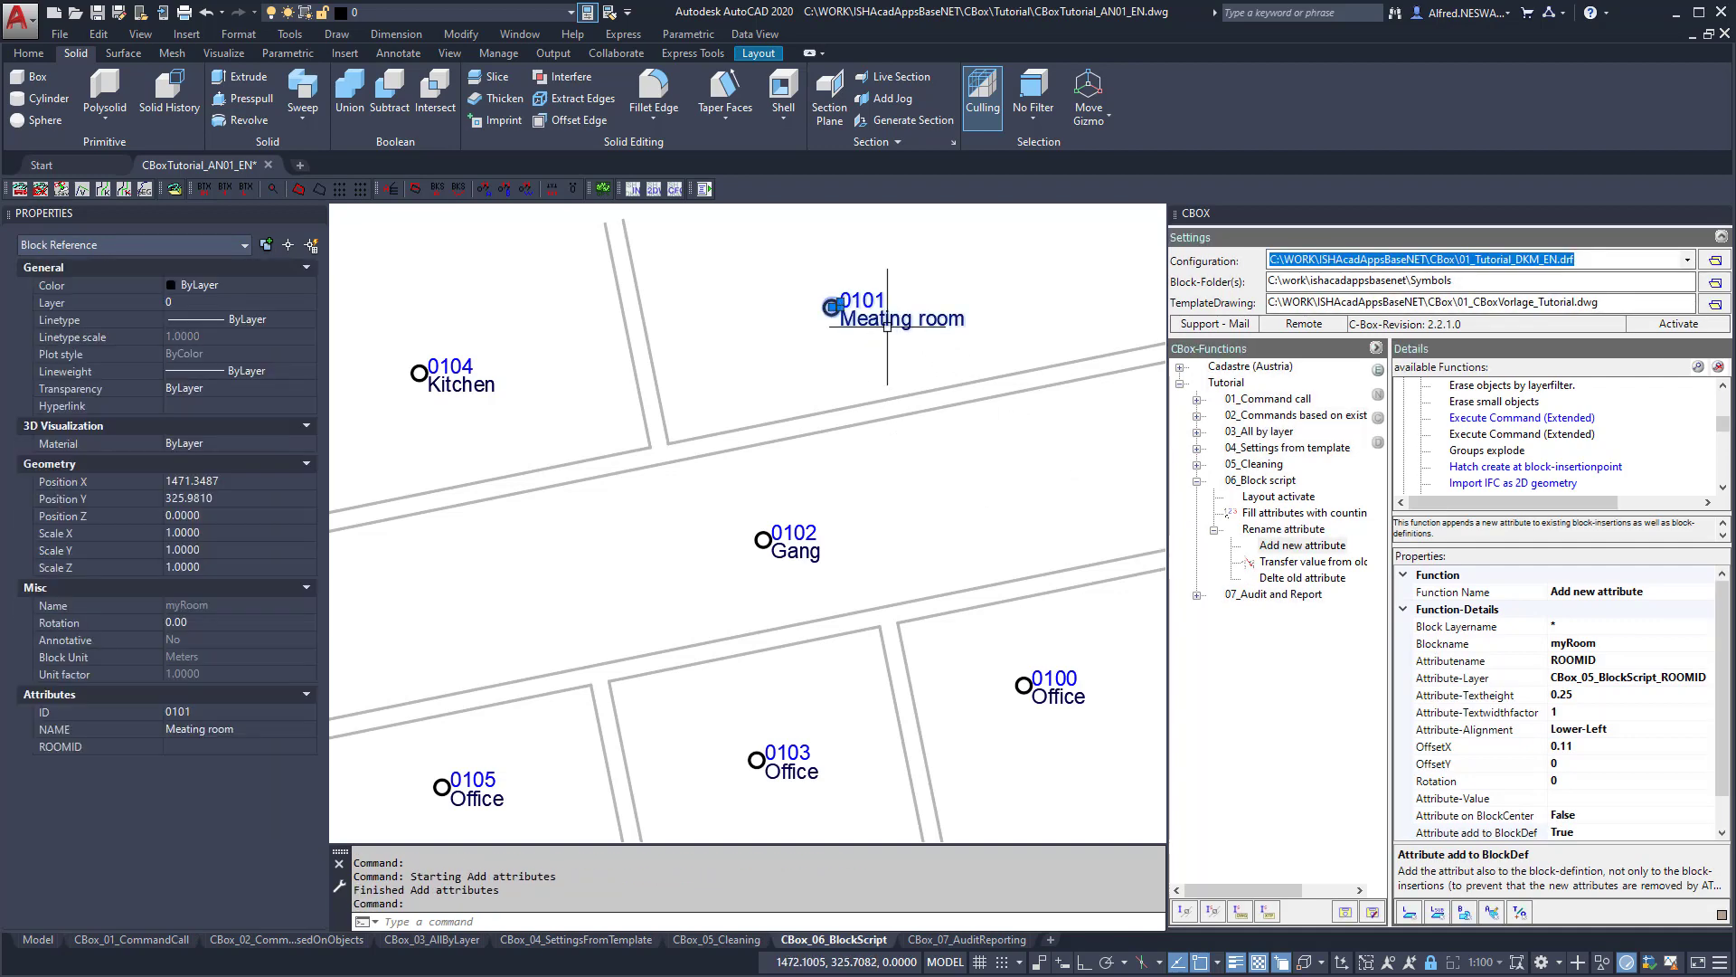
click(183, 745)
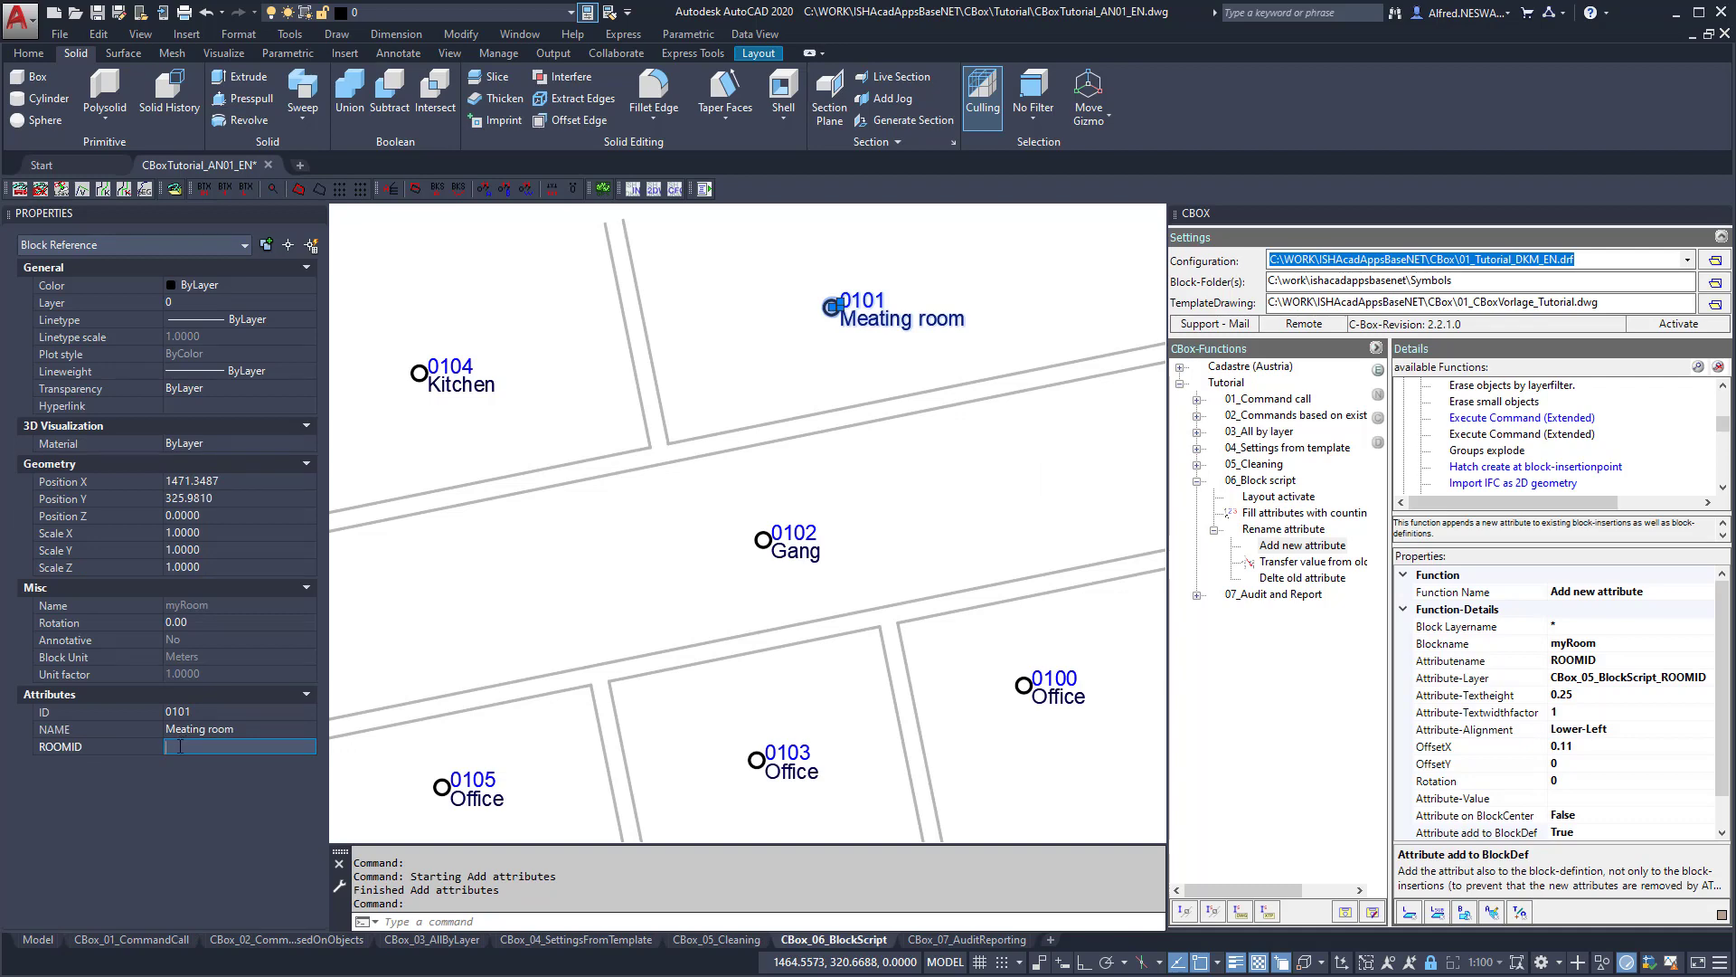
text(XXX)
key(Return)
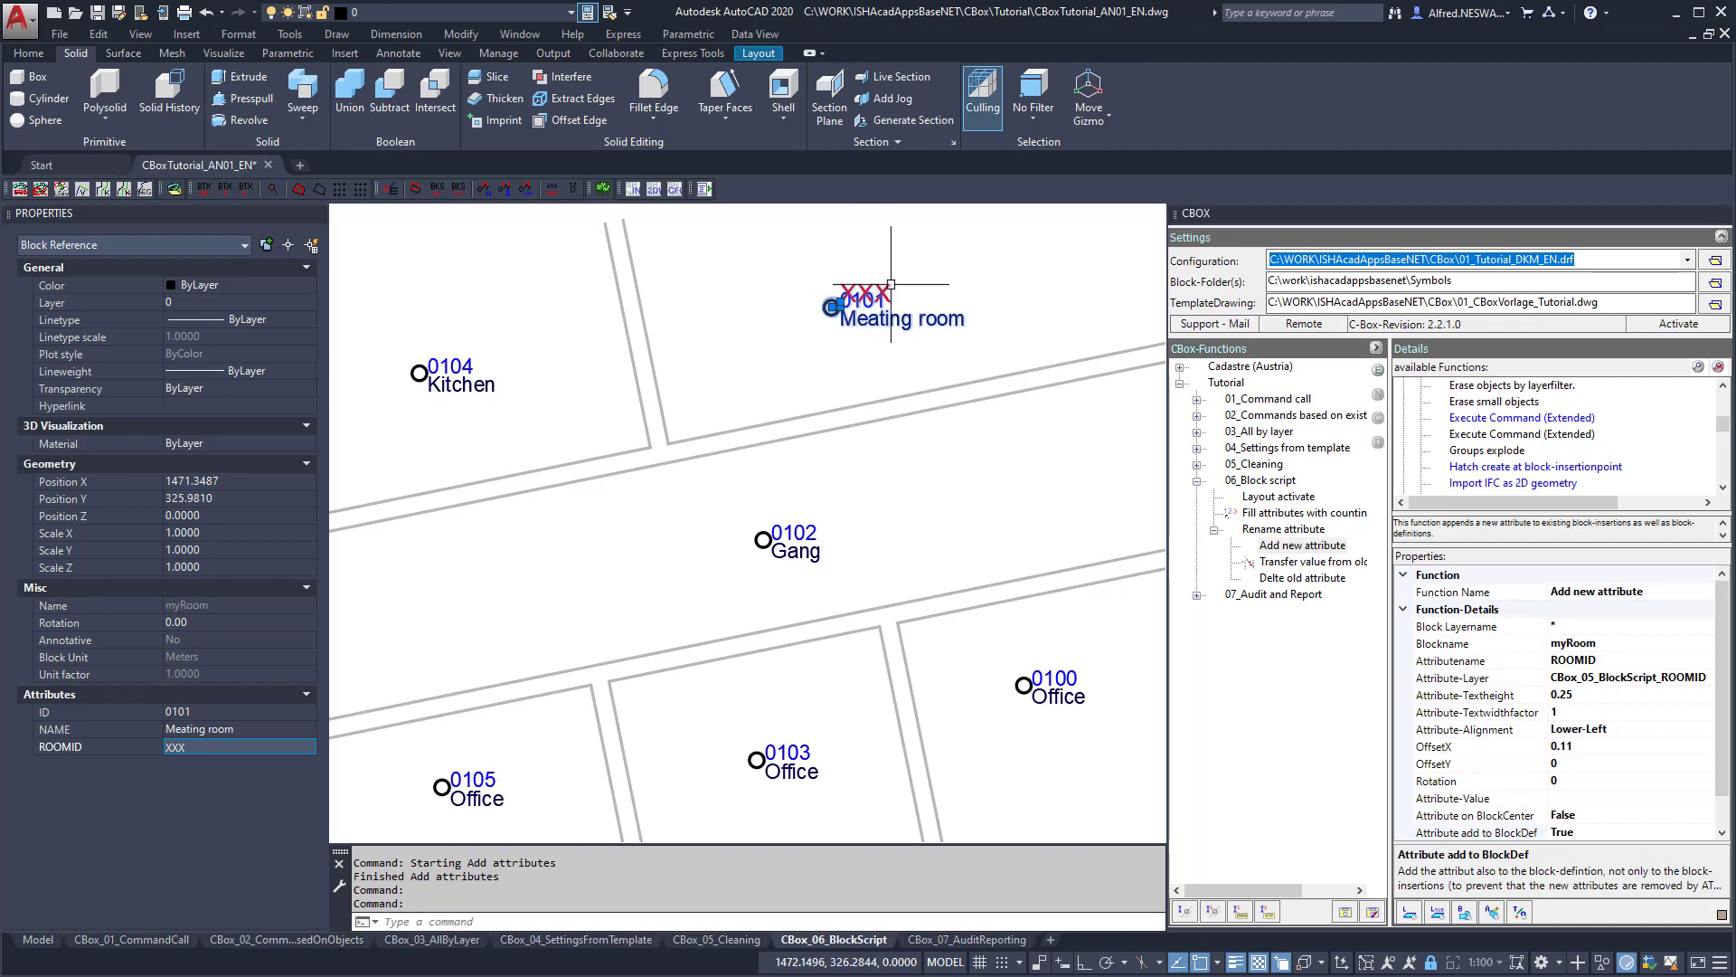
click(181, 749)
click(893, 284)
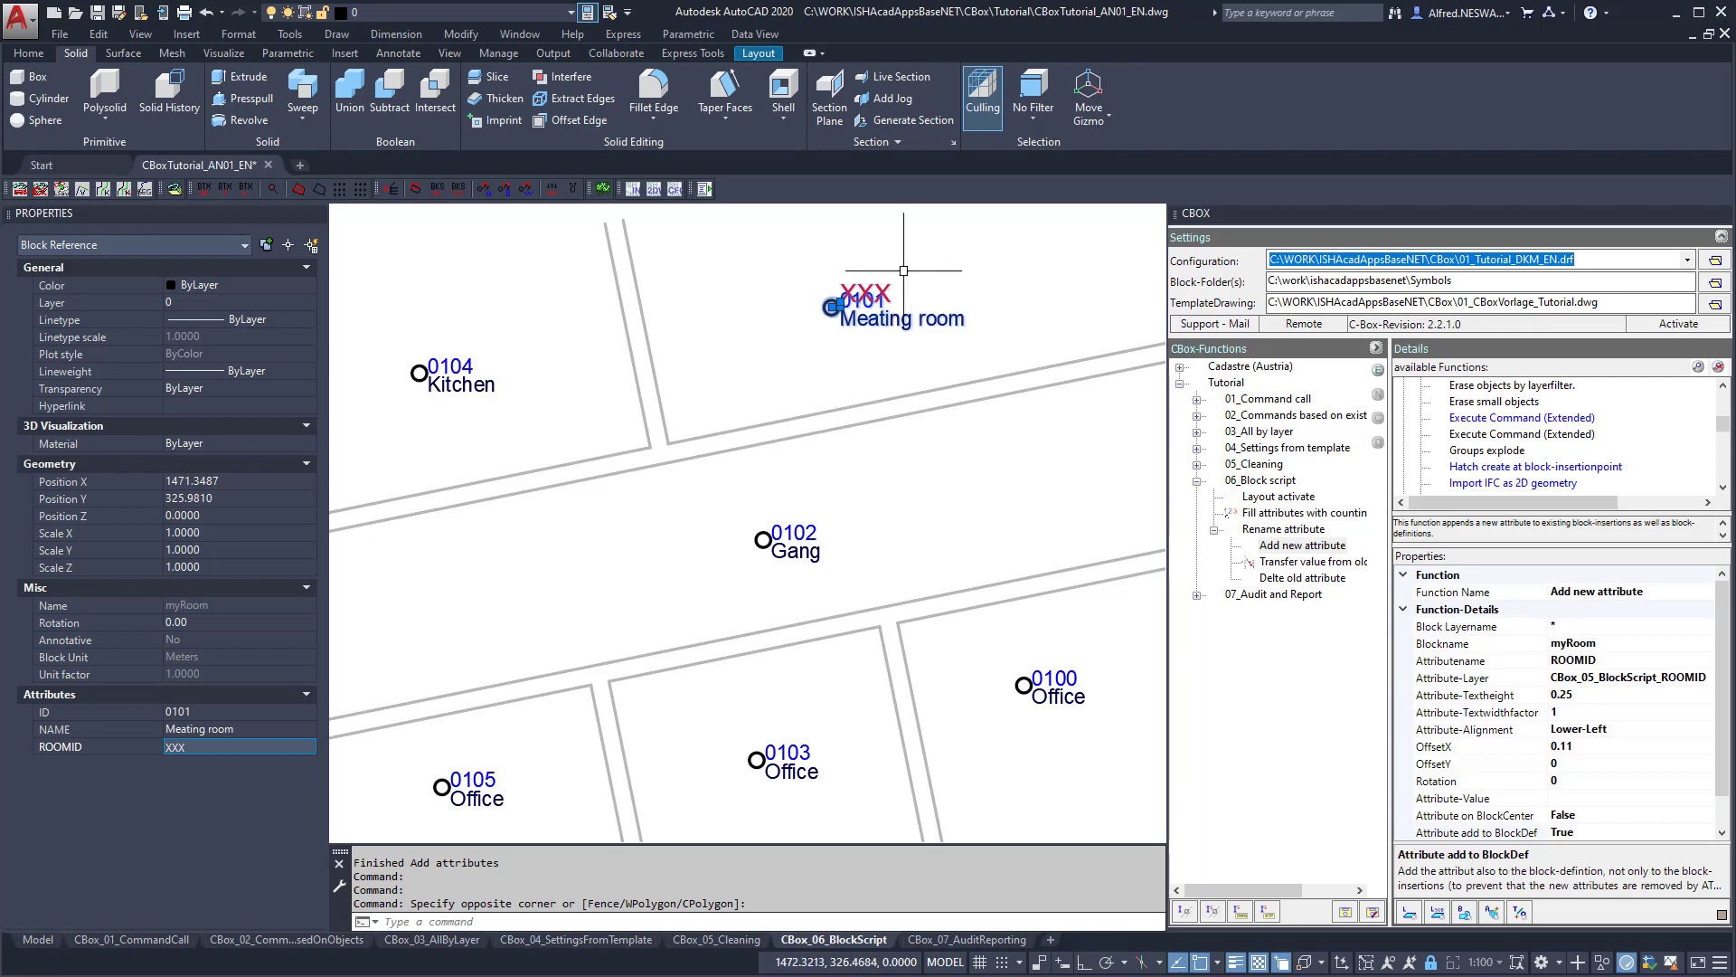
key(Escape)
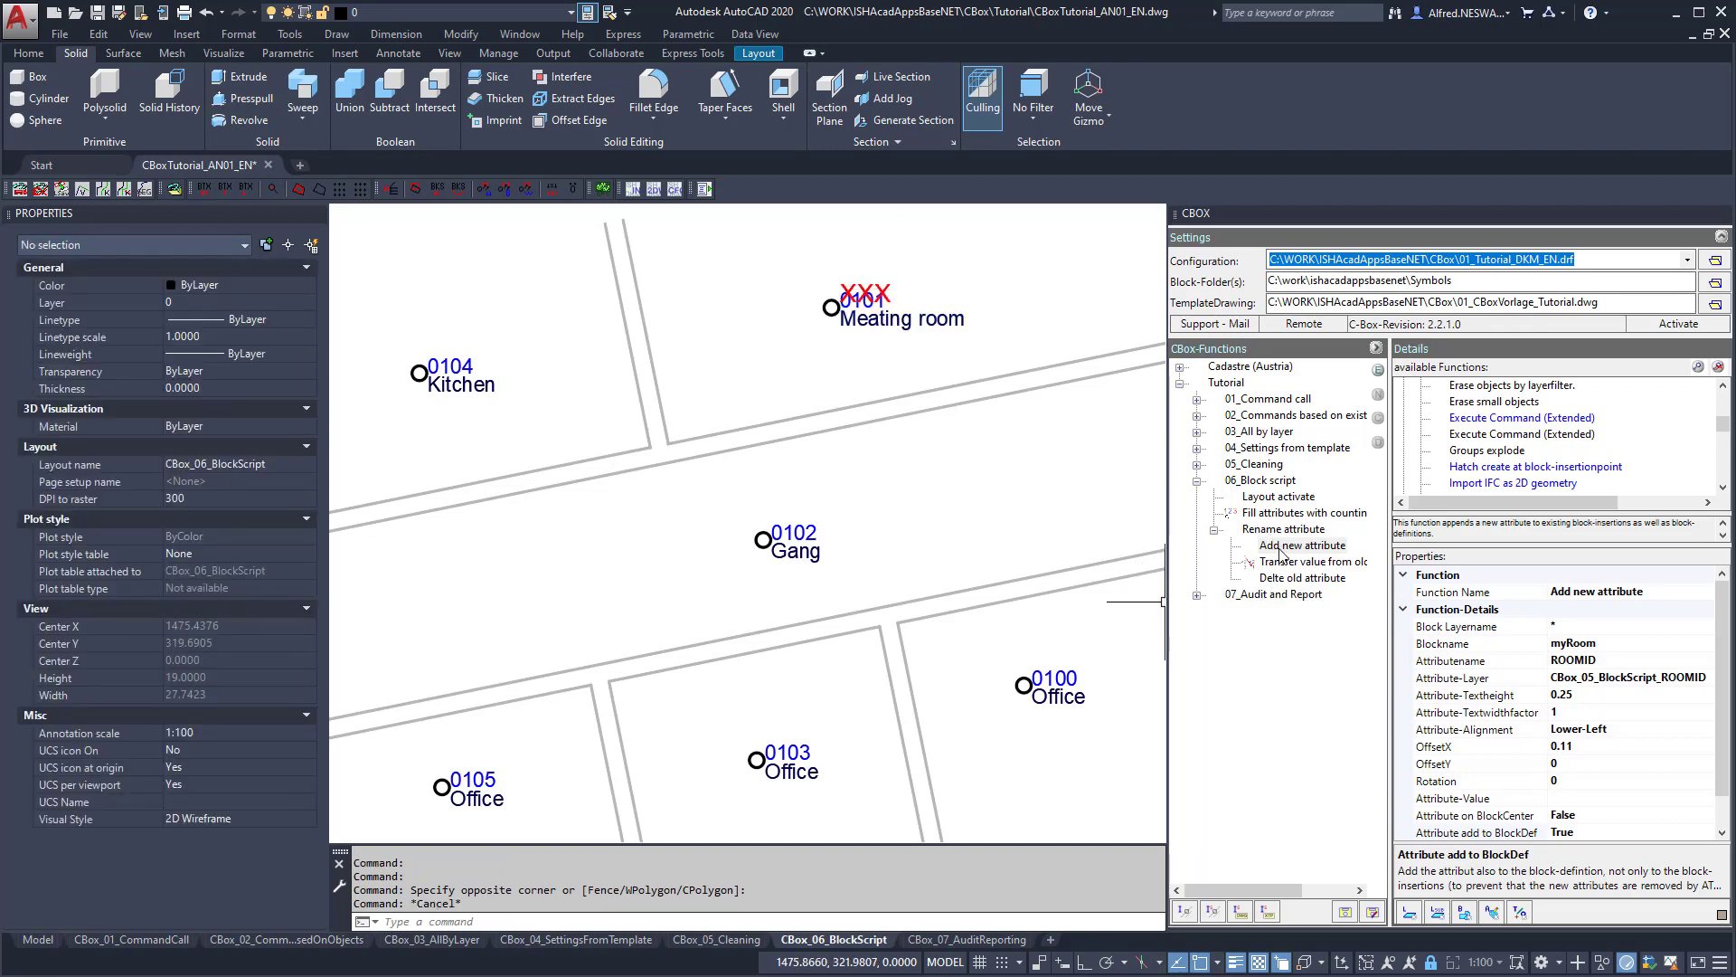
Examine the block name filter, source attribute and destination attribute settings of the Transfer value from old to new attribute function.
click(1283, 561)
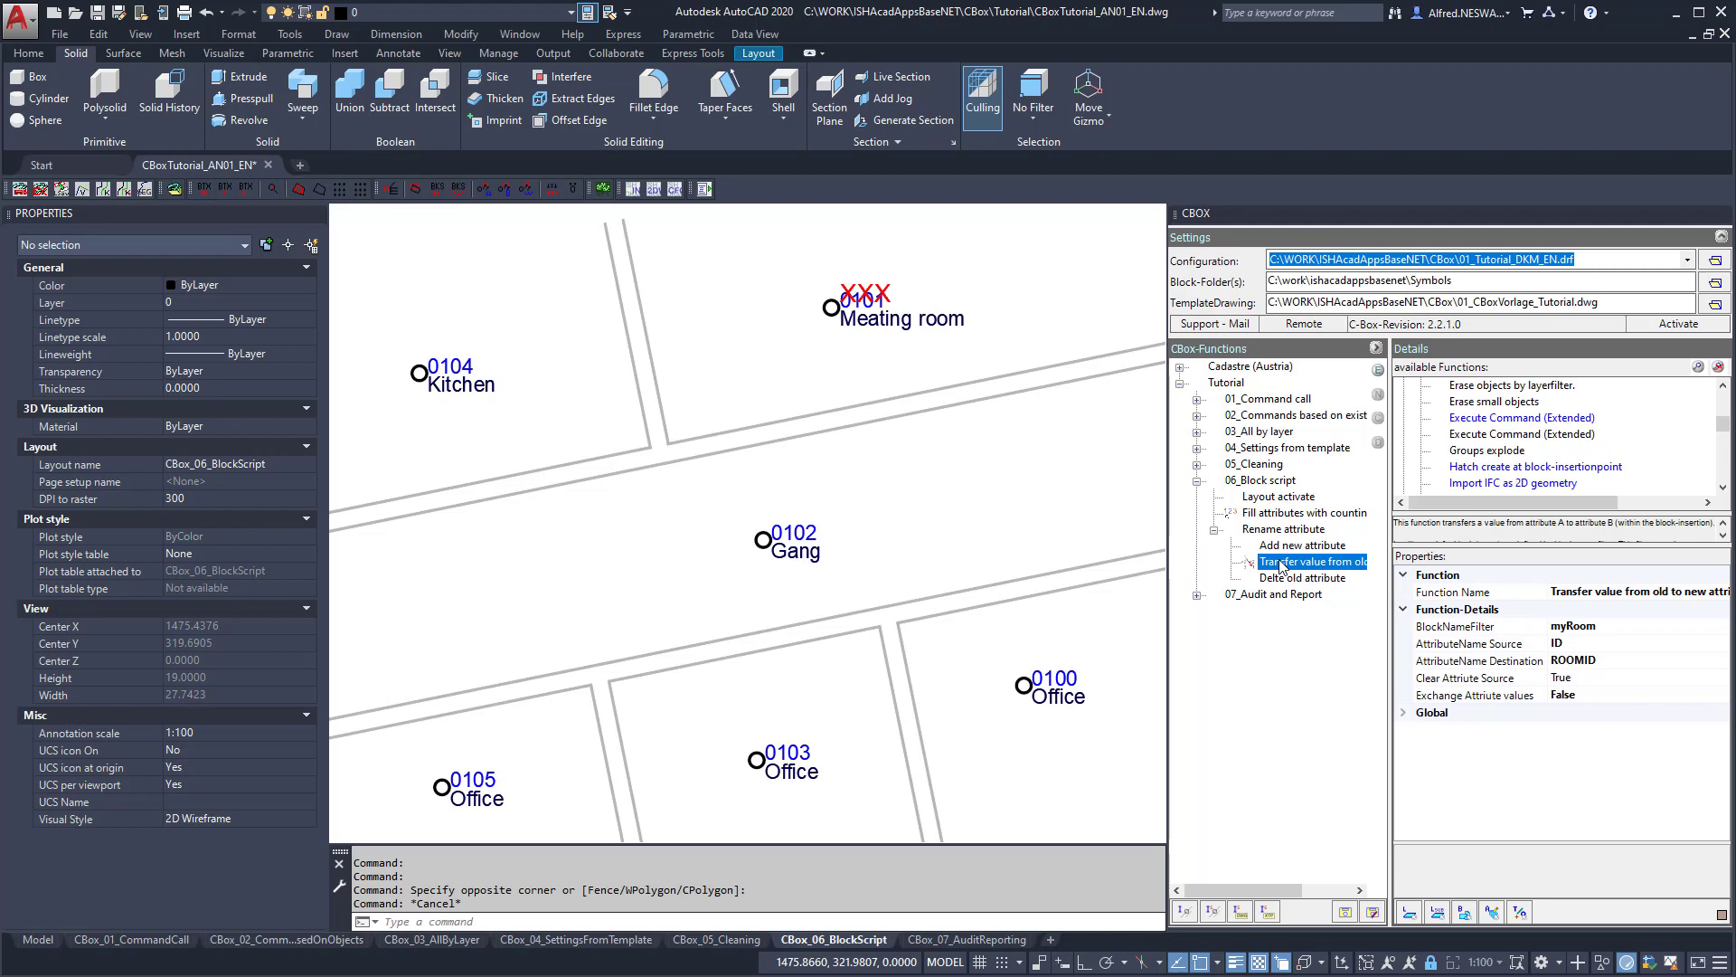
click(1512, 627)
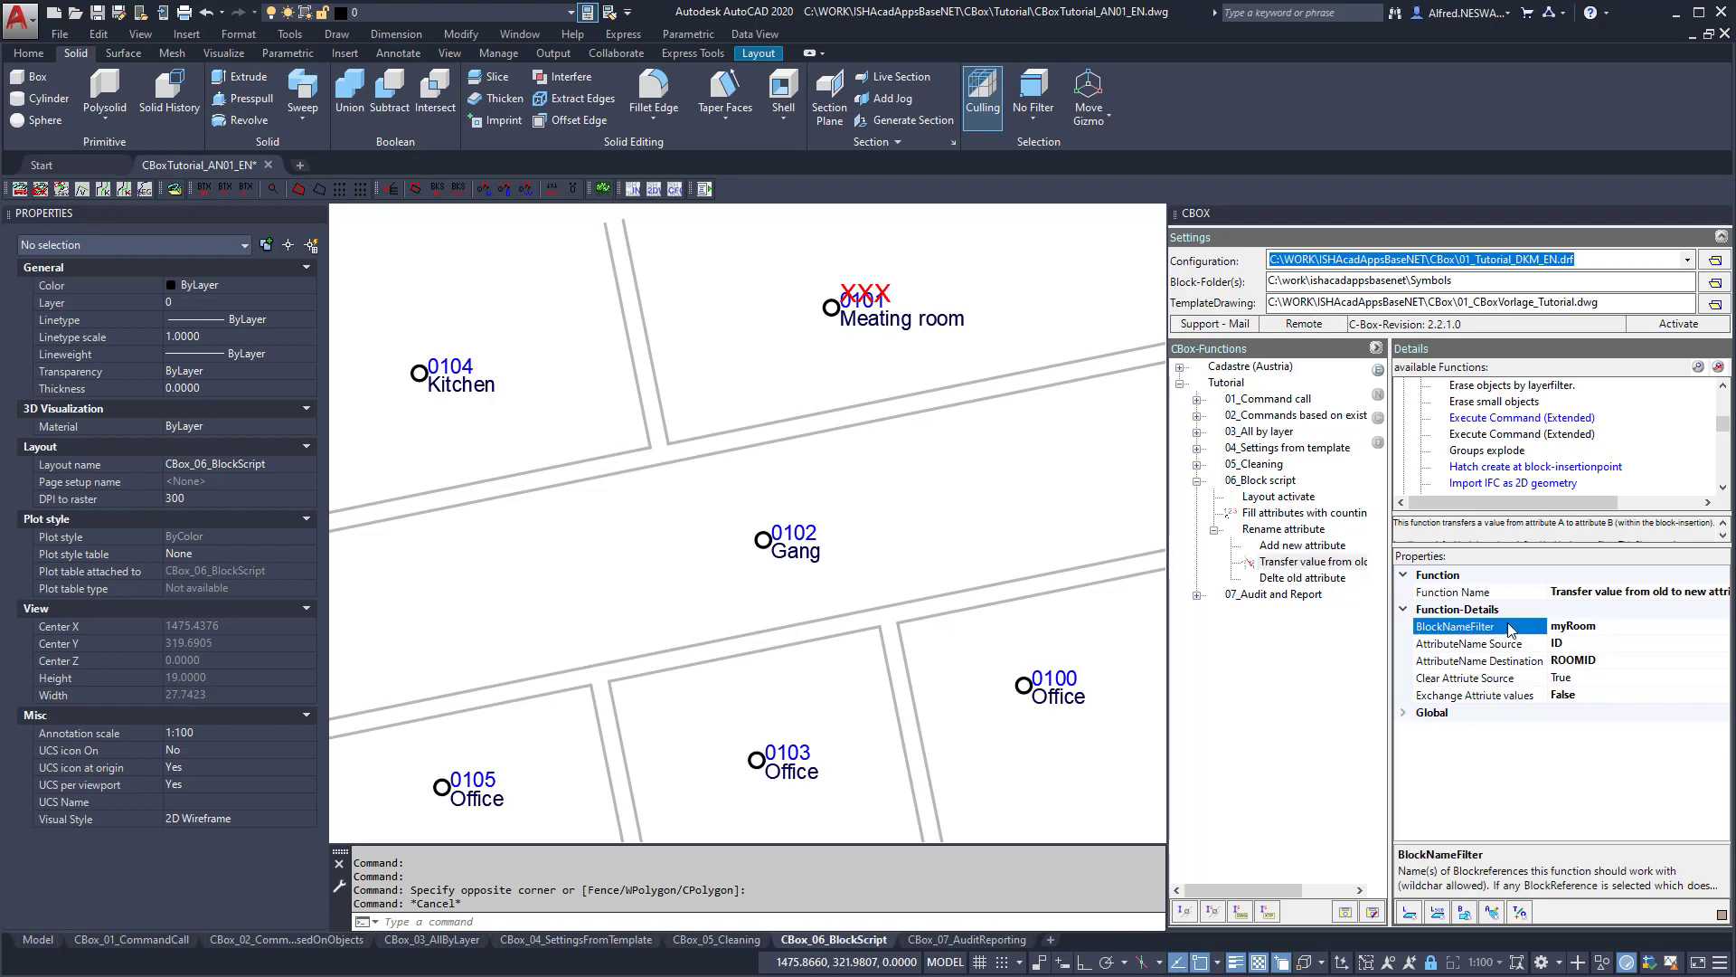
click(1610, 625)
click(1566, 644)
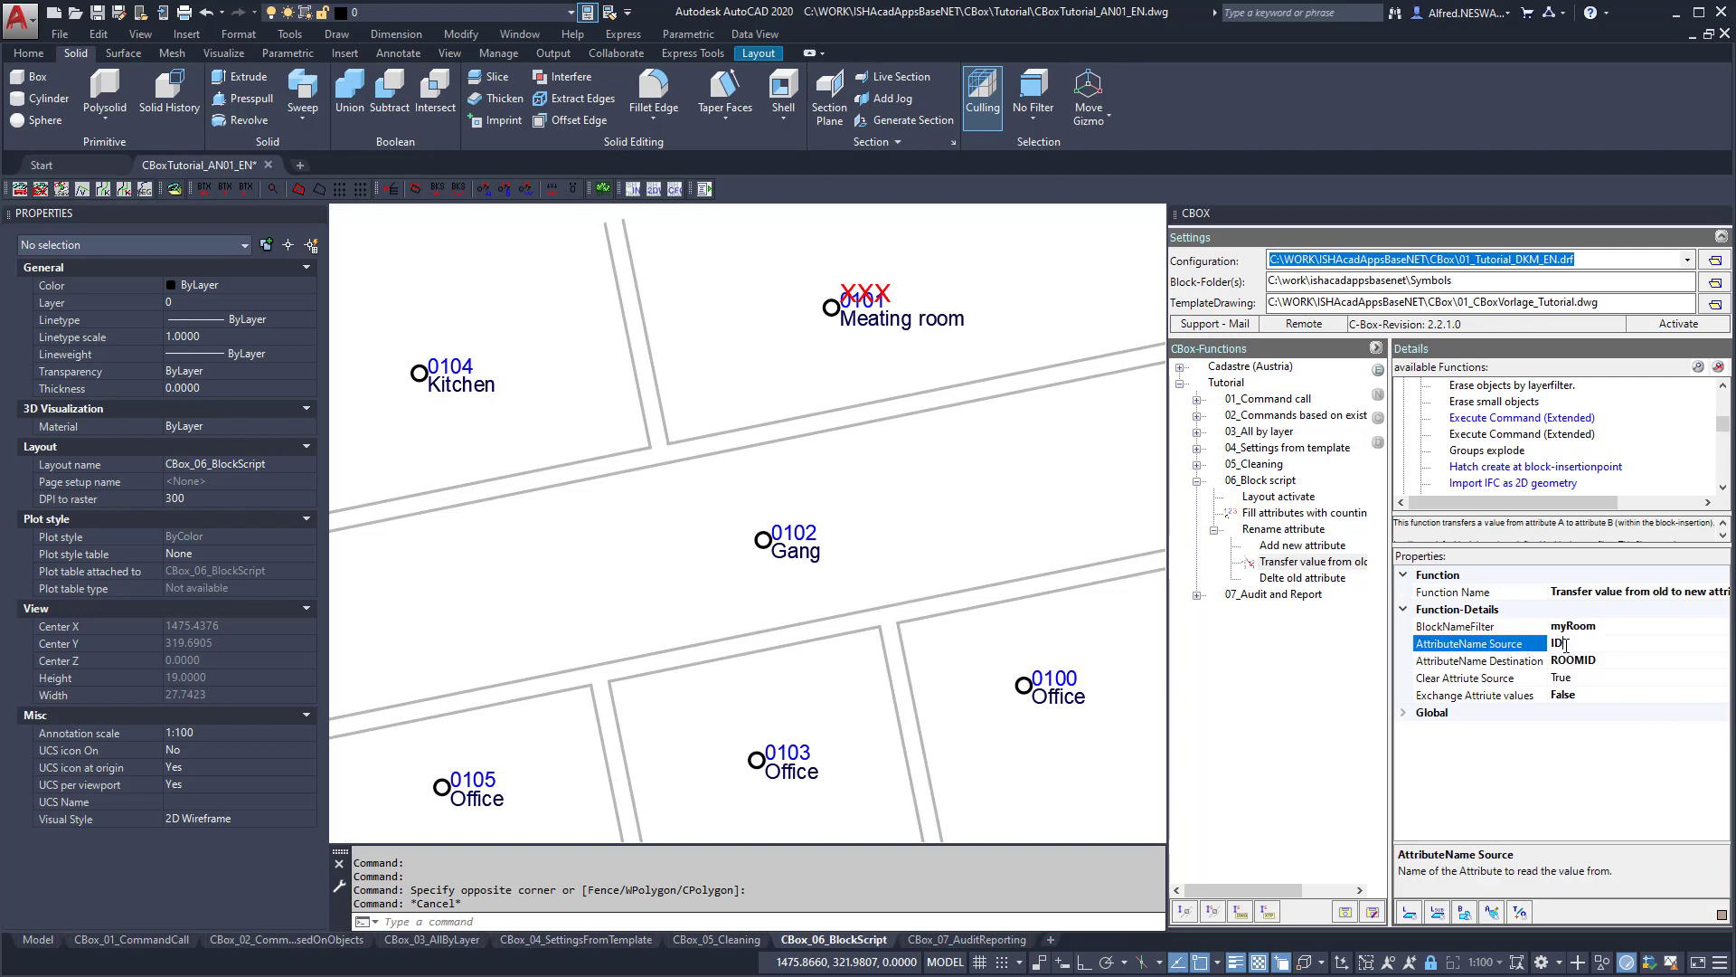
drag(1565, 644, 1534, 642)
click(1617, 661)
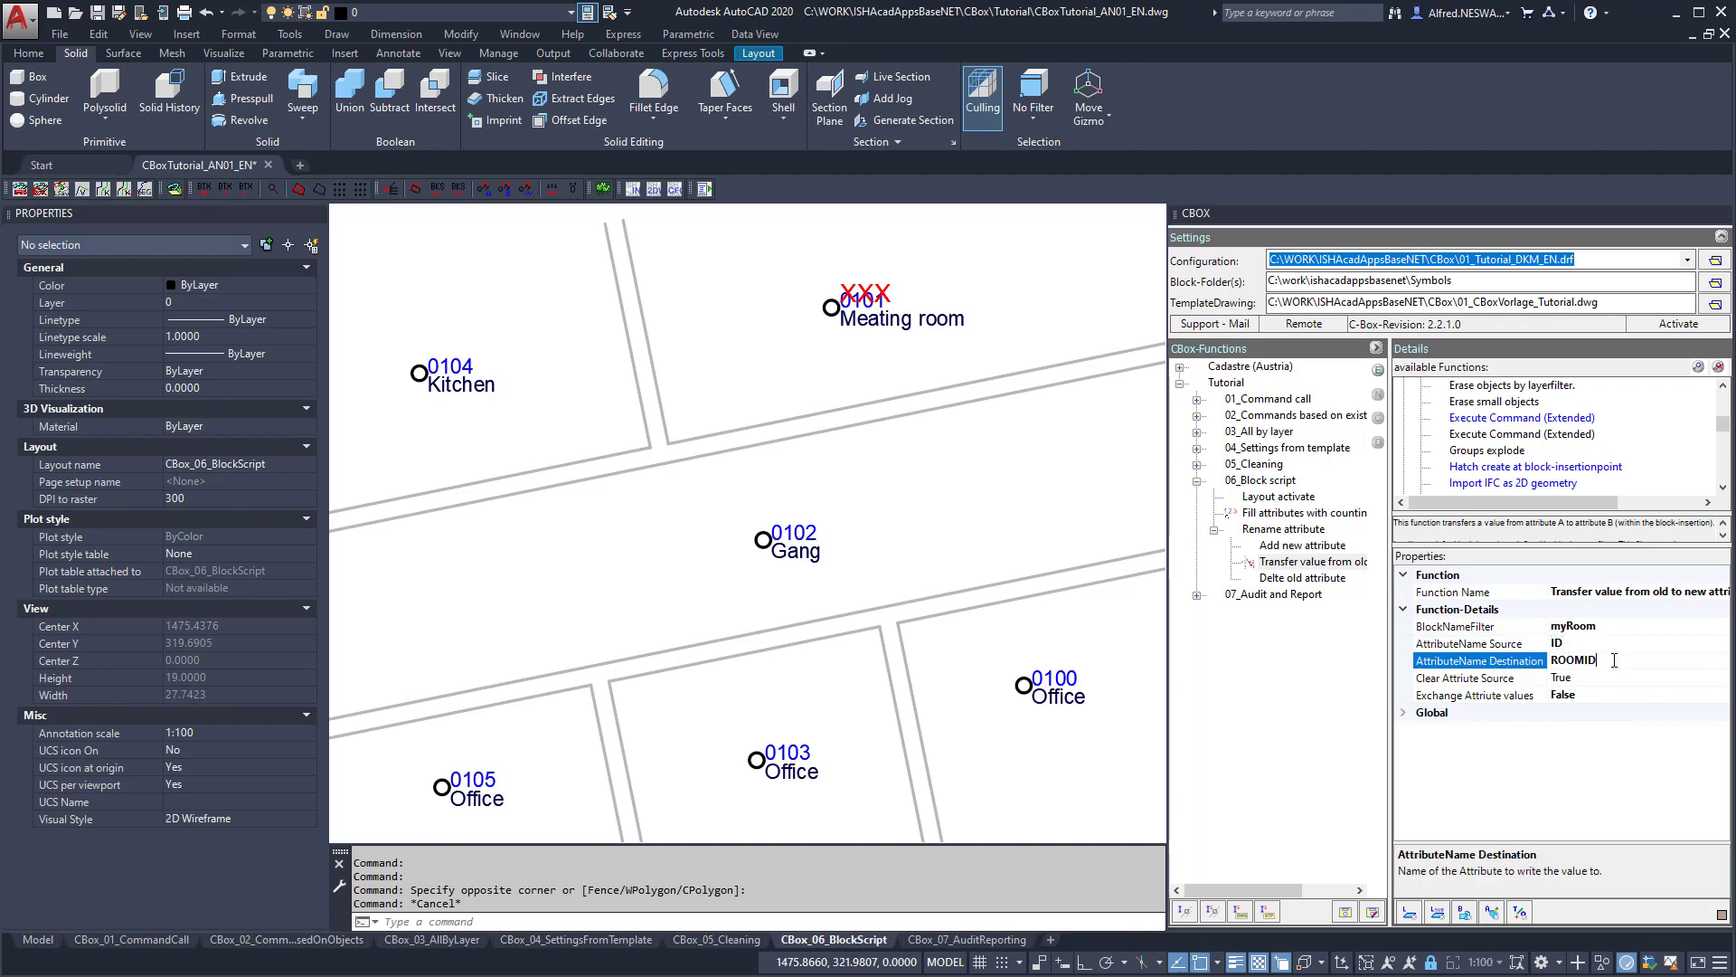
Check the Meating room block's ID and ROOMID attributes, and transfer the room blocks' ID values to ROOMID.
click(887, 318)
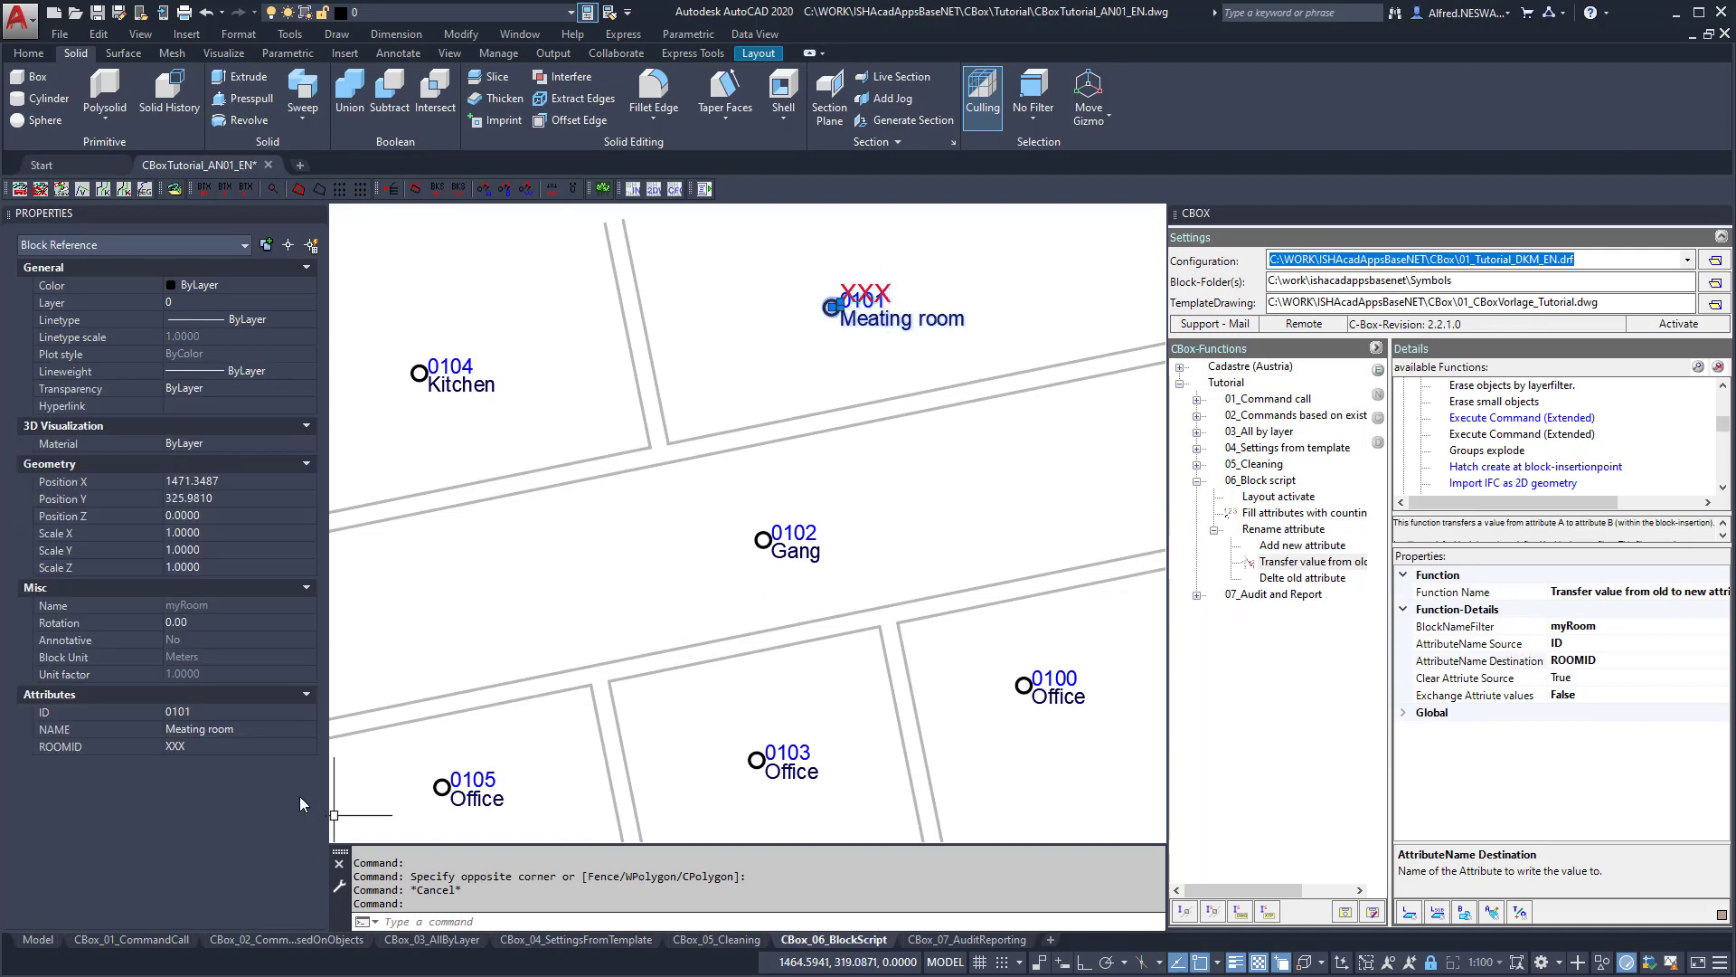
click(202, 710)
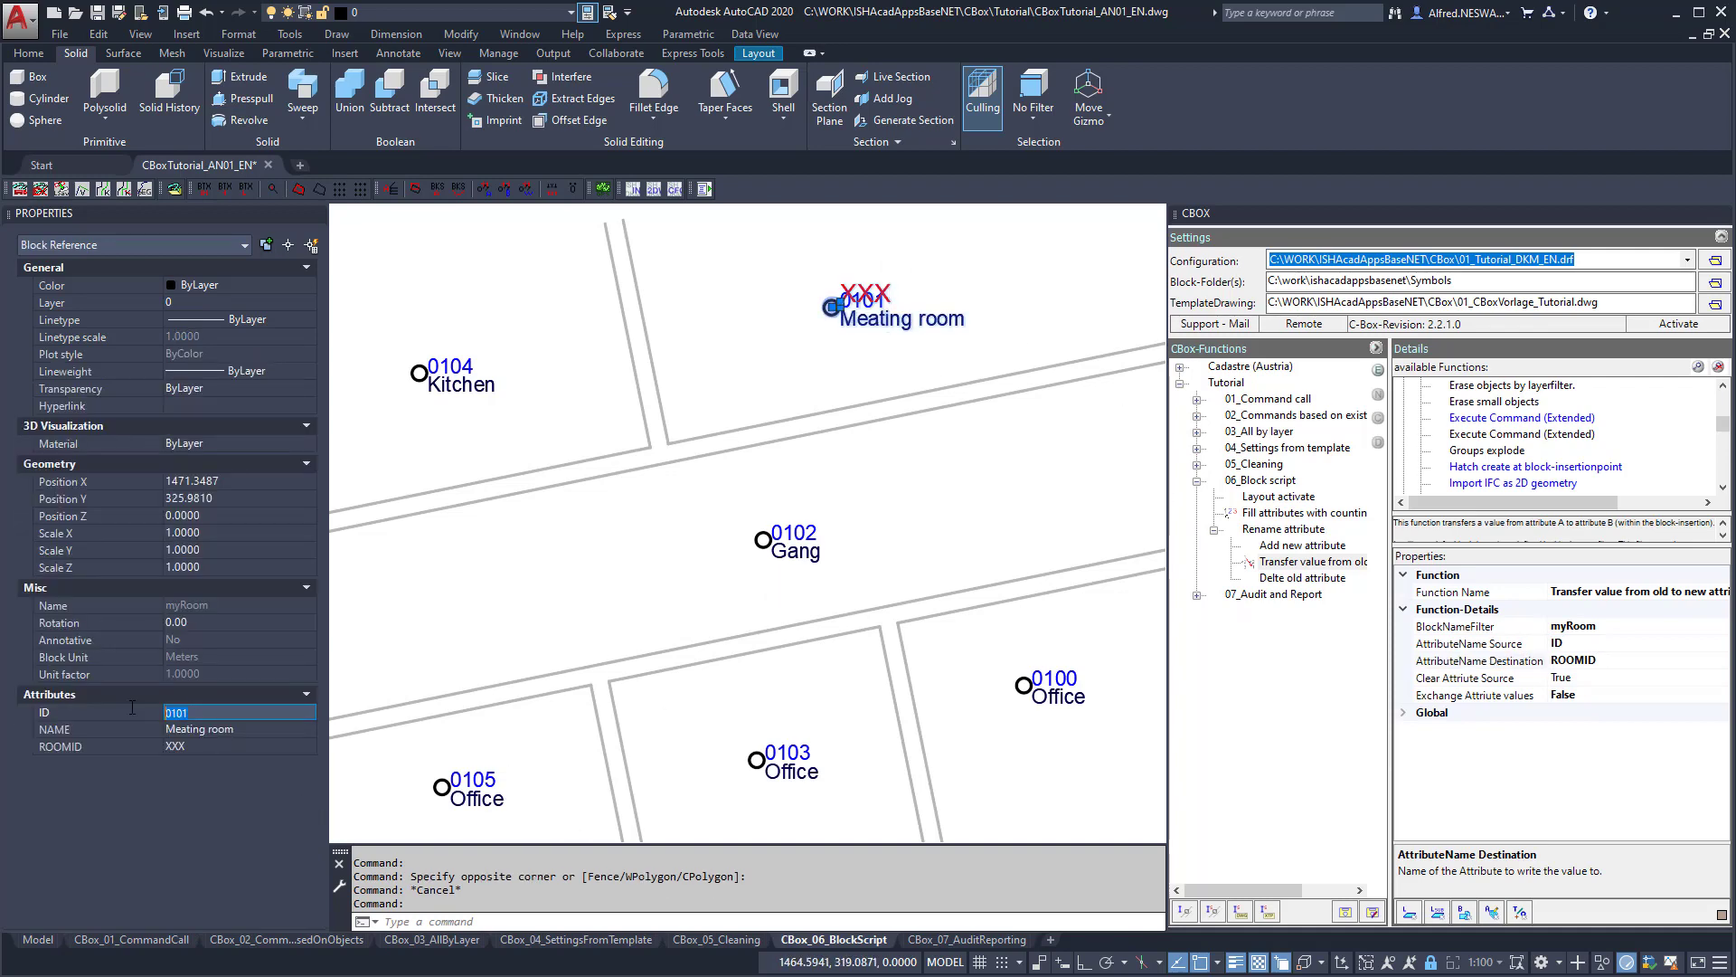
click(201, 746)
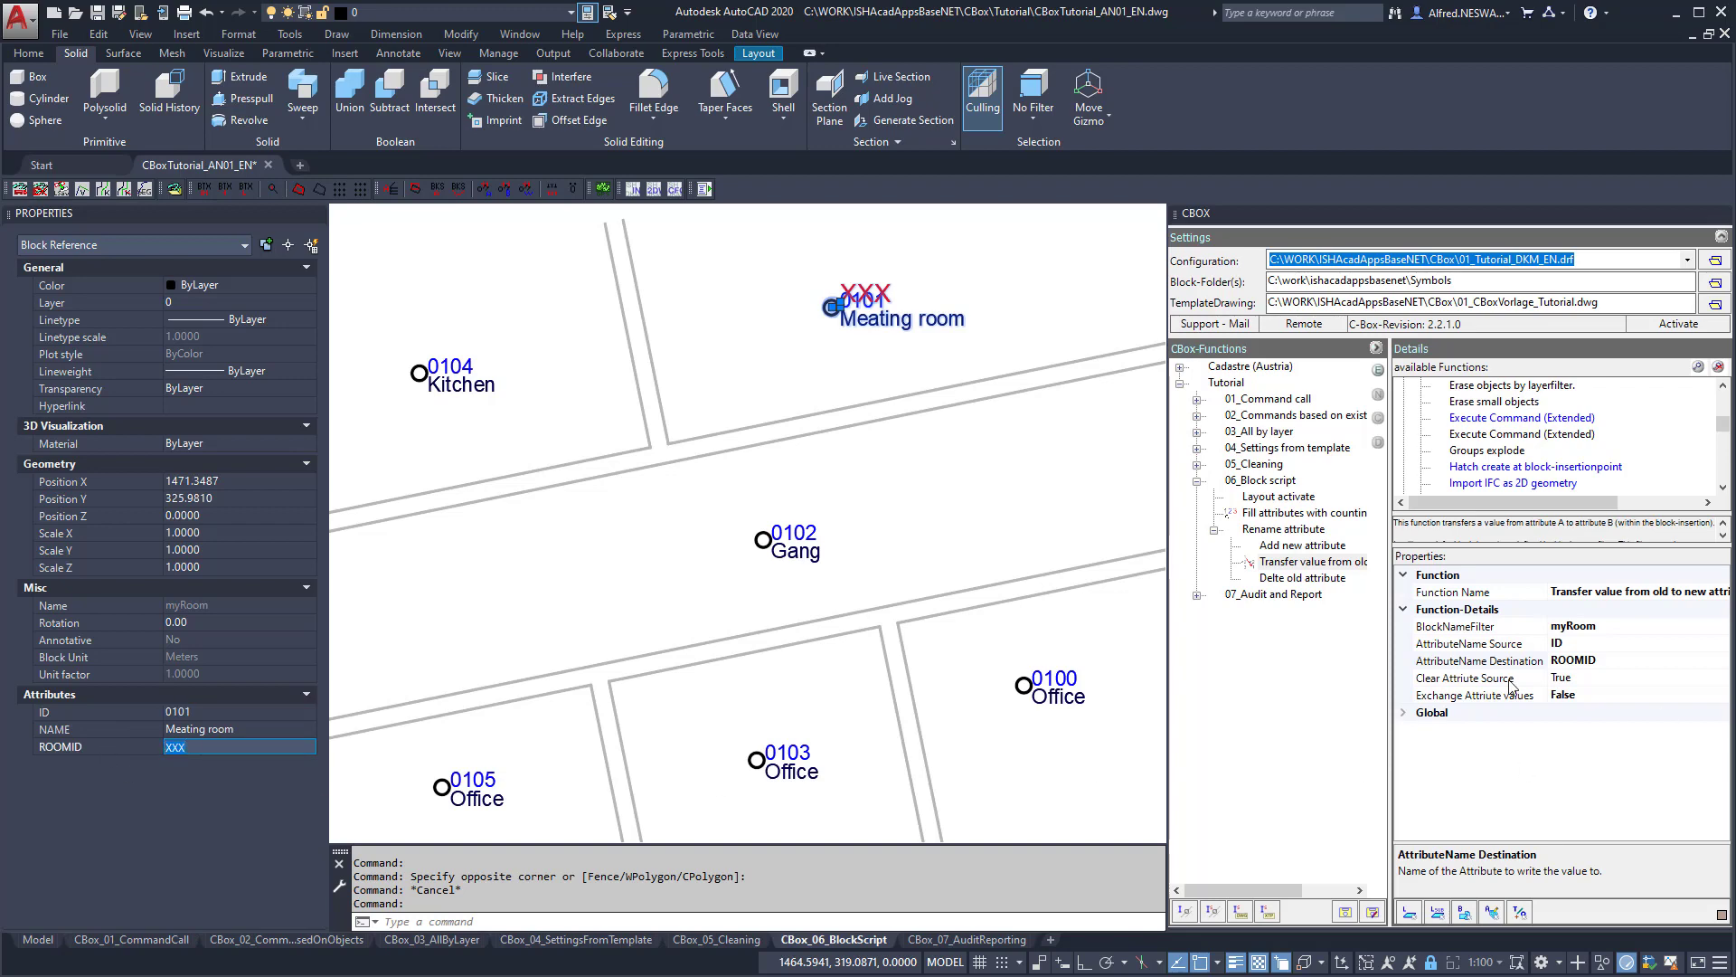
click(930, 460)
key(Escape)
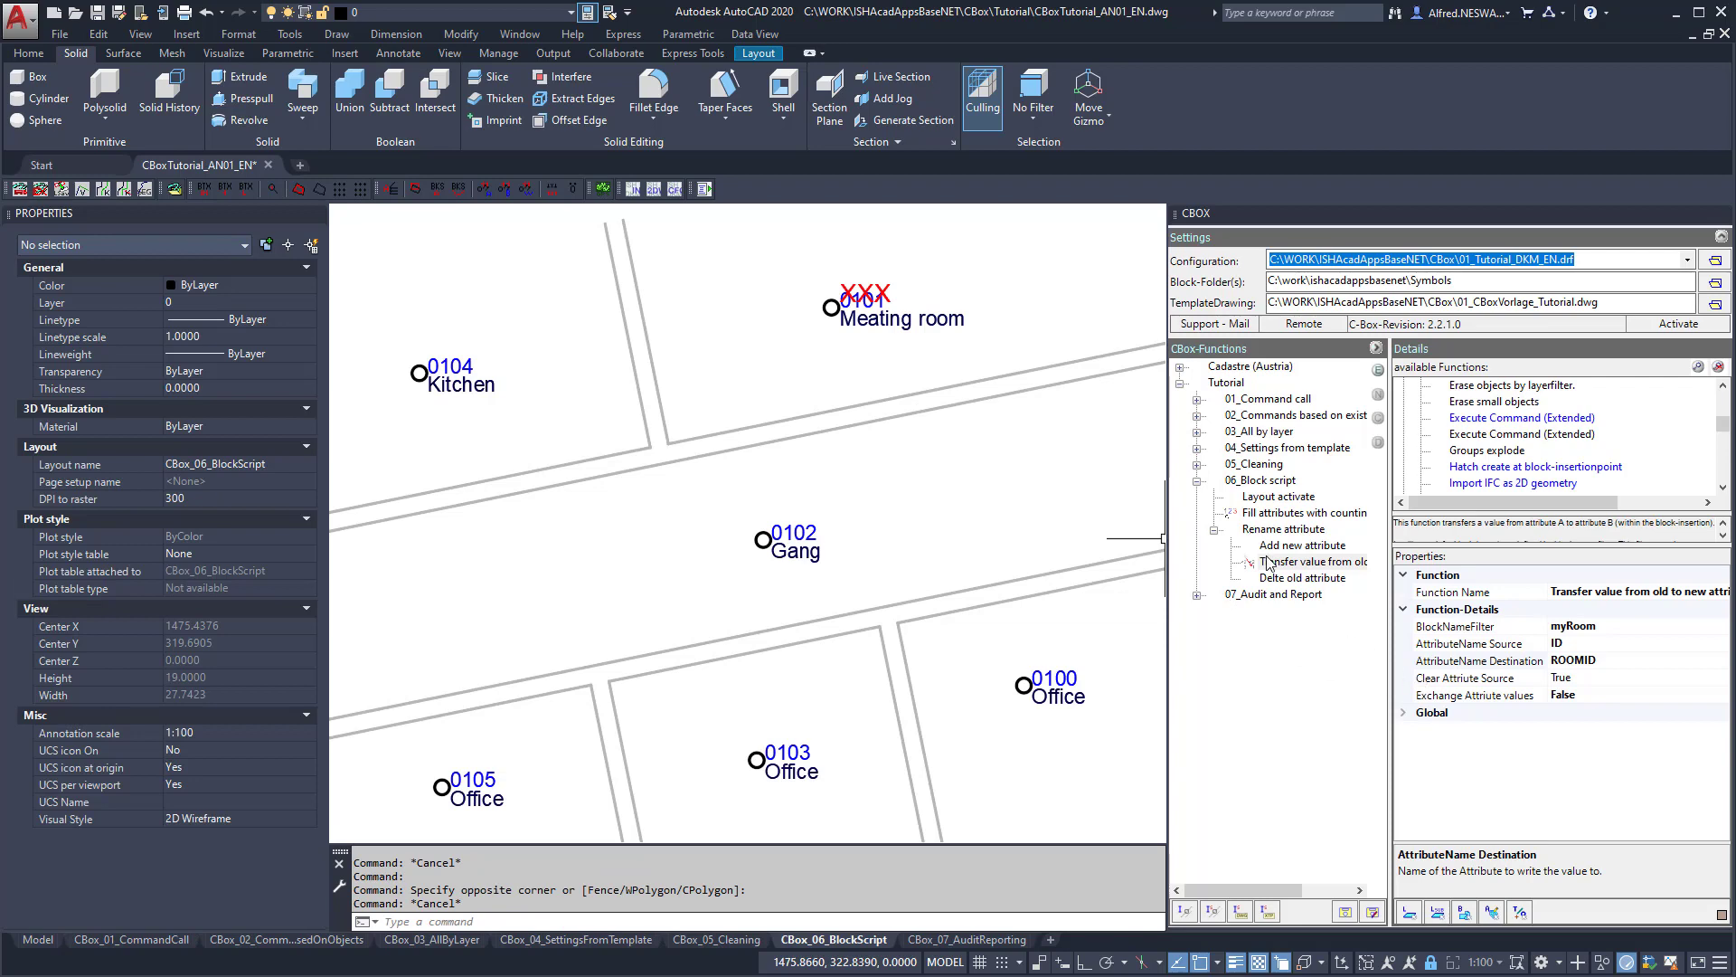
drag(1268, 561, 1017, 483)
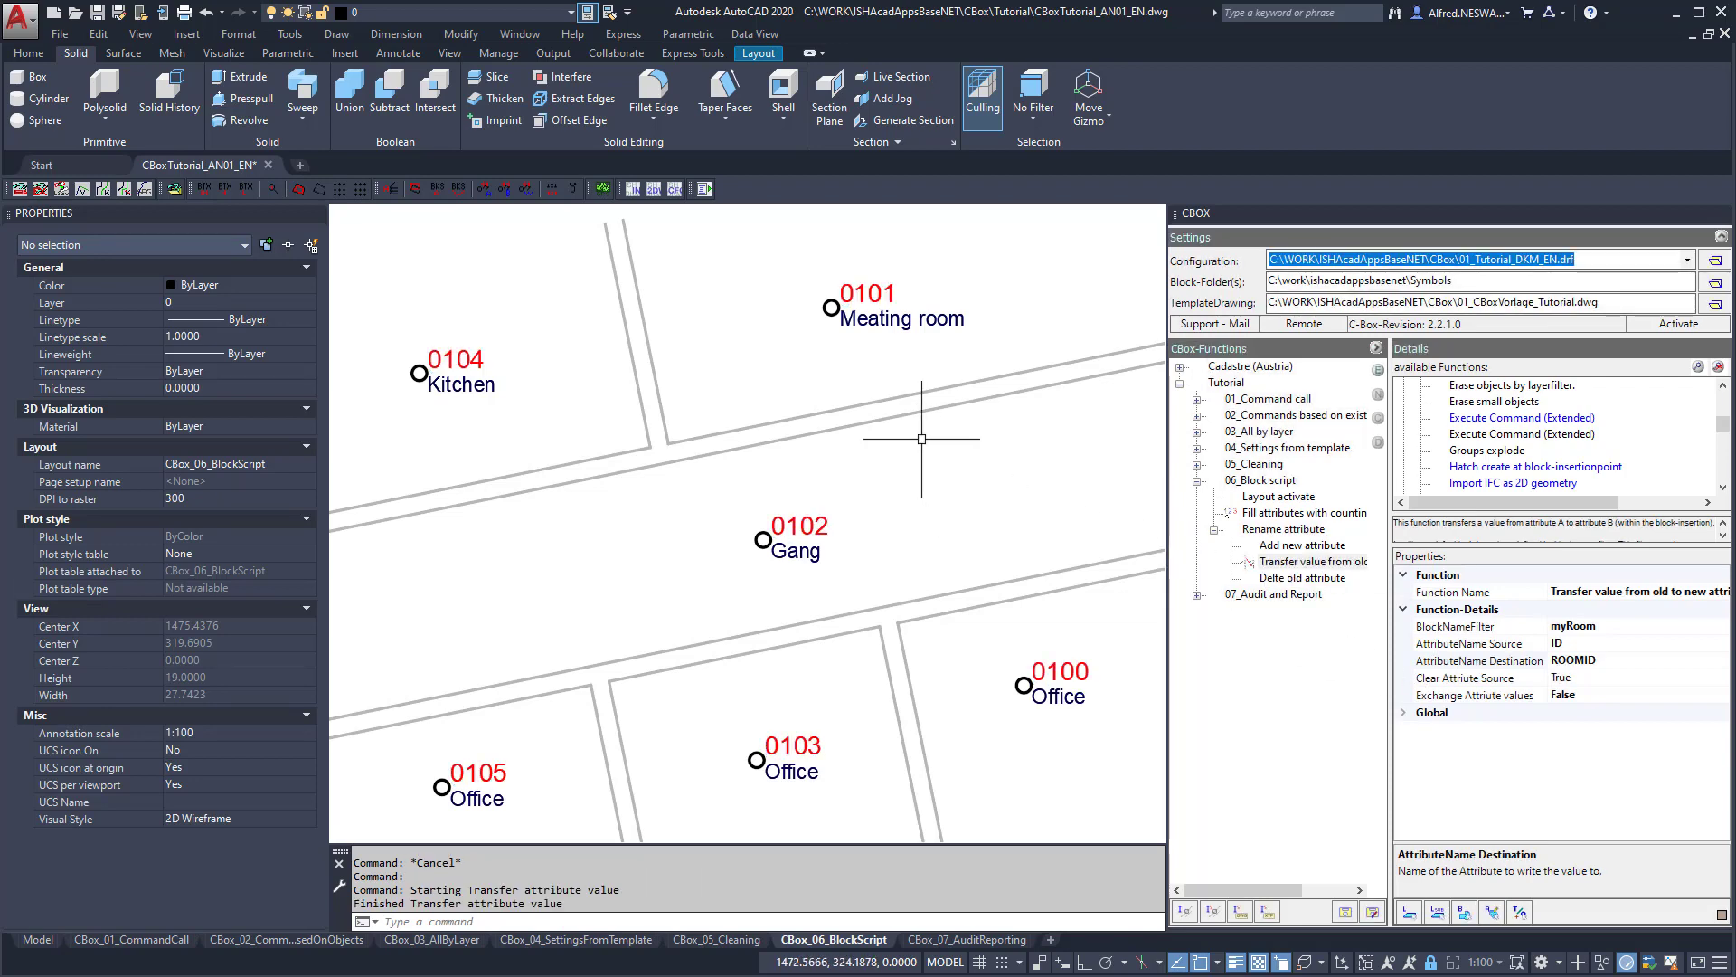
Inspect the Meating room block's ID and ROOMID attributes against the Clear Attribute Source setting.
click(854, 288)
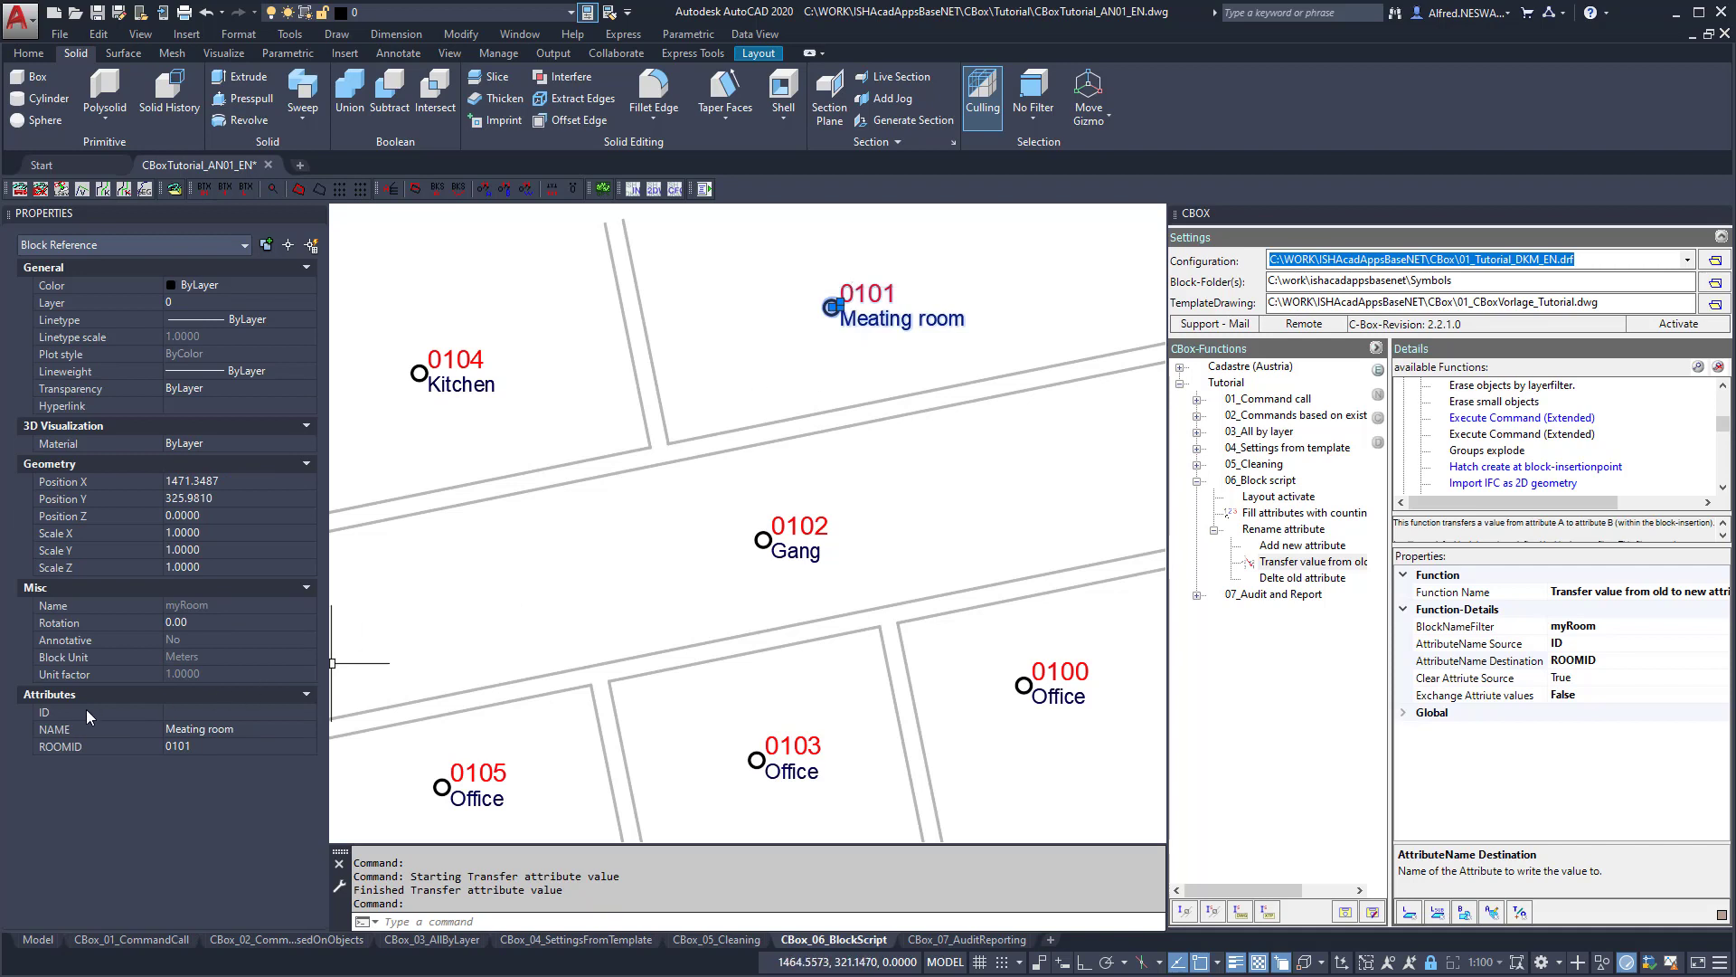
click(170, 710)
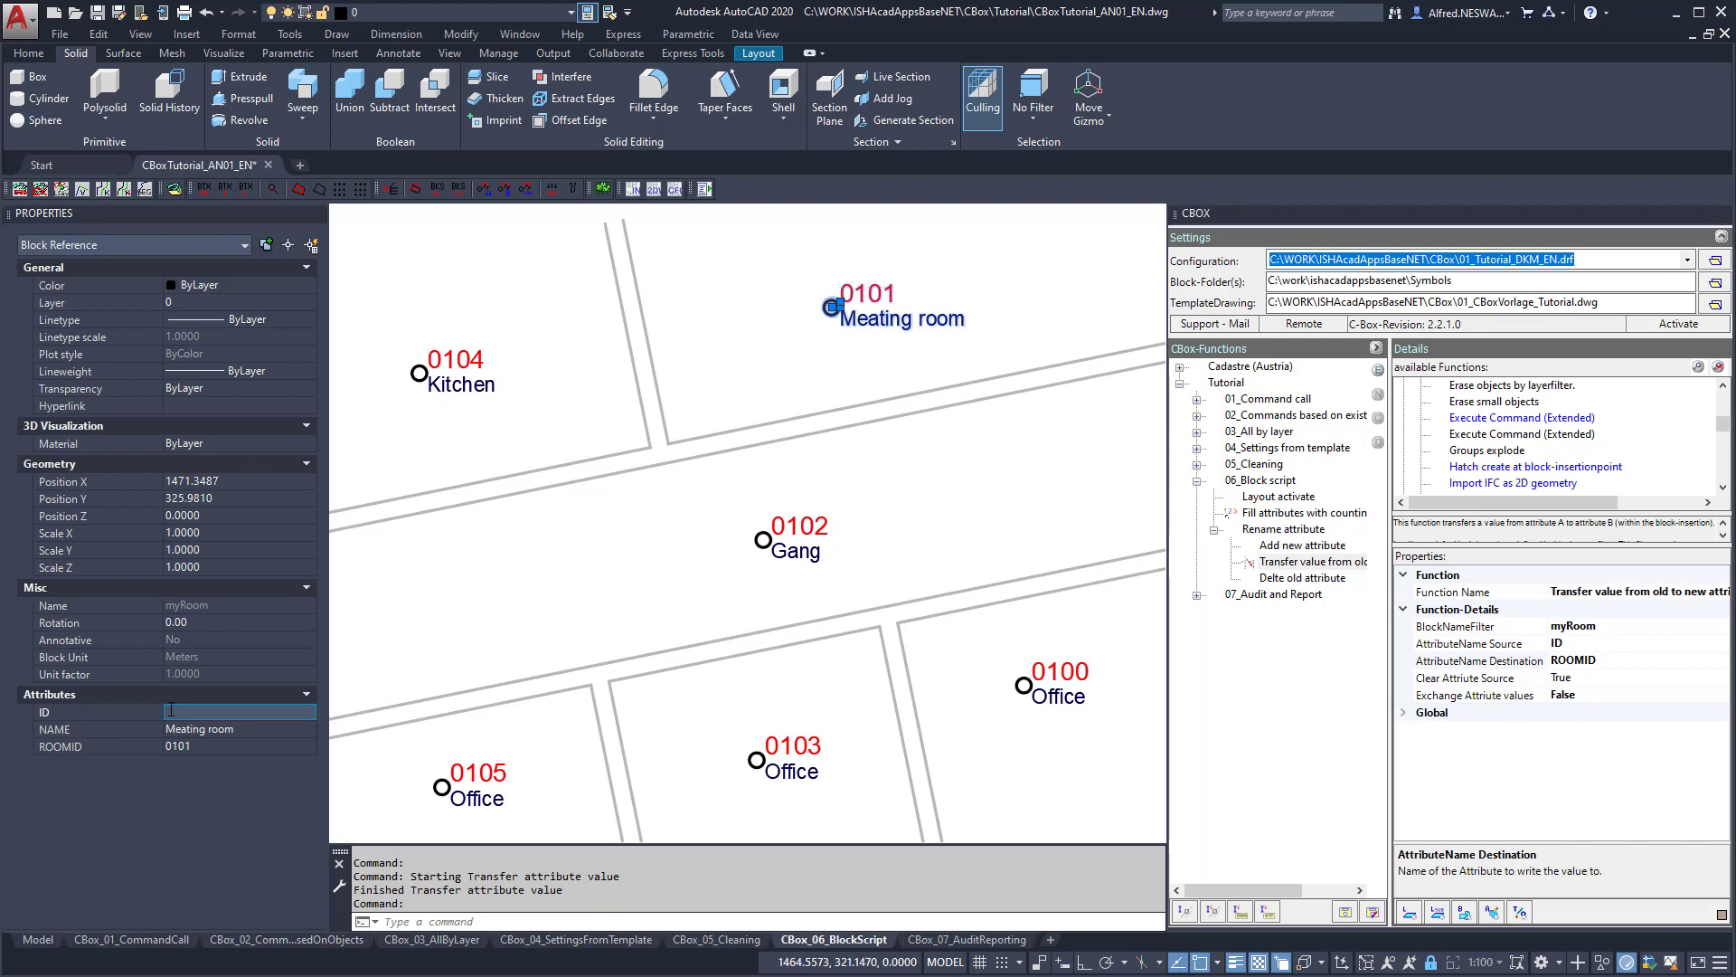
click(1529, 684)
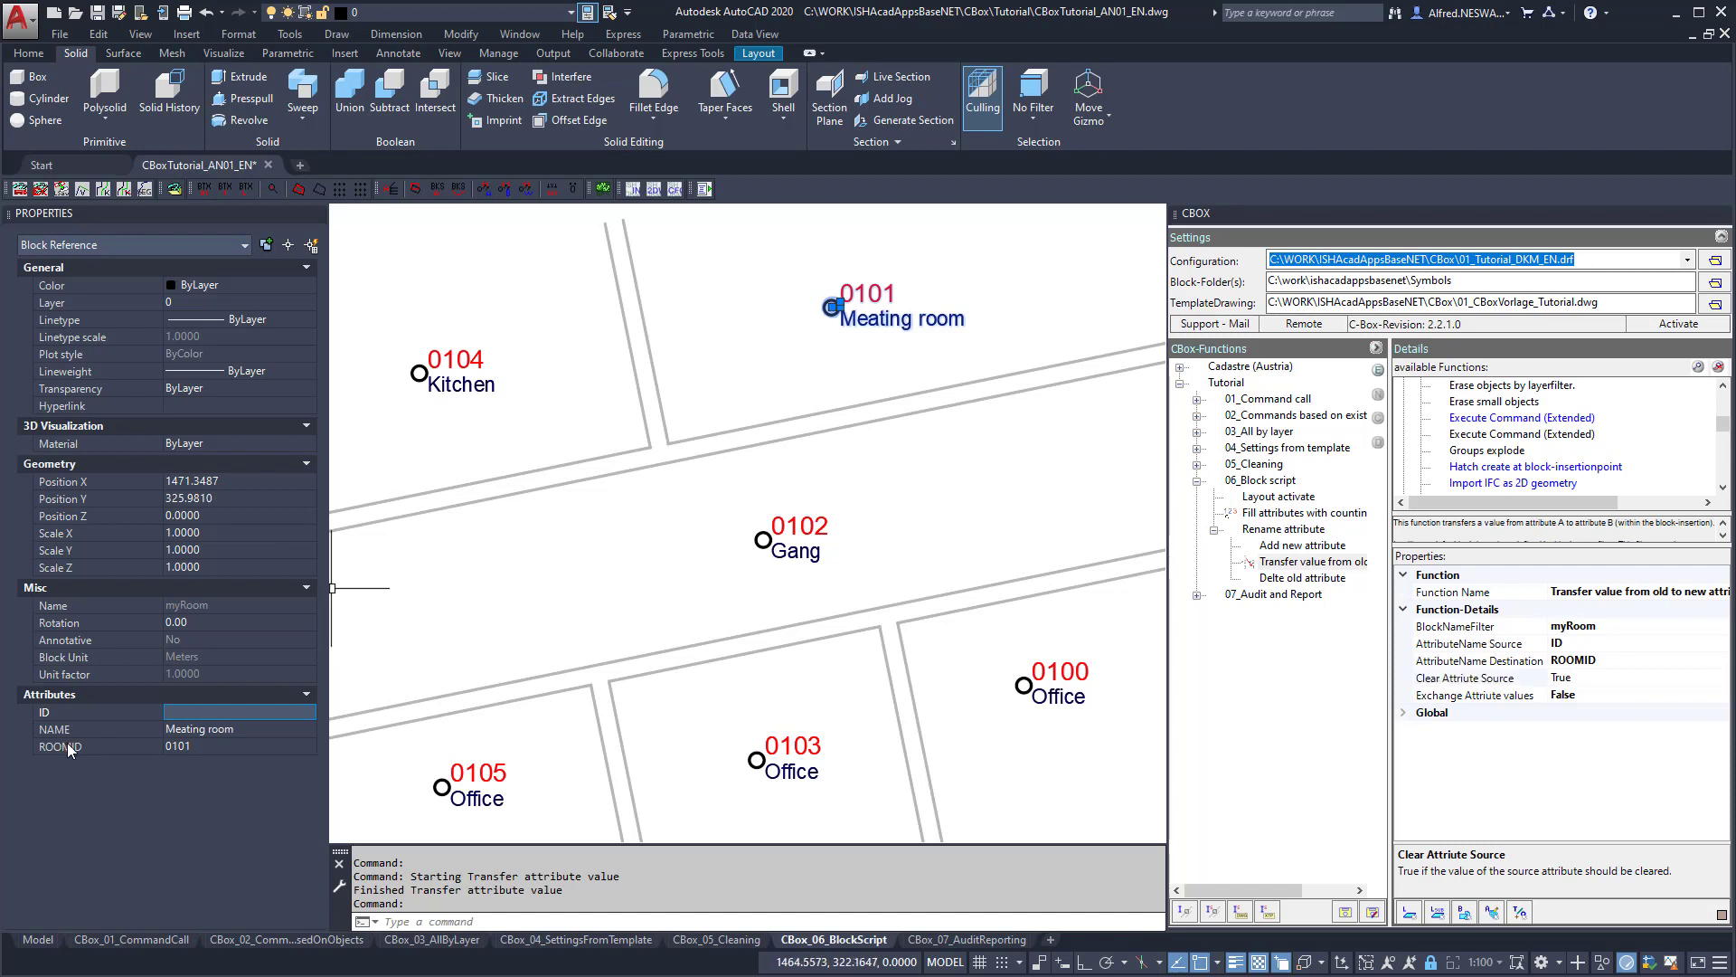
click(191, 746)
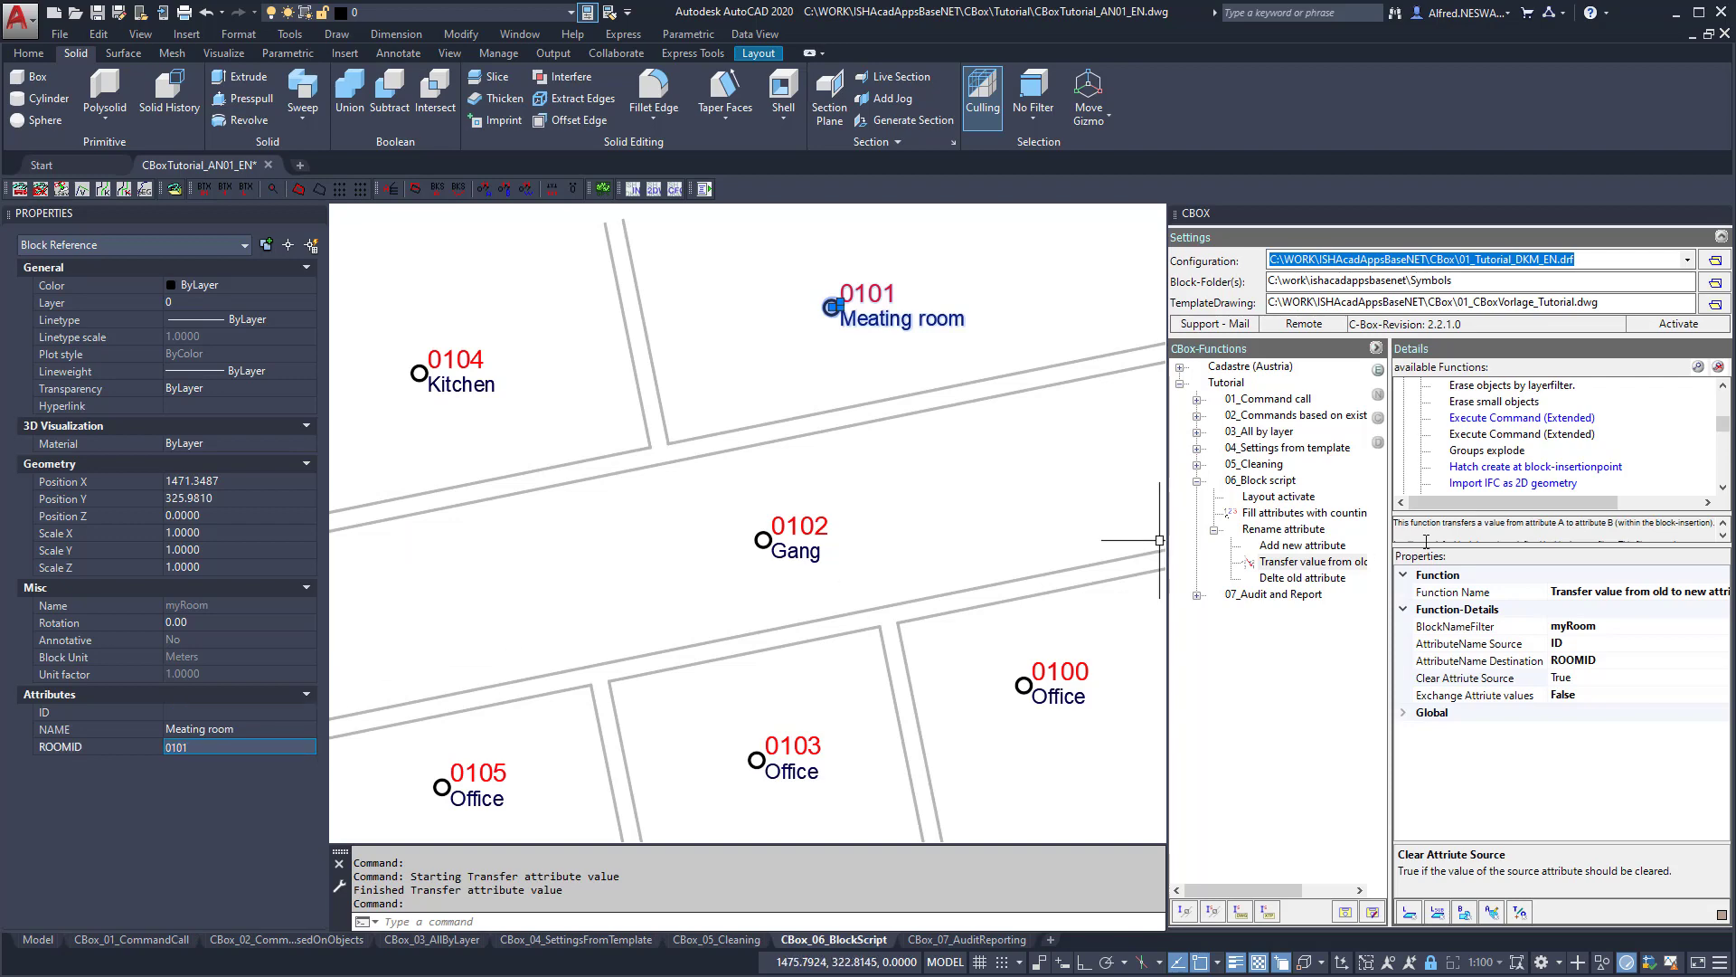
key(Escape)
Delete the ID attribute from the myRoom blocks with the Delte old attribute function and check the Meating room block's attributes.
click(1281, 582)
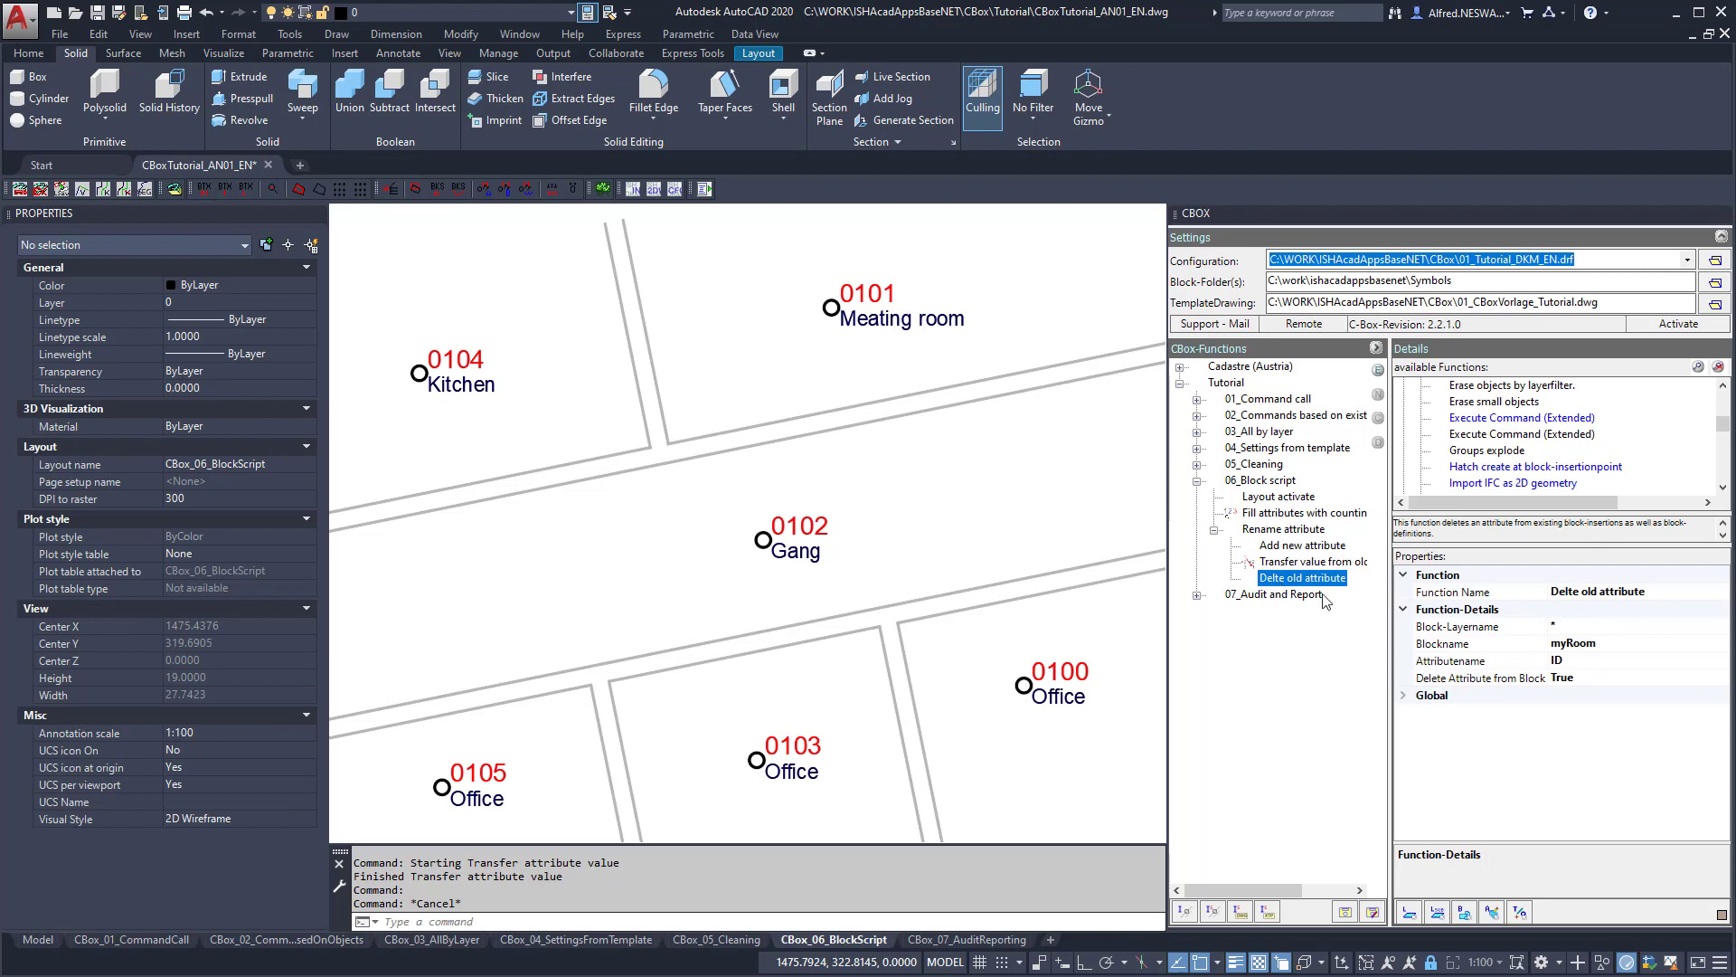
click(1578, 643)
click(1578, 643)
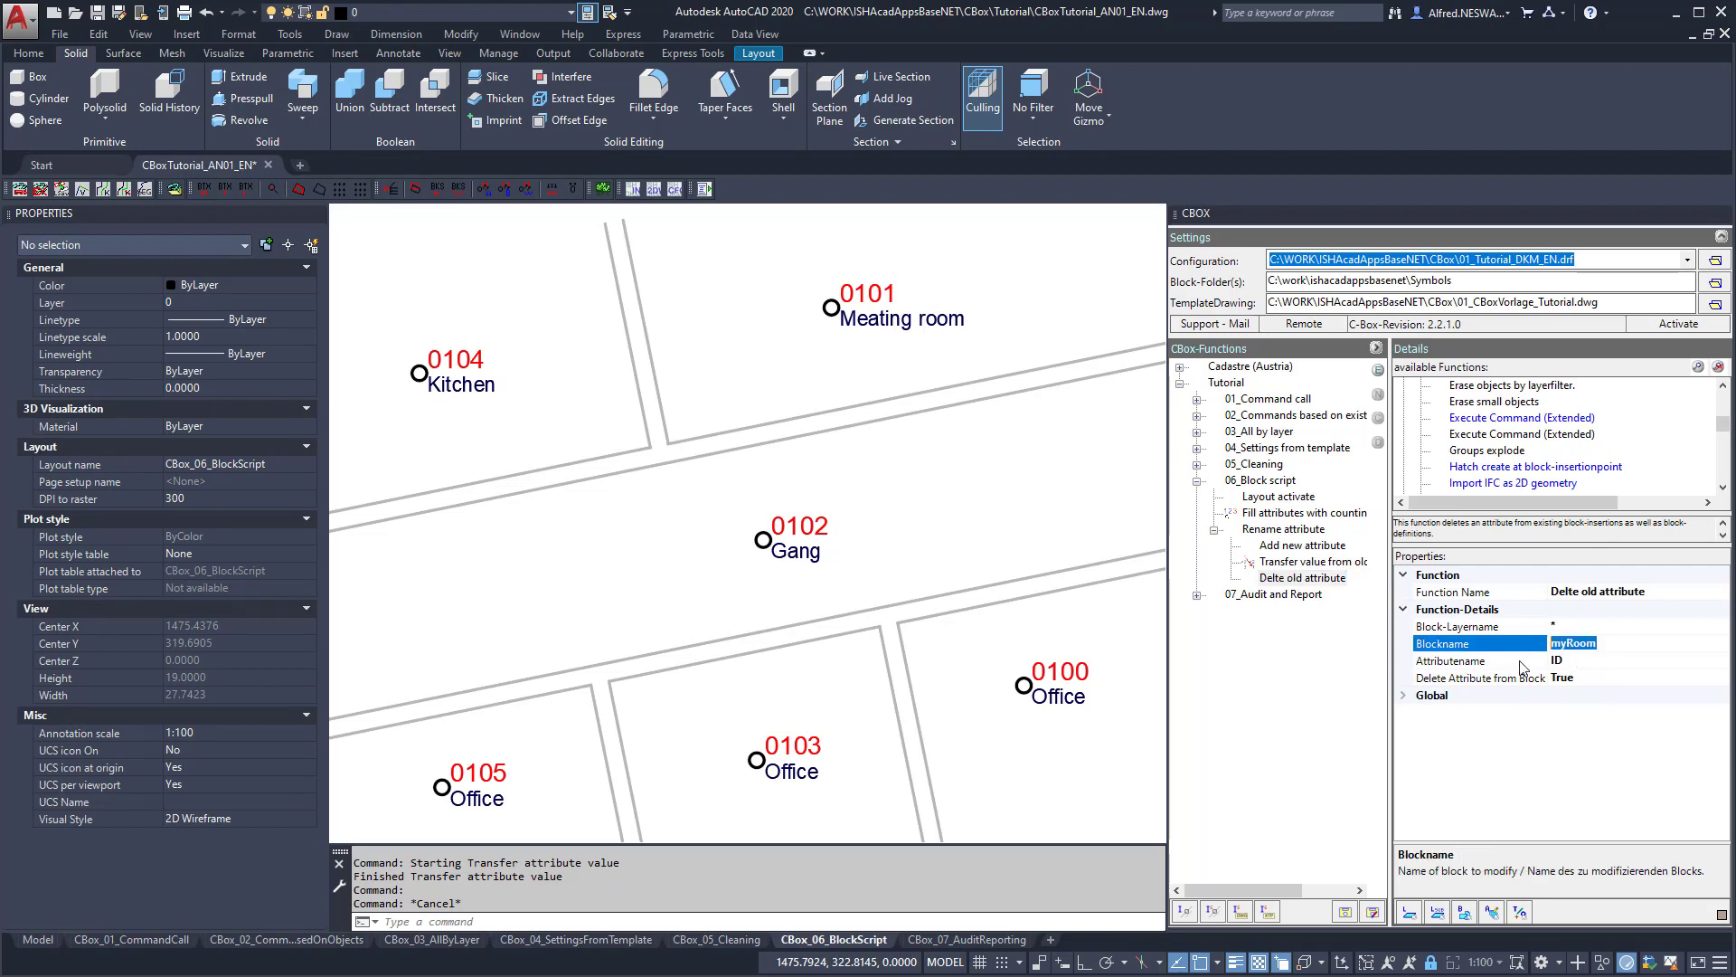
click(1574, 661)
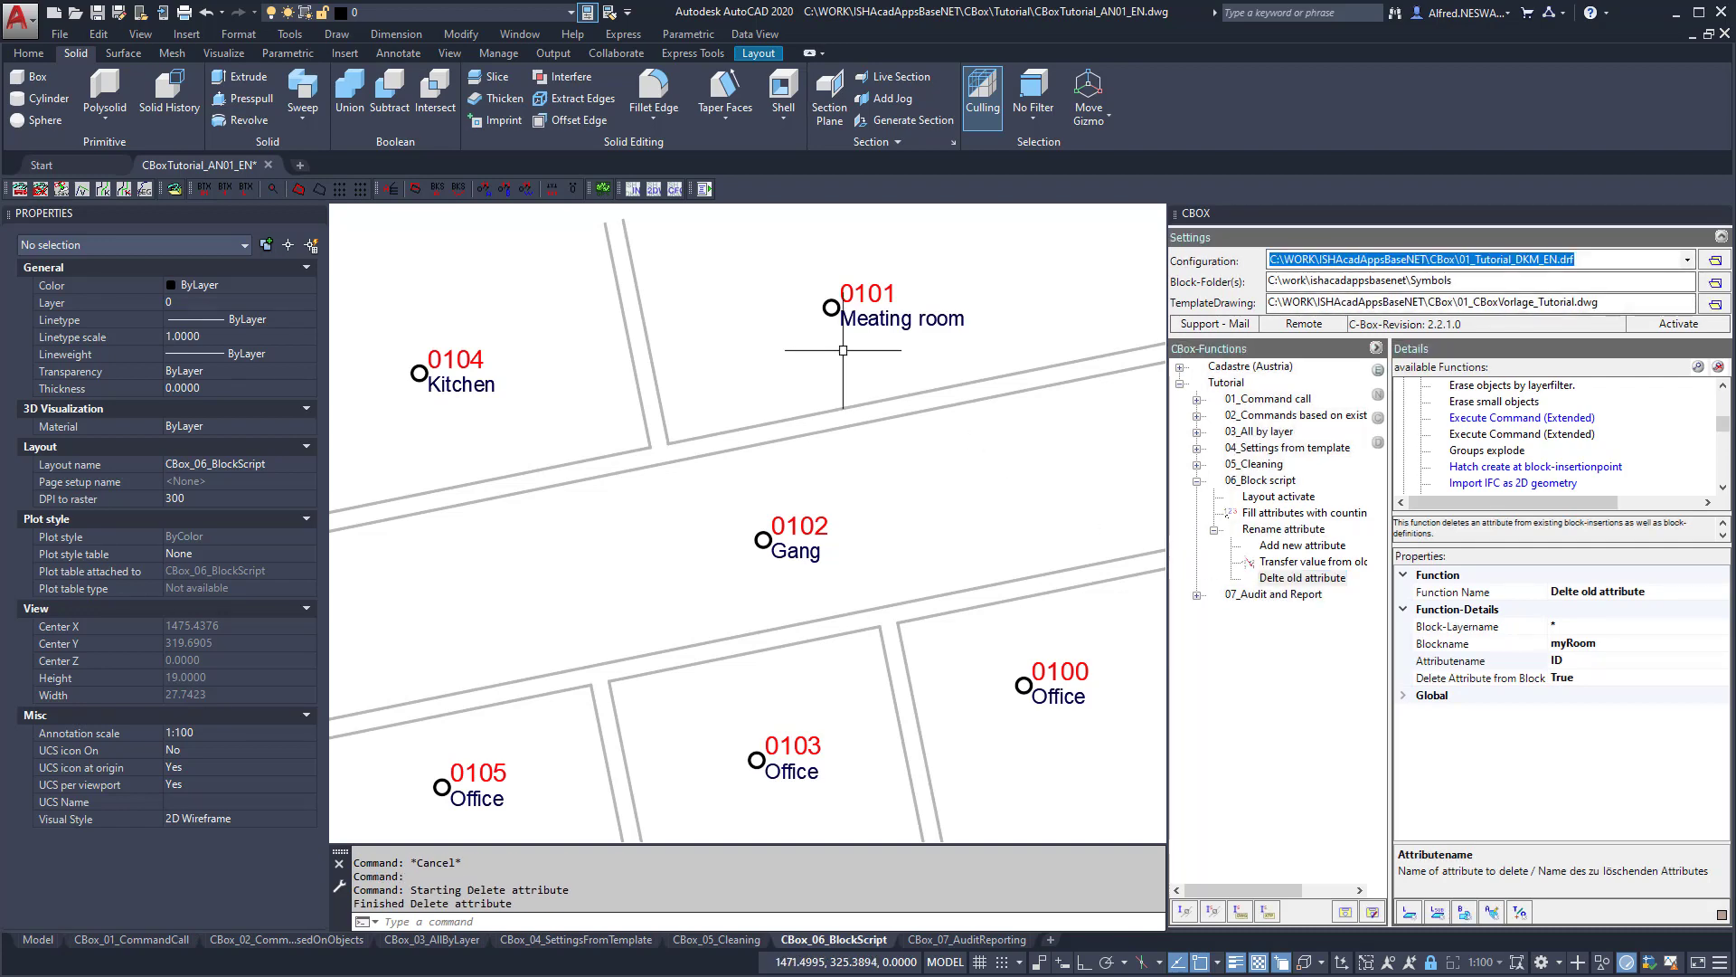
click(833, 308)
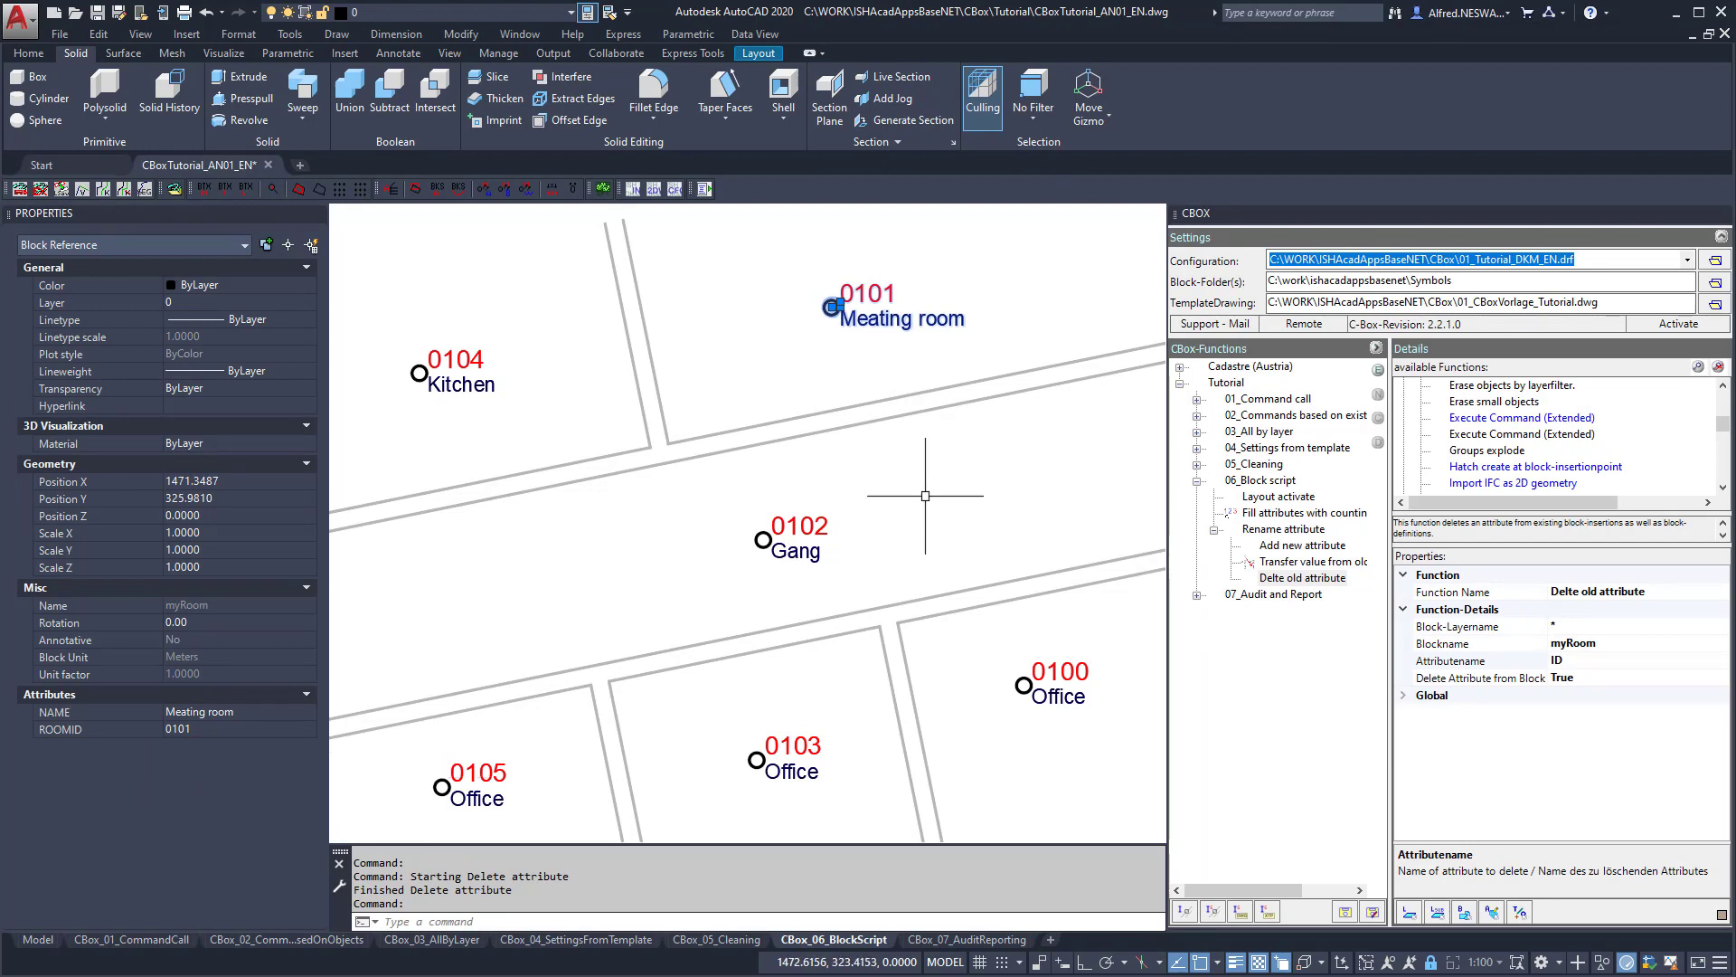
Undo the ID deletion, the value transfer and the ROOMID addition, checking the Kitchen block's attributes.
click(209, 12)
click(210, 12)
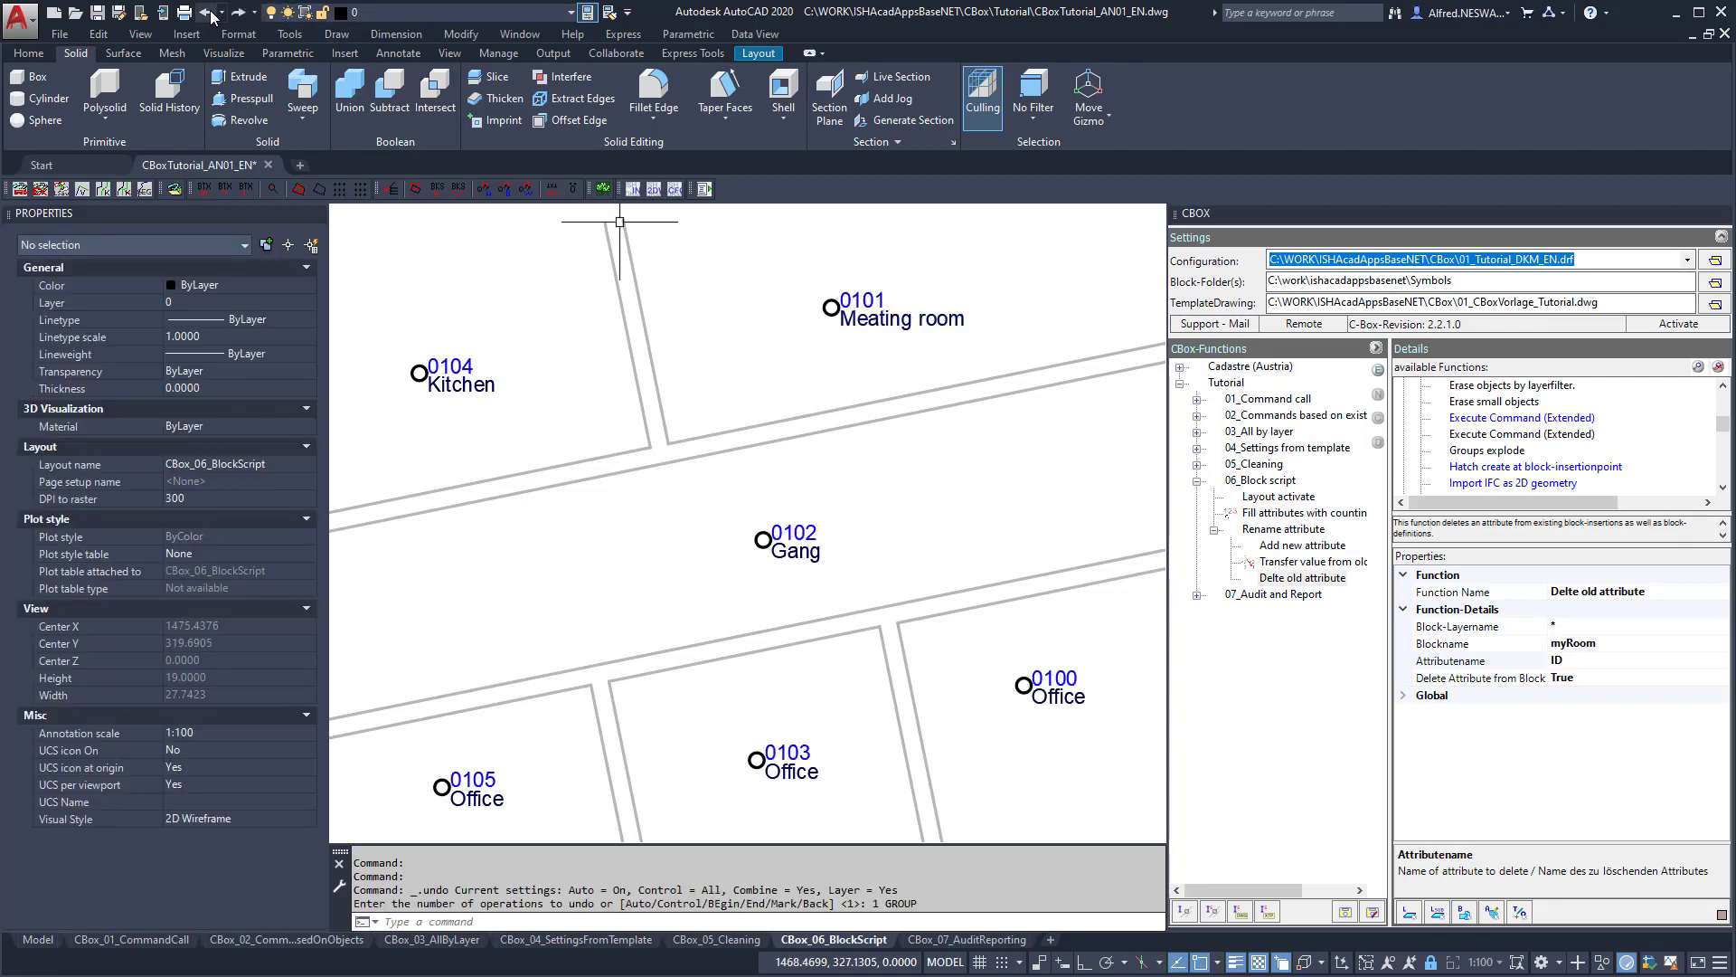
click(471, 374)
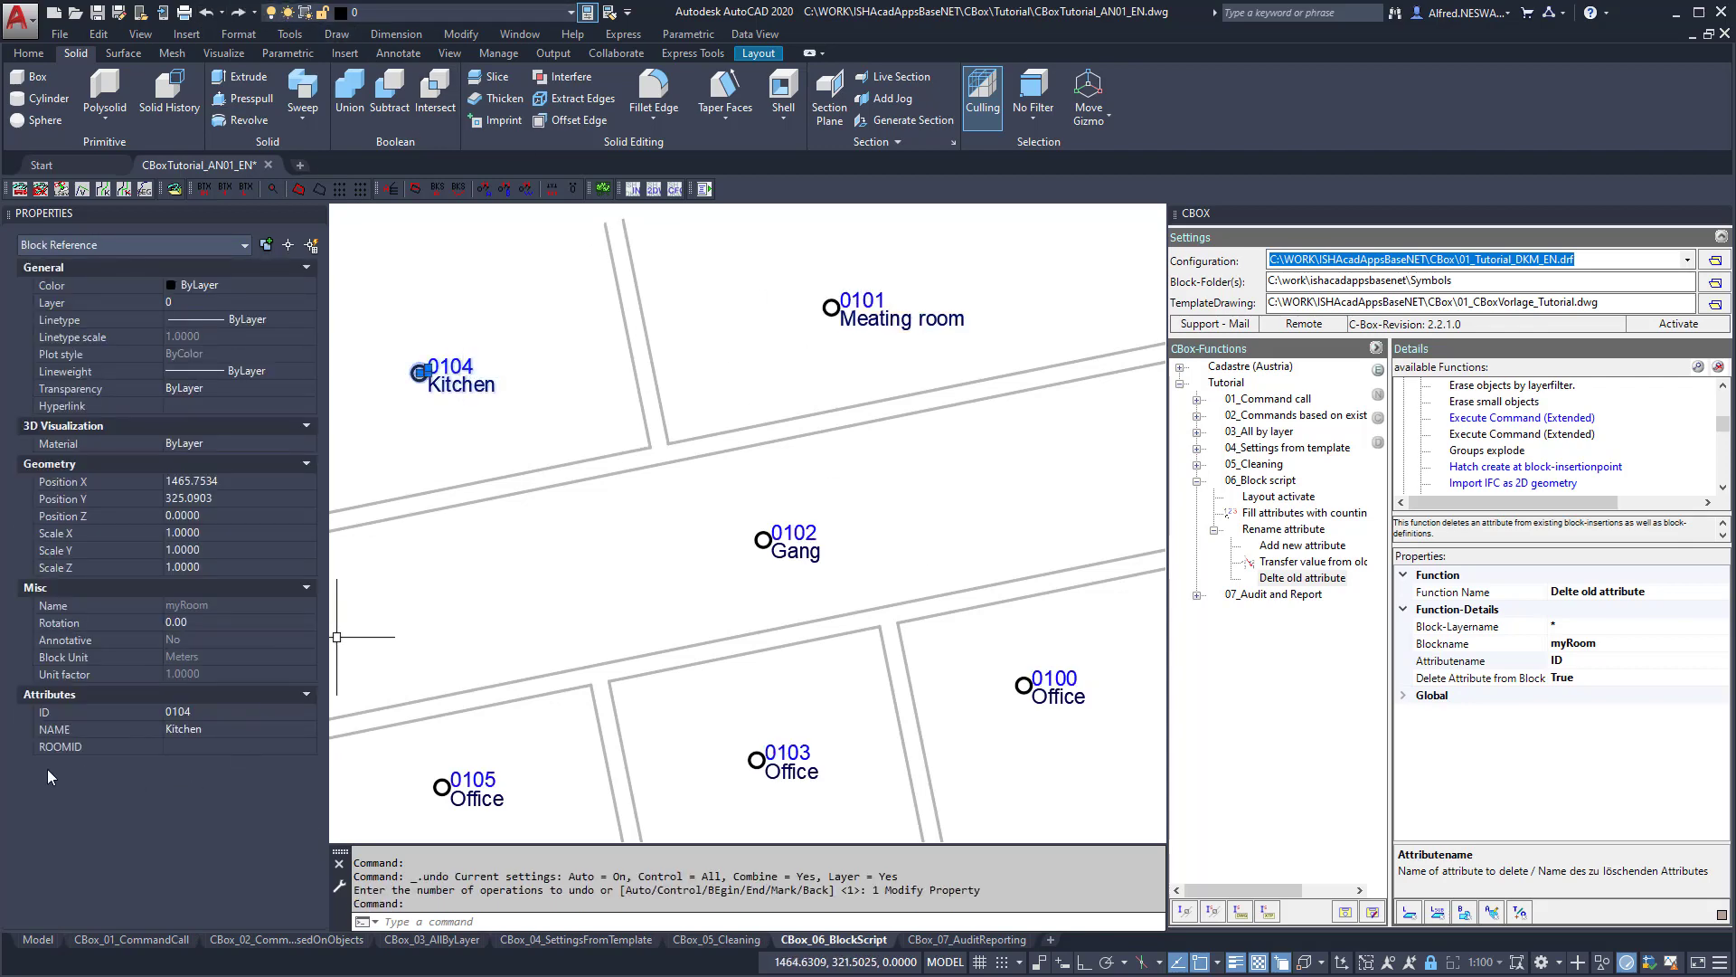
click(210, 13)
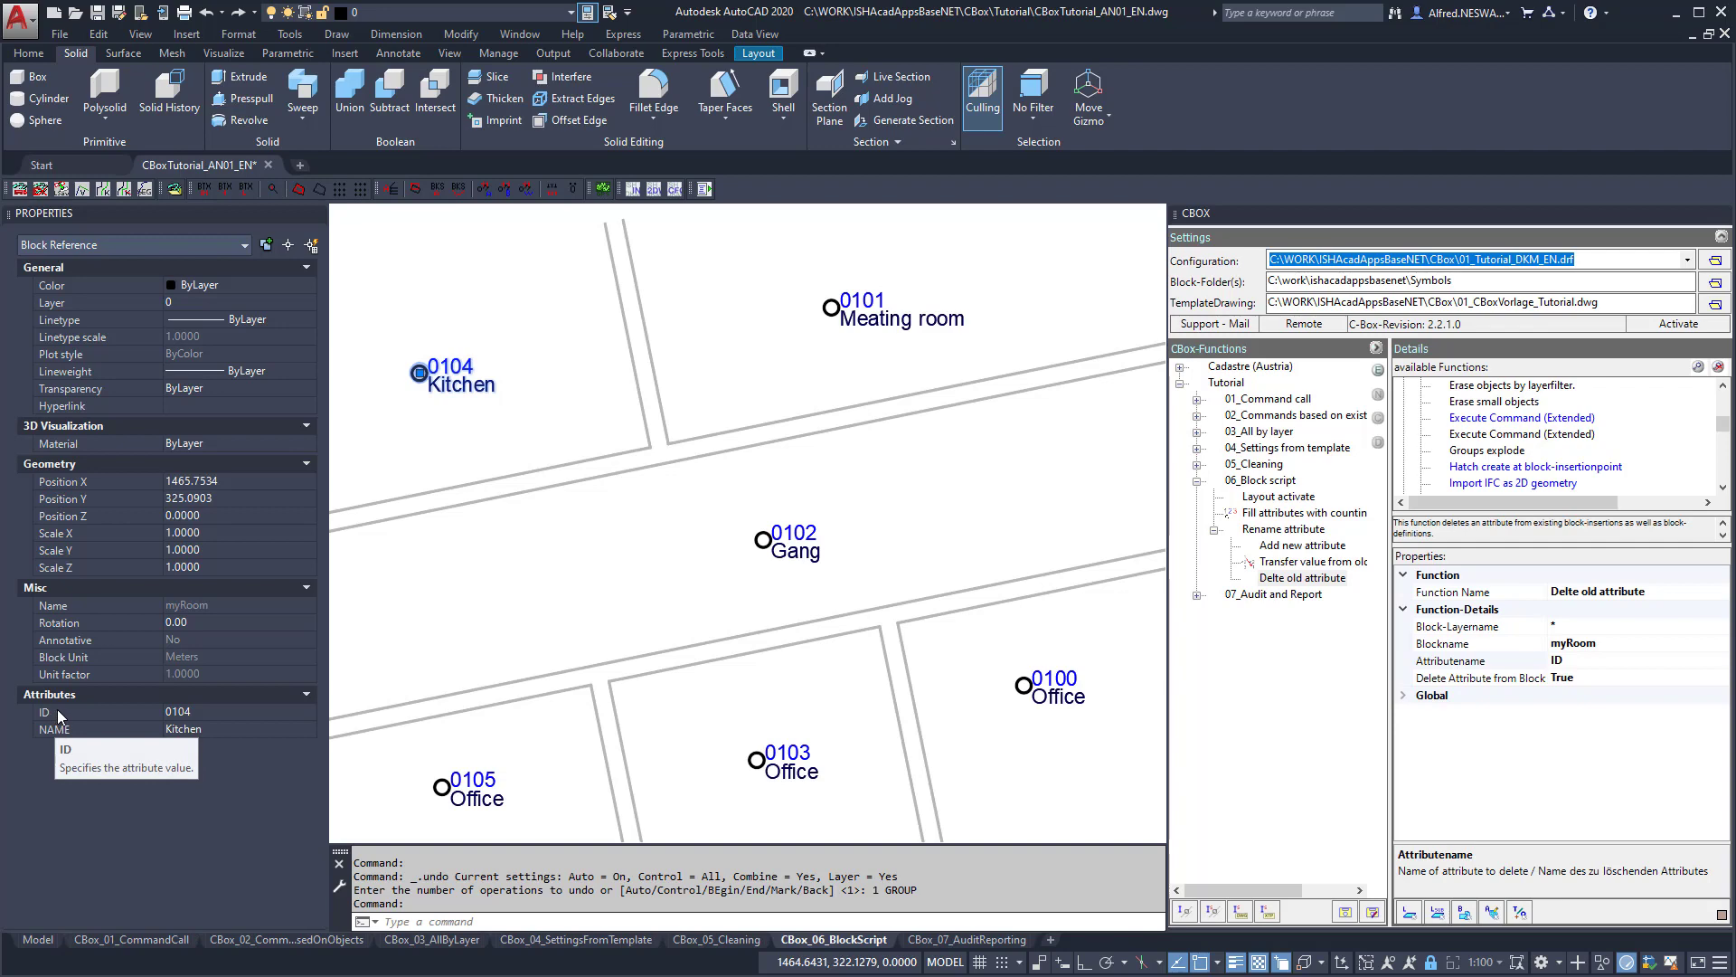
Run the whole Rename attribute group on the room blocks and check the Meating room block's attributes.
click(1268, 546)
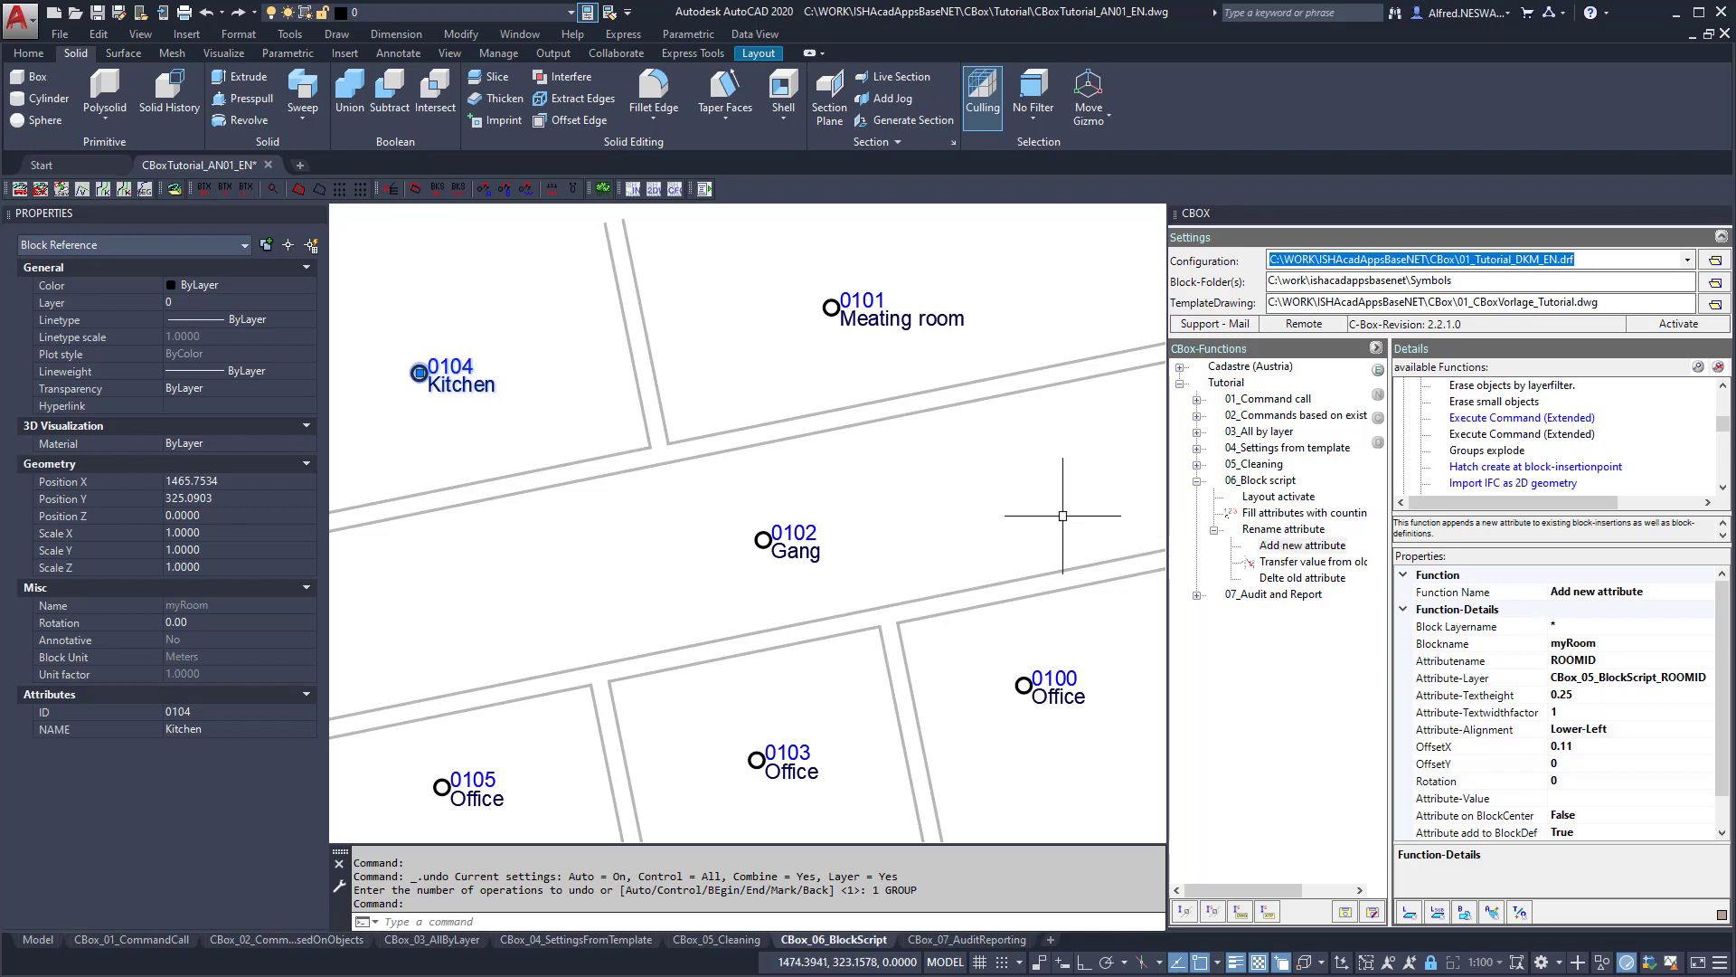
click(1279, 532)
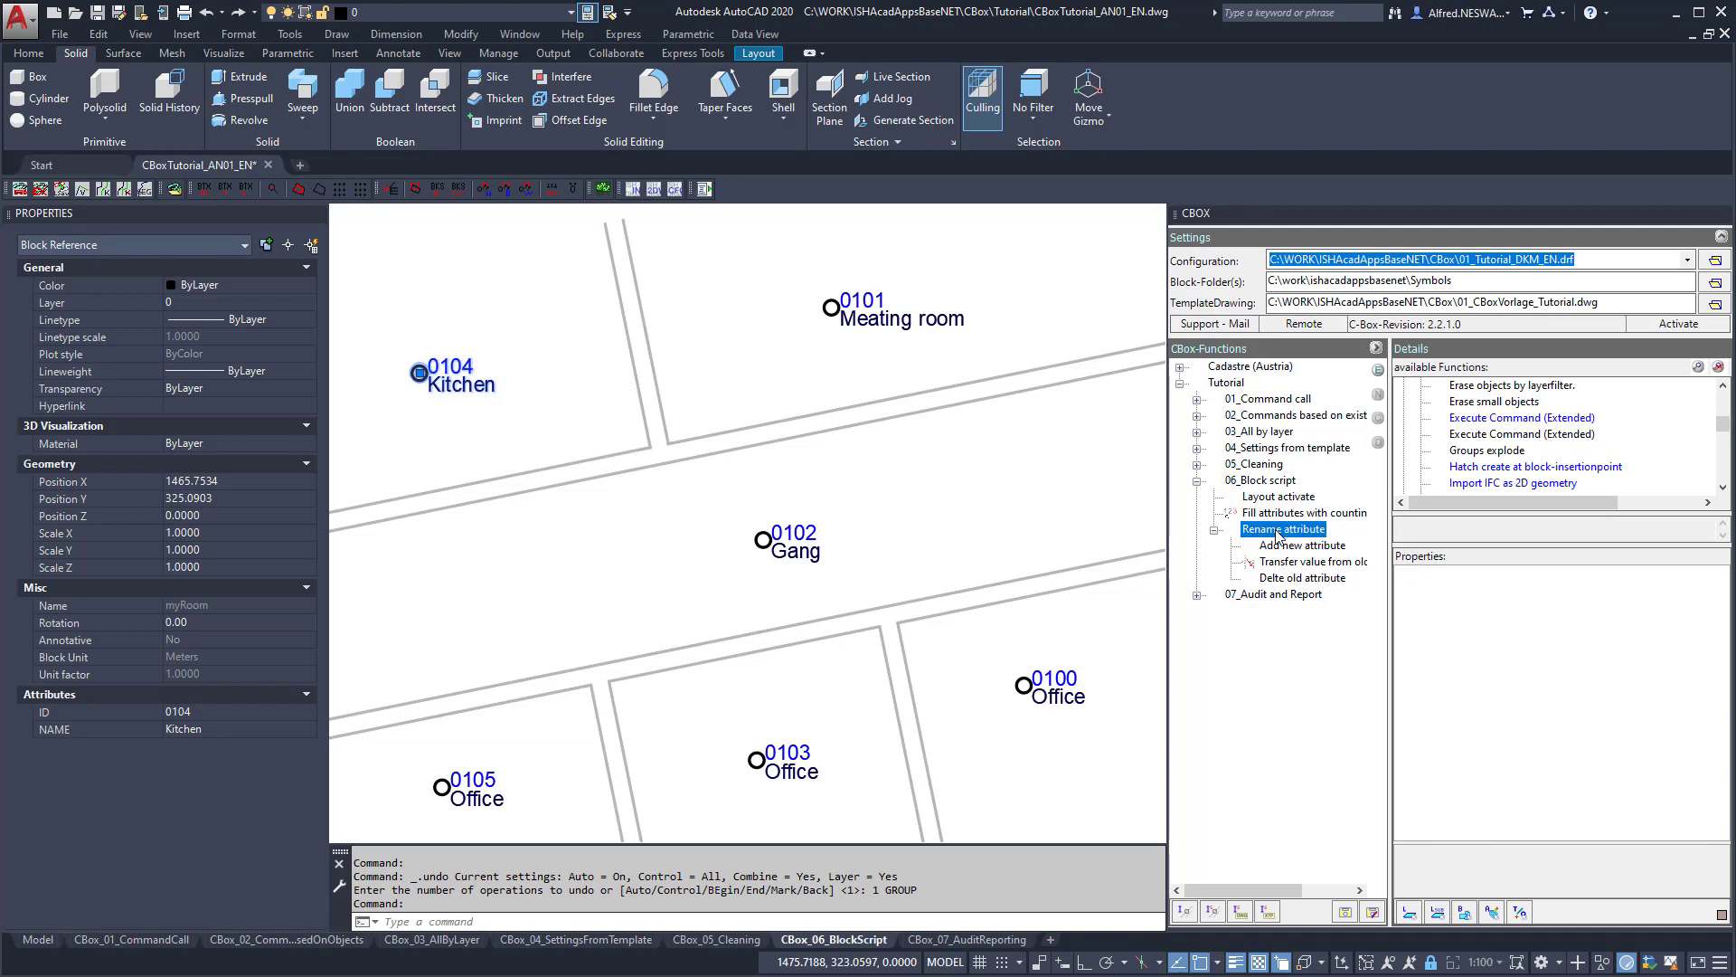
double_click(1279, 532)
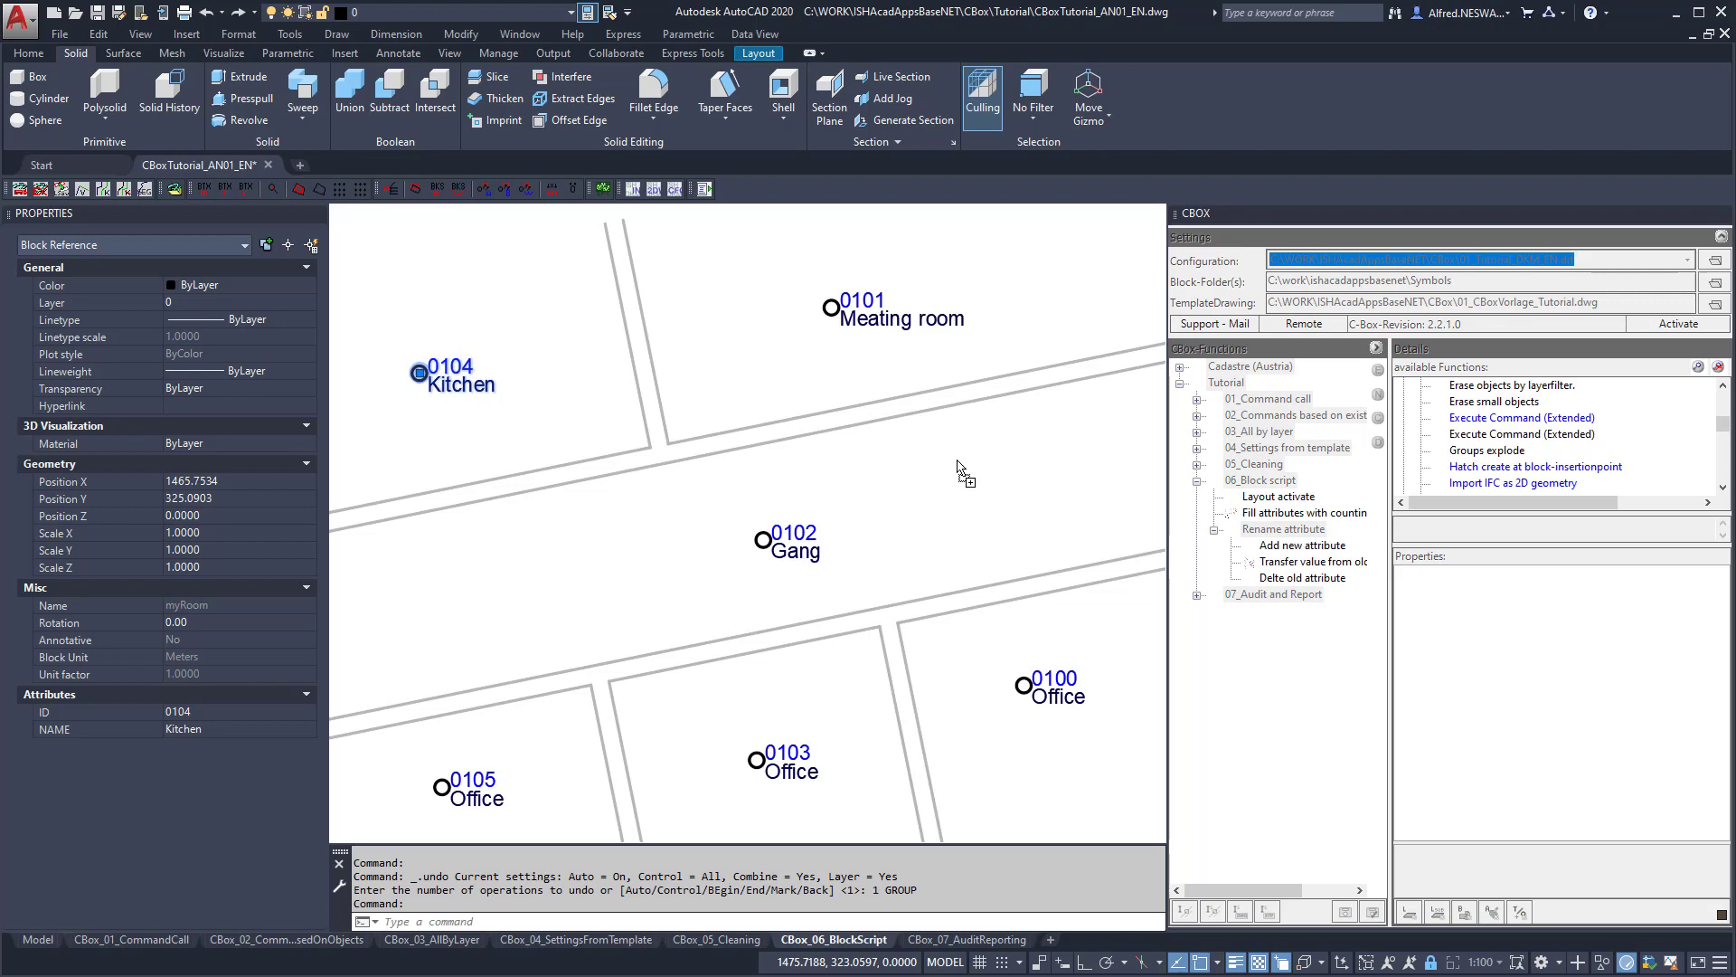
click(1253, 527)
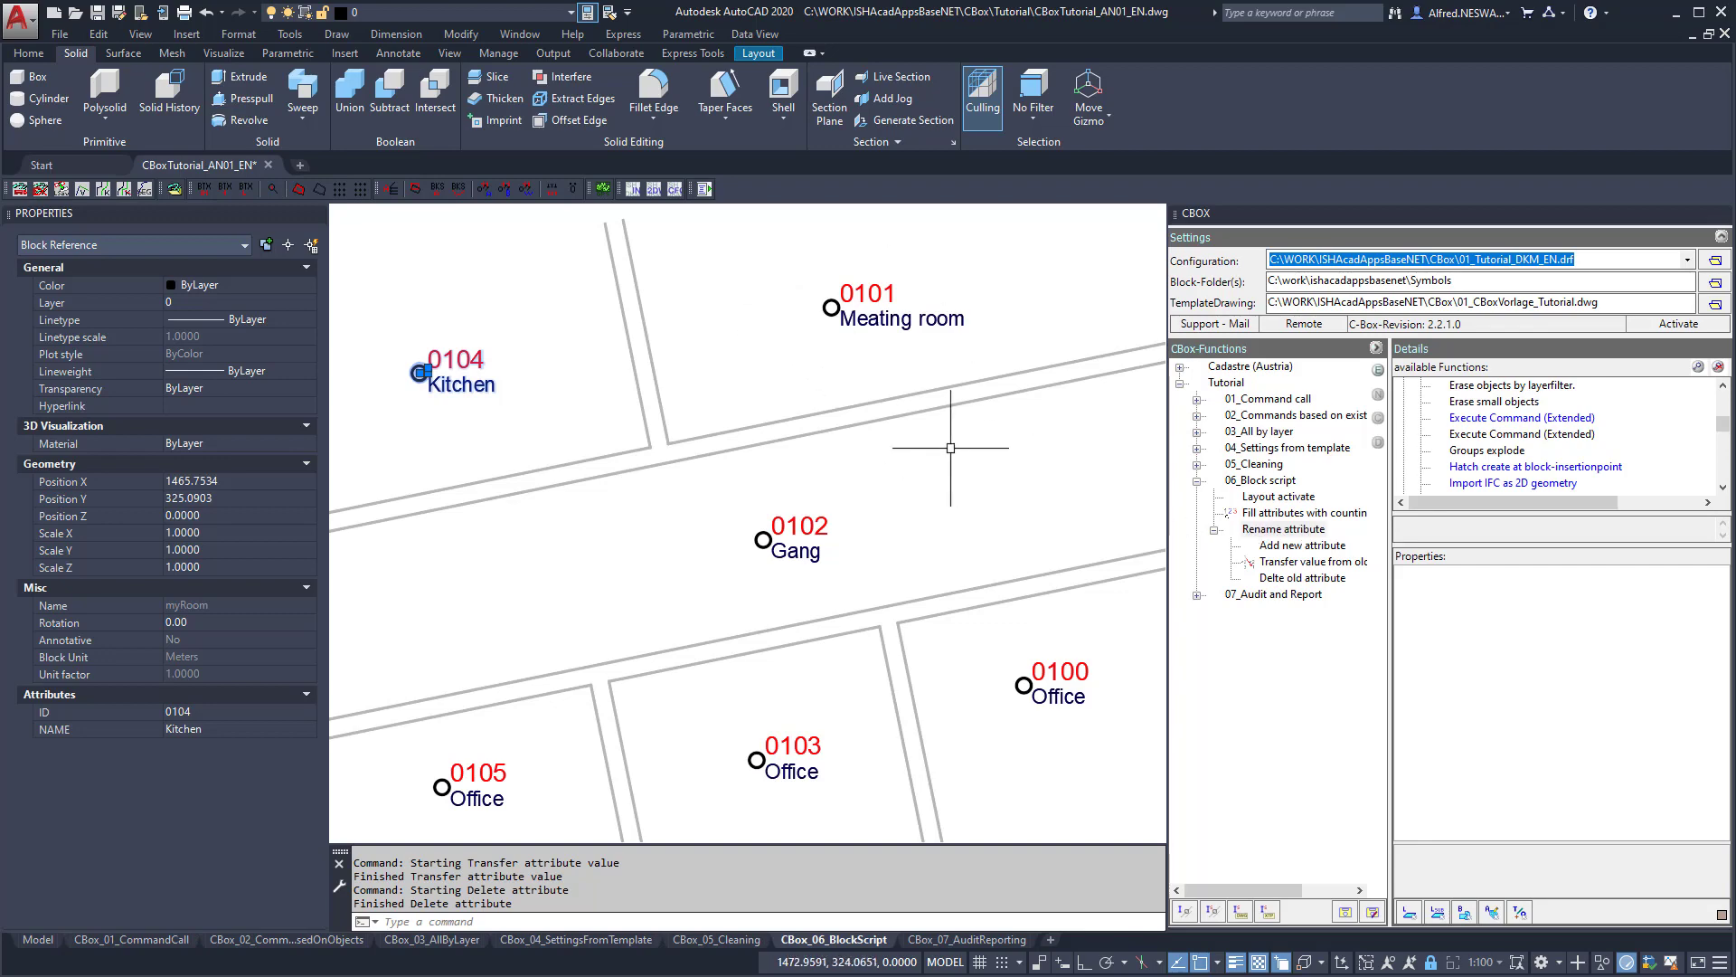
key(Escape)
click(830, 307)
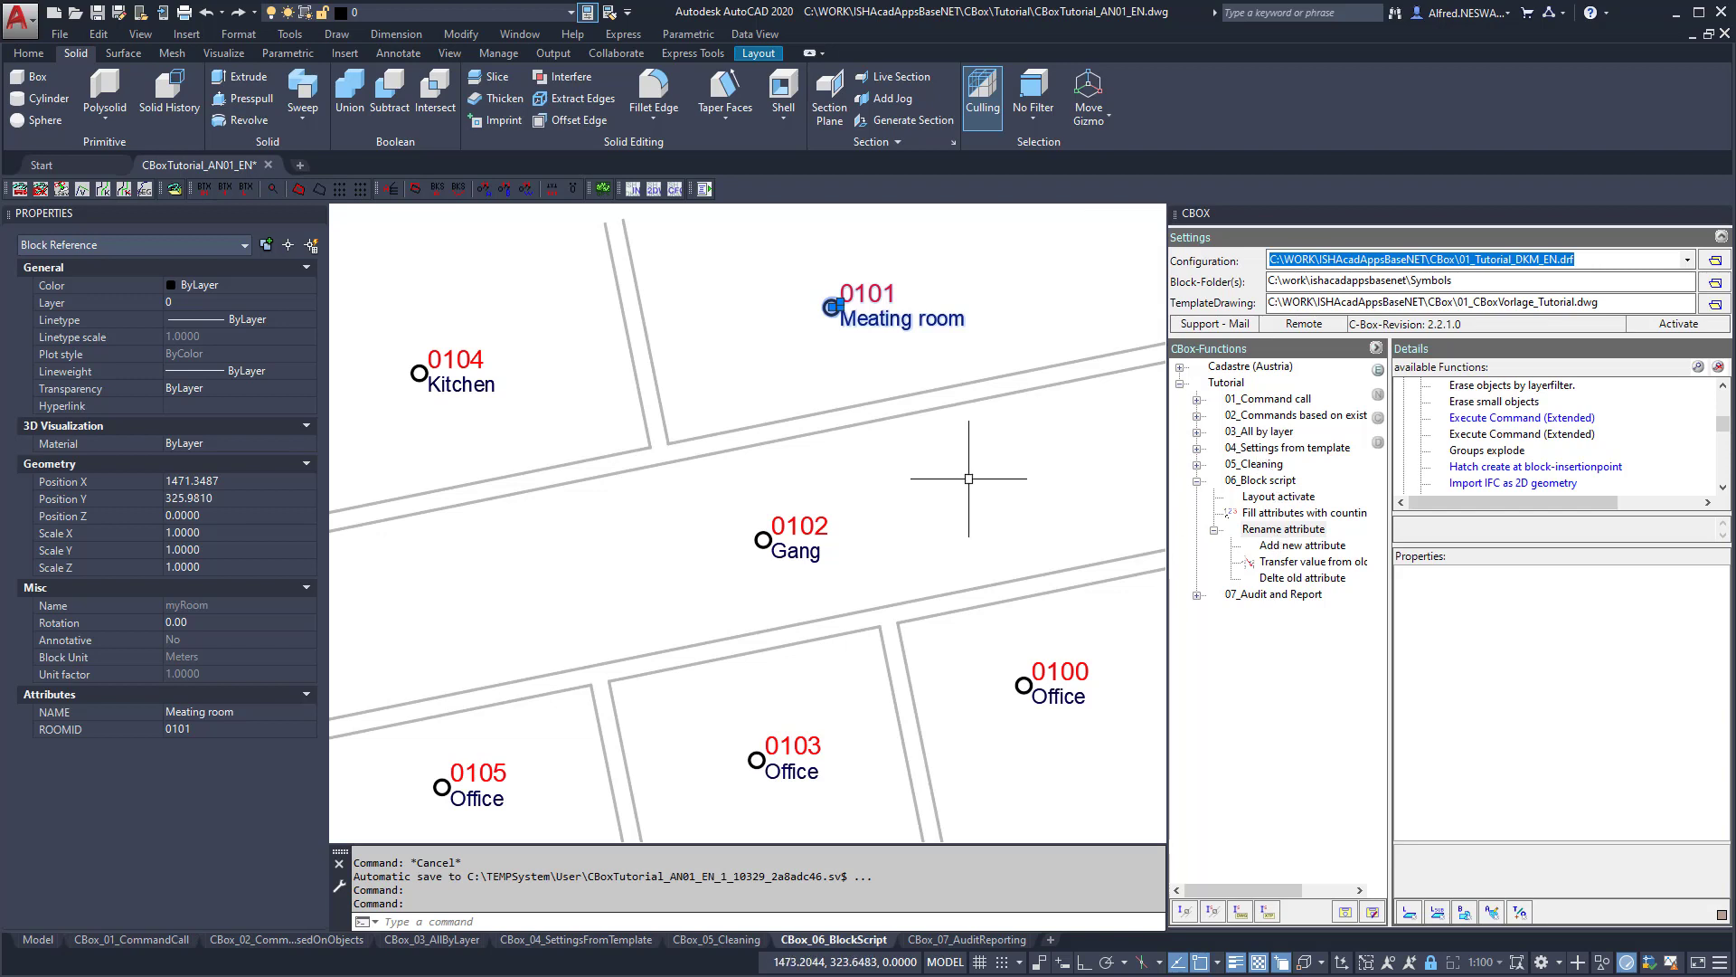
key(Escape)
key(Escape)
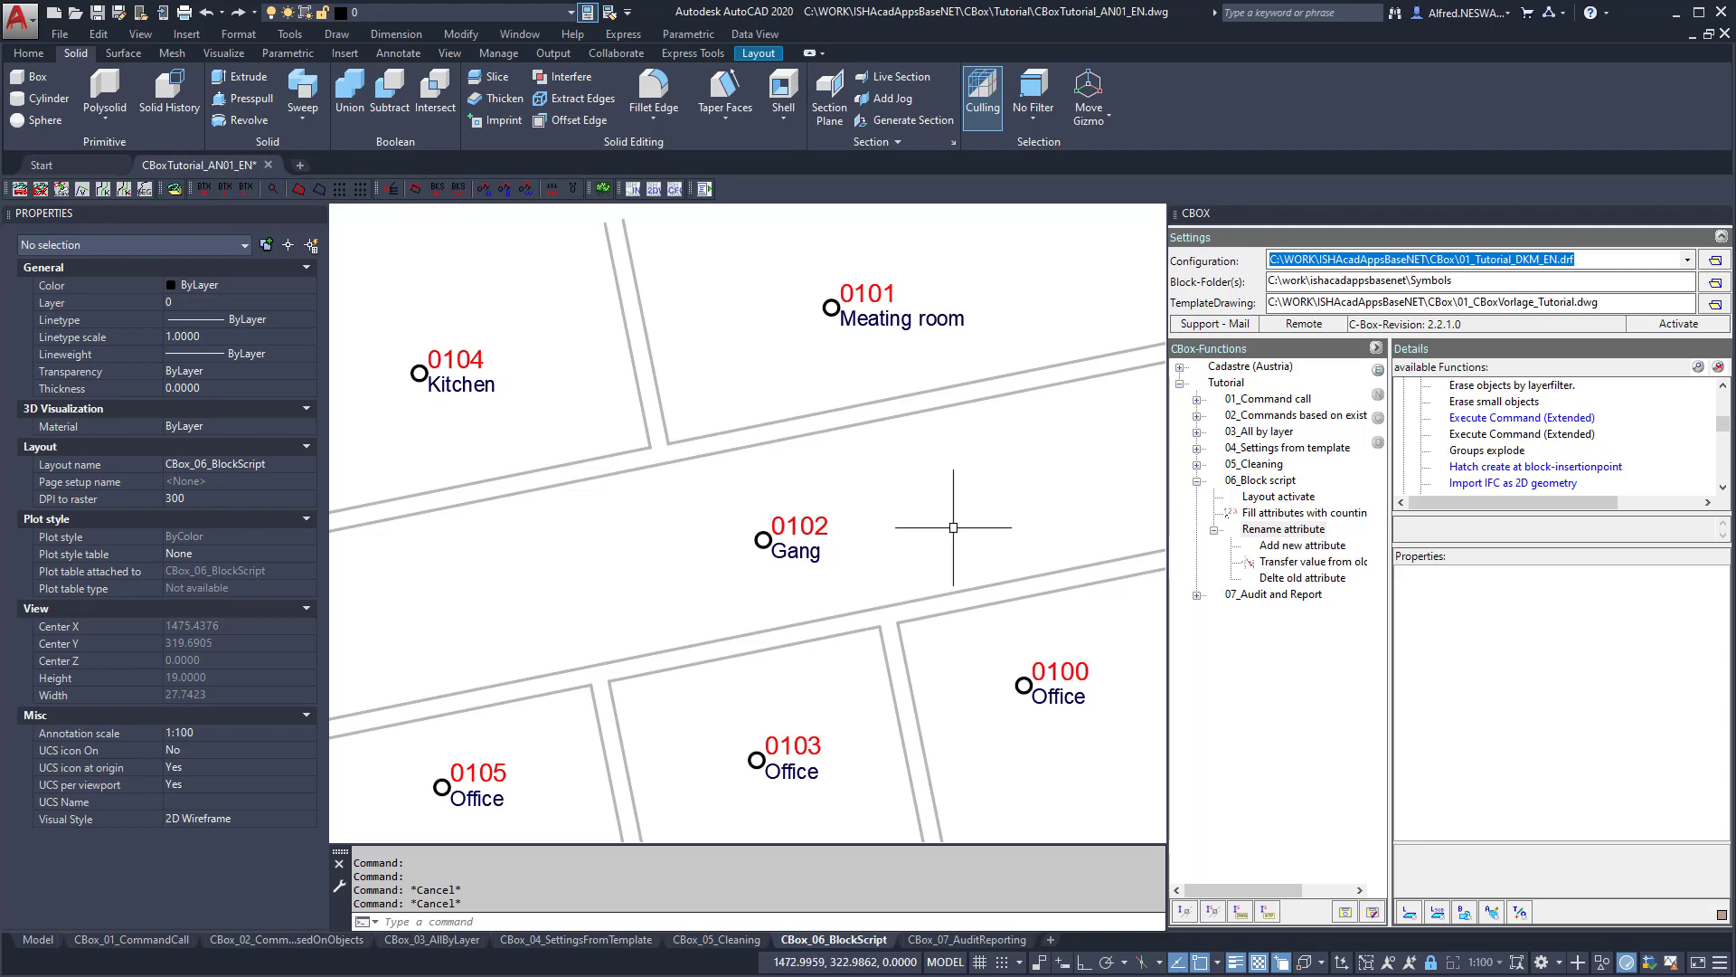
Collapse the 06_Block script group, expand 07_Audit and Report, and run its Layout activate function.
click(1196, 482)
click(1196, 498)
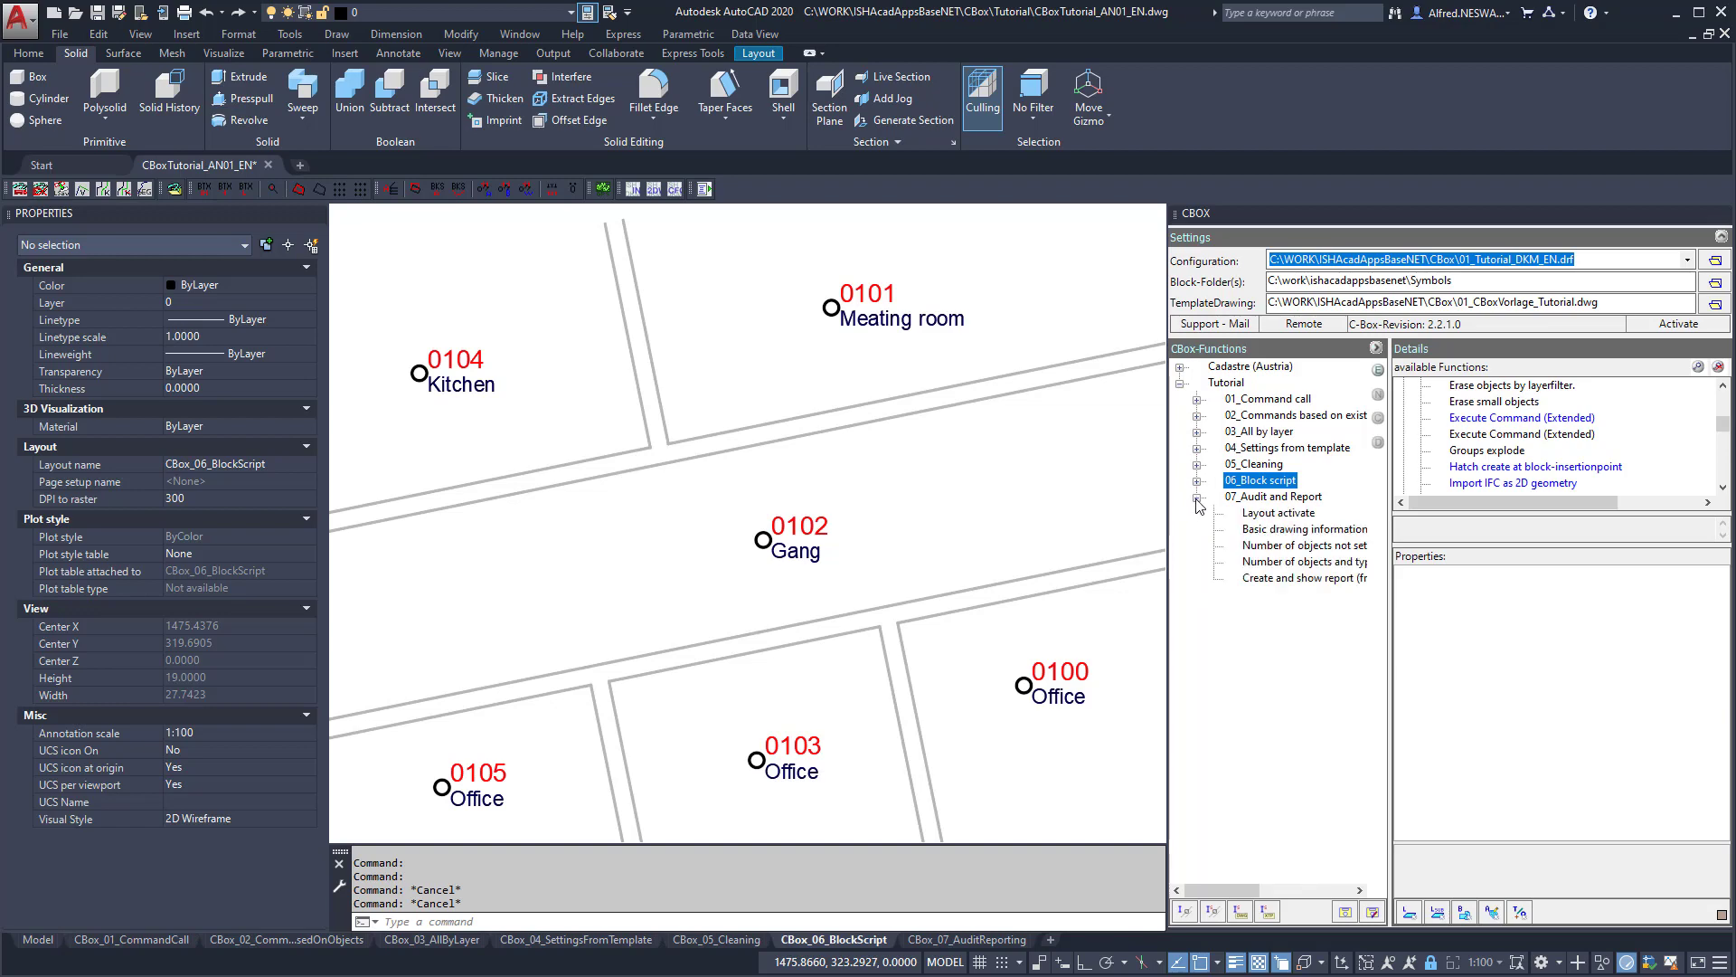
click(1266, 519)
double_click(1266, 518)
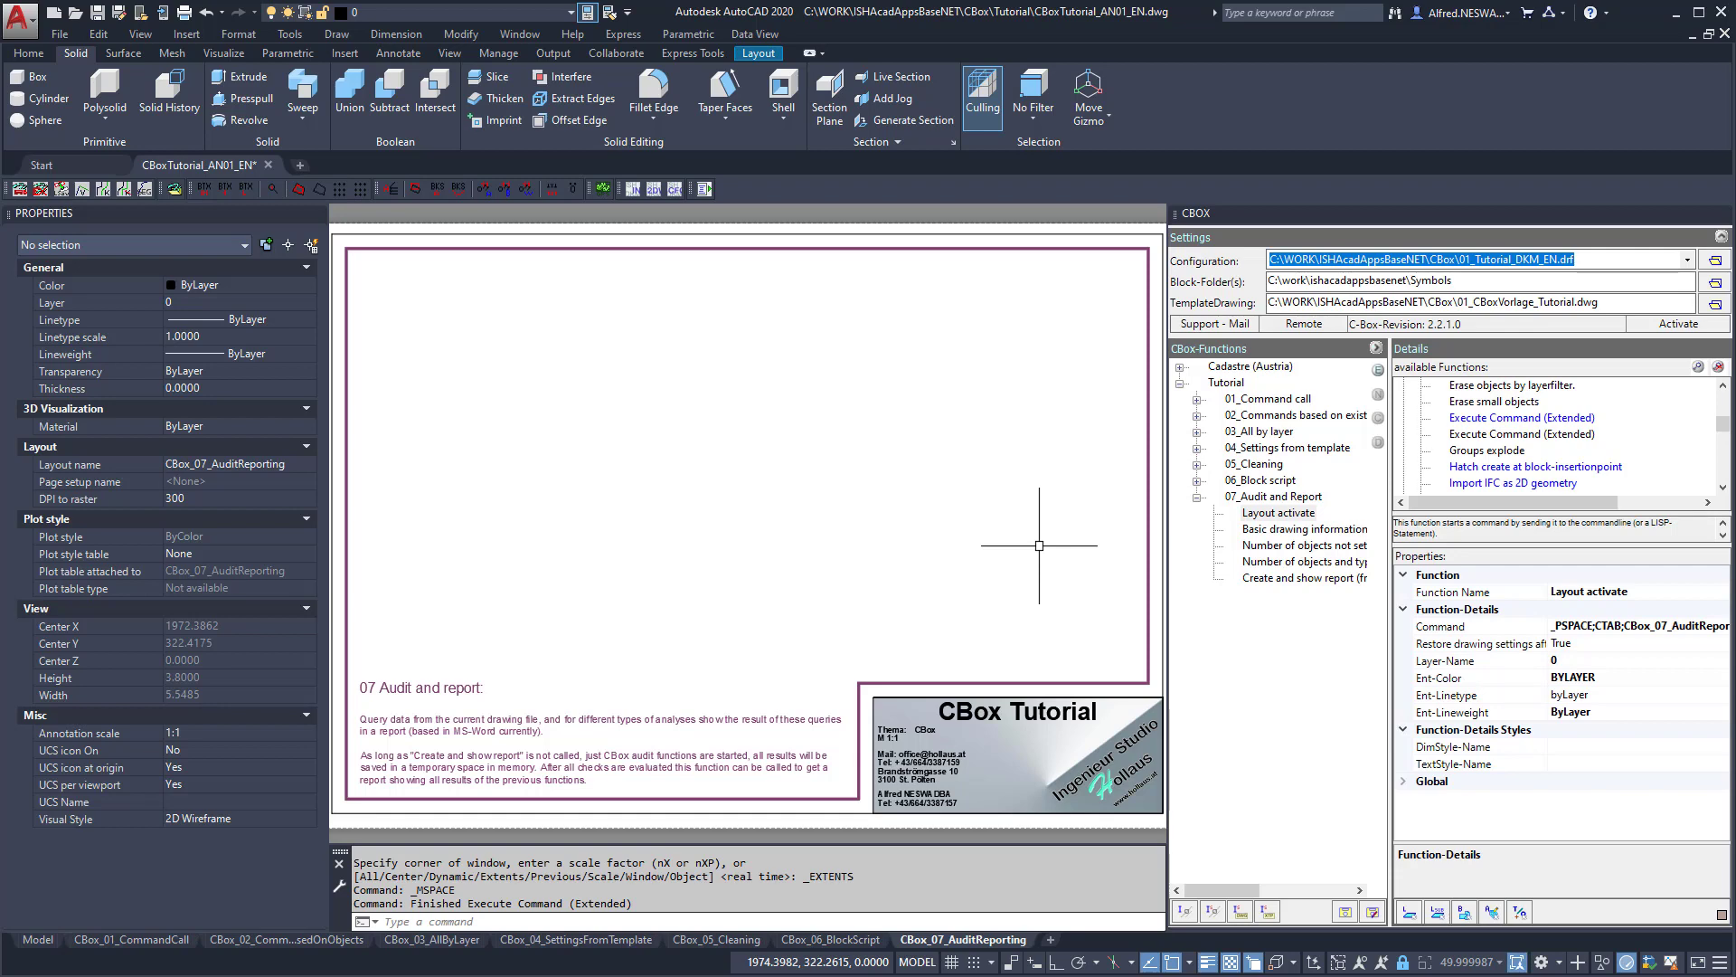
Review the settings of the Audit and Report functions for basic drawing information, not-byLayer objects, object types and report creation.
click(1265, 532)
click(1265, 547)
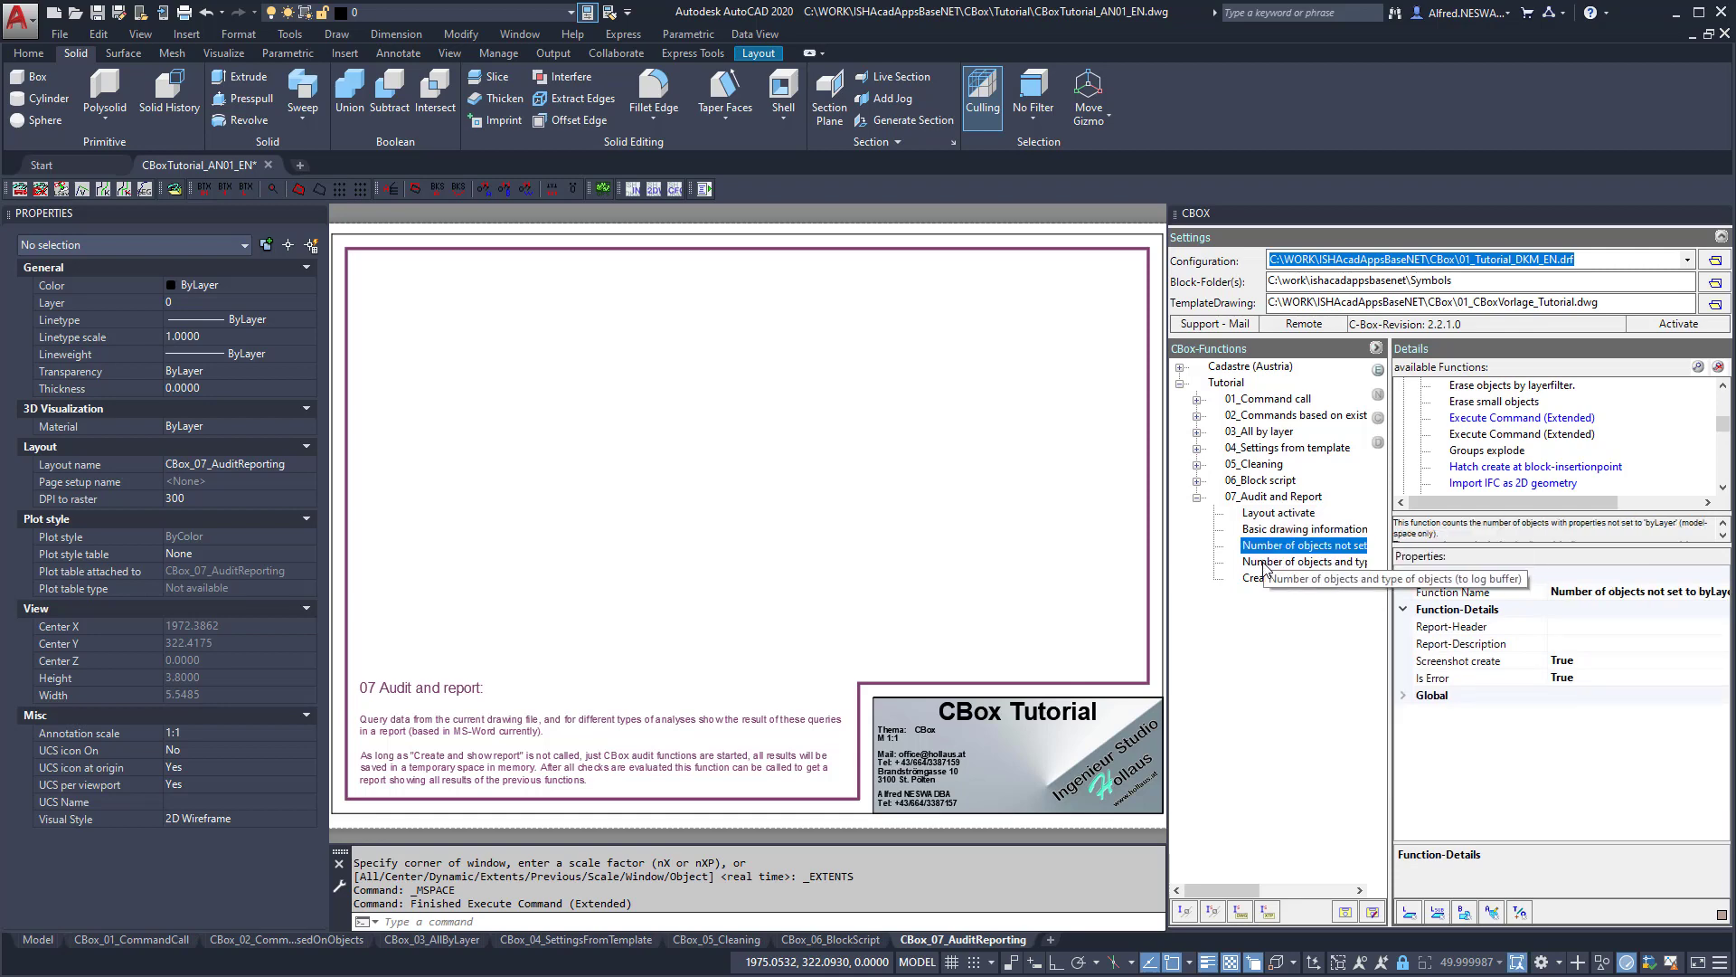
click(1263, 563)
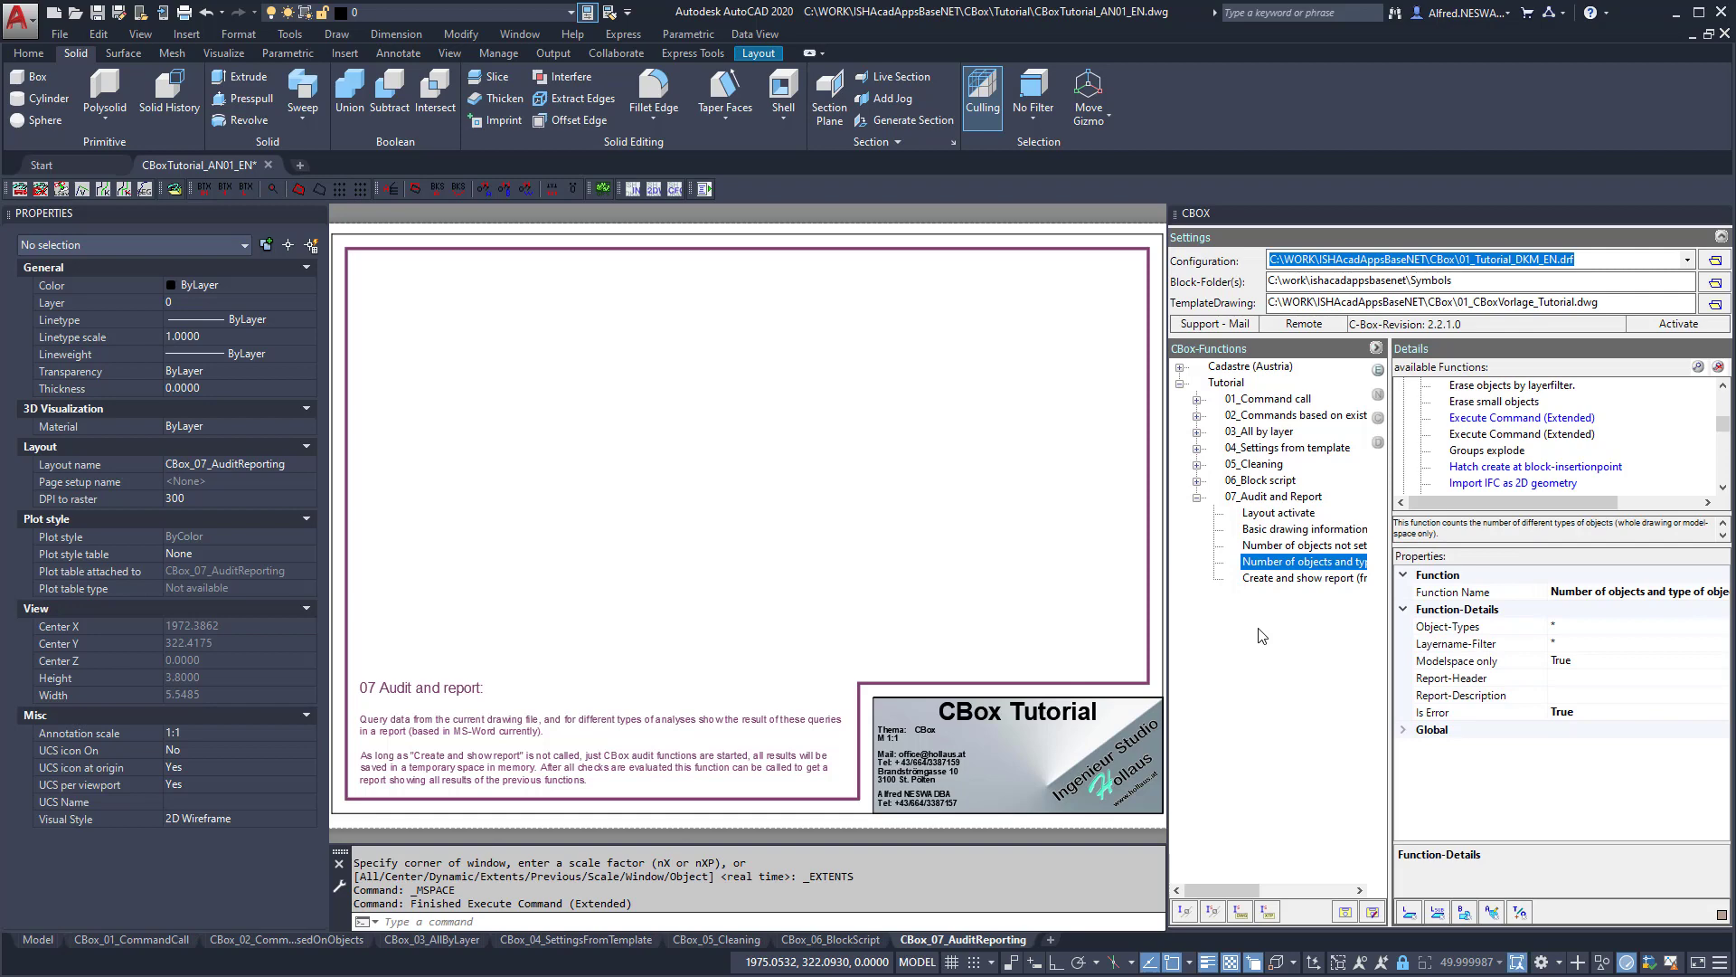
click(1263, 579)
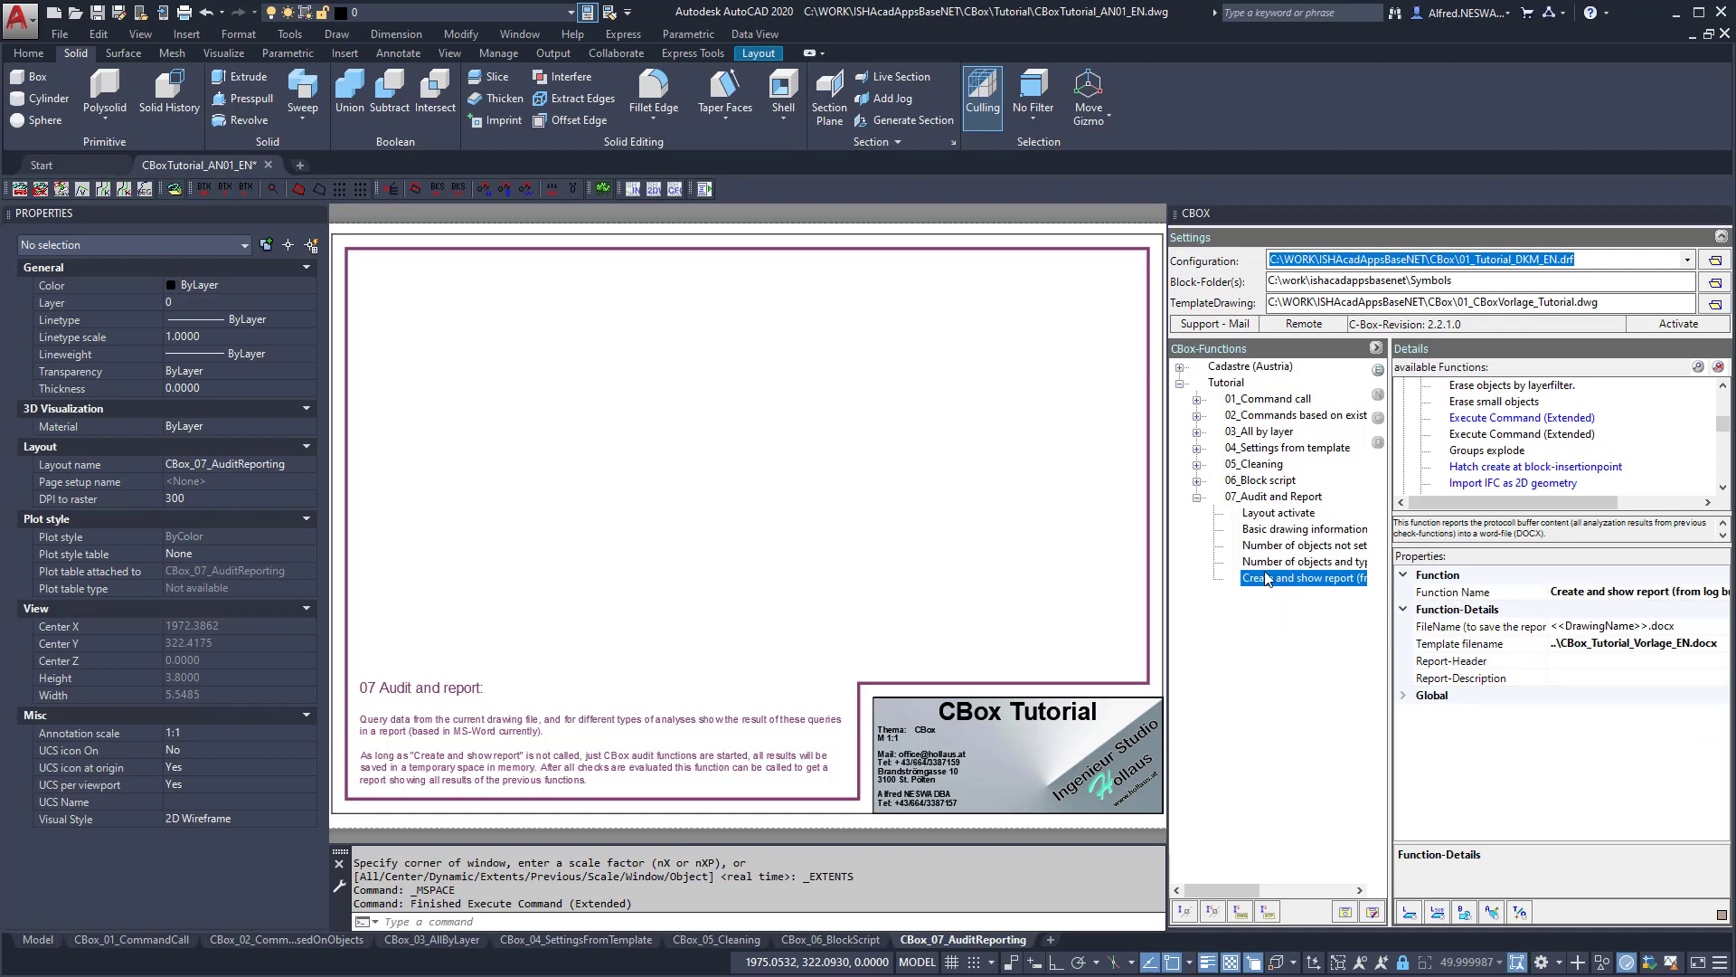
Run the Basic drawing information function and generate its Word report with Create and show report.
click(1263, 535)
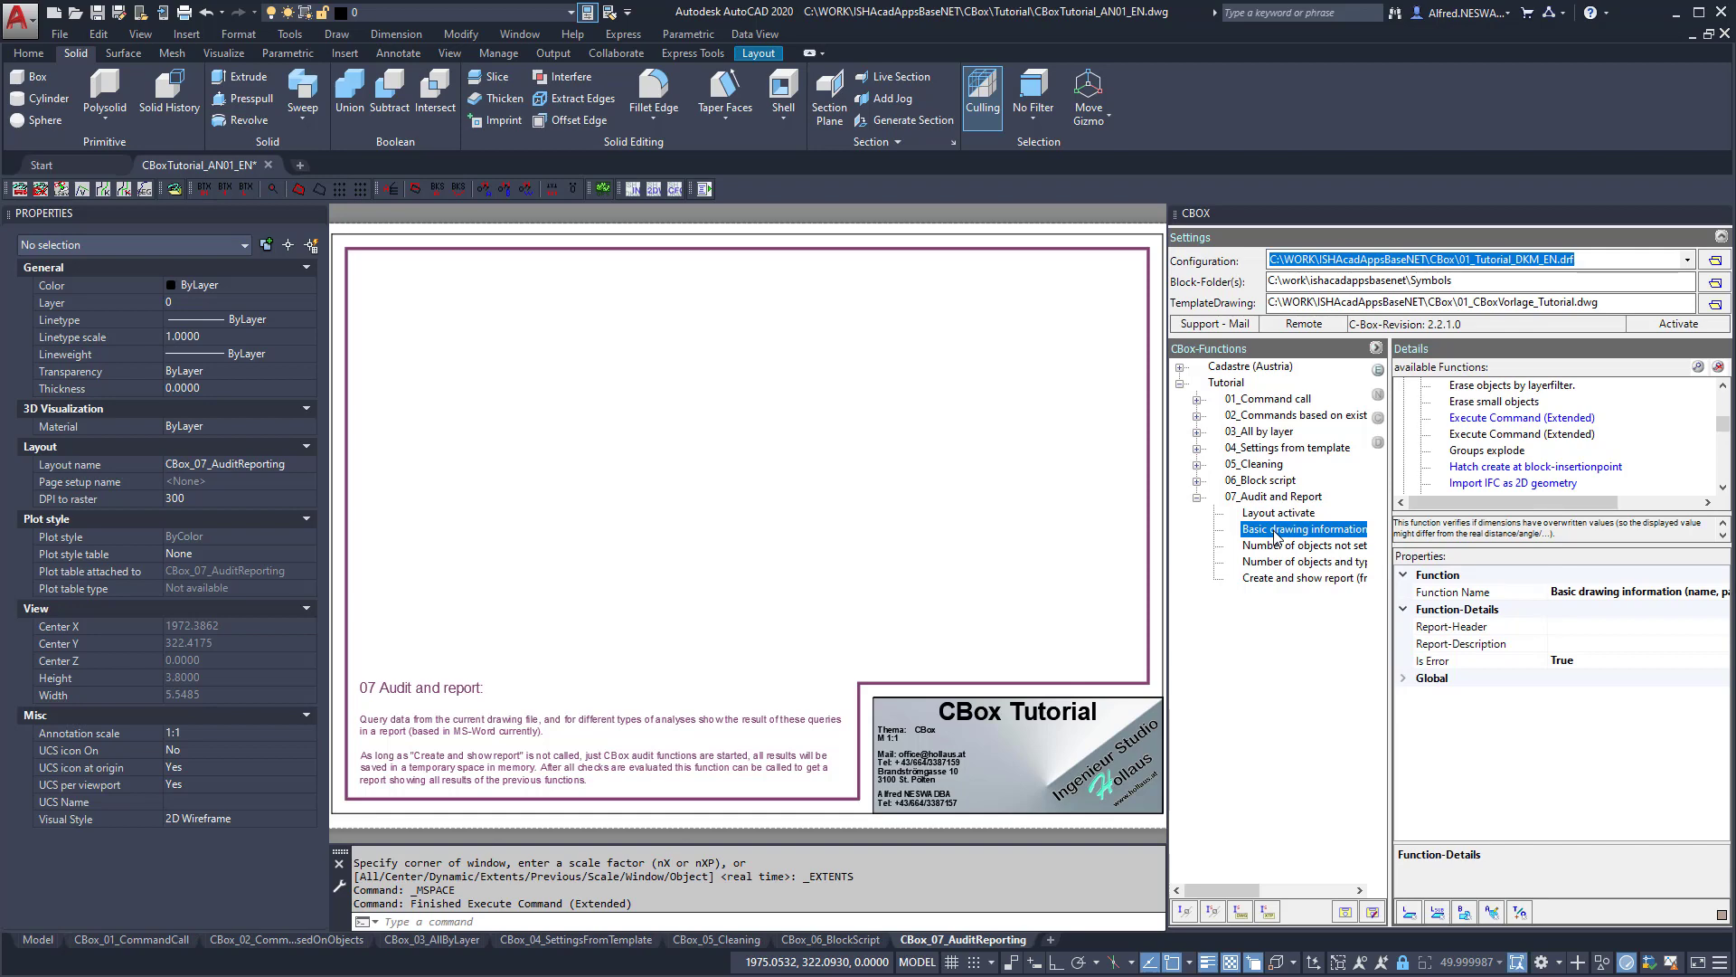
double_click(1277, 534)
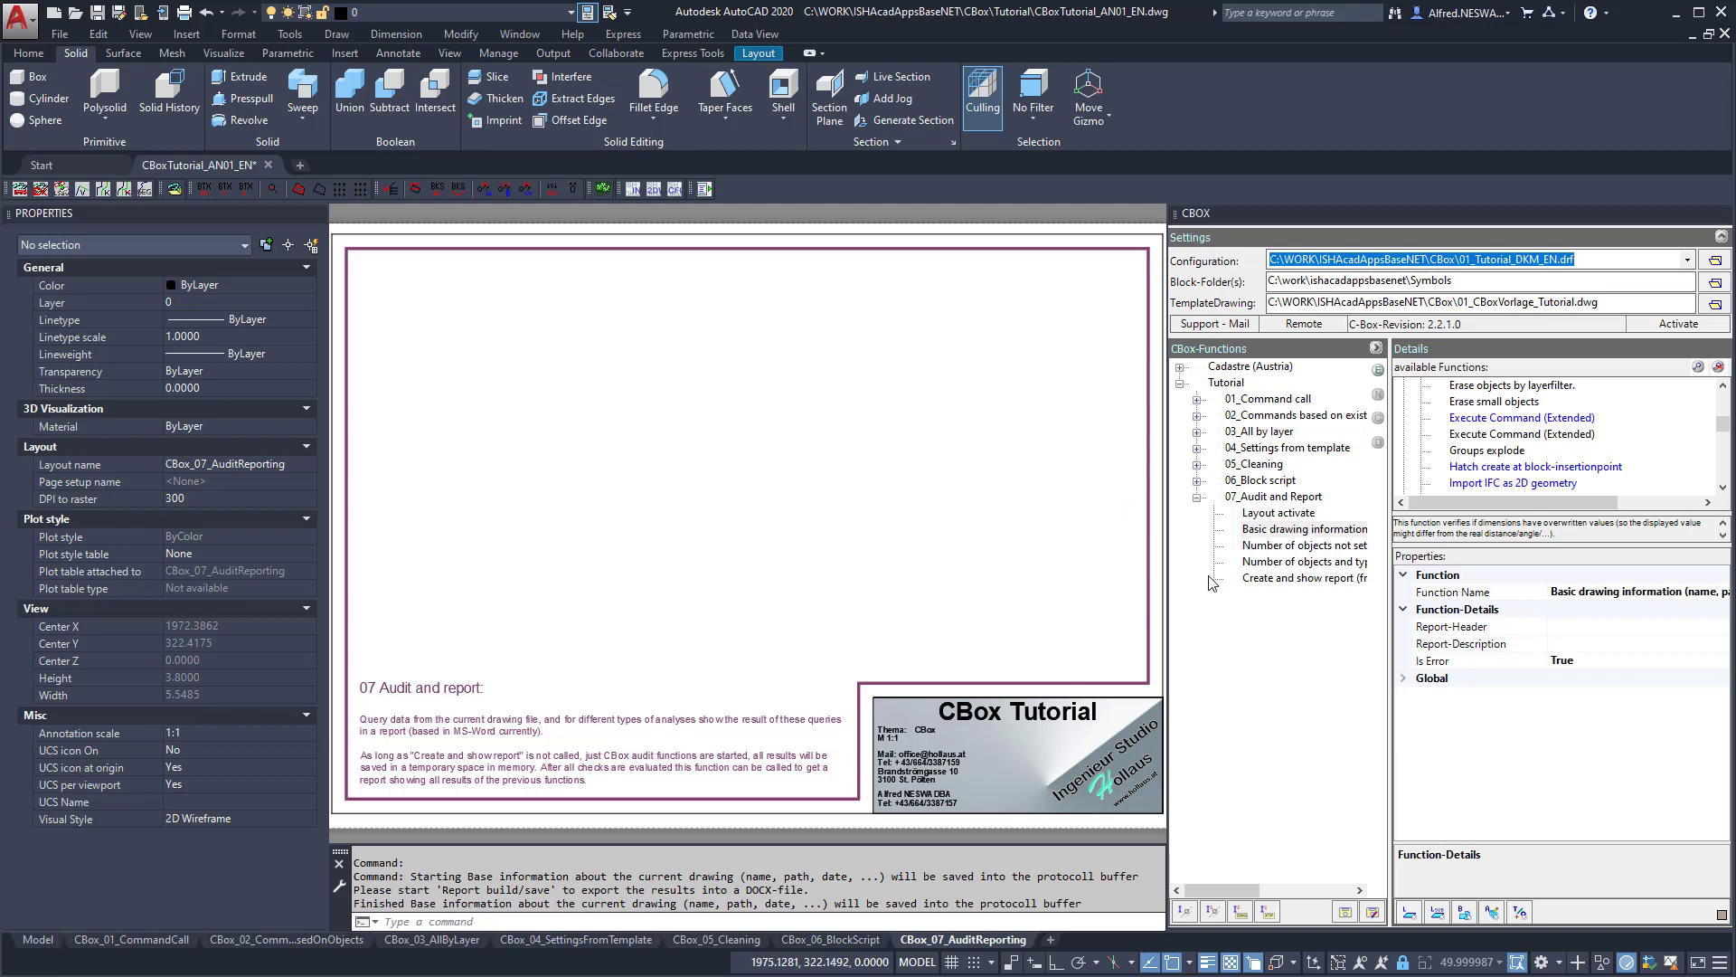
click(1272, 579)
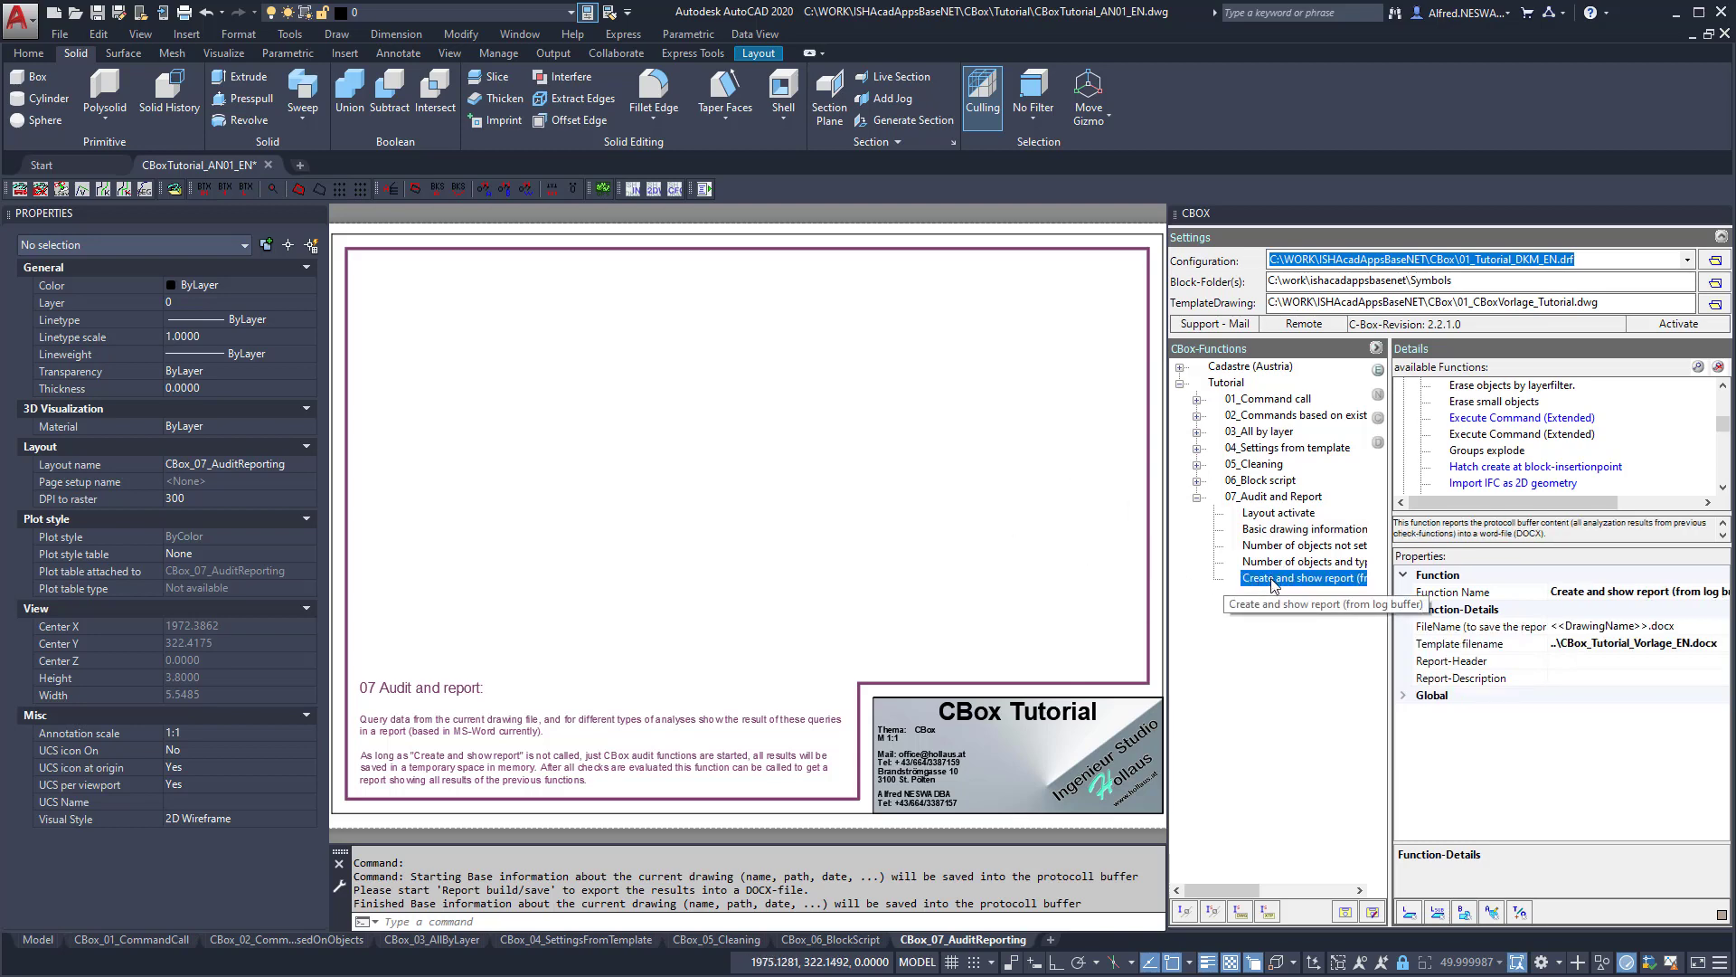
double_click(1271, 580)
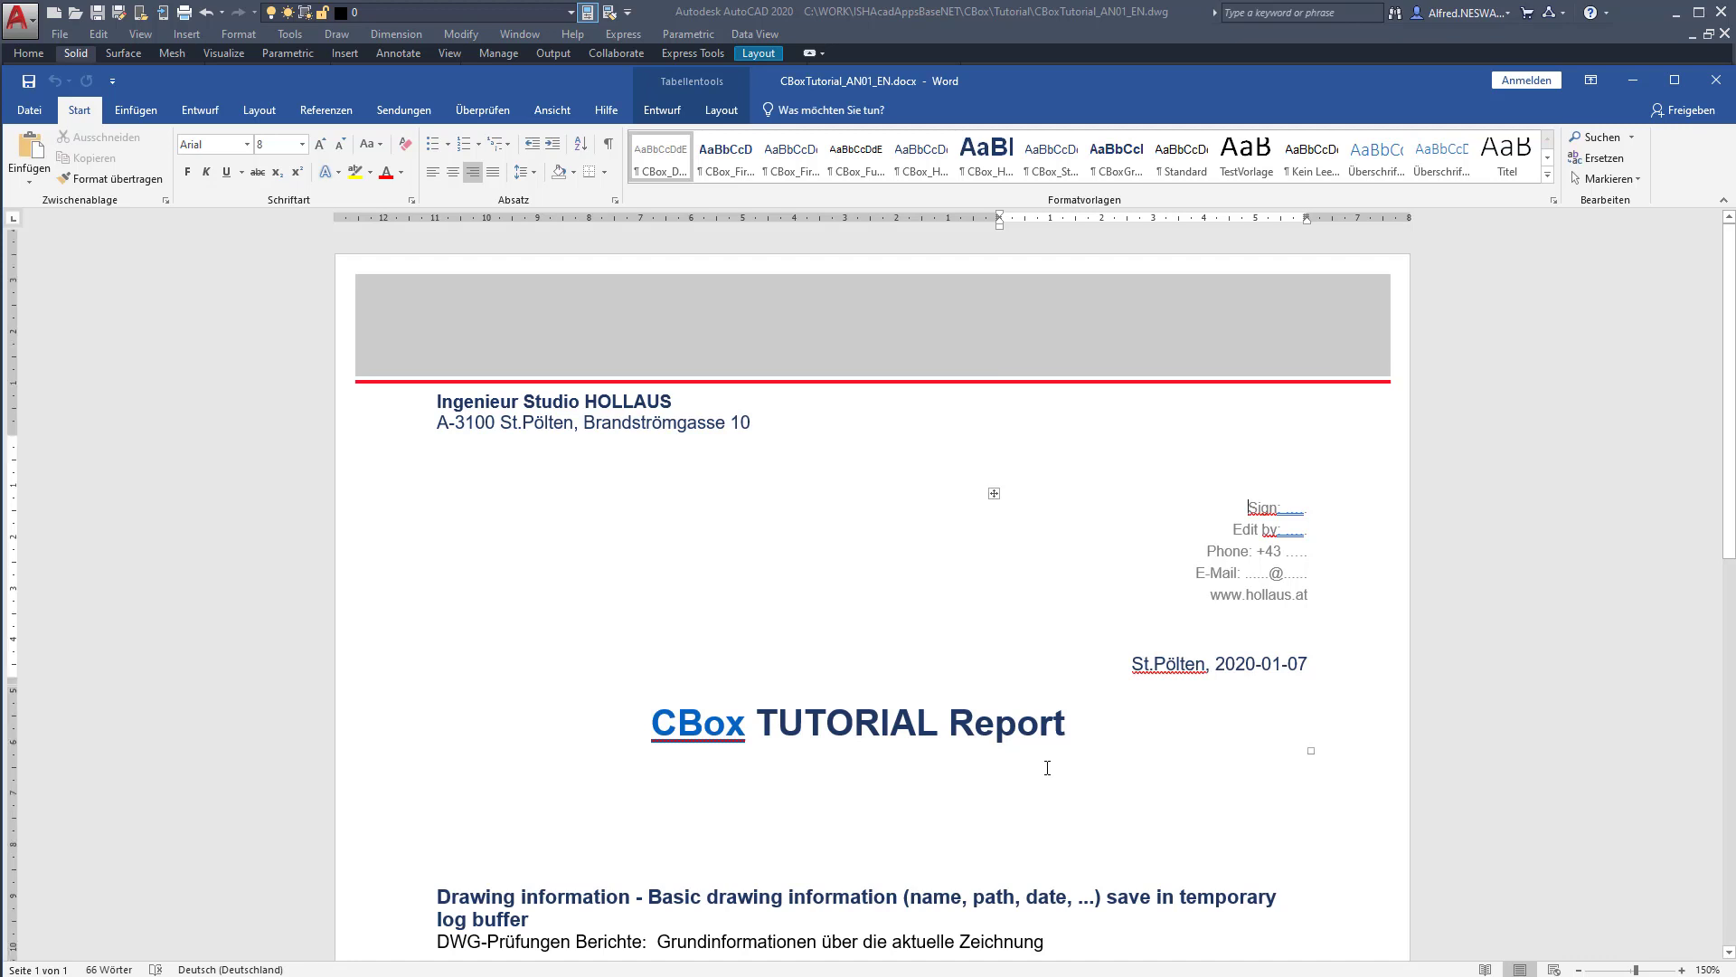
Examine the report's Basic drawing information table from file name and path to attributes, and close the report.
scroll(1047, 768, down, 3)
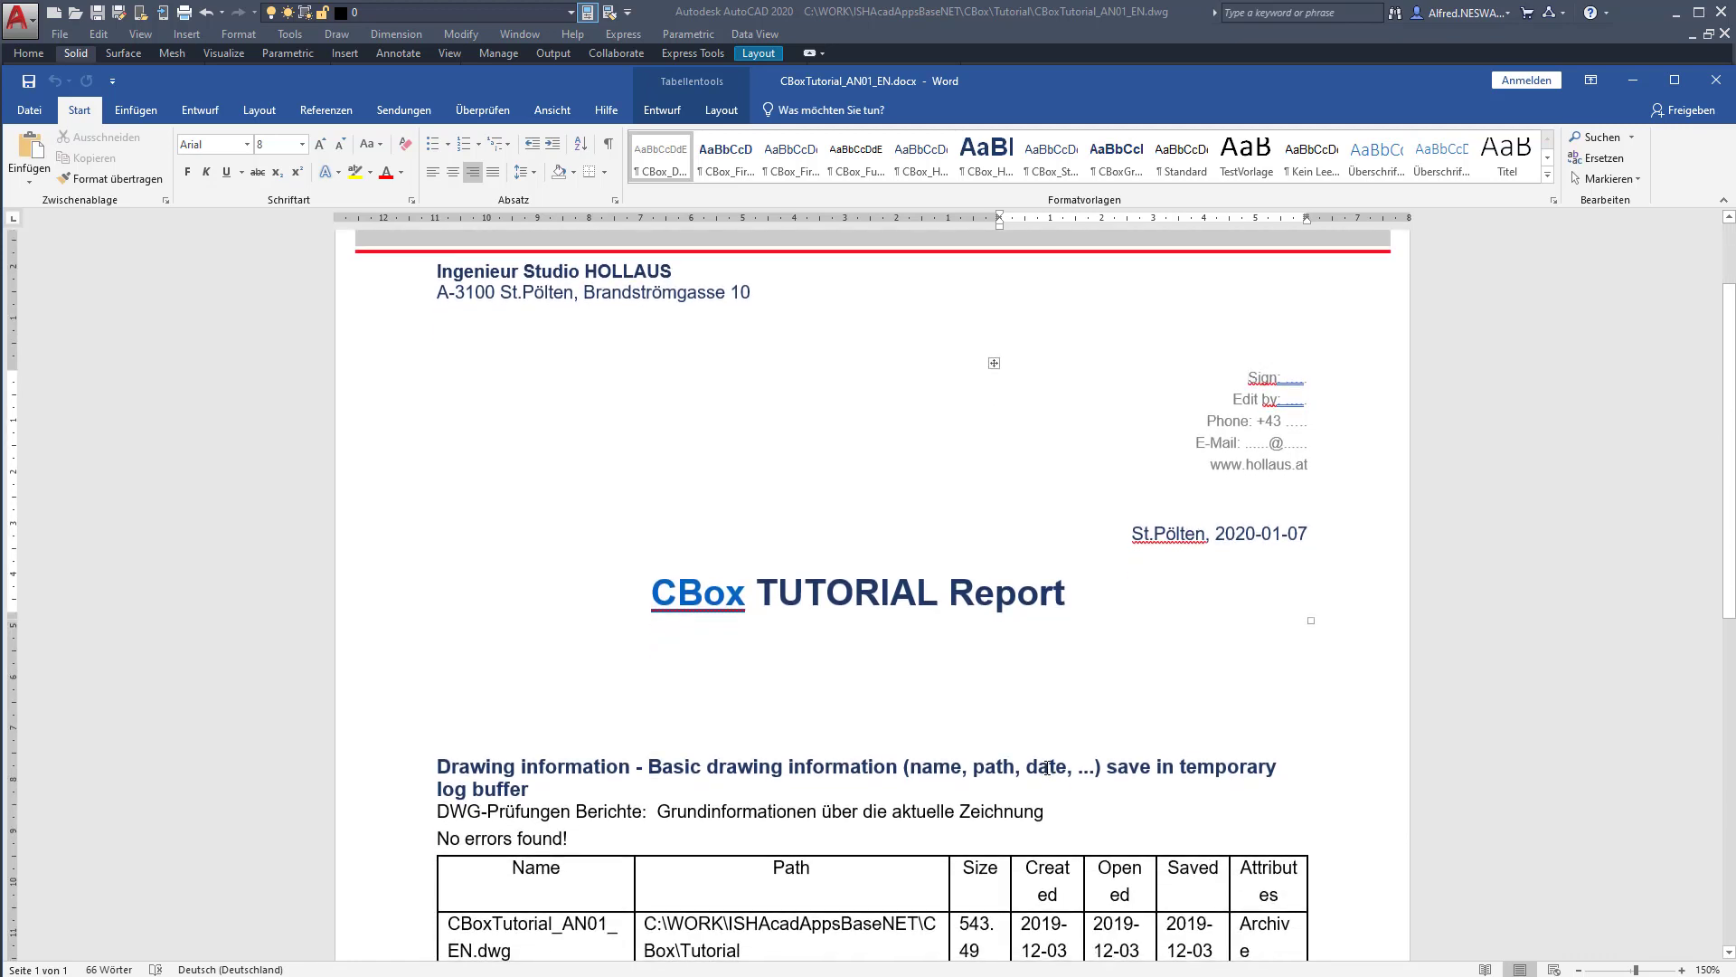
scroll(1046, 768, down, 4)
scroll(1047, 767, down, 4)
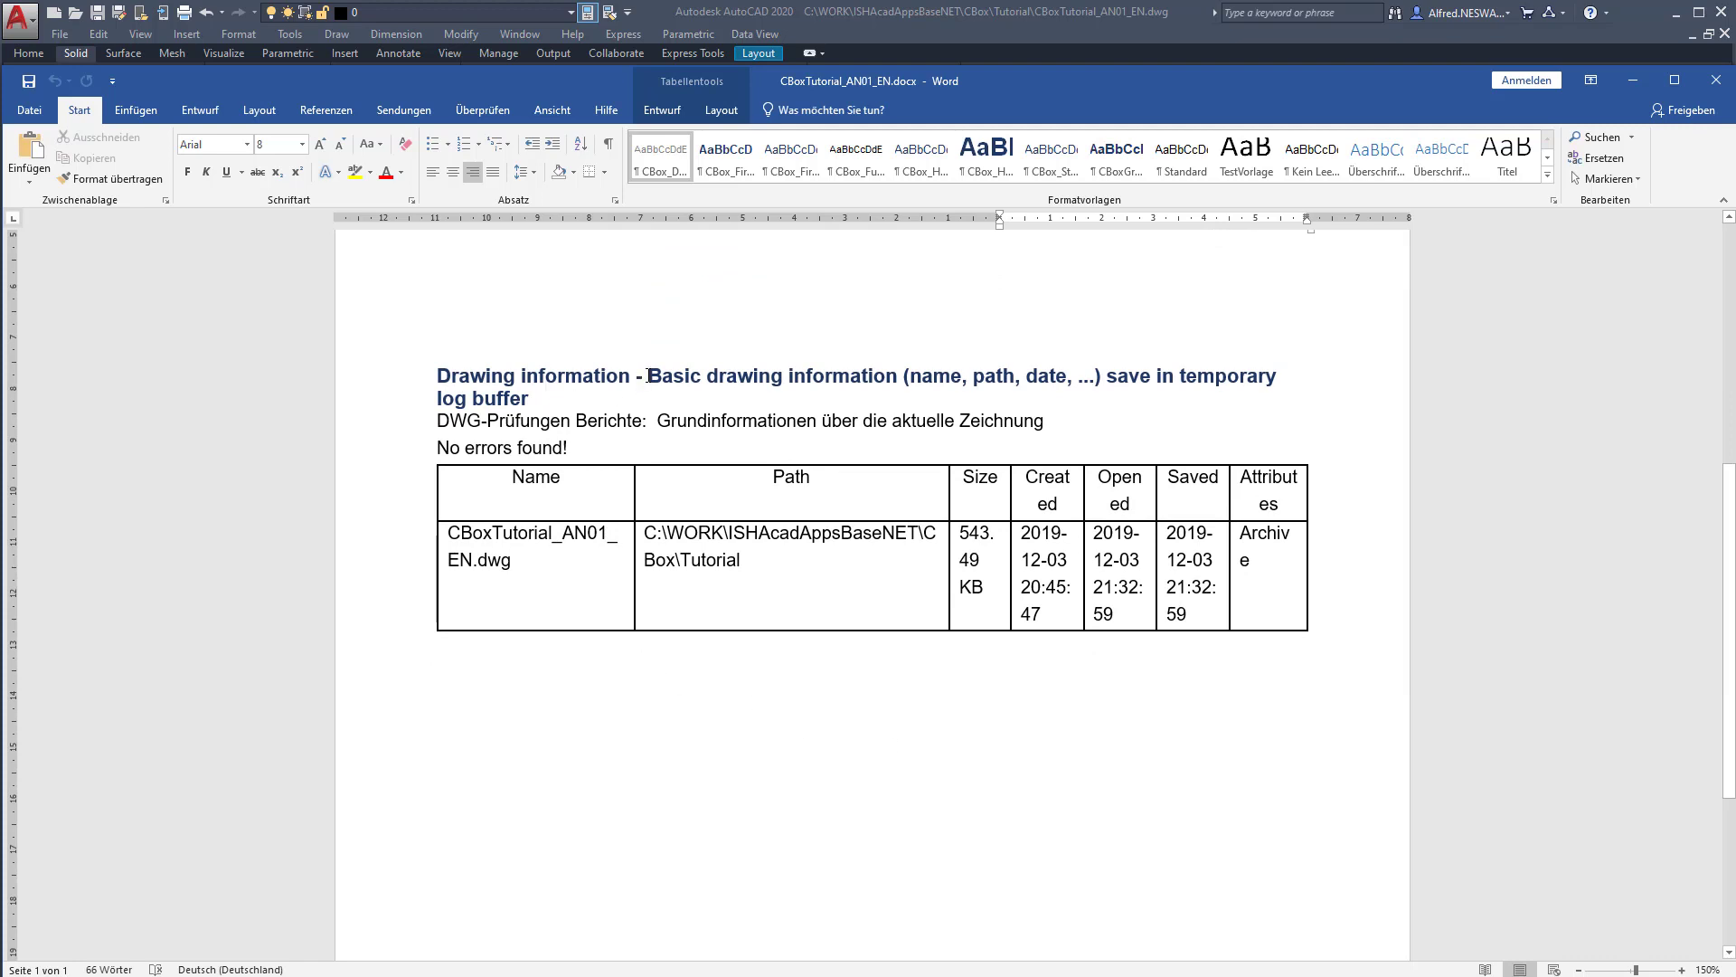
drag(645, 380, 902, 379)
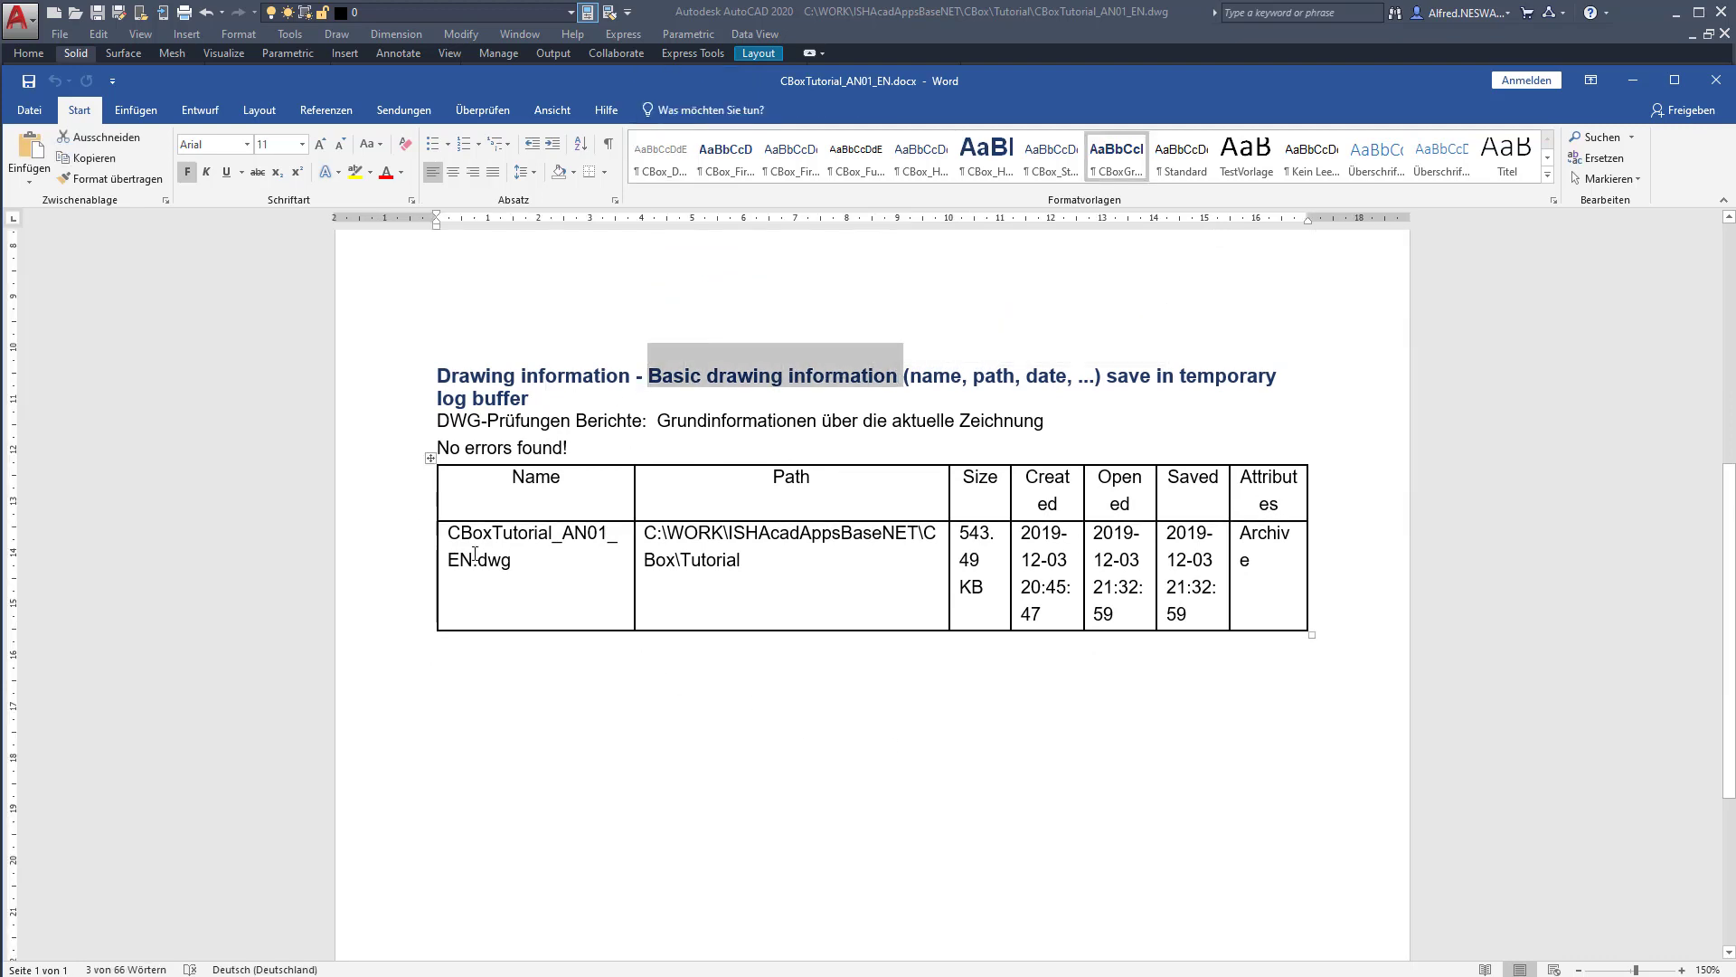
click(707, 559)
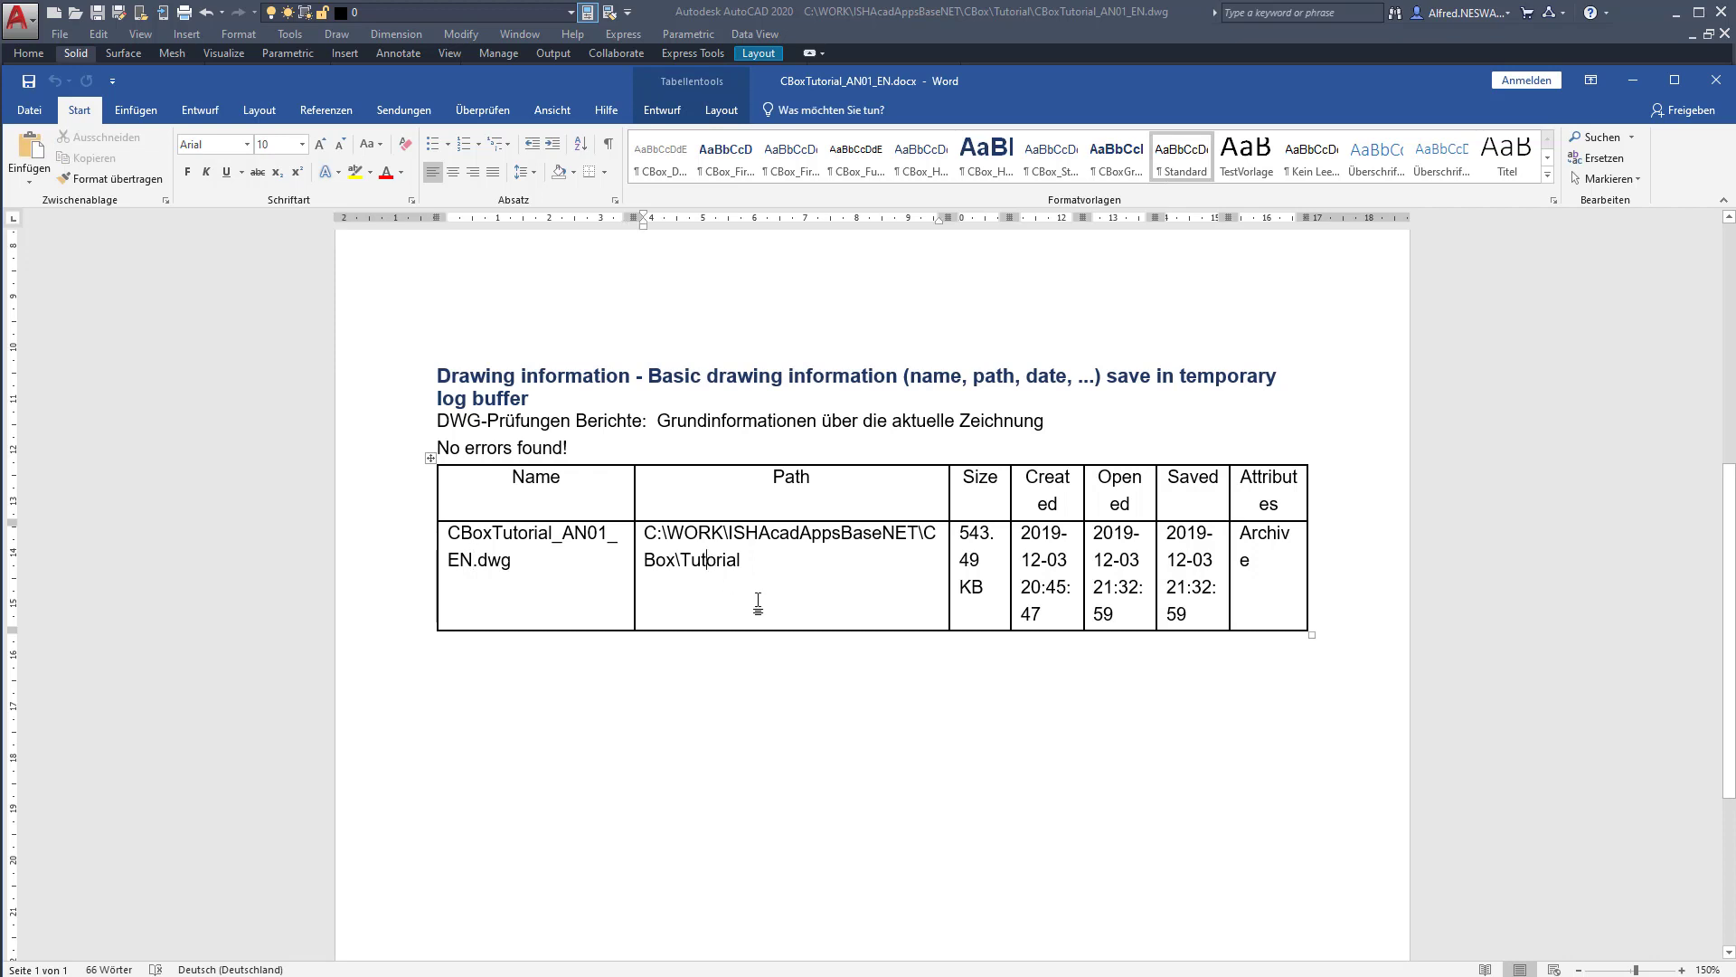
click(984, 568)
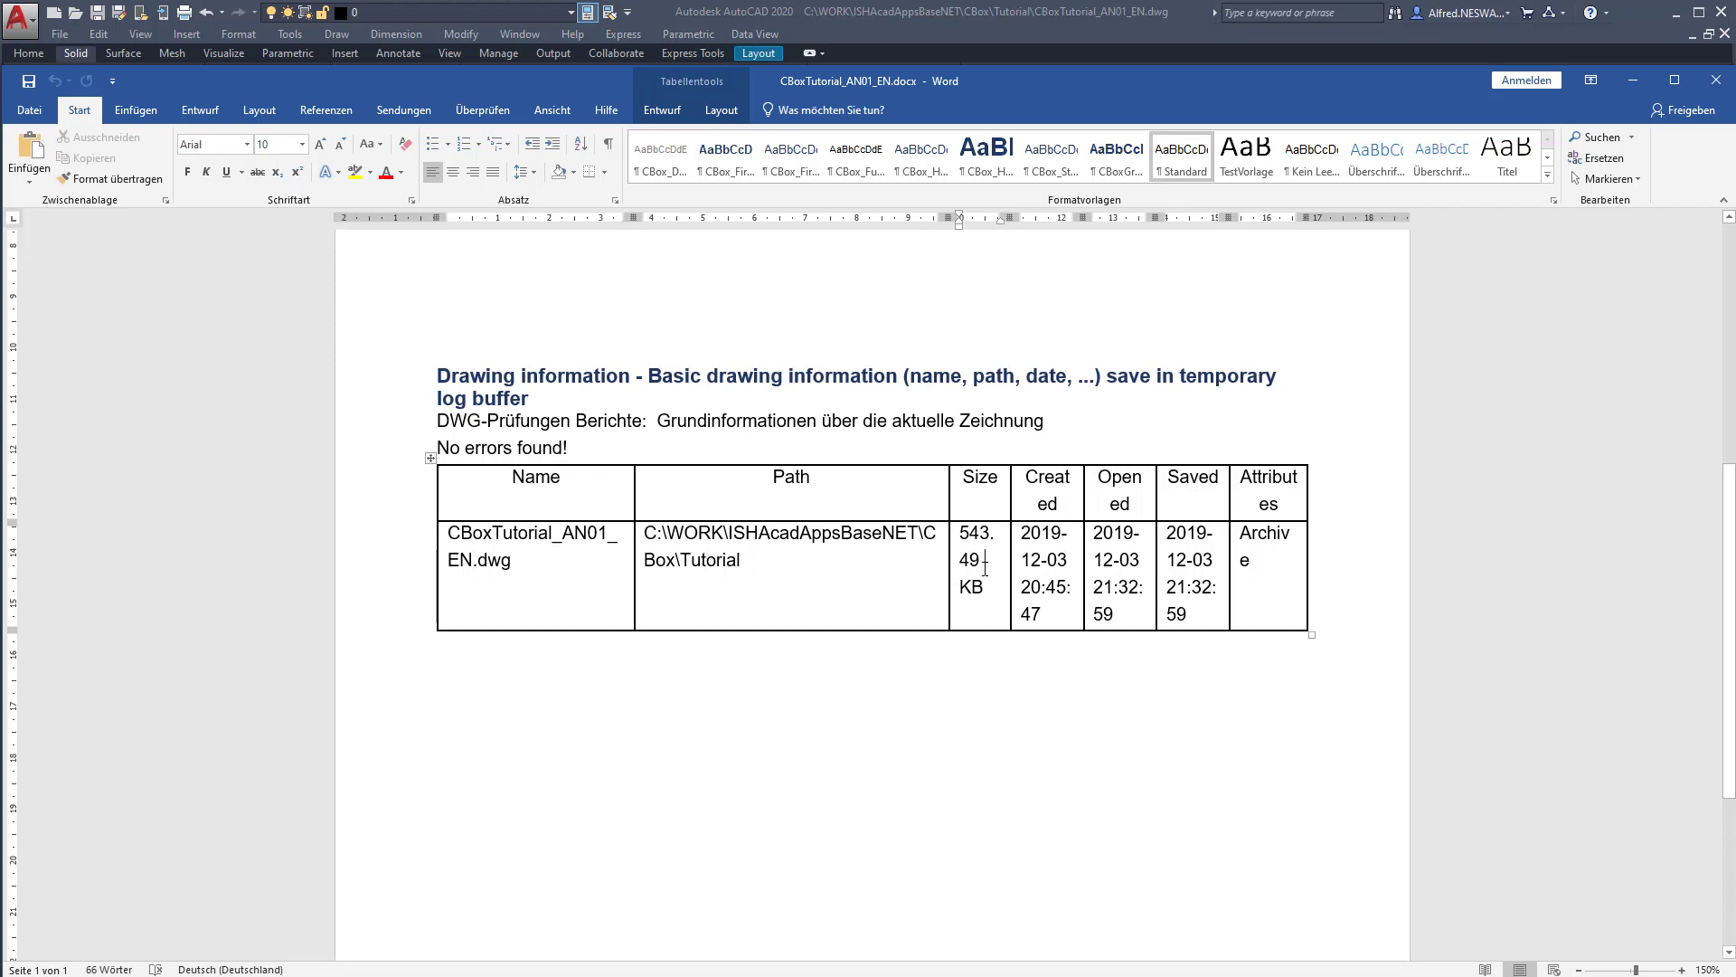
click(1033, 561)
click(1247, 605)
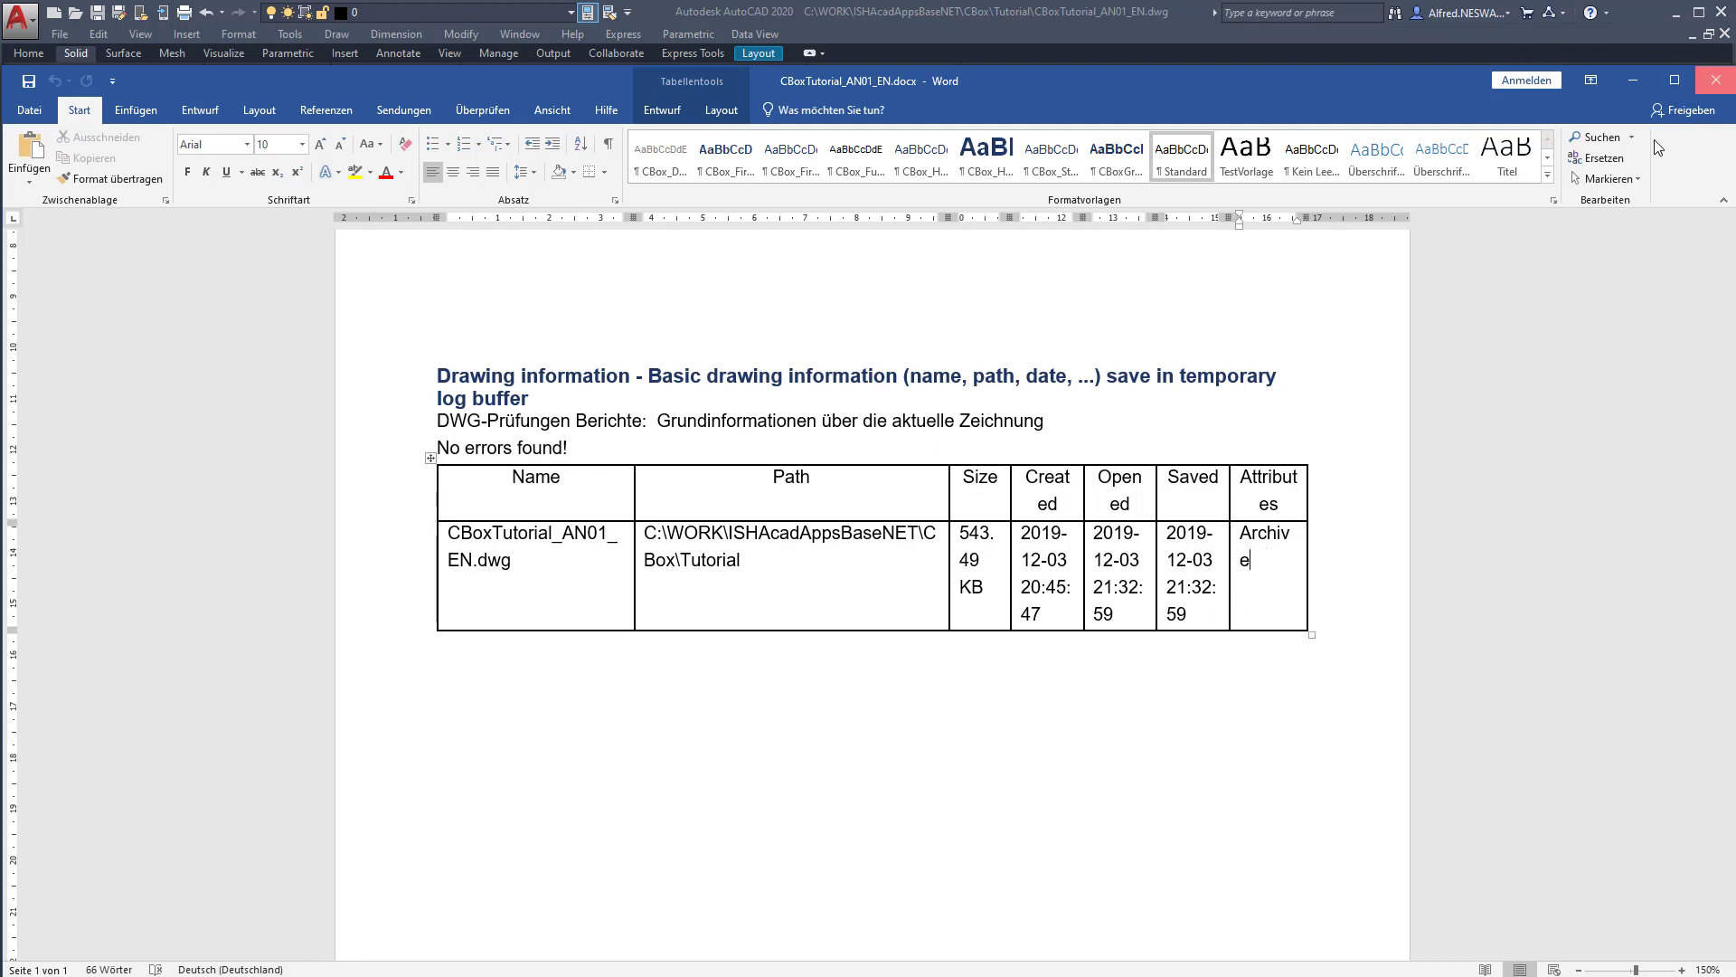
click(1716, 81)
Run the Number of objects not set to byLayer function and generate its Word report.
click(1263, 546)
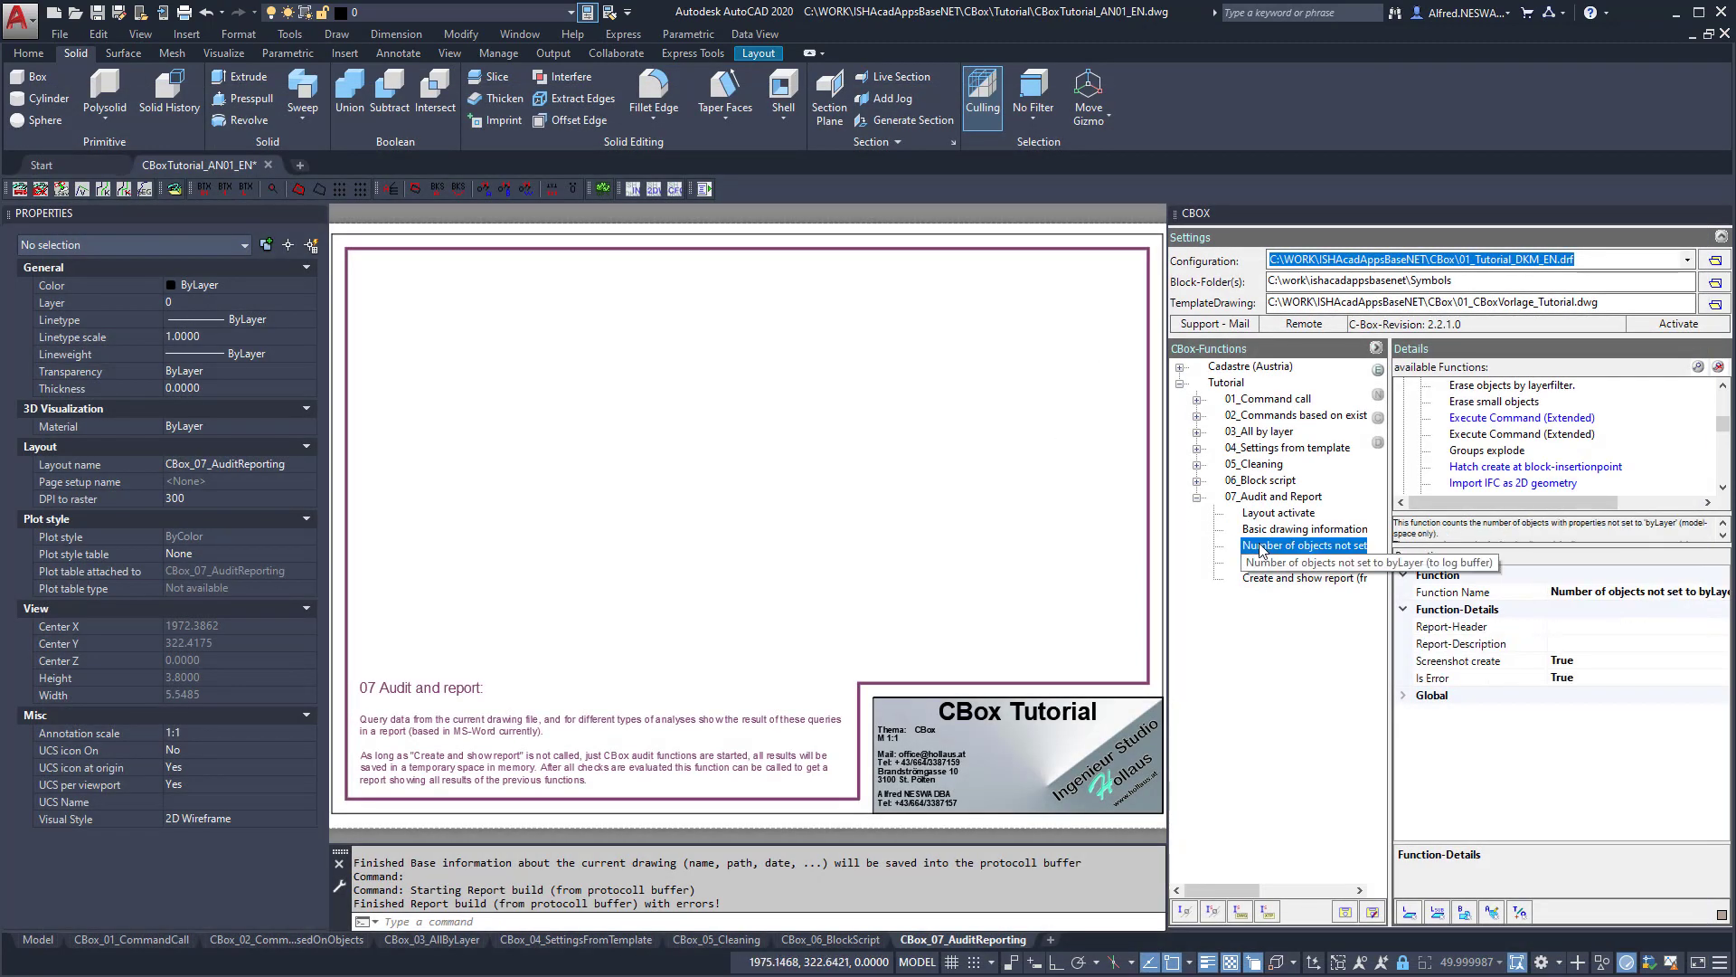
double_click(1305, 547)
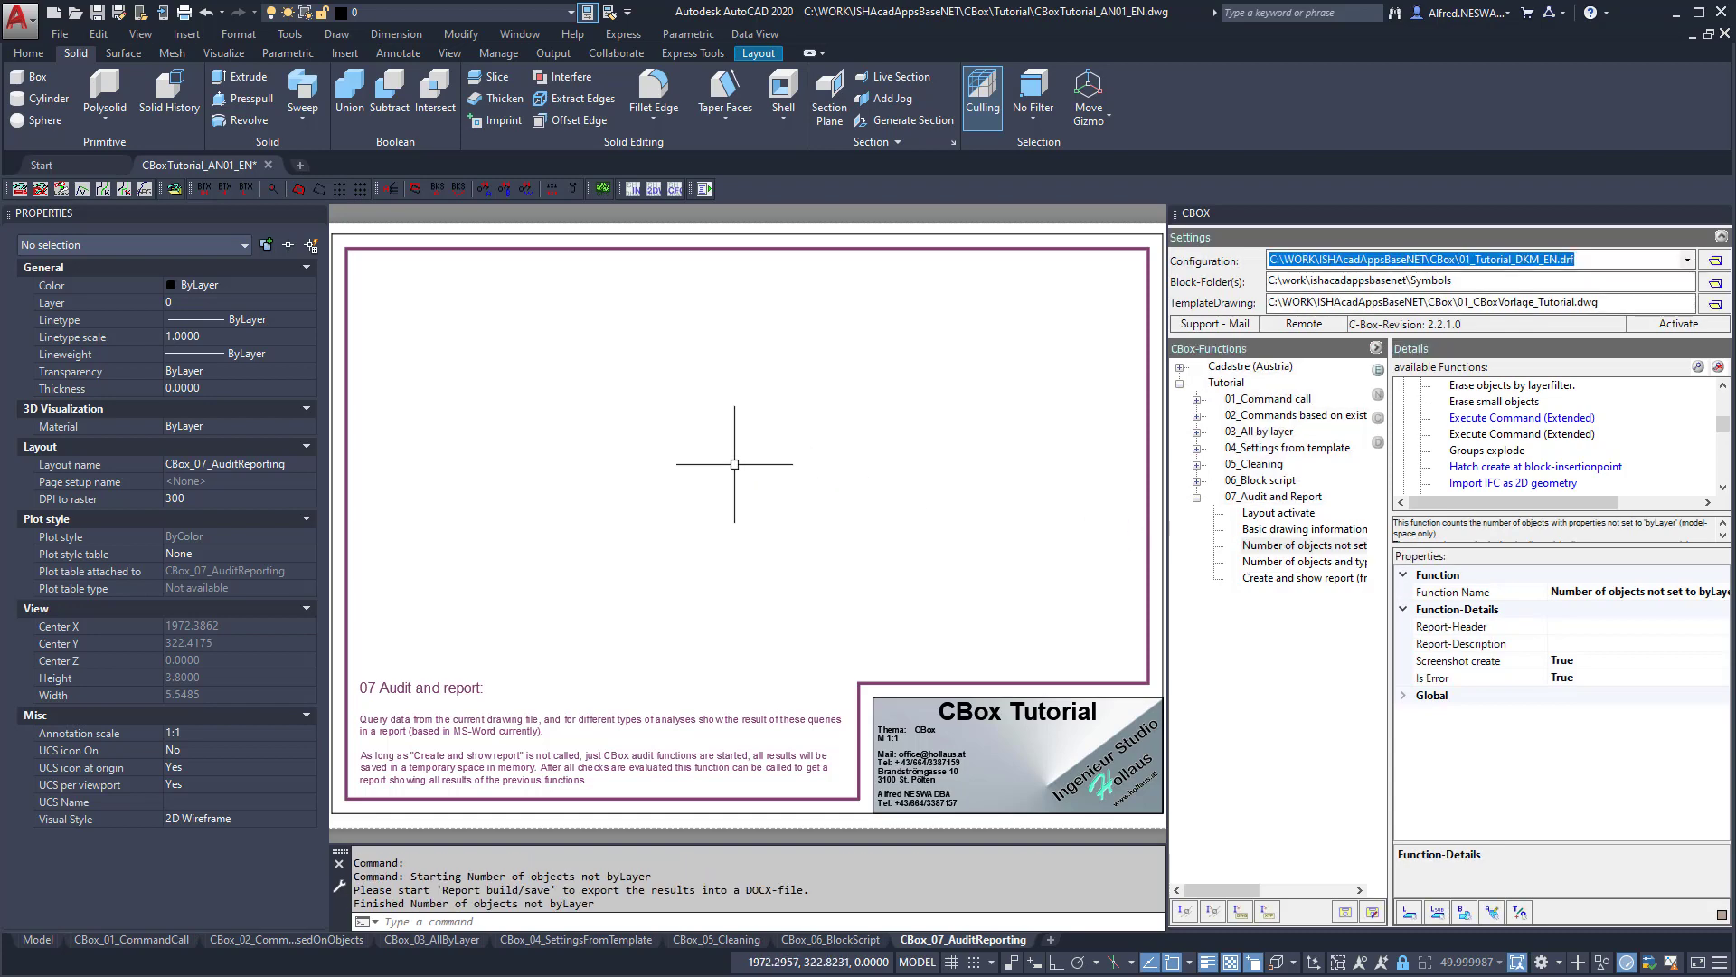
click(1266, 578)
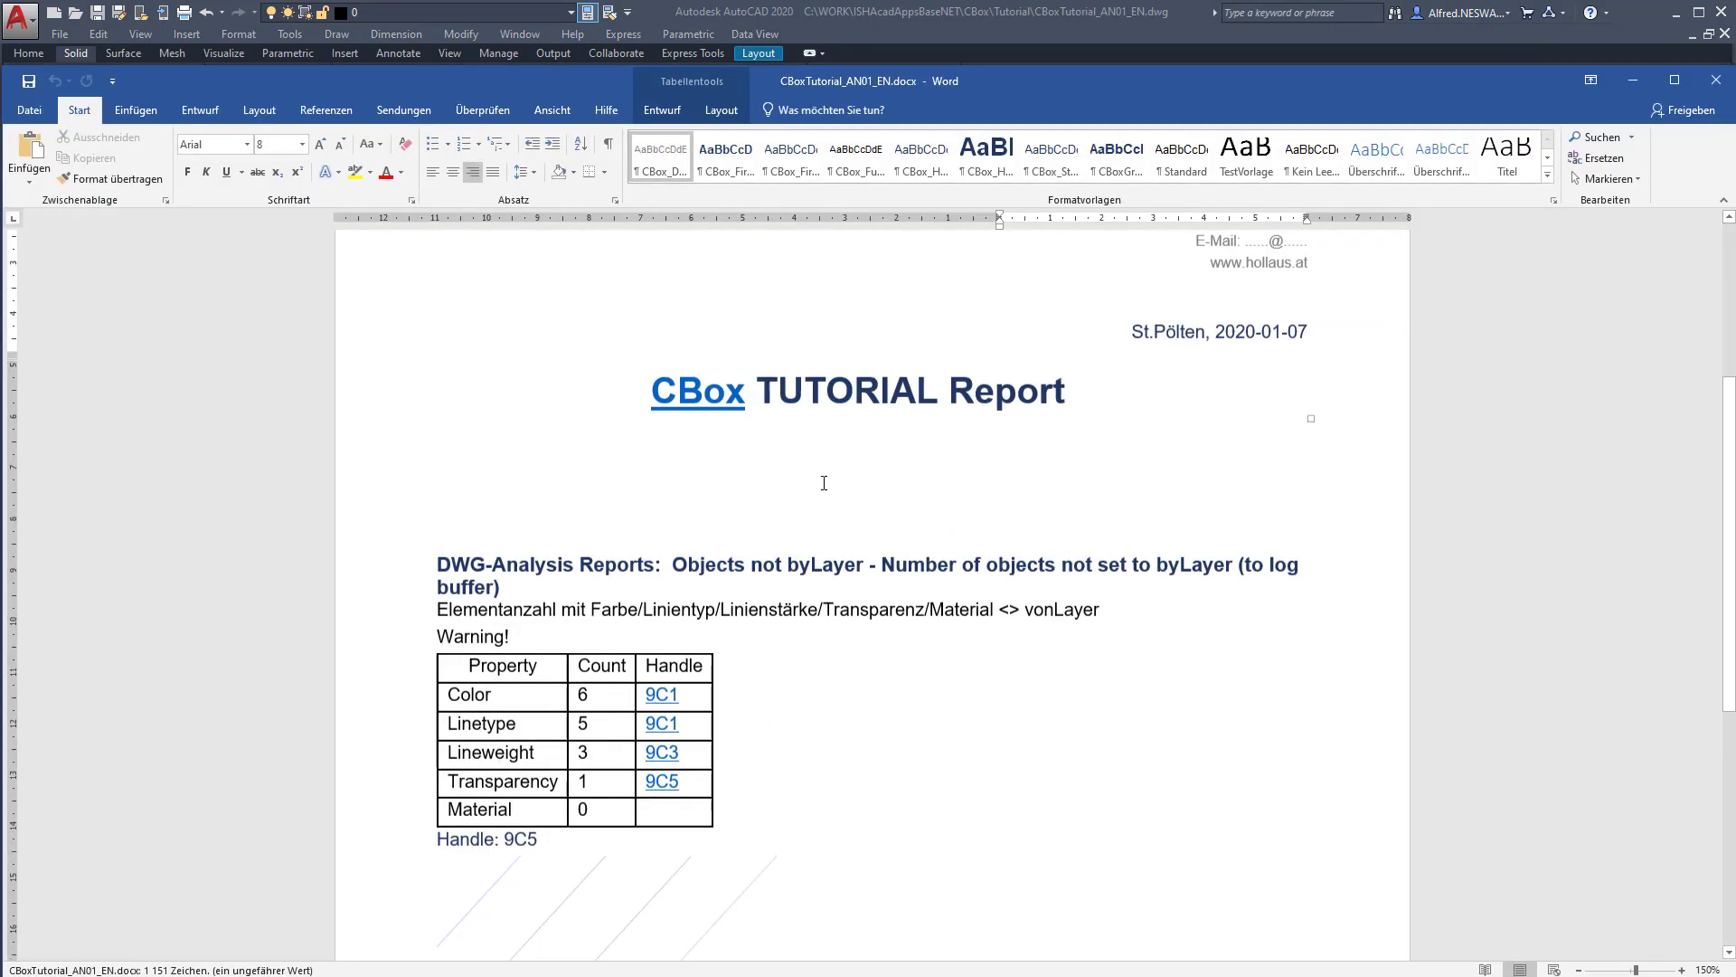
Examine the report's table of objects not set to byLayer, including the Color property's count, and close the report.
scroll(811, 461, down, 3)
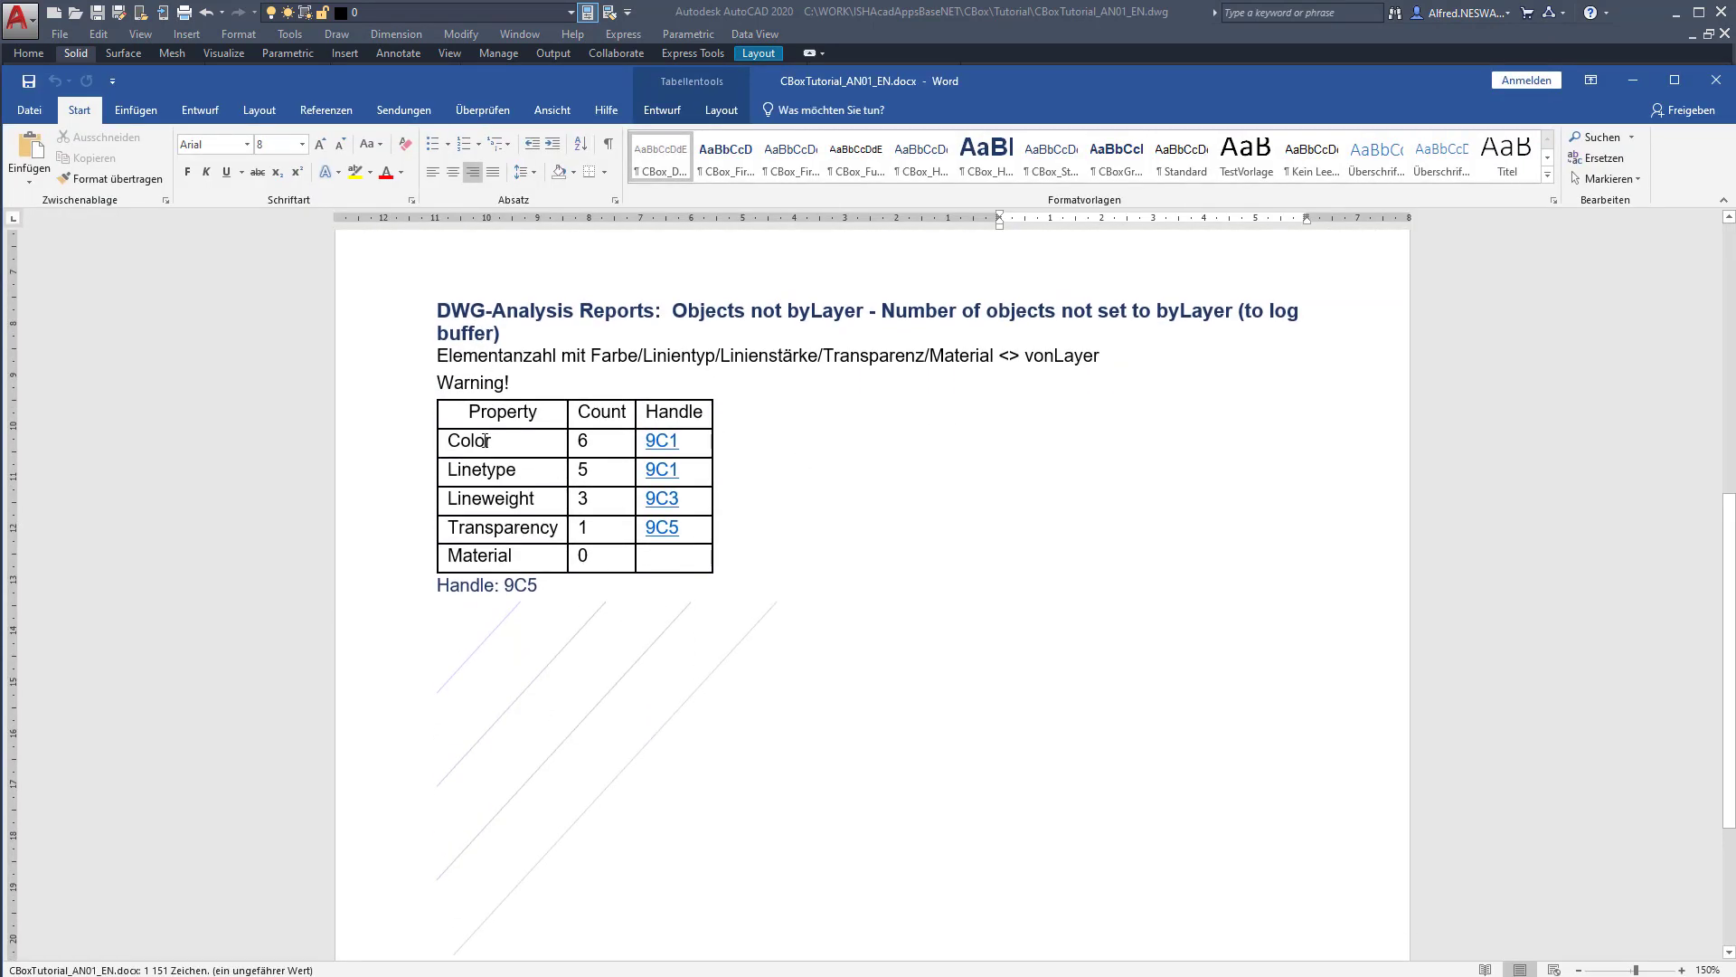
drag(452, 441, 533, 441)
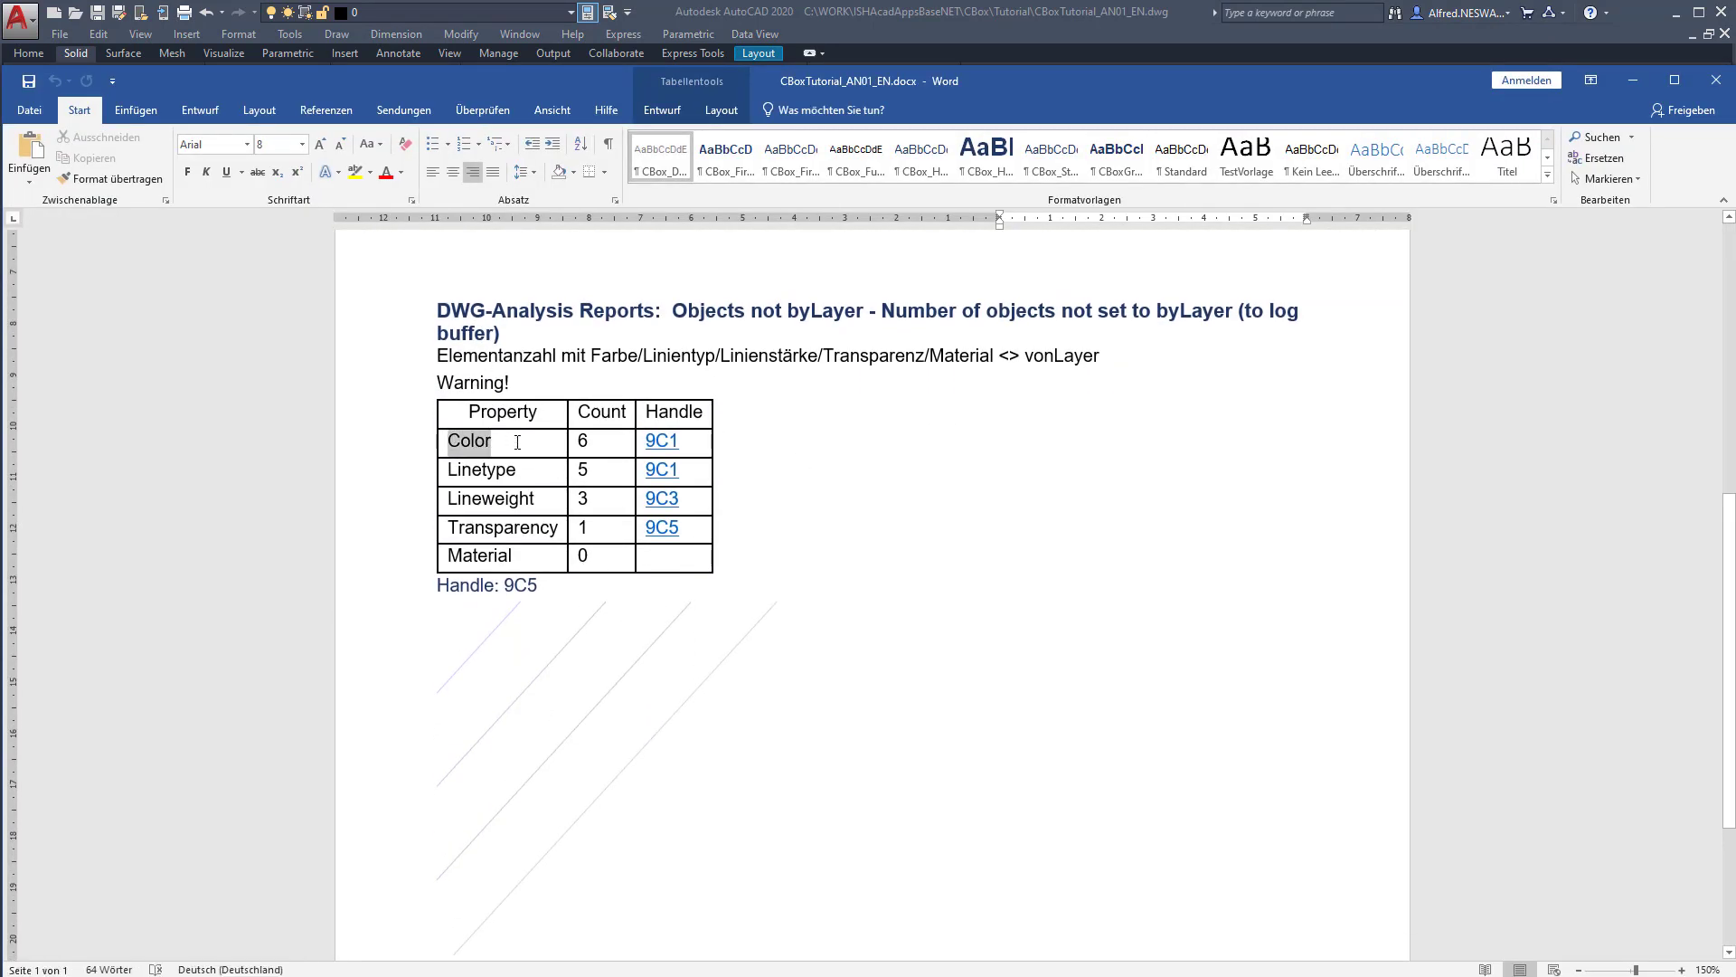
double_click(584, 440)
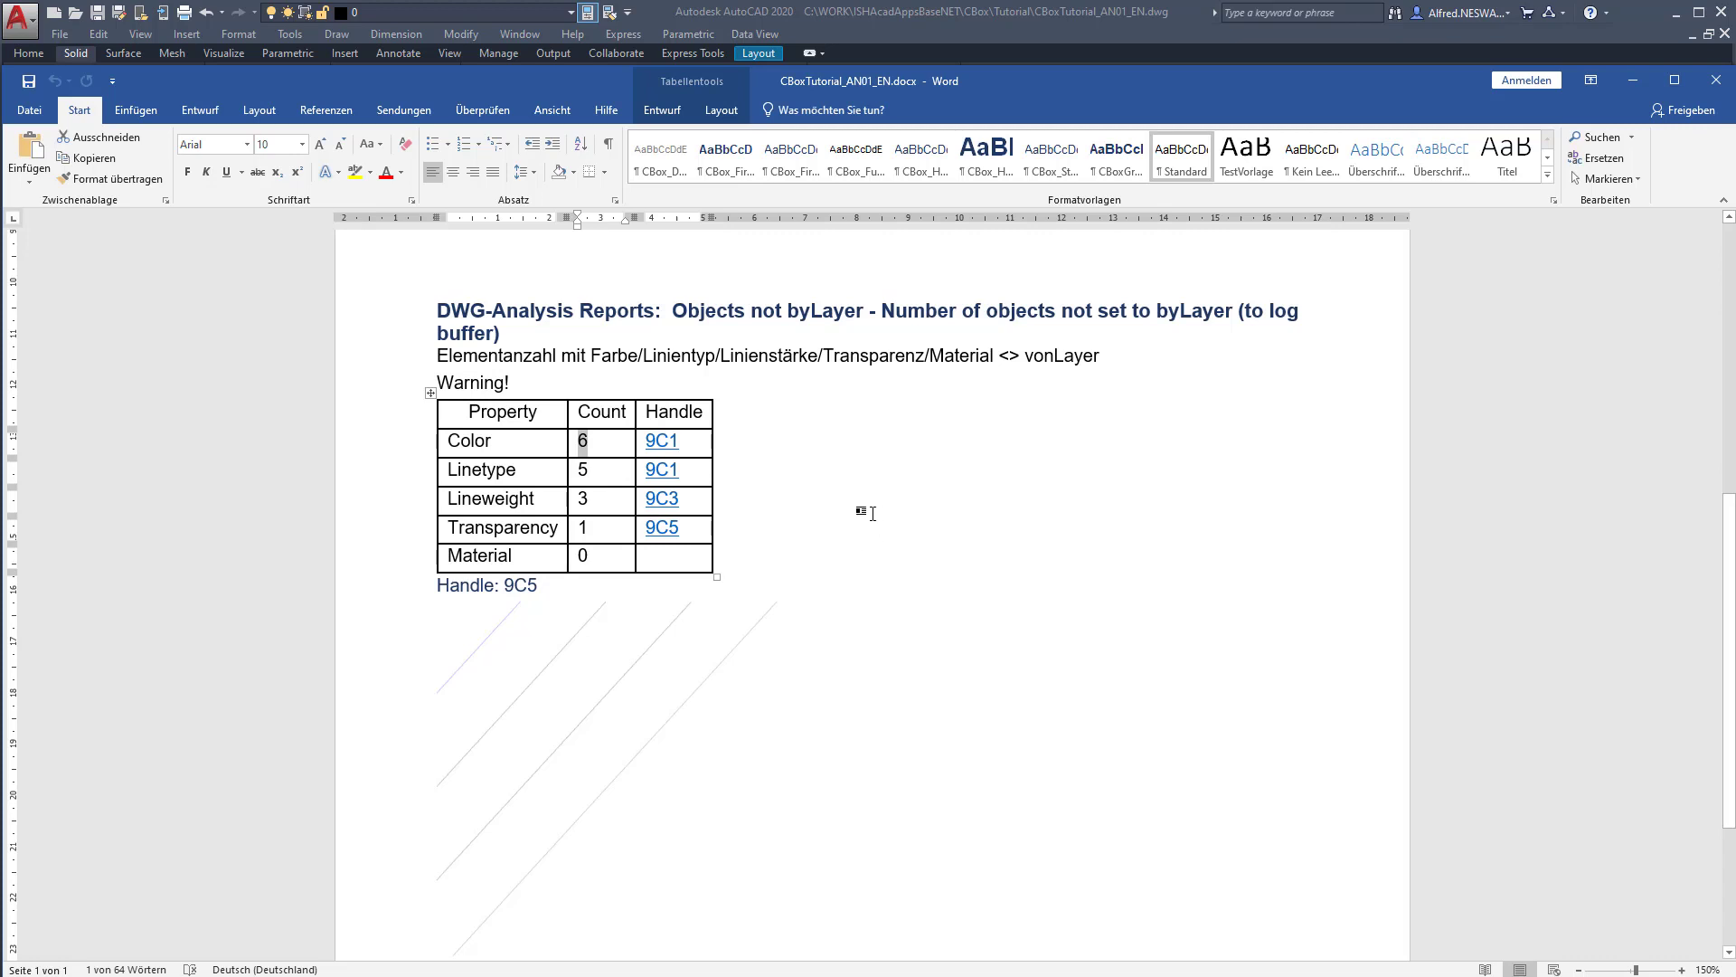
click(736, 523)
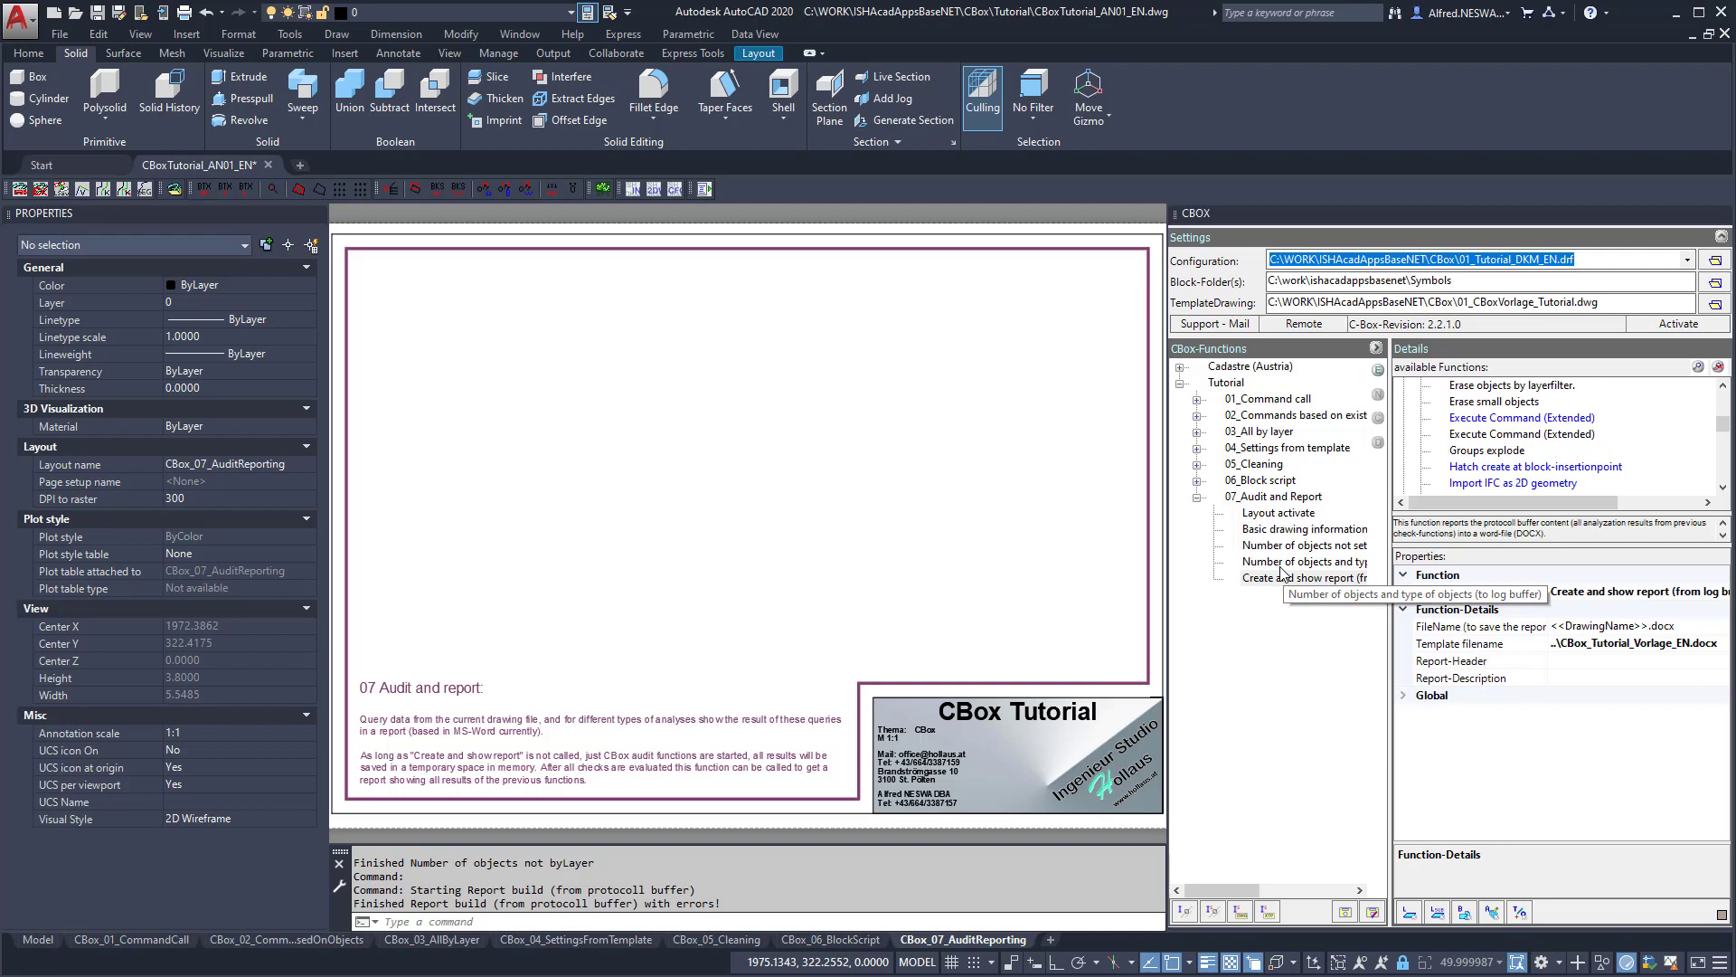
Check the object-type counting function's settings and run the whole 07_Audit and Report group on the drawing.
click(1302, 561)
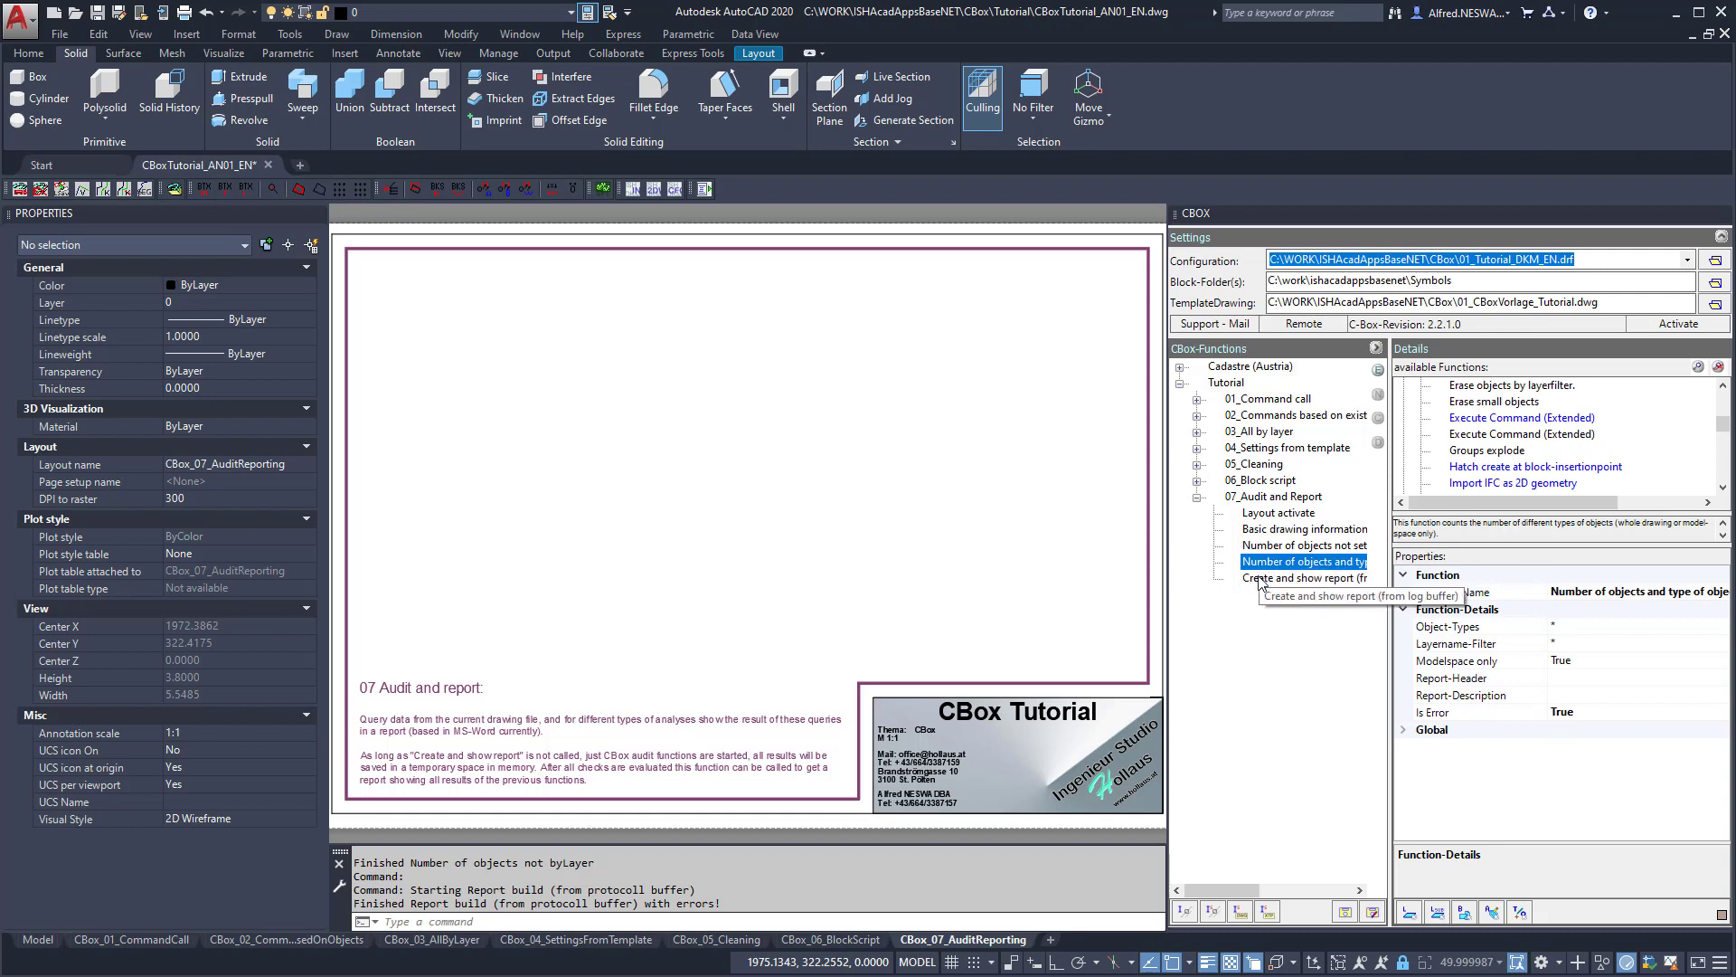
click(1259, 498)
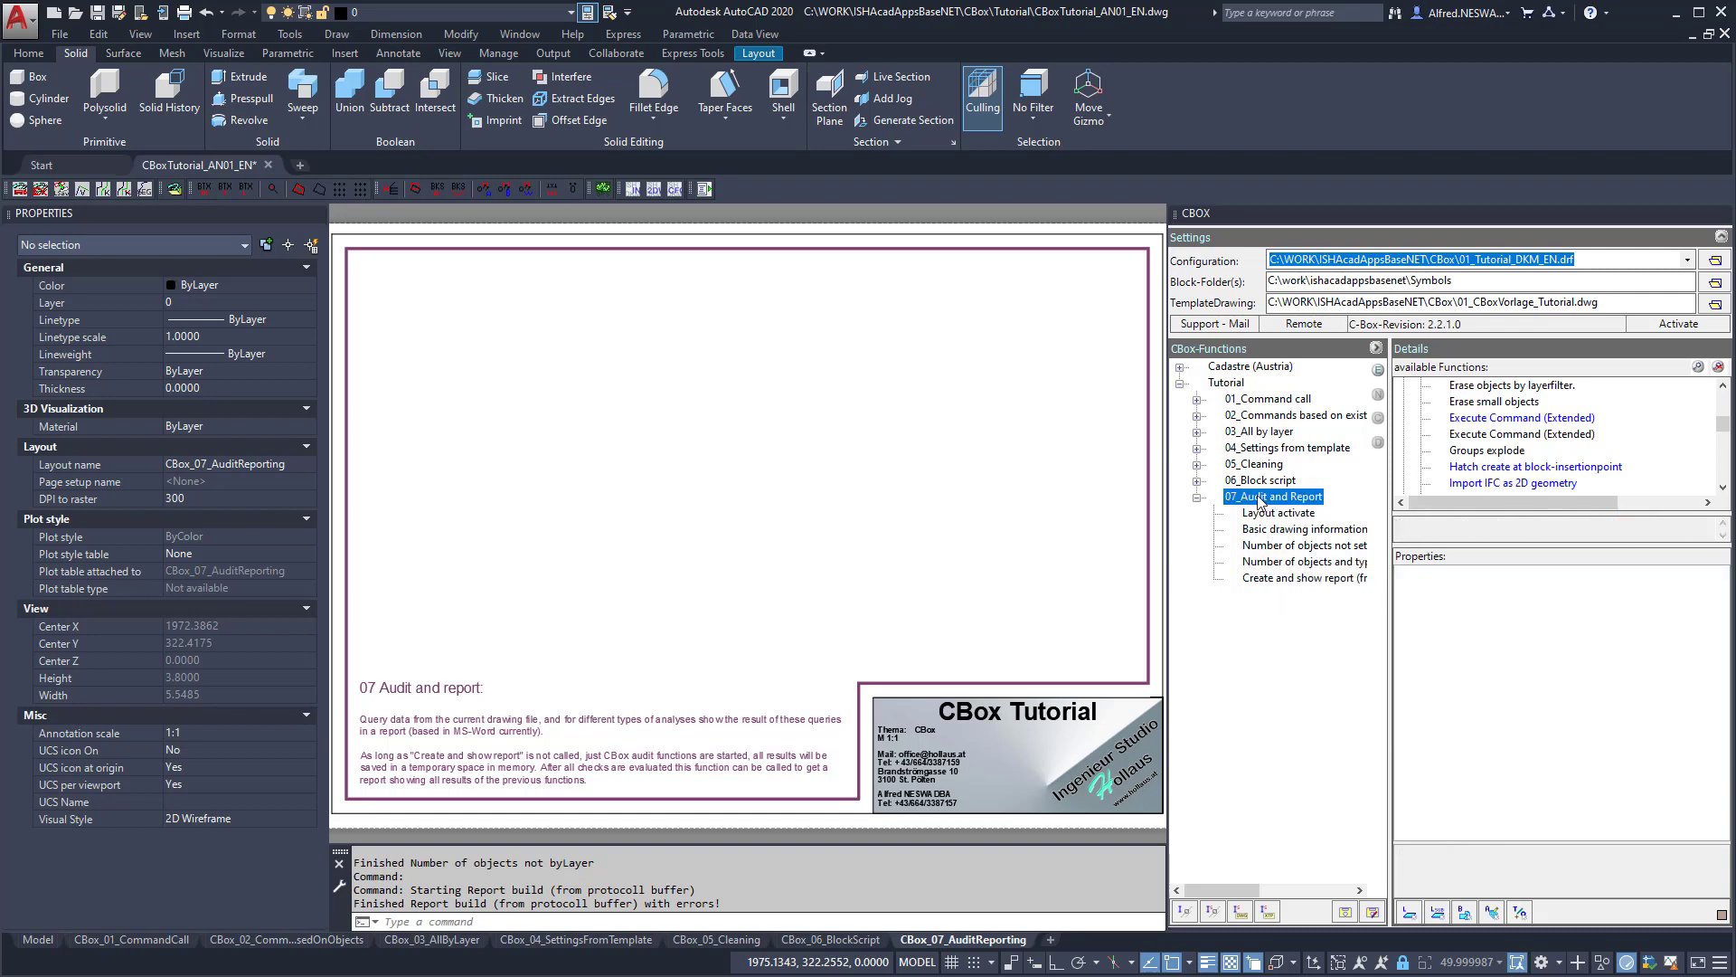
drag(1258, 496, 862, 477)
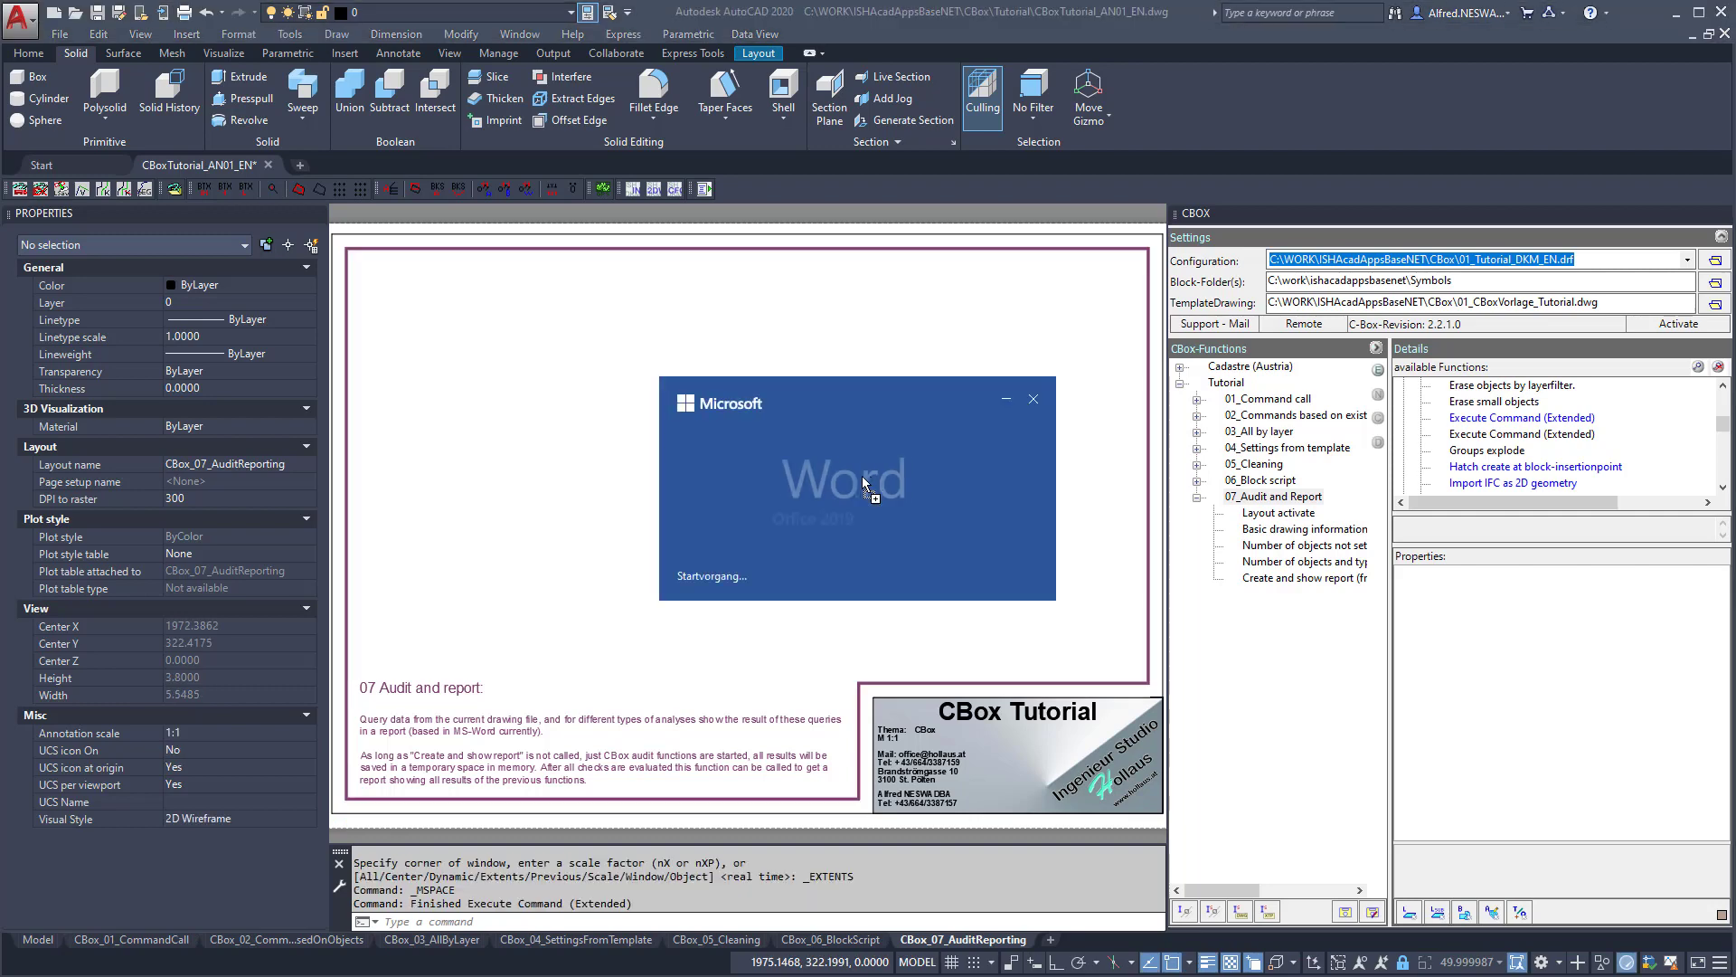
Examine the combined report's sections on basic drawing information, objects not byLayer and number of object types, and close the report.
scroll(861, 477, down, 9)
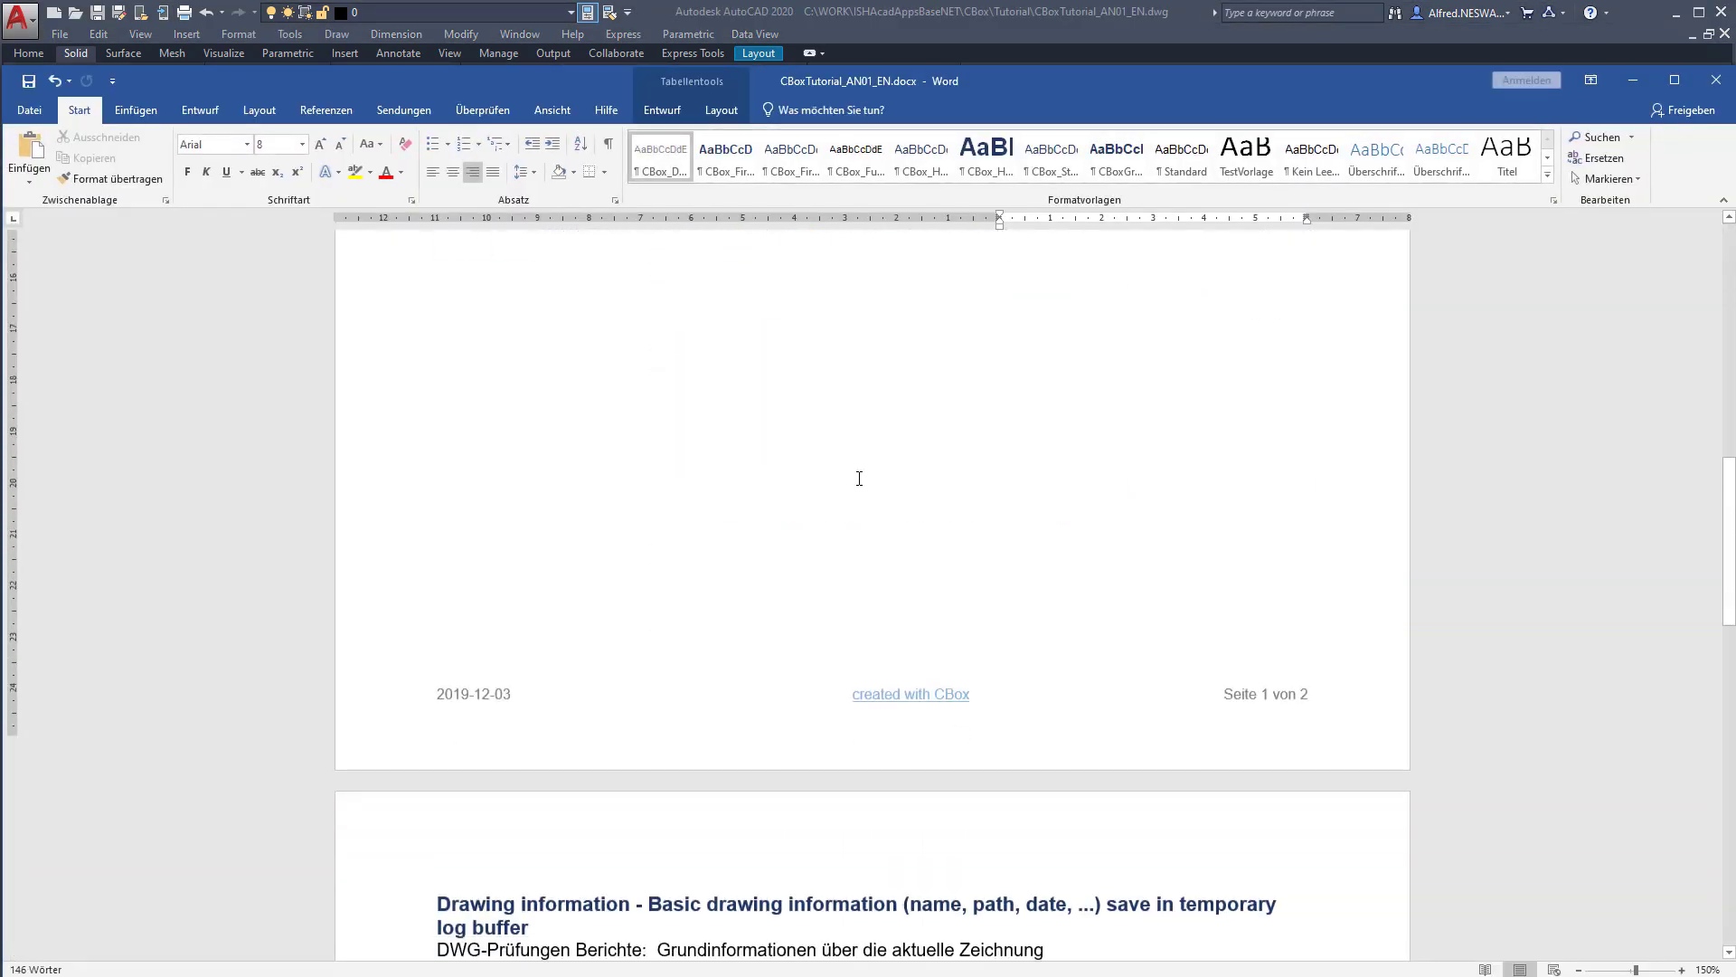
scroll(859, 478, down, 7)
scroll(644, 443, up, 3)
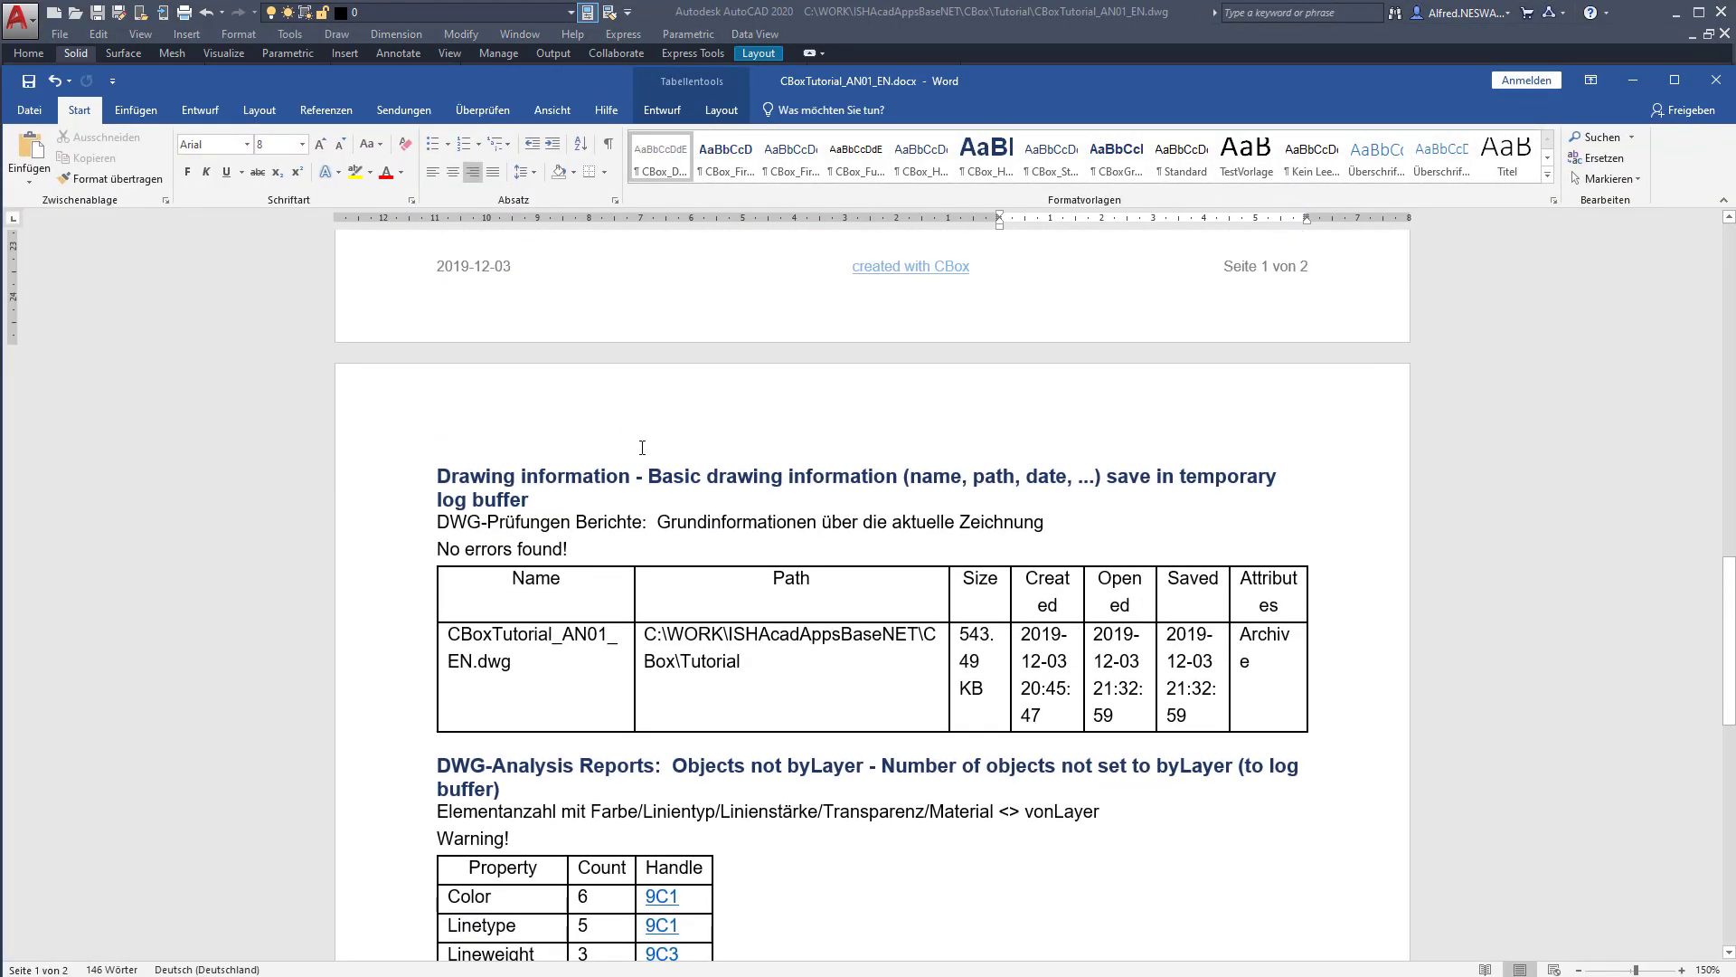
drag(648, 477, 903, 477)
scroll(624, 506, down, 3)
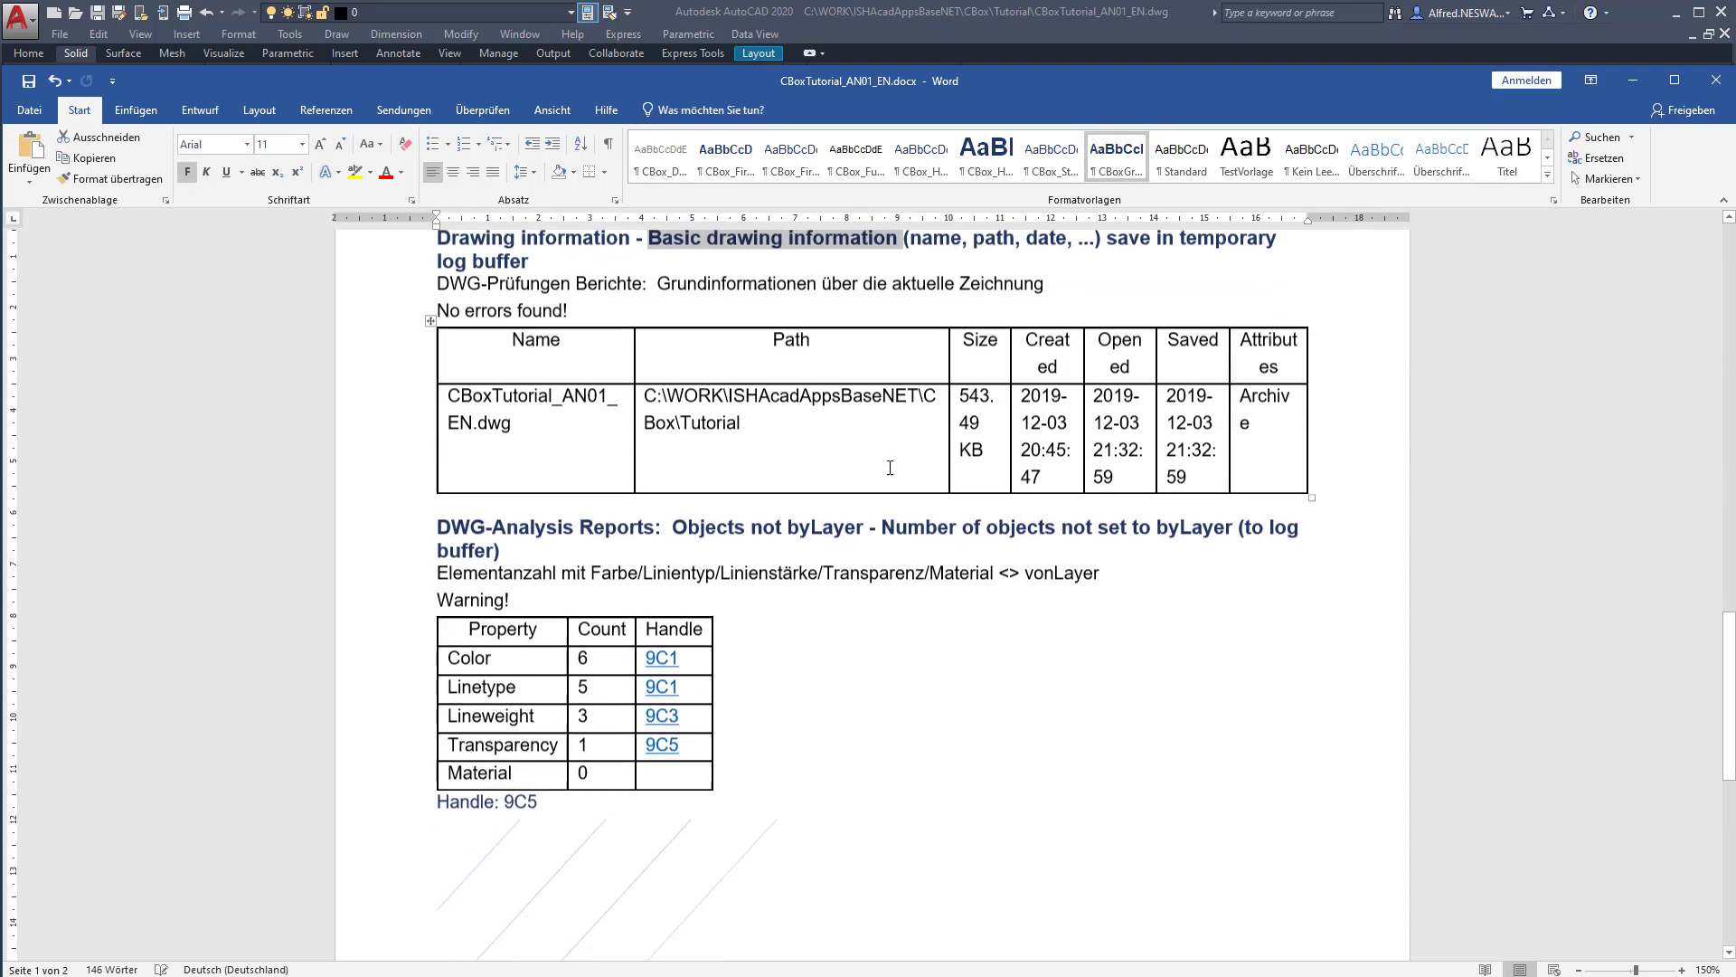
drag(674, 505, 864, 504)
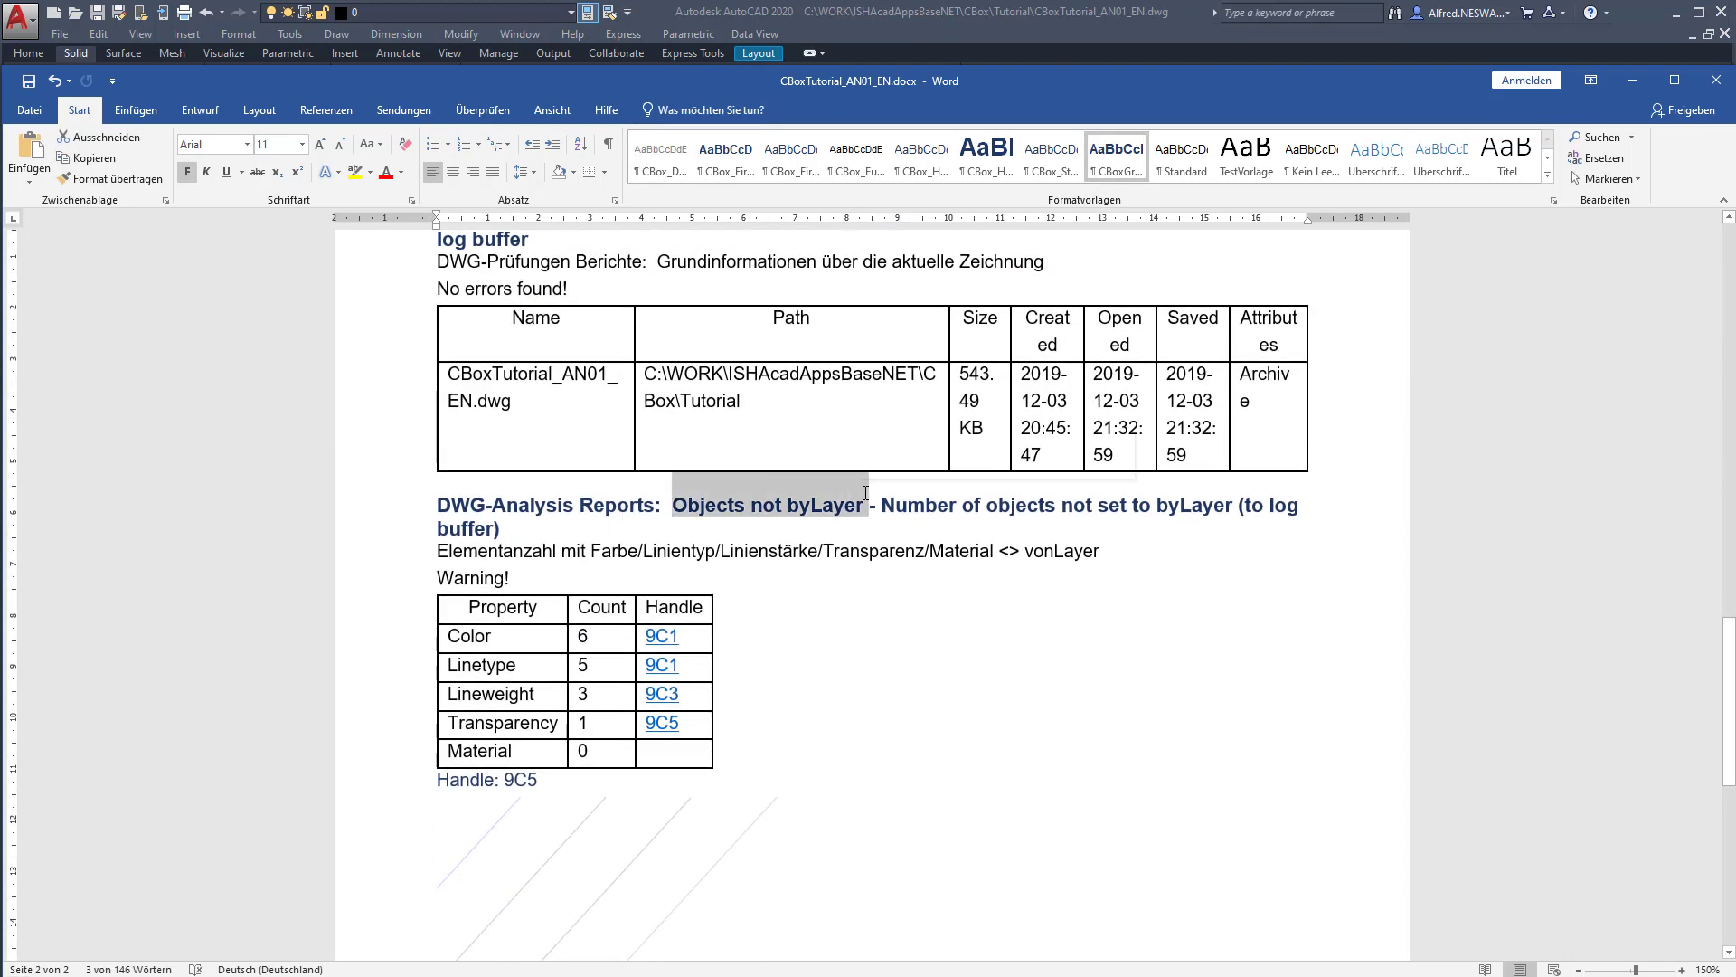
scroll(856, 515, down, 8)
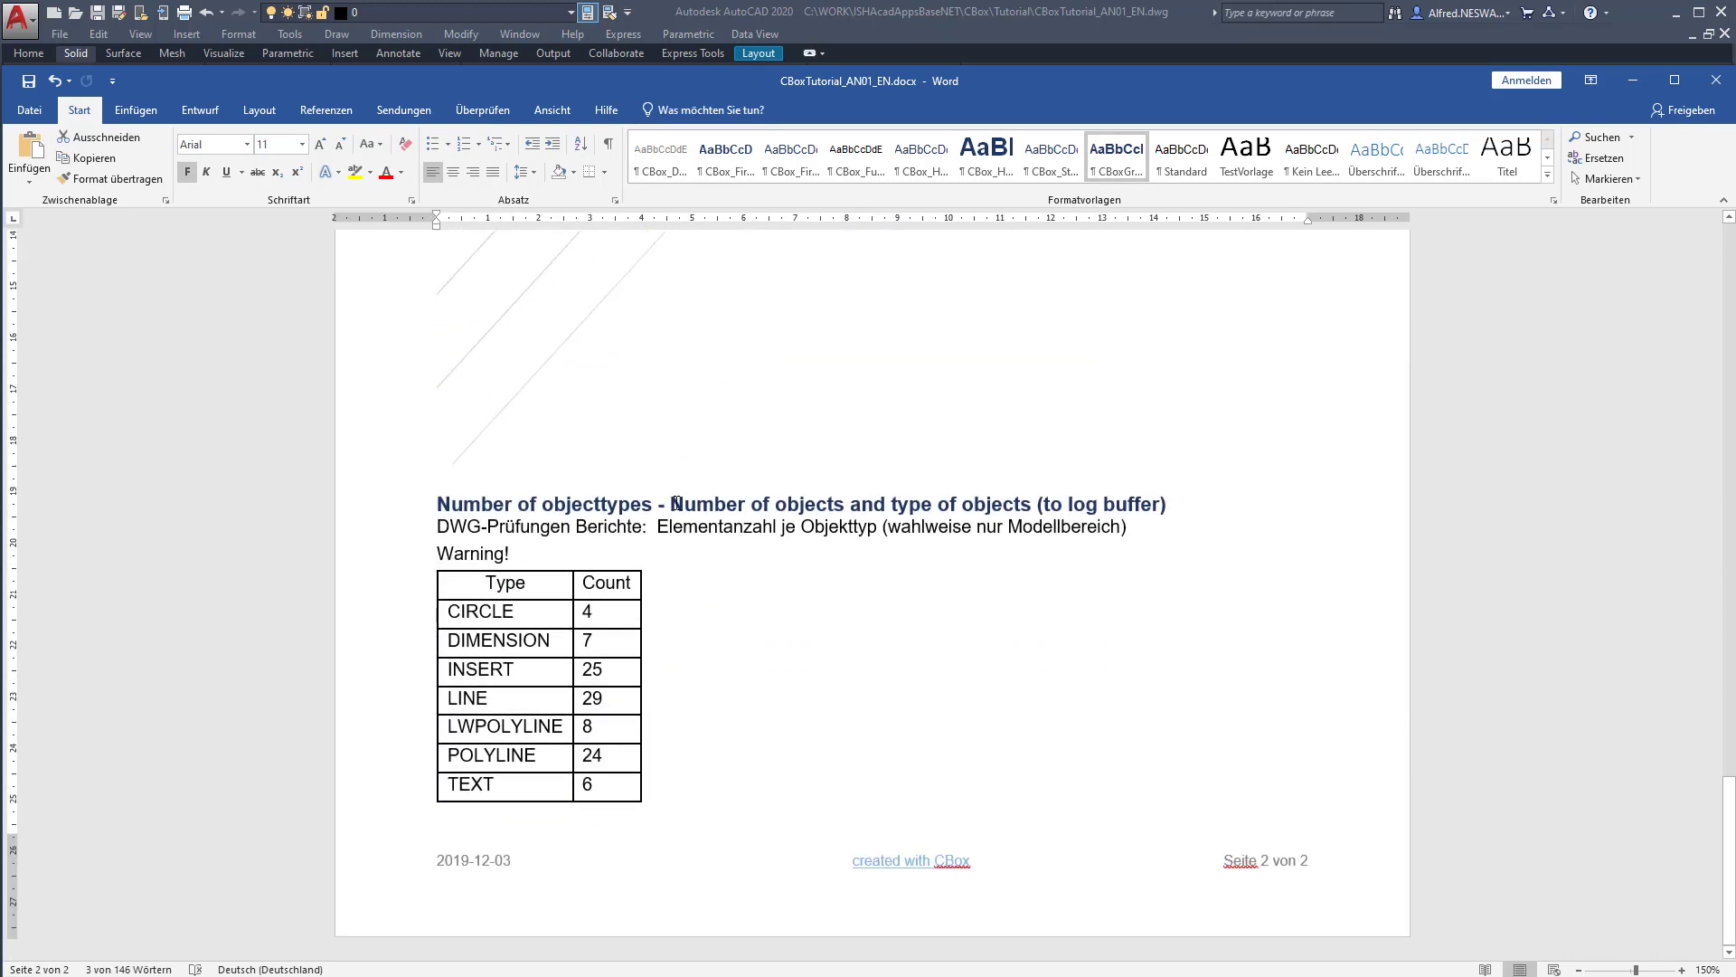
drag(671, 504, 1036, 504)
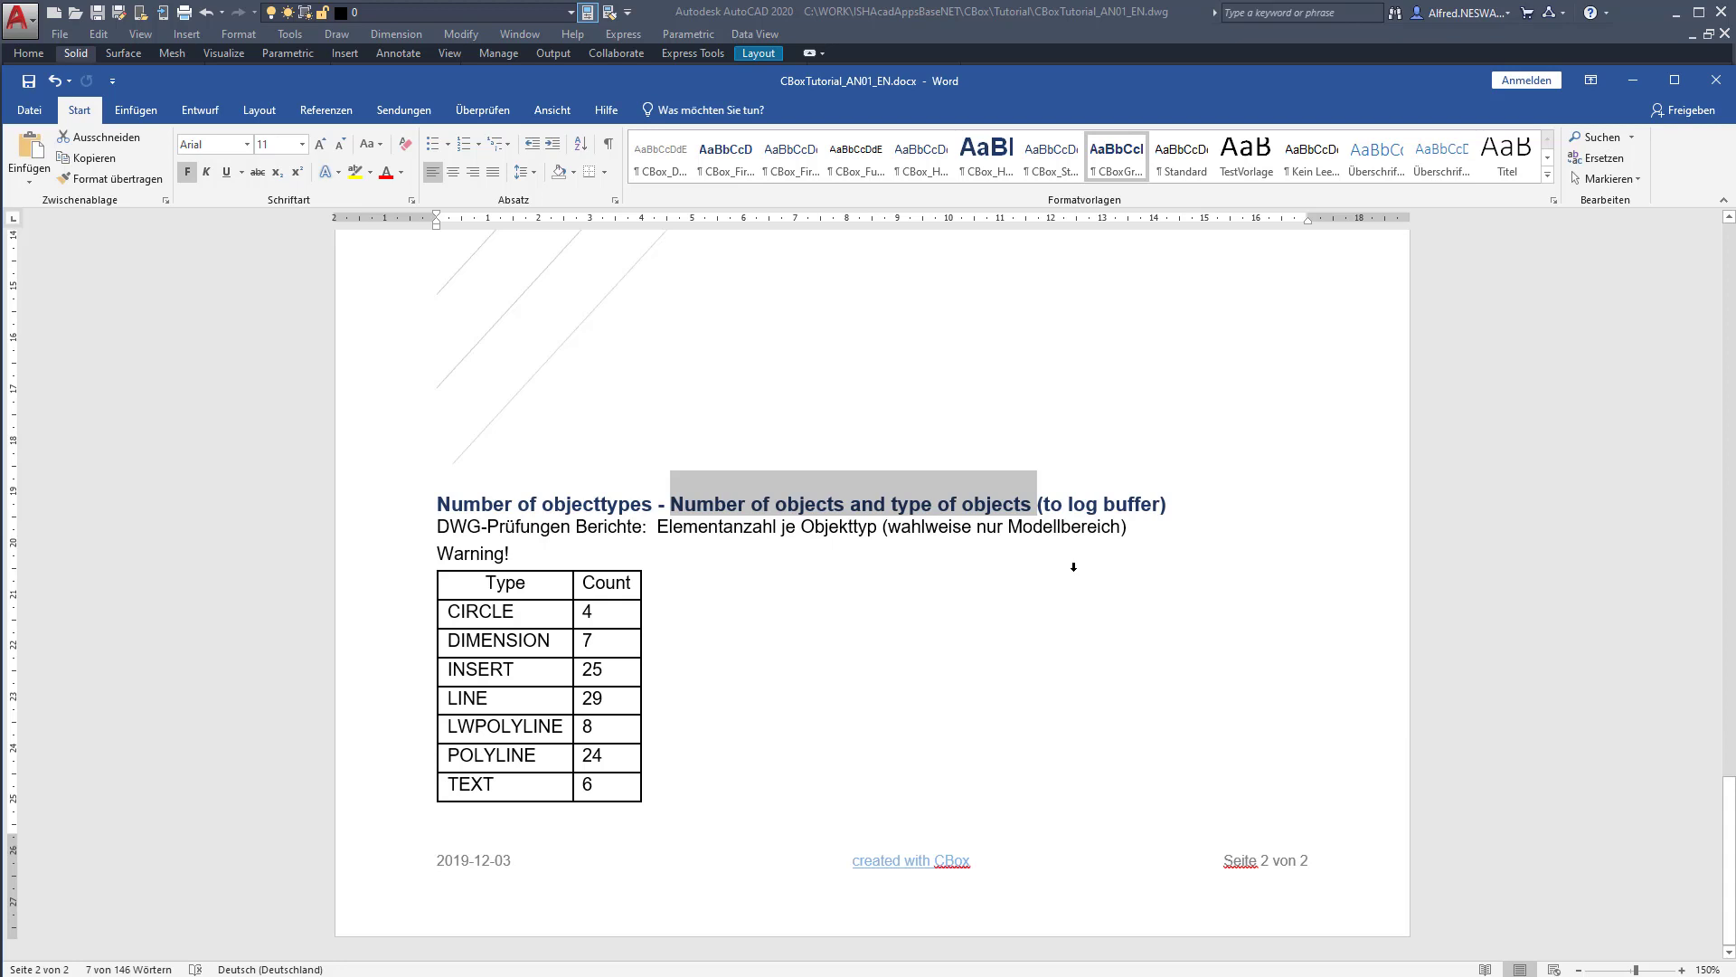
click(1719, 81)
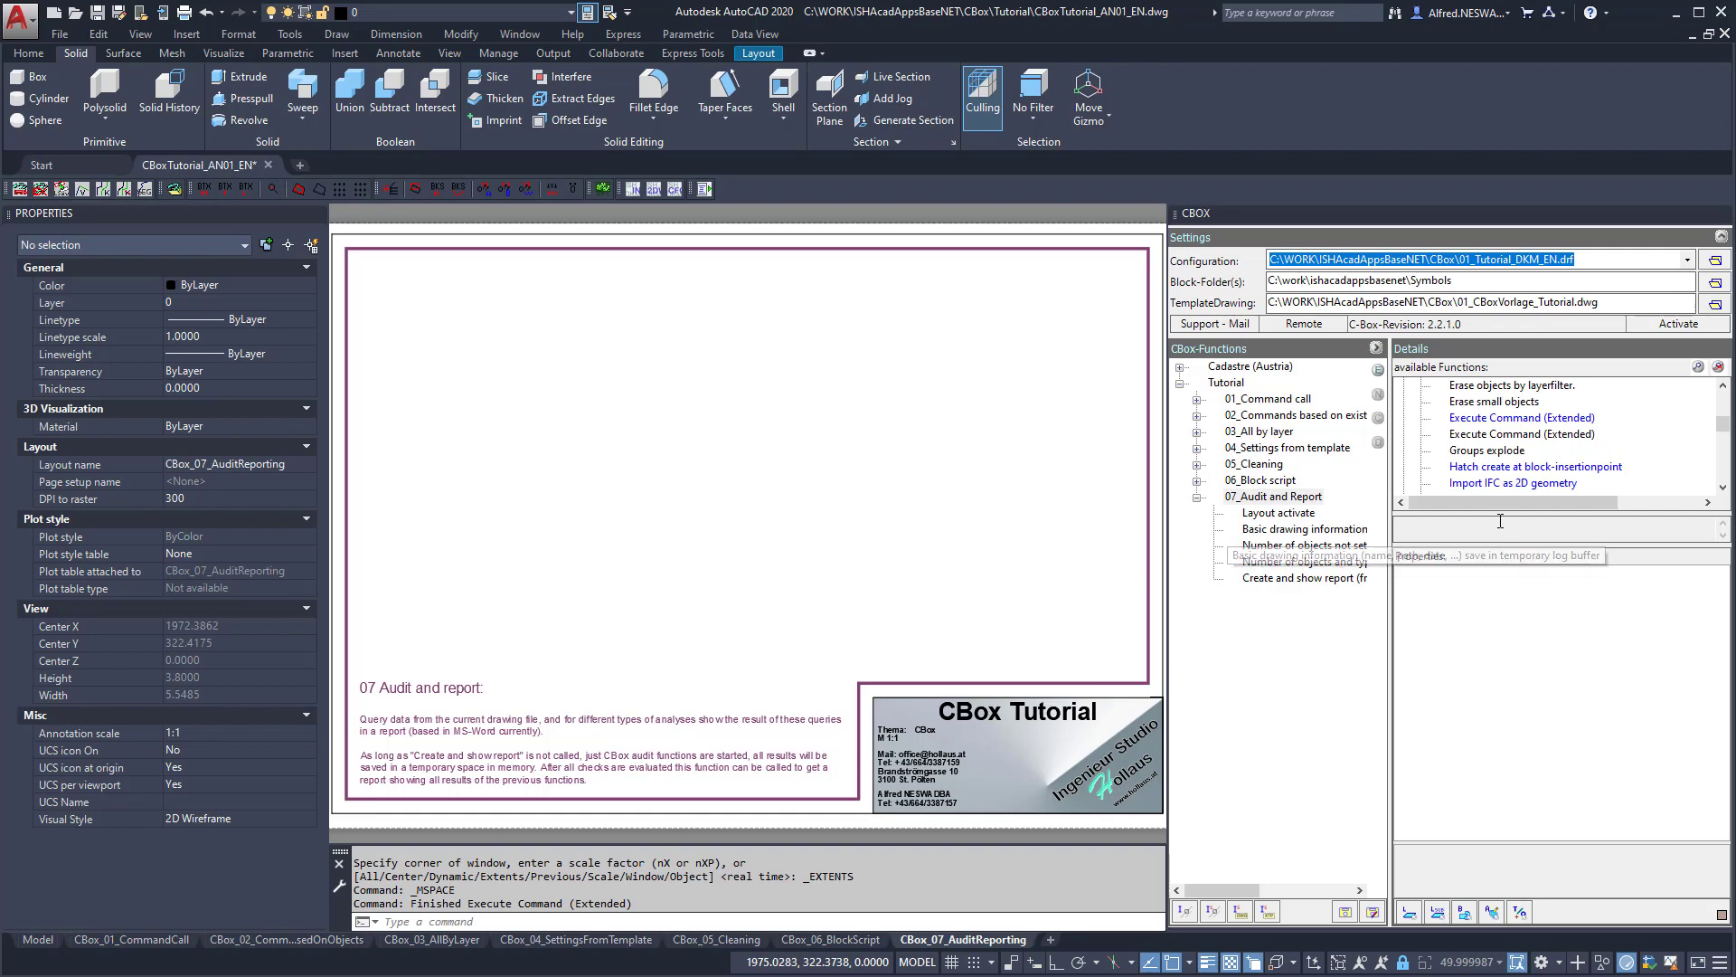
Enlarge the available functions list, enable editing of the function tree, collapse CAD-General and expand DWG-Analysis Reports.
drag(1516, 545, 1516, 728)
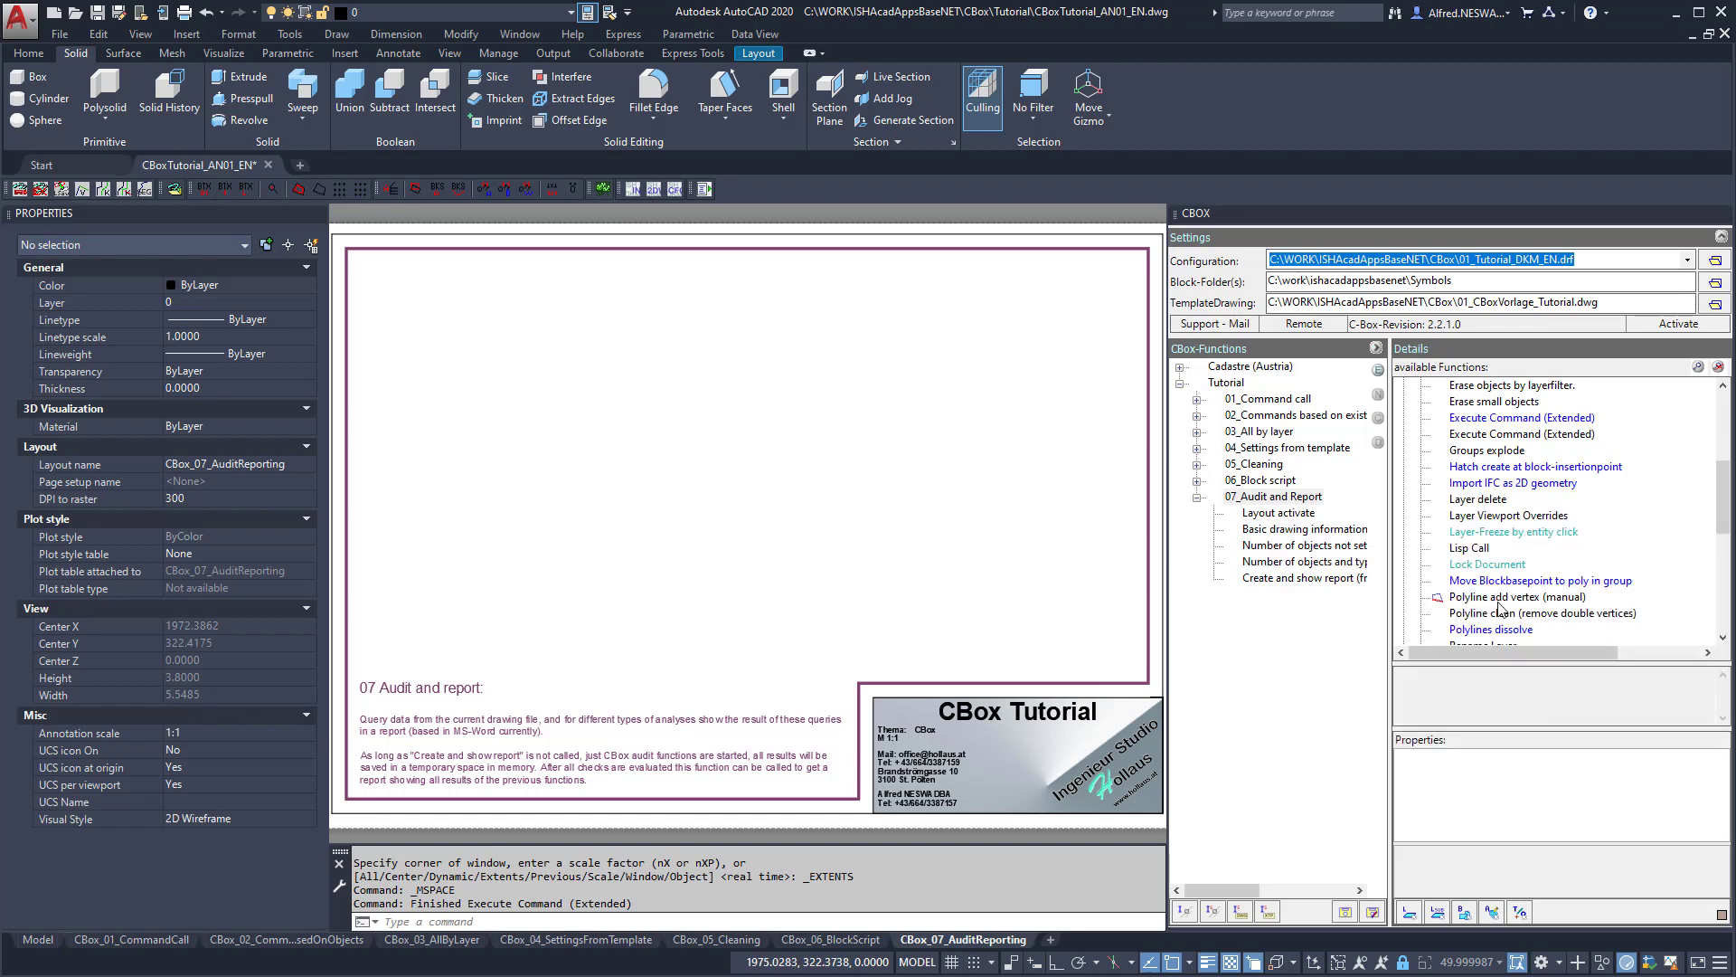
click(1718, 438)
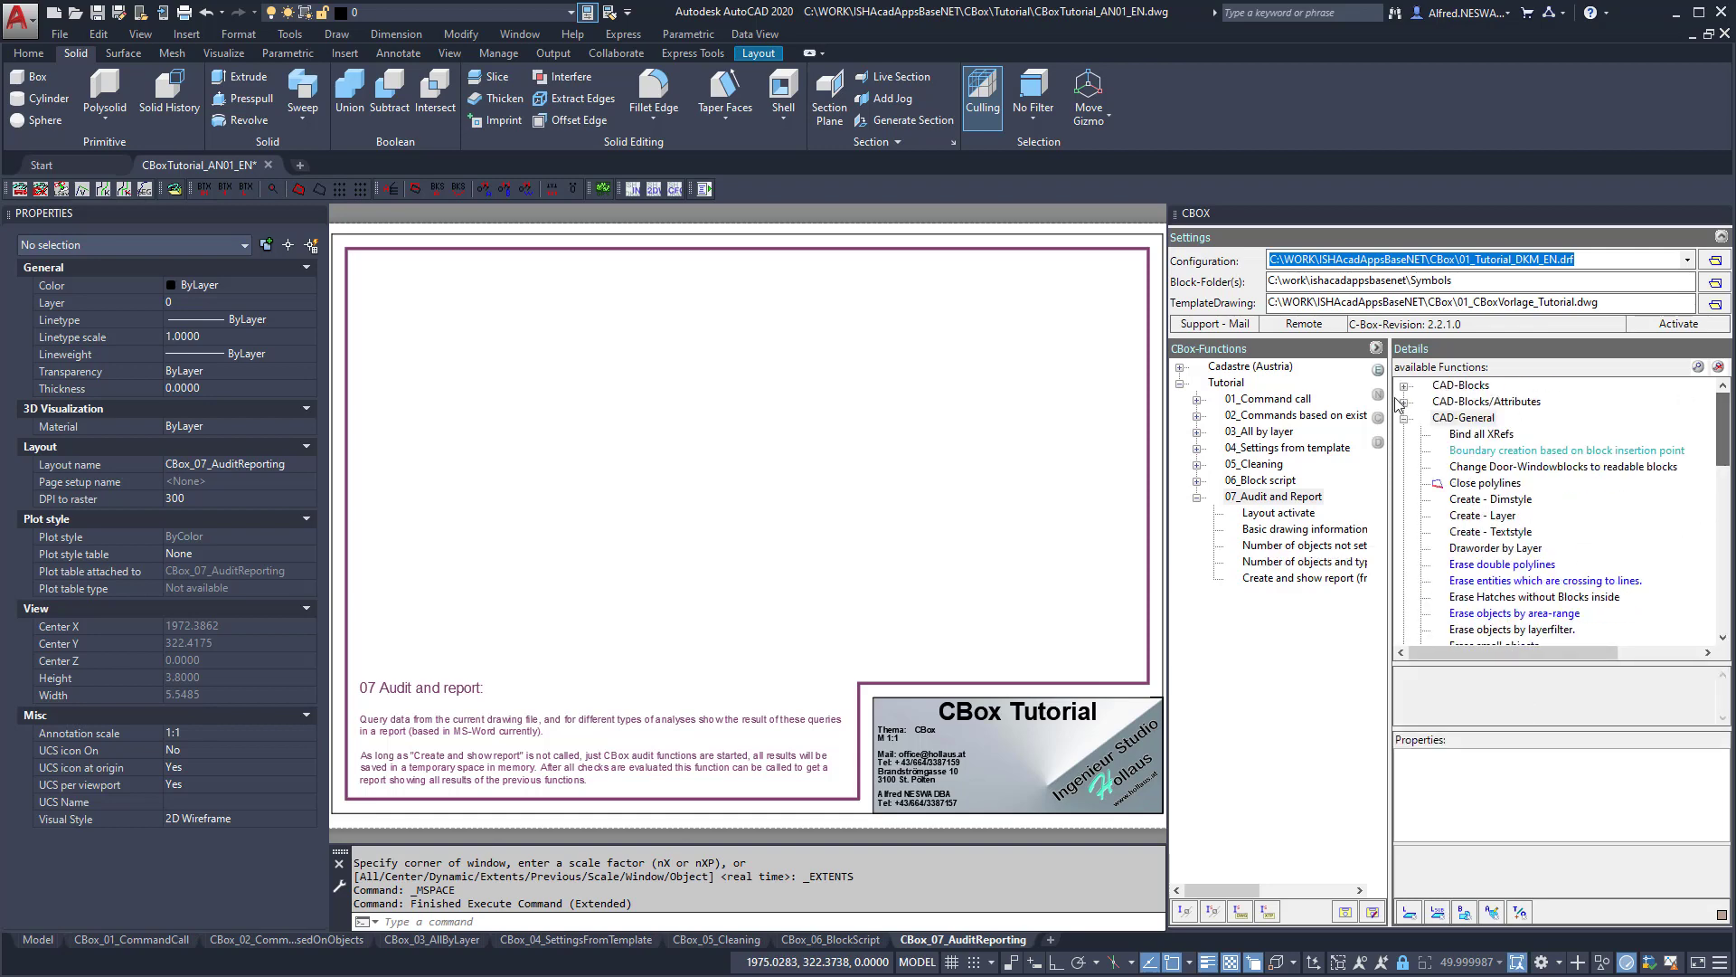
click(1377, 371)
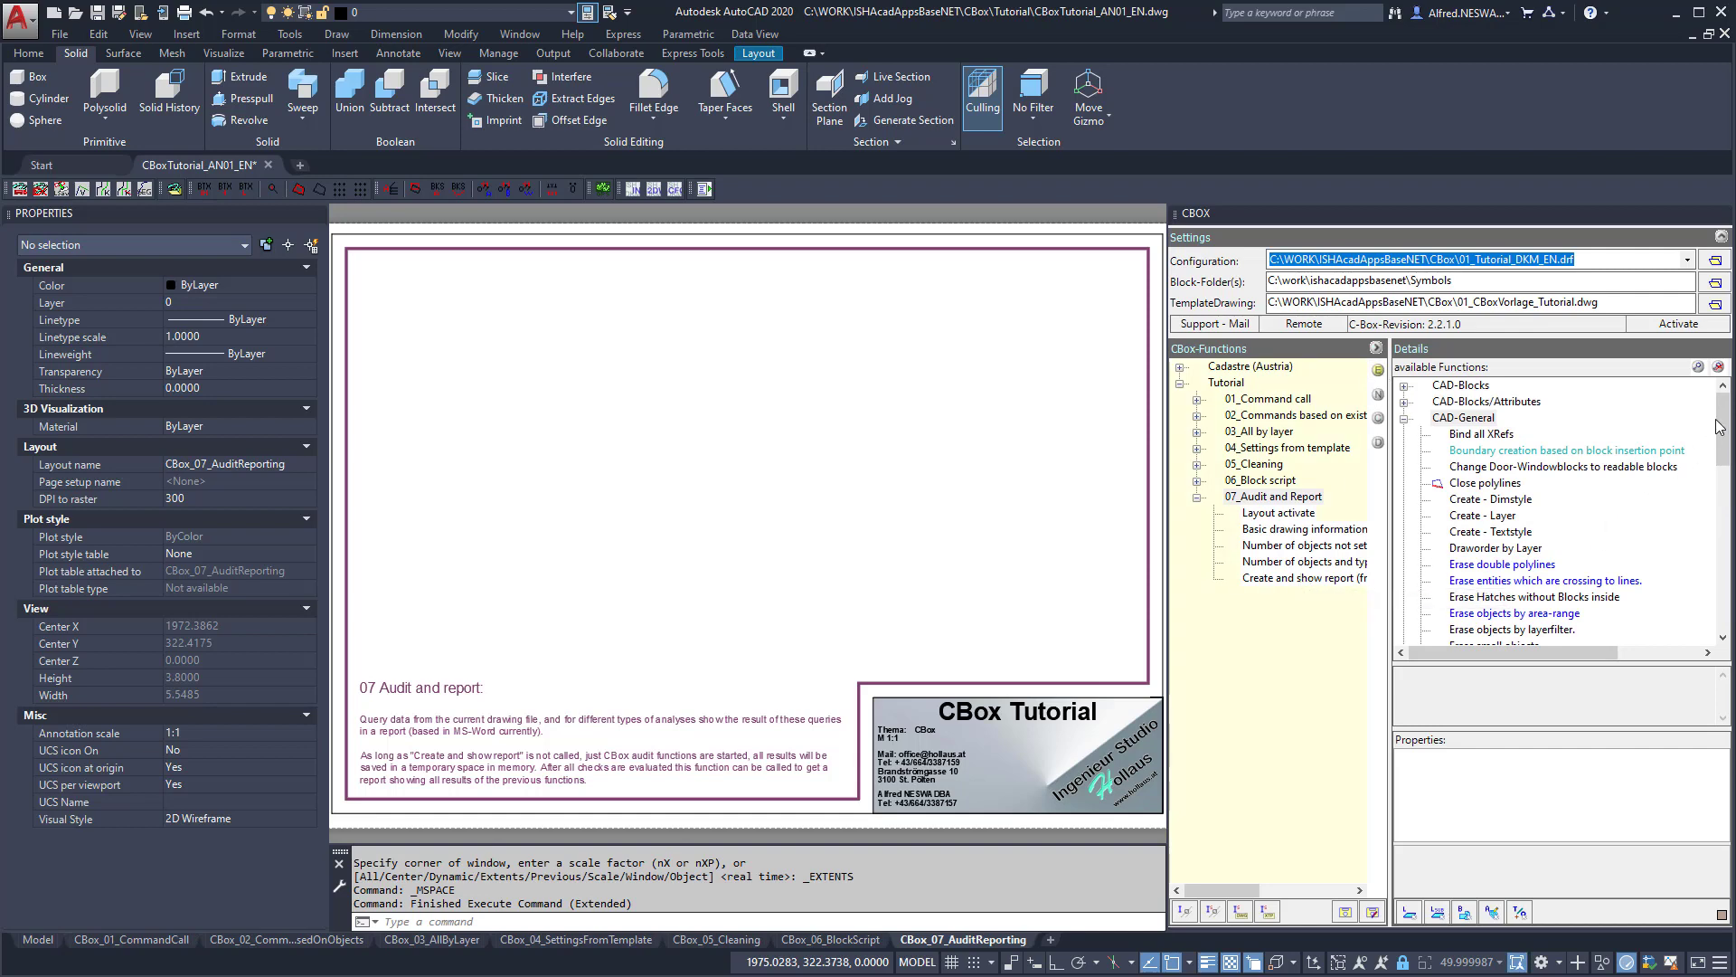
mouse_move(1718, 427)
mouse_down()
mouse_move(1727, 475)
mouse_move(1723, 397)
mouse_up()
click(1404, 418)
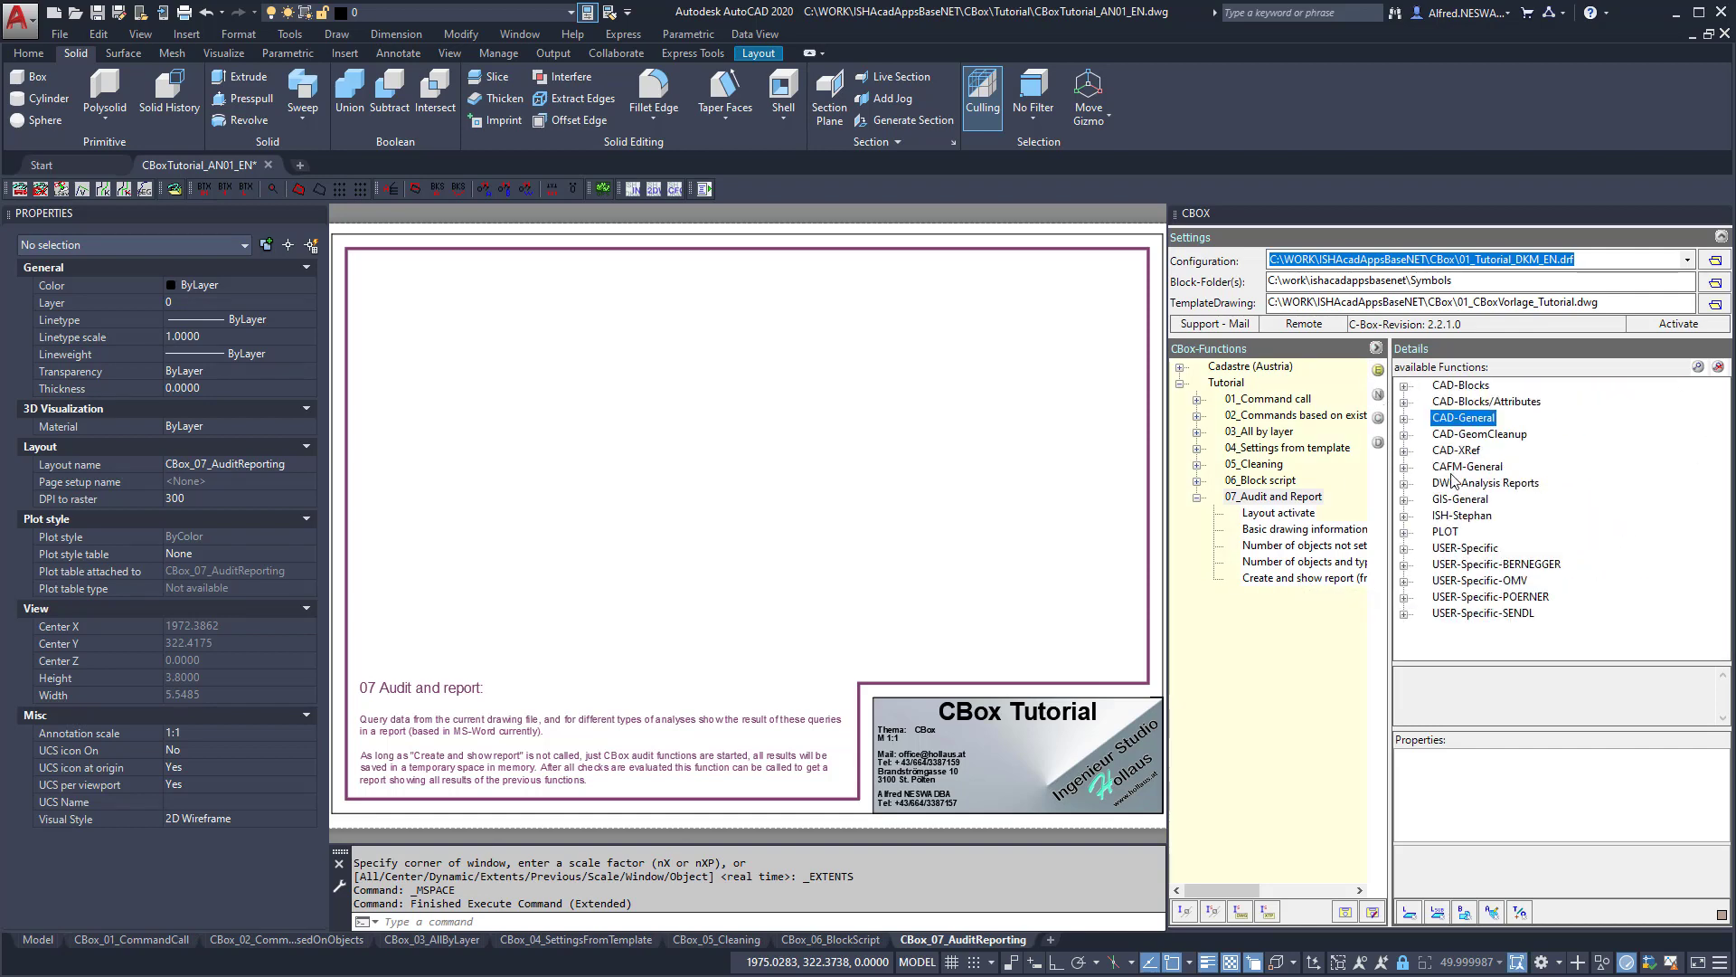
click(1405, 484)
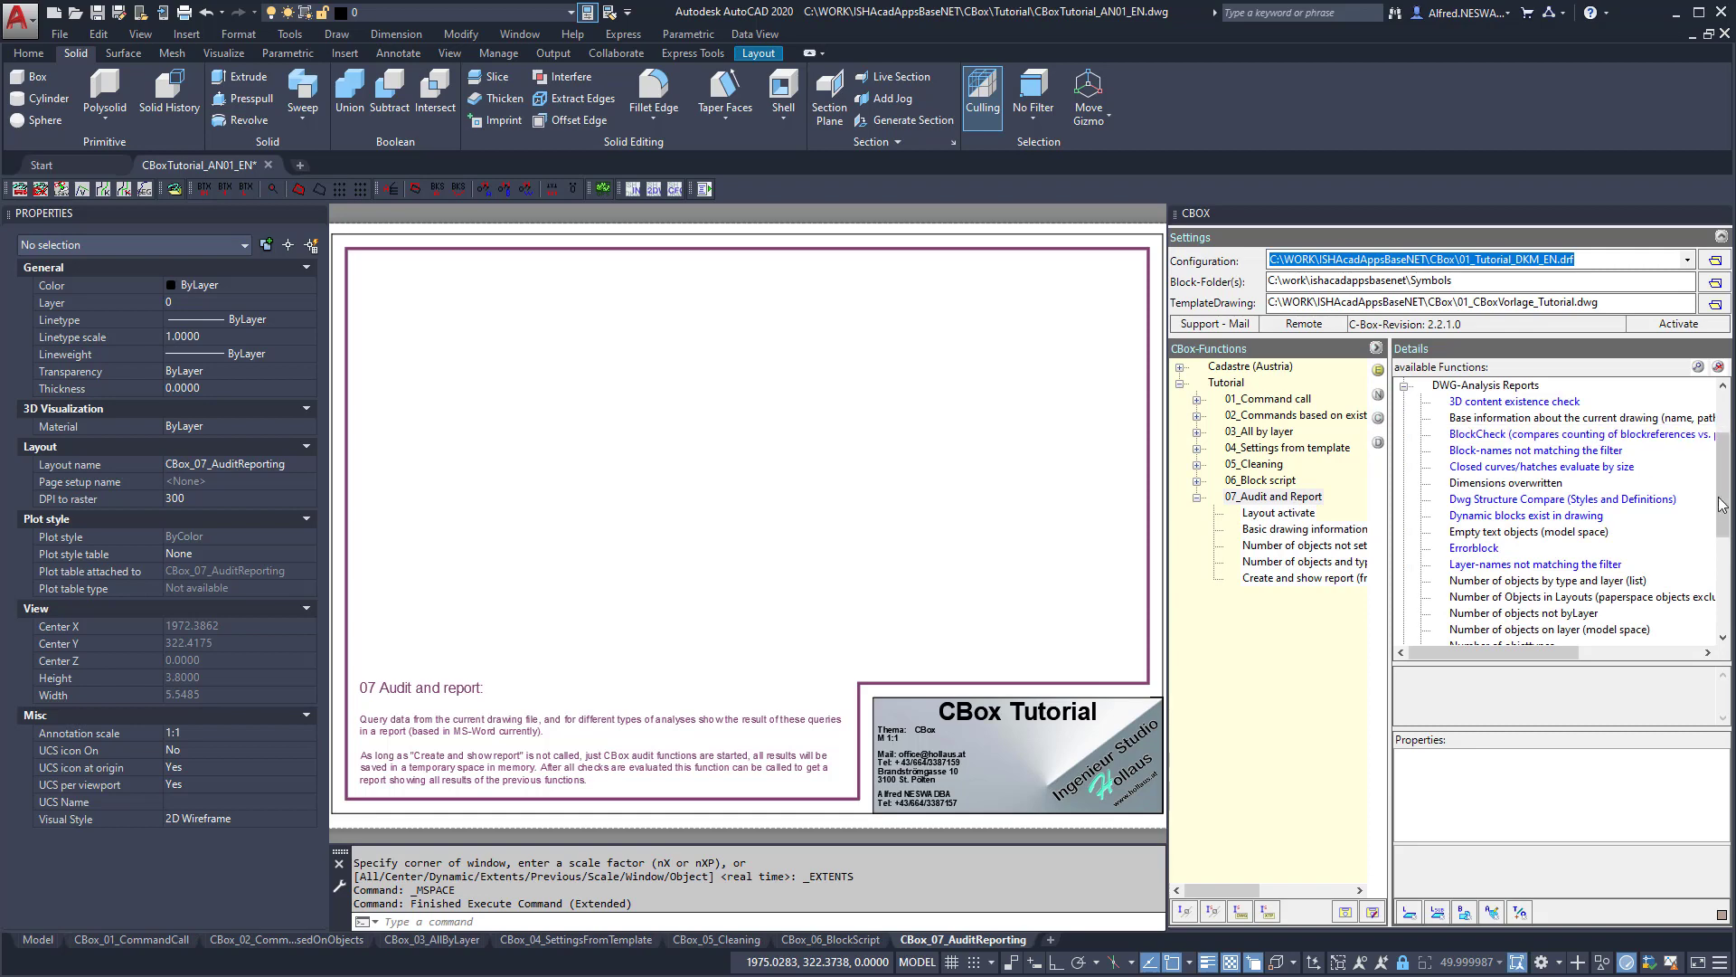
Add Number of objects by type and layer (list) to the 07_Audit and Report group, directly before Create and show report.
drag(1726, 509, 1726, 547)
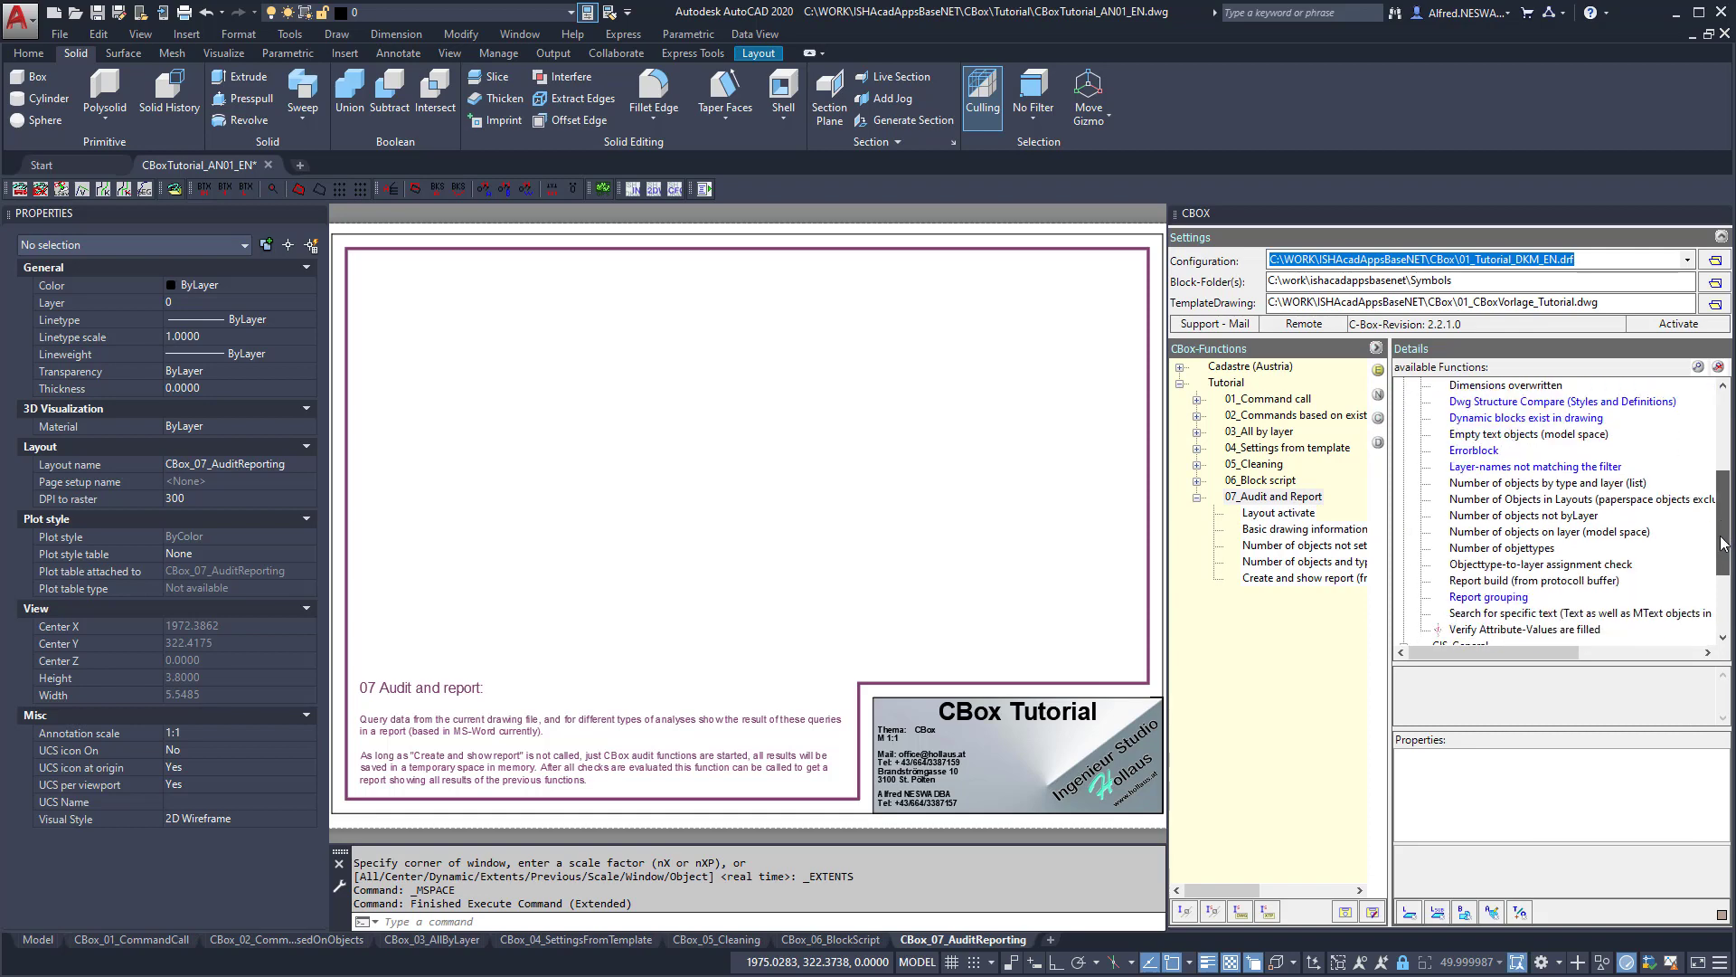
click(1561, 485)
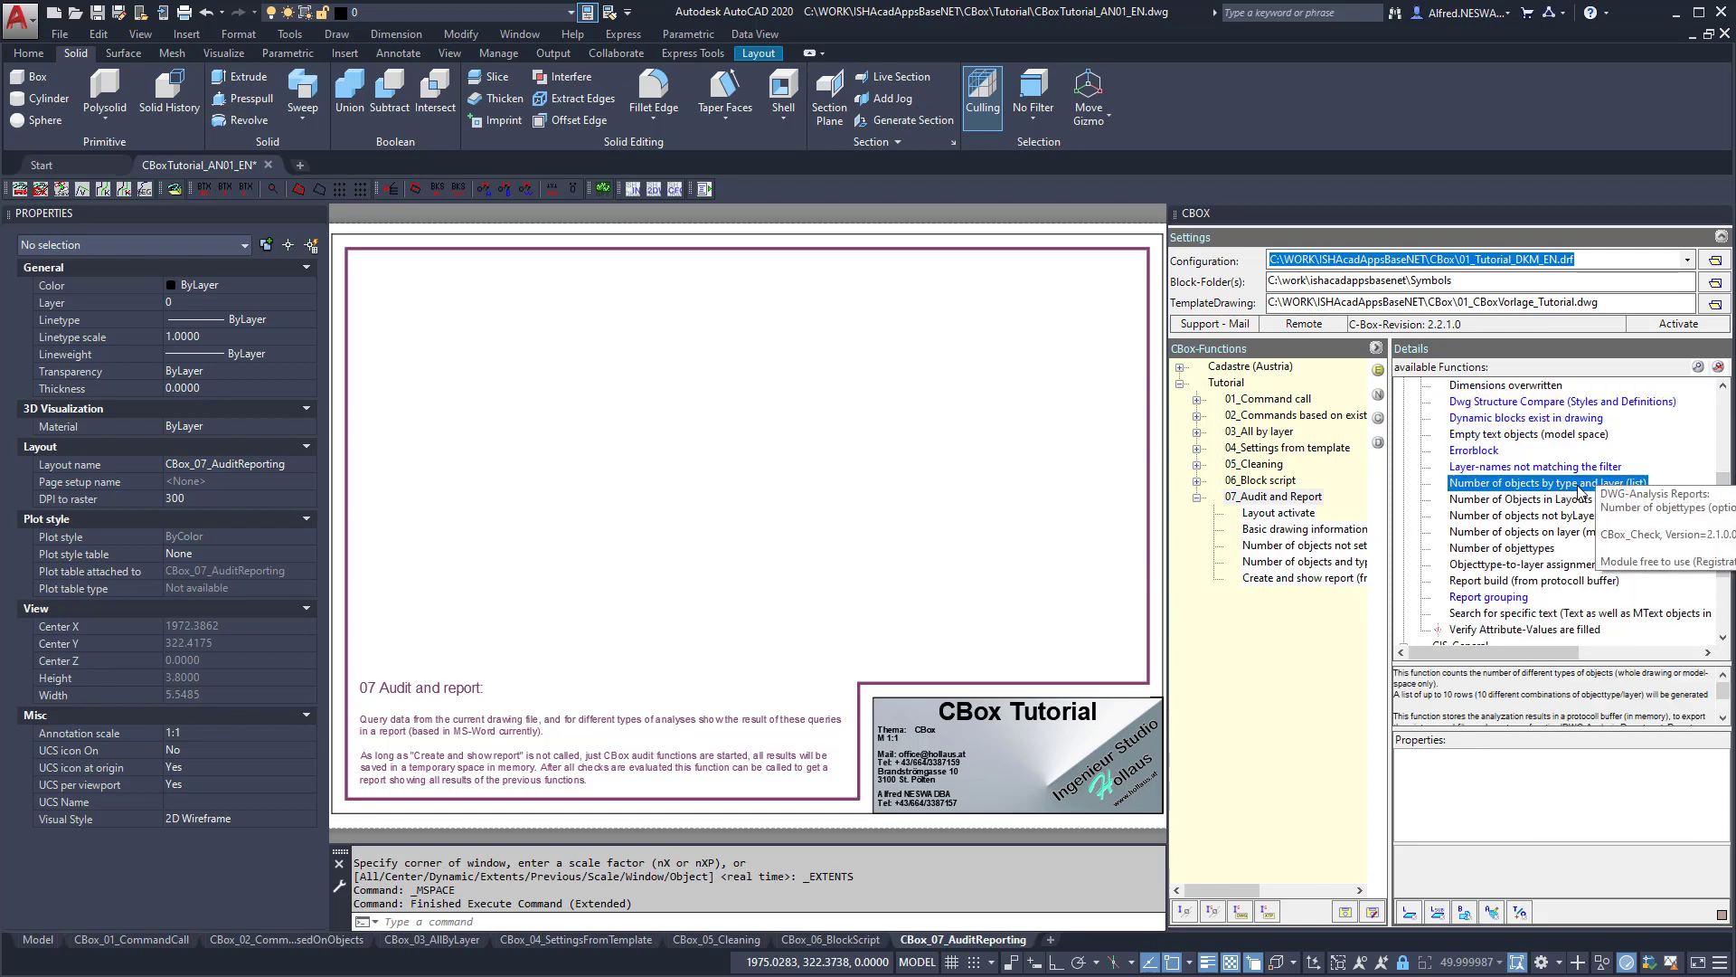
drag(1560, 487, 1288, 573)
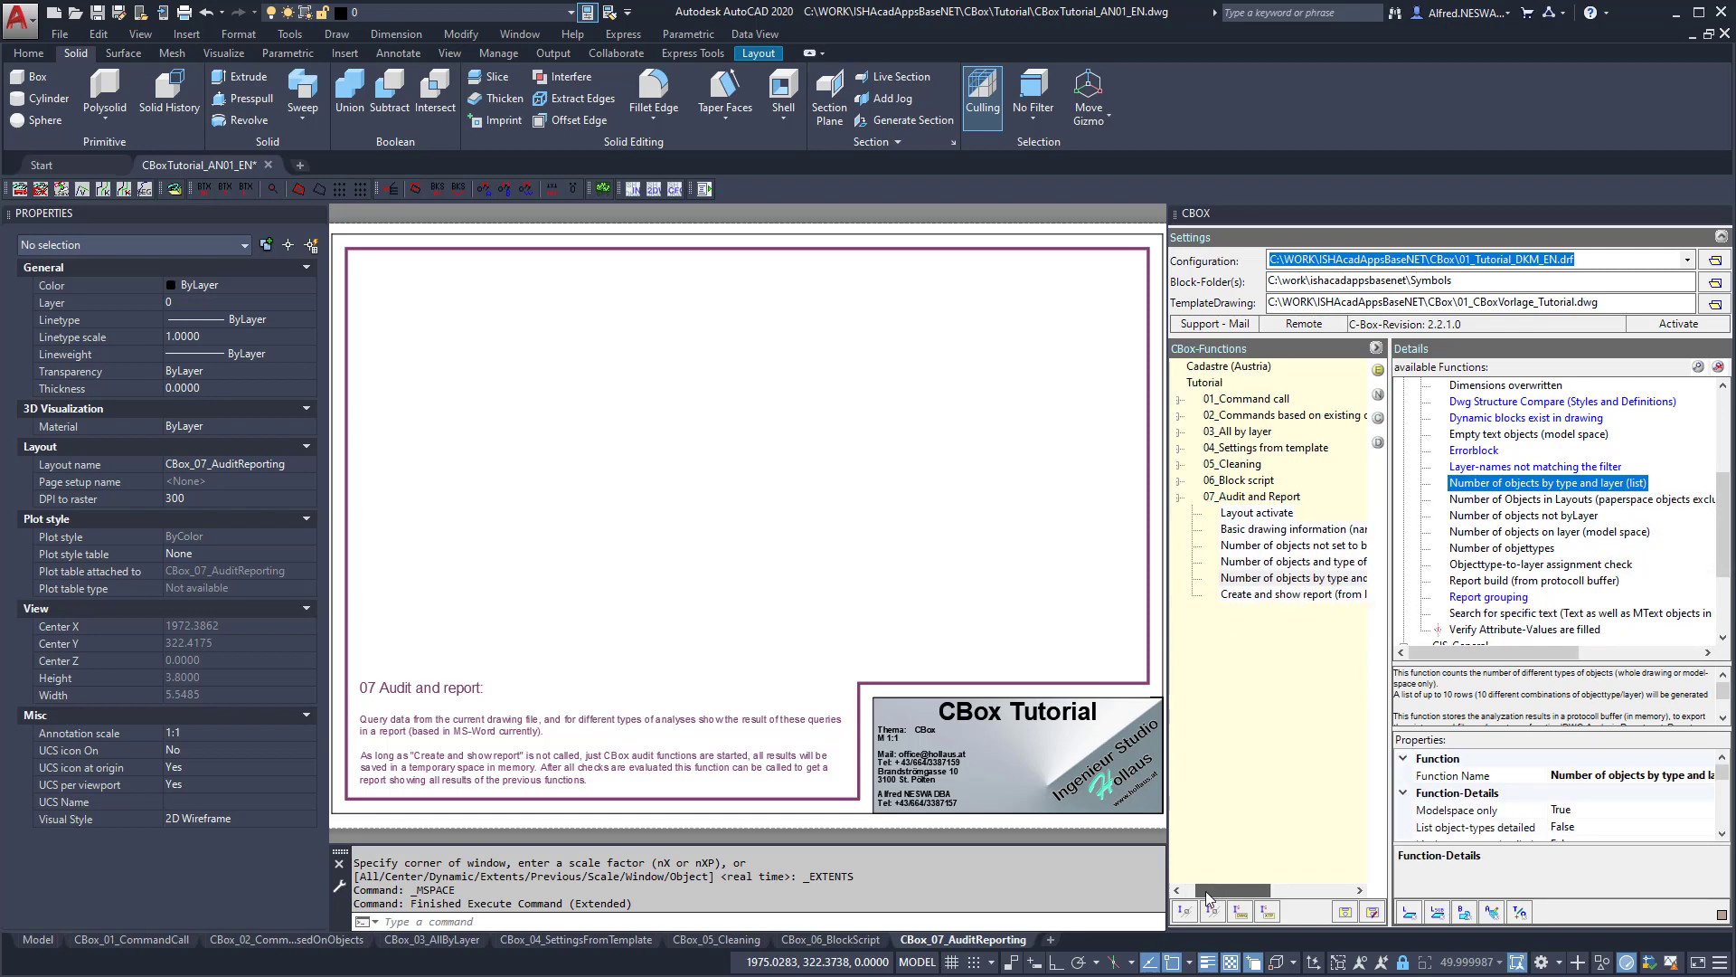
drag(1208, 897, 1195, 897)
click(1303, 577)
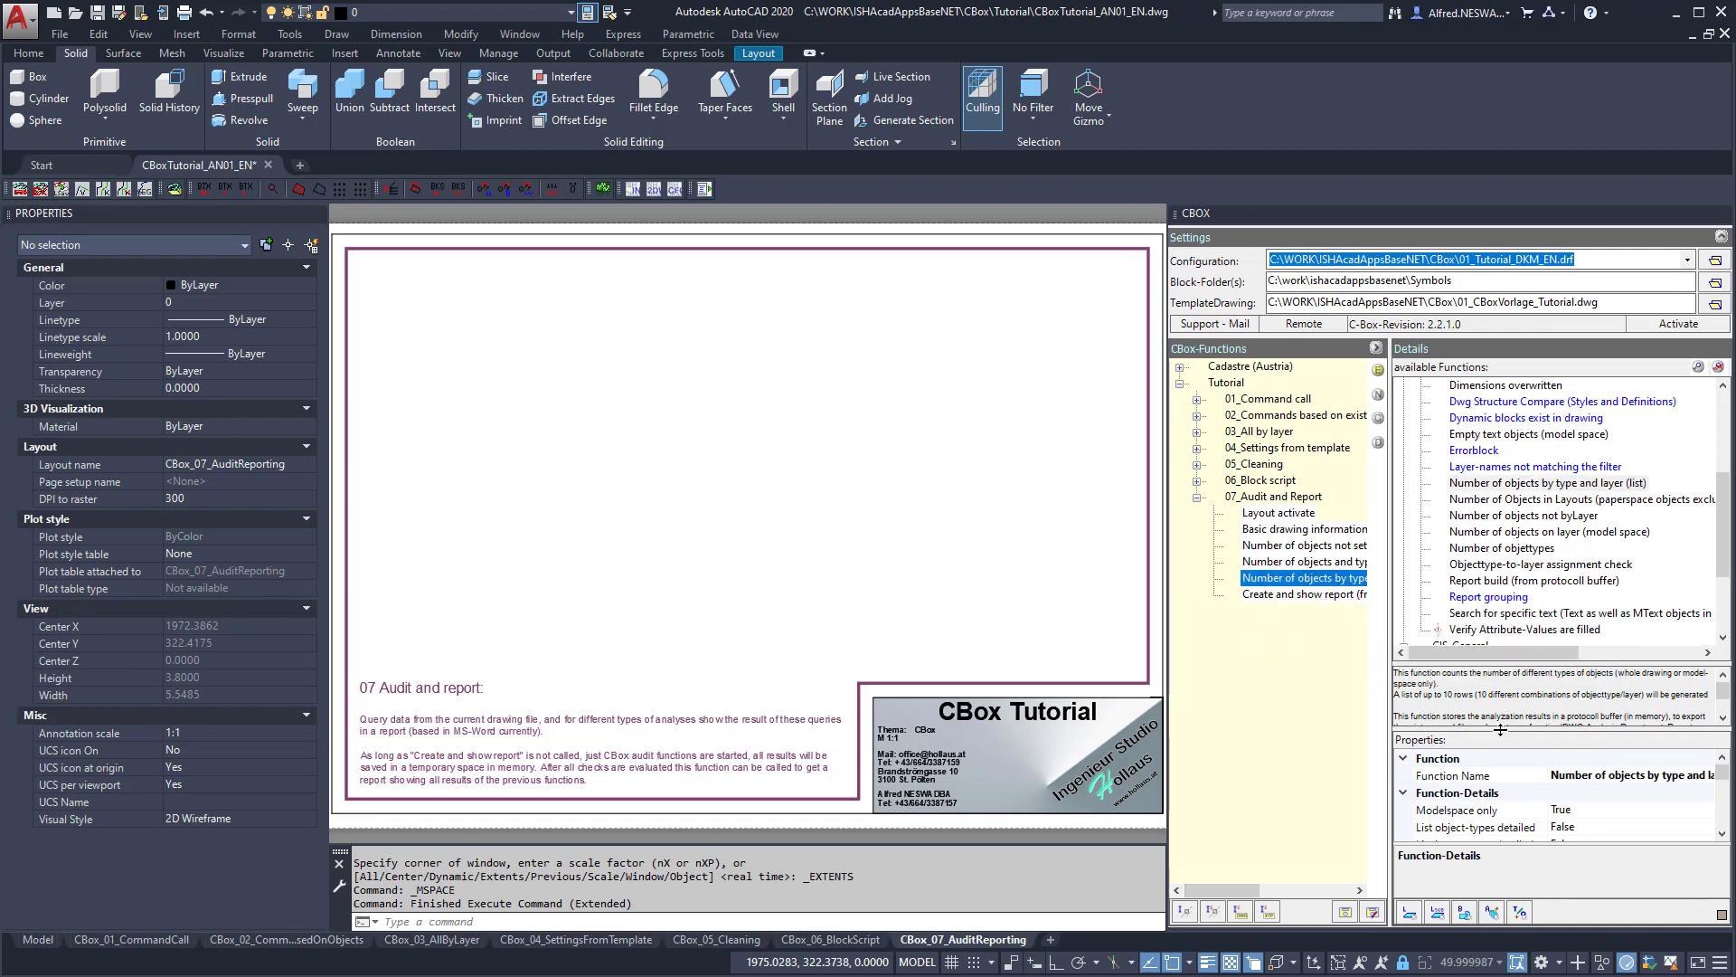
Set List object-types detailed and List layer-names detailed to True for the added function, keeping Modelspace only at True.
drag(1500, 728, 1500, 579)
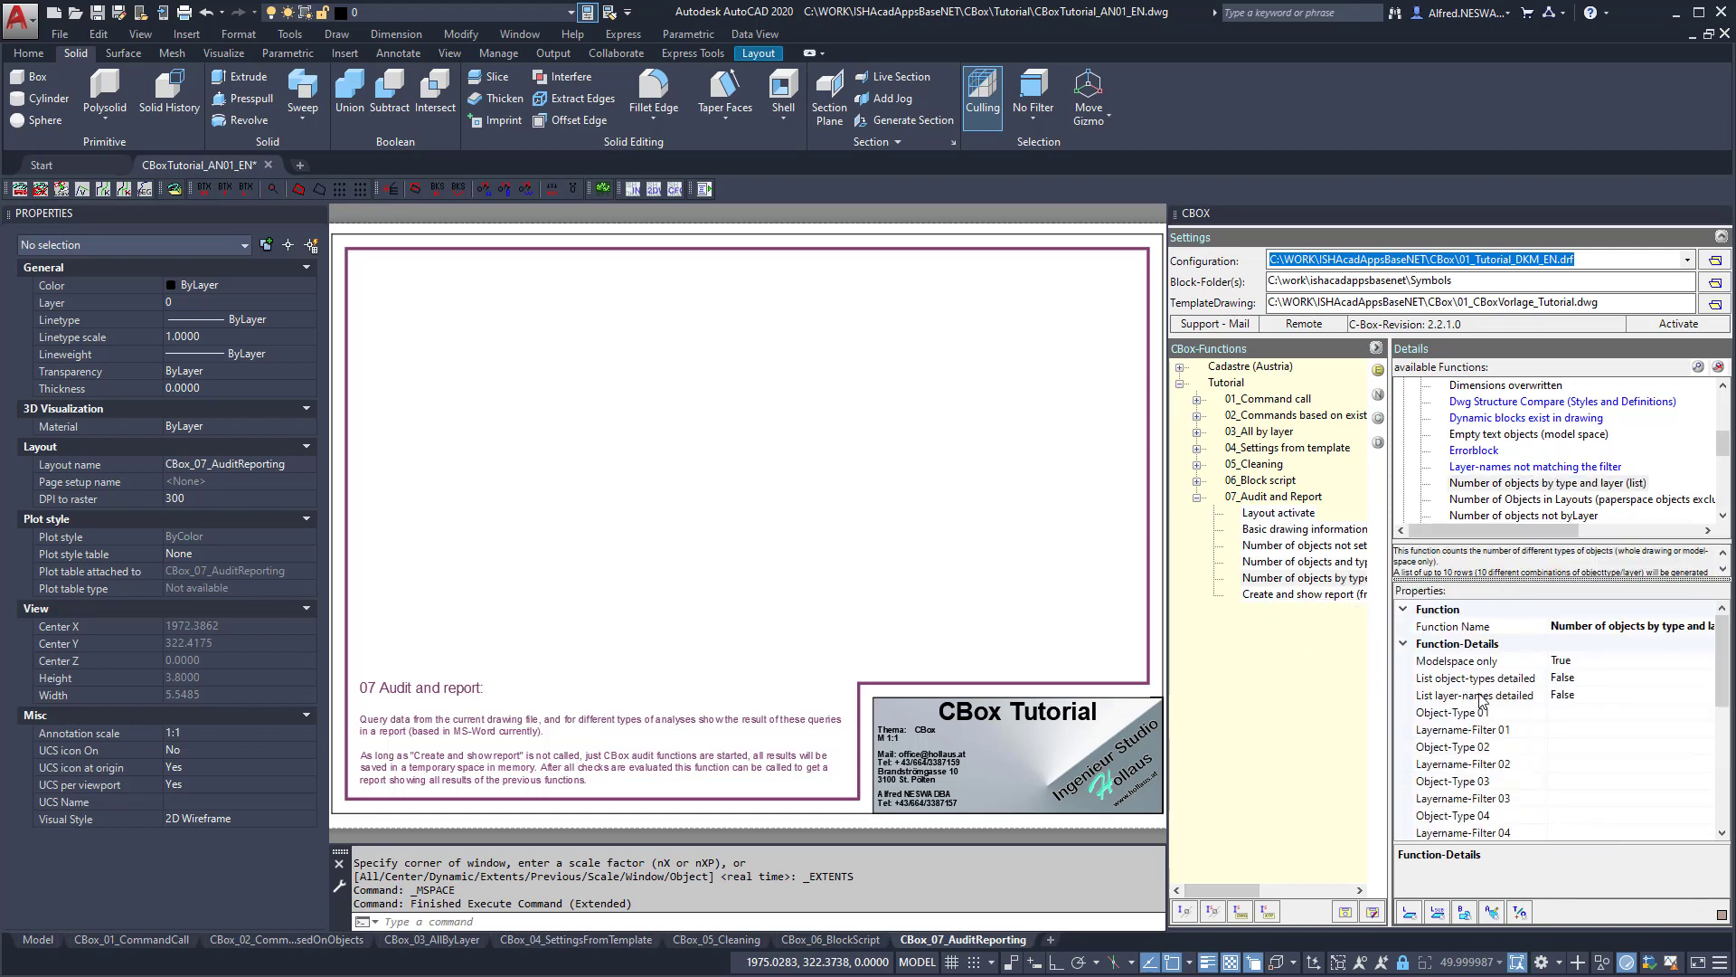
click(1586, 659)
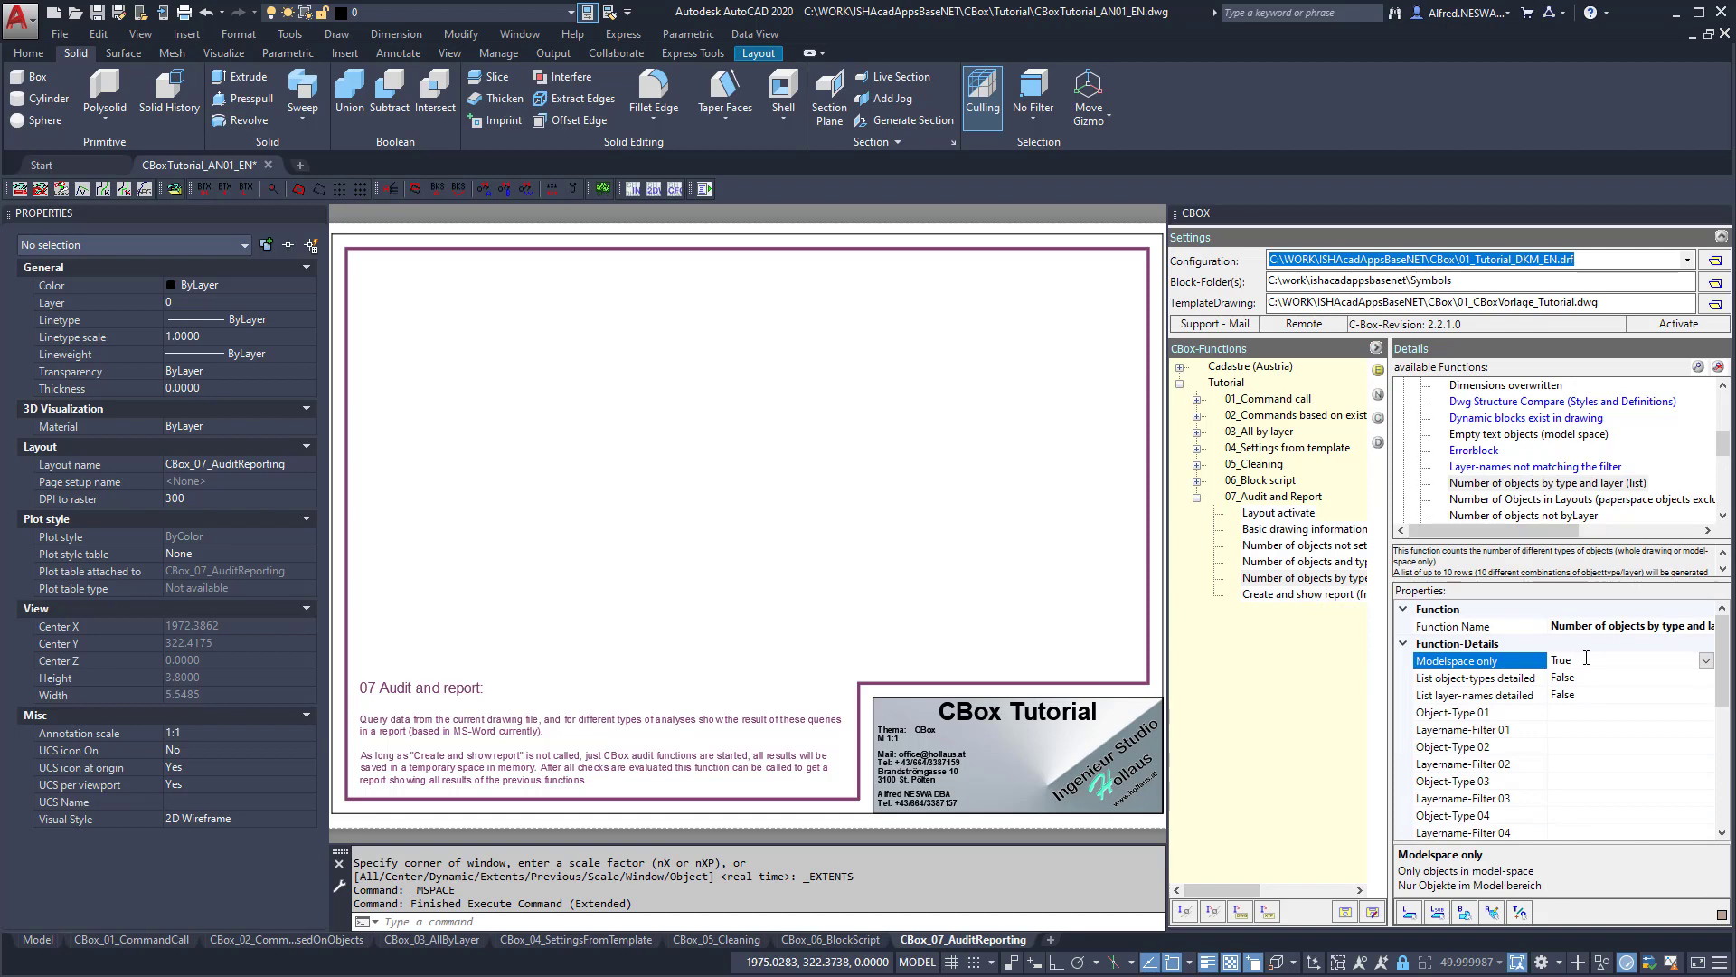
click(1585, 677)
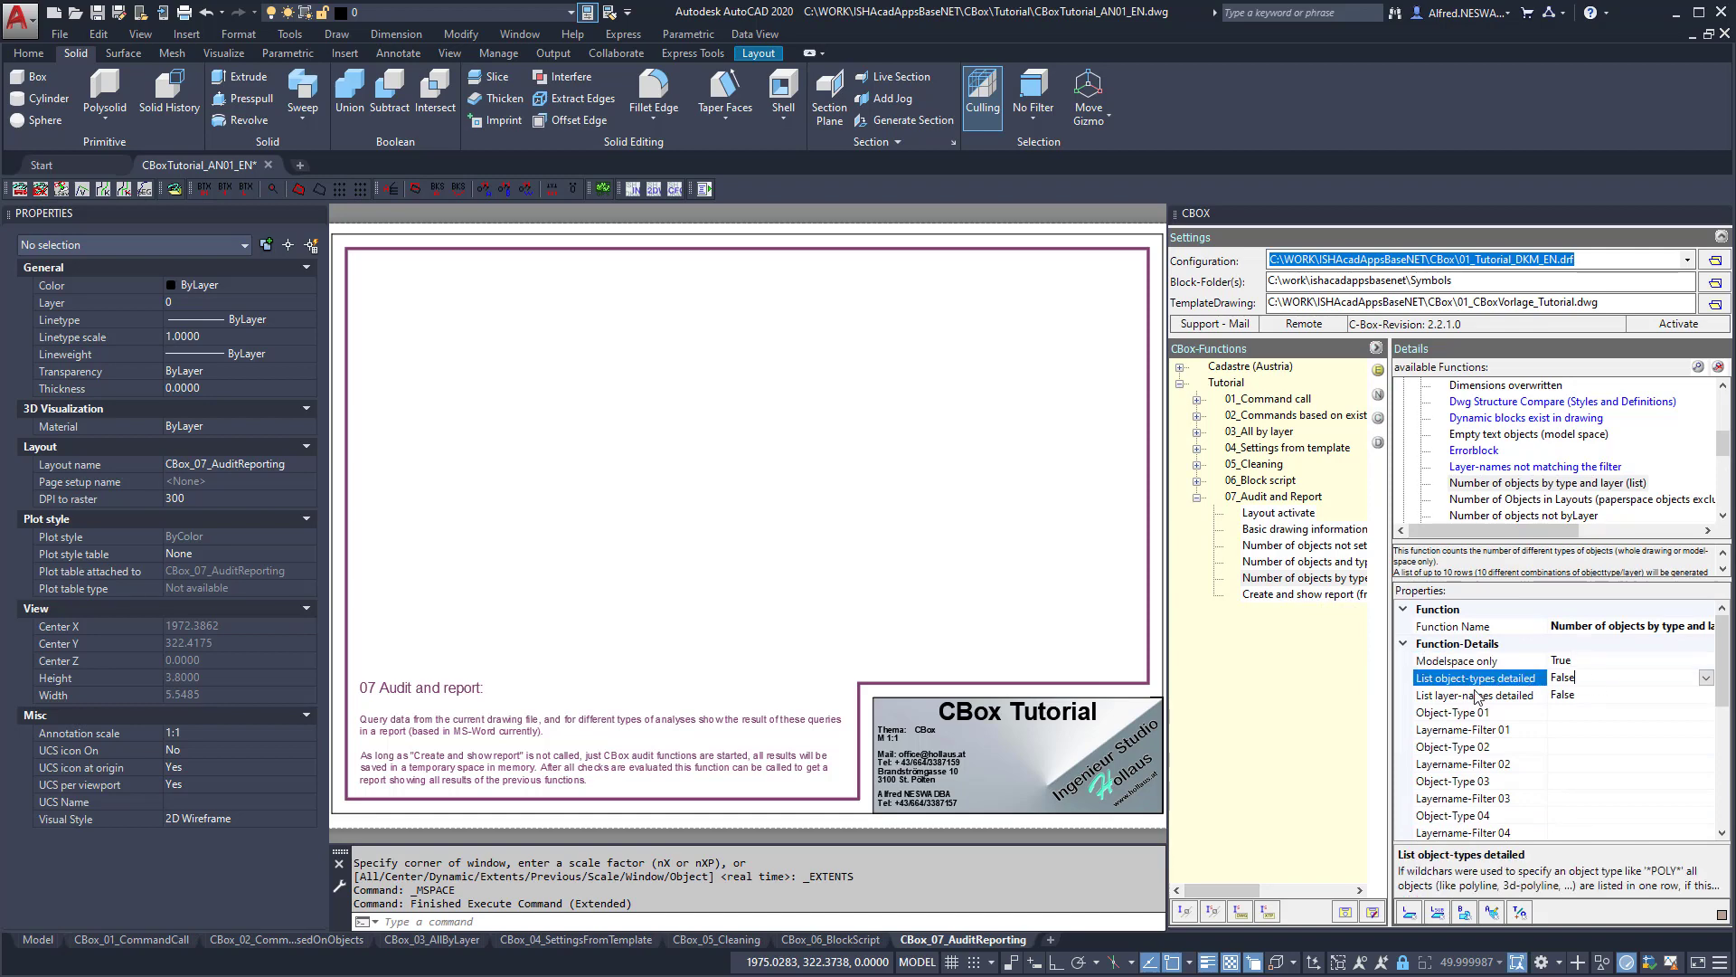
double_click(1583, 678)
double_click(1585, 694)
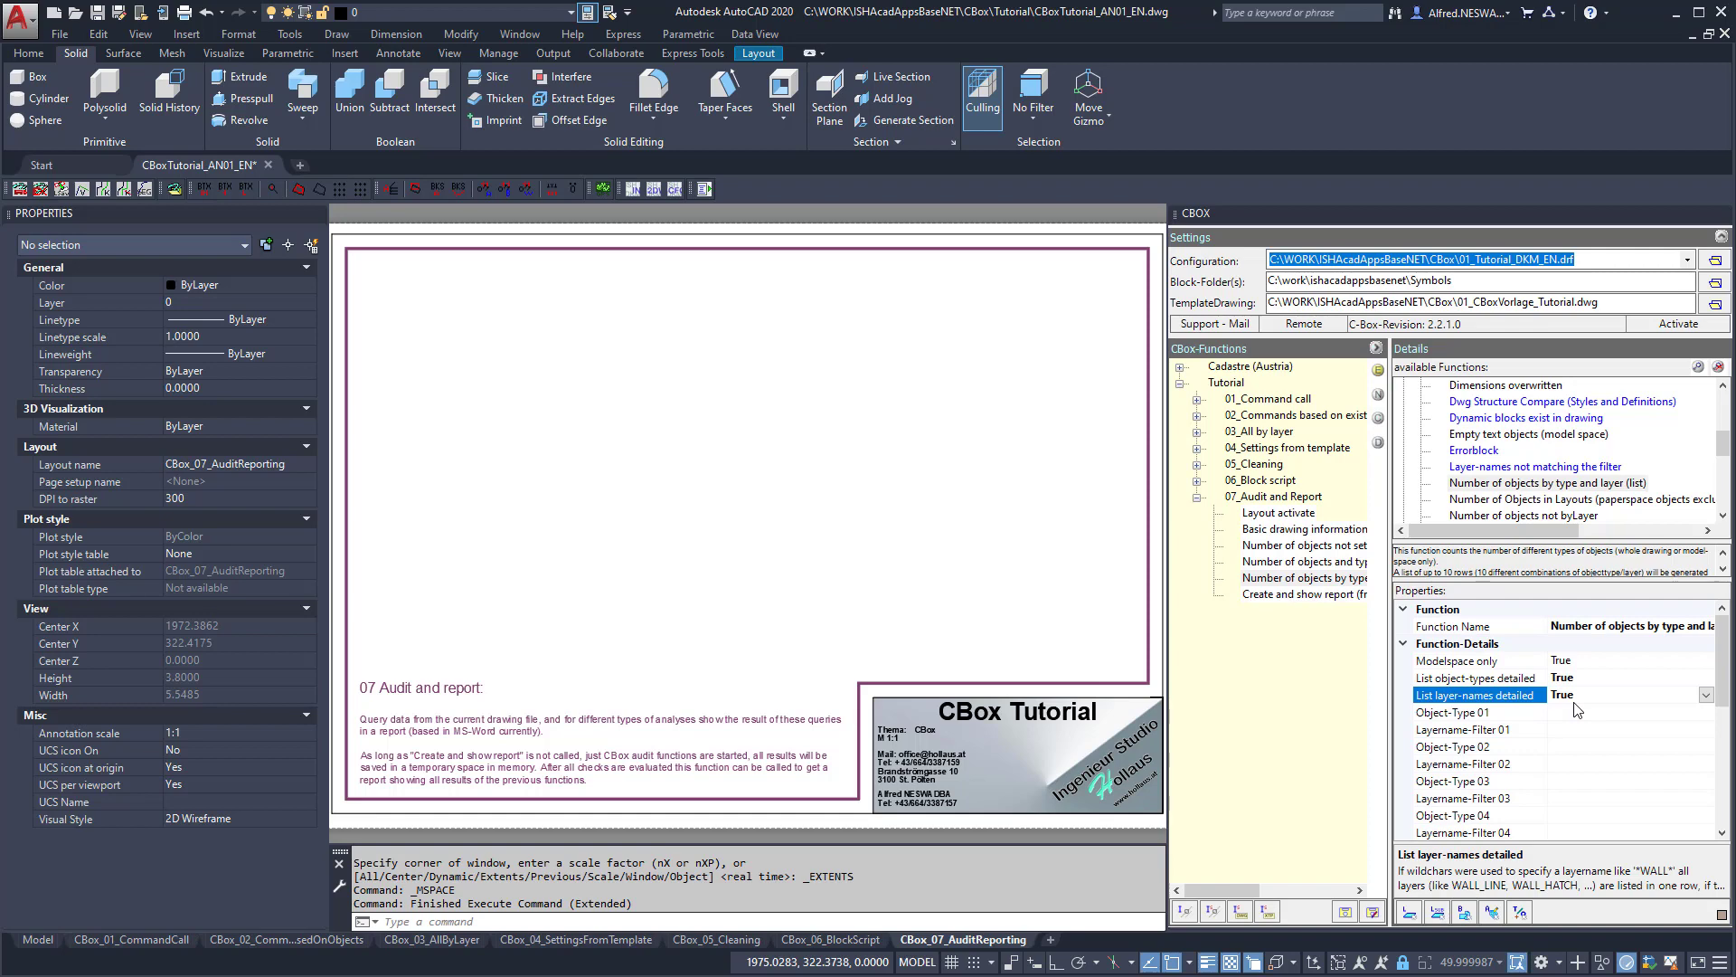
Set both Object-Type 01 and Layername-Filter 01 to the wildcard *, leaving the second type and filter pair empty.
click(1565, 712)
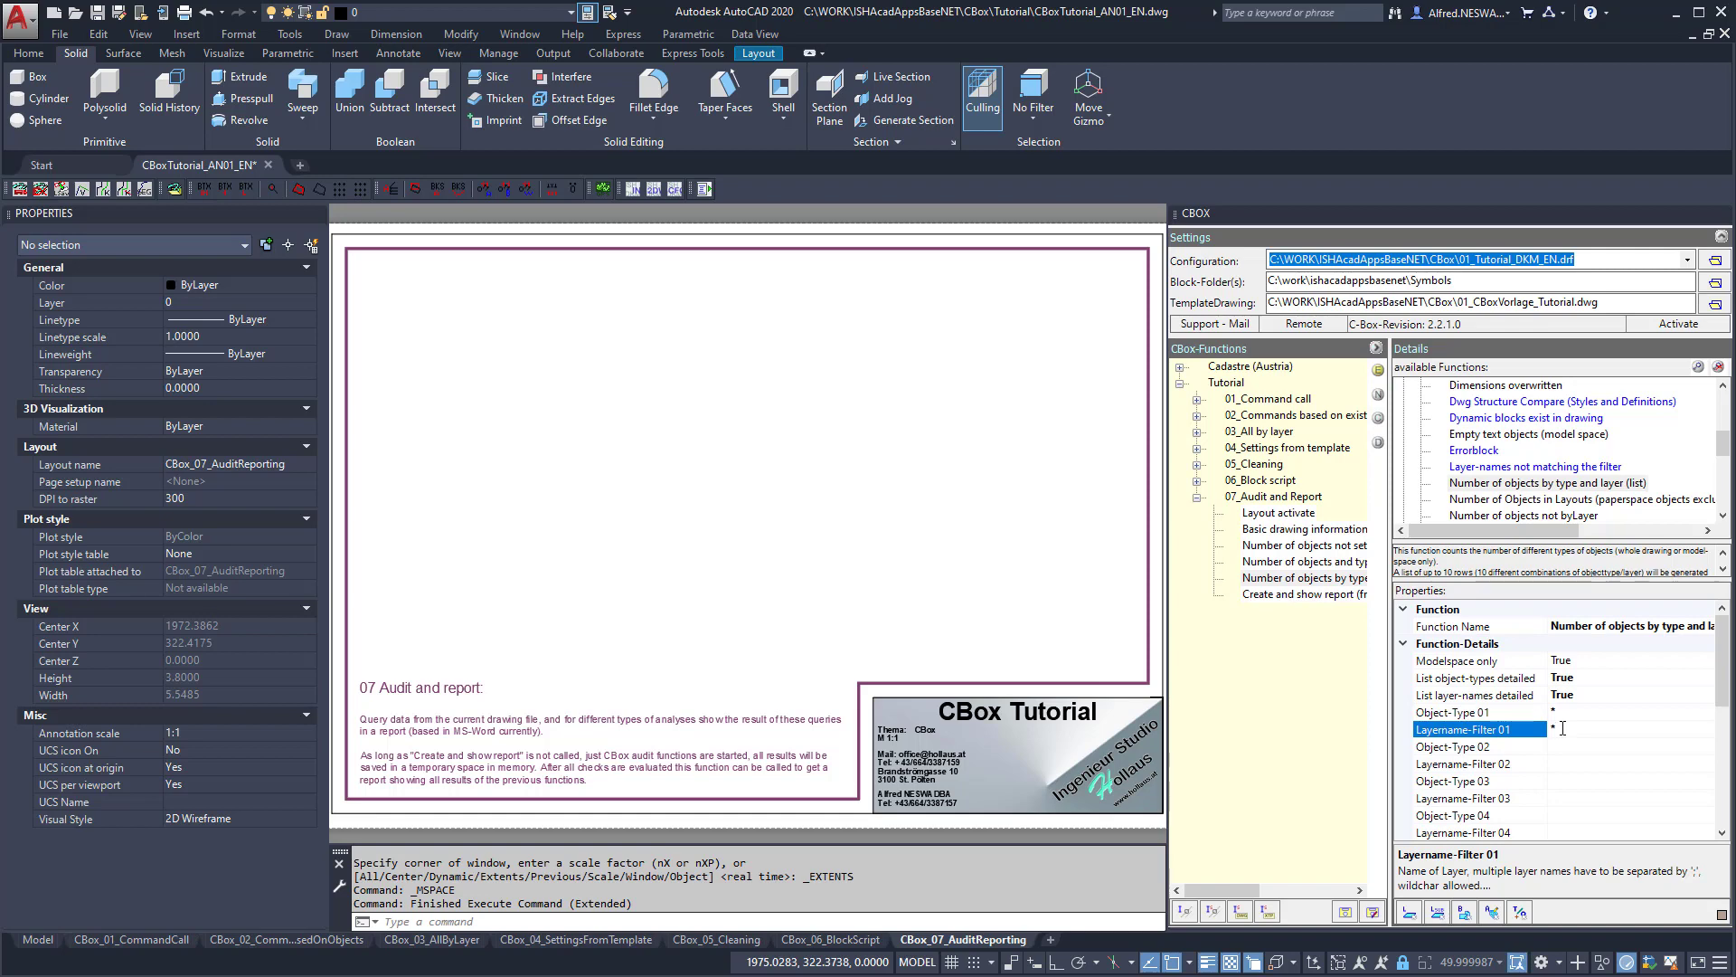
click(1564, 711)
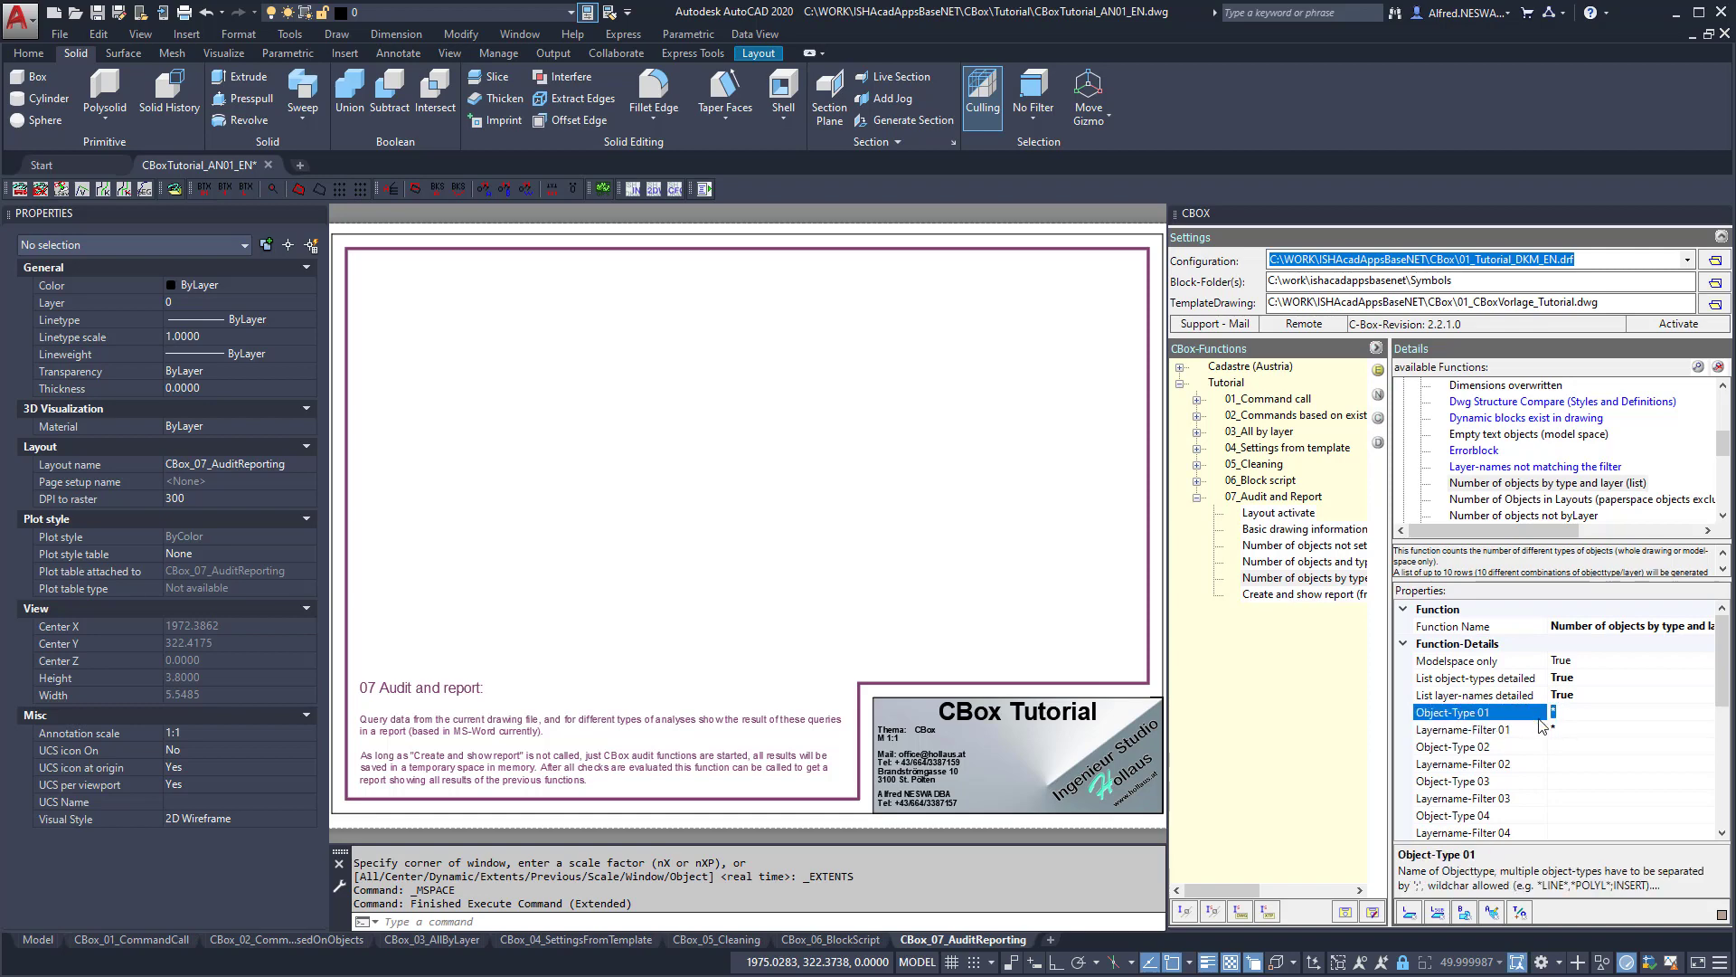
click(1558, 729)
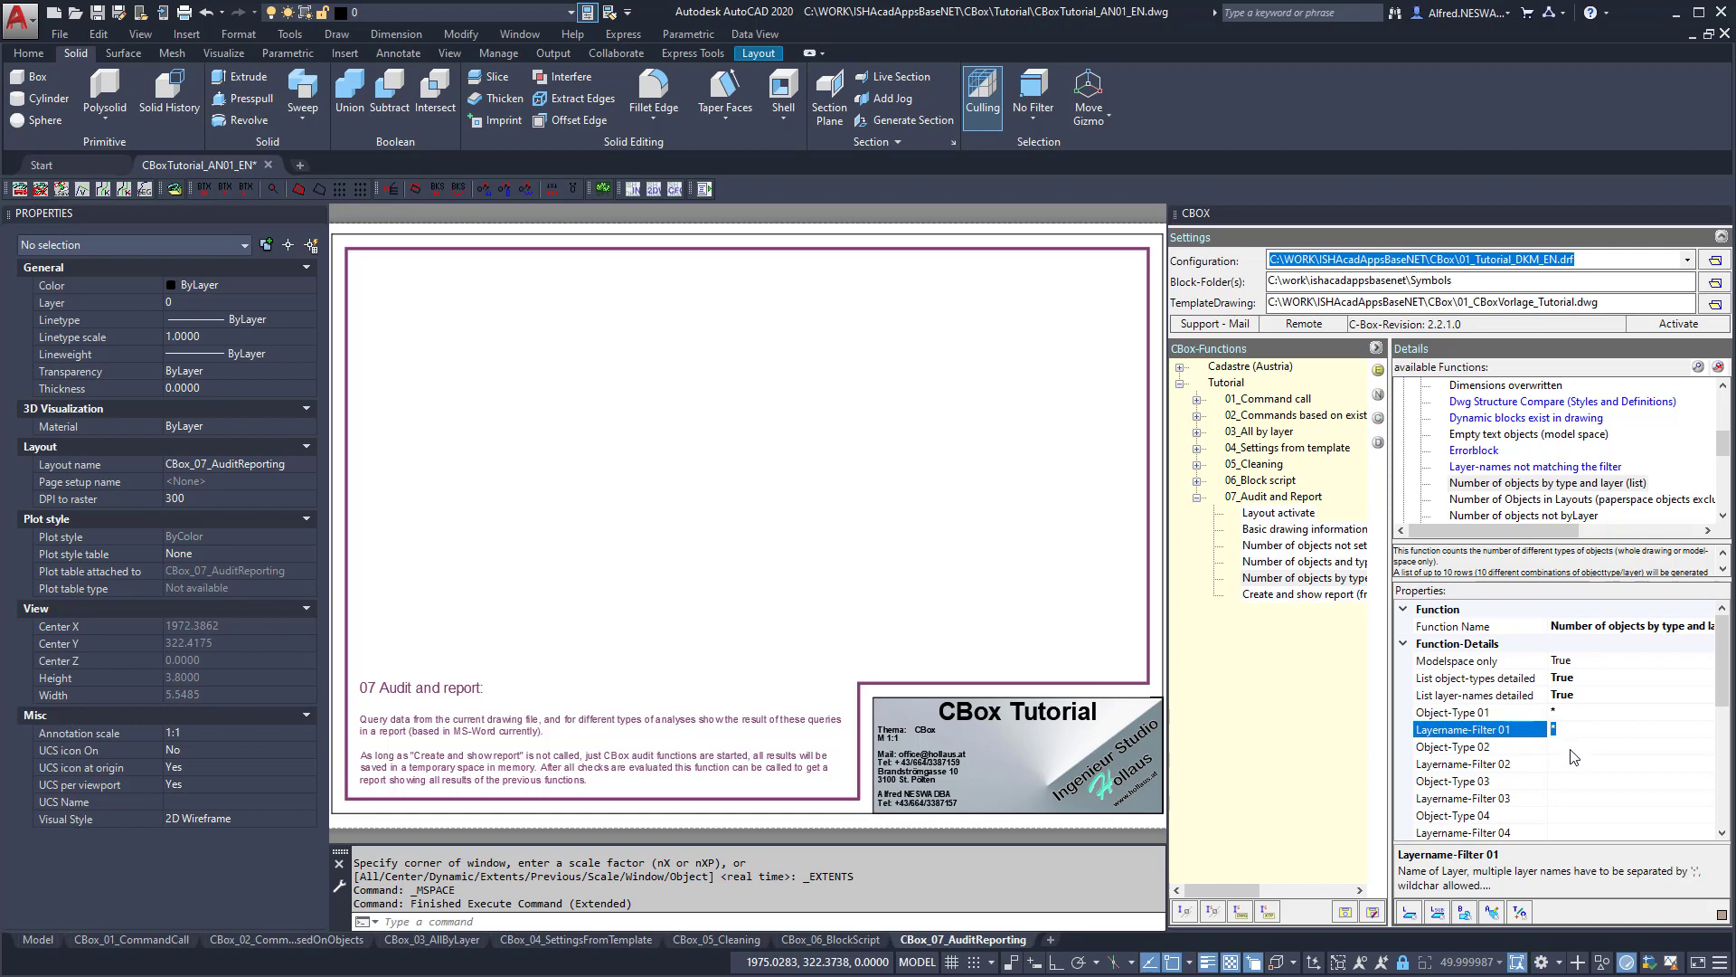
click(1572, 750)
click(1568, 763)
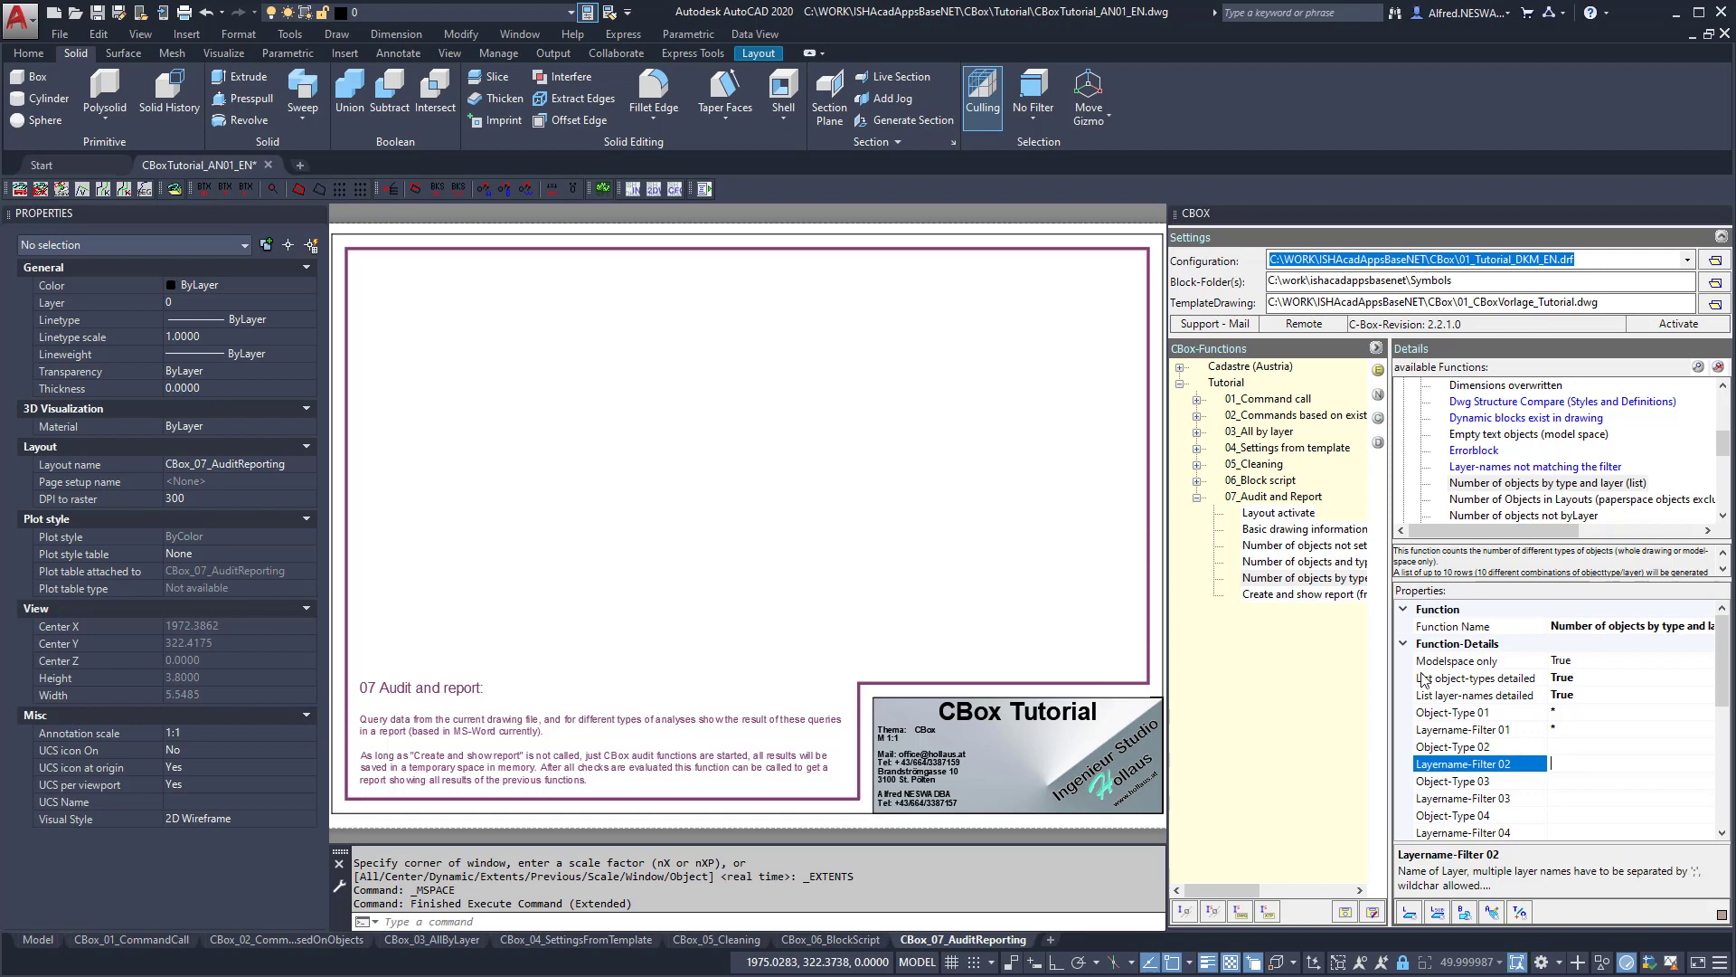
End editing of the function tree and run the whole 07_Audit and Report group.
click(1378, 371)
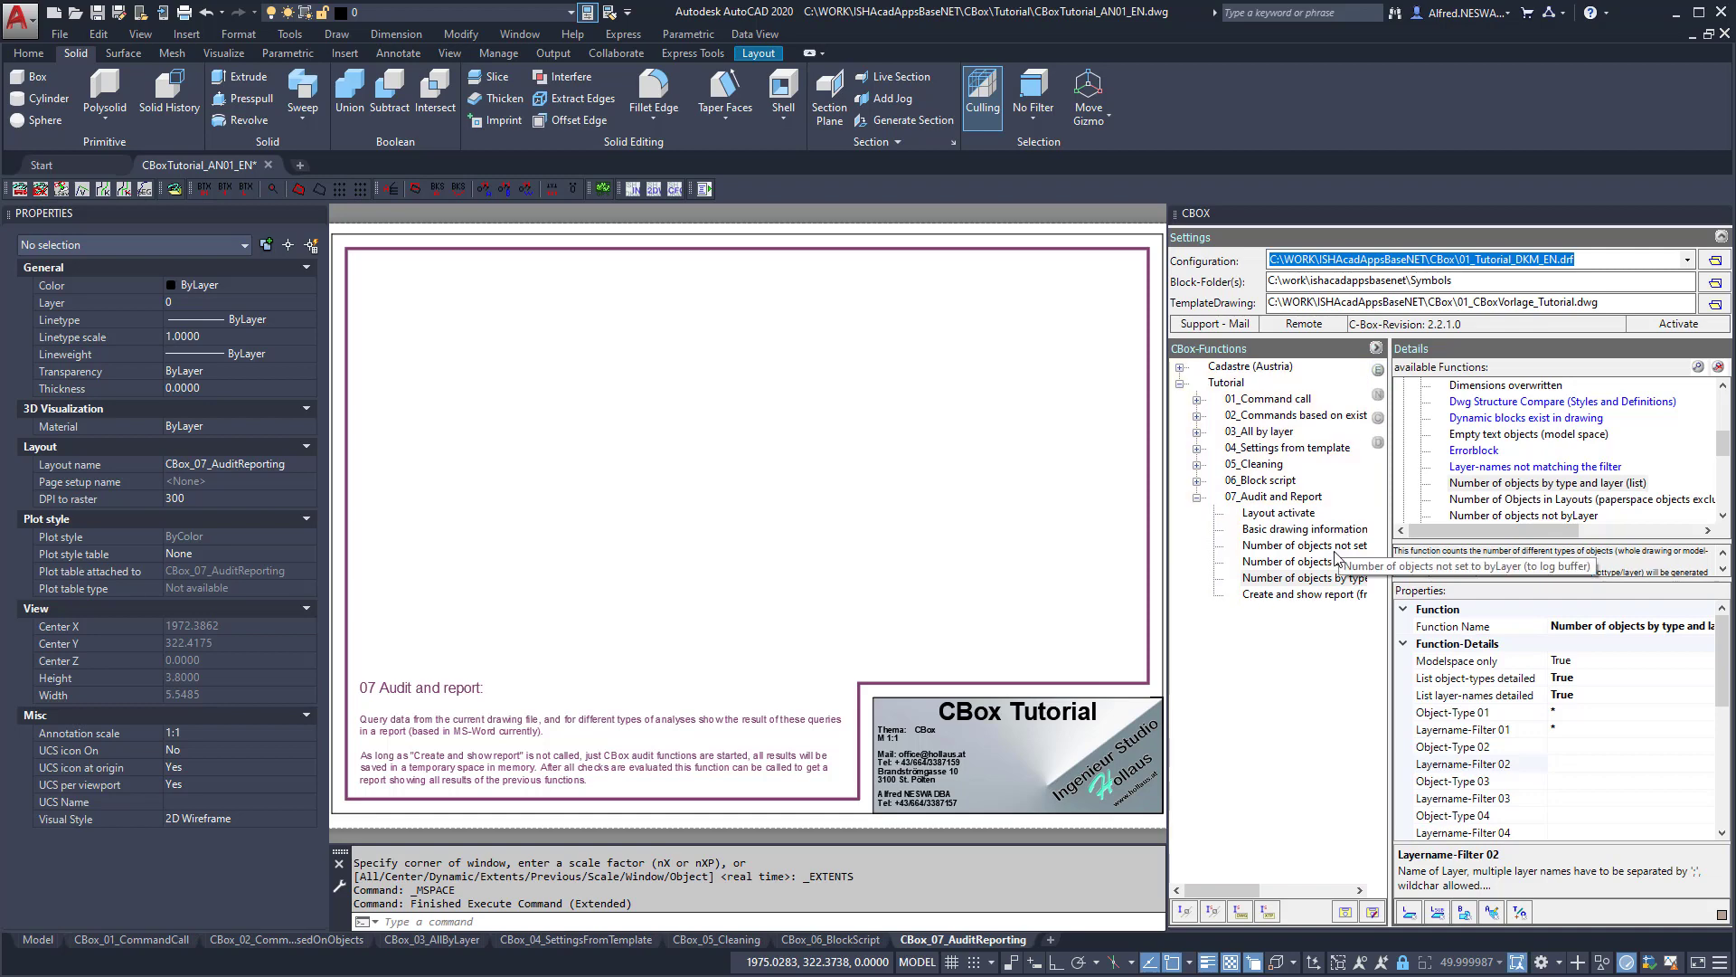
click(1259, 497)
double_click(1258, 501)
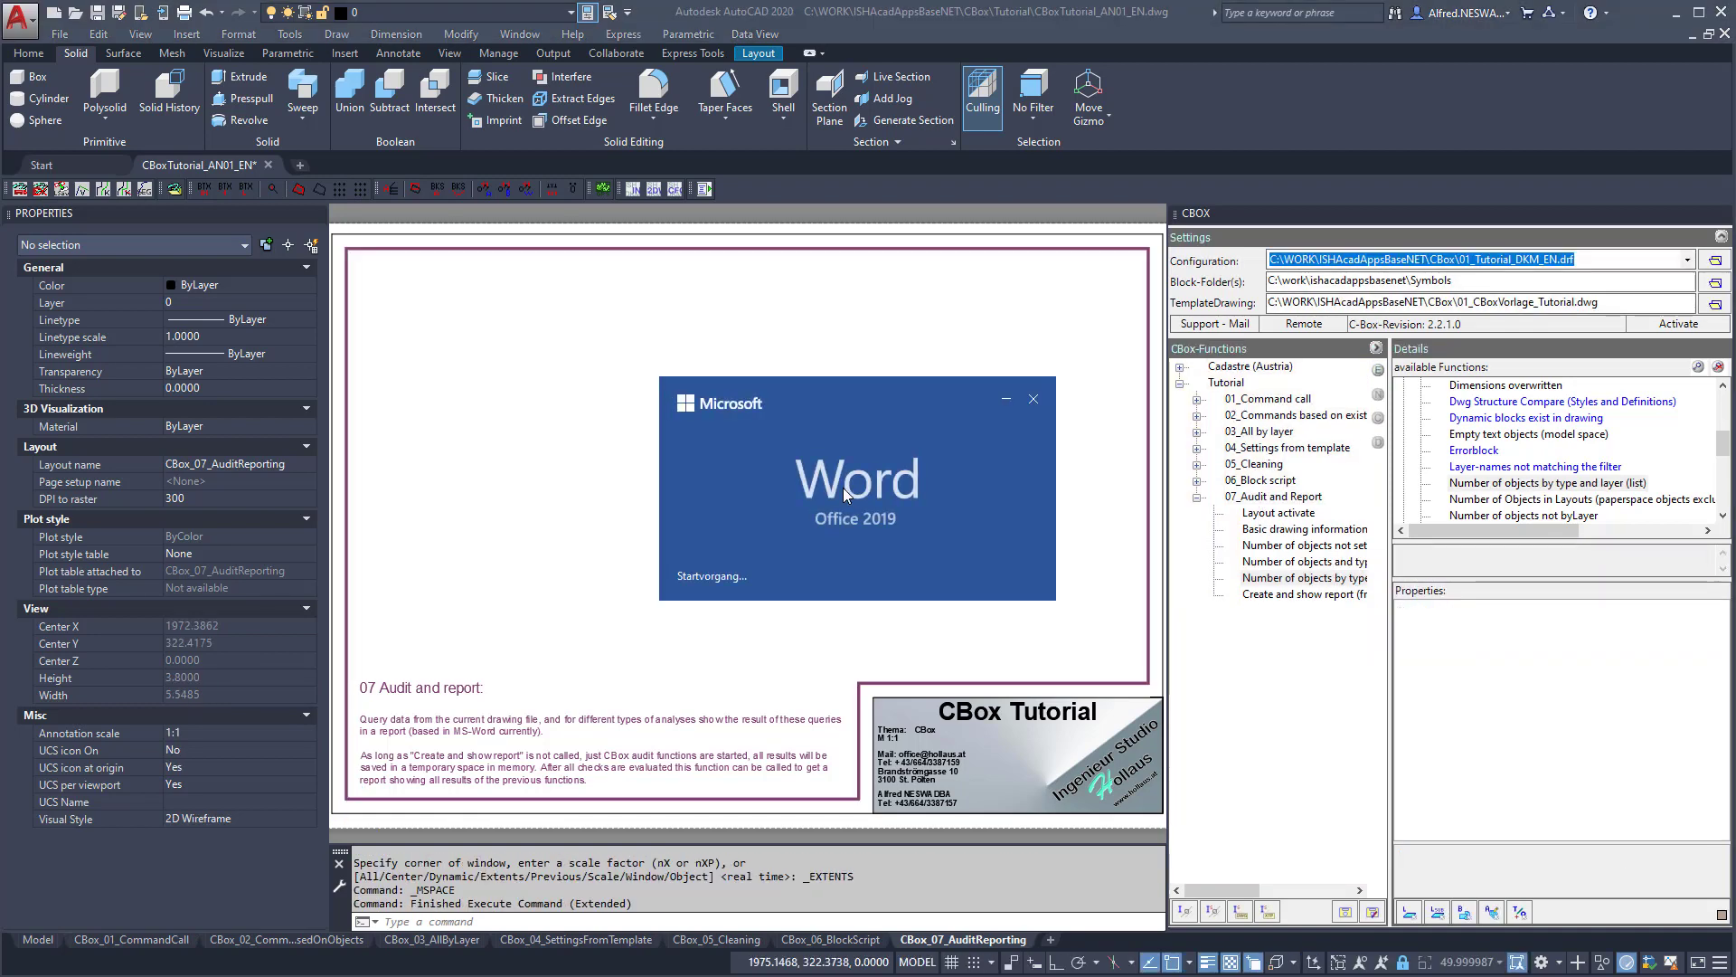
Examine the report's table of objects by type and layer, and close the report.
scroll(888, 463, down, 20)
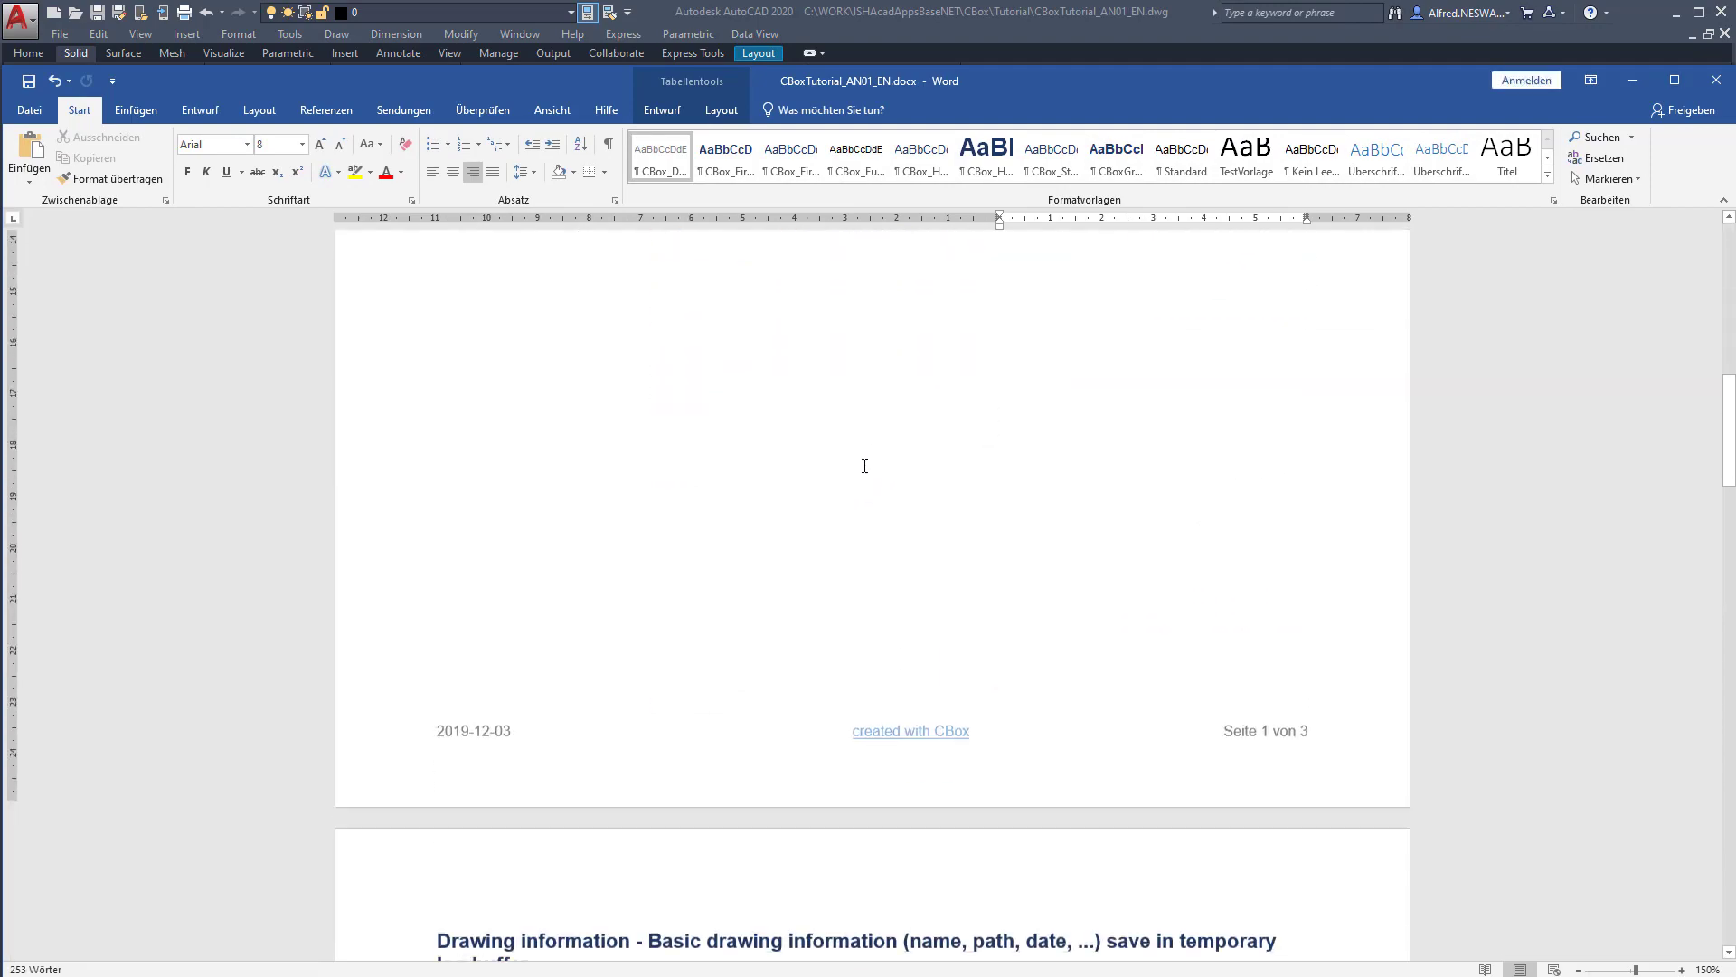
scroll(855, 496, down, 5)
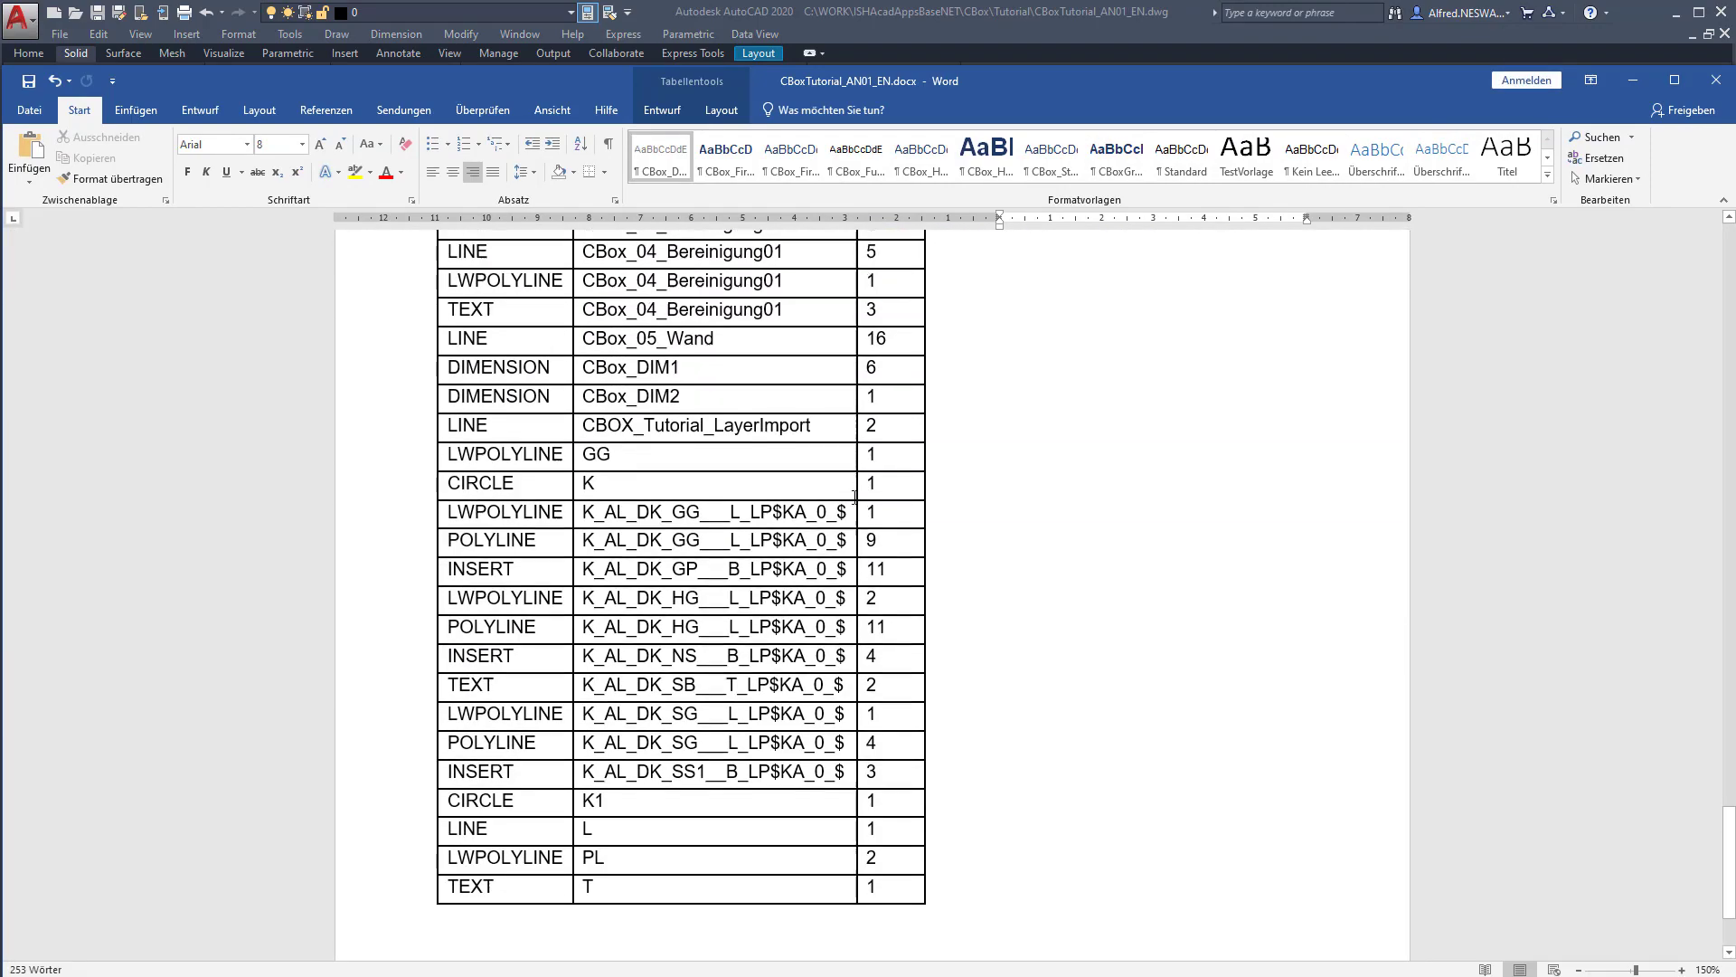
scroll(854, 496, up, 4)
click(1717, 82)
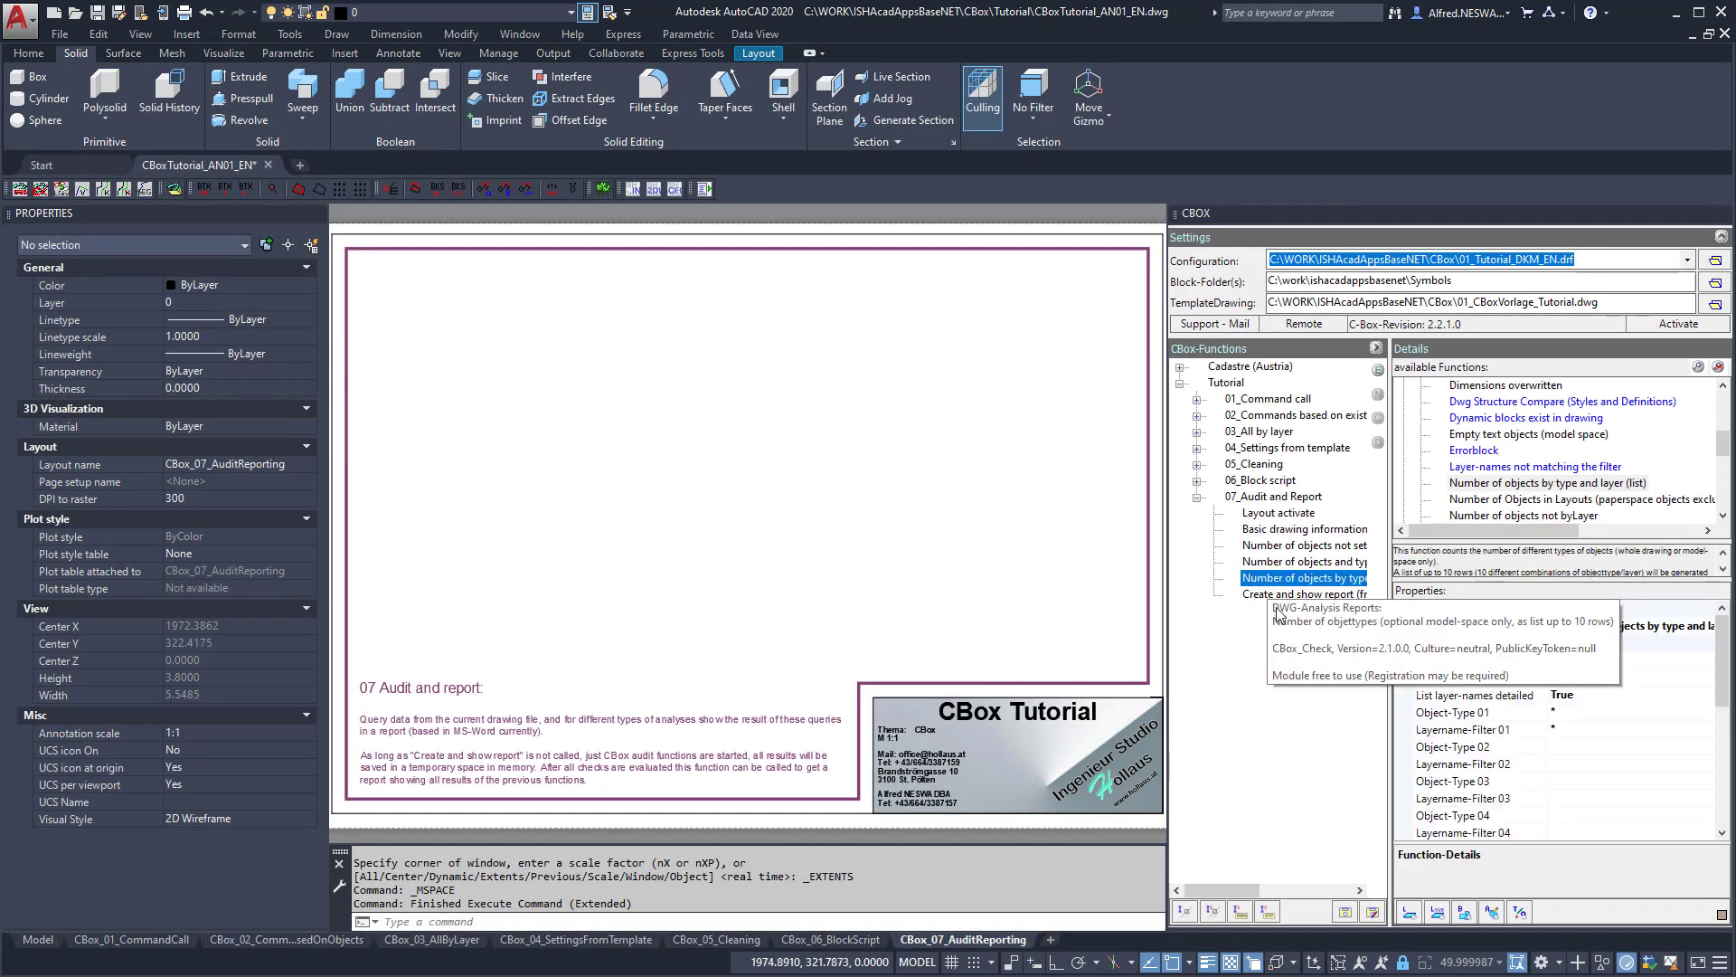
Set Layername-Filter 01 to CBOX* and run the 07_Audit and Report group again.
click(1551, 715)
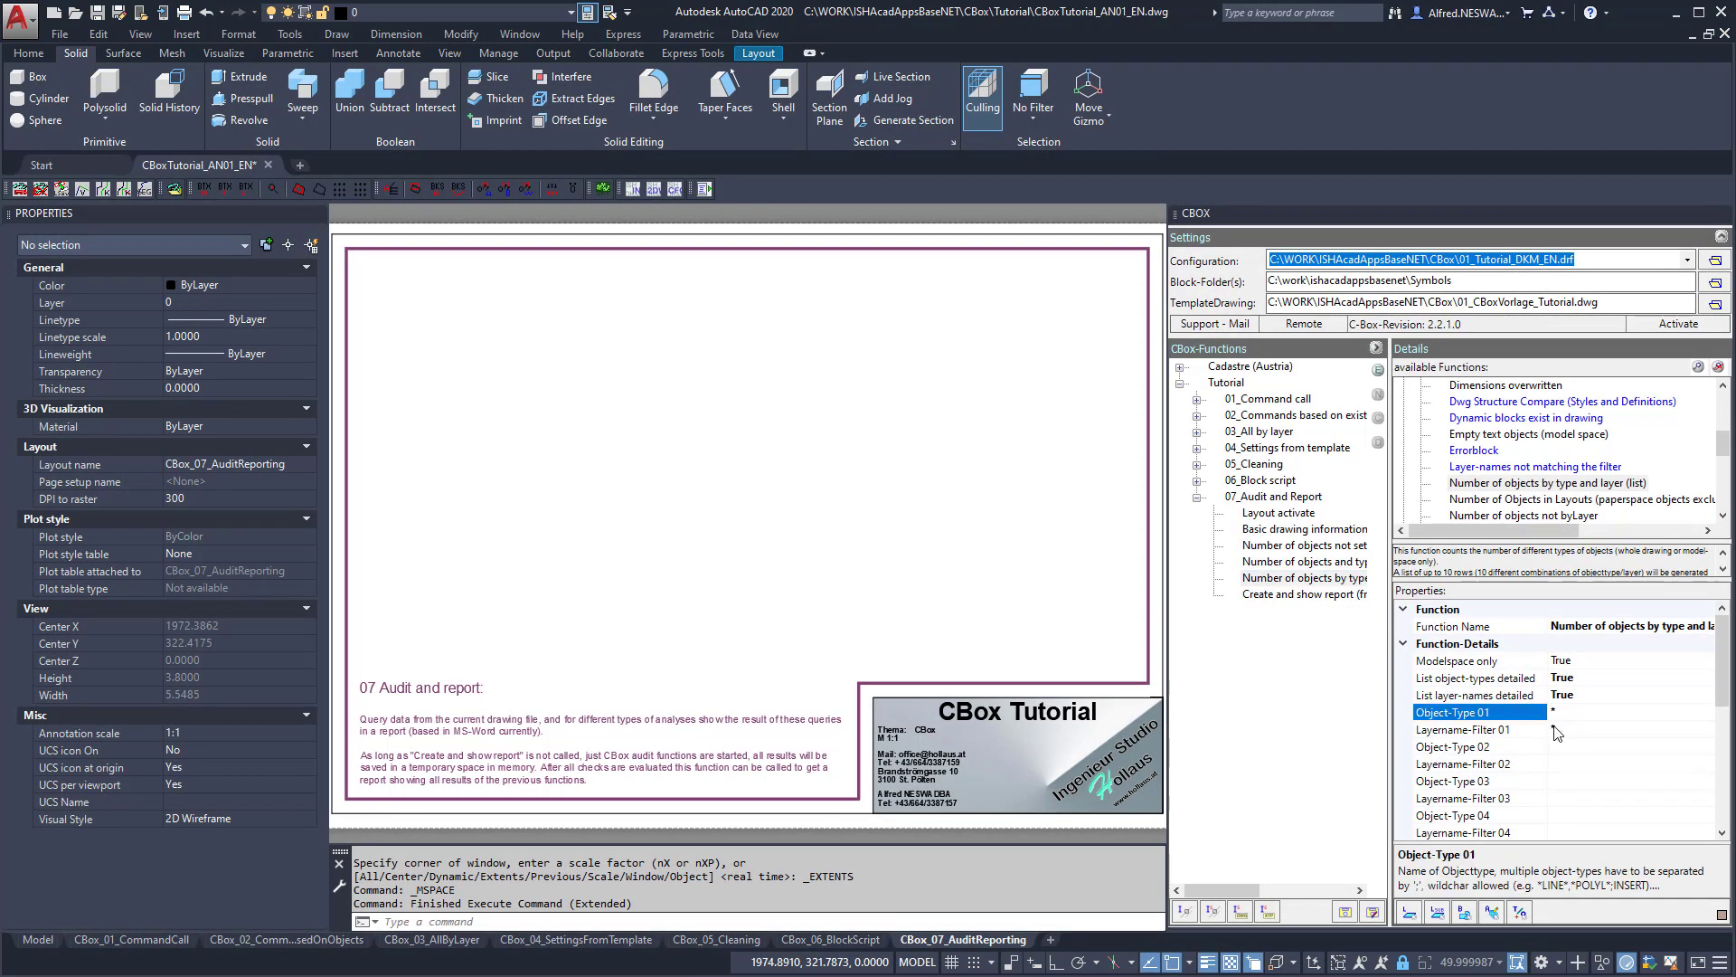
click(1555, 731)
text(C)
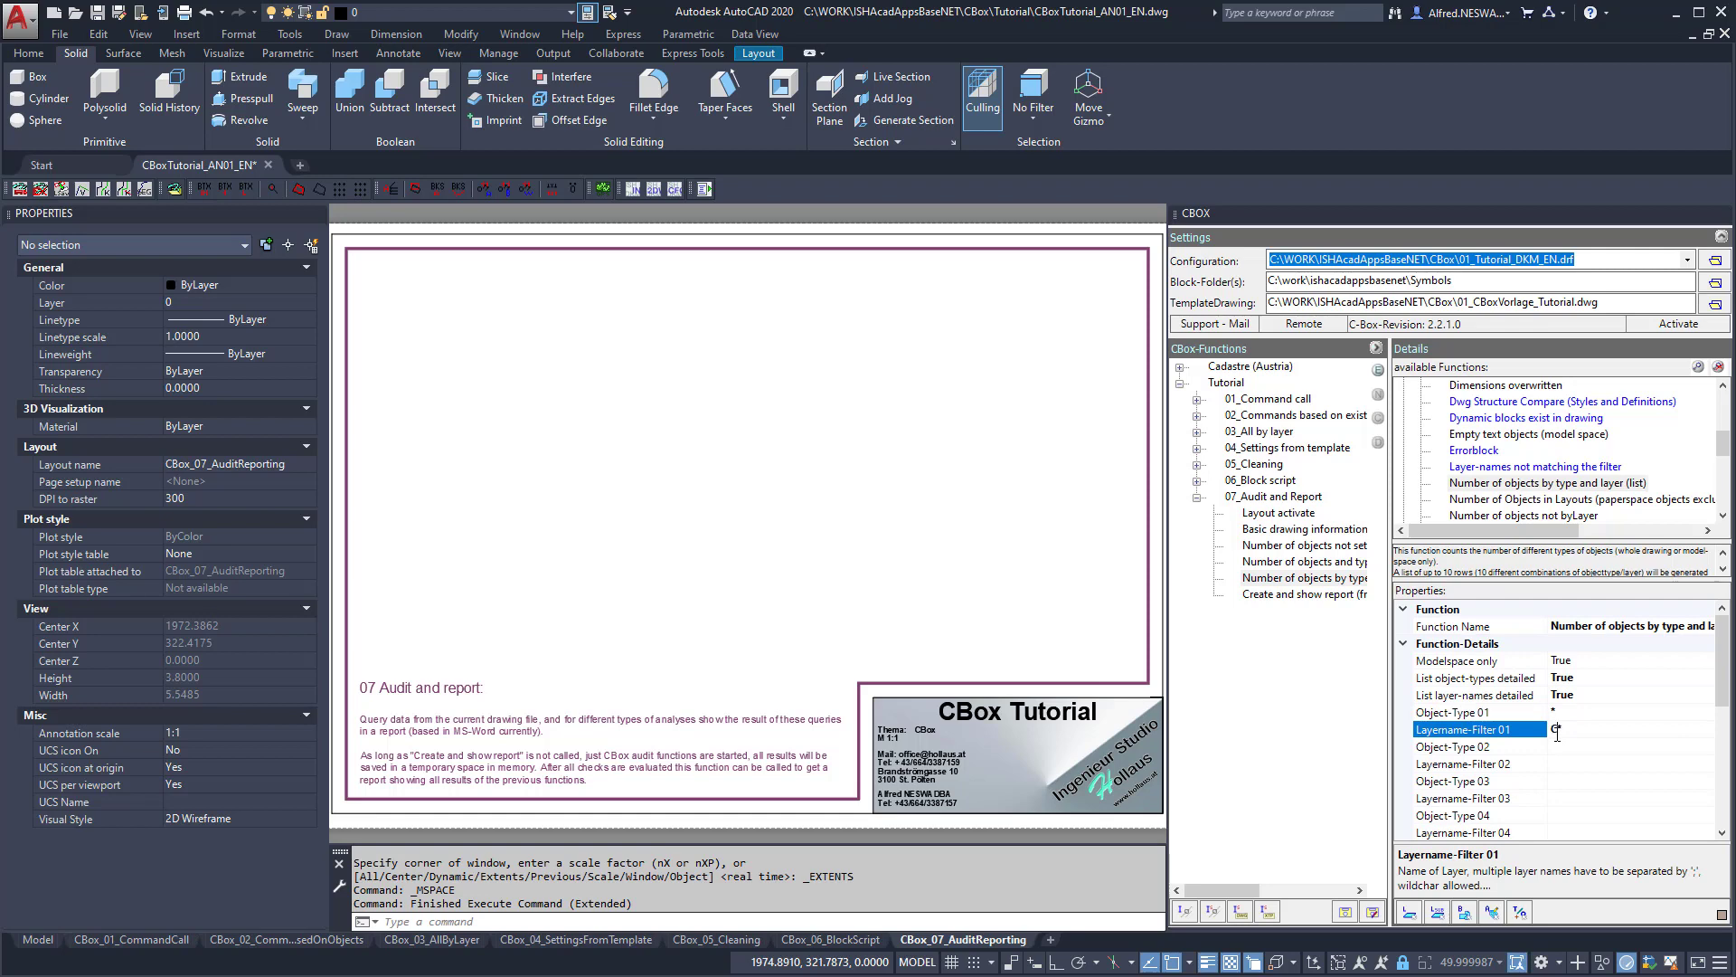
text(BOX*)
drag(1267, 499, 930, 479)
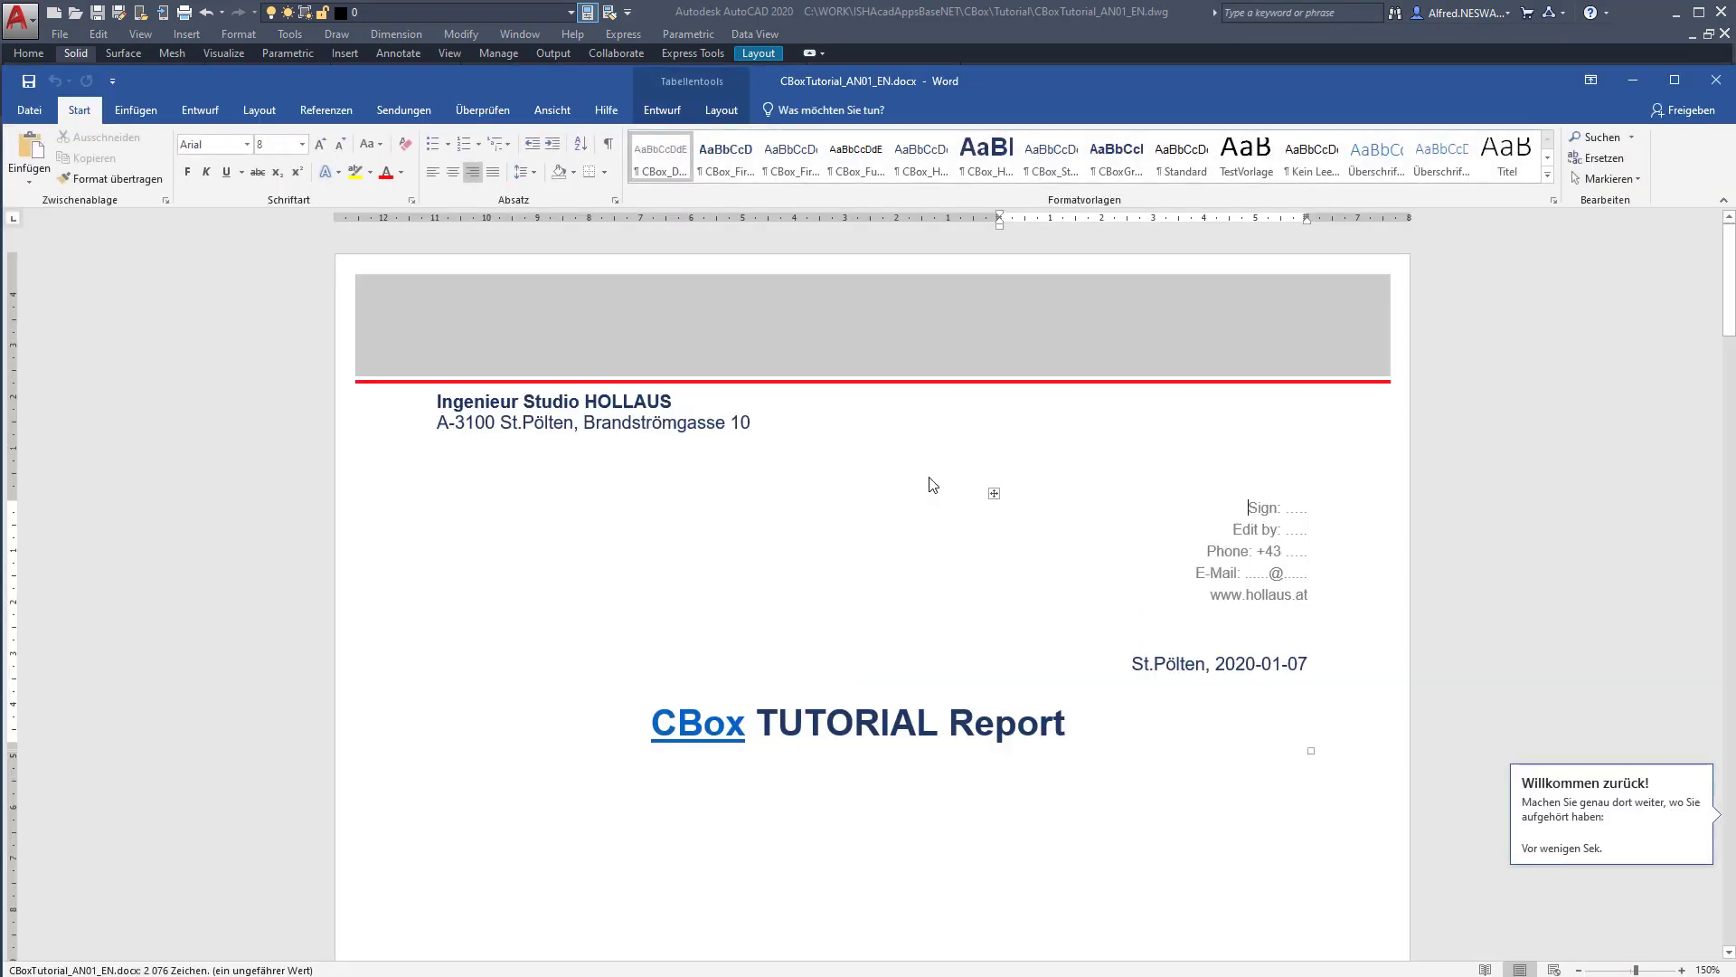
Examine the new report's table of objects by type and layer, starting with the INSERT row on CBox_02_AllesVonLayer.
scroll(958, 556, down, 15)
scroll(949, 574, down, 15)
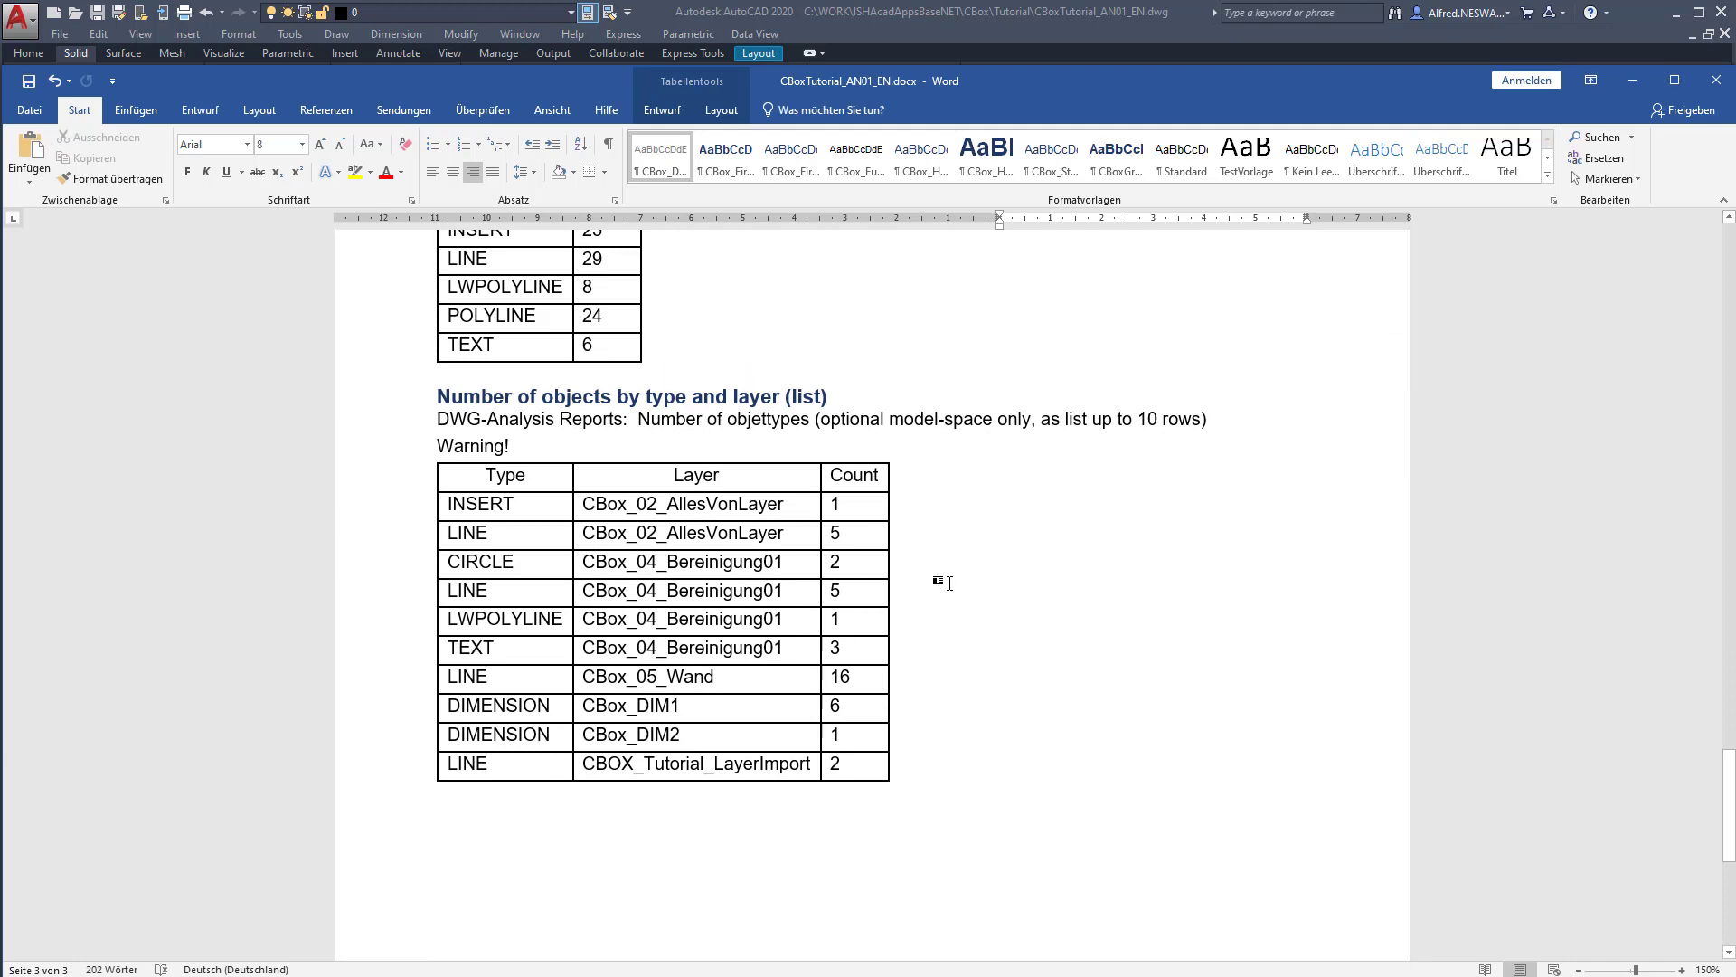
click(405, 508)
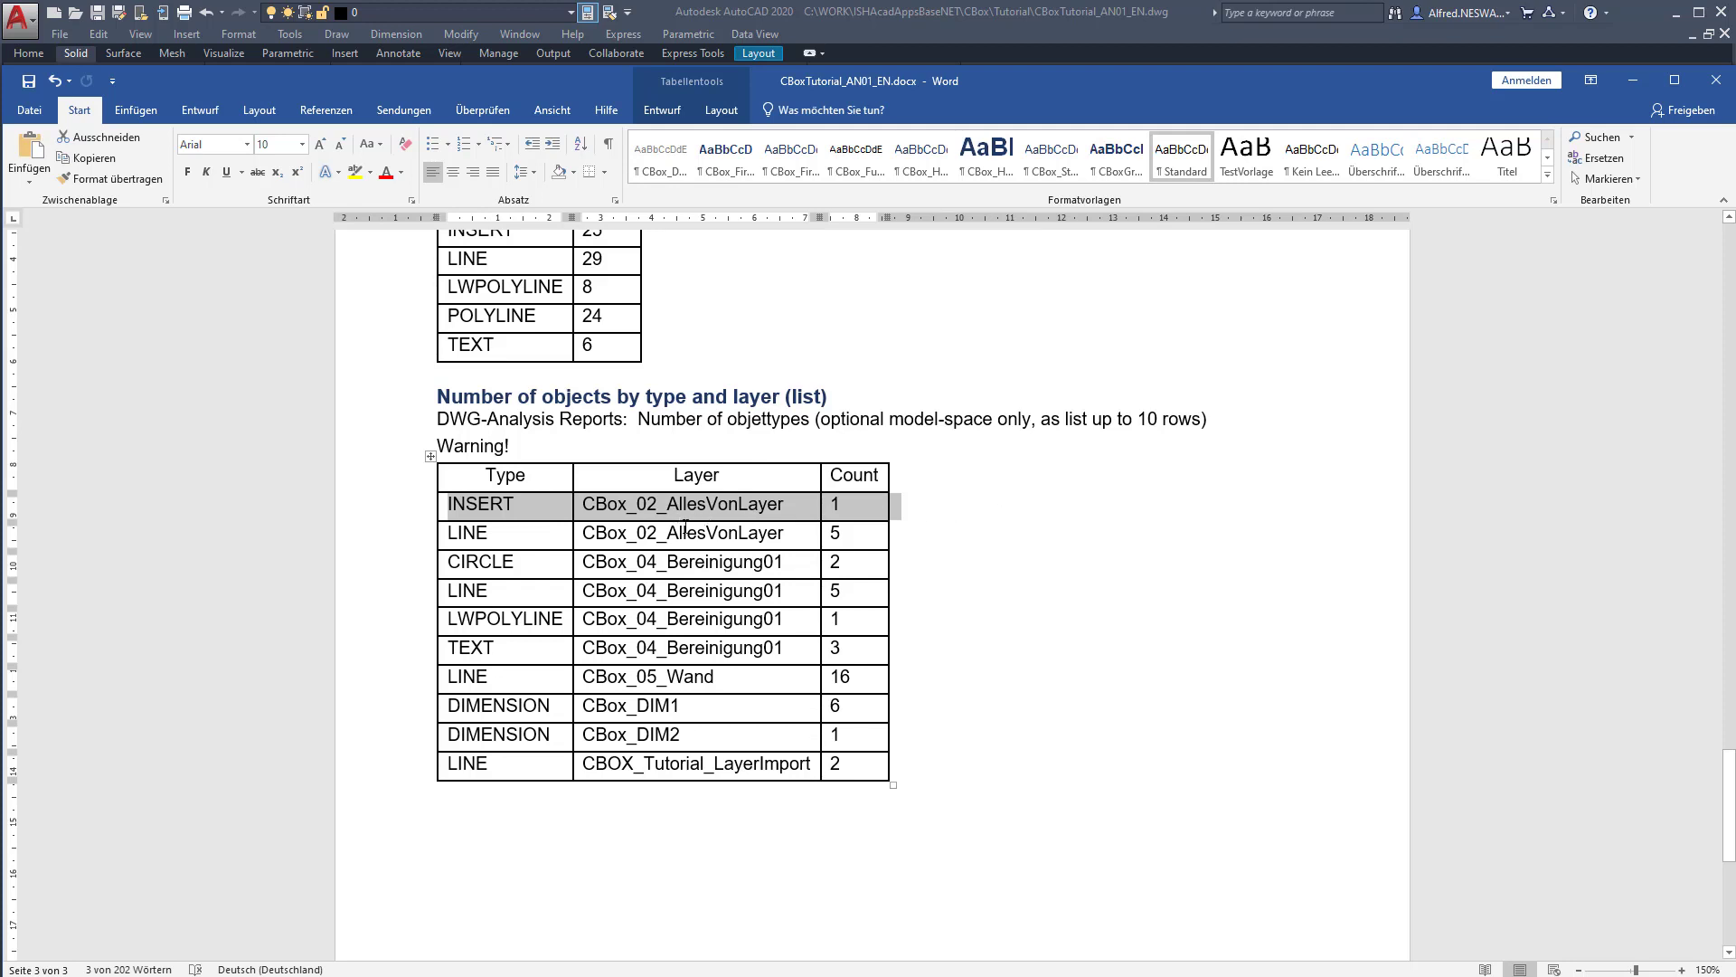
click(918, 532)
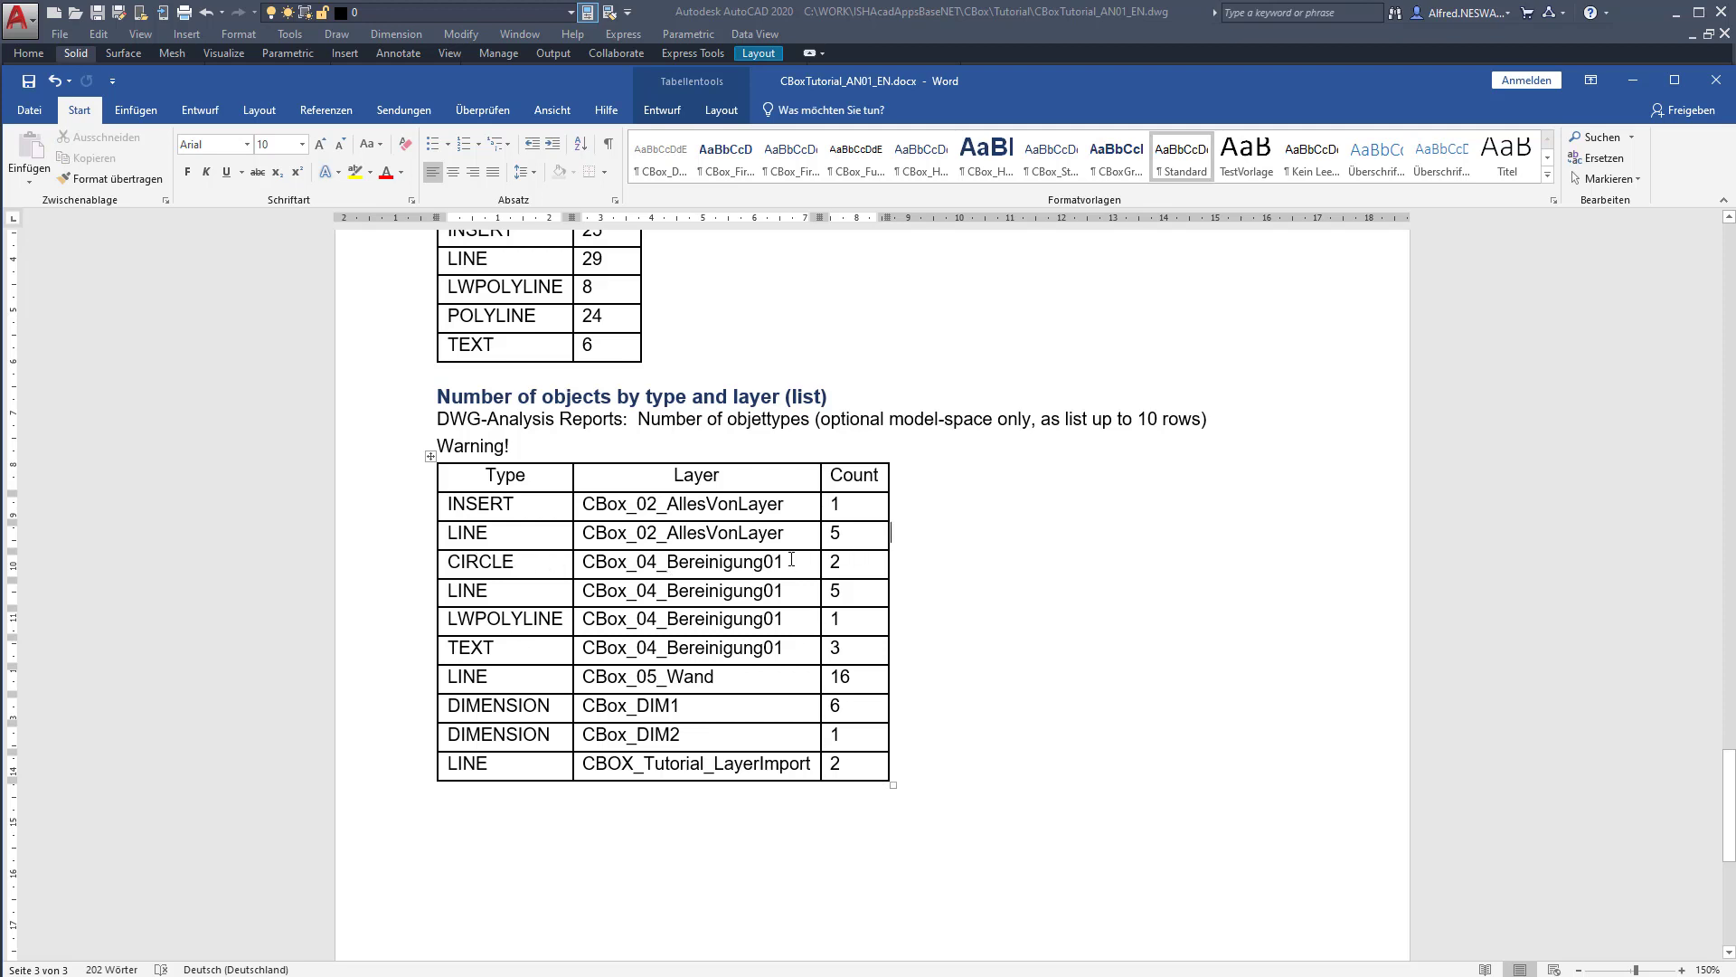
Examine the CIRCLE and LINE rows for layer CBox_04_Bereinigung01 in the report table, and close the report.
drag(791, 560, 607, 562)
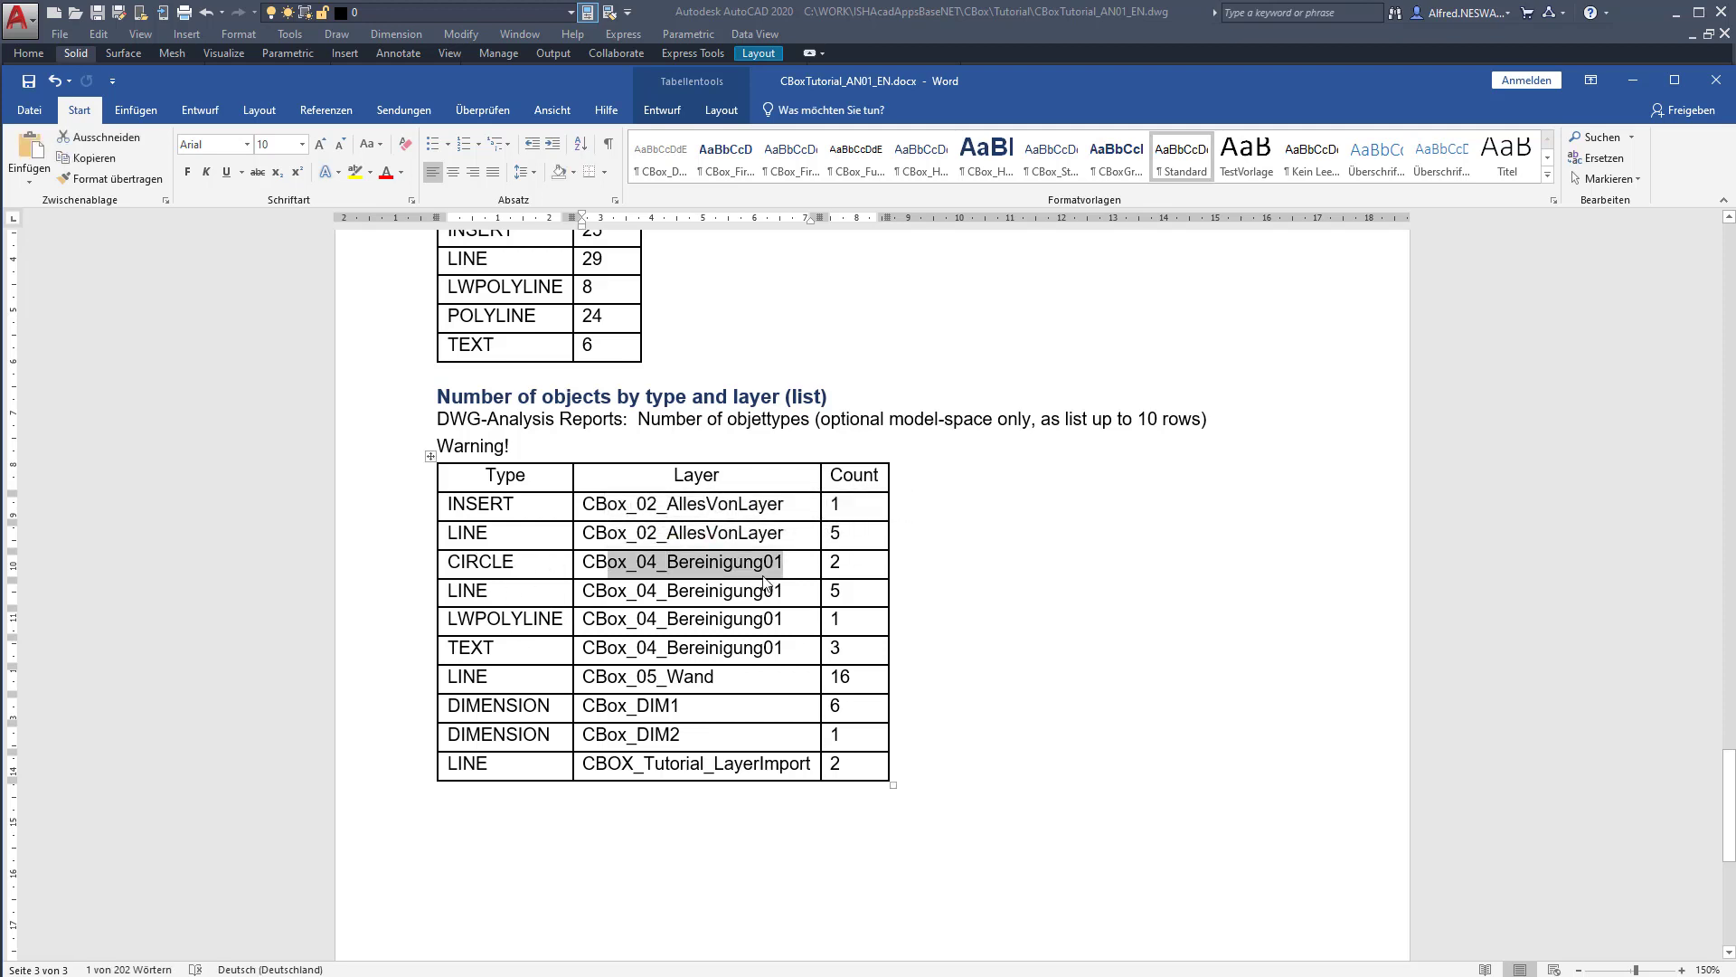
drag(780, 590, 580, 592)
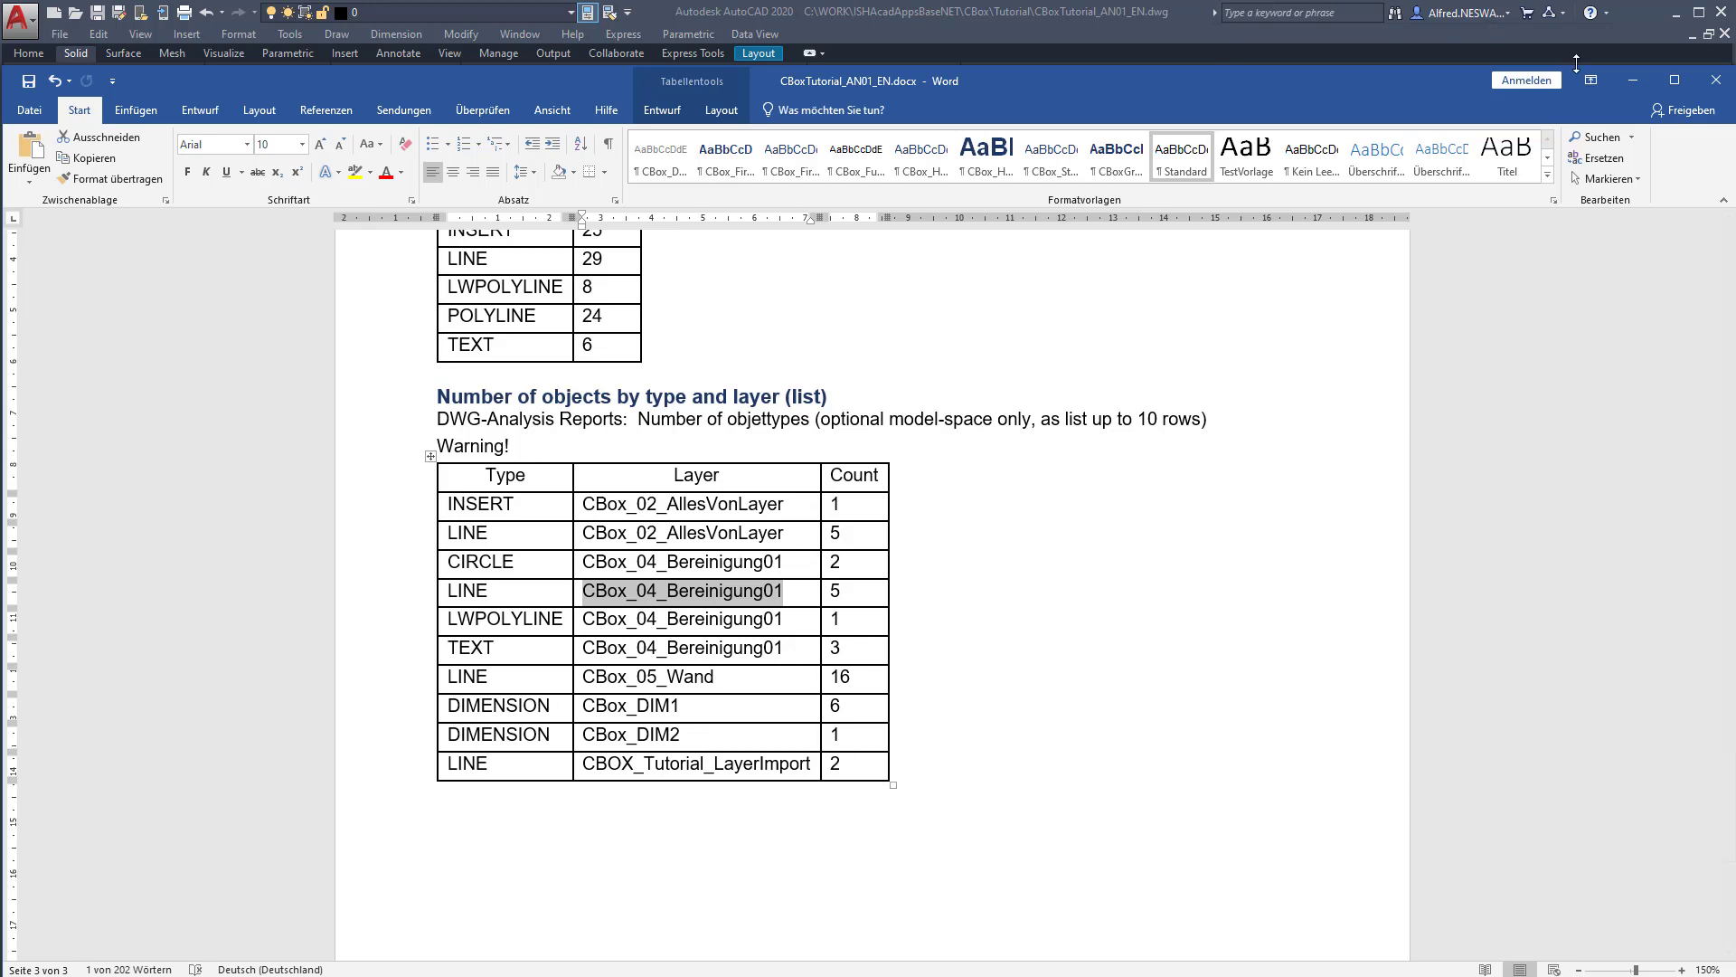
click(1719, 81)
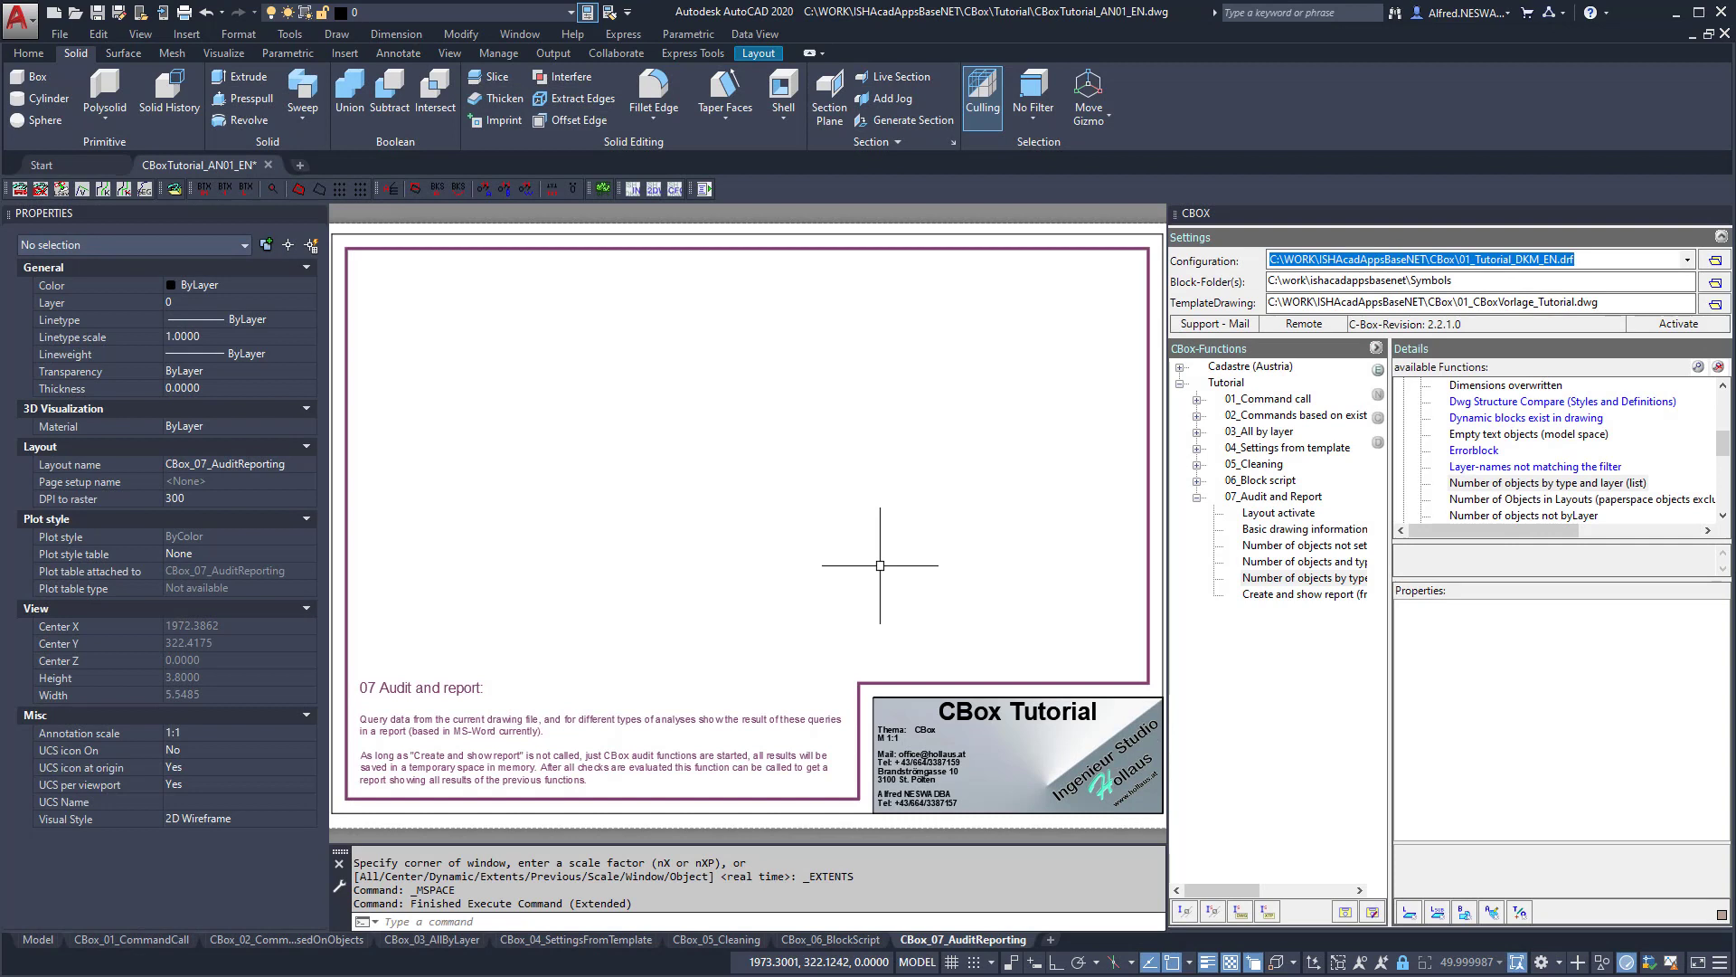
Collapse the 07_Audit and Report group and create a new group named Test01 under Tutorial in the function tree.
click(1196, 497)
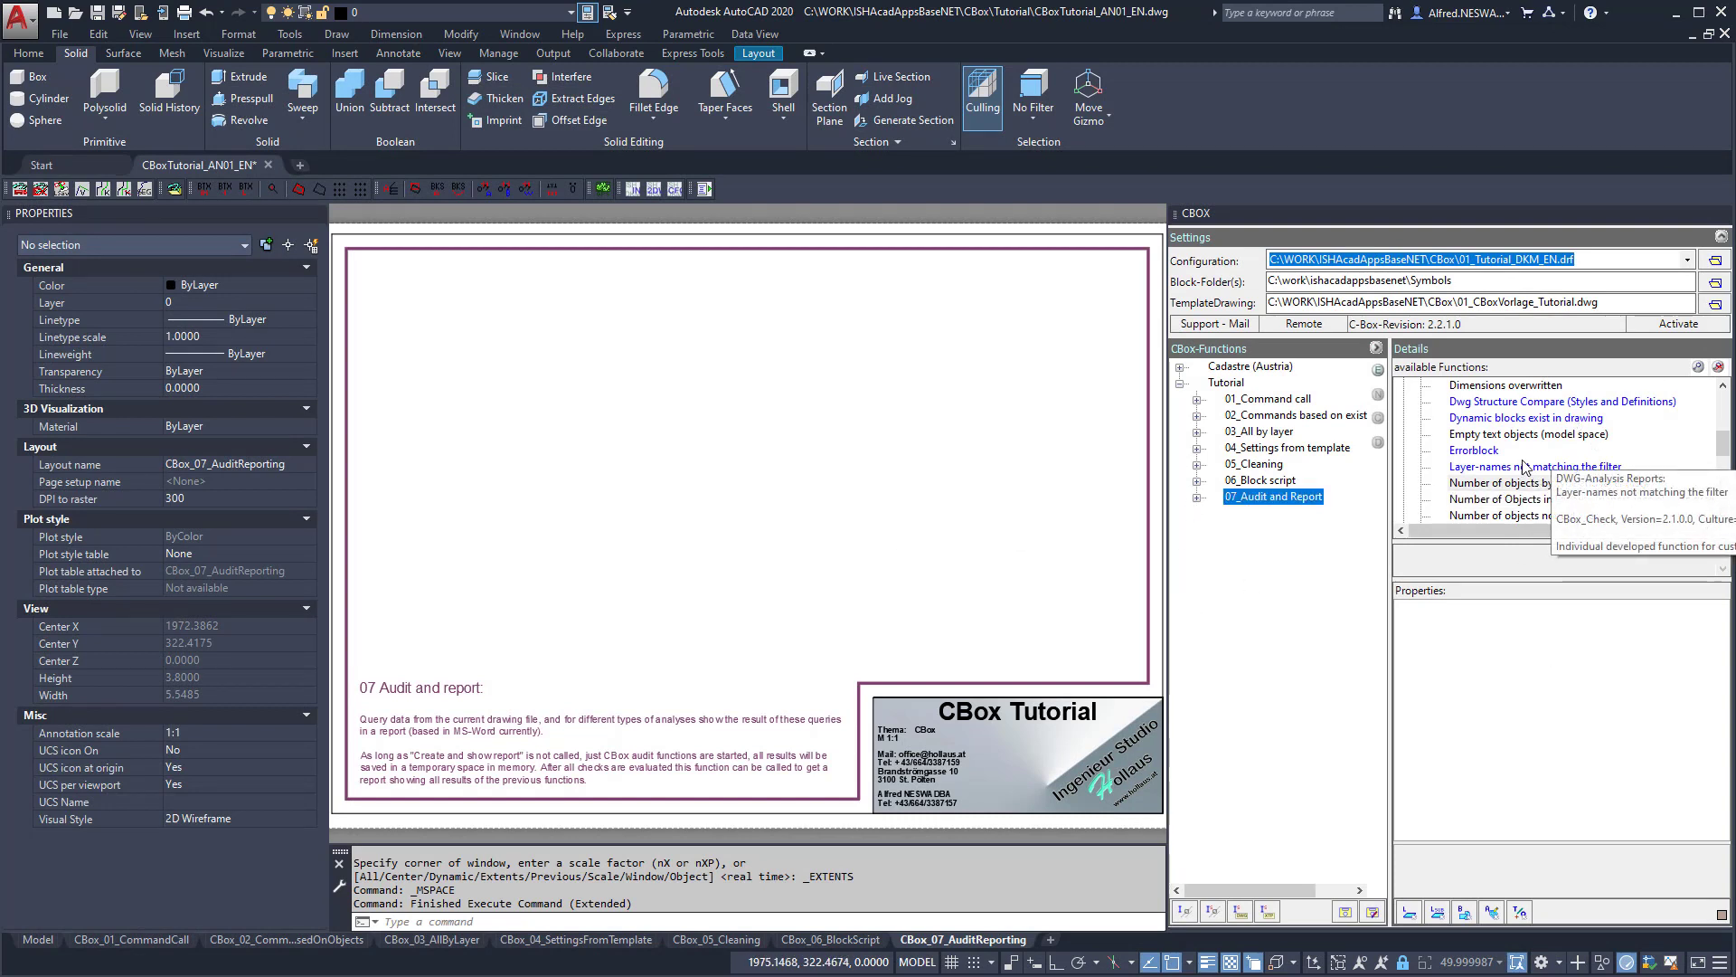
drag(1723, 443, 1723, 404)
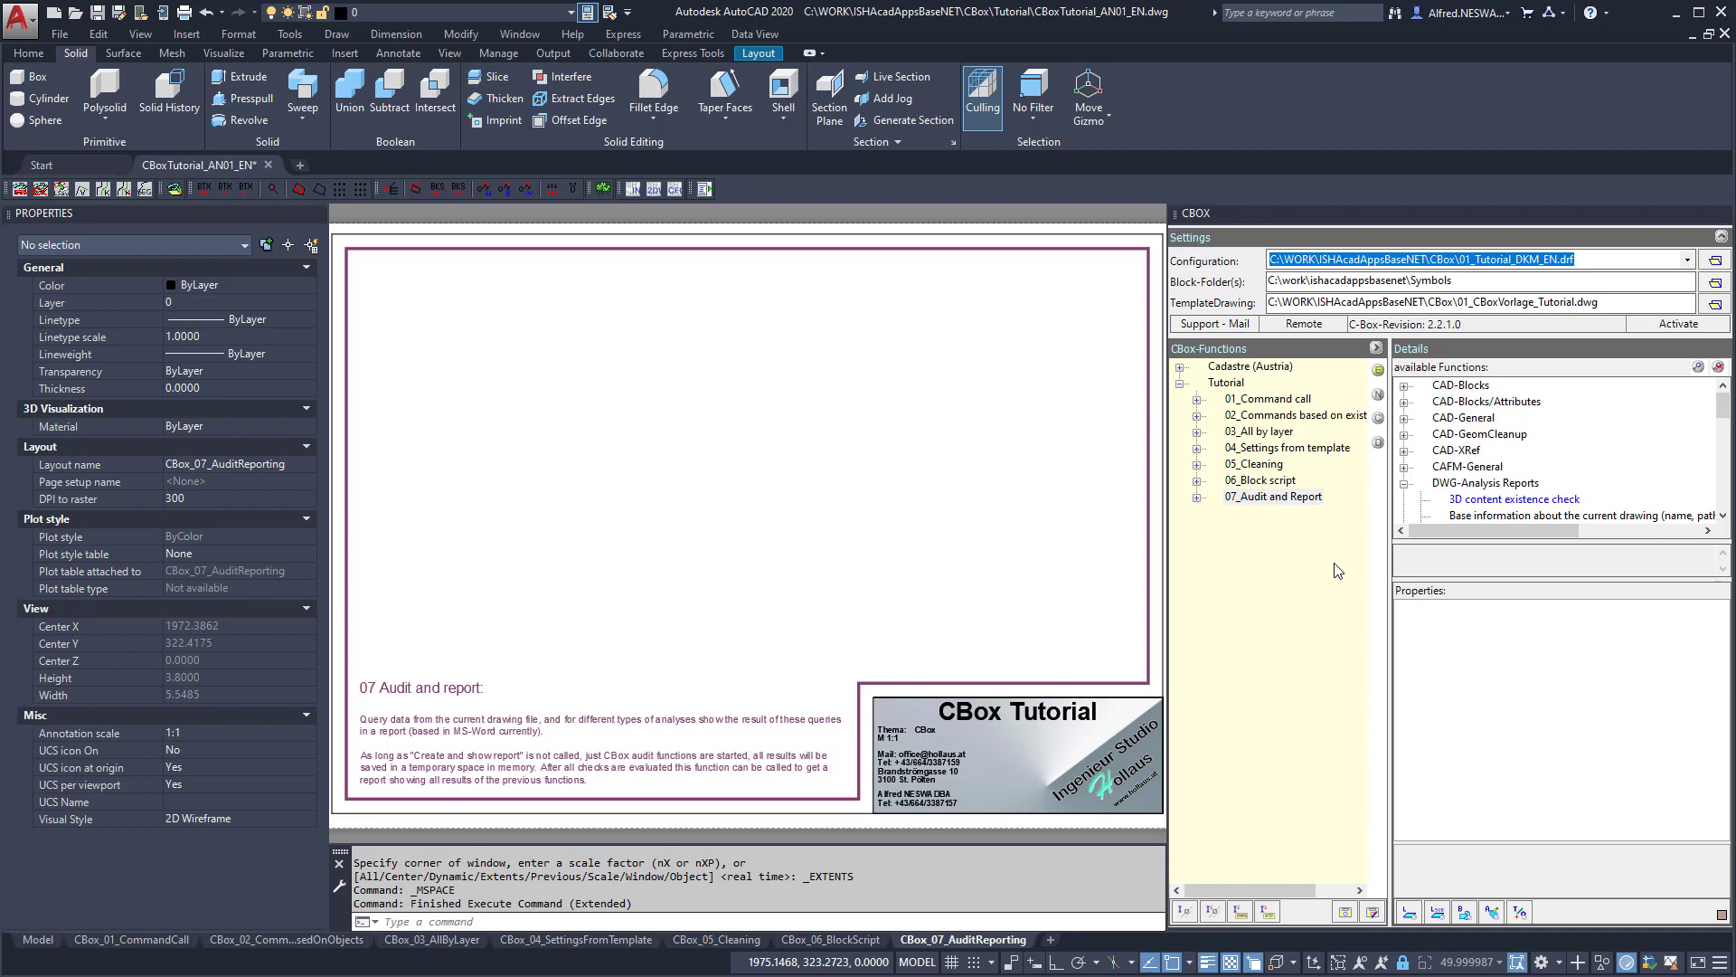
click(1377, 395)
click(1278, 519)
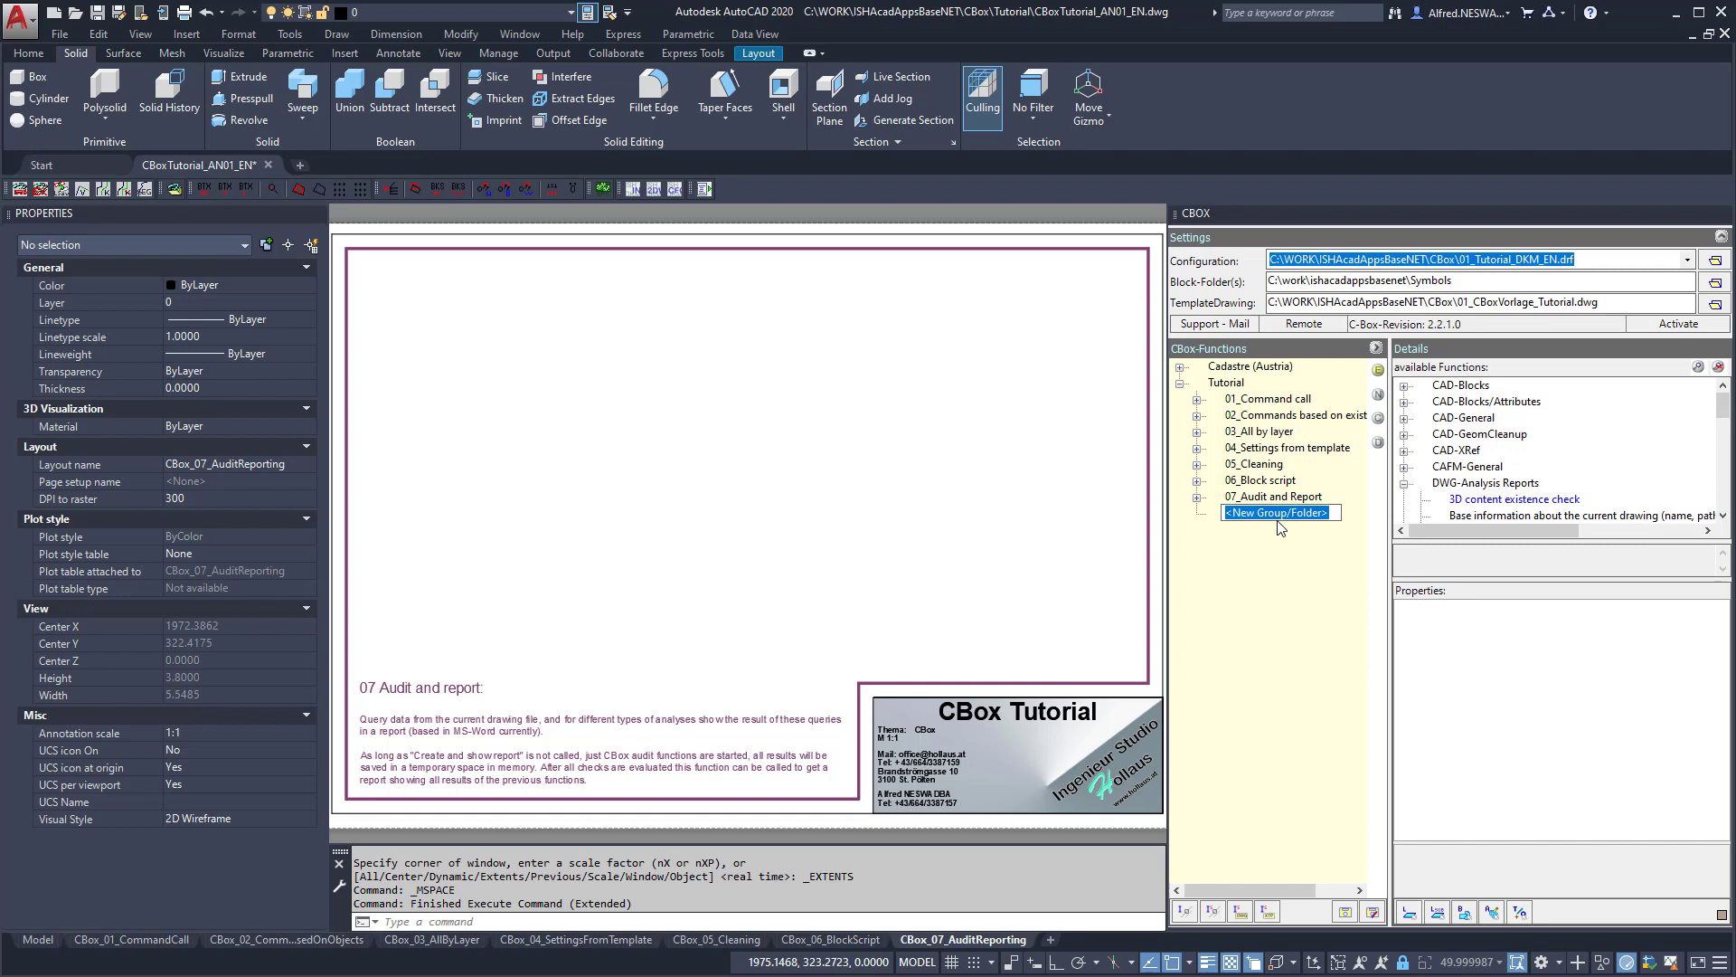
text(Test01)
key(Return)
Add the CAD-General function Execute Command (Extended) to the Test01 group.
drag(1723, 406, 1724, 406)
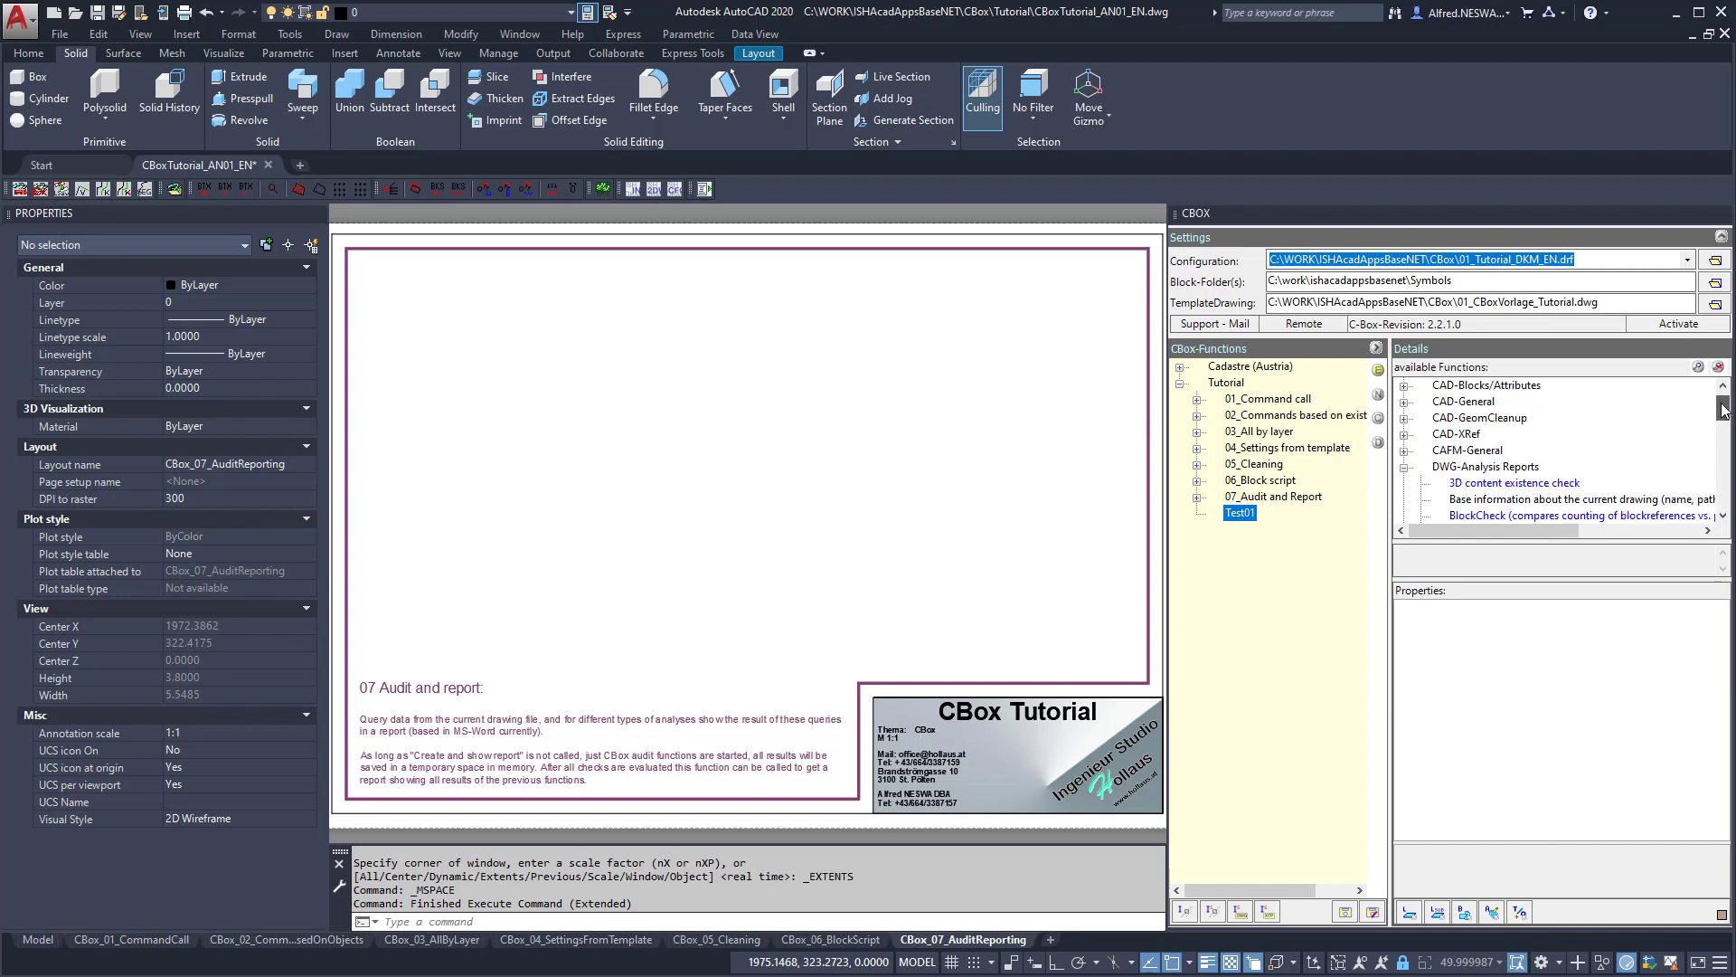
click(1405, 469)
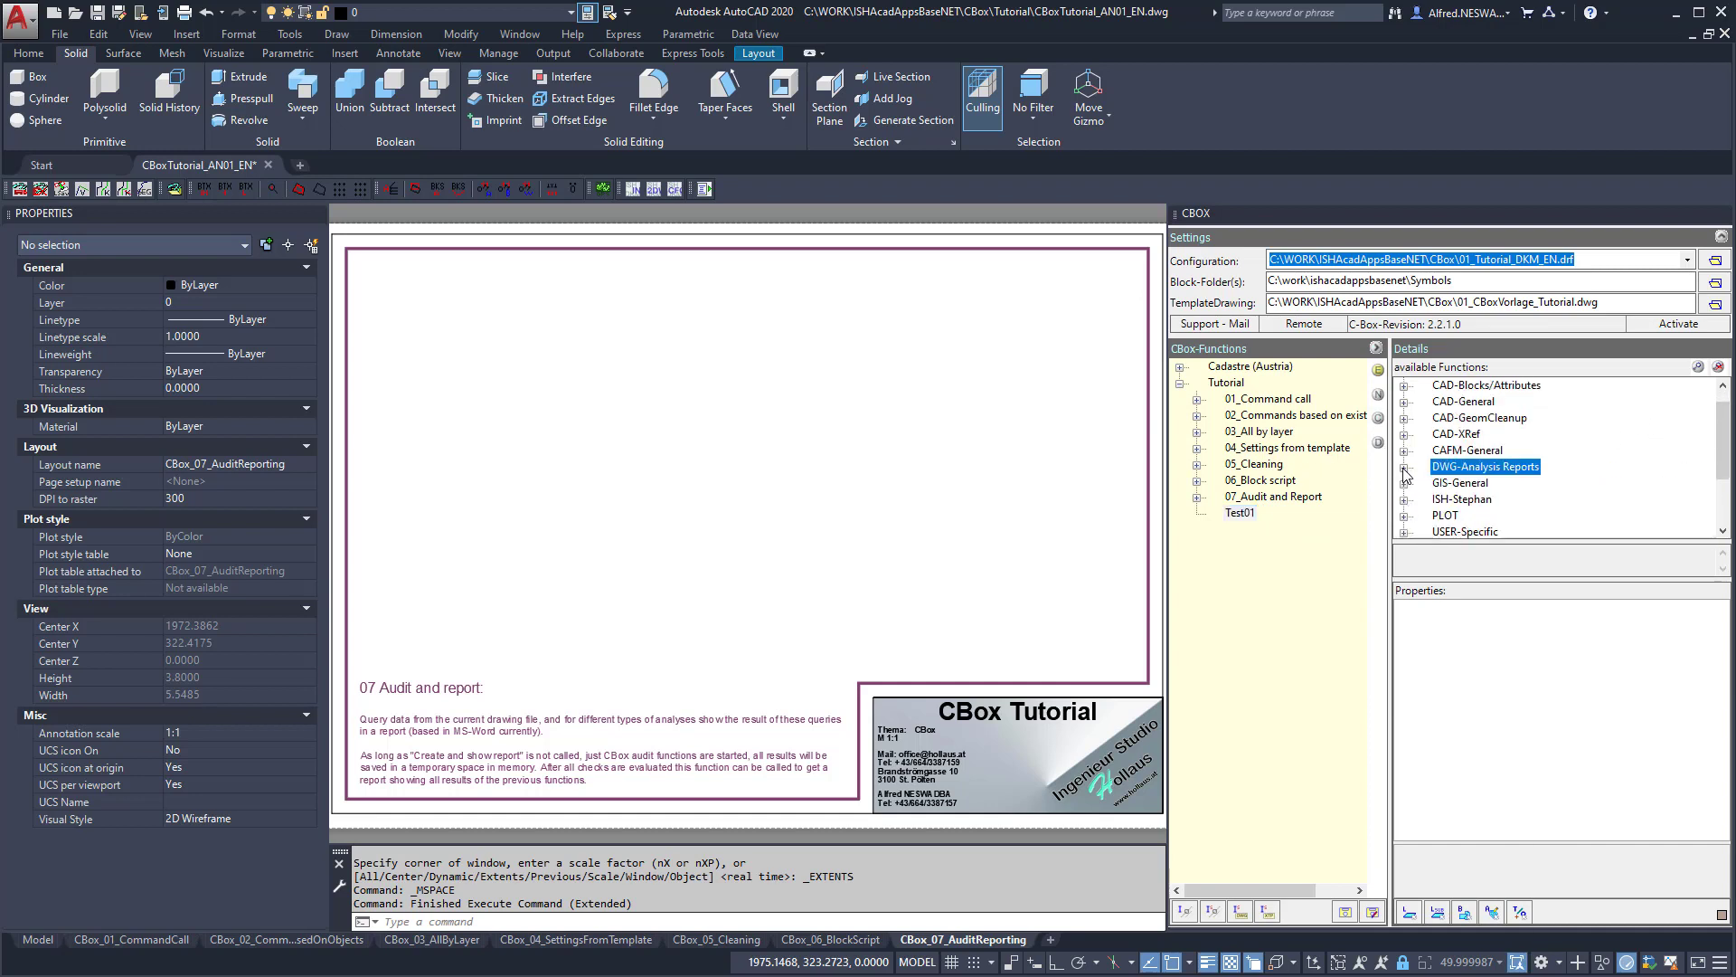
click(1404, 402)
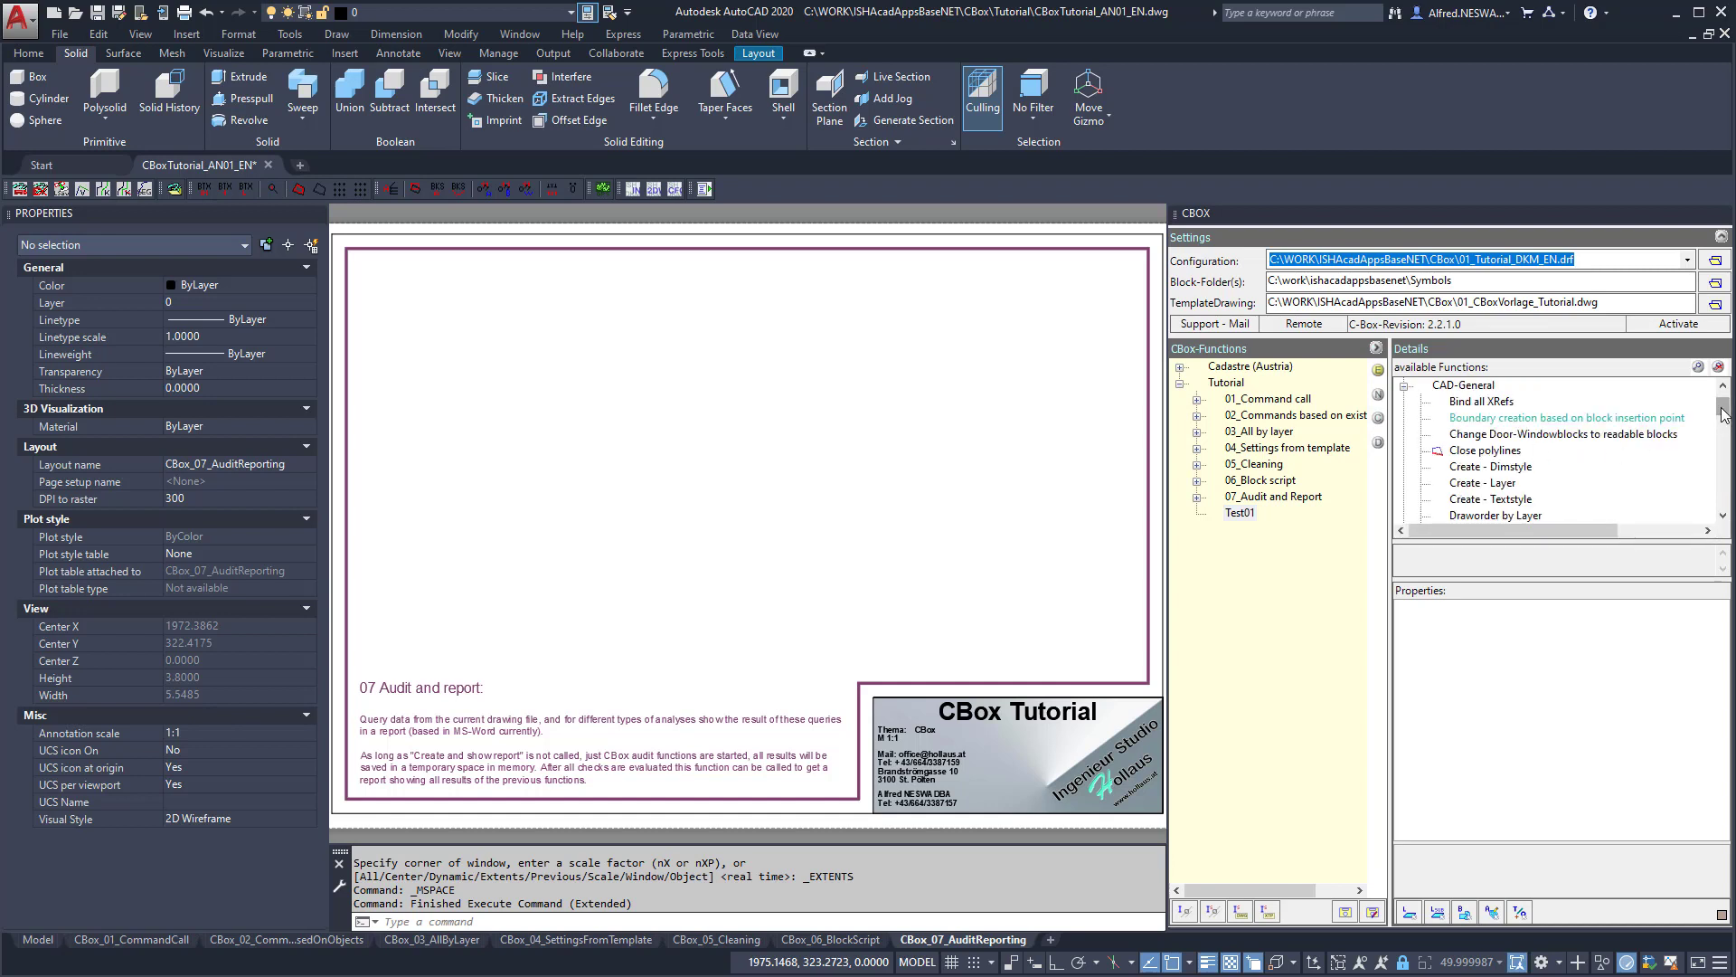
drag(1721, 414, 1721, 437)
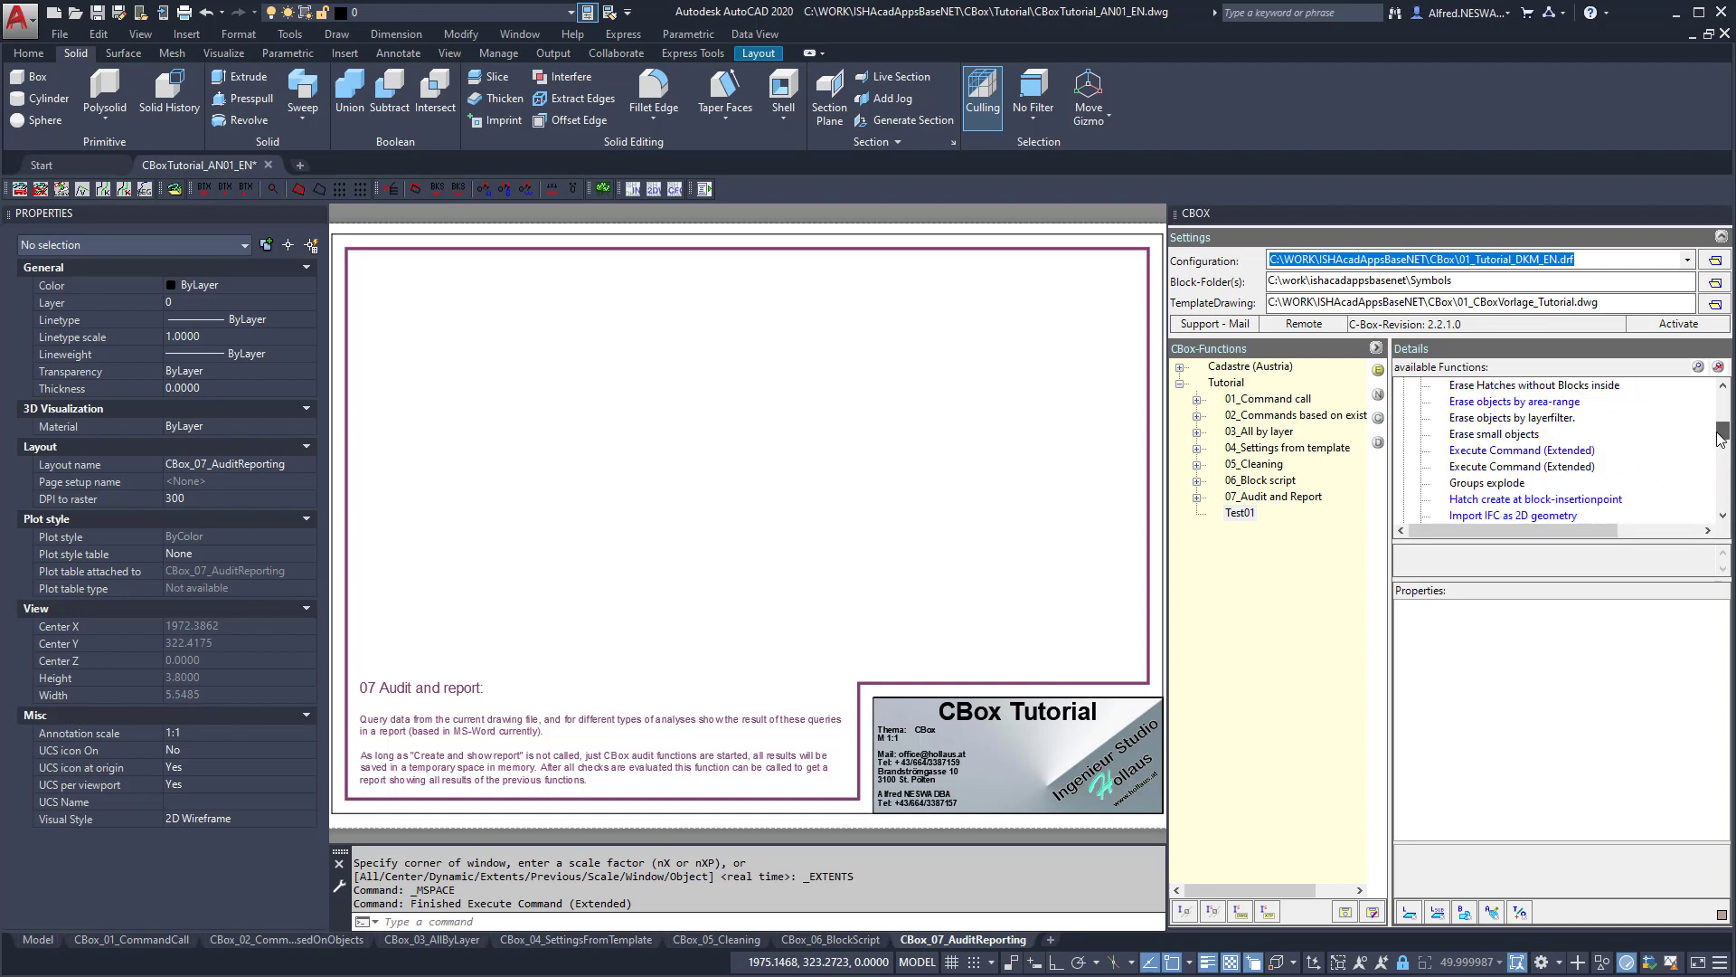
drag(1522, 466, 1291, 517)
click(1243, 533)
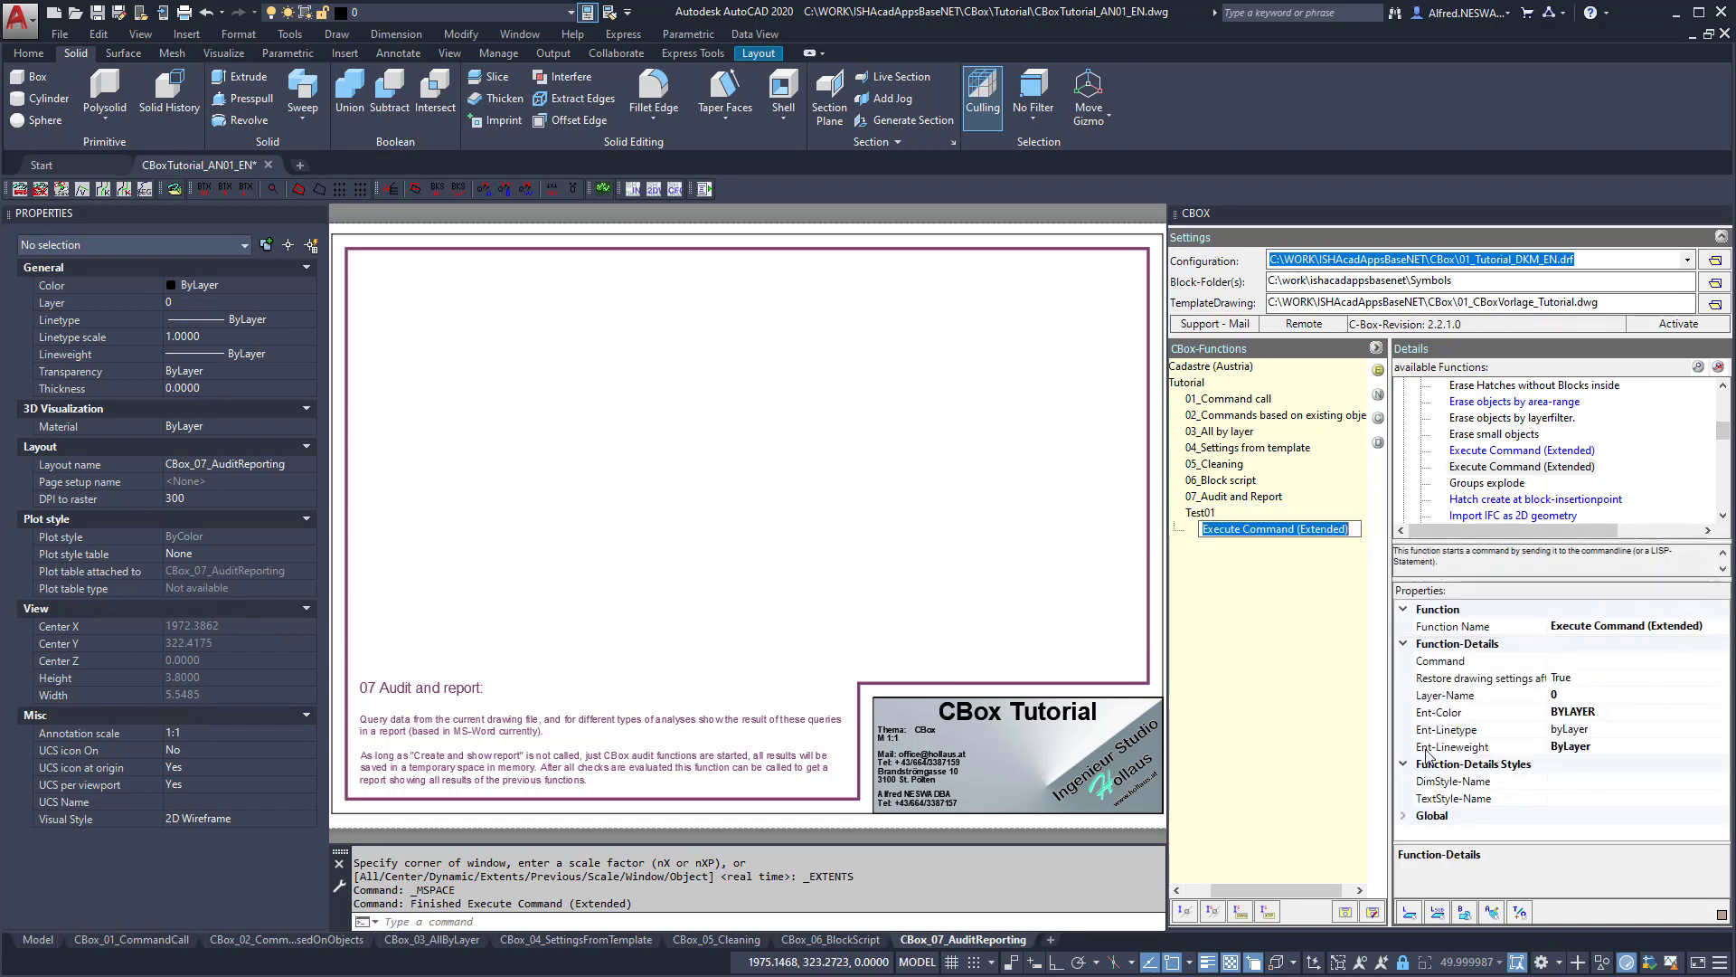
Name the new function Rectangle, with command _RECTANGLE and layer name PL.
click(1712, 627)
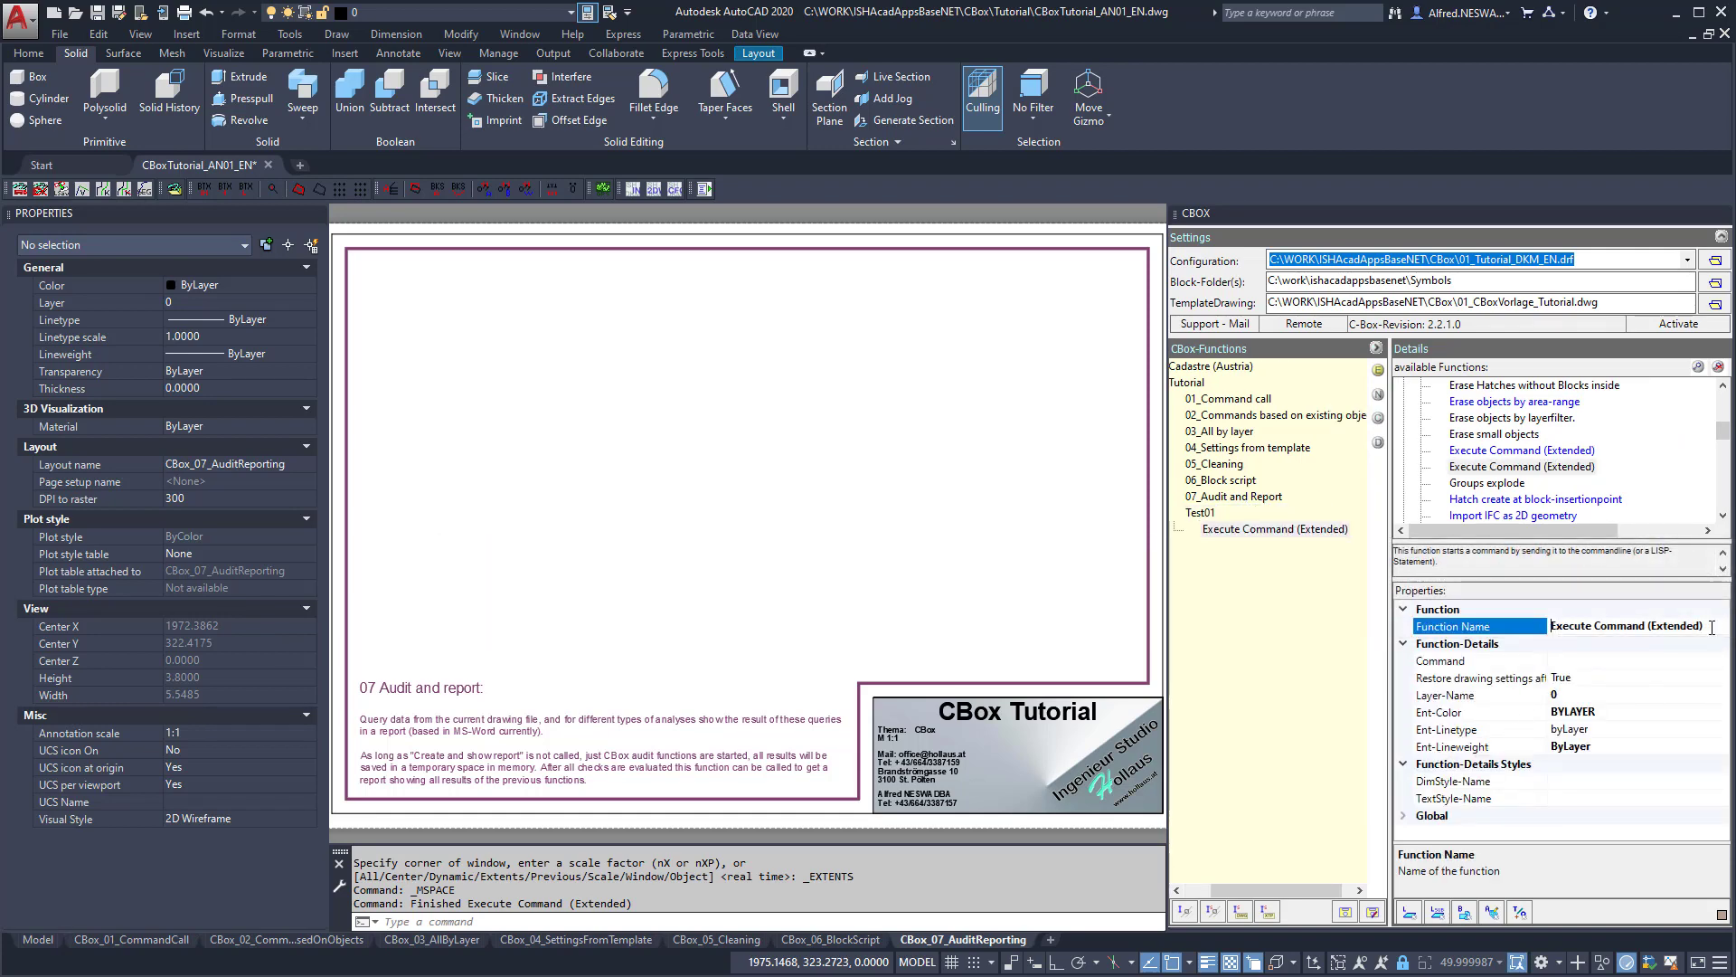
drag(1705, 626, 1546, 628)
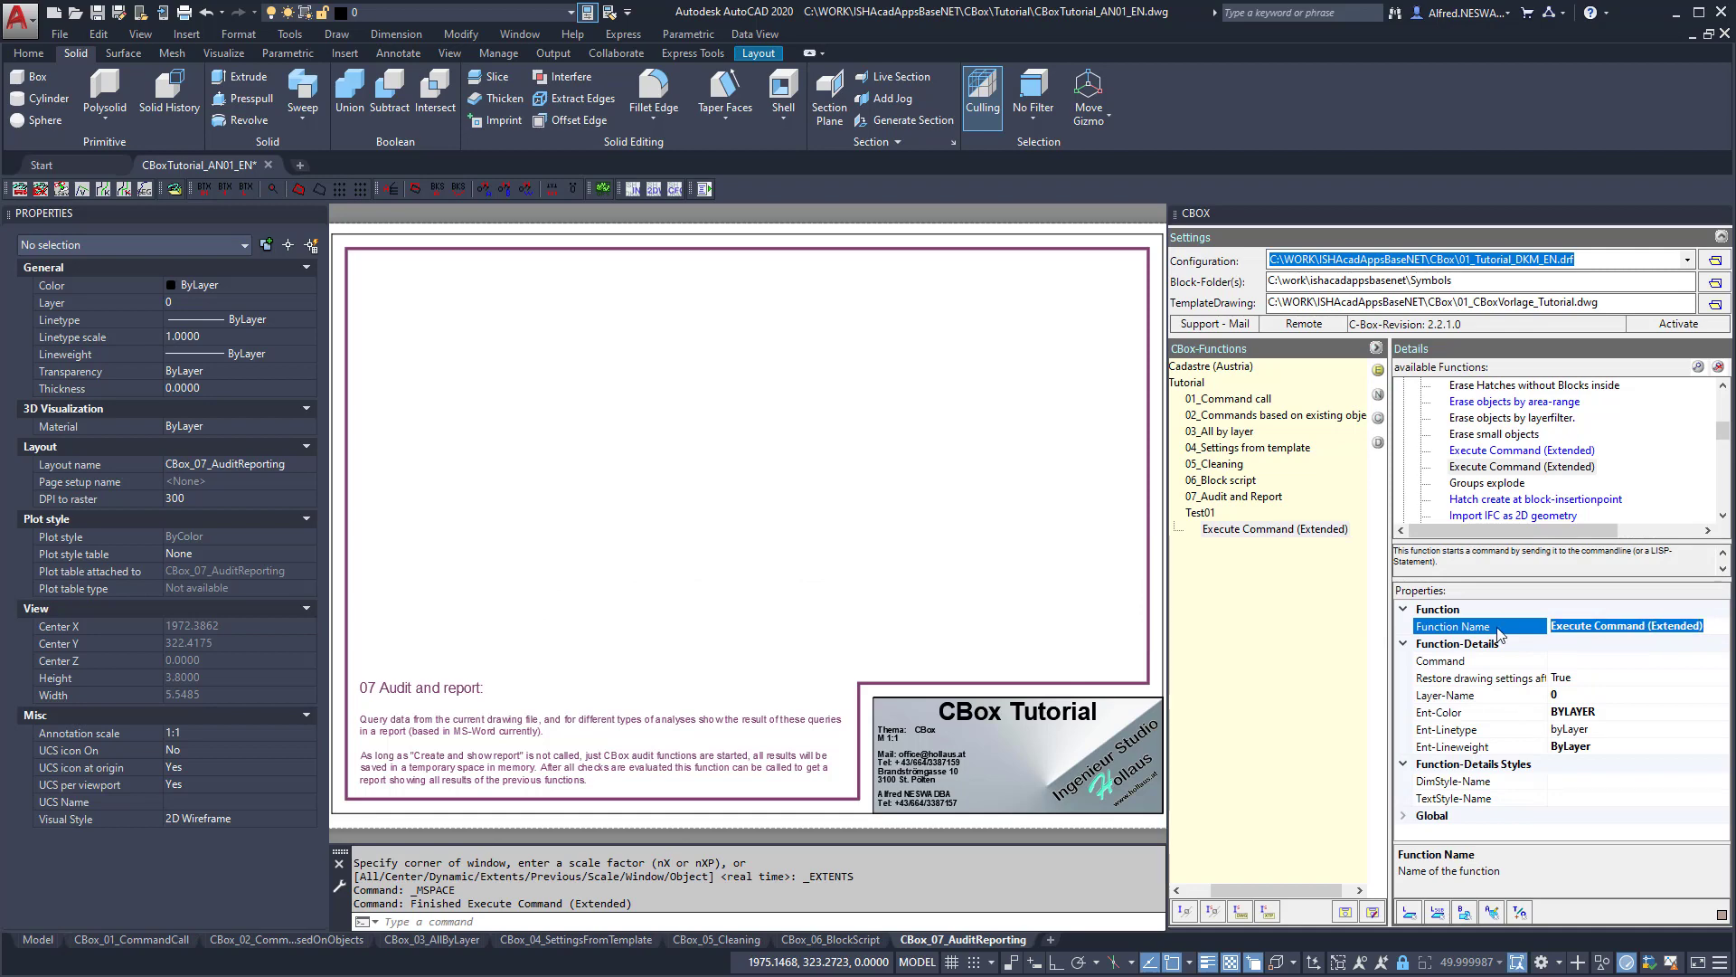
text(Rectangle)
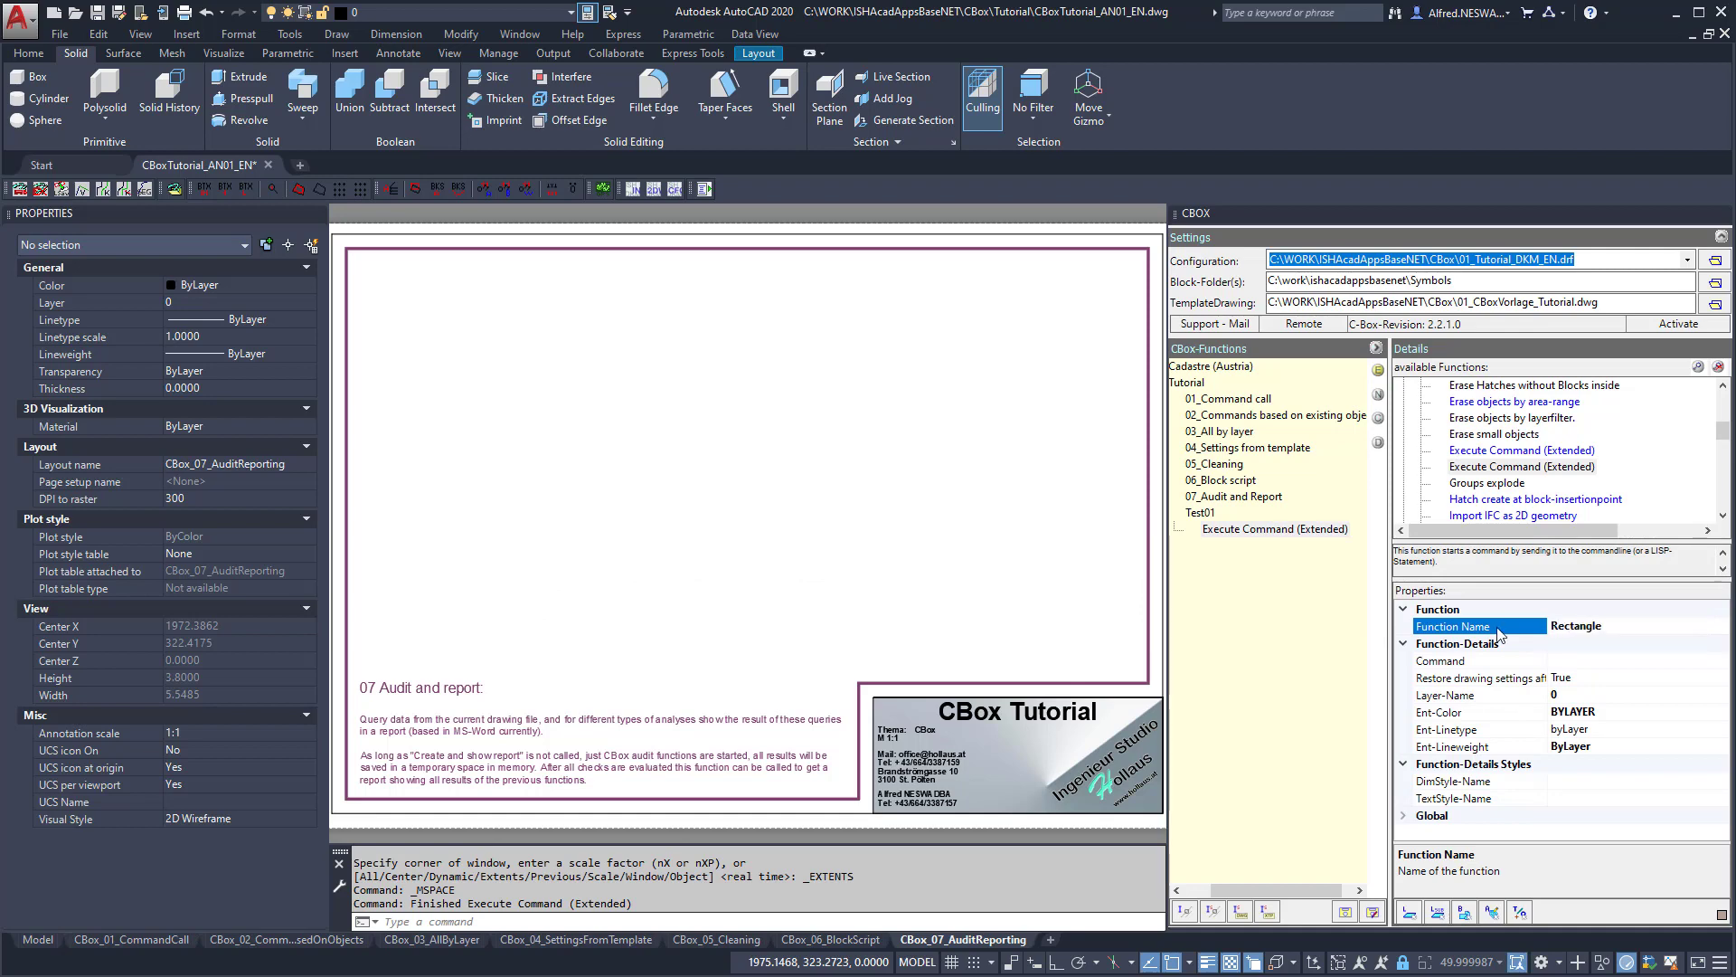
click(1555, 663)
text(_RE)
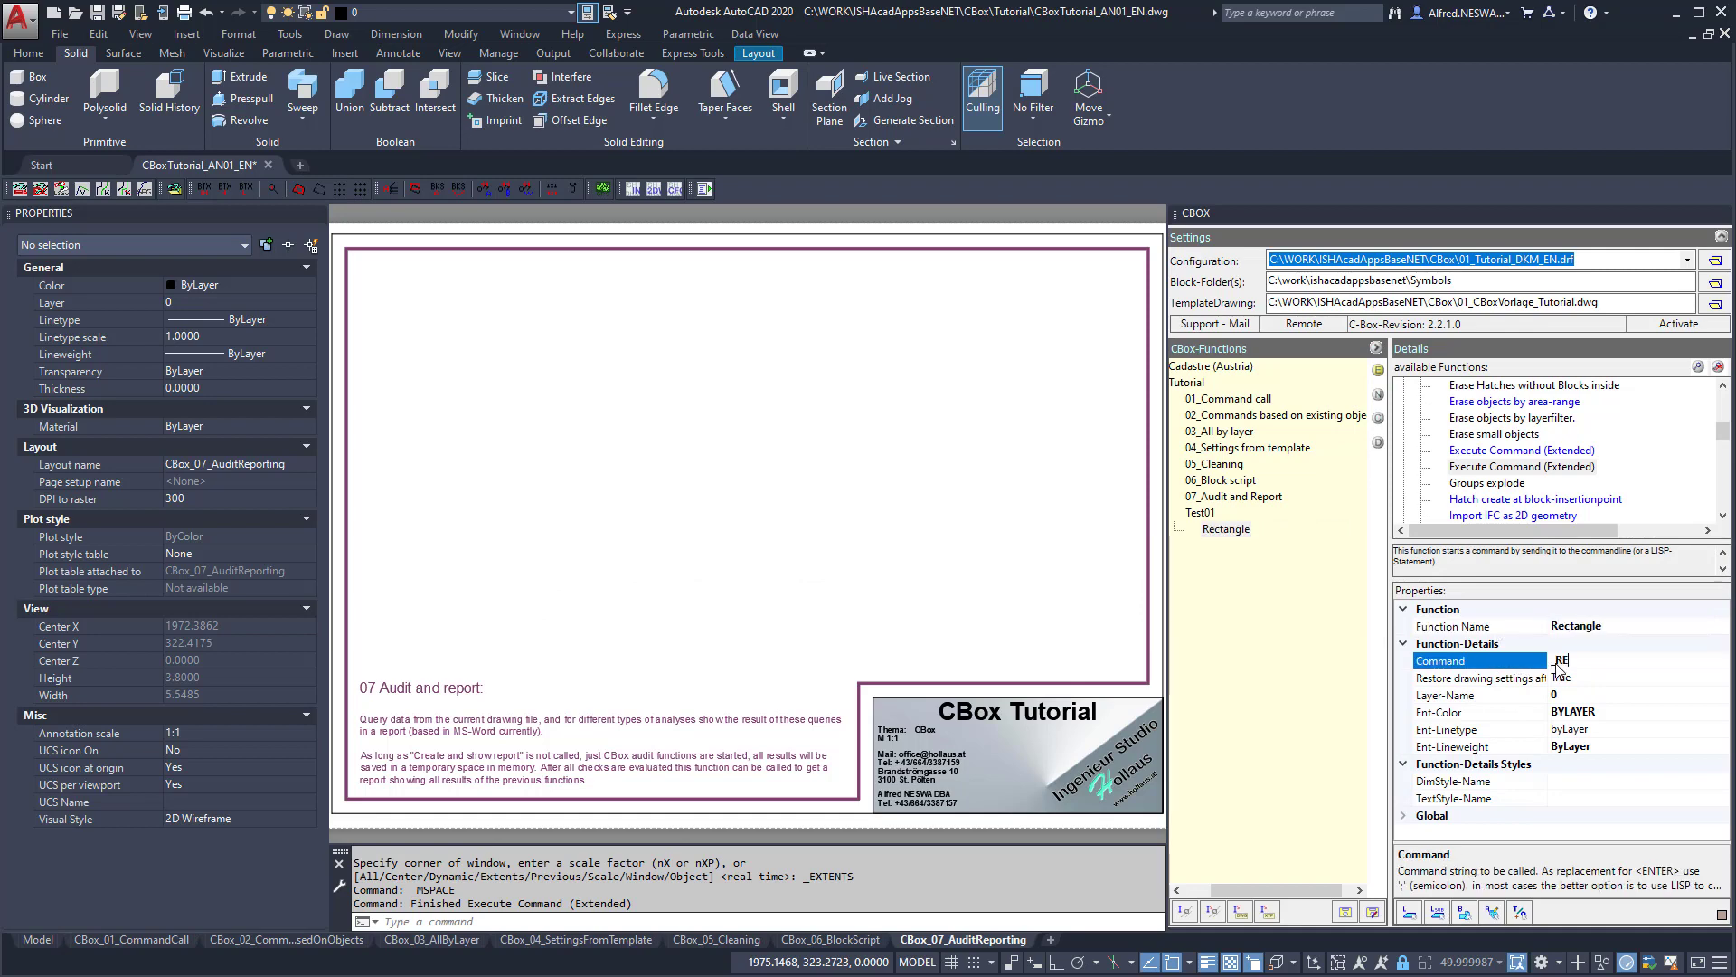
text(CTANGLE)
click(1567, 695)
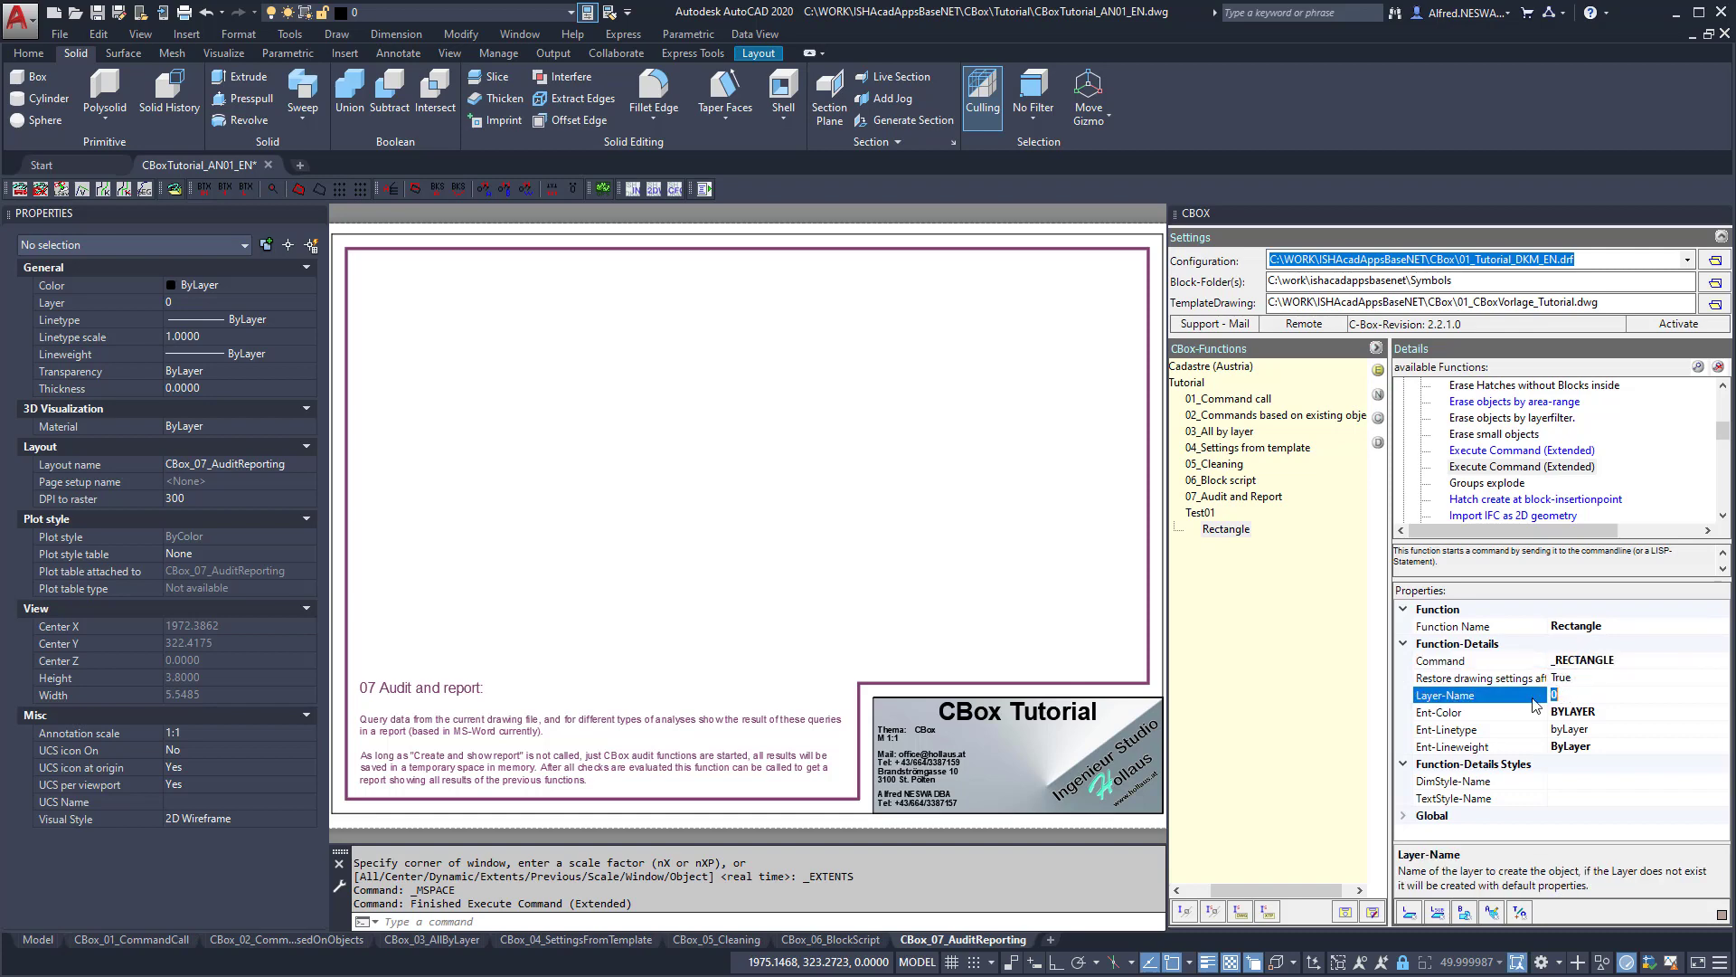
text(PL)
click(1241, 531)
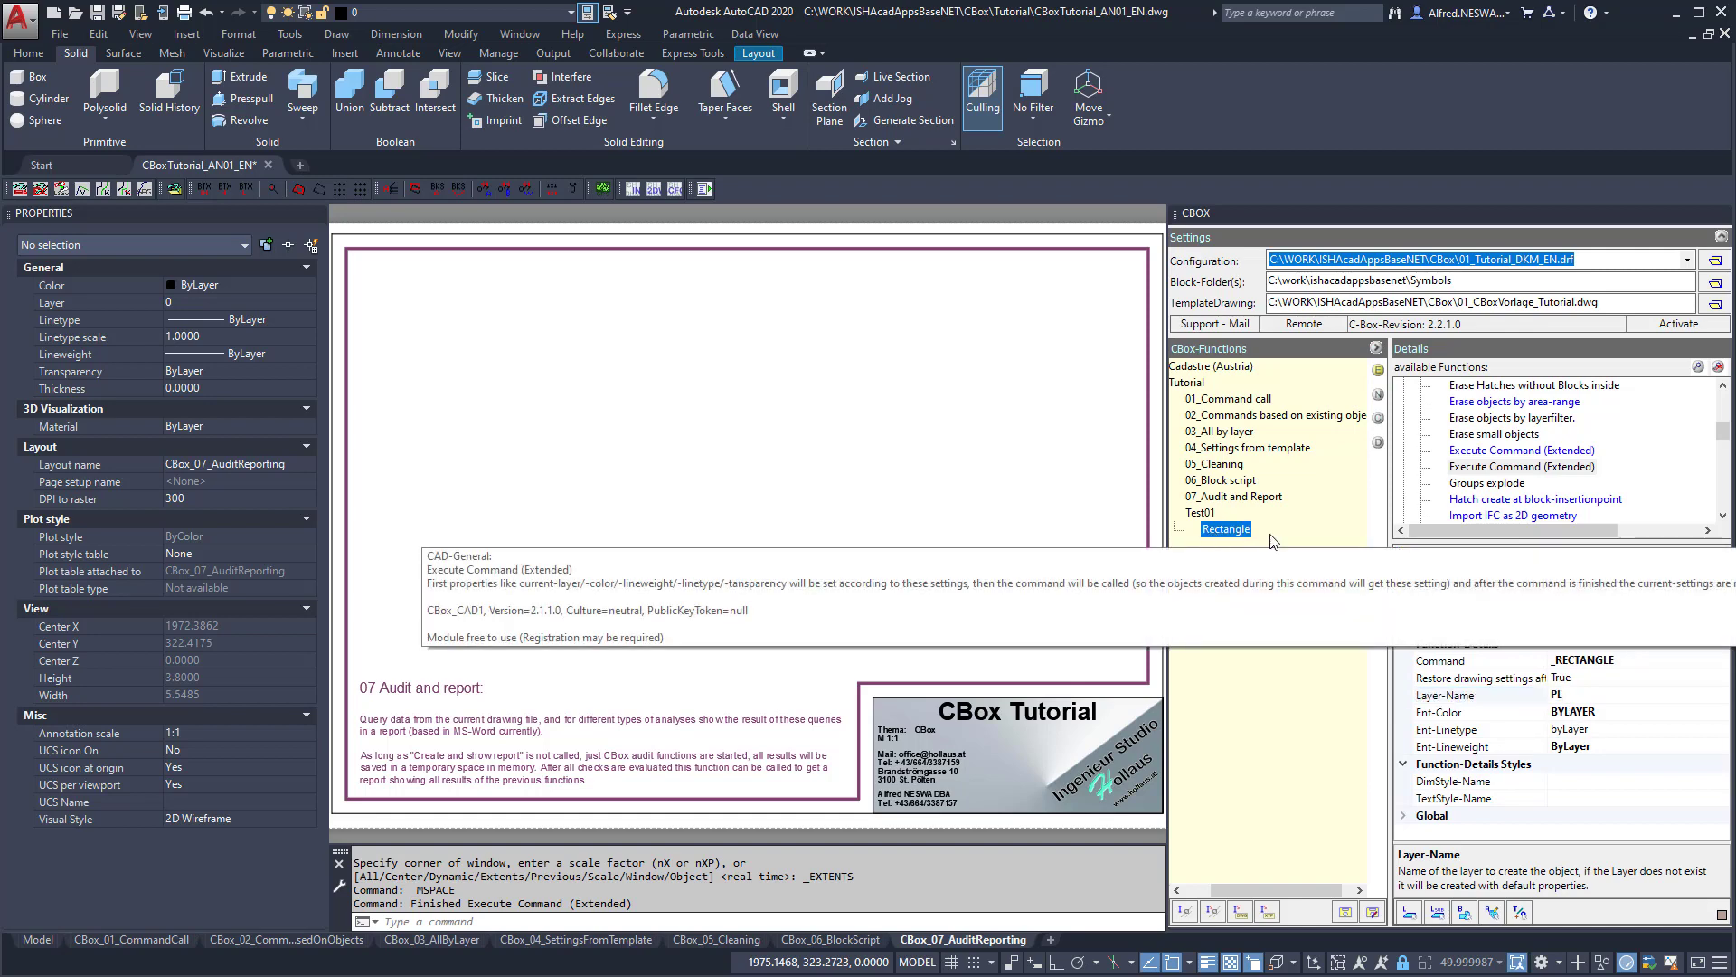
End editing of the function tree and run the Rectangle function three times to draw three adjoining rectangles in the layout's upper area.
click(1378, 370)
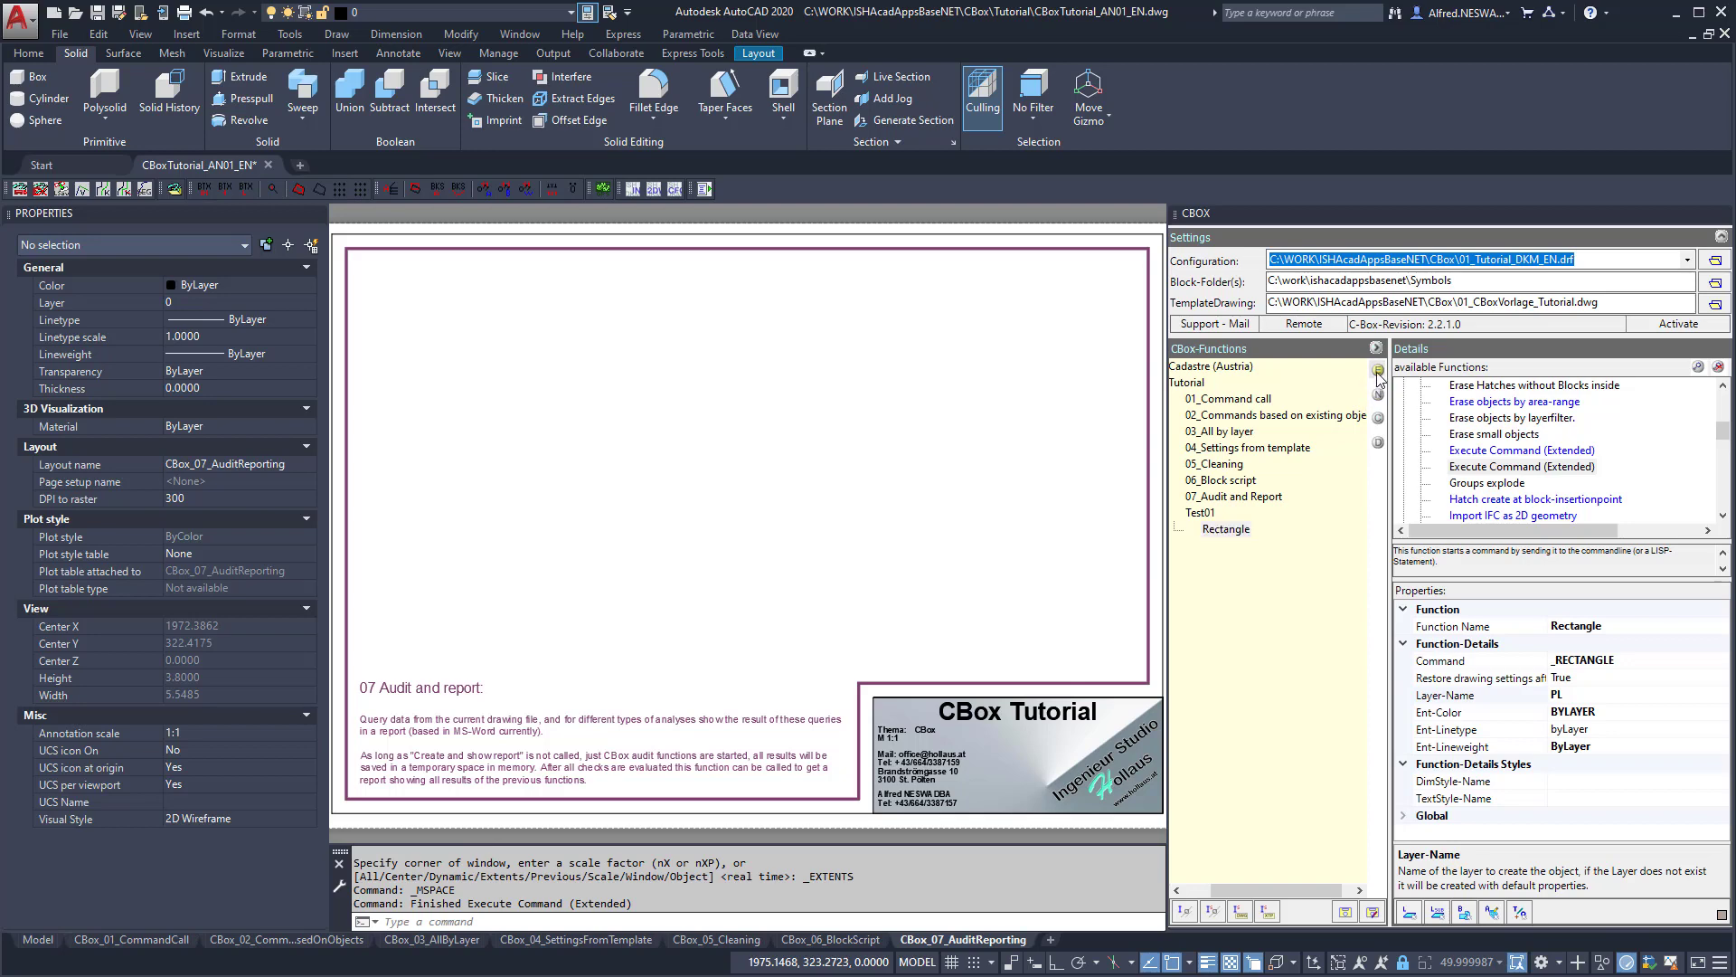
double_click(1235, 531)
click(502, 339)
click(643, 403)
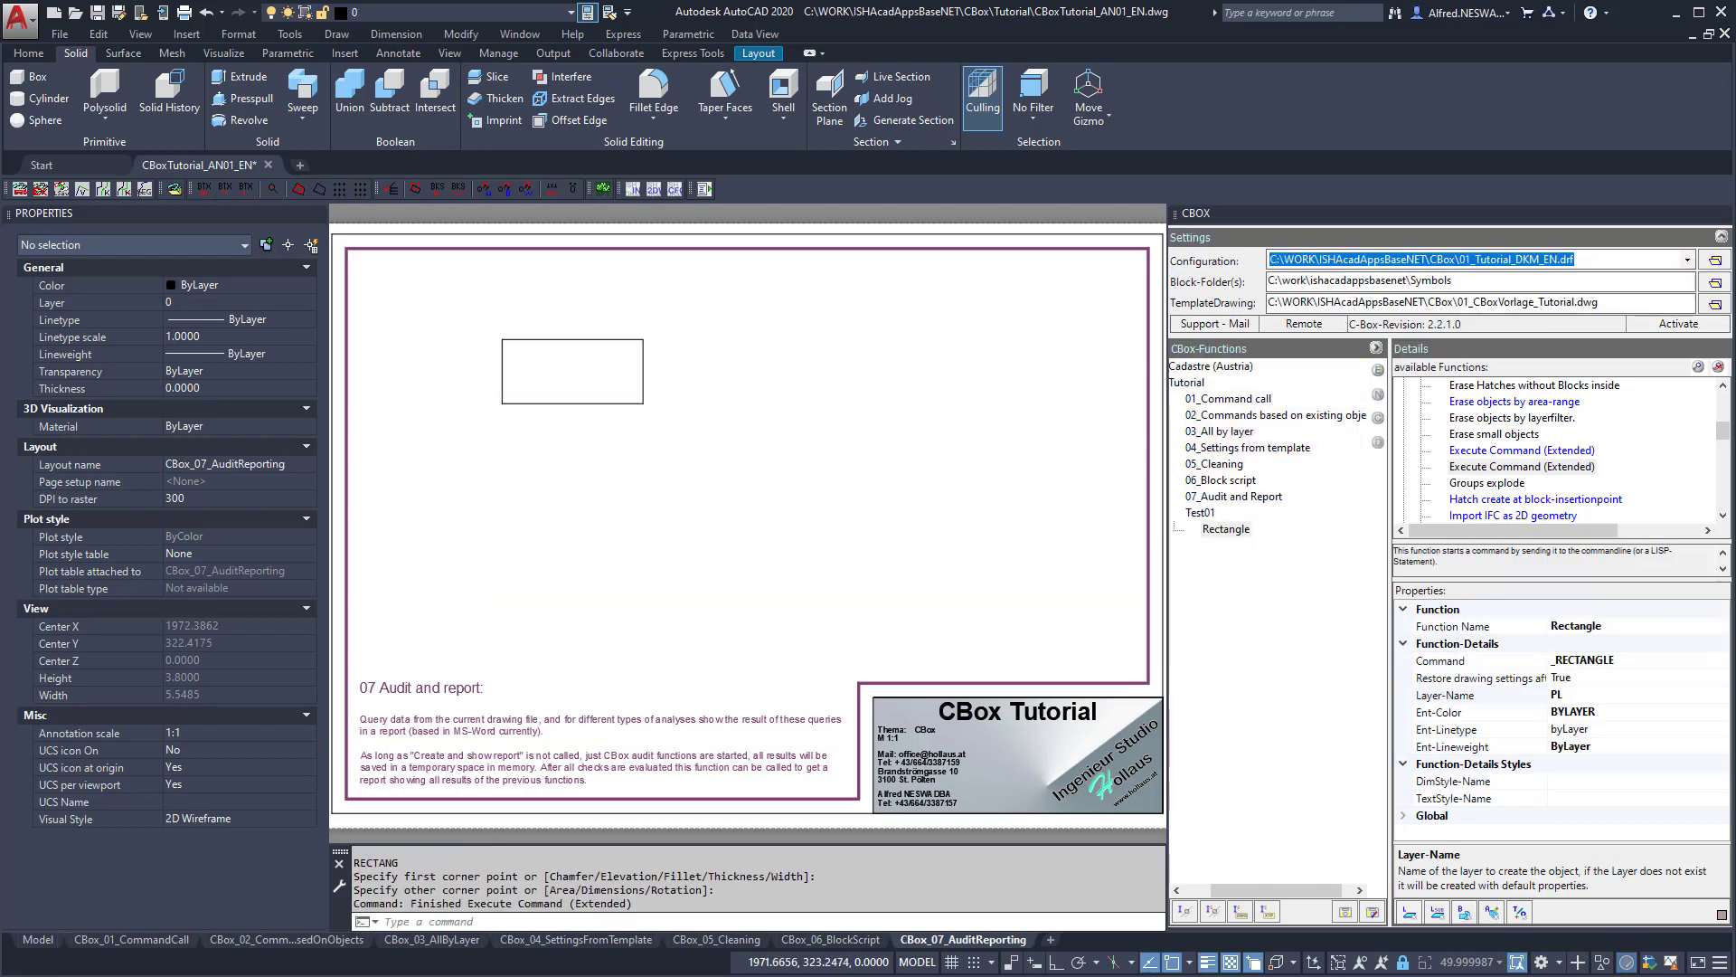
double_click(1226, 529)
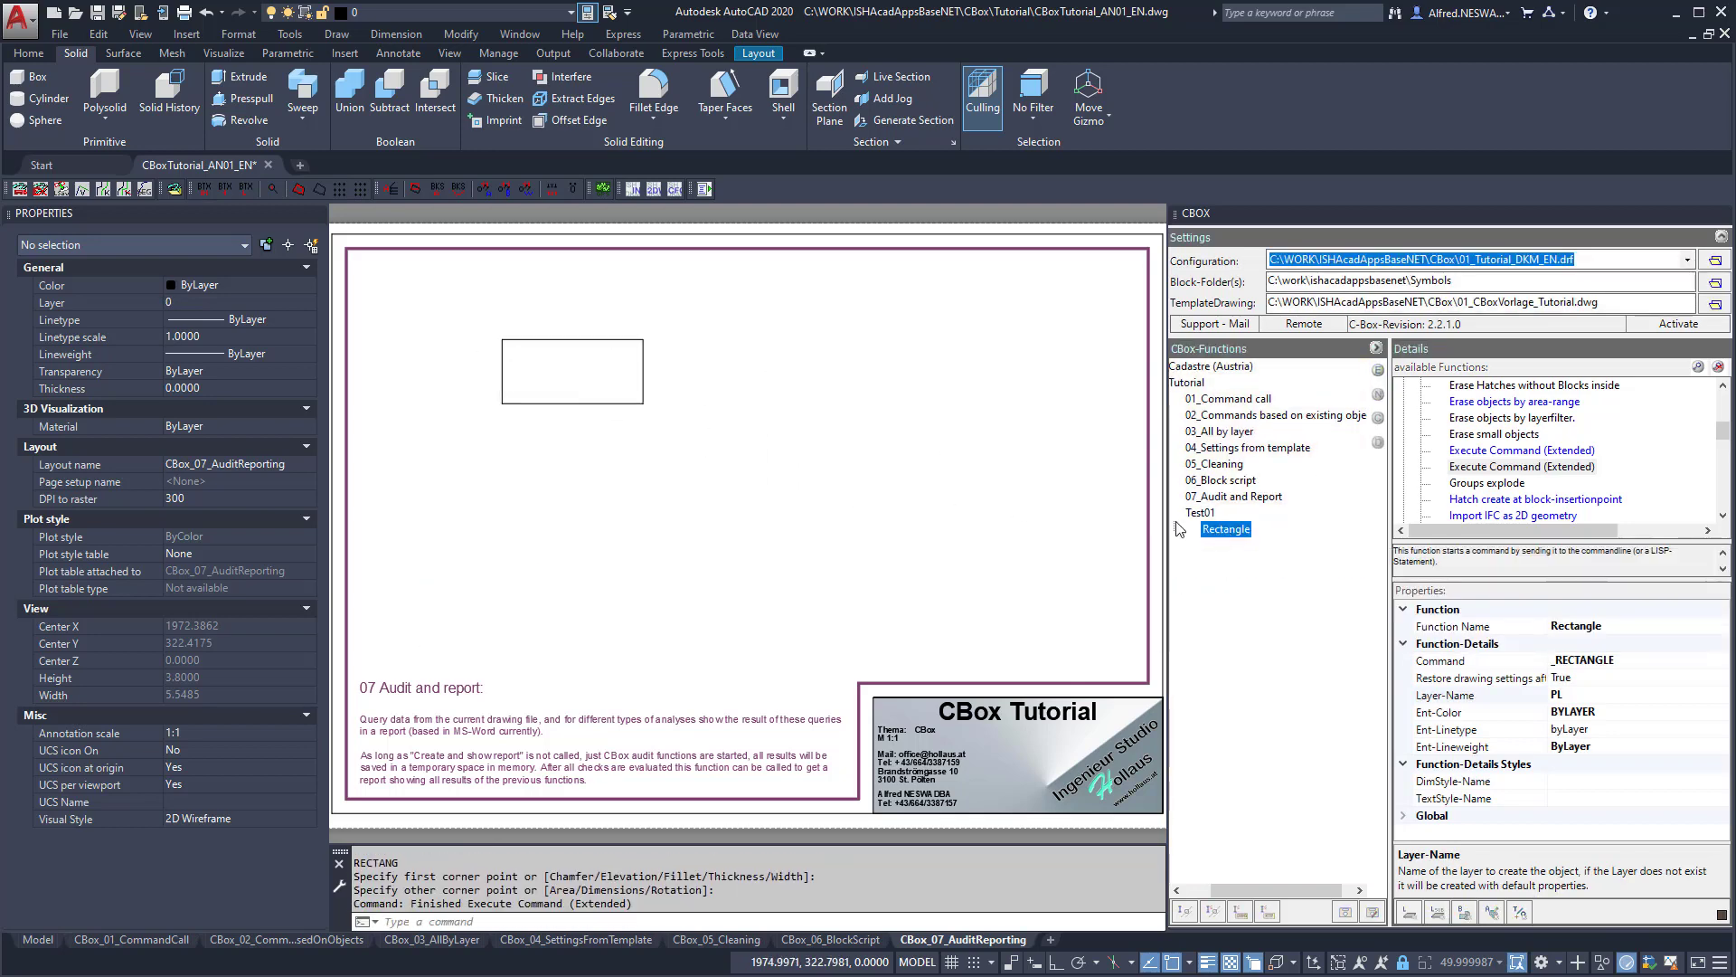
click(501, 404)
click(555, 503)
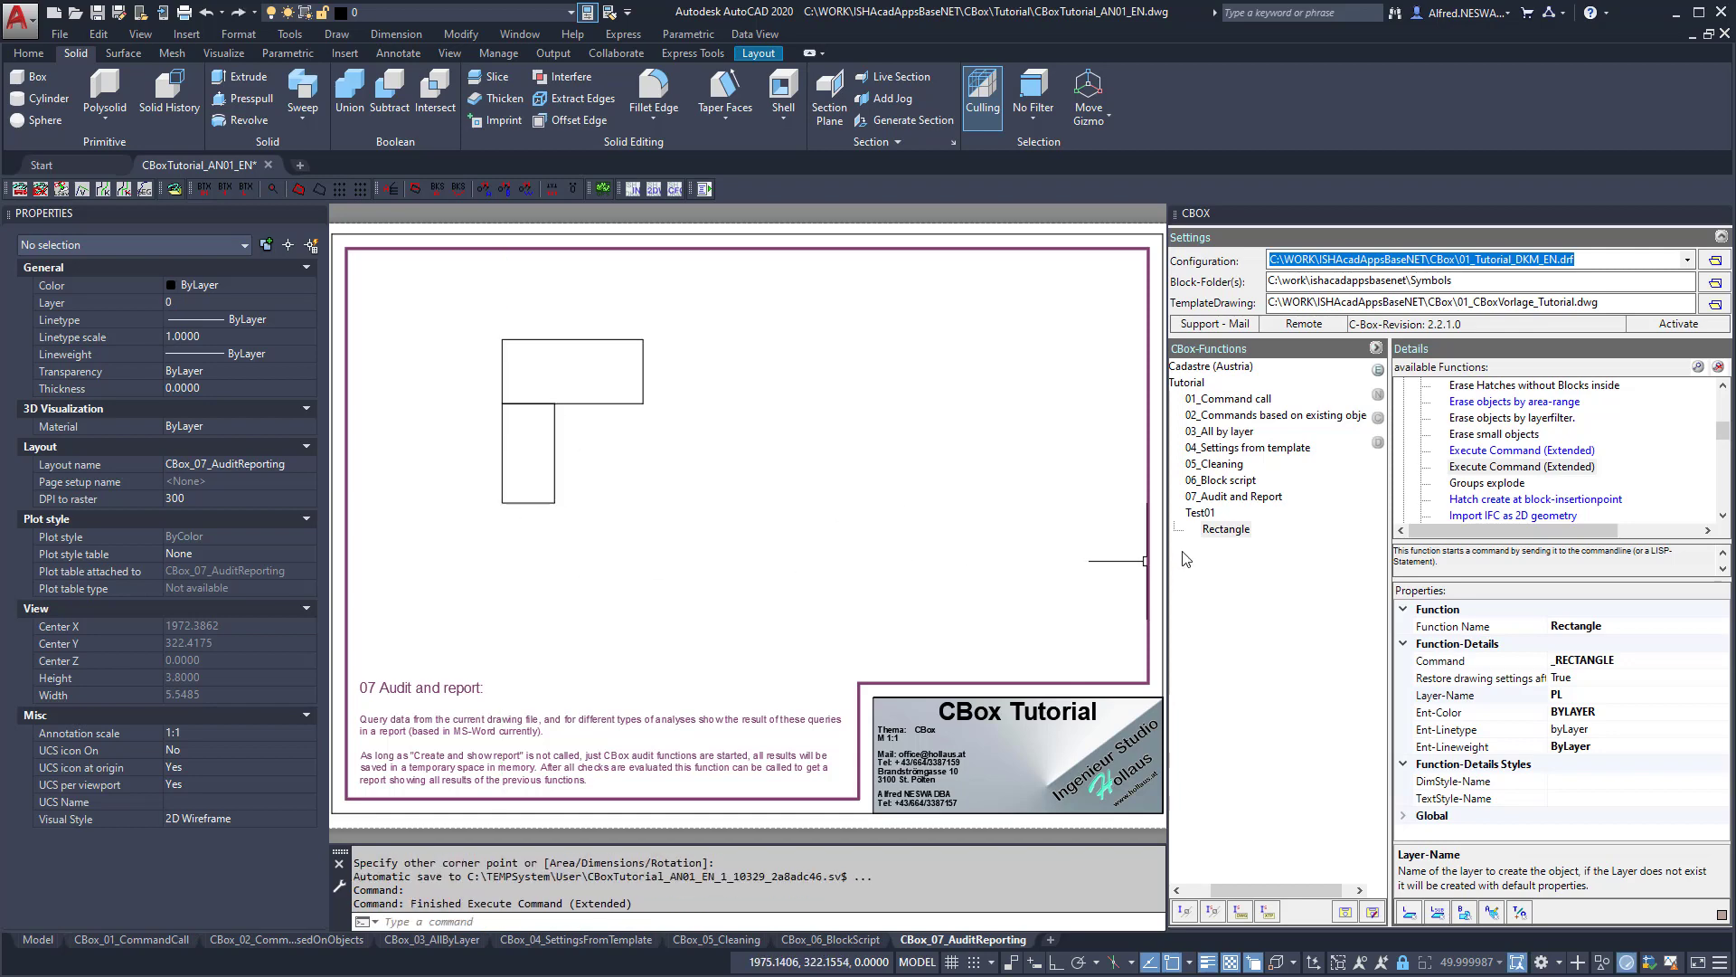
double_click(1226, 529)
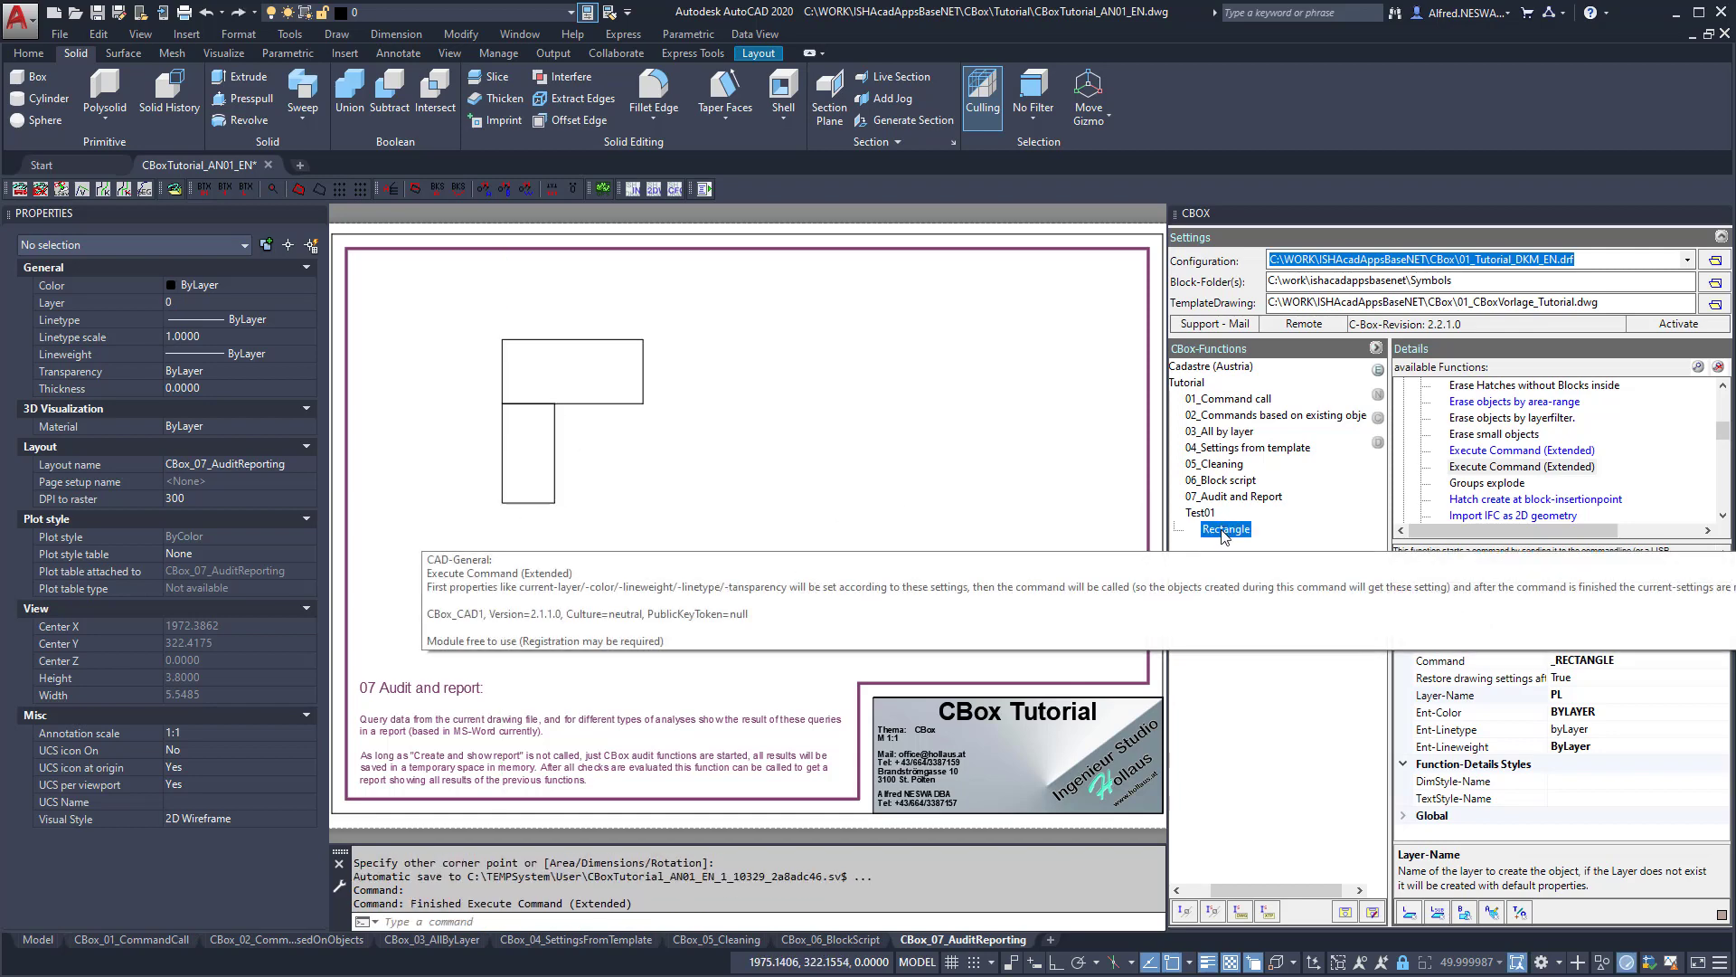
click(554, 404)
click(735, 474)
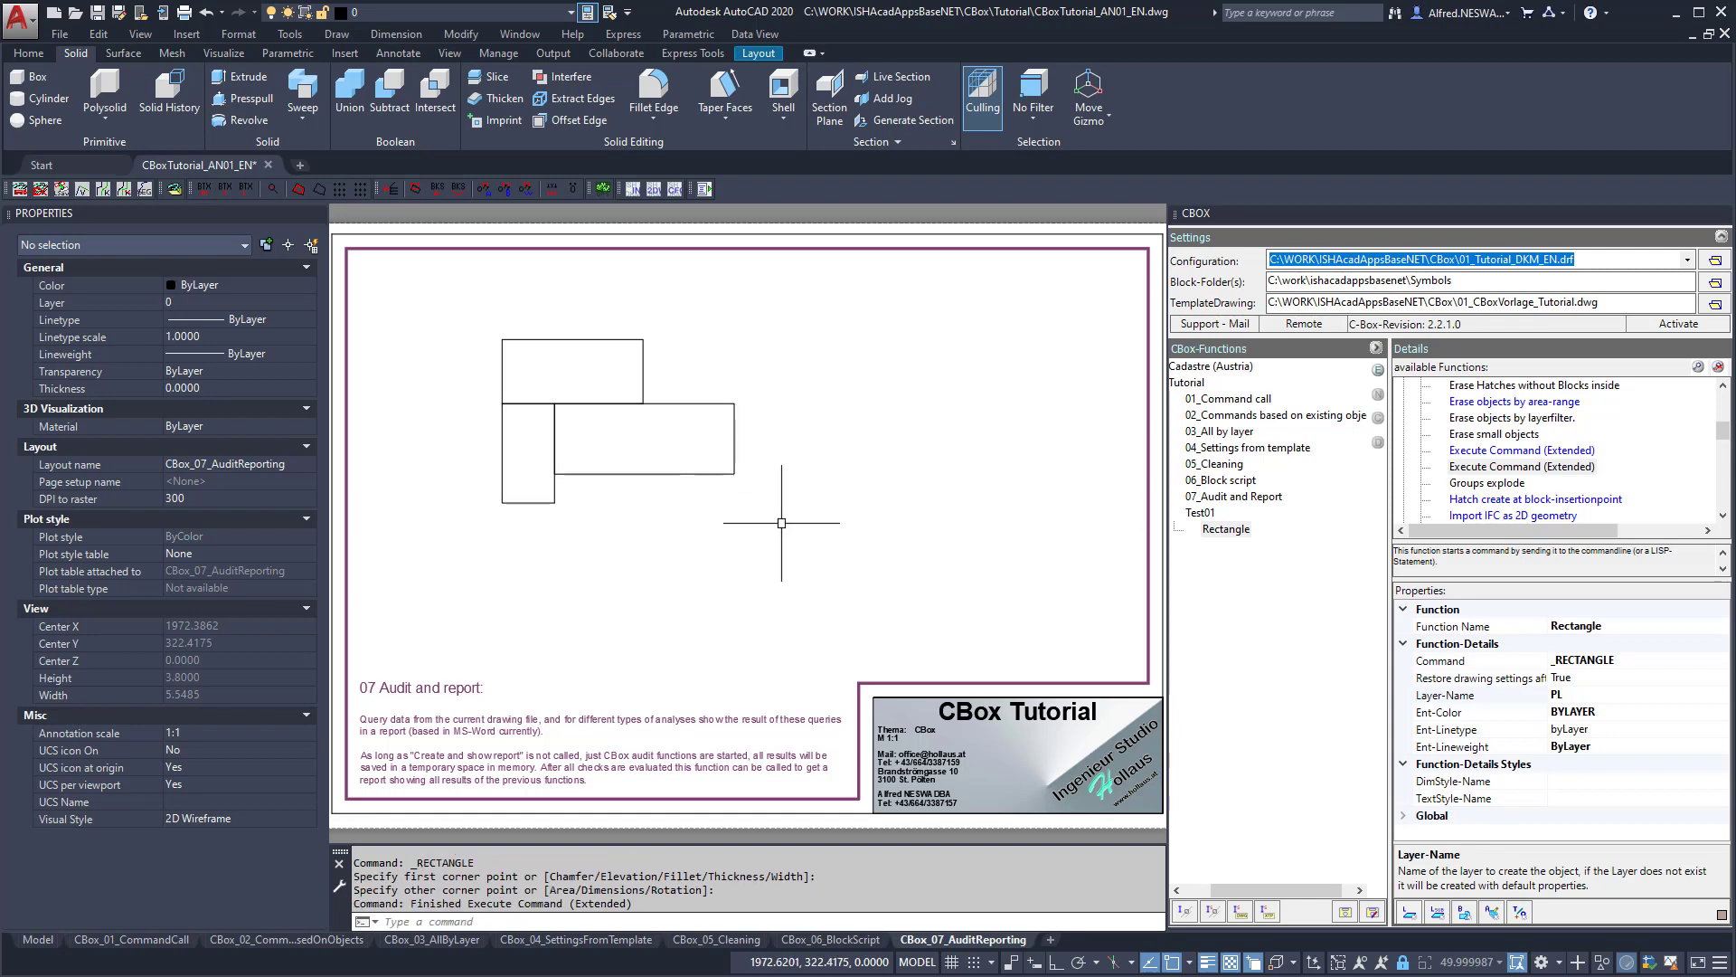
Select the three rectangles to check their layer, and clear the selection.
click(737, 488)
click(543, 371)
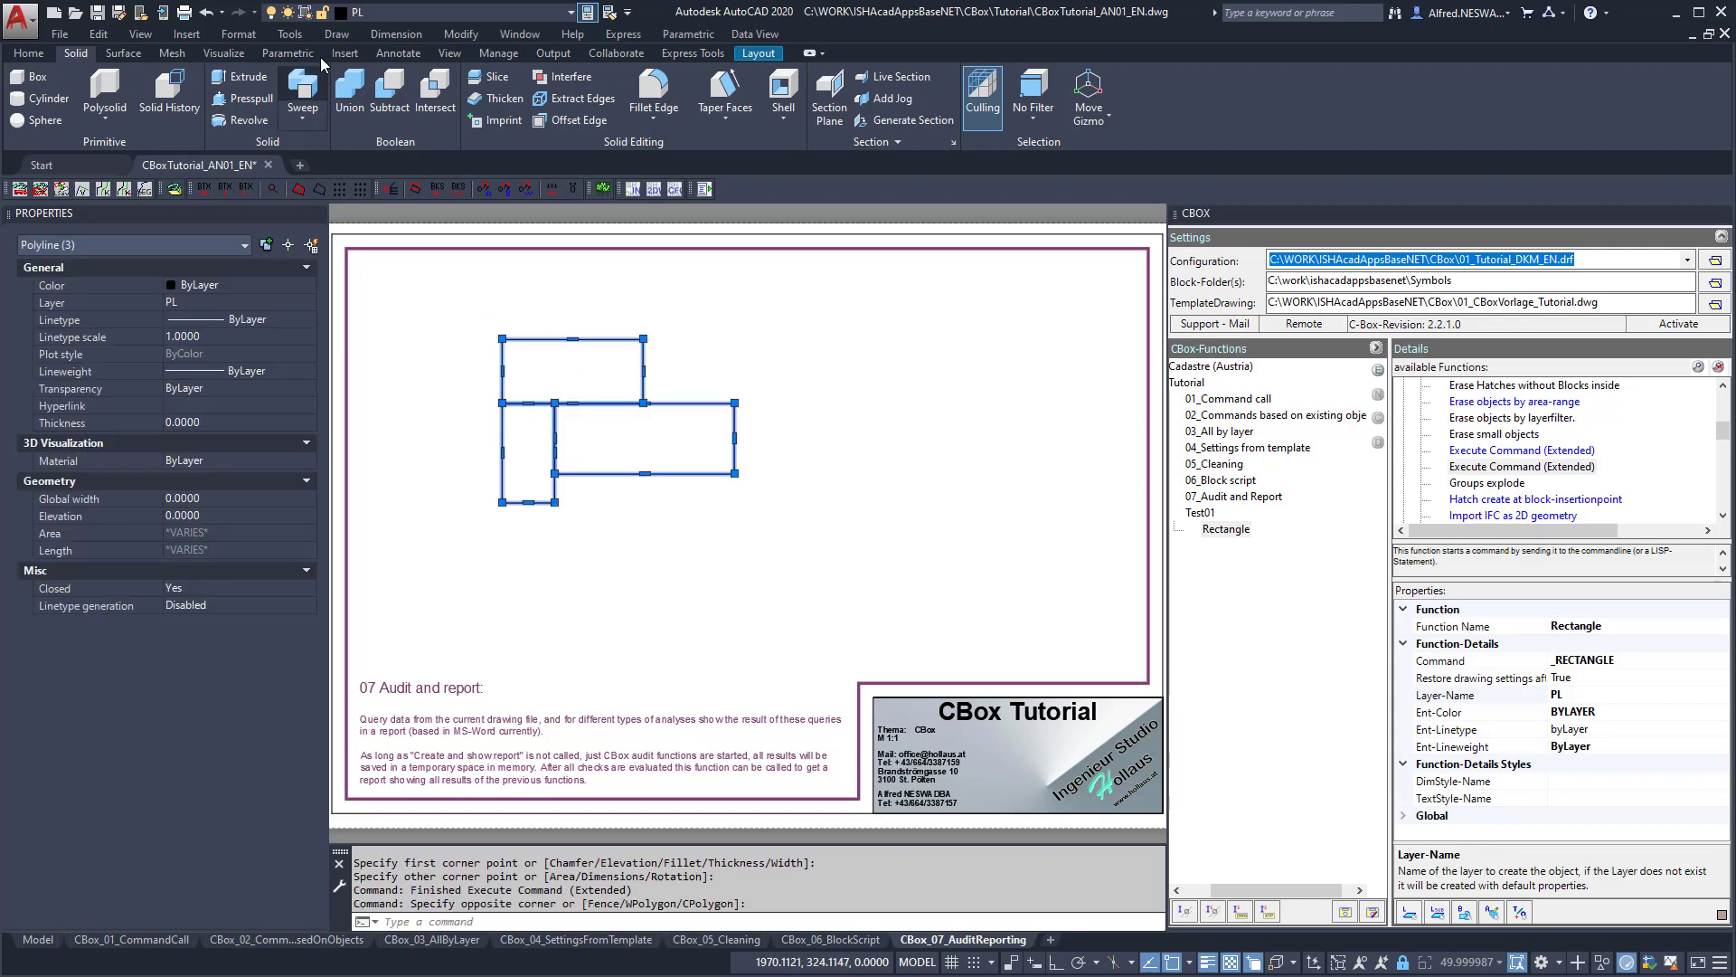
key(Escape)
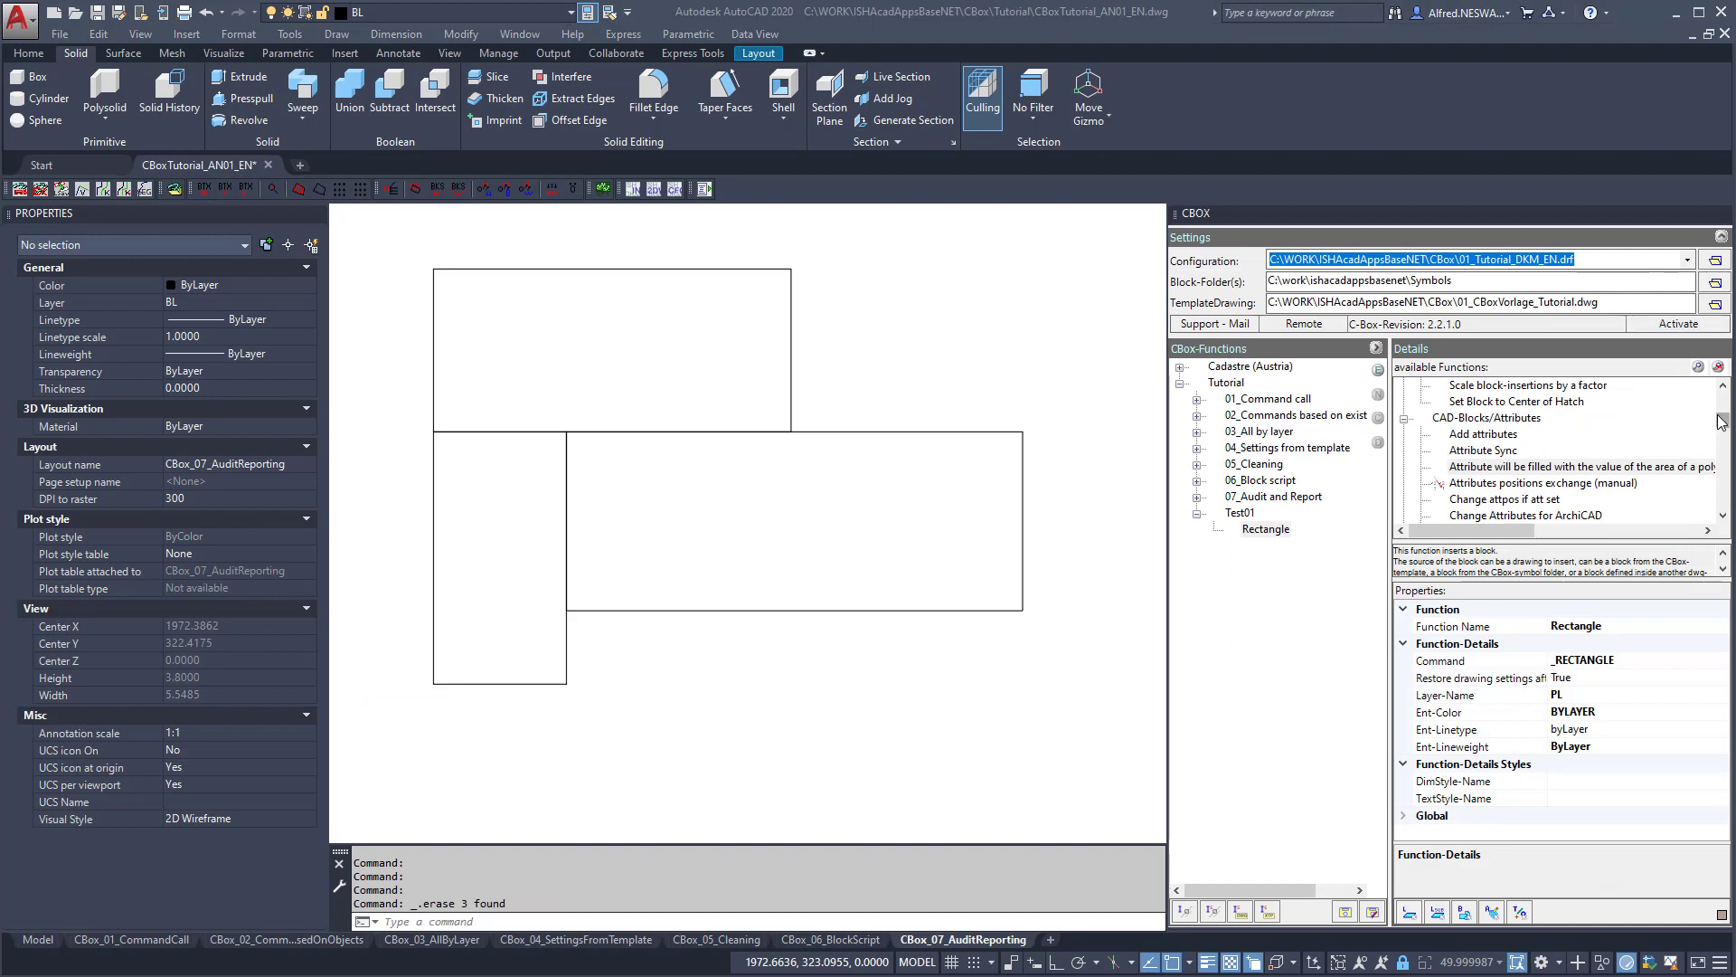
Search the available functions for *insert* and add Block insert to the Test01 group below Rectangle.
drag(1720, 421, 1728, 369)
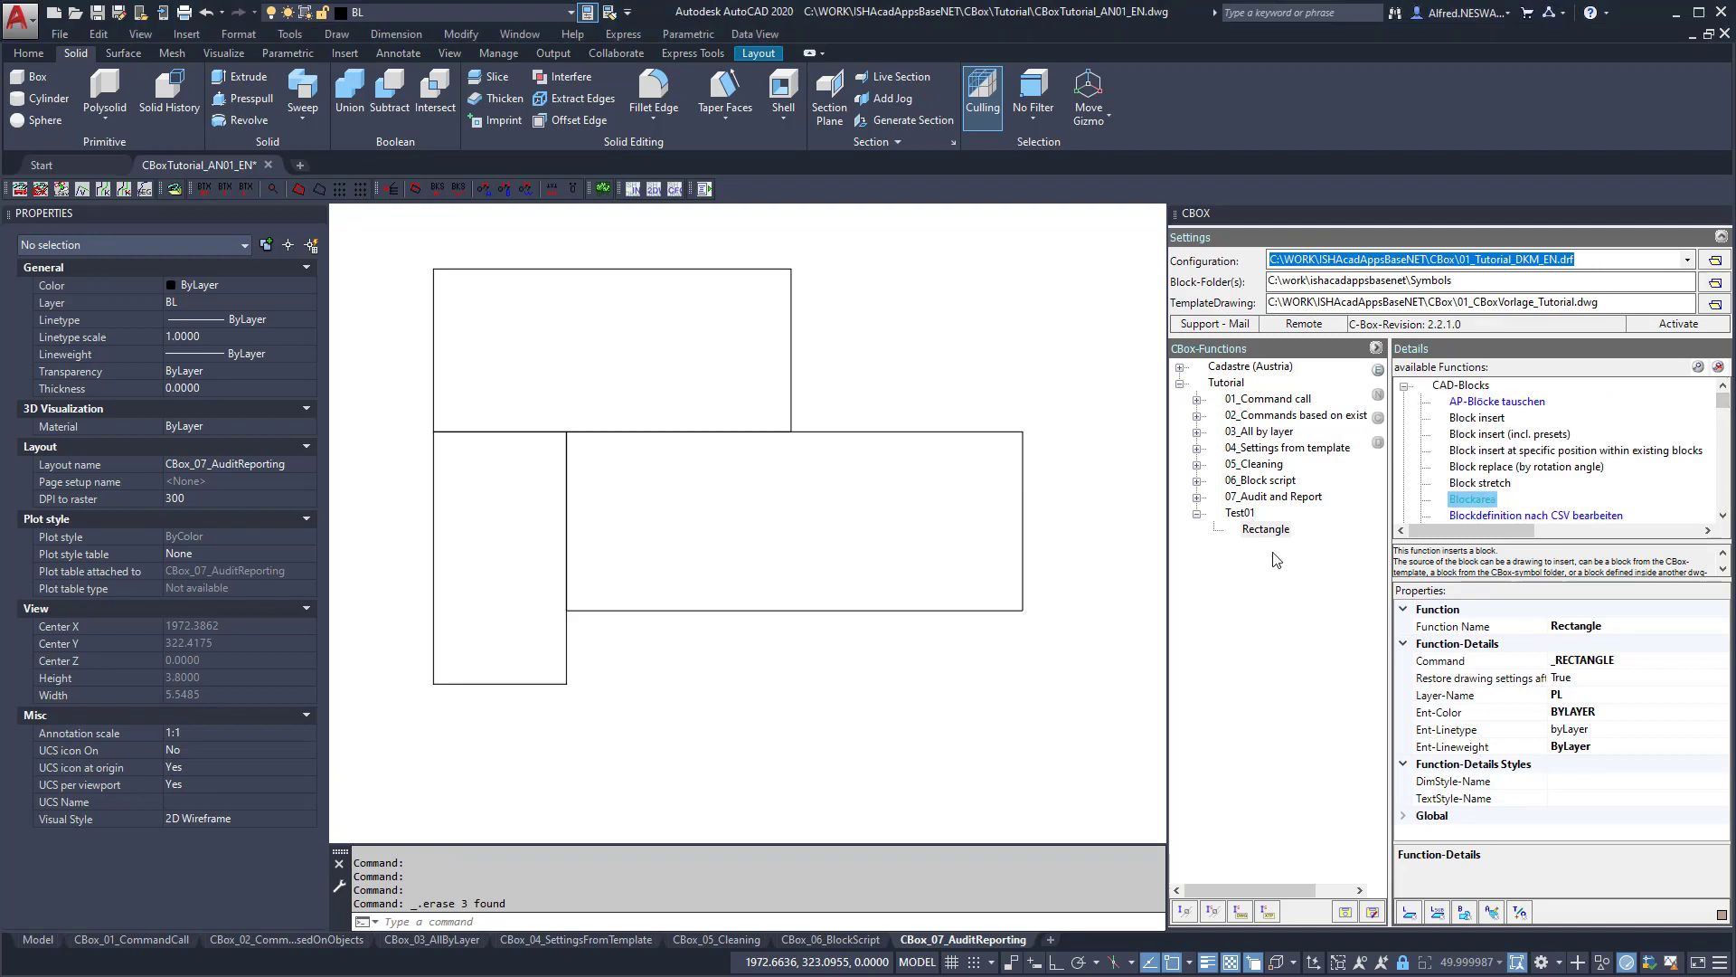
click(1698, 367)
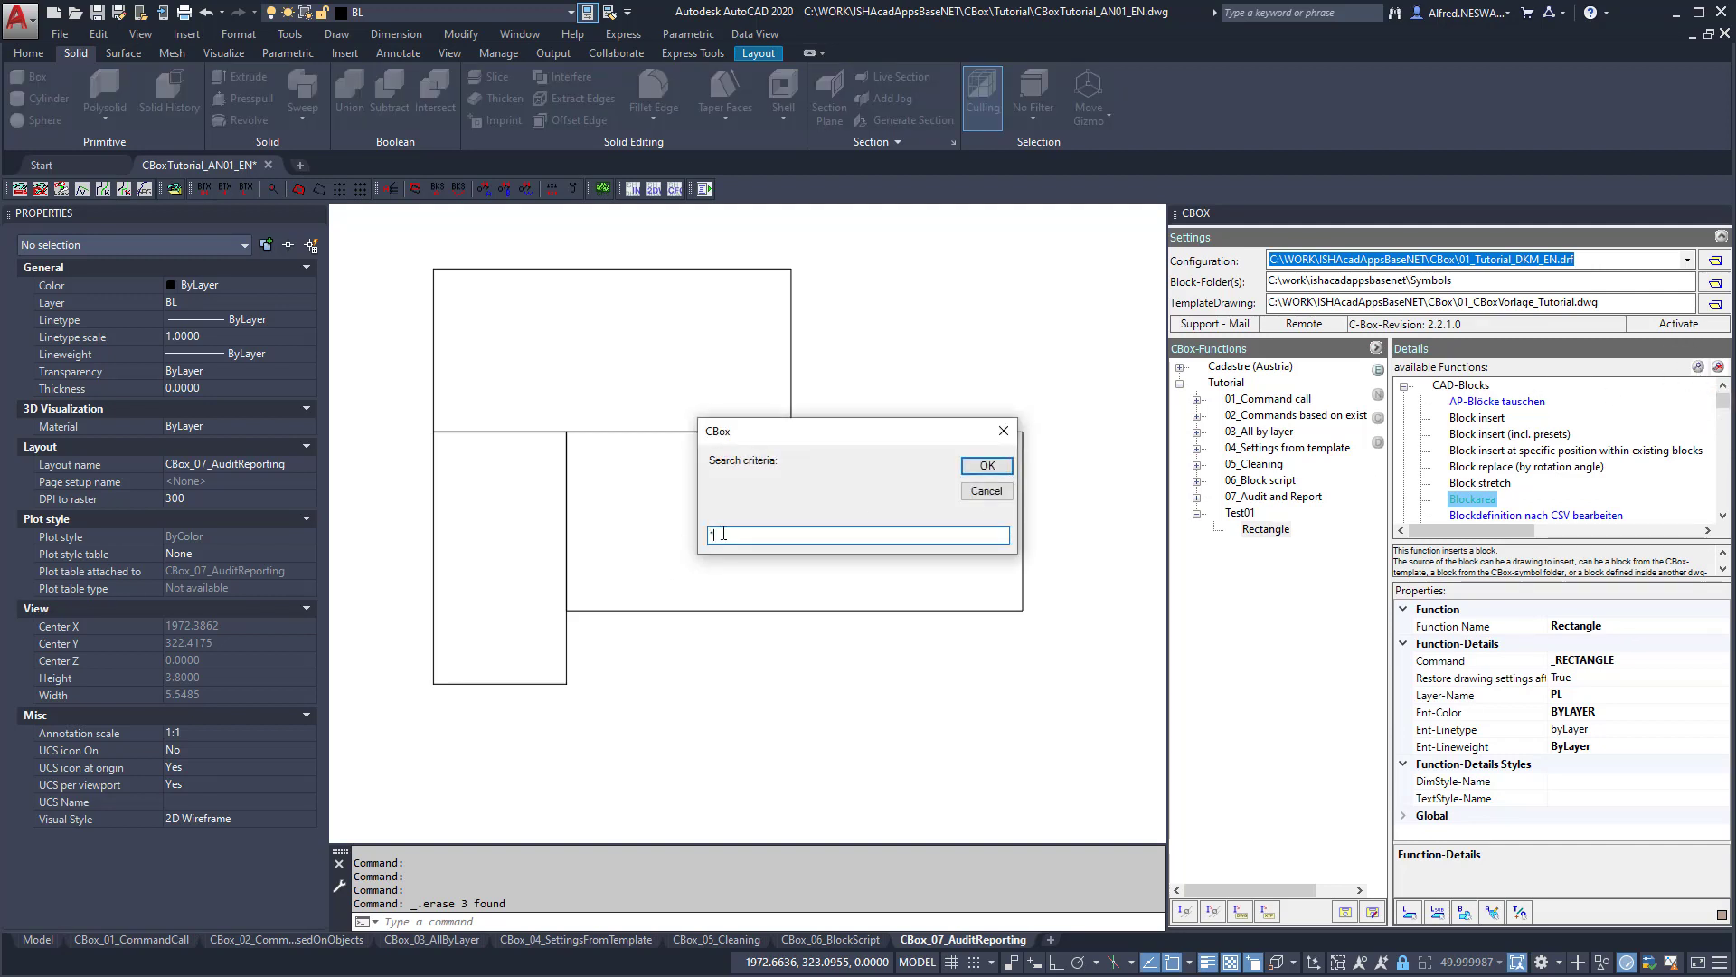
text(*insert*)
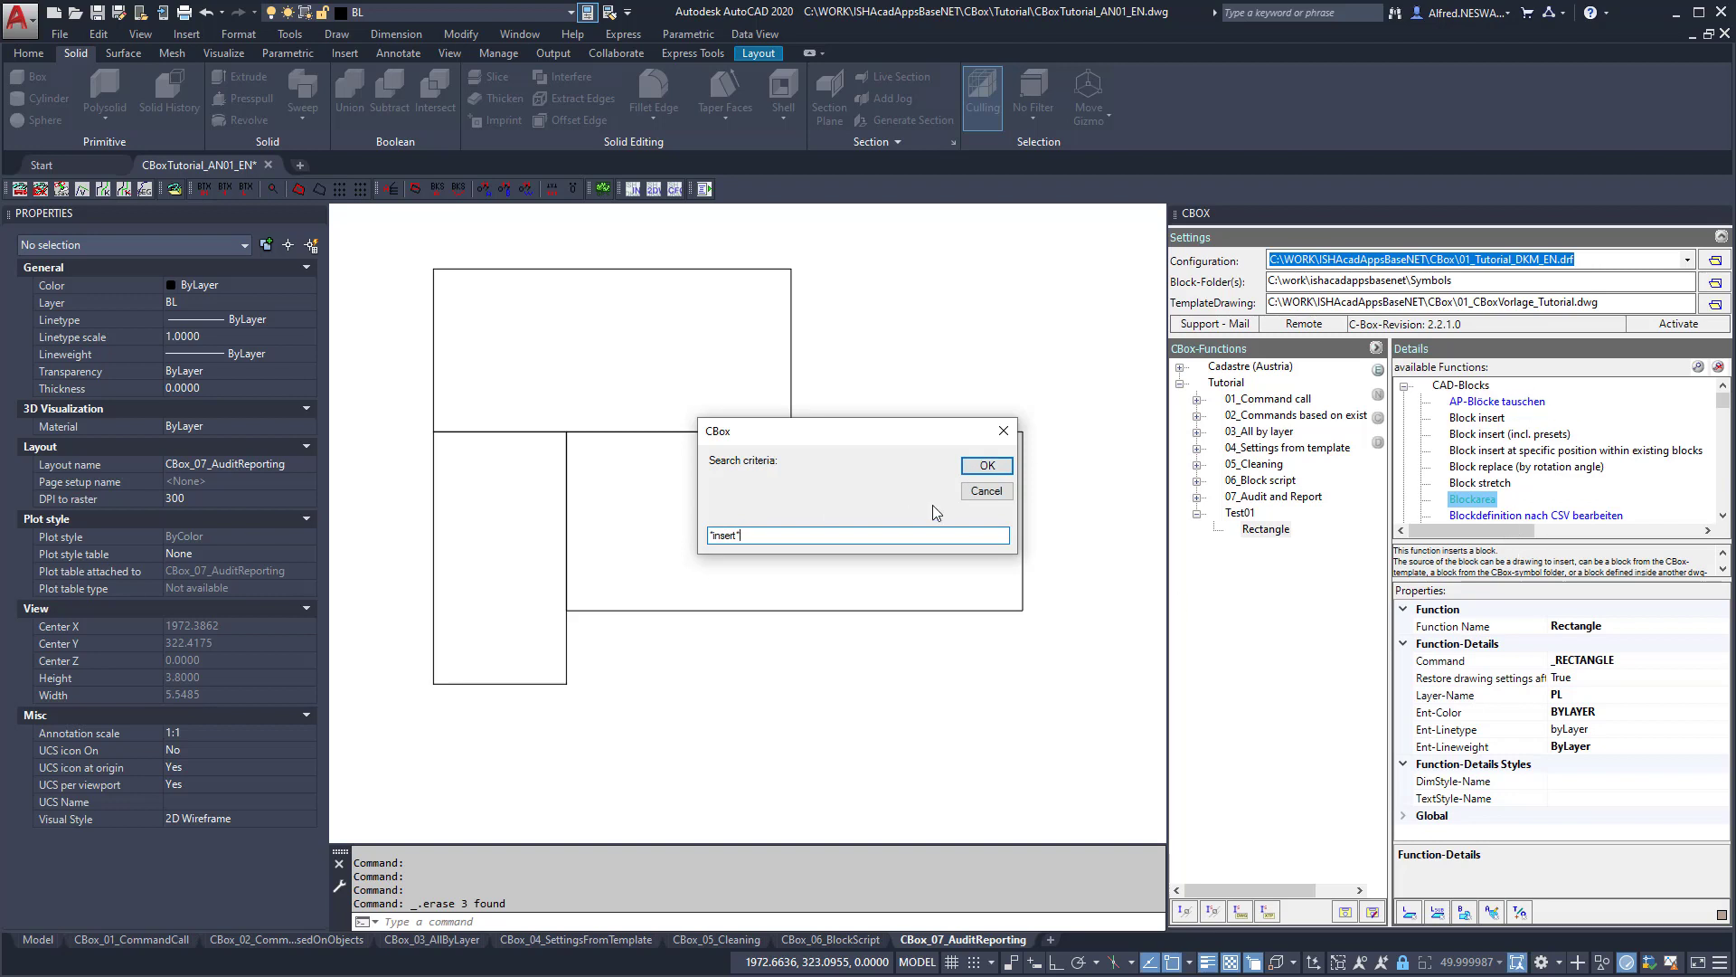
click(981, 468)
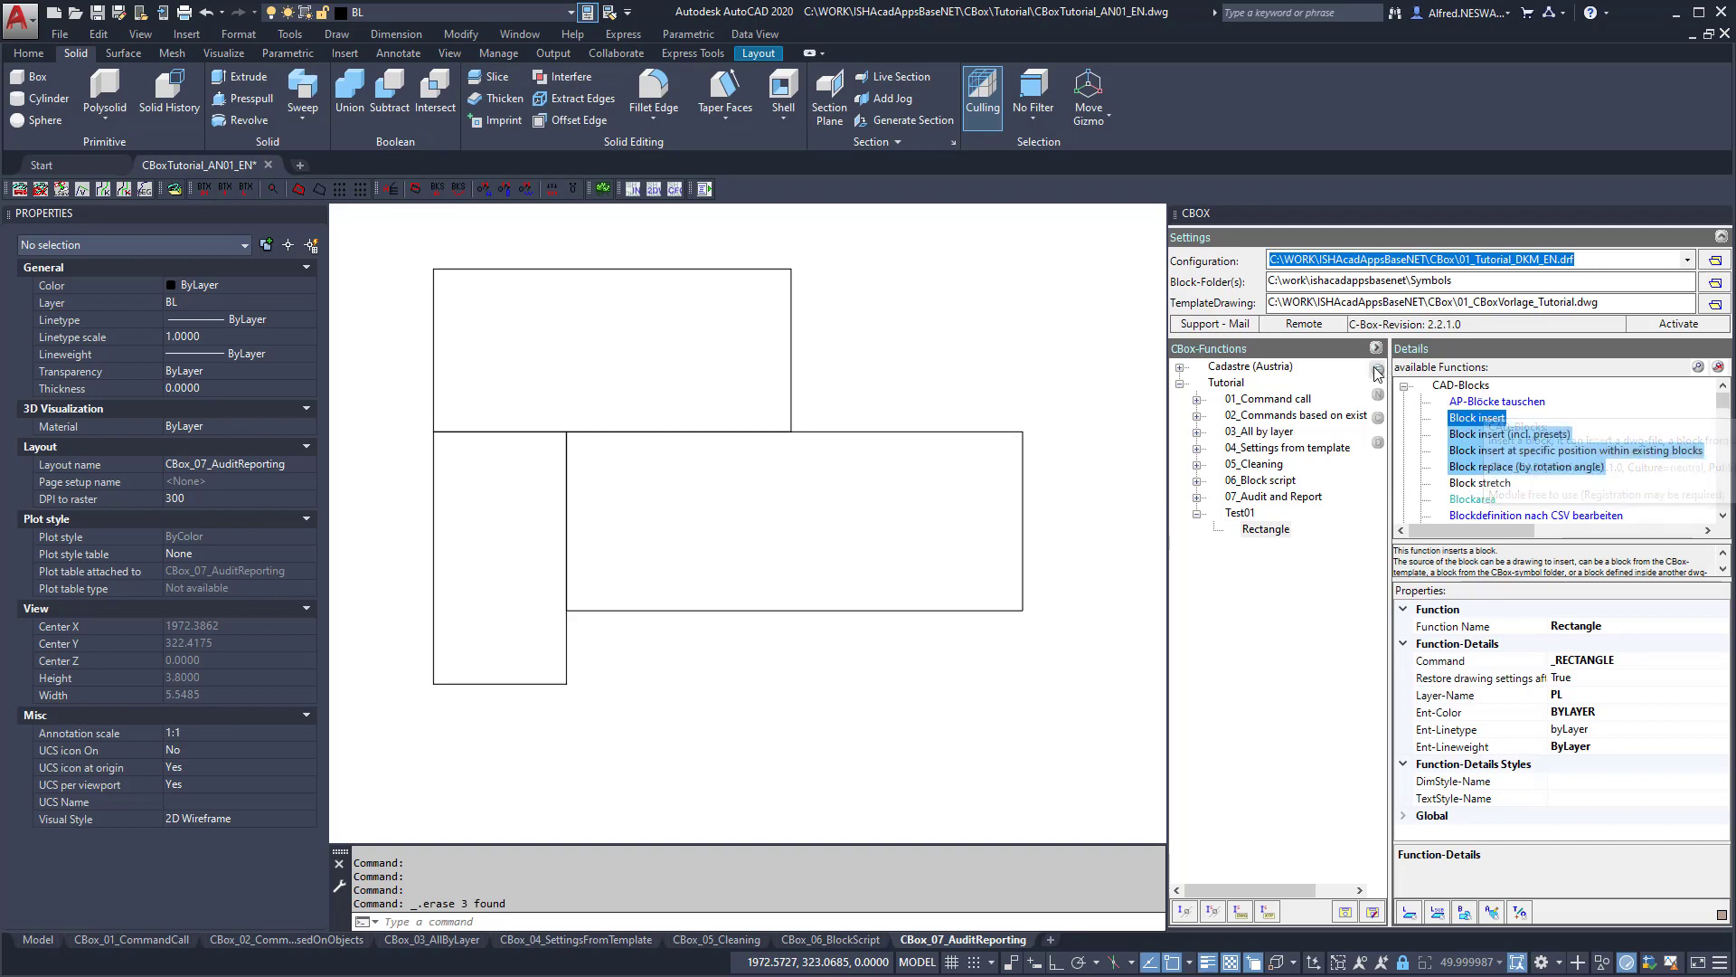
drag(1467, 425, 1271, 548)
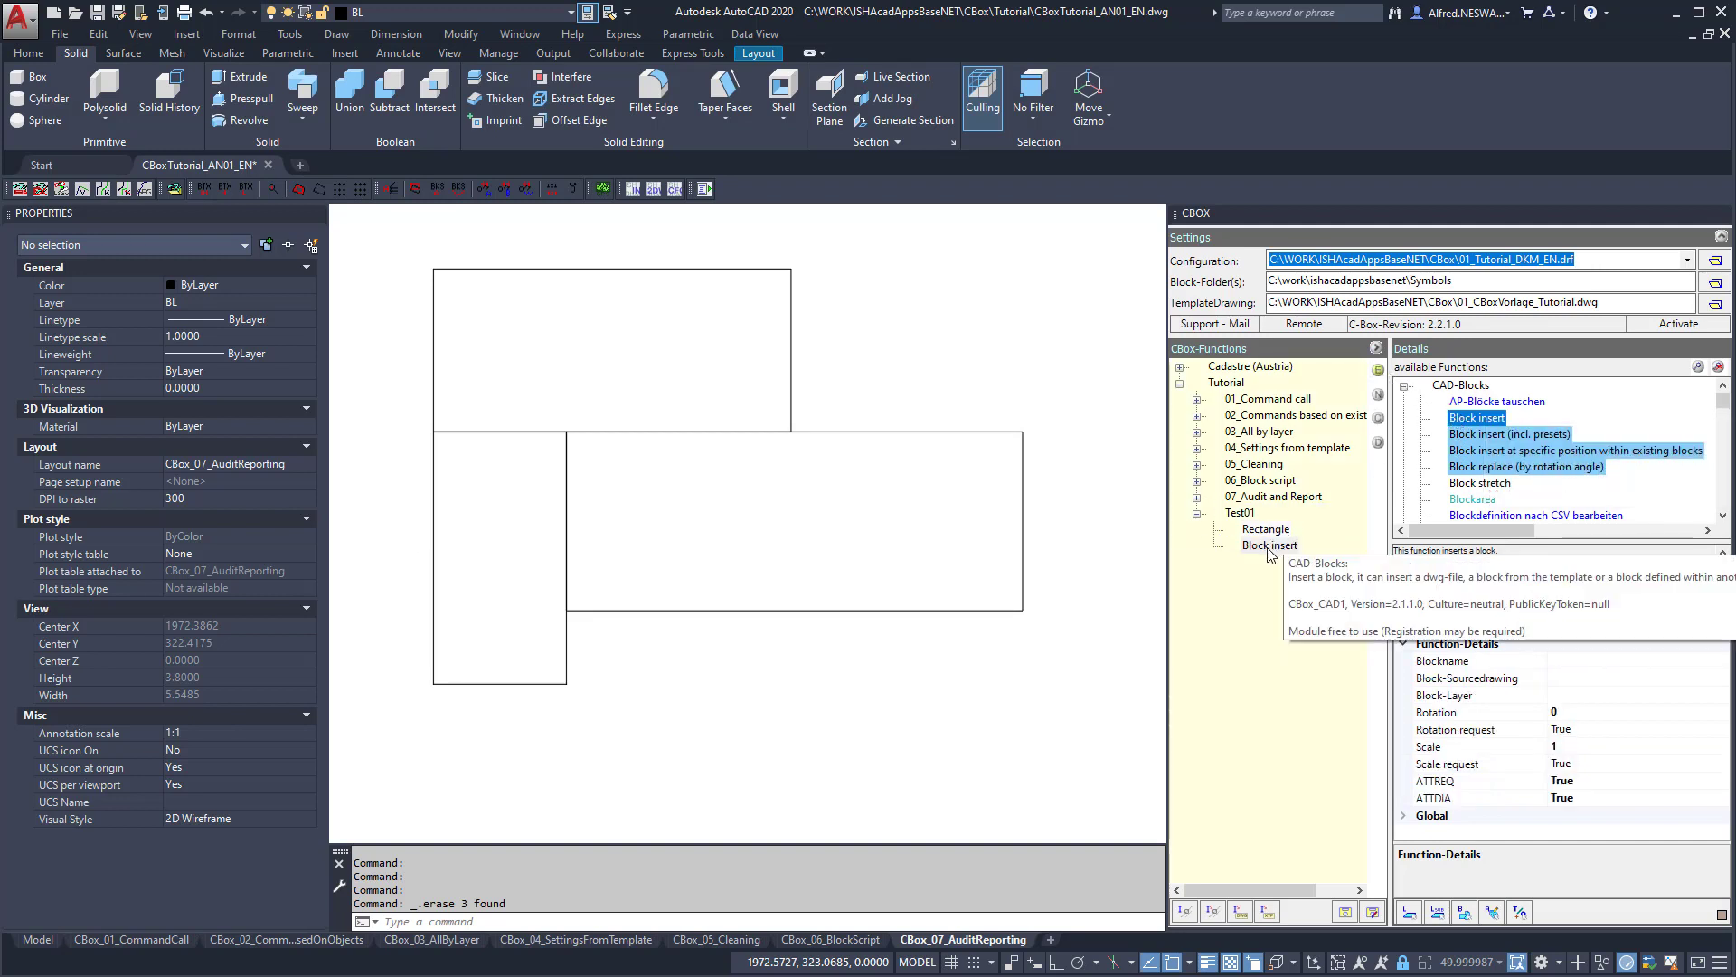
Set the Block insert function's block name to HMK13 and its block layer to BL.
click(1572, 661)
click(1720, 662)
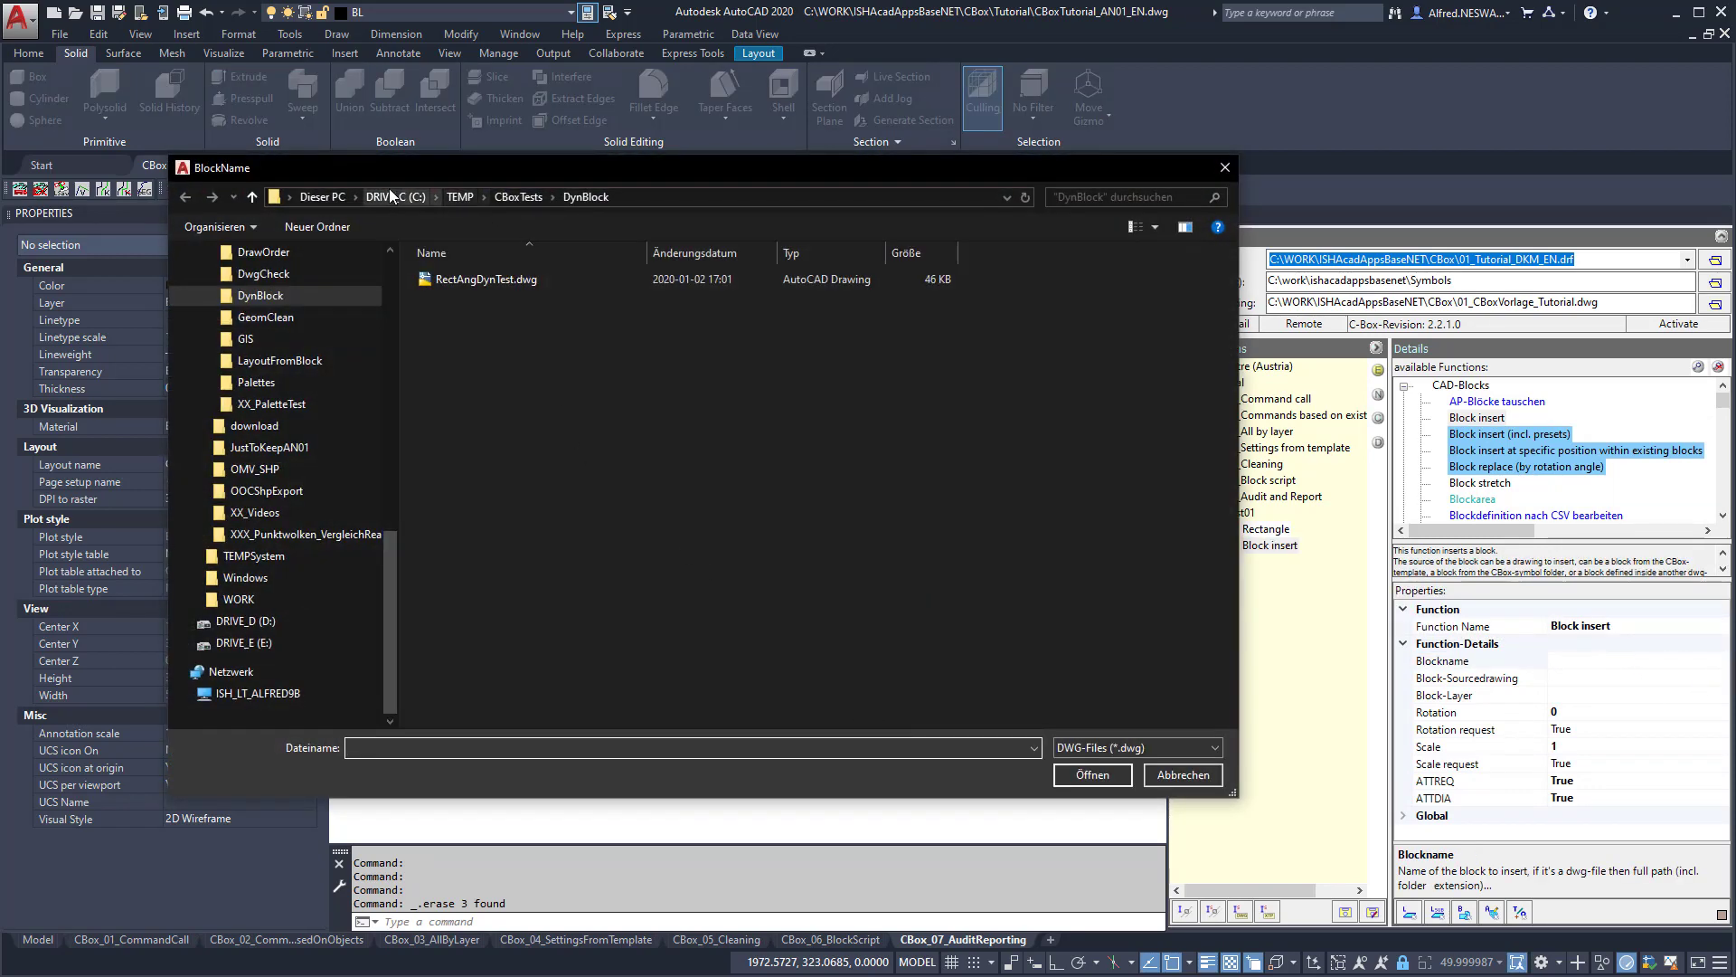
click(1177, 776)
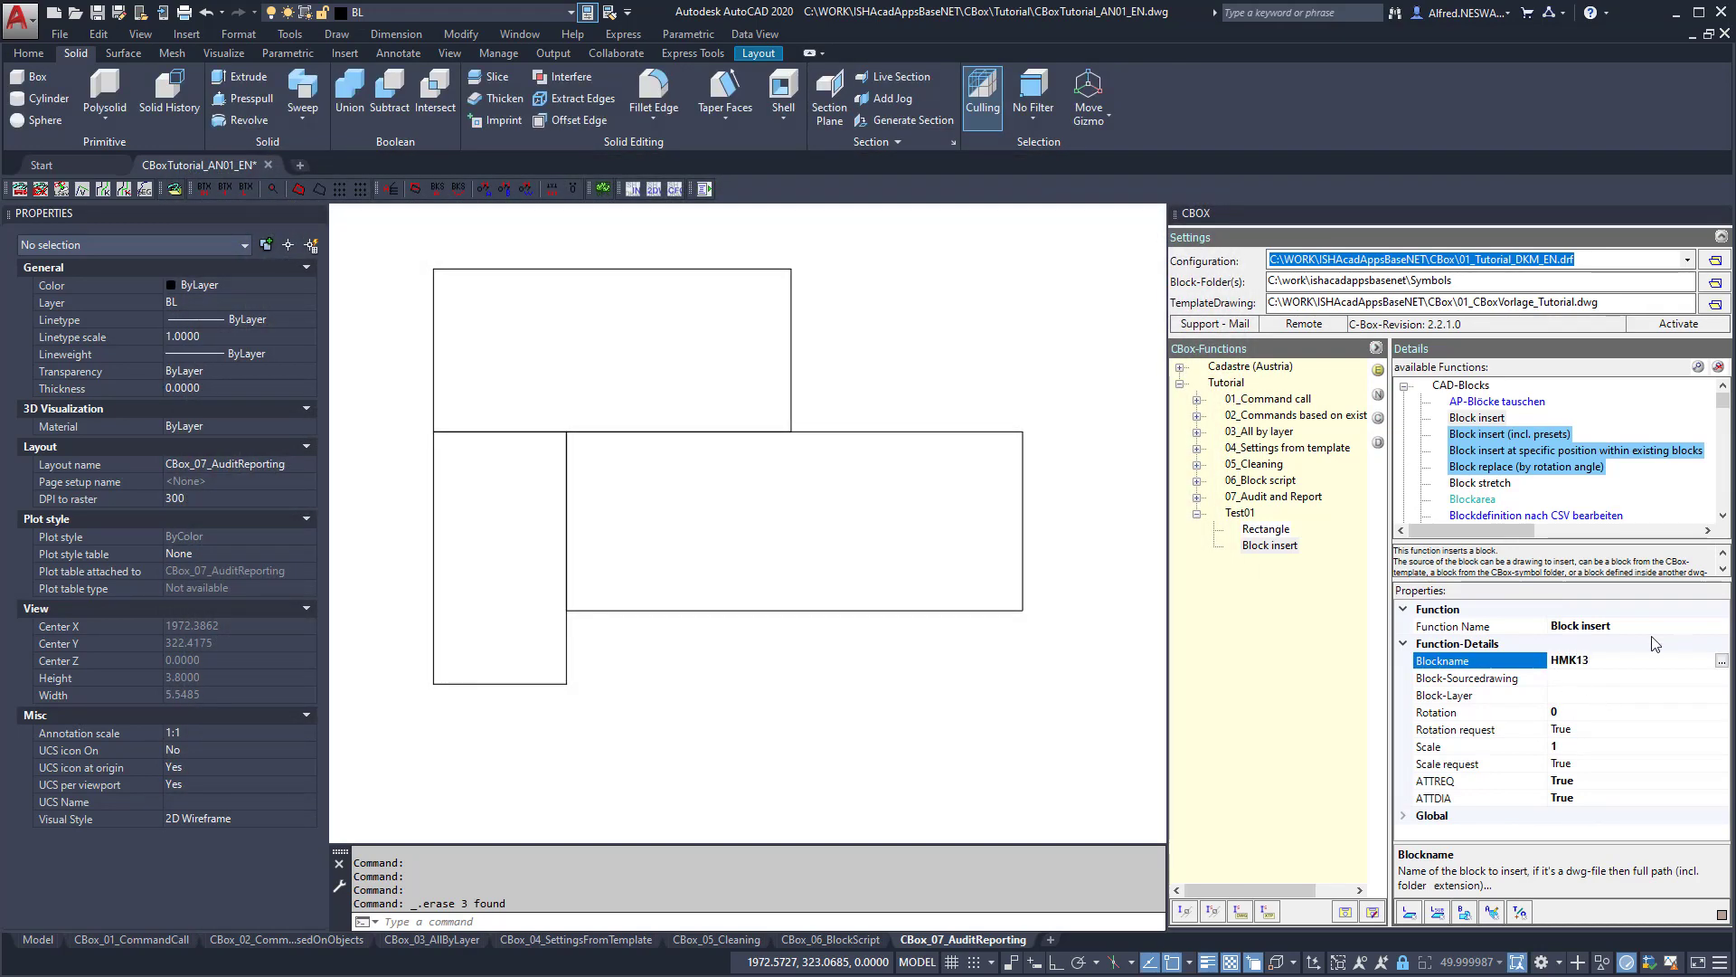
click(1559, 695)
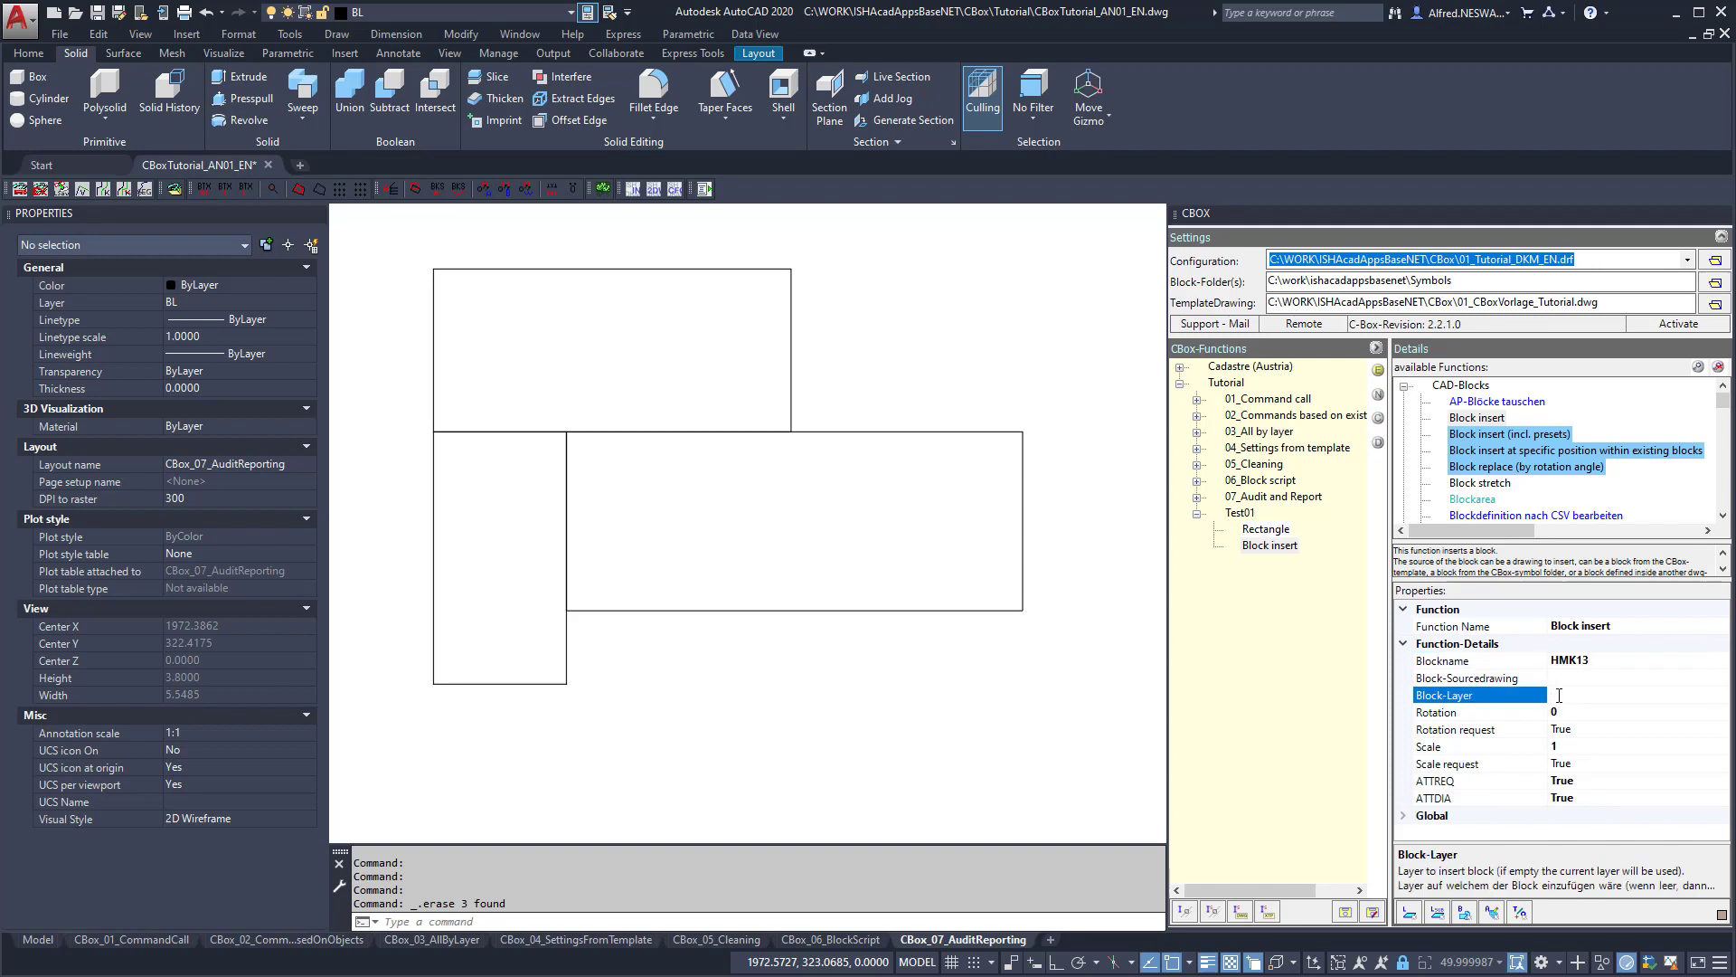
click(1574, 711)
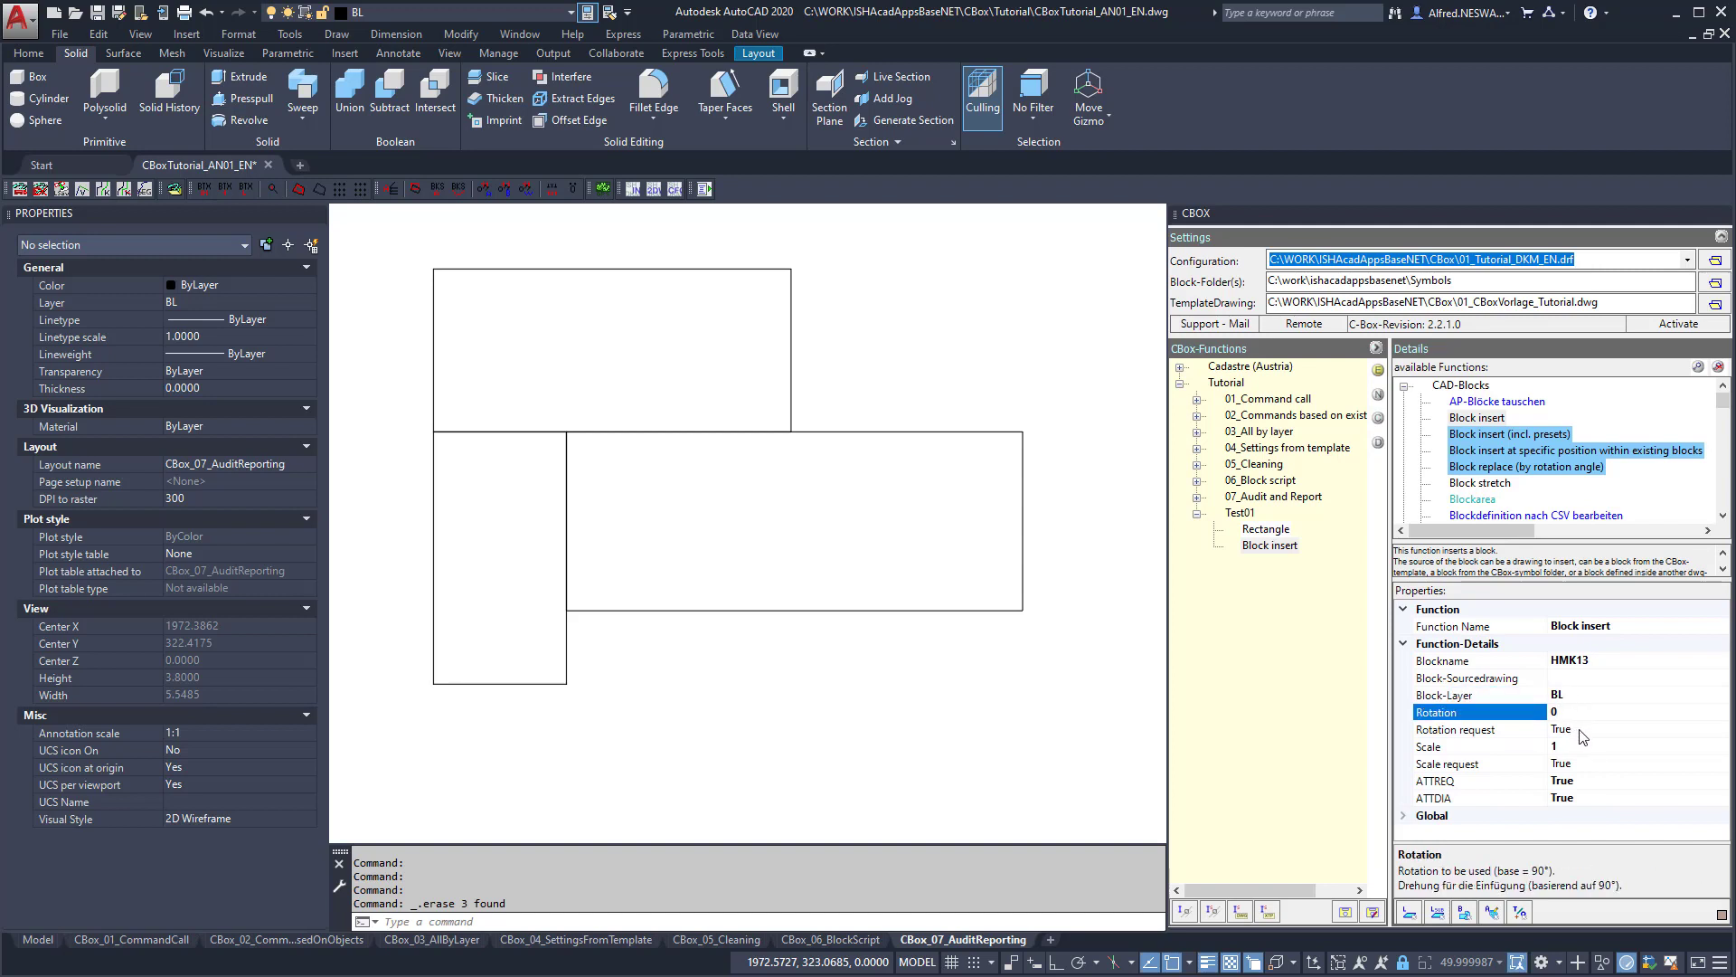
Set Rotation request, Scale request and ATTREQ to False for the Block insert function.
click(1581, 730)
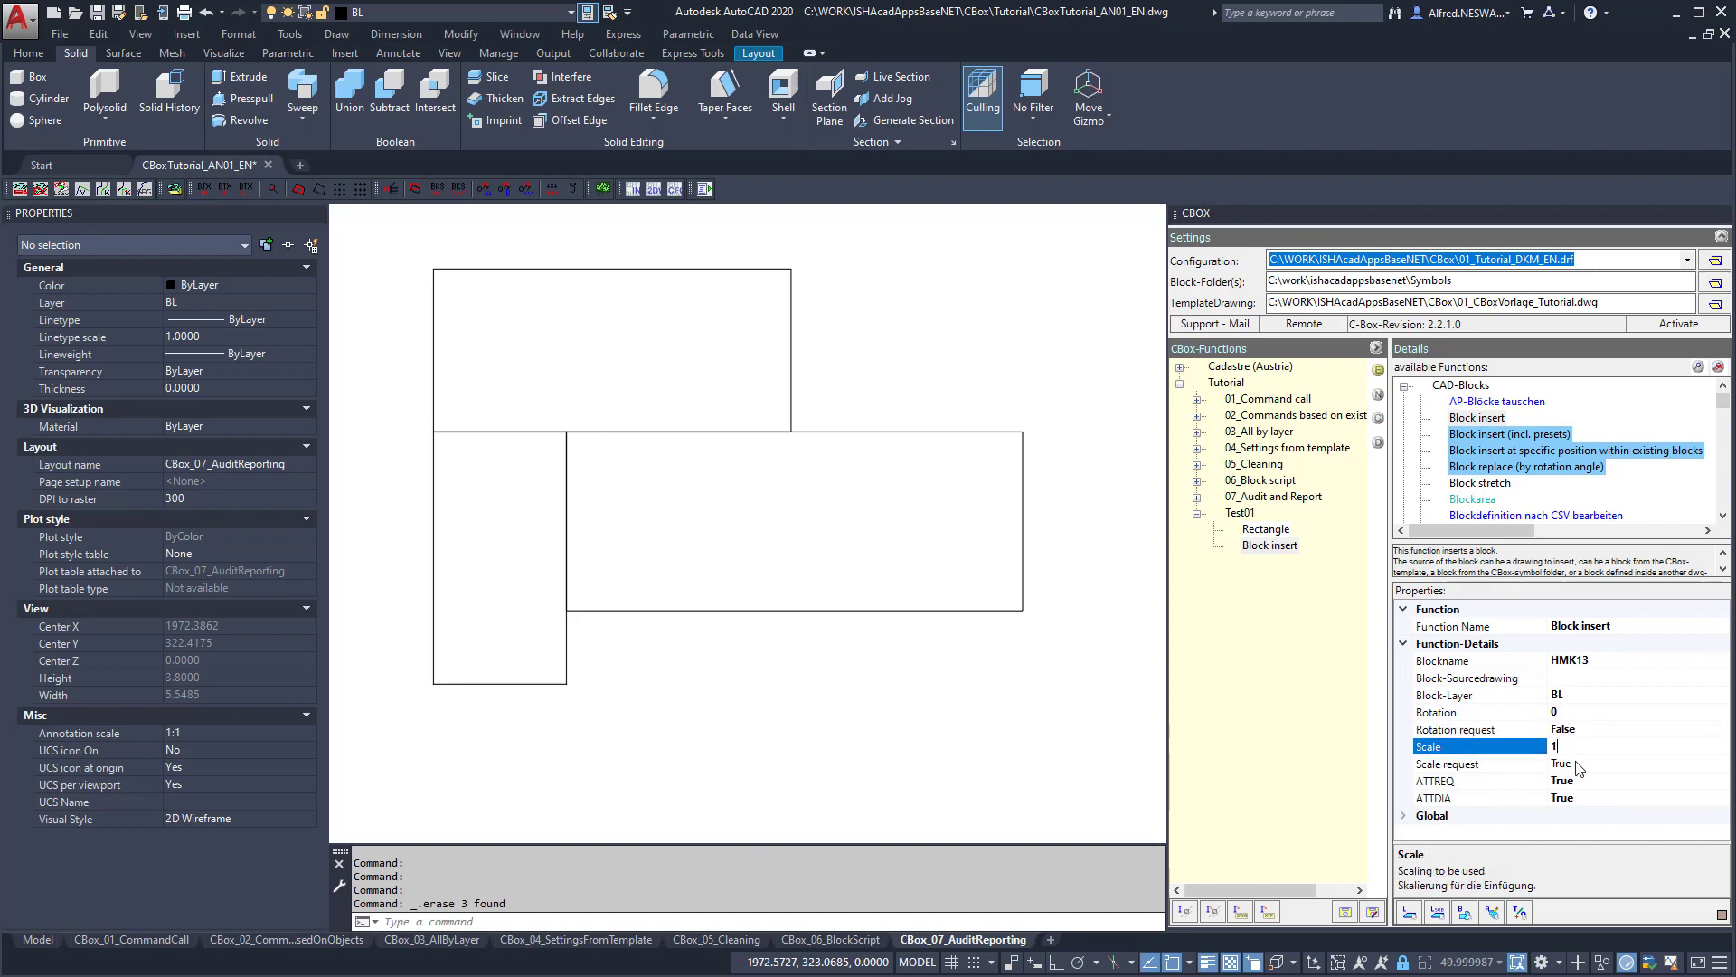
click(1578, 764)
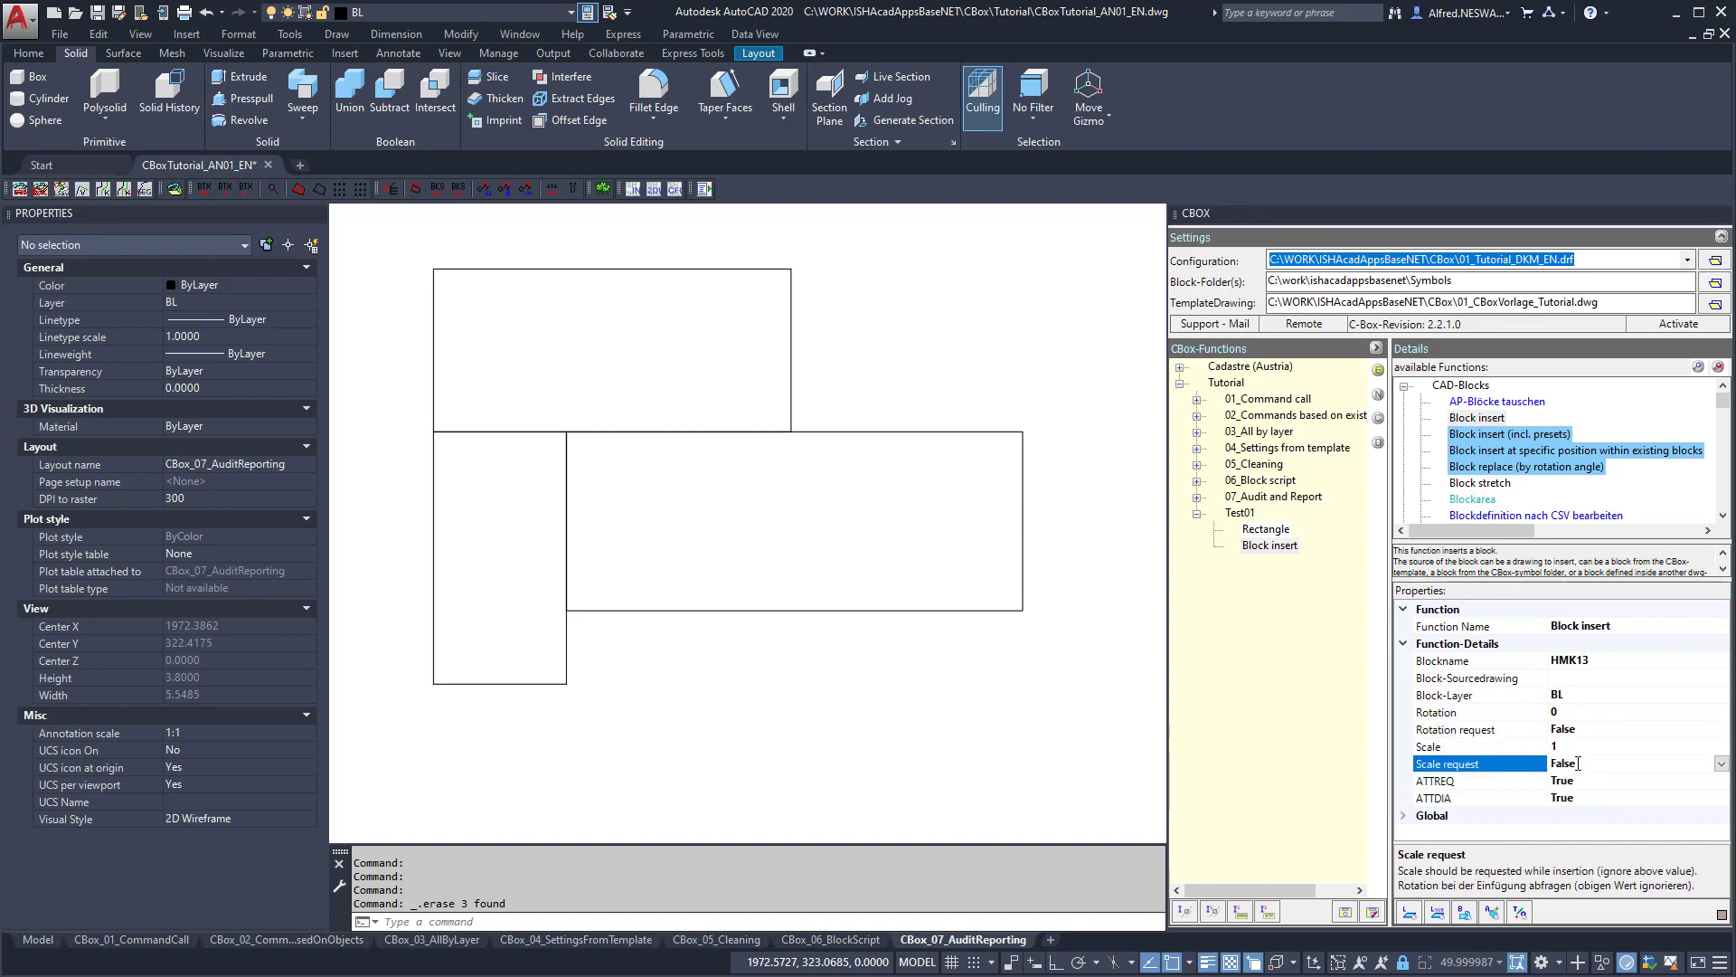
double_click(1586, 781)
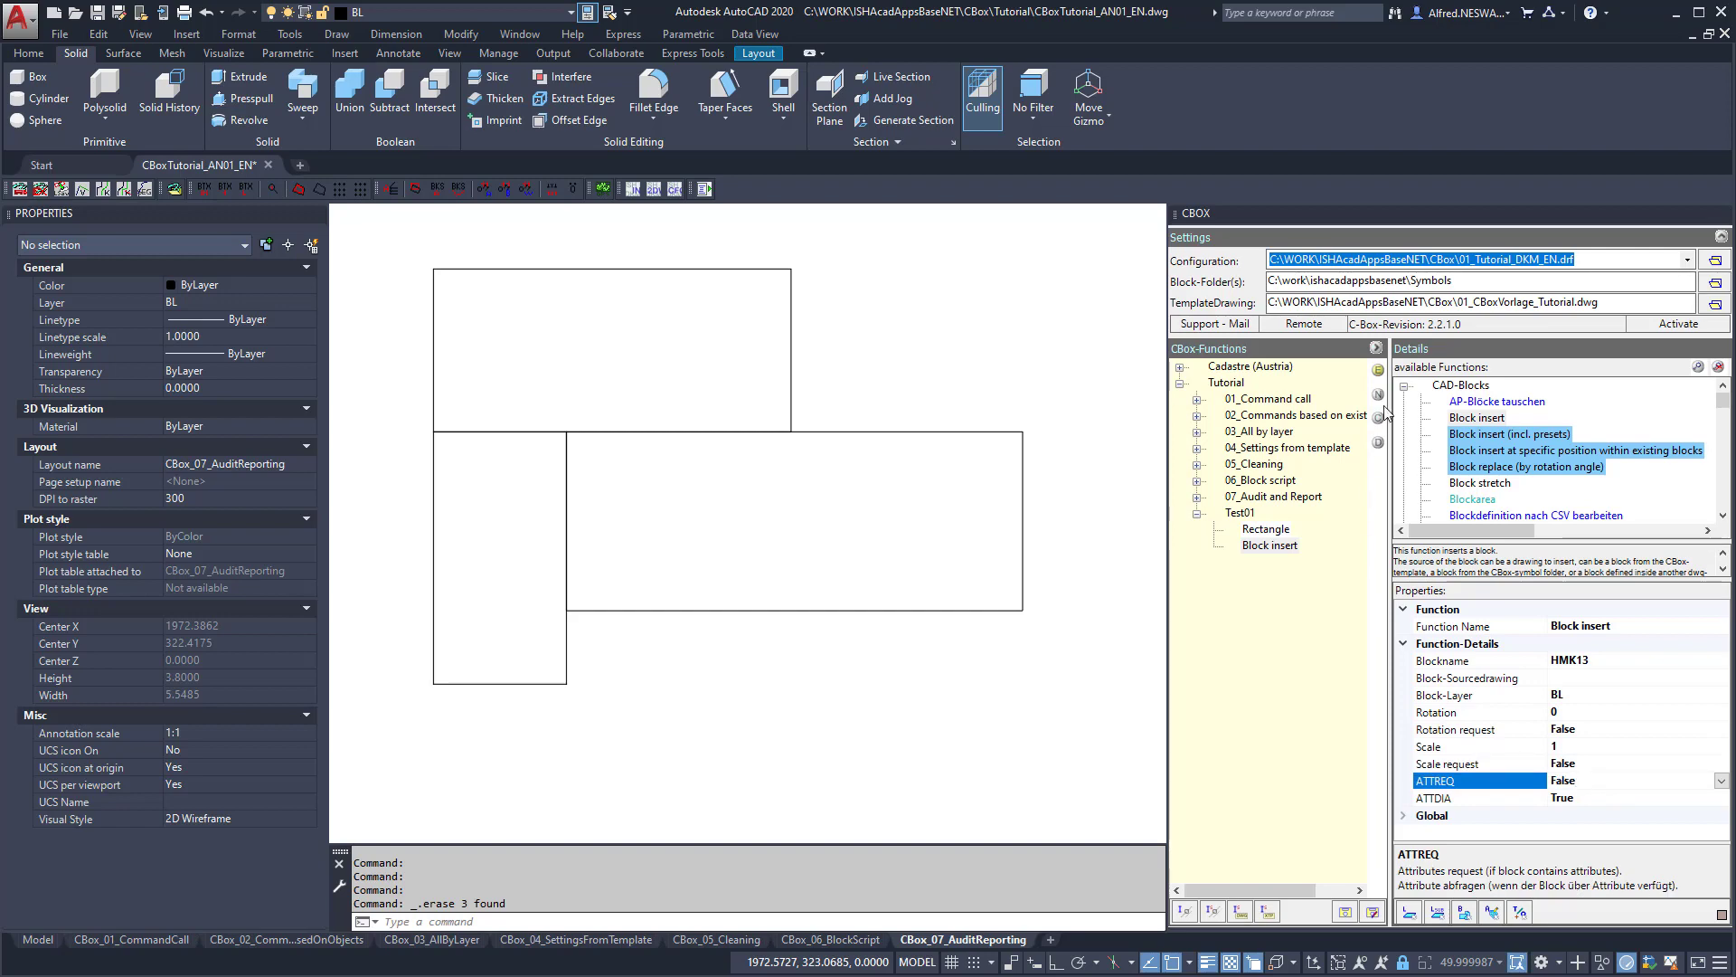
Run Block insert as a trial, cancel the placement, and set the function's scale to 0.1.
double_click(1270, 545)
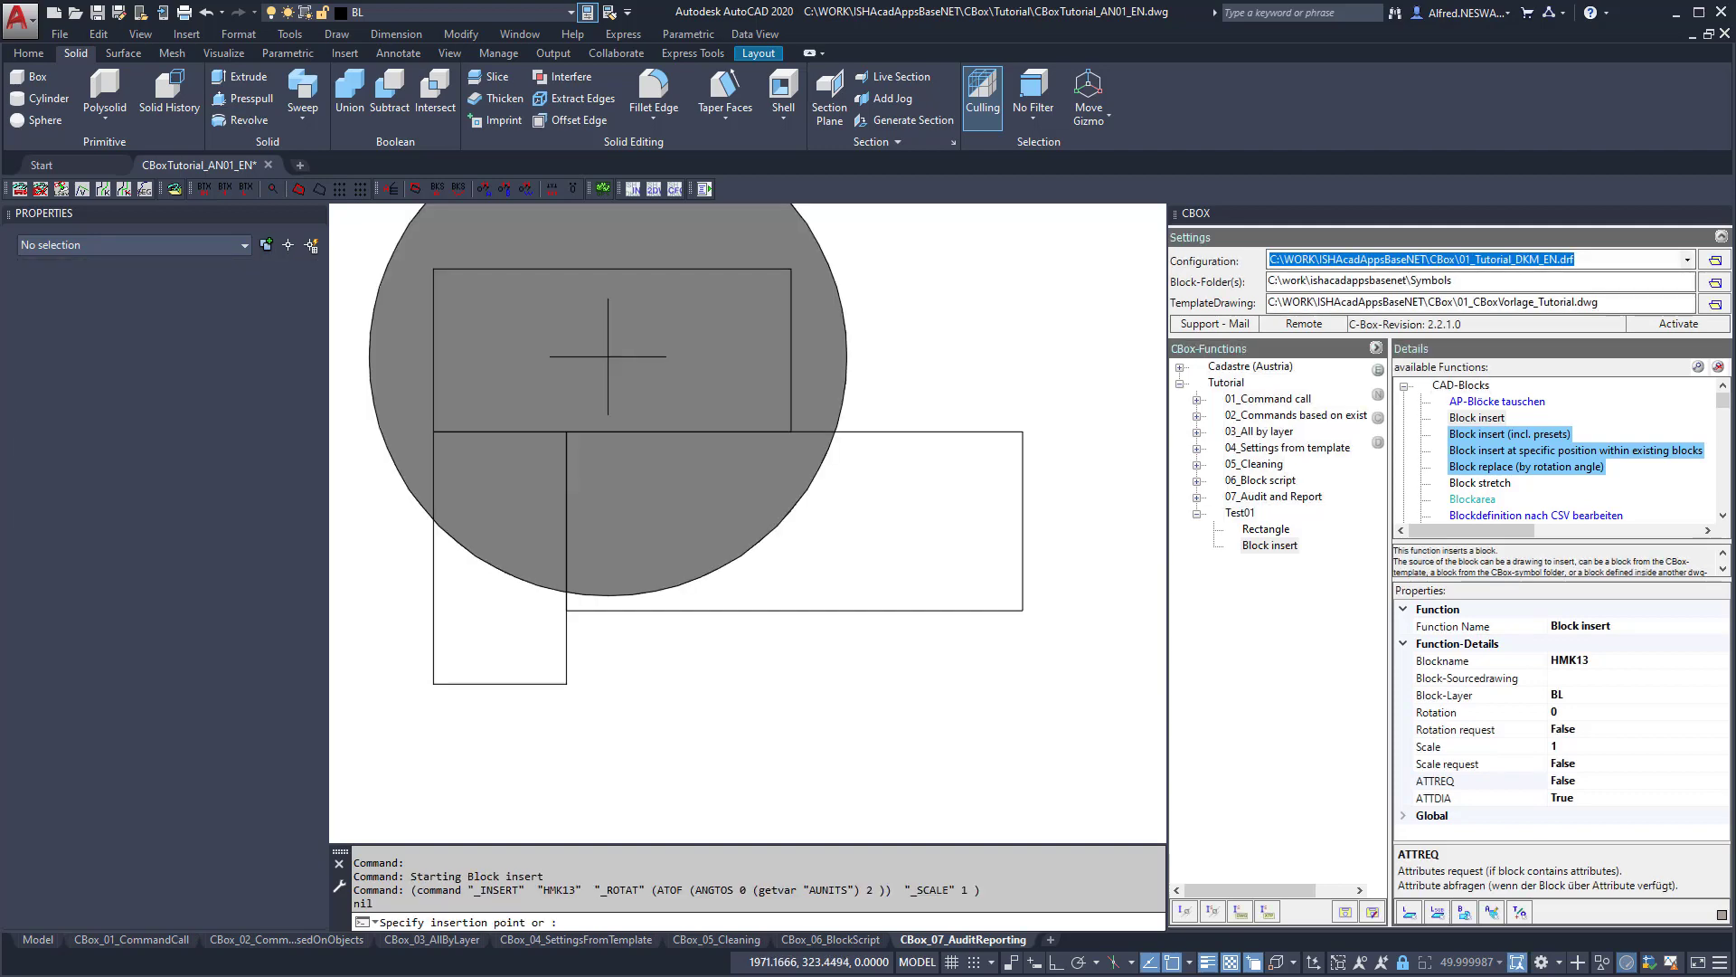
key(Escape)
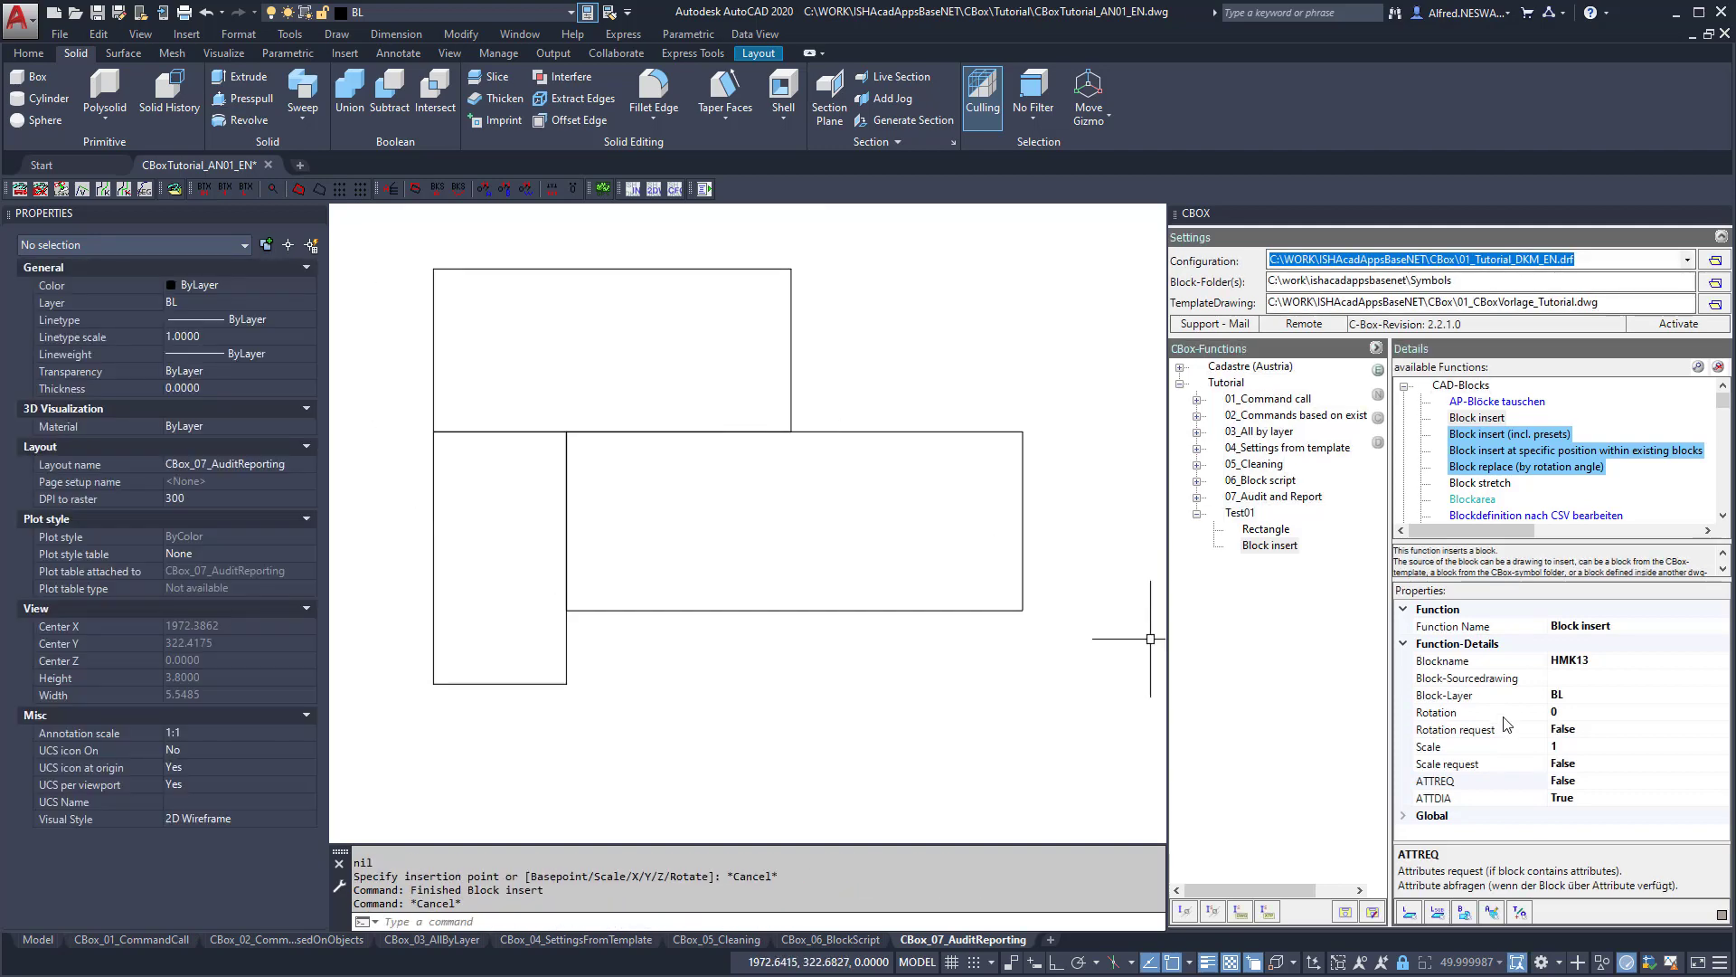
click(1576, 744)
text(0.1)
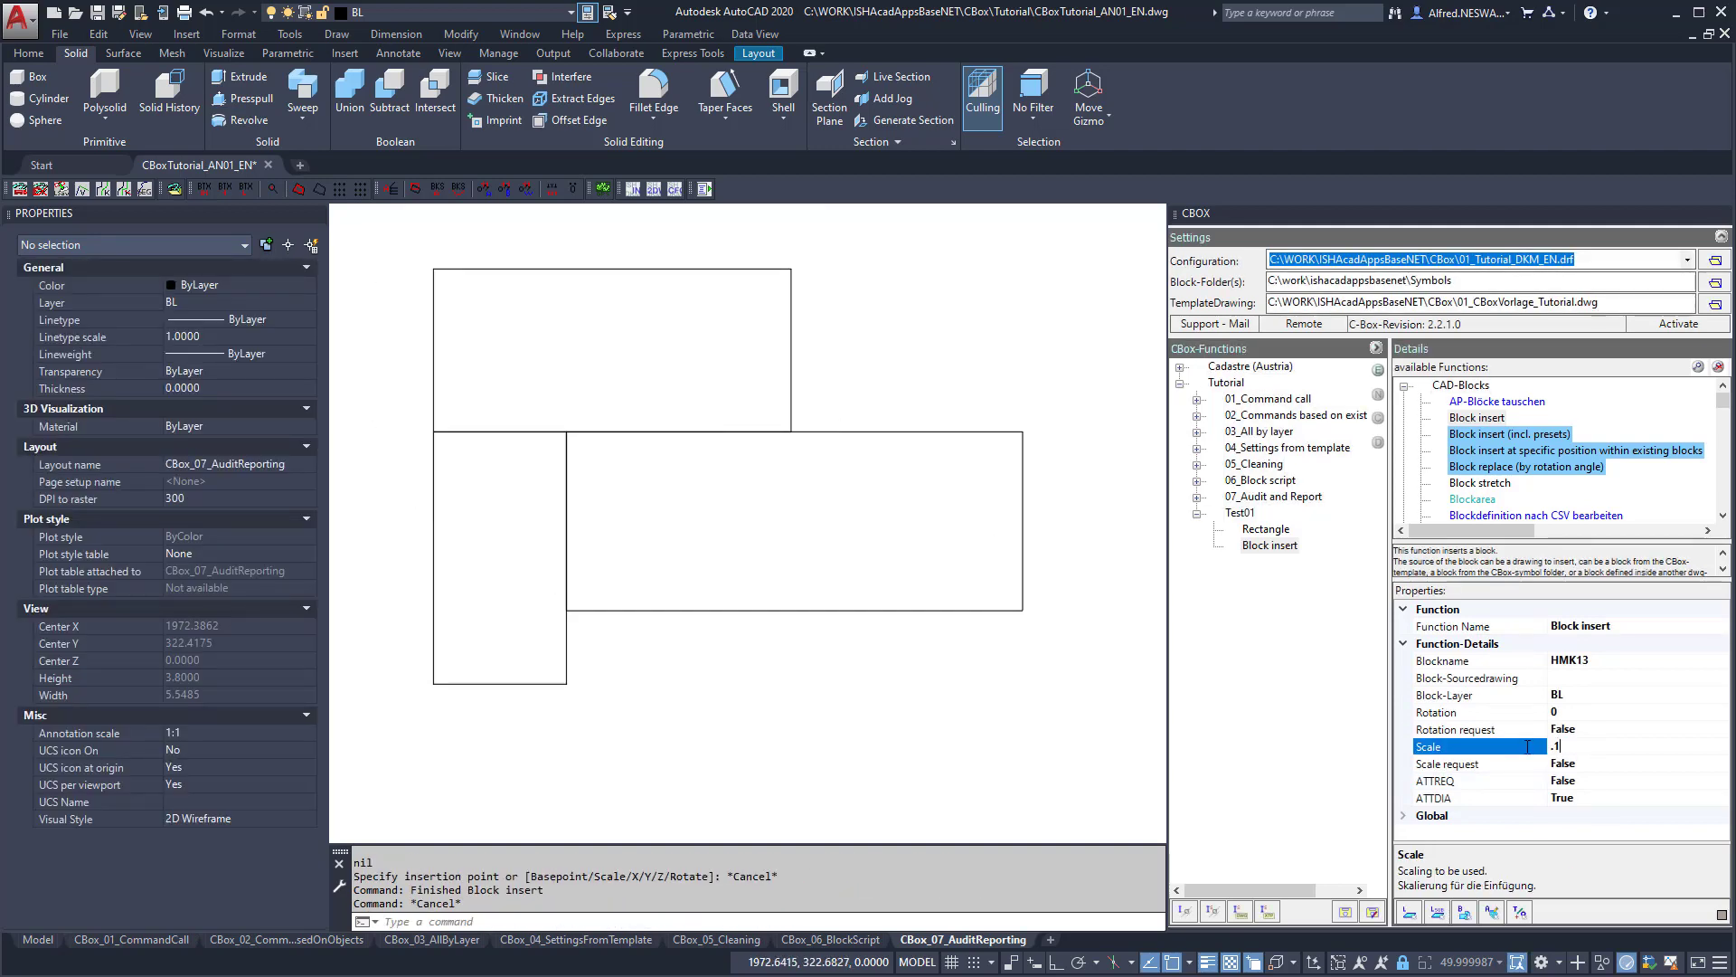
Run the Block insert function three times to place one HMK13 block inside each of the three rectangles.
click(1262, 548)
double_click(1262, 548)
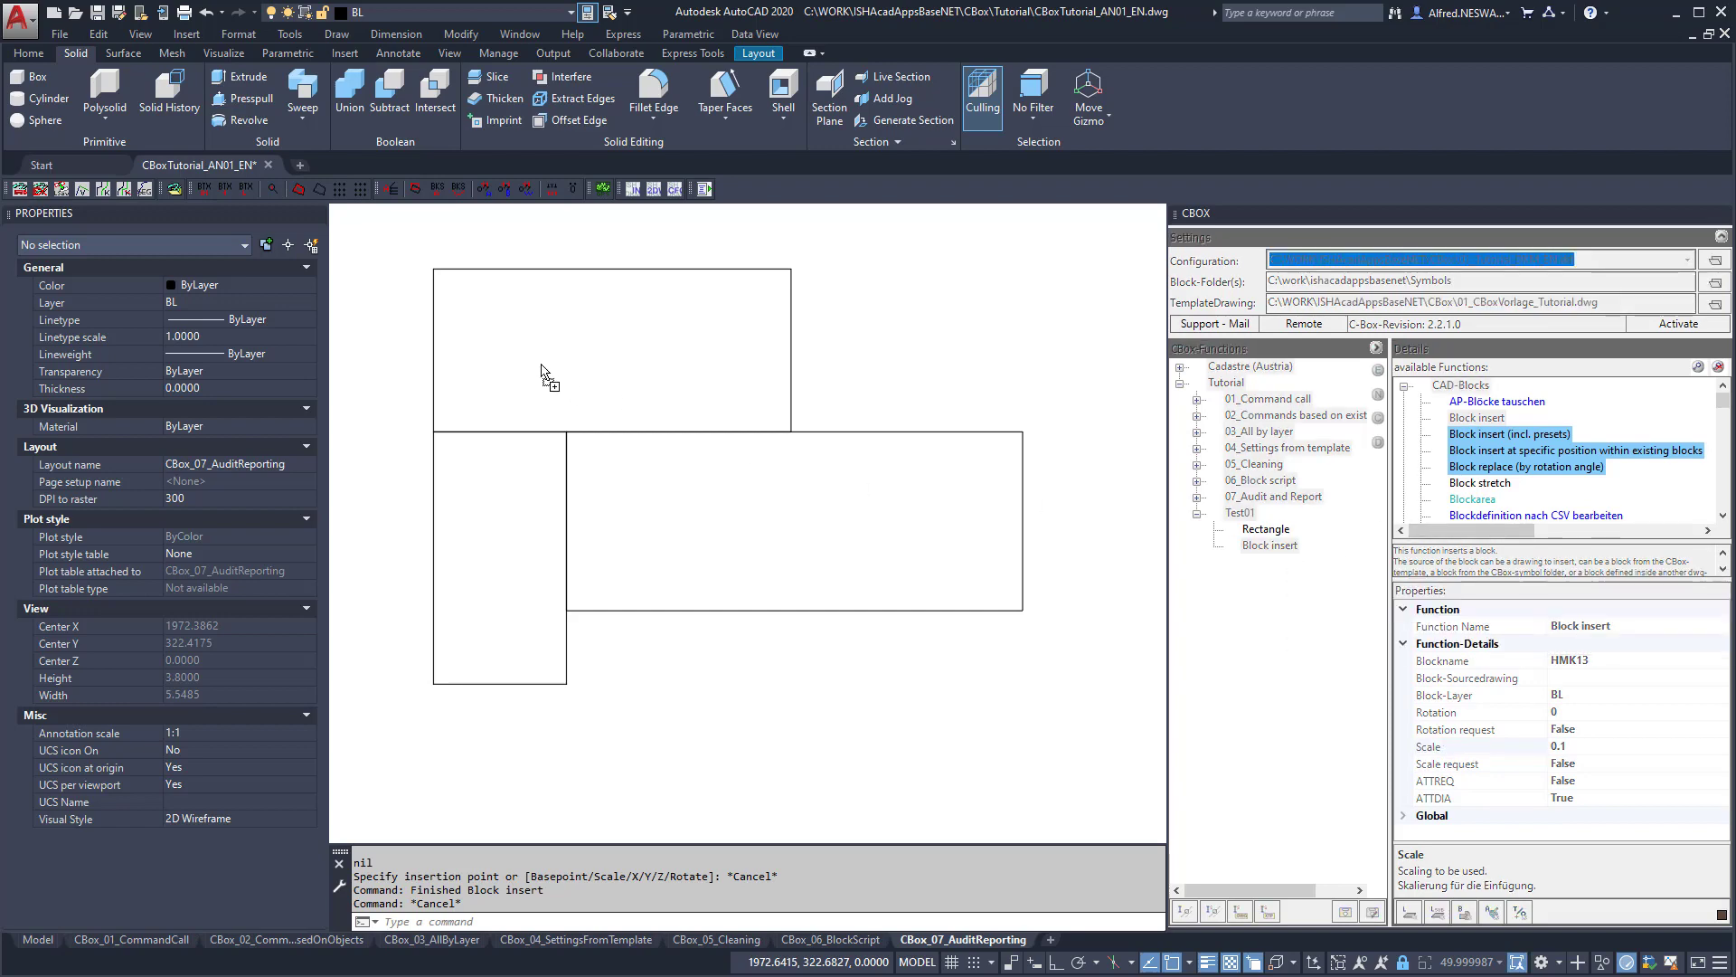
double_click(1266, 546)
click(750, 544)
double_click(1266, 545)
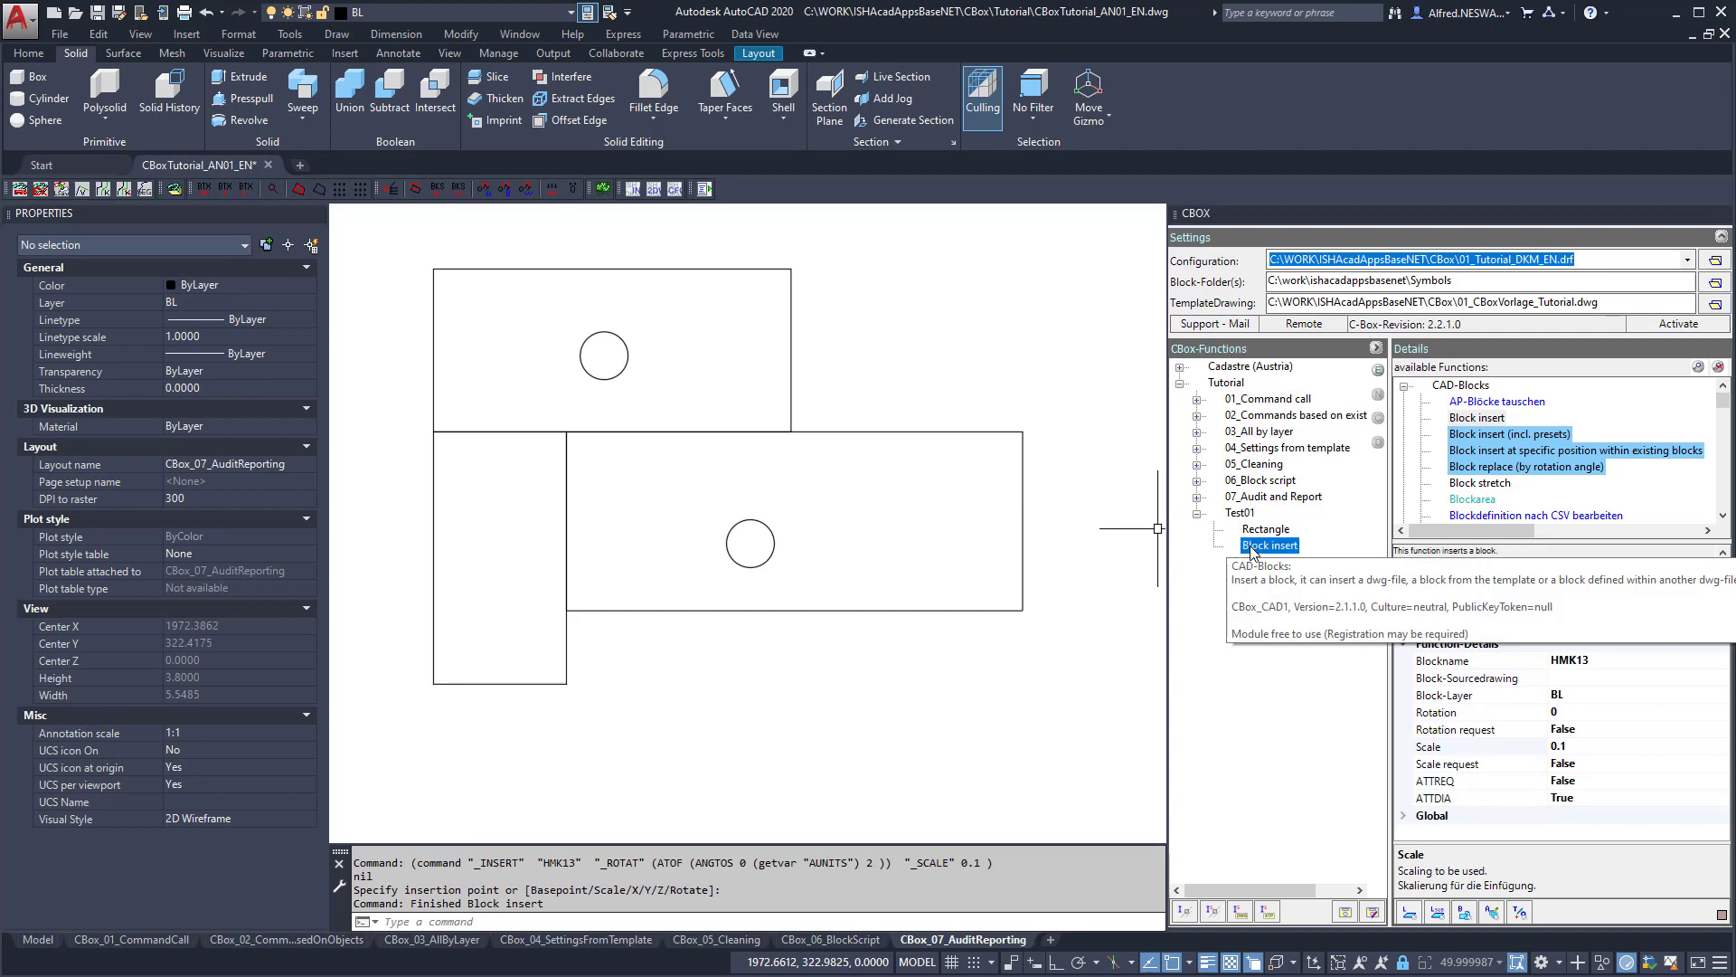
click(478, 636)
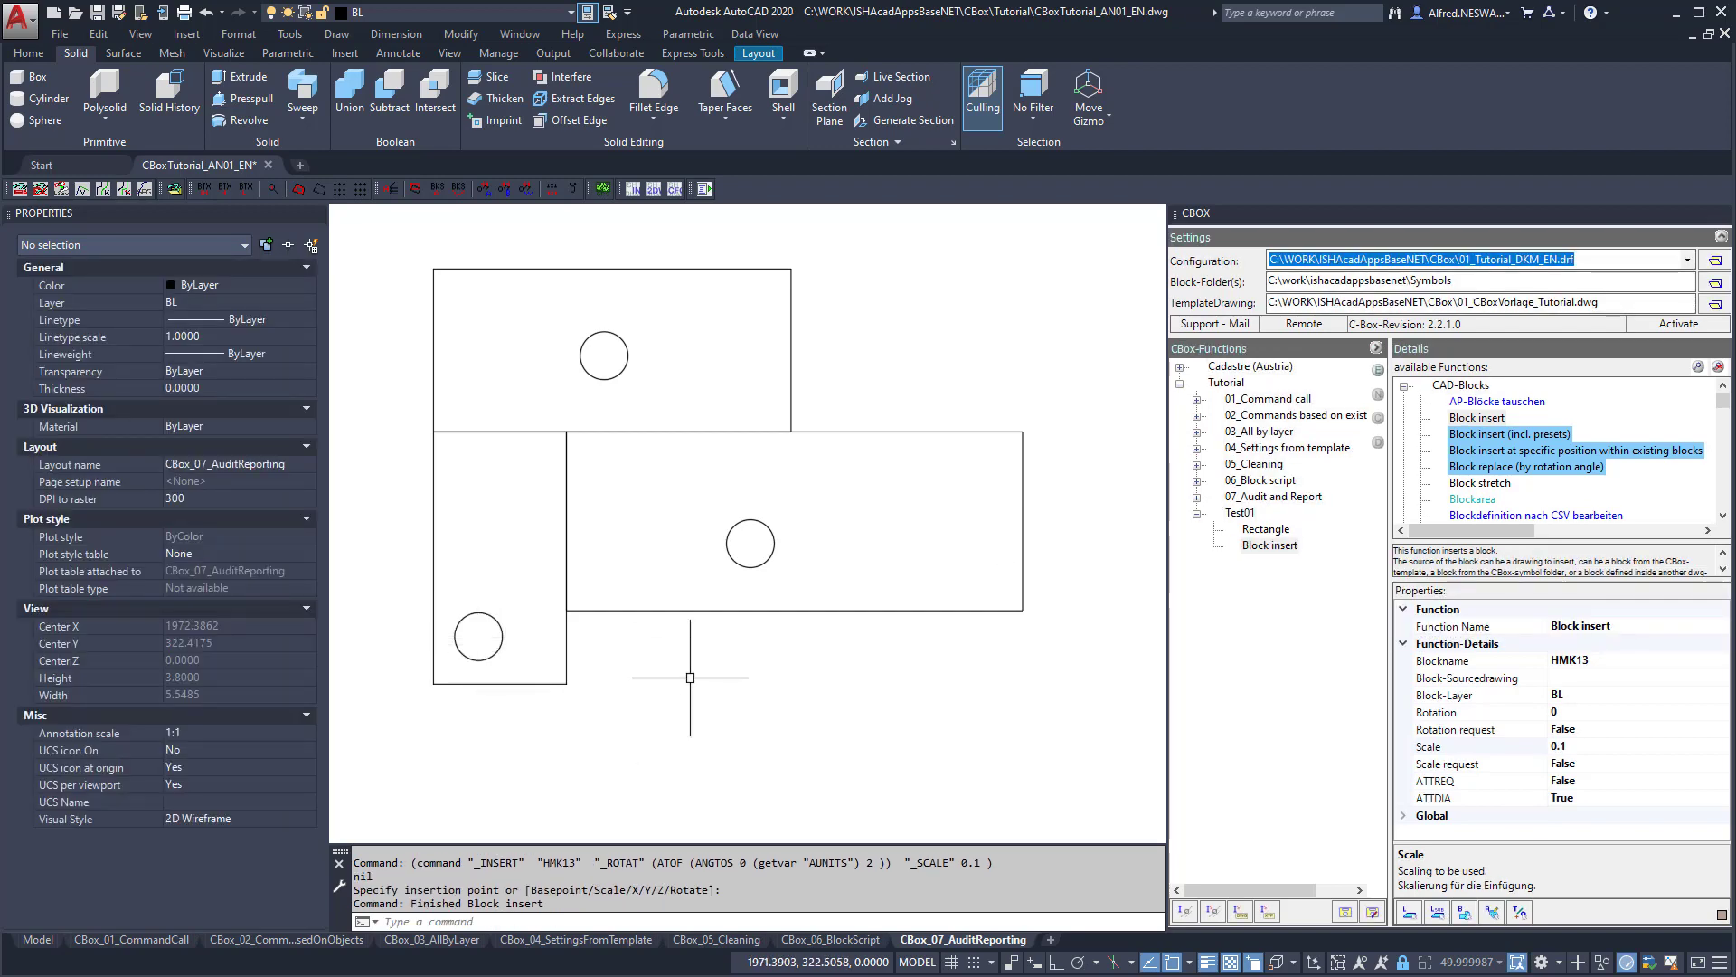
Select the block in the wide lower rectangle to check its layer, scale and attributes, and clear the selection.
click(749, 567)
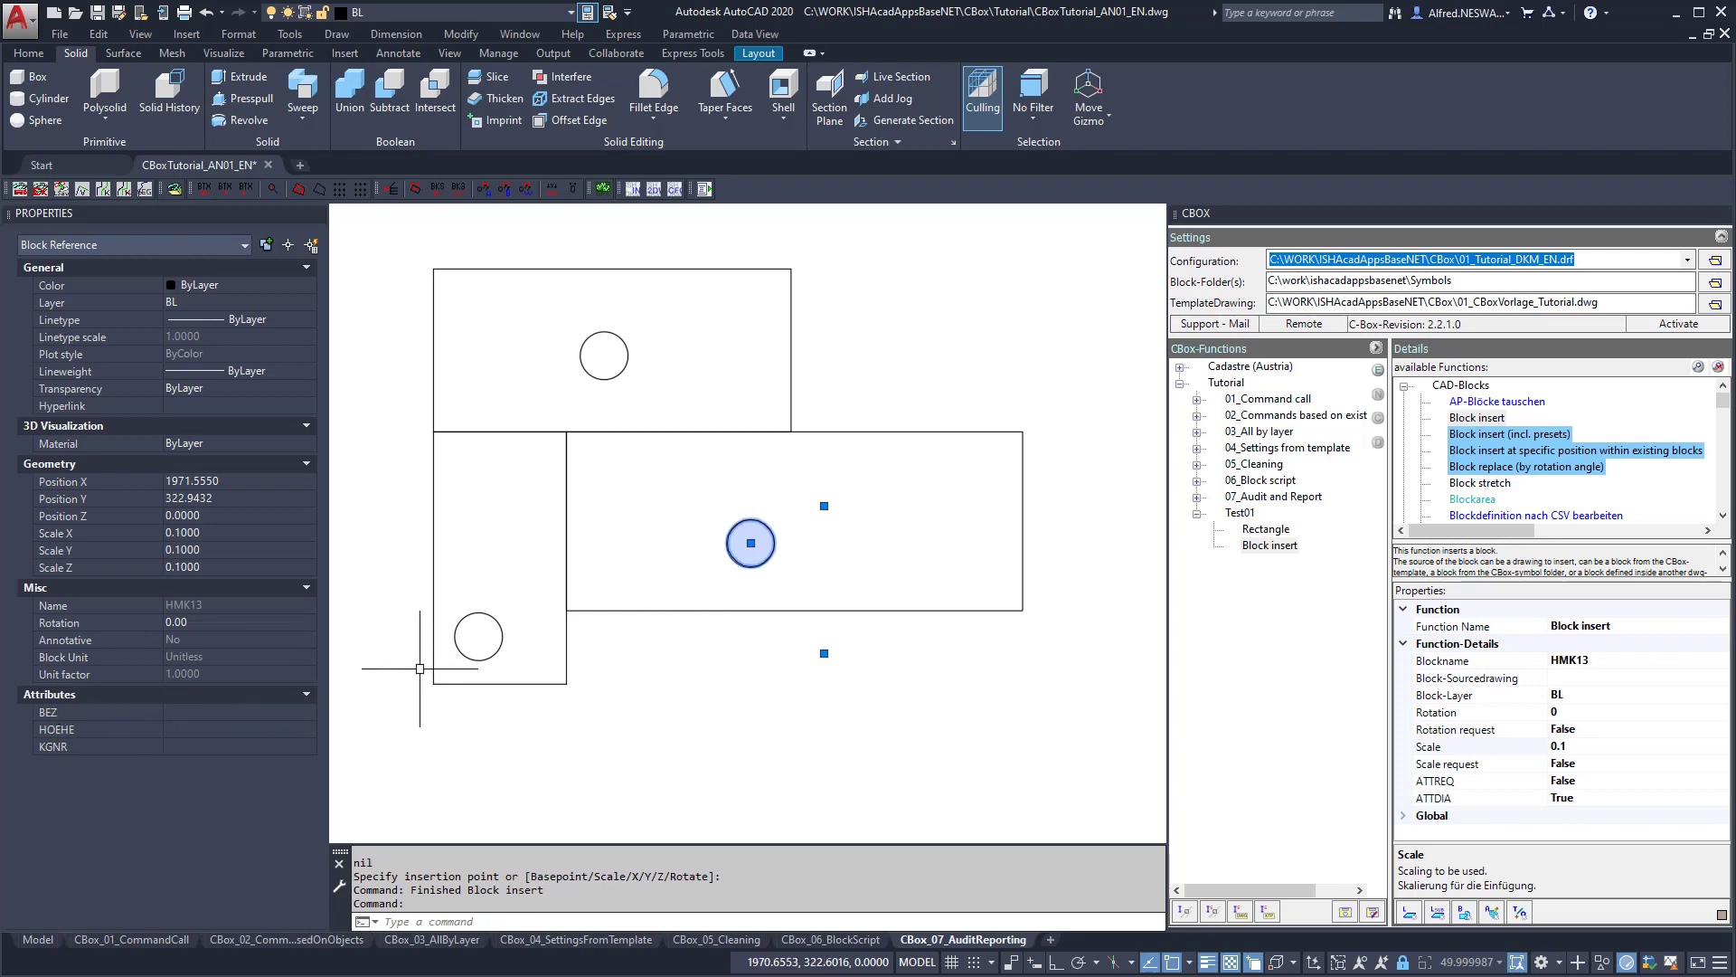
key(Escape)
key(Escape)
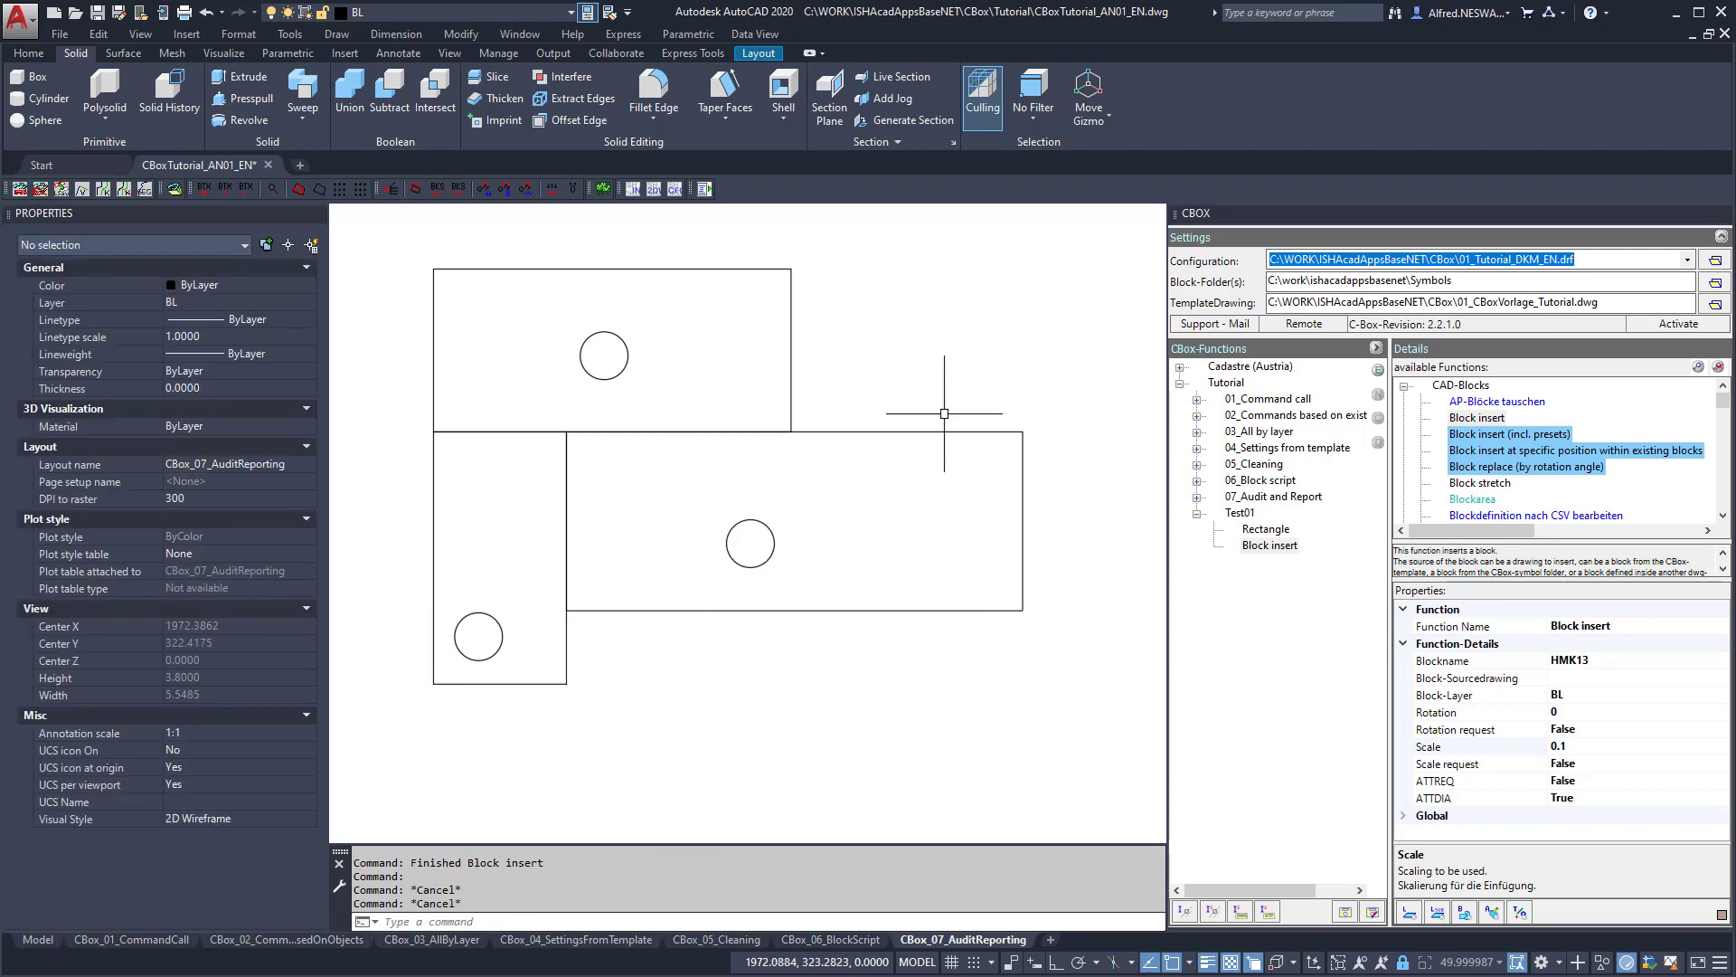
Reopen the function tree for editing and search the available functions for area.
click(1377, 370)
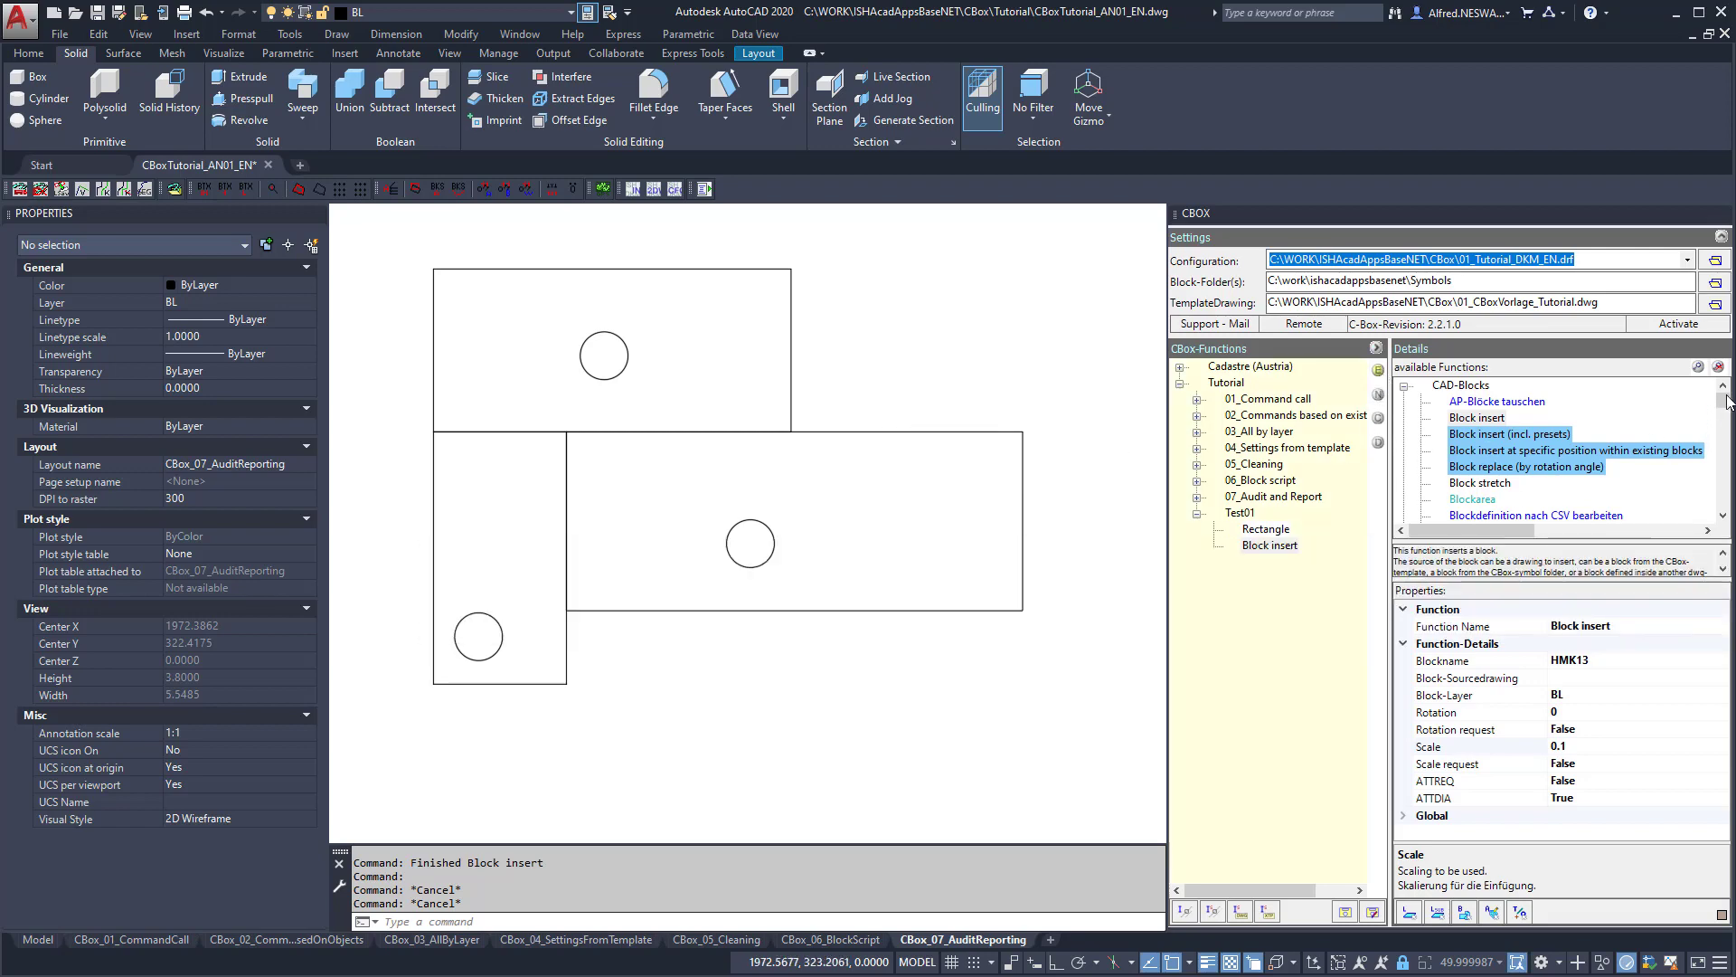
click(1698, 367)
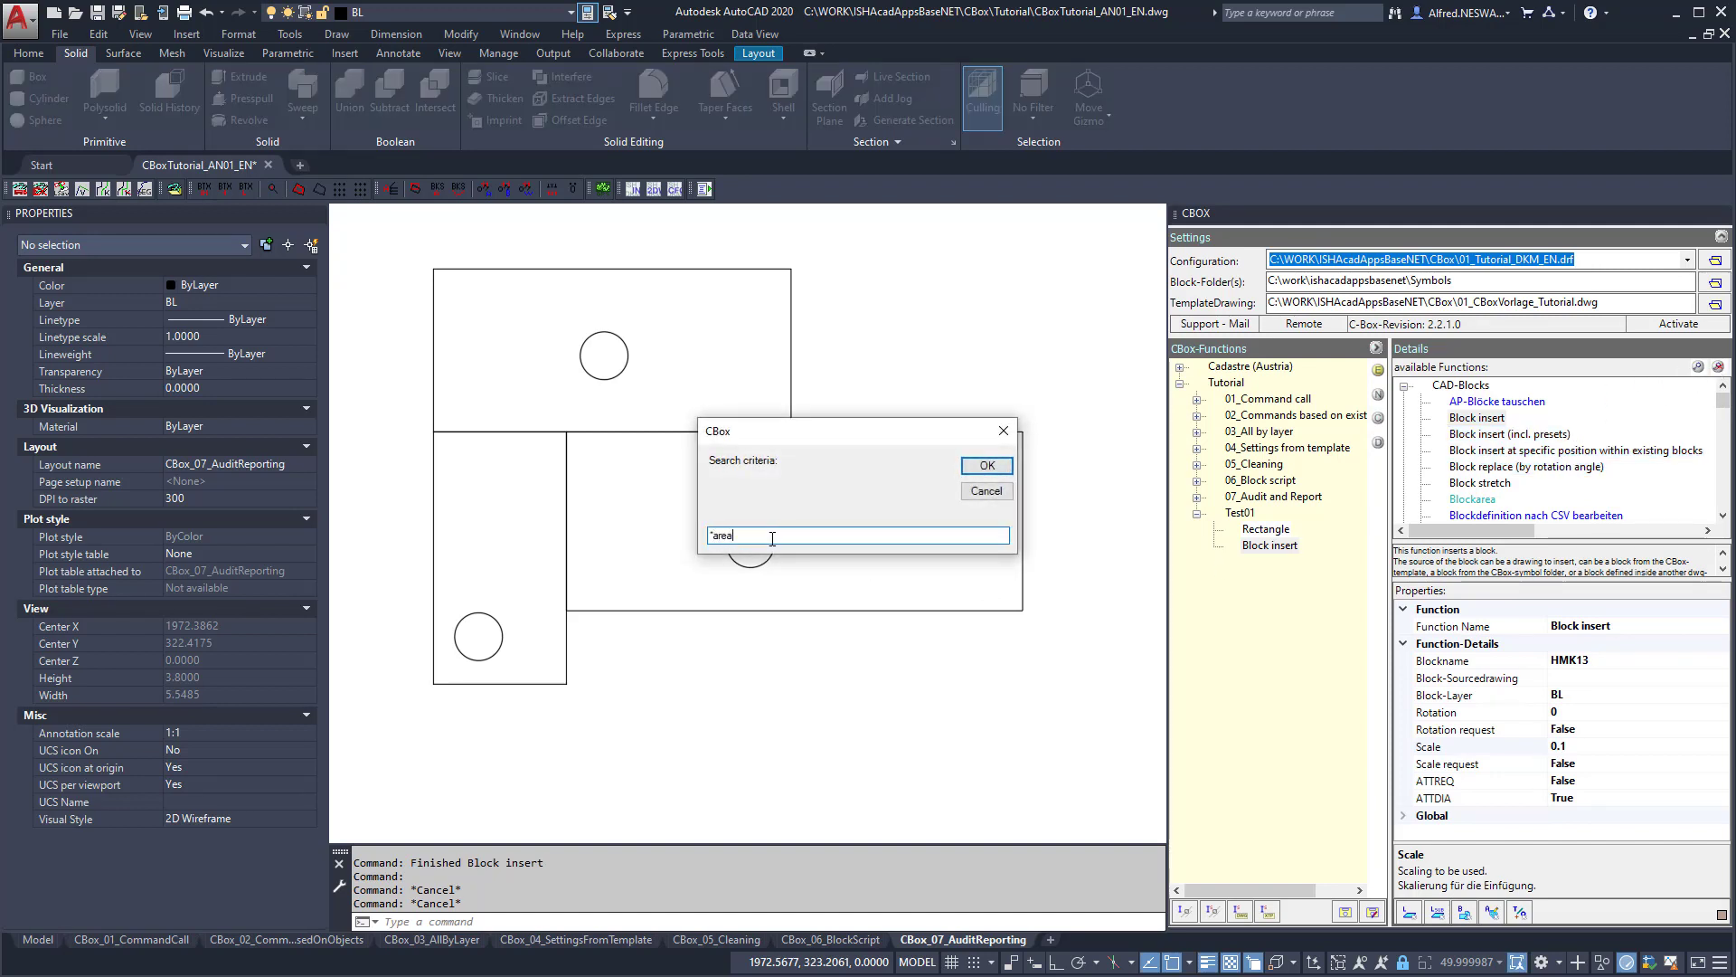
key(Return)
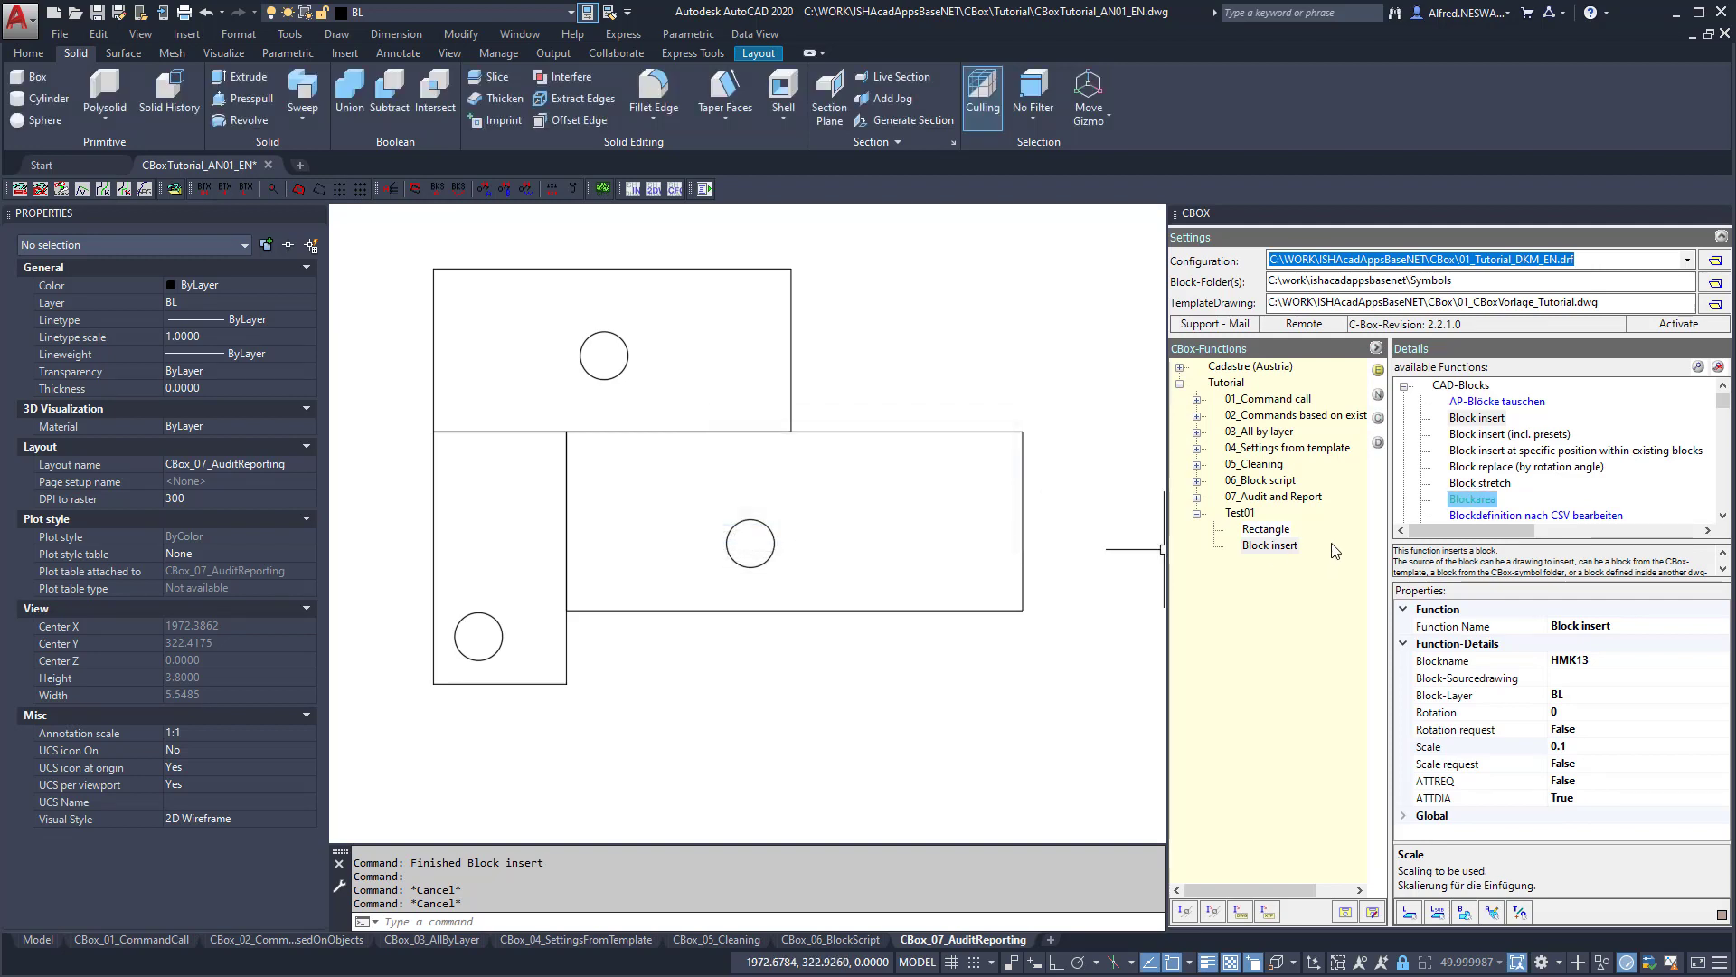
Add the function "Attribute will be filled with the value of the area of a polygon" to the Test01 group below Block insert.
drag(1724, 401, 1724, 421)
click(1607, 434)
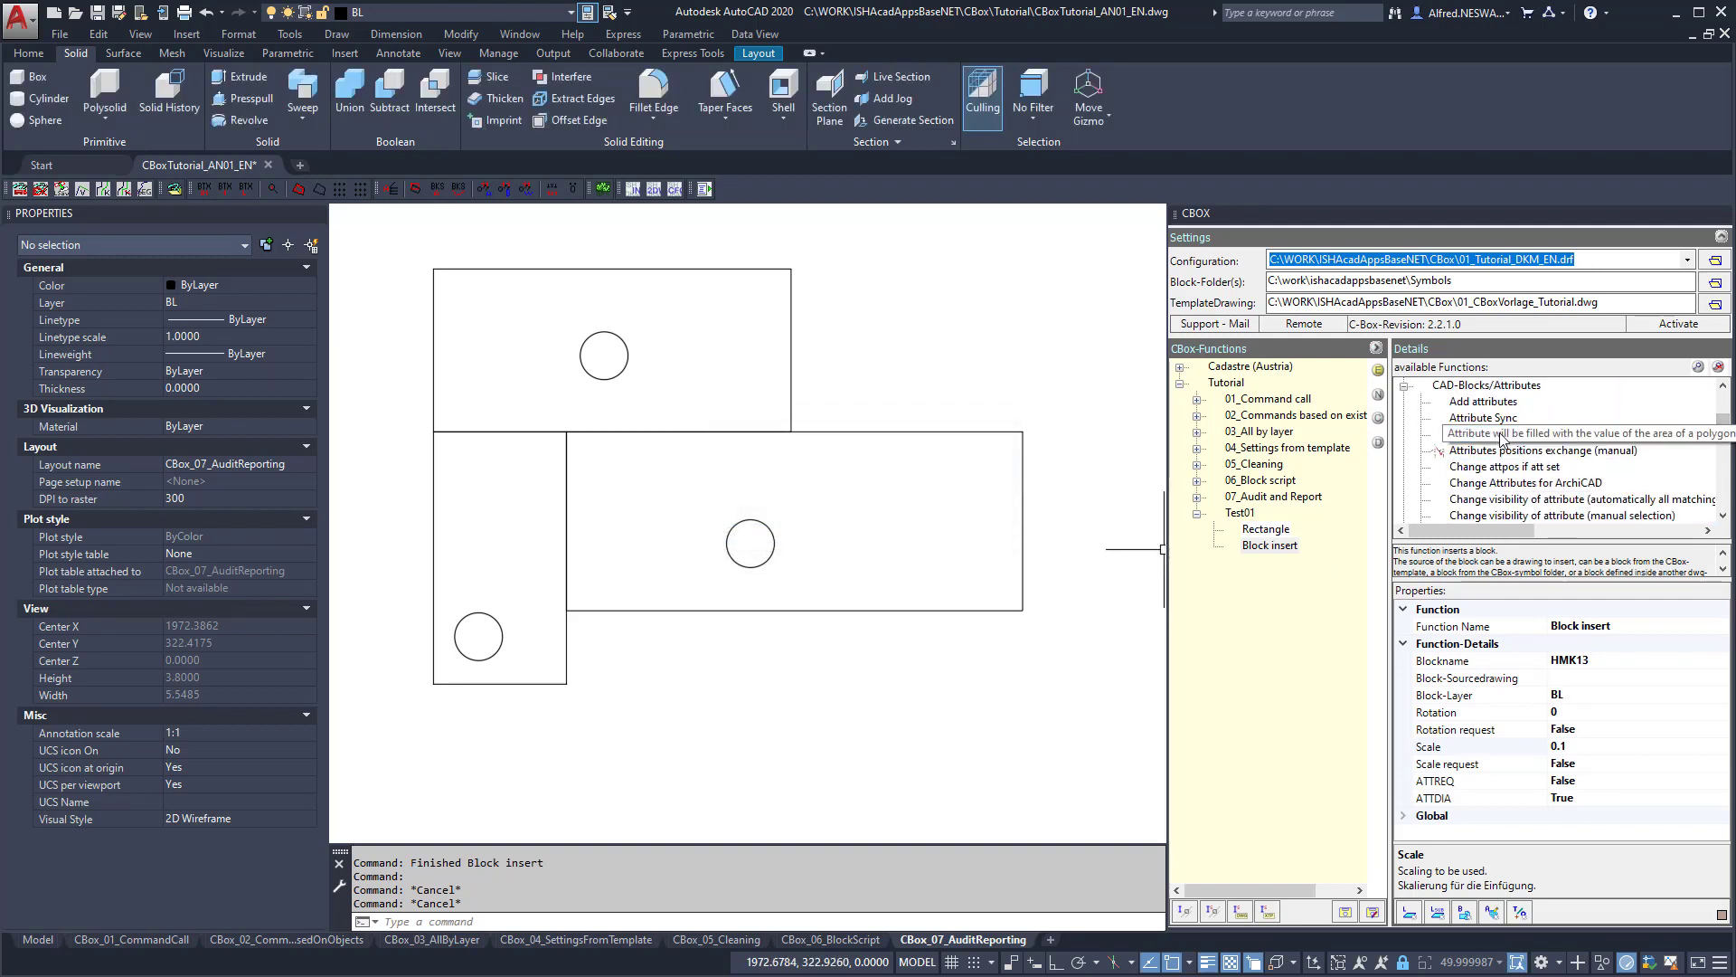
mouse_move(1644, 443)
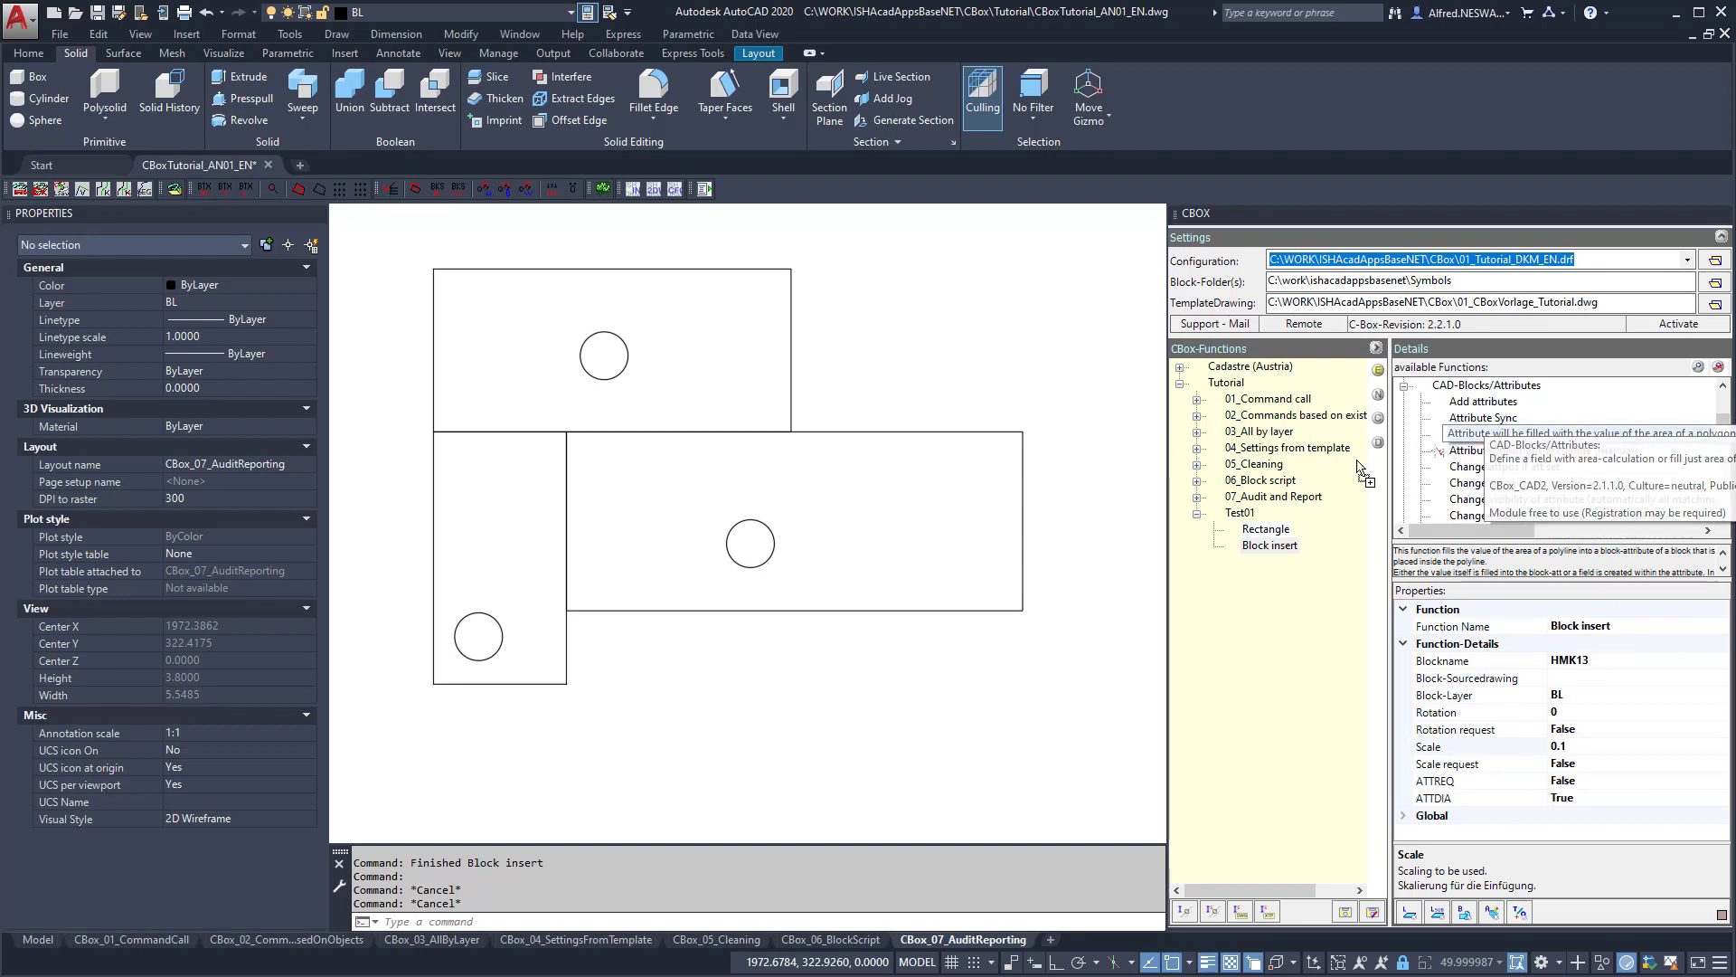
drag(1465, 436, 1304, 553)
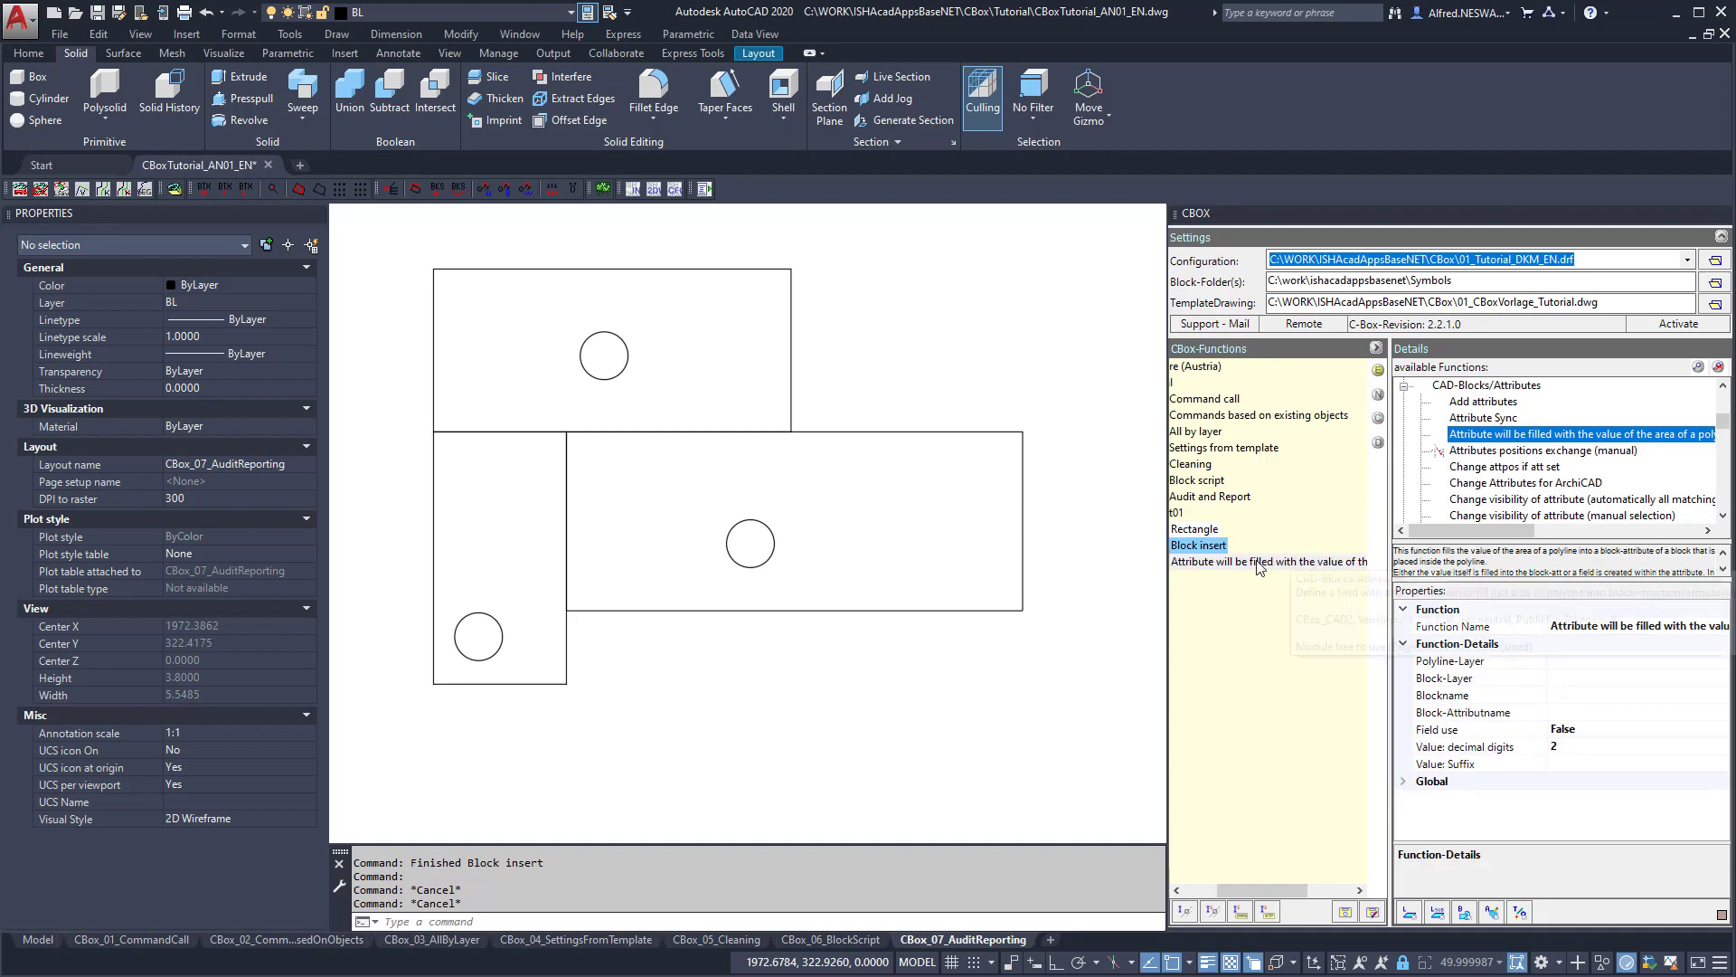
click(1211, 561)
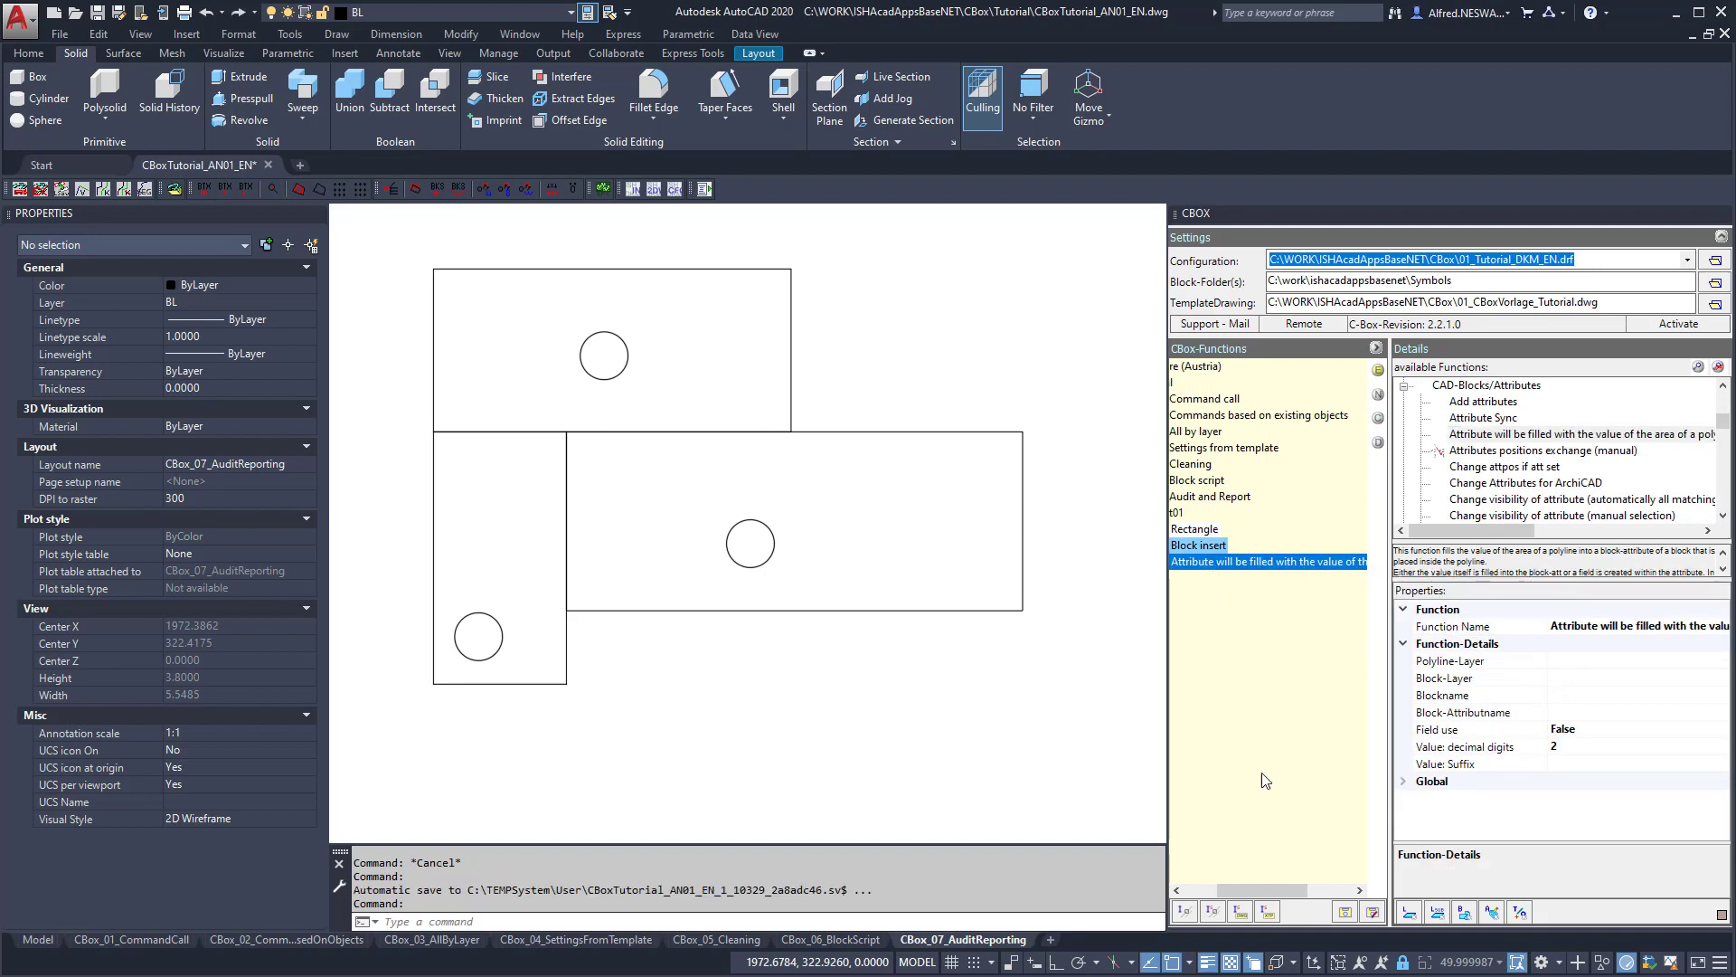
Review the area function's layer and block settings, and set its Polyline-Layer to PL by picking the upper rectangle.
click(1571, 664)
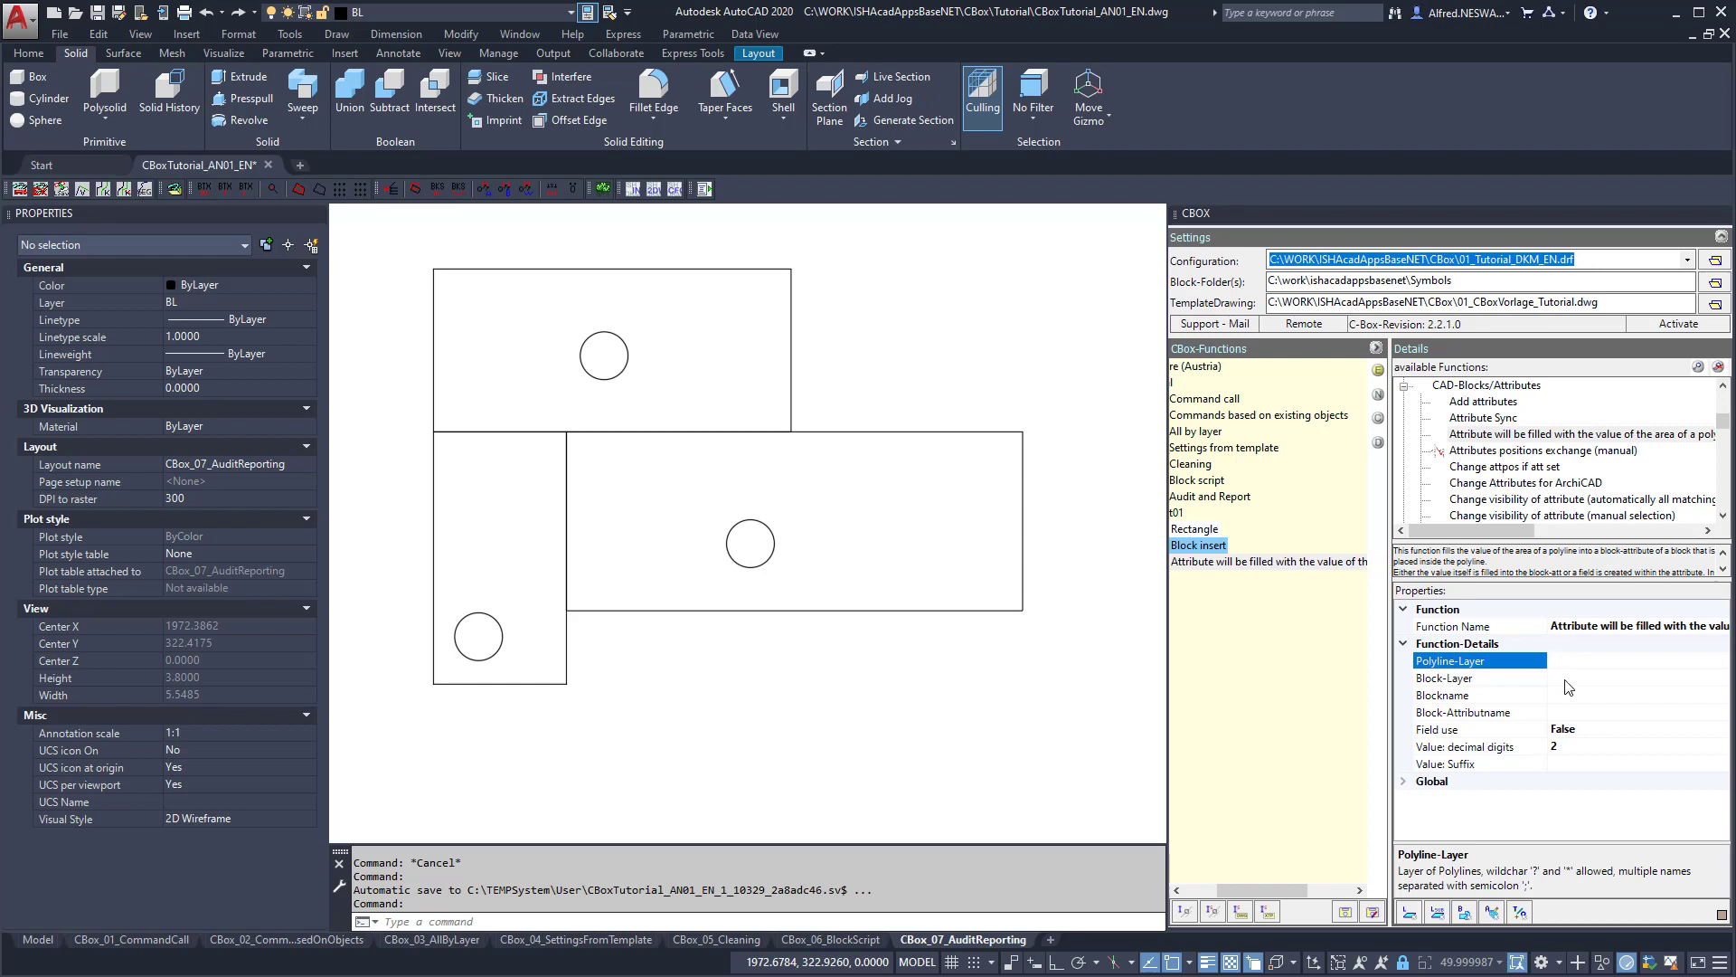
click(1566, 680)
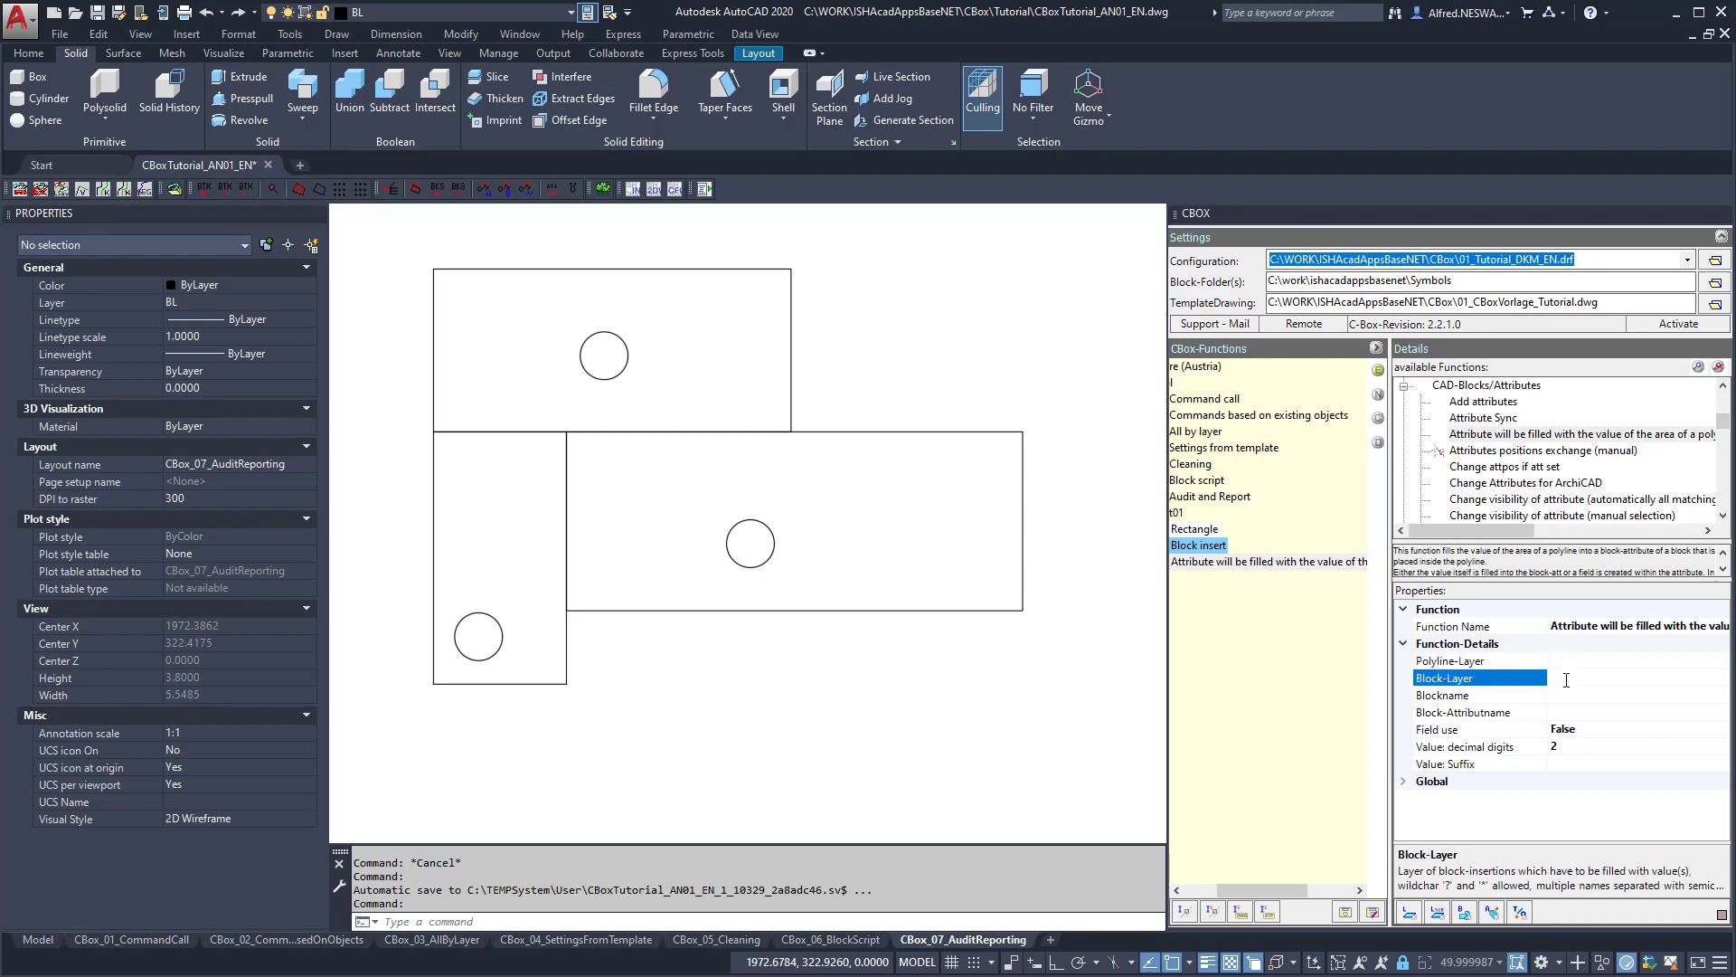
click(1567, 692)
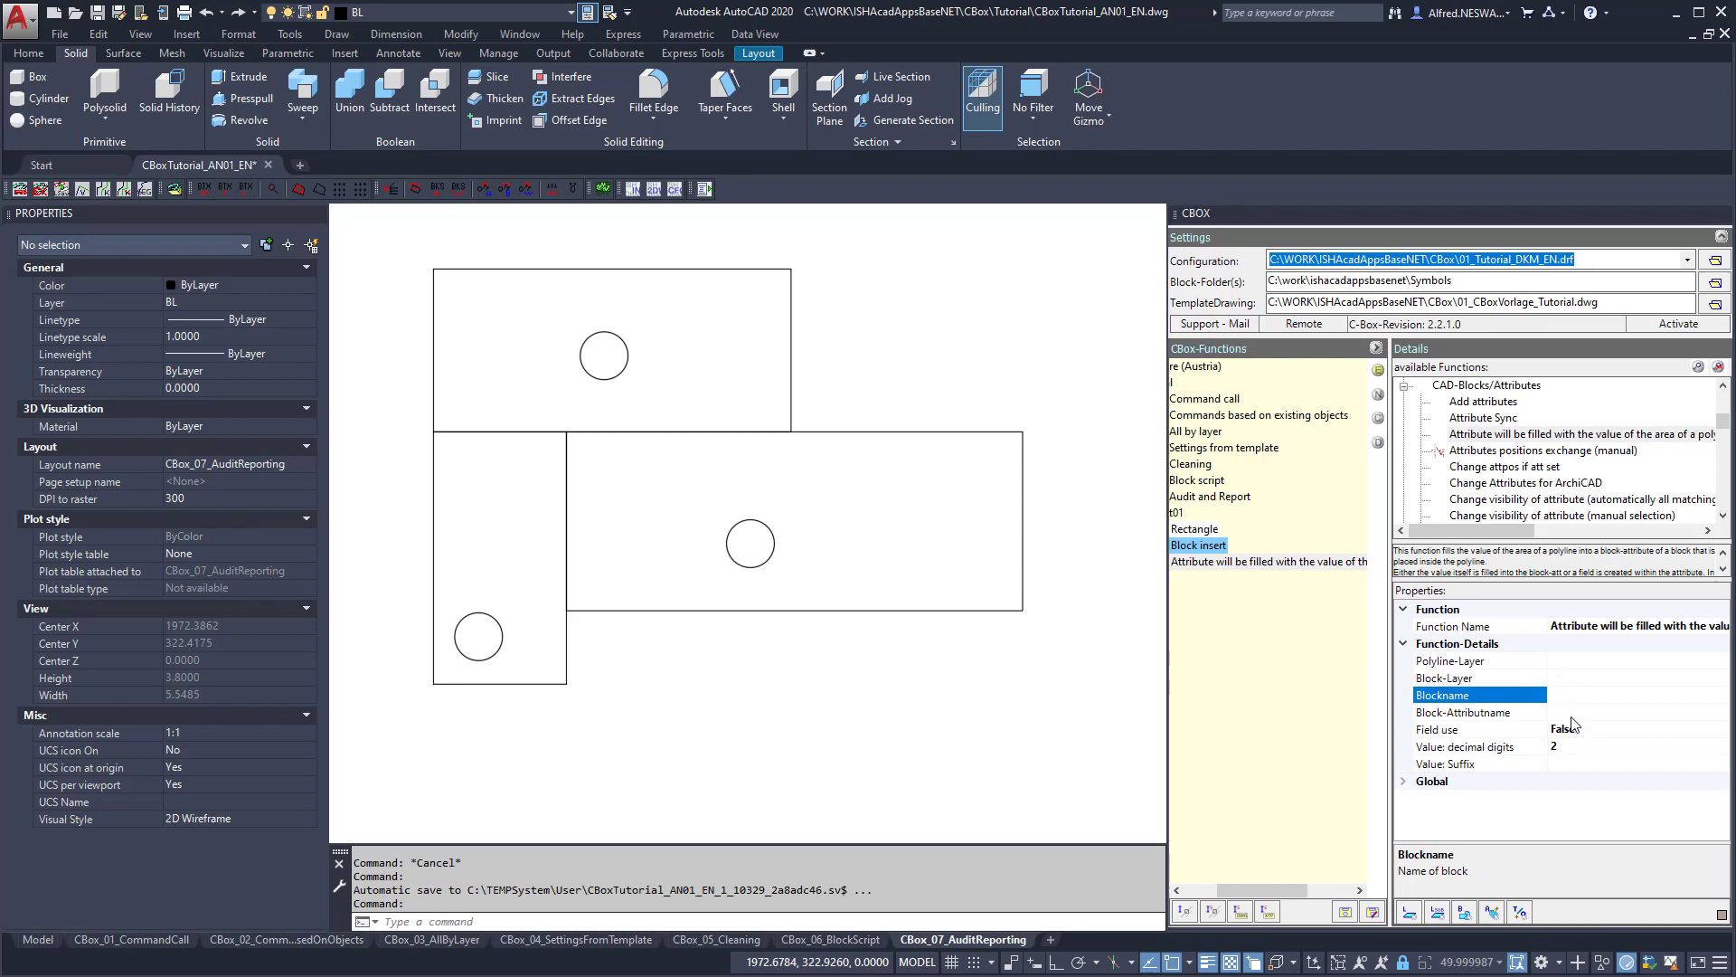
click(1572, 715)
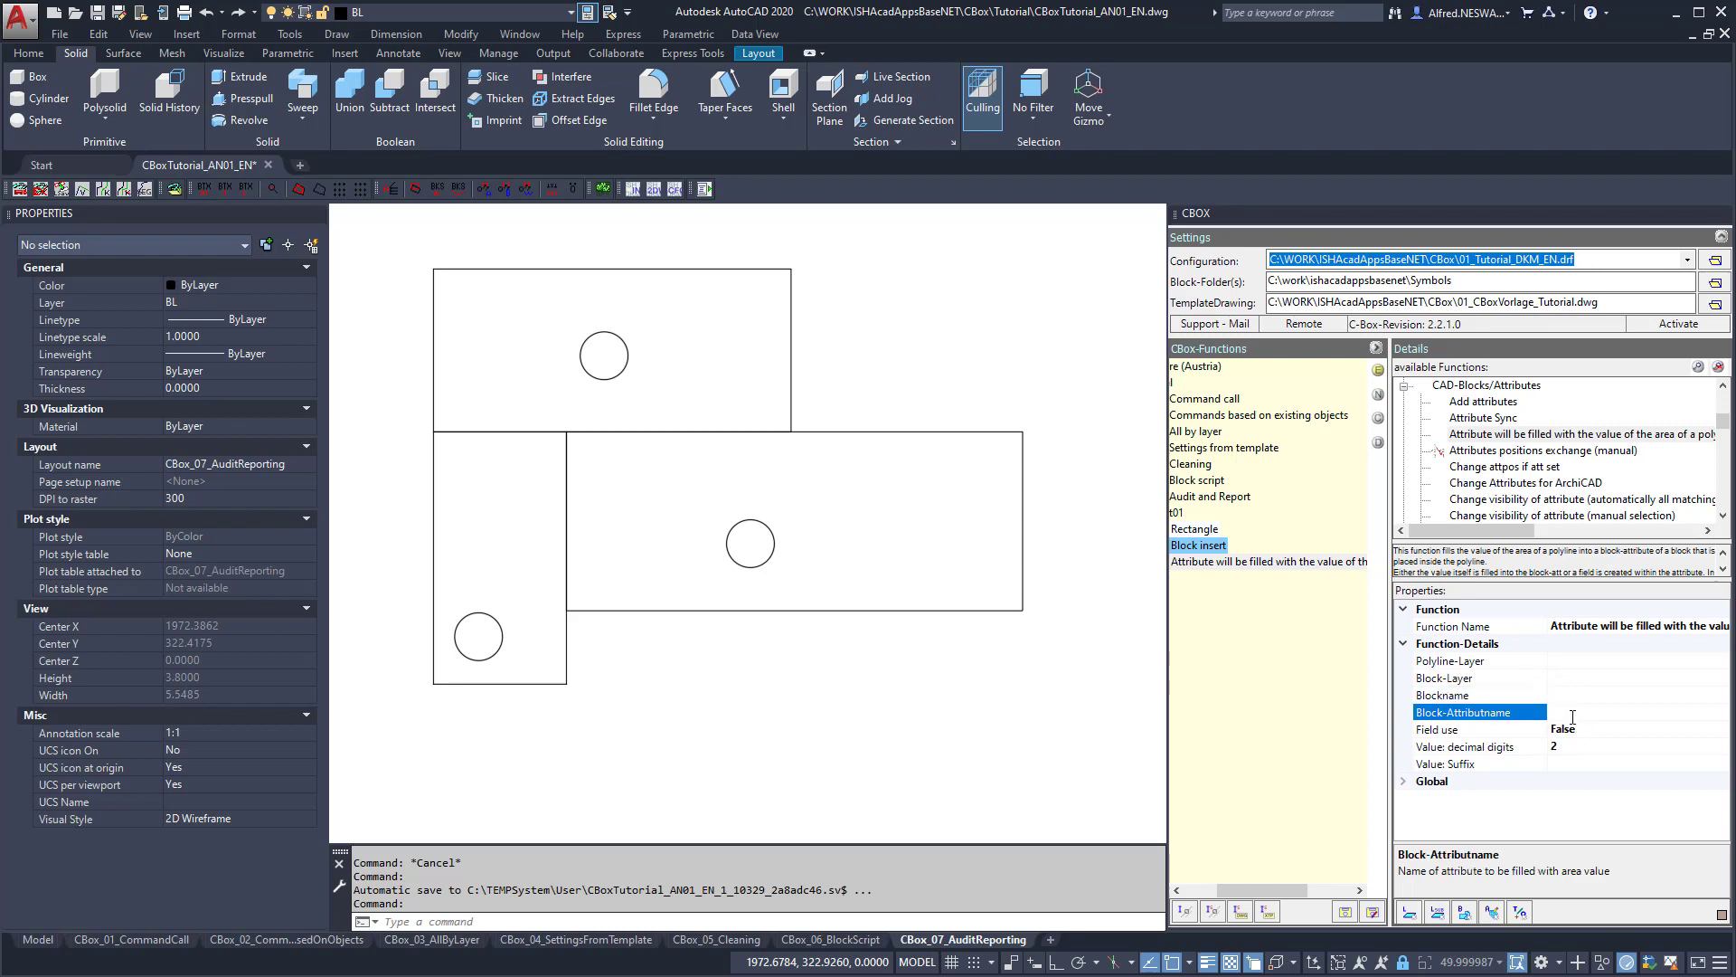
click(1565, 662)
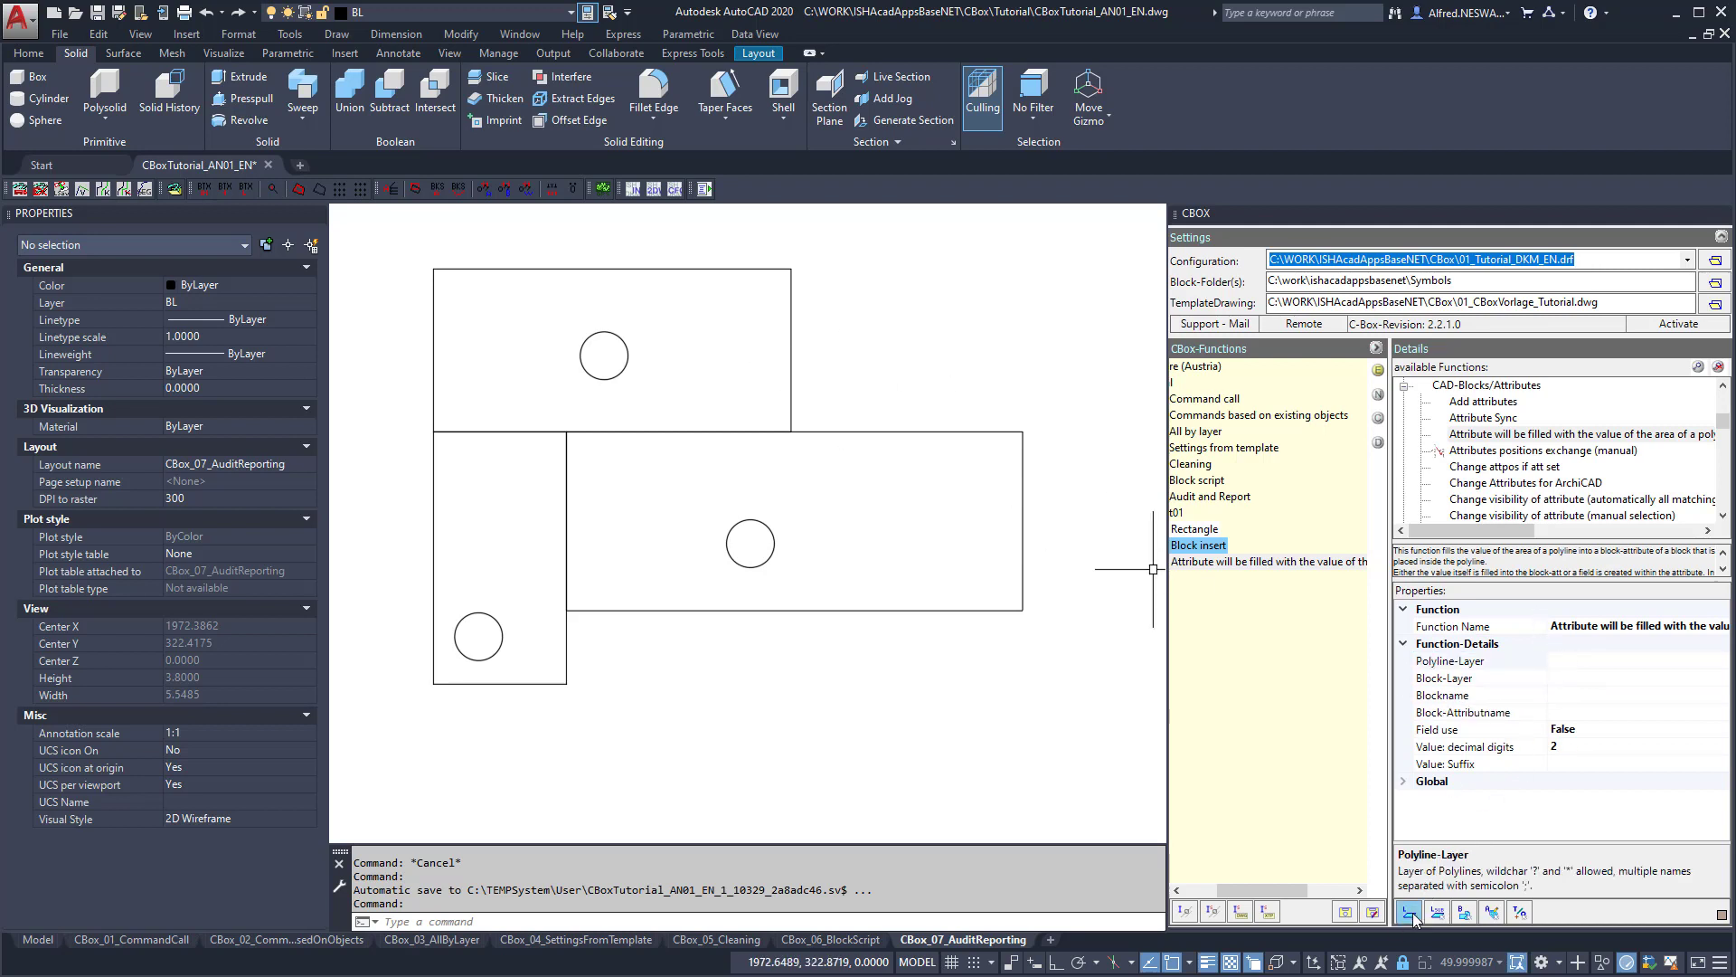
click(1450, 822)
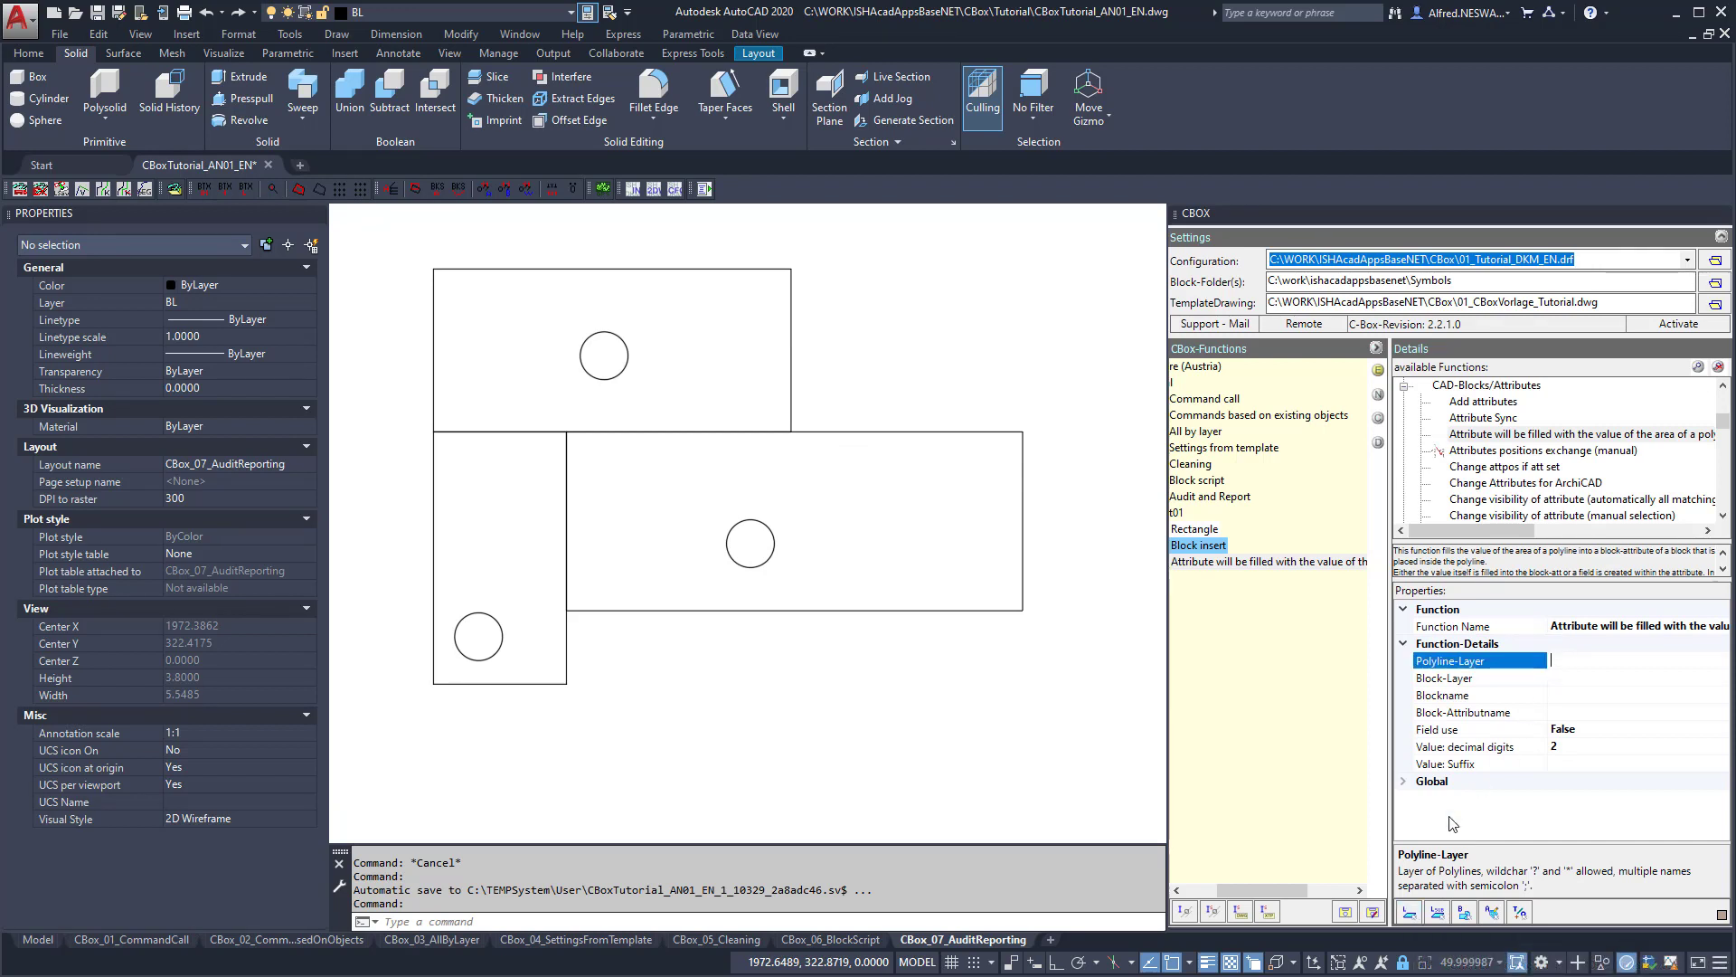
click(1410, 919)
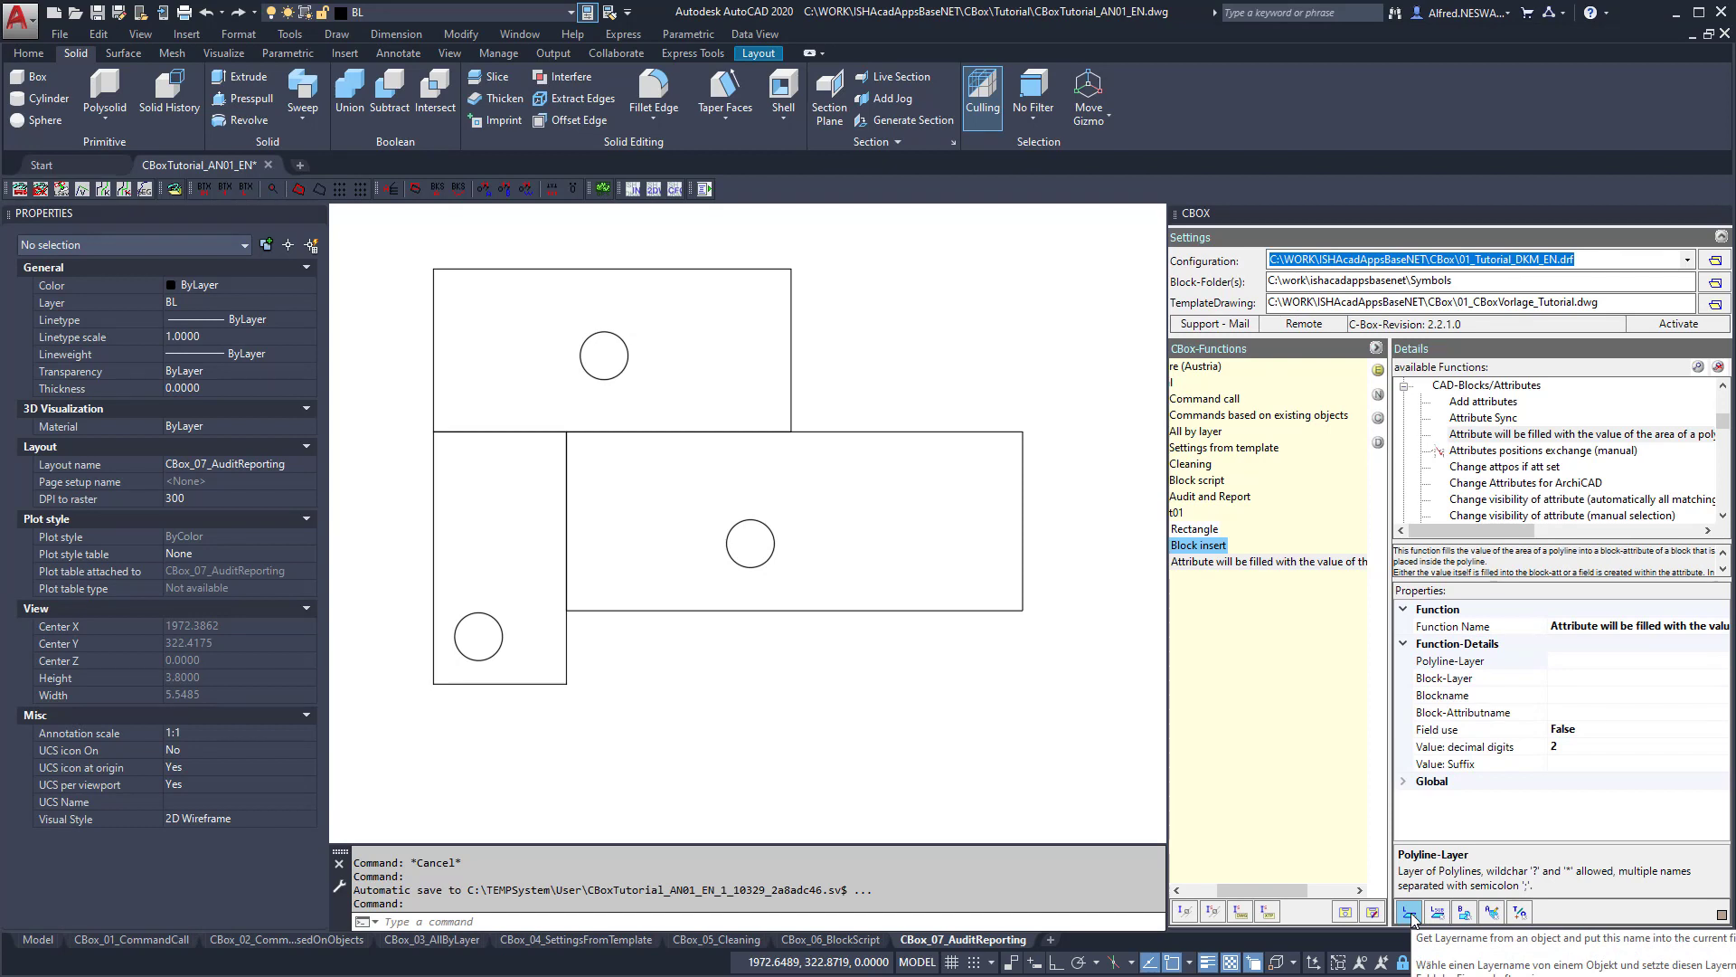
click(1411, 918)
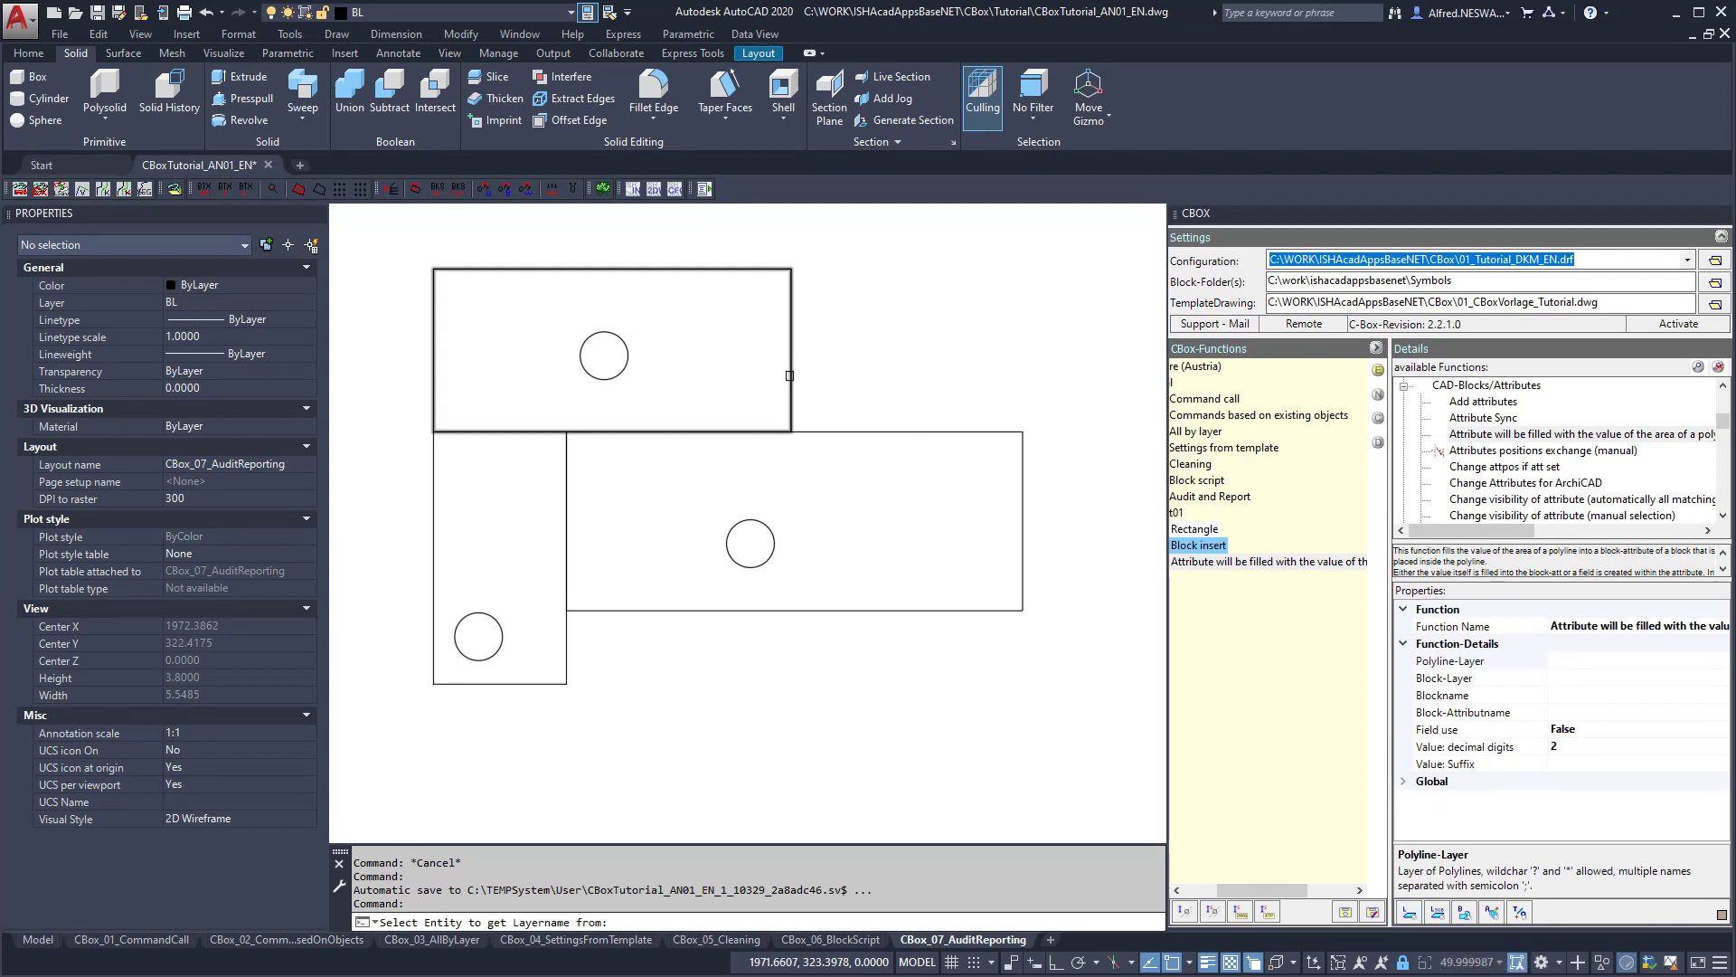
click(790, 376)
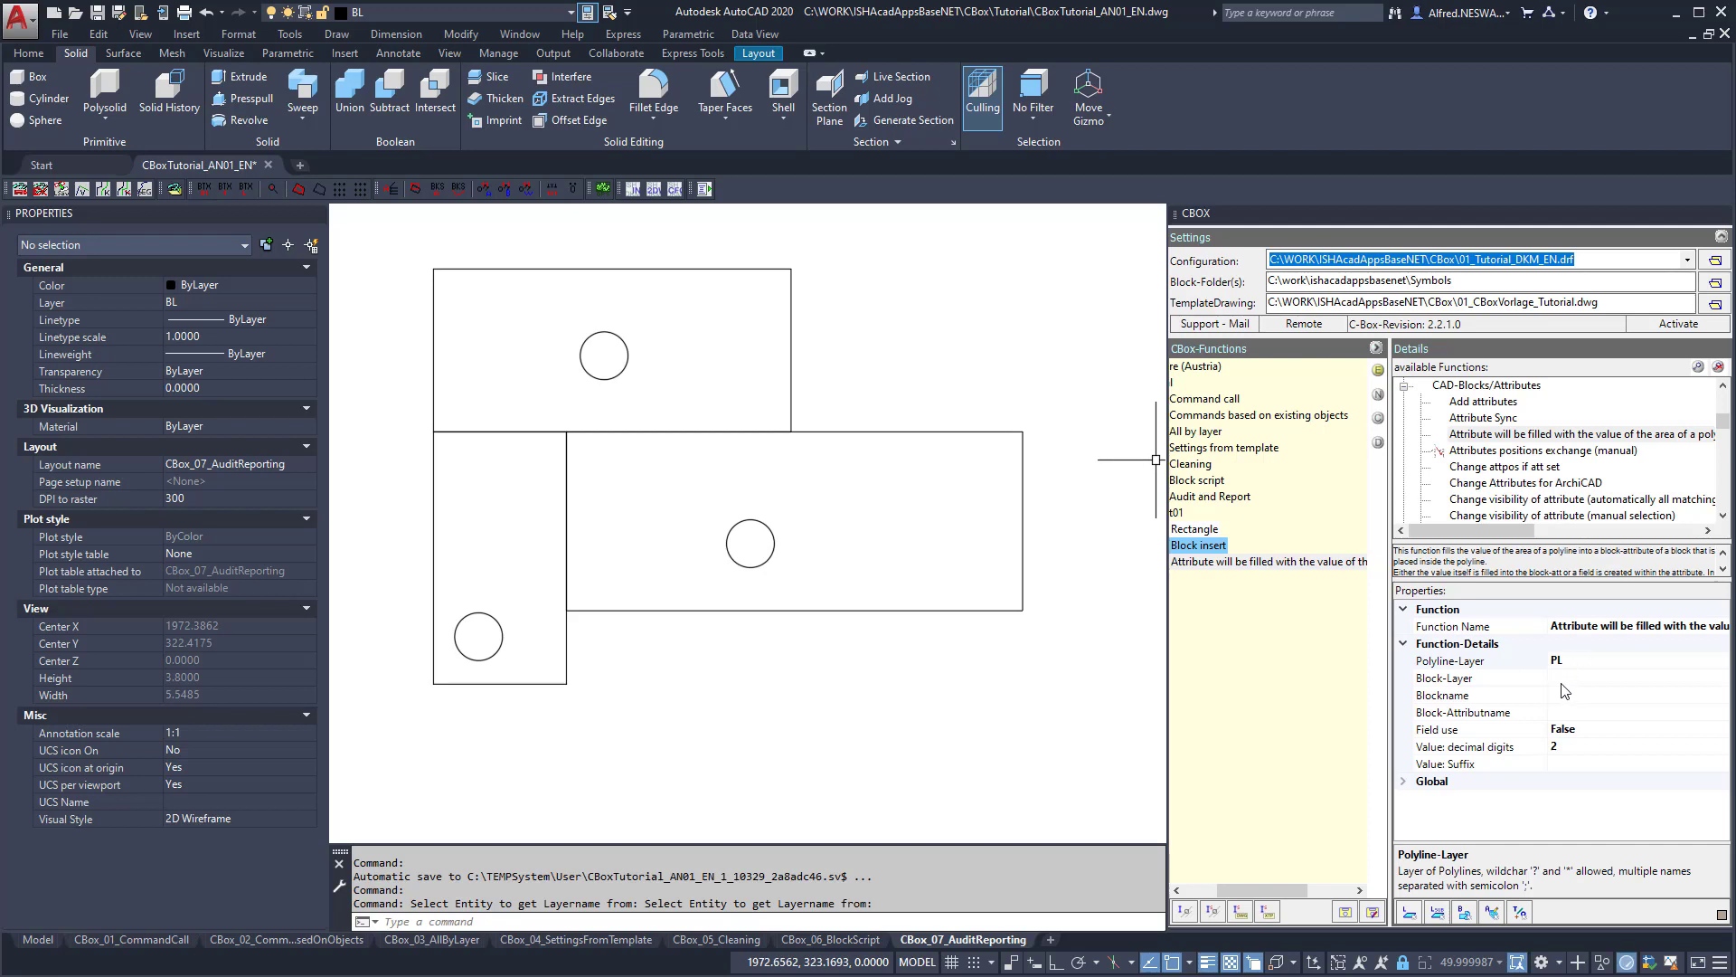
Set the area function's Block-Layer to BL by picking the block in the wide rectangle, and open its Blockname for editing.
click(1561, 678)
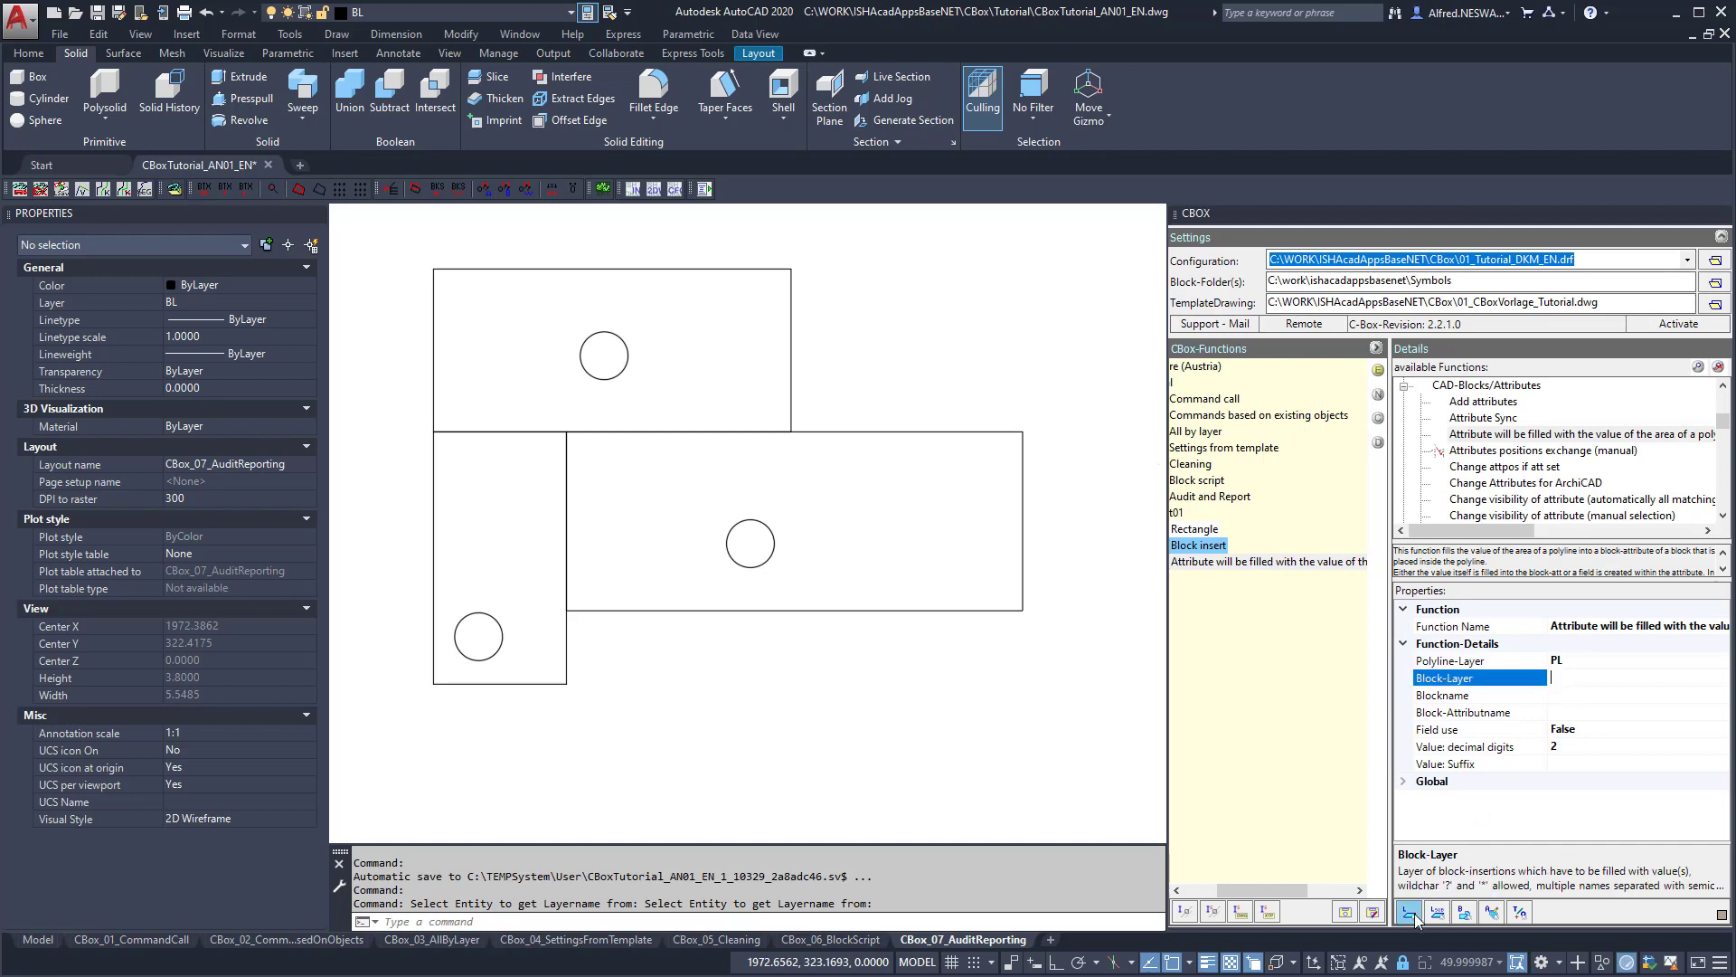
click(772, 530)
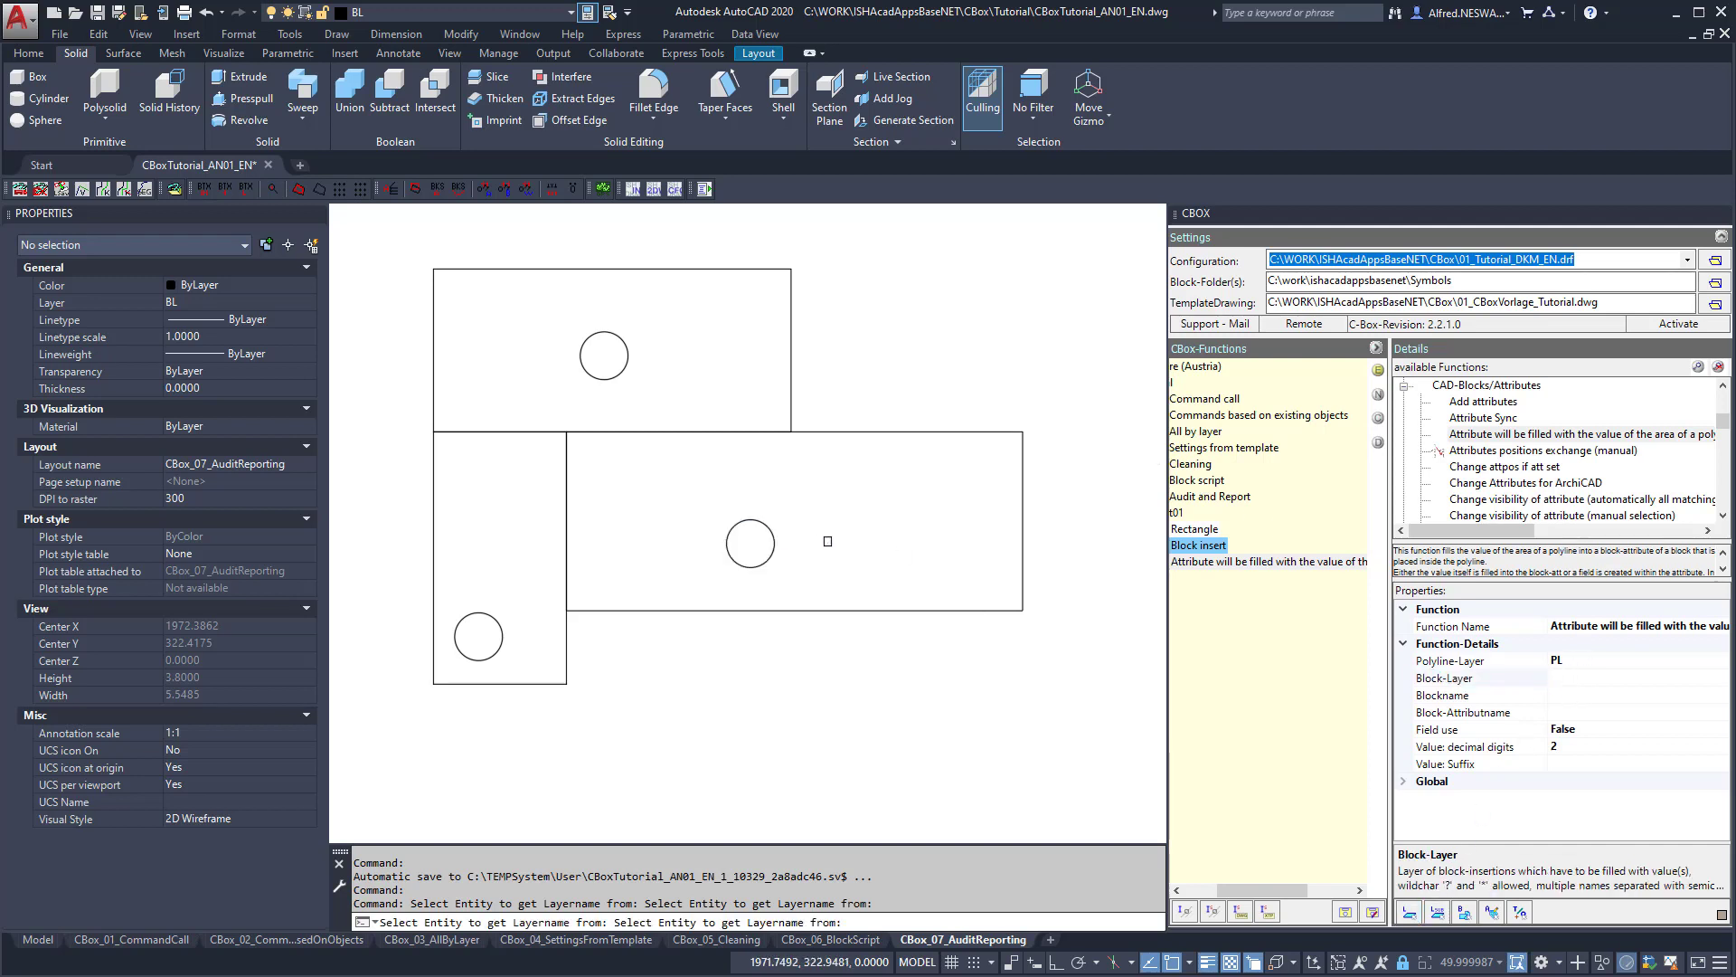
click(1591, 677)
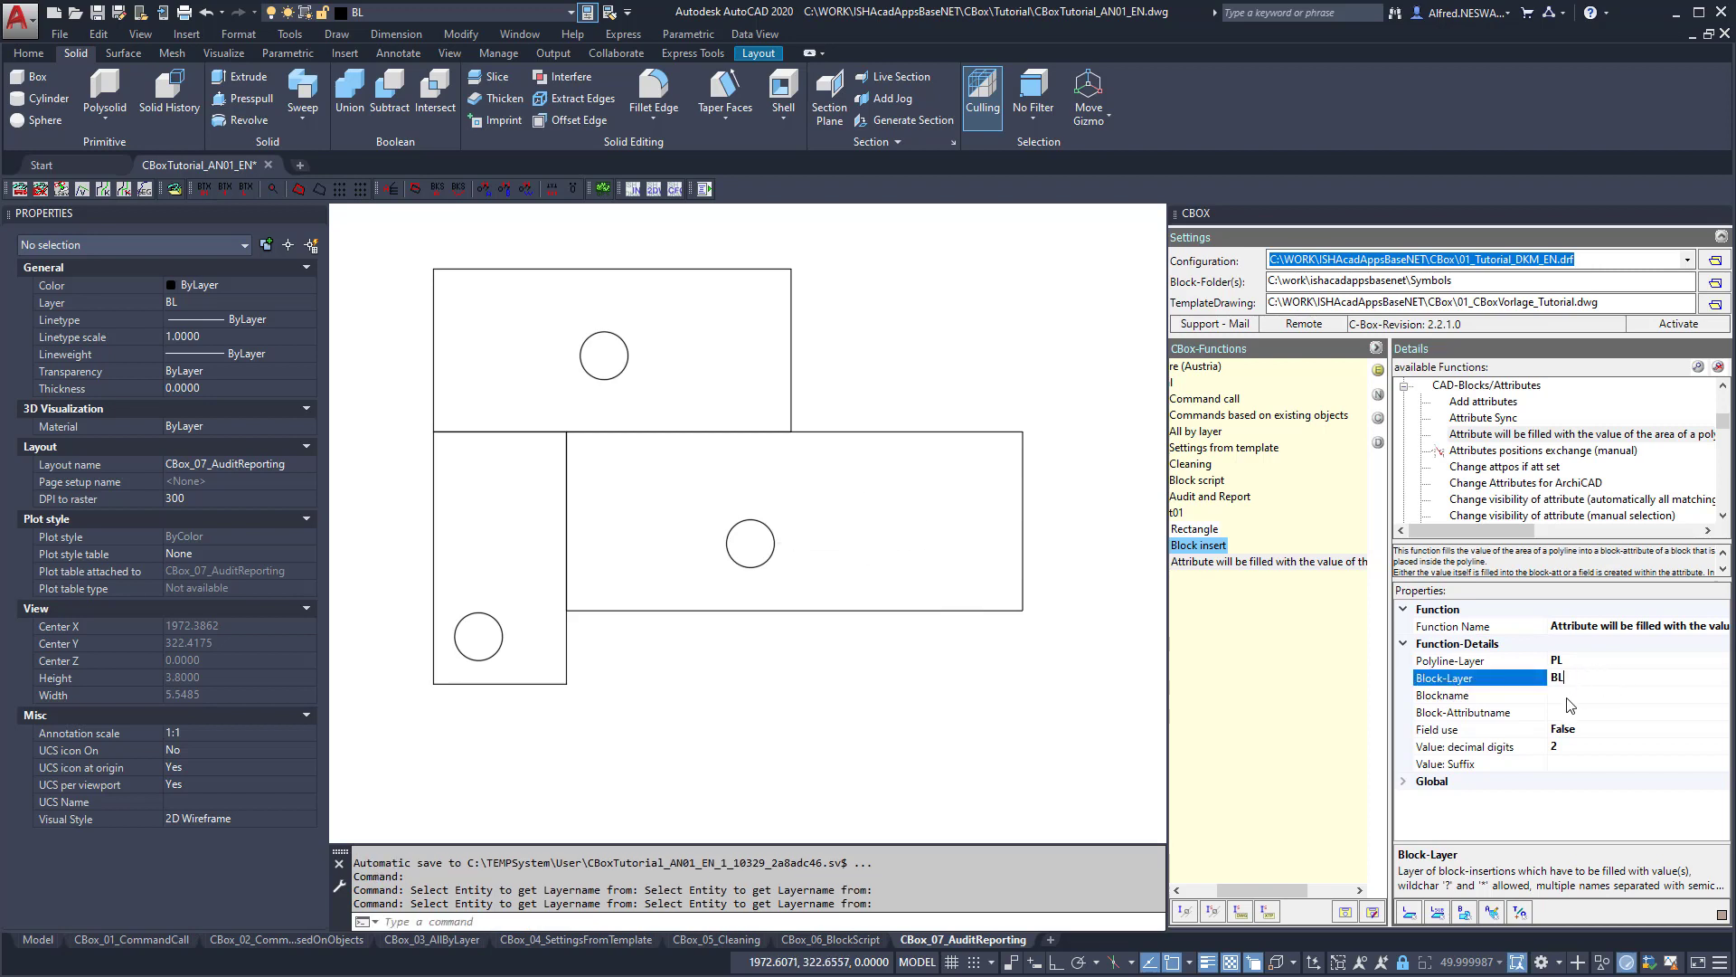
click(1568, 695)
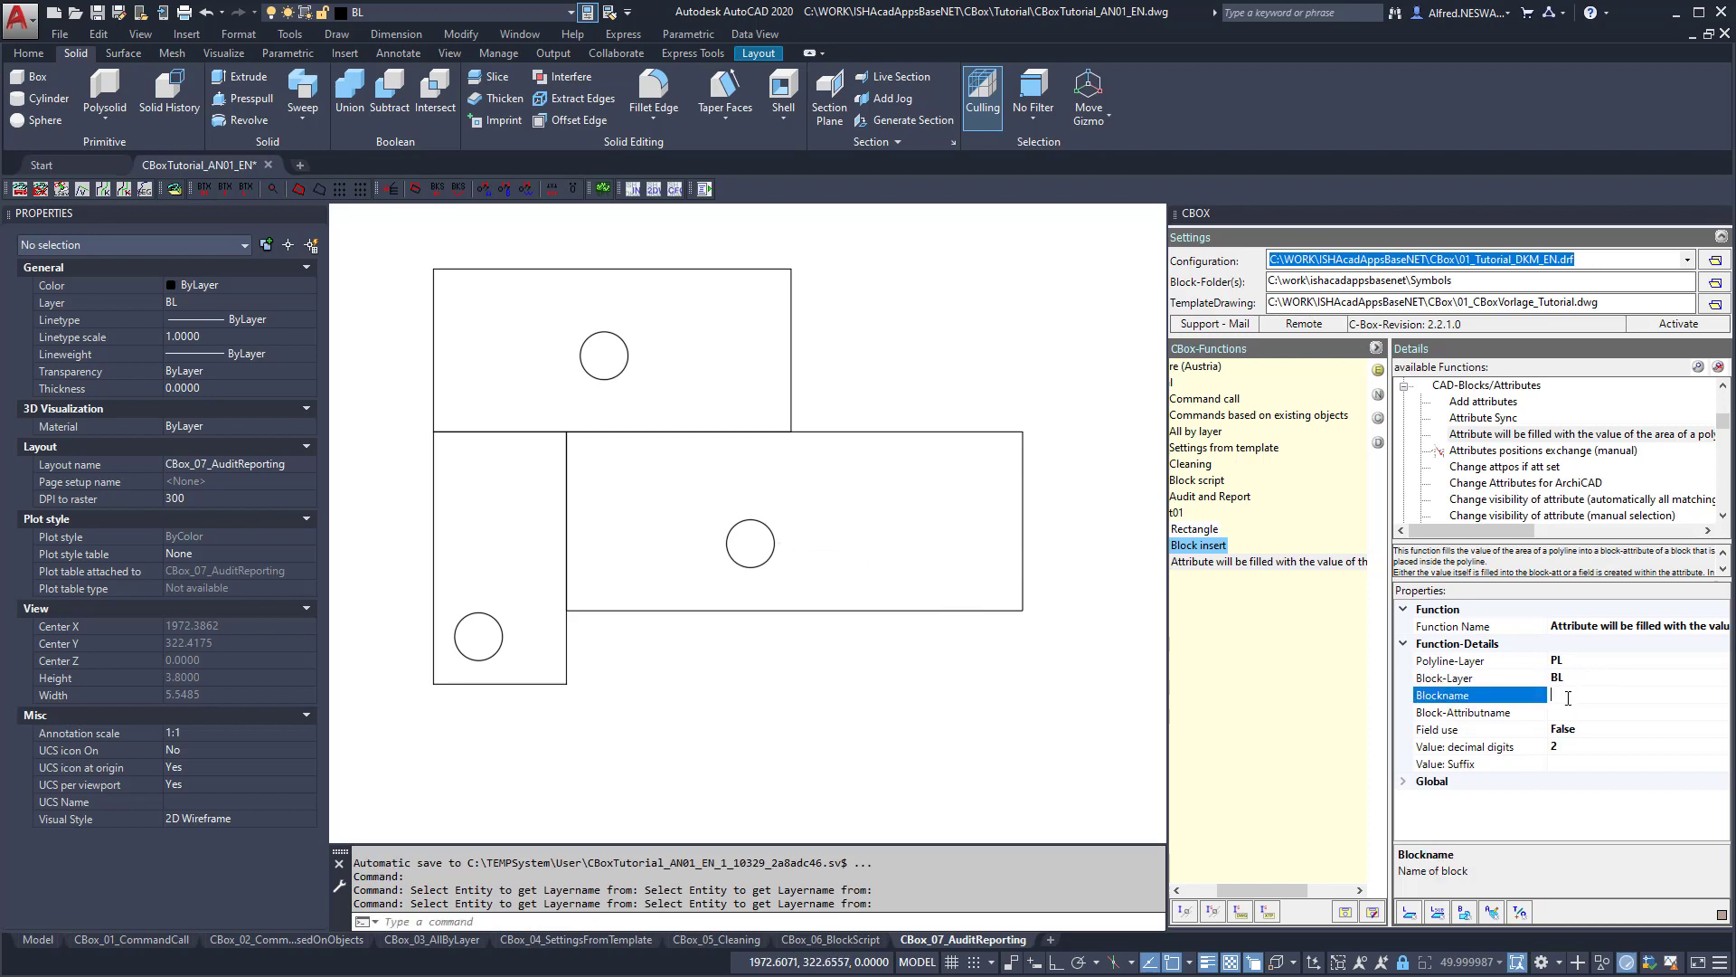
Set the area function's Blockname to HMK13 by picking the block in the wide rectangle, and open its Block-Attributname for editing.
click(1466, 911)
click(768, 526)
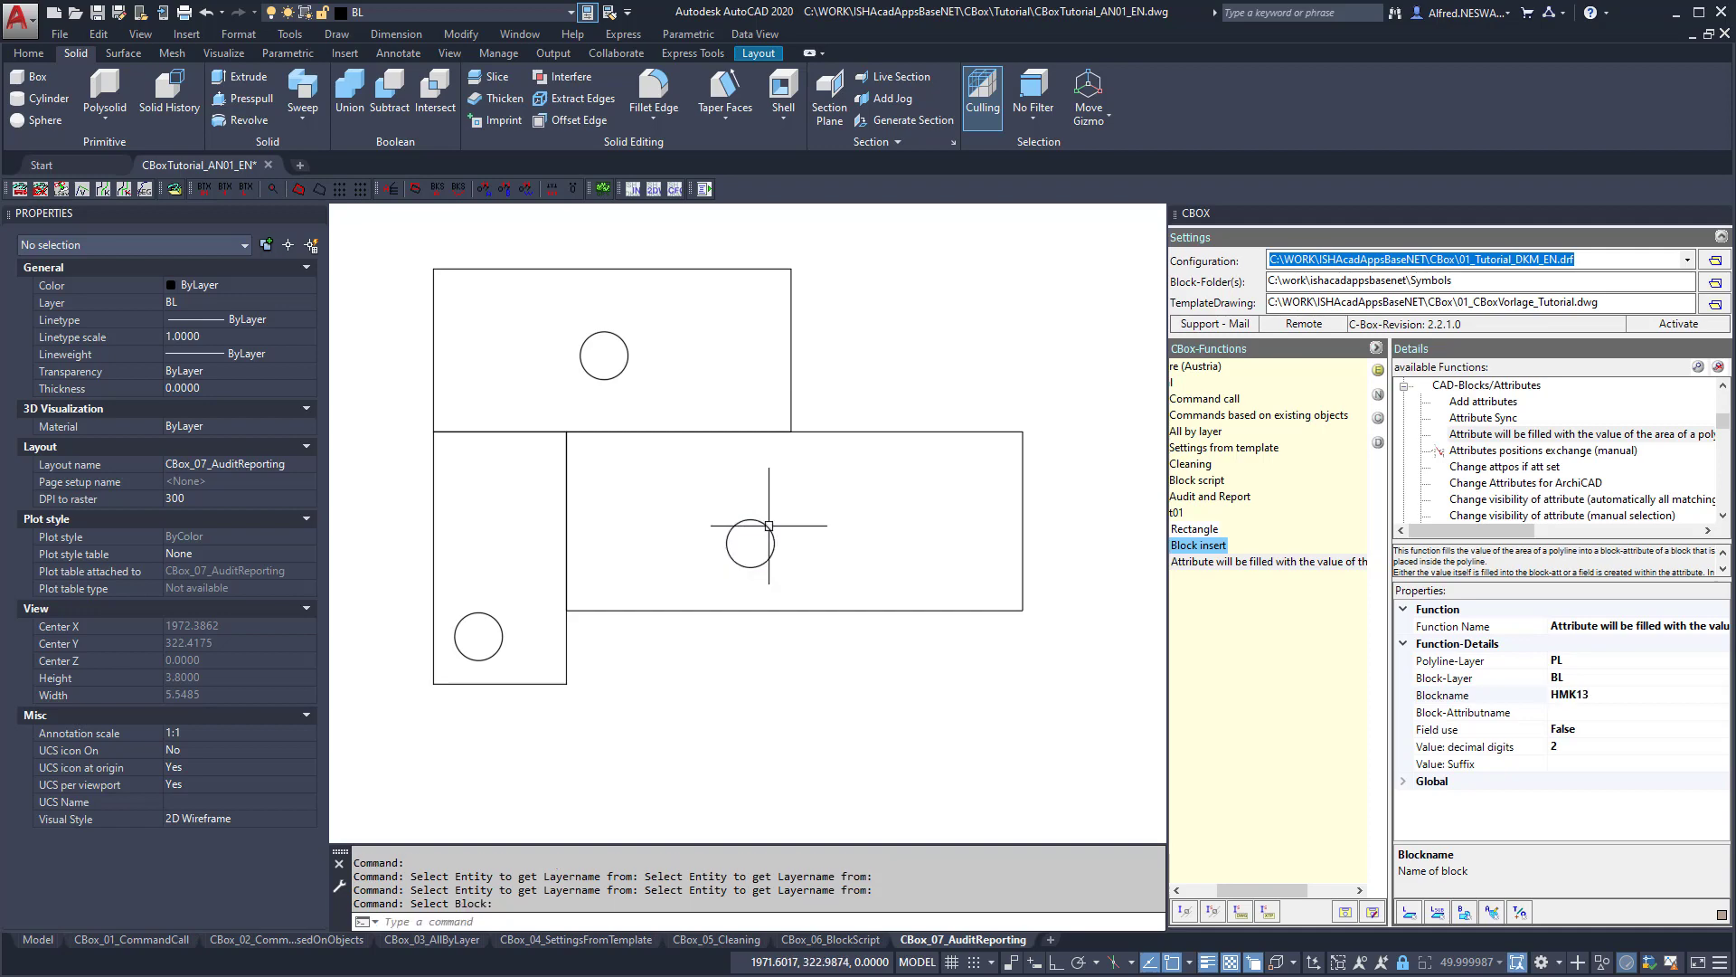
click(1572, 712)
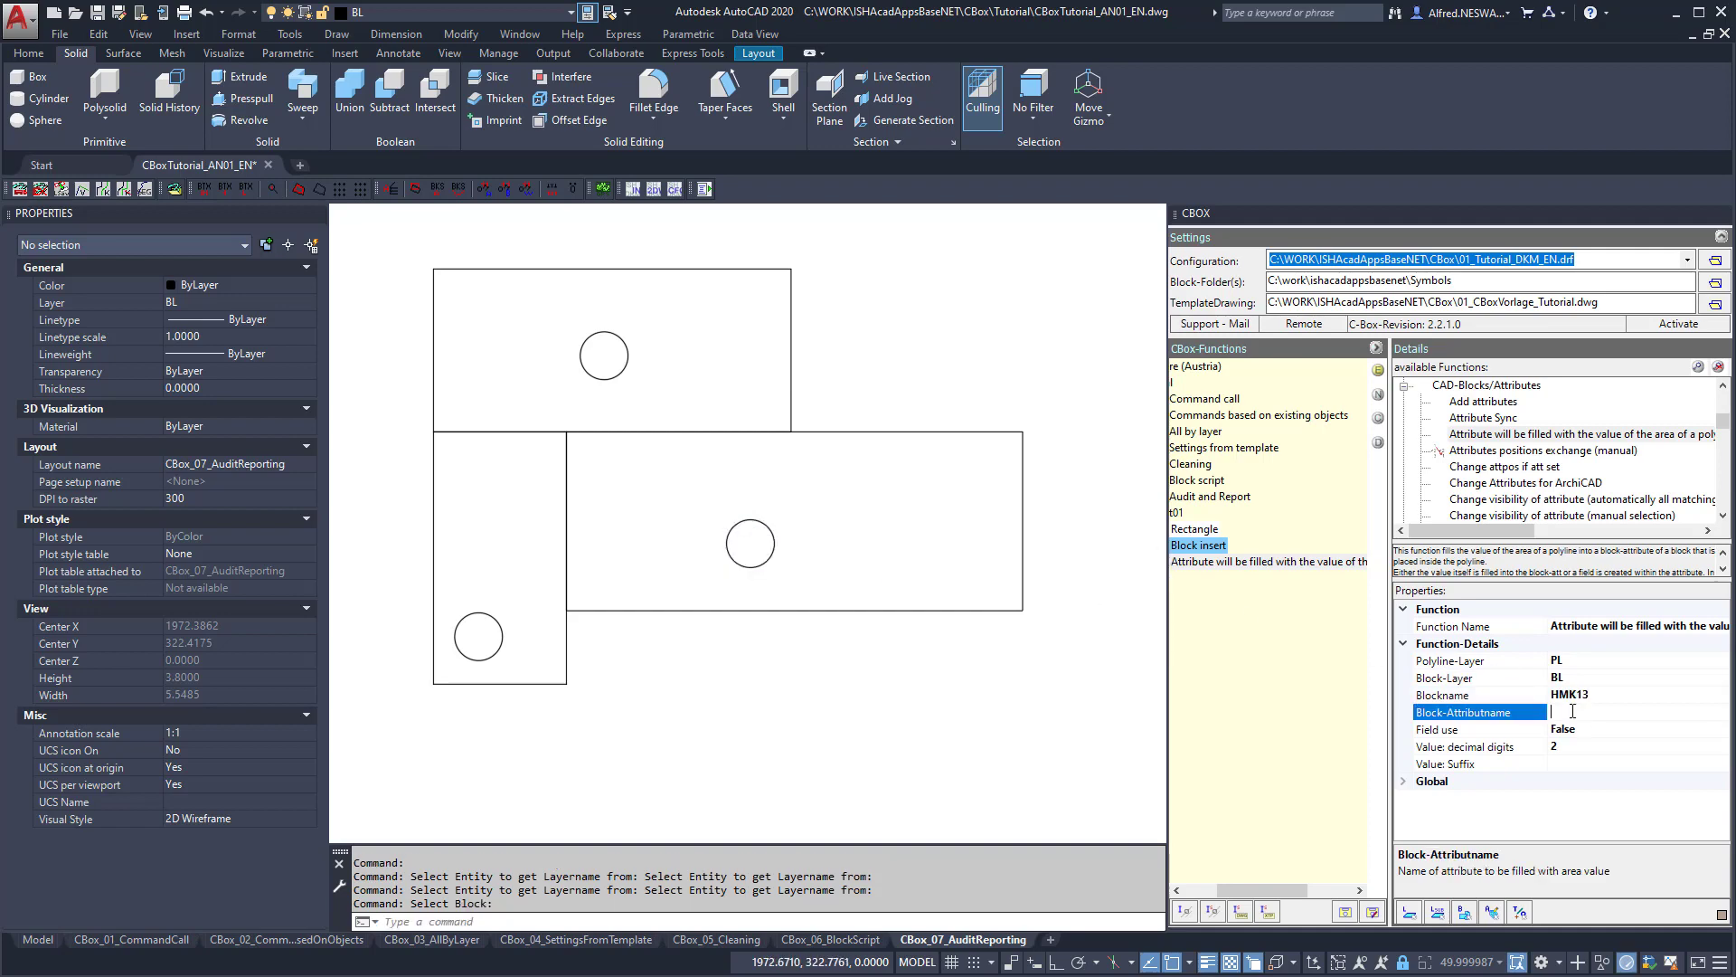
Enter XCCC as the BEZ attribute of the block in the wide rectangle and deselect the block.
click(754, 520)
click(187, 712)
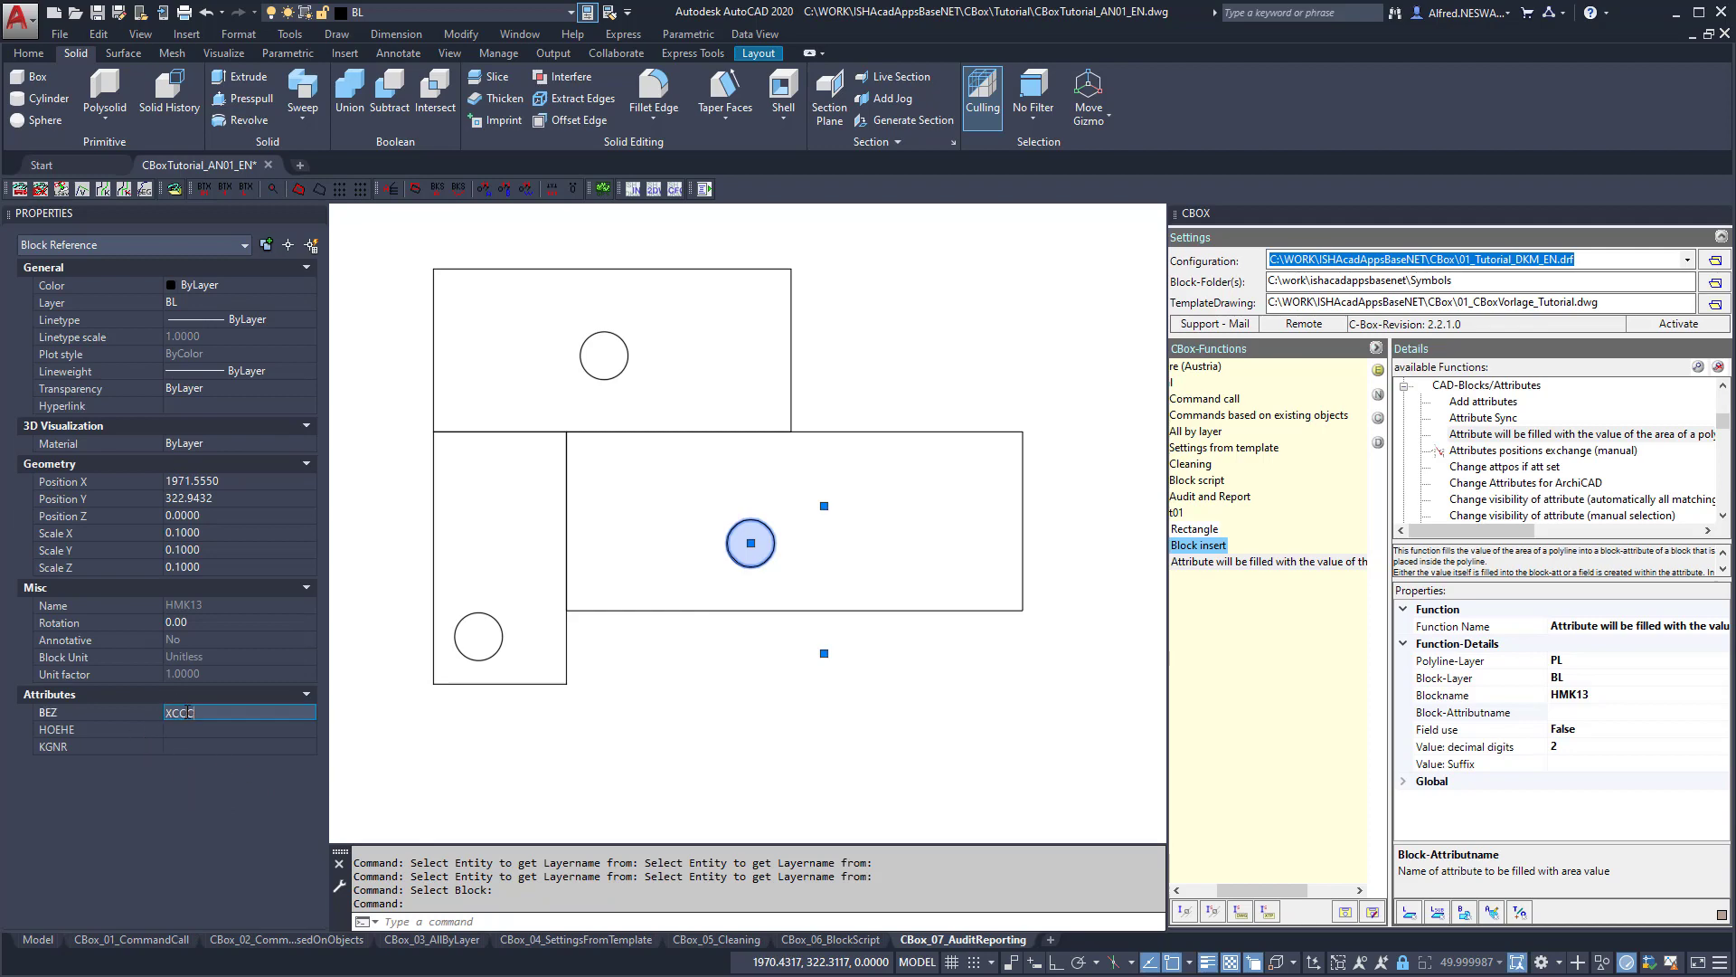
key(Return)
key(Escape)
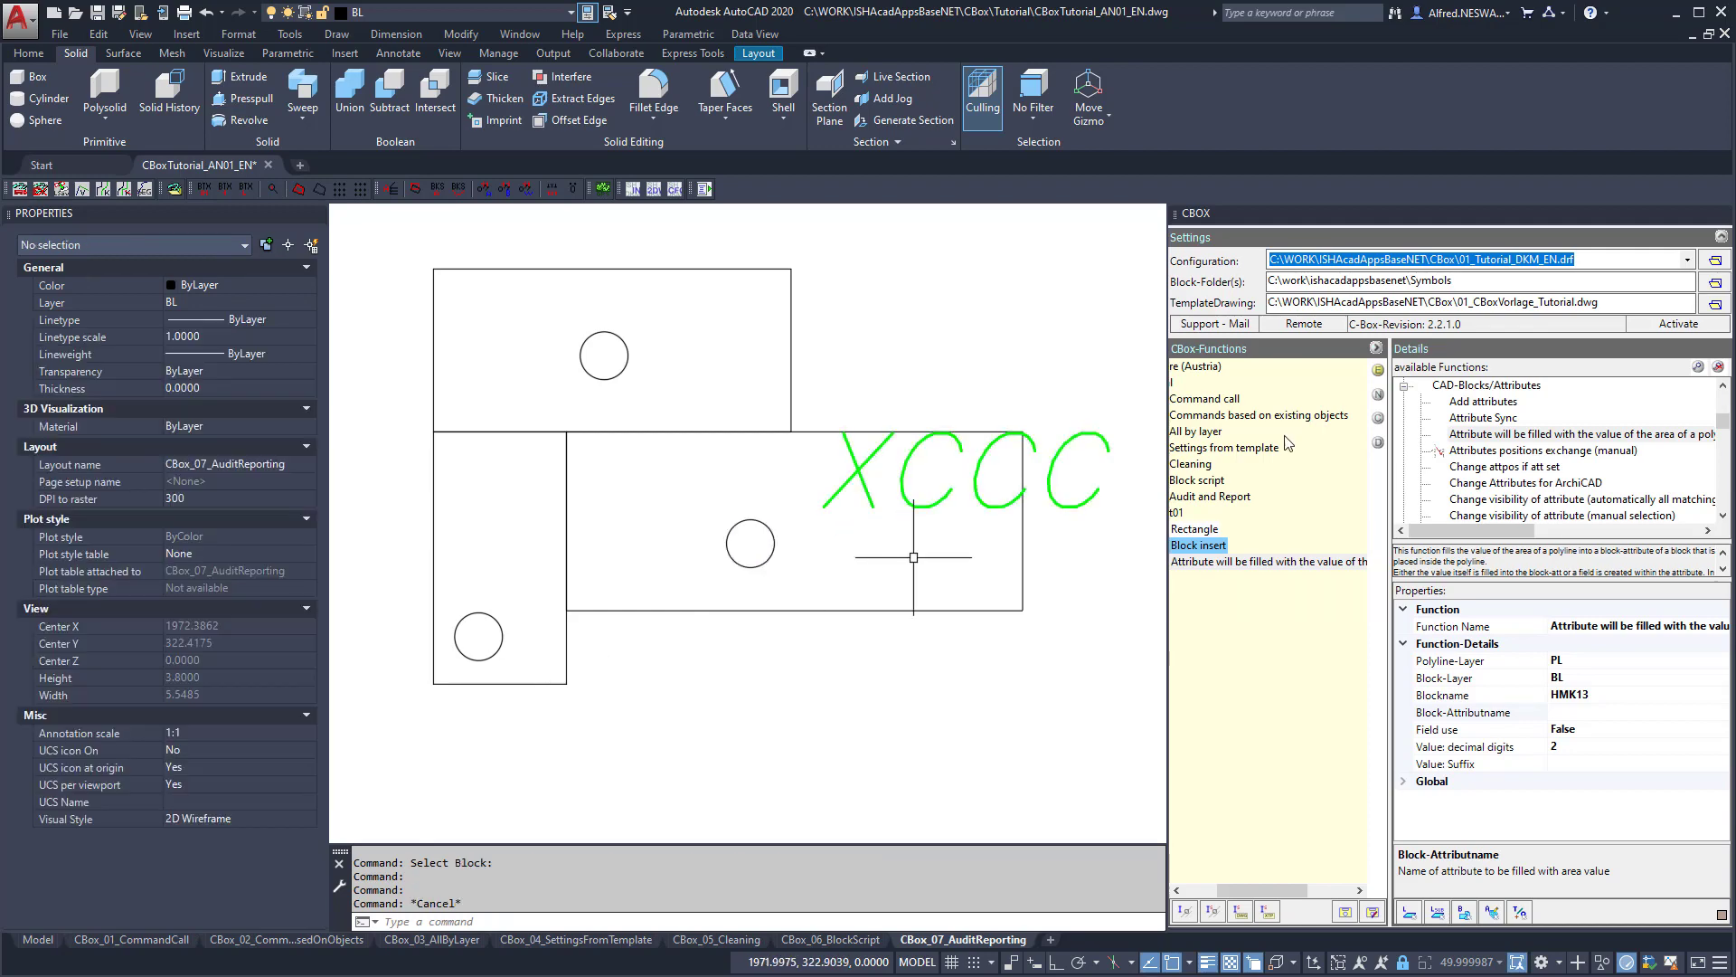
Set the area function's Block-Attributname to BEZ by picking the XCCC attribute text in the drawing.
click(1561, 713)
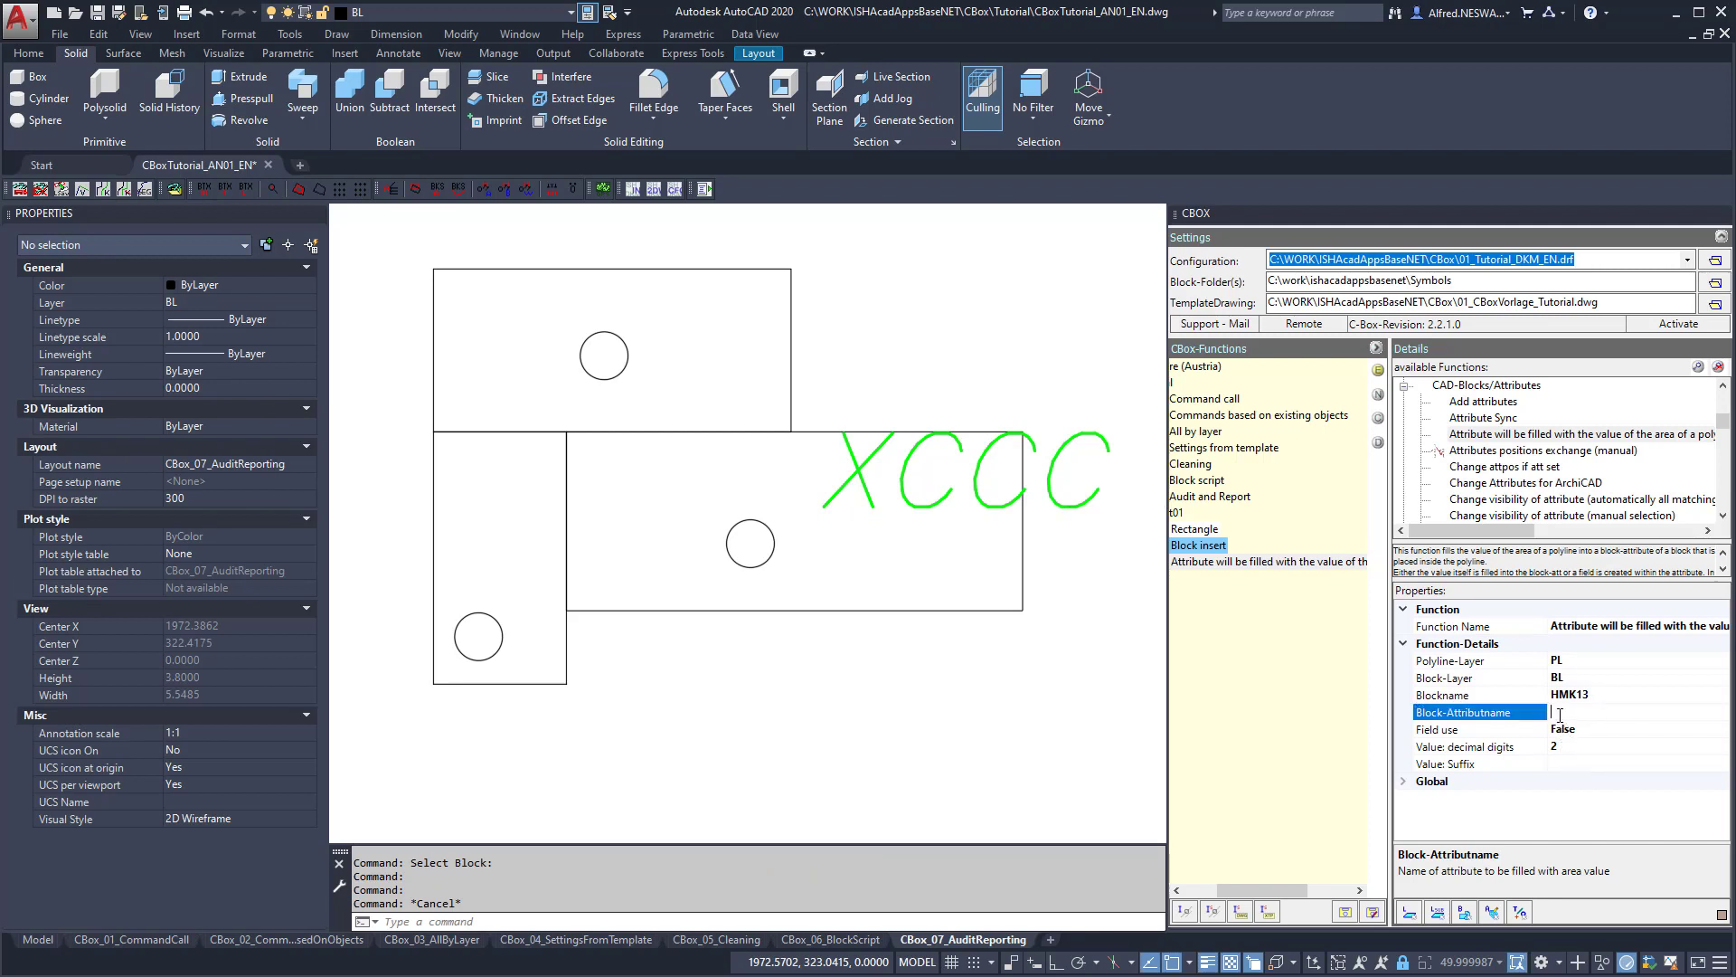
click(1494, 917)
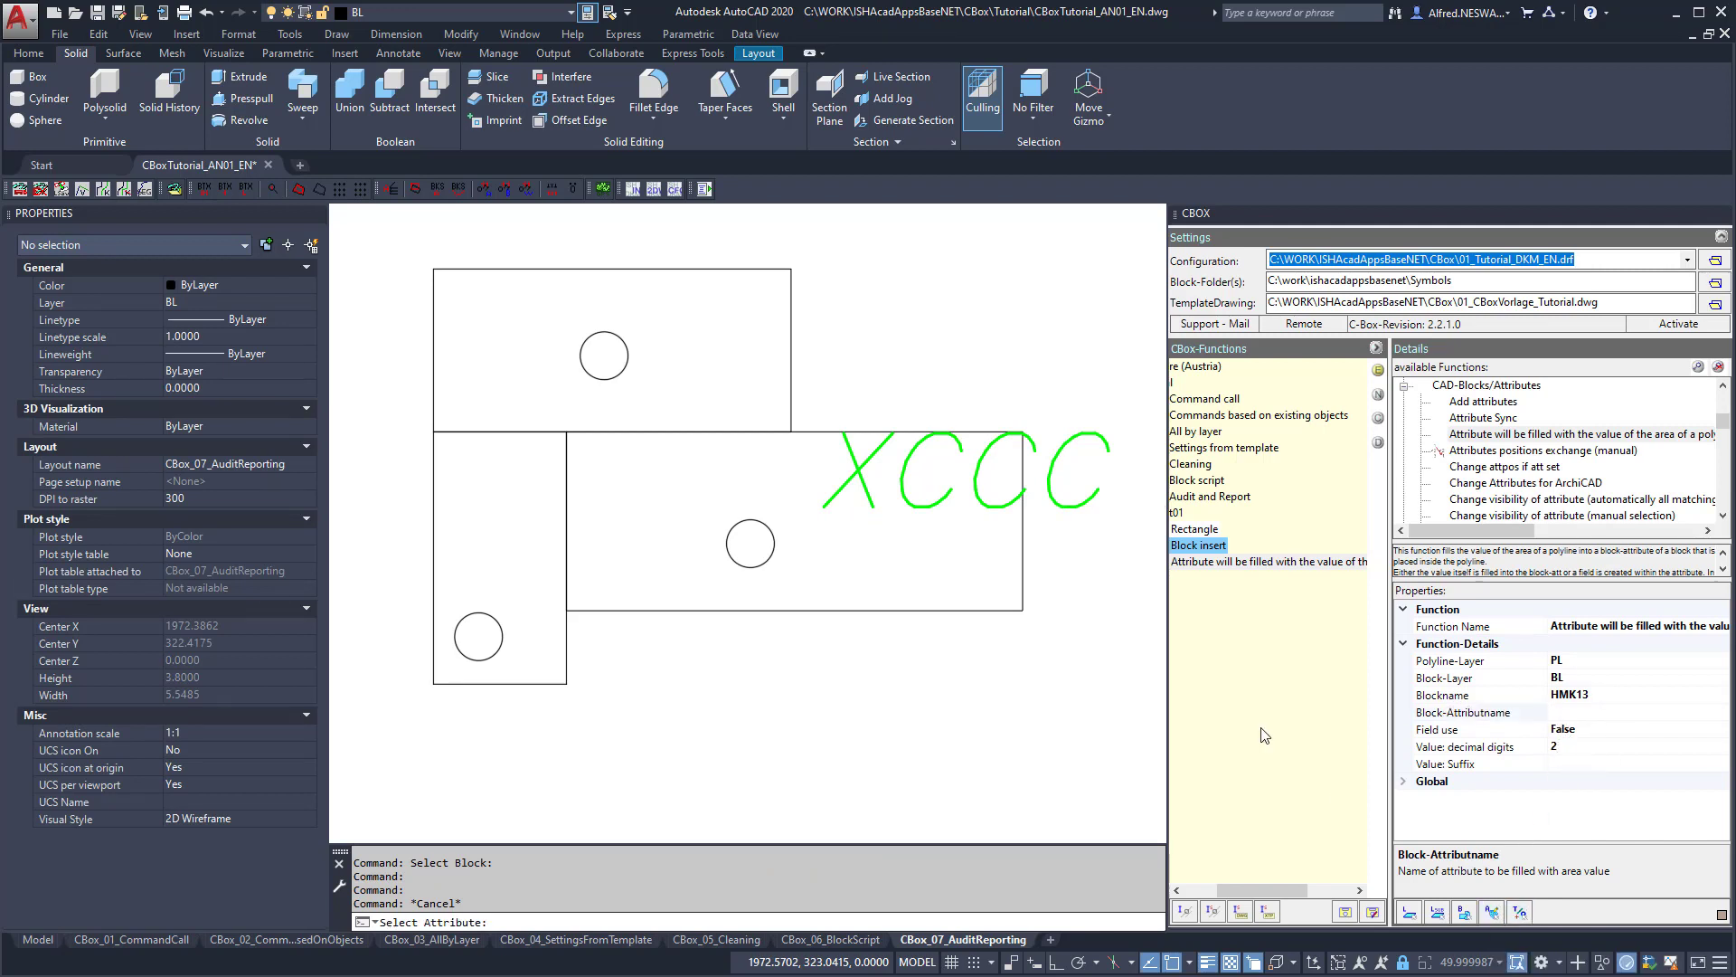
click(857, 471)
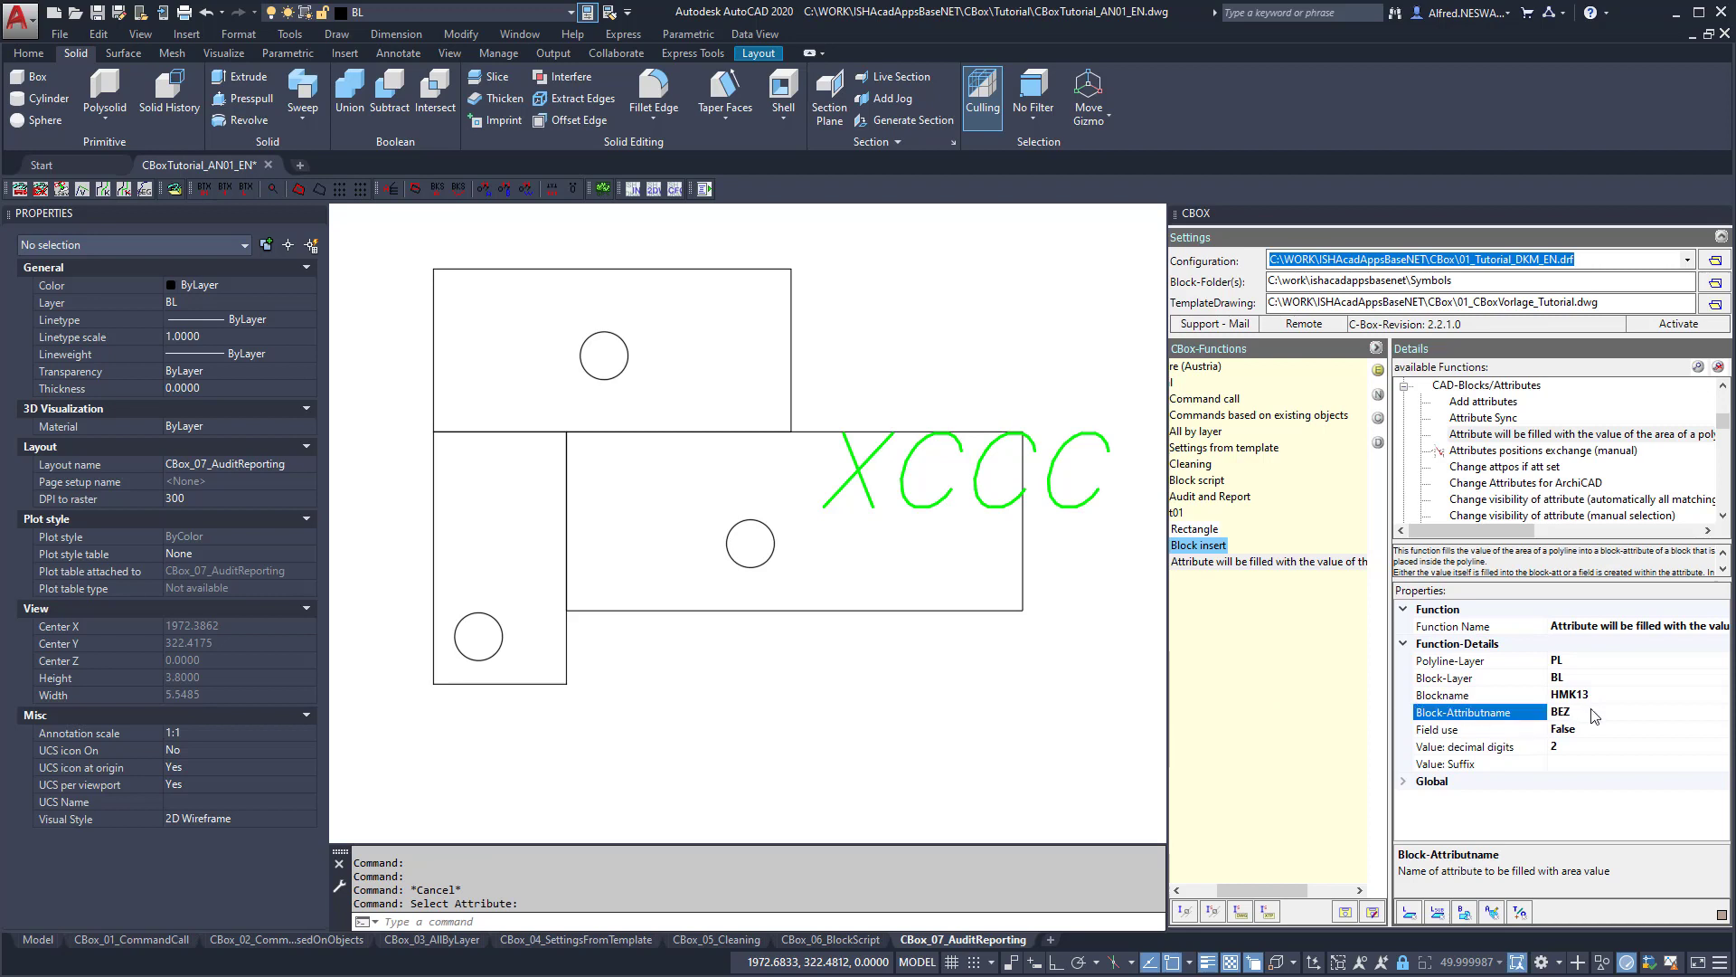
Review the area function's decimal digits, suffix and field use settings, and run the function from the Test01 group.
click(1572, 746)
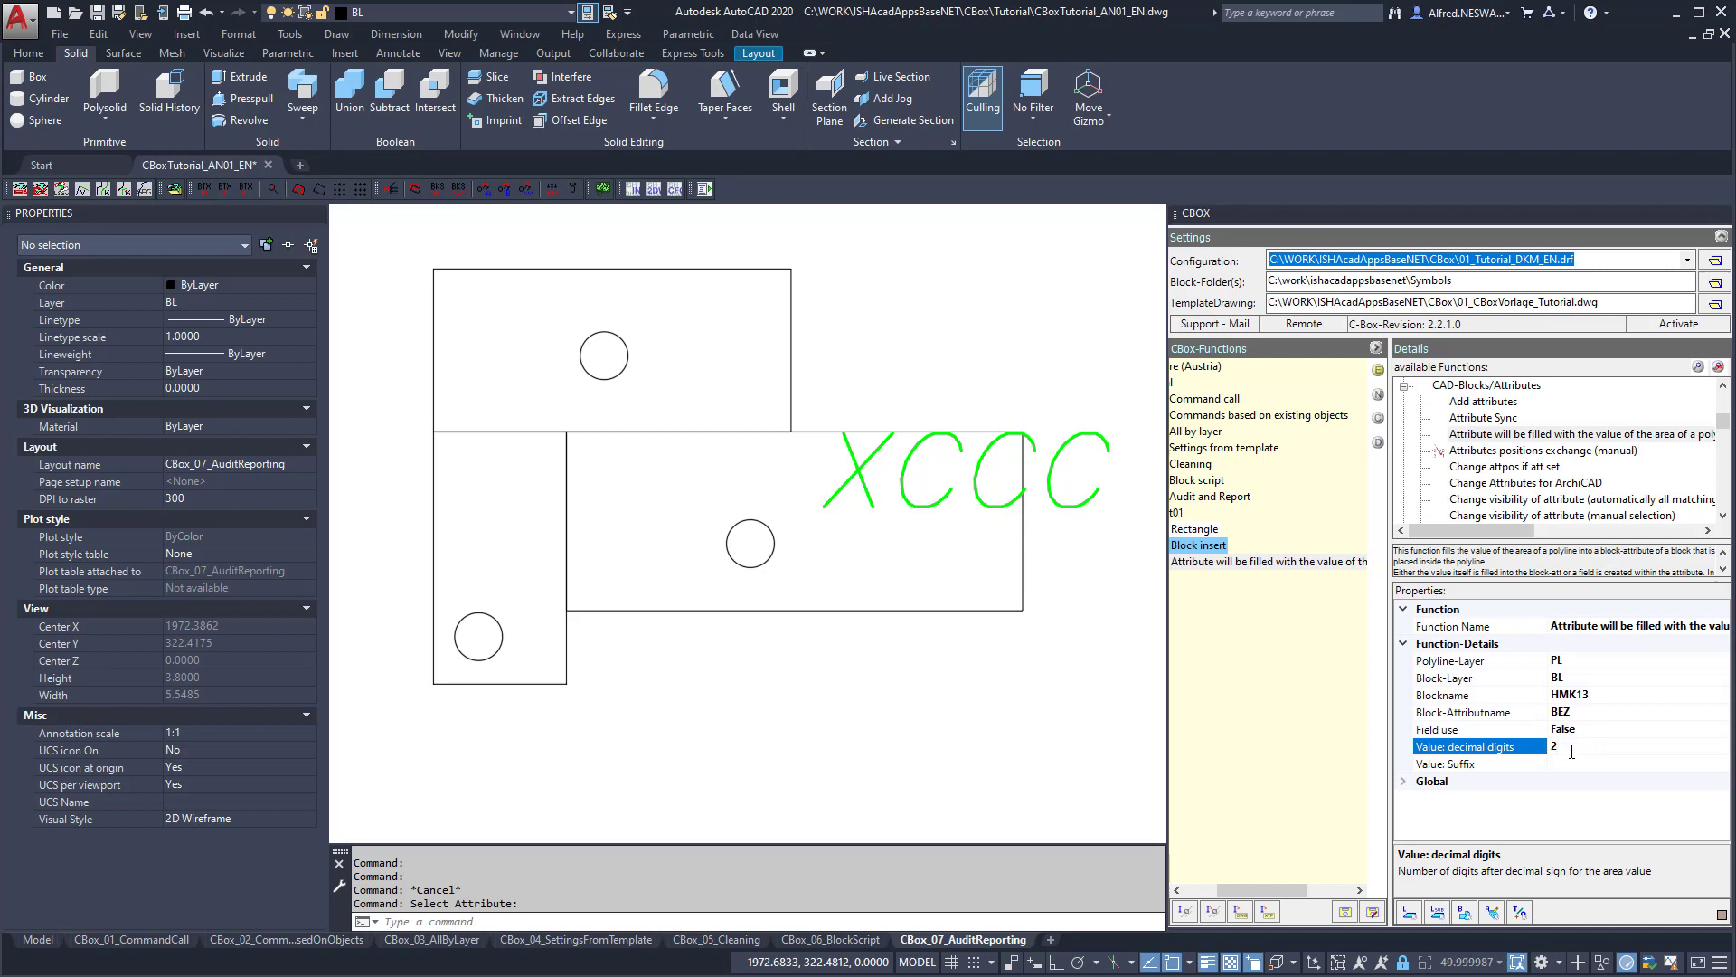
click(1572, 758)
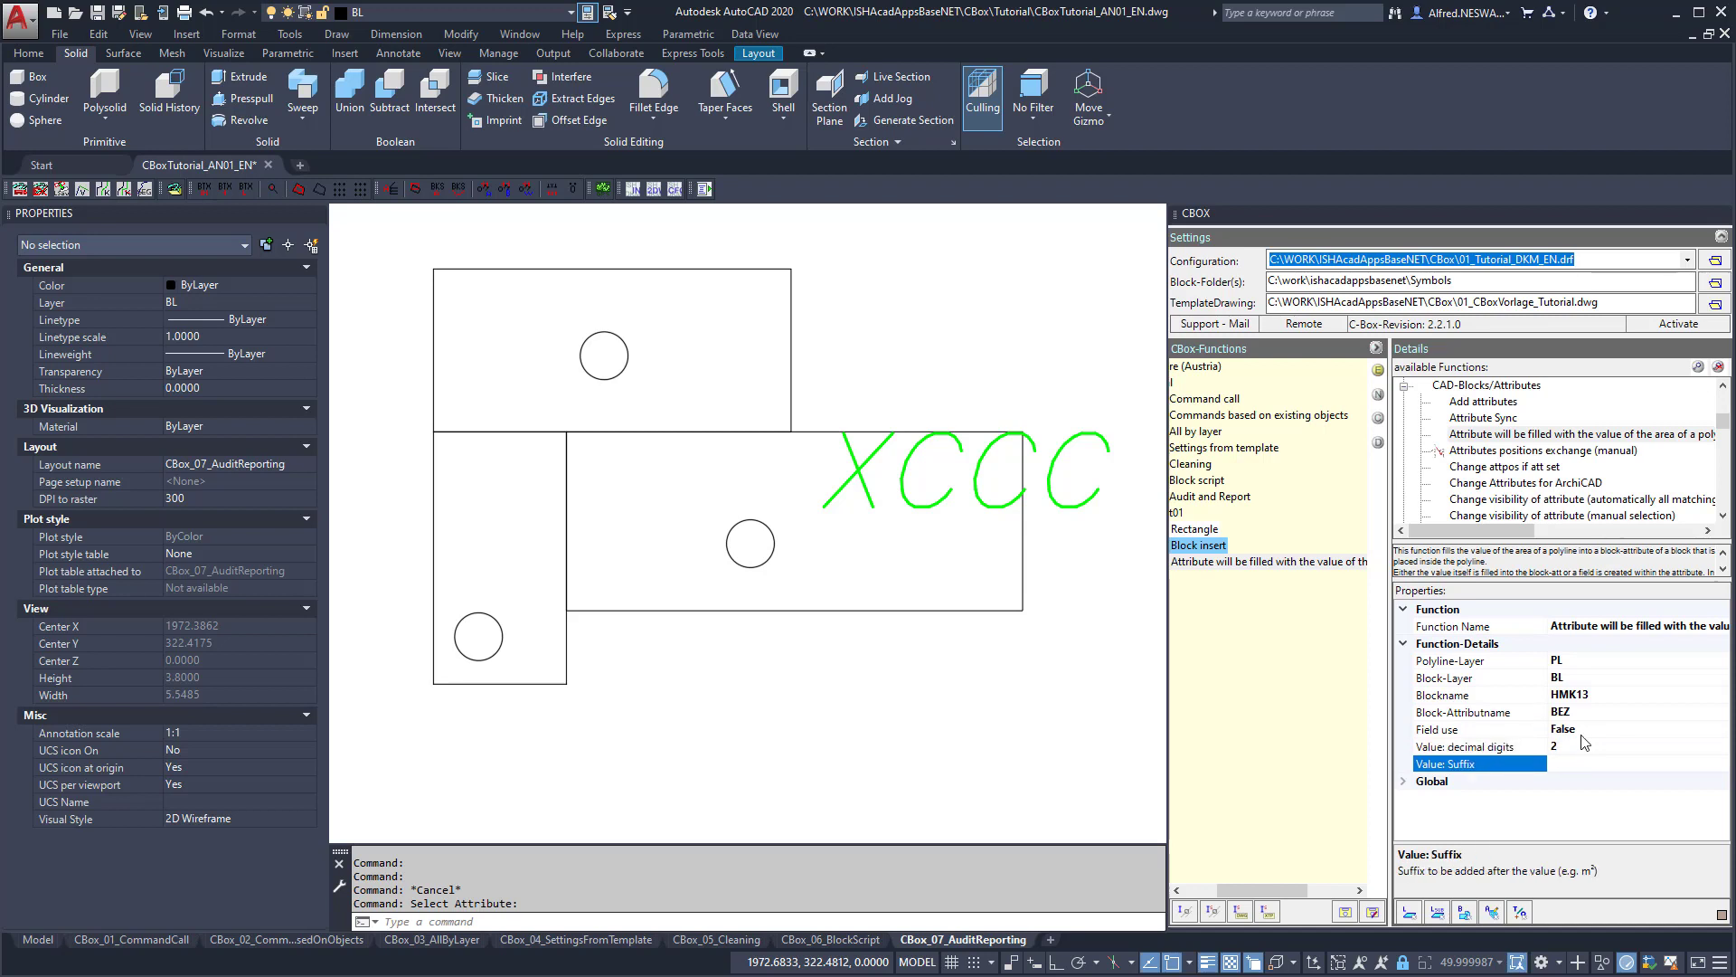
click(1591, 728)
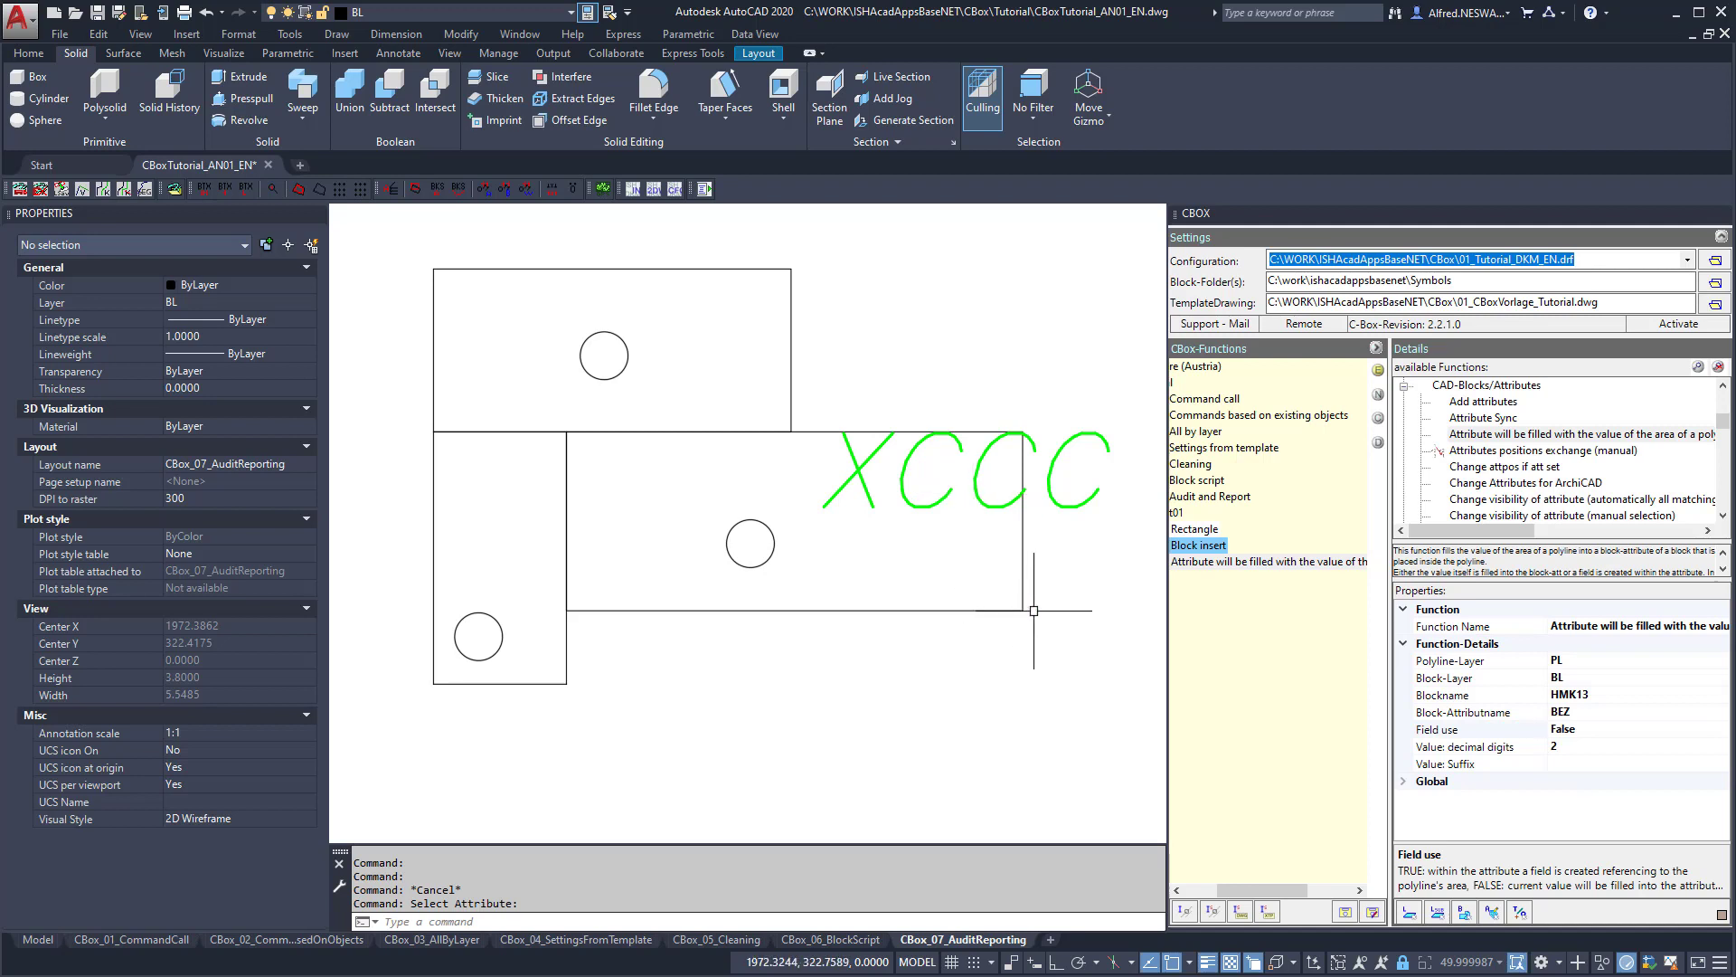
drag(1236, 888, 1201, 888)
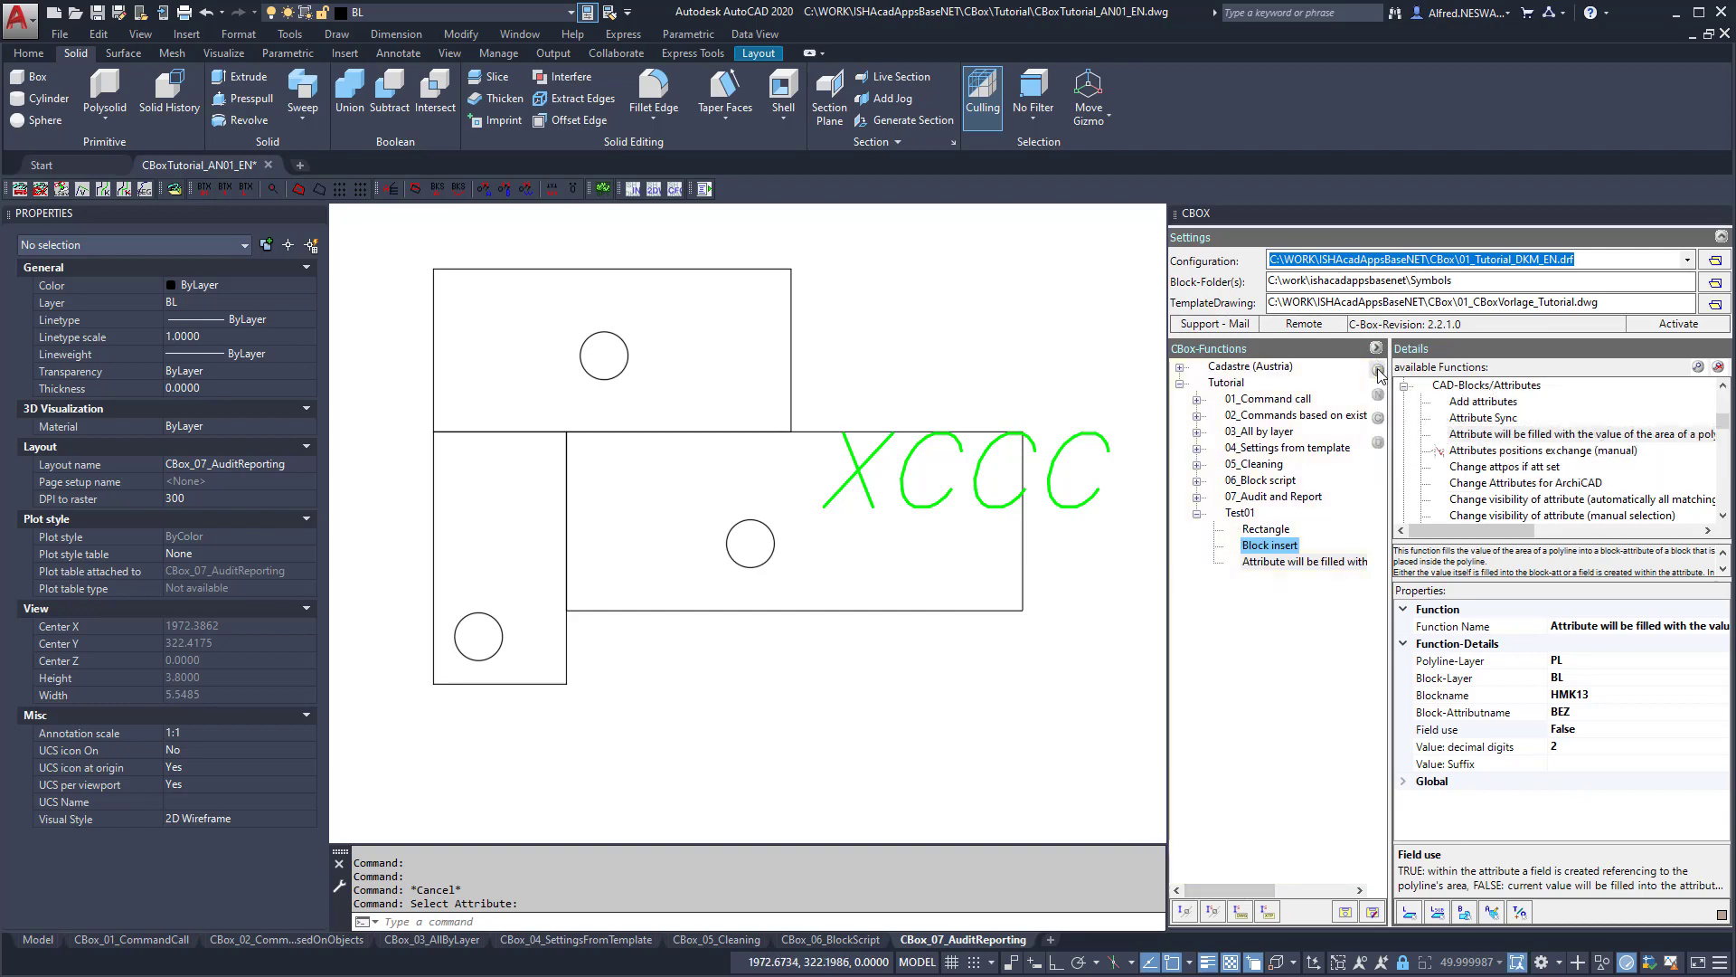
double_click(1263, 562)
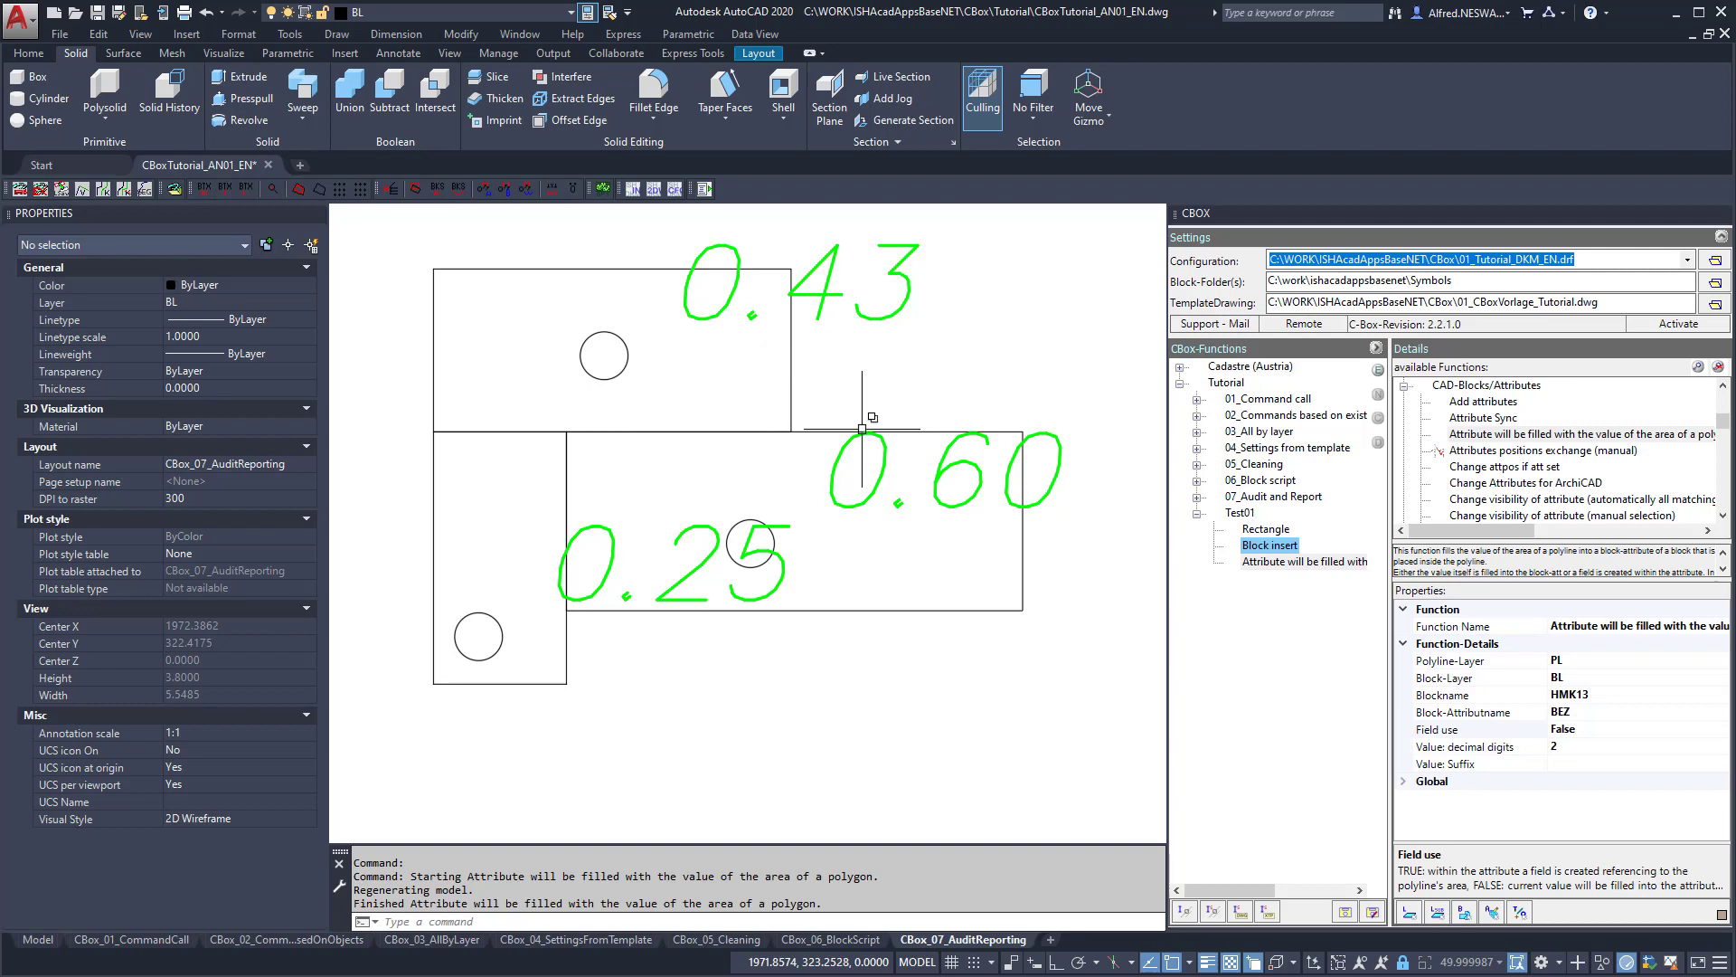
Select all similar HMK13 blocks and set their X, Y and Z scale to 0.05.
click(625, 368)
right_click(625, 368)
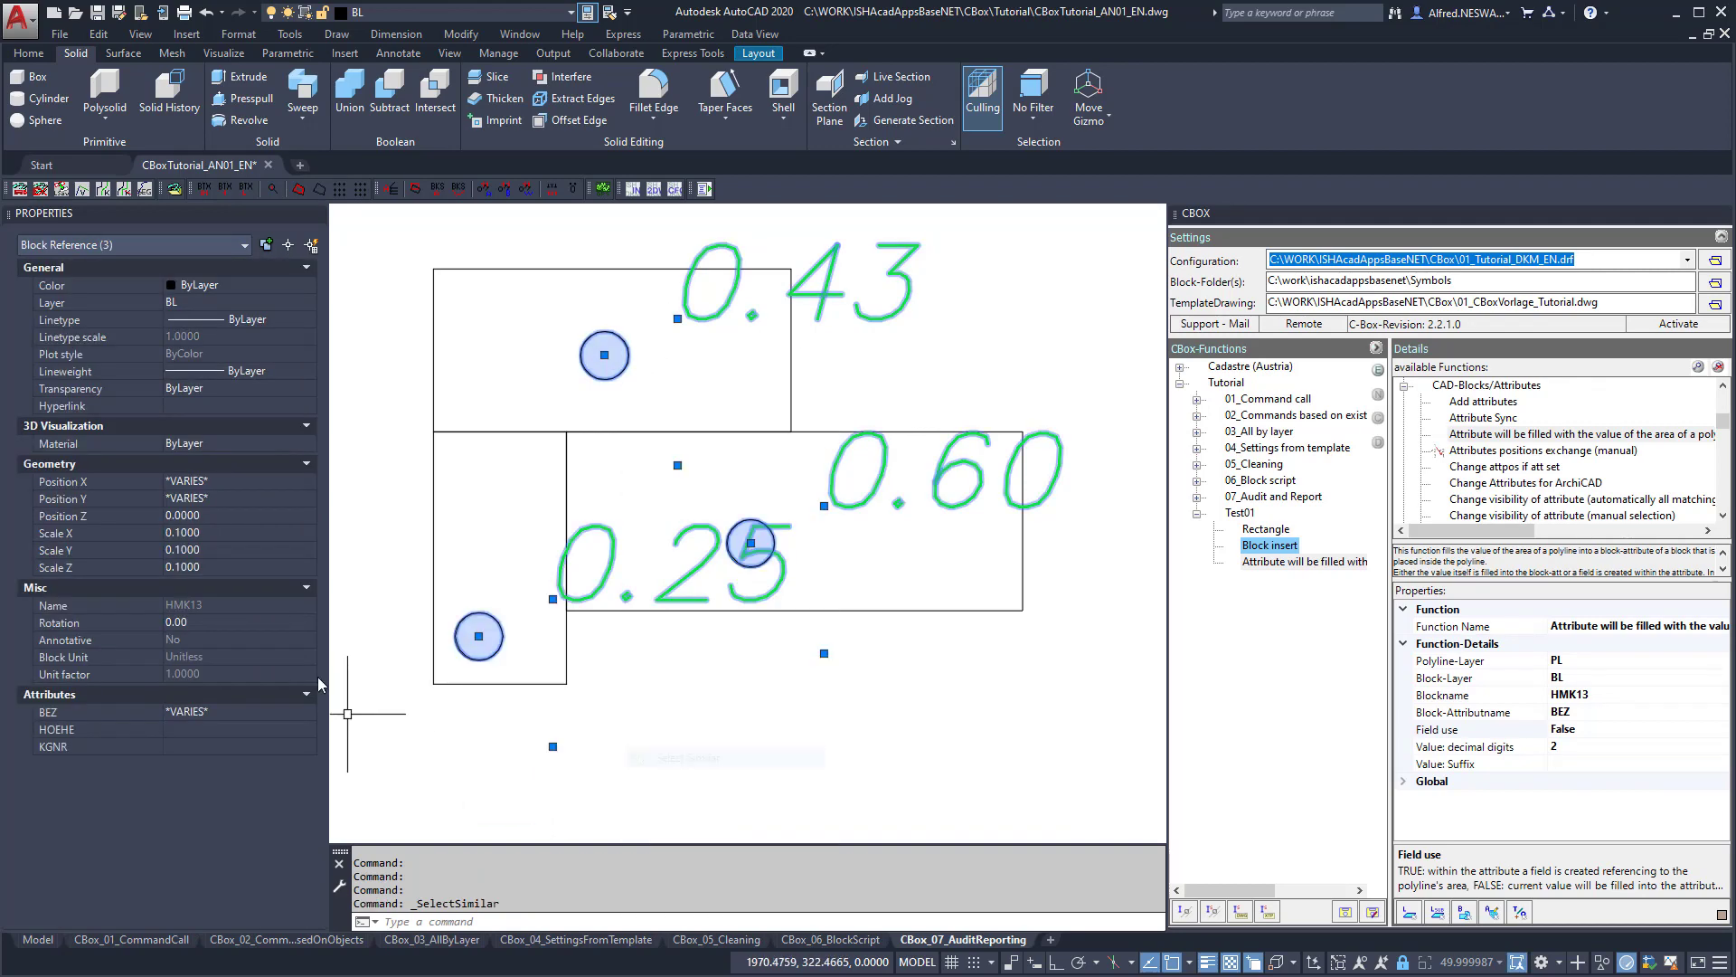
click(687, 759)
click(186, 533)
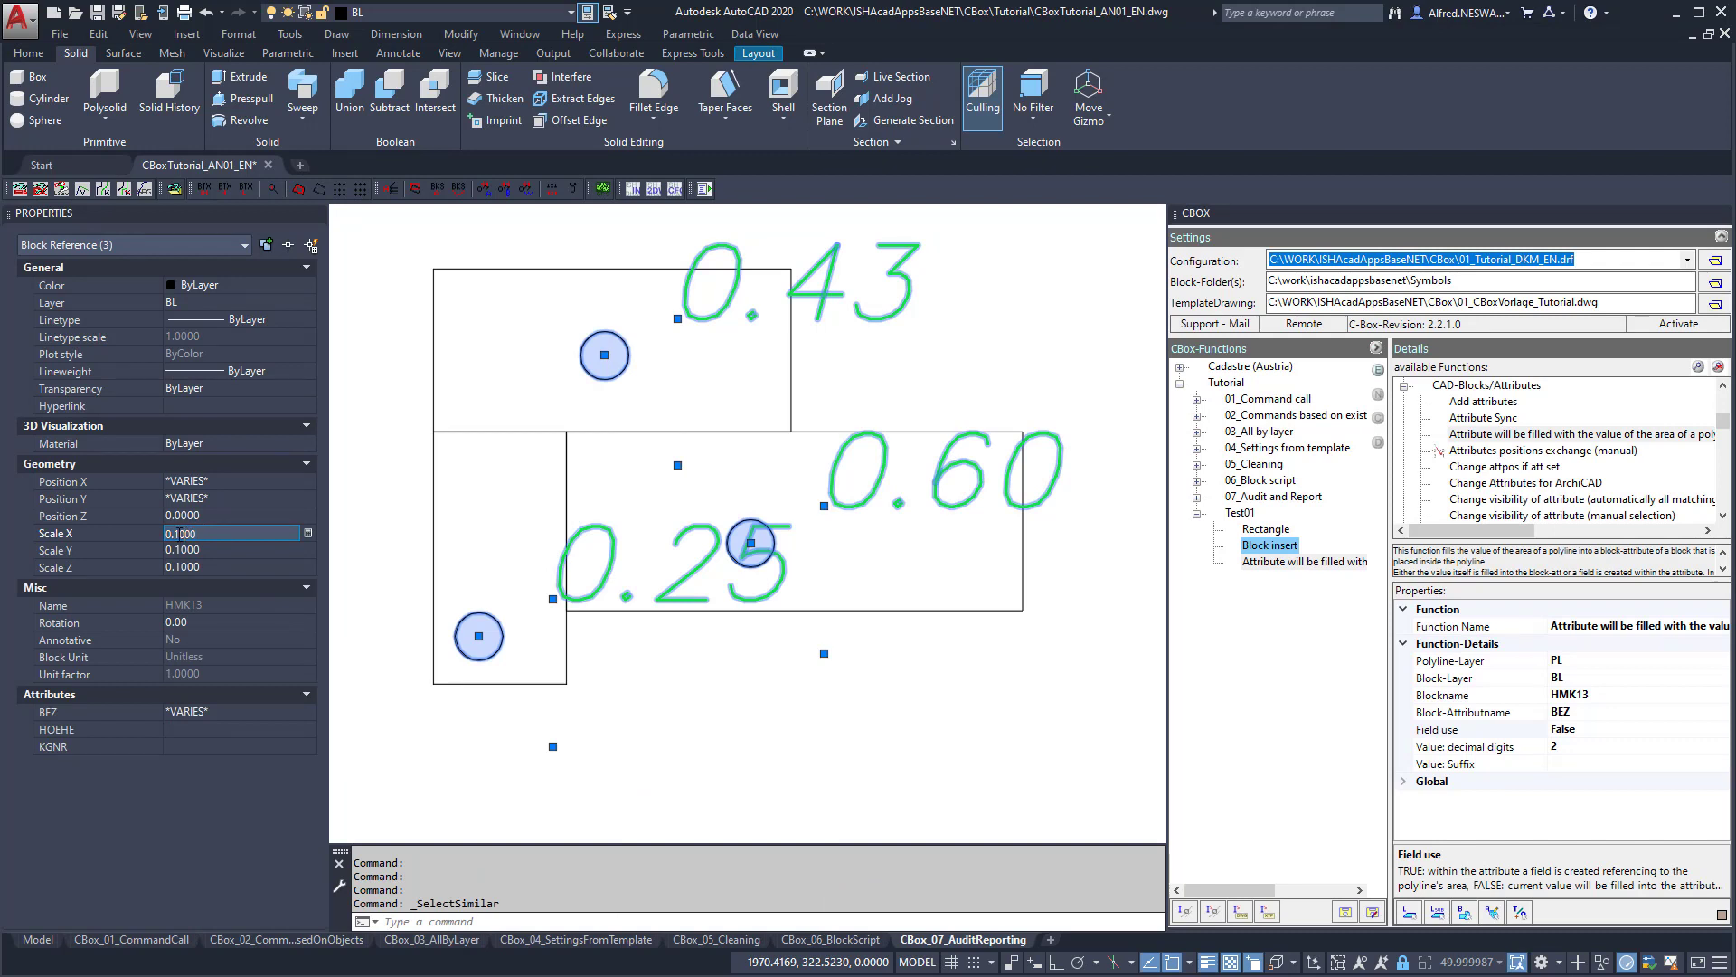
double_click(178, 533)
text(0.05)
click(218, 551)
text(0.05)
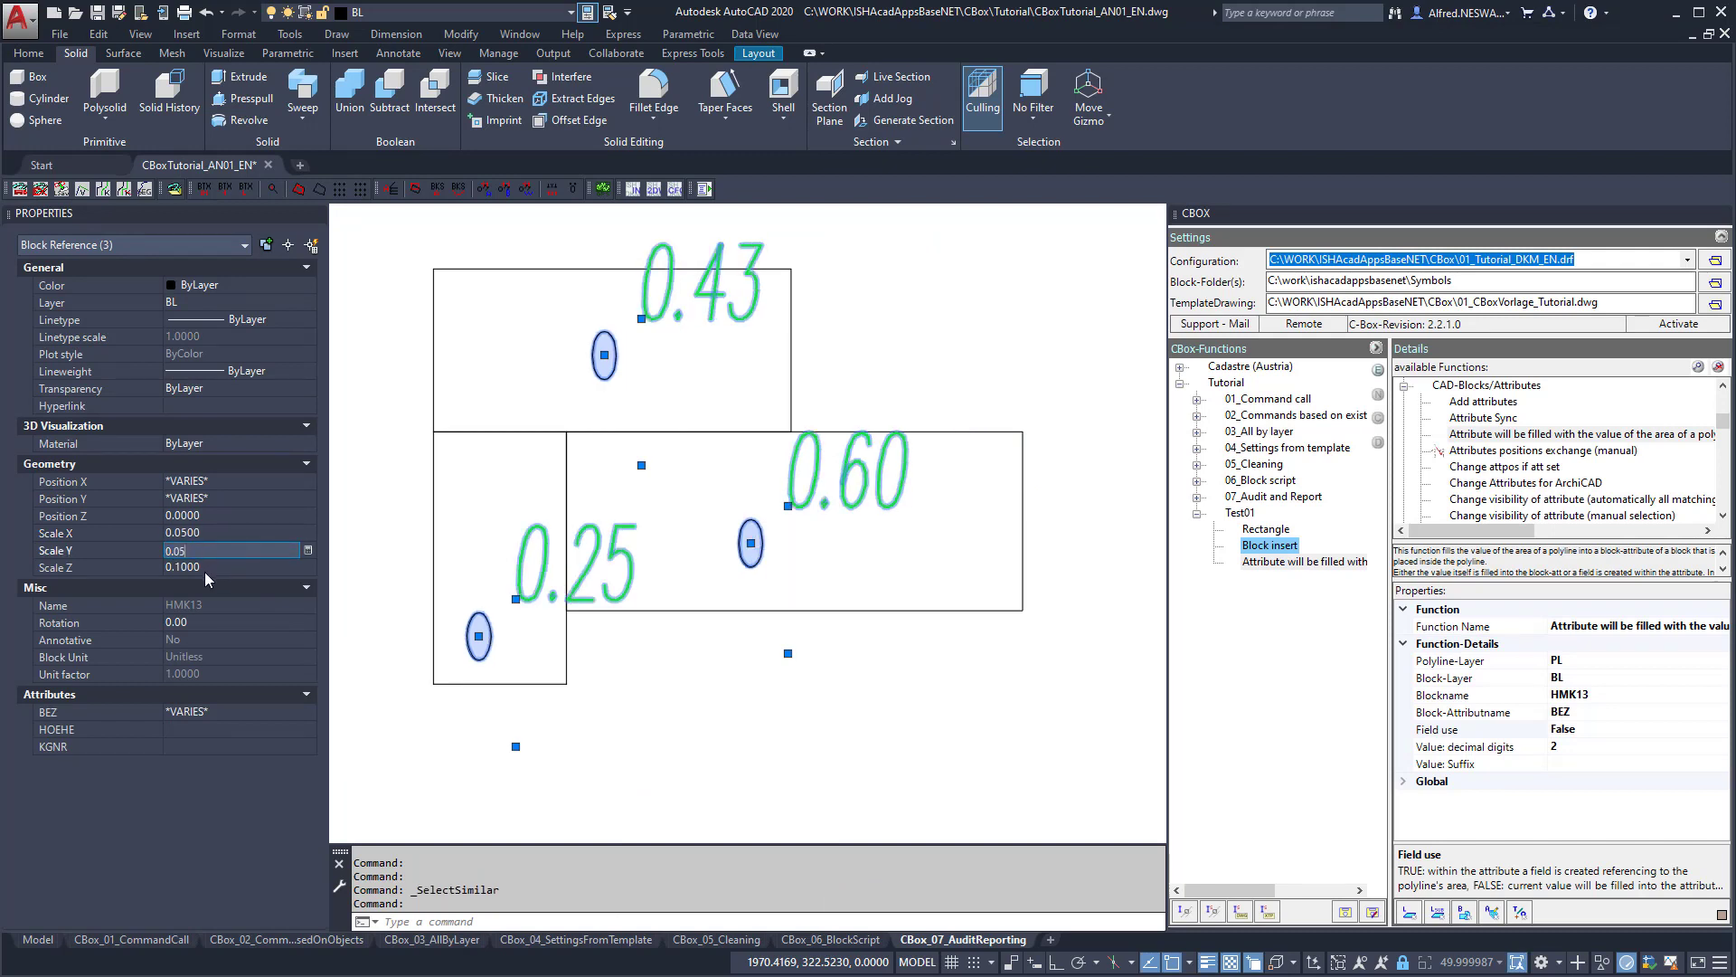
click(193, 568)
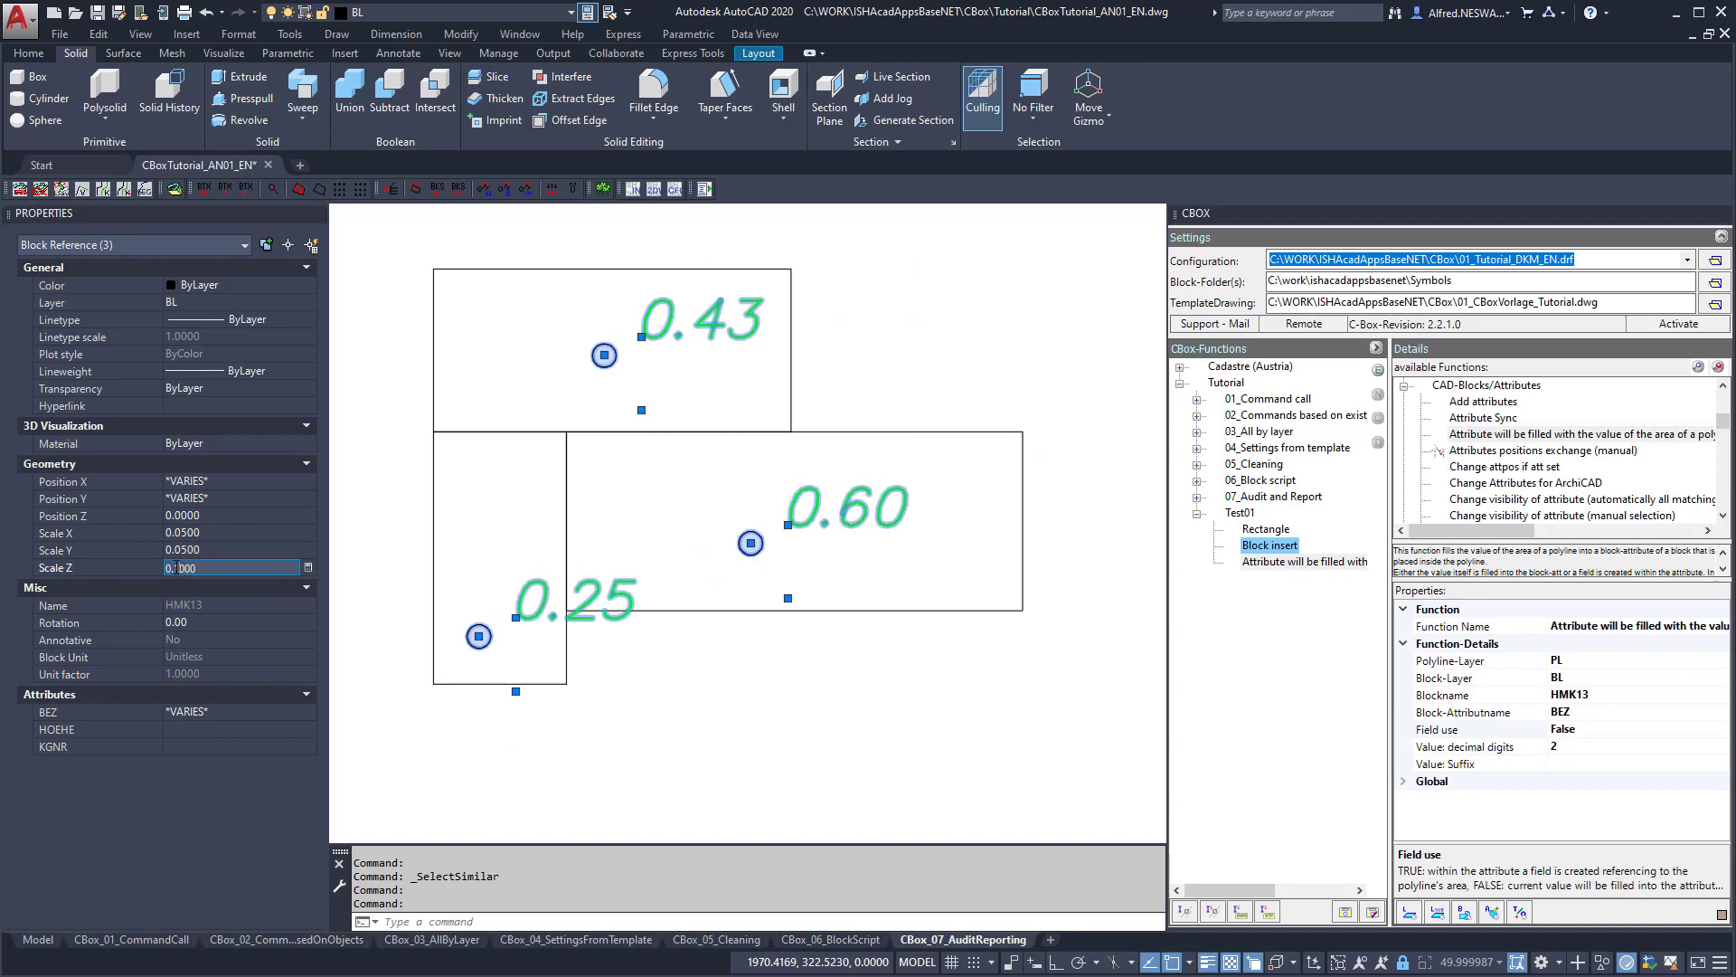
key(Escape)
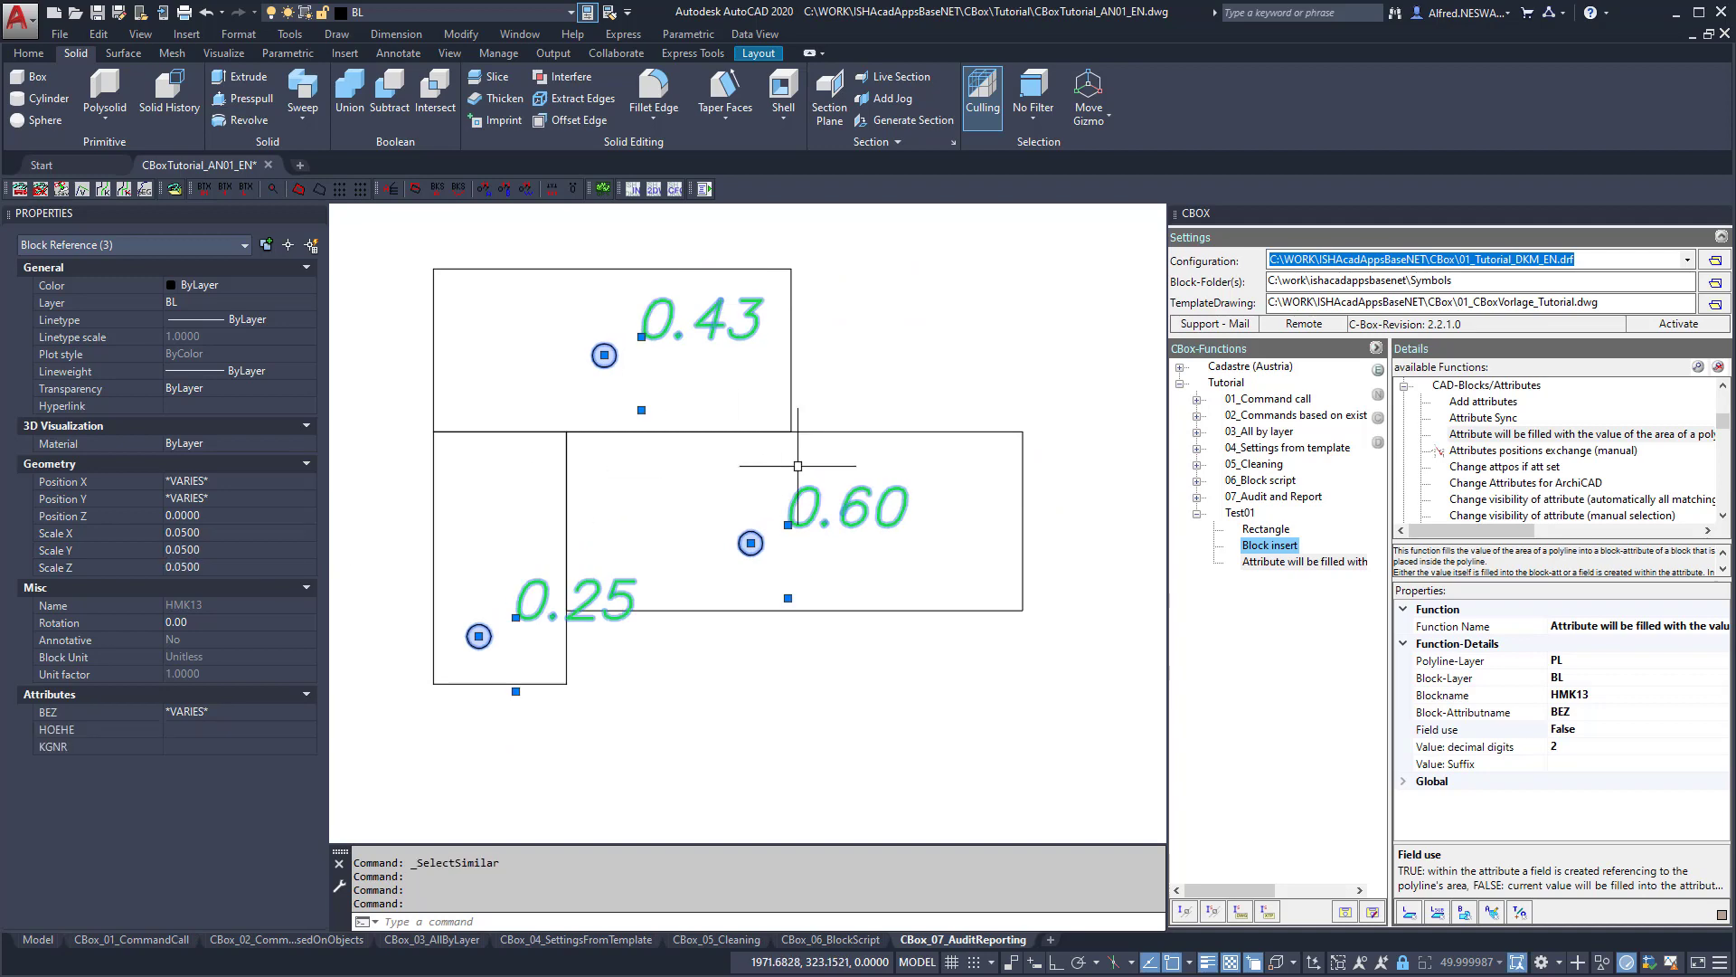
key(Escape)
Stretch the upper rectangle's right edge about 0.44 outward with Ortho on, and rerun the area function.
click(793, 378)
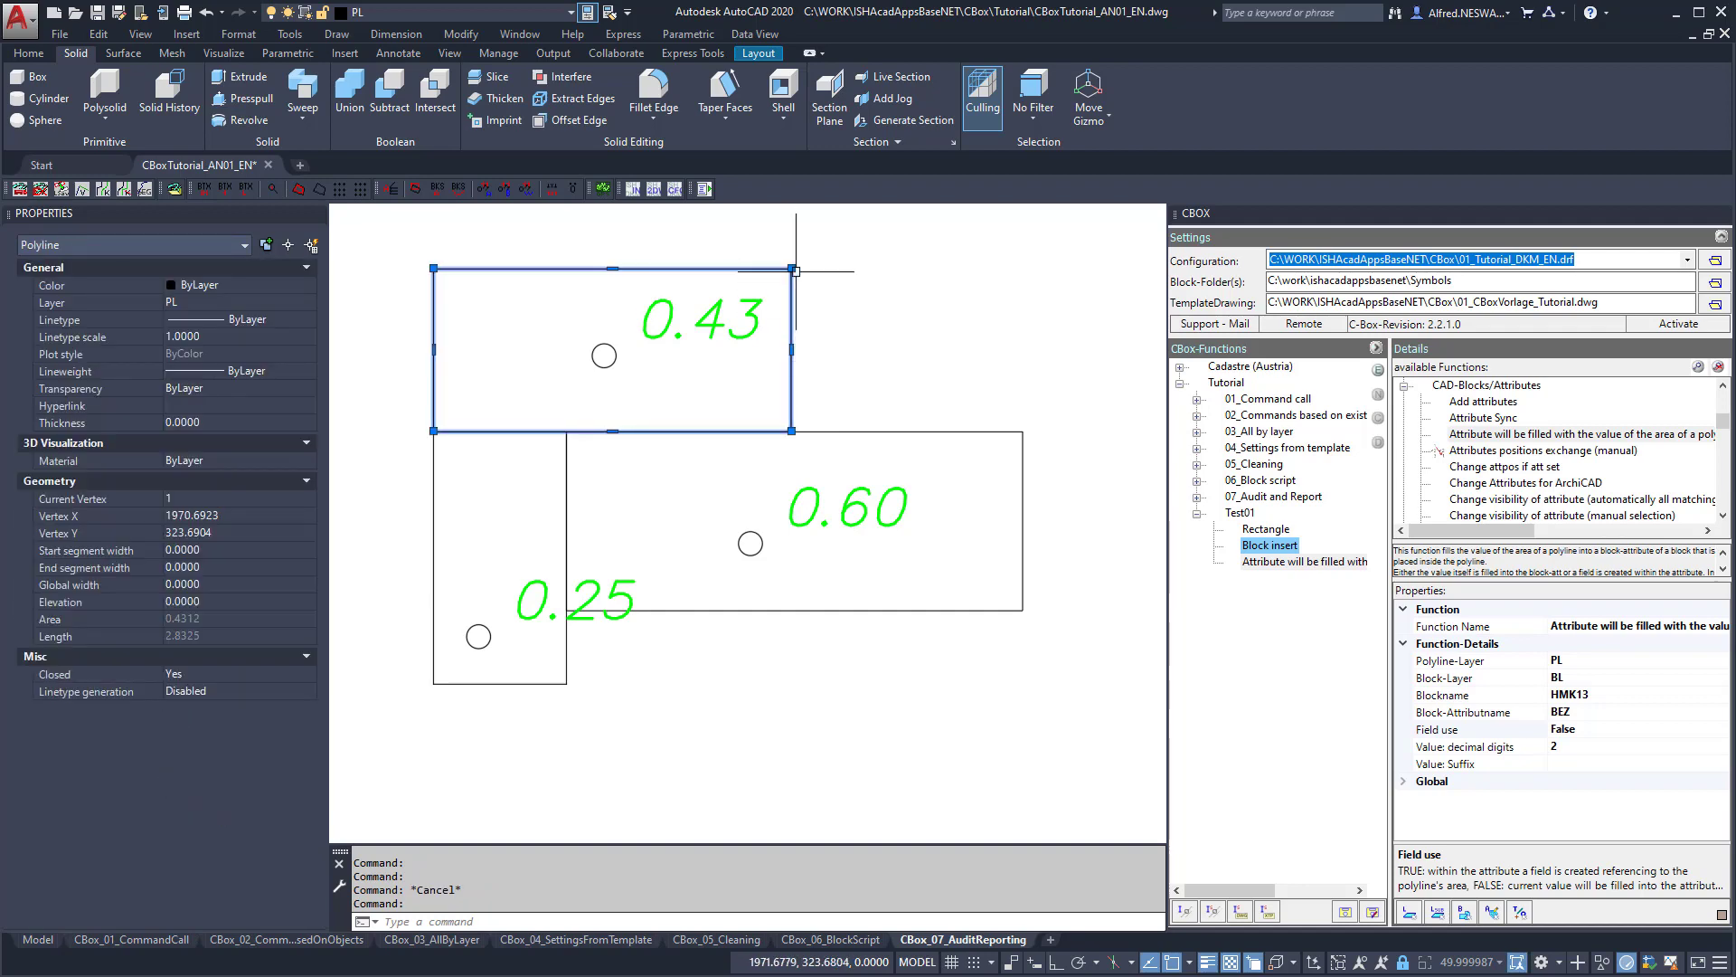
click(792, 350)
key(F8)
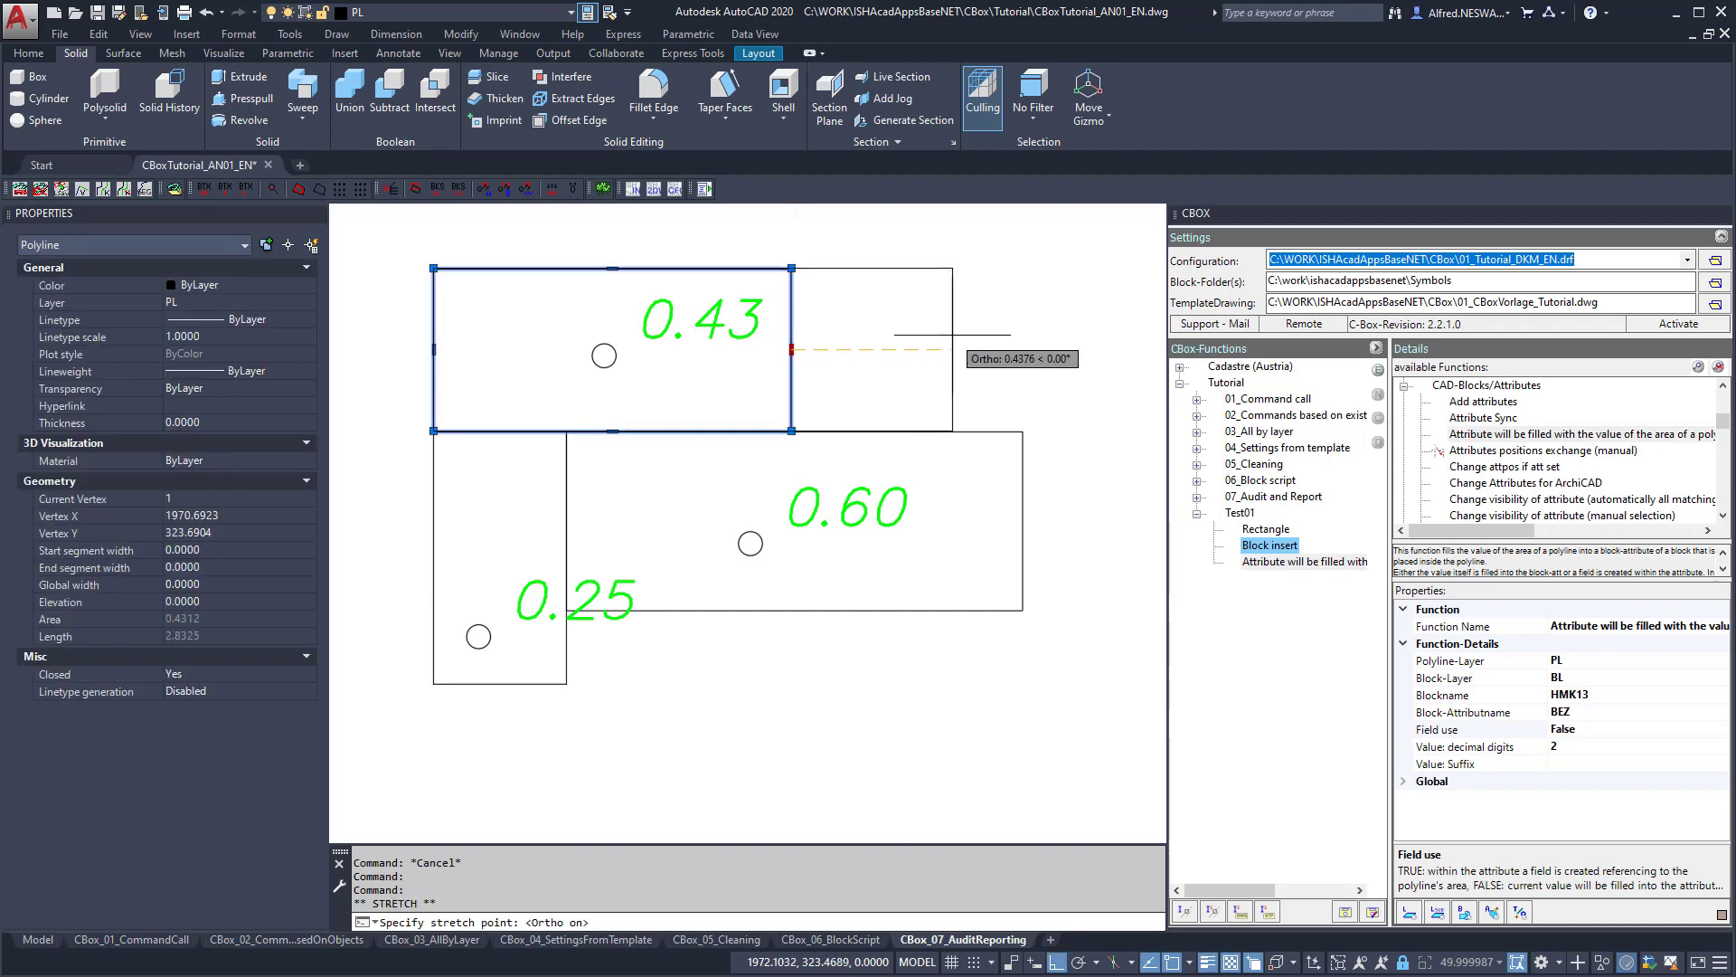
click(952, 357)
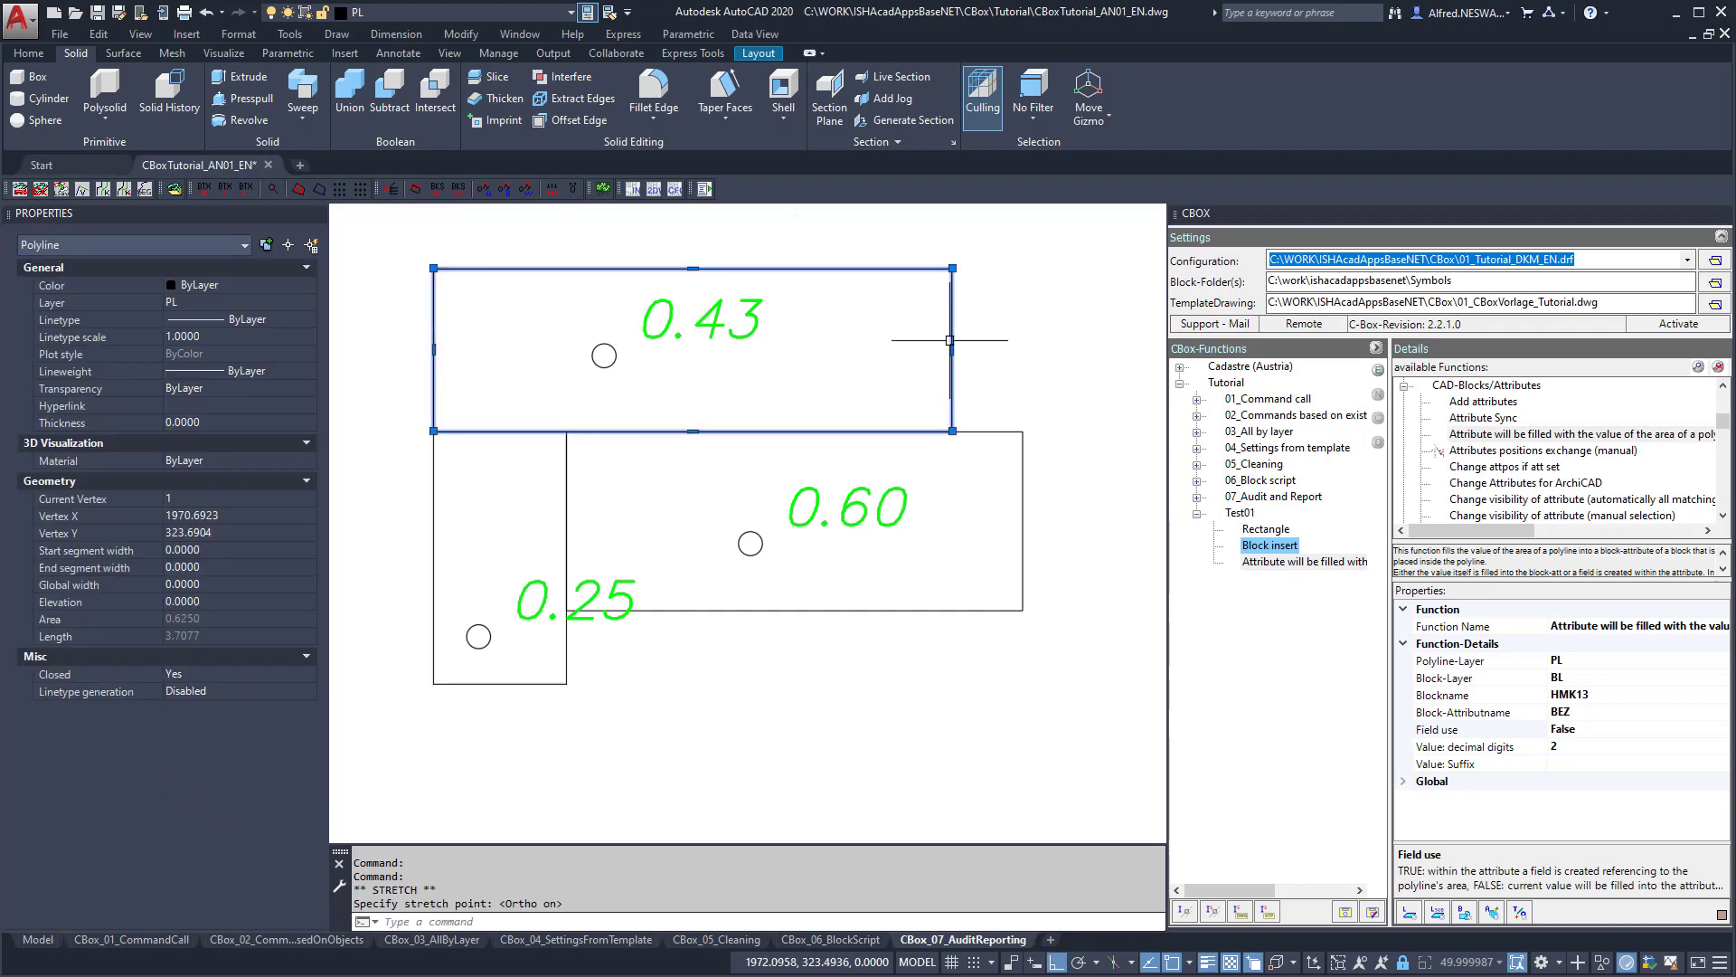
double_click(1282, 563)
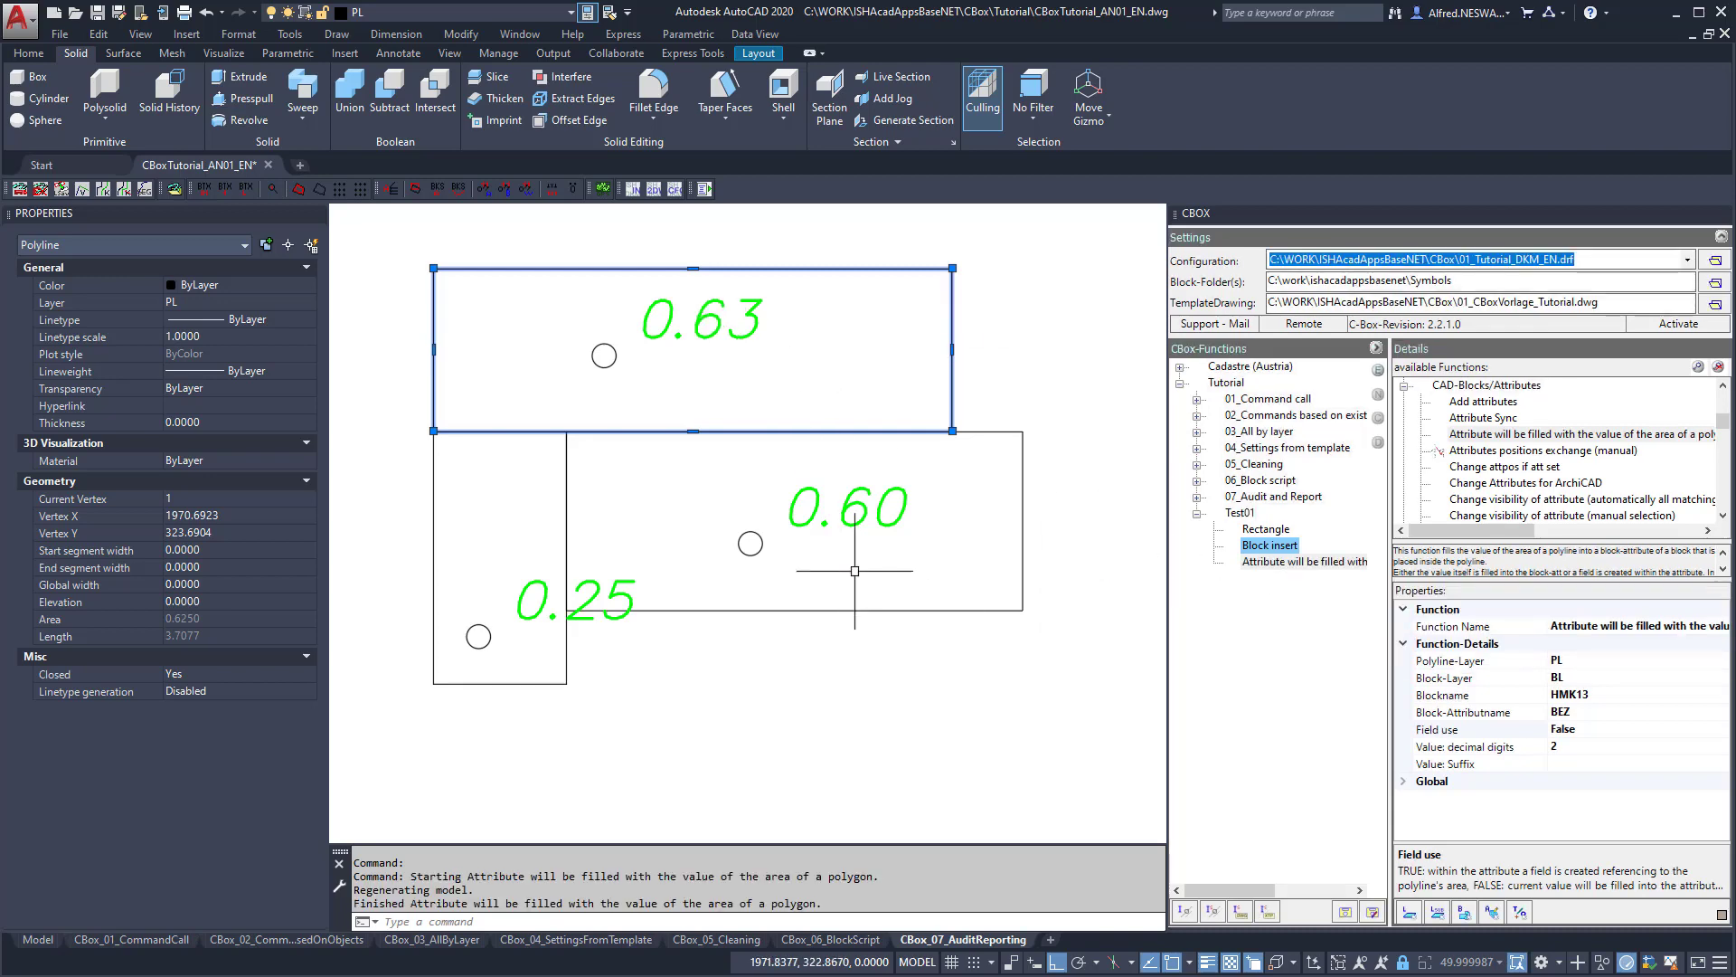
Stretch the wide rectangle's lower edge upward and rerun the area function to refresh the block attributes.
click(823, 610)
click(794, 609)
click(794, 568)
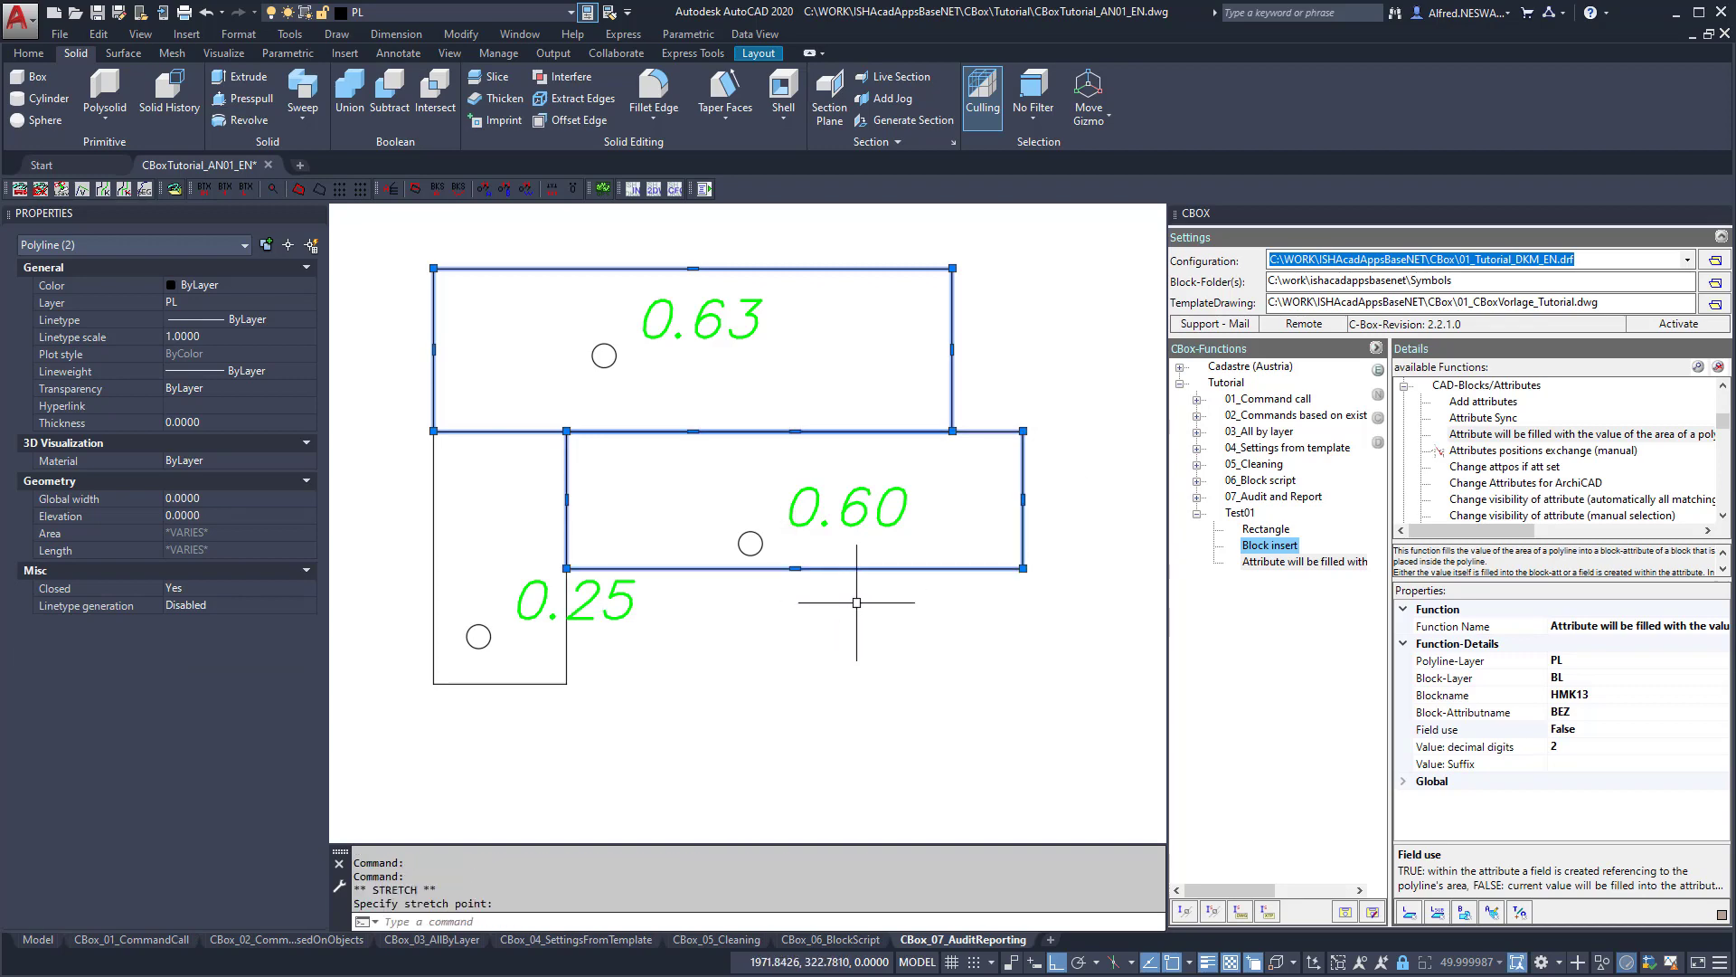
double_click(1262, 563)
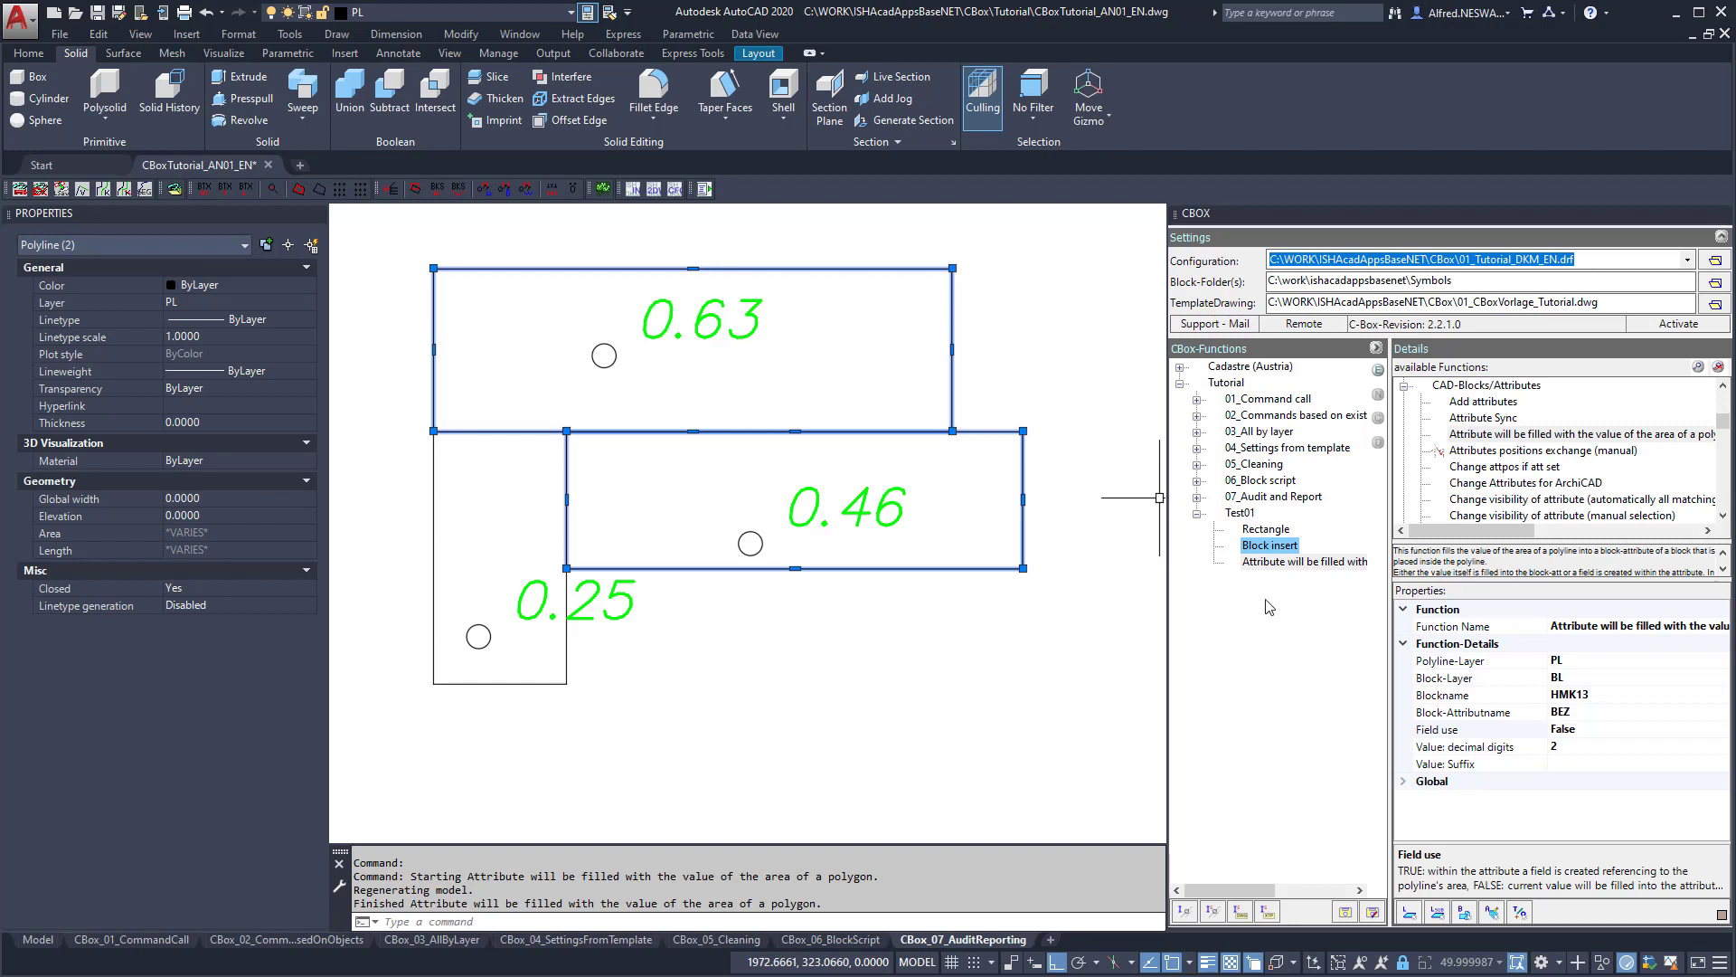
Examine the descriptions of the available CAD-Blocks functions, such as Block insert (incl. presets) and Block stretch, with the description area enlarged.
click(1724, 402)
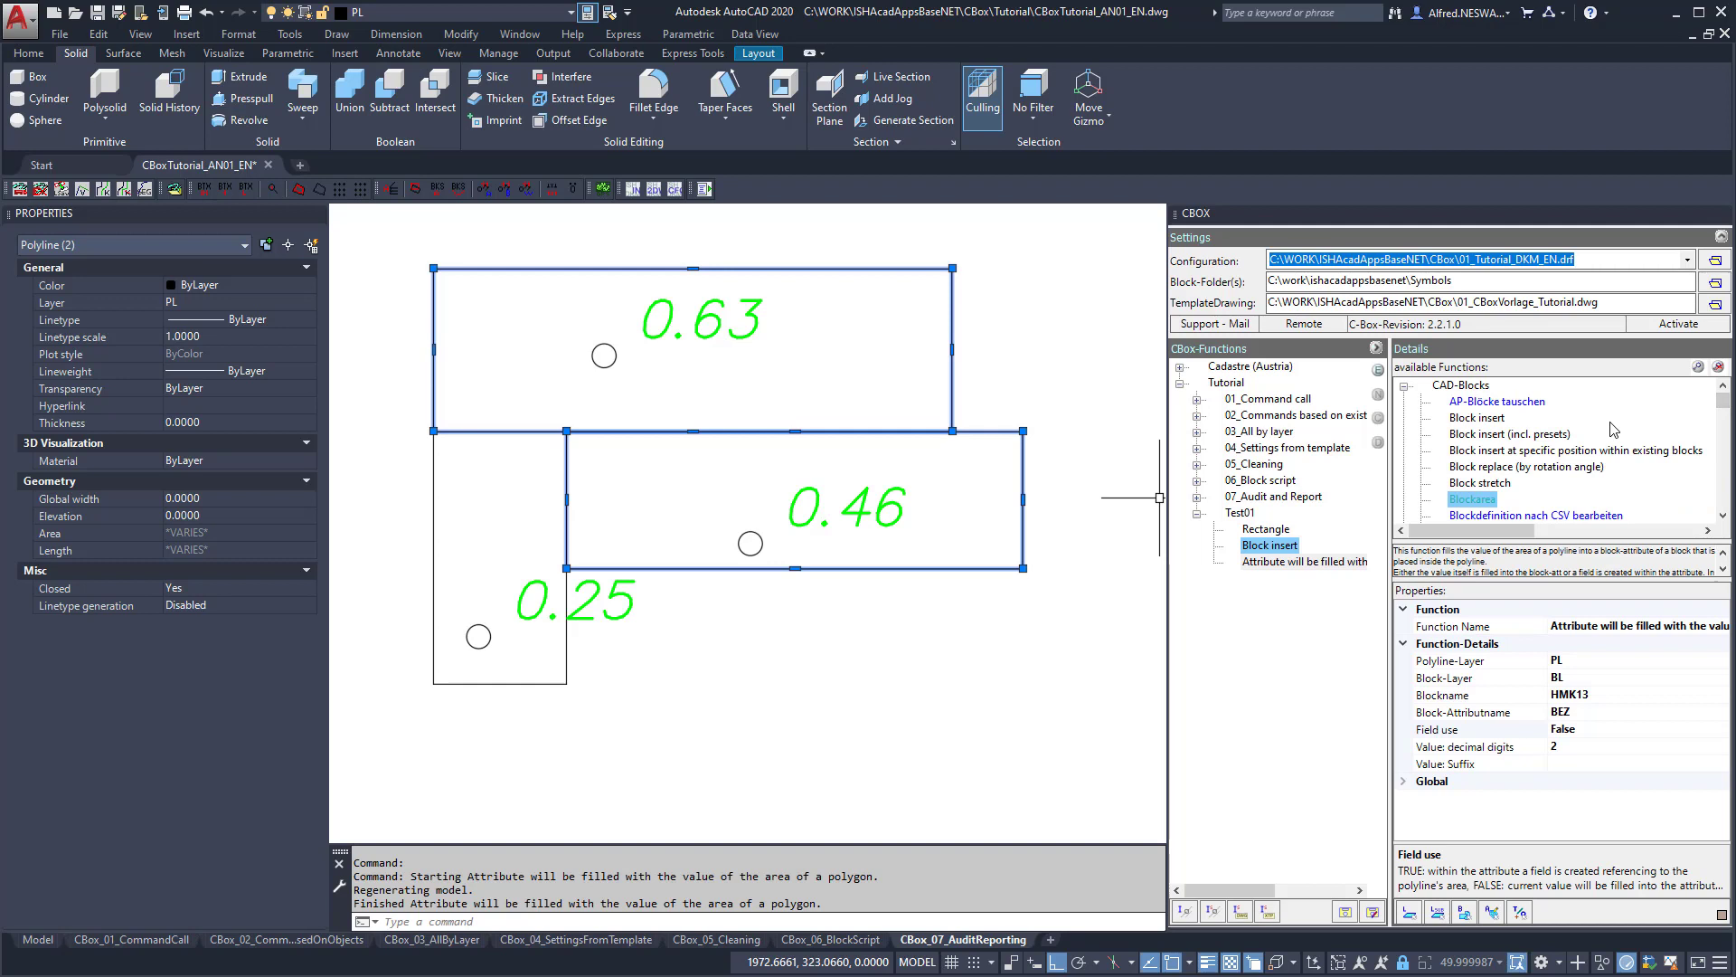
click(1490, 419)
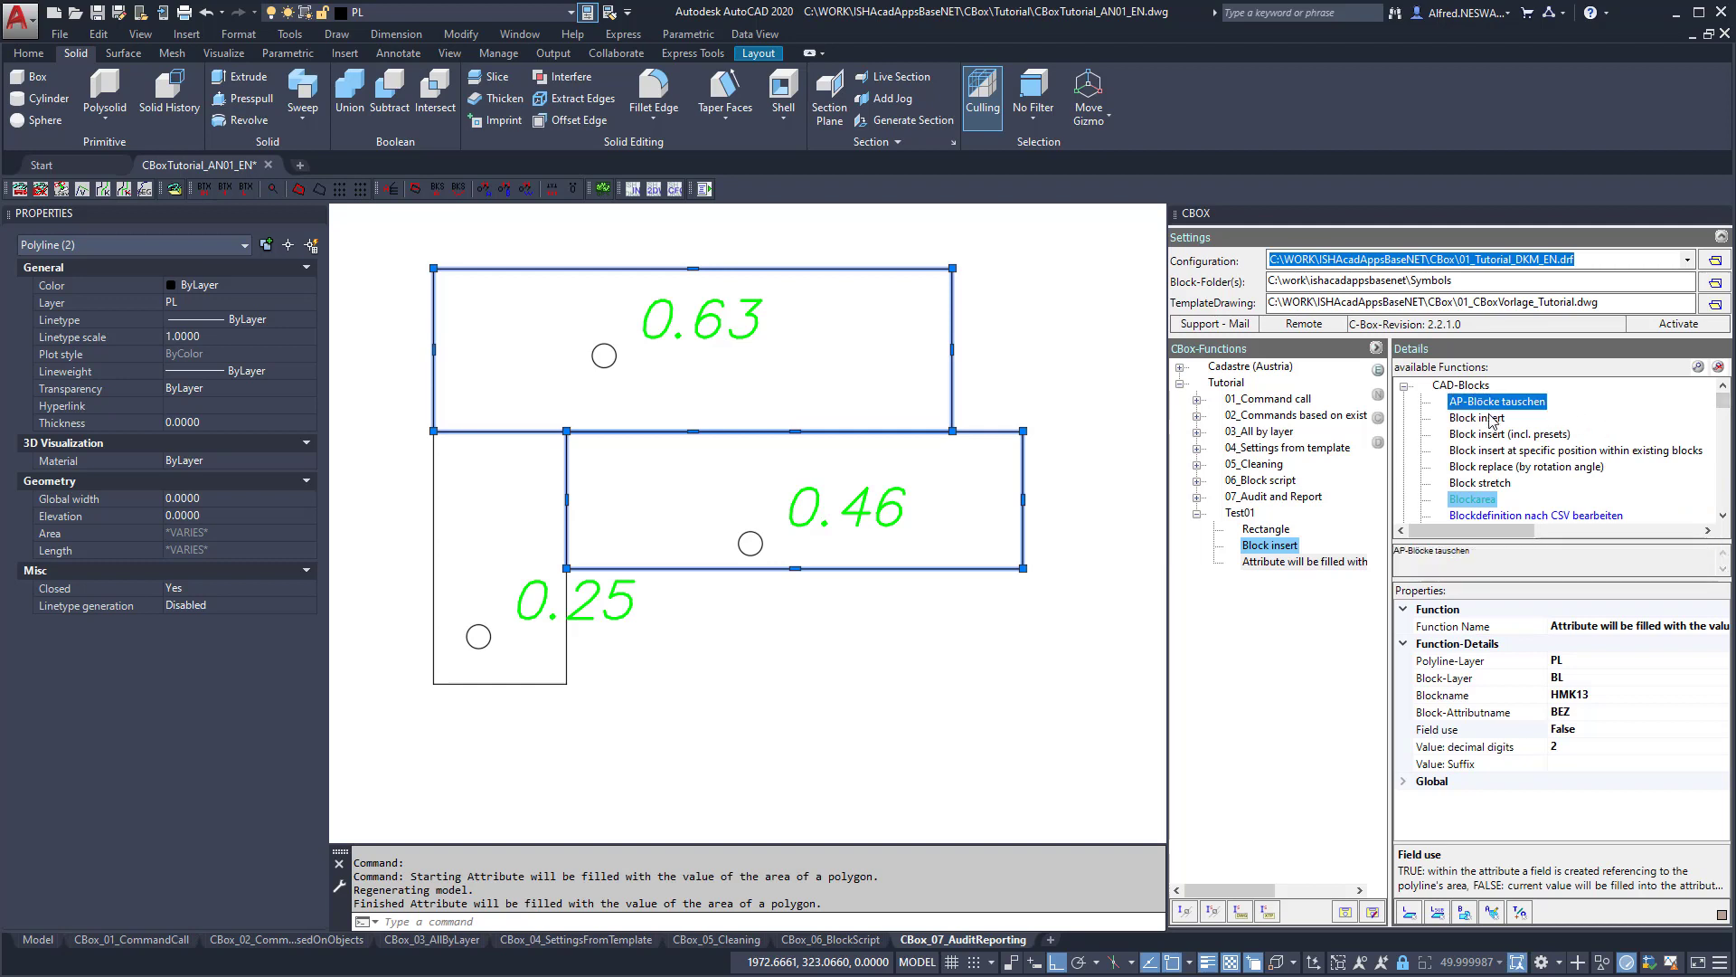
click(1492, 435)
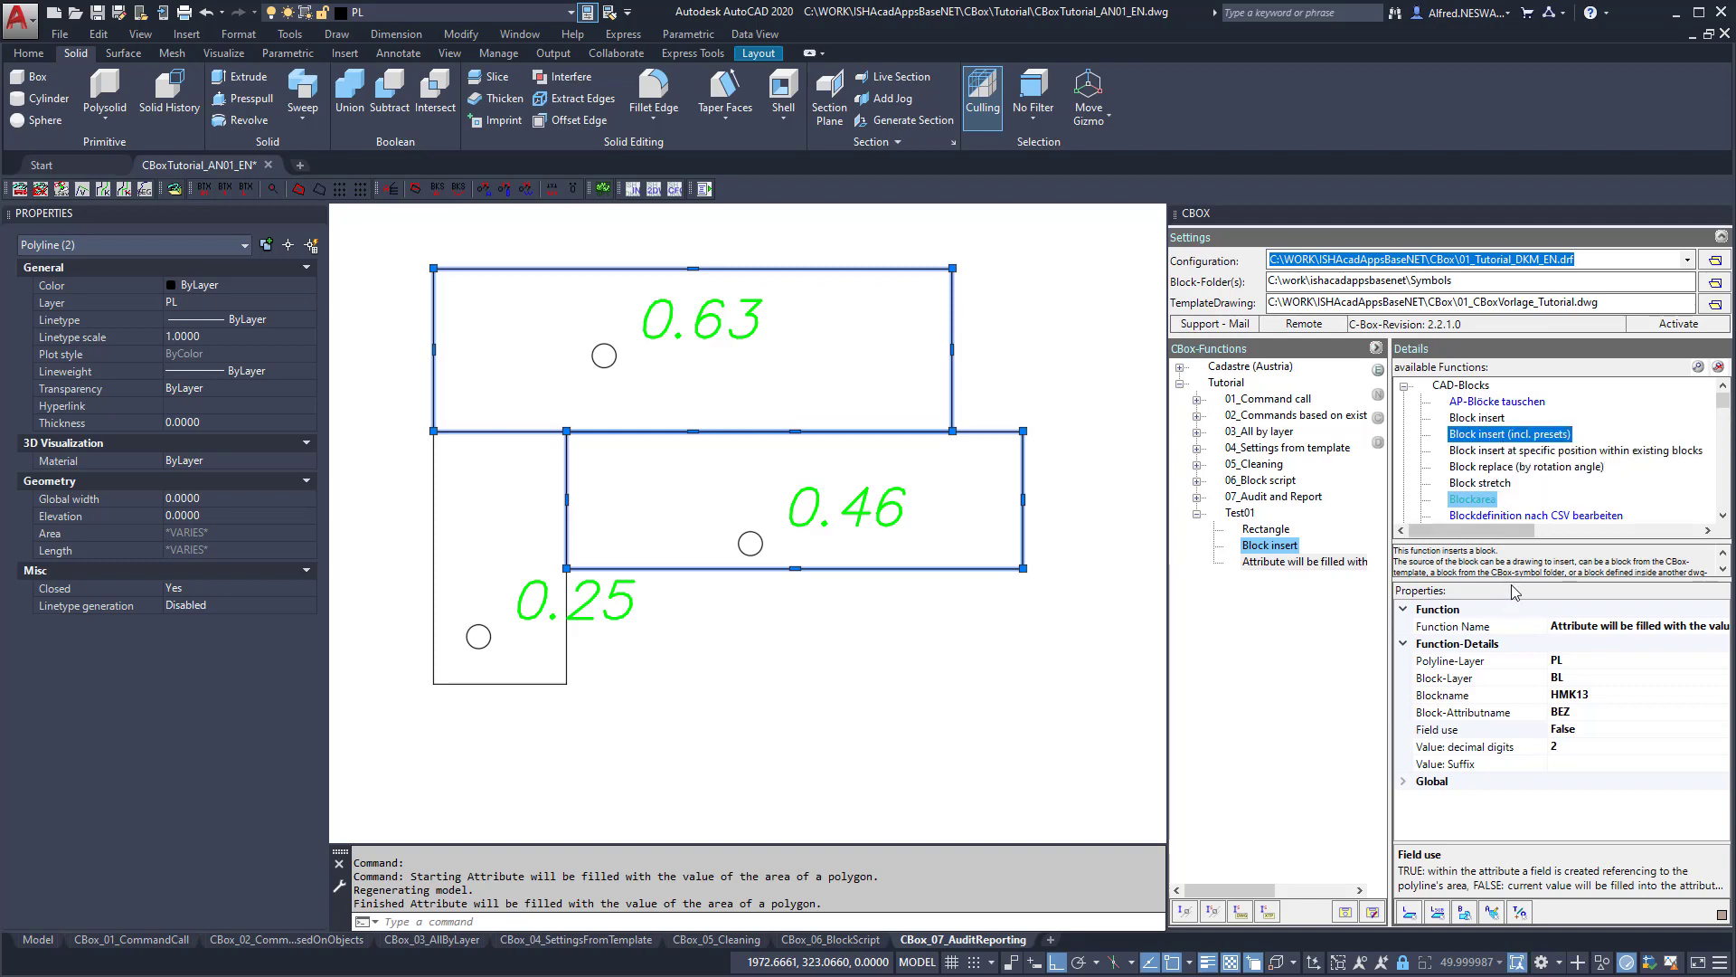
drag(1517, 581, 1539, 707)
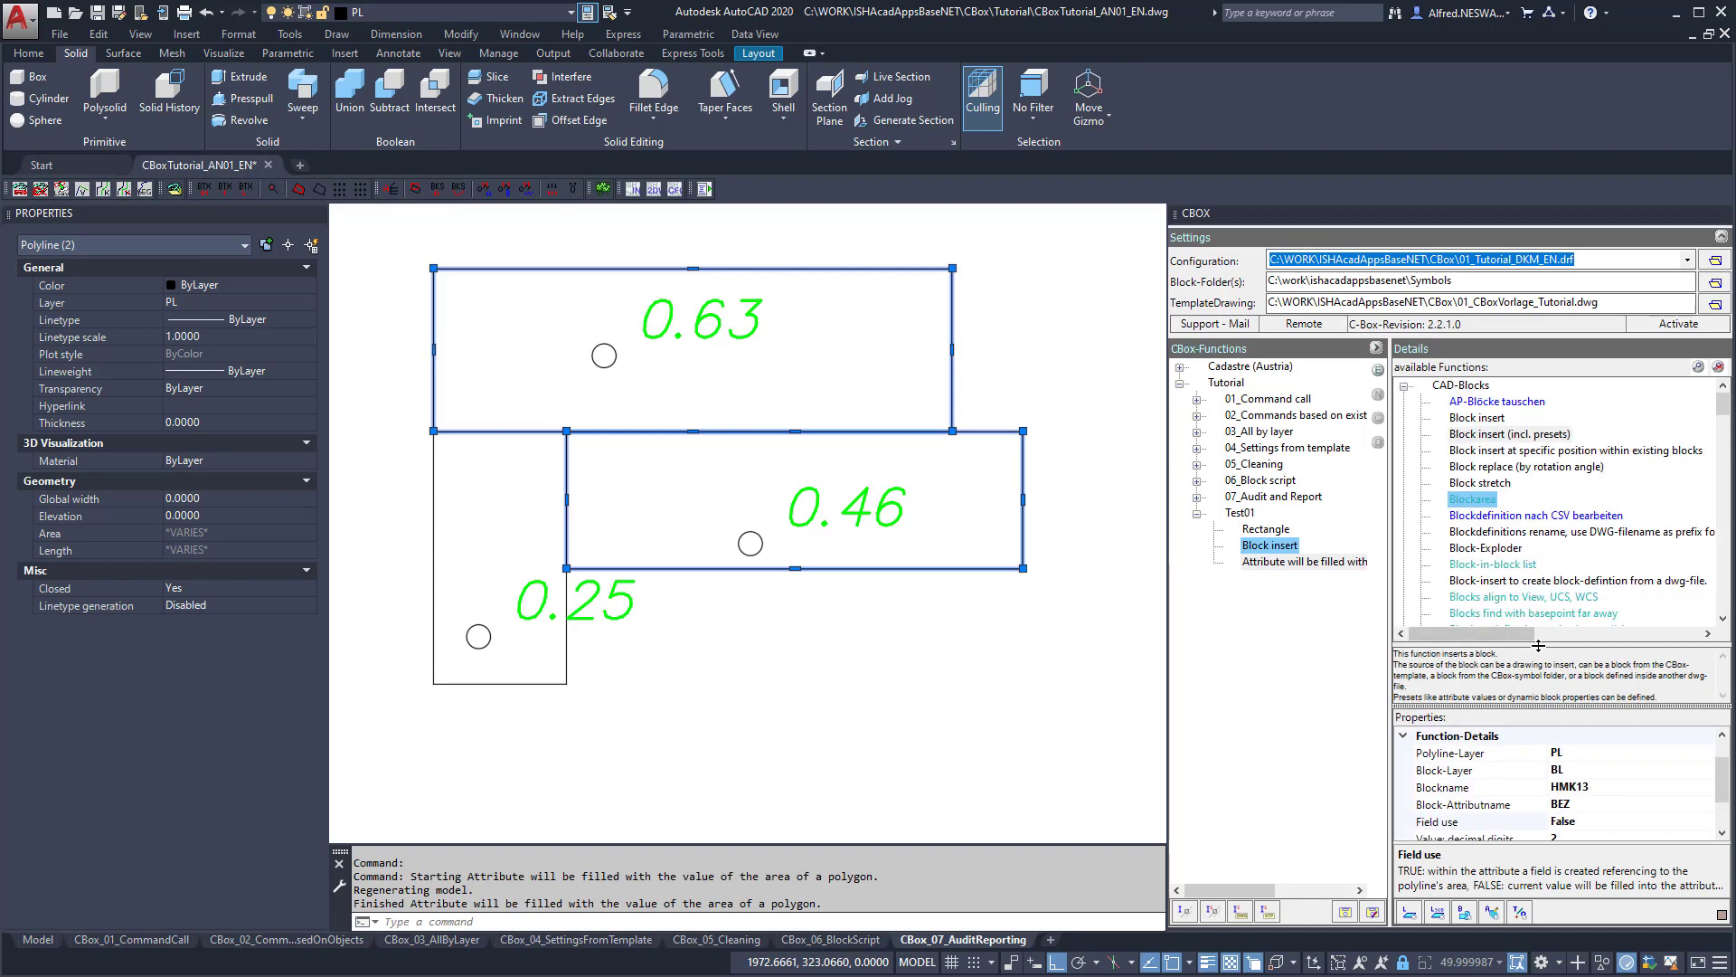
drag(1541, 645, 1544, 569)
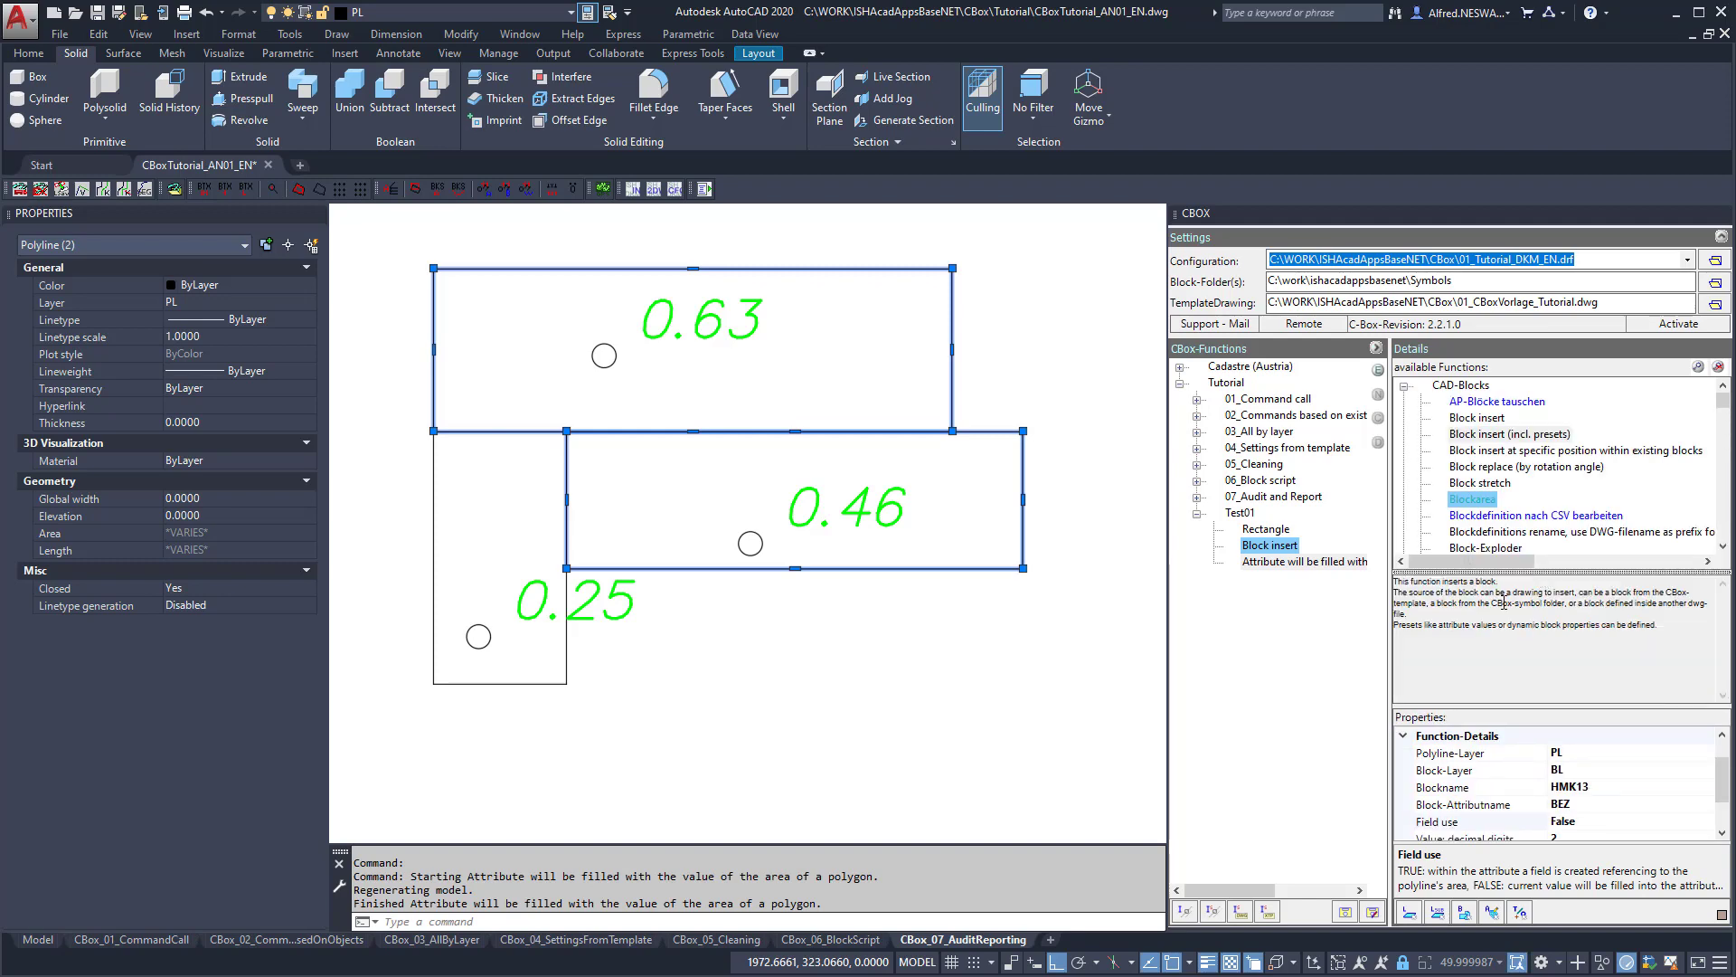
click(1472, 451)
click(1473, 467)
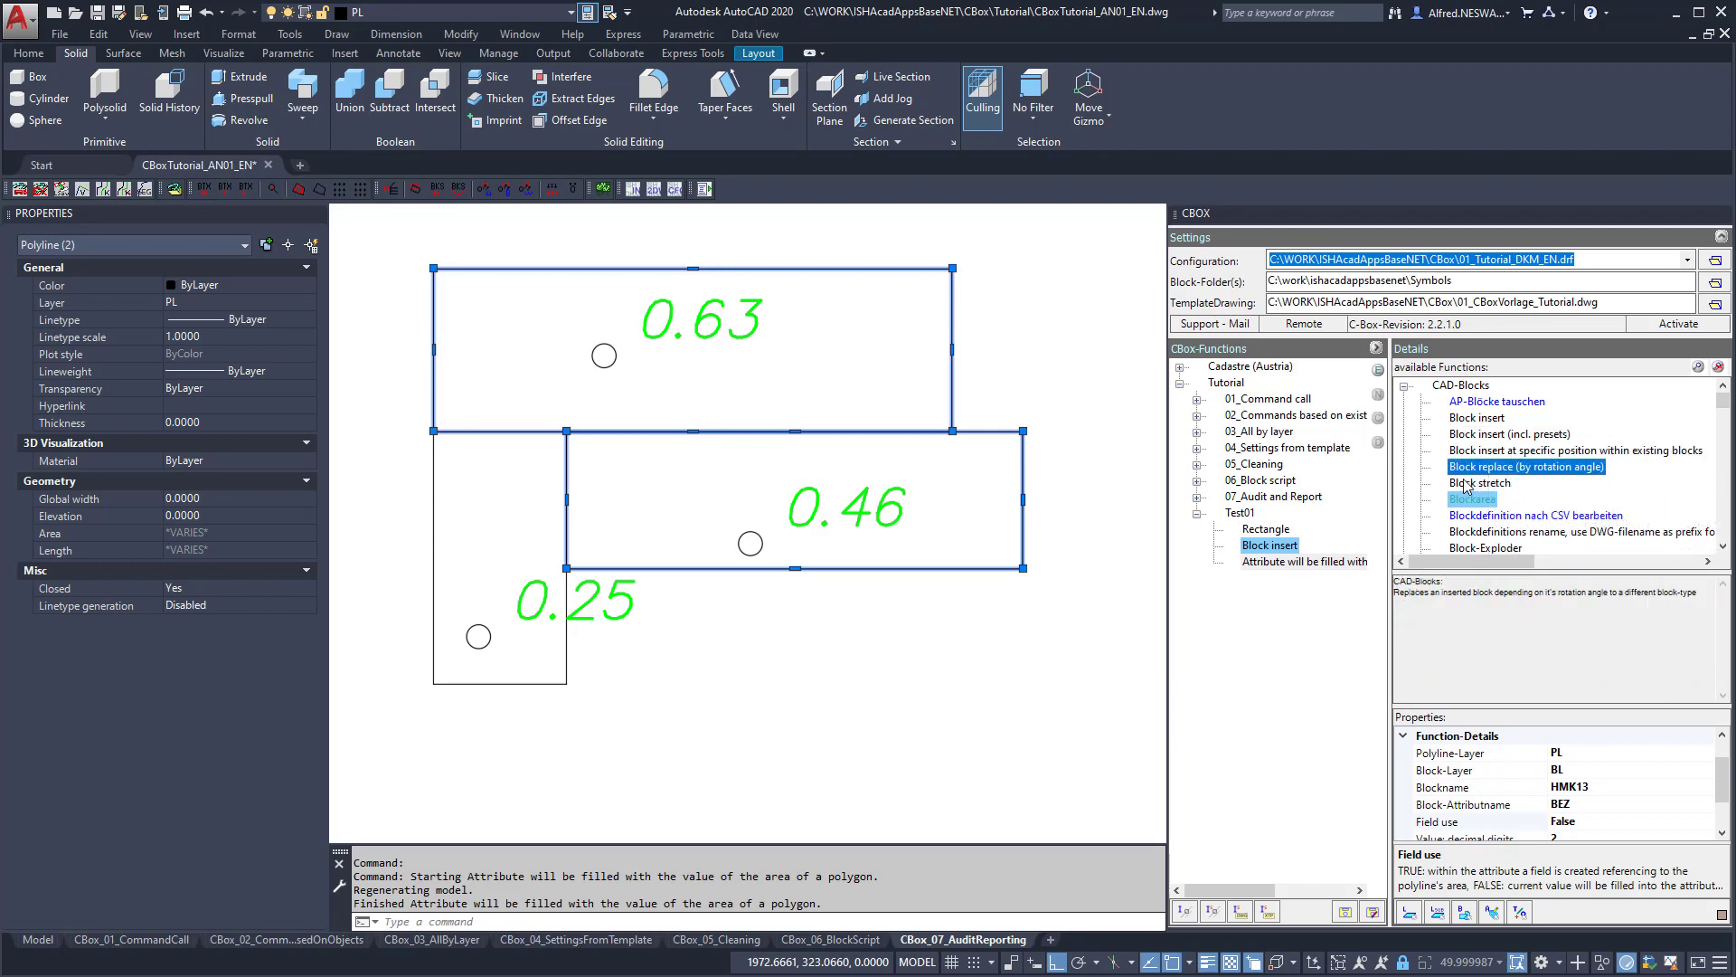
click(1476, 483)
click(1483, 548)
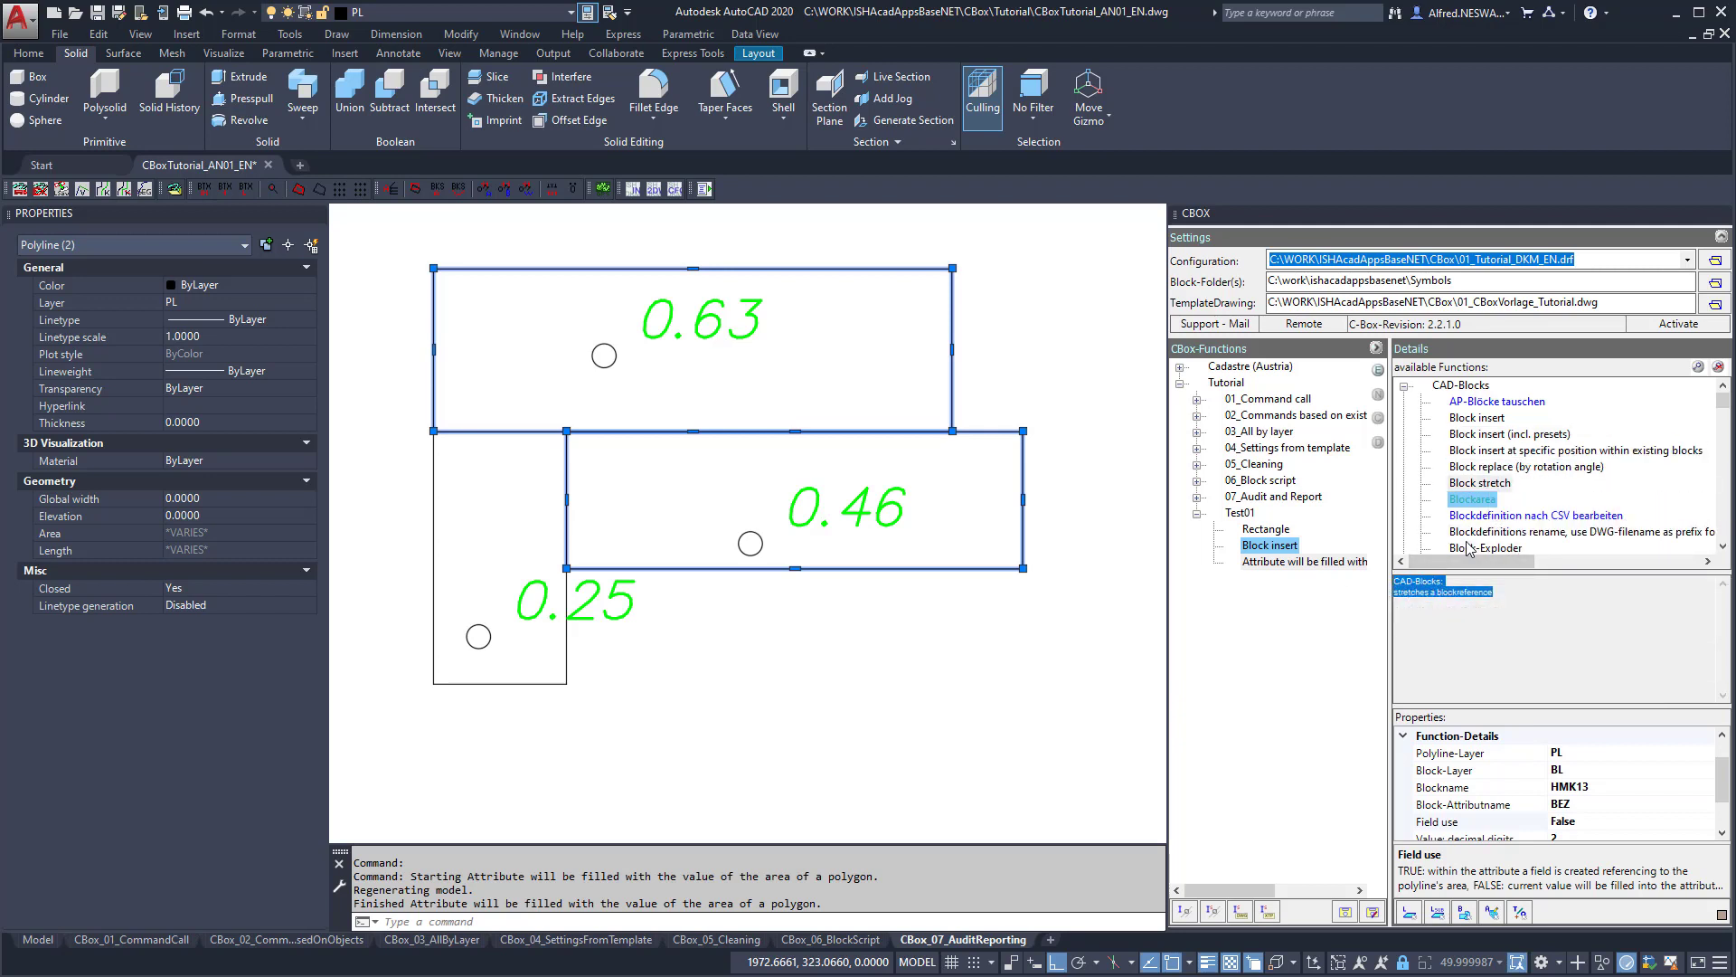
scroll(1487, 480, down, 5)
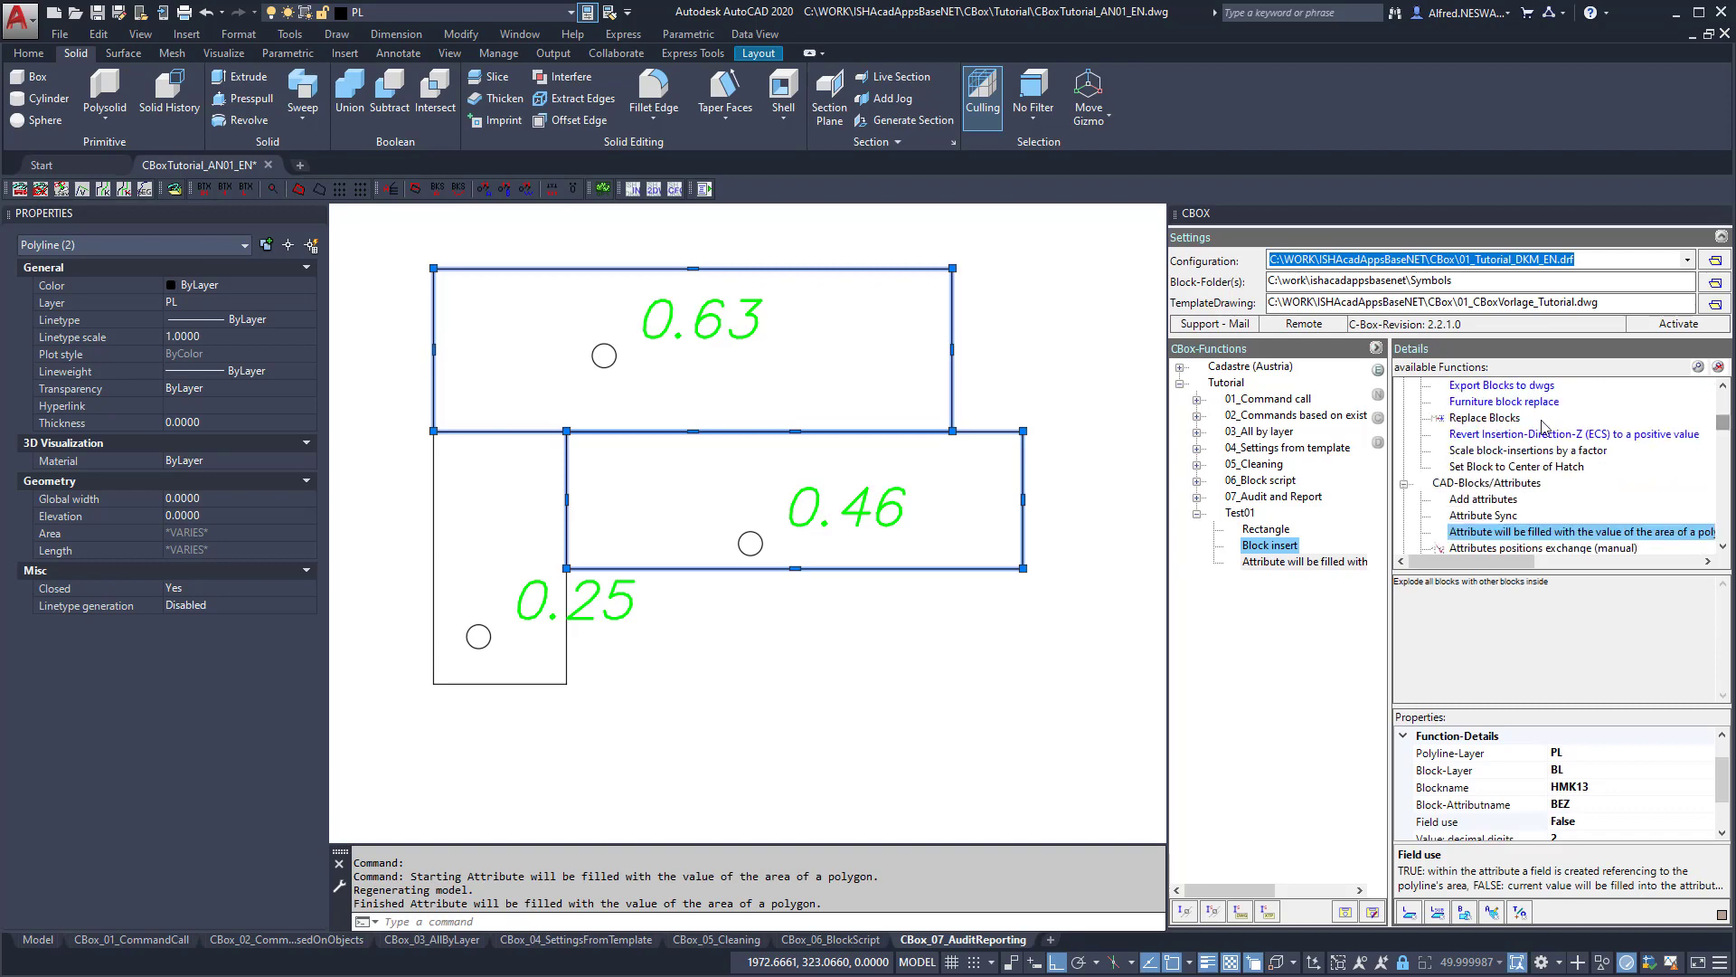
Add the function Set Block to Center of Hatch to the Test01 group, review its settings and end editing of the function tree.
click(1491, 467)
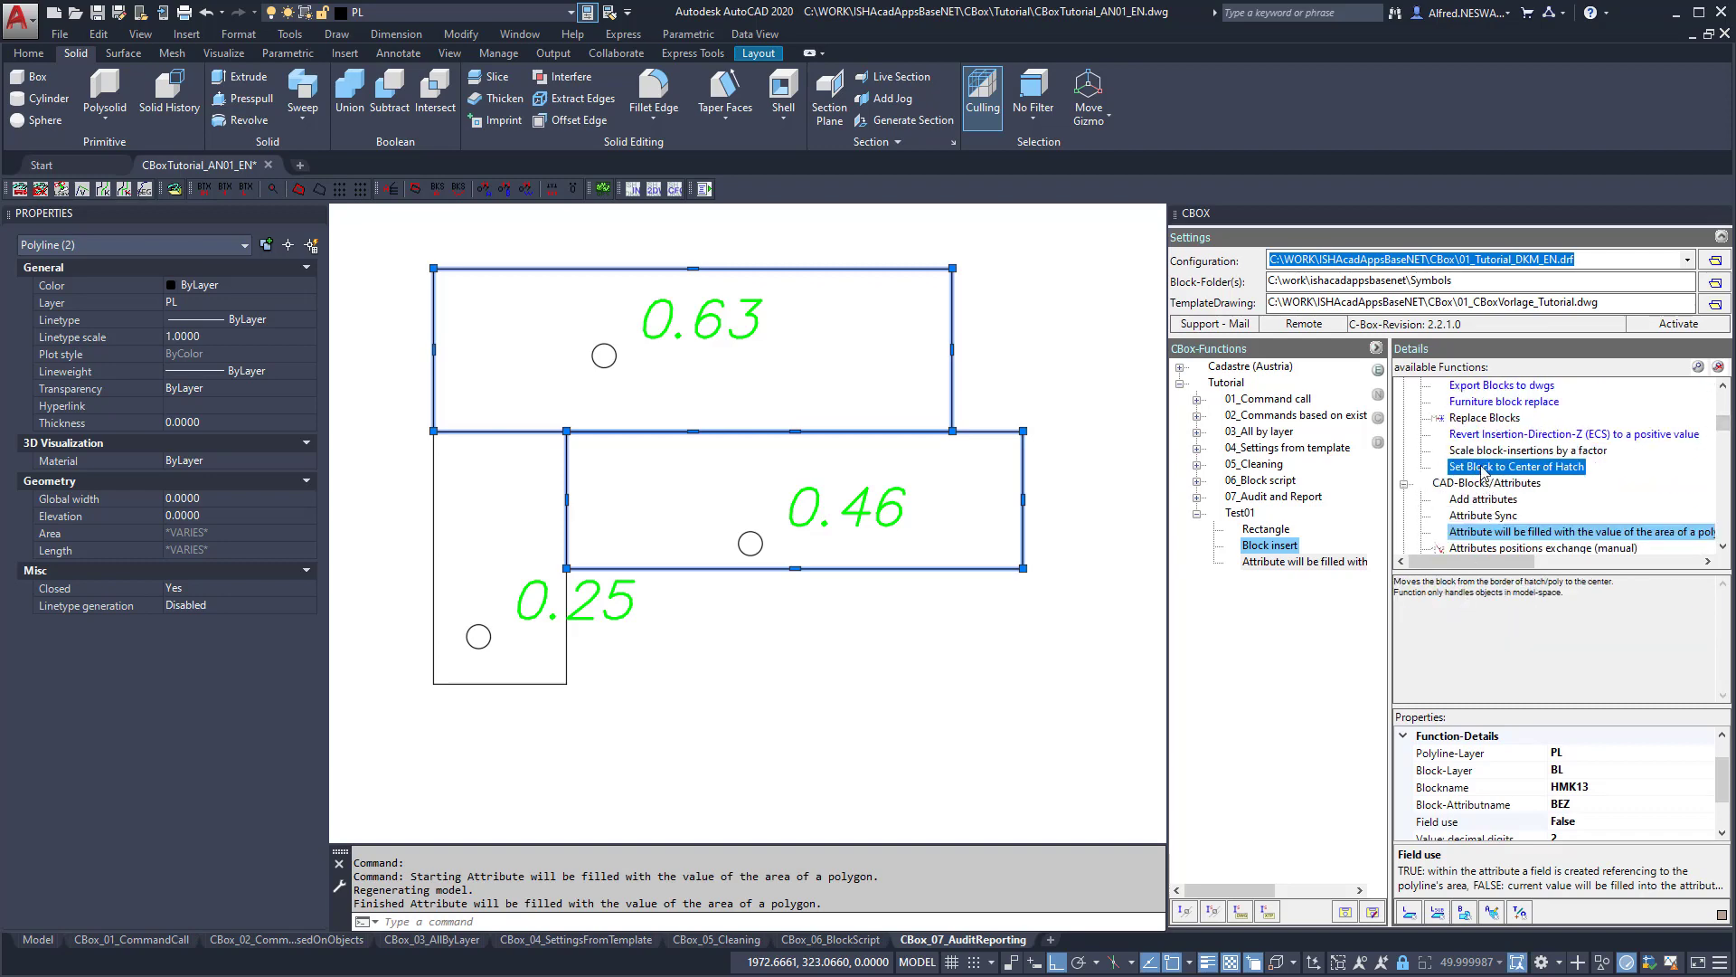
drag(1481, 469, 1322, 578)
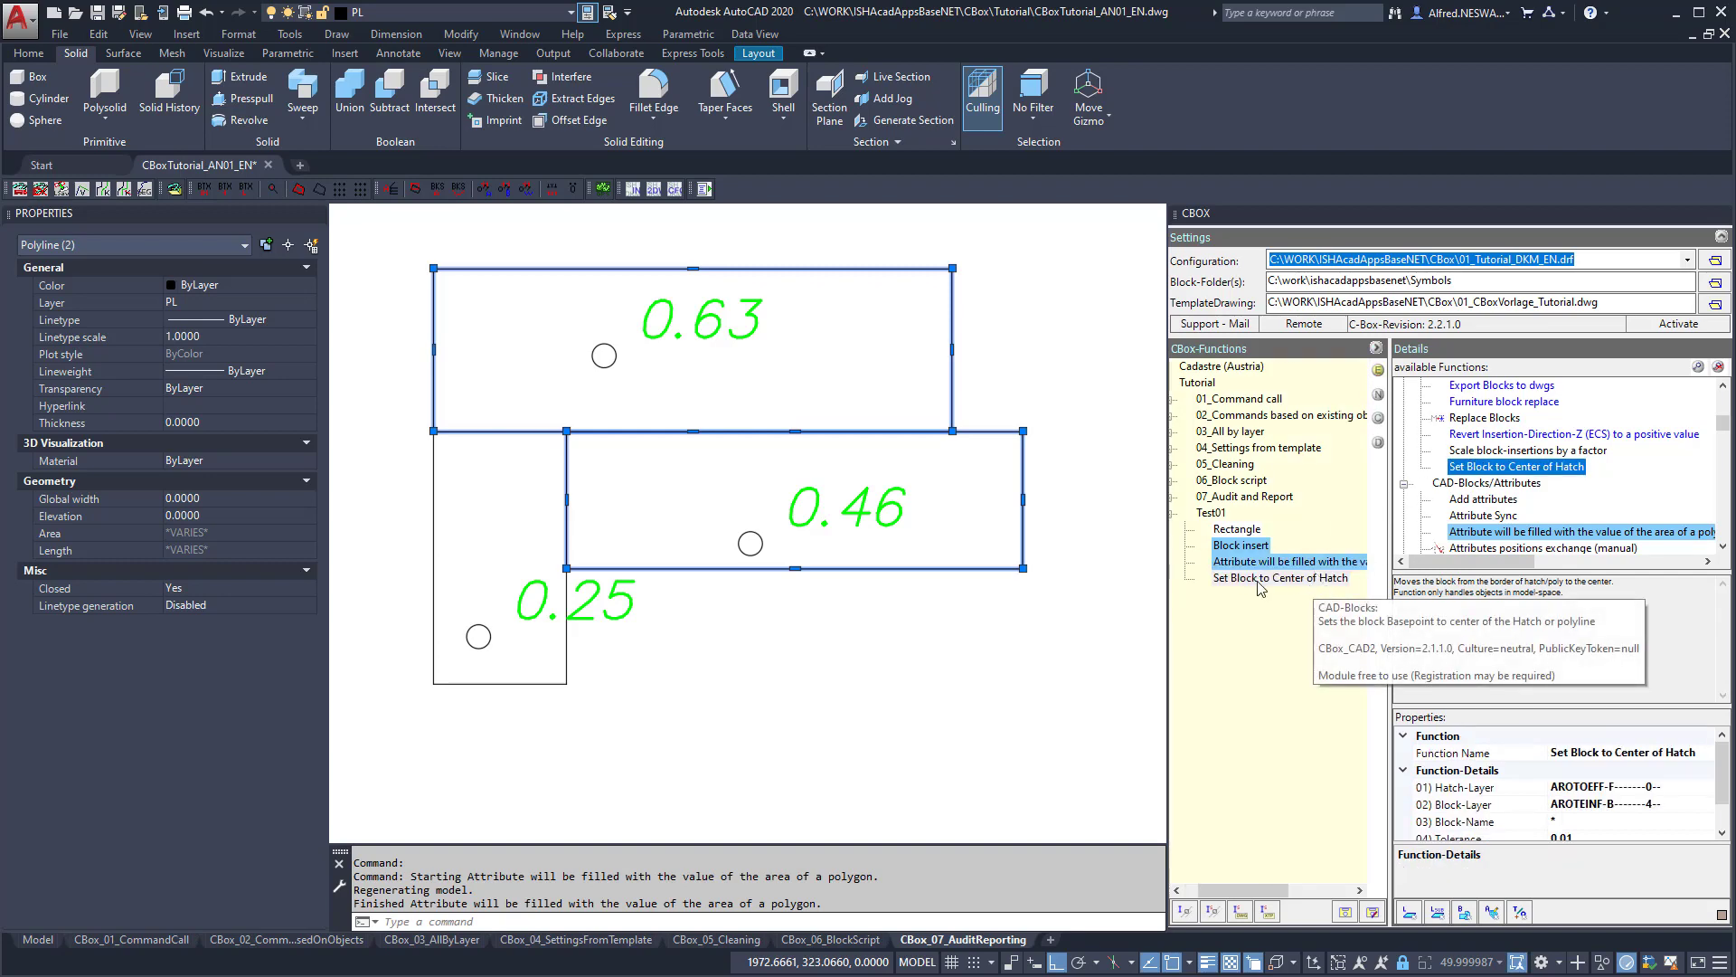
click(1245, 579)
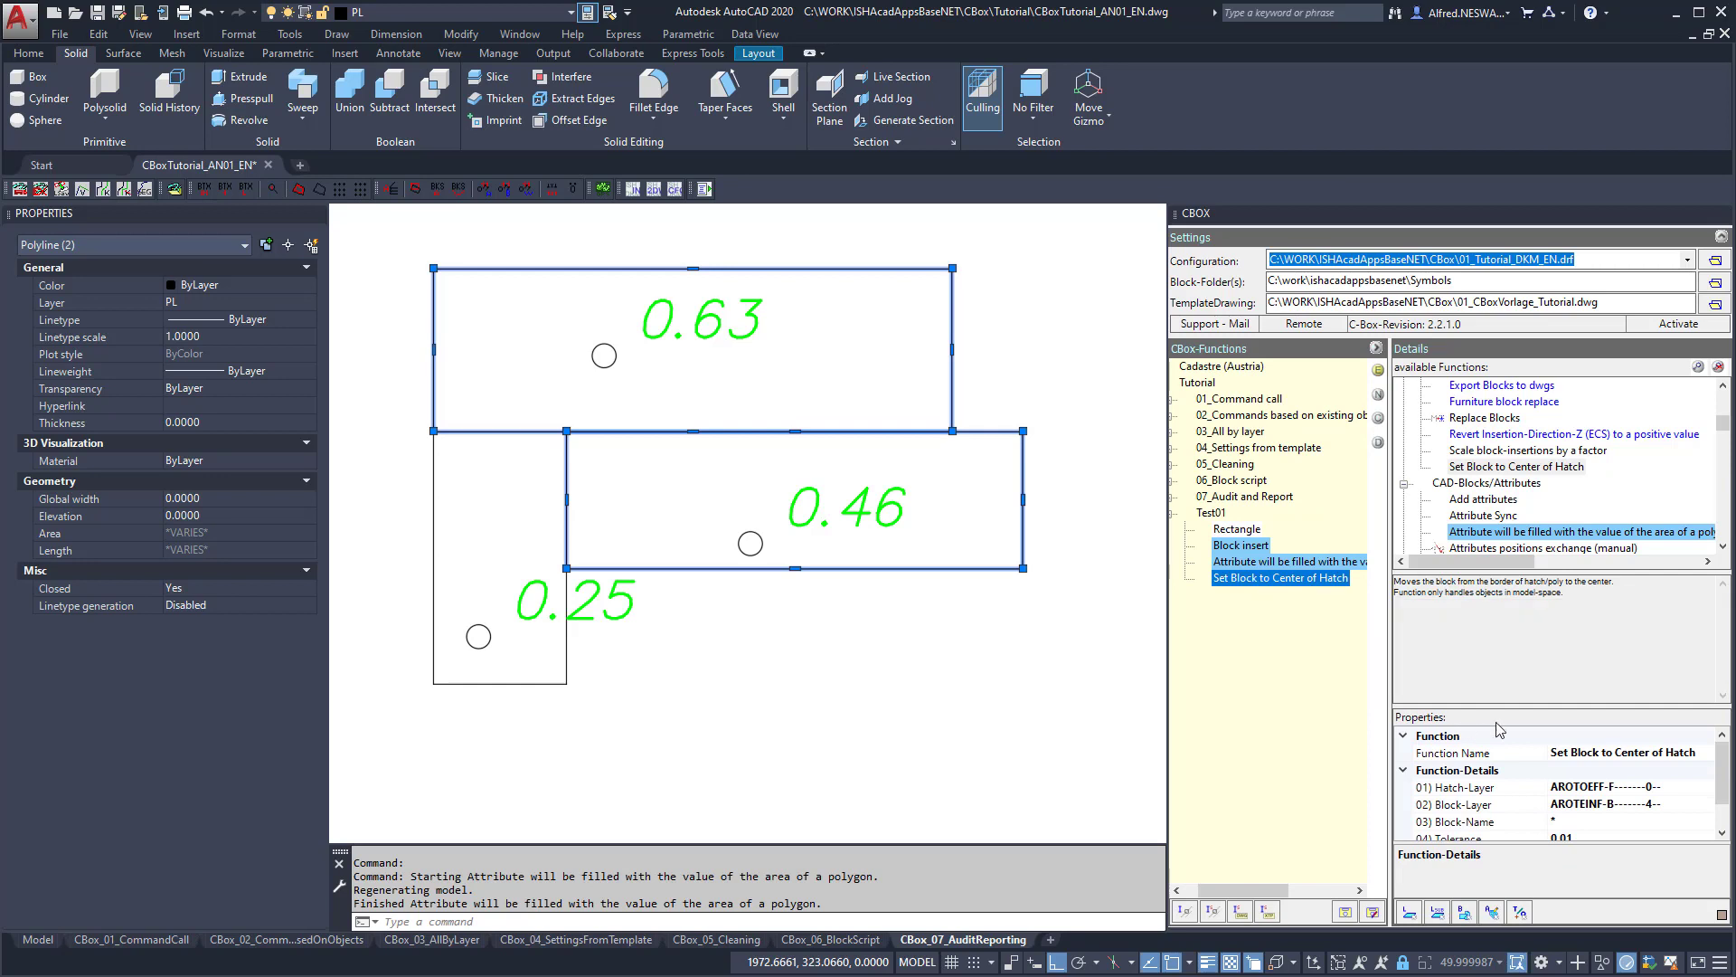
drag(1723, 770, 1723, 793)
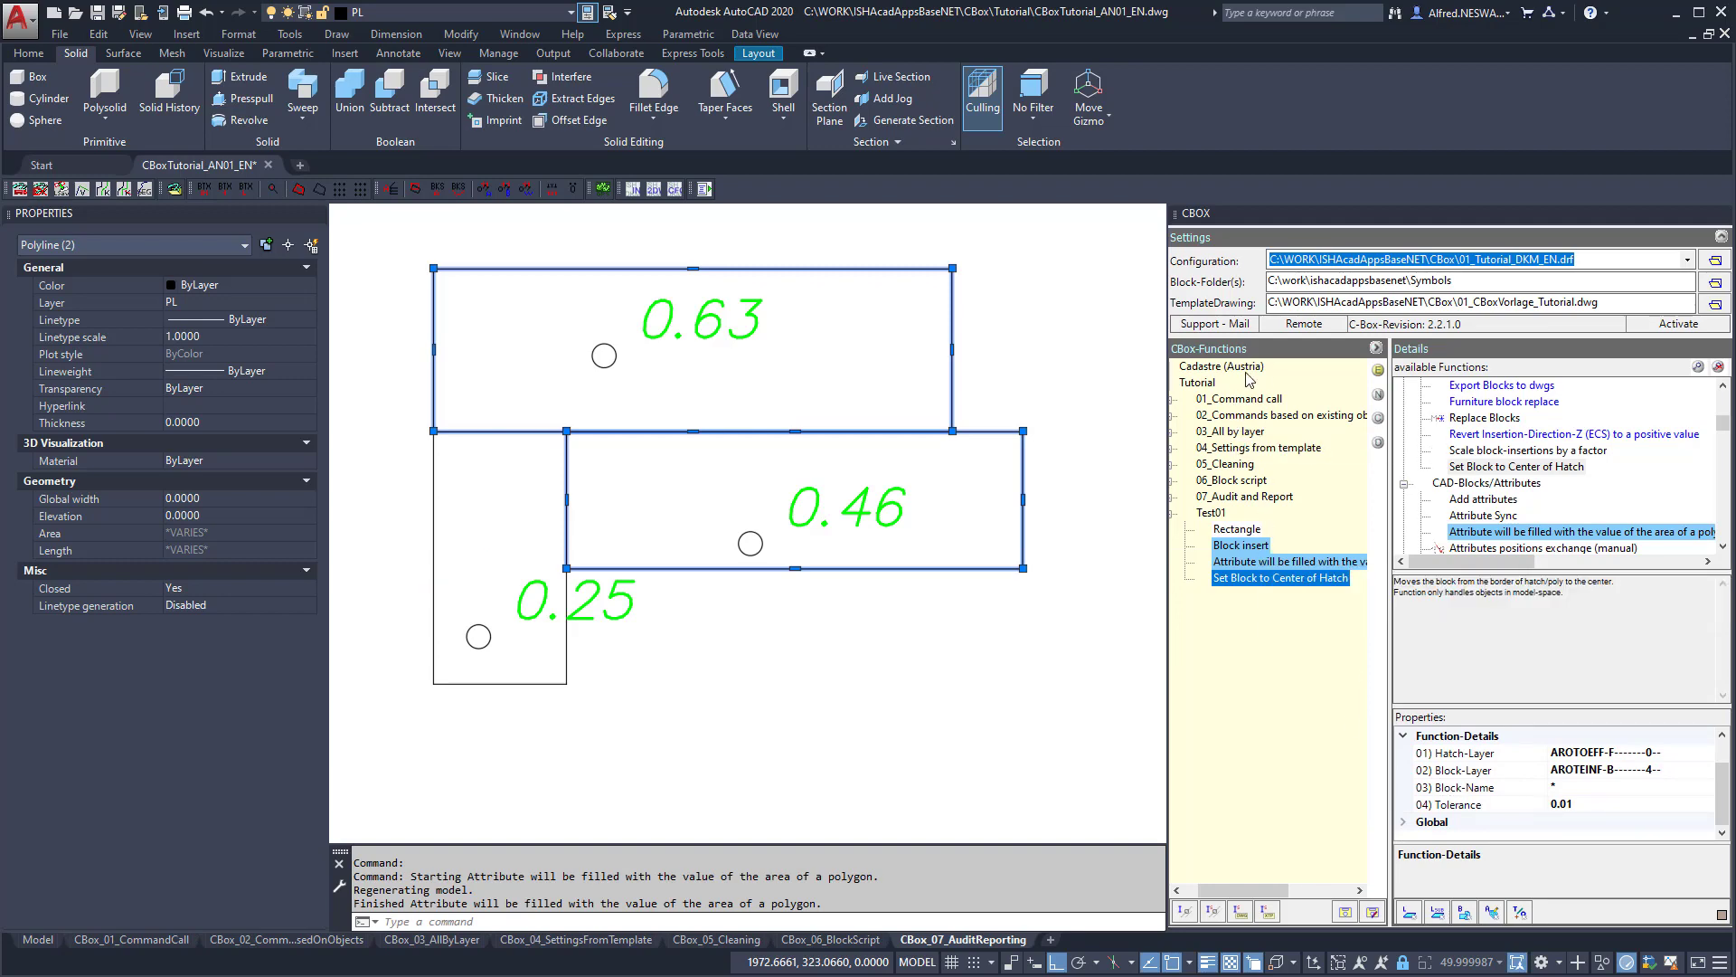
click(1377, 371)
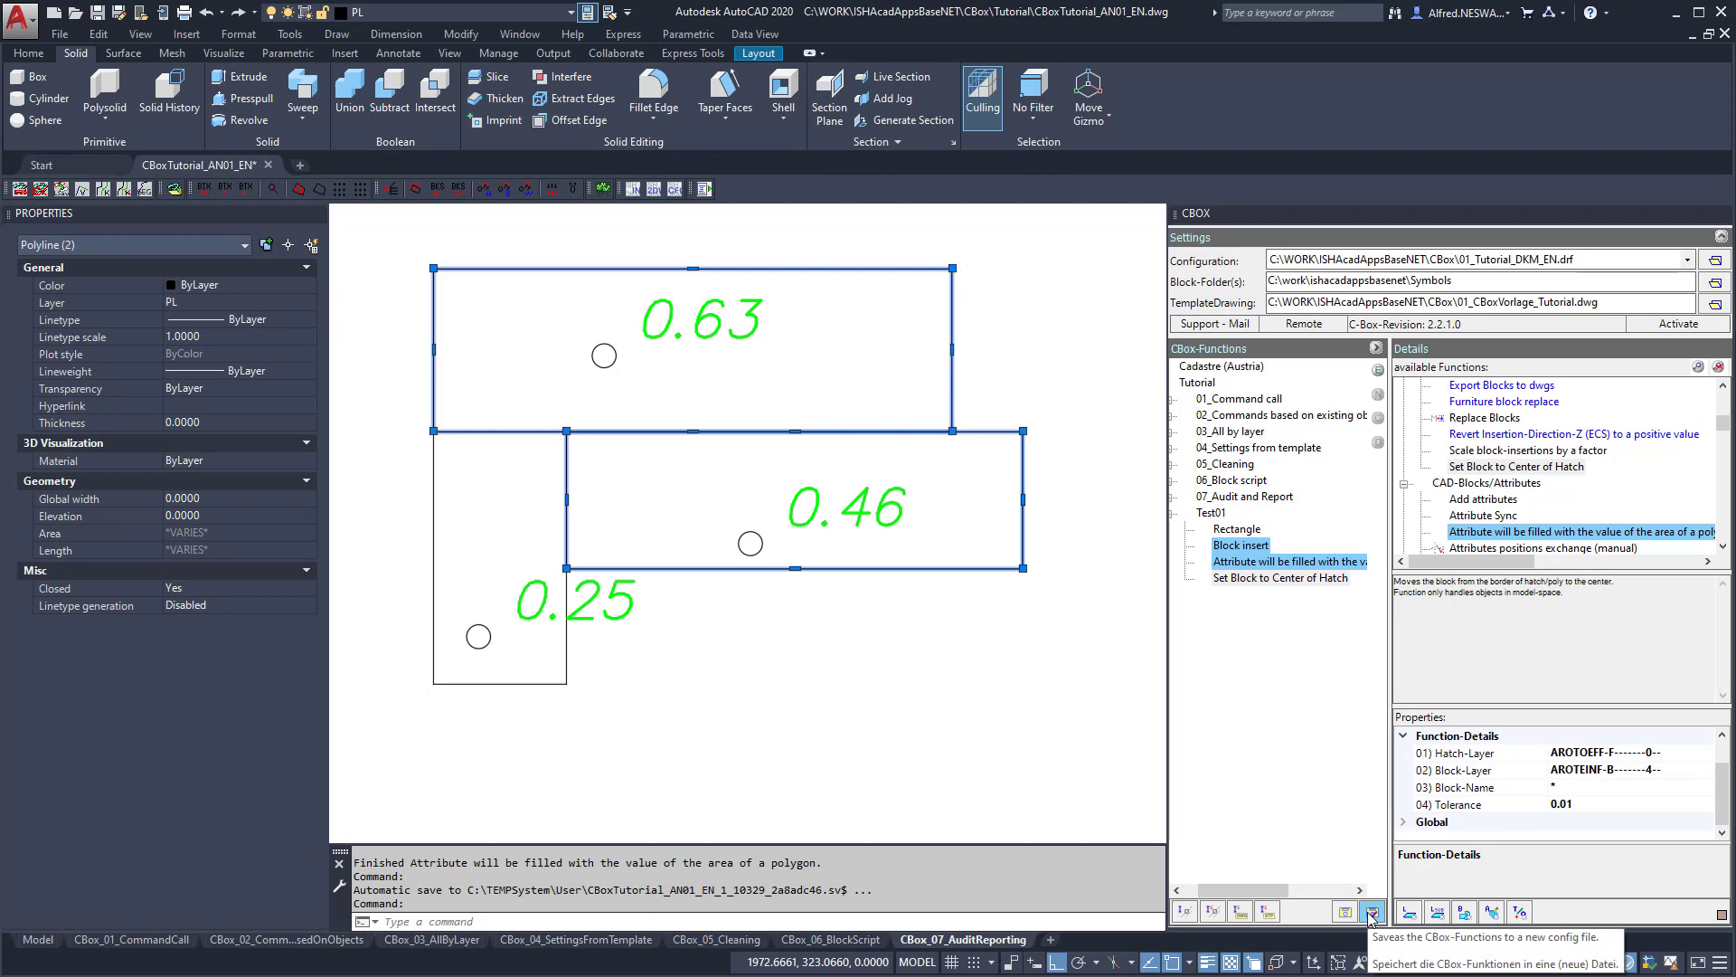
Examine the Configuration setting and its list of configuration files.
click(1643, 257)
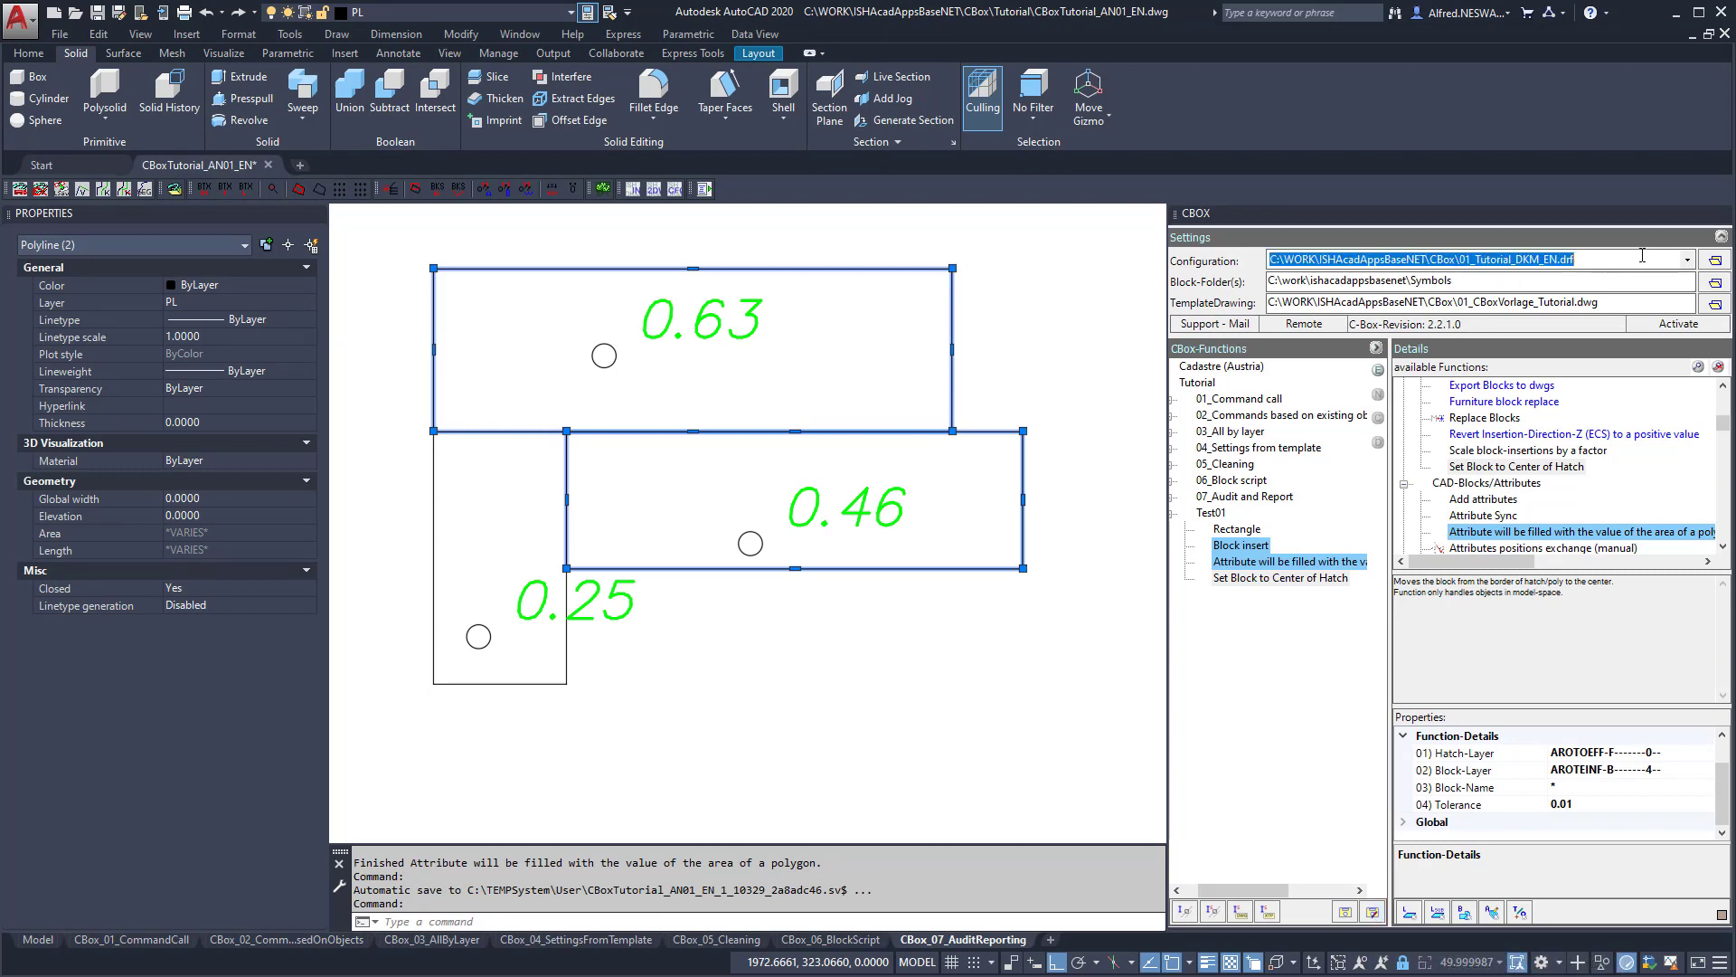
click(1688, 262)
click(1688, 262)
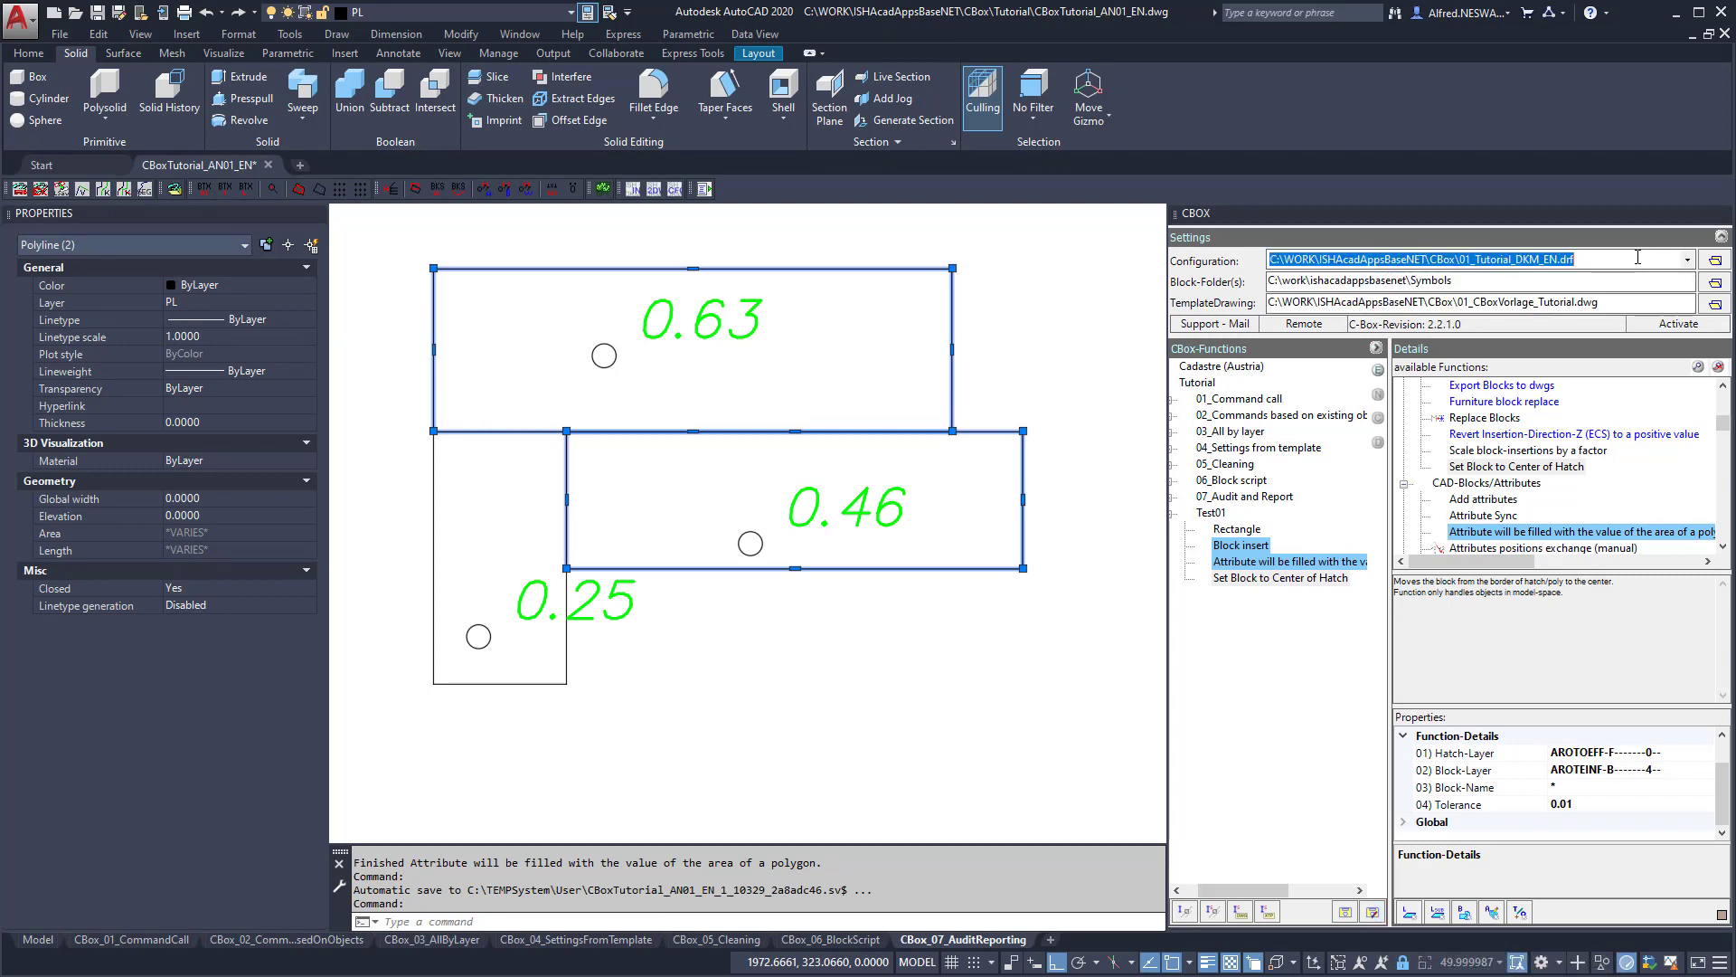